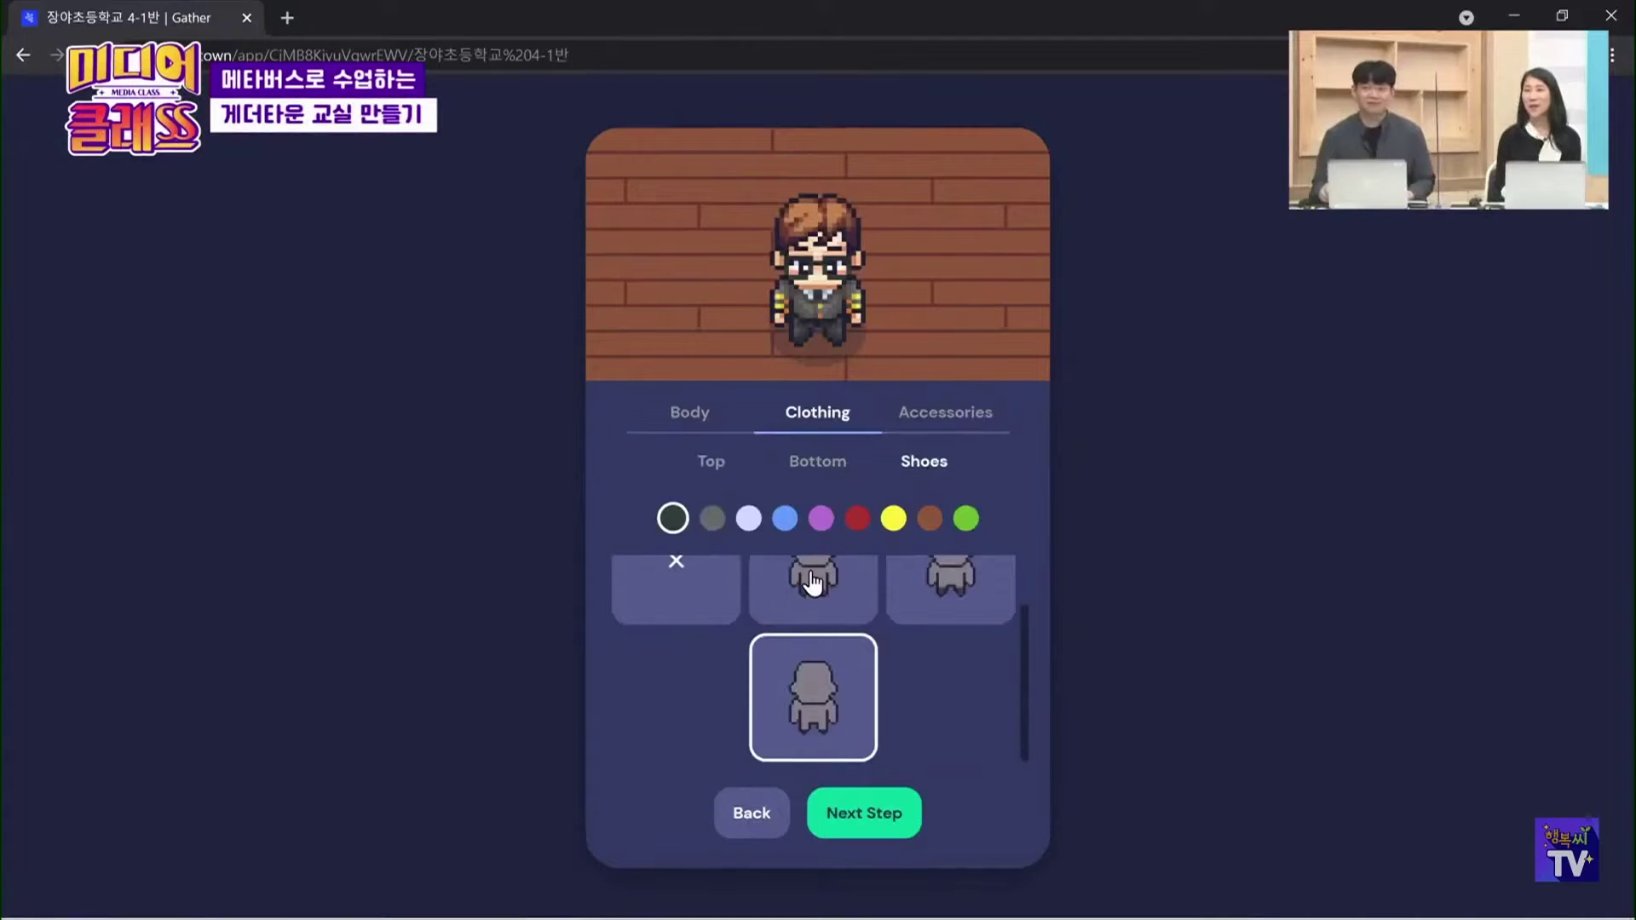
Try the first black shoe style on the avatar, and choose the second shoe style instead
click(870, 595)
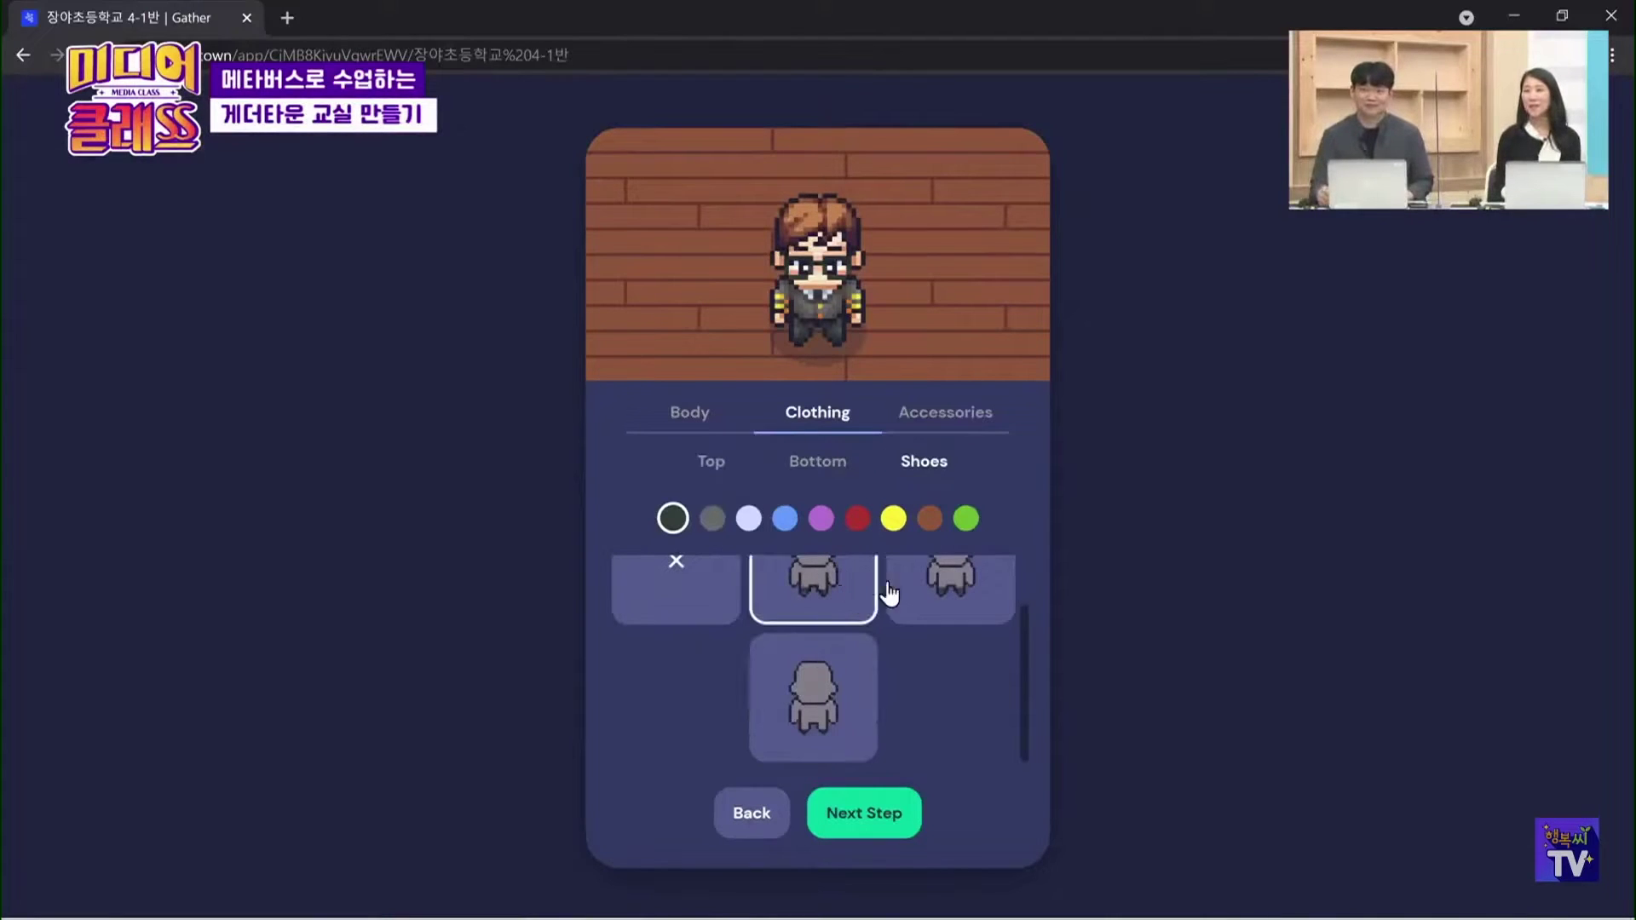
click(952, 608)
scroll(897, 647, up, 1)
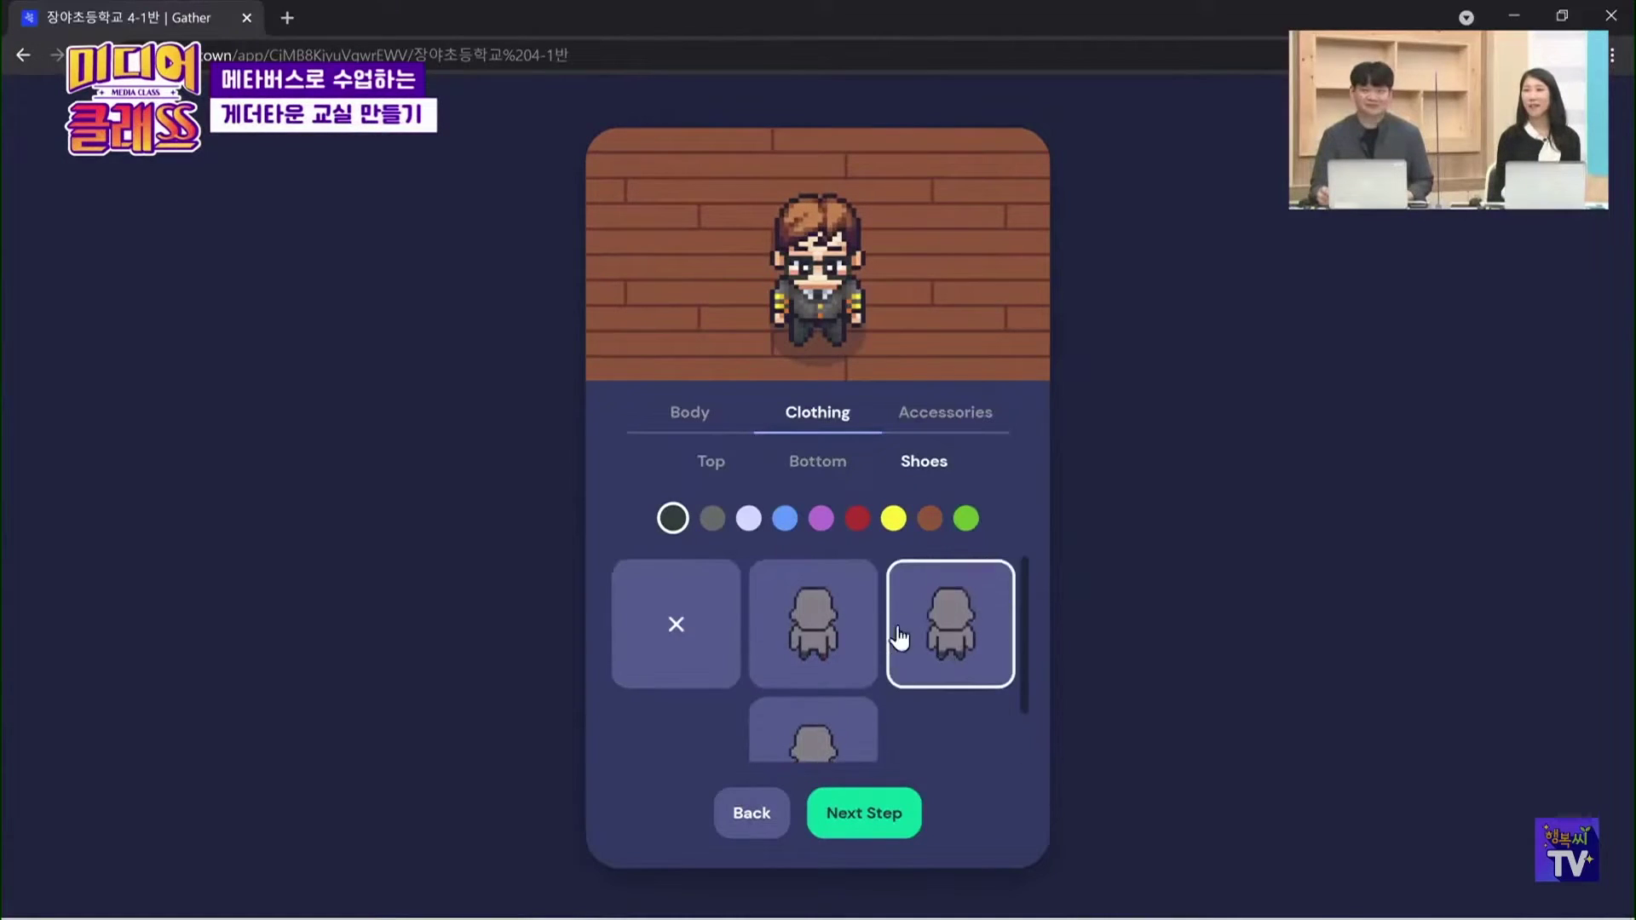
Try a face mask accessory on the avatar in black, yellow, white and grey, remove it, and return to the glasses options
click(914, 418)
click(819, 464)
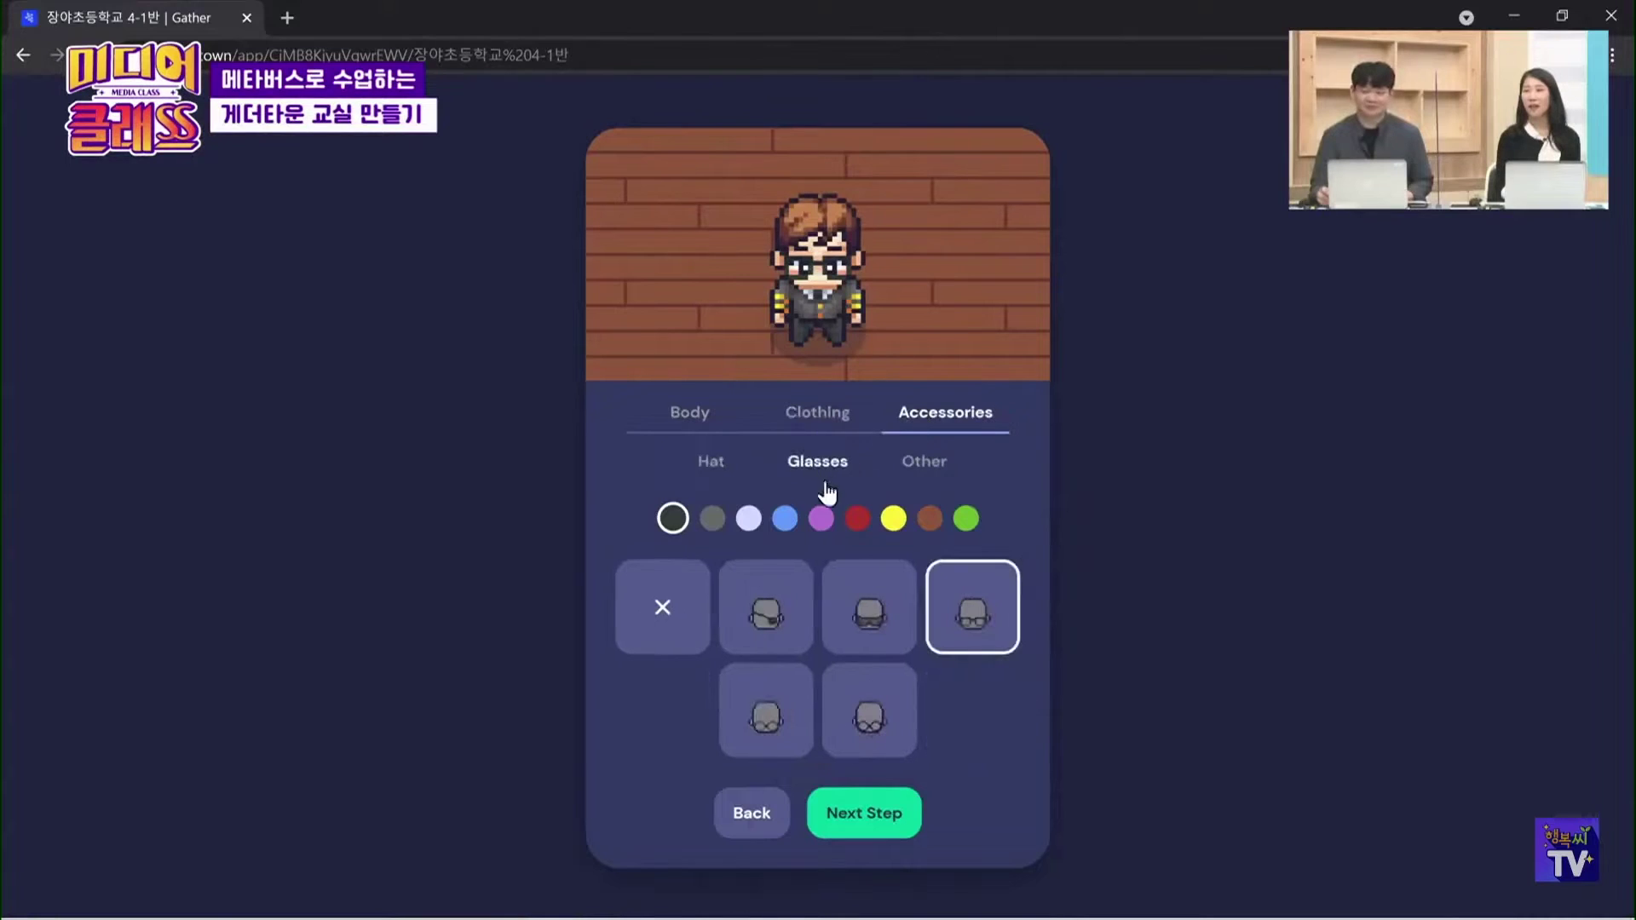
click(916, 461)
click(777, 617)
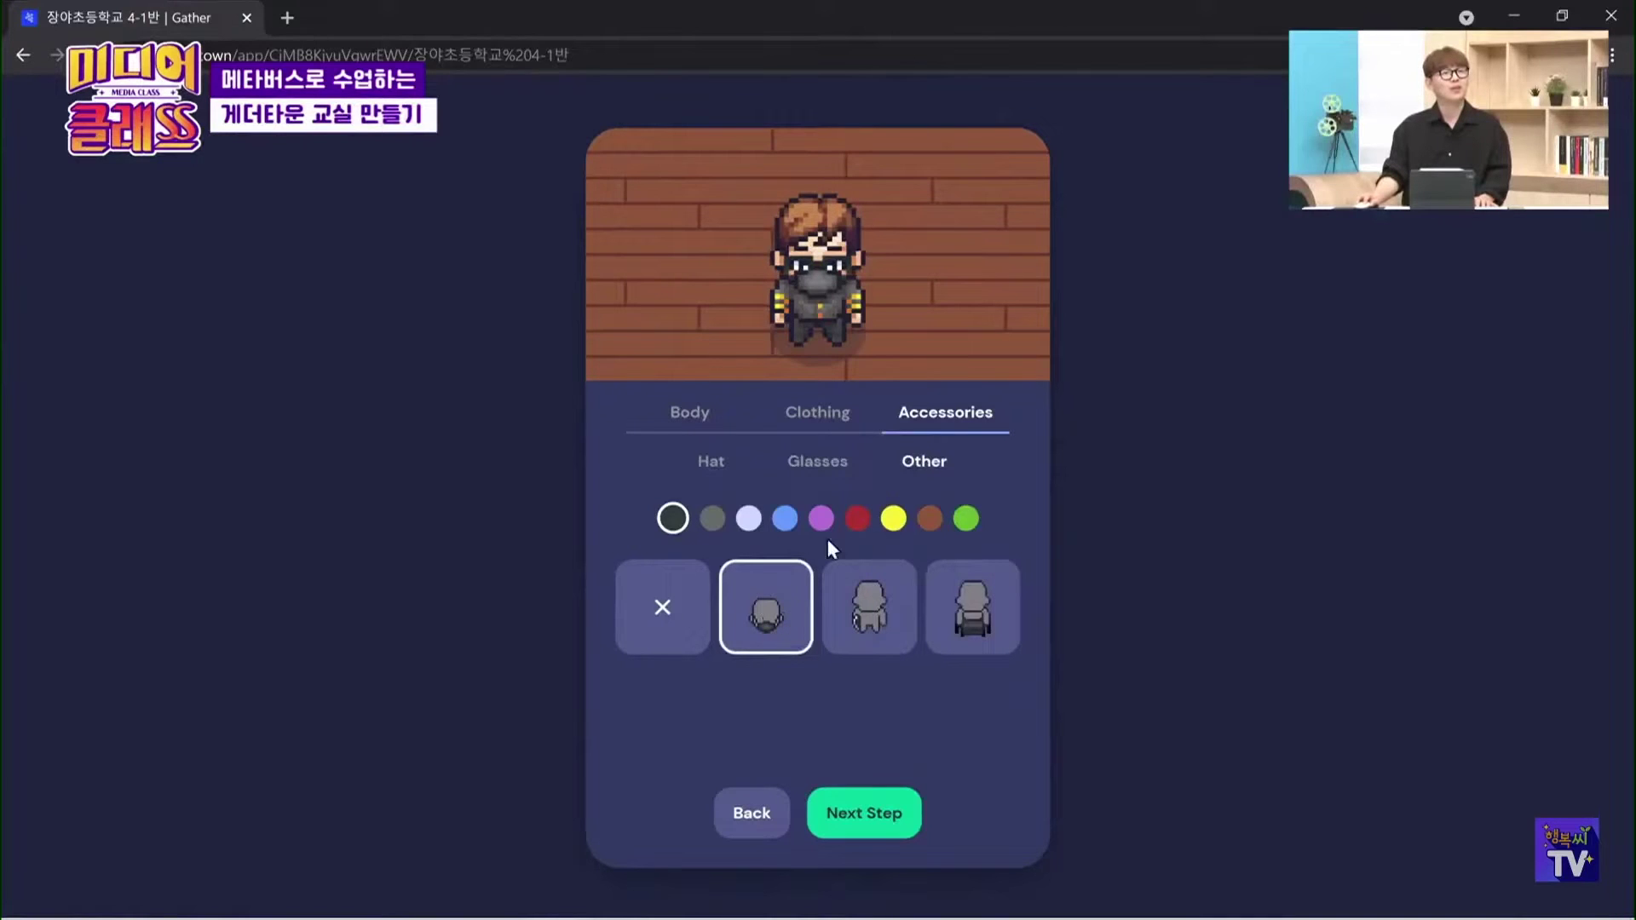
click(893, 519)
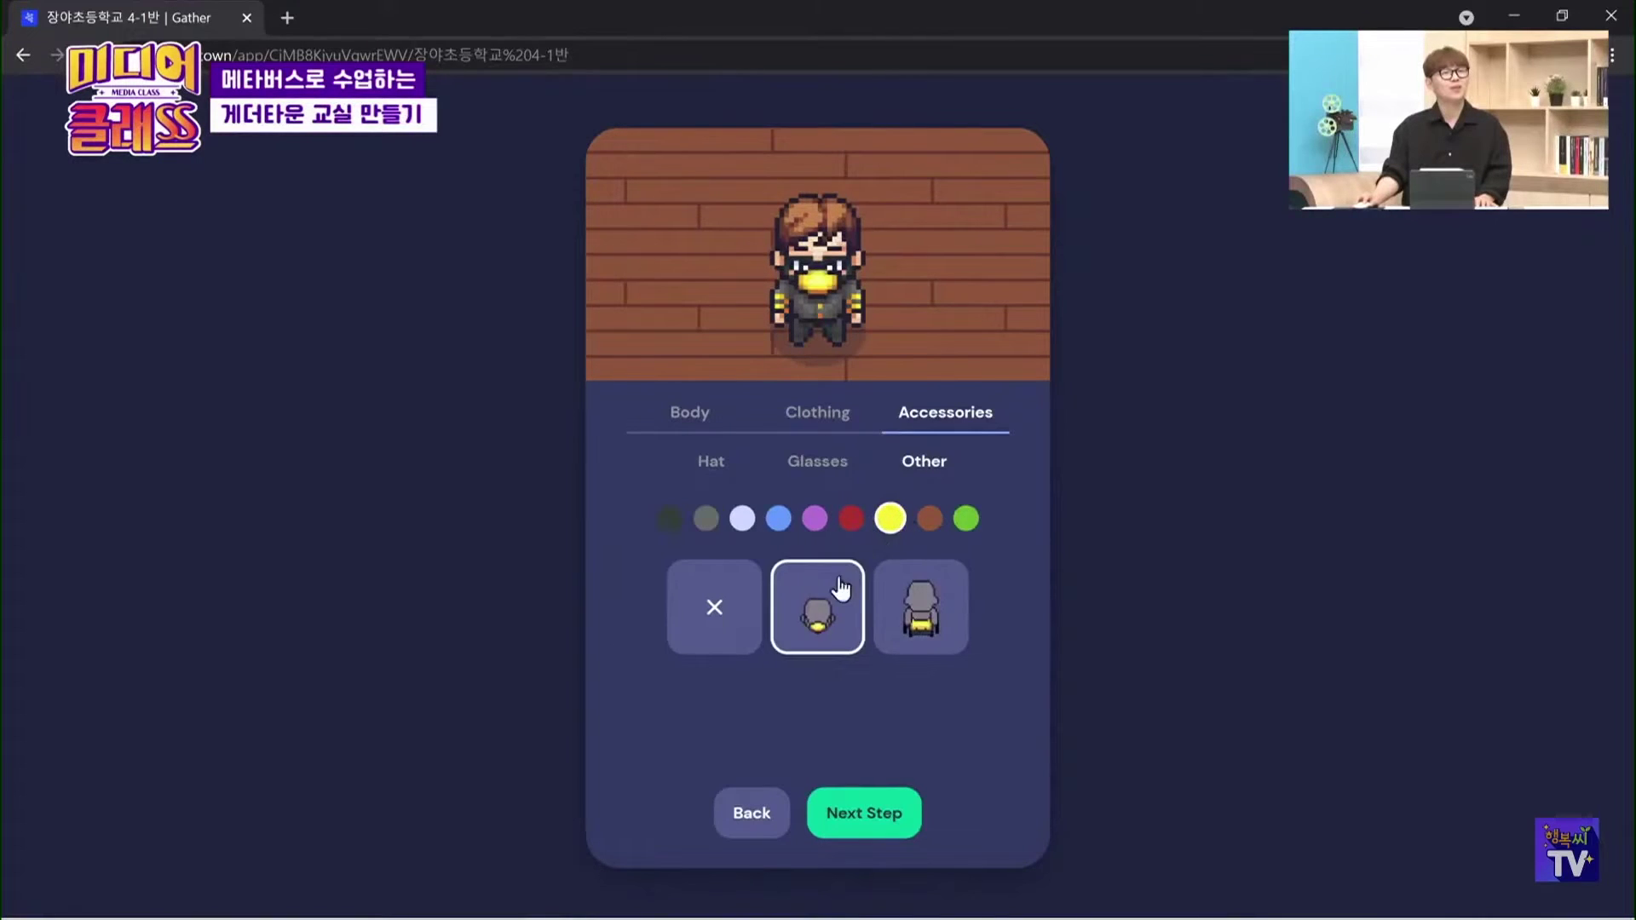
click(743, 518)
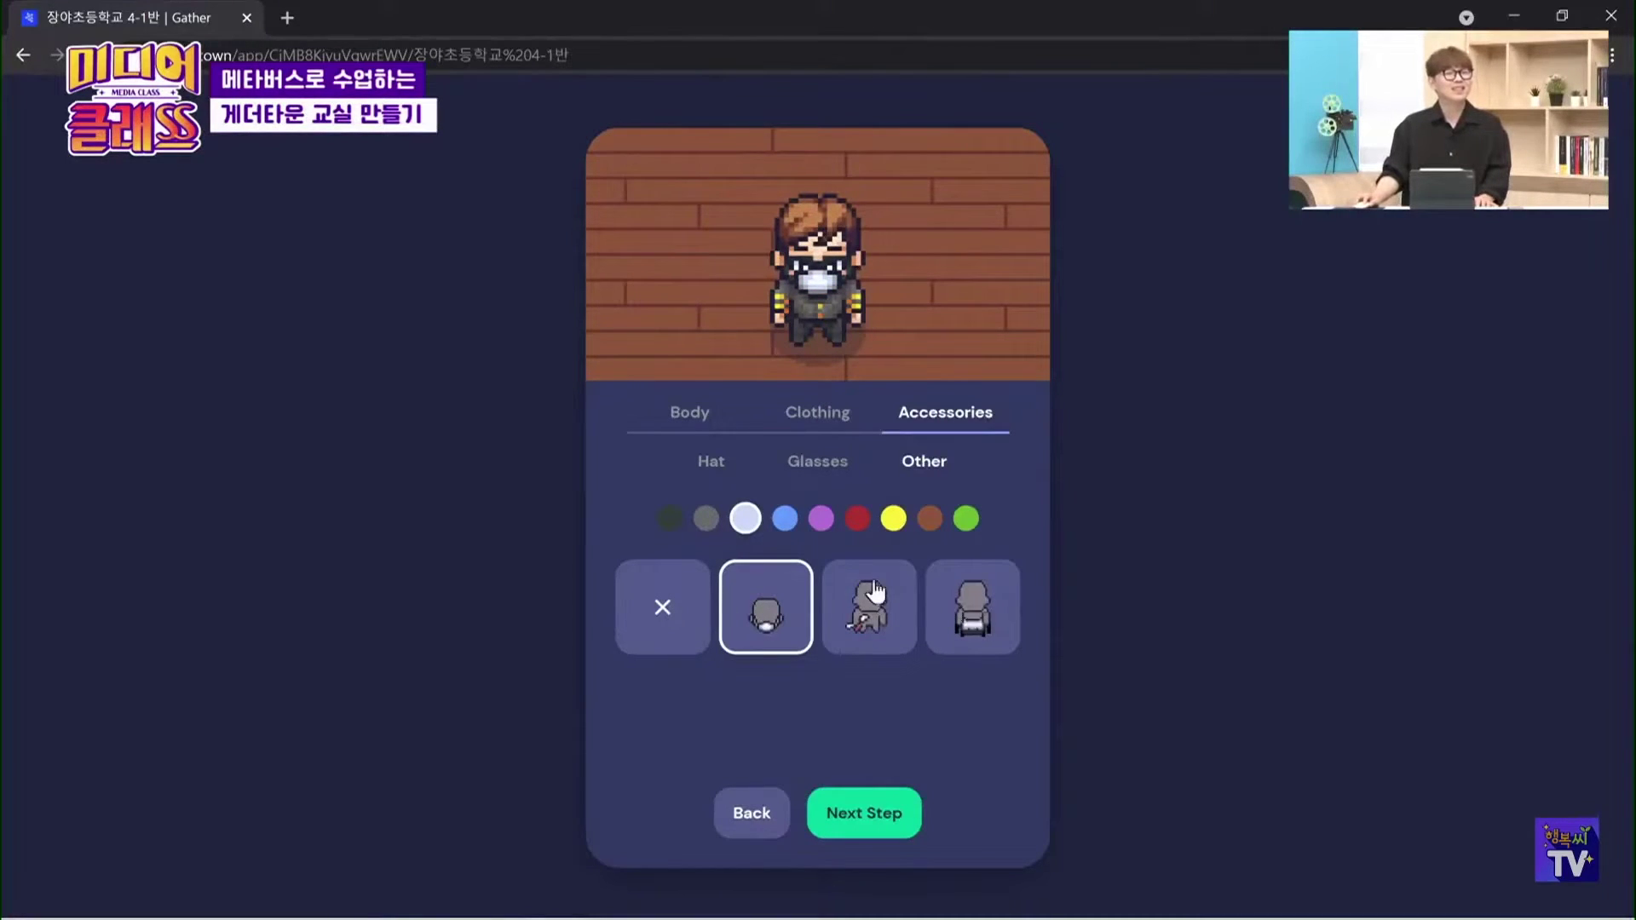
click(704, 523)
click(757, 612)
click(833, 478)
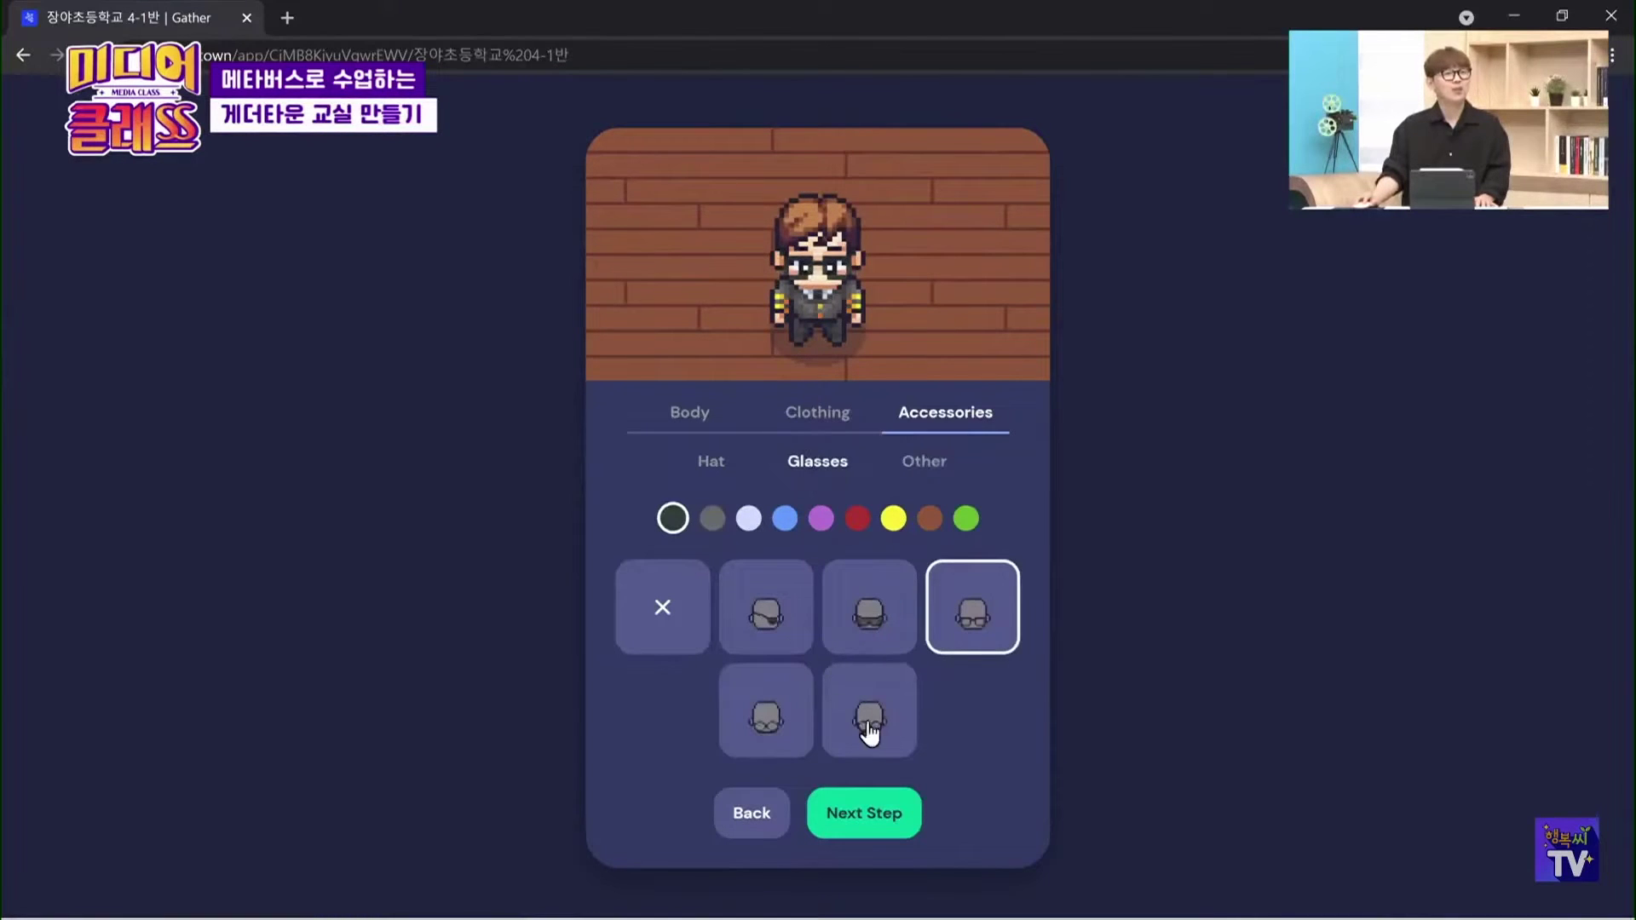
Accept the avatar's look, enter the teacher's nickname as the character name, and finish the character setup
click(870, 825)
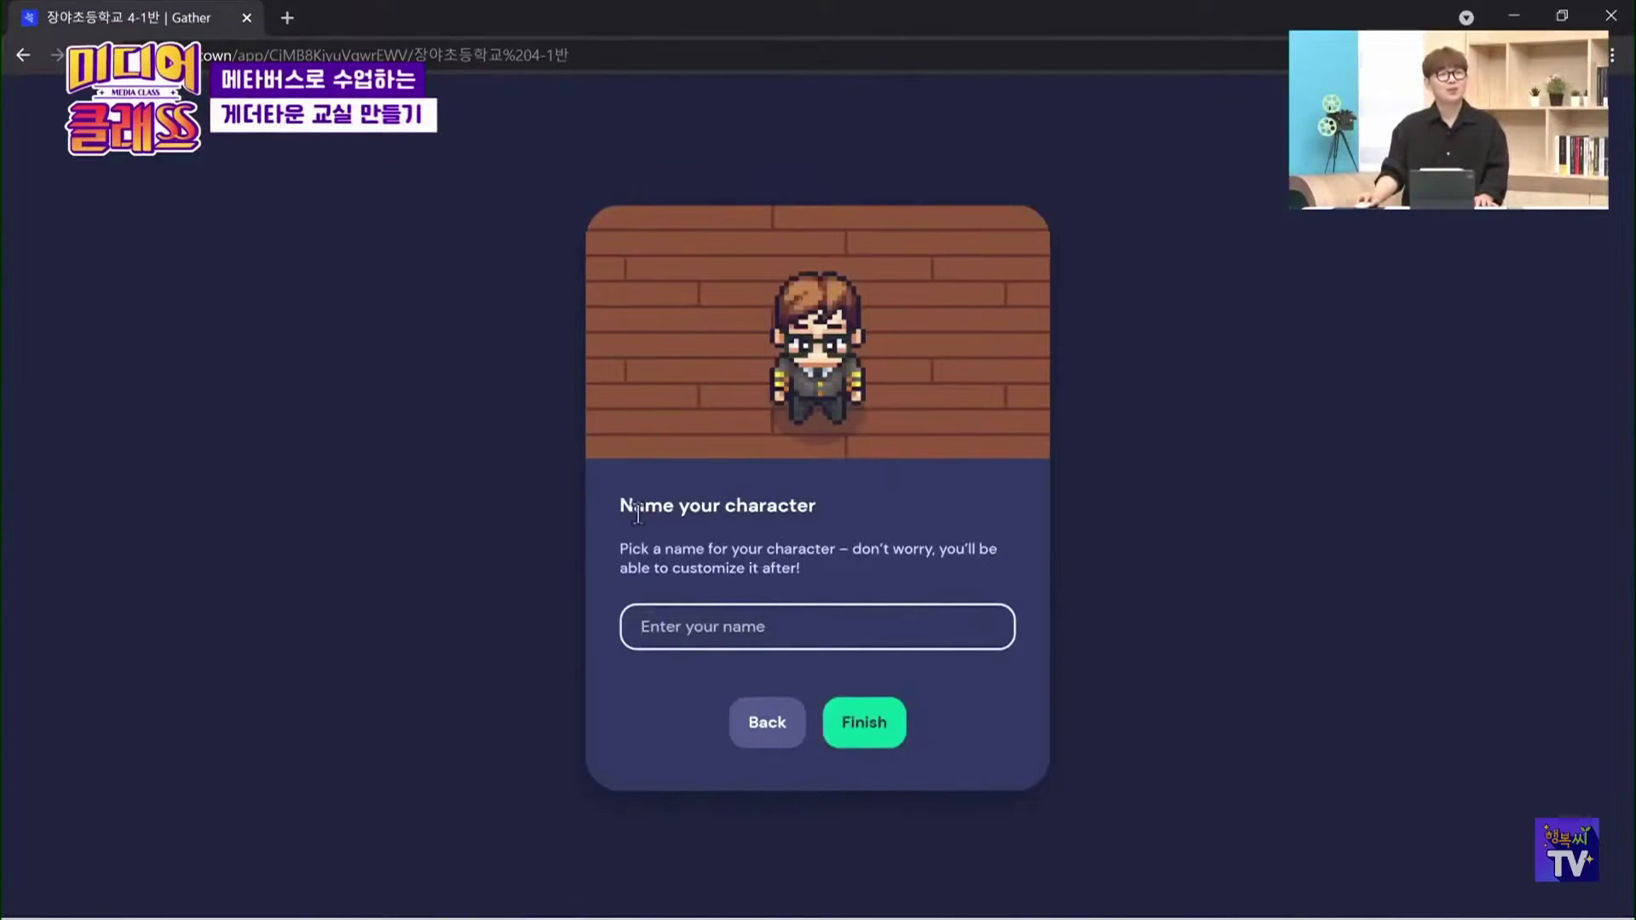
drag(626, 504, 833, 521)
click(785, 620)
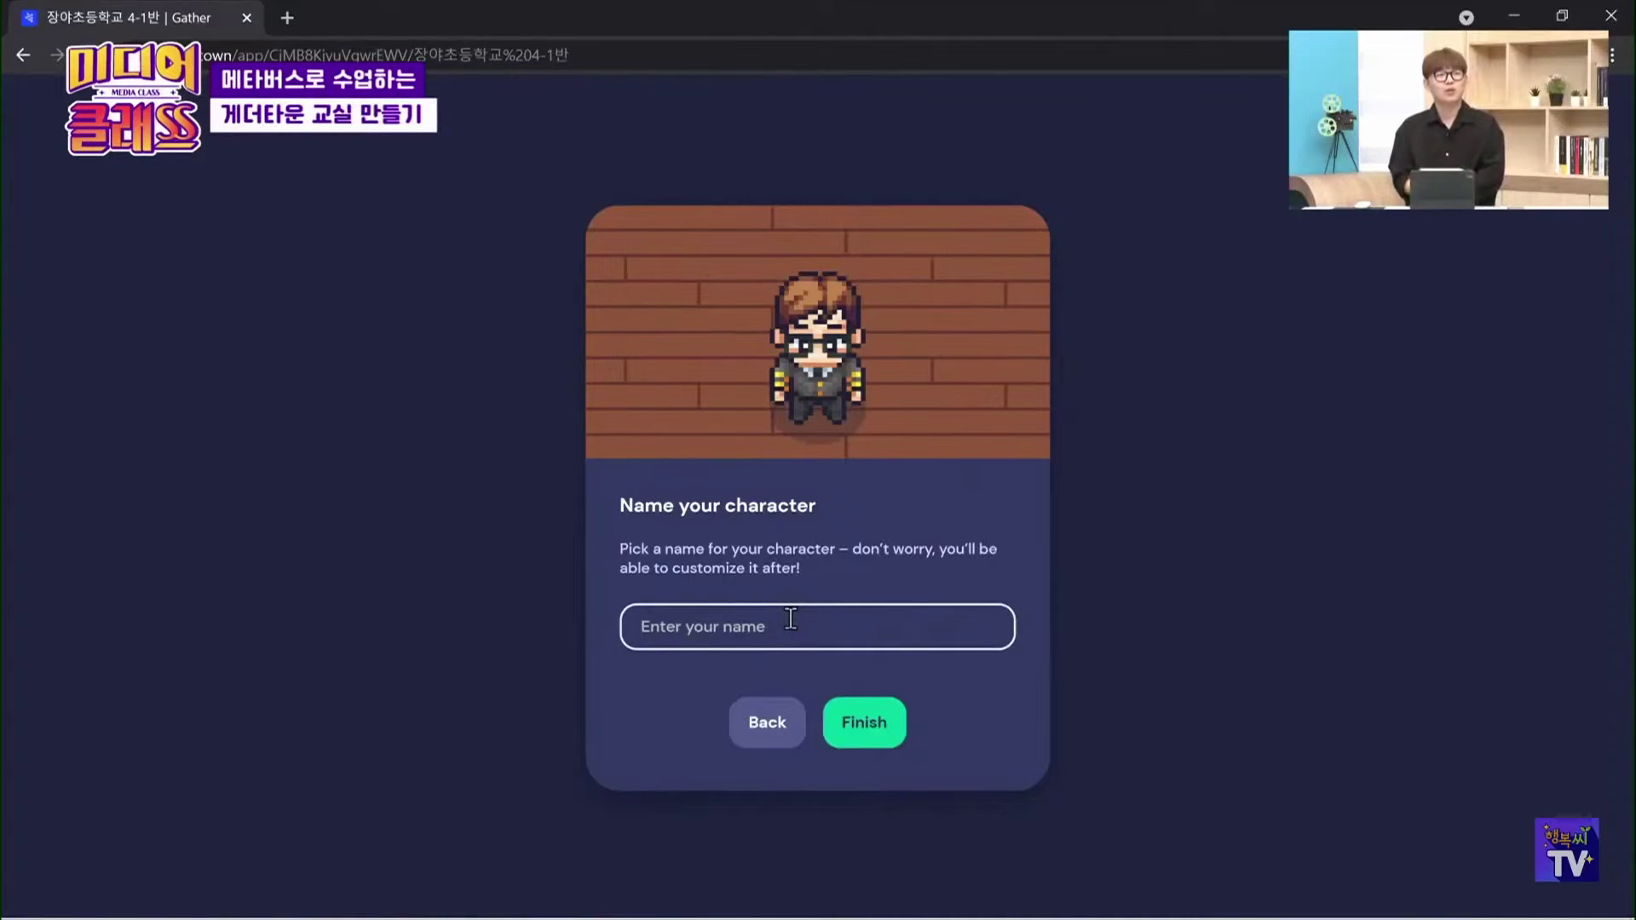
drag(763, 569, 682, 566)
click(803, 566)
click(810, 631)
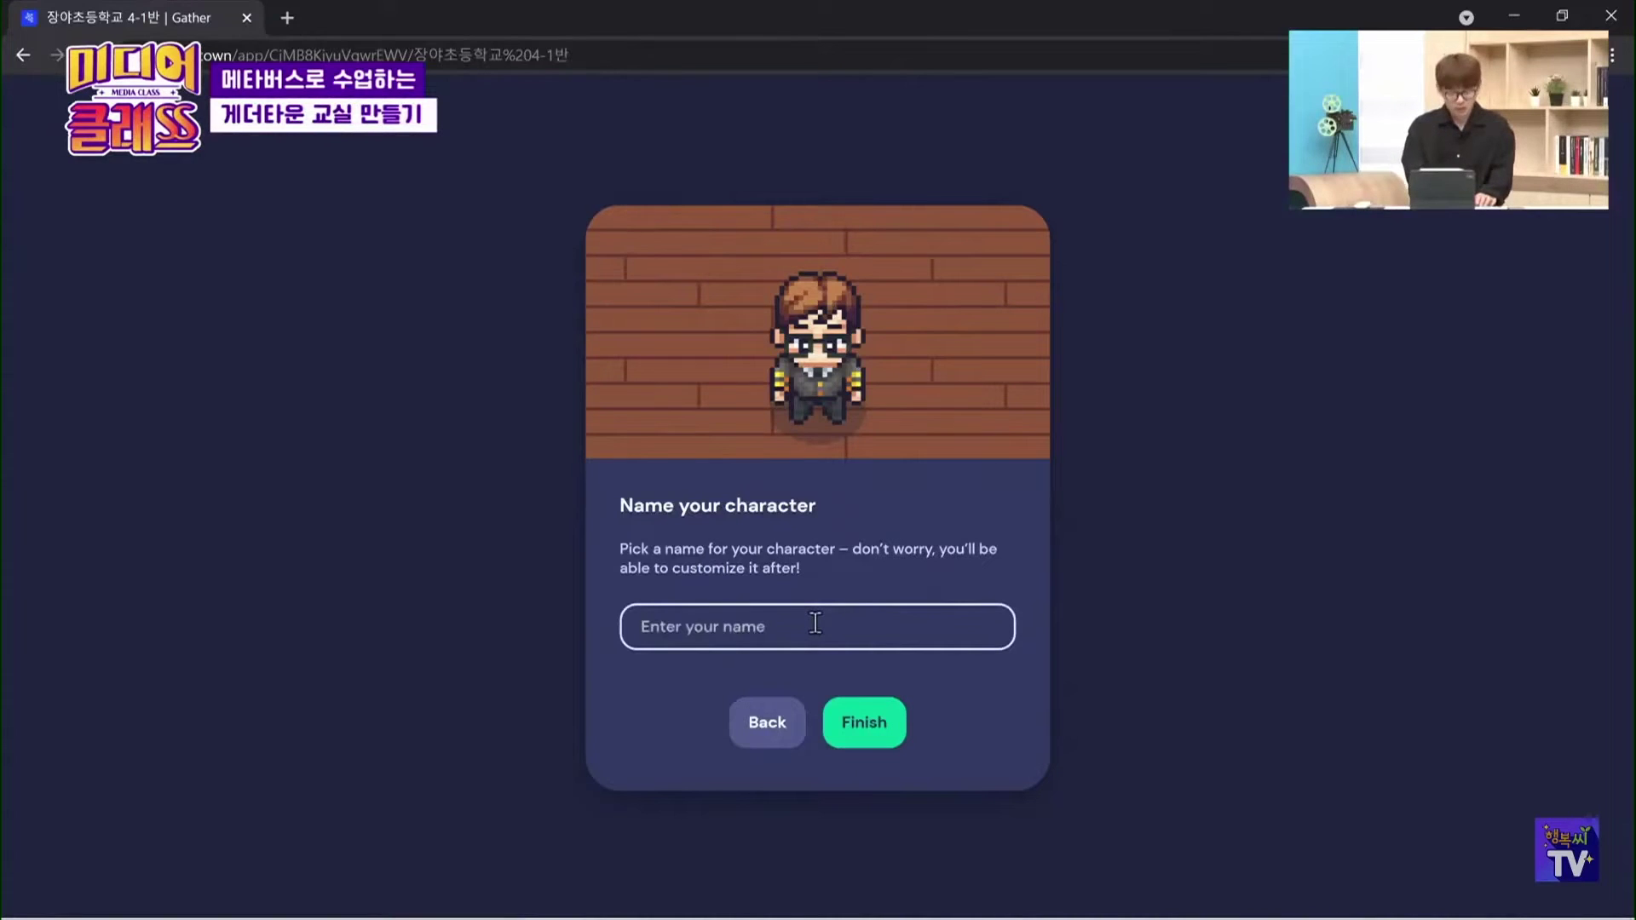
text(코난쌤)
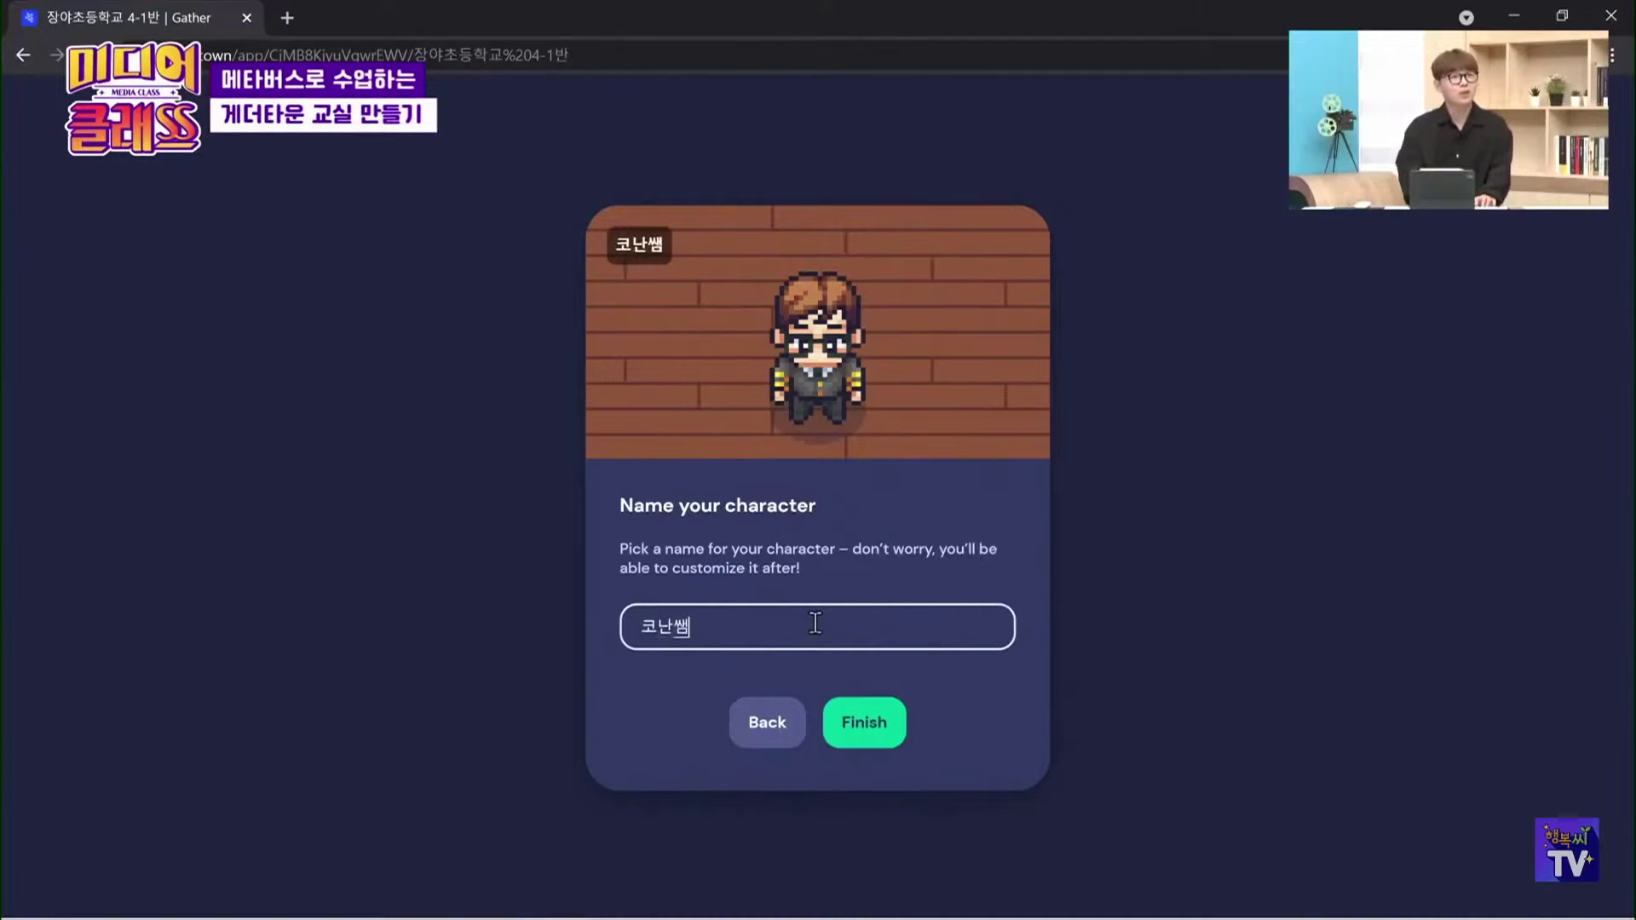
click(878, 720)
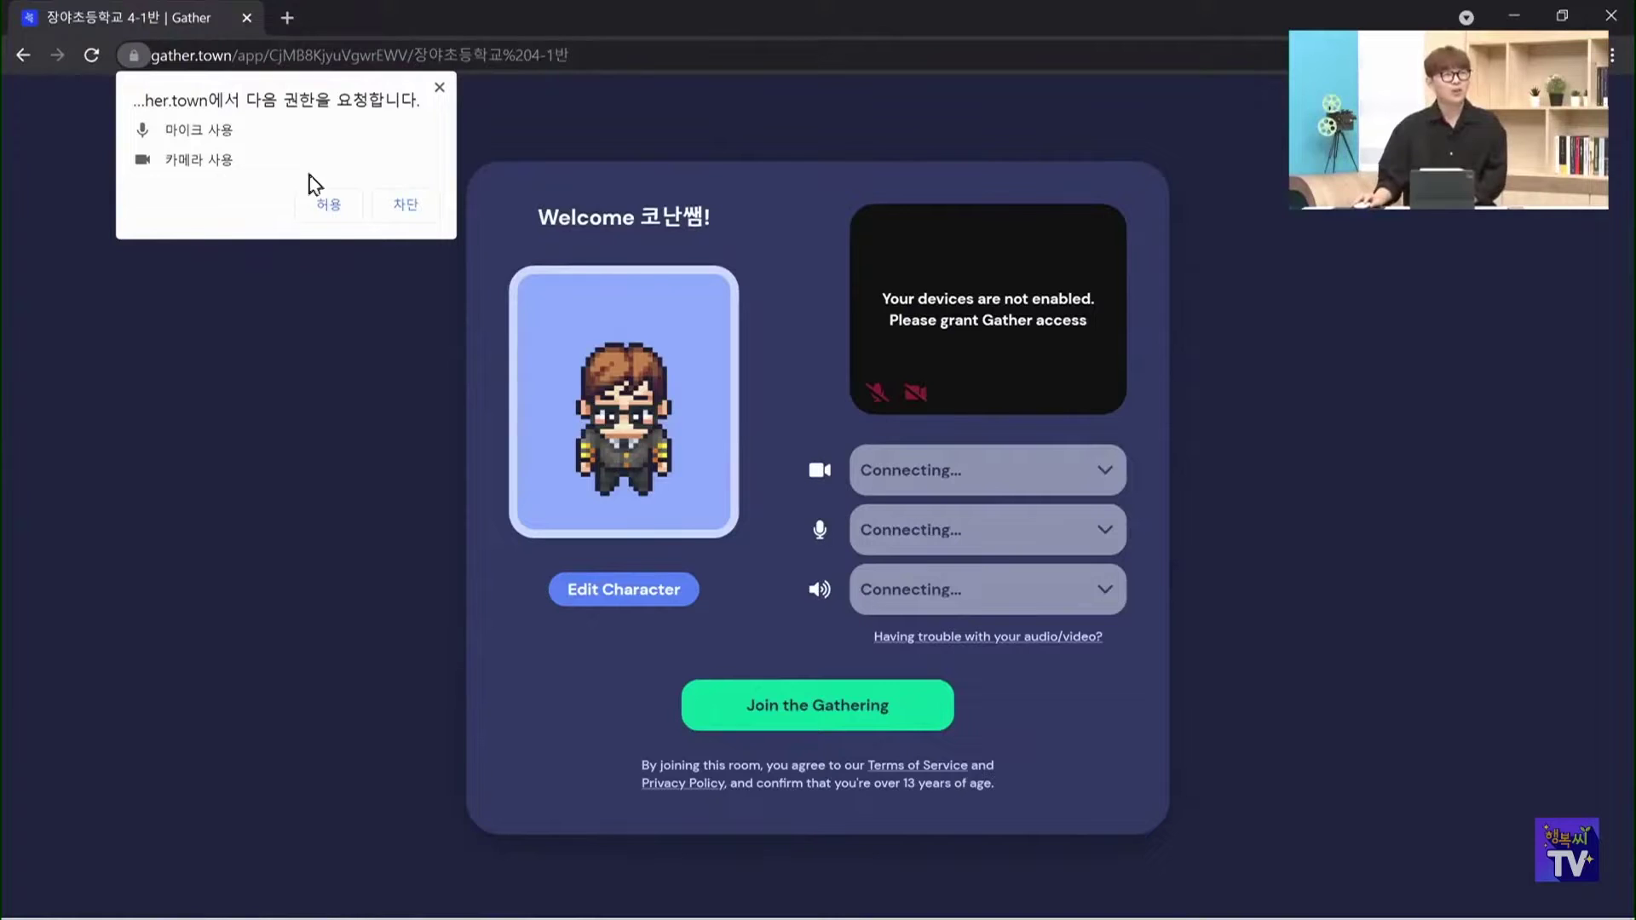
Allow the site to use the microphone and camera, and mute the microphone in the video preview
click(329, 213)
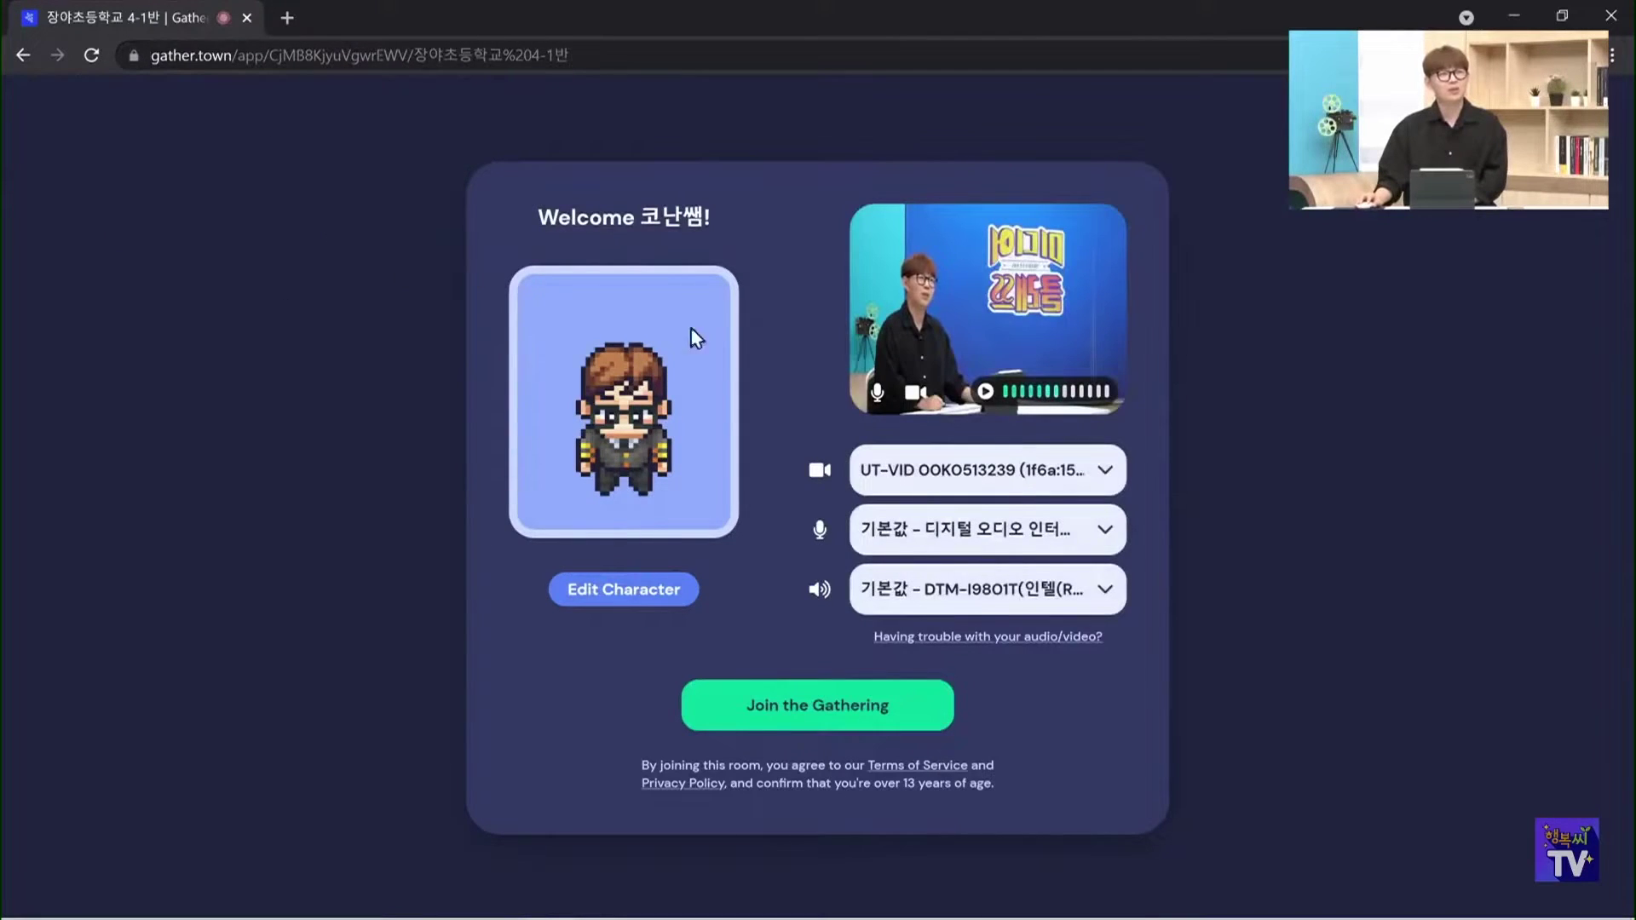
click(874, 394)
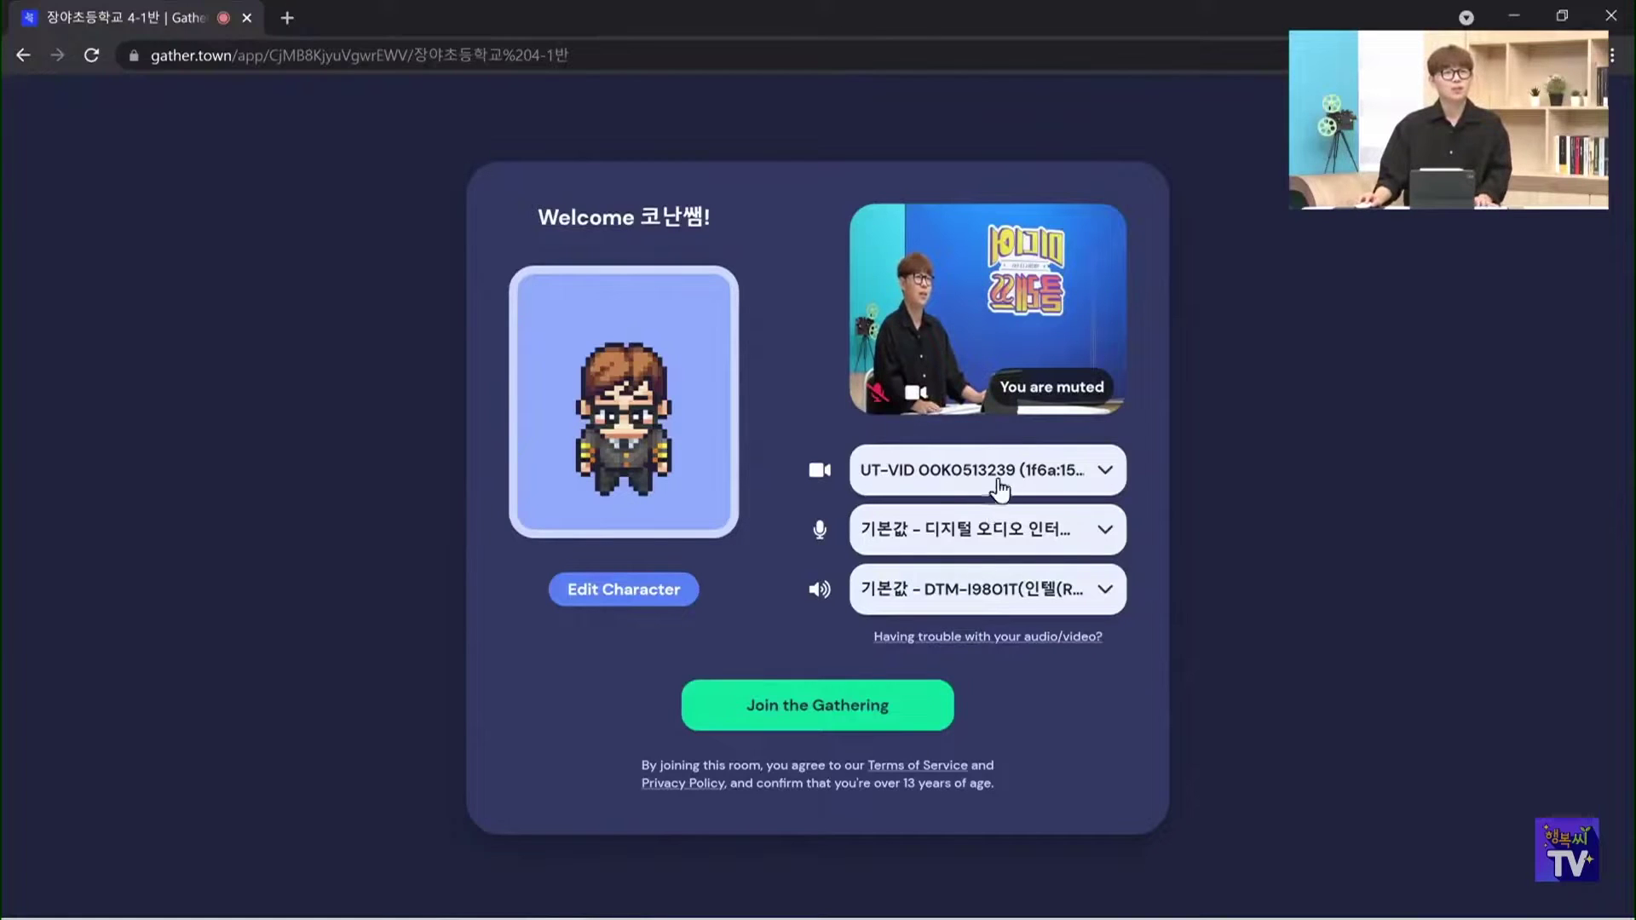
Examine the available camera and microphone devices without choosing another one
click(1028, 476)
click(1044, 473)
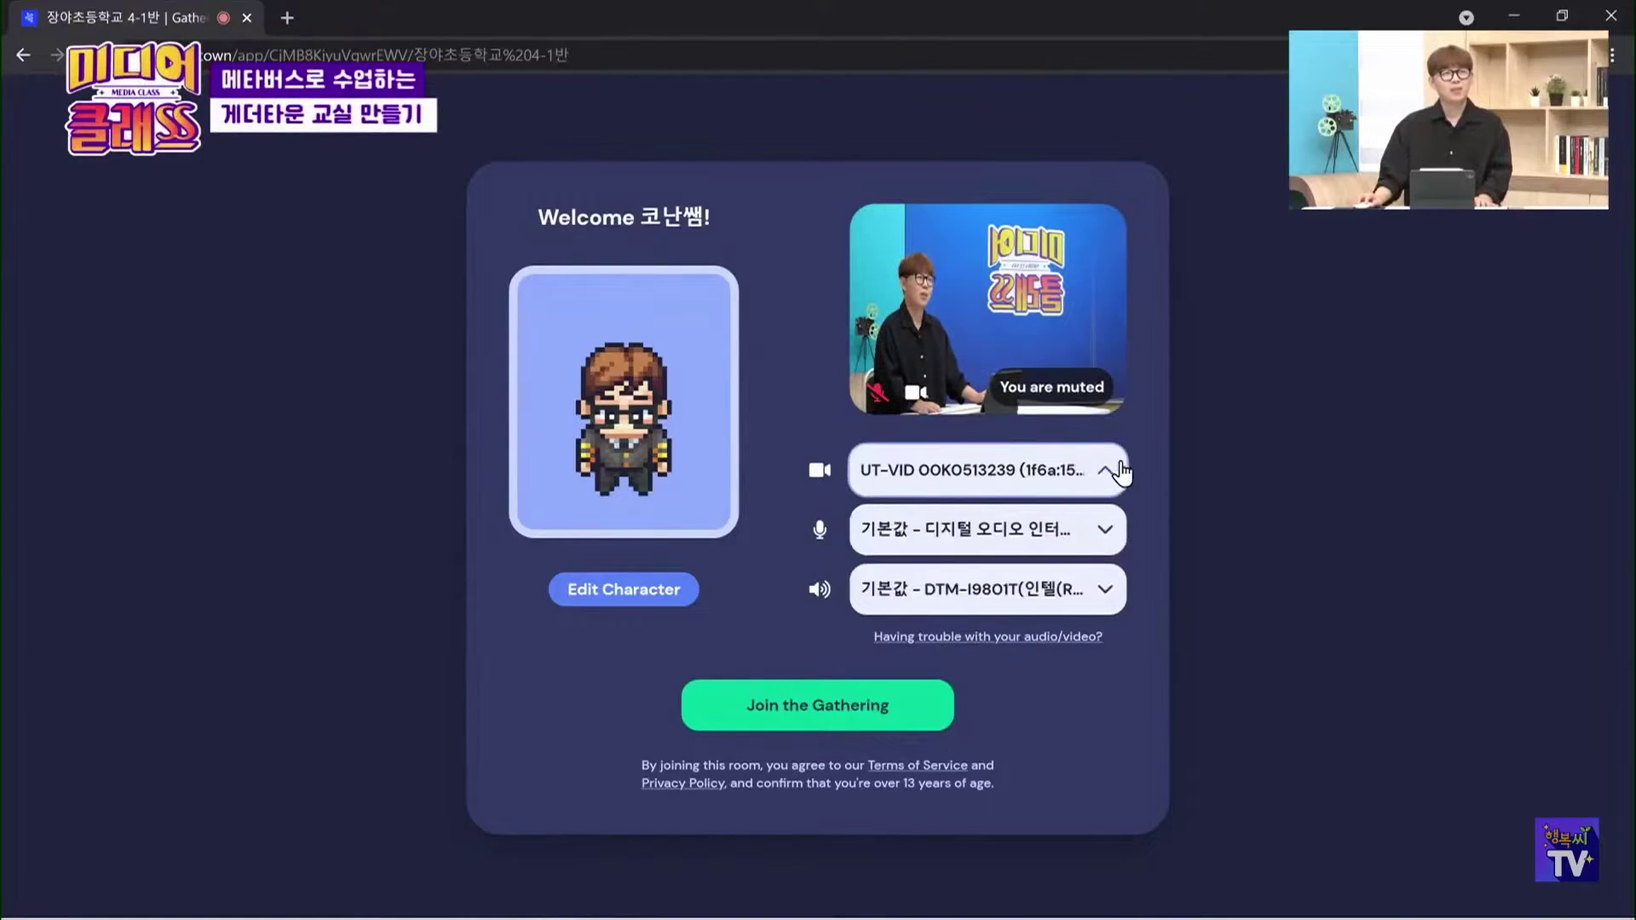
click(1105, 469)
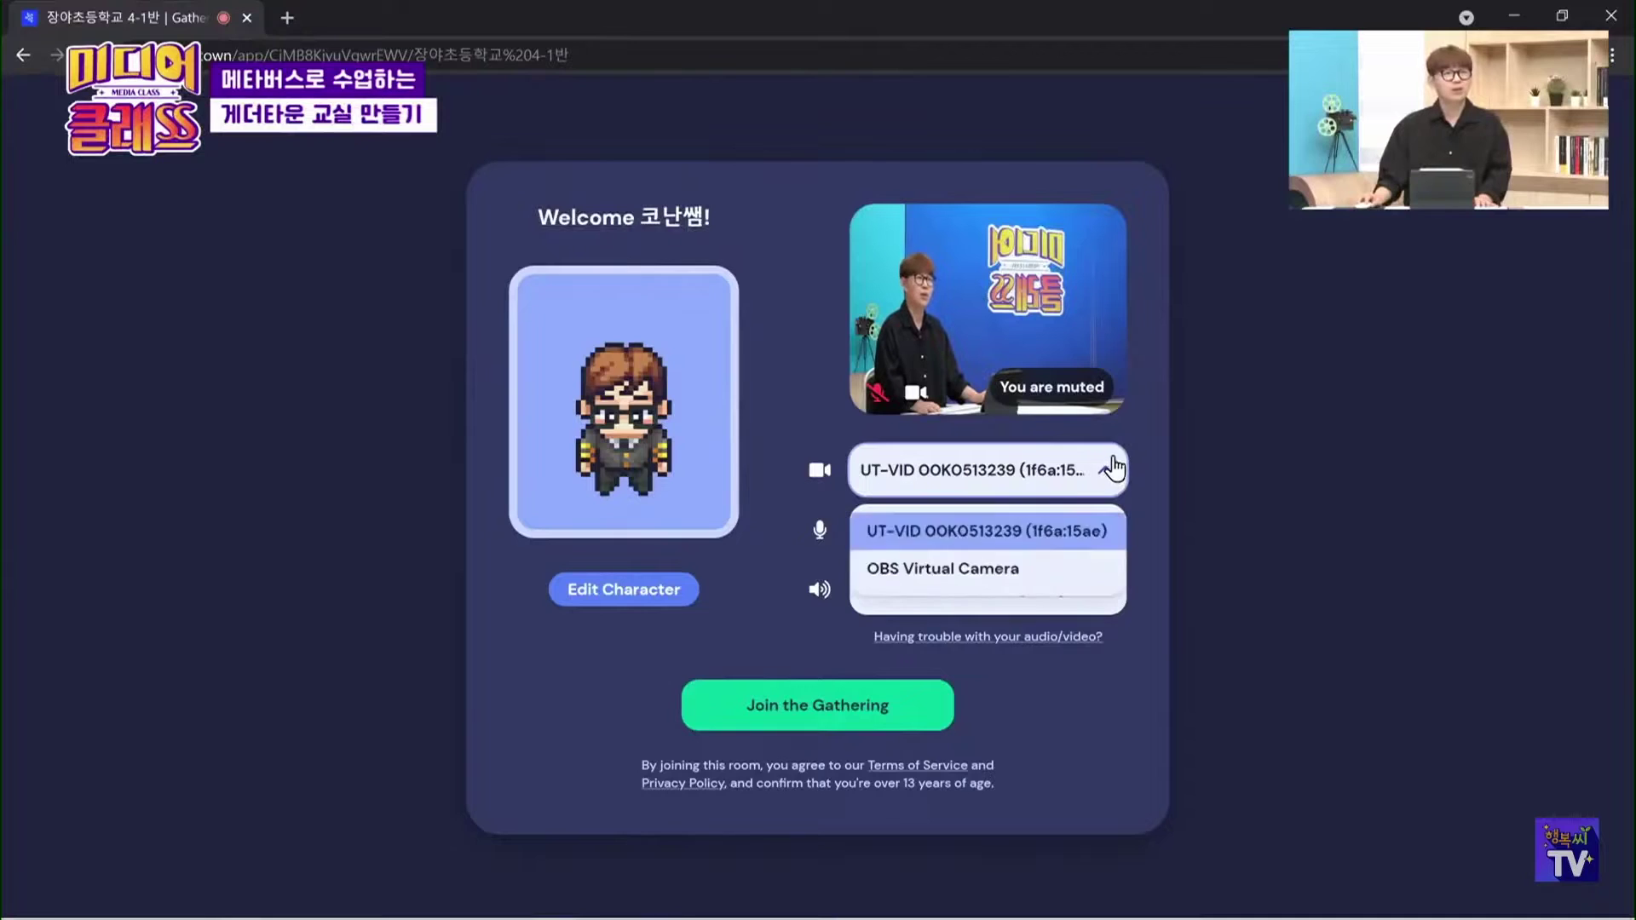
click(1106, 468)
click(1104, 530)
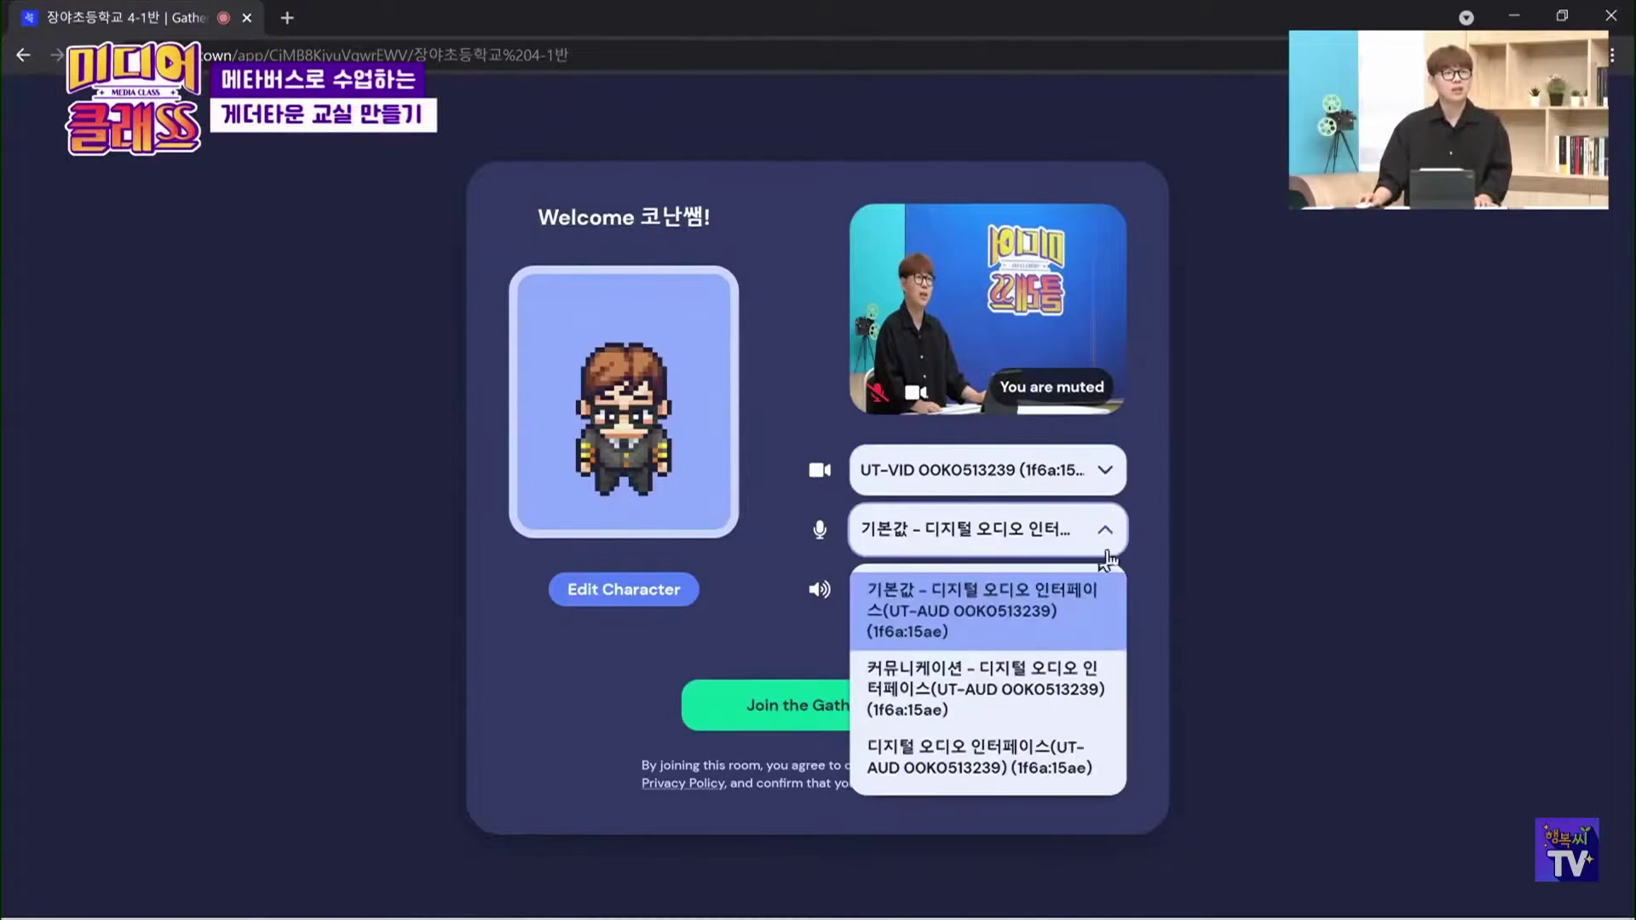
click(1108, 532)
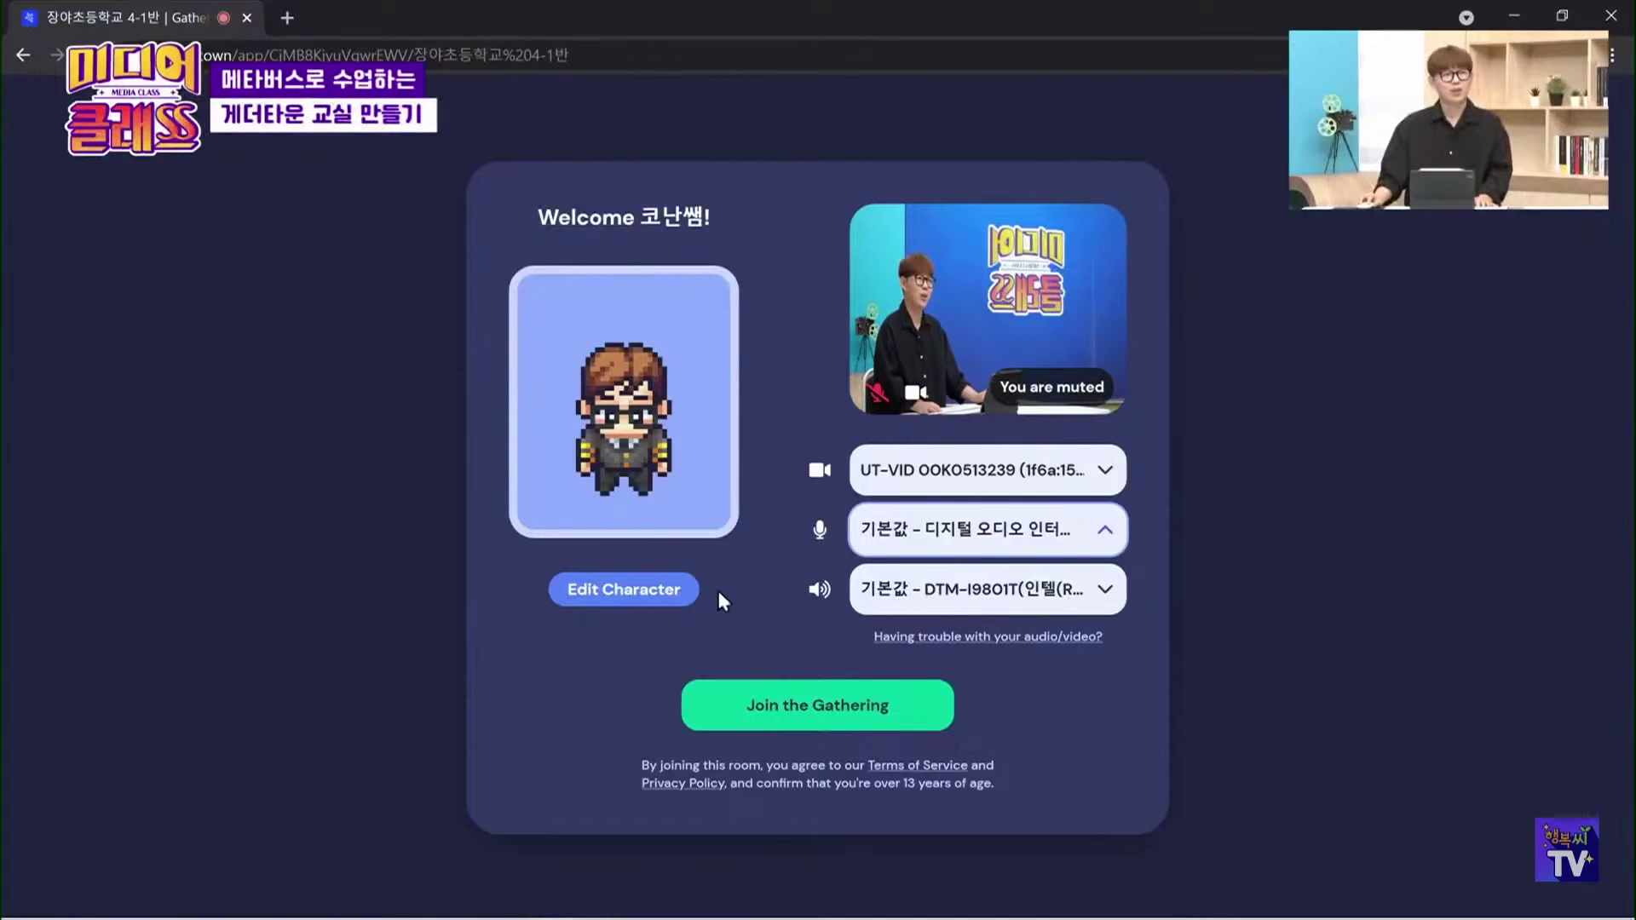
Open the character editor, go back to the welcome screen, and join the gathering
click(596, 588)
click(743, 816)
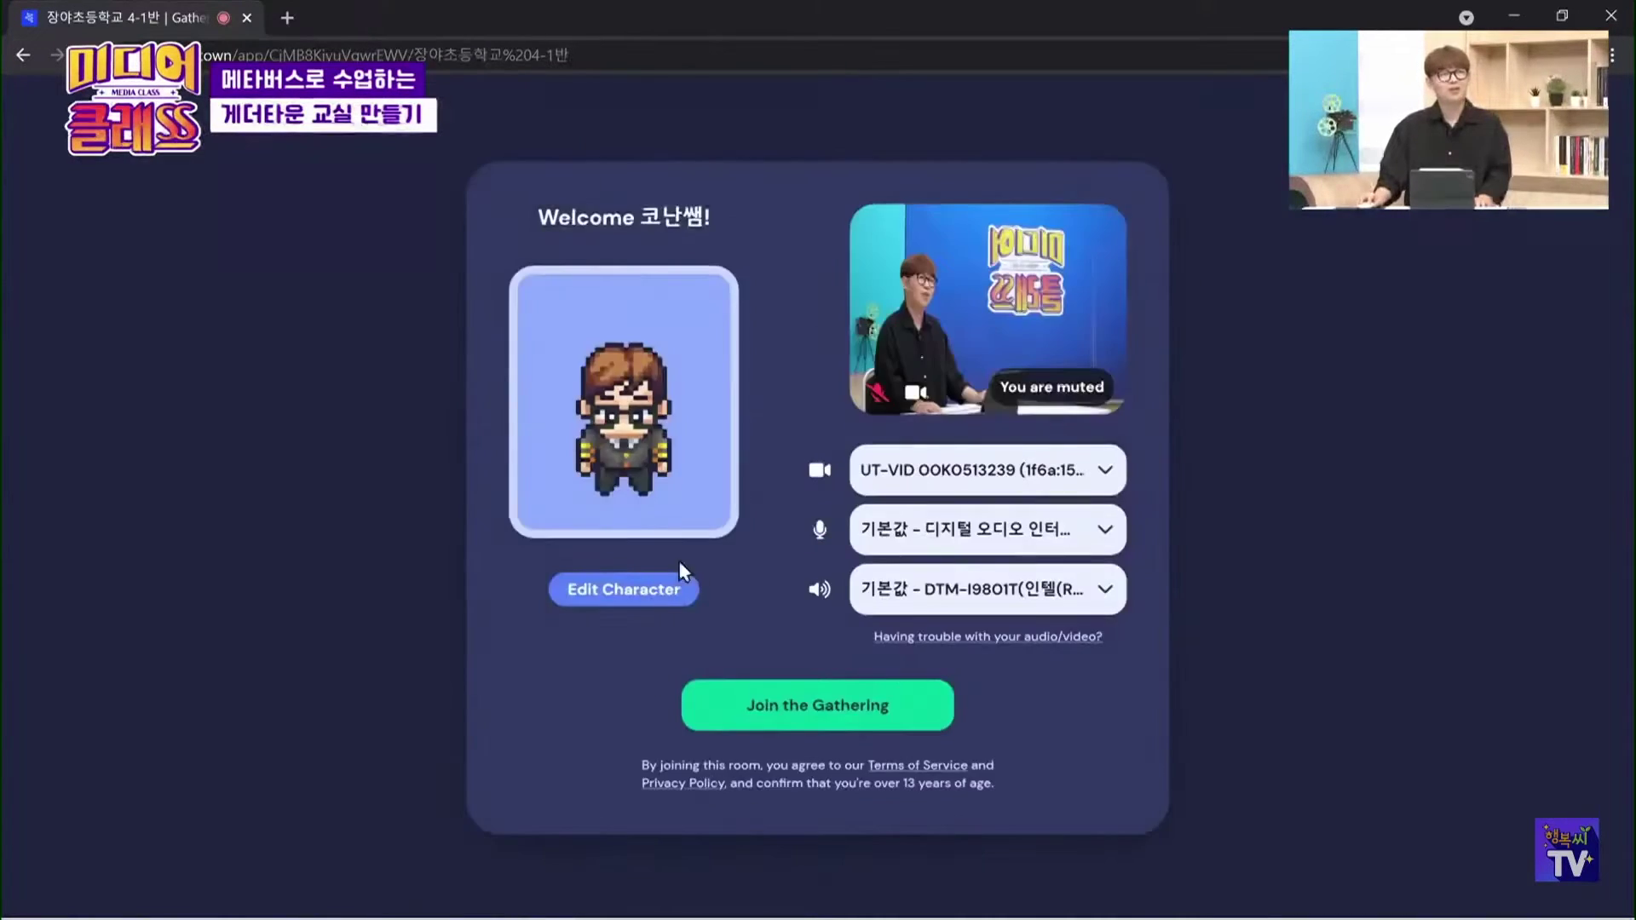
click(823, 711)
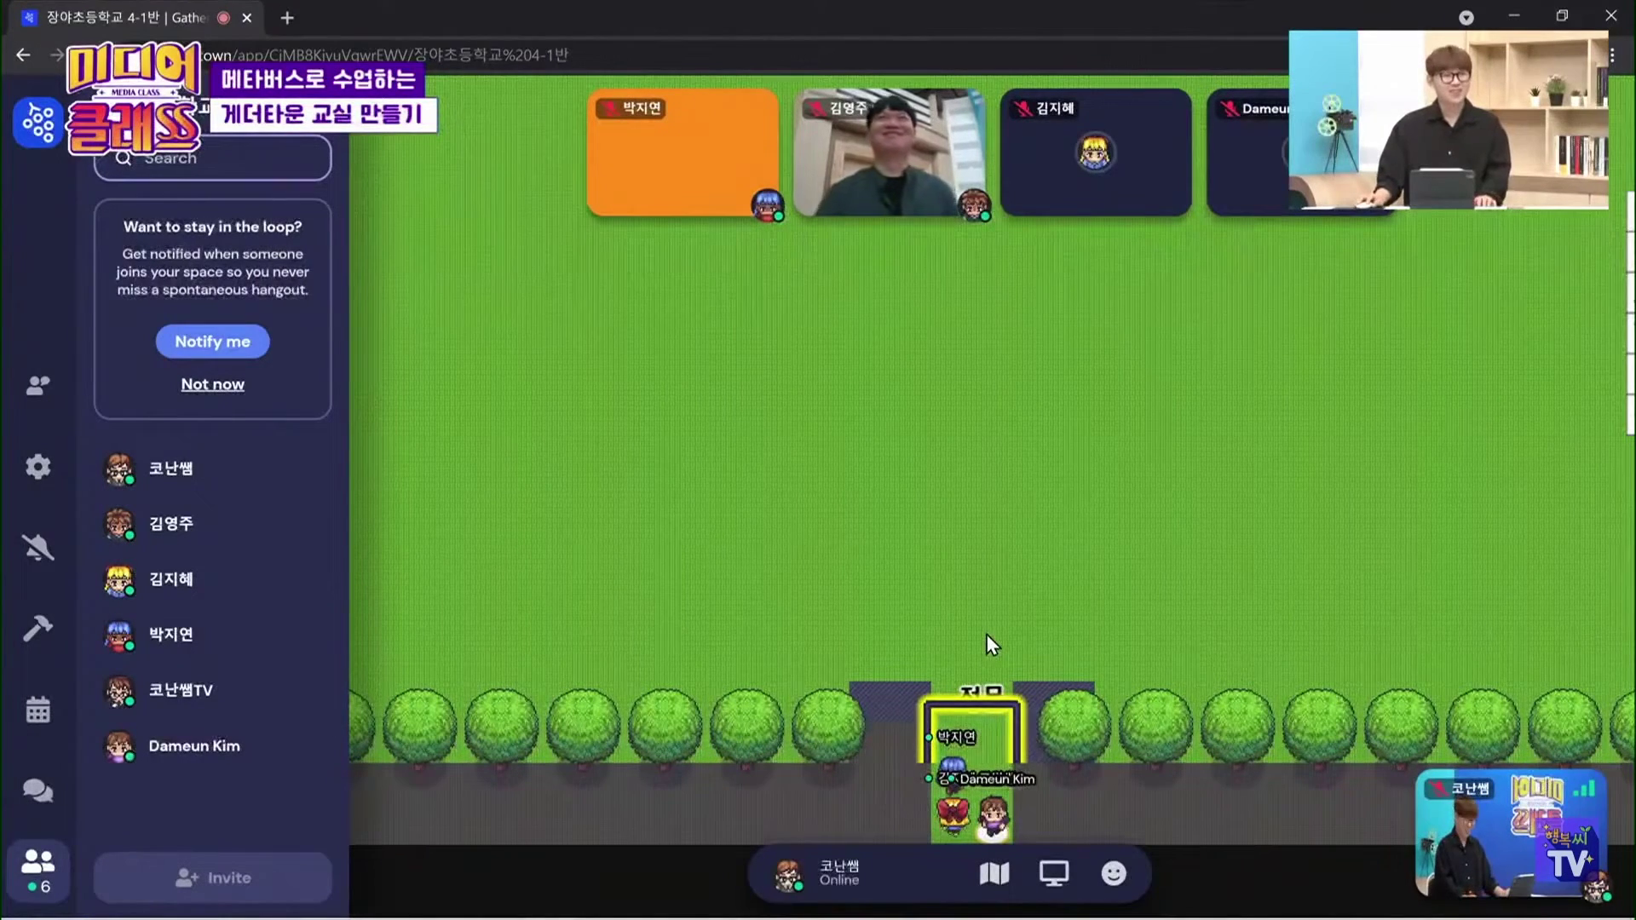
Move the avatar up and down at the main gate and dismiss the portal message
key(Up)
key(Down)
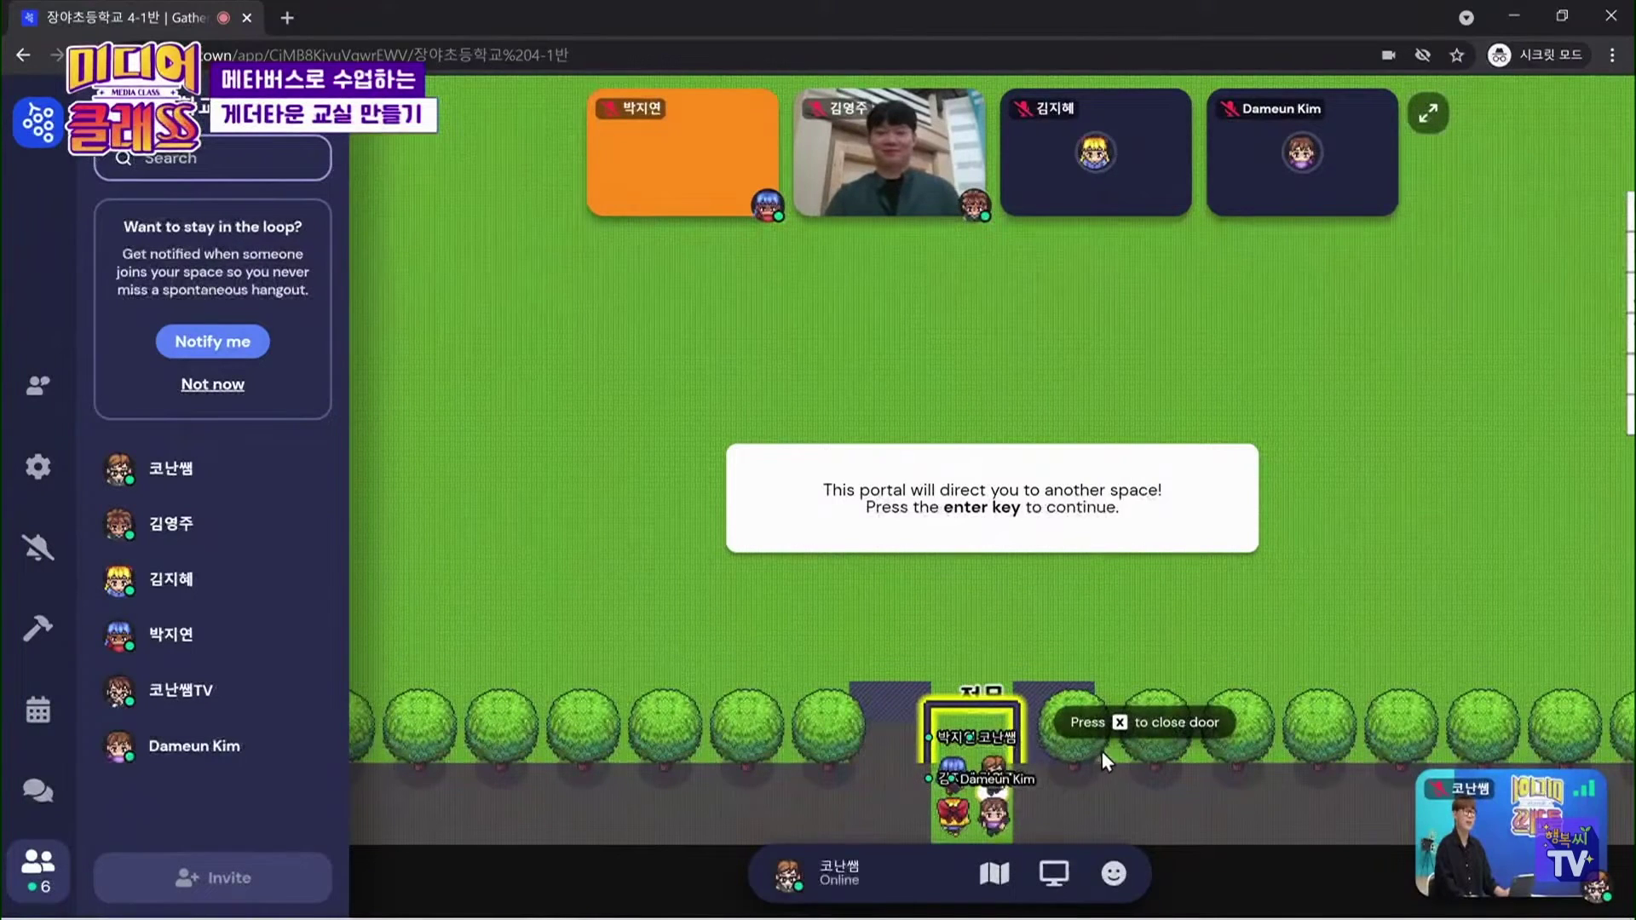
key(Escape)
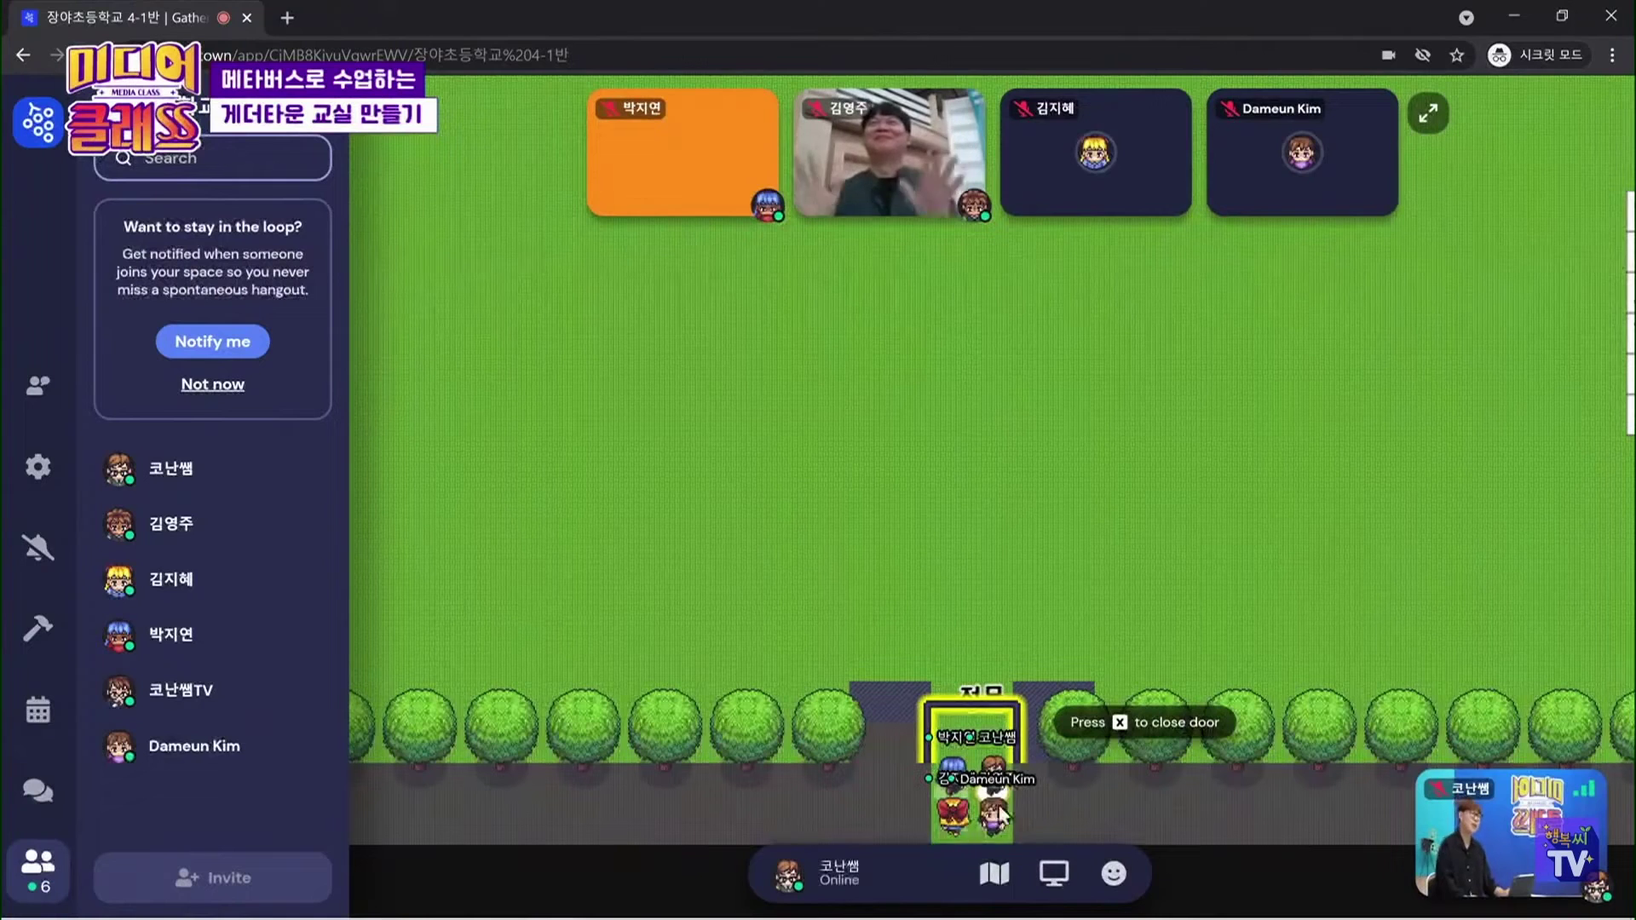
In the User/Video Preferences, disable Use Smart Zoom, set Manual Canvas Zoom to 250%, and close the preferences
click(887, 874)
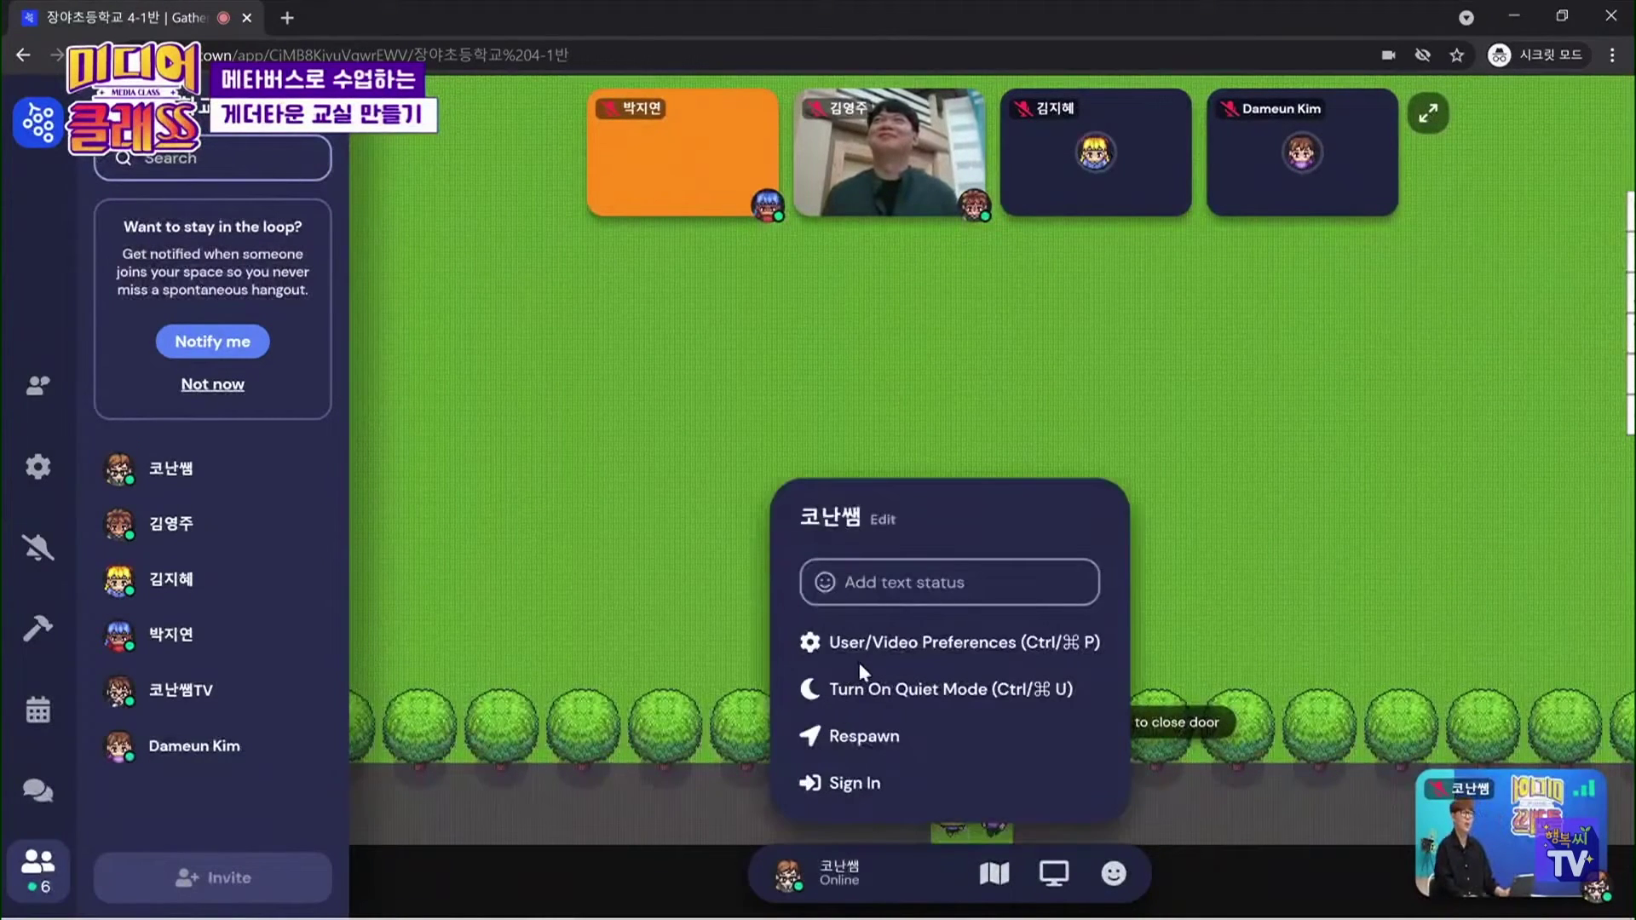
click(857, 876)
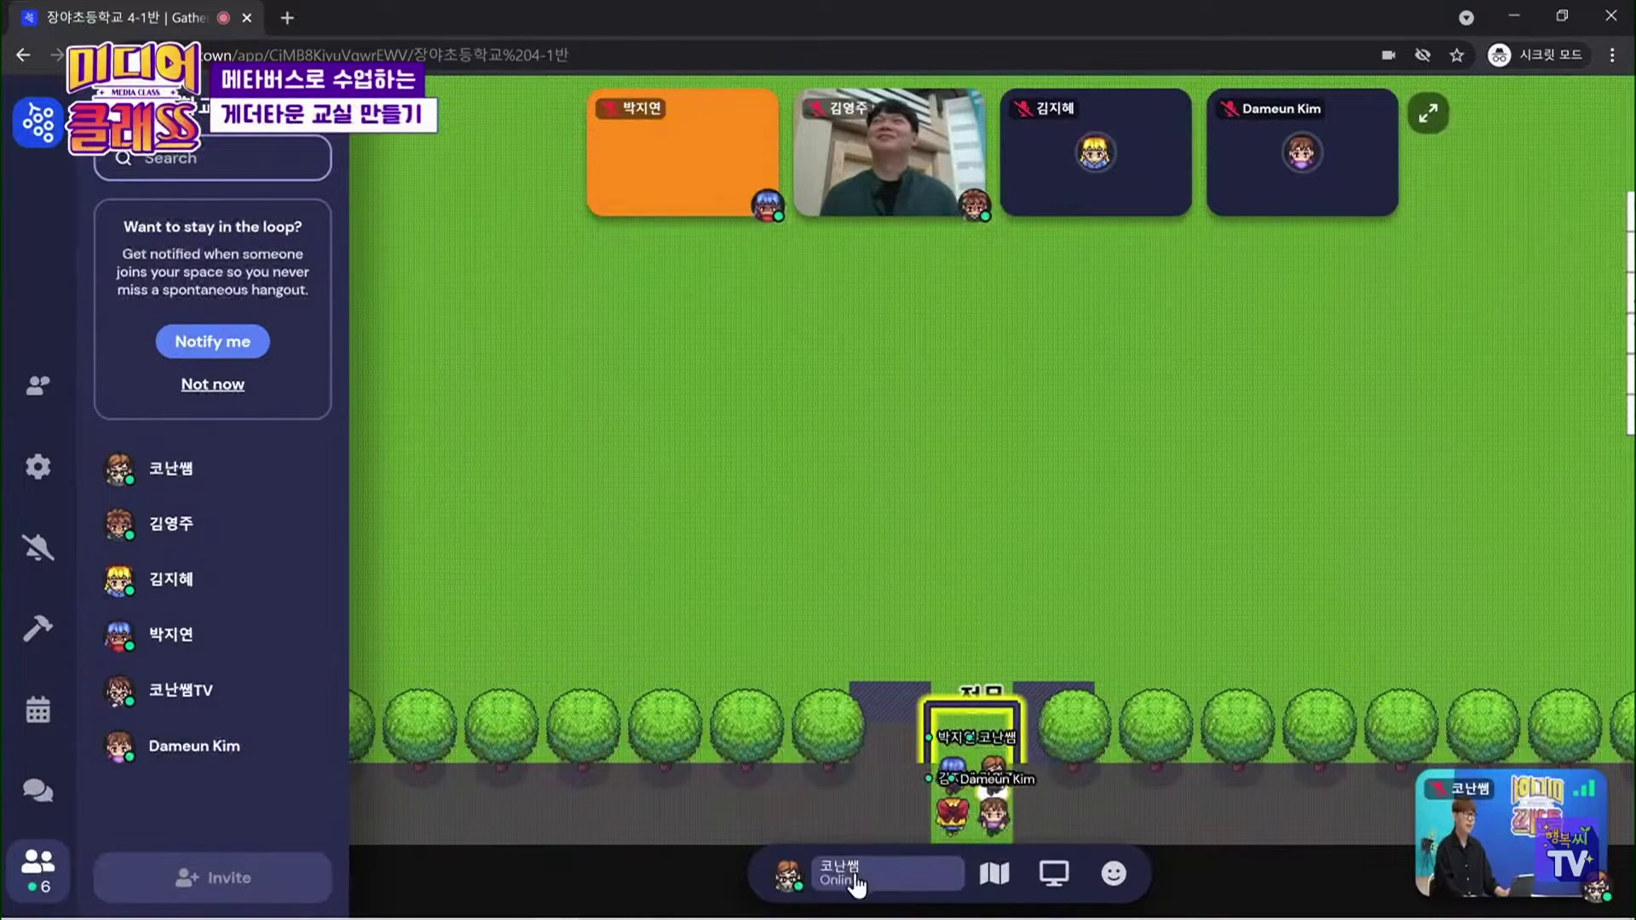
click(852, 887)
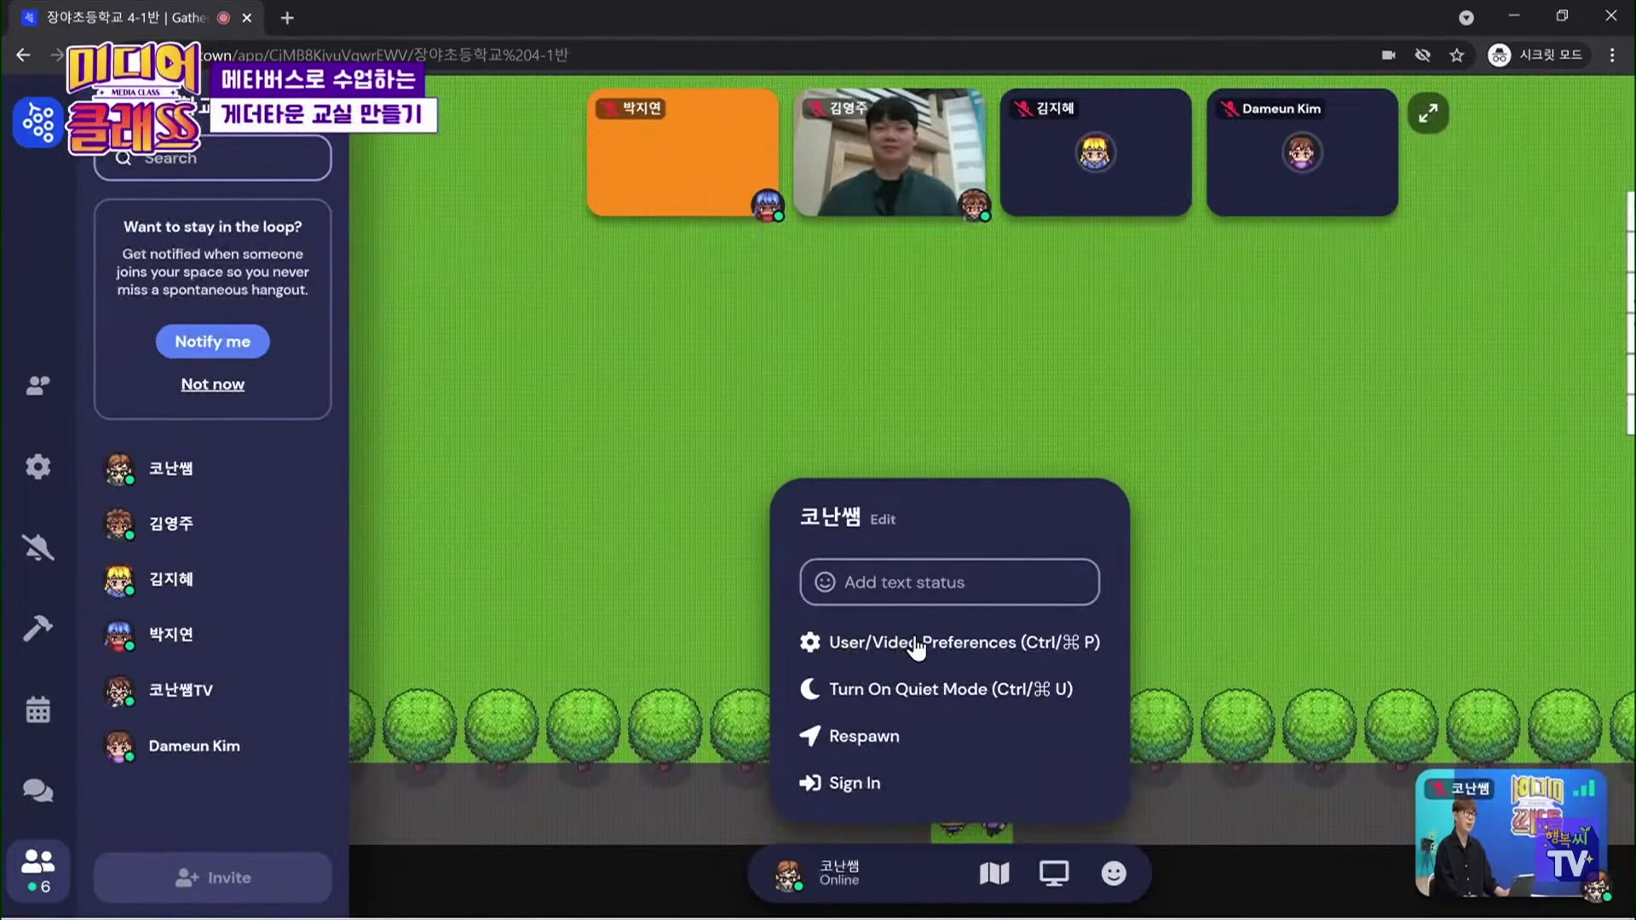
click(963, 645)
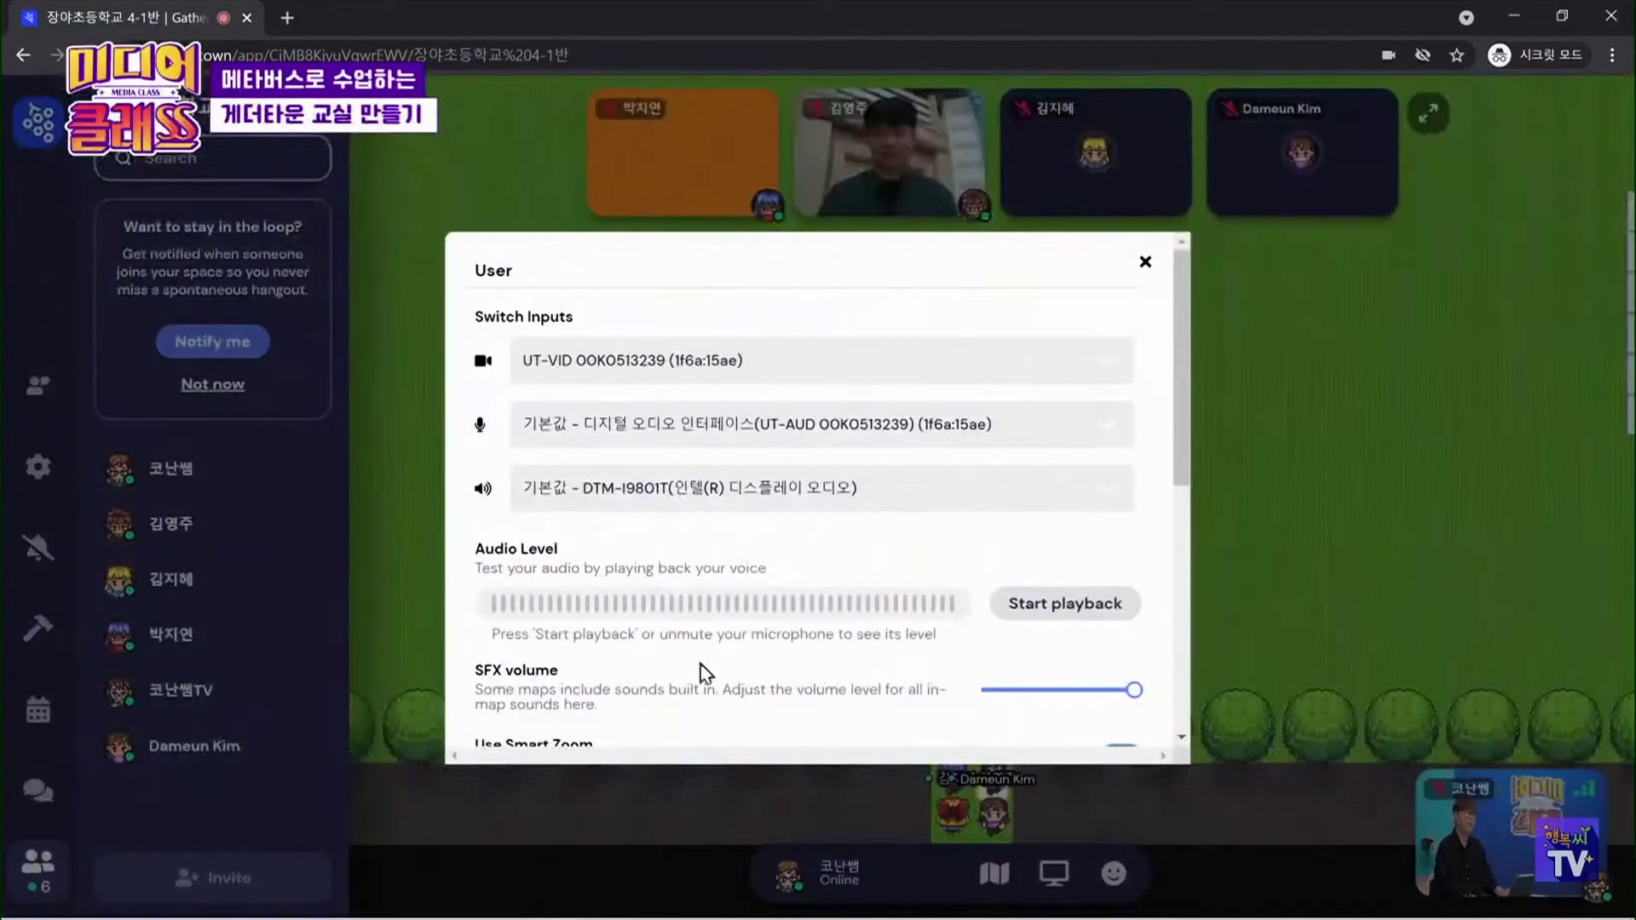
scroll(744, 550, down, 1)
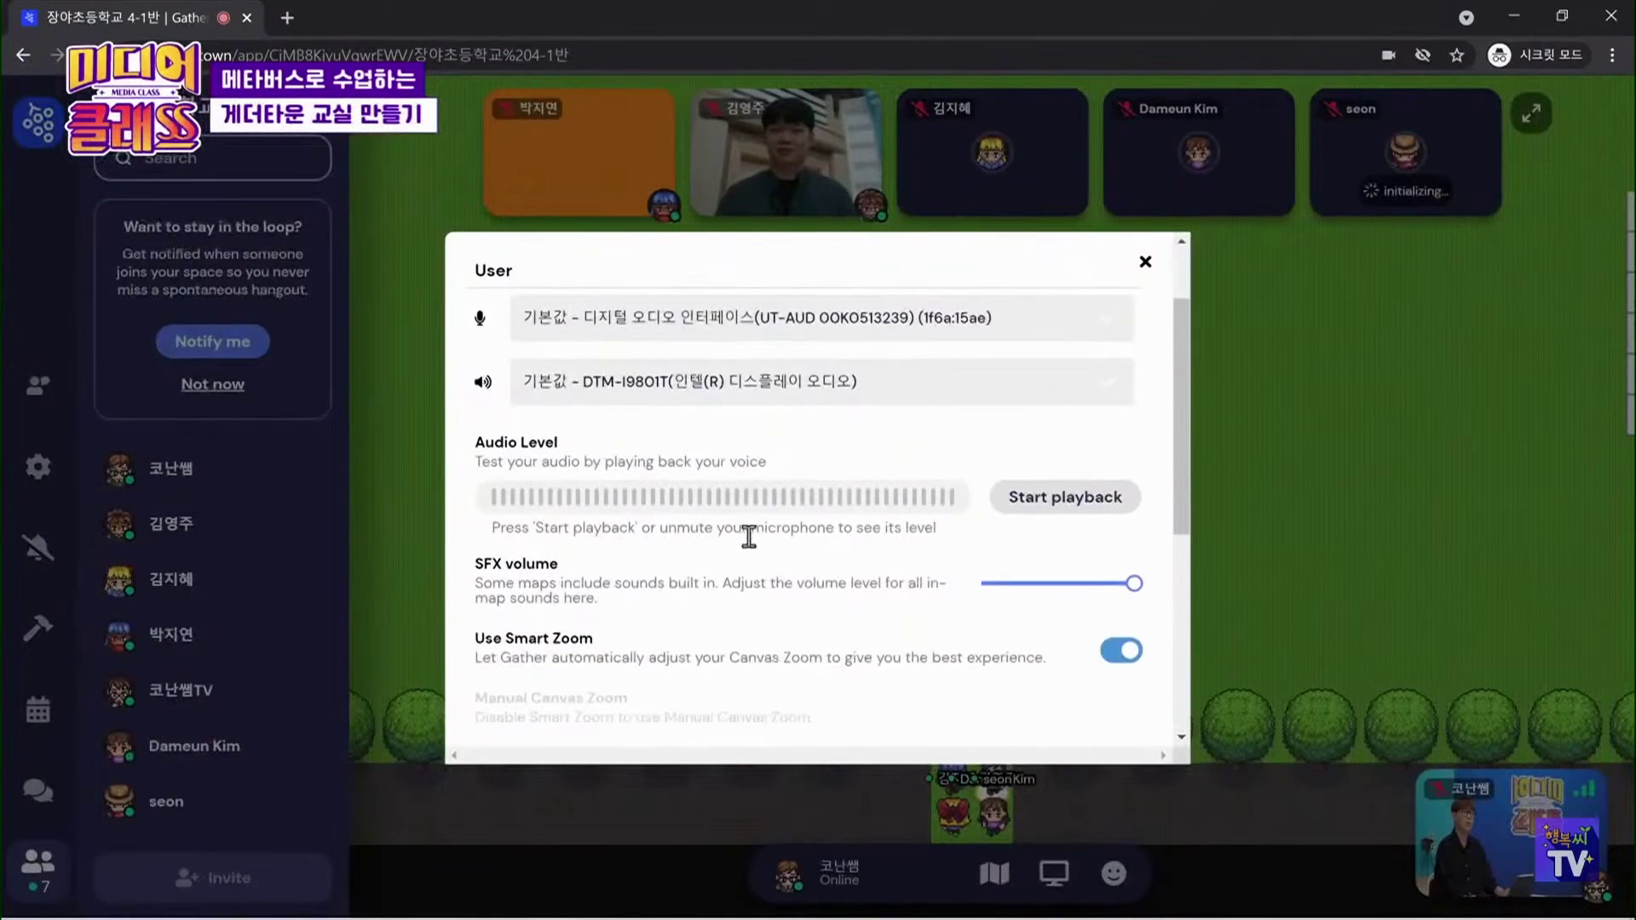
drag(495, 639, 612, 639)
click(957, 657)
click(1115, 653)
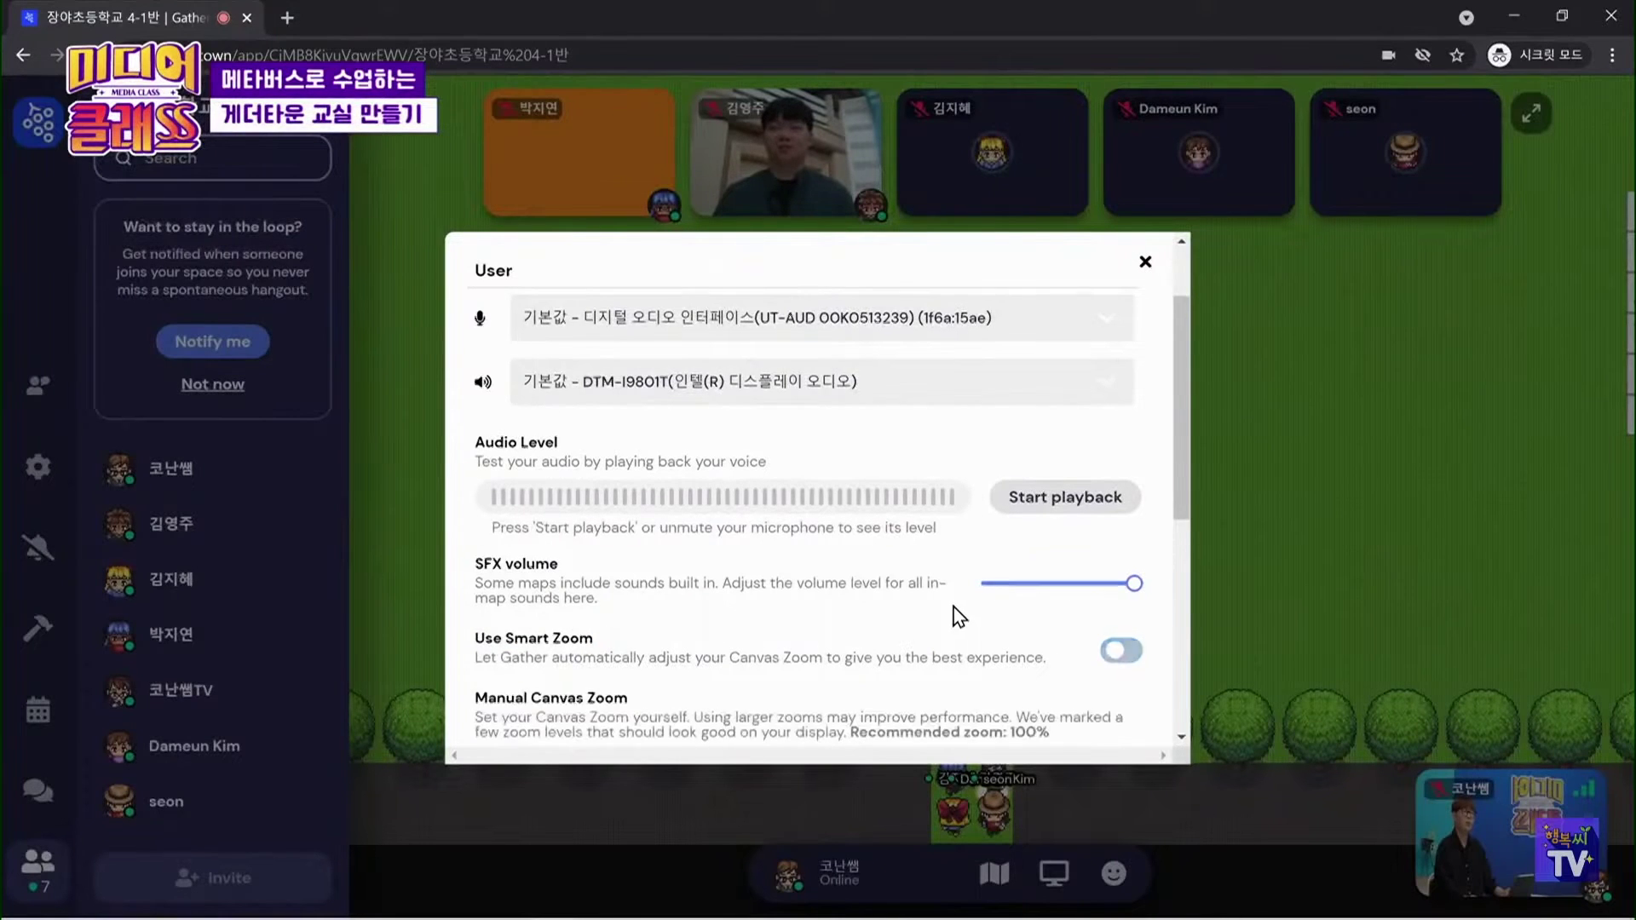
scroll(958, 612, down, 1)
click(885, 659)
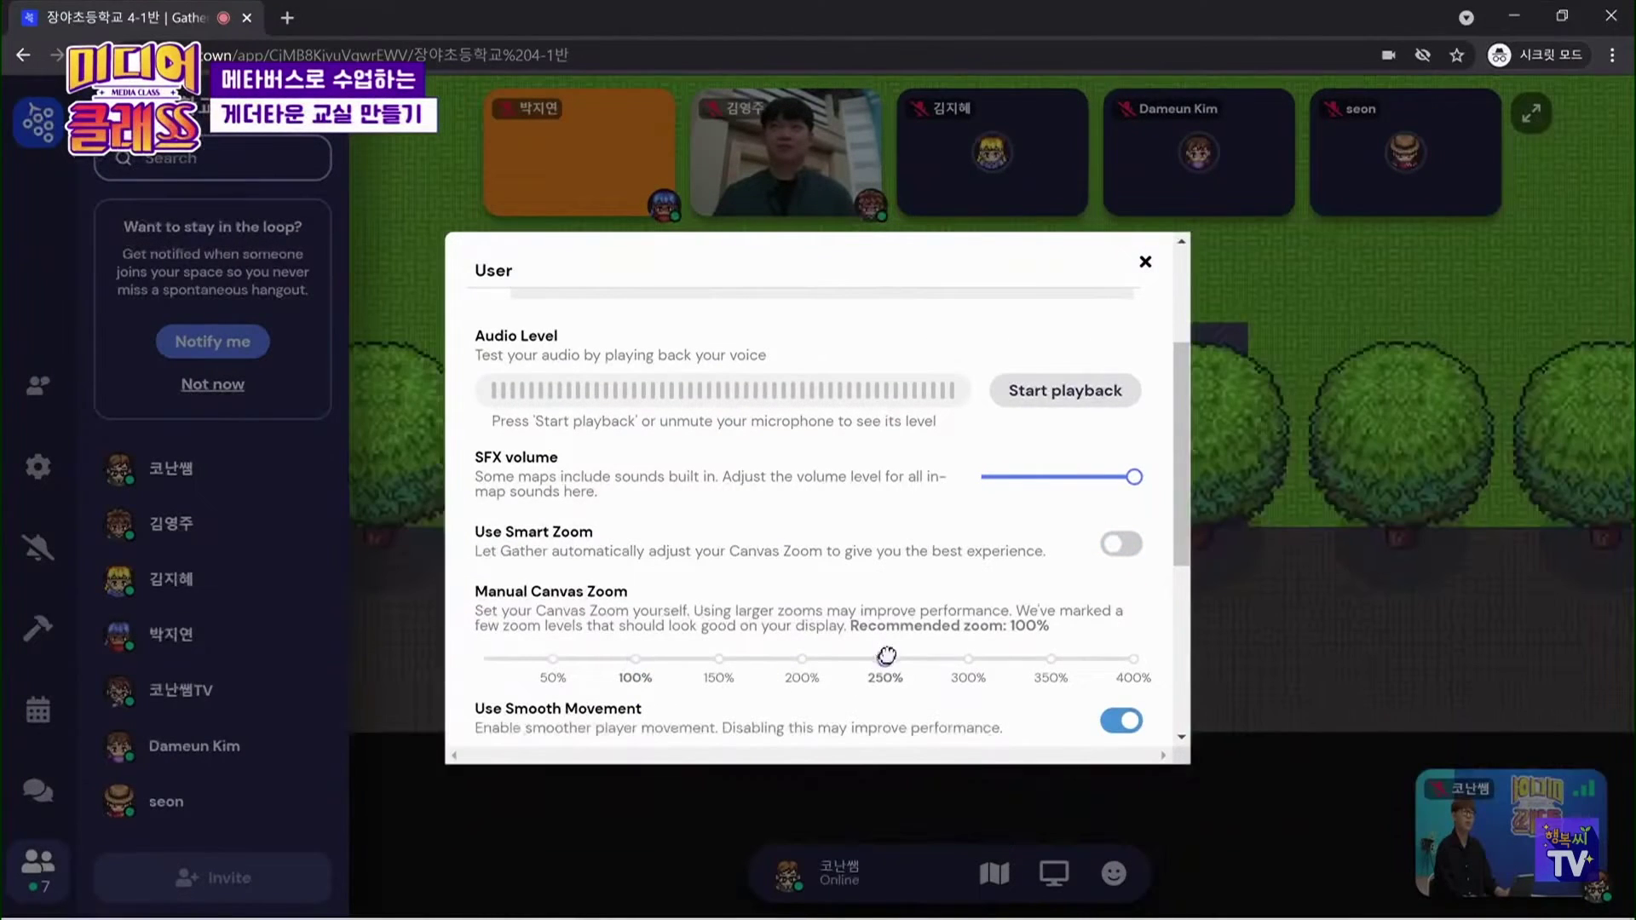
click(1144, 264)
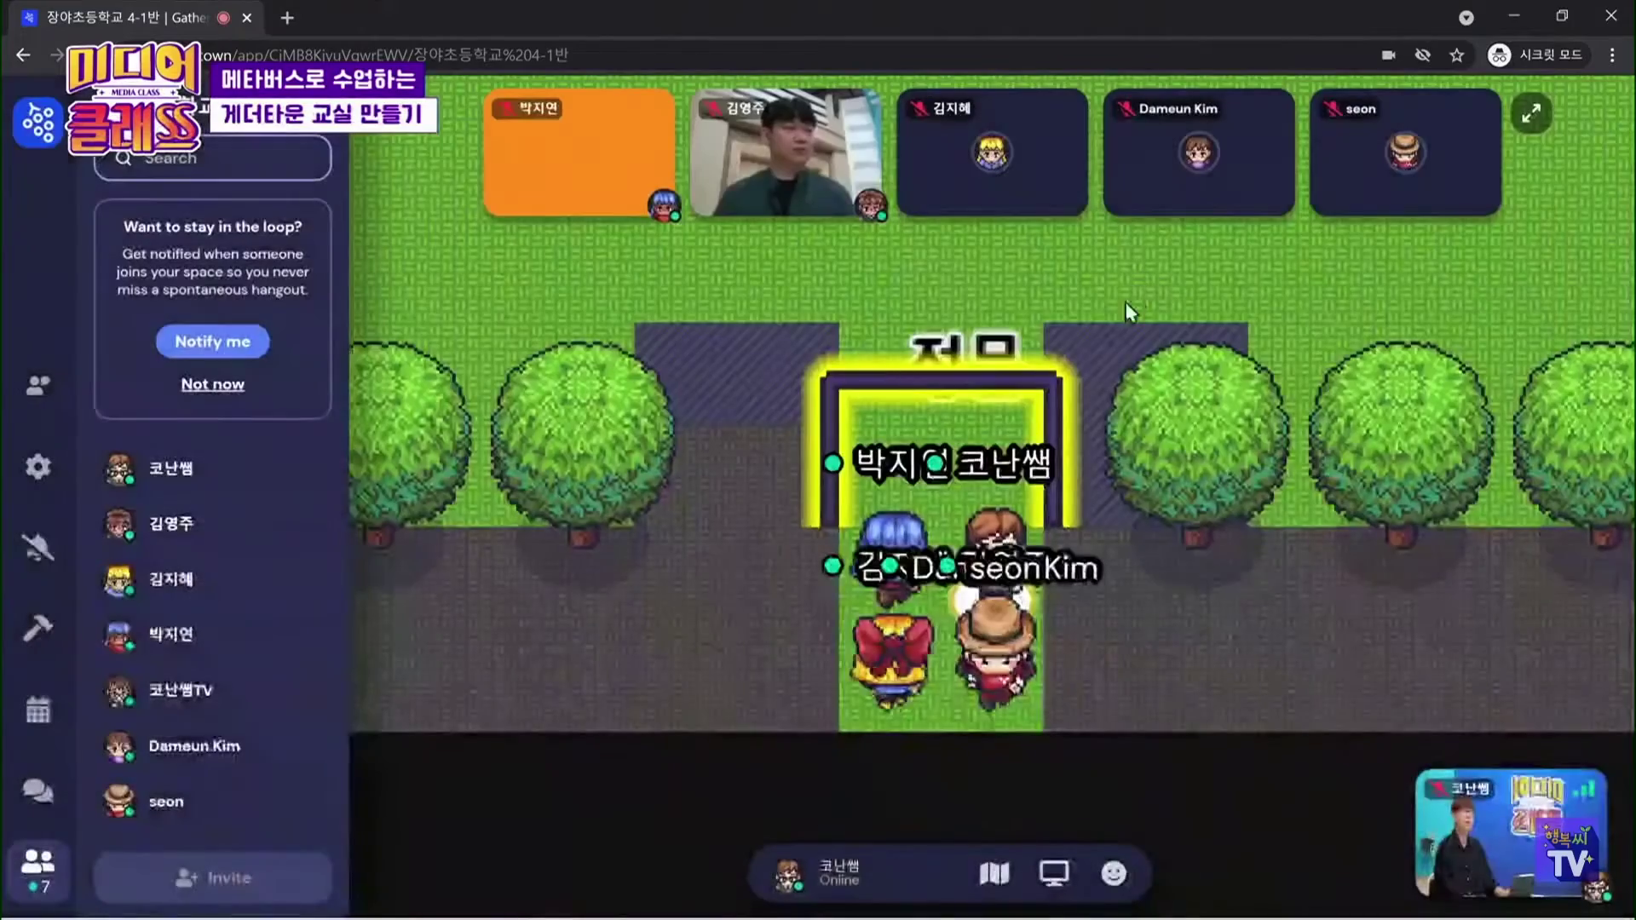
Walk the avatar up and down within the open main gate
key(Up)
key(Down)
key(Down)
key(Down)
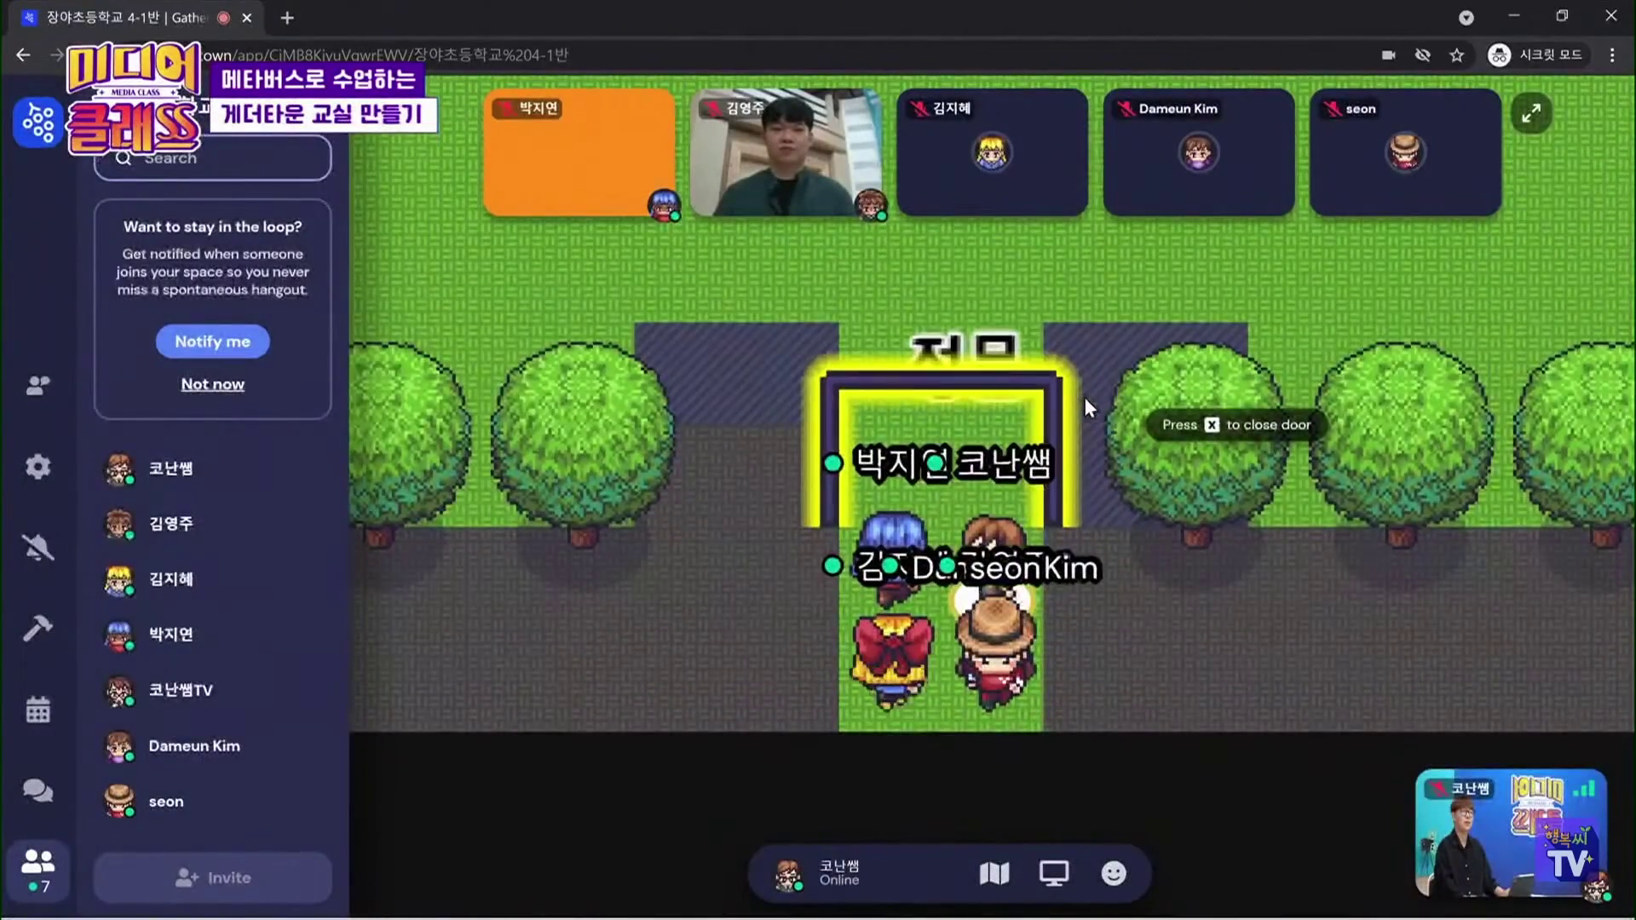
key(Up)
key(Up)
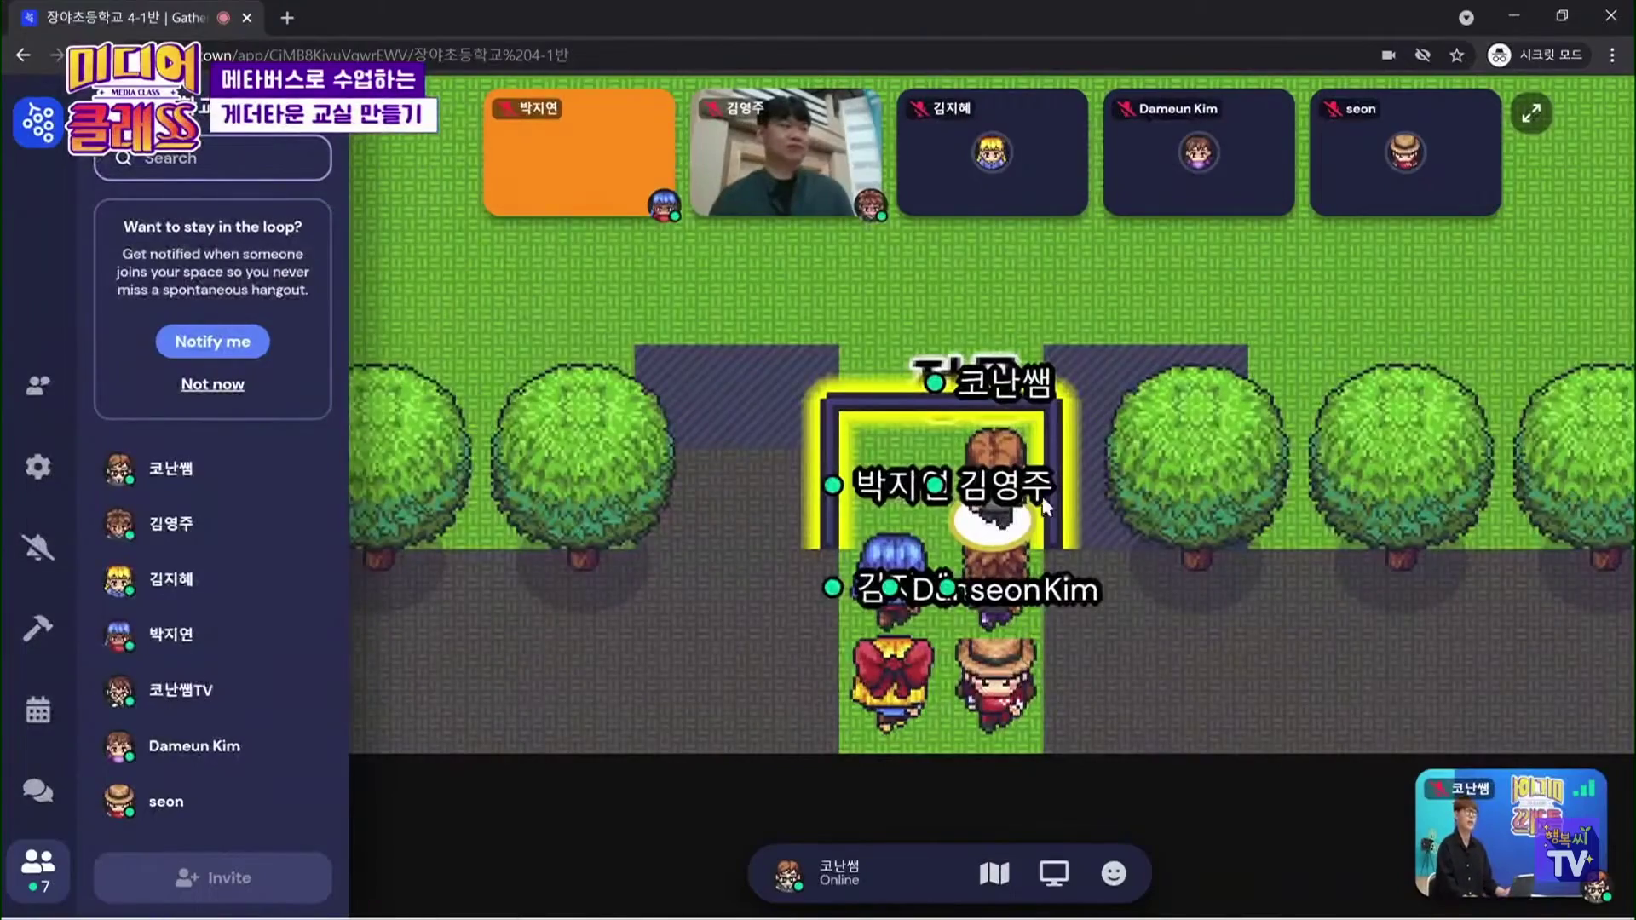
Move the avatar sideways across the open gateway and back, ending at the upper part of the gate
key(Left)
key(Left)
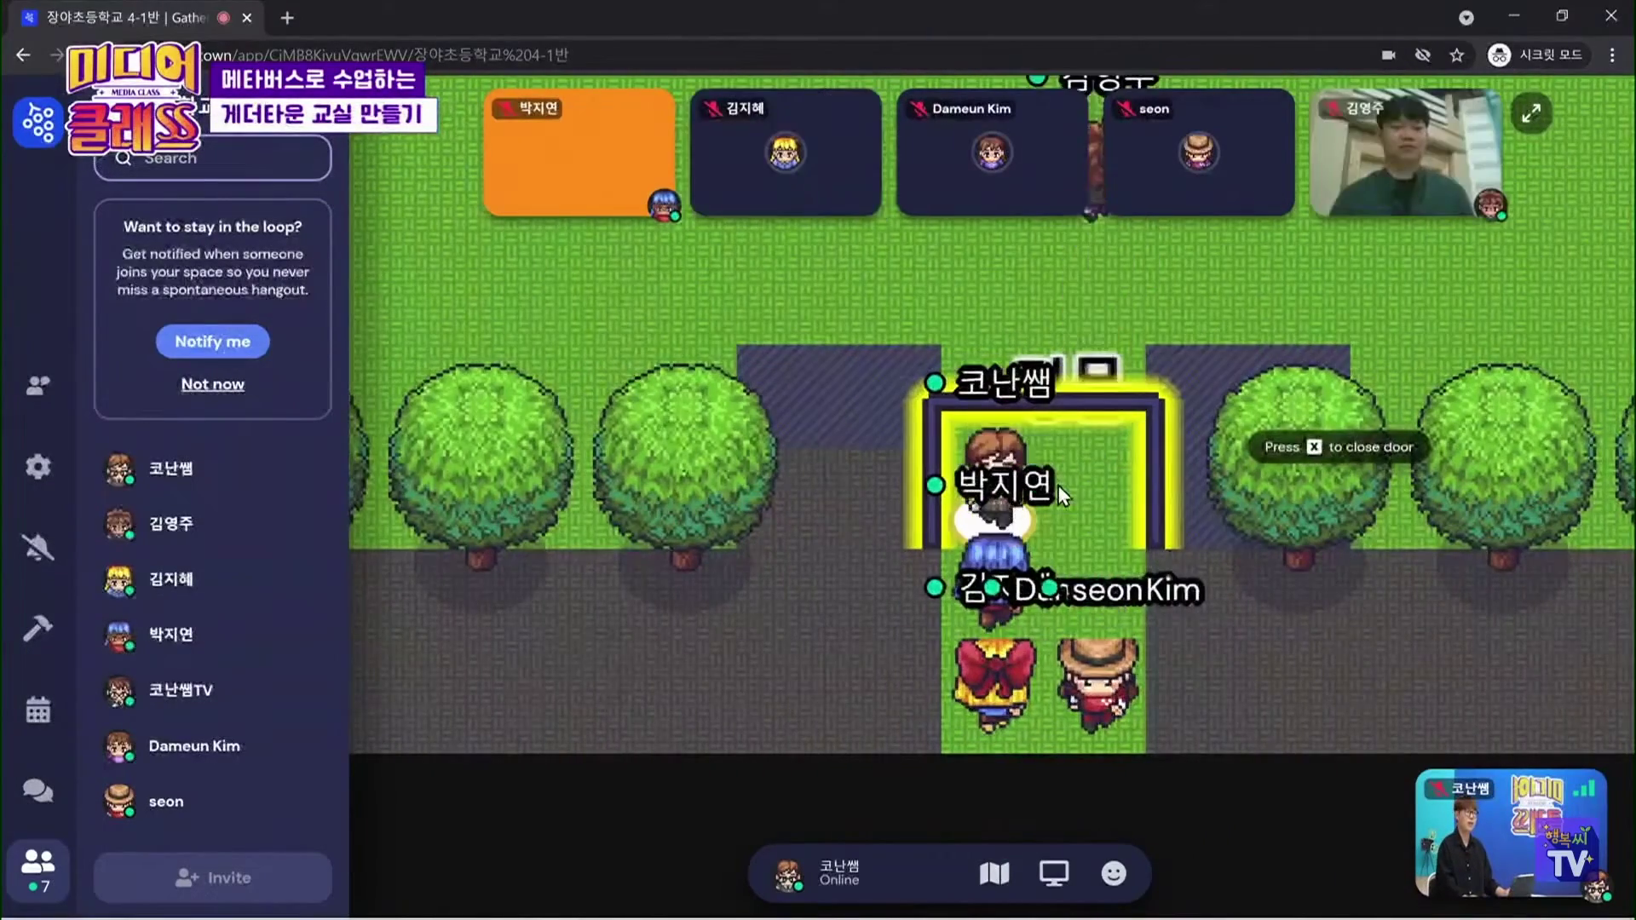
key(Right)
key(Right)
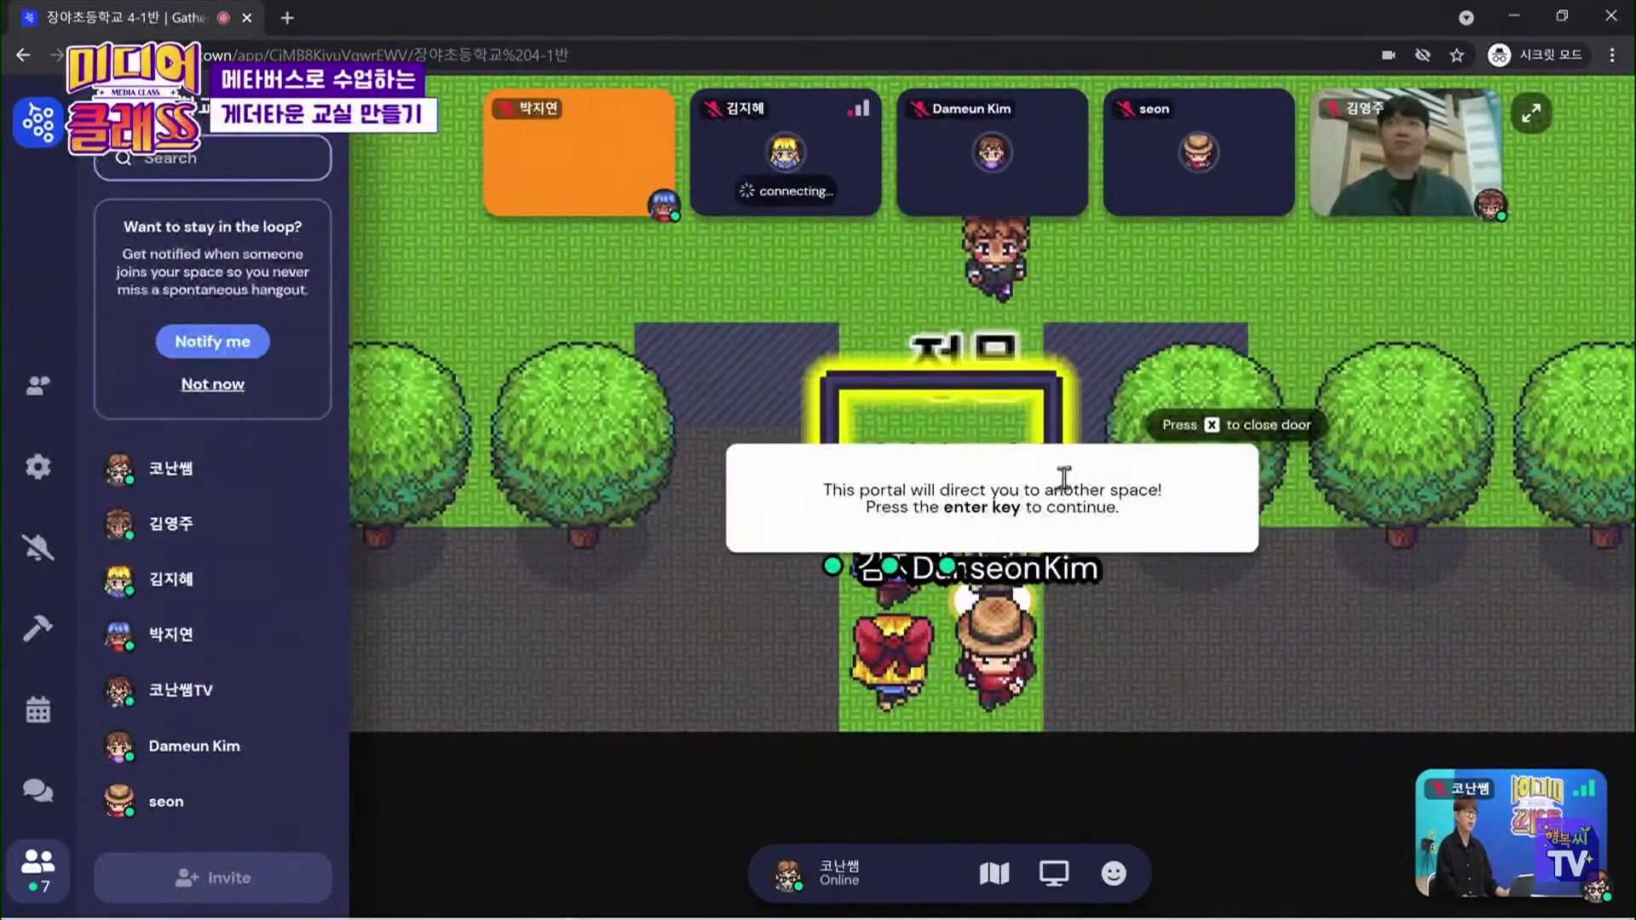
key(Up)
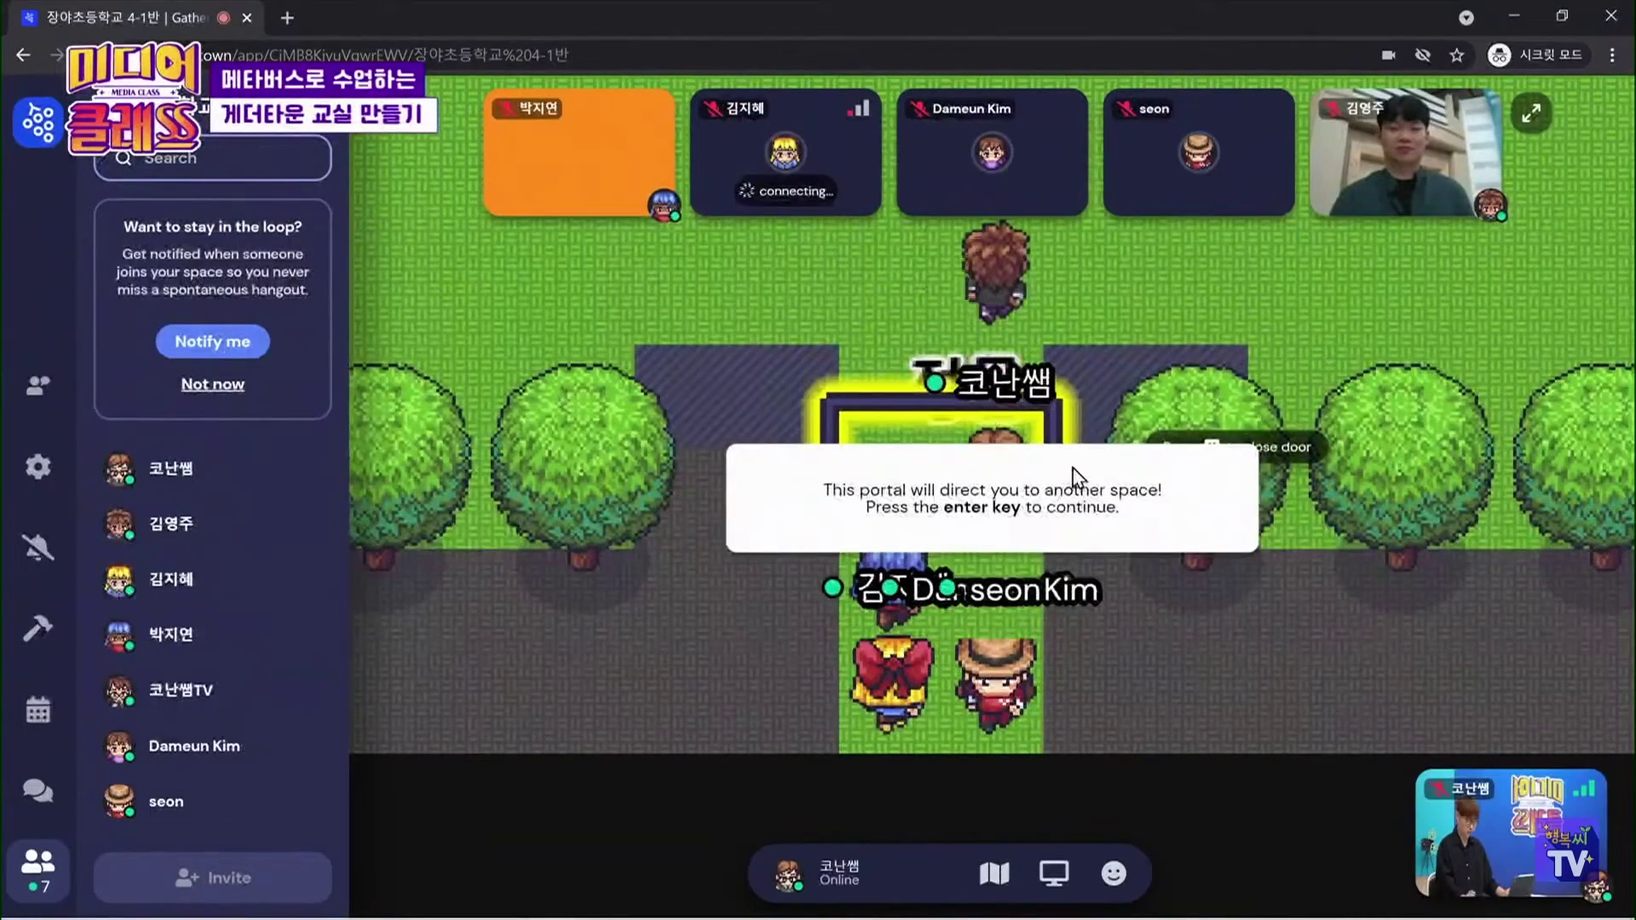
Close the main gate's door, move the avatar down and up below it, and toggle the door again
key(x)
key(Down)
key(Down)
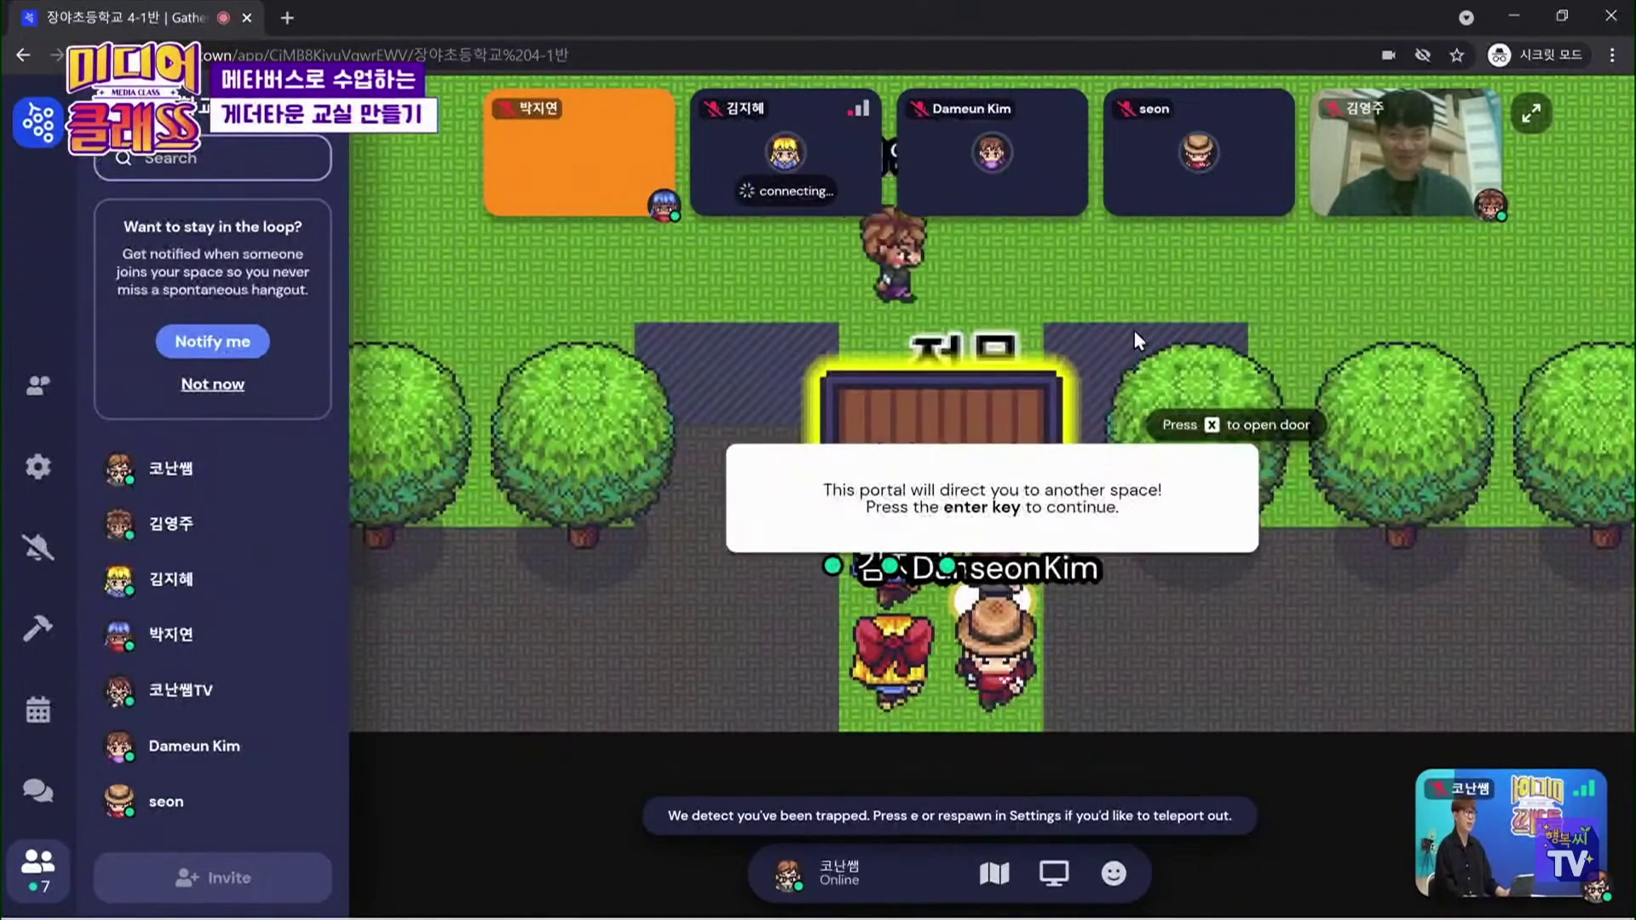
key(Up)
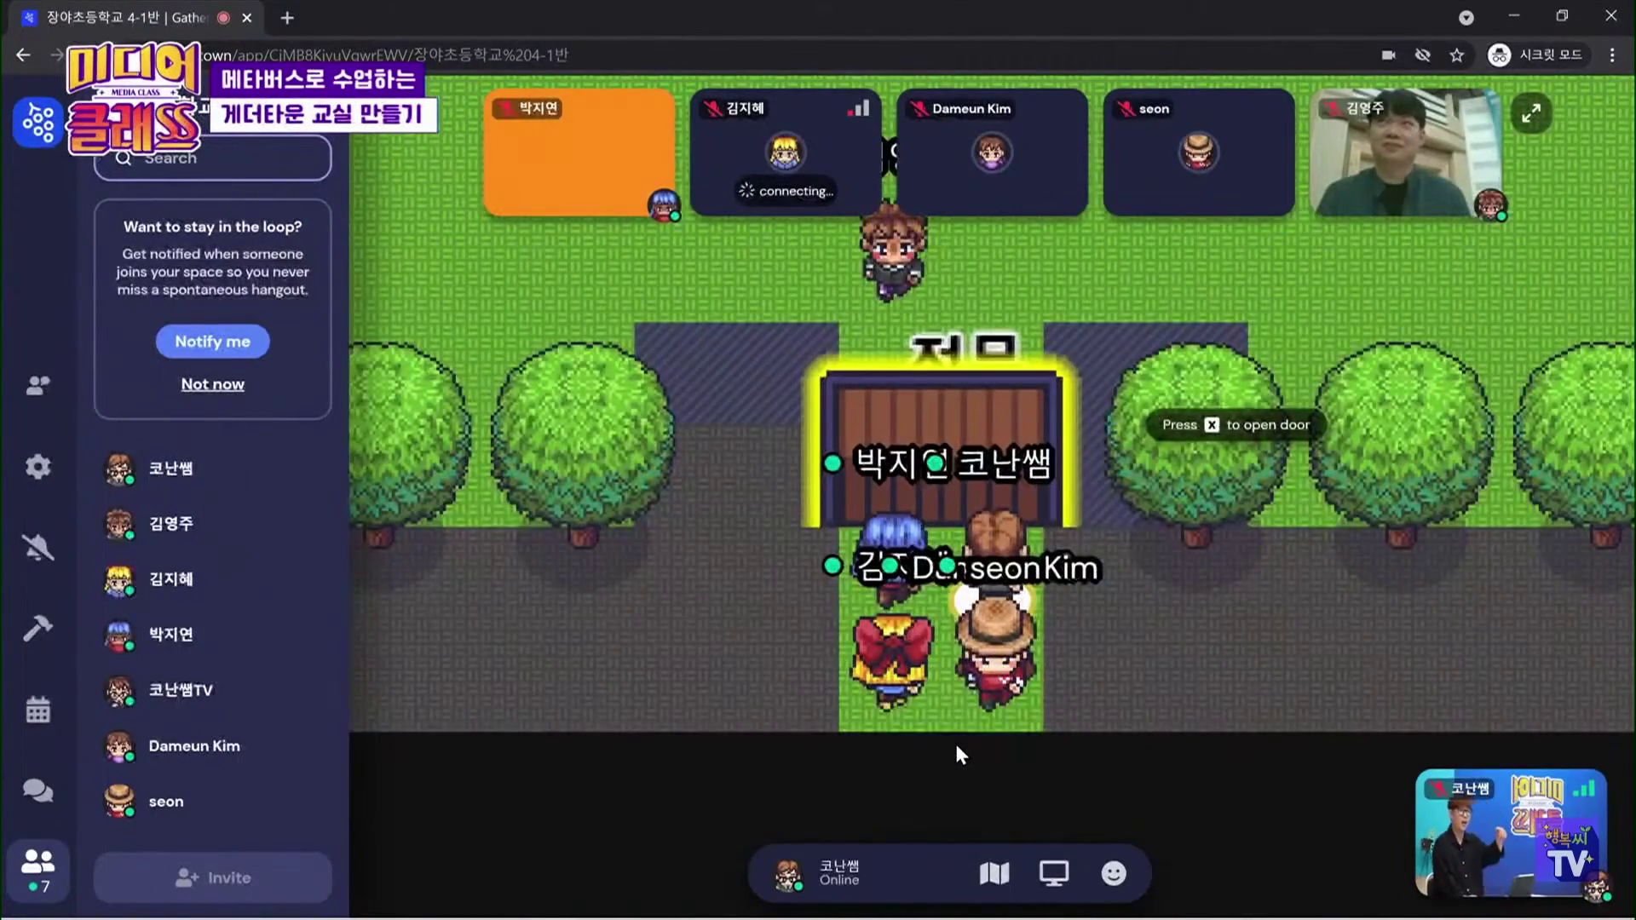
key(x)
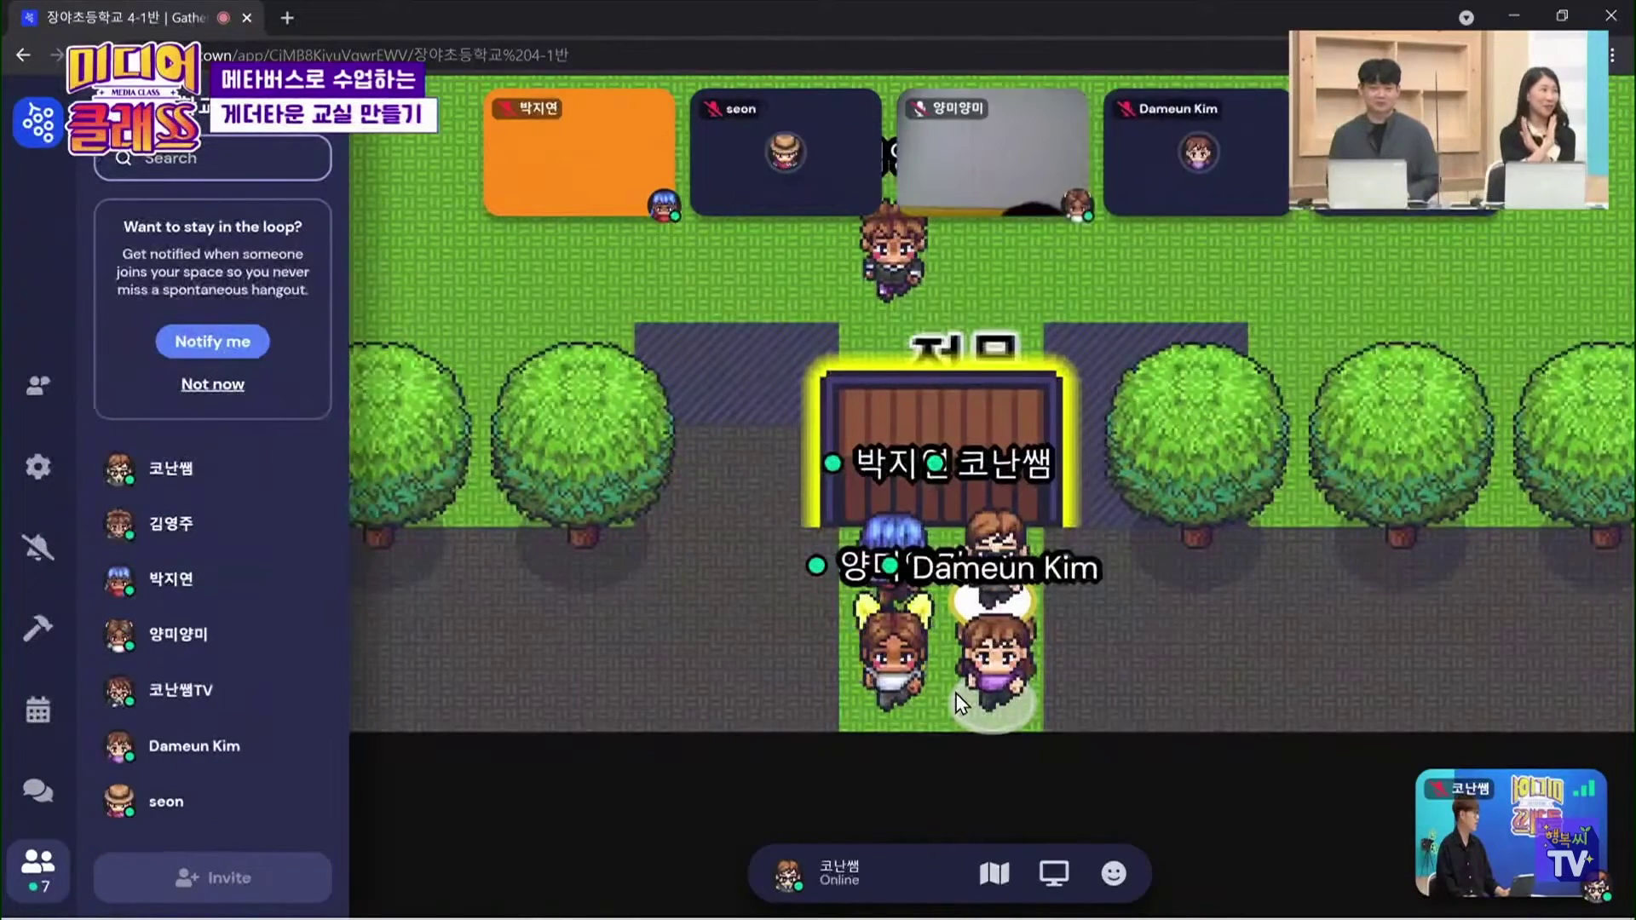
Take the portal at the main gate to the jangyali space and submit the private room's password
key(Up)
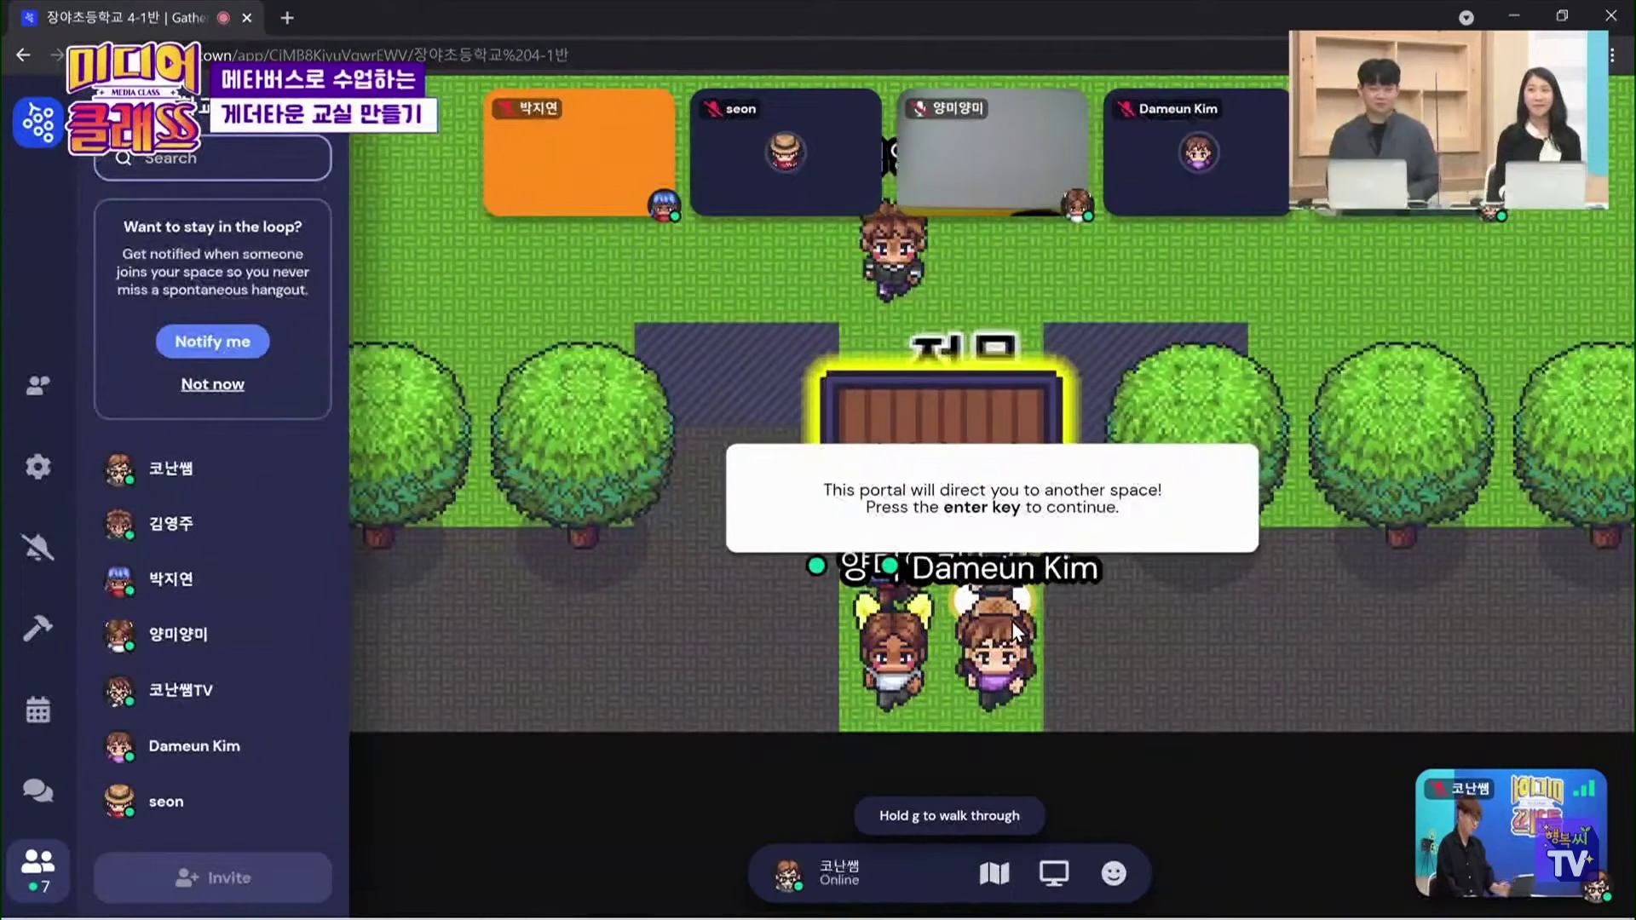
key(Return)
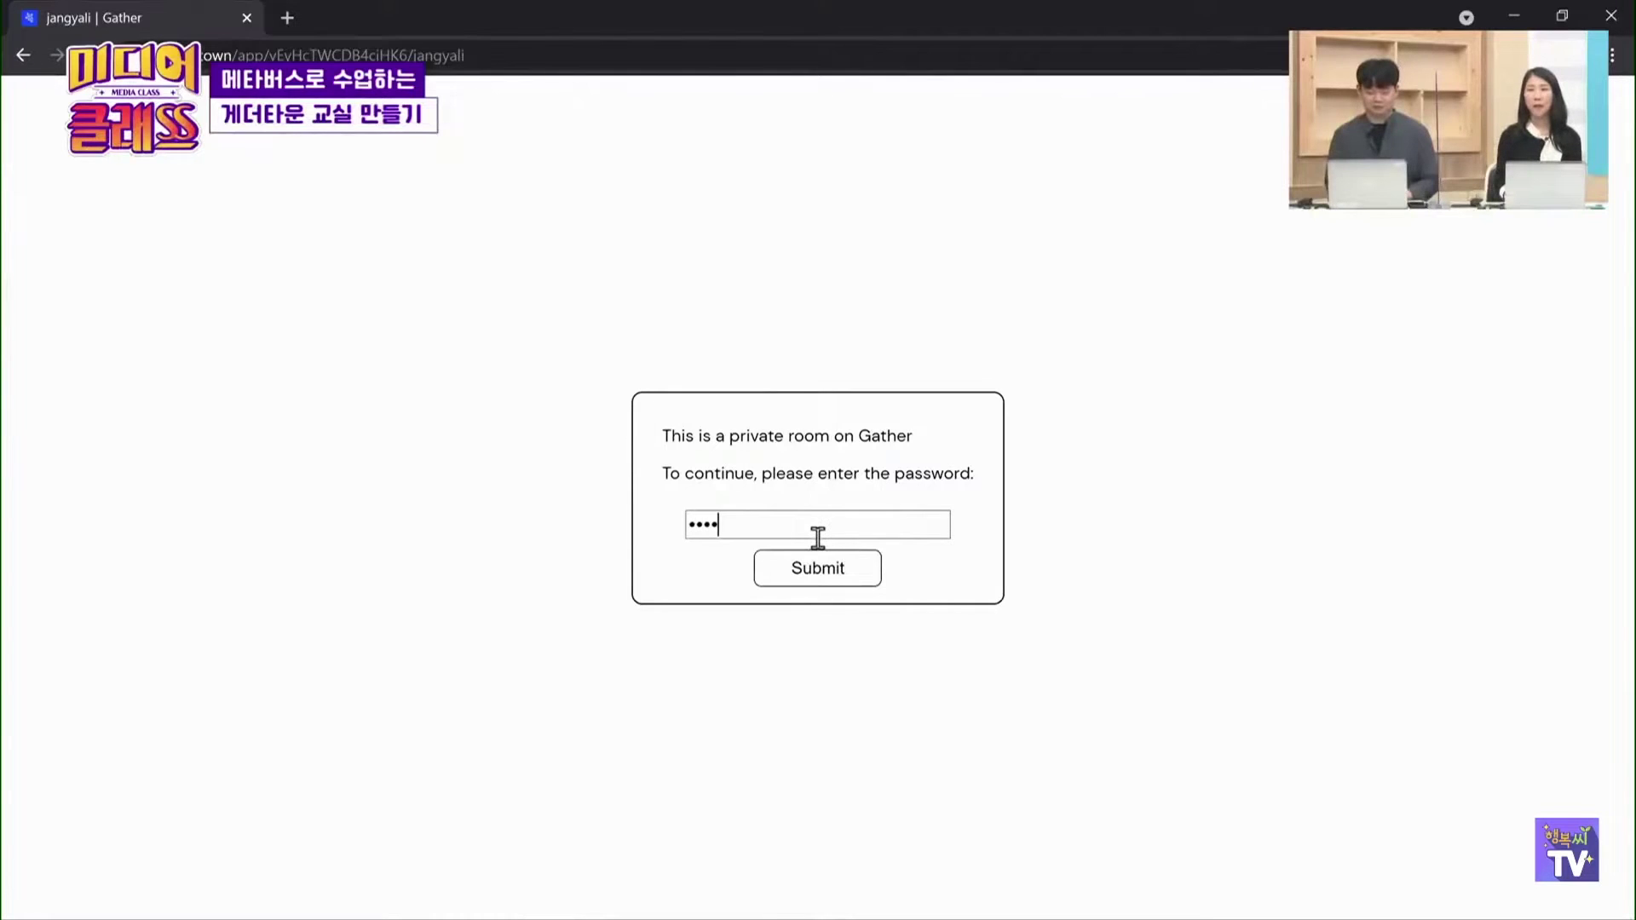
click(819, 566)
Keep the default character, join the jangyali gathering, and skip the beginner tutorial
click(844, 805)
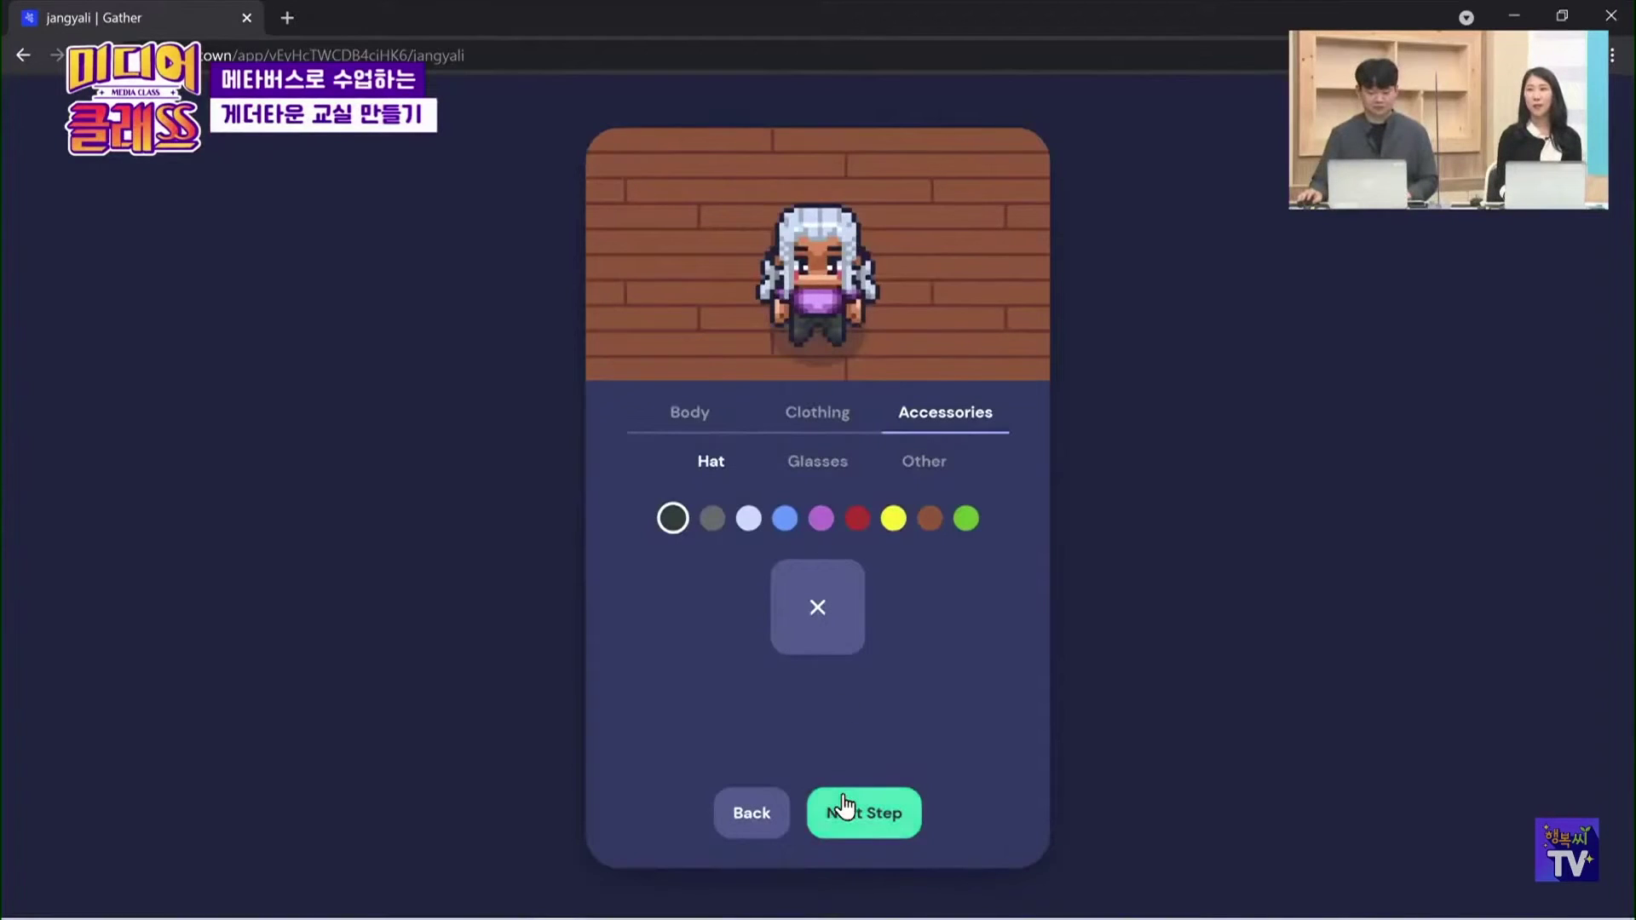
click(864, 723)
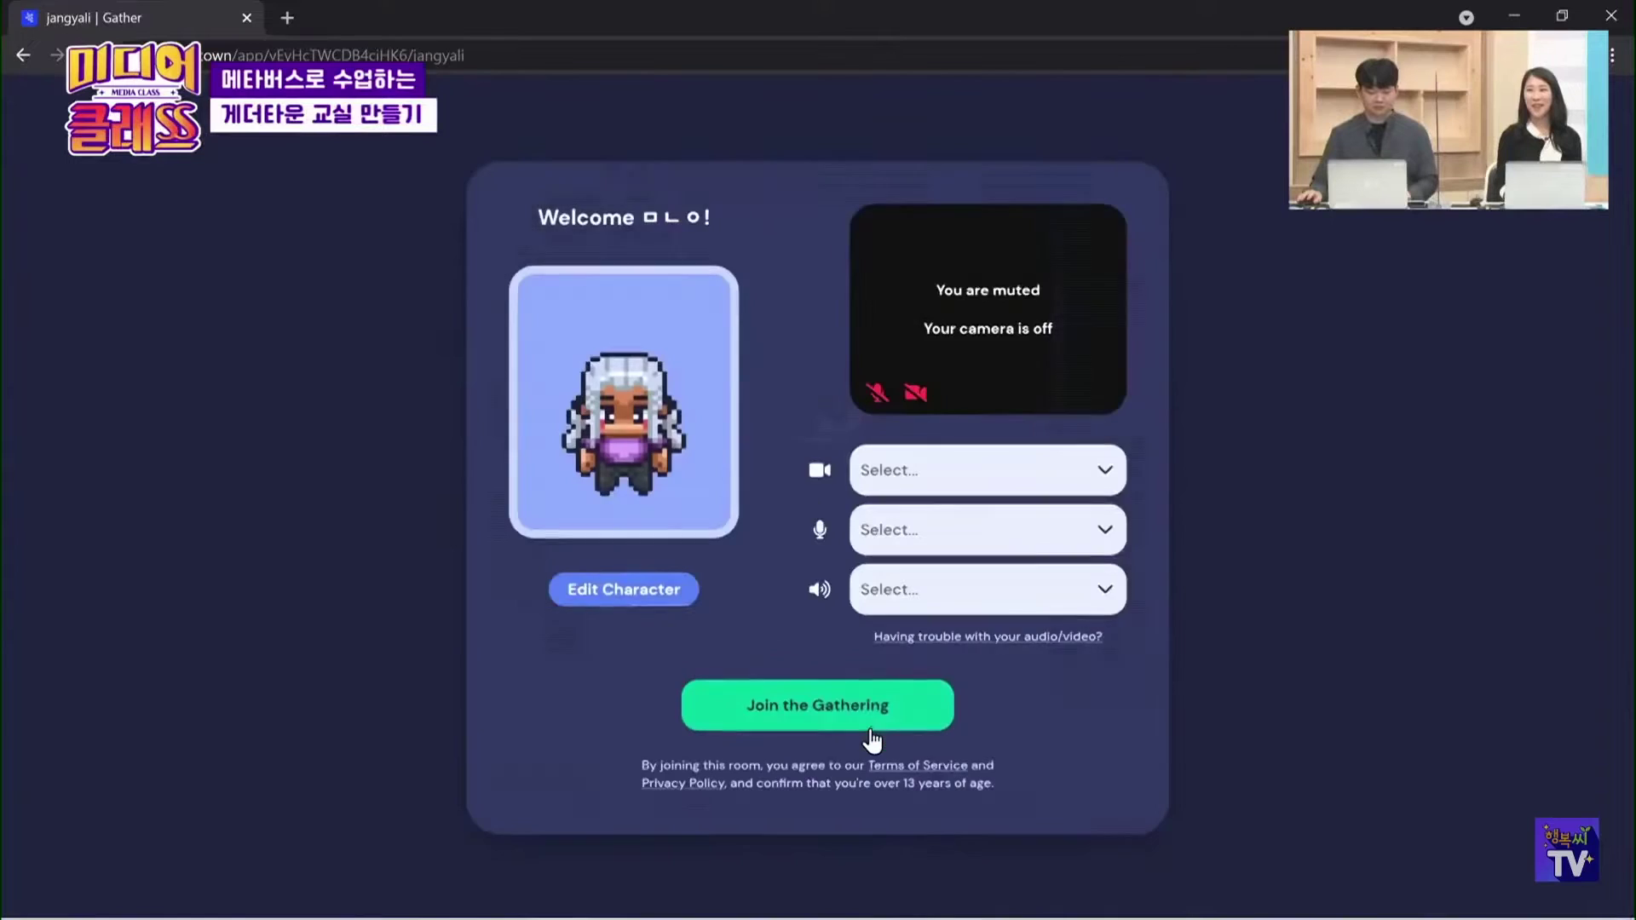
click(867, 725)
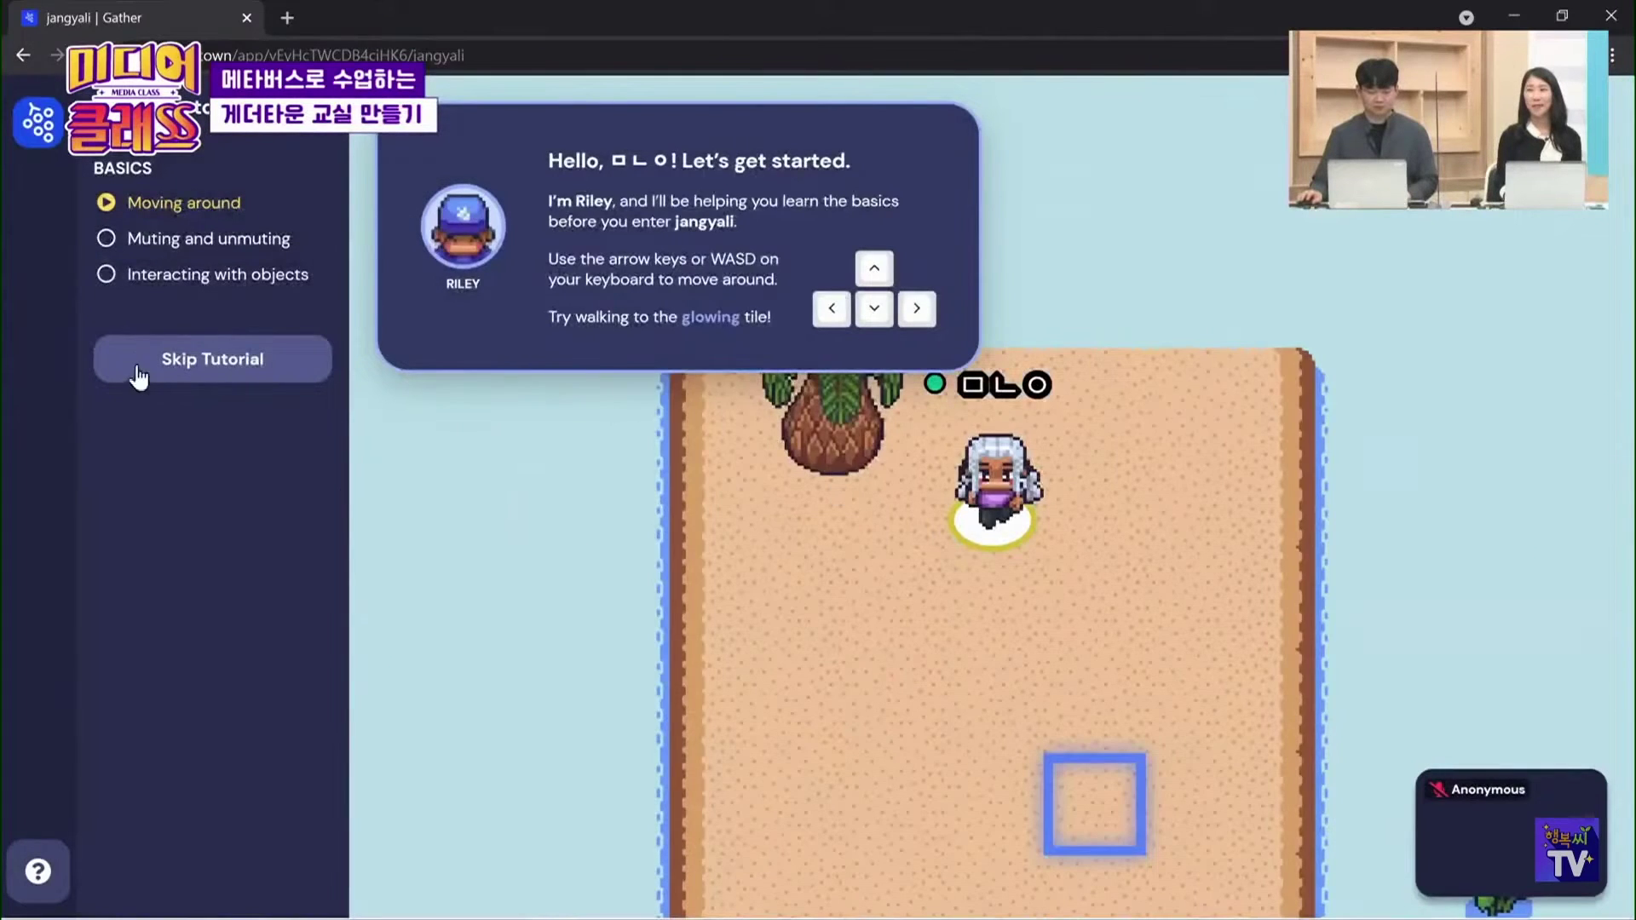
click(212, 359)
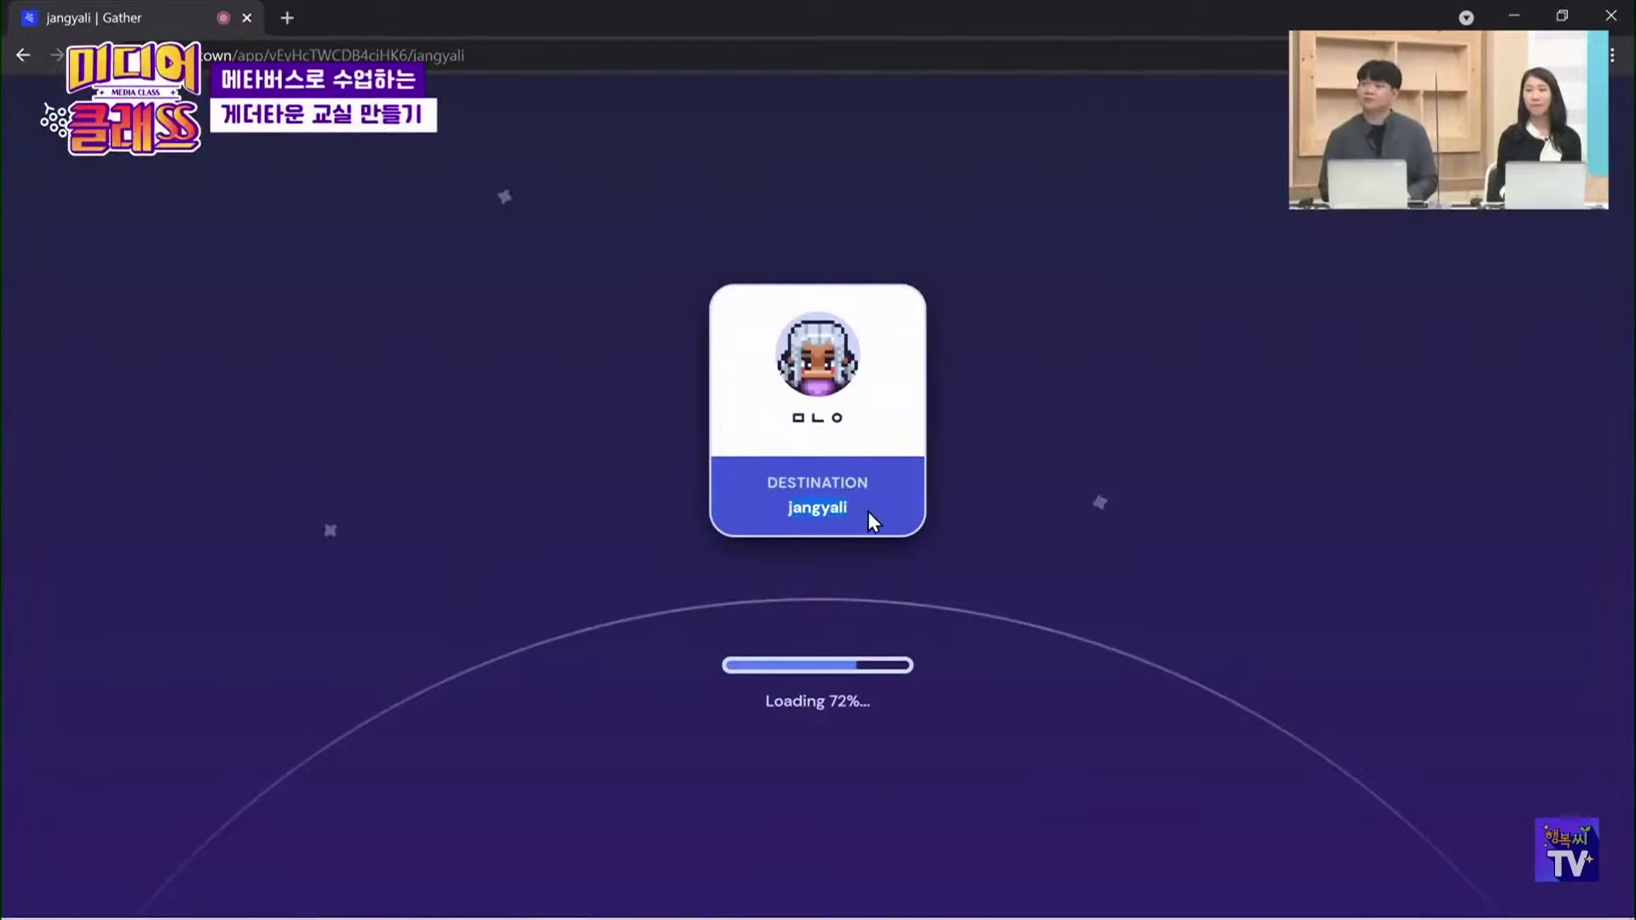
In the user preferences, set Manual Canvas Zoom to slightly above 100% and close the preferences
key(Down)
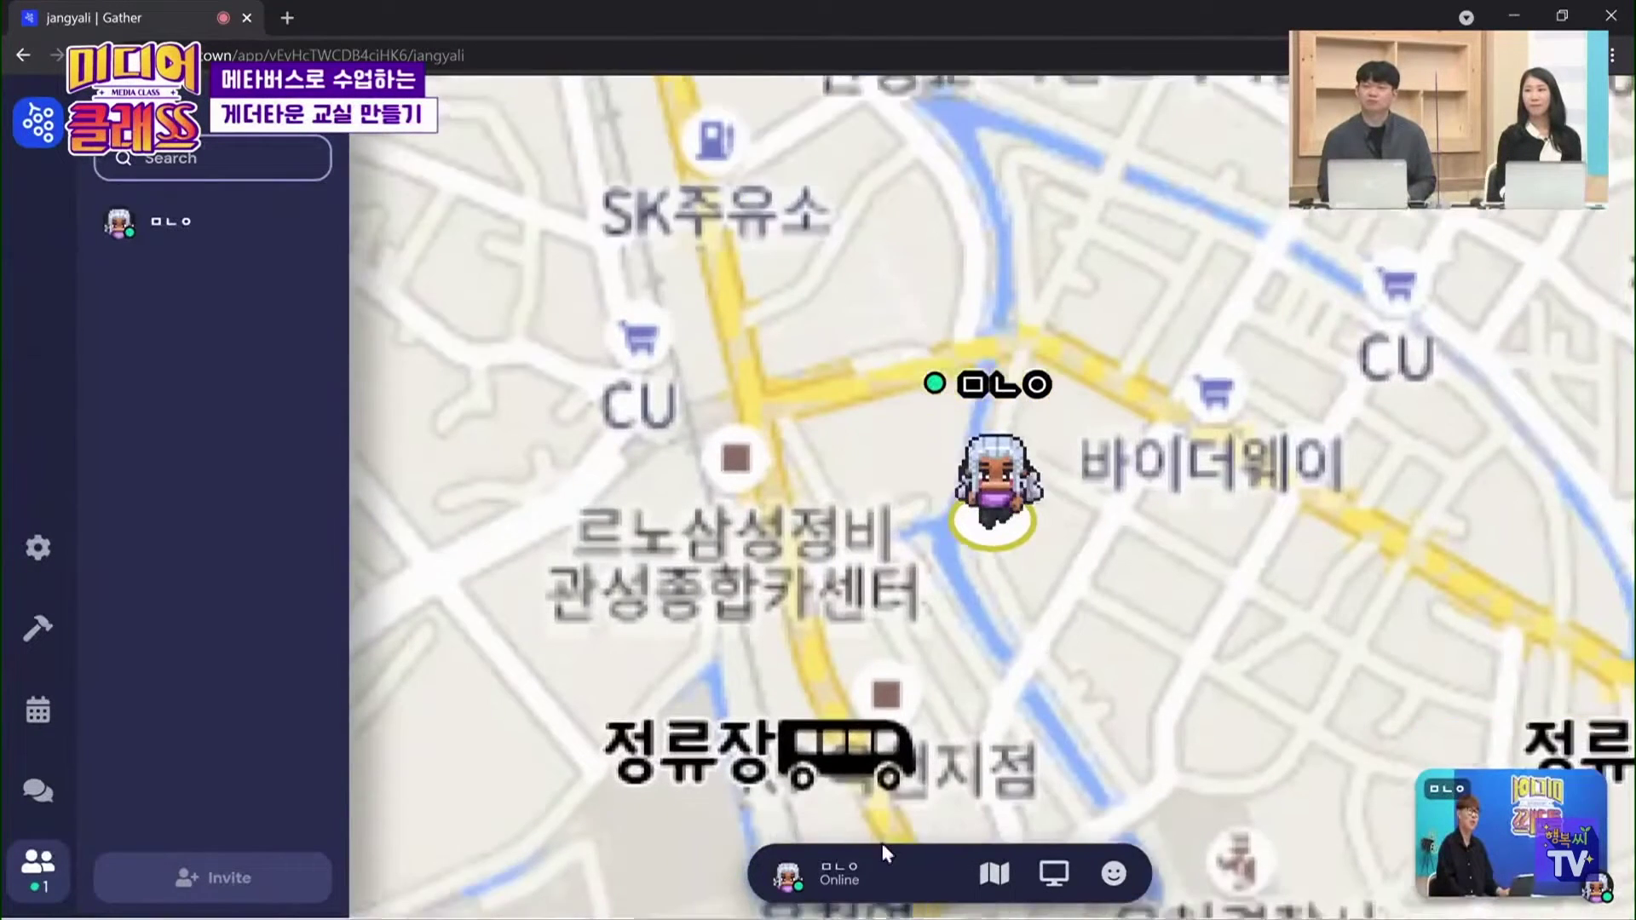
click(839, 874)
click(908, 645)
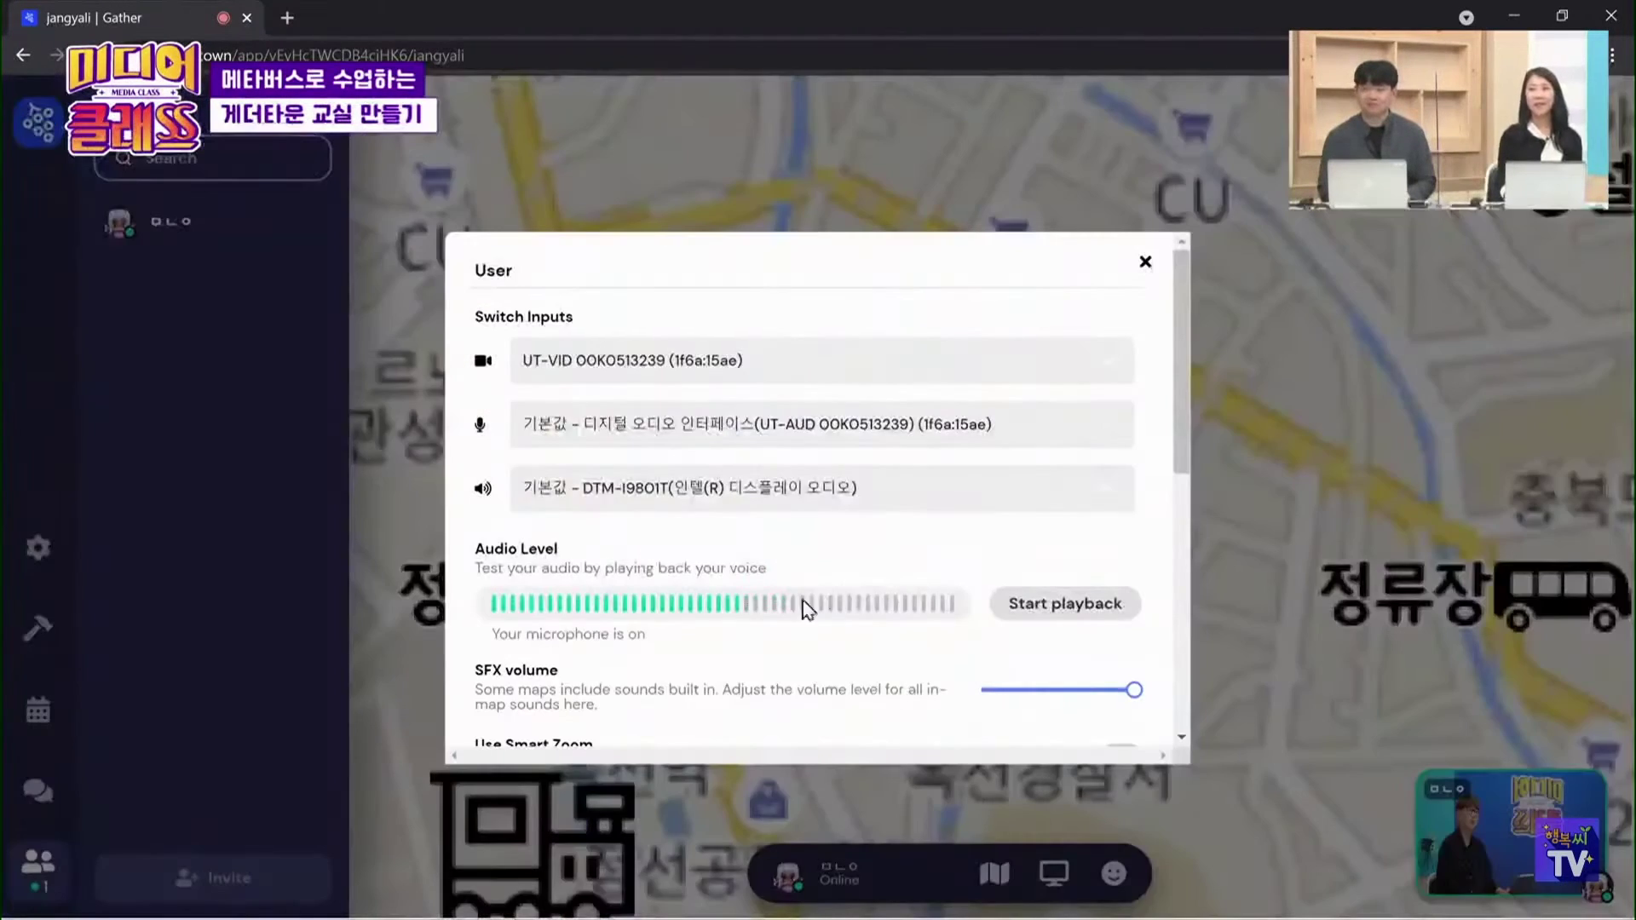
scroll(818, 609, down, 3)
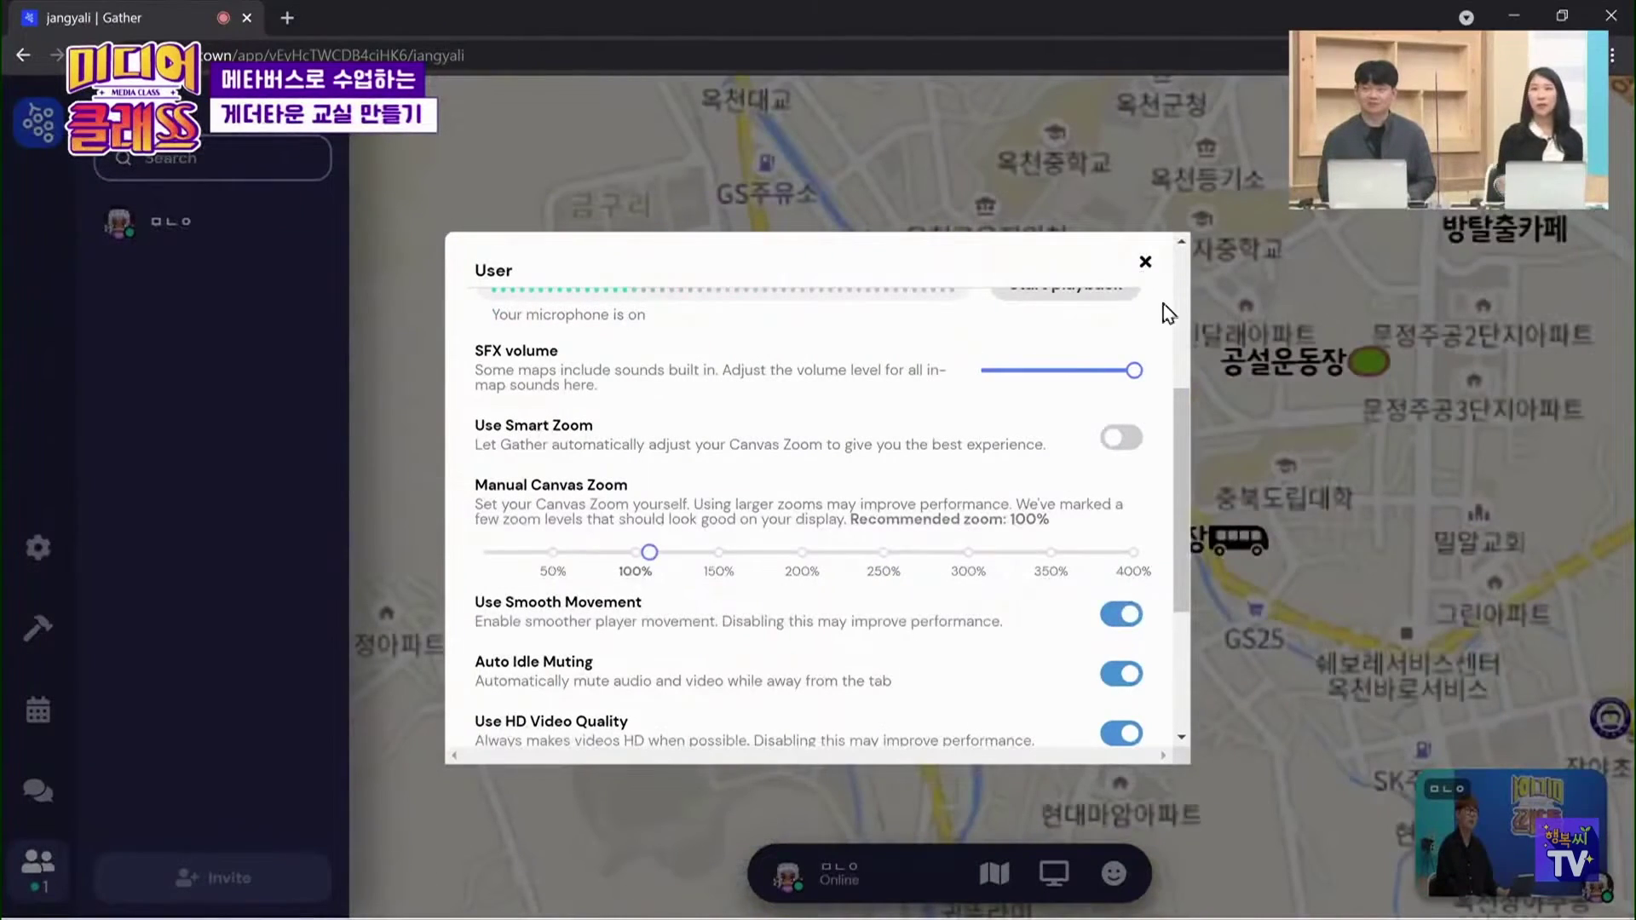
click(1242, 559)
Walk the avatar across the street map to the 장야초등학교 marker, take its portal, and join the gathering
key(Right)
key(Right)
key(Right)
key(Right)
key(Right)
key(Right)
key(Right)
key(Right)
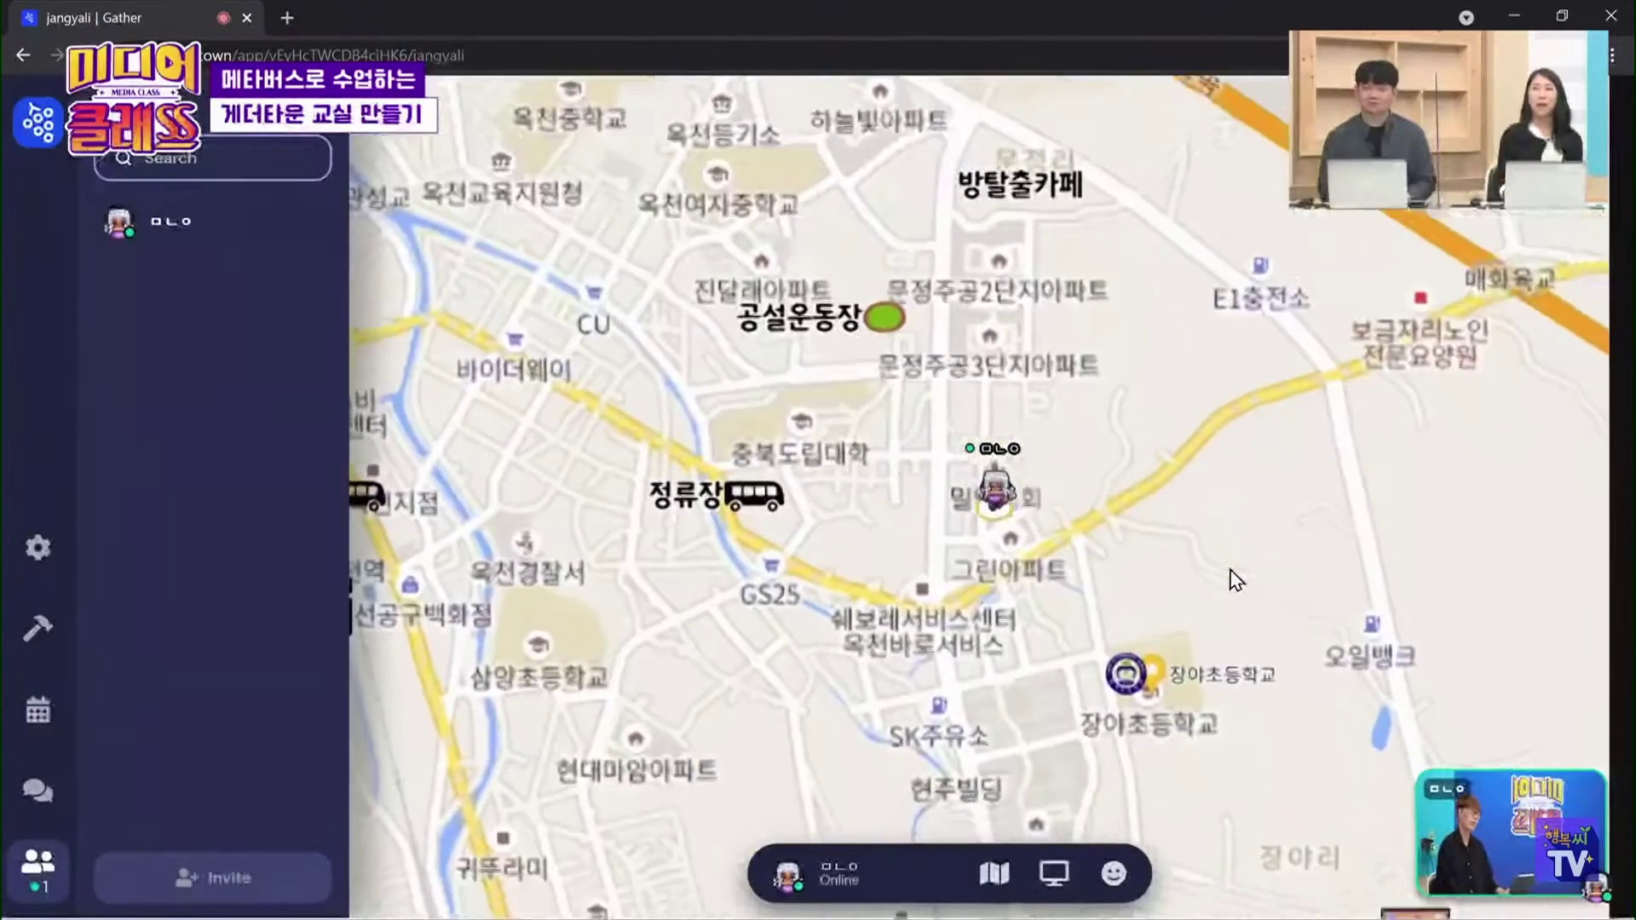
key(Down)
key(Down)
key(Down)
key(Down)
key(Down)
key(Down)
key(Down)
key(Right)
key(Right)
key(Right)
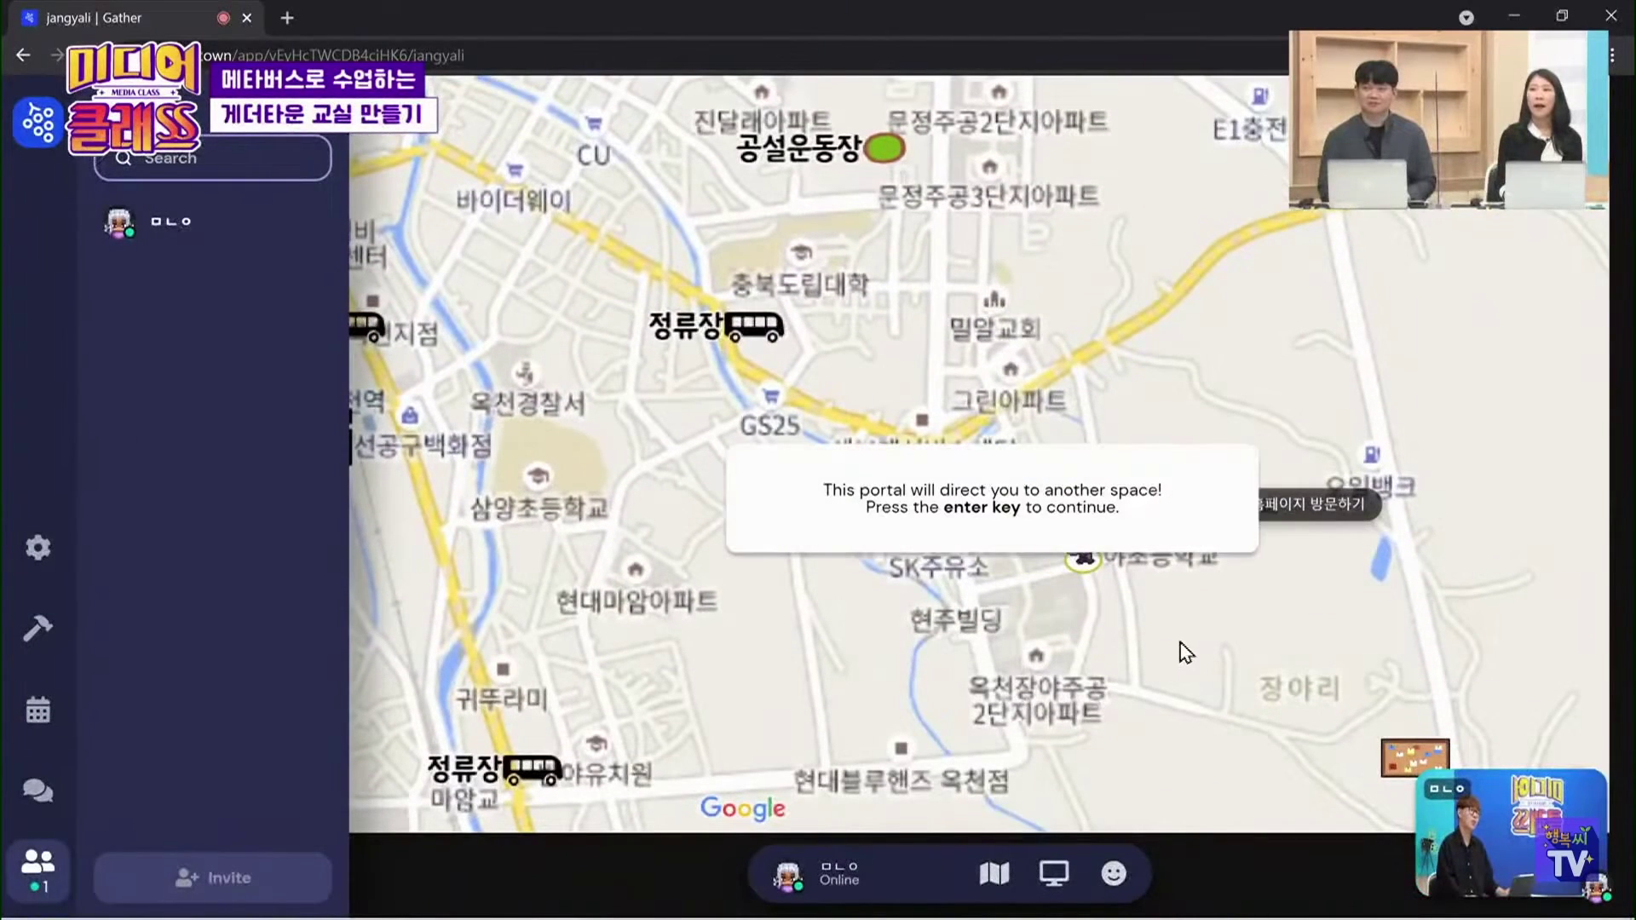
key(Return)
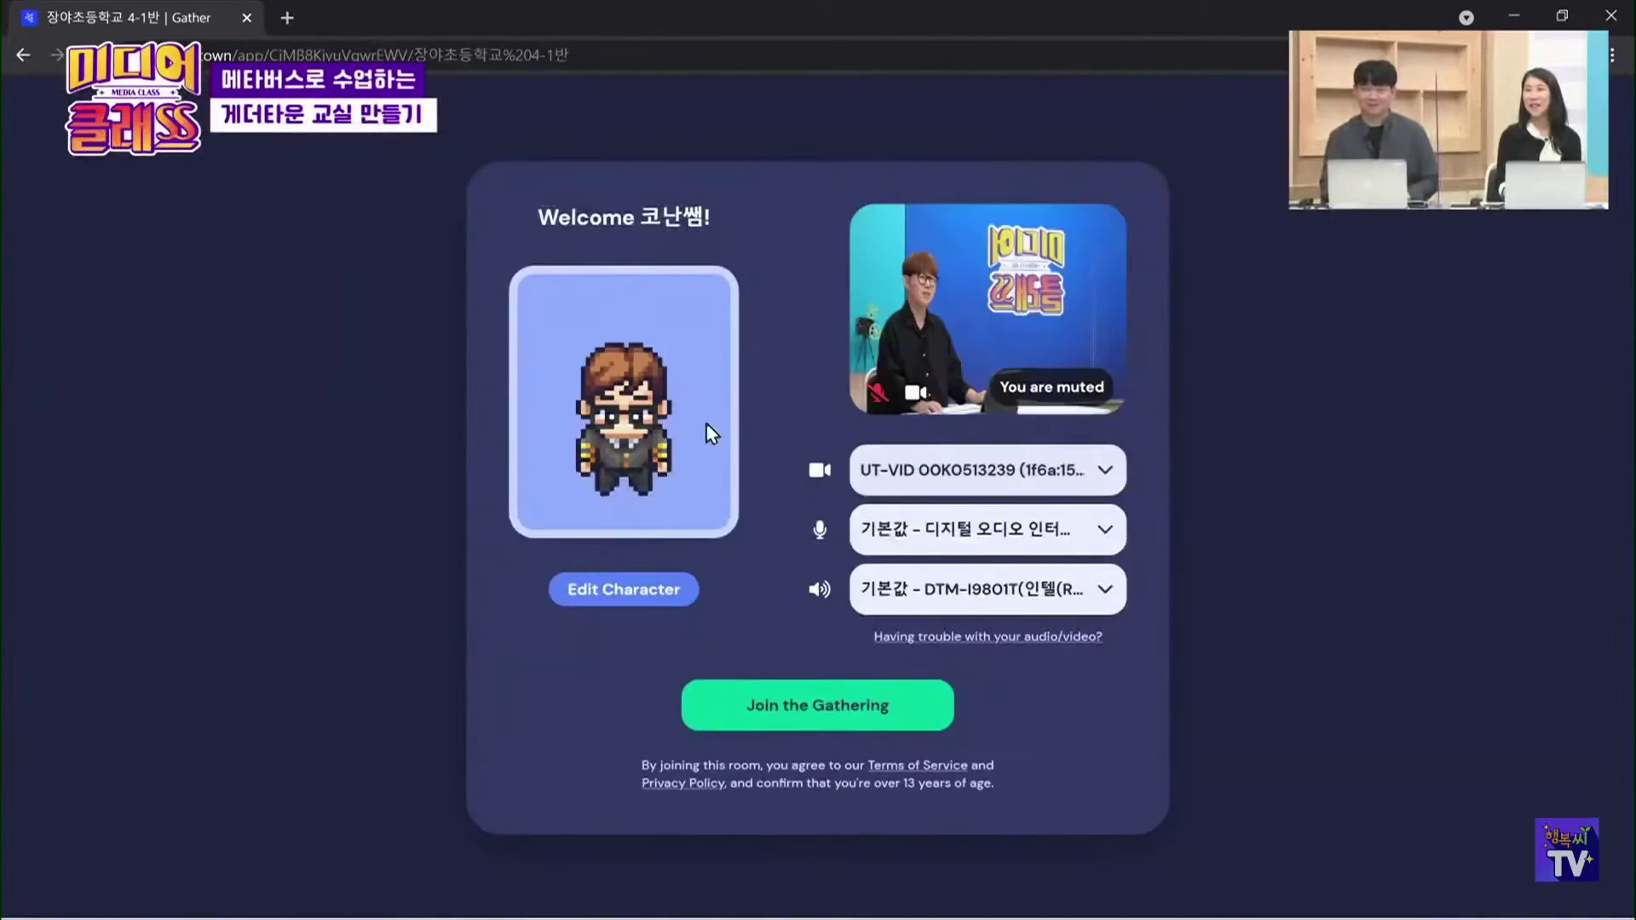
click(833, 714)
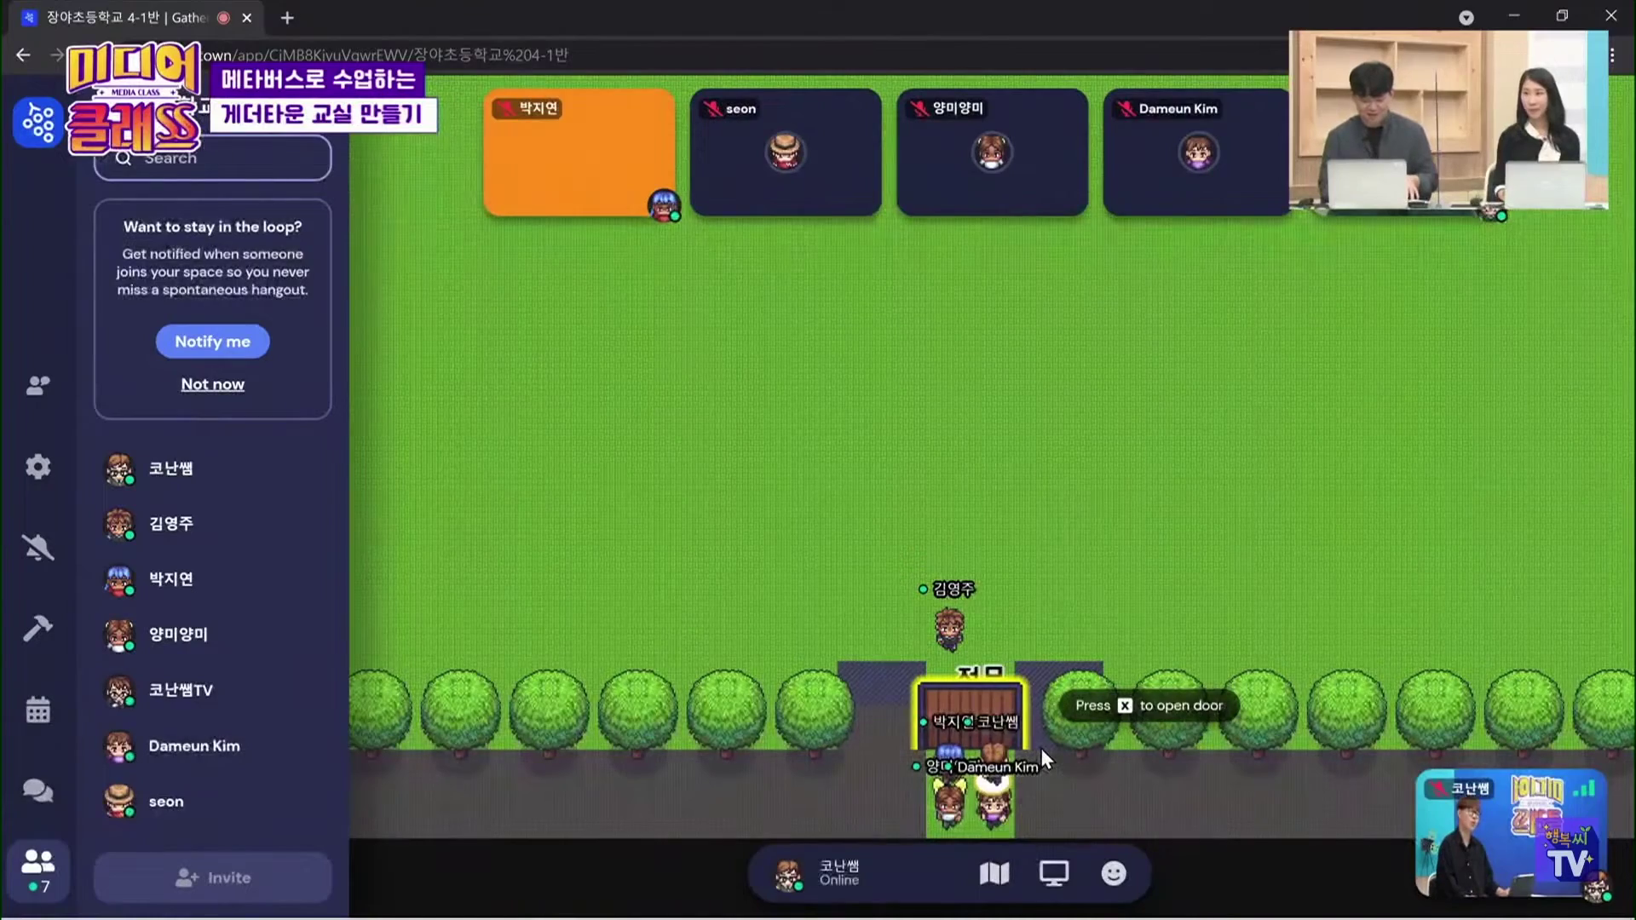
Open the main gate's door and walk the avatar up and left onto the grass field
key(x)
key(Up)
key(Up)
key(Up)
key(Up)
key(Up)
key(Left)
key(Left)
key(Left)
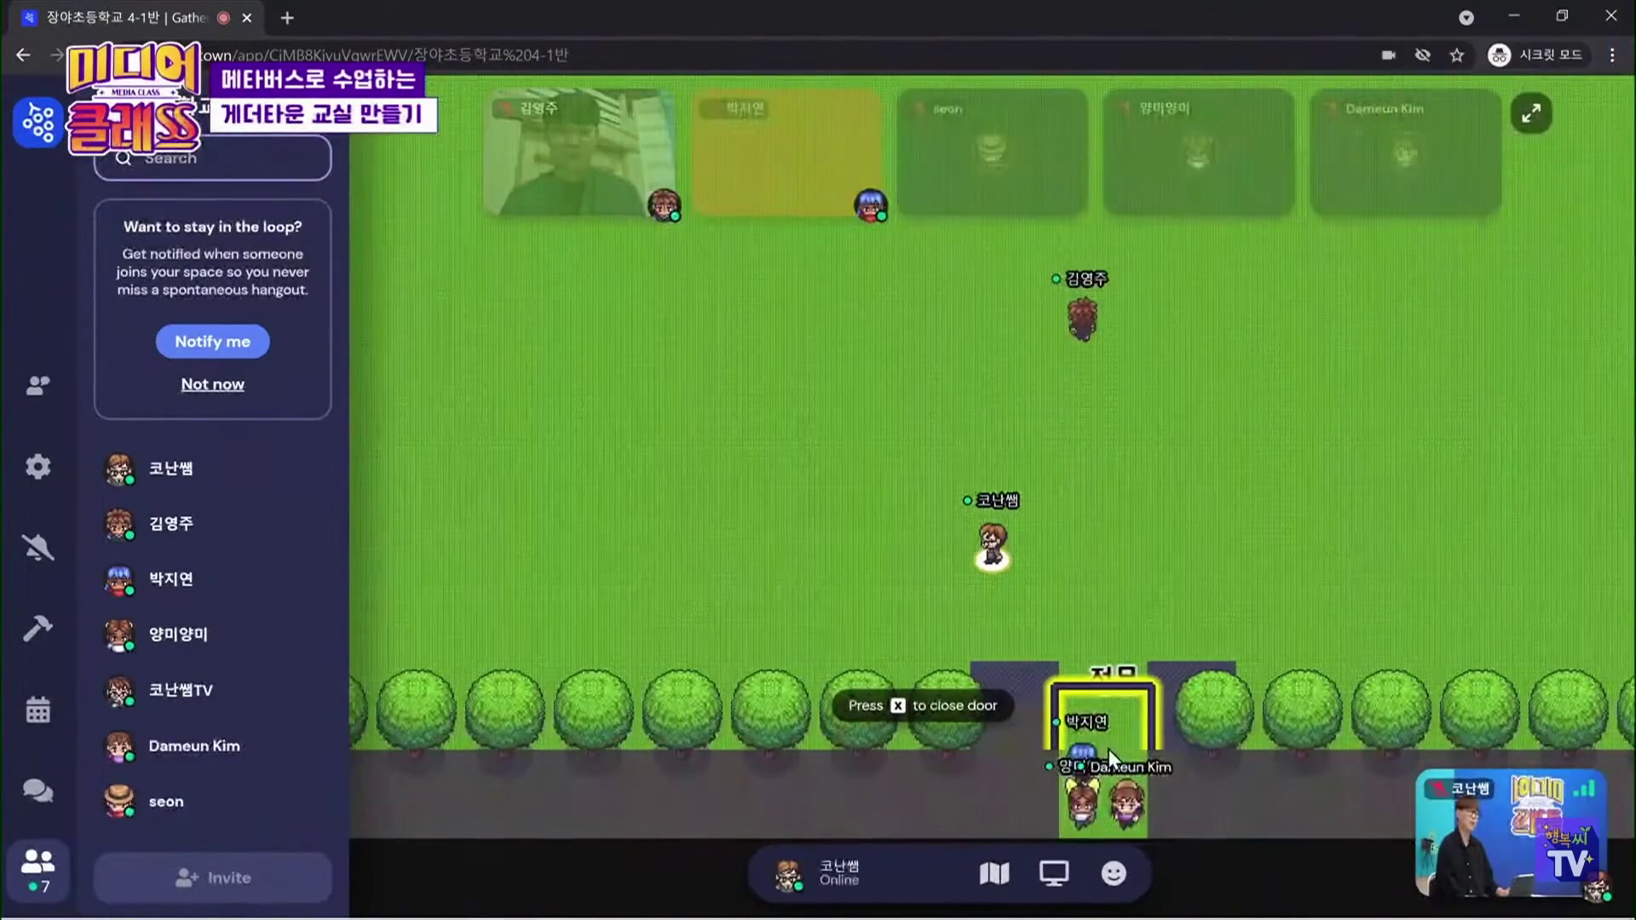
Walk the avatar back down and right to the grass just above the main gate
key(Down)
key(Down)
key(Down)
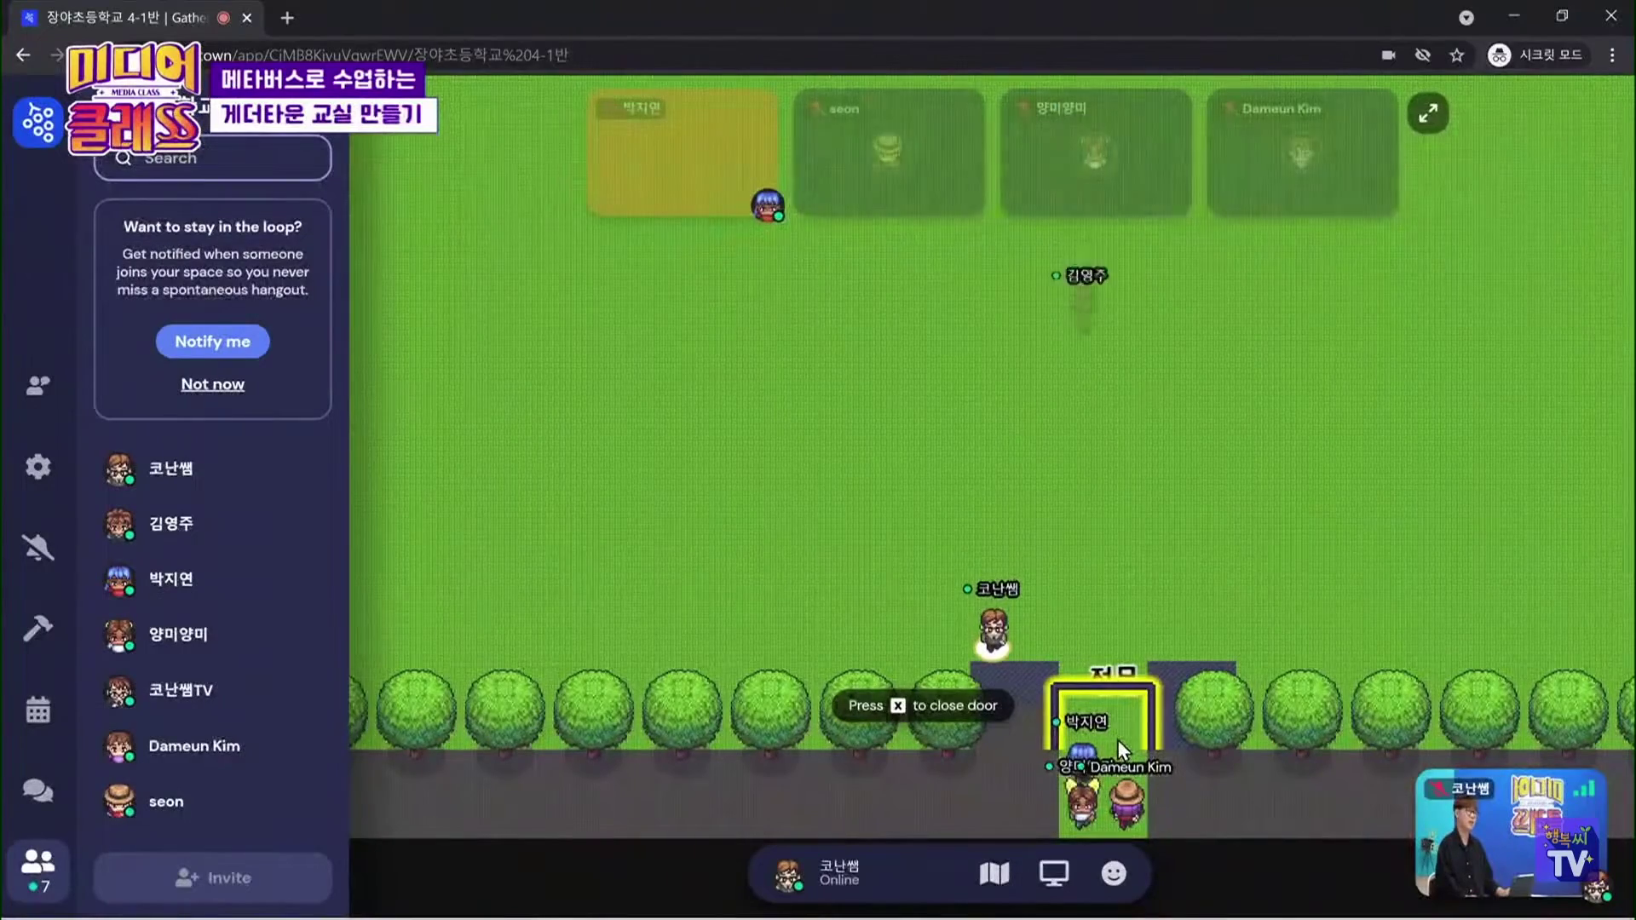
key(Right)
key(Right)
key(Right)
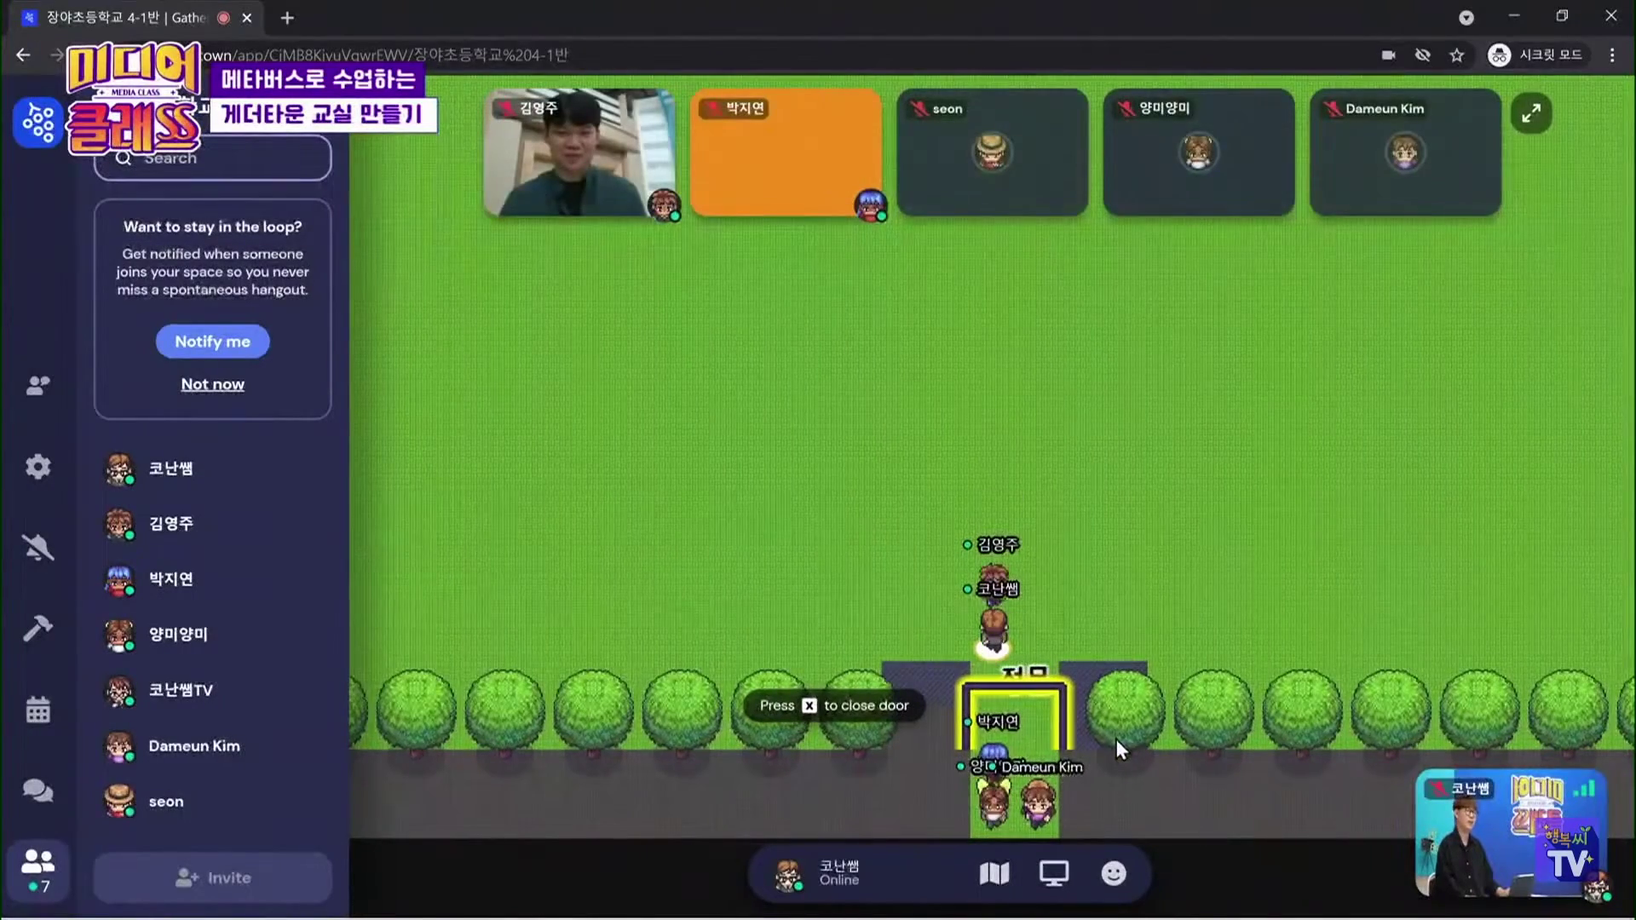
key(Right)
key(Up)
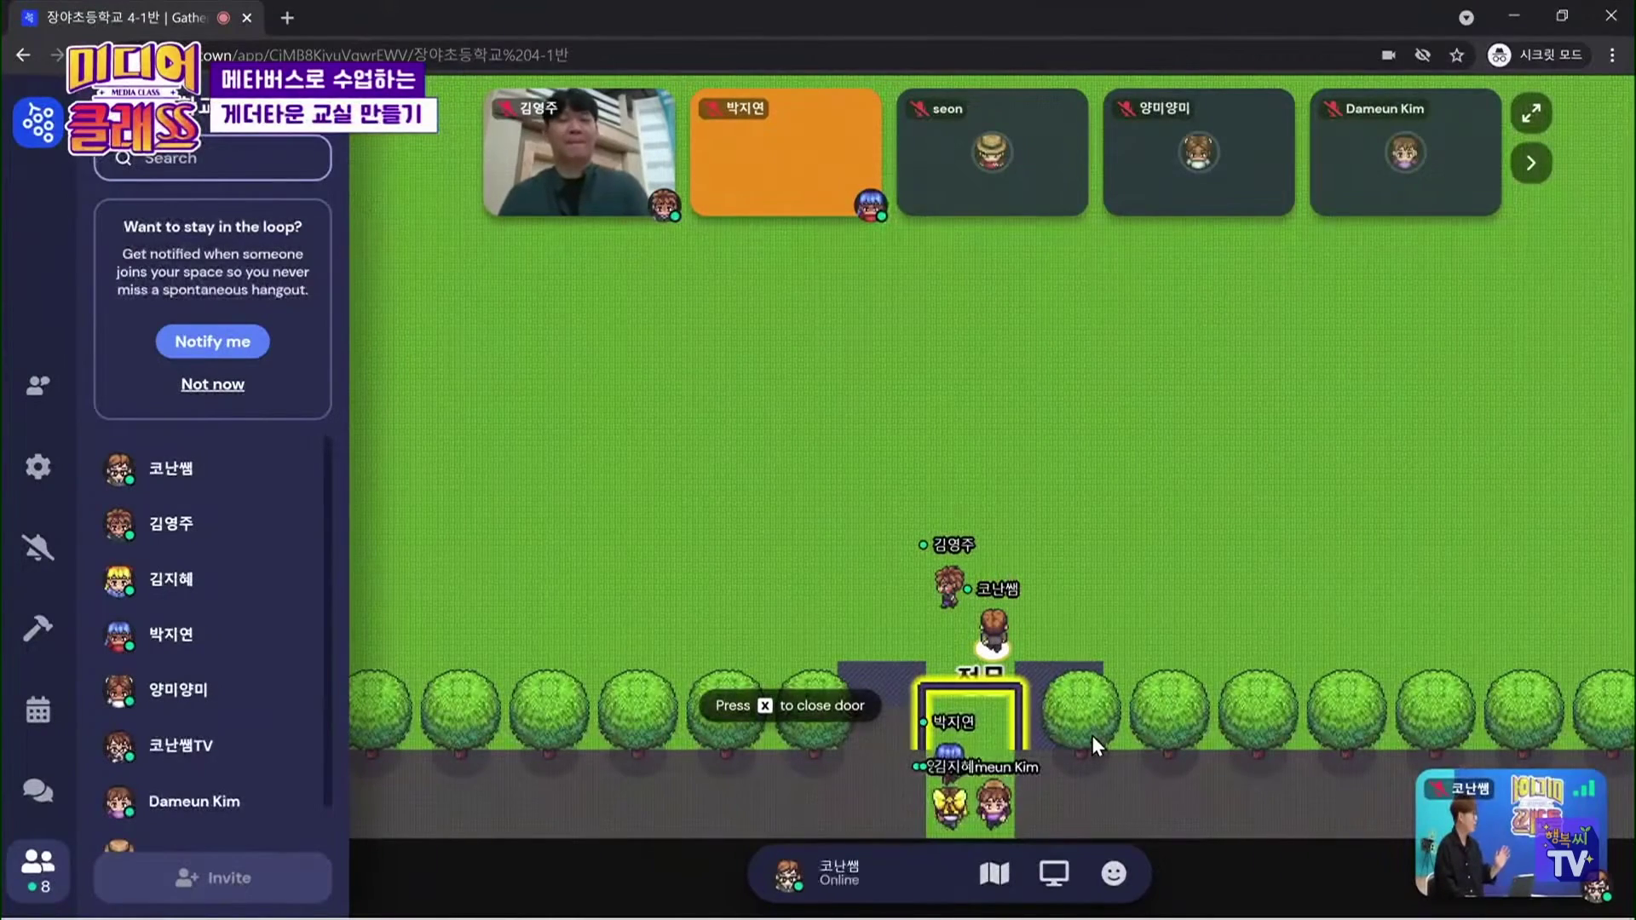
key(Up)
key(Up)
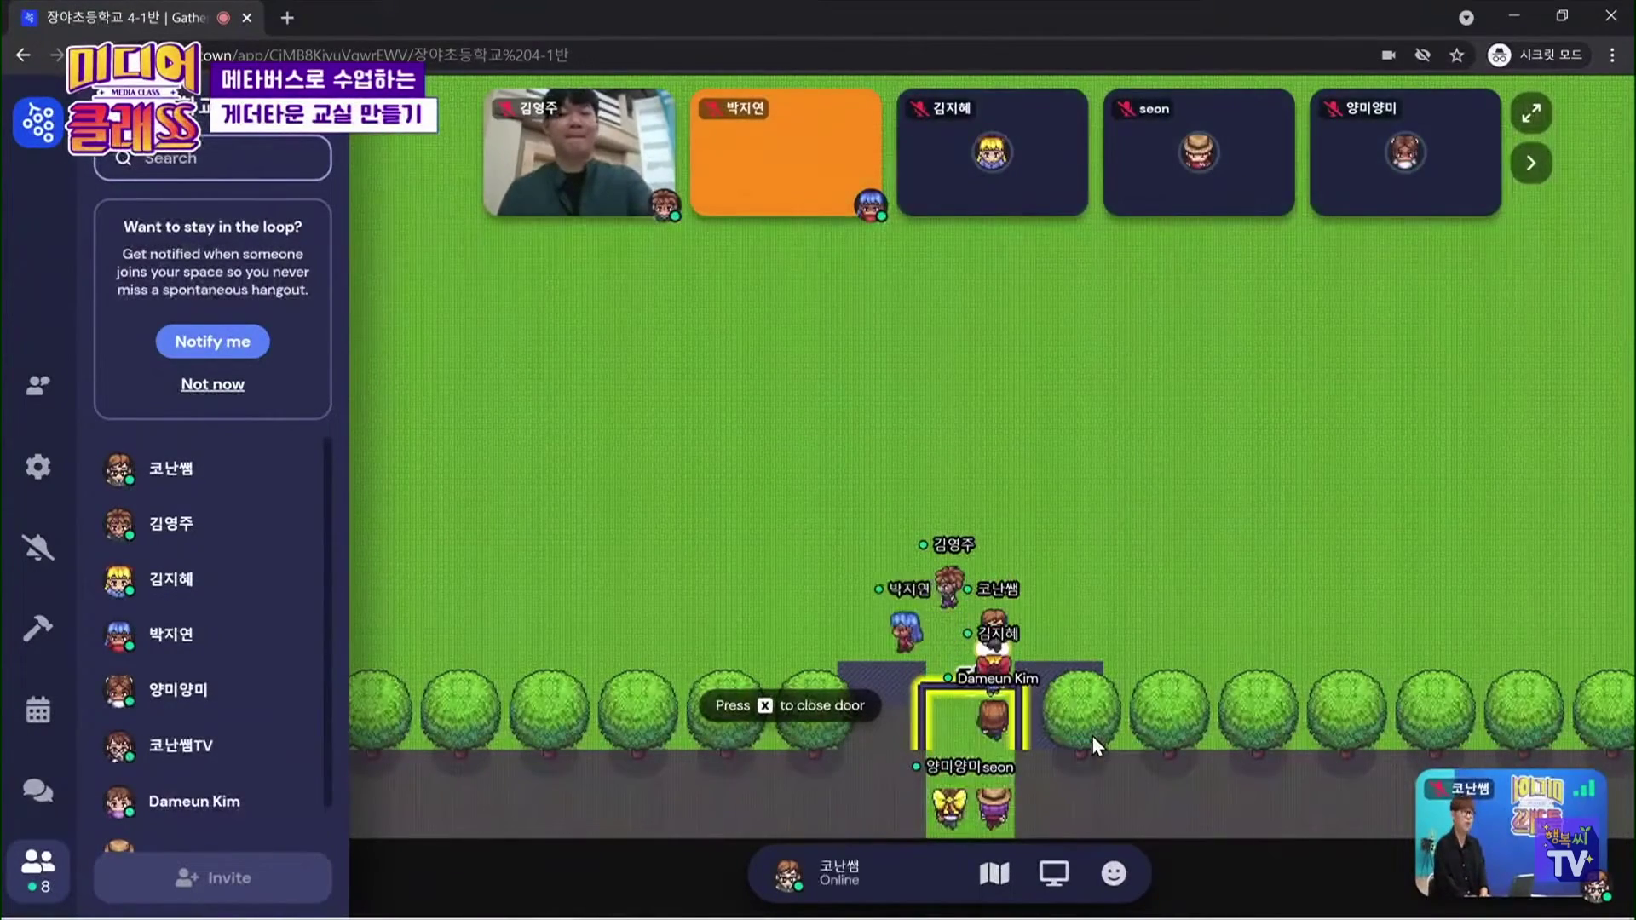
Walk the avatar down into the gateway and close the gate's door
key(Down)
key(Down)
key(Down)
key(Down)
key(Down)
key(Down)
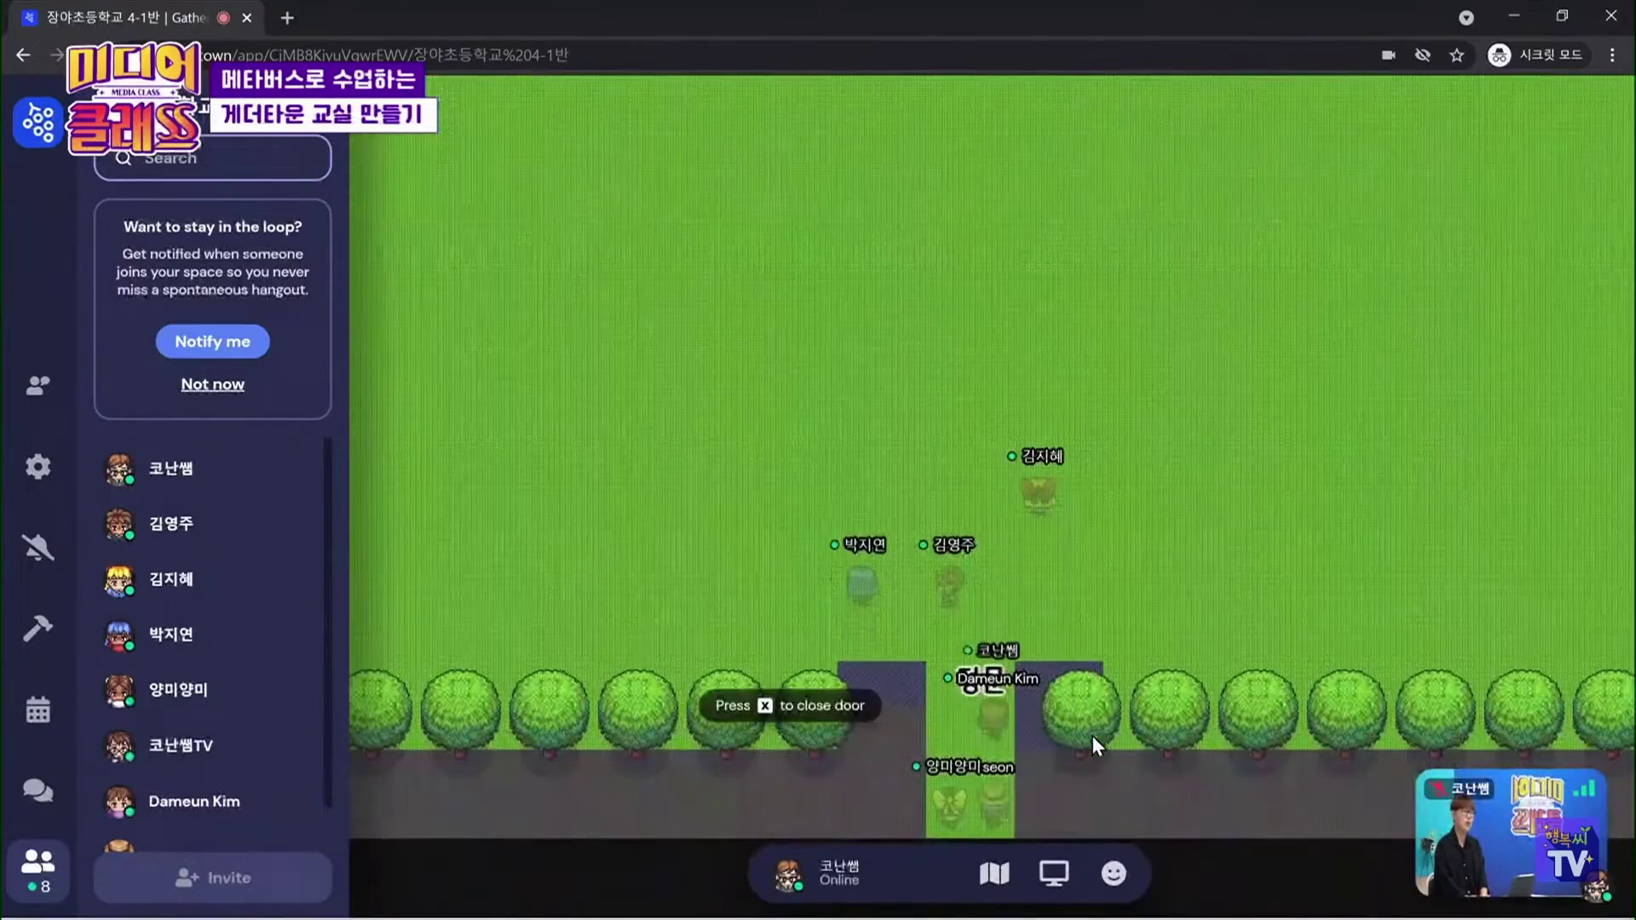
key(x)
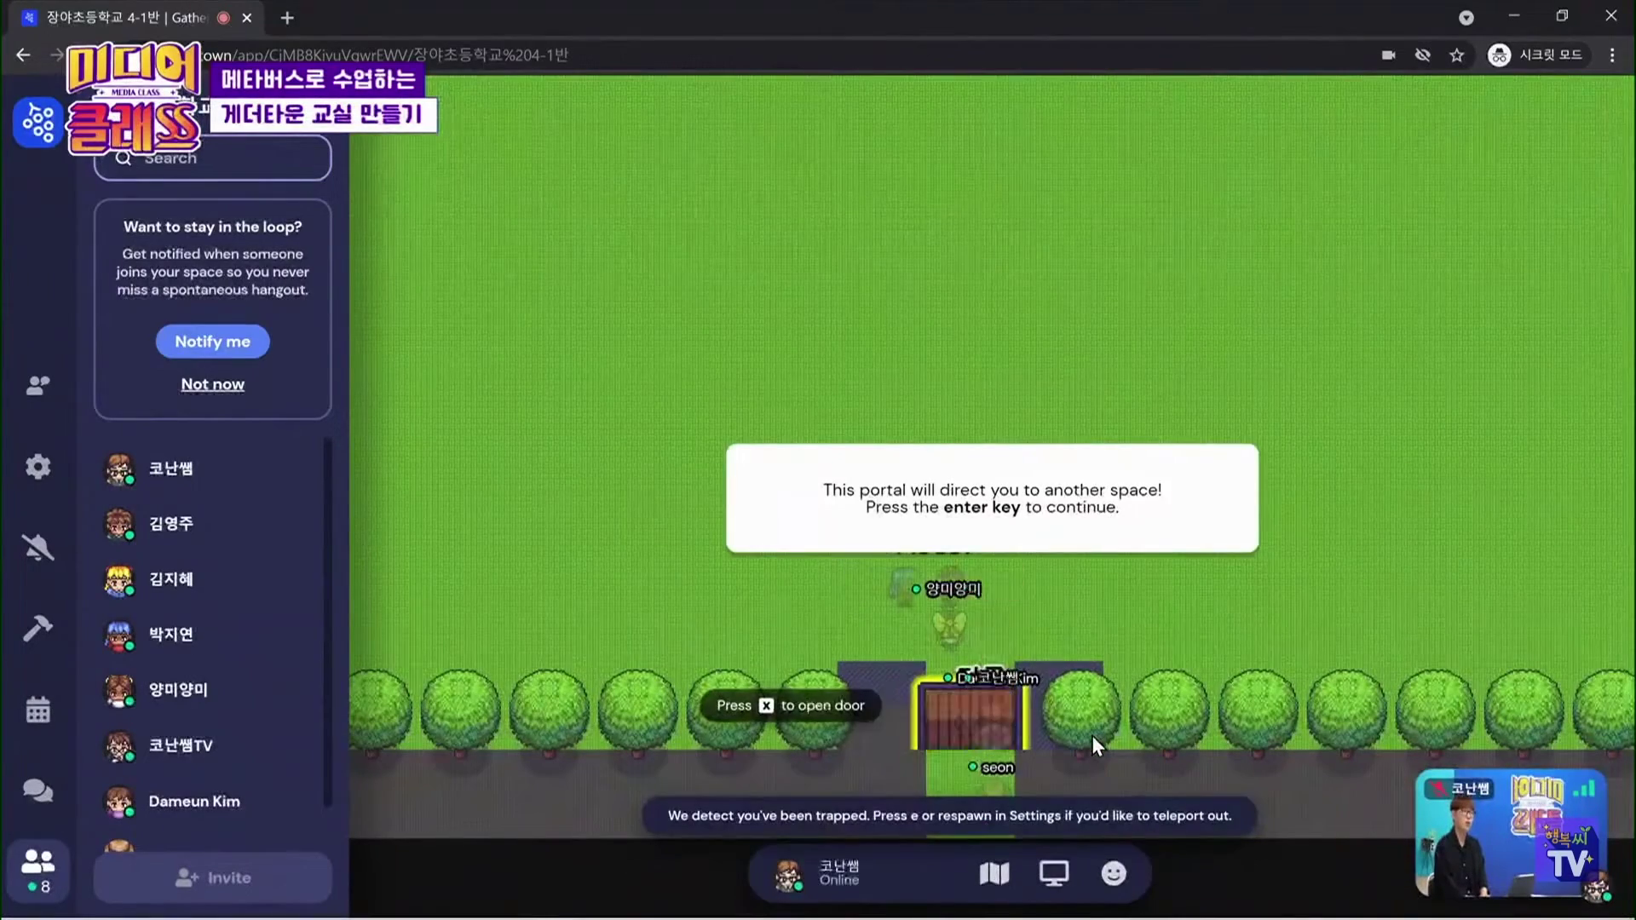
Teleport the trapped avatar out of the closed gate and walk it up and left across the grass field
key(Up)
key(e)
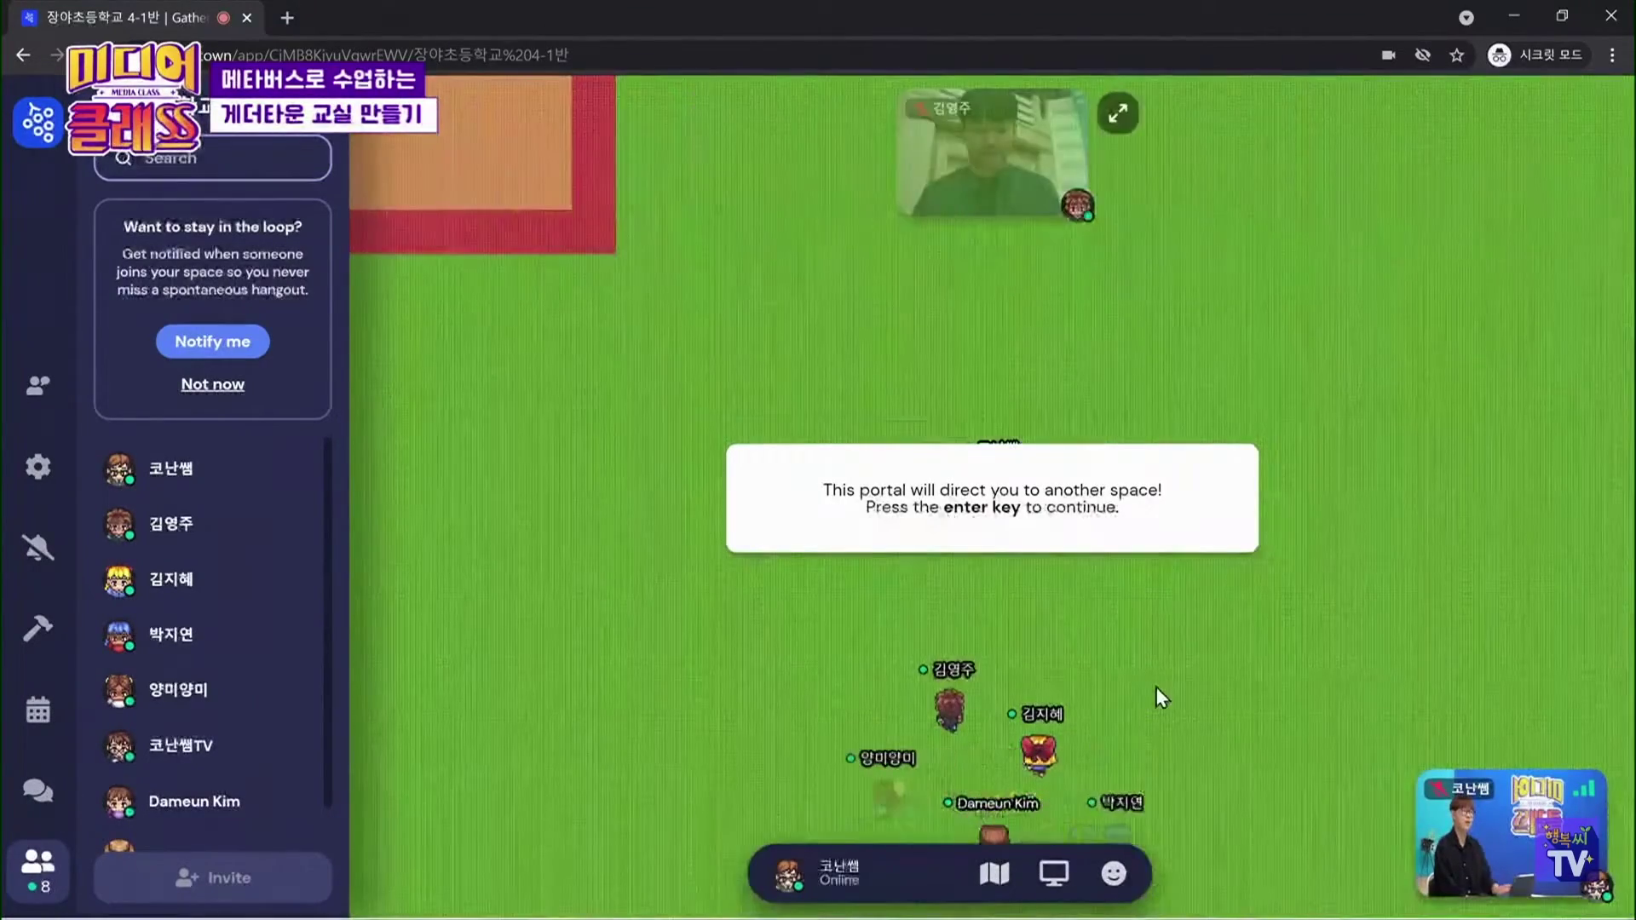
key(Up)
key(Left)
key(Left)
key(Left)
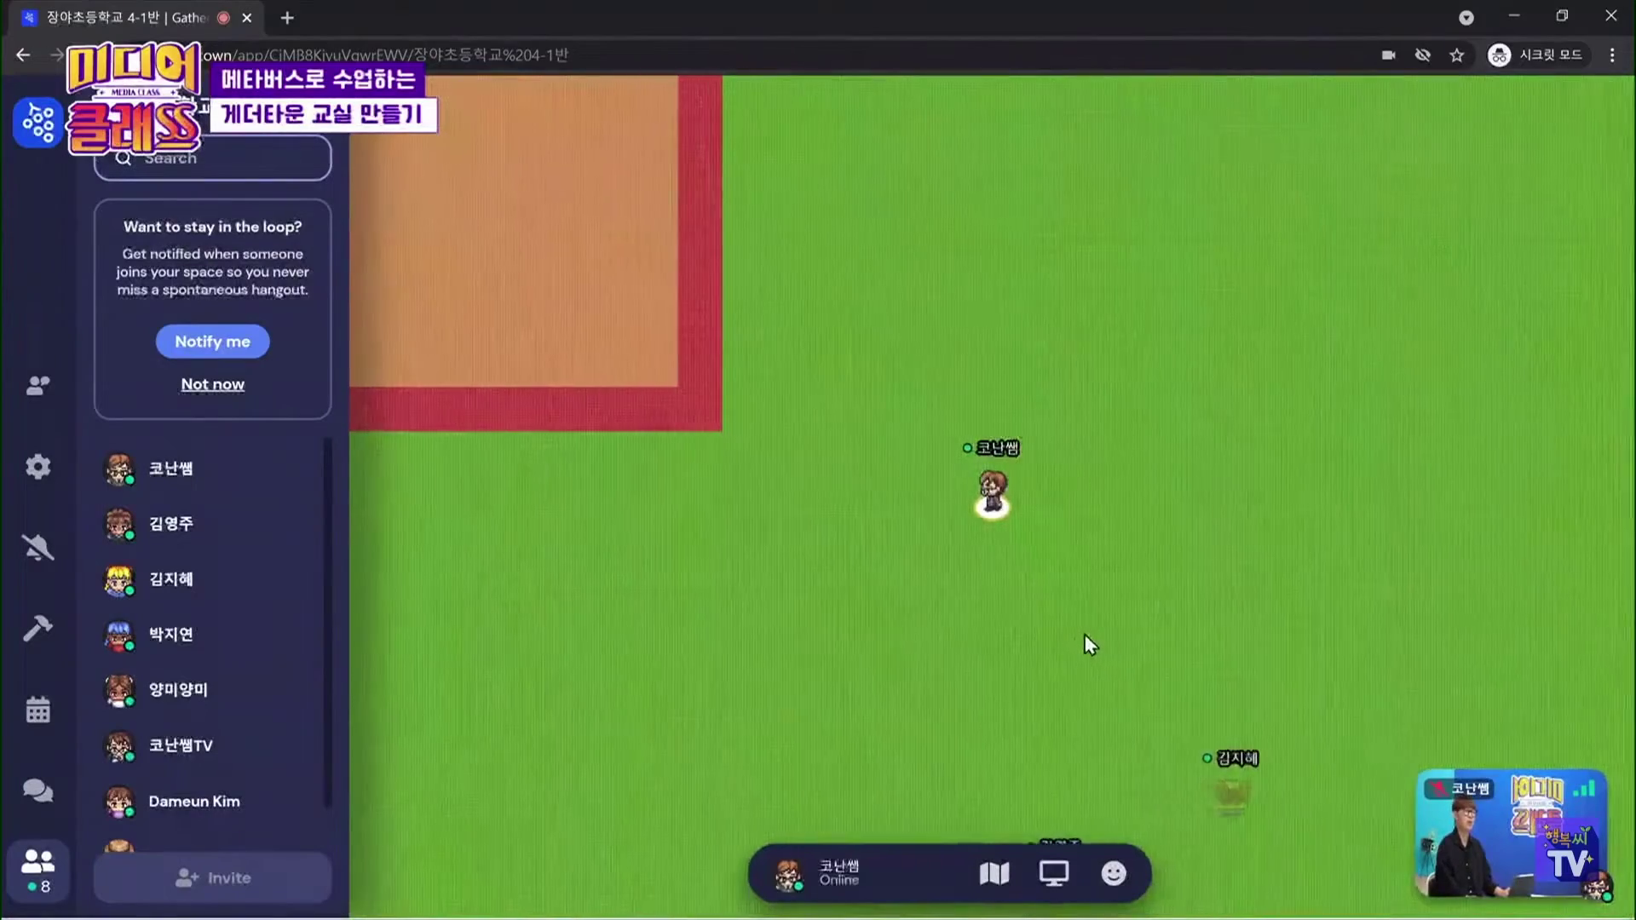
Walk the avatar up along the red-bordered sports ground toward the row of purple bushes
key(Up)
key(Up)
key(Up)
key(Up)
key(Up)
key(Up)
key(Up)
key(Up)
key(Up)
key(Up)
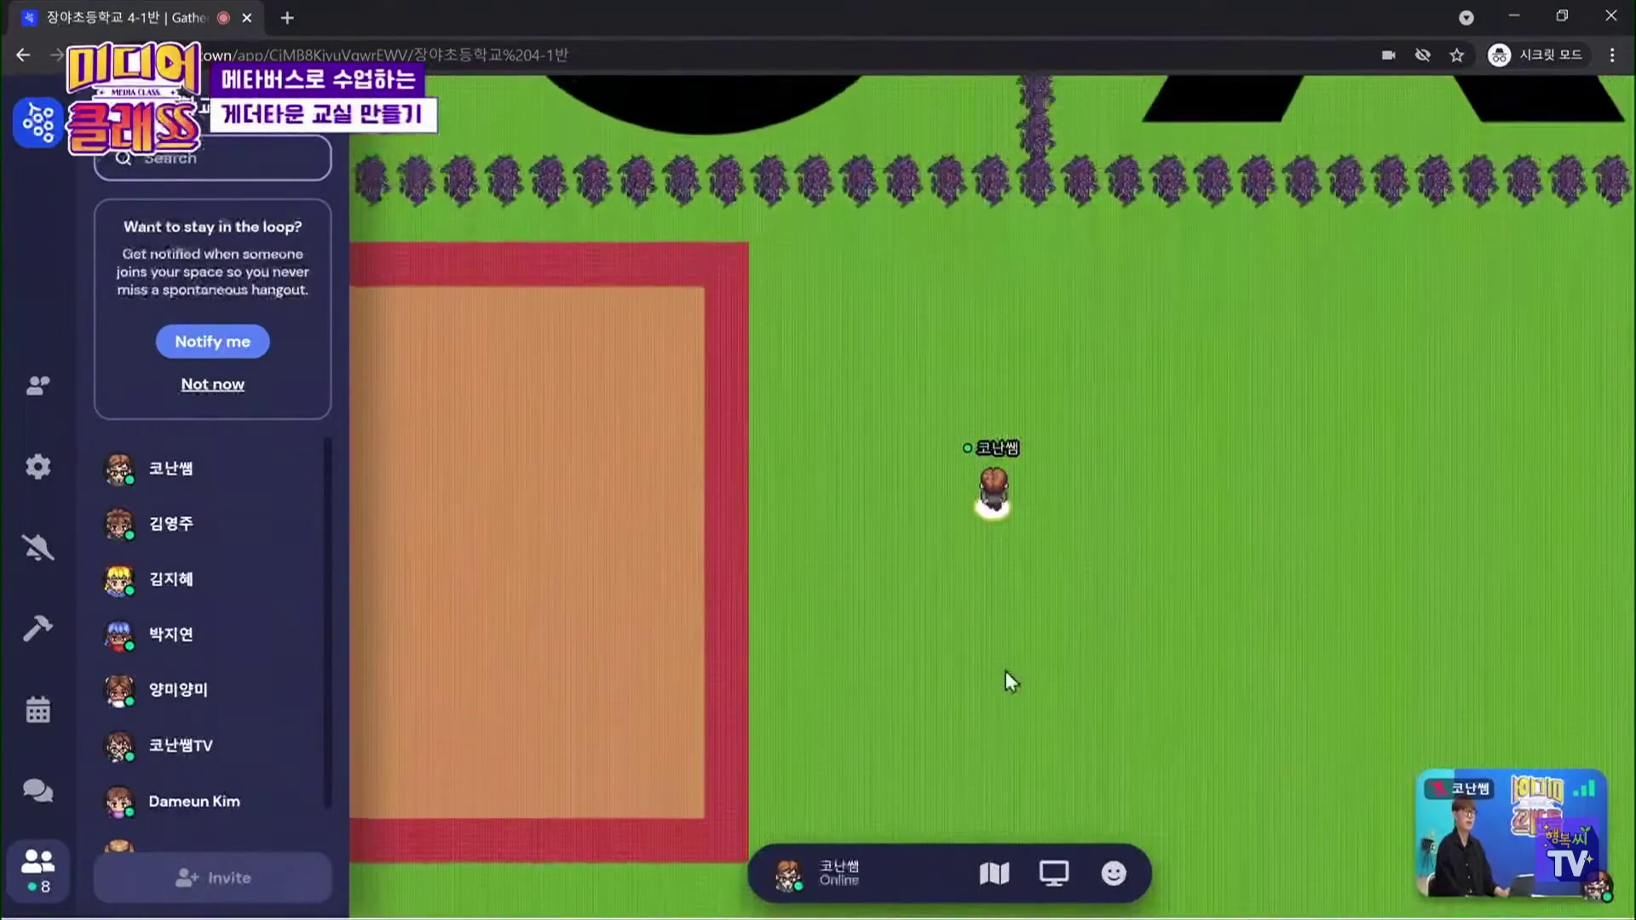
Walk the avatar right, away from the red-bordered sports ground, and down the open grass field
key(Right)
key(Right)
key(Right)
key(Right)
key(Right)
key(Right)
key(Down)
key(Down)
key(Down)
key(Down)
key(Down)
key(Down)
key(Down)
key(Down)
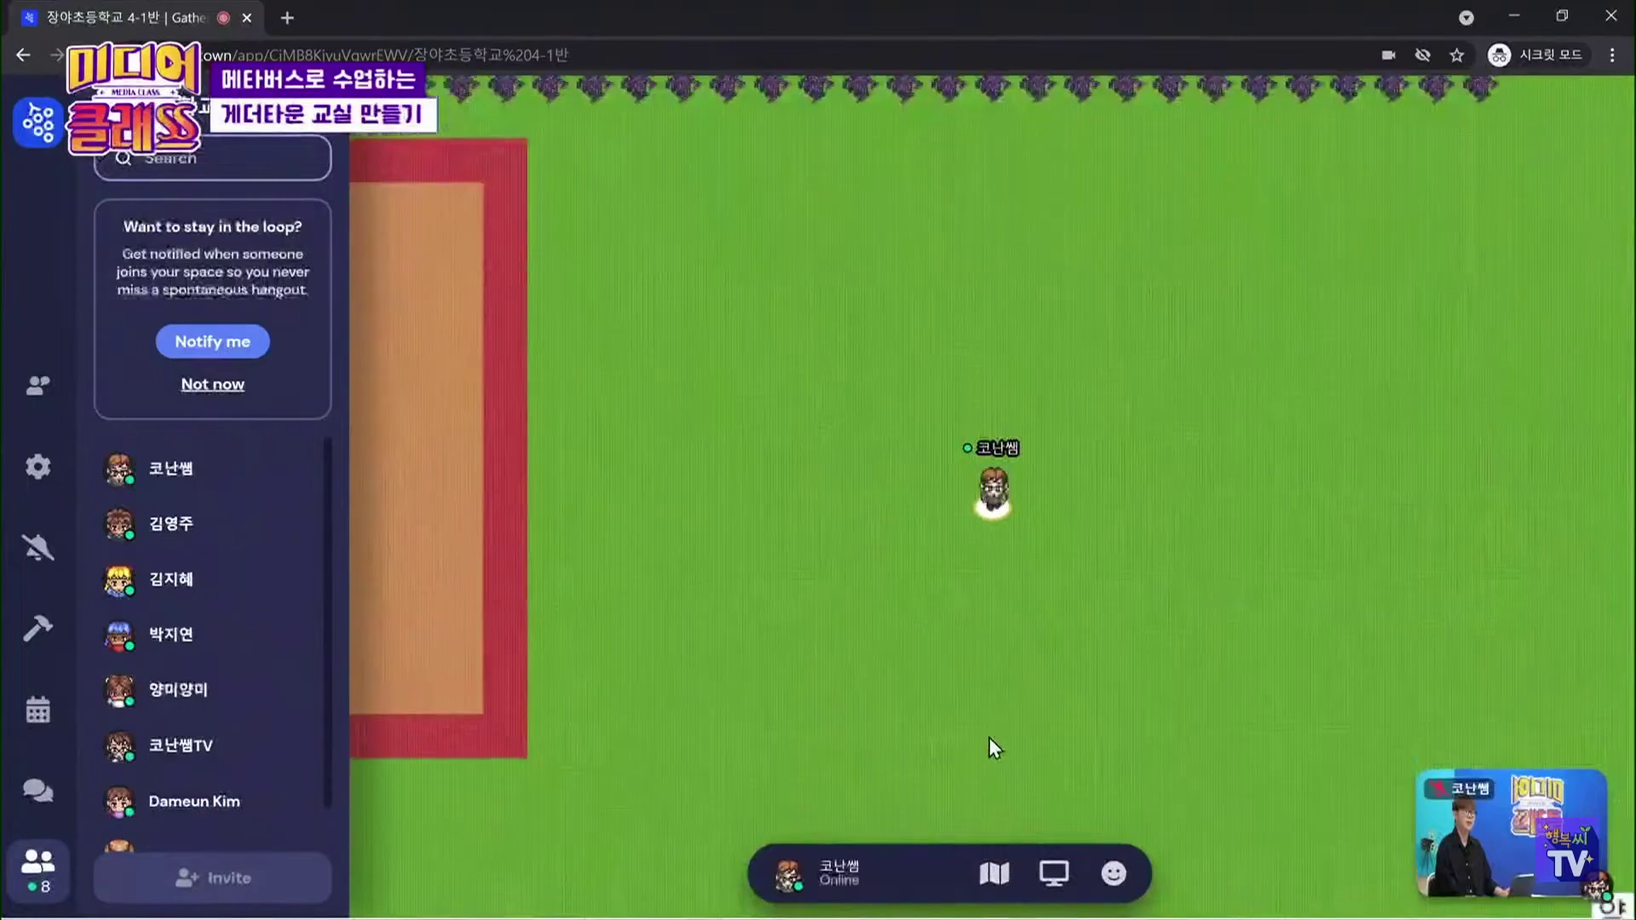
Browse the participant list and open the profile card of the second participant
scroll(202, 701, down, 1)
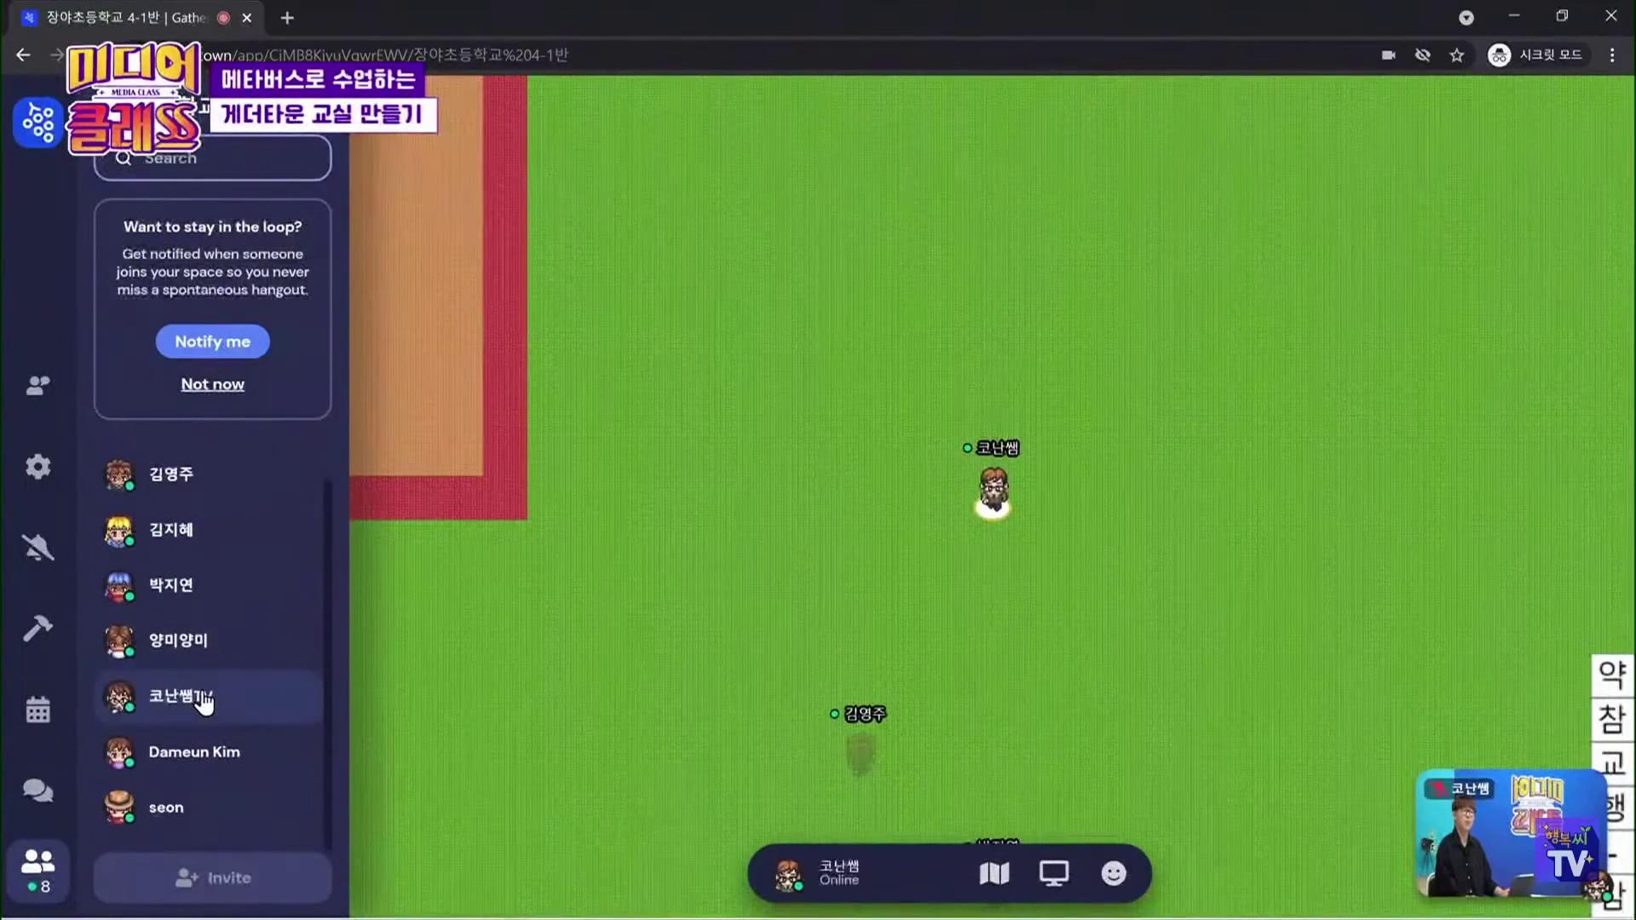
scroll(209, 665, up, 1)
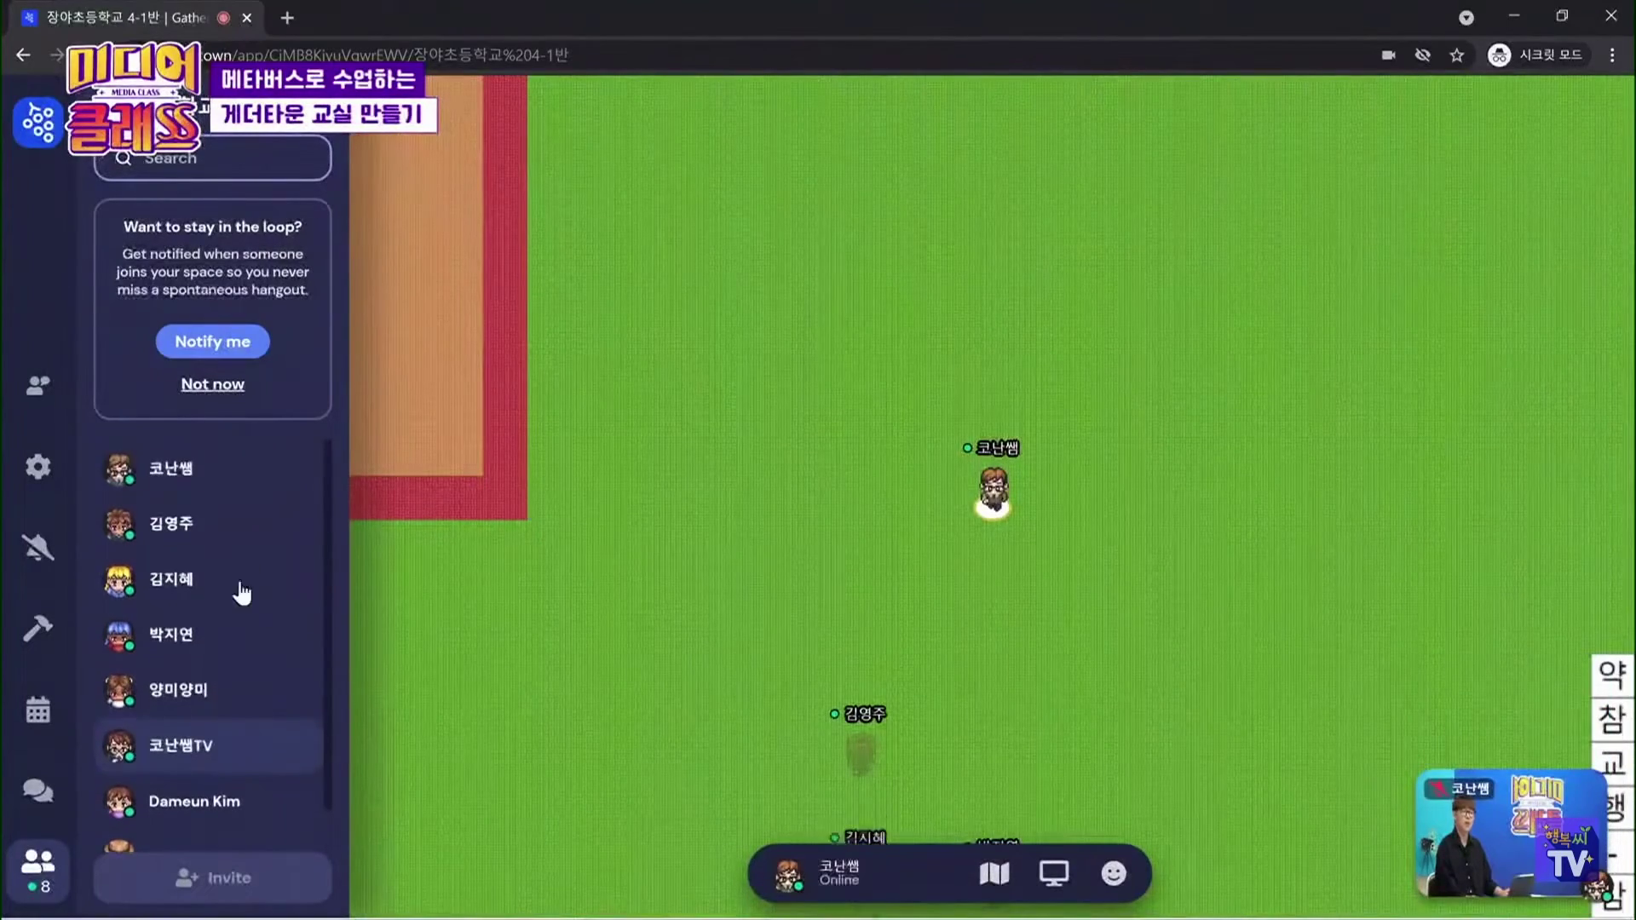
click(210, 529)
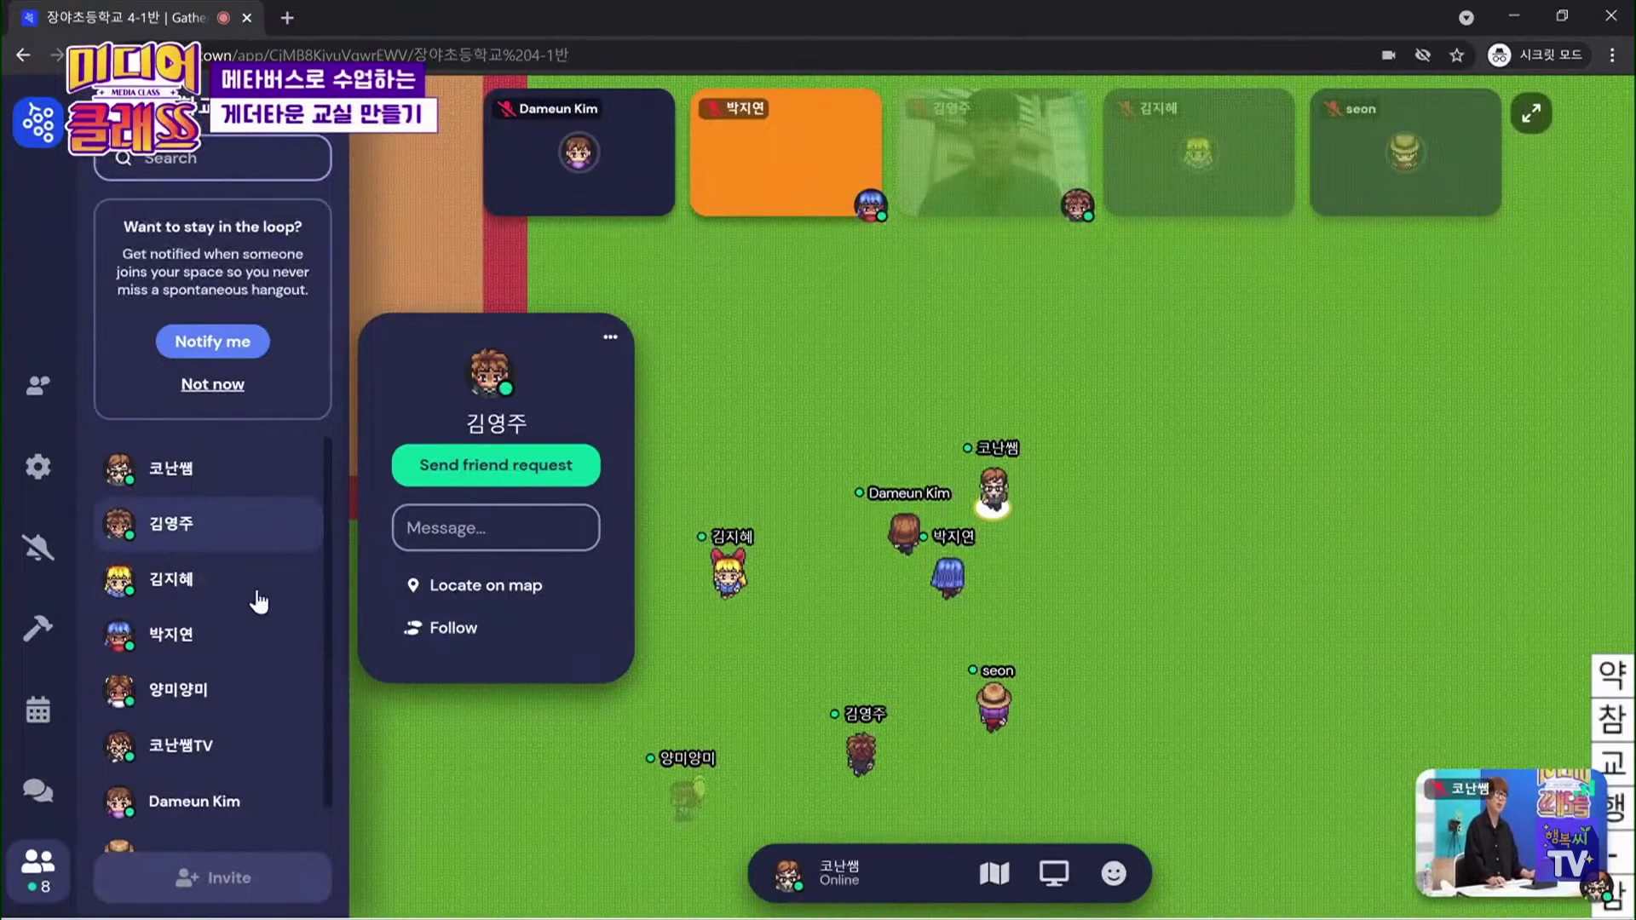
Close the participant's profile card and walk the avatar up and right across the grass, away from the red-bordered ground
click(545, 450)
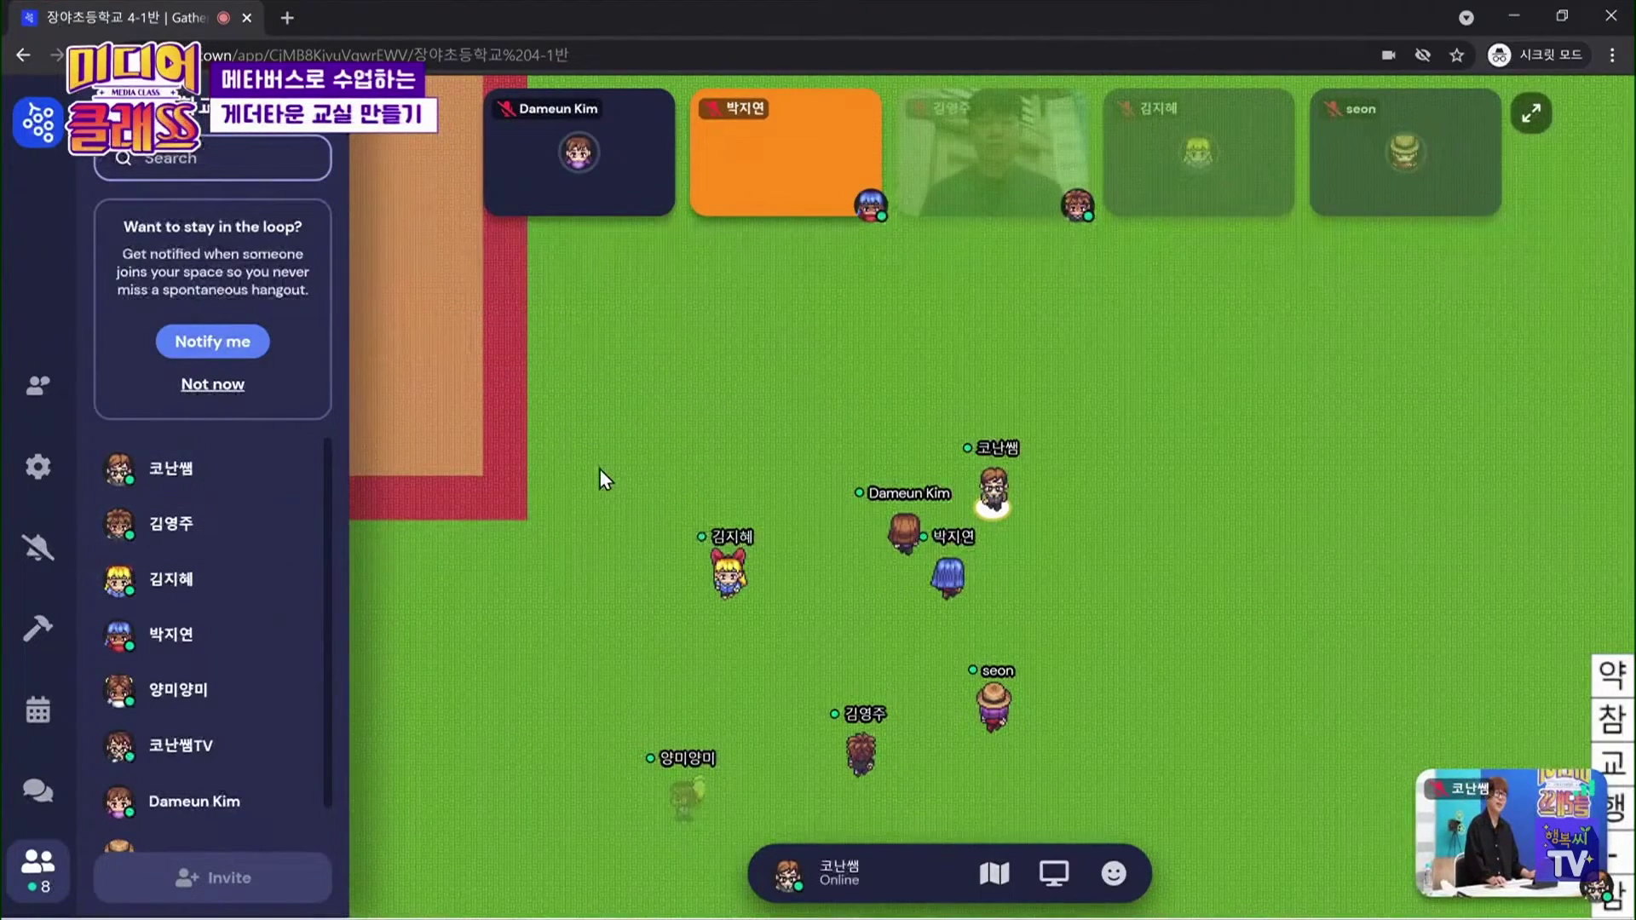
key(Up)
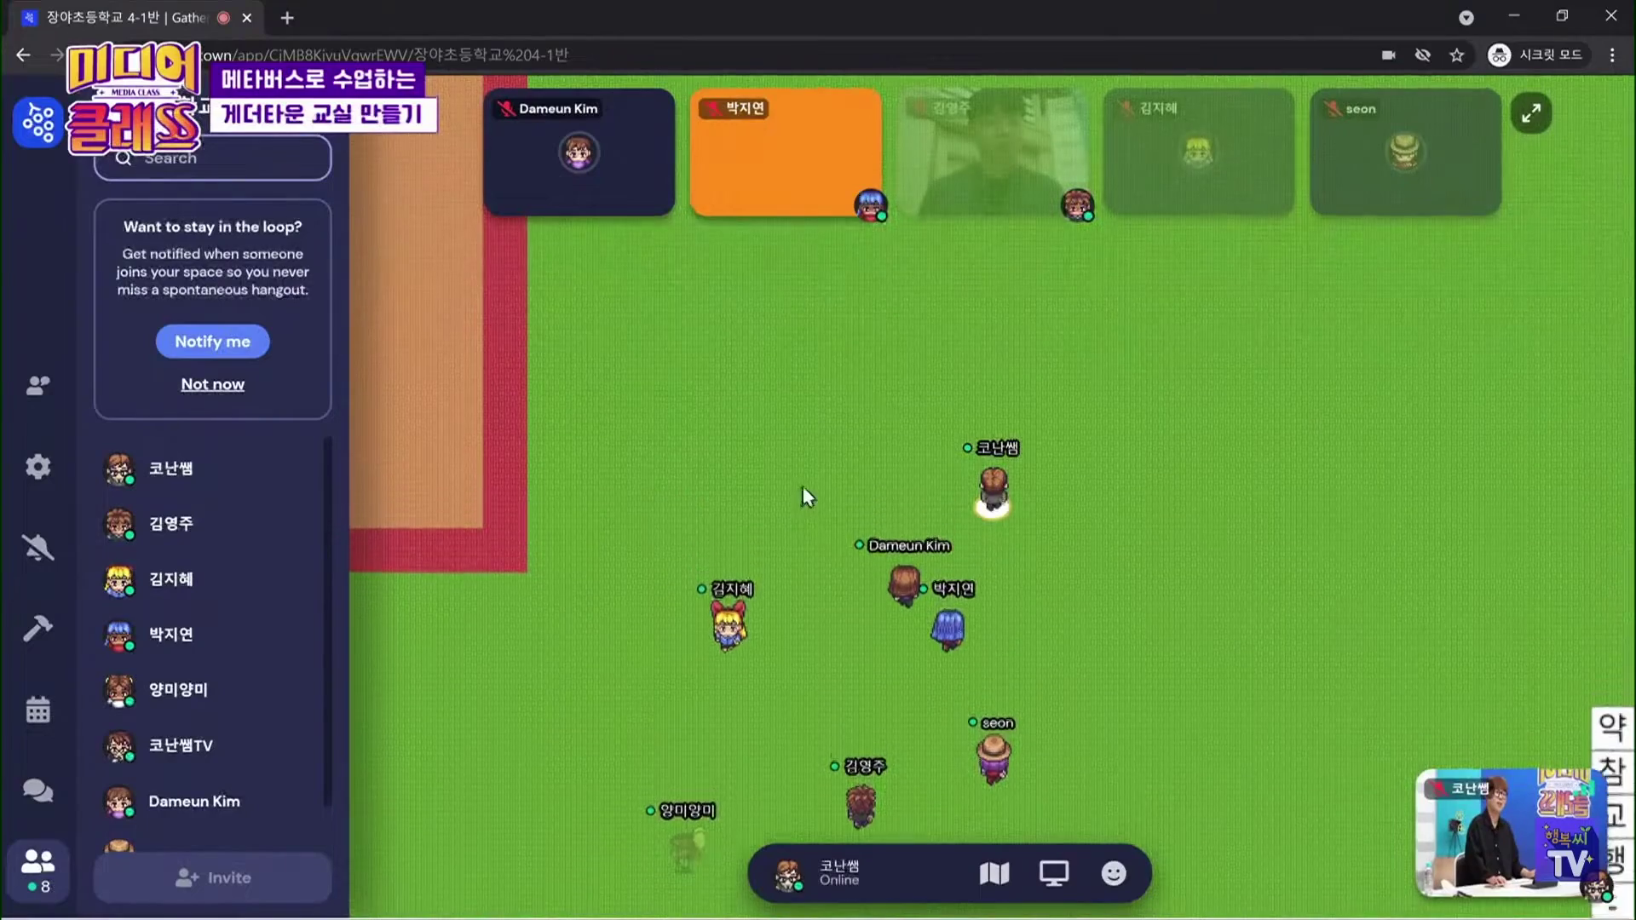
key(Down)
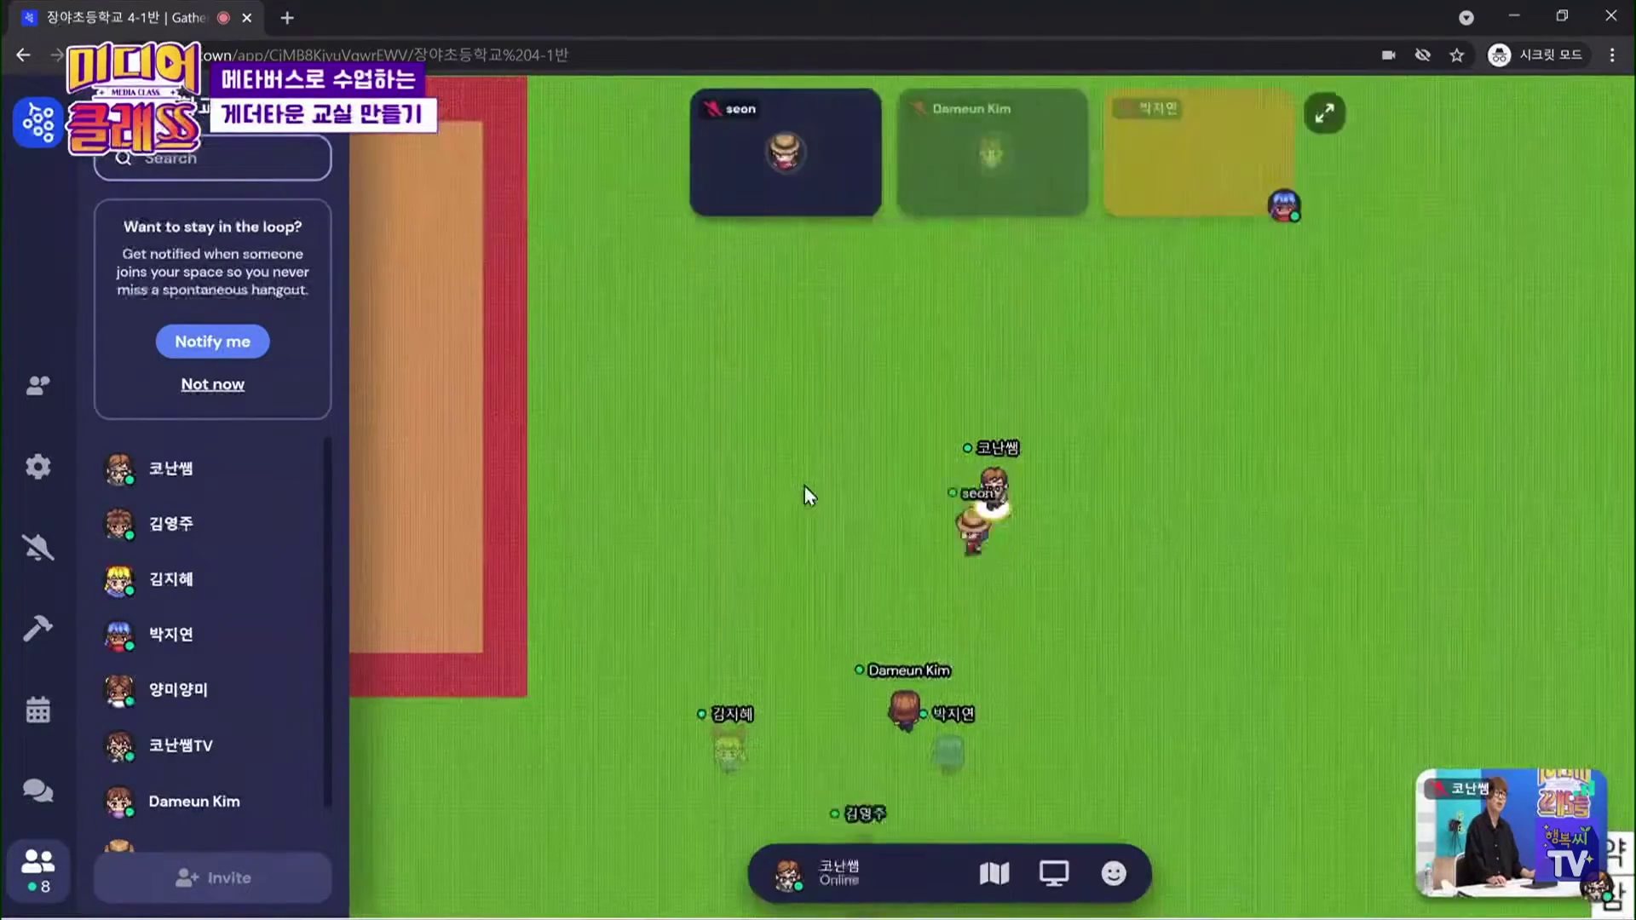
key(Up)
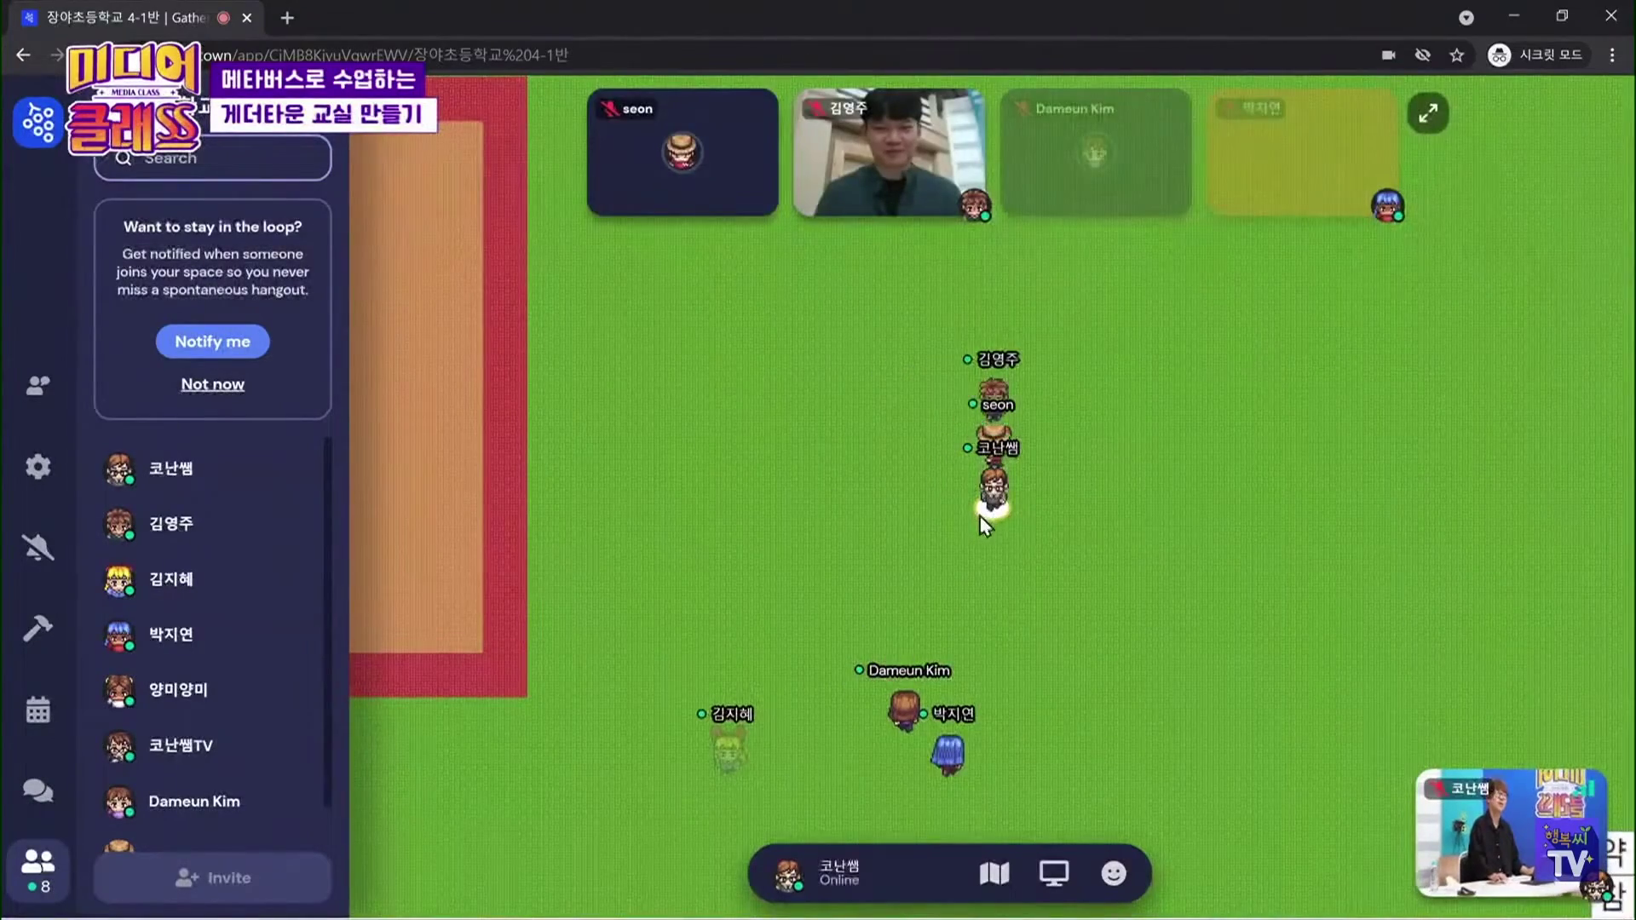
key(Right)
key(Right)
key(Up)
key(Up)
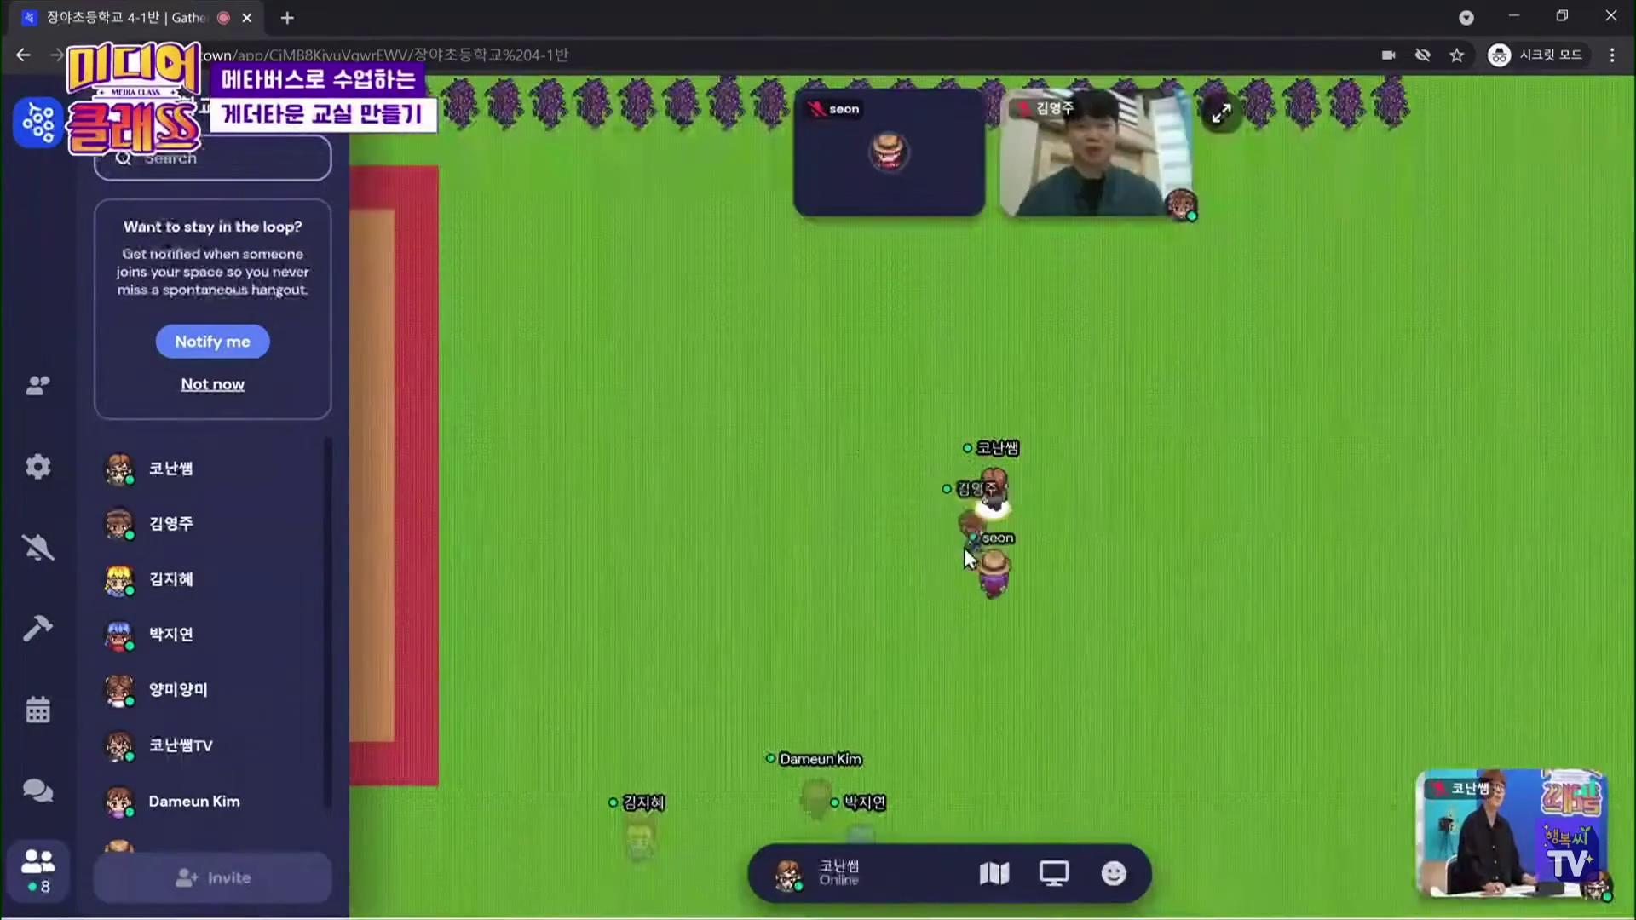
Walk the avatar straight up the grass field to the row of purple bushes below the large X
key(Up)
key(Up)
key(Up)
key(Up)
key(Up)
key(Up)
key(Up)
key(Up)
key(Up)
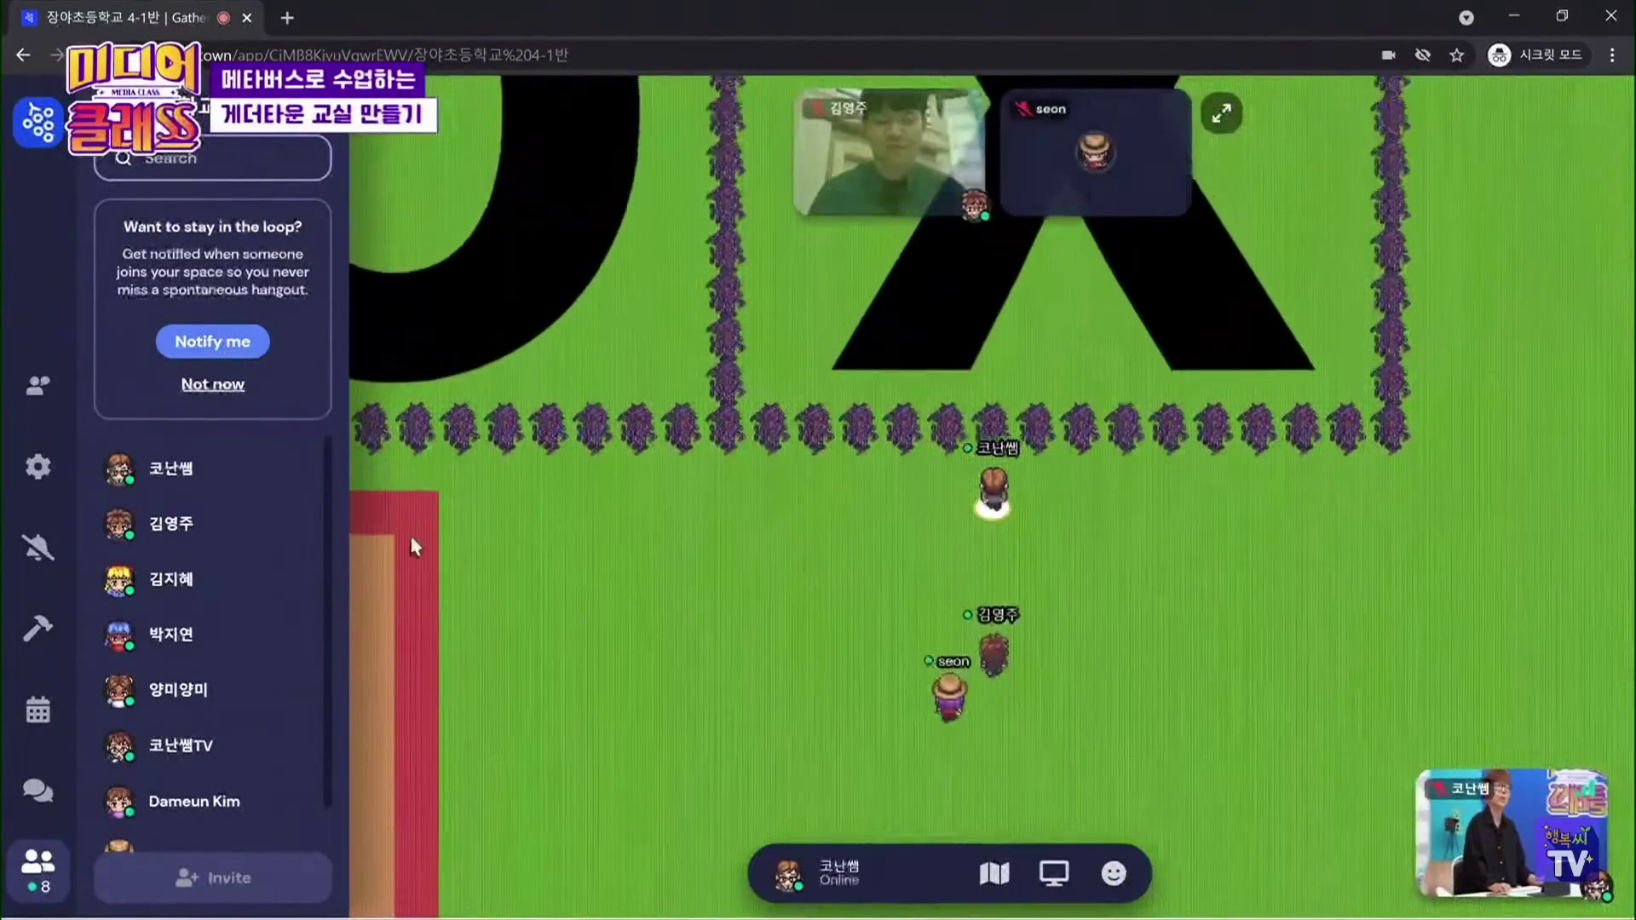
Walk the avatar up past the bushes into the fenced X zone and onto the letter
key(Up)
key(Up)
key(Up)
key(Up)
key(Up)
key(Up)
key(Left)
key(Left)
key(Left)
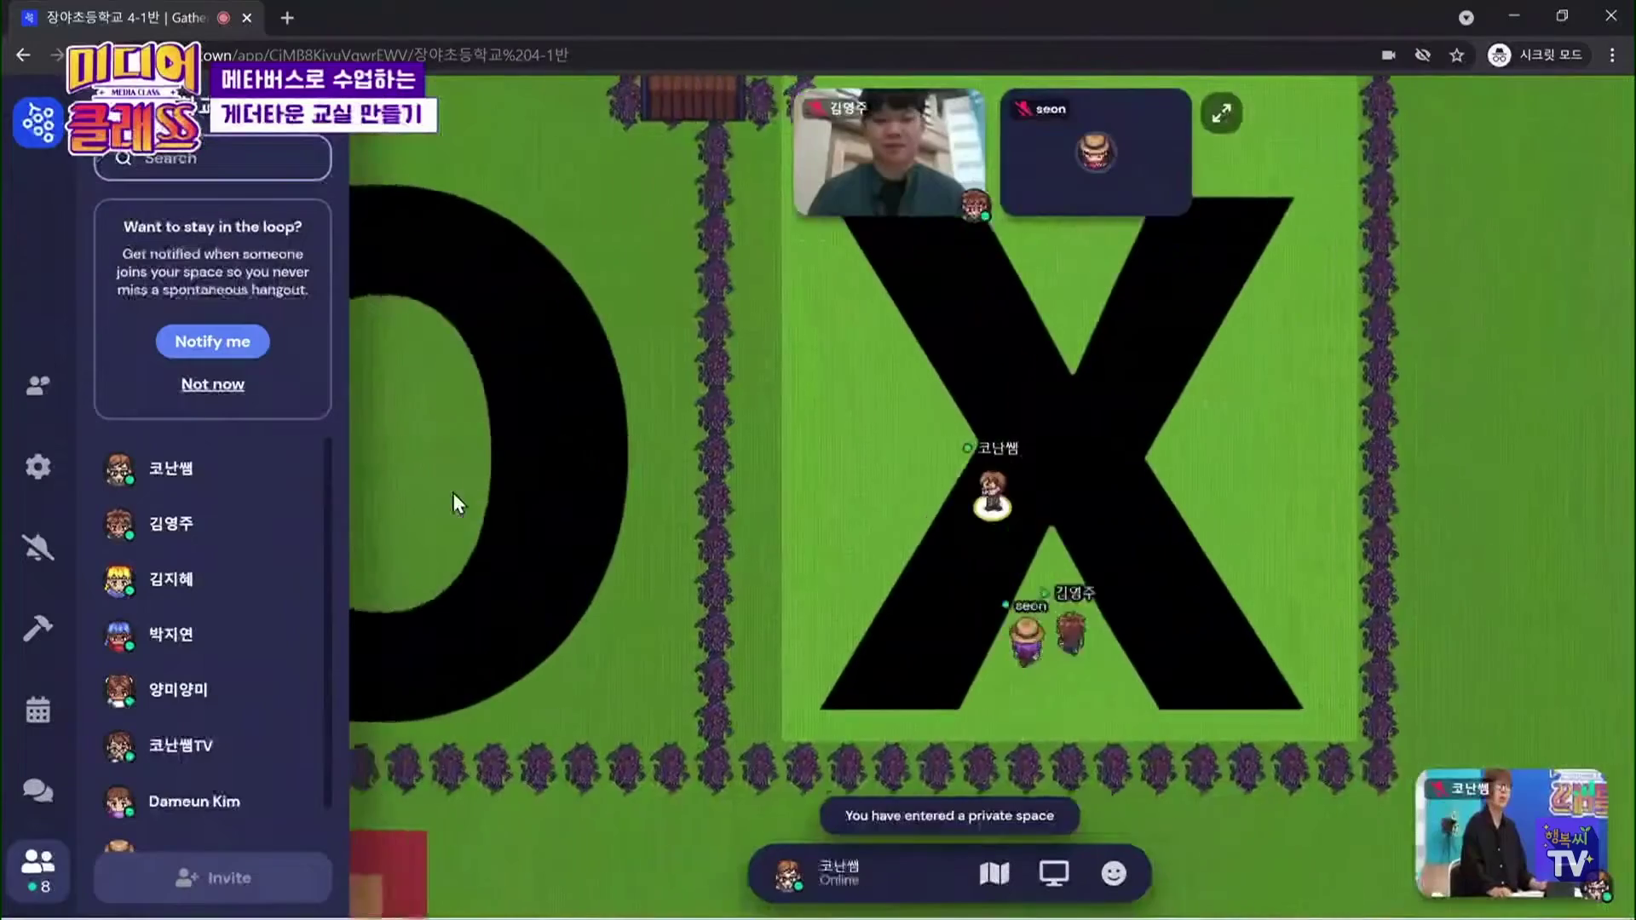
Walk the avatar left from the X zone into the middle of the large O zone
key(Left)
key(Left)
key(Left)
key(Left)
key(Left)
key(Left)
key(Left)
key(Left)
key(Left)
key(Left)
key(Left)
key(Up)
key(Up)
key(Up)
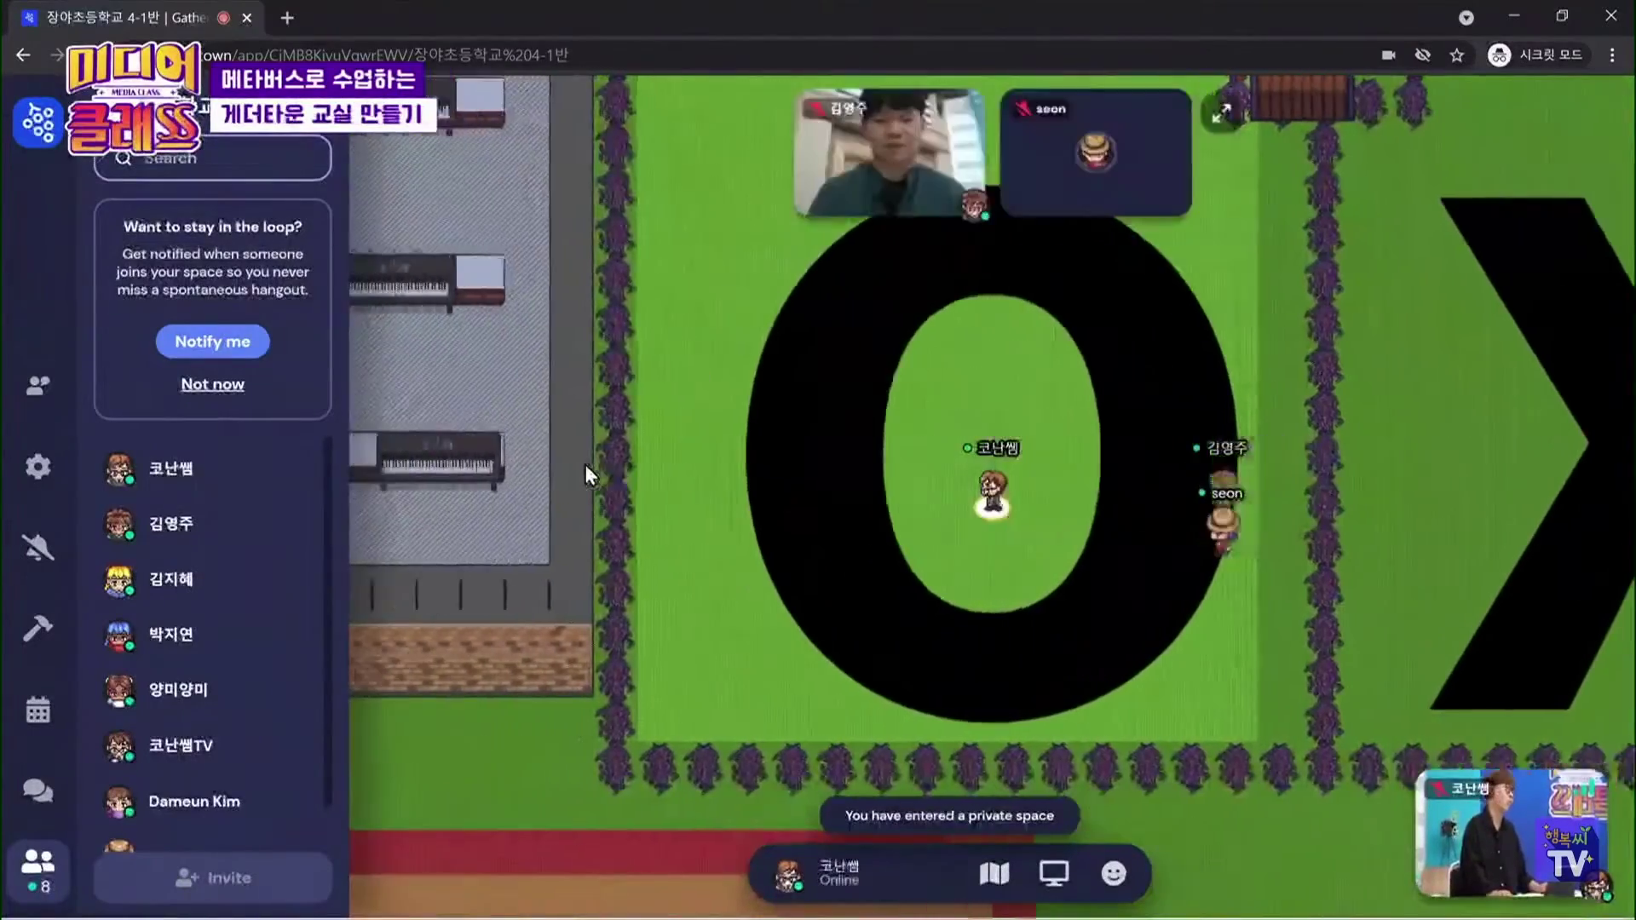
Walk the avatar up out of the O to the black doorway in the brick wall
key(Up)
key(Up)
key(Up)
key(Up)
key(Up)
key(Up)
key(Up)
key(Left)
key(Left)
key(Up)
key(Up)
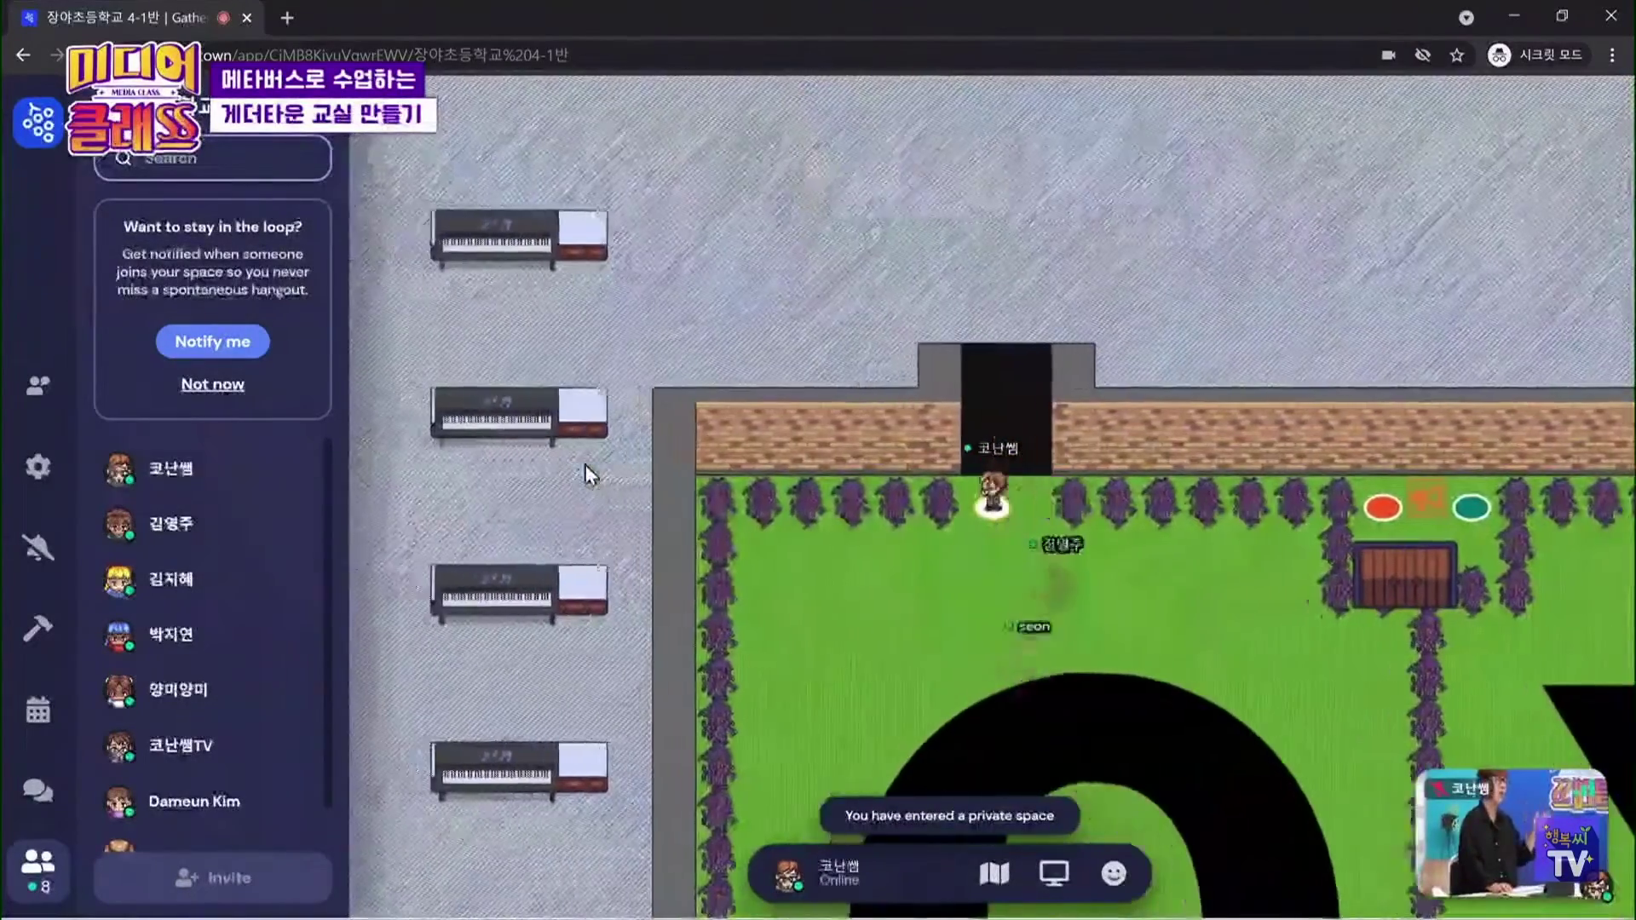
Walk the avatar through the black doorway into the music room and left toward the pianos
key(Up)
key(Up)
key(Up)
key(Up)
key(Up)
key(Up)
key(Up)
key(Up)
key(Left)
key(Left)
key(Left)
key(Left)
key(Left)
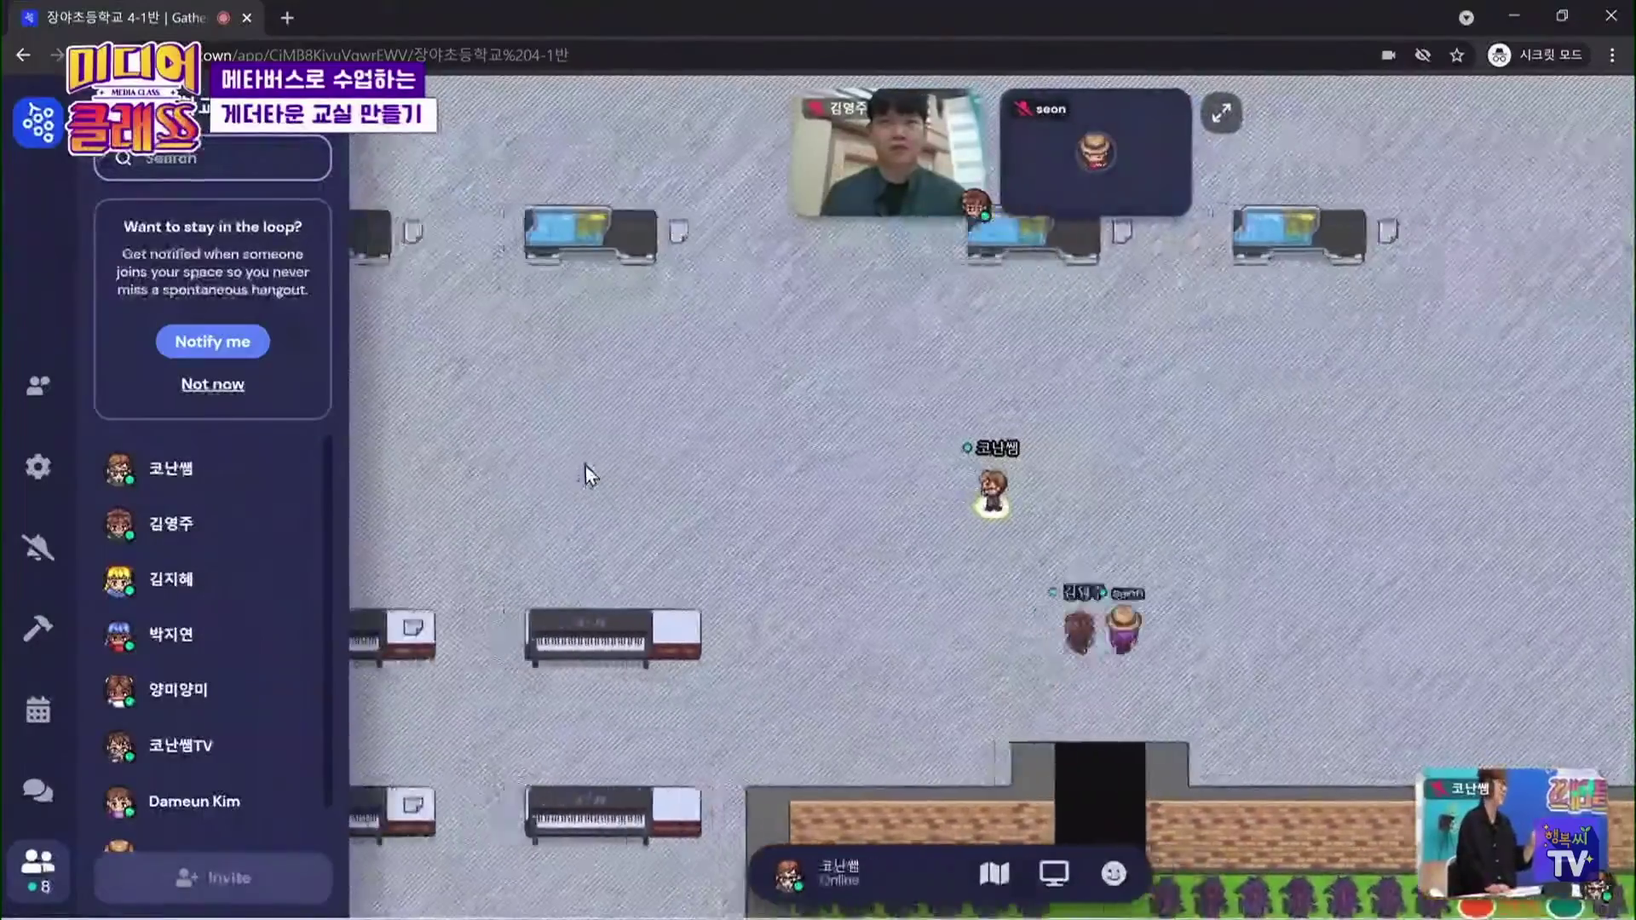
Walk the avatar up the music room to the document note beside a computer desk
key(Left)
key(Up)
key(Up)
key(Up)
key(Up)
key(Up)
key(Up)
key(Up)
key(Up)
key(Up)
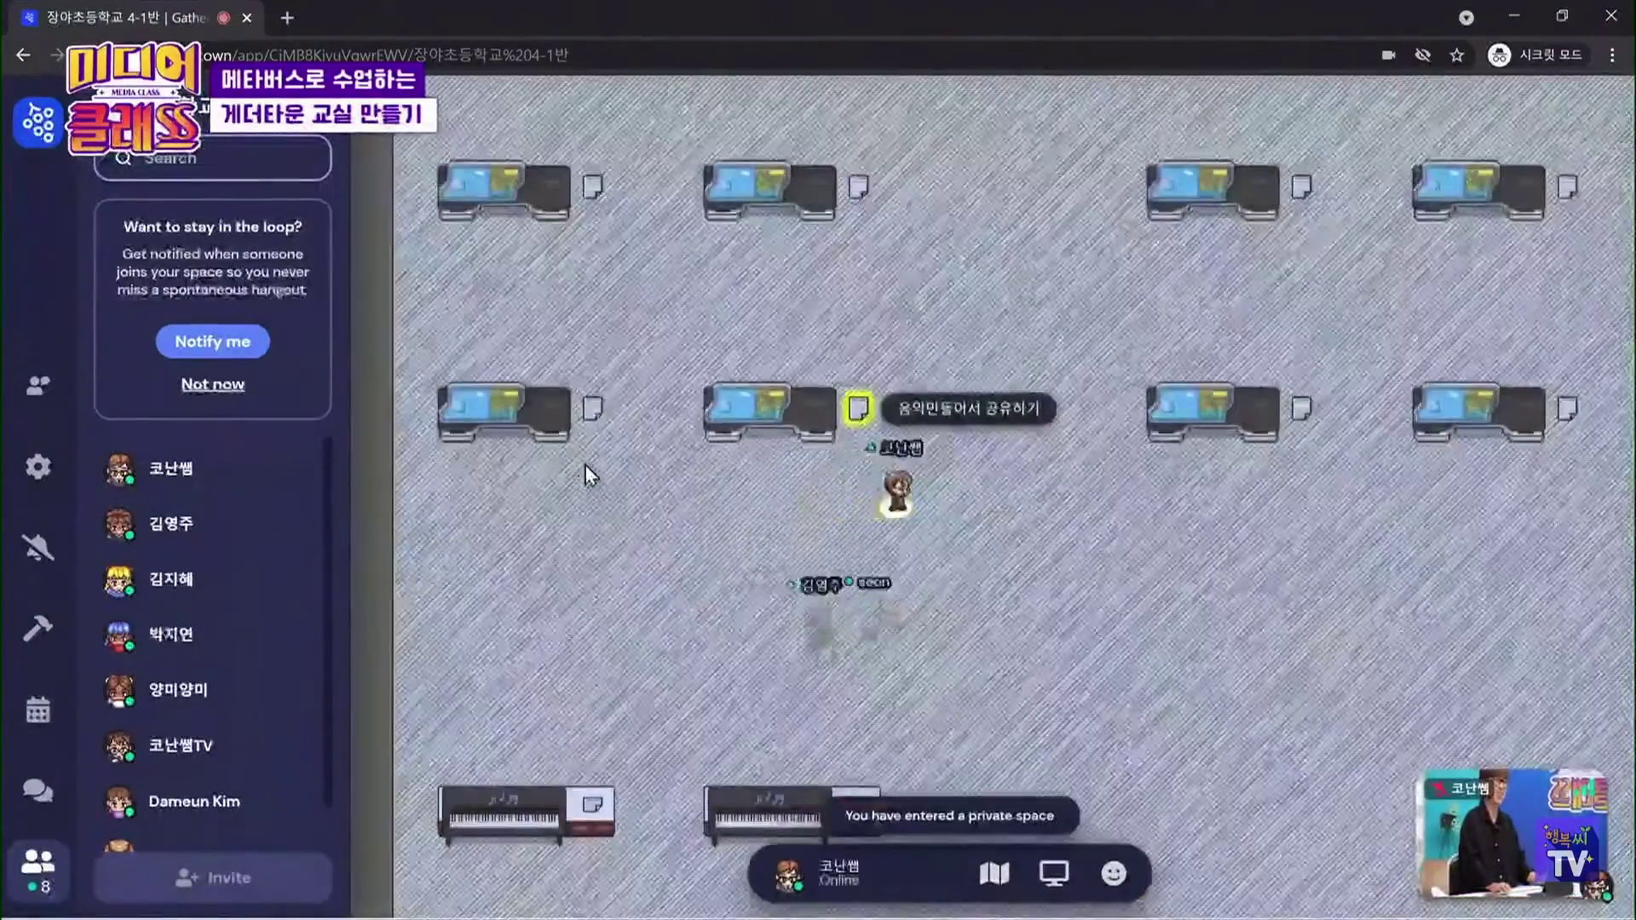
Walk the avatar up past the computer desks and through the door in the brick wall into the classroom
key(Up)
key(Up)
key(Up)
key(Up)
key(Up)
key(Up)
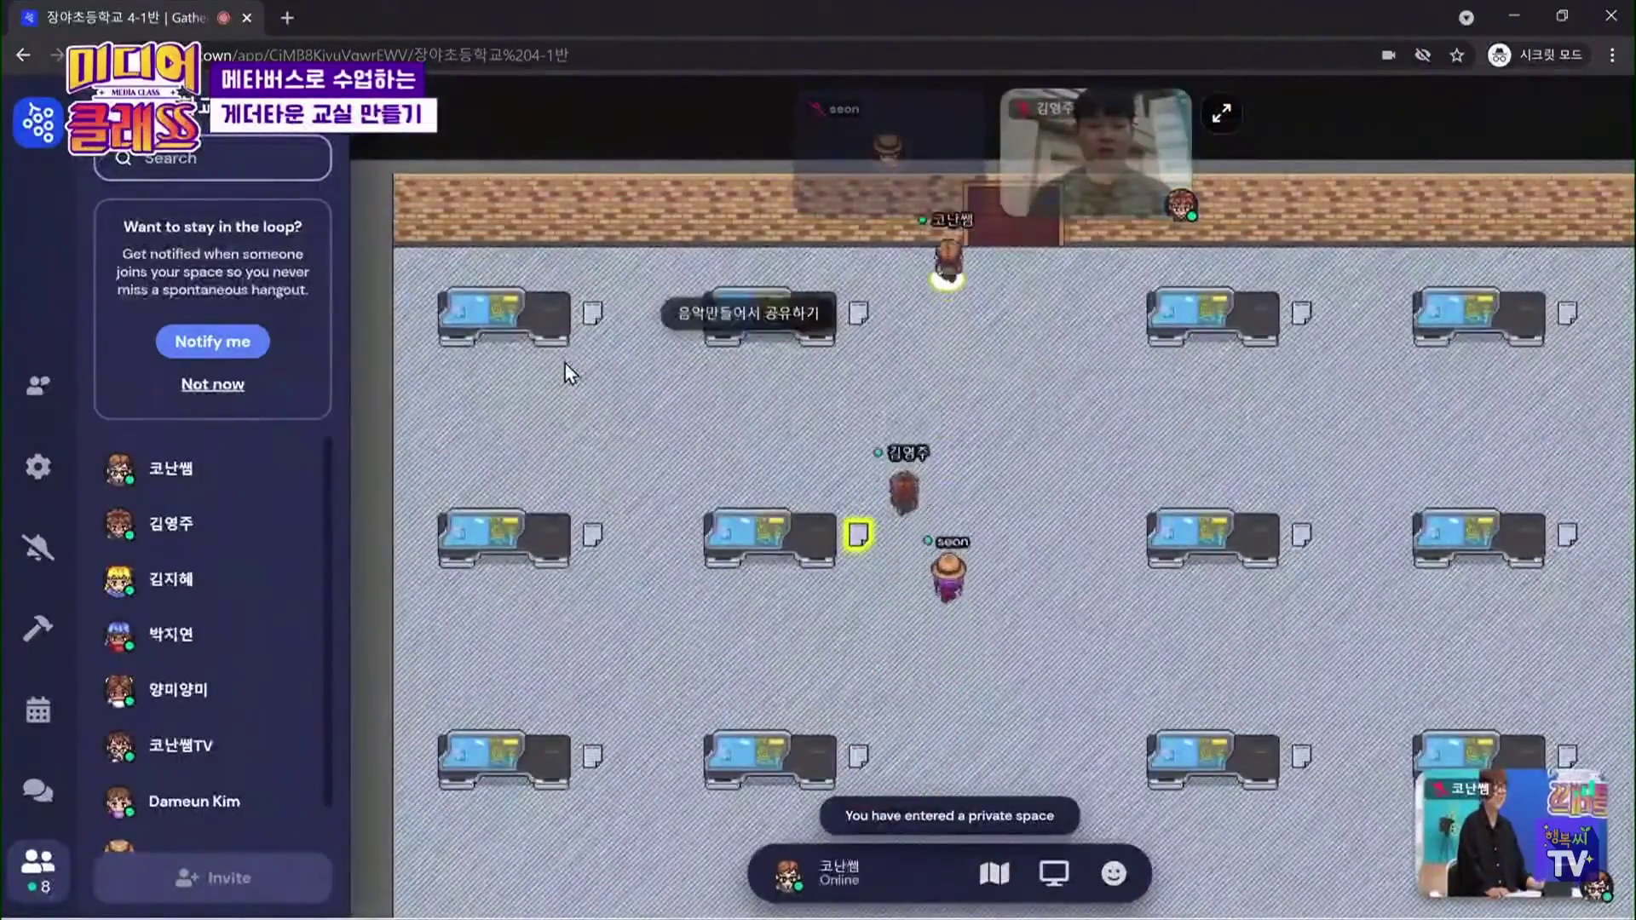
key(Up)
key(Up)
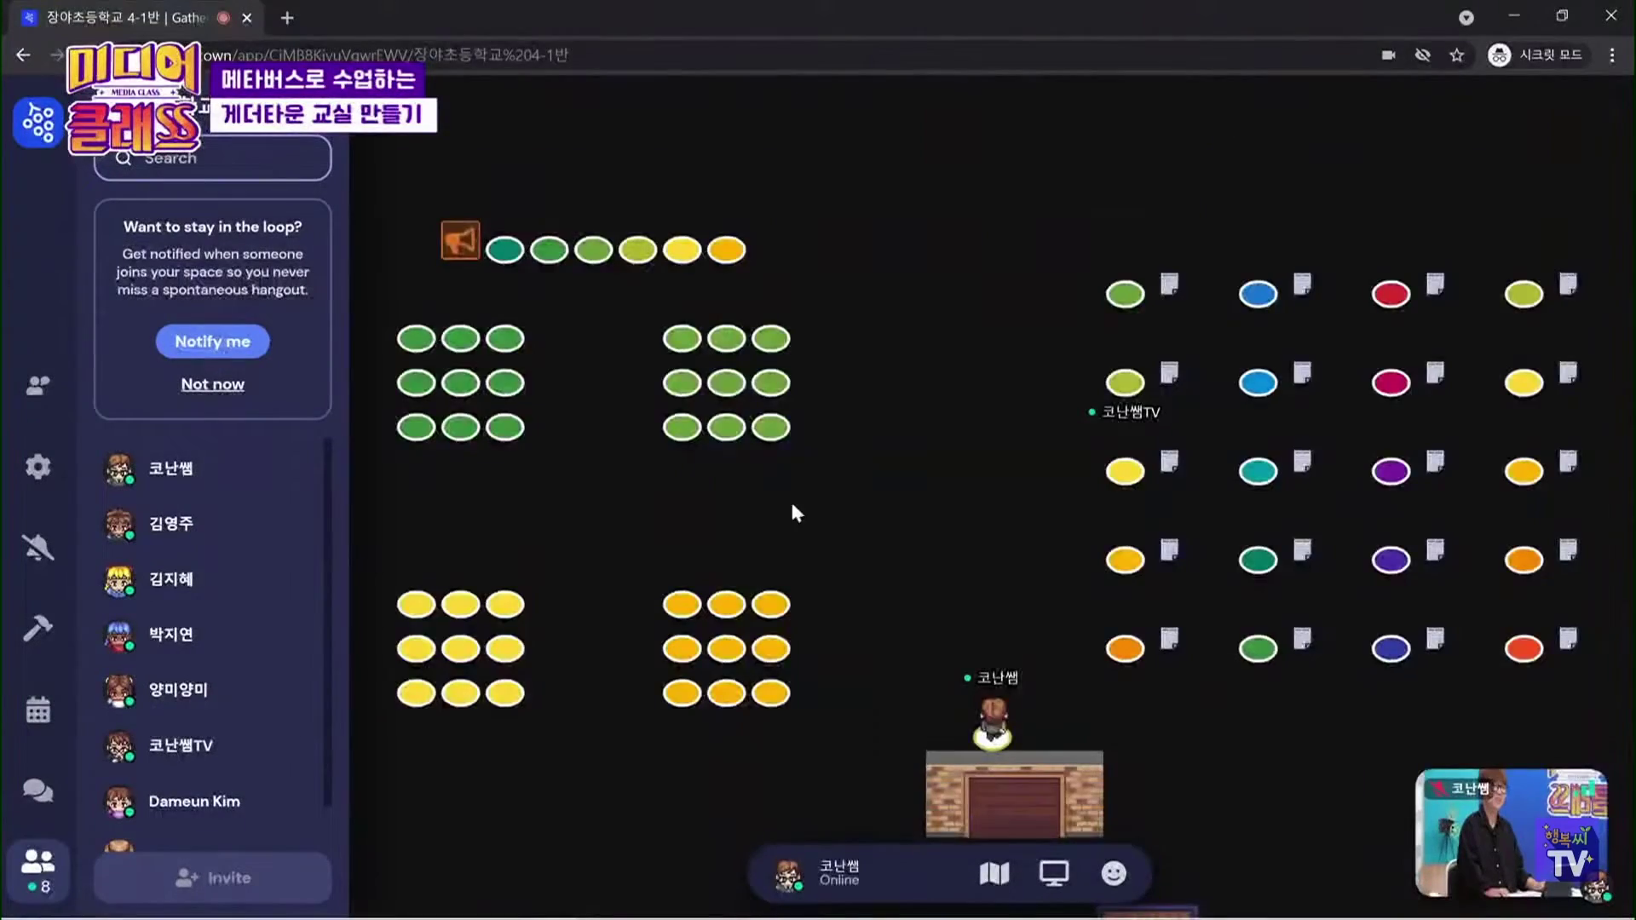
Walk the avatar up into the classroom and right to the first column of single desks
key(Up)
key(Up)
key(Up)
key(Up)
key(Up)
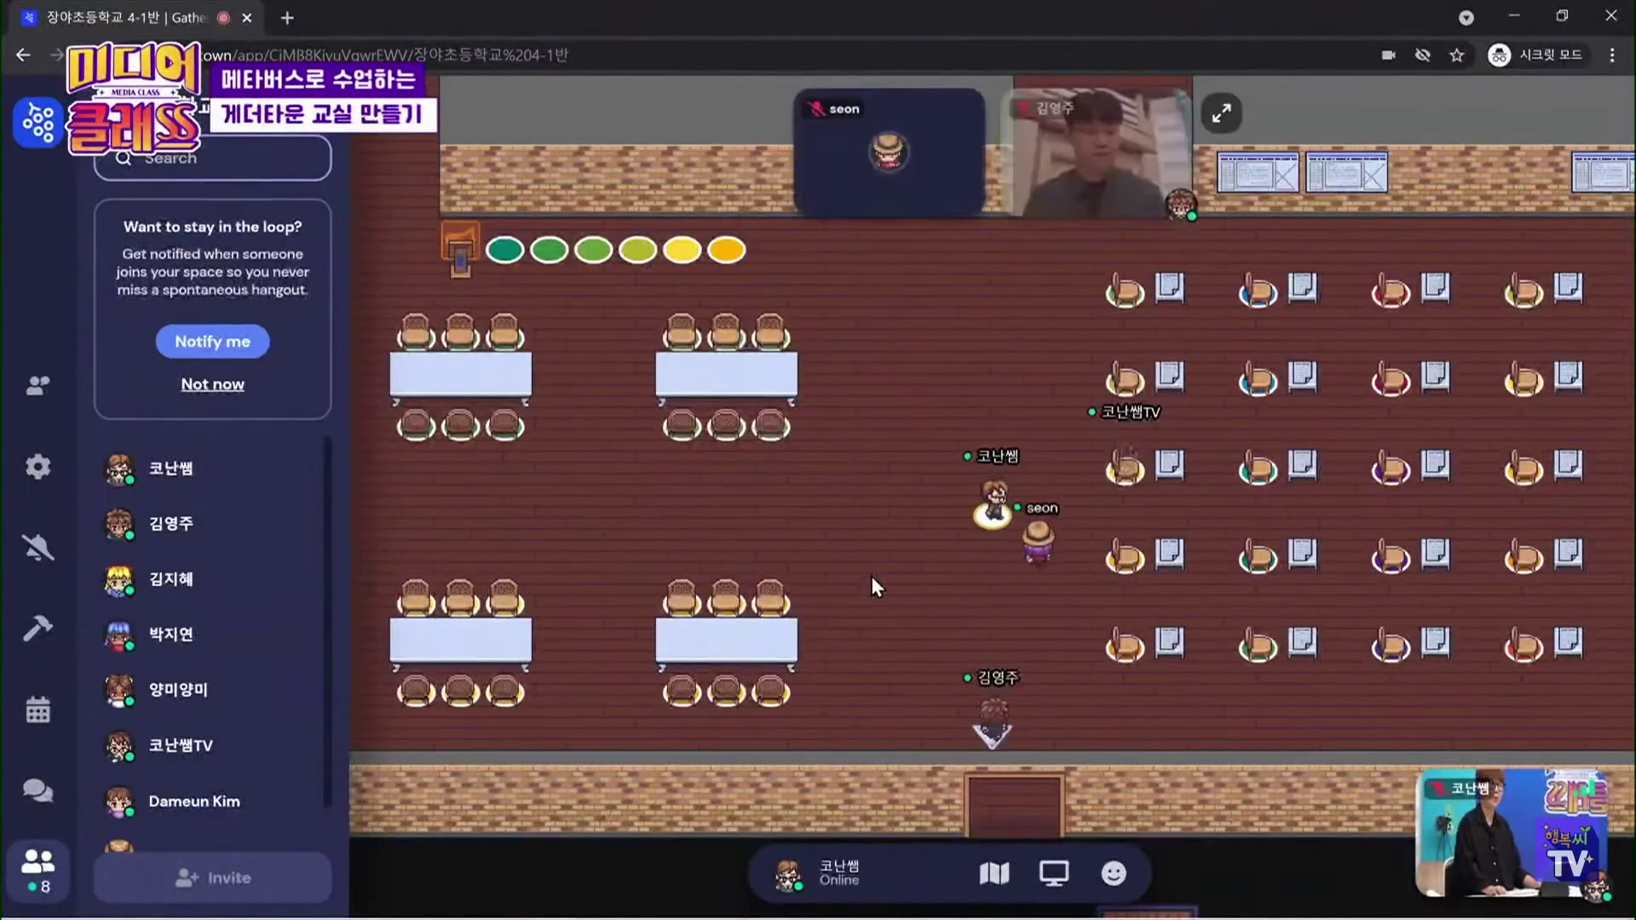
key(Right)
key(Right)
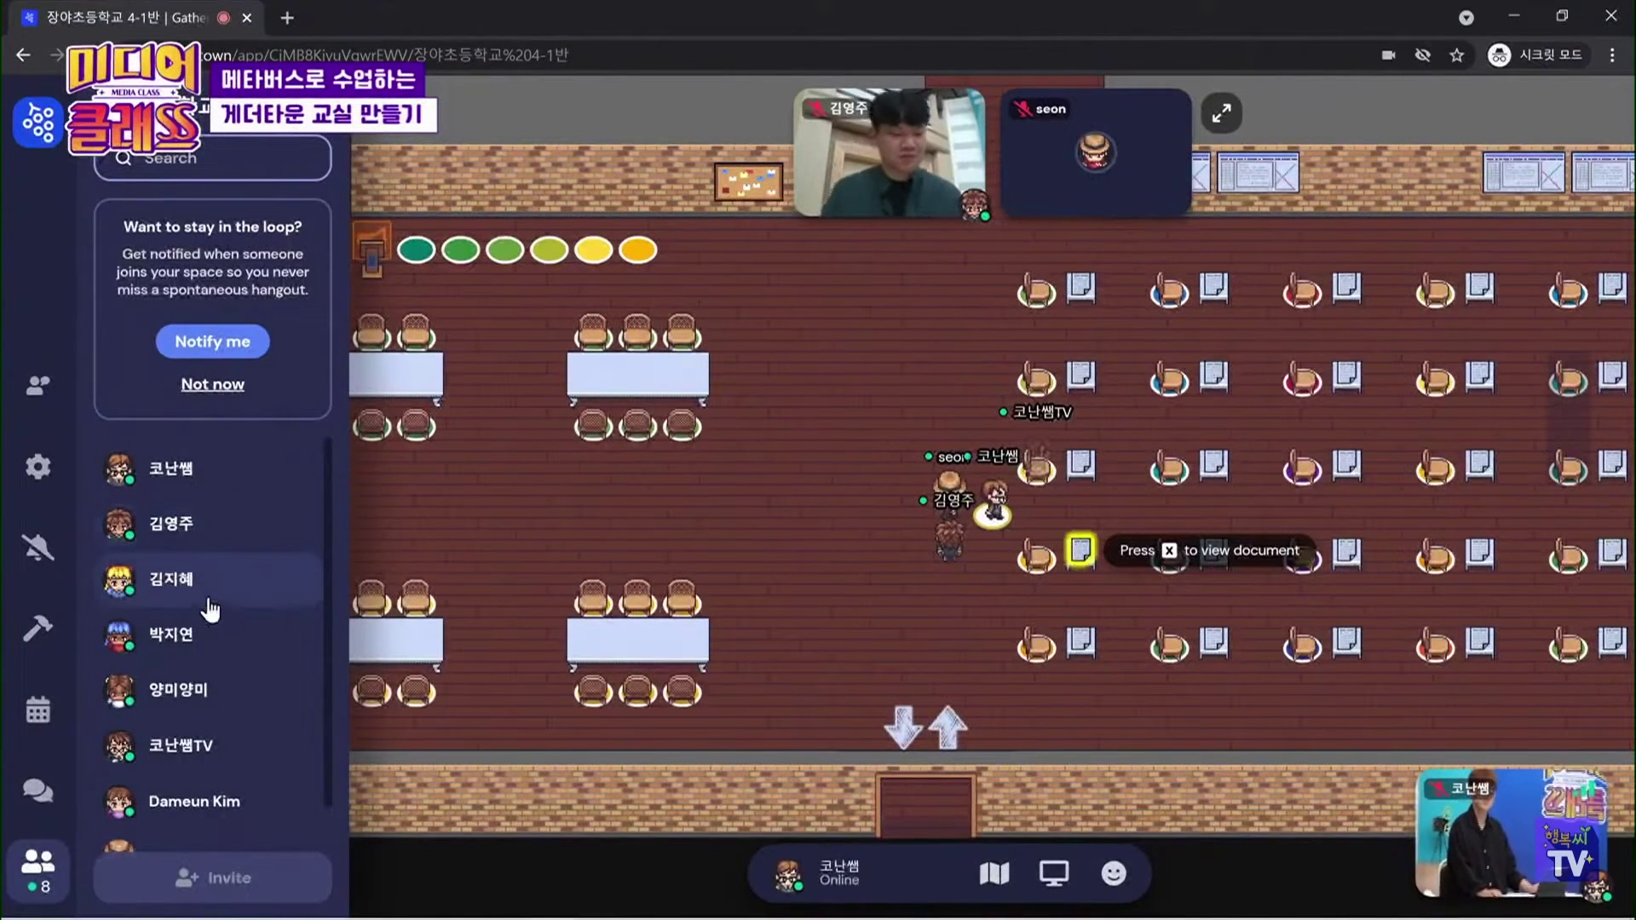
Browse the participant list and open the second participant's profile card
scroll(217, 613, down, 1)
scroll(227, 652, up, 1)
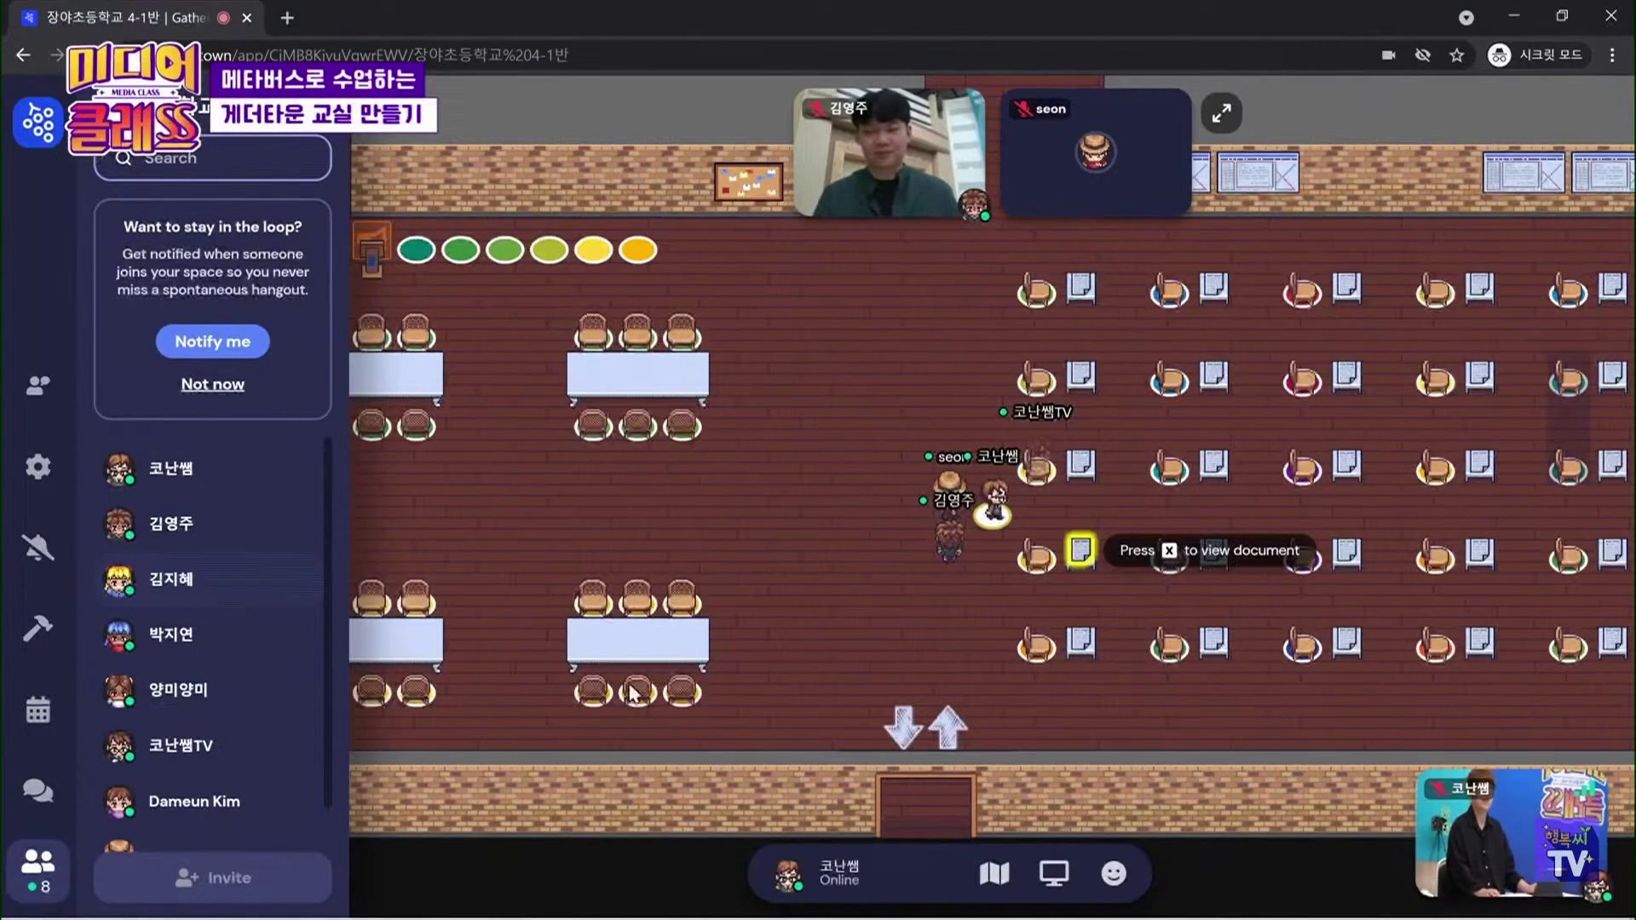
key(Left)
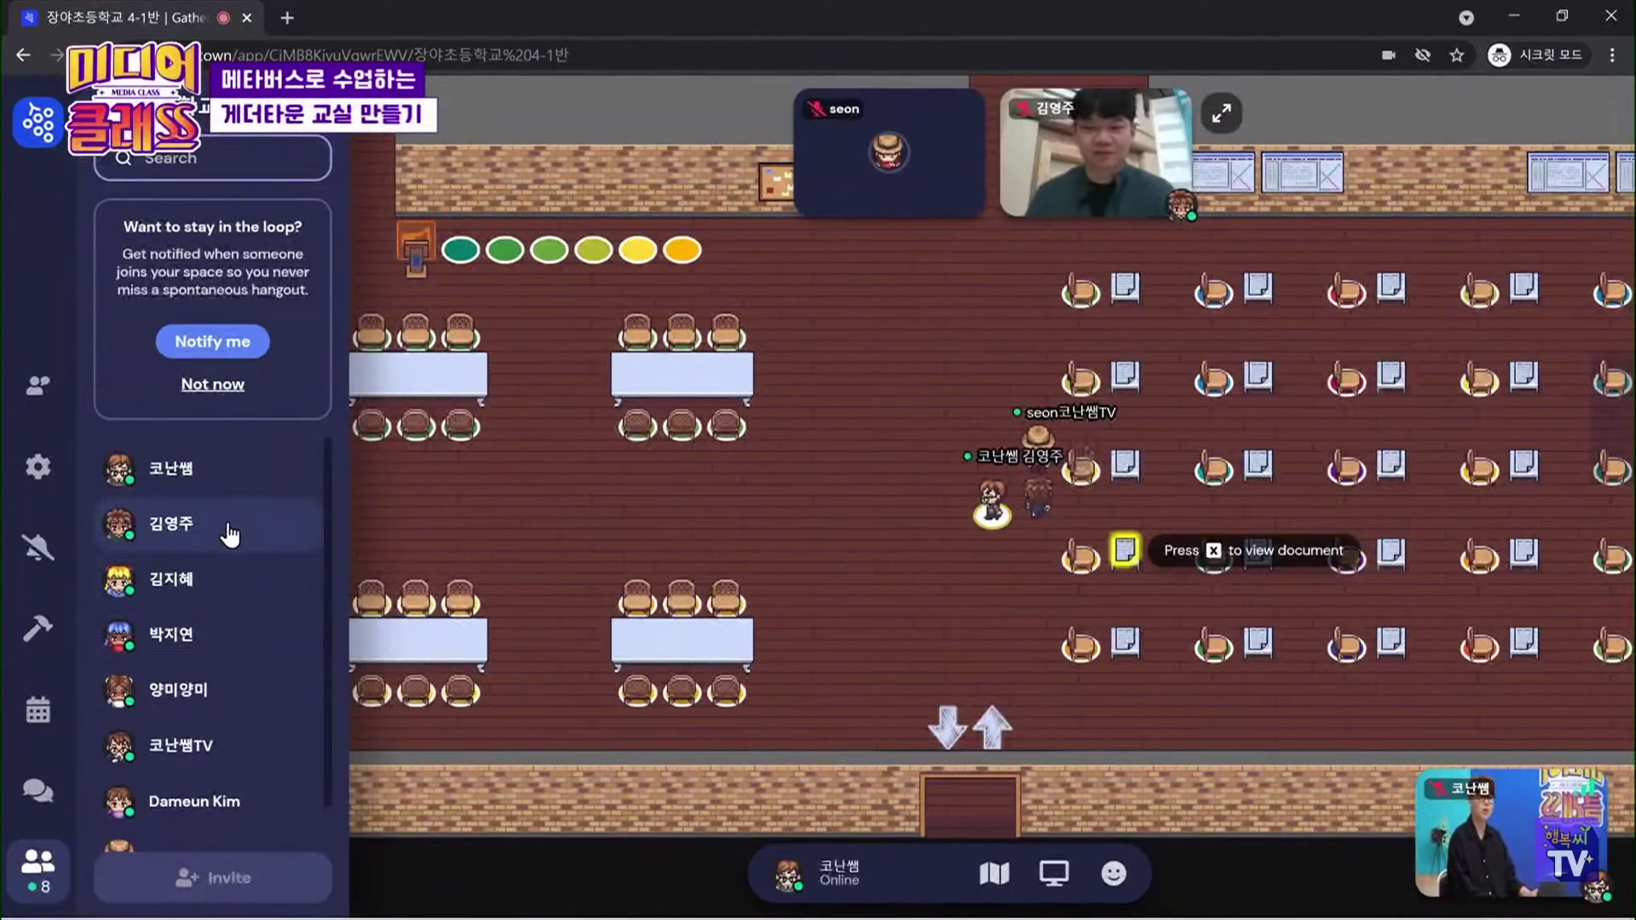
click(231, 534)
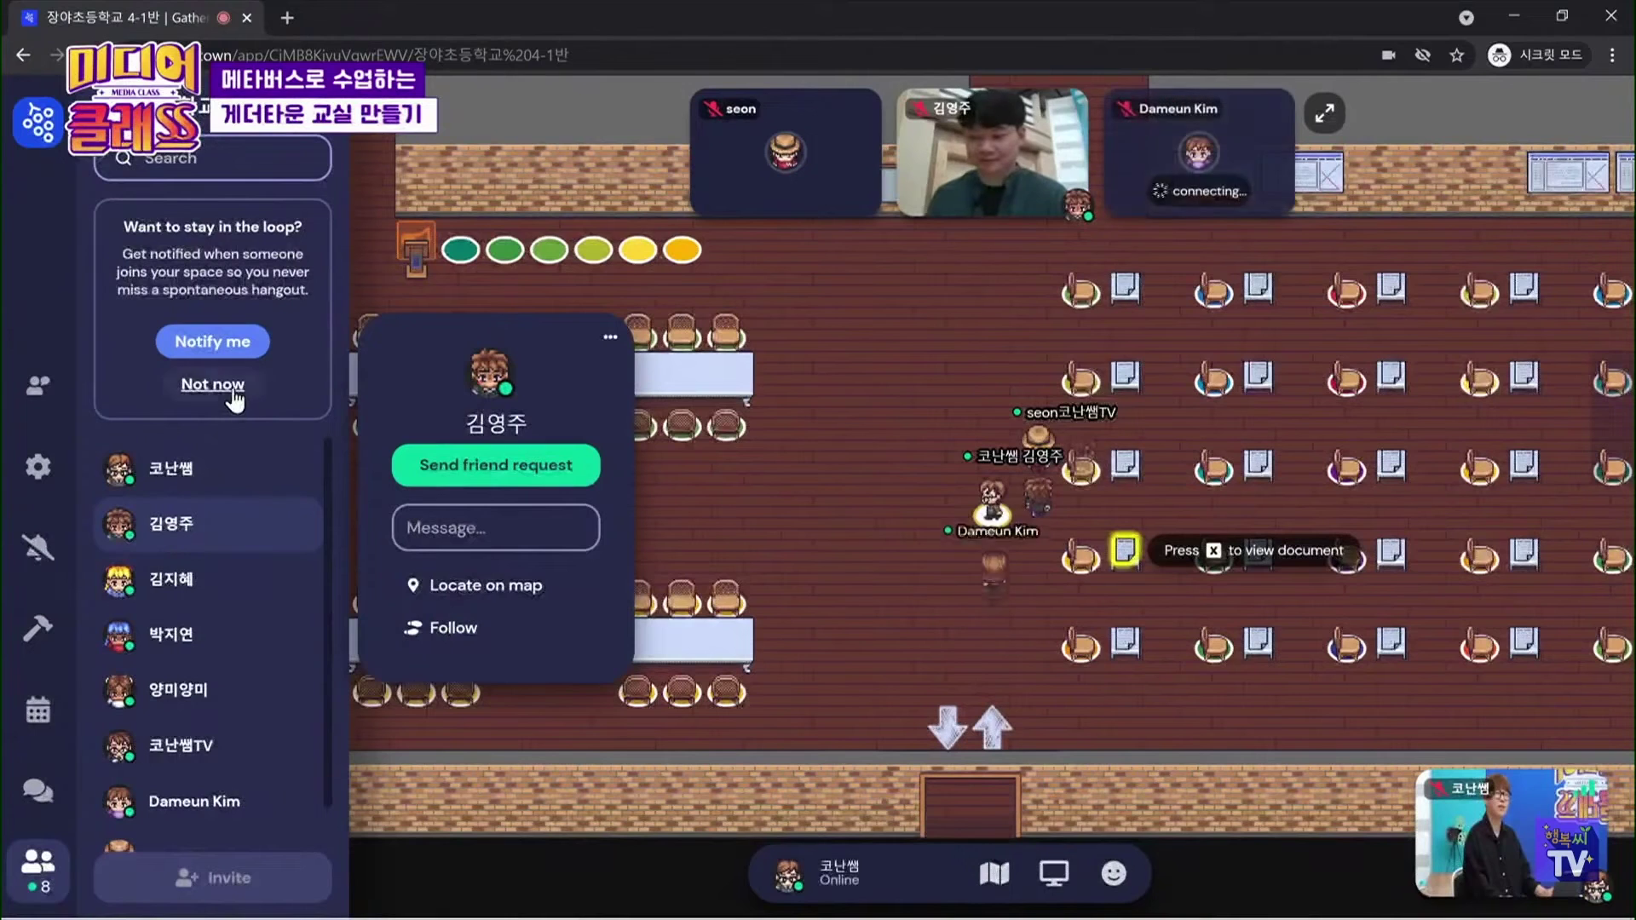
Close the profile card, decline the notification offer above the participant list and acknowledge the follow-up reminder
click(265, 380)
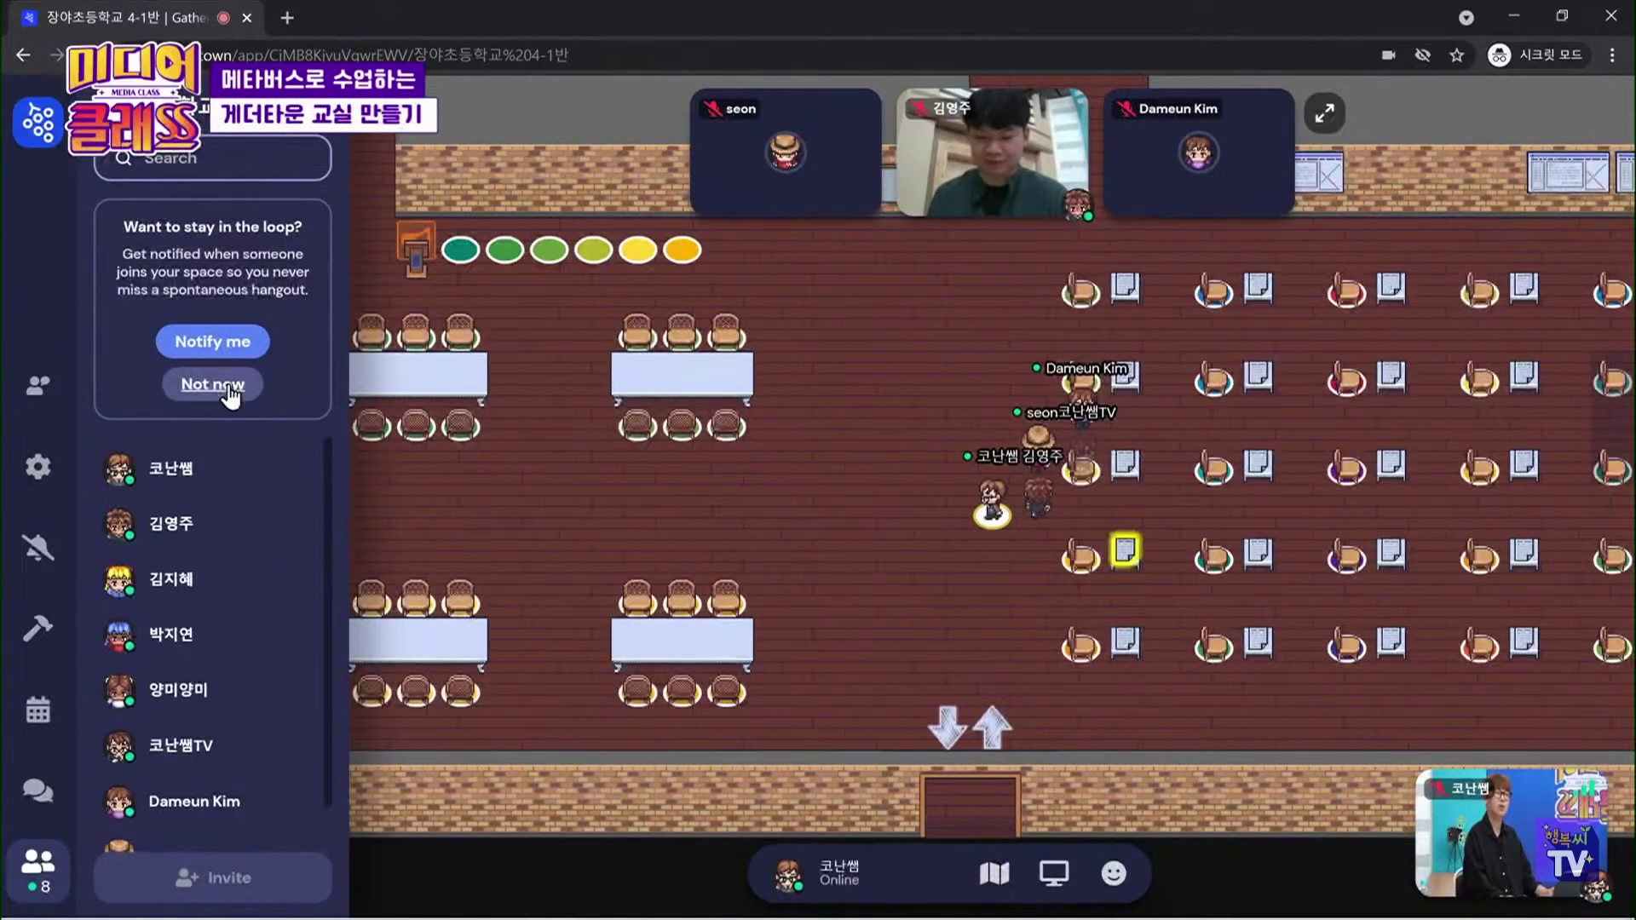
click(213, 385)
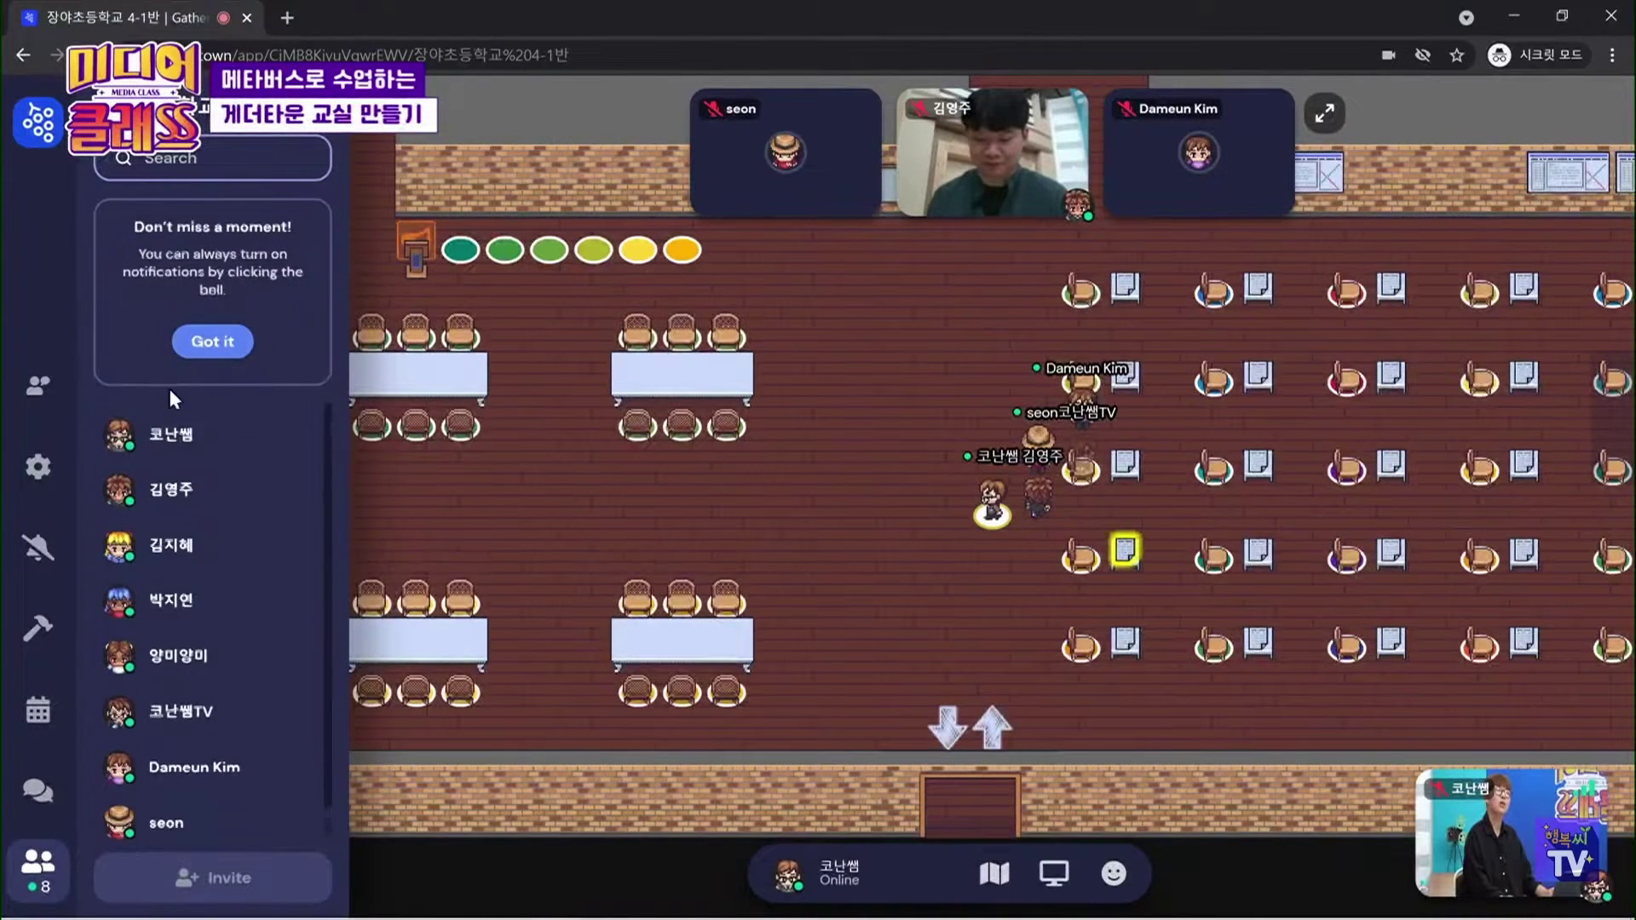
click(215, 342)
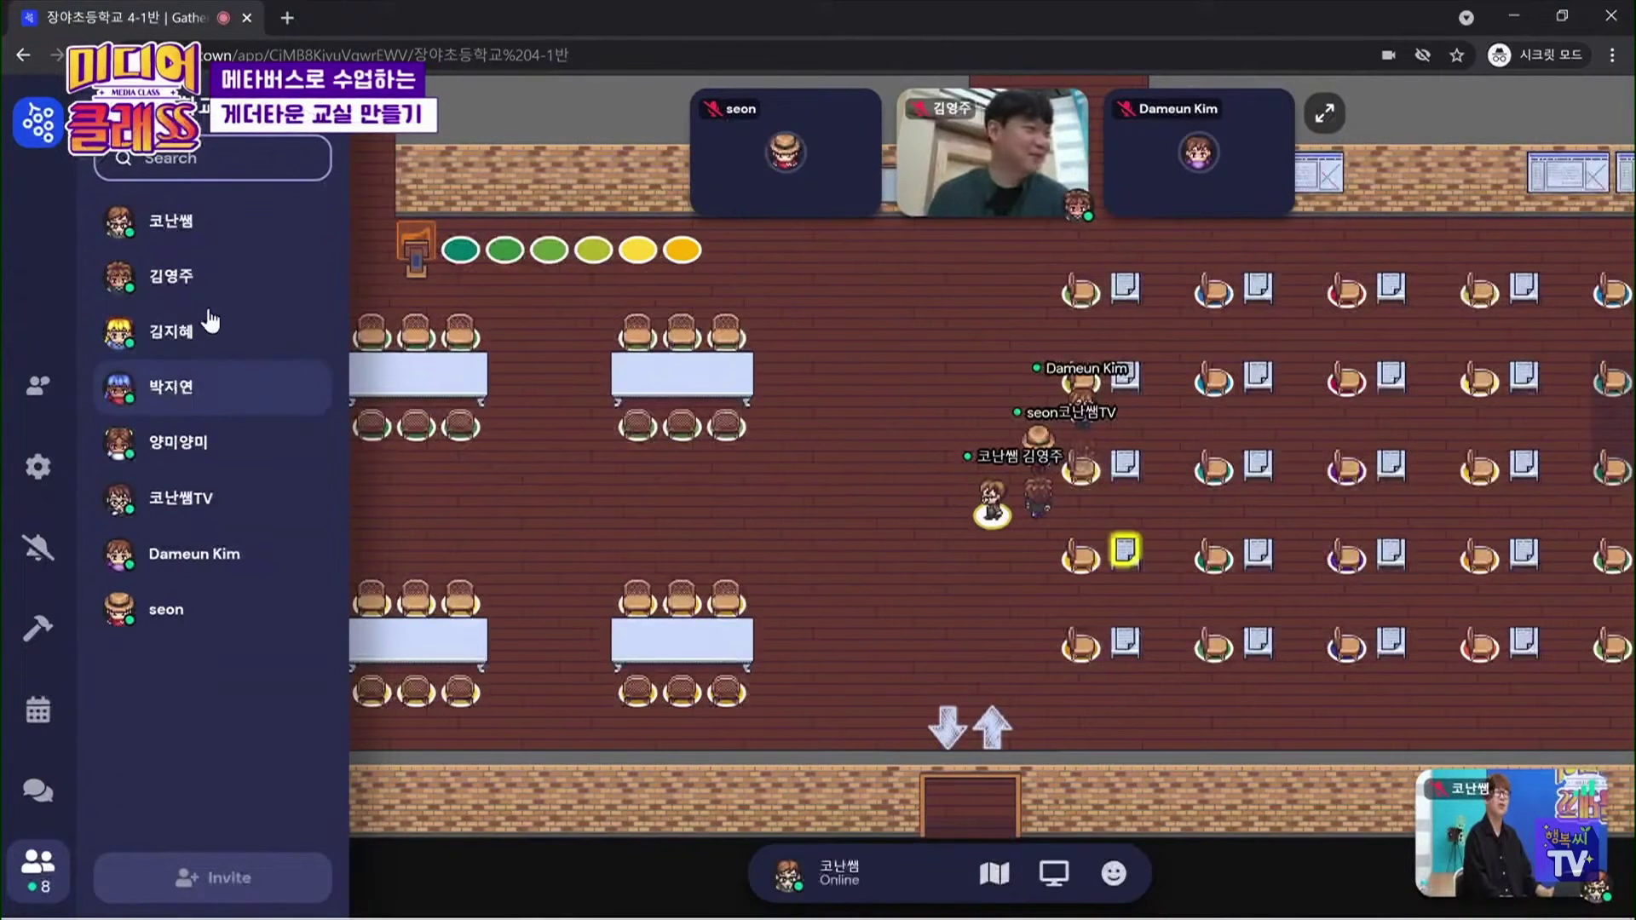
Compare the profile cards of the own avatar and the second participant, then close the card
click(238, 237)
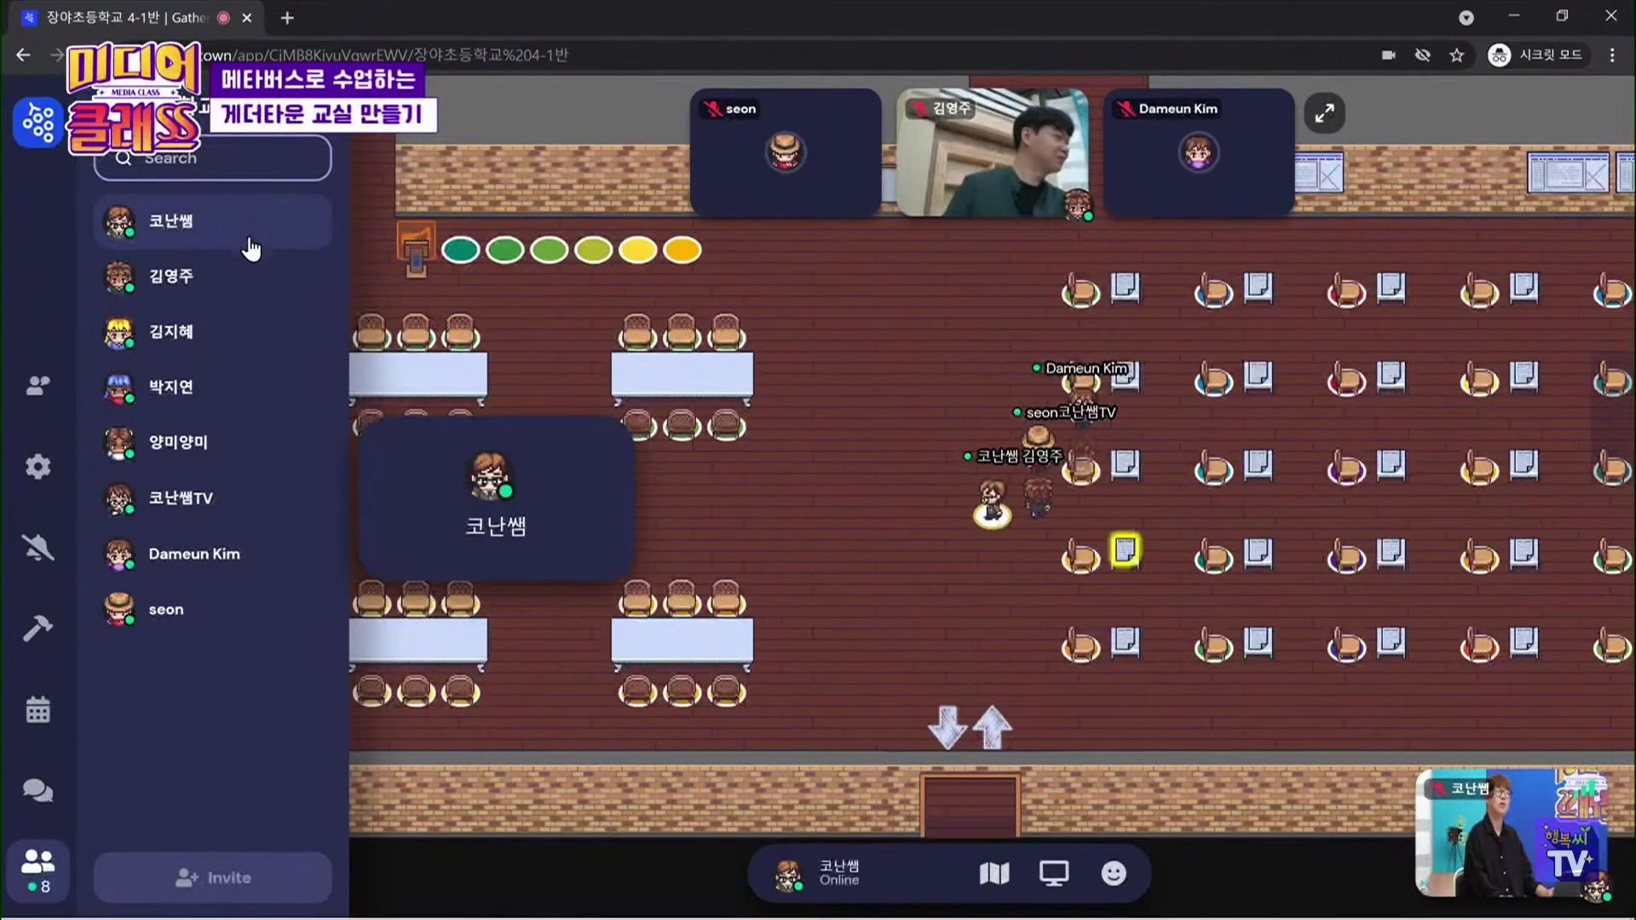
click(260, 294)
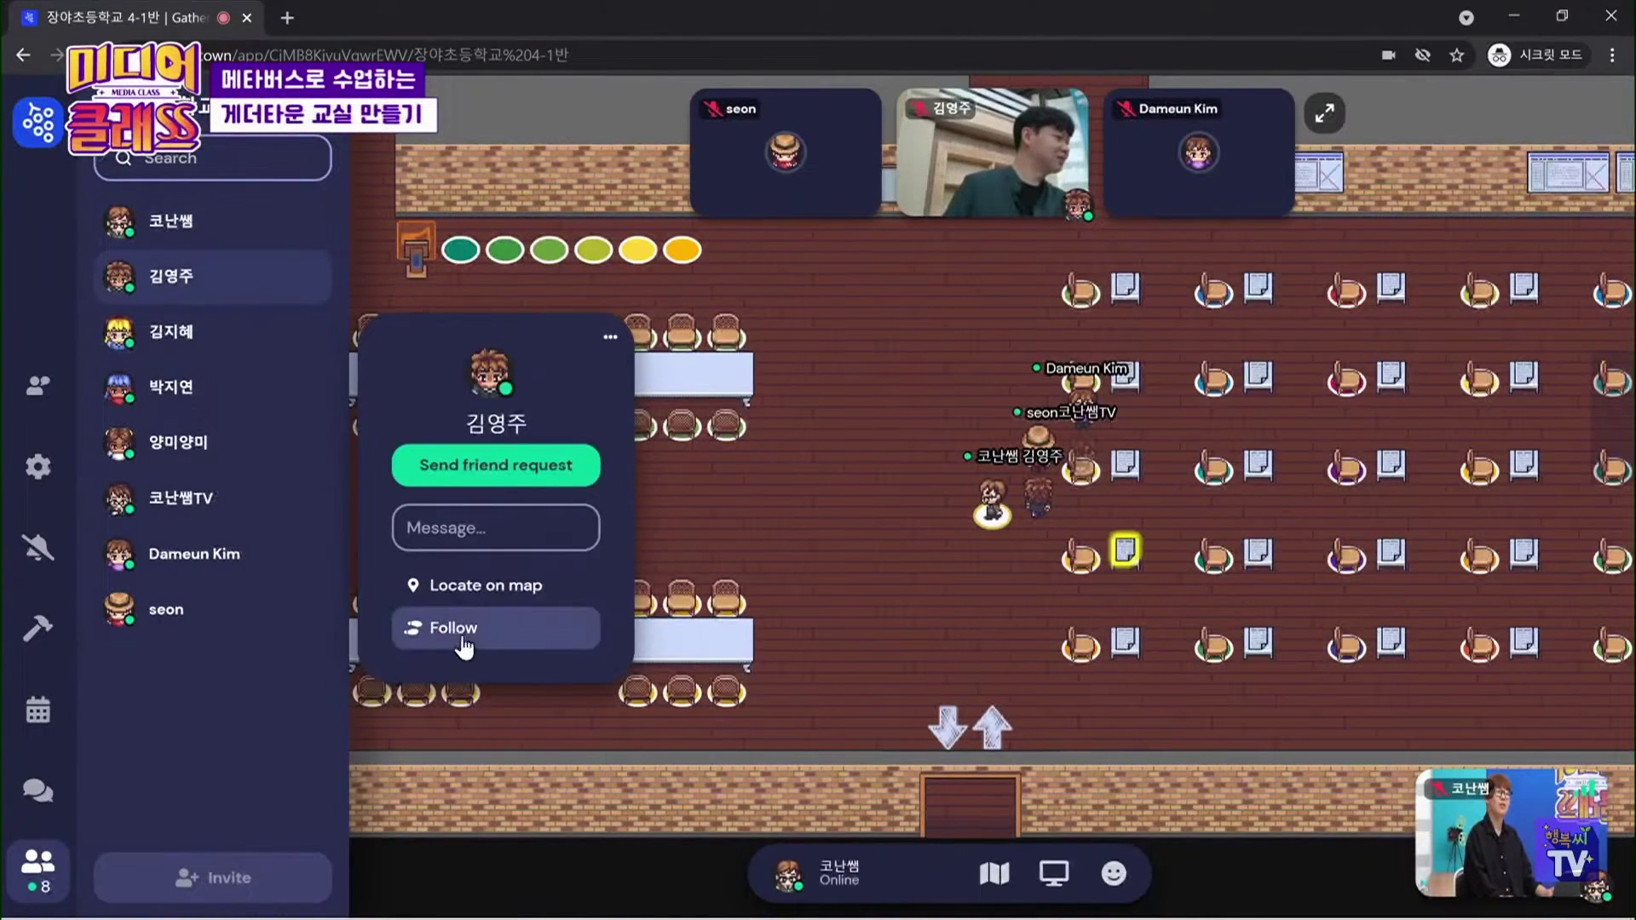
click(186, 226)
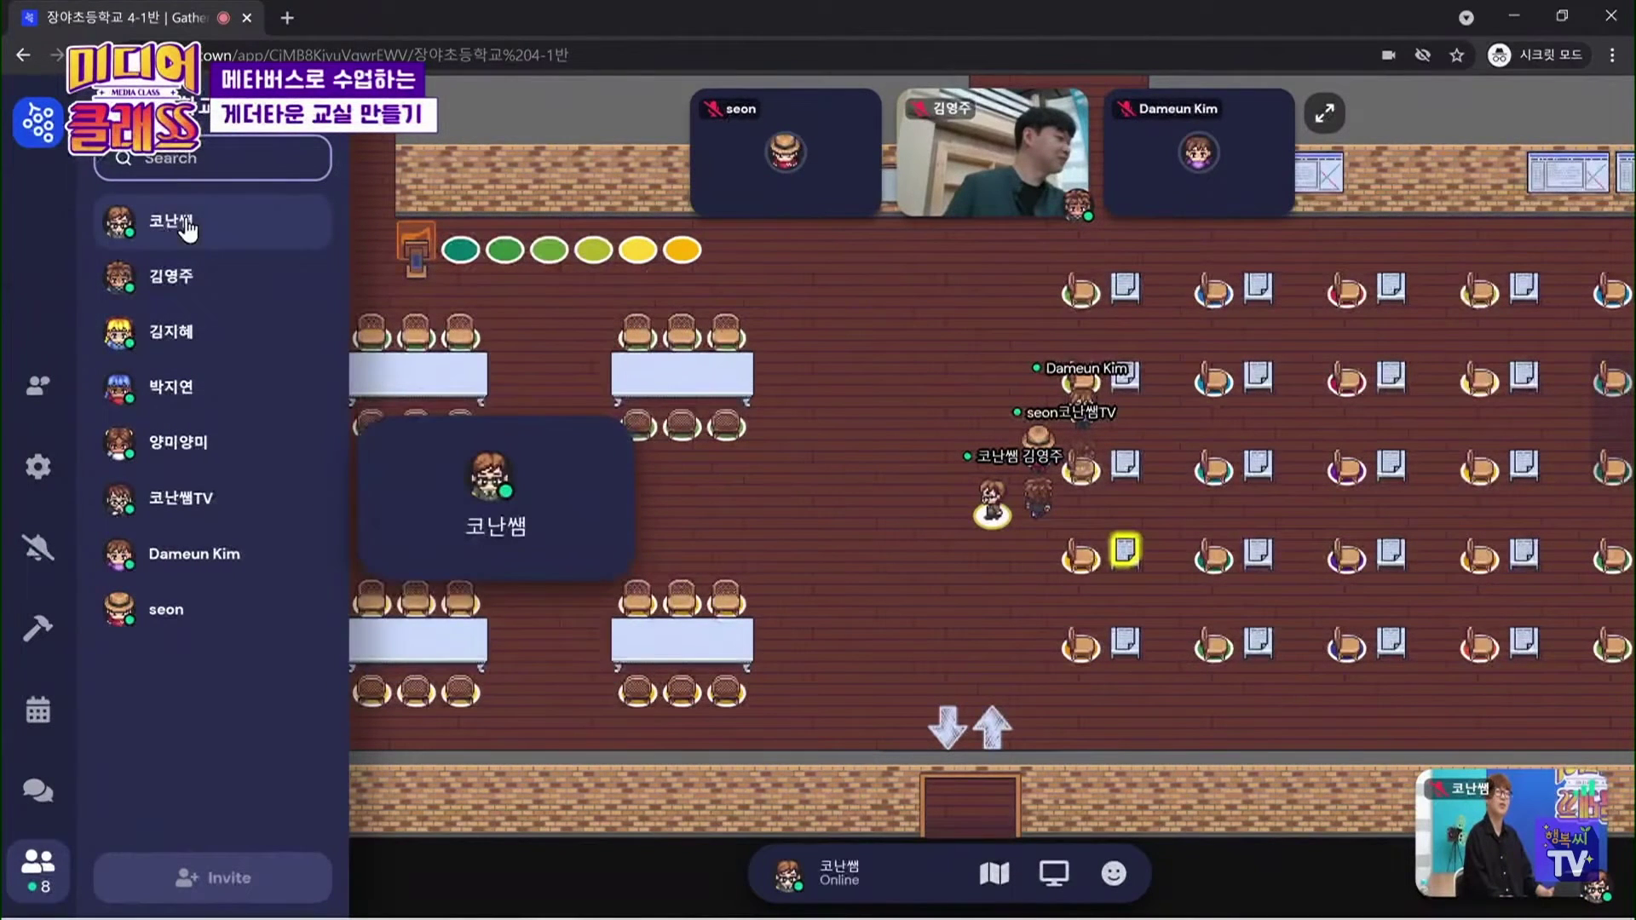
click(281, 689)
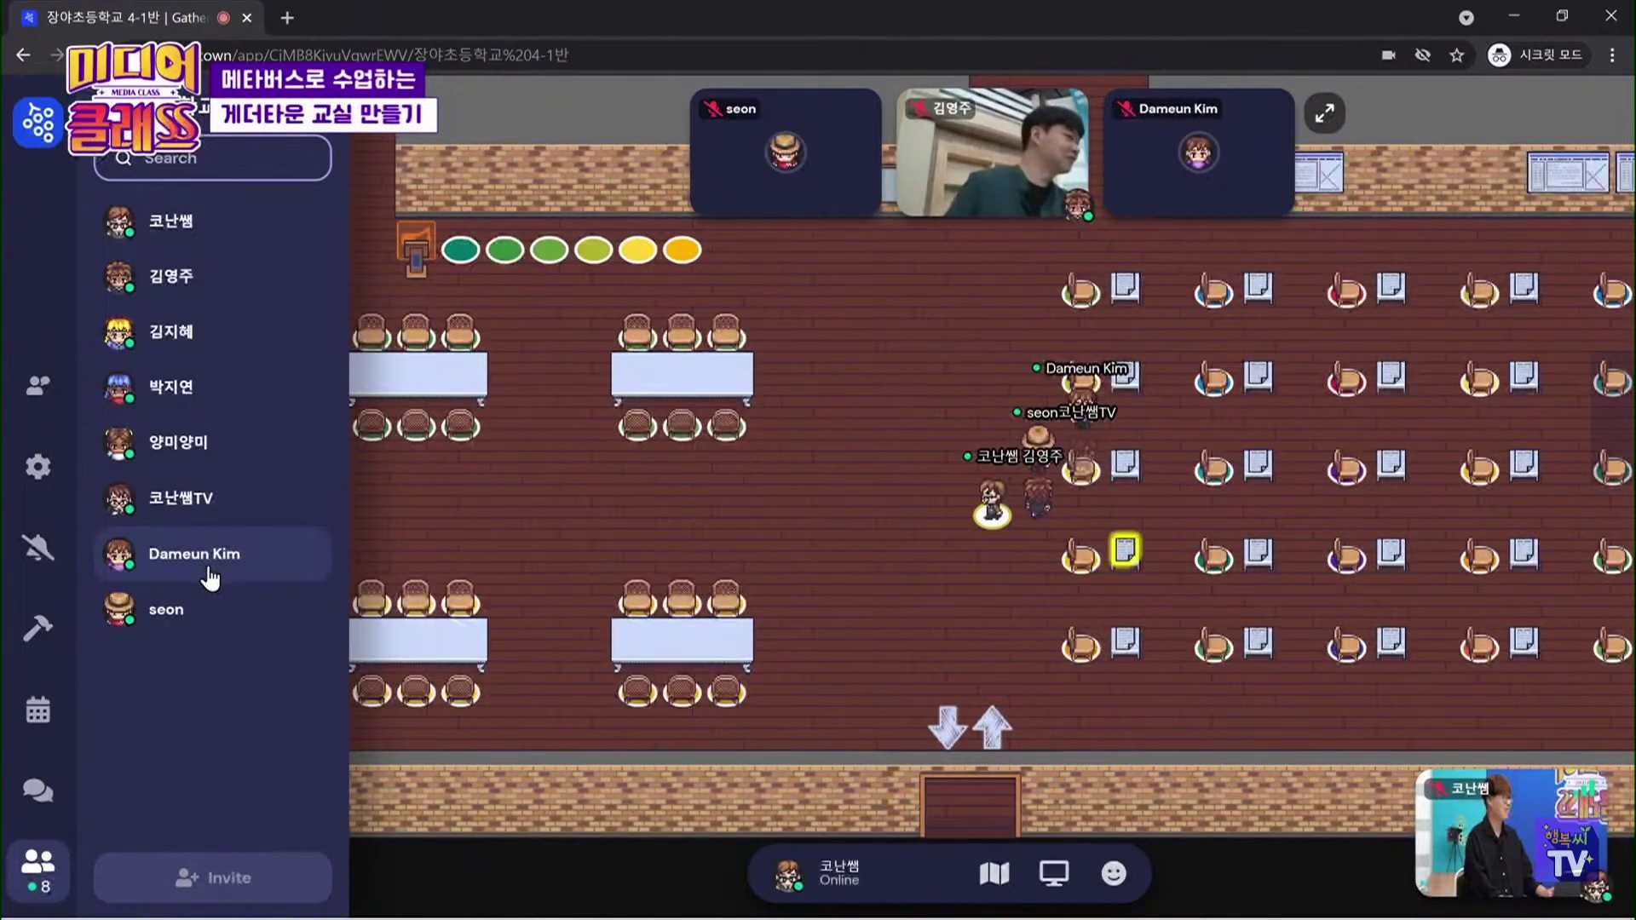
Walk the avatar onto the first column of single desks and down past its last desk
key(Down)
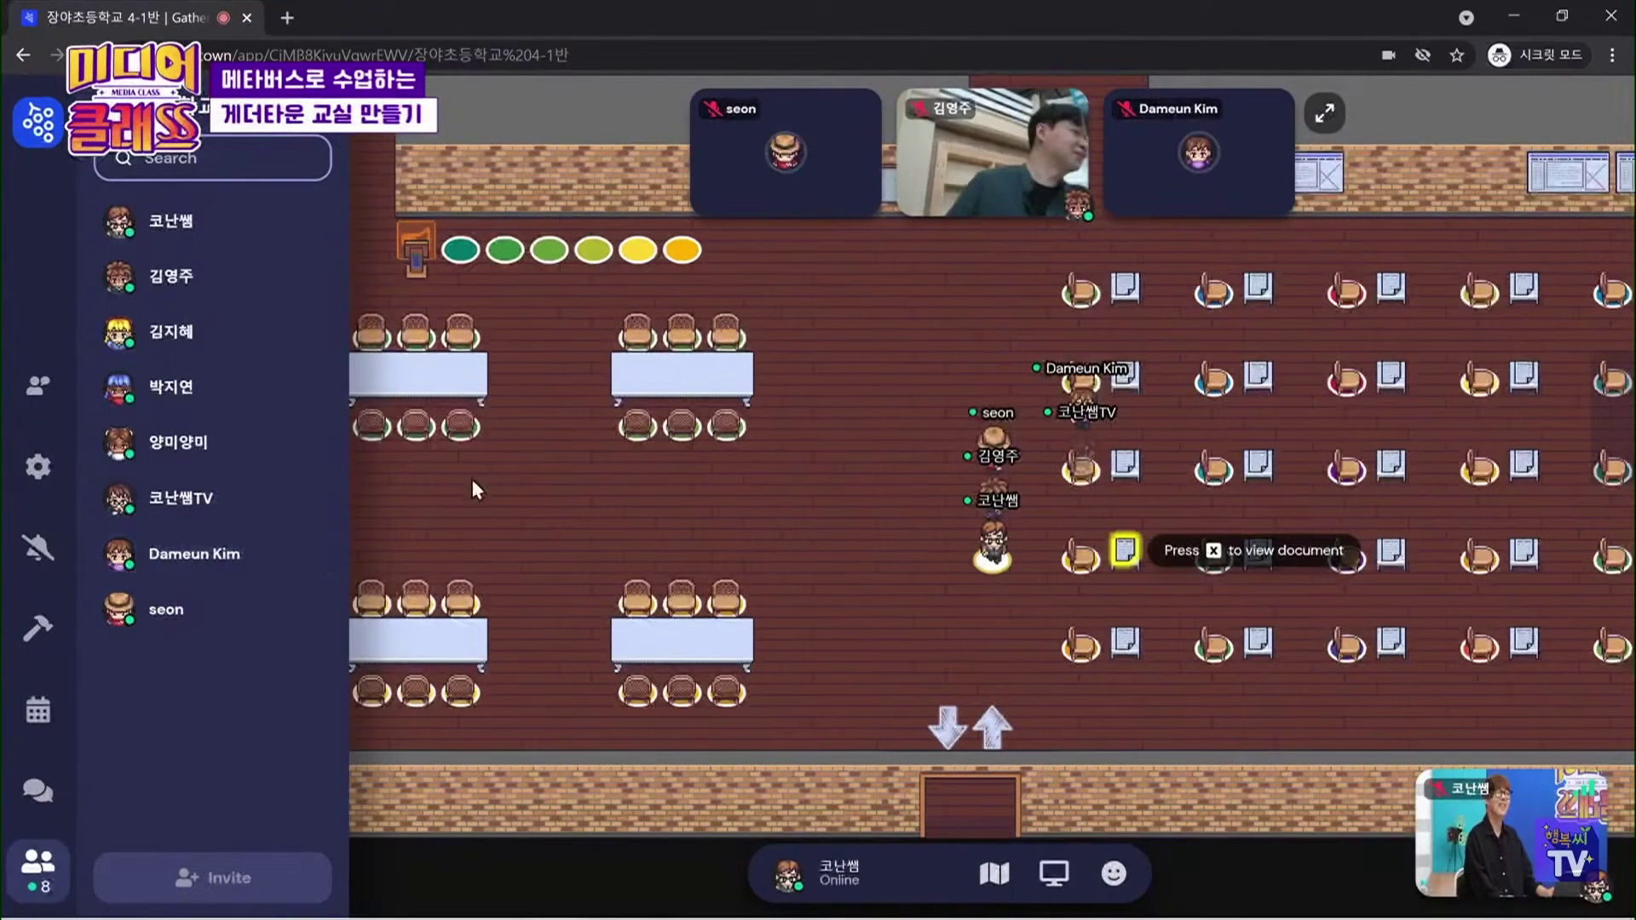
key(Right)
key(Right)
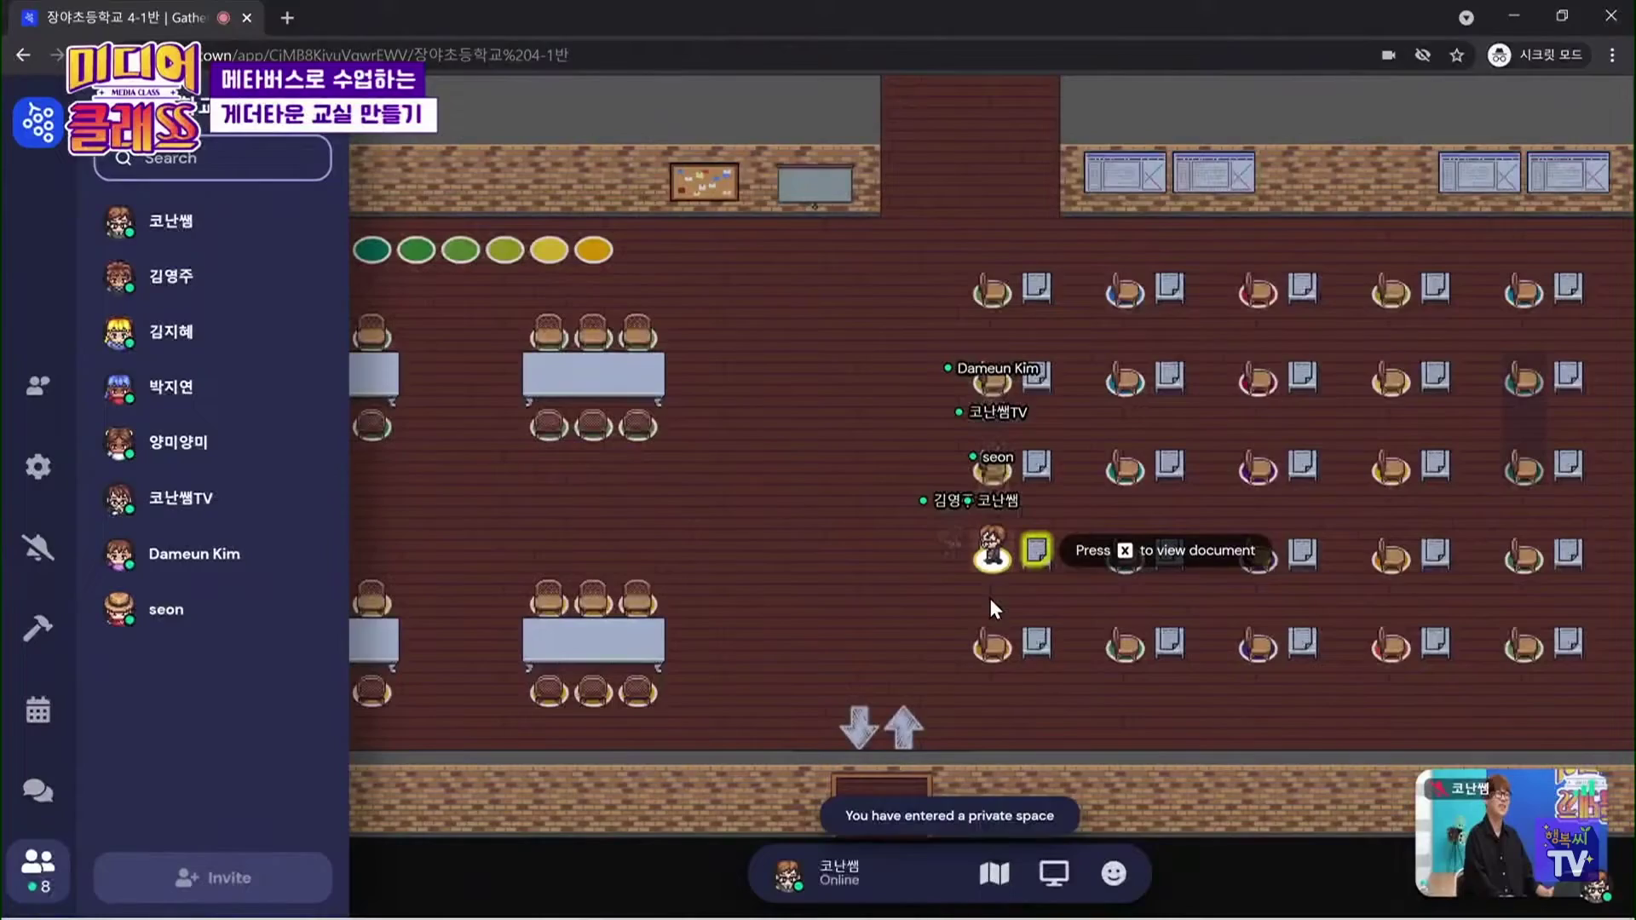
key(Down)
key(Down)
Walk the avatar left to the down arrow and leave the classroom through the door into the music room
key(Left)
key(Left)
key(Left)
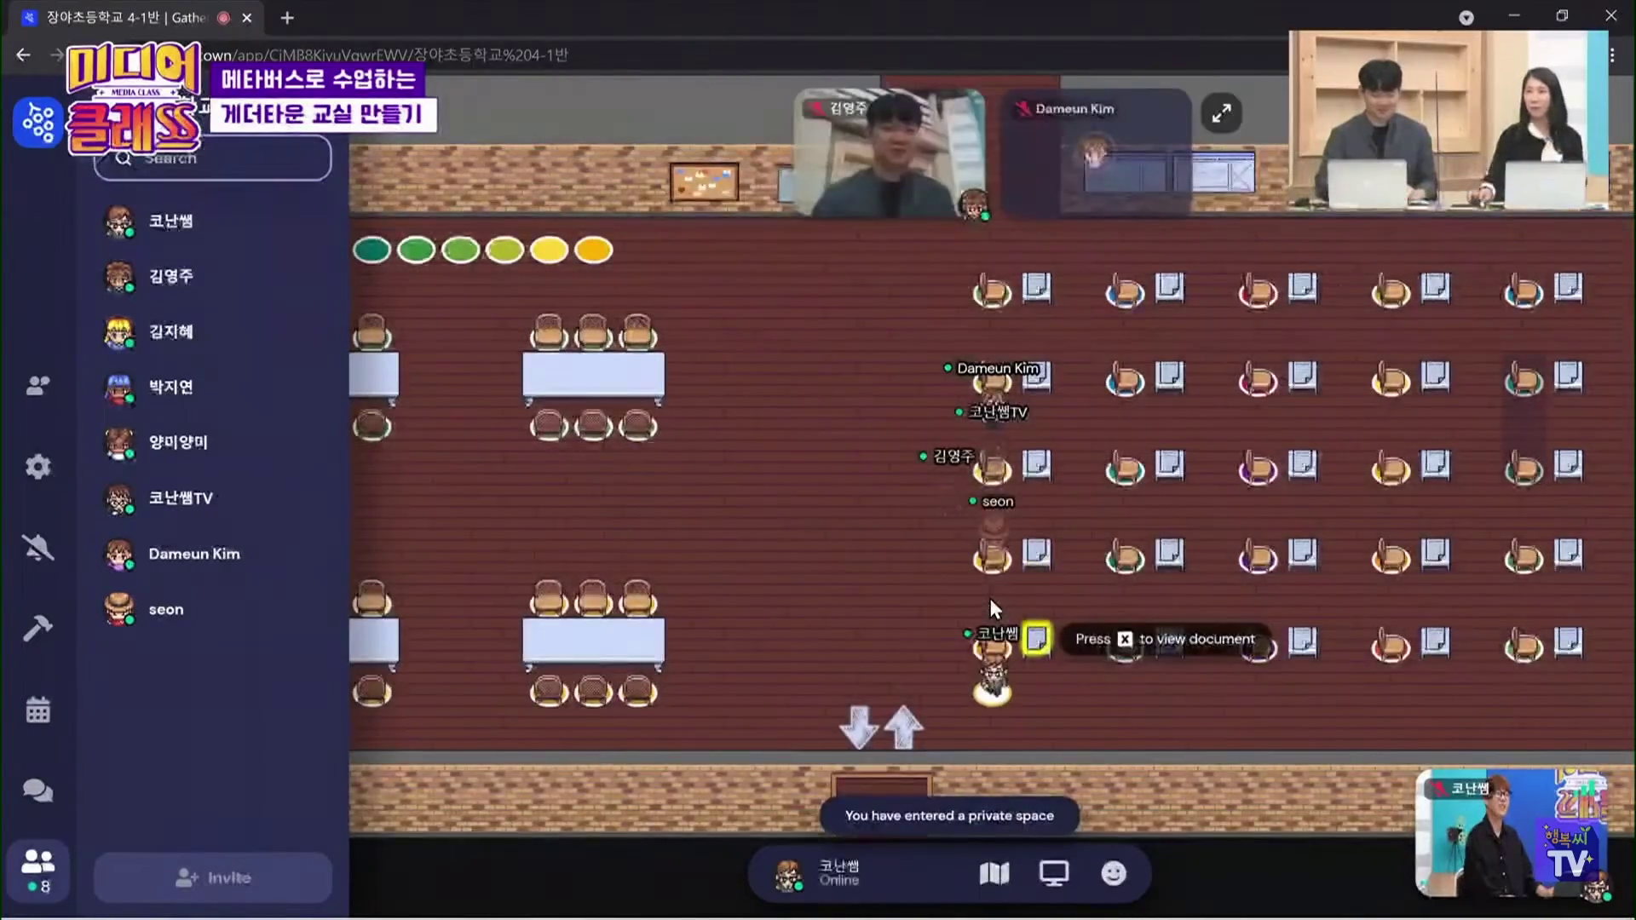
key(Down)
key(Down)
key(Down)
key(Down)
key(Down)
key(Down)
key(Down)
key(Down)
Walk the avatar right and down the central aisle of the music room, past the computer desks
key(Right)
key(Right)
key(Right)
key(Down)
key(Down)
key(Down)
key(Down)
key(Down)
key(Down)
key(Down)
key(Down)
key(Down)
key(Down)
key(Down)
key(Down)
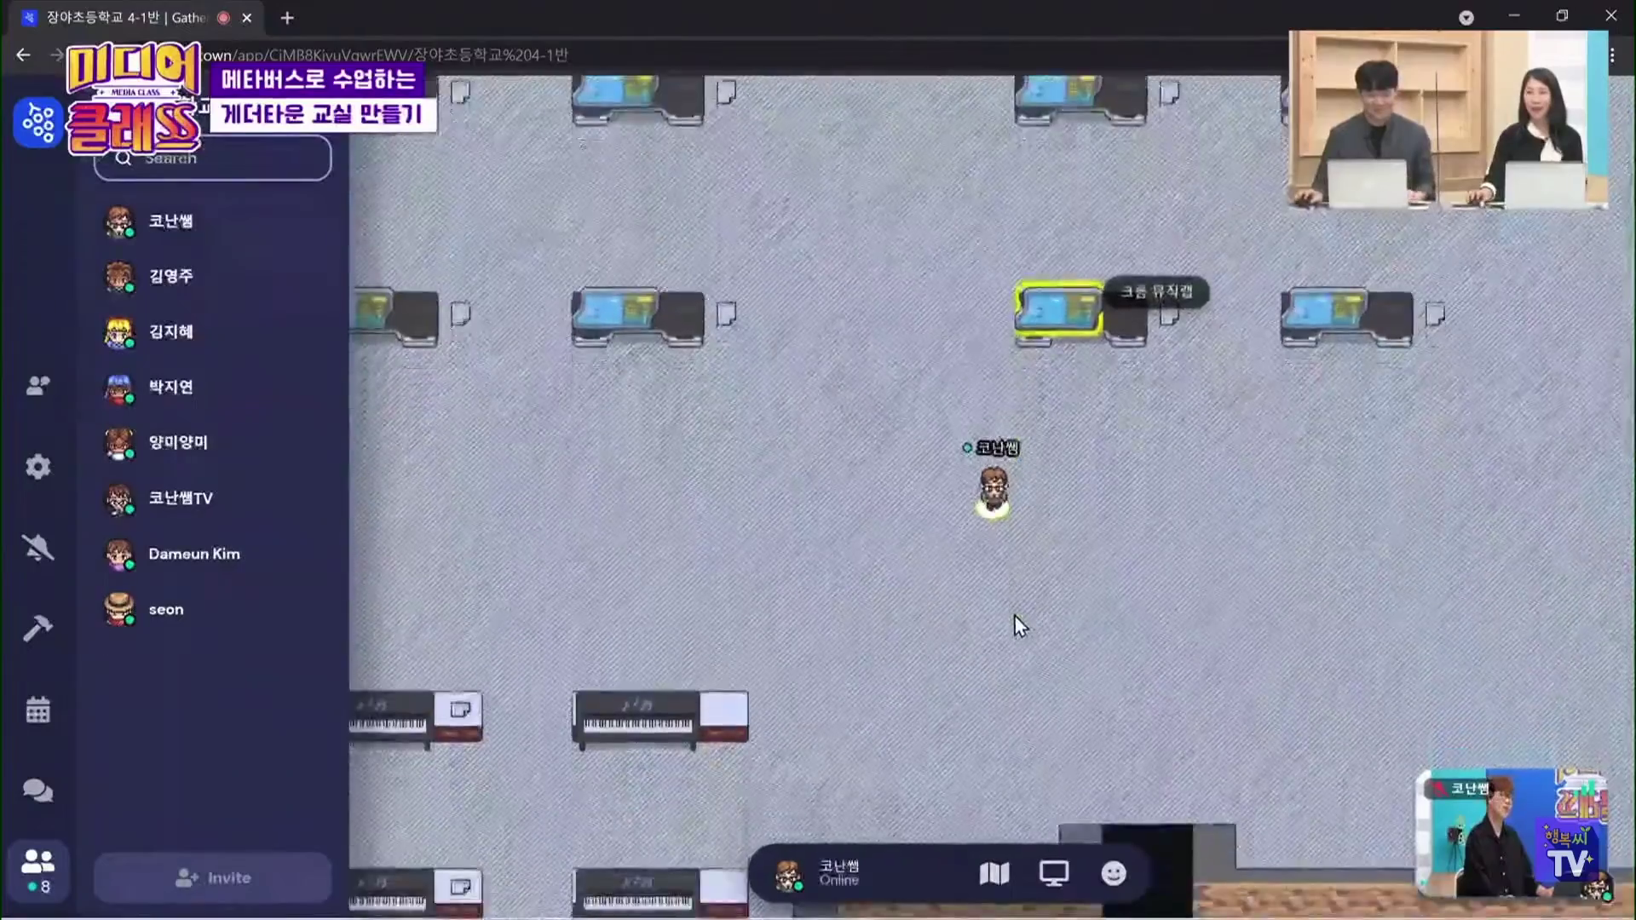
Walk the avatar down past the pianos and through the black doorway onto the grass above the large O
key(Down)
key(Down)
key(Left)
key(Left)
key(Down)
key(Down)
key(Down)
key(Down)
key(Down)
key(Down)
key(Right)
key(Right)
key(Right)
key(Right)
key(Right)
key(Right)
key(Right)
key(Down)
key(Down)
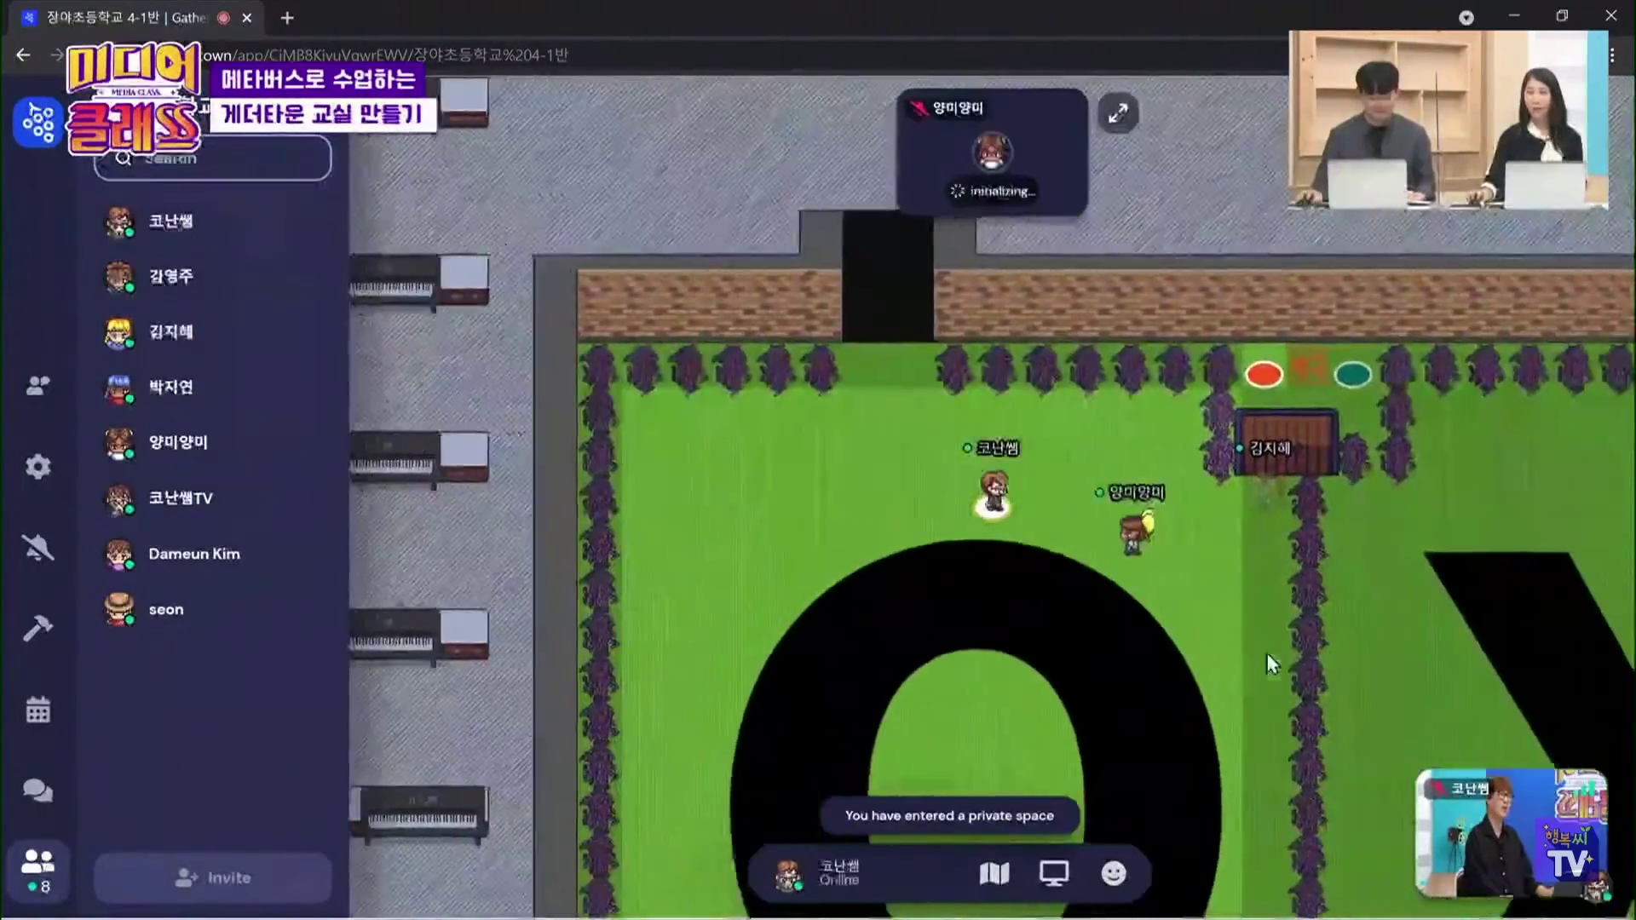
Walk the avatar from the grass above the large O across the hedge to the middle of the X zone
key(Down)
key(Down)
key(Down)
key(Down)
key(Down)
key(Right)
key(Right)
key(Right)
key(Right)
key(Right)
key(Right)
key(Down)
key(Down)
key(Down)
key(Down)
key(Down)
key(Down)
key(Down)
key(Down)
key(Down)
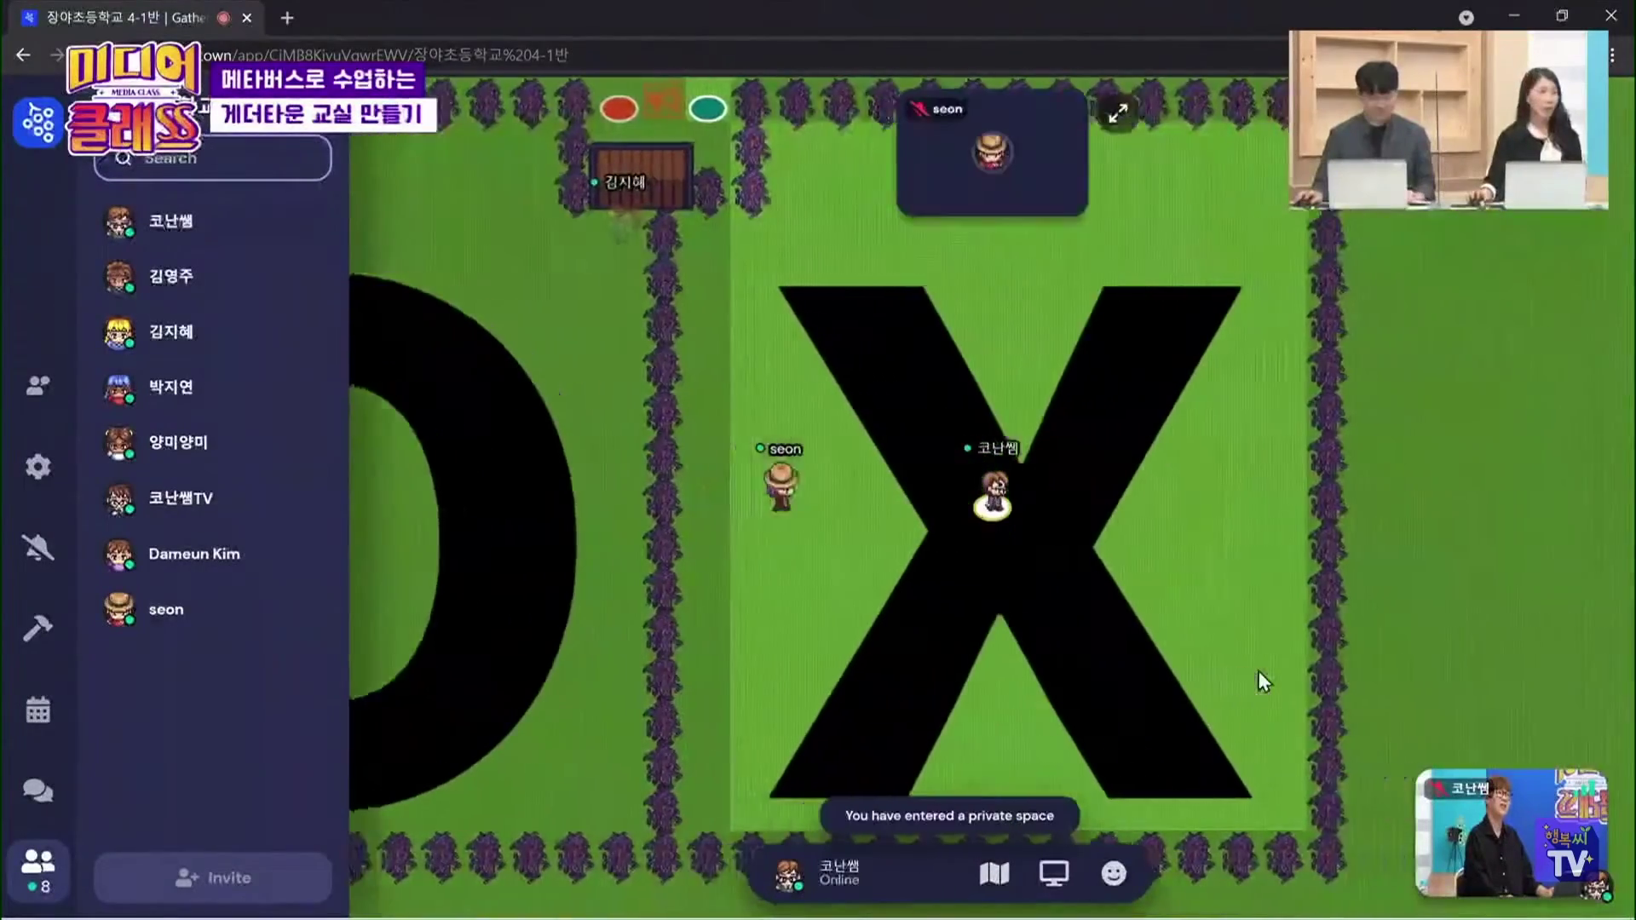
Walk the avatar down out of the X zone onto the open field beside the red-bordered court
key(Down)
key(Down)
key(Down)
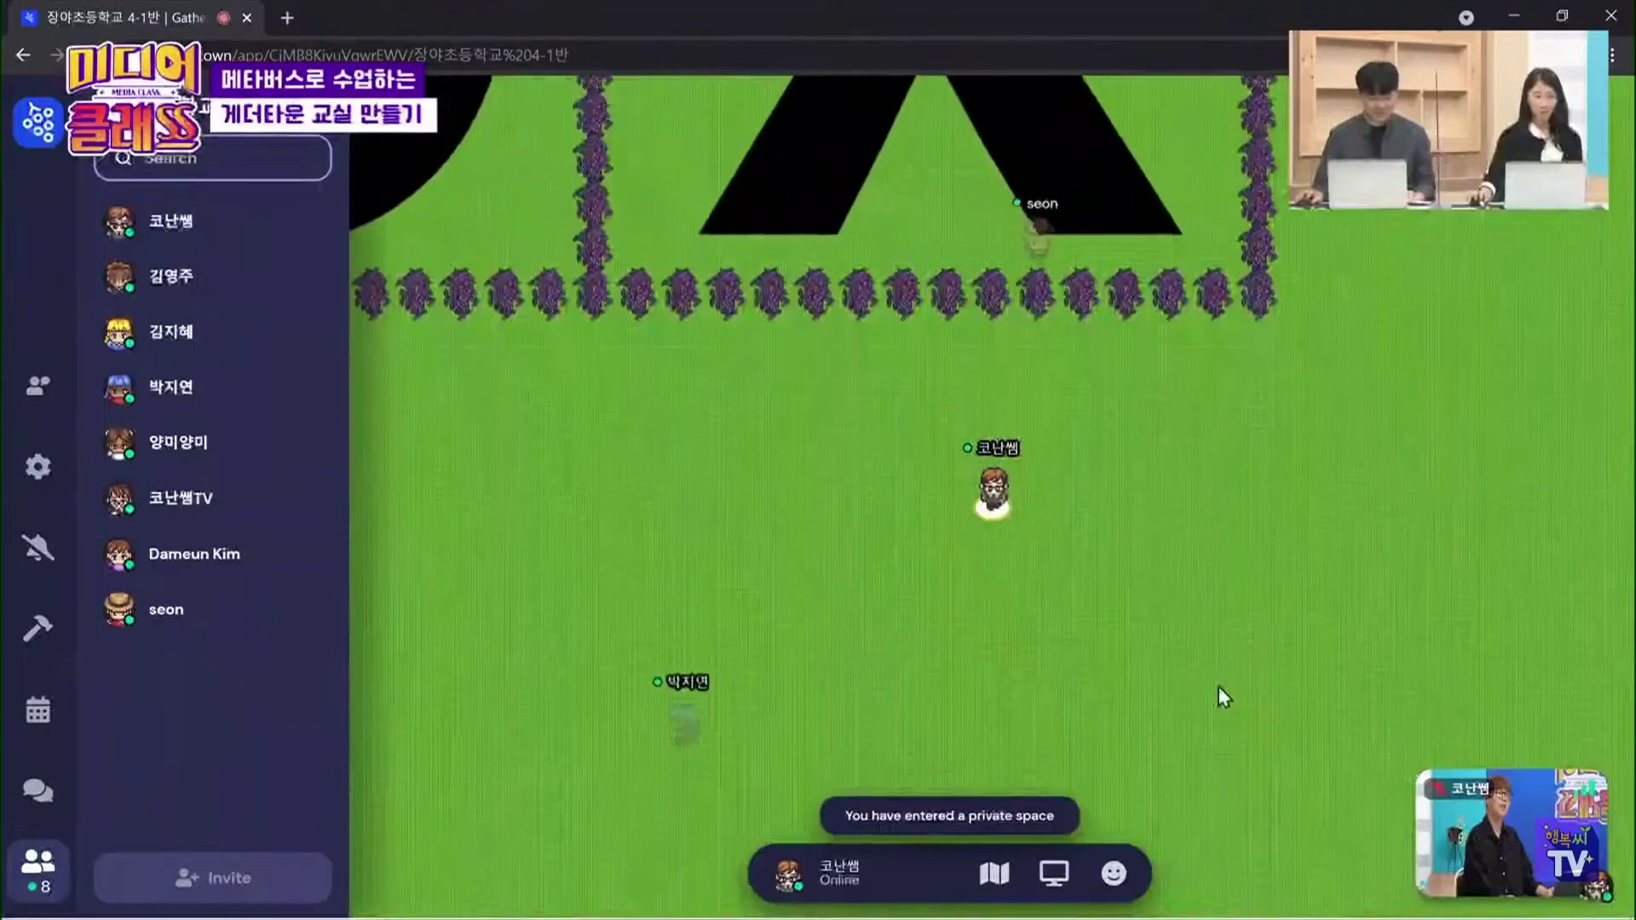
key(Right)
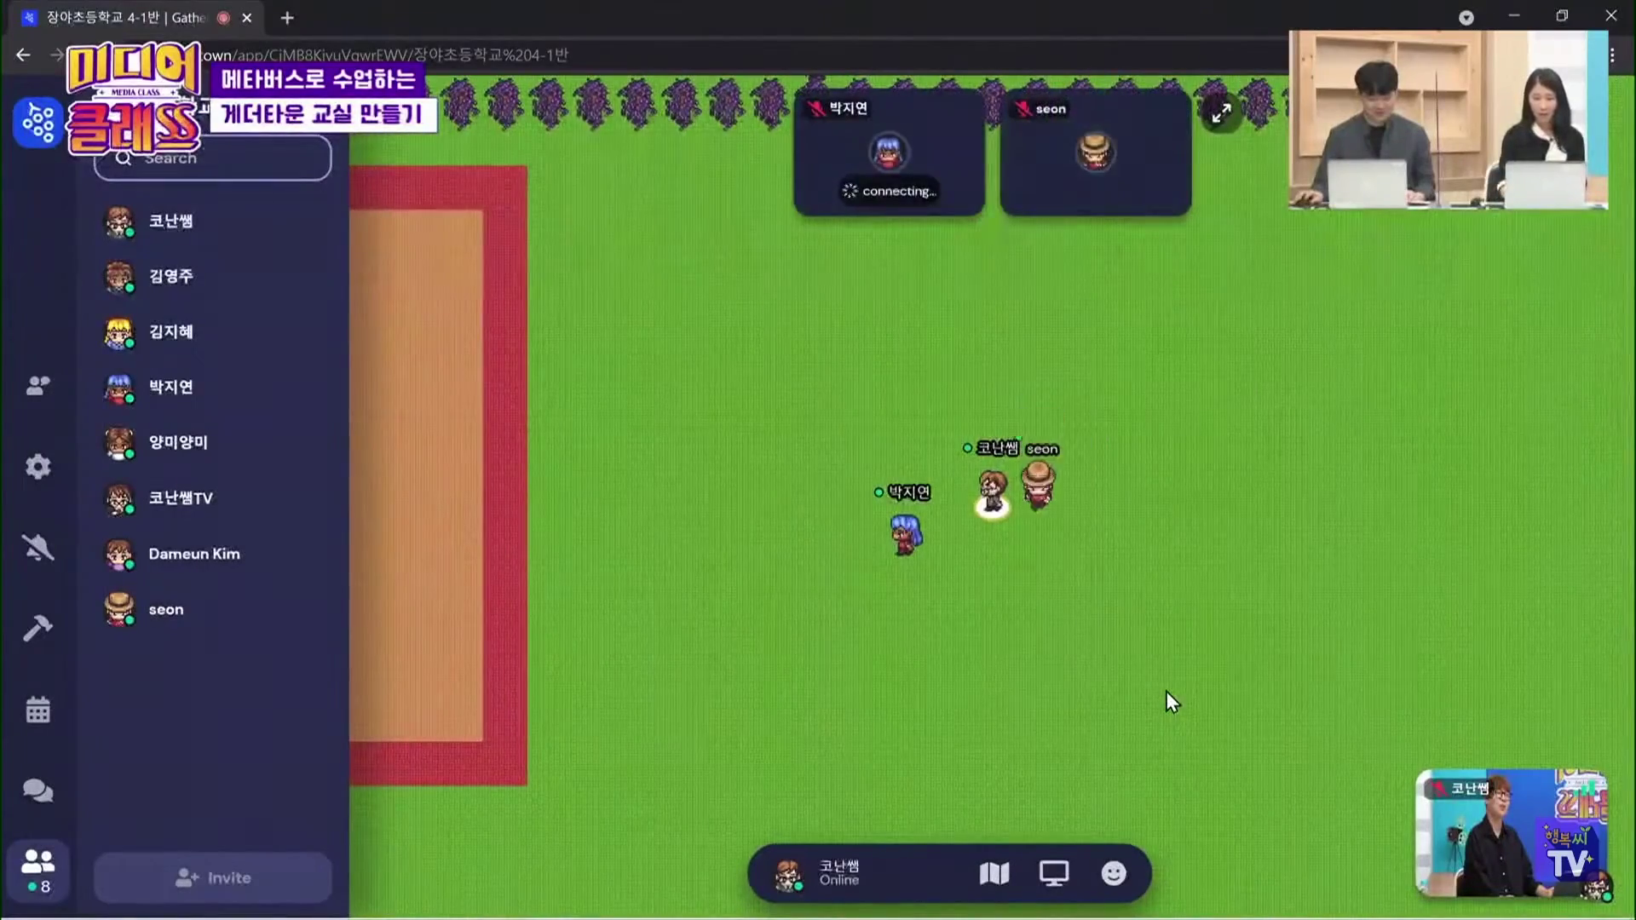
Walk the avatar back up across the field and through the hedge into the lower part of the X zone
key(Up)
key(Up)
key(Up)
key(Up)
key(Up)
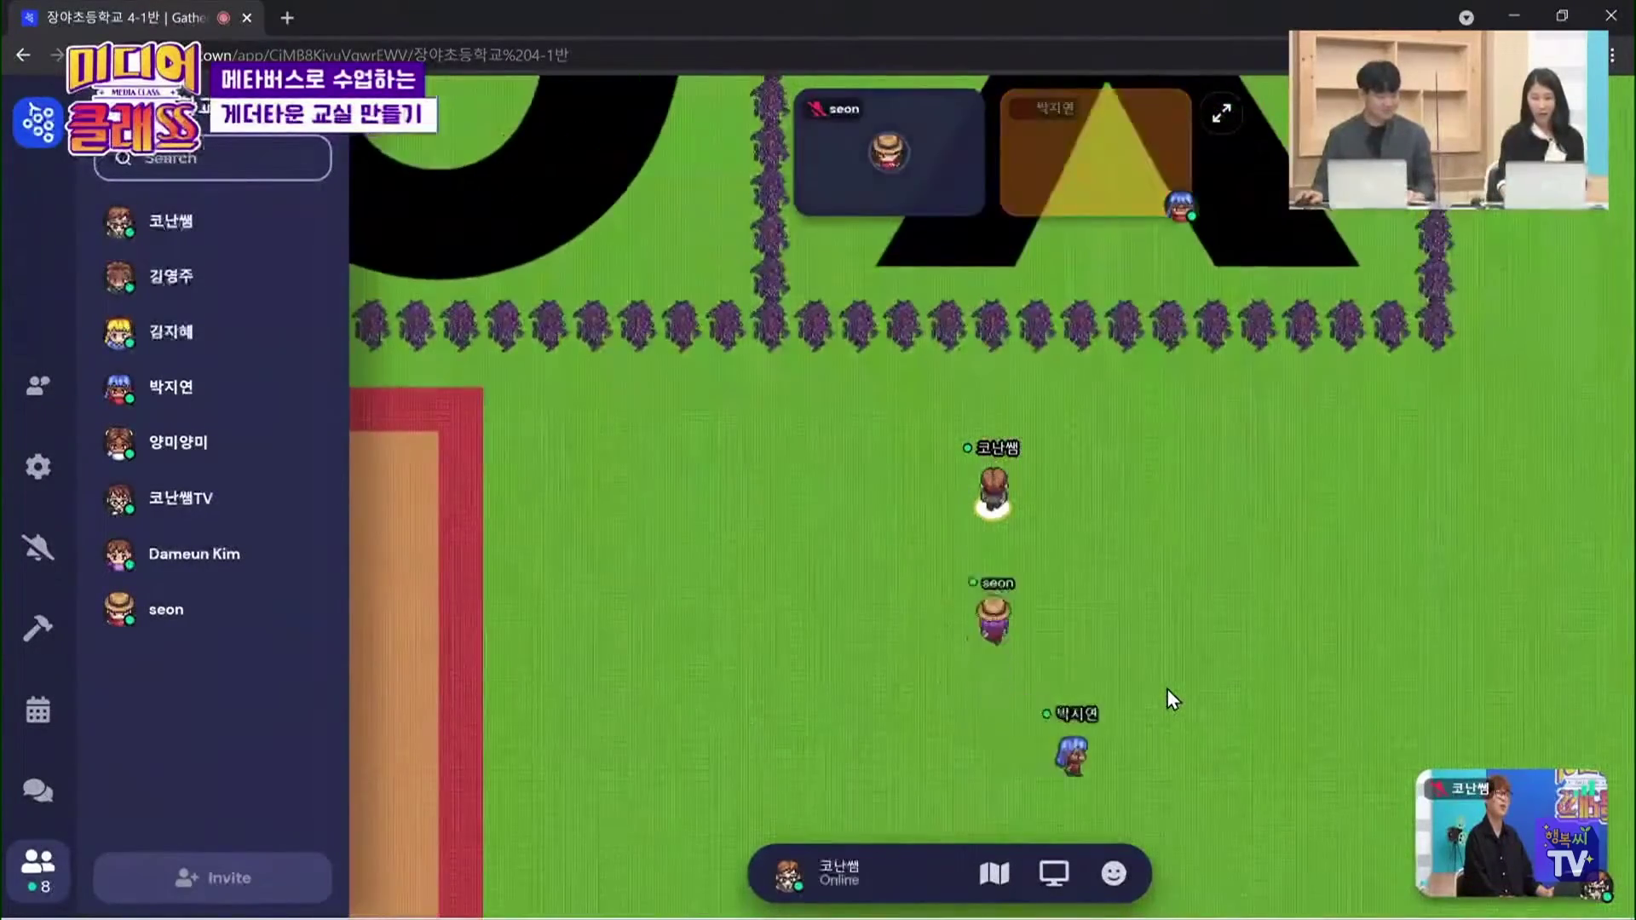
key(Left)
key(Left)
key(Left)
key(Up)
key(Up)
key(Up)
key(Up)
key(Up)
key(Up)
key(Up)
key(Up)
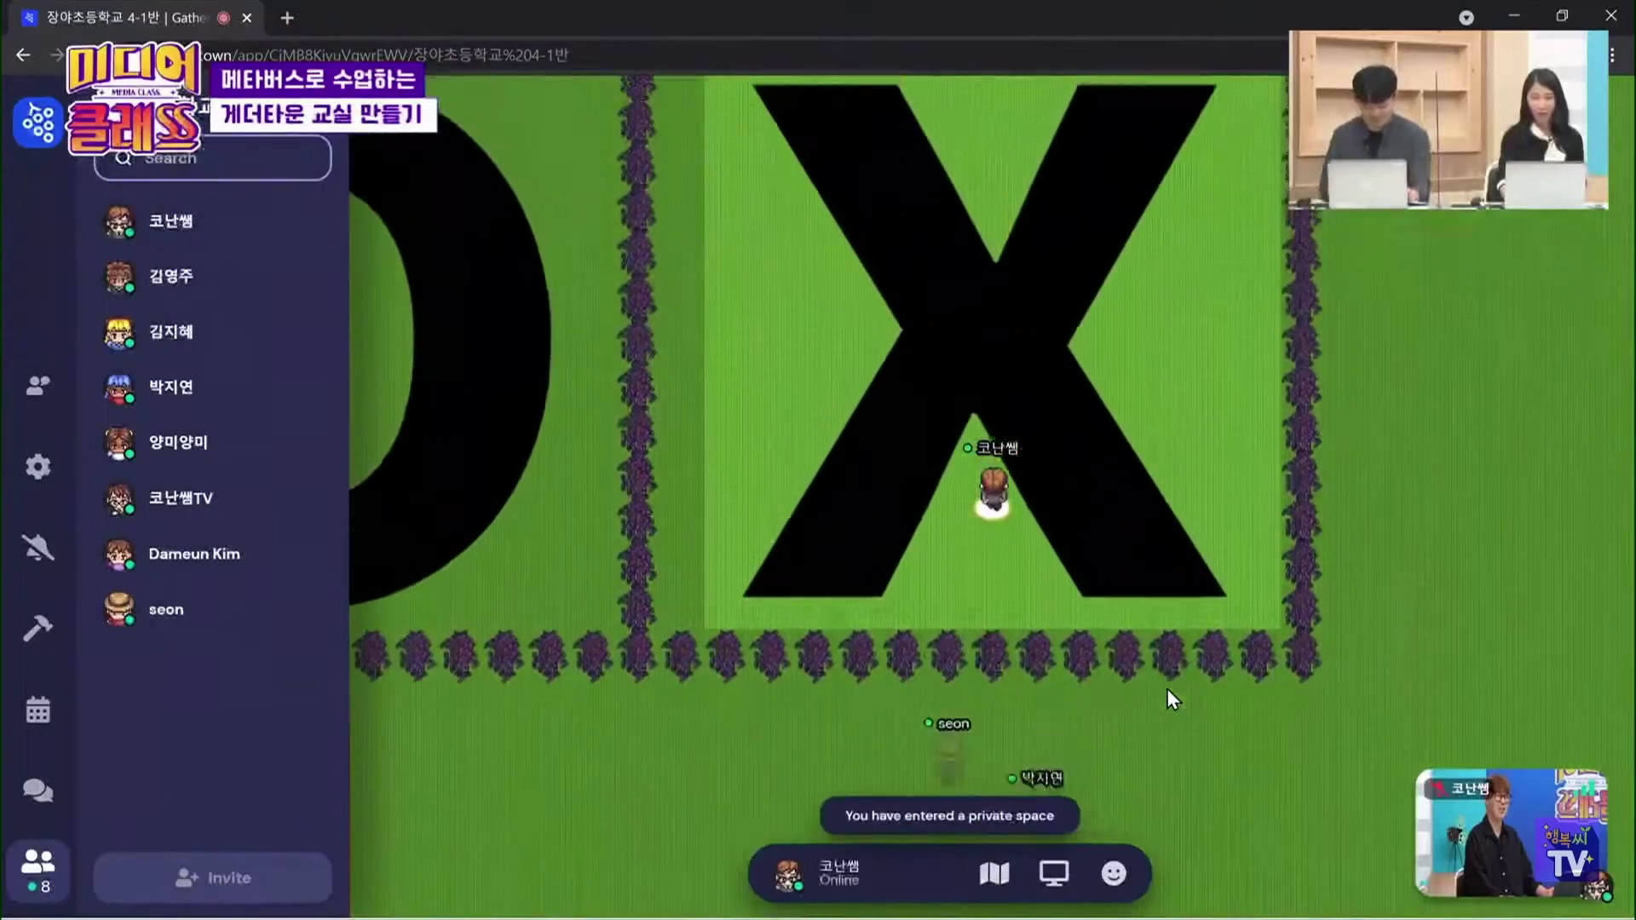
Walk the avatar up through the middle of the large X to the gap between its upper arms
key(Up)
key(Up)
key(Up)
key(Up)
key(Up)
key(Up)
key(Up)
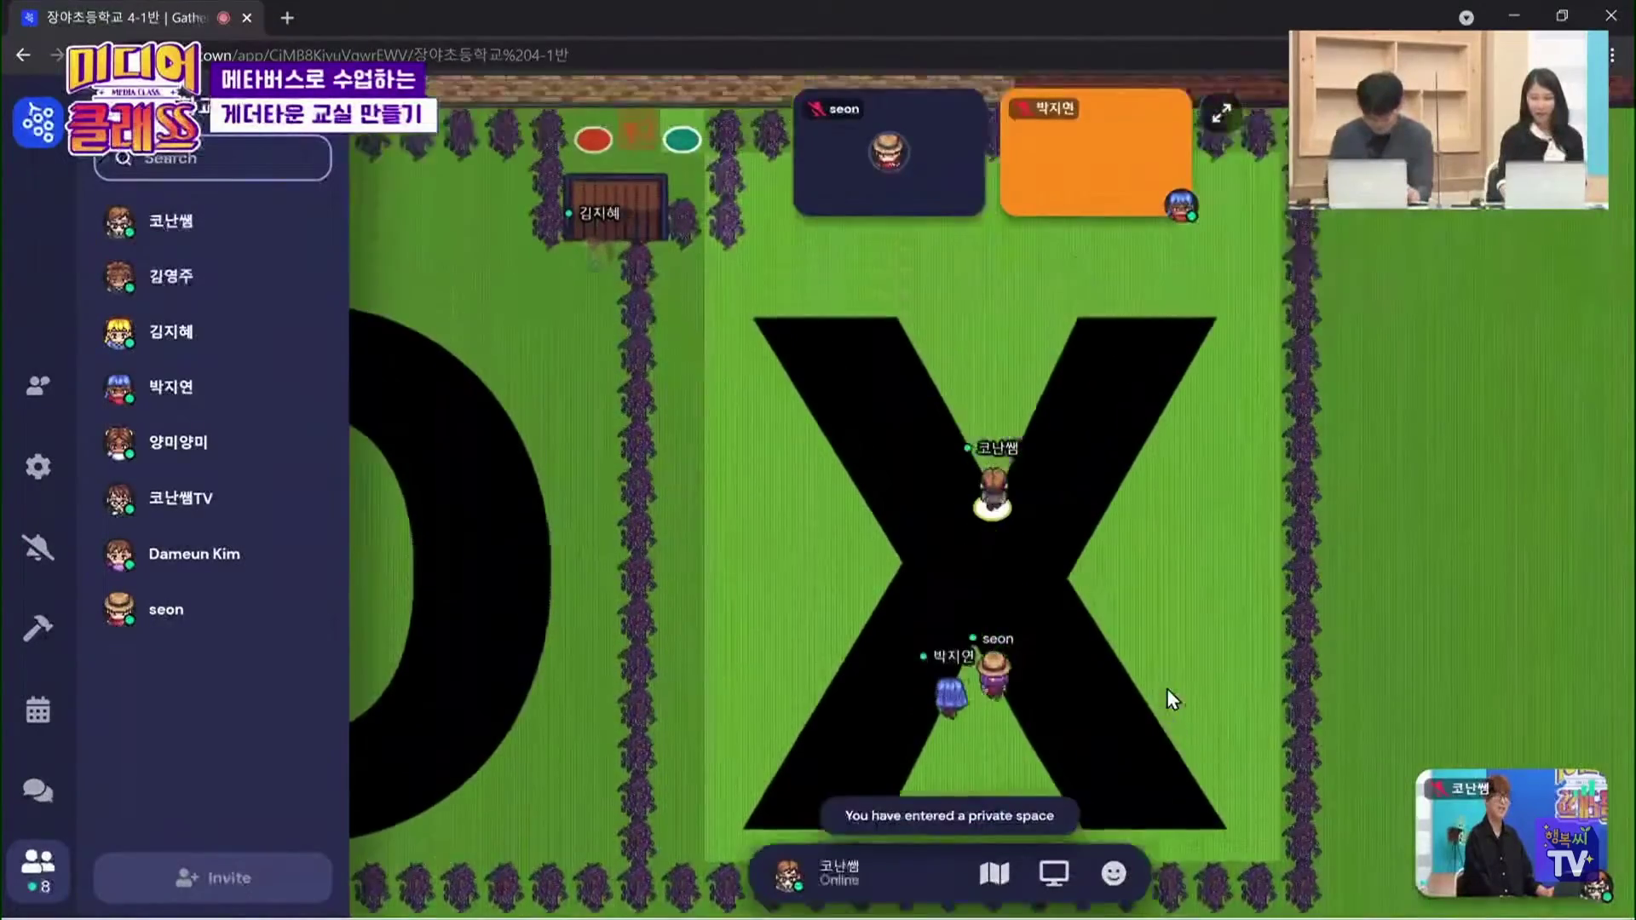
Walk the avatar left across the dividing hedge onto the upper edge of the large O
key(Left)
key(Left)
key(Left)
key(Left)
key(Left)
key(Left)
key(Left)
key(Left)
key(Left)
key(Left)
key(Left)
key(Left)
key(Left)
key(Left)
key(Left)
key(Left)
key(Left)
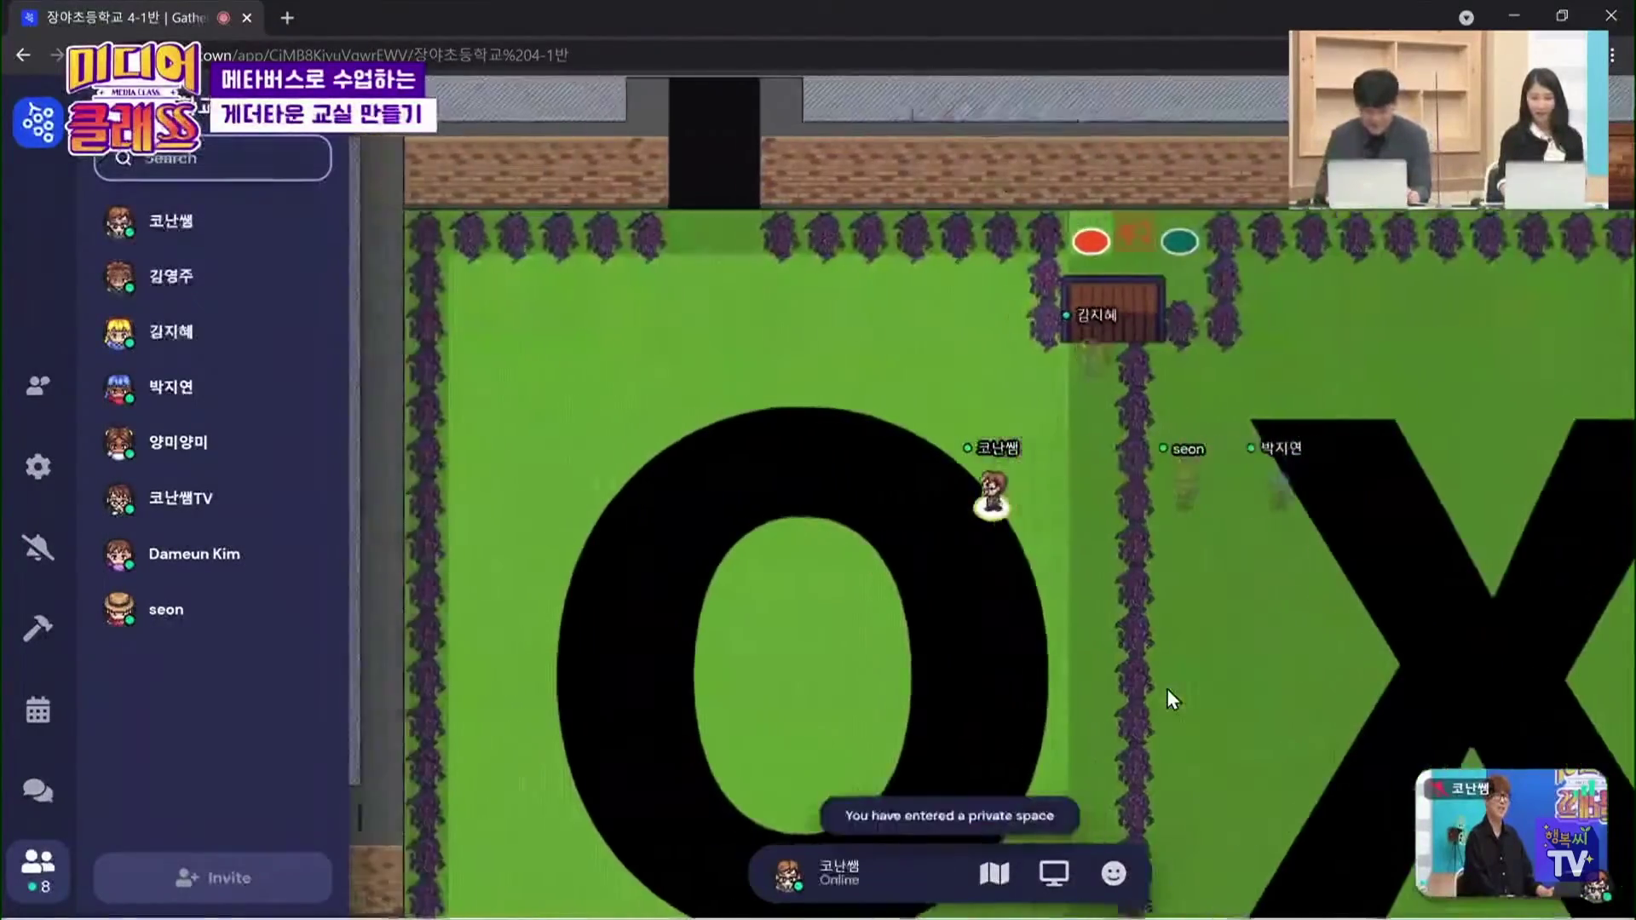
Walk the avatar up from the O zone through the black doorway to the edge of the music room
key(Up)
key(Up)
key(Up)
key(Up)
key(Up)
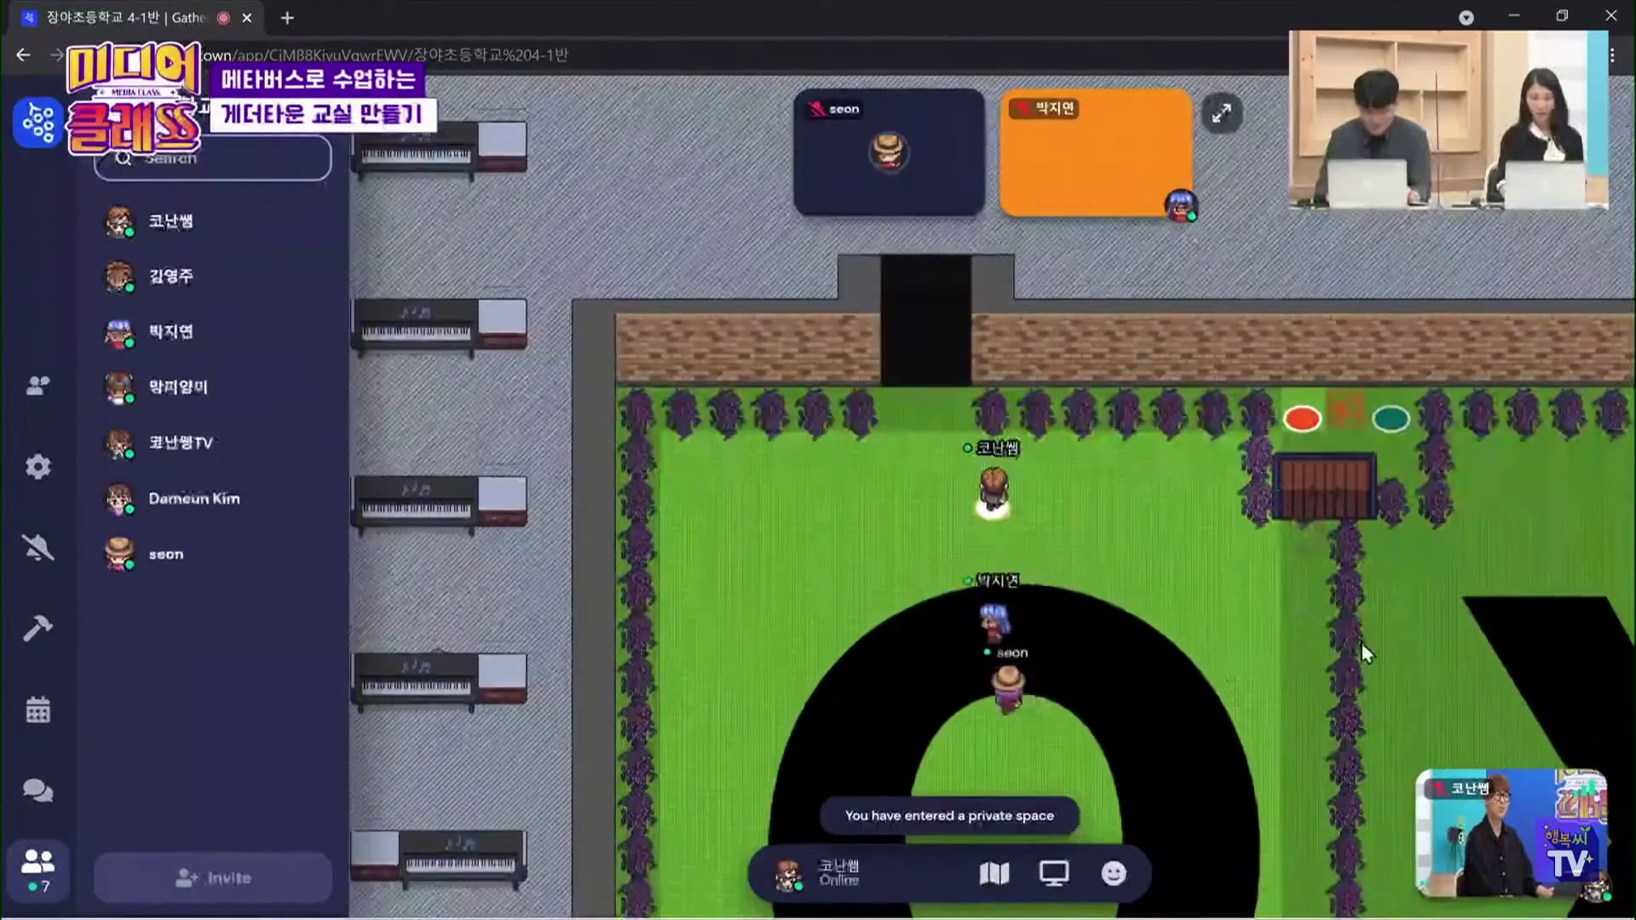
key(Left)
key(Up)
key(Up)
key(Up)
key(Up)
key(Up)
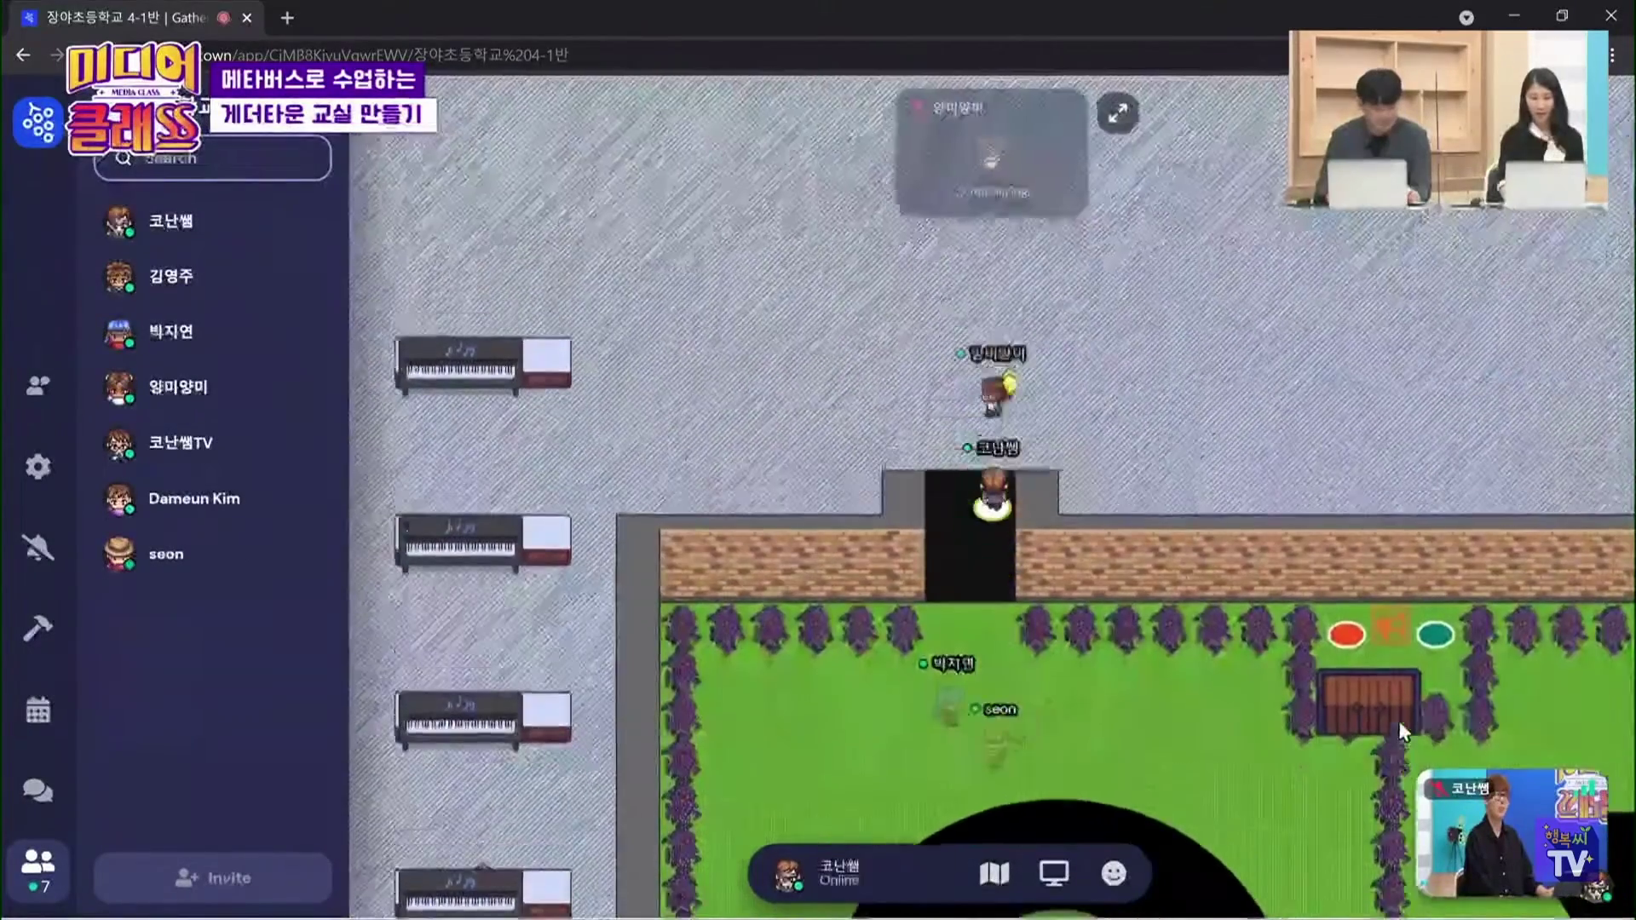
Walk the avatar left and up into the music room, past the lower rows of pianos
key(Left)
key(Left)
key(Up)
key(Up)
key(Up)
key(Up)
key(Up)
key(Up)
key(Up)
key(Up)
key(Up)
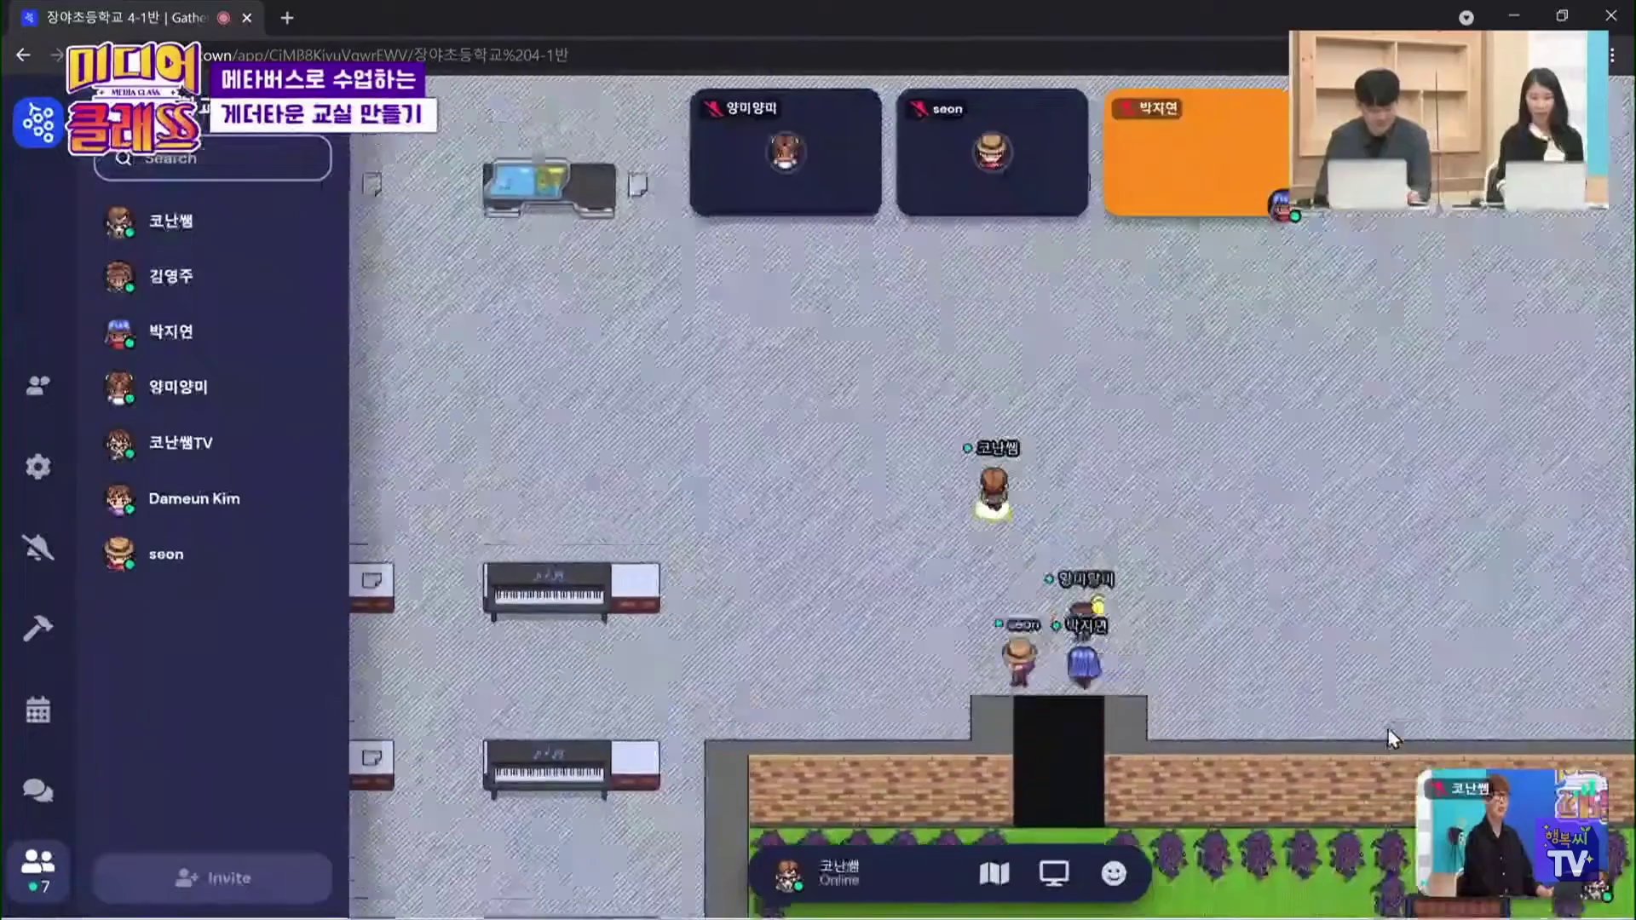
Walk the avatar left to the music room's central aisle and up past the computer desks to the door
key(Left)
key(Left)
key(Left)
key(Left)
key(Left)
key(Up)
key(Up)
key(Up)
key(Up)
key(Up)
key(Up)
key(Up)
key(Up)
key(Up)
key(Up)
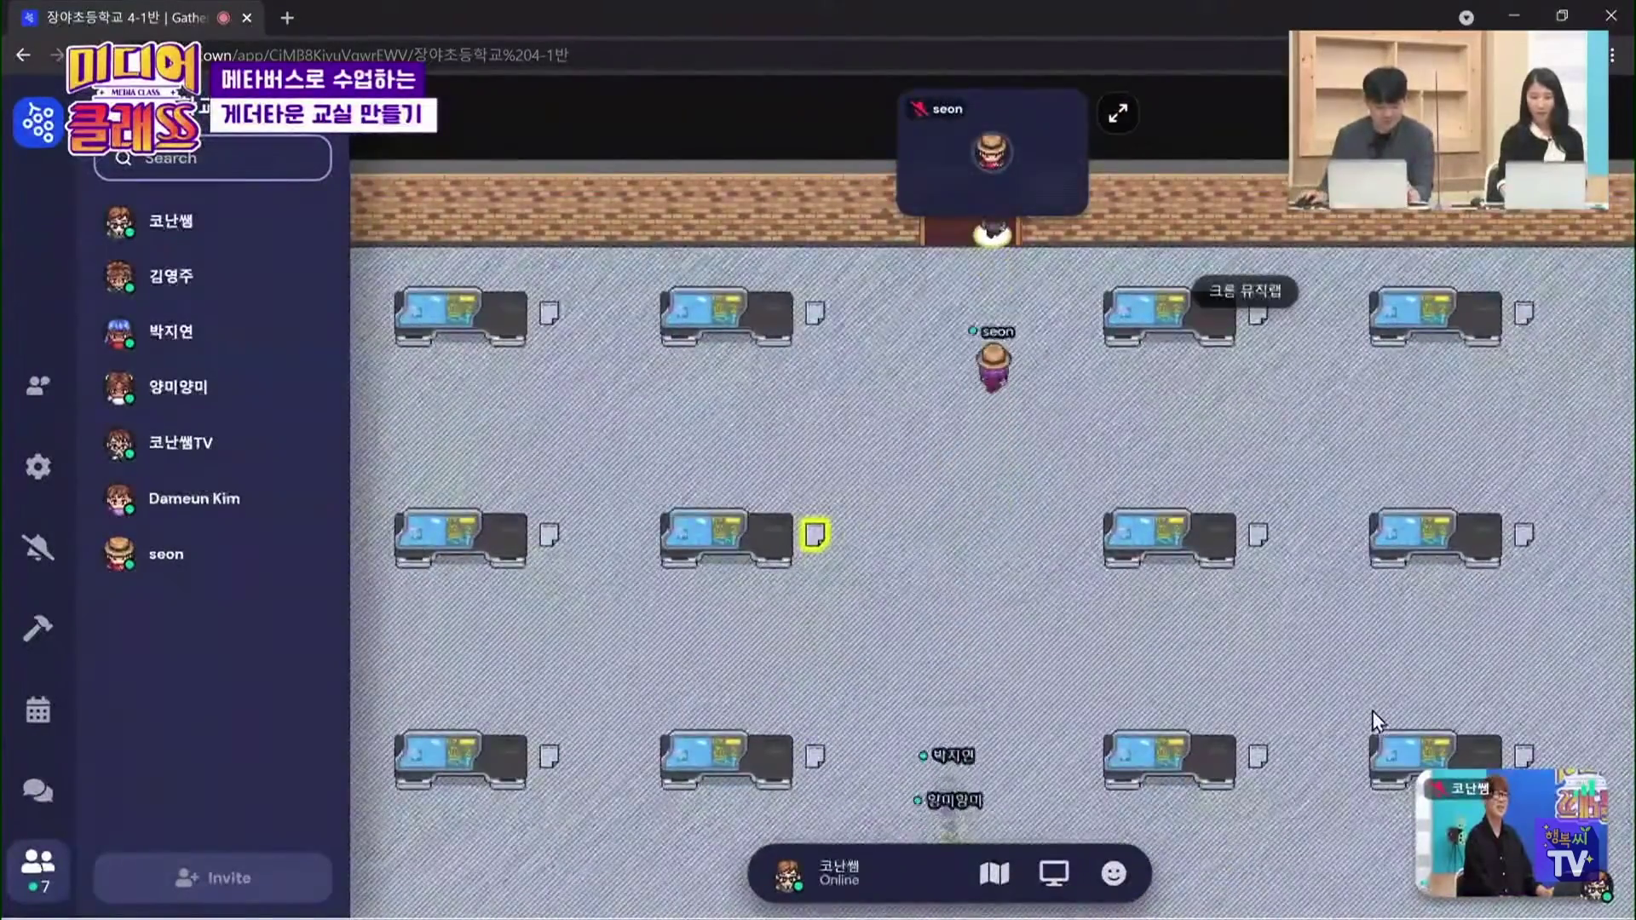
Walk the avatar through the door into the classroom and up alongside the first column of single desks
key(Up)
key(Up)
key(Up)
key(Up)
key(Up)
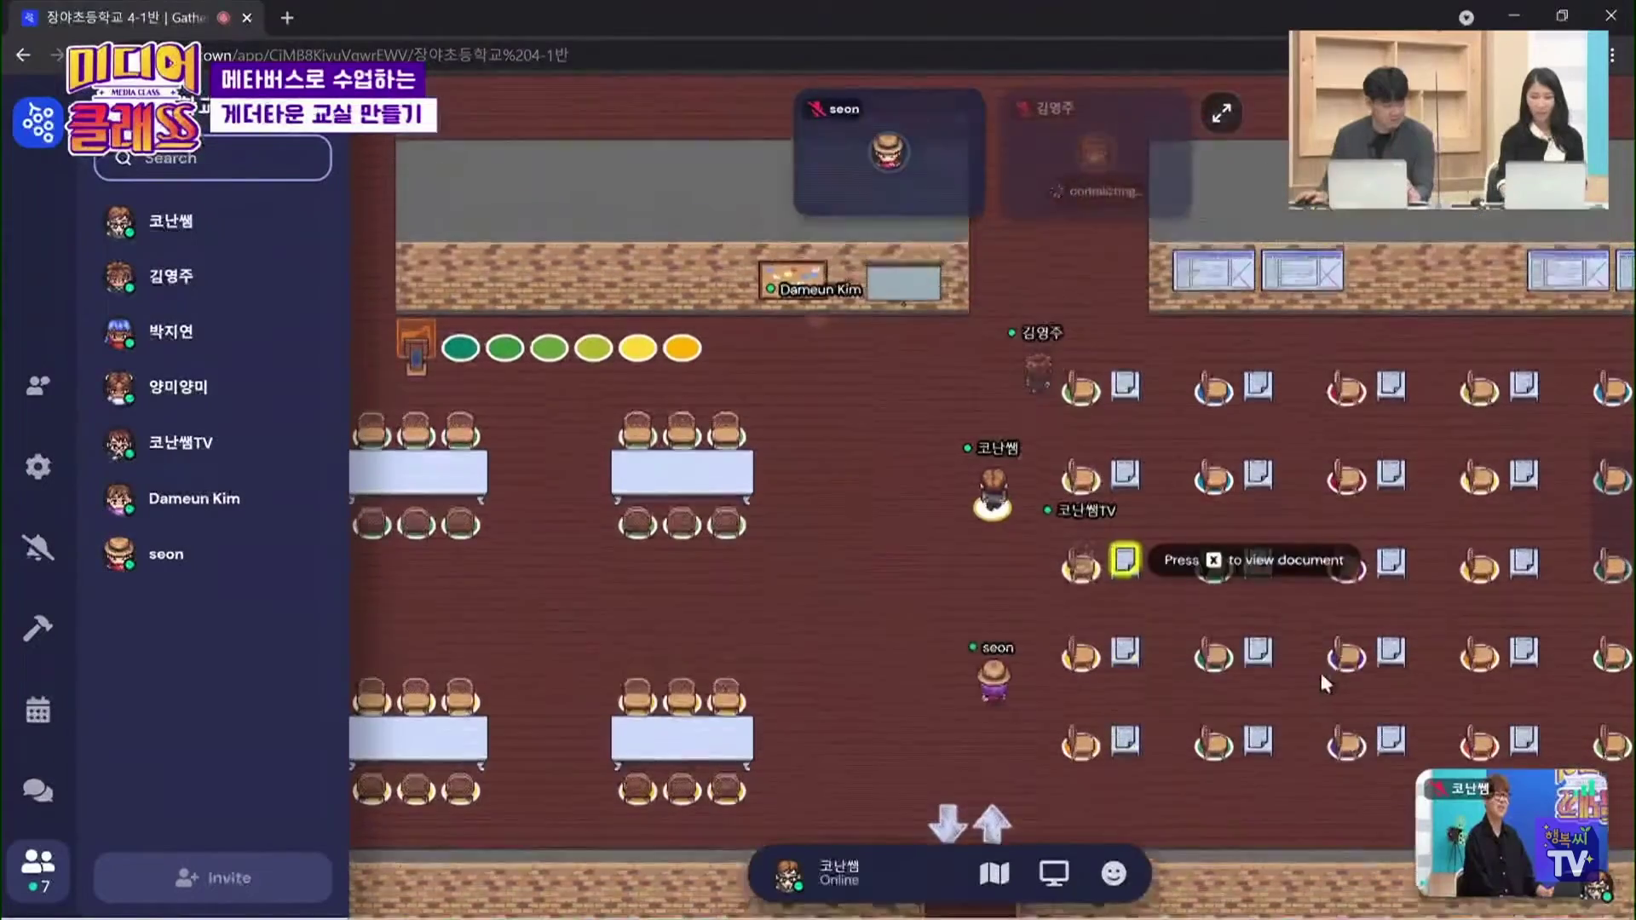
Walk the avatar left and down the classroom aisle, then over to the up arrow by the door
key(Down)
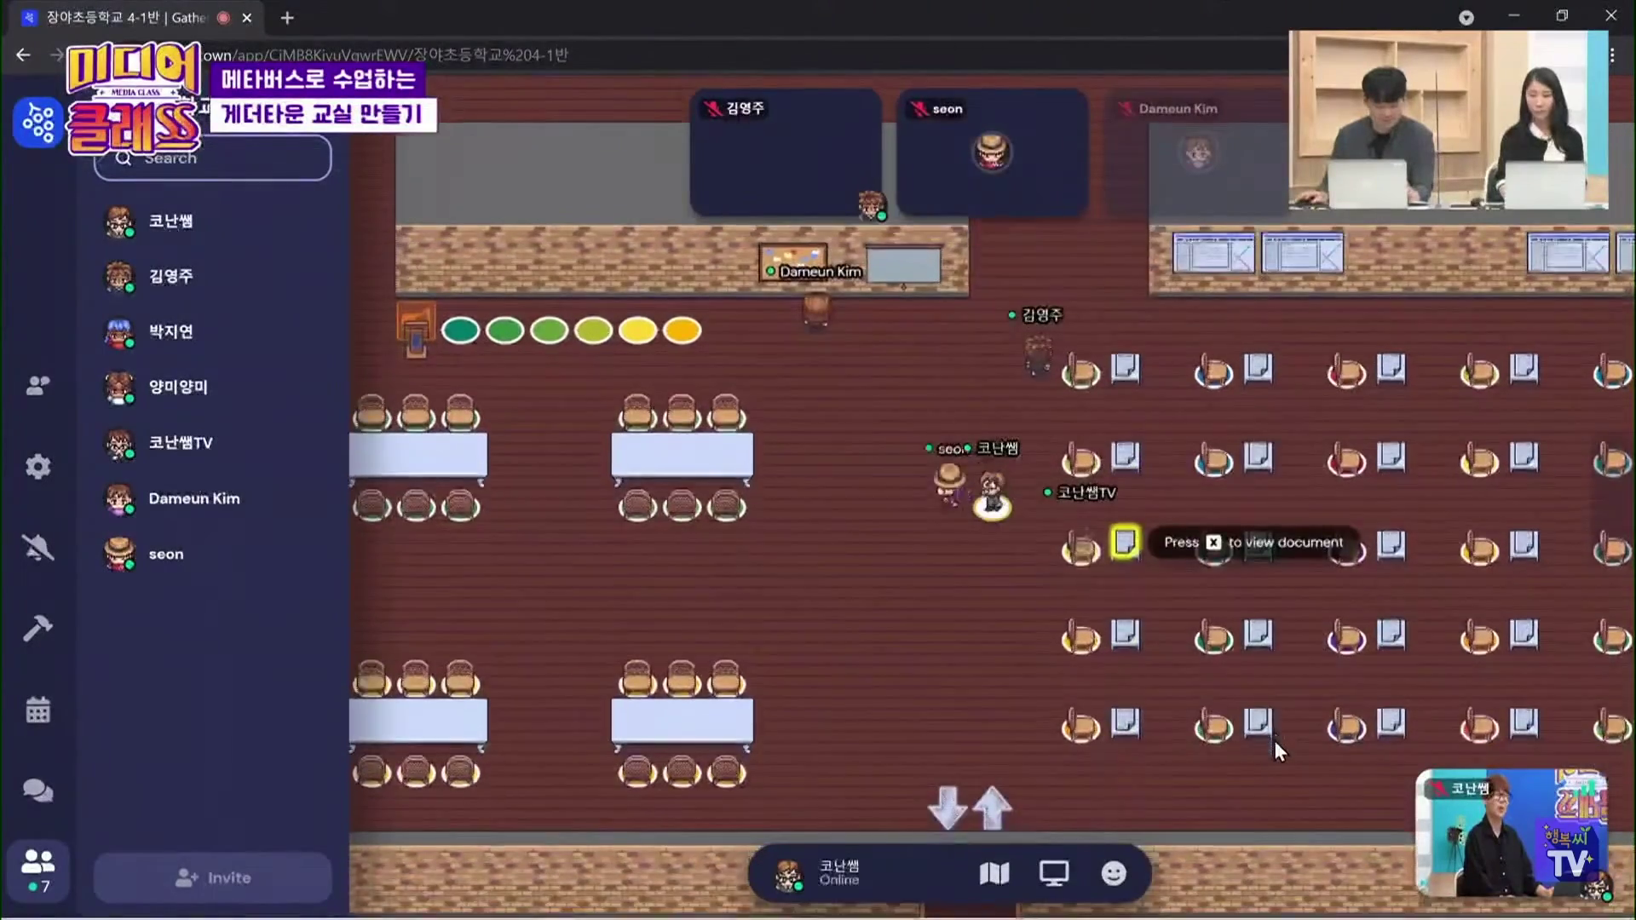
key(Left)
key(Left)
key(Down)
key(Down)
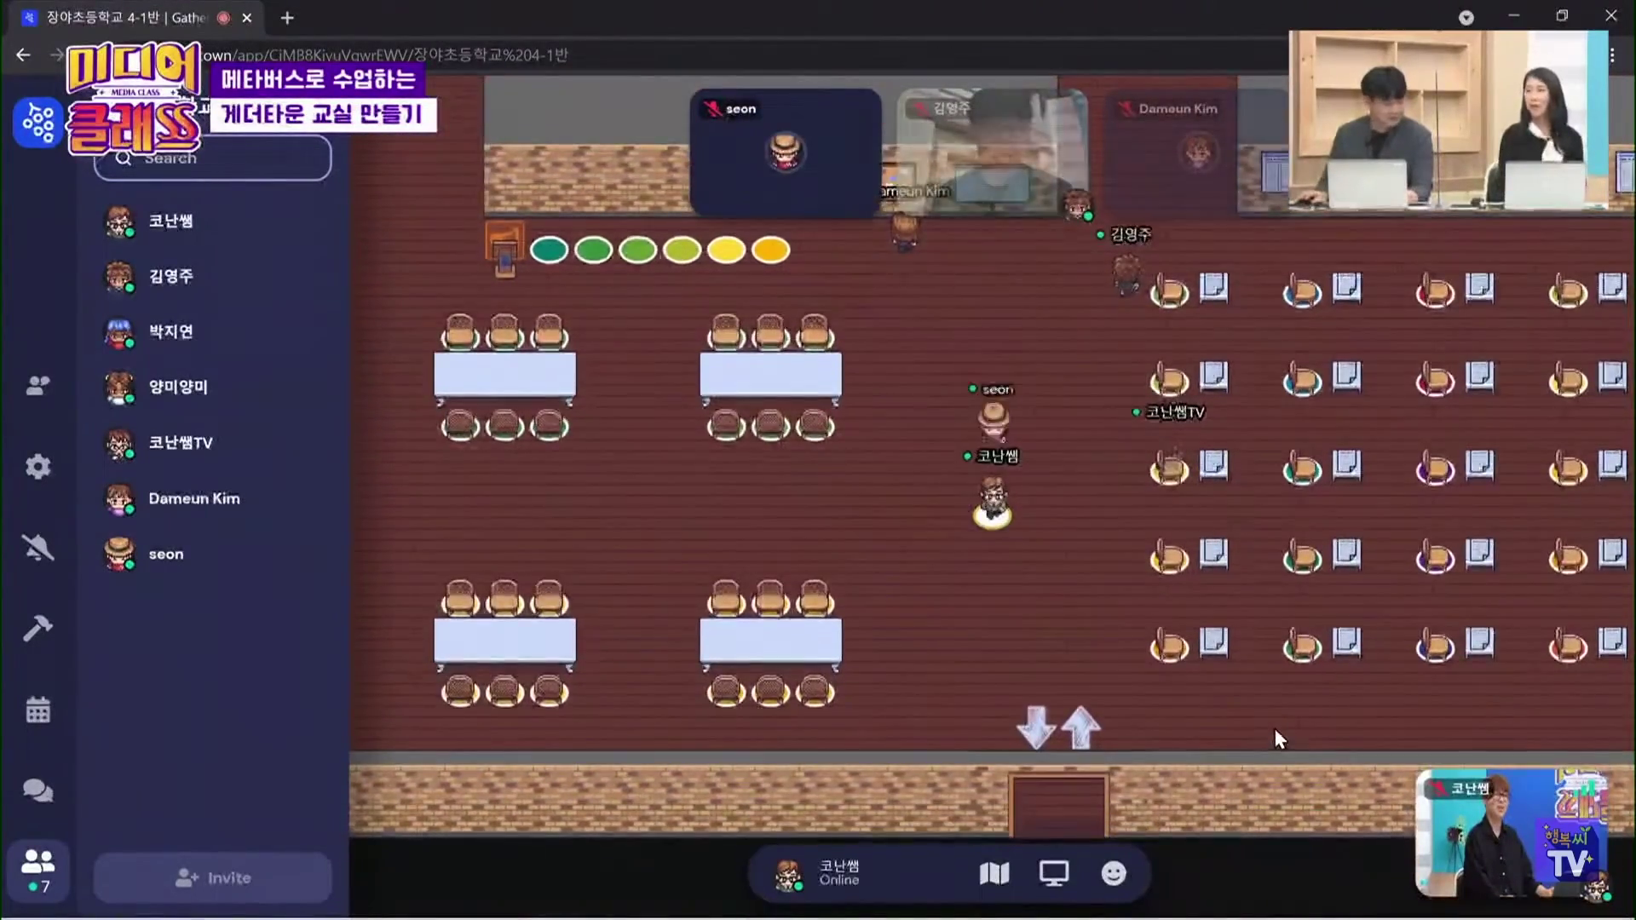
key(Right)
key(Right)
key(Down)
key(Down)
key(Down)
key(Down)
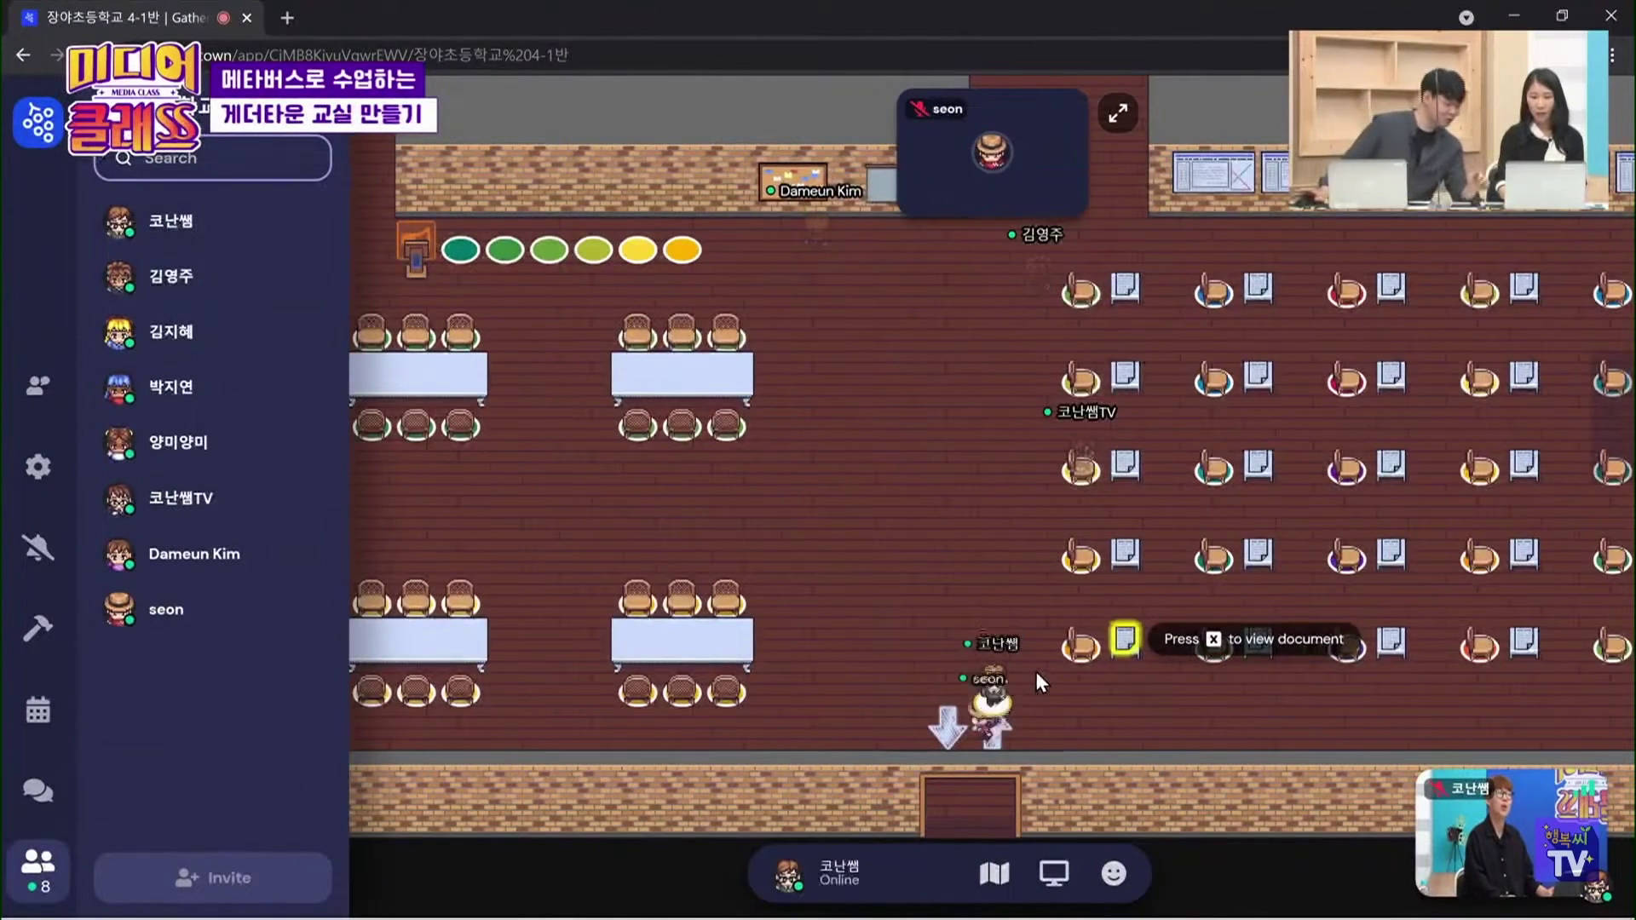
Walk the avatar around the arrows and back up the aisle between the group tables and single desks
key(Down)
key(Left)
key(Up)
key(Up)
key(Up)
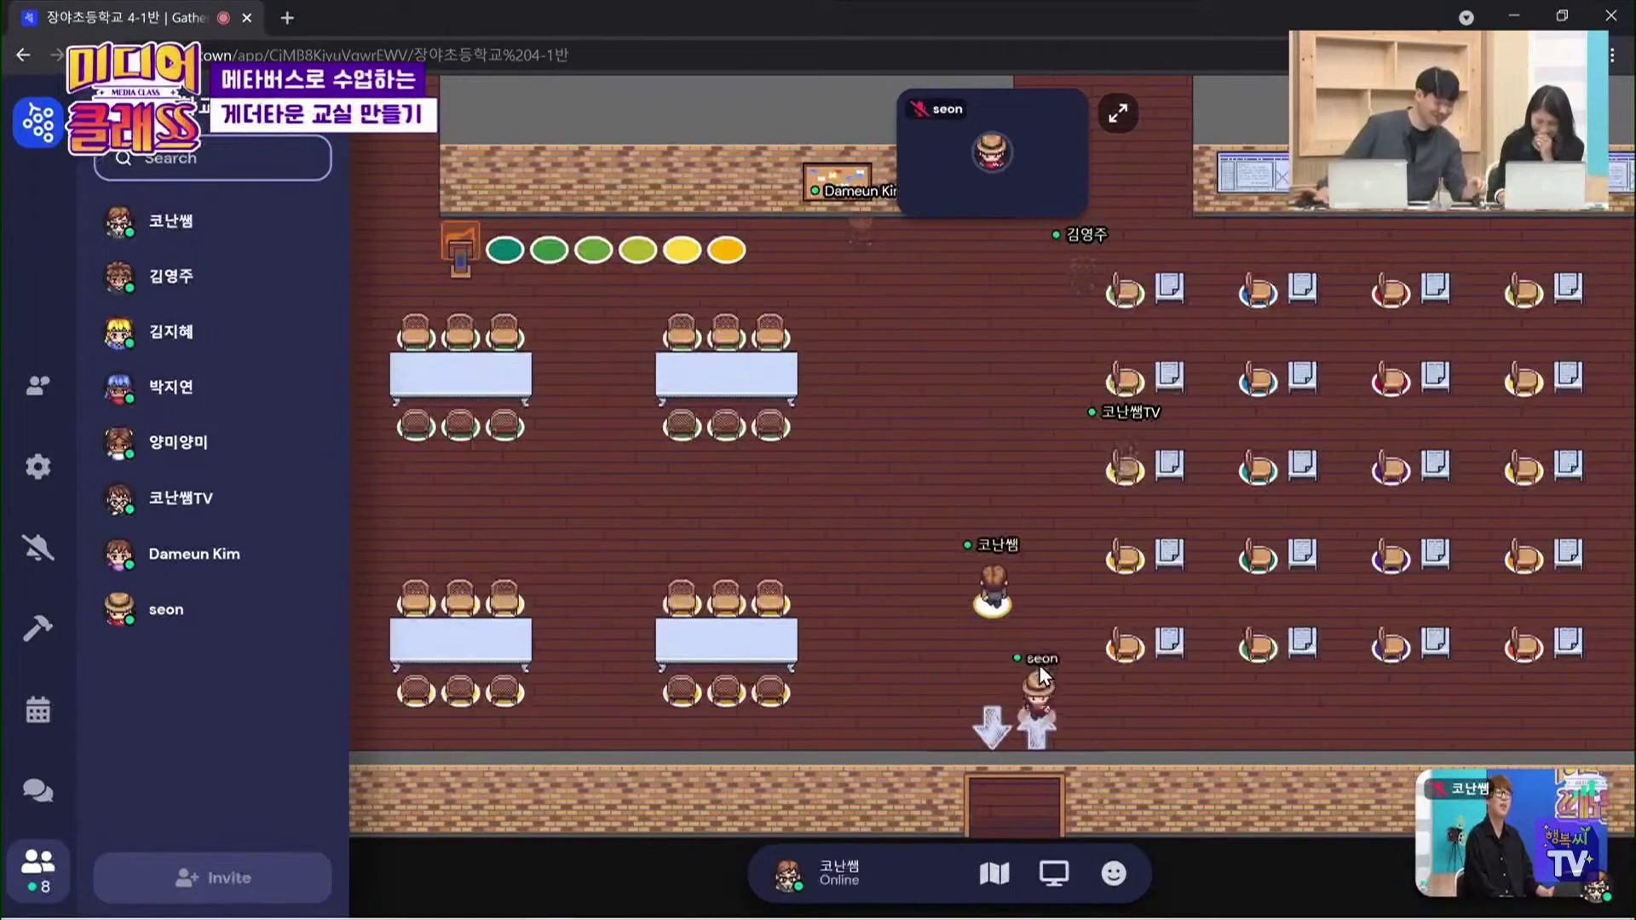
key(Up)
key(Up)
key(Up)
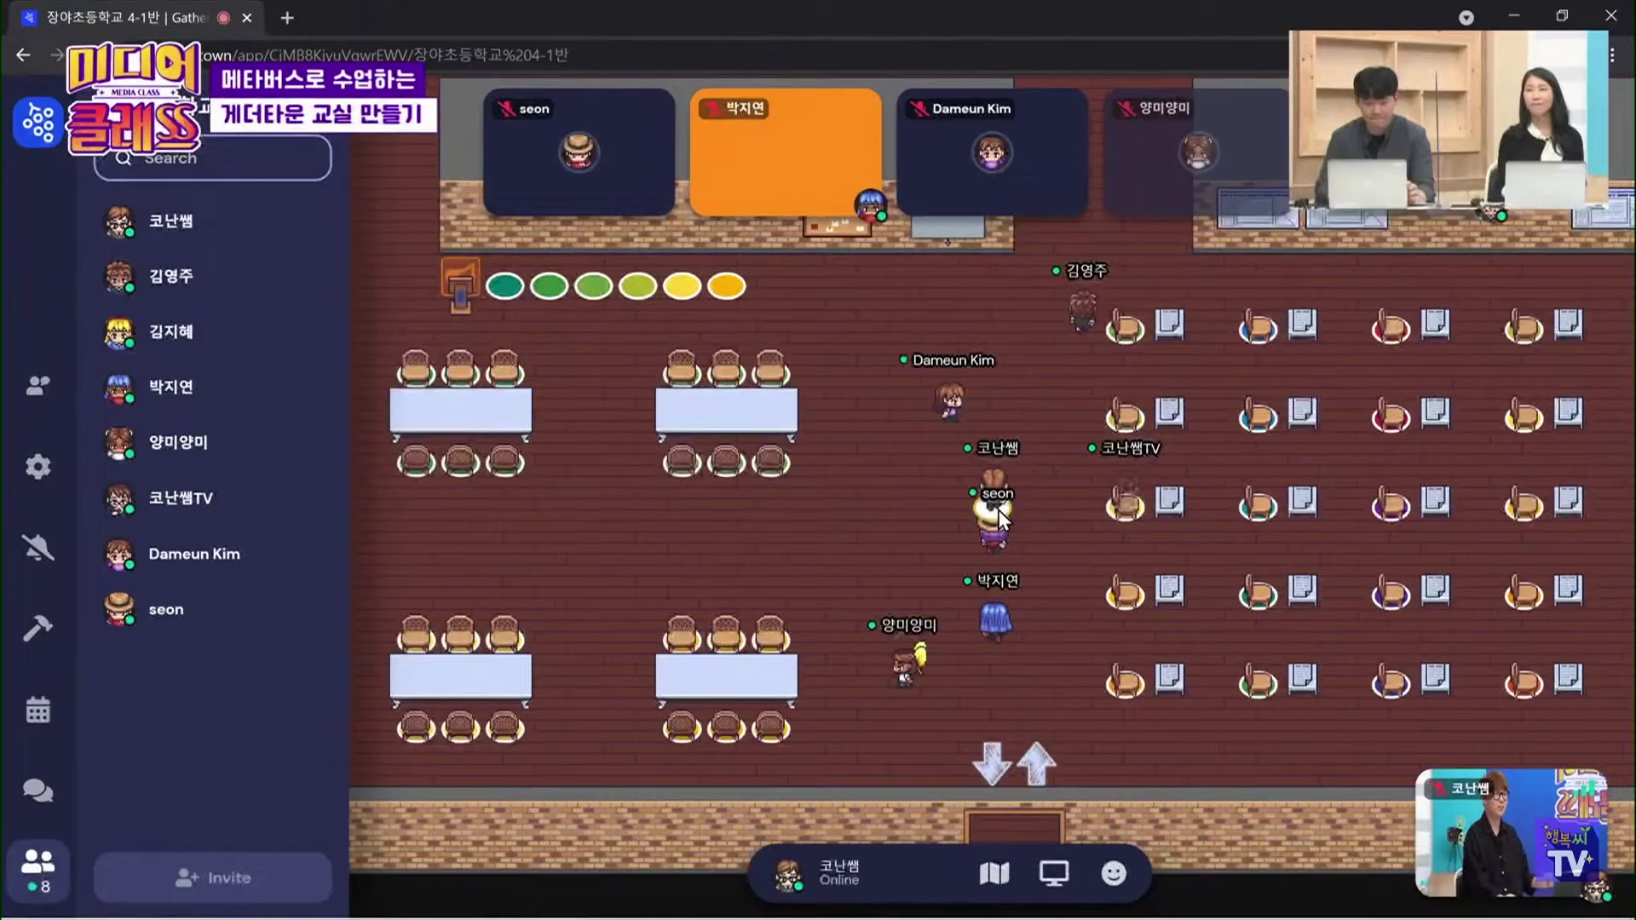
Walk the avatar up the classroom aisle to the 플립그리드 board on the front wall
key(Up)
key(Up)
key(Up)
key(Up)
key(Up)
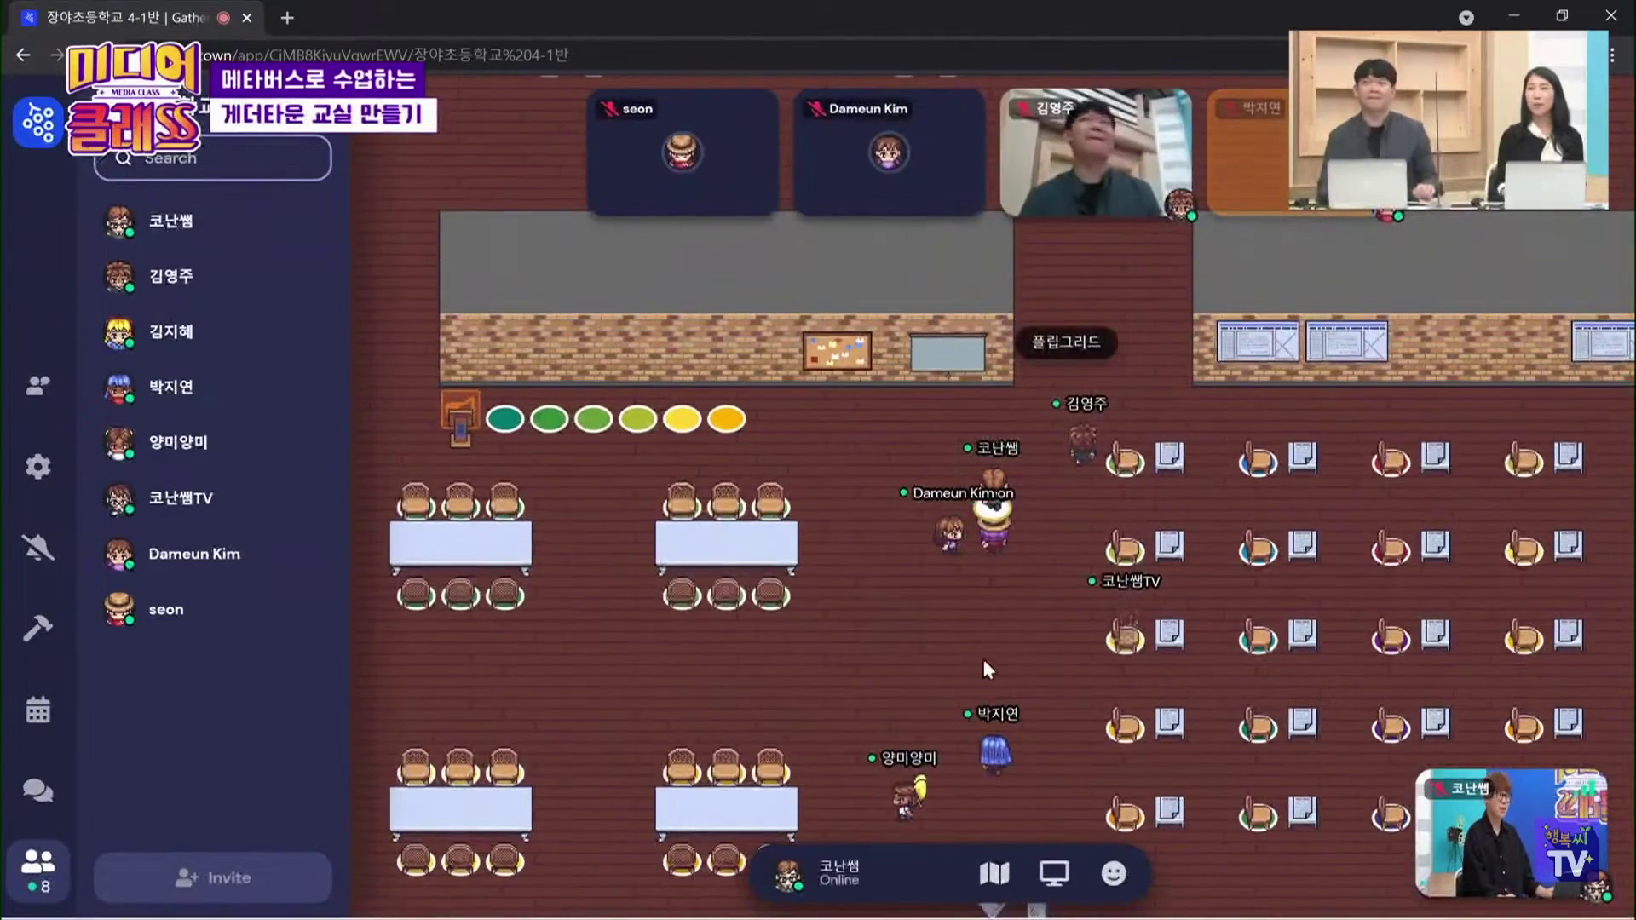
key(Up)
key(Up)
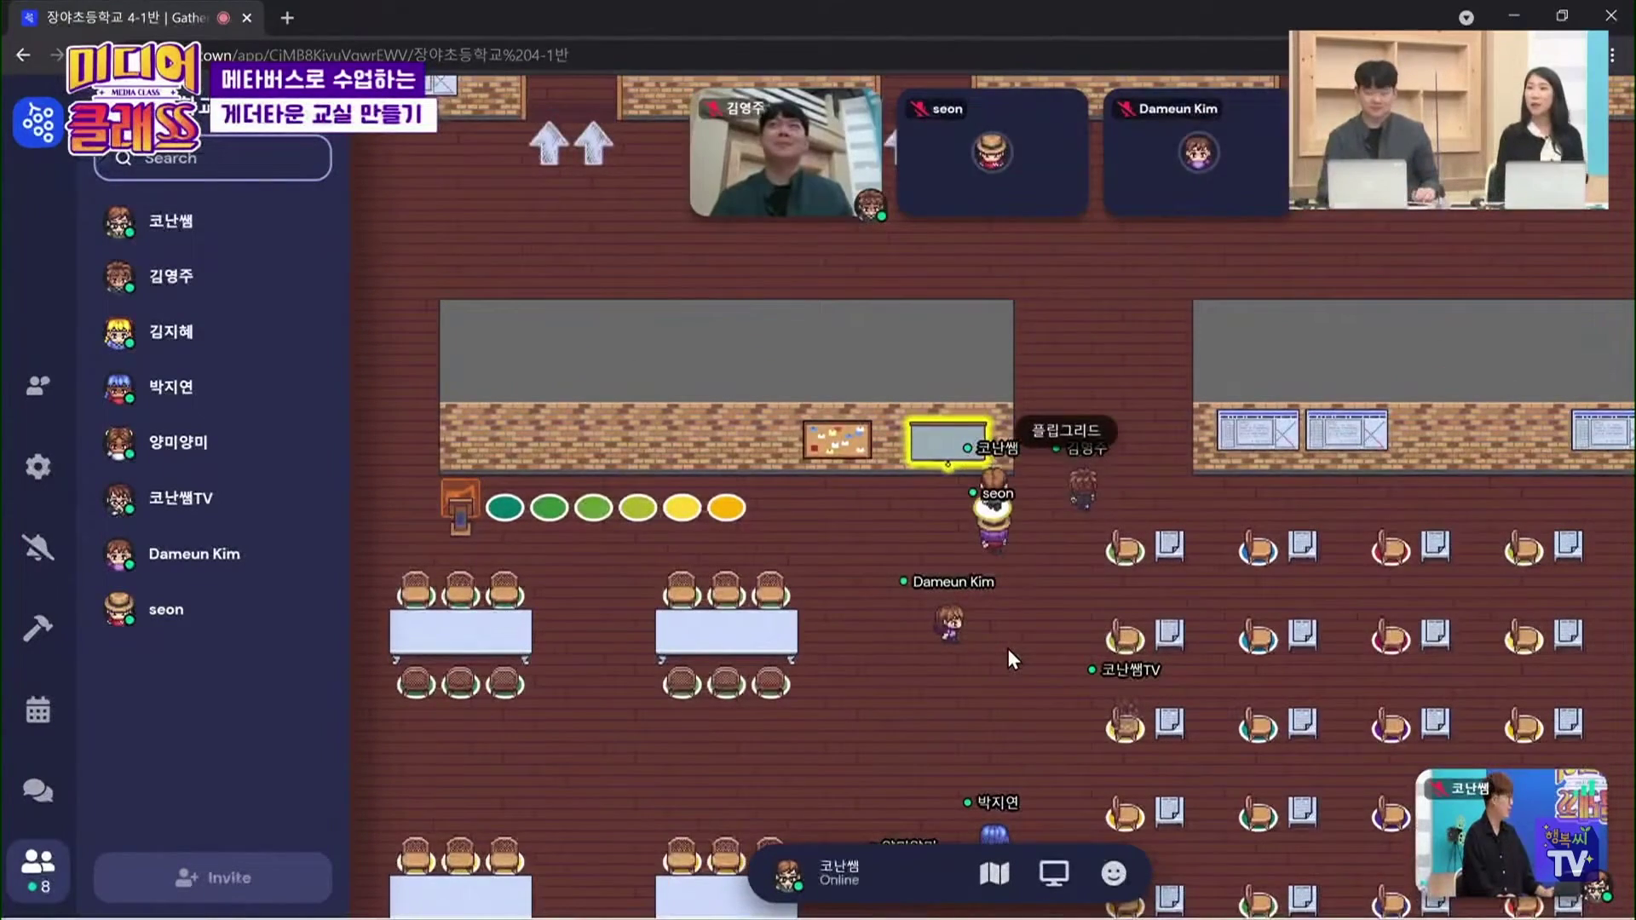
Walk the avatar right along the front of the single desks and onto the first desk of the last column
key(Right)
key(Right)
key(Down)
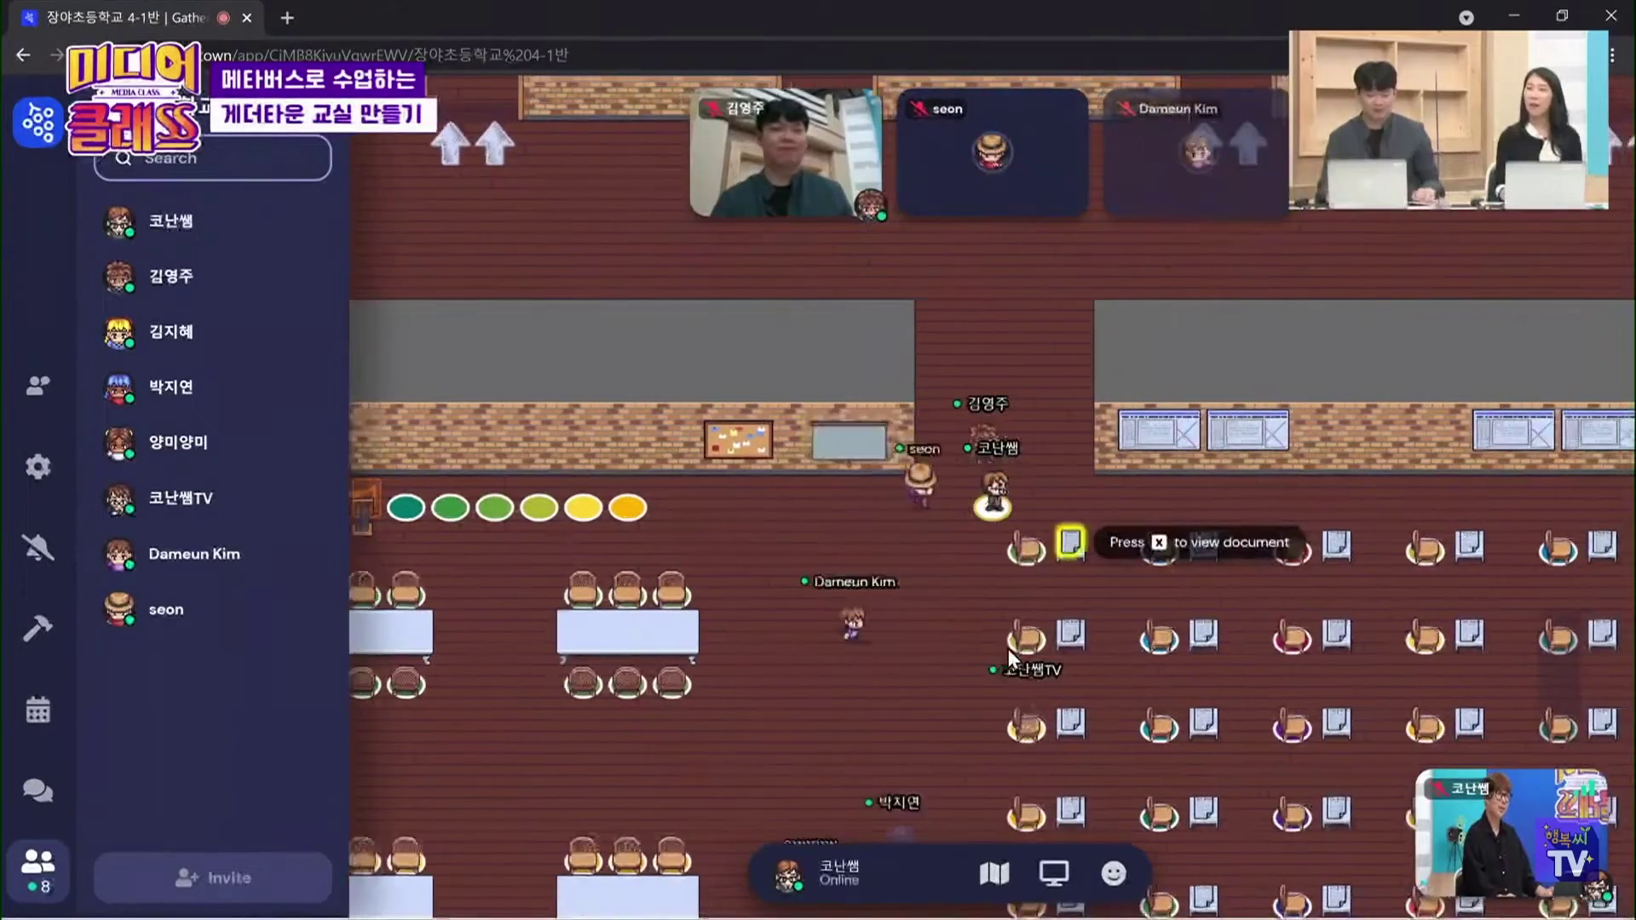
key(Right)
key(Right)
key(Right)
key(Right)
key(Right)
key(Right)
key(Right)
key(Right)
key(Right)
key(Right)
key(Right)
key(Right)
key(Right)
key(Right)
key(Right)
key(Right)
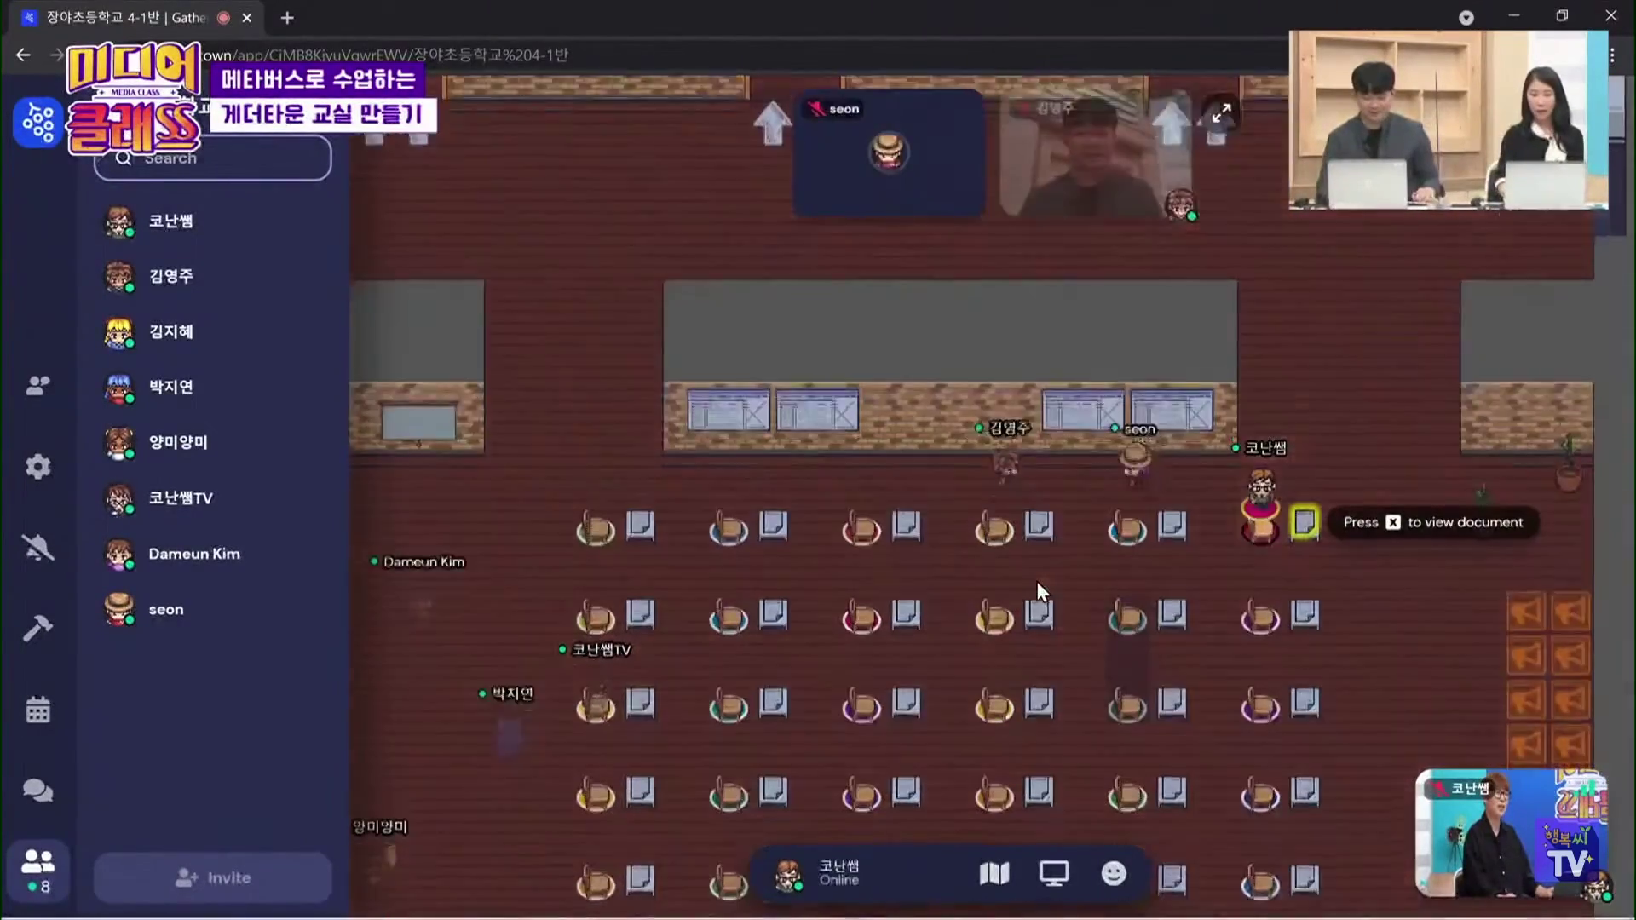
key(Down)
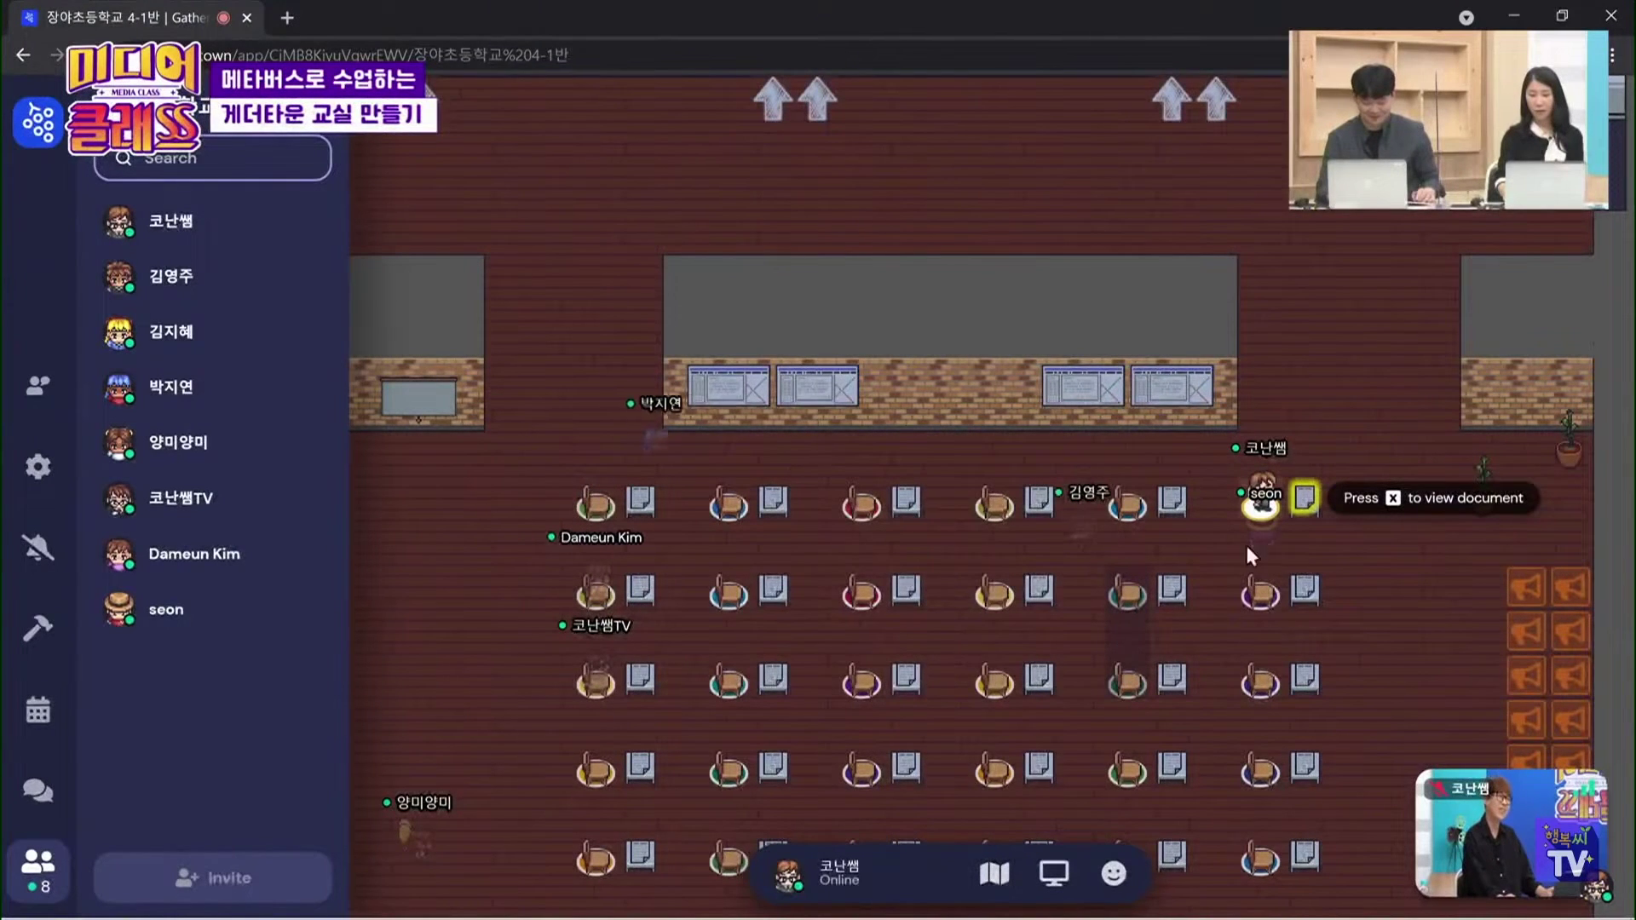
Hide the participant list and walk the avatar off the front desk, then down to the last column's second desk
click(37, 869)
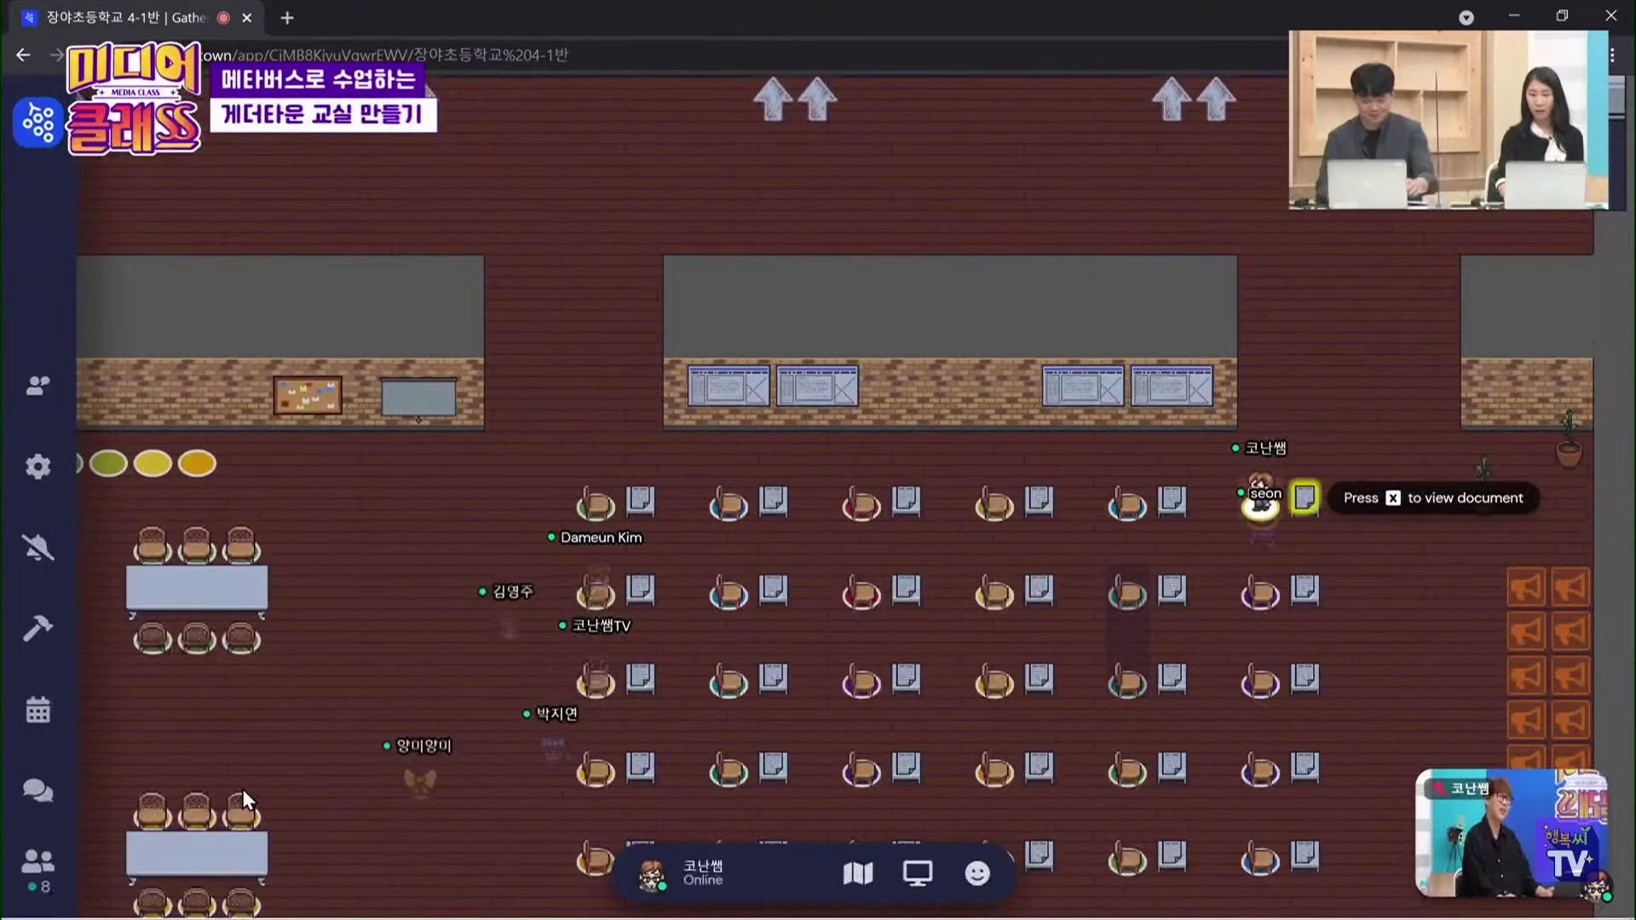
key(Up)
key(Up)
key(Down)
key(Down)
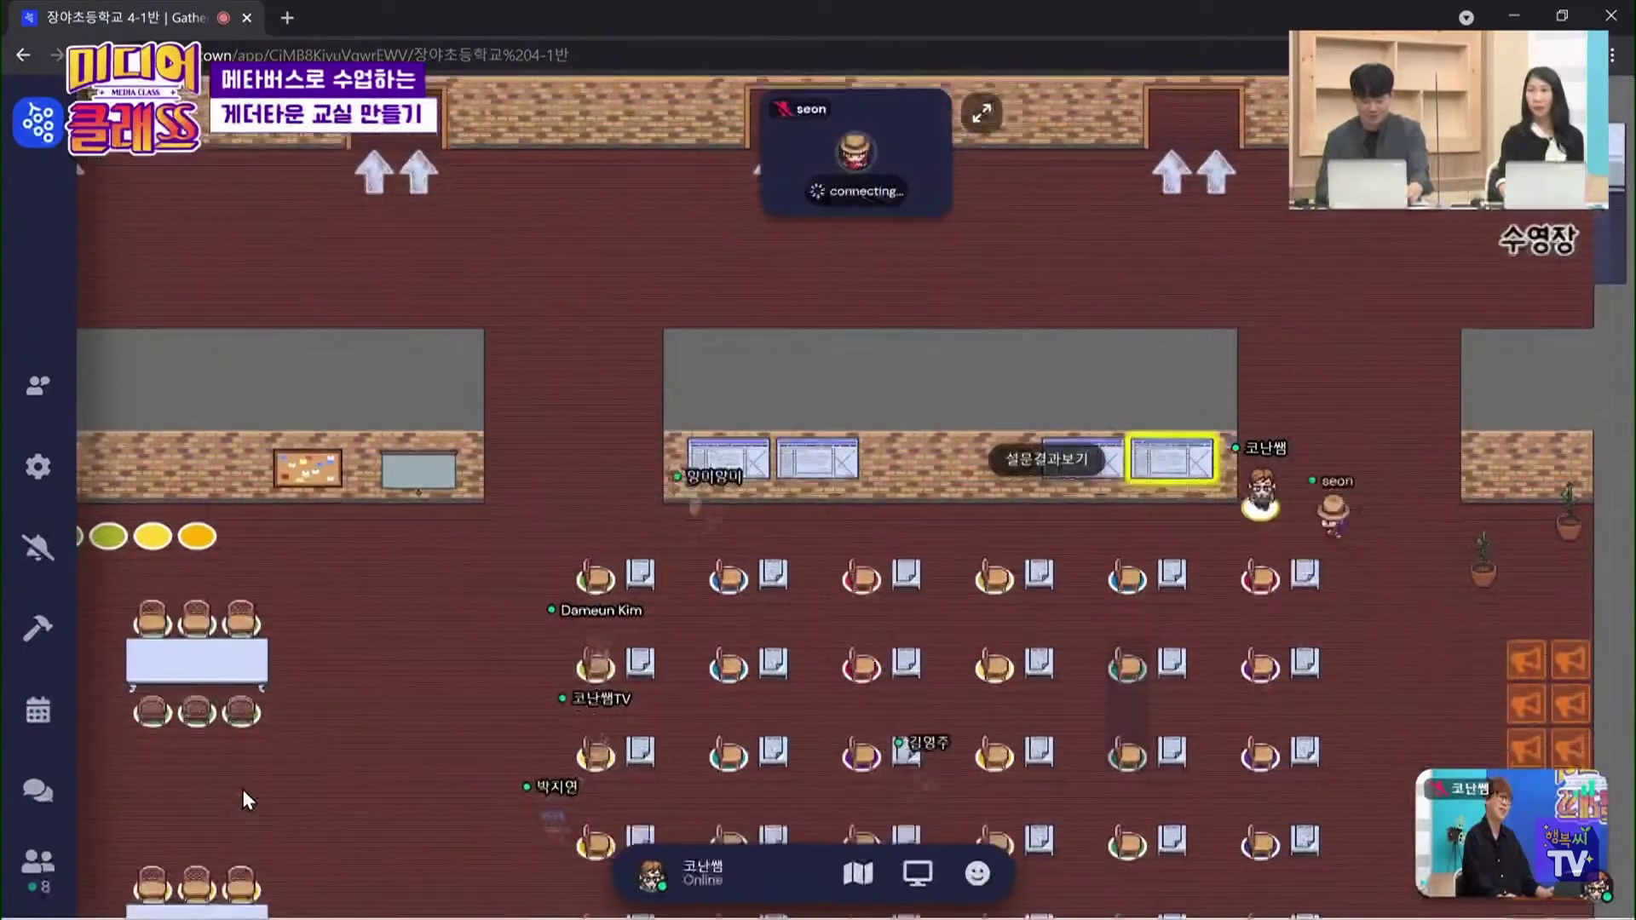
key(Down)
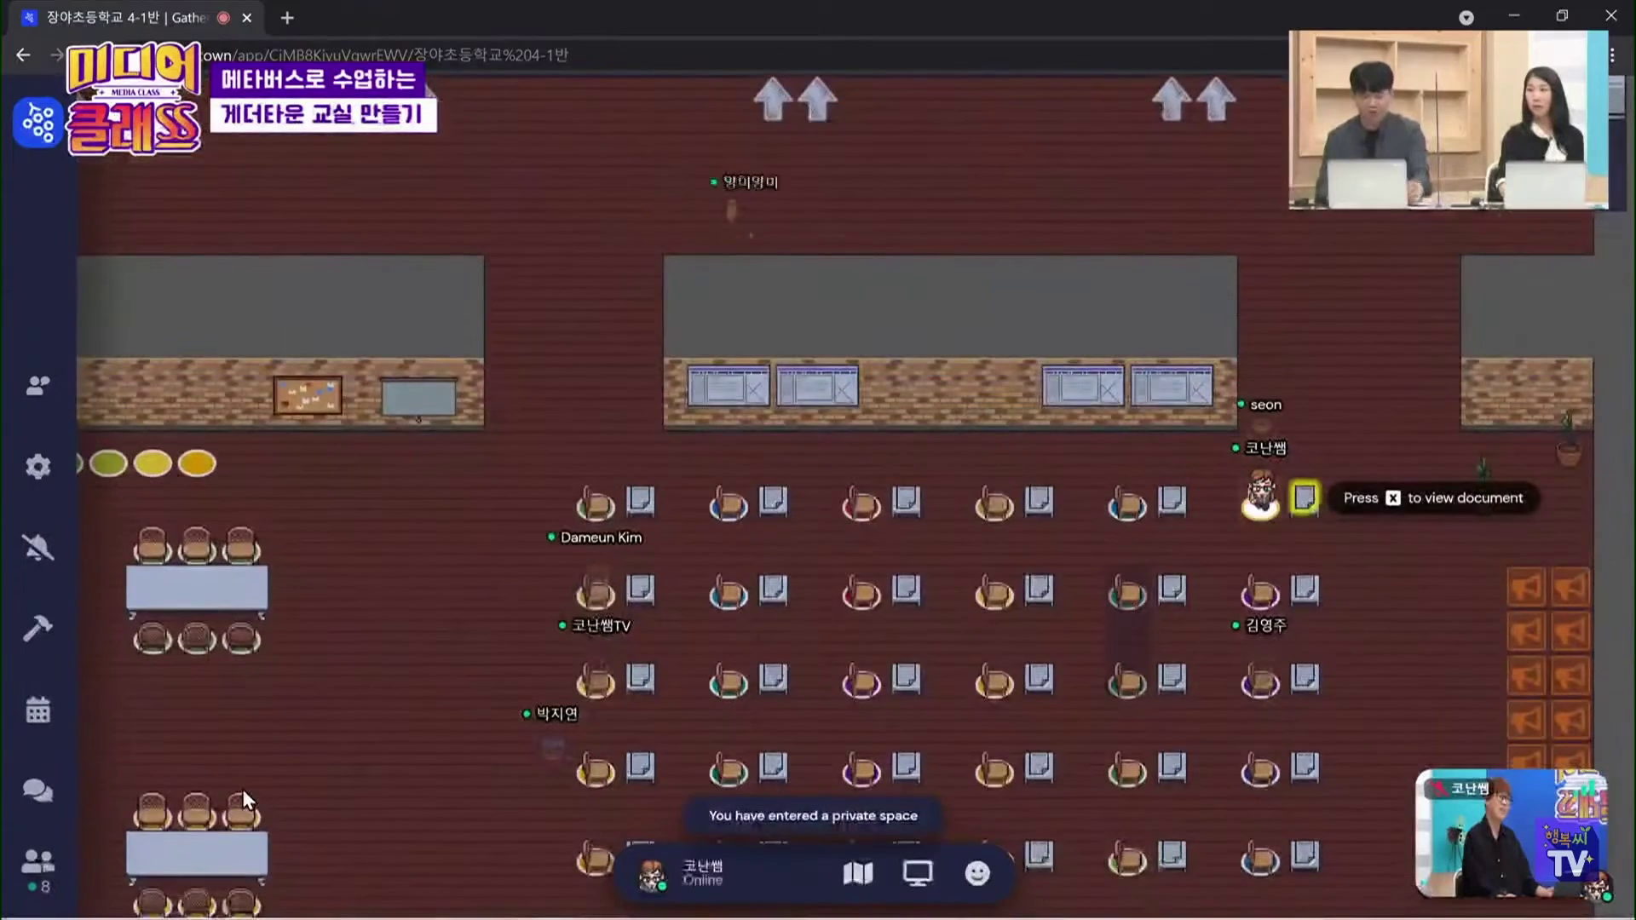
key(Down)
key(Down)
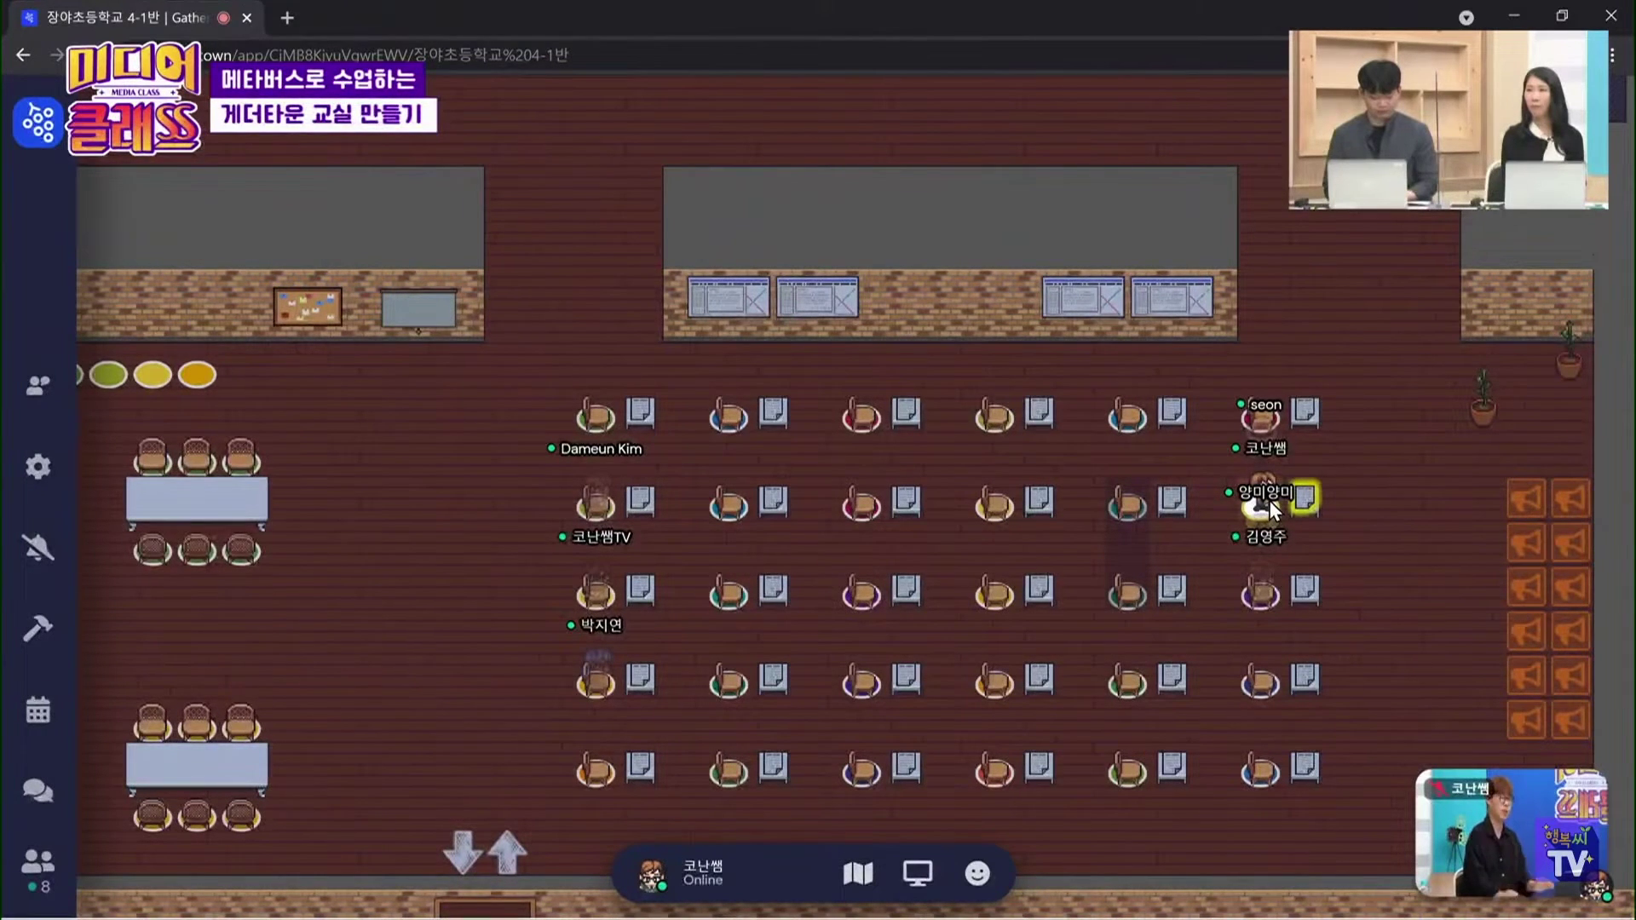
Walk the avatar down to the floor beside the spotlight squares, then follow the participant at the last column's second desk from the participant list
key(Down)
key(Down)
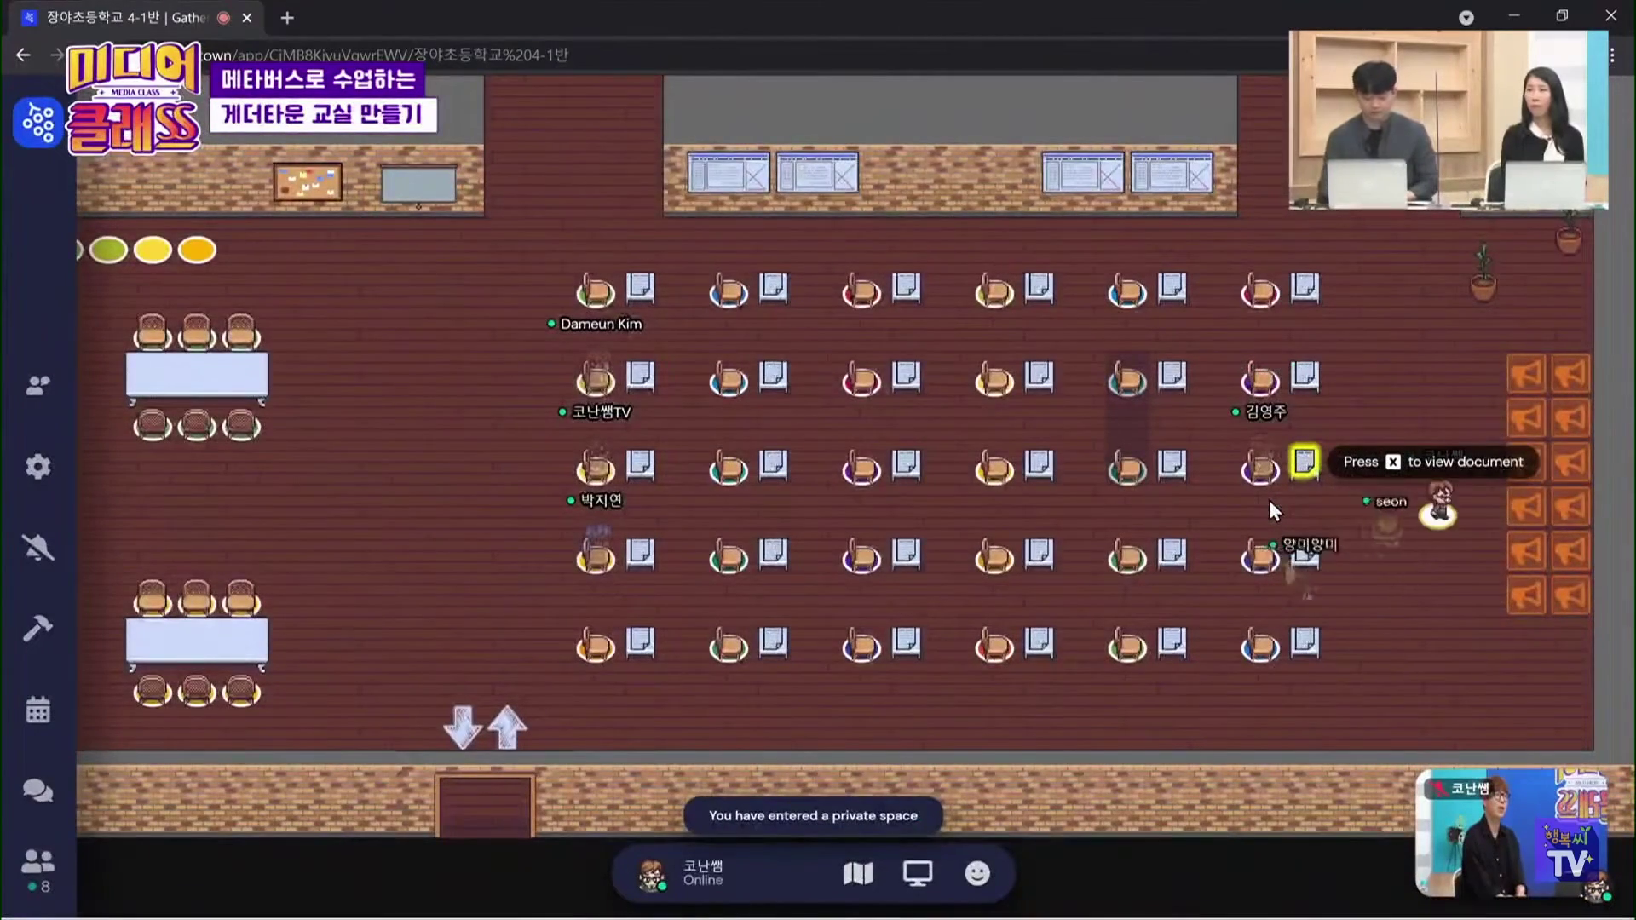
click(39, 882)
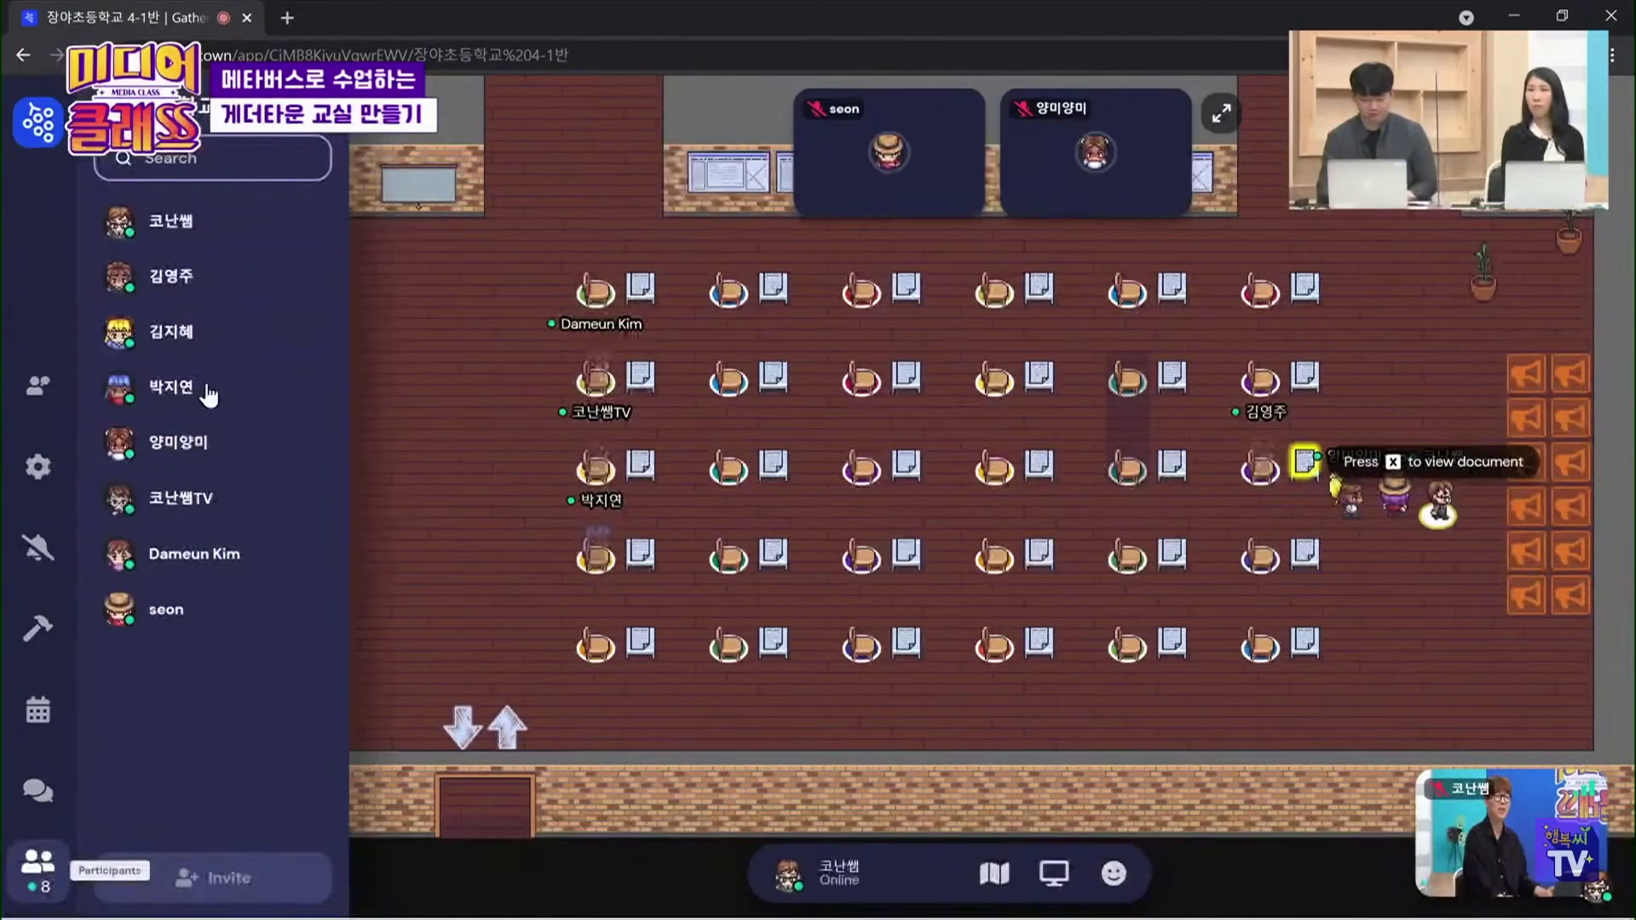
click(219, 281)
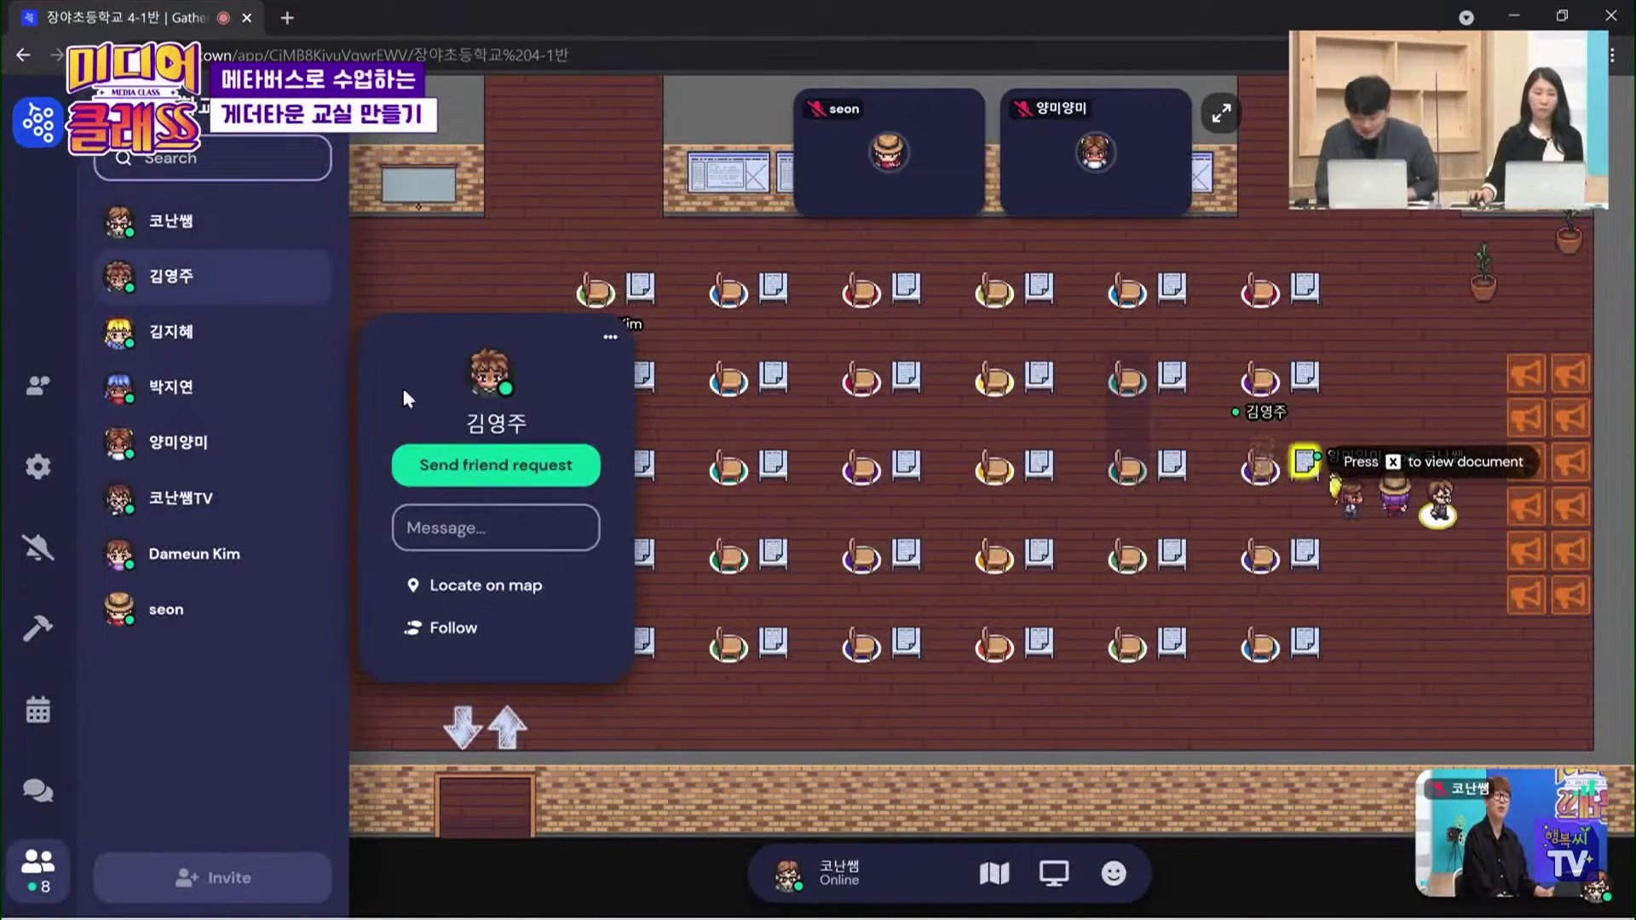
click(477, 628)
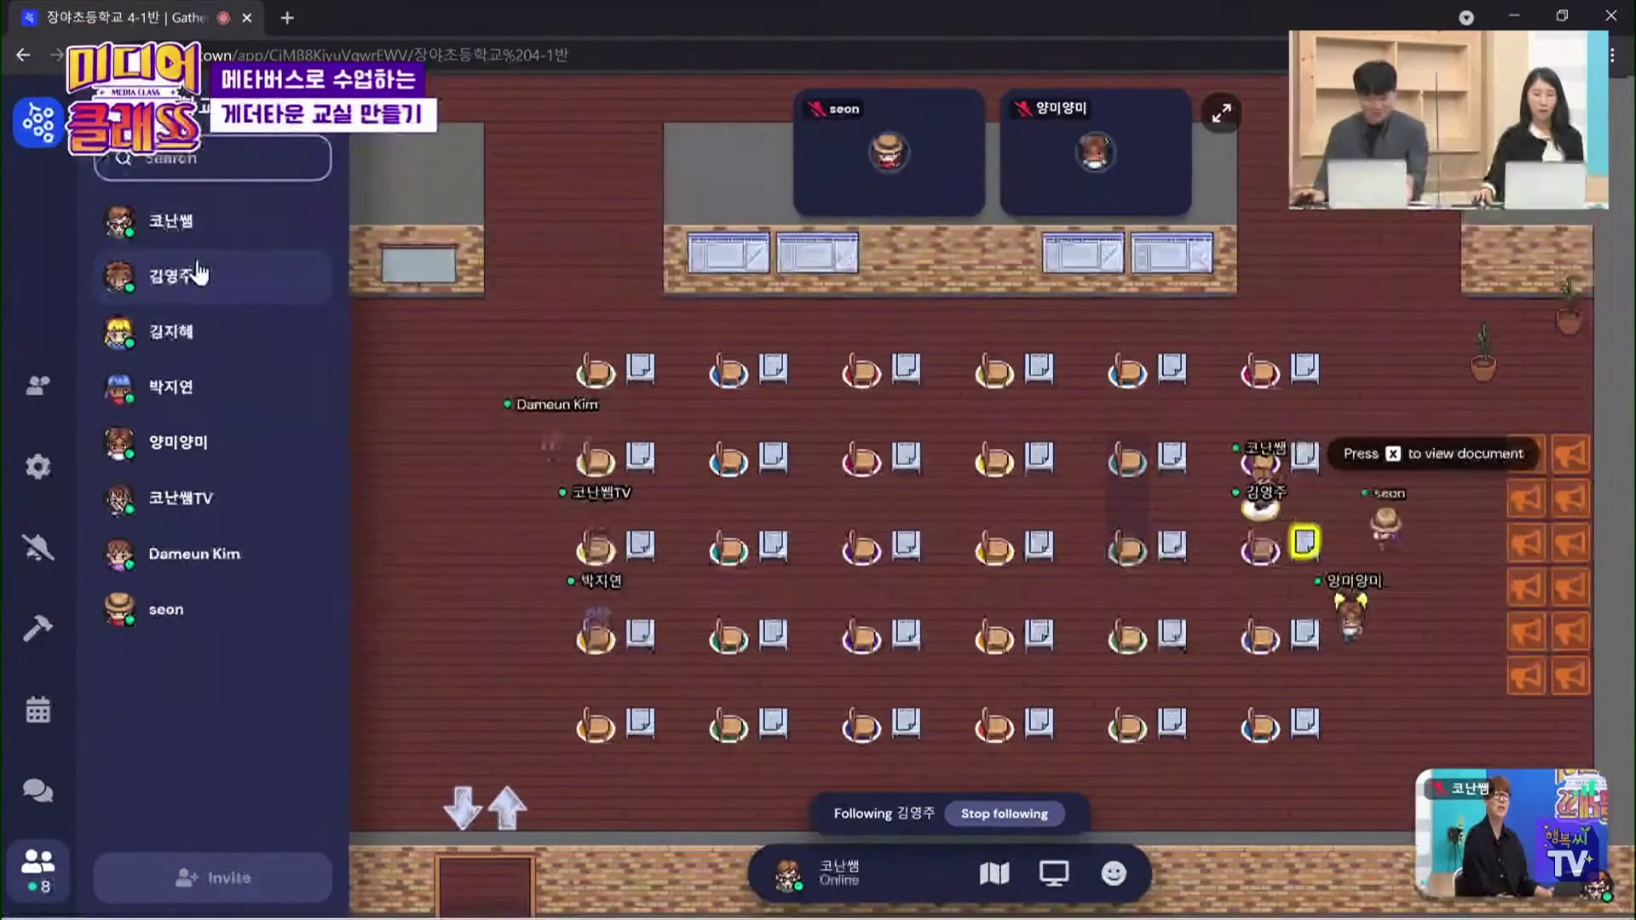
Stop following that participant and walk the avatar down and right onto a spotlight square
click(199, 273)
click(483, 629)
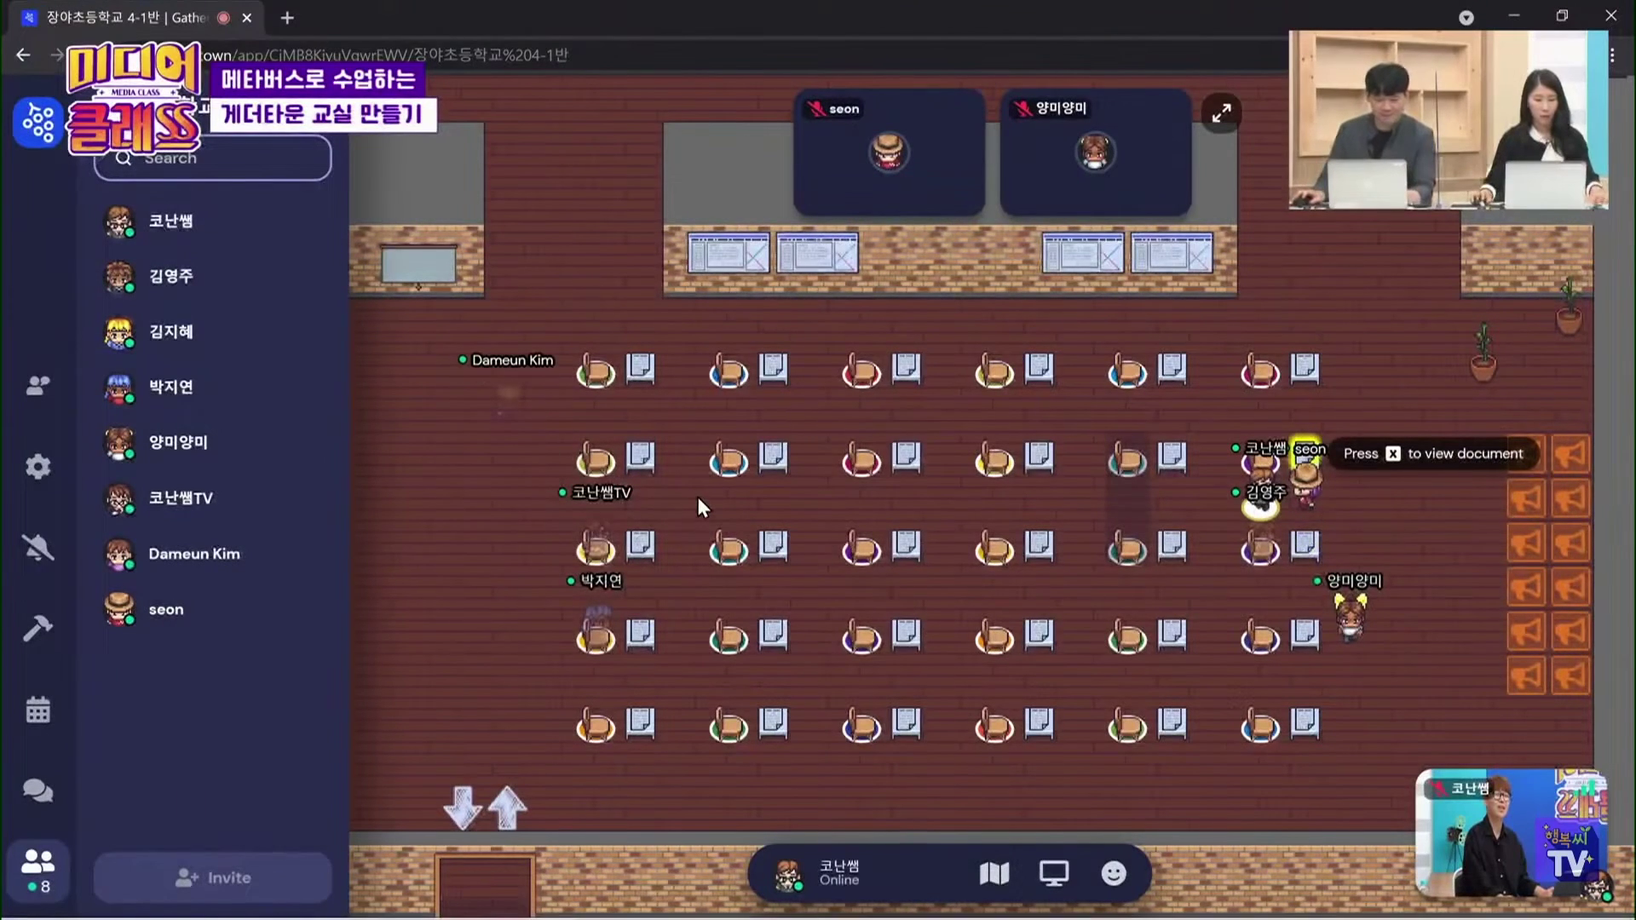
key(Down)
key(Down)
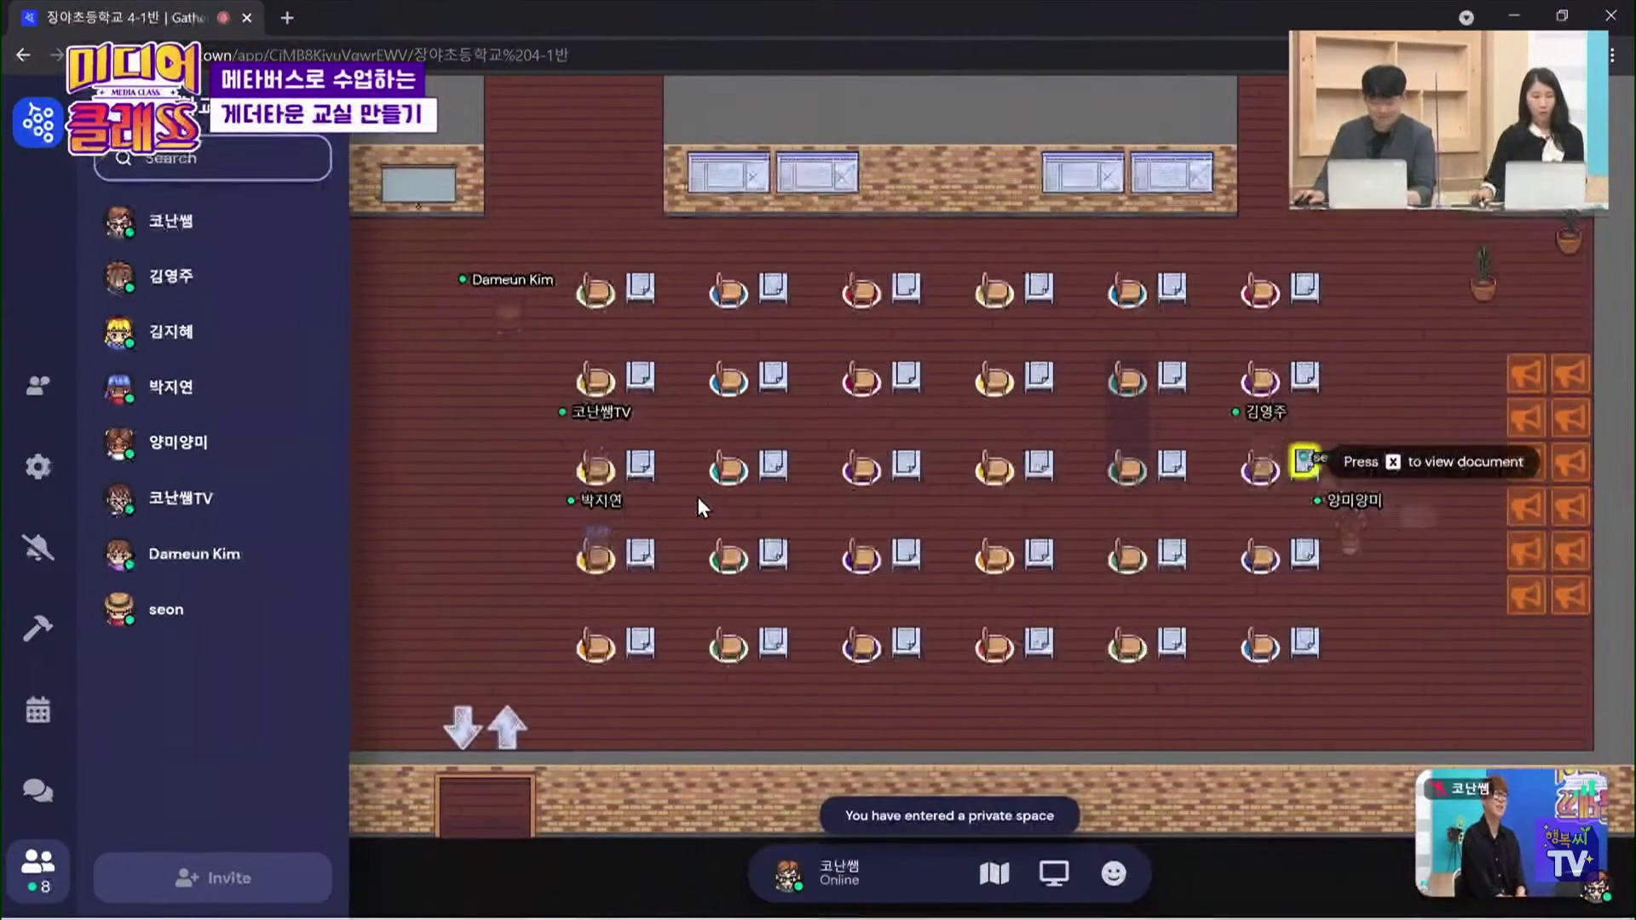
key(Right)
key(Right)
key(Right)
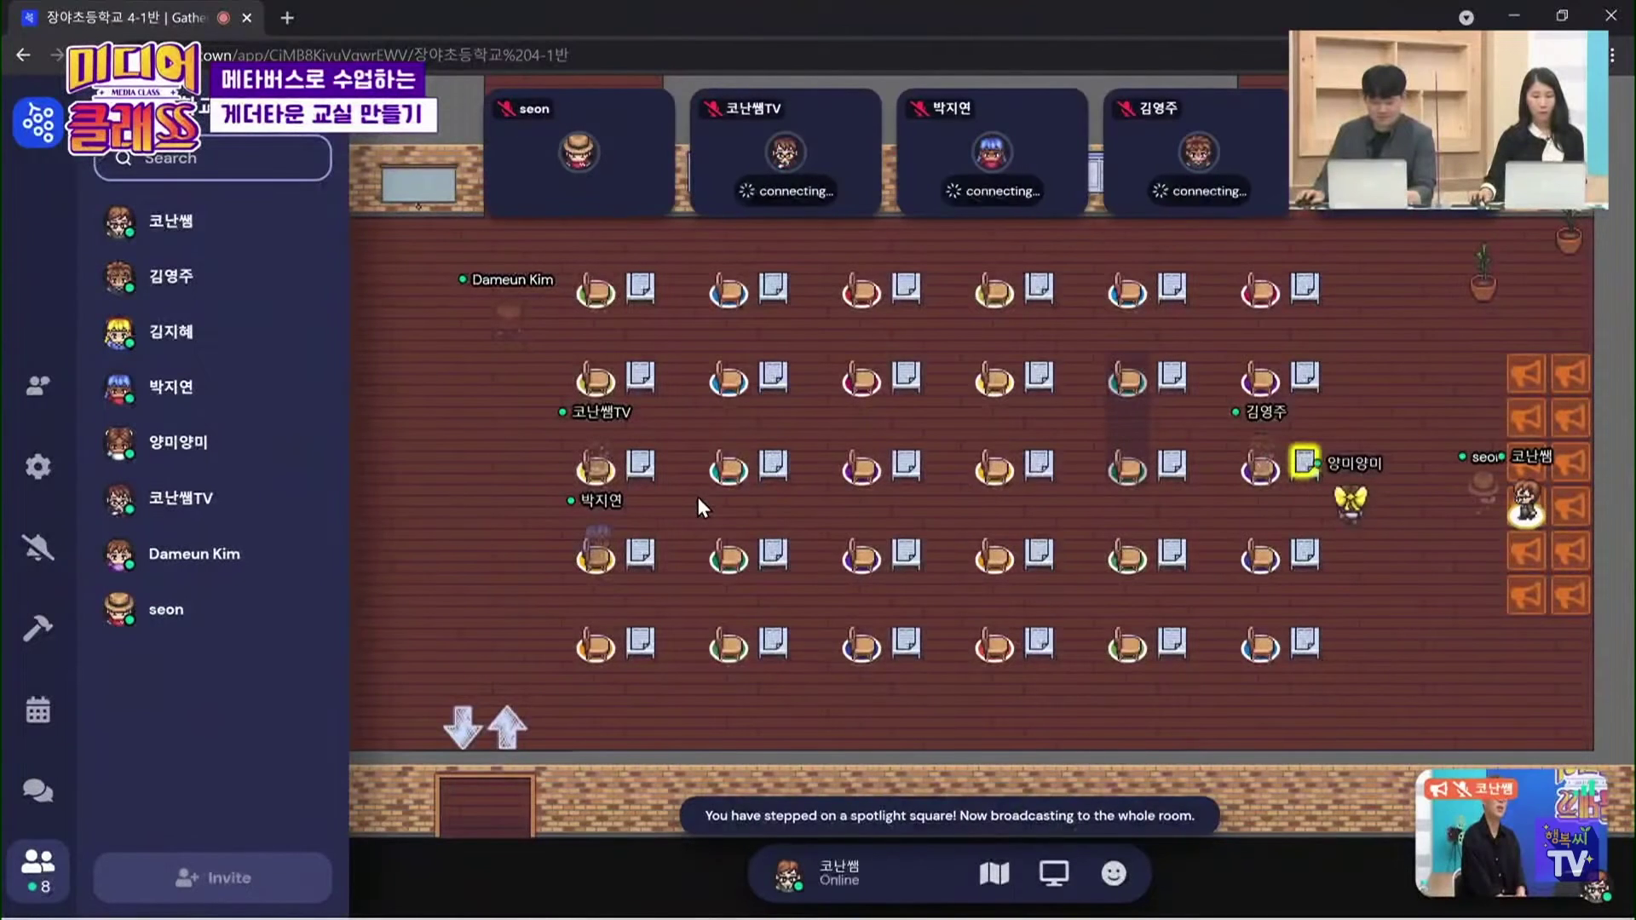
Walk the avatar off the spotlight squares and back left to the last column's third desk
key(Up)
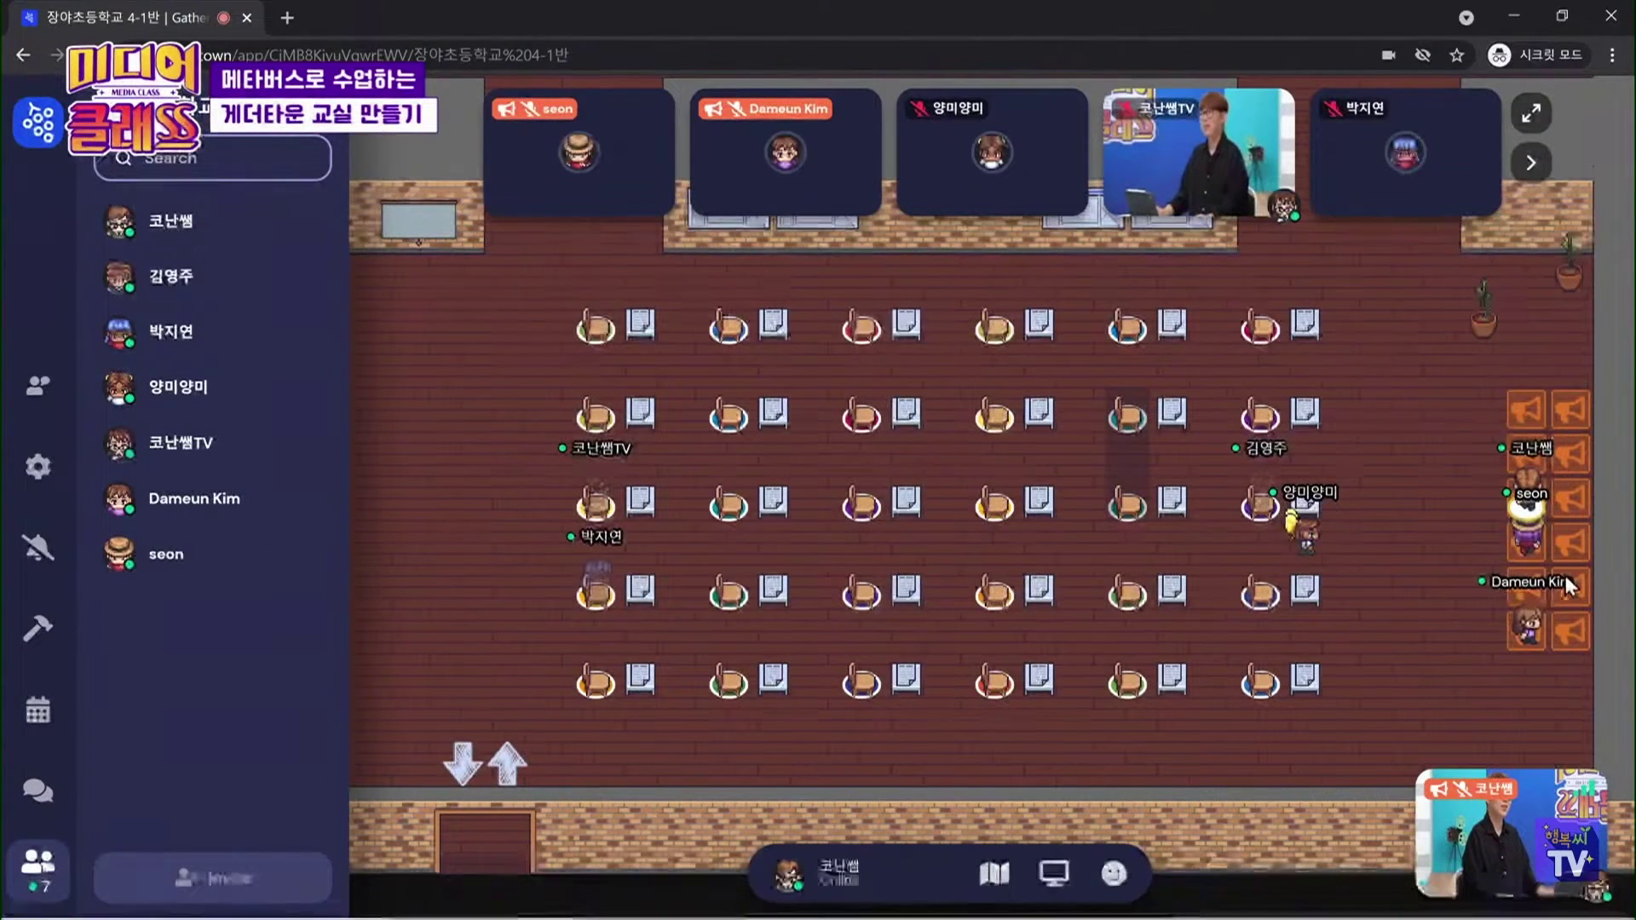
key(Left)
key(Left)
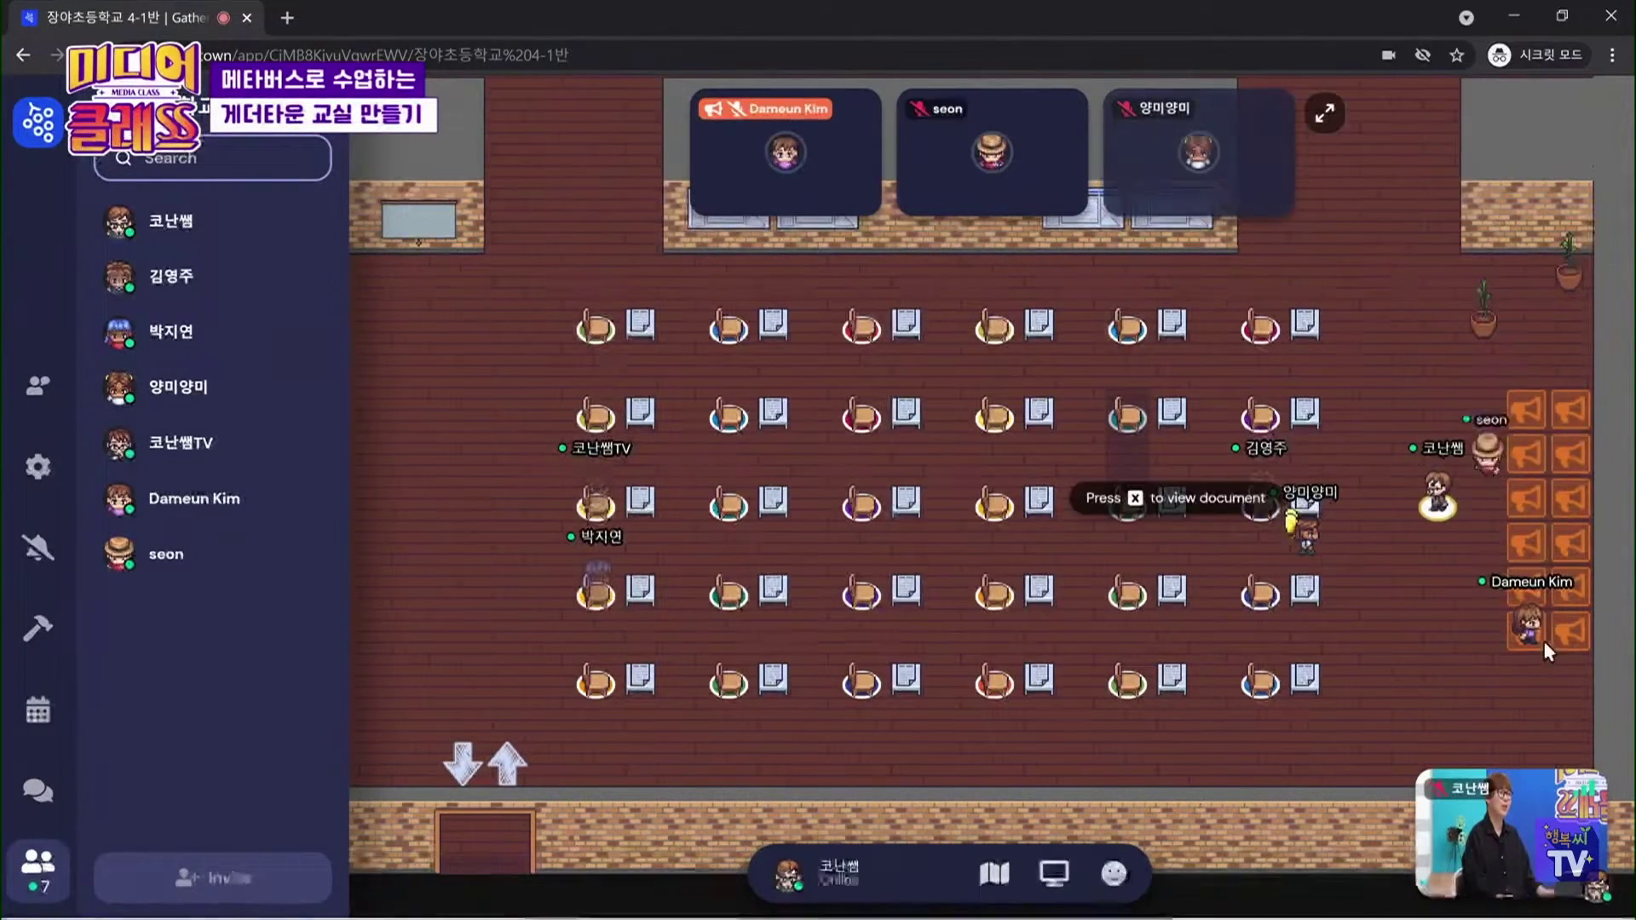
key(Down)
key(Left)
key(Left)
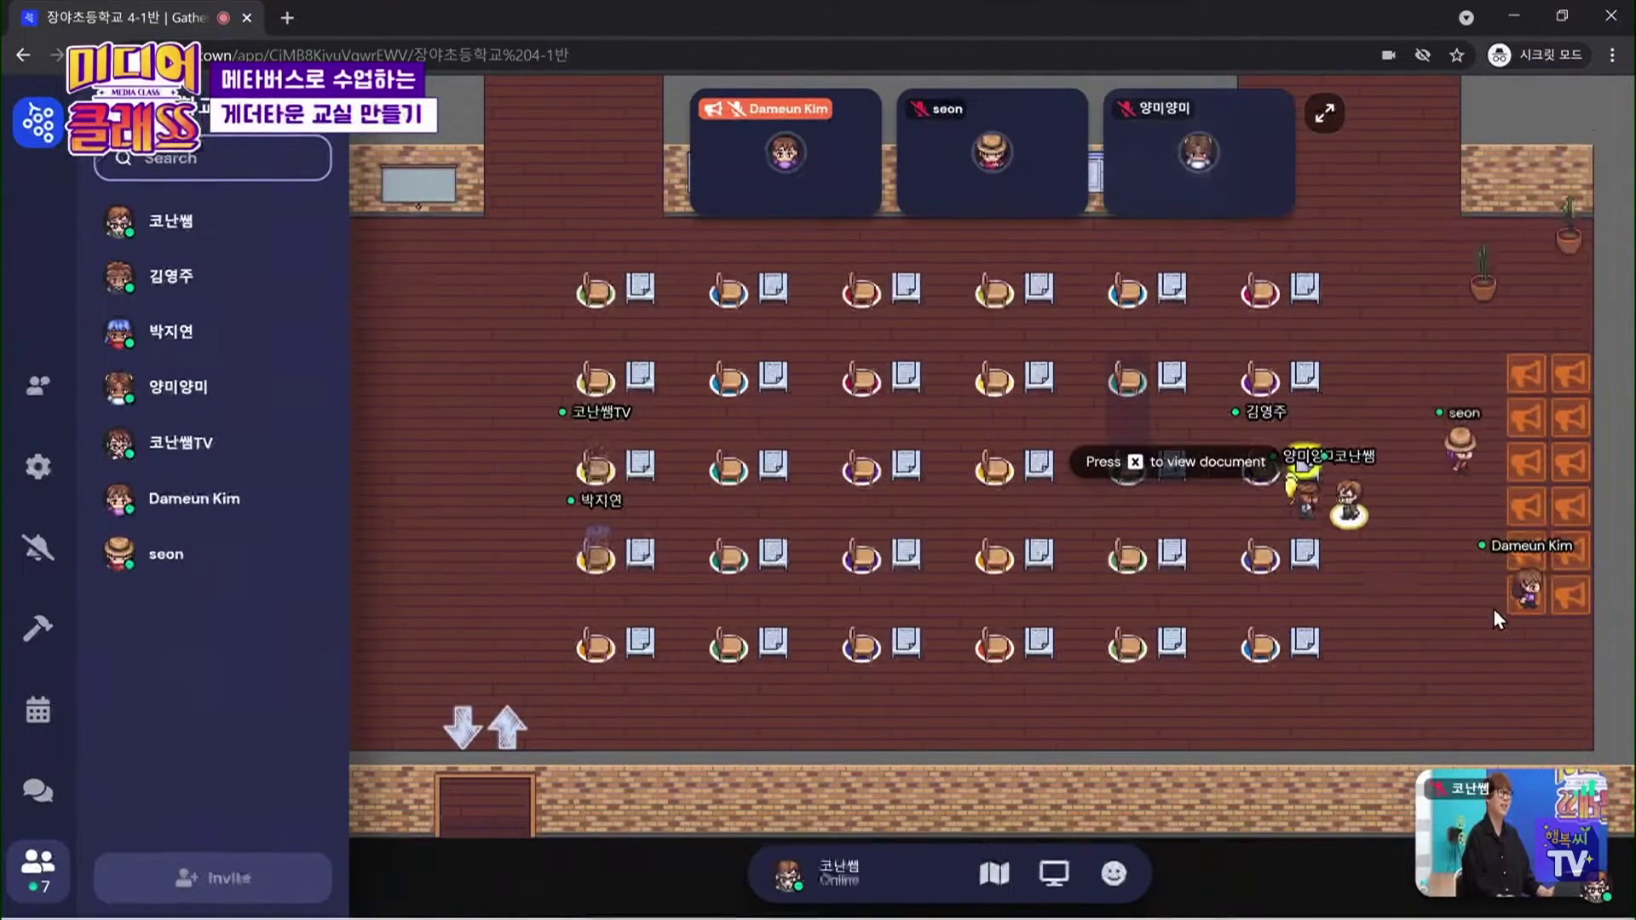
Walk the avatar around the desk and onto the seat of the last column's fourth desk
key(Down)
key(Down)
key(Left)
key(Left)
key(Up)
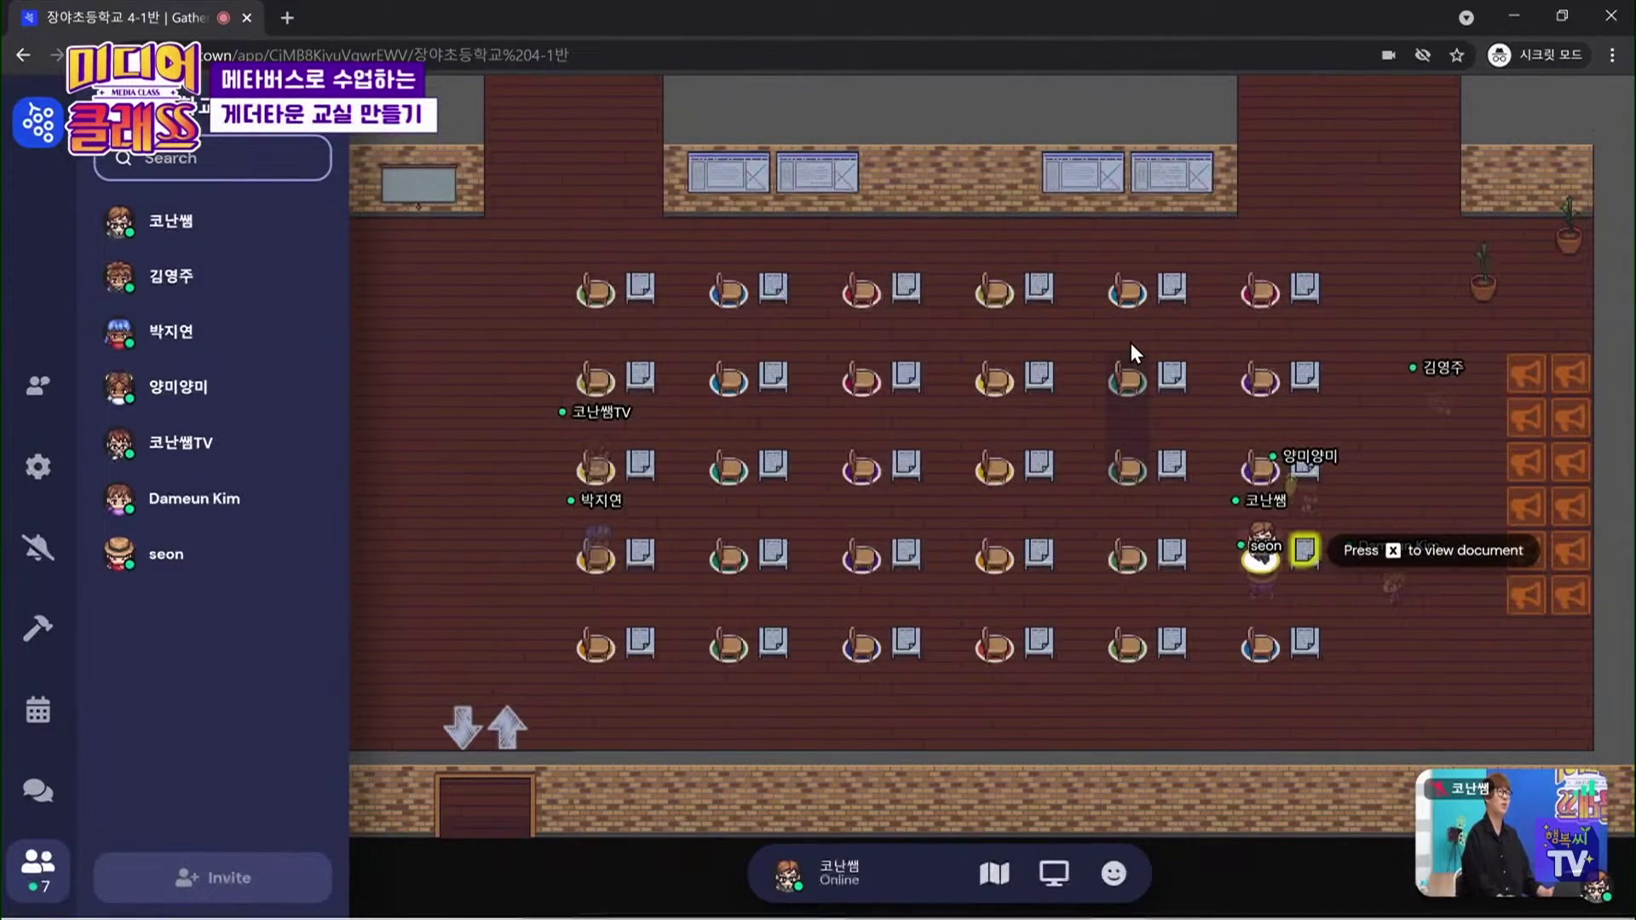
Step the avatar off the fourth desk and back onto it, then open the document on that desk
mouse_move(1034, 185)
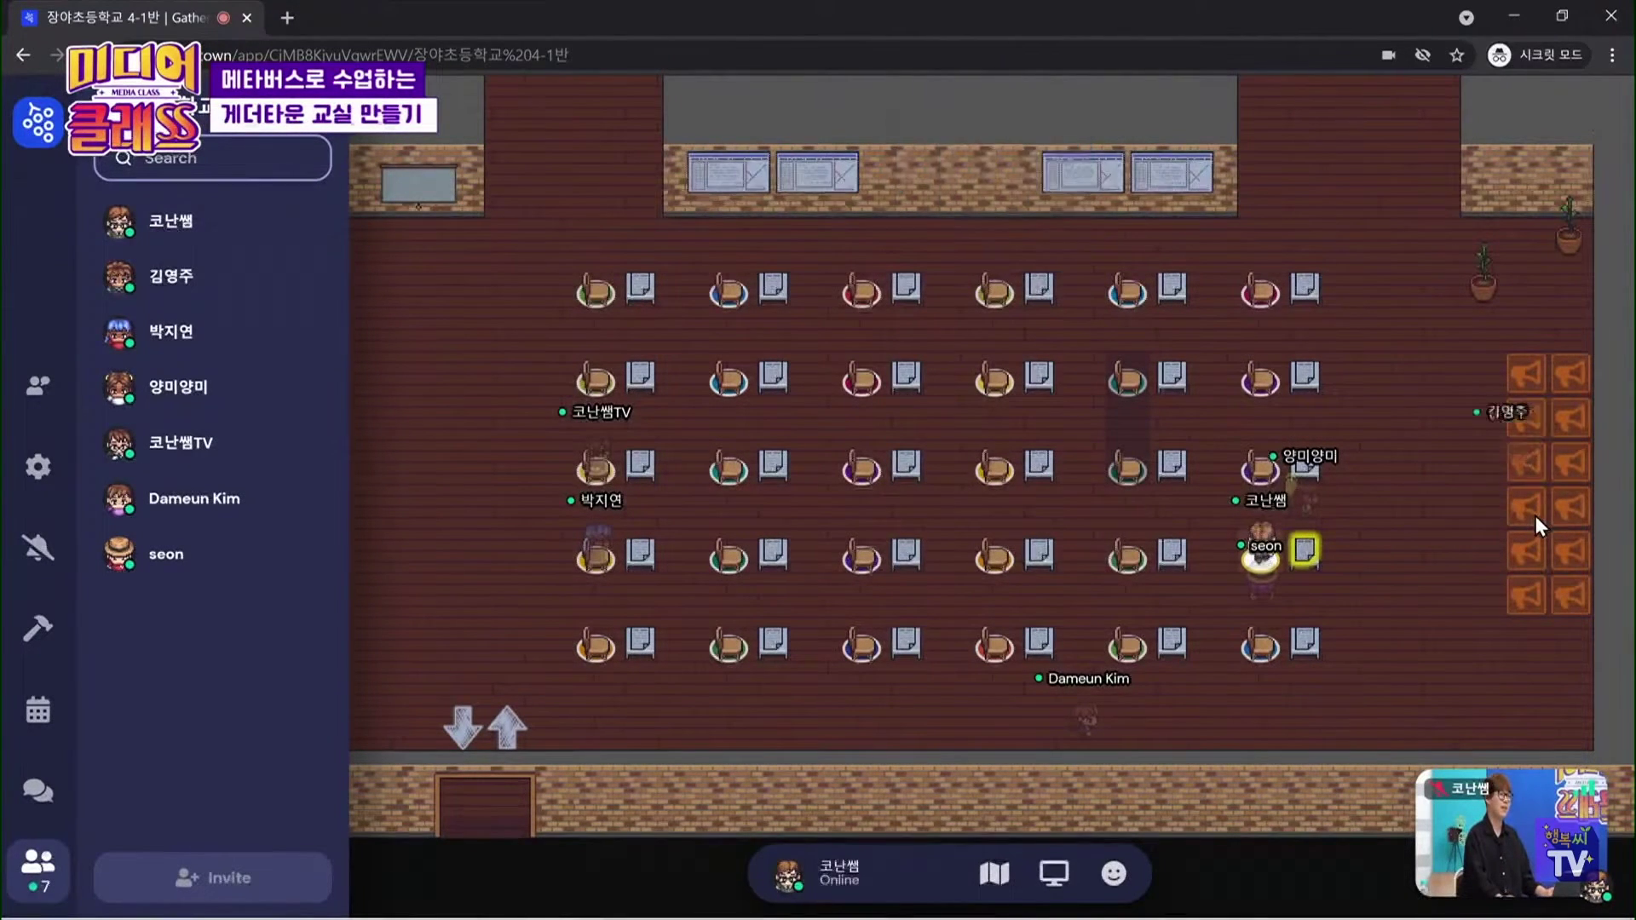
key(Up)
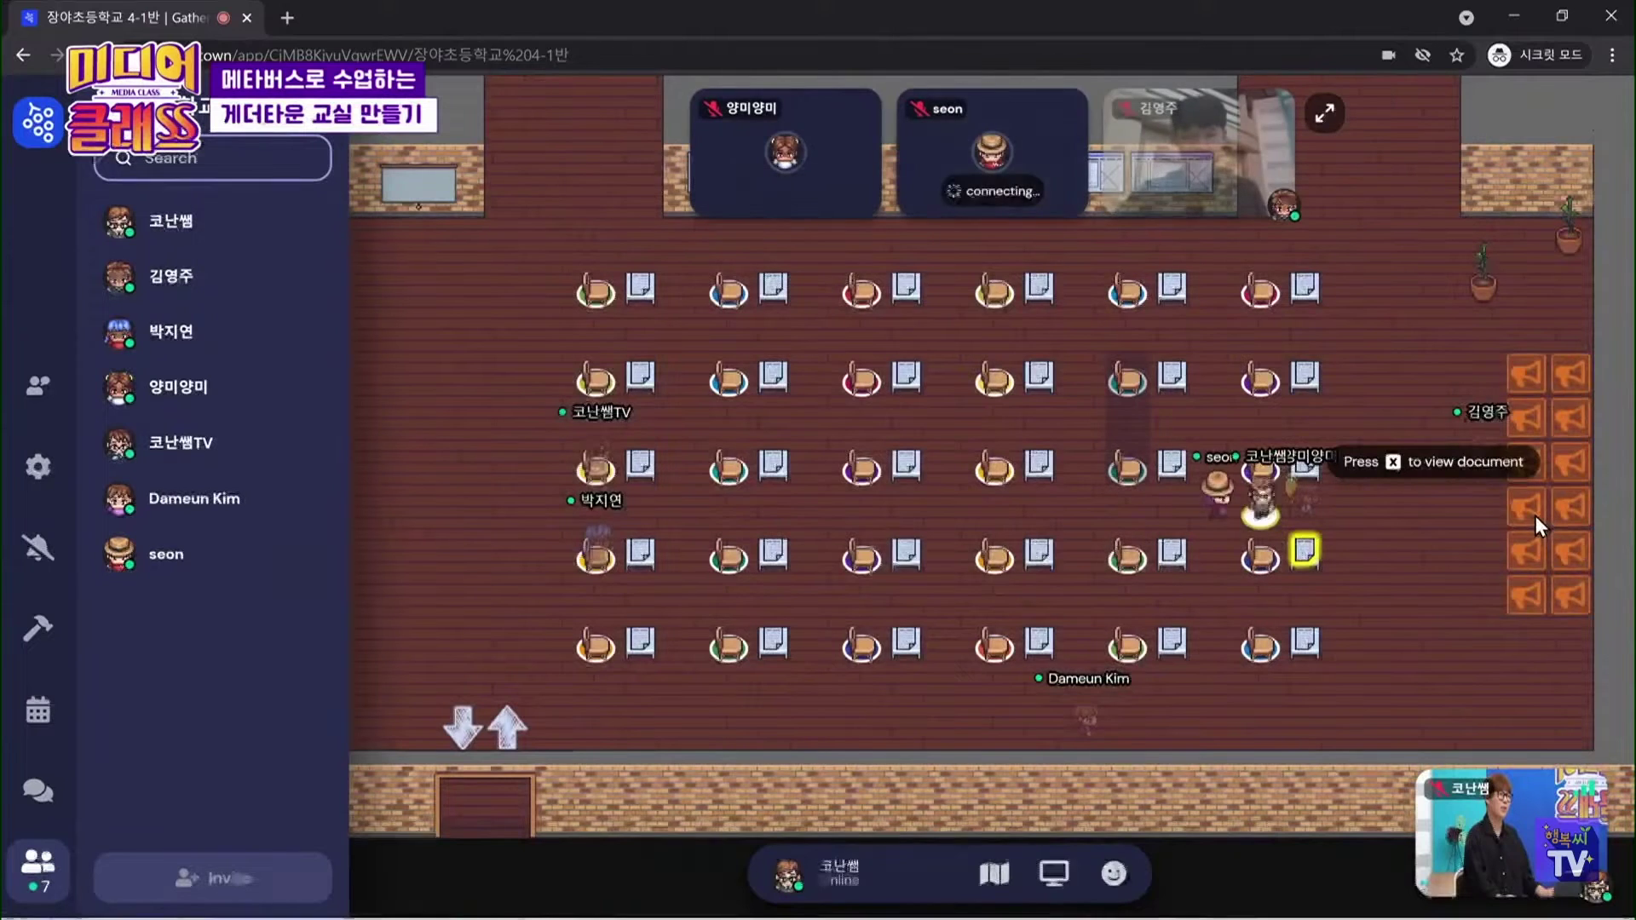
key(Down)
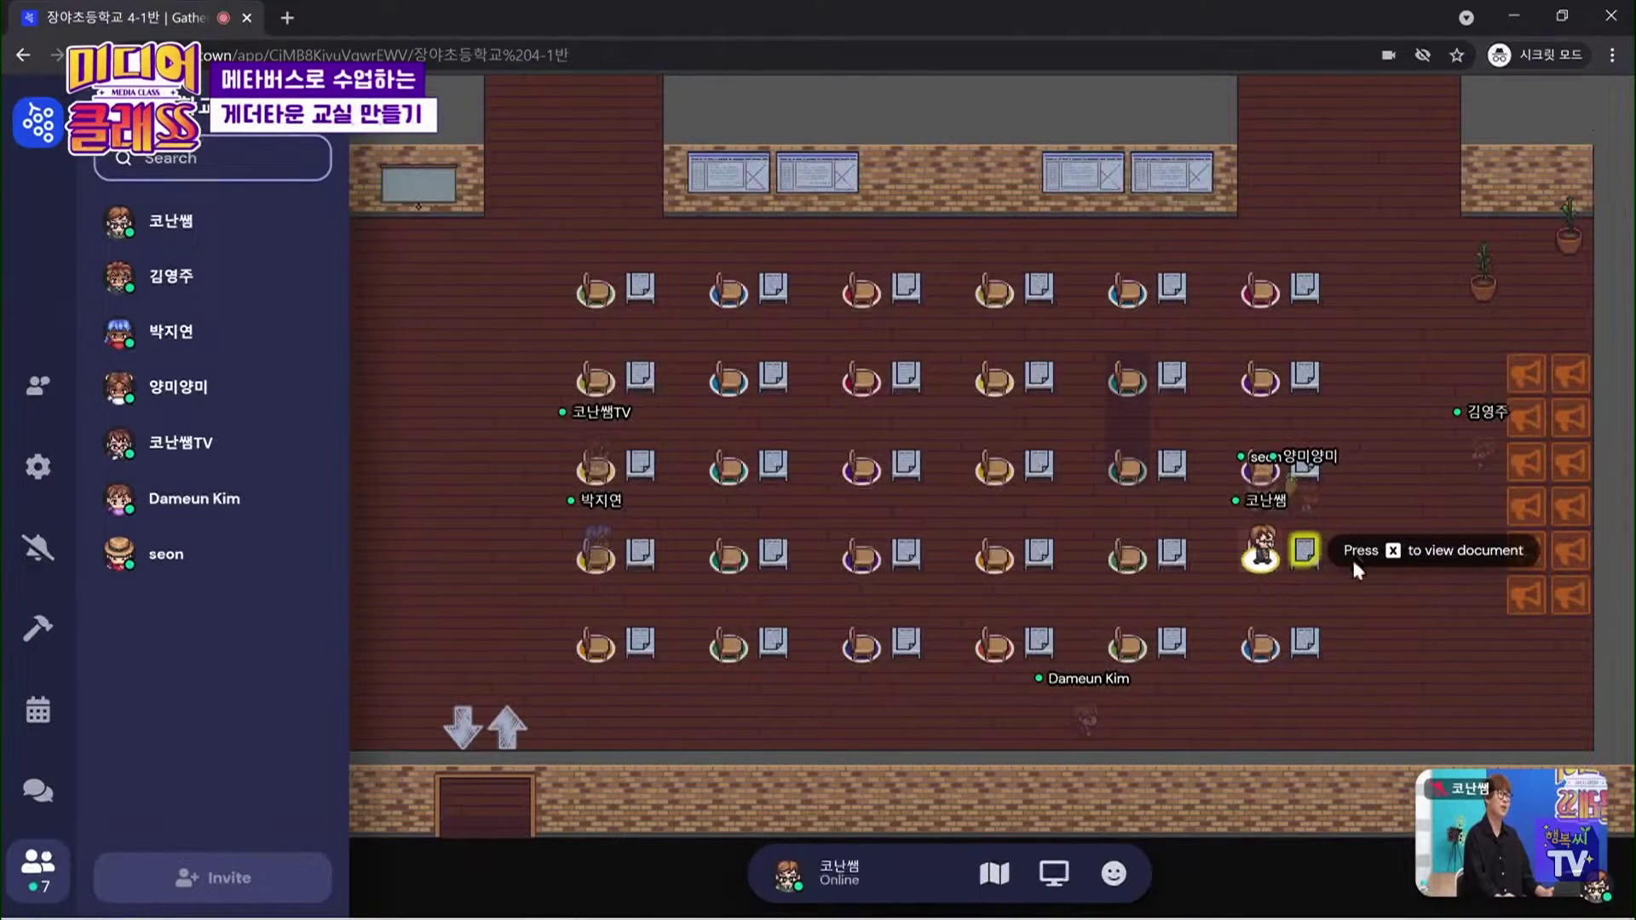
key(x)
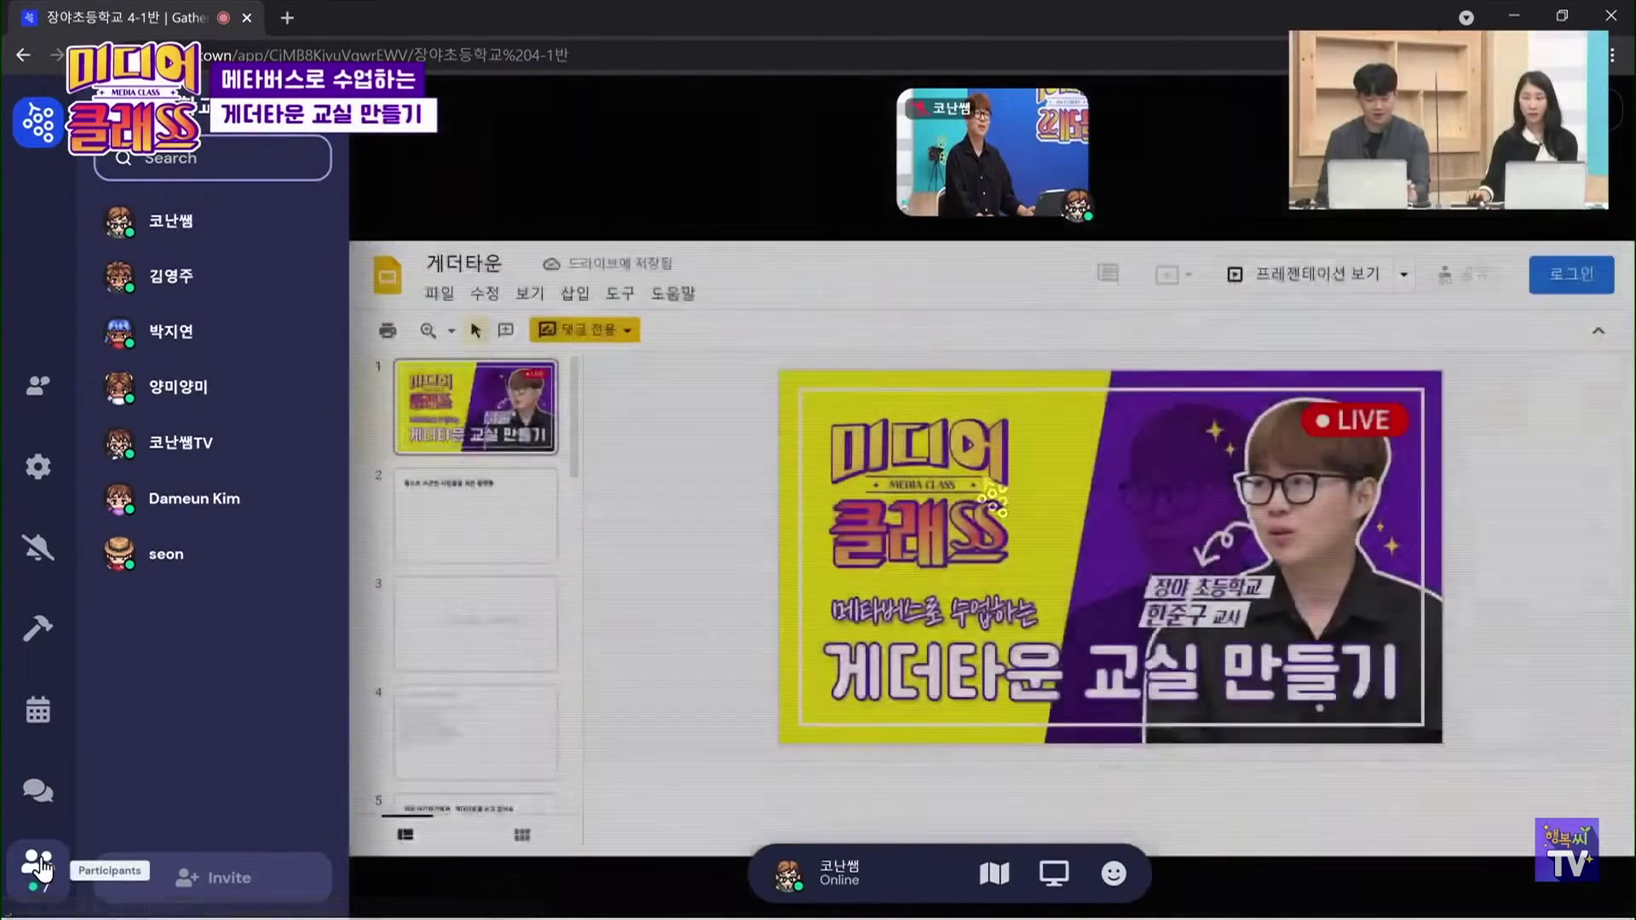
Hide the participant list, look over the 게더타운 slides and close the desk document
click(34, 878)
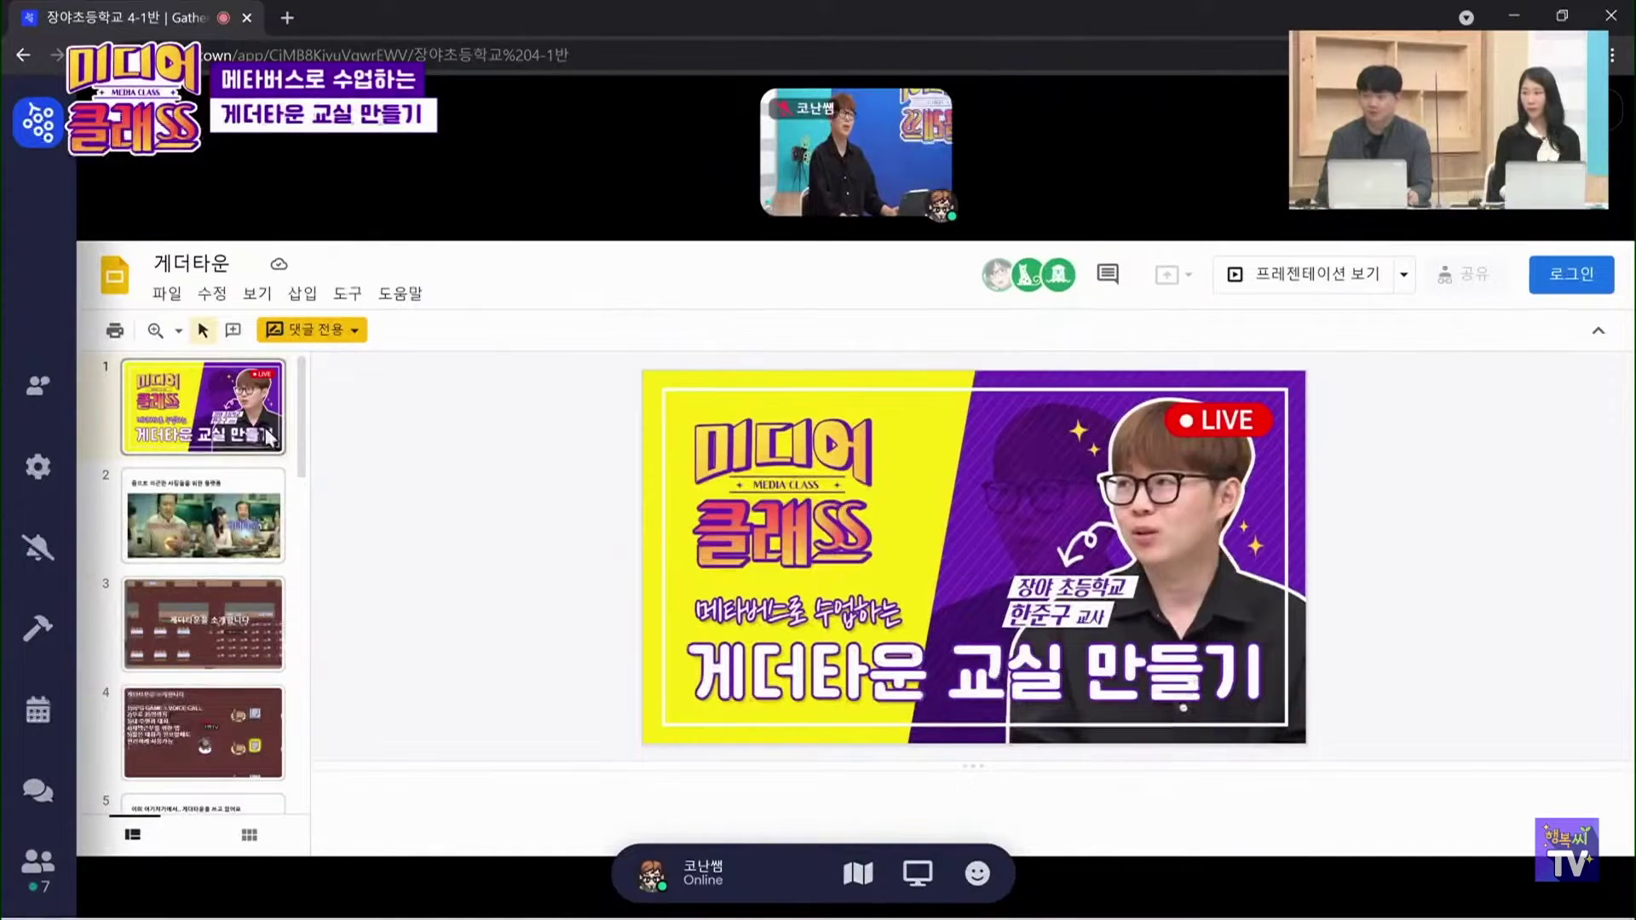
drag(302, 435, 307, 388)
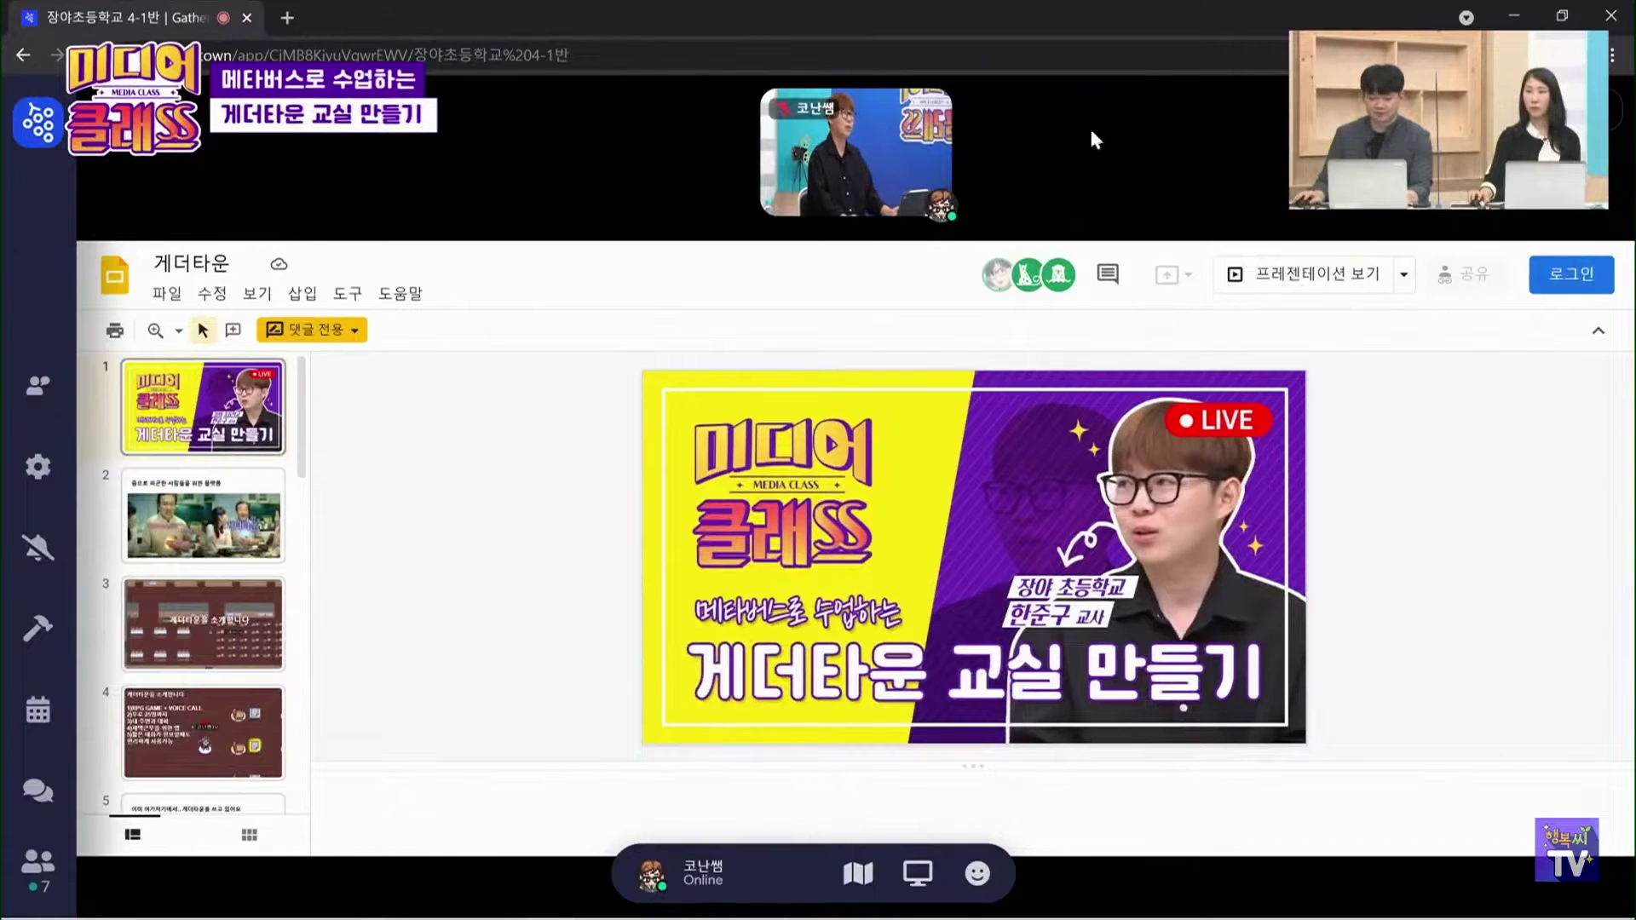
click(1600, 115)
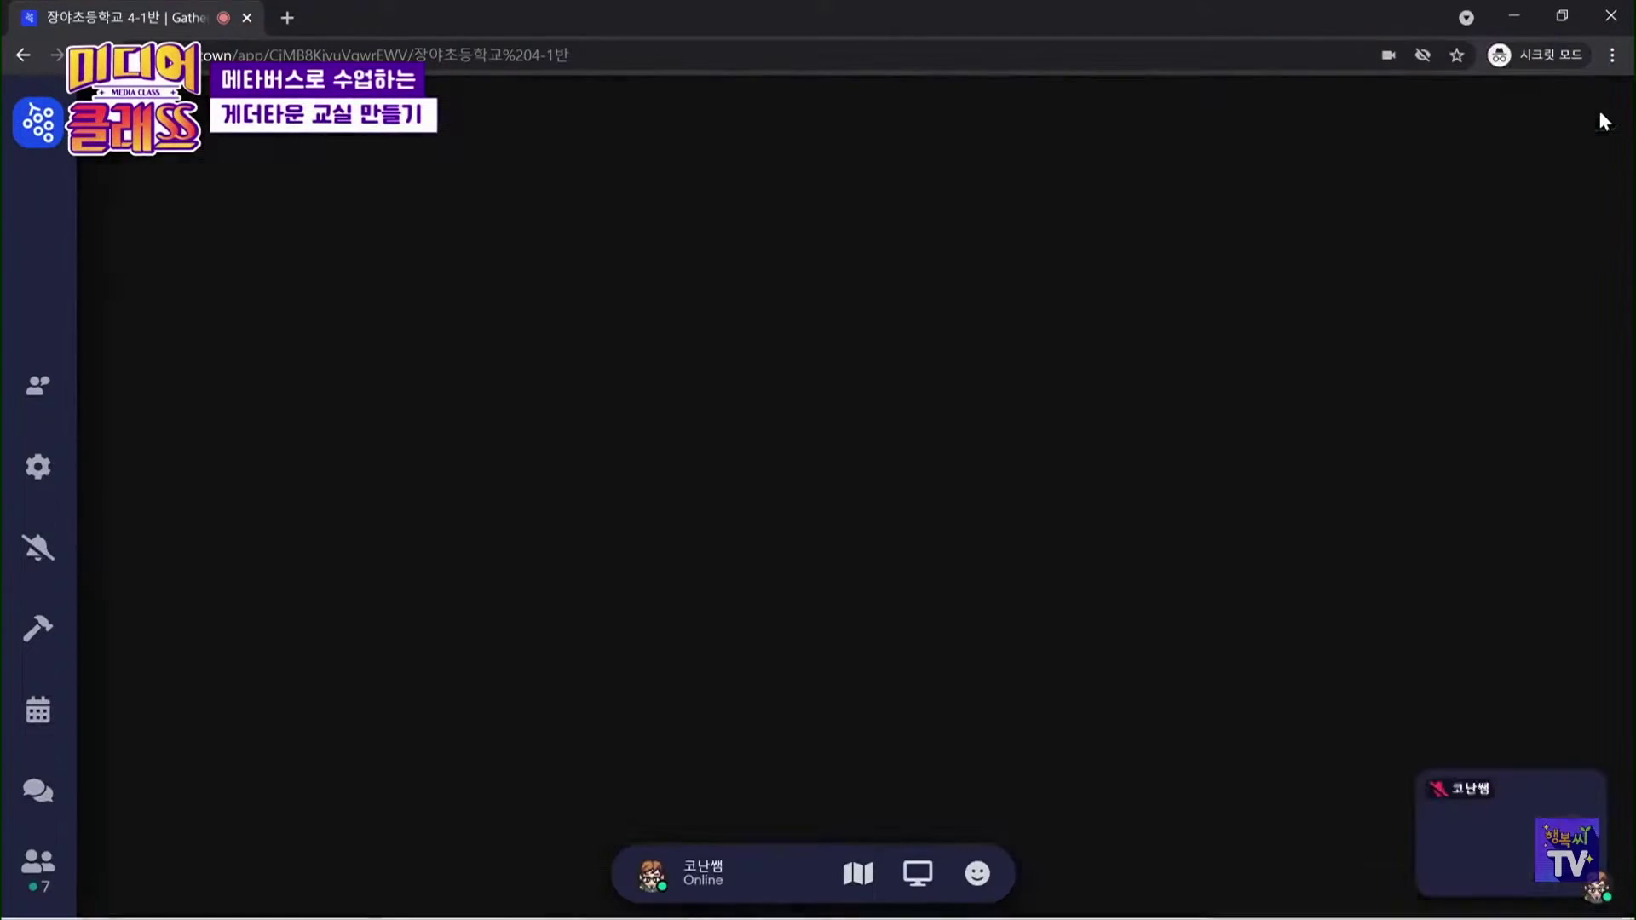
Walk the avatar off the fourth desk and up the aisle beside the last column toward the corridor opening near the plants
key(Down)
key(Down)
key(Down)
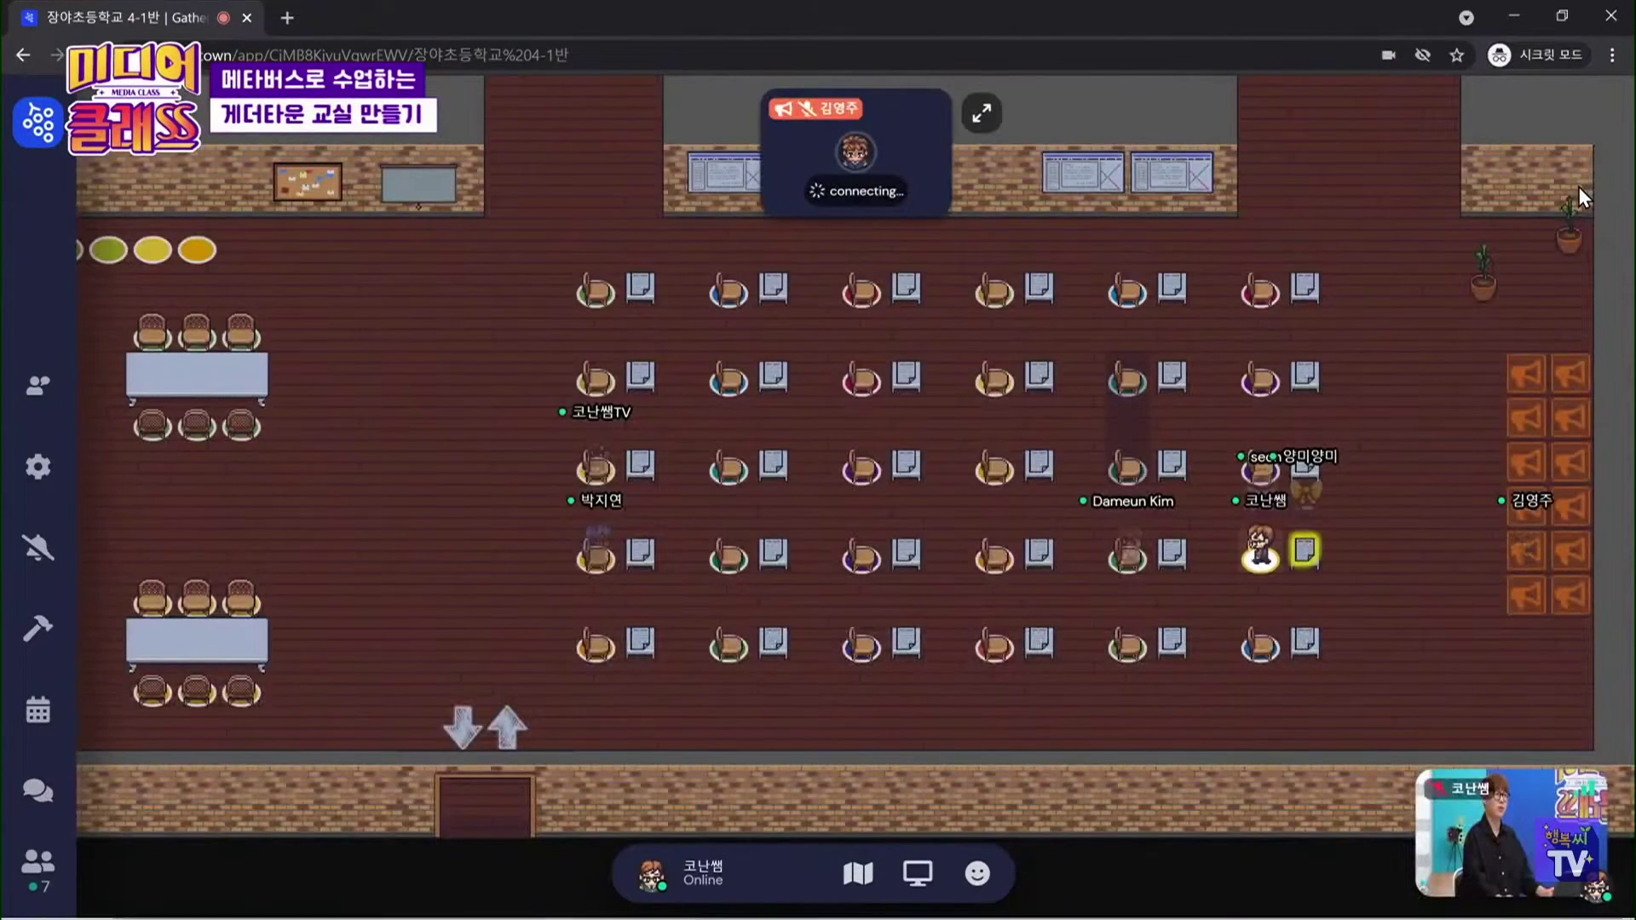
key(Right)
key(Right)
key(Right)
key(Up)
key(Up)
key(Up)
key(Up)
key(Up)
key(Up)
key(Up)
key(Up)
key(Up)
key(Up)
key(Up)
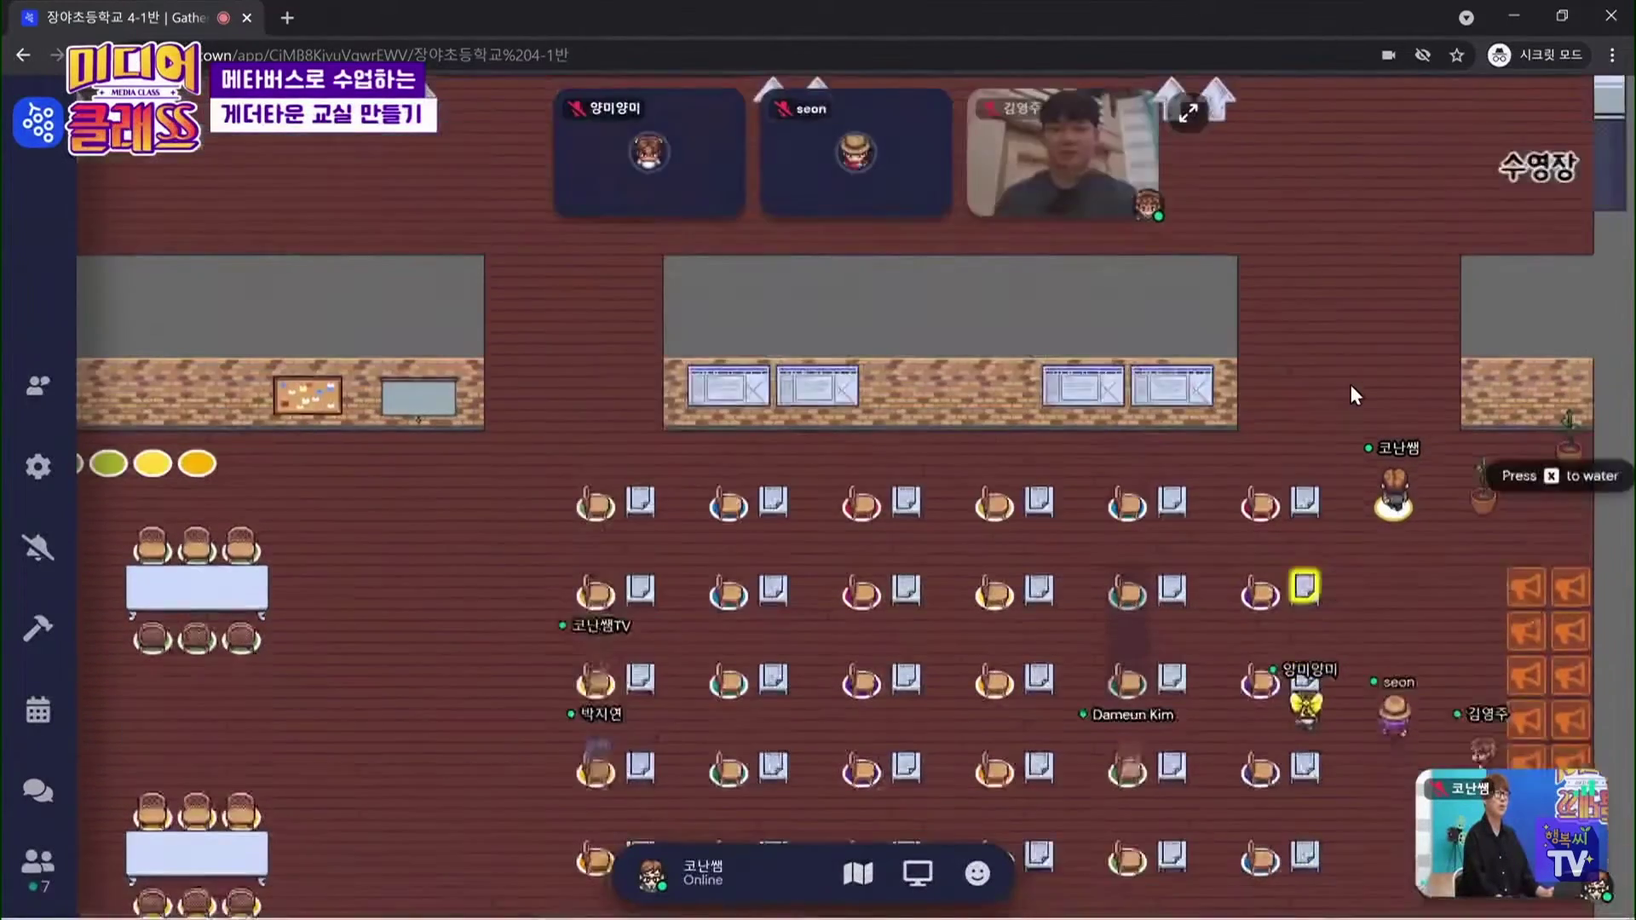
Walk the avatar left past the rightmost wall board to the neighbouring board above the single desks
key(Left)
key(Left)
key(Left)
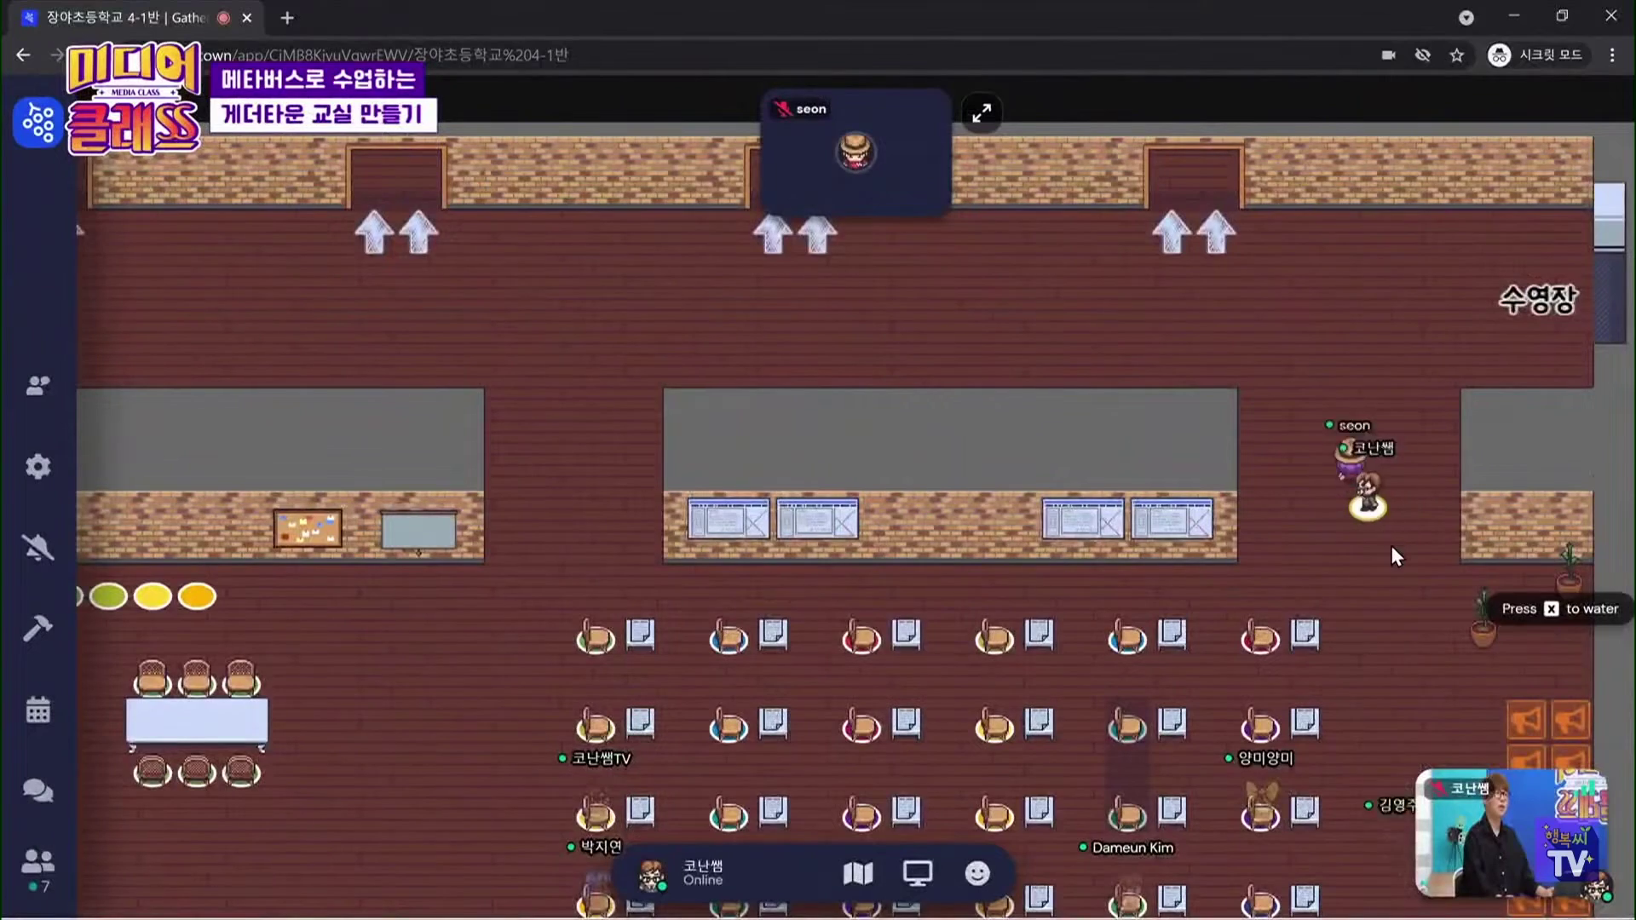
key(Down)
key(Down)
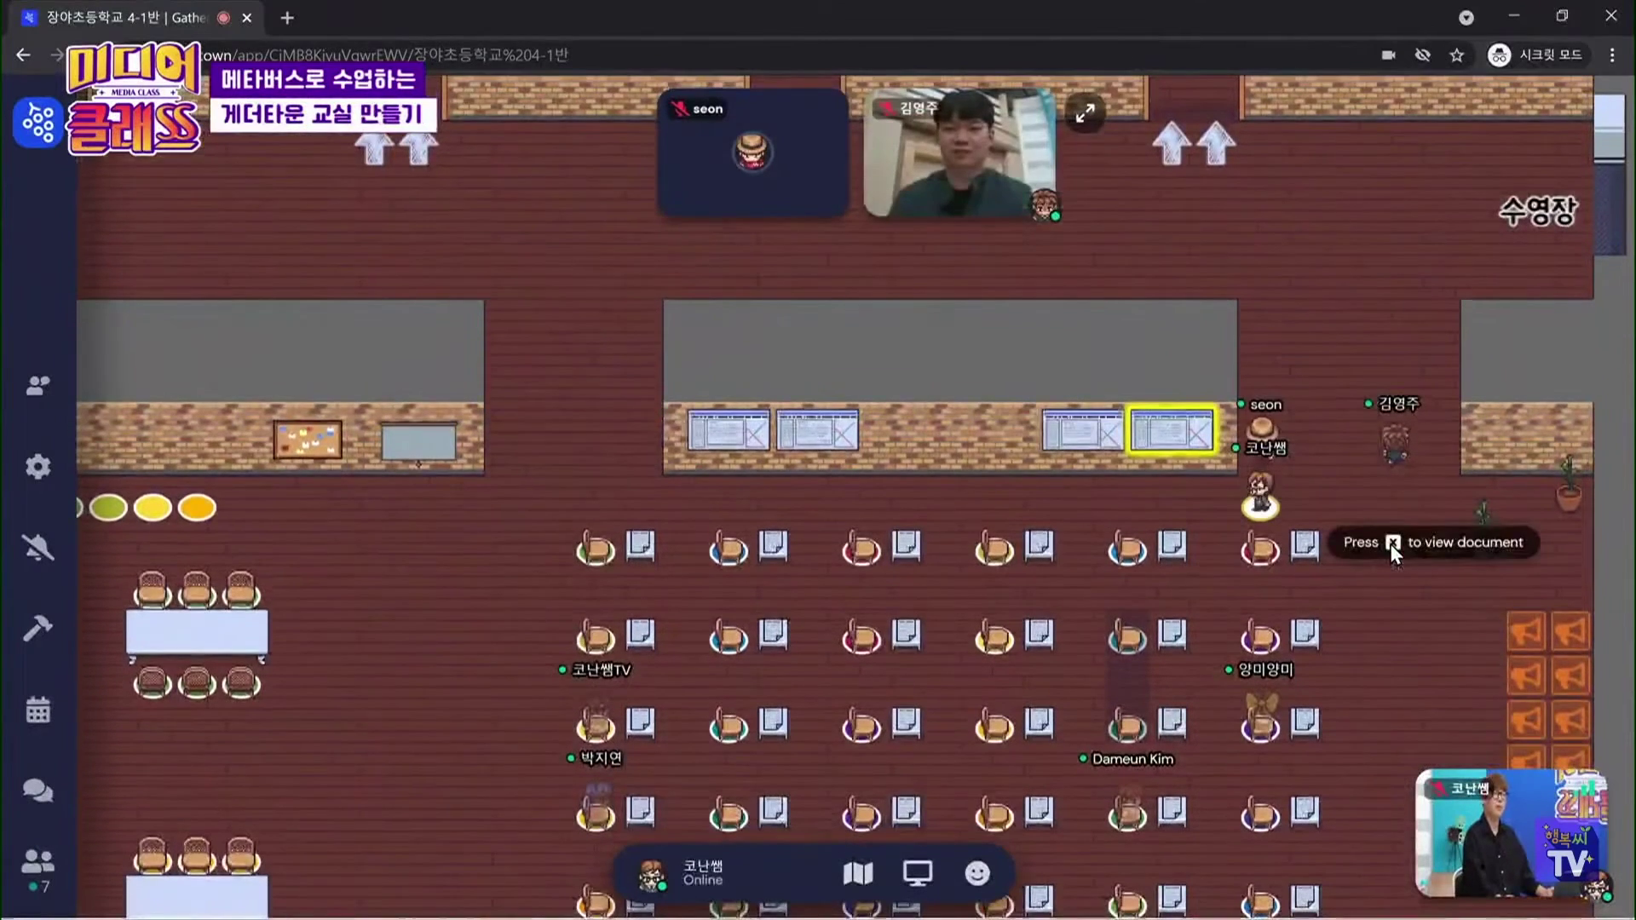
key(Left)
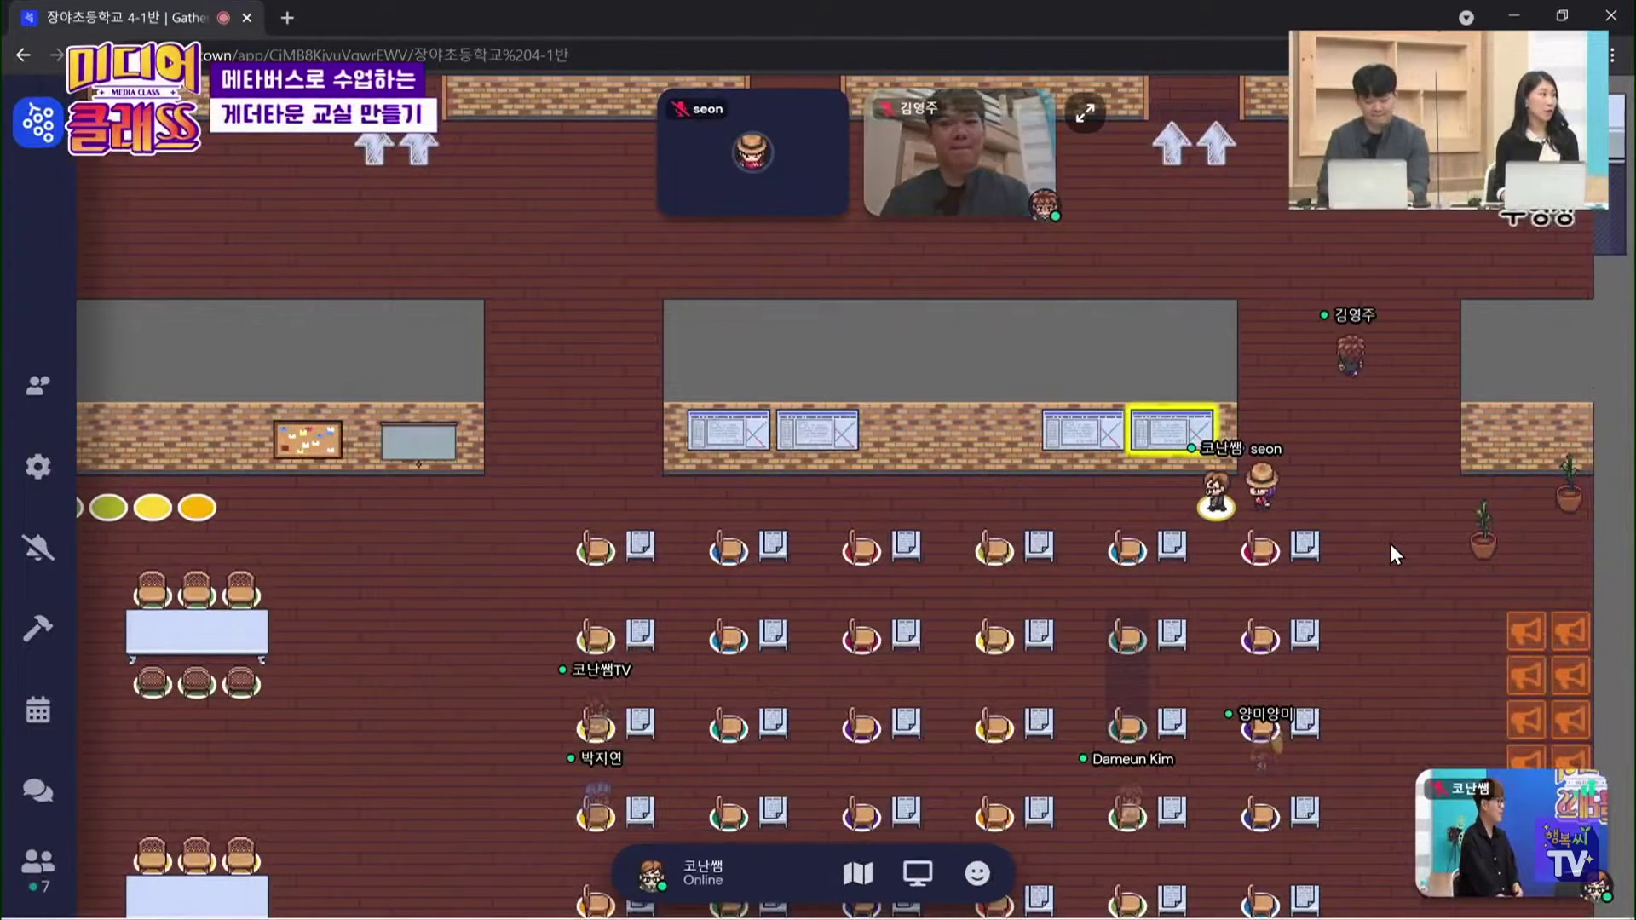
key(Left)
key(Left)
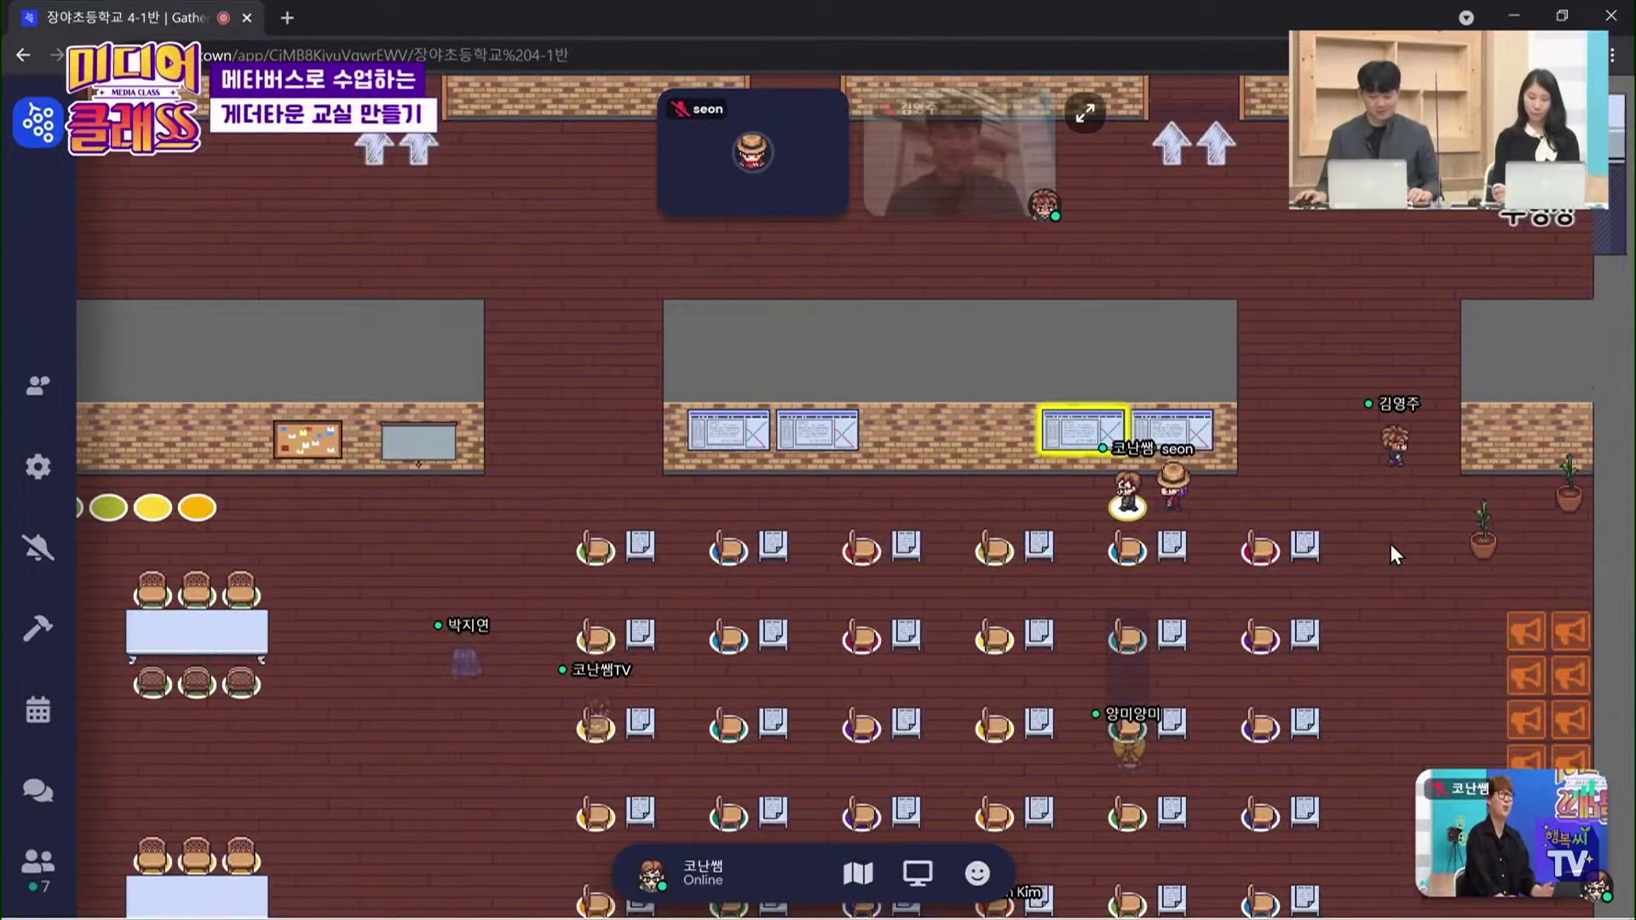
Set the Manual Canvas Zoom to just under 300% in the user preferences and close them
click(704, 874)
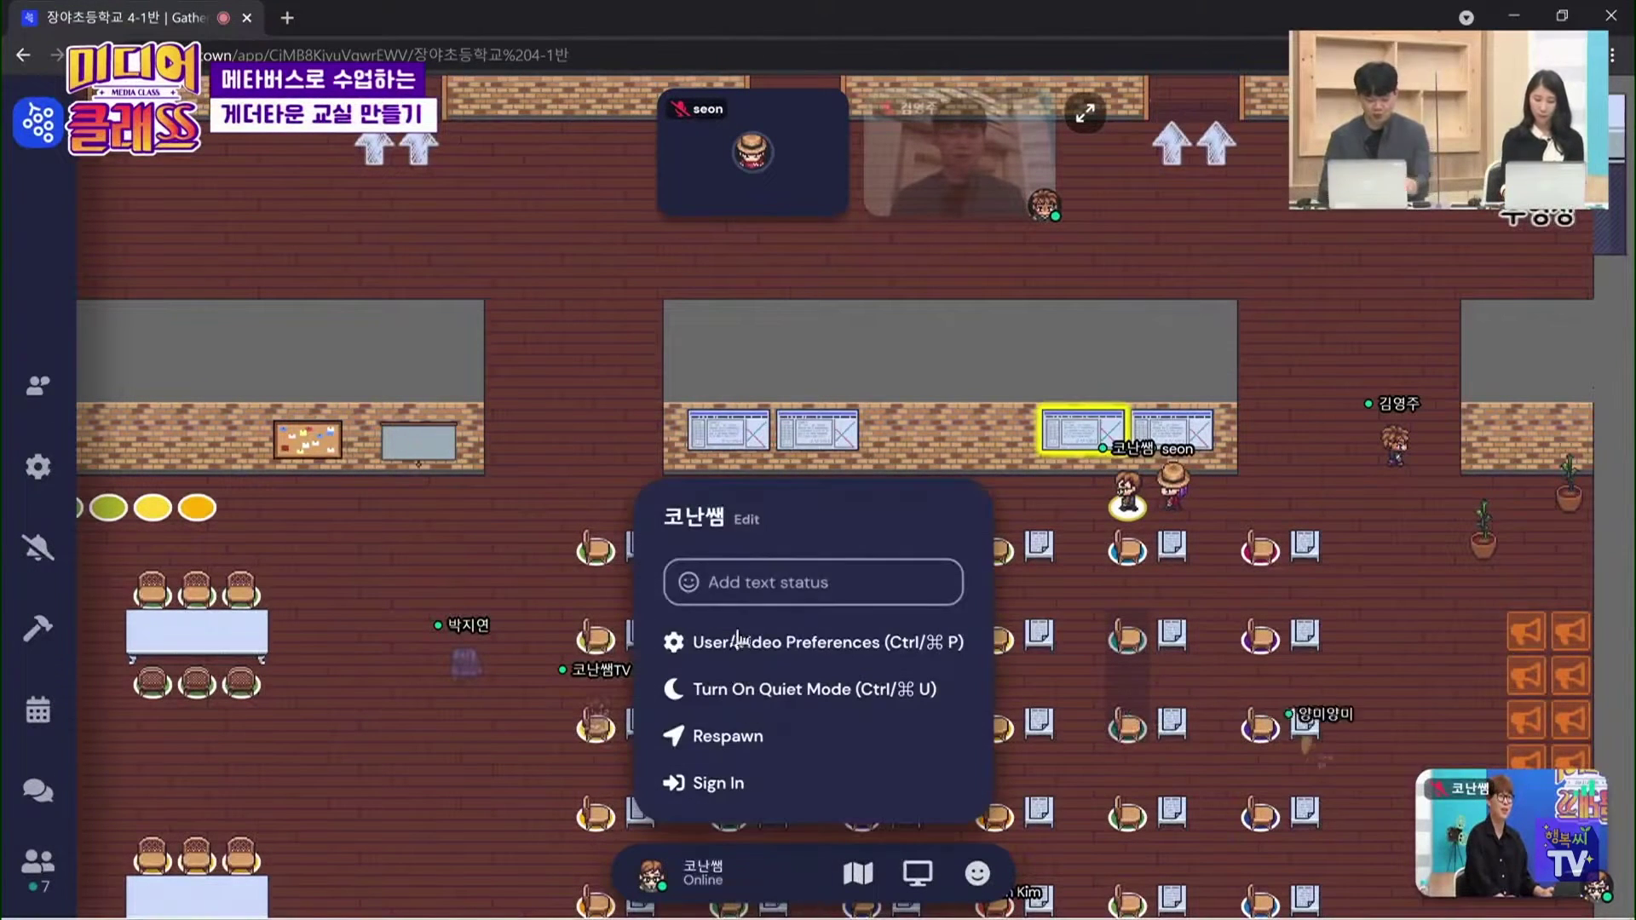
click(738, 646)
scroll(954, 588, down, 3)
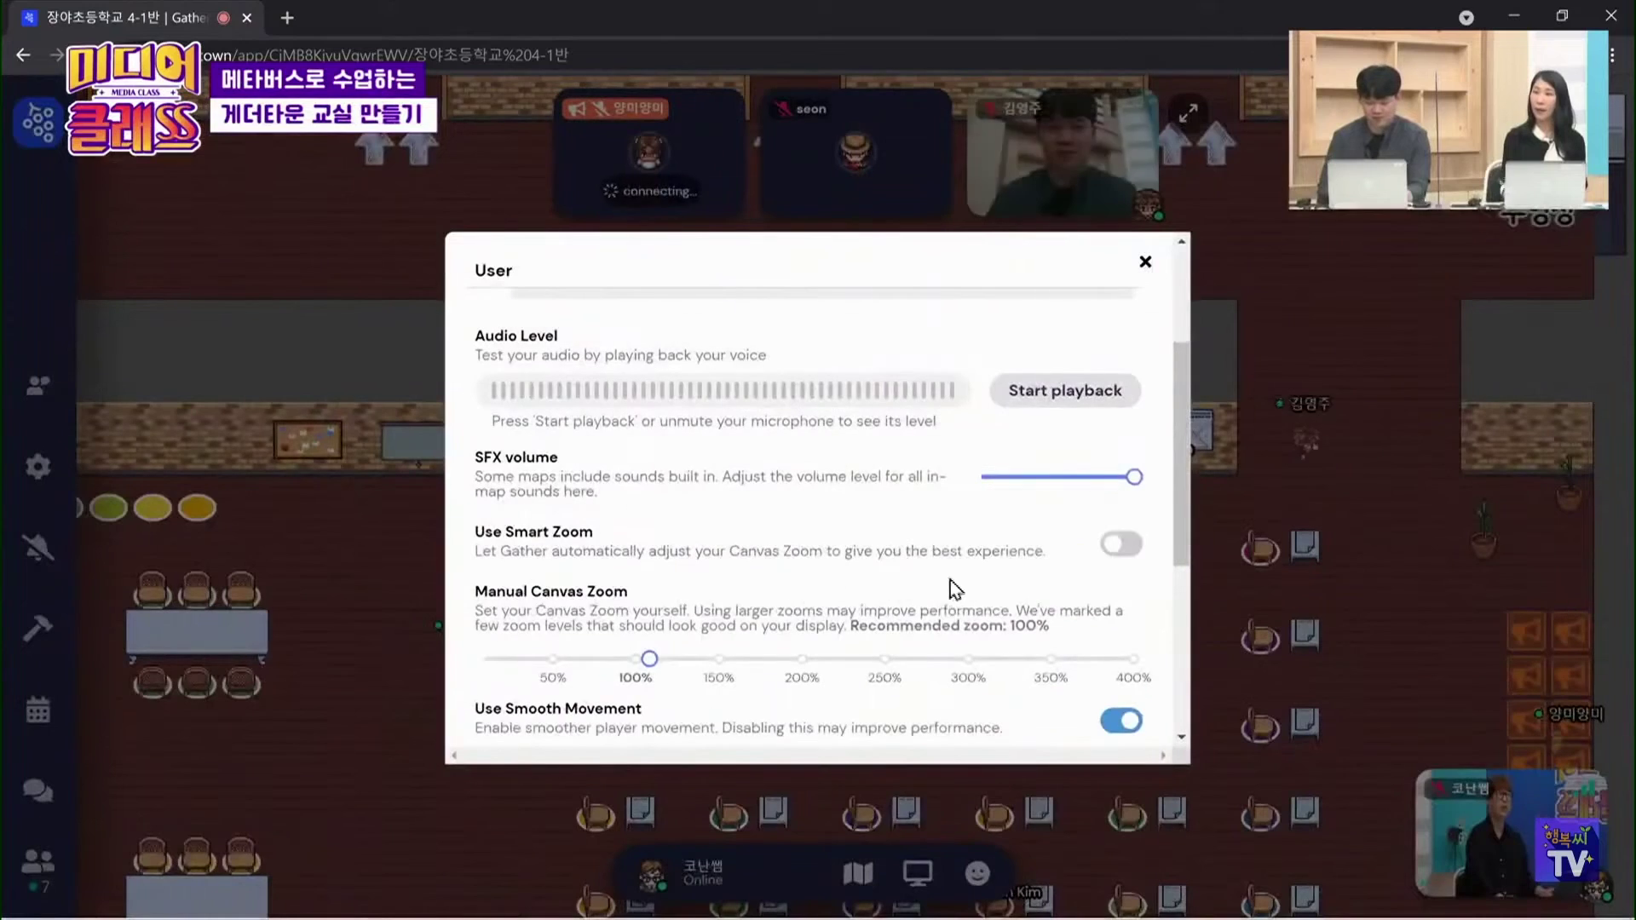
click(961, 664)
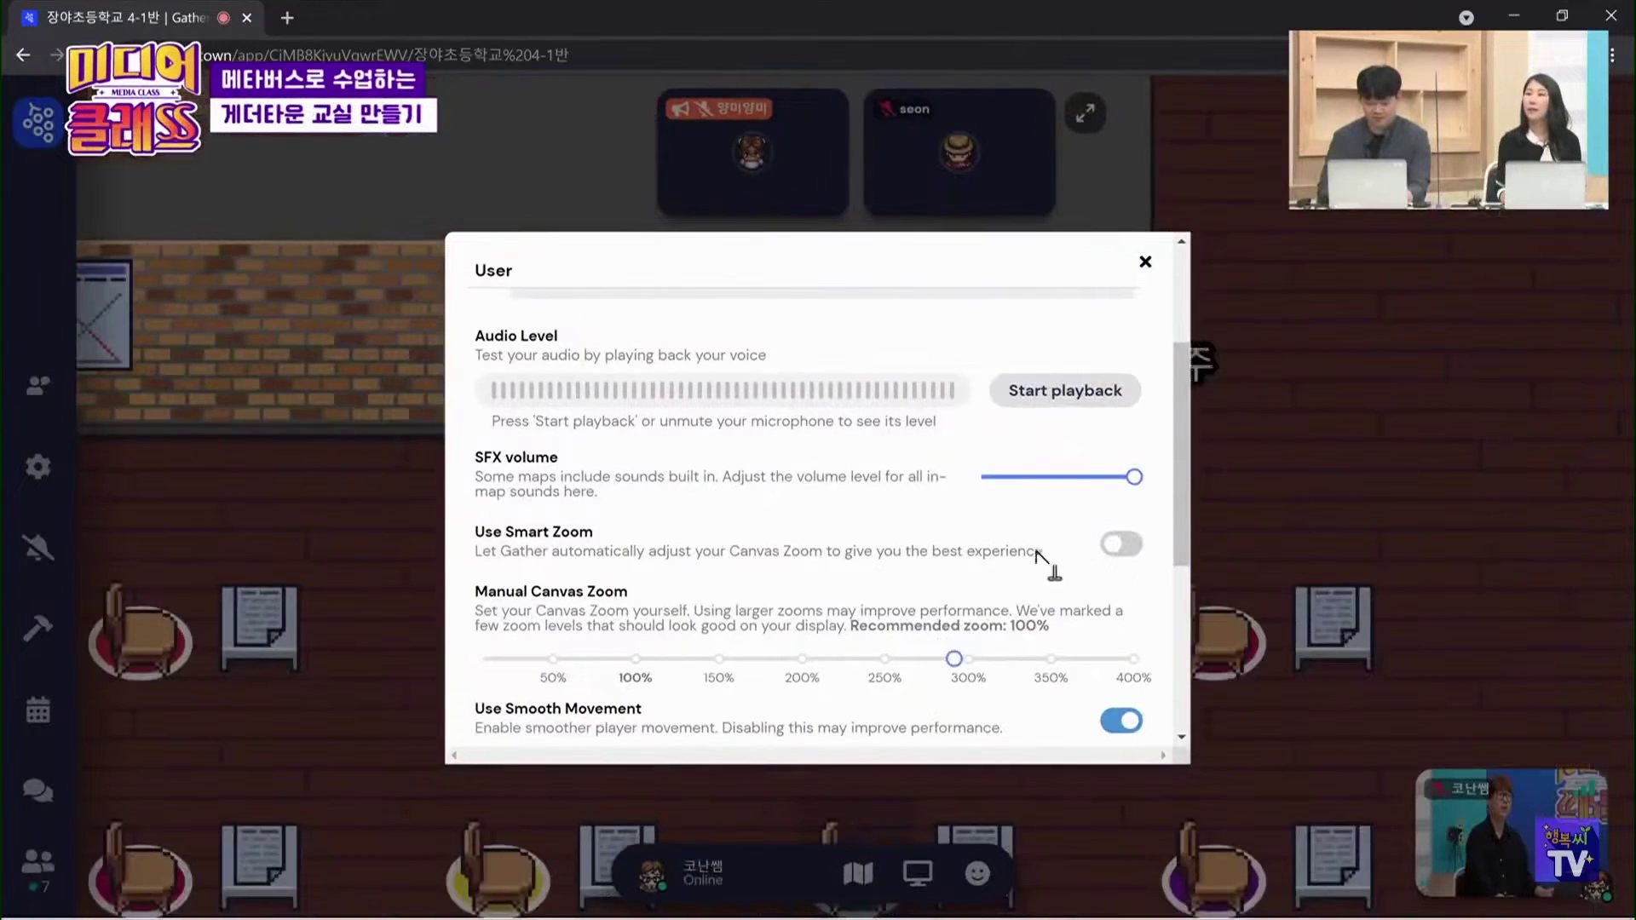
click(1146, 264)
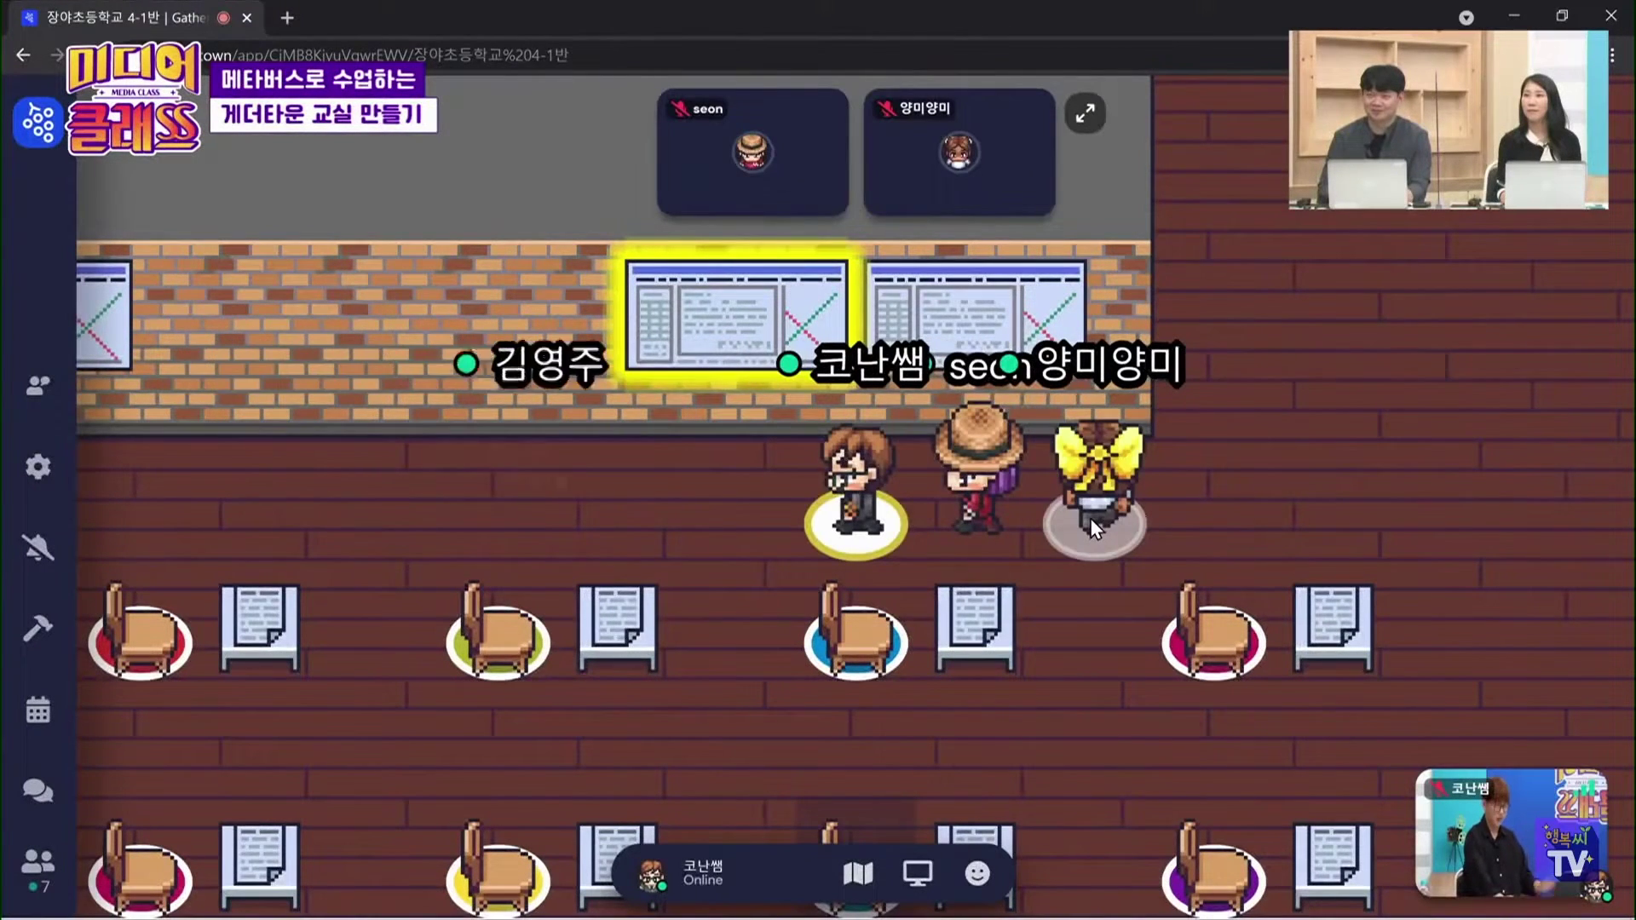
Walk the enlarged avatar back and forth along the front wall between the boards and the single desks
key(Right)
key(Right)
key(Right)
key(Right)
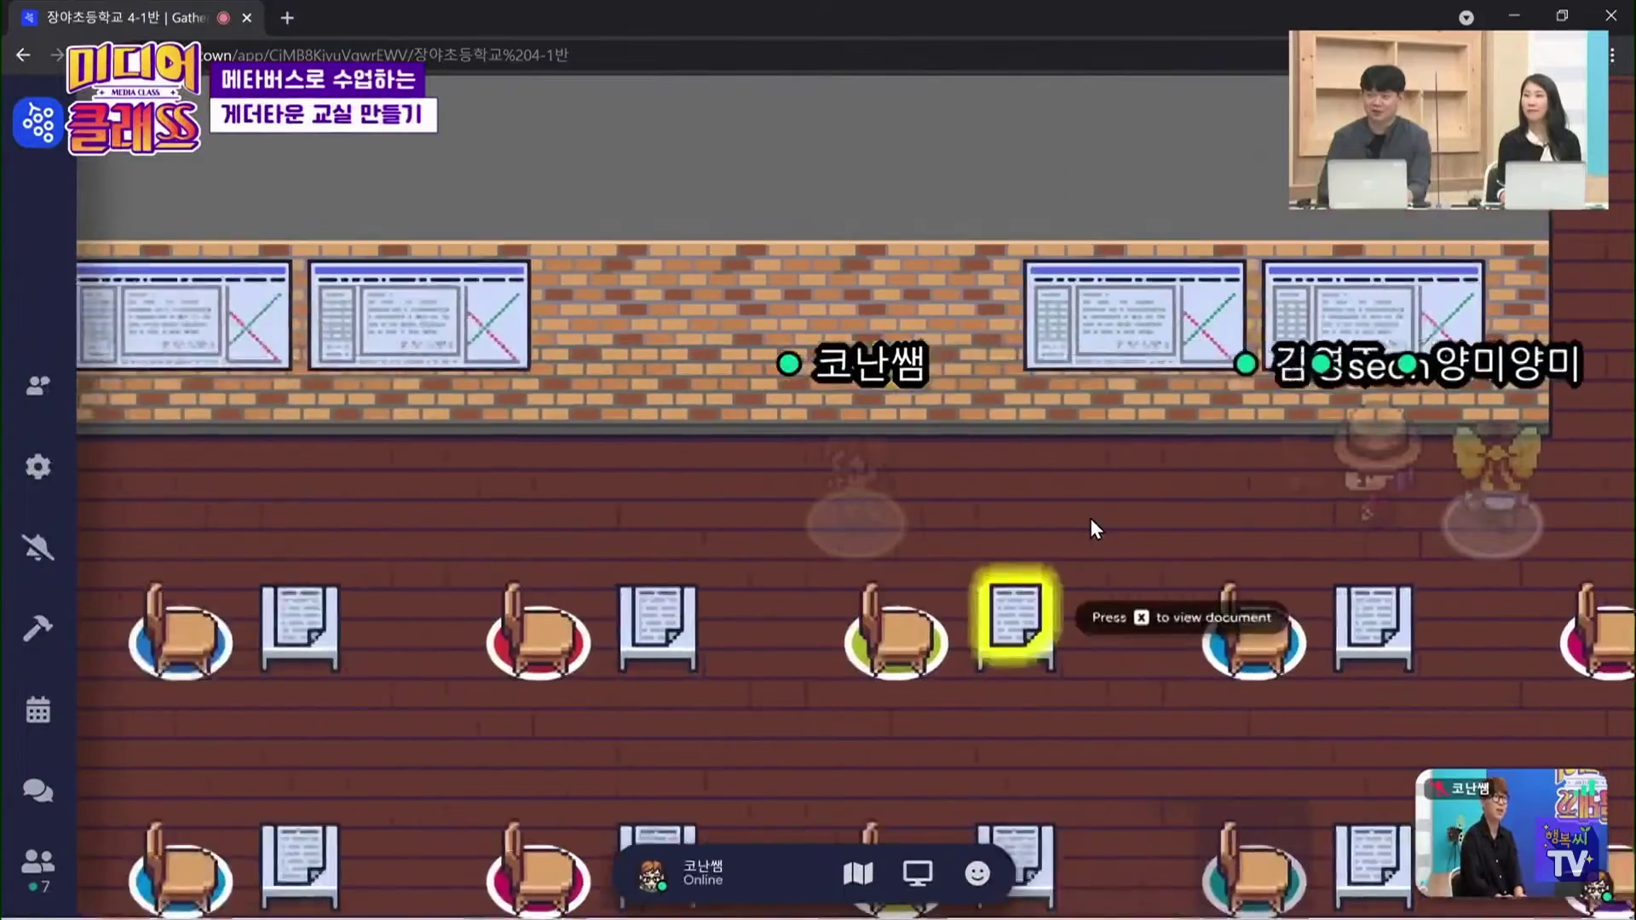
key(Left)
key(Left)
key(Left)
key(Left)
key(Left)
key(Left)
key(Left)
key(Left)
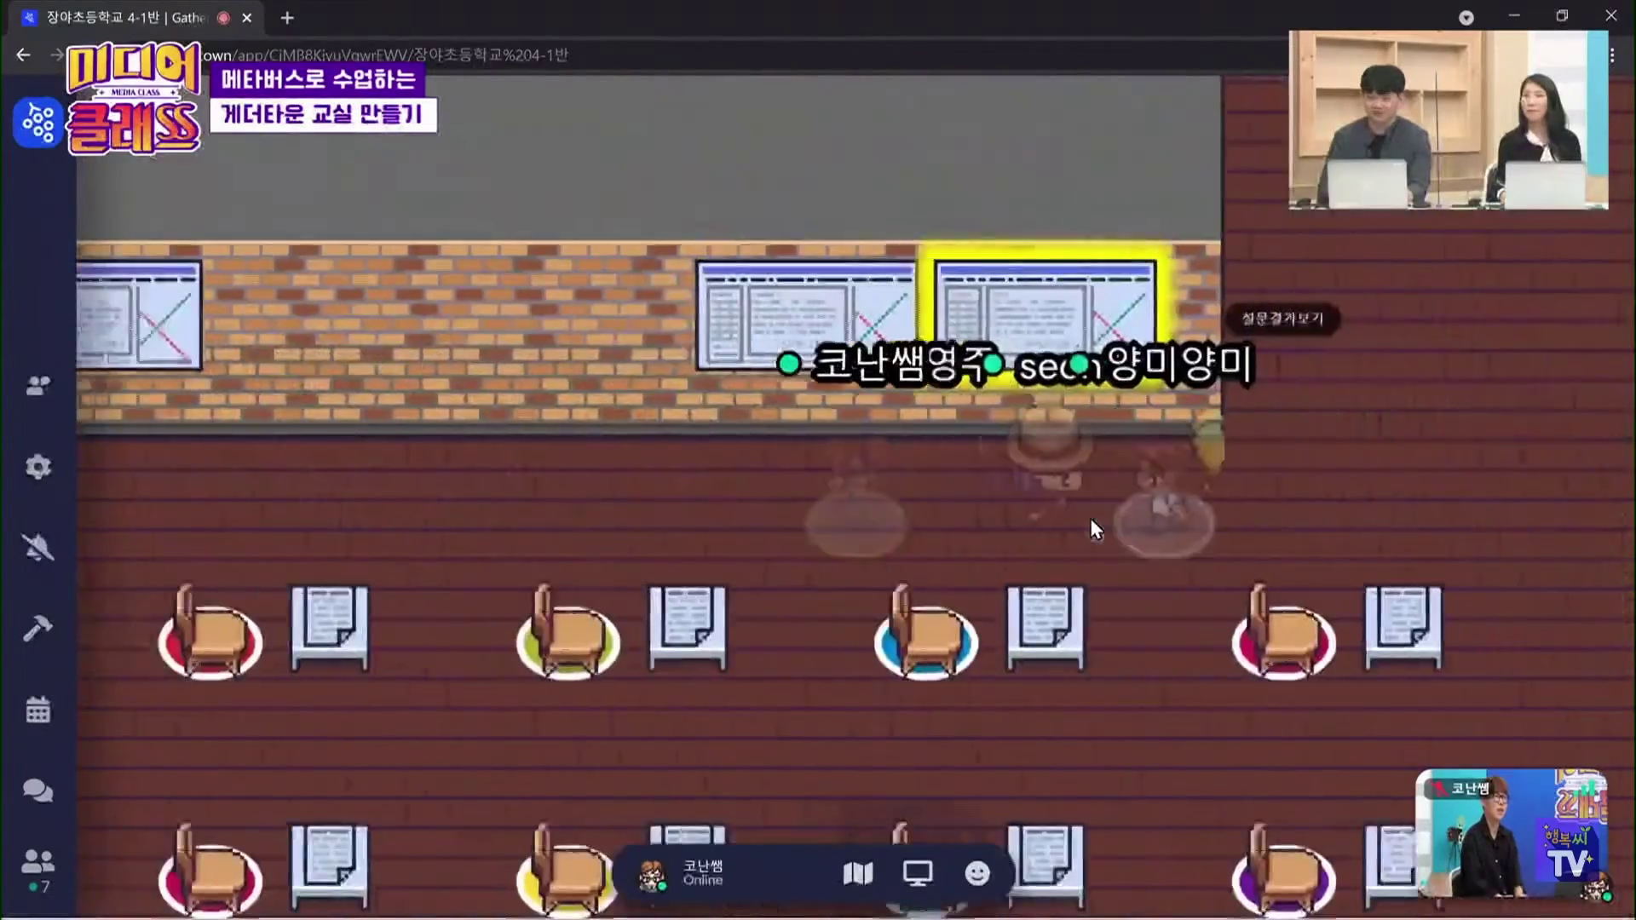
Walk the avatar onto the fourth column's front desk and back up to the wall
key(Down)
key(Down)
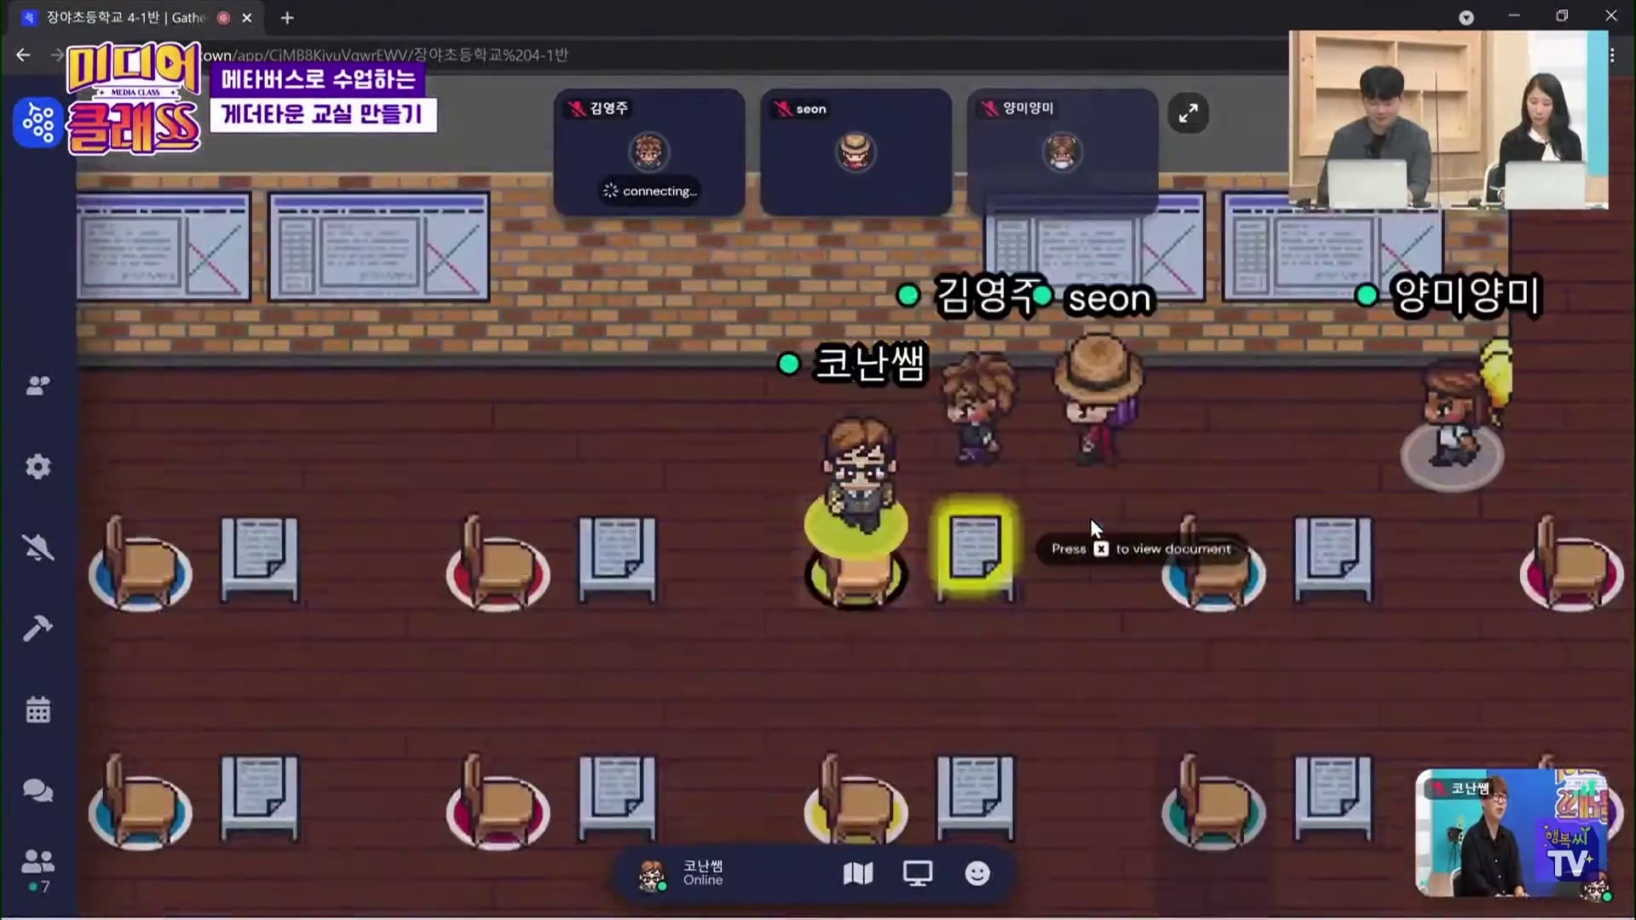
key(Up)
key(Up)
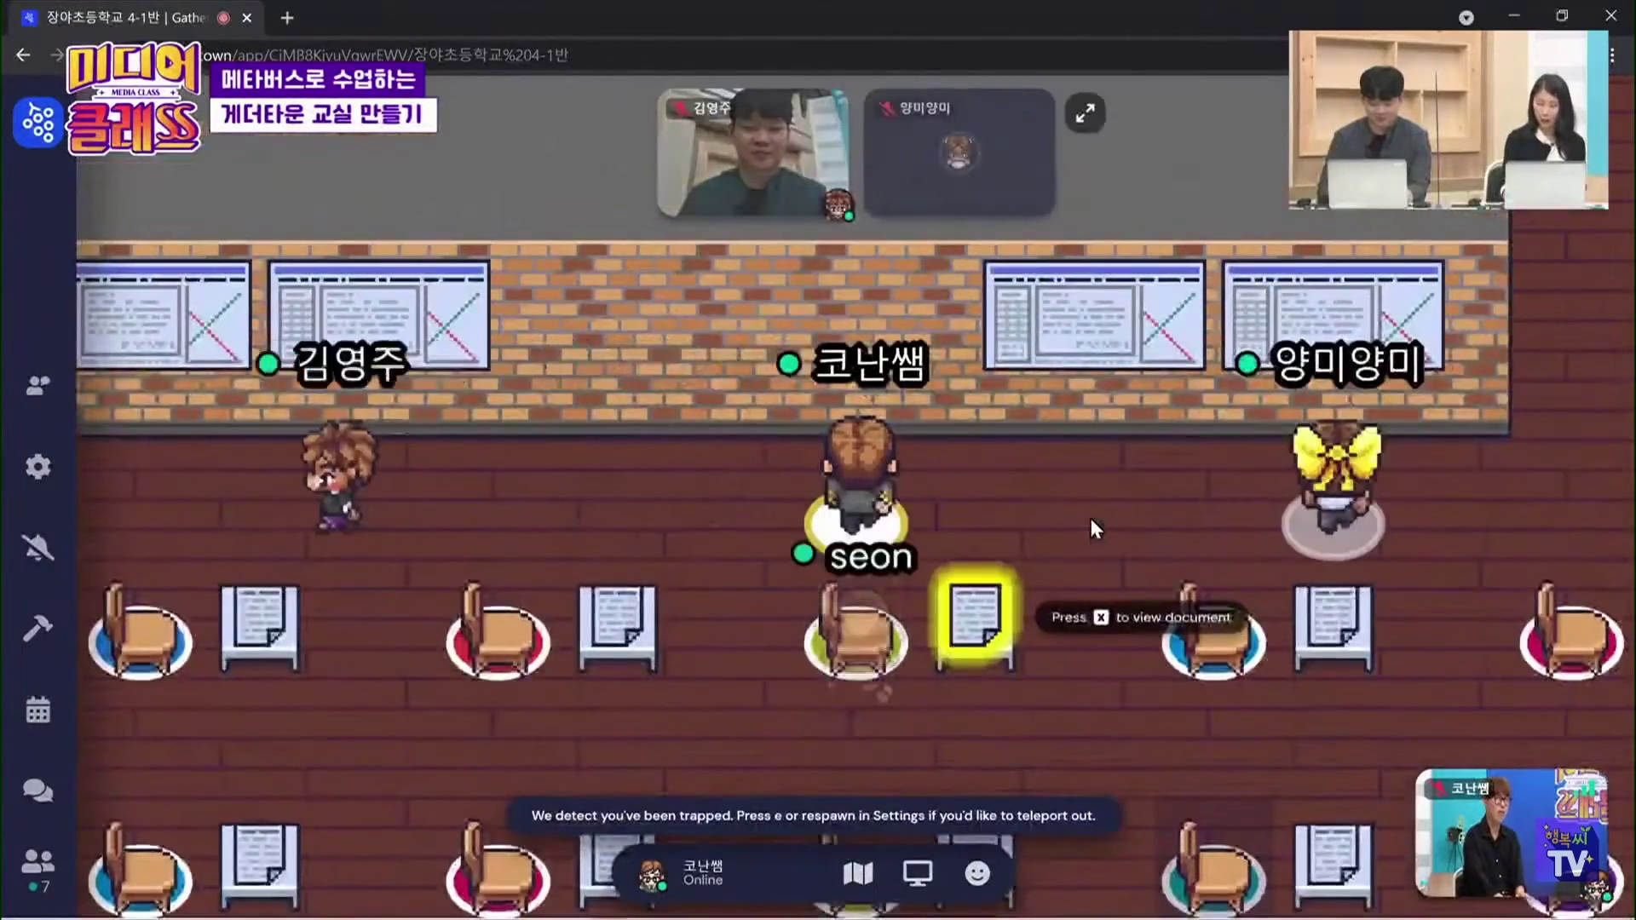
Move the avatar one tile left, make it dance and show the heart reaction
key(Left)
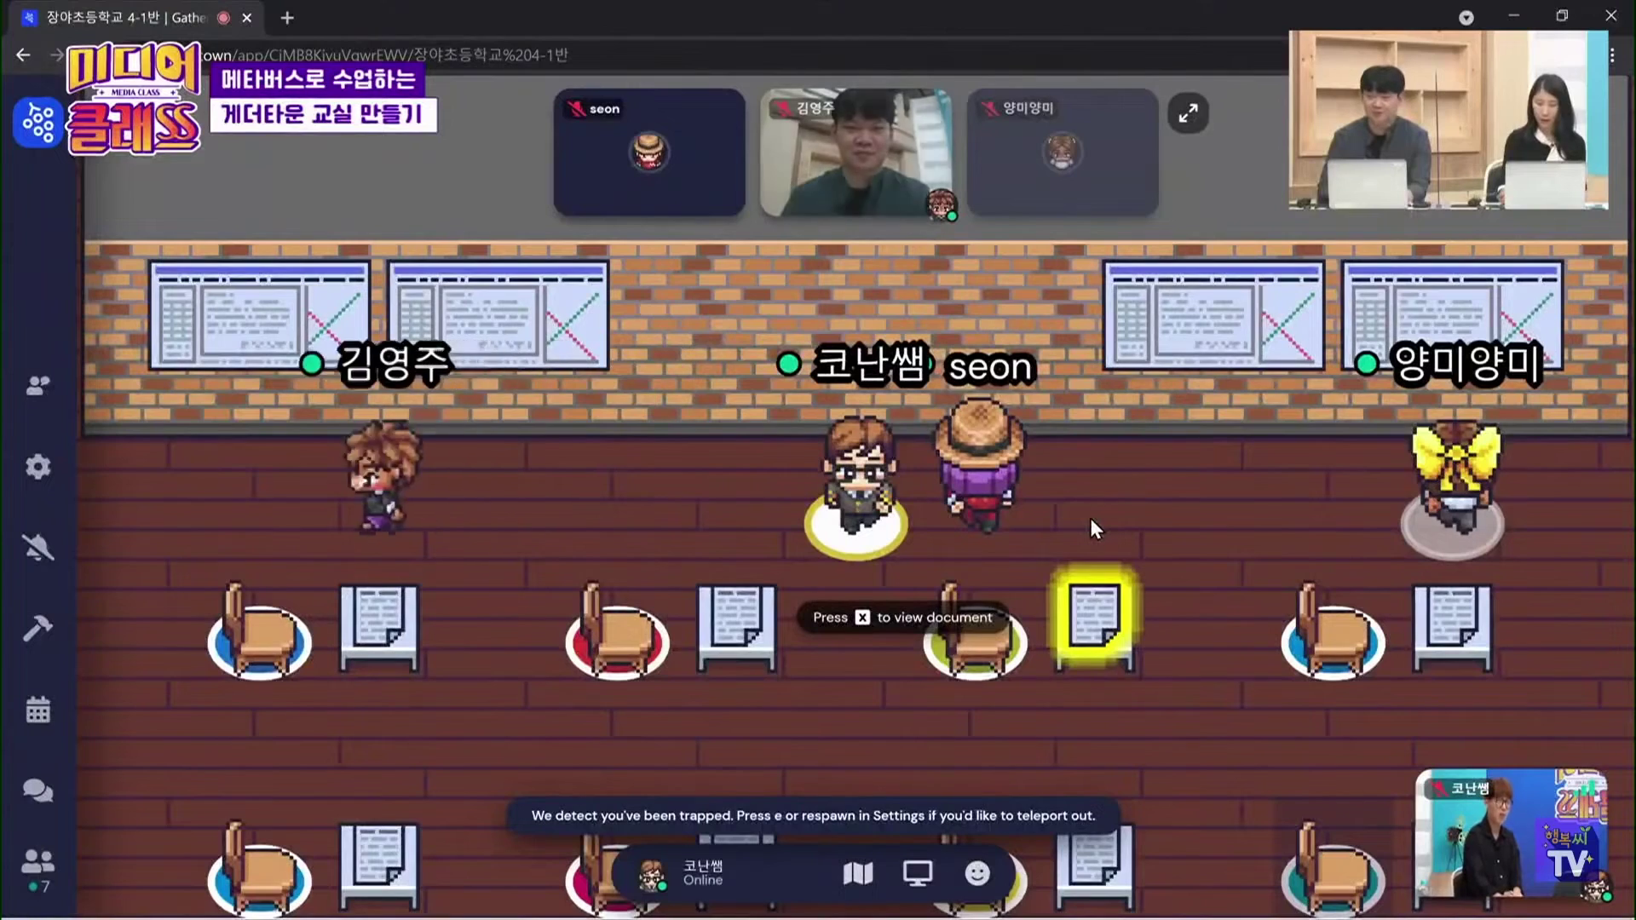
key(z)
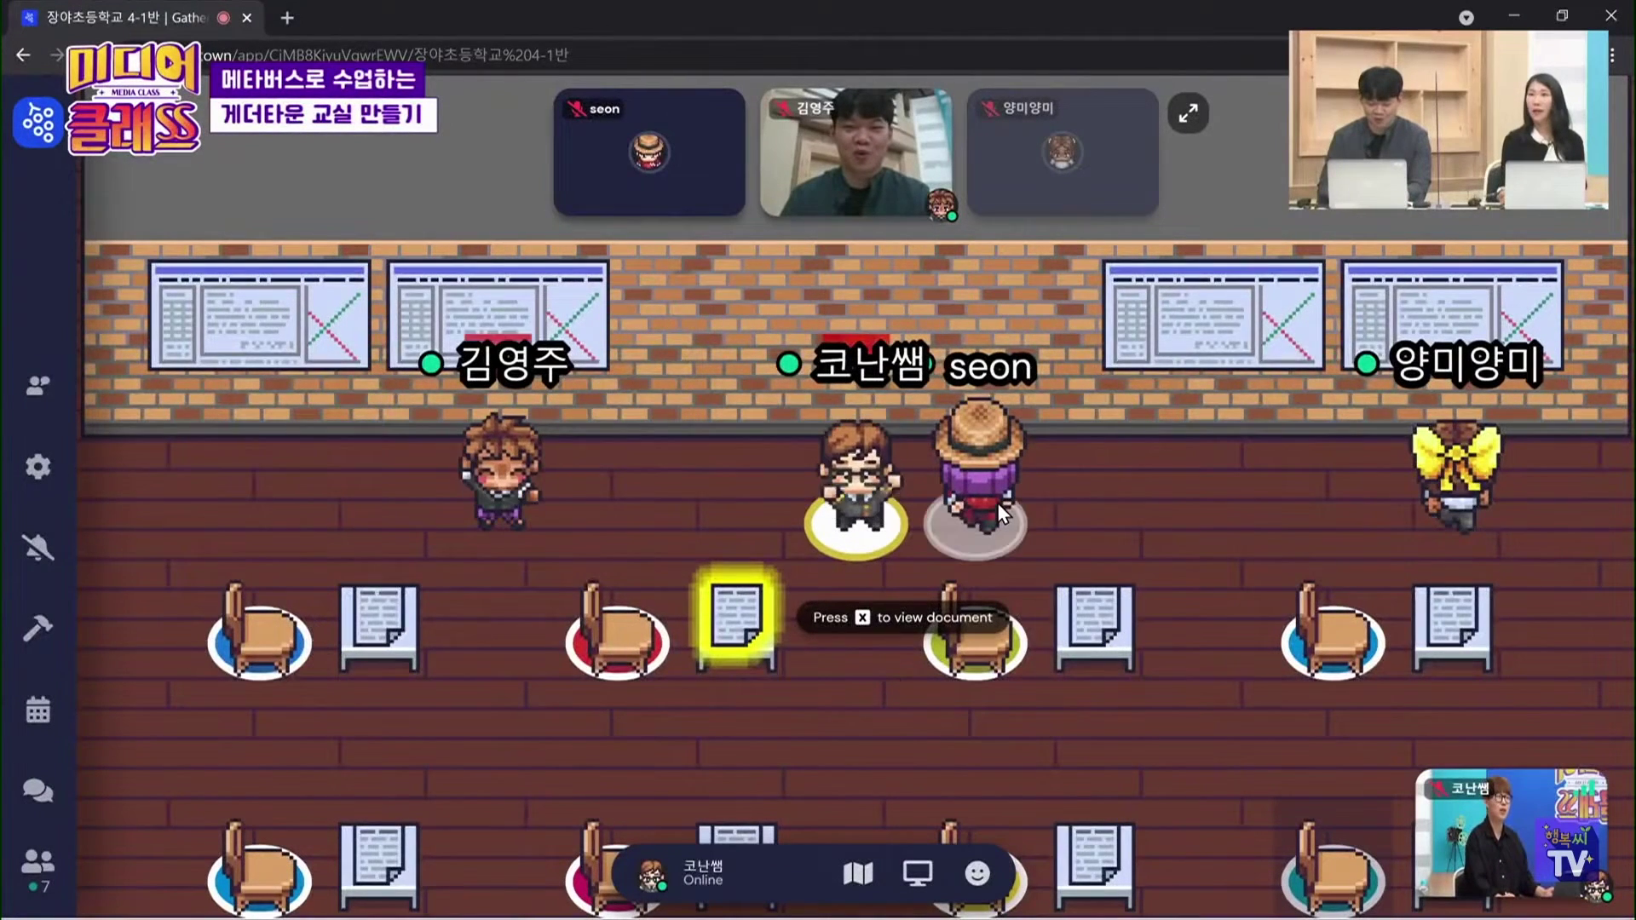
key(2)
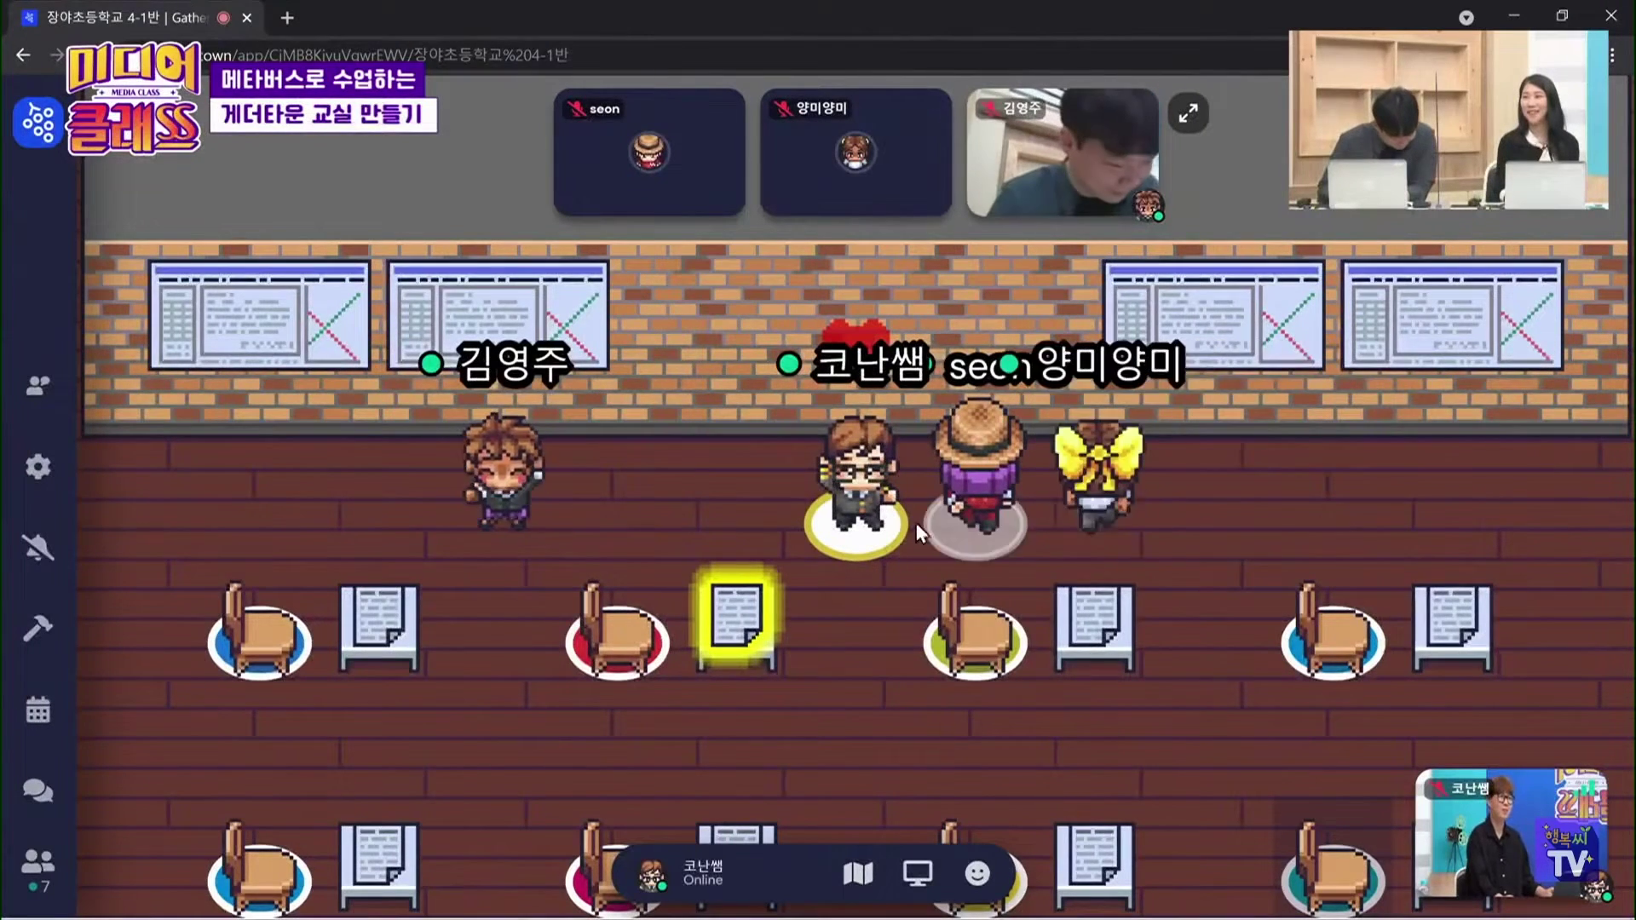
Move the avatar left along the front wall and show the waving and raised-hand reactions beside the neighbouring avatars
key(Left)
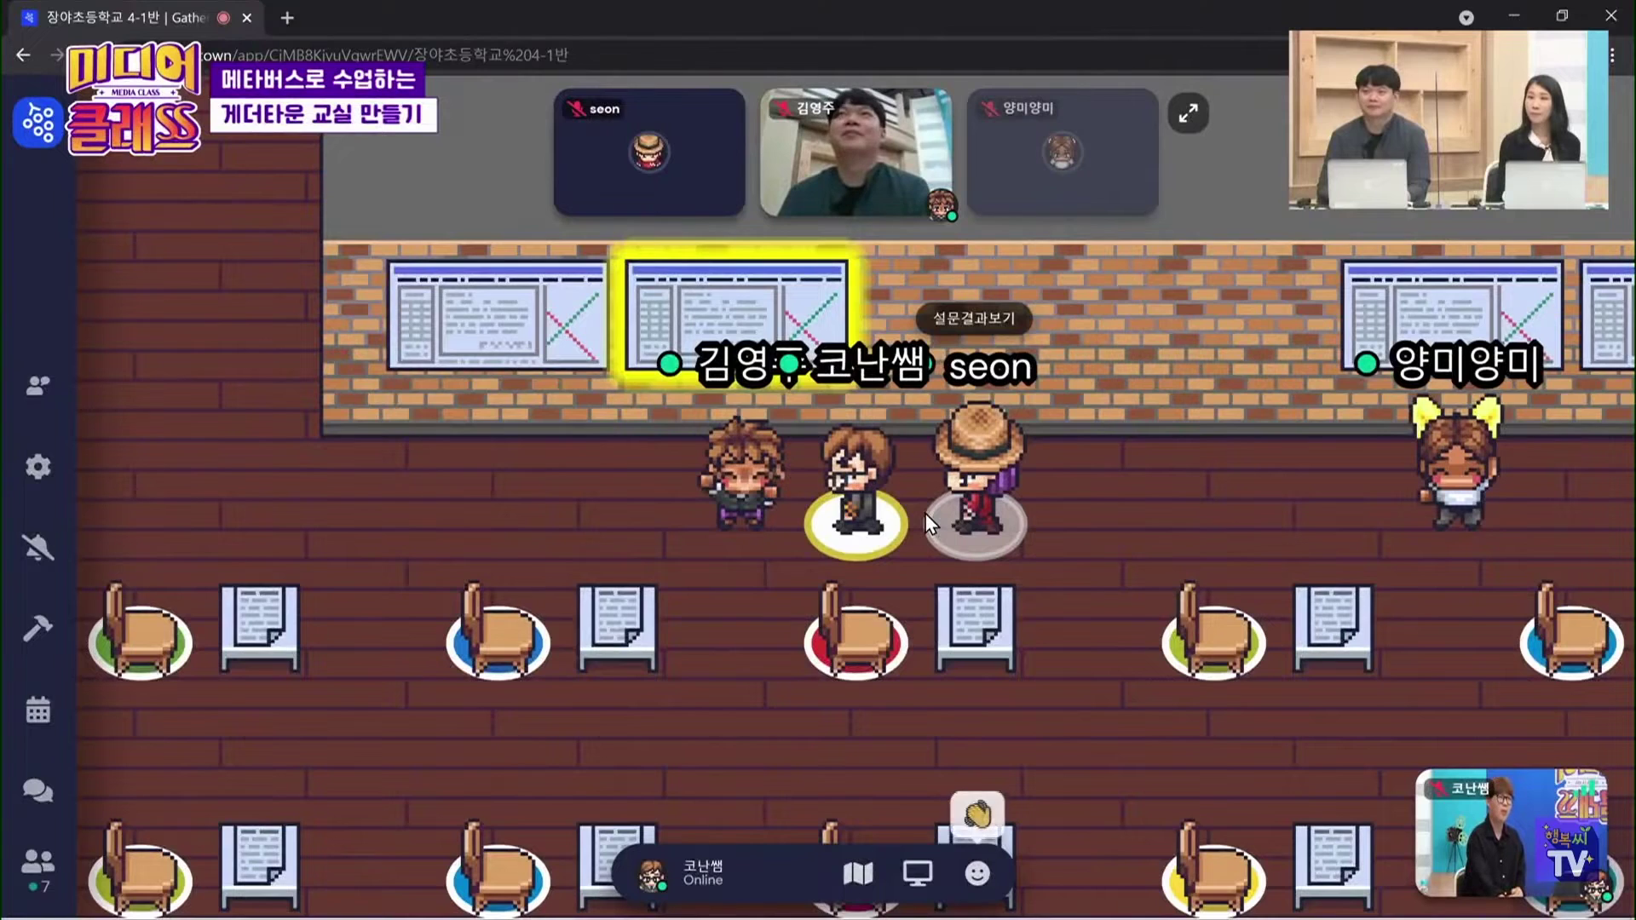
key(1)
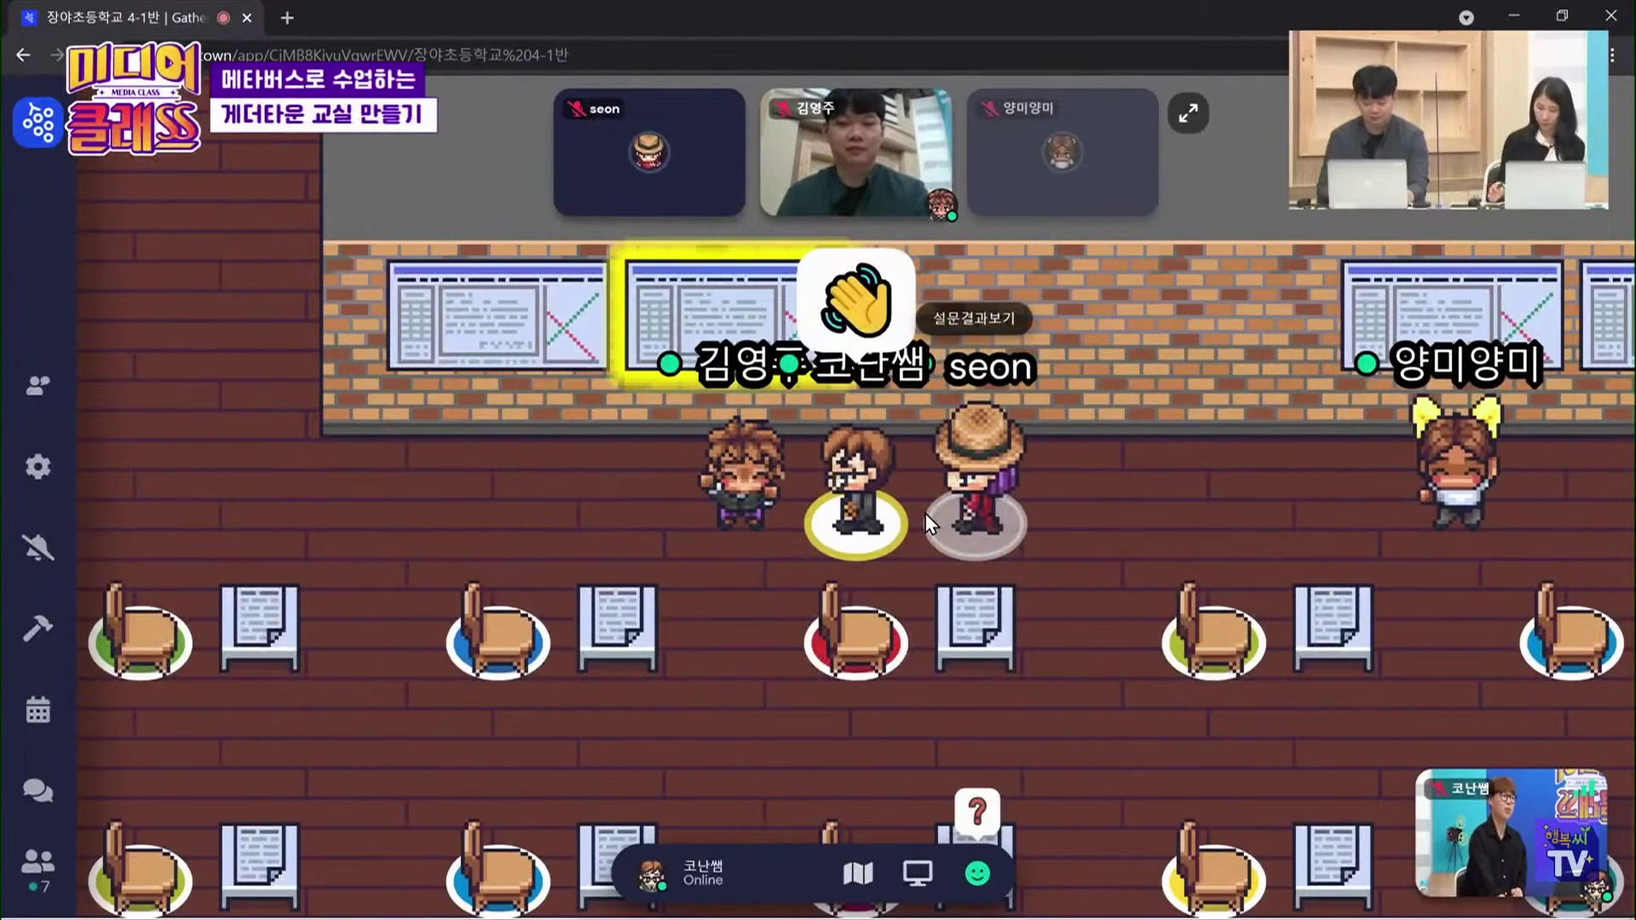
key(5)
key(6)
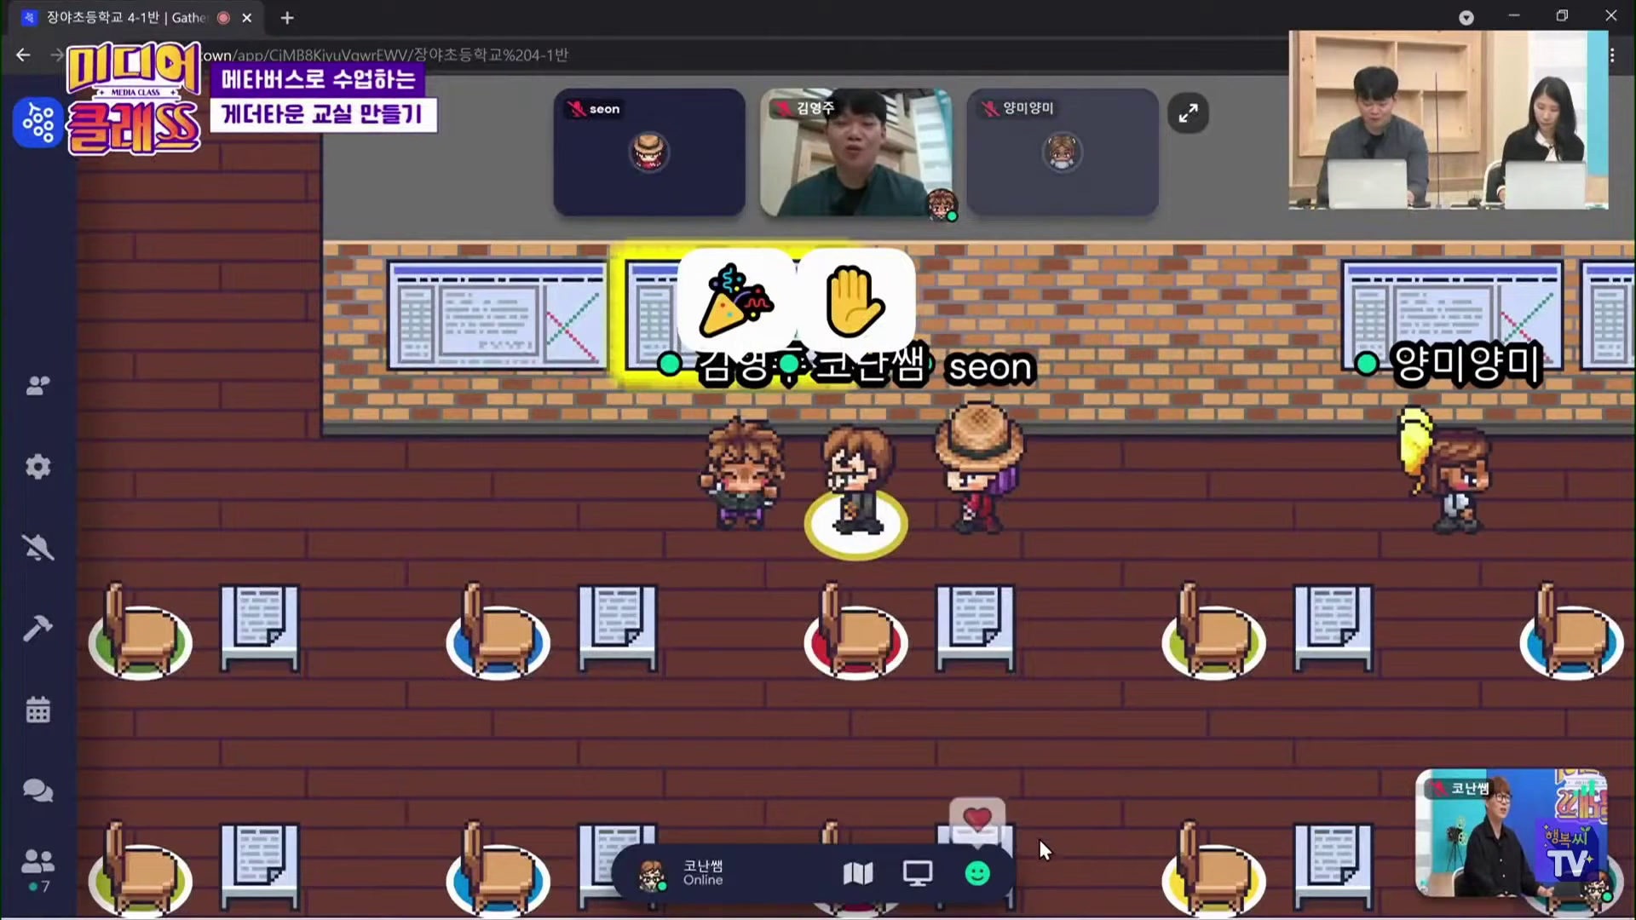
key(1)
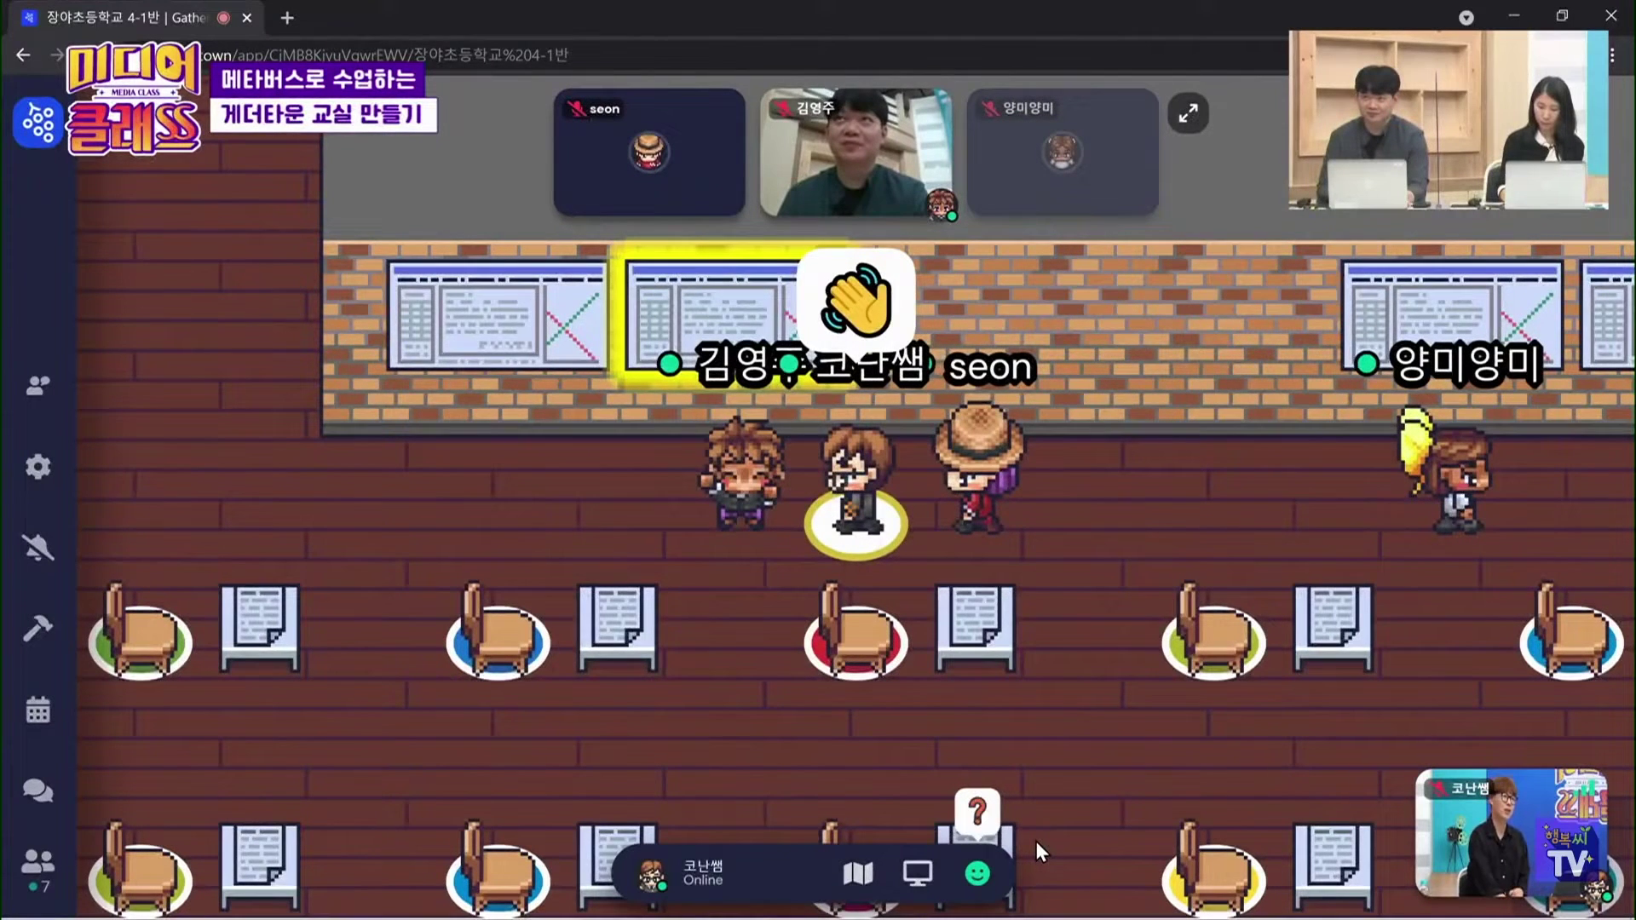
key(6)
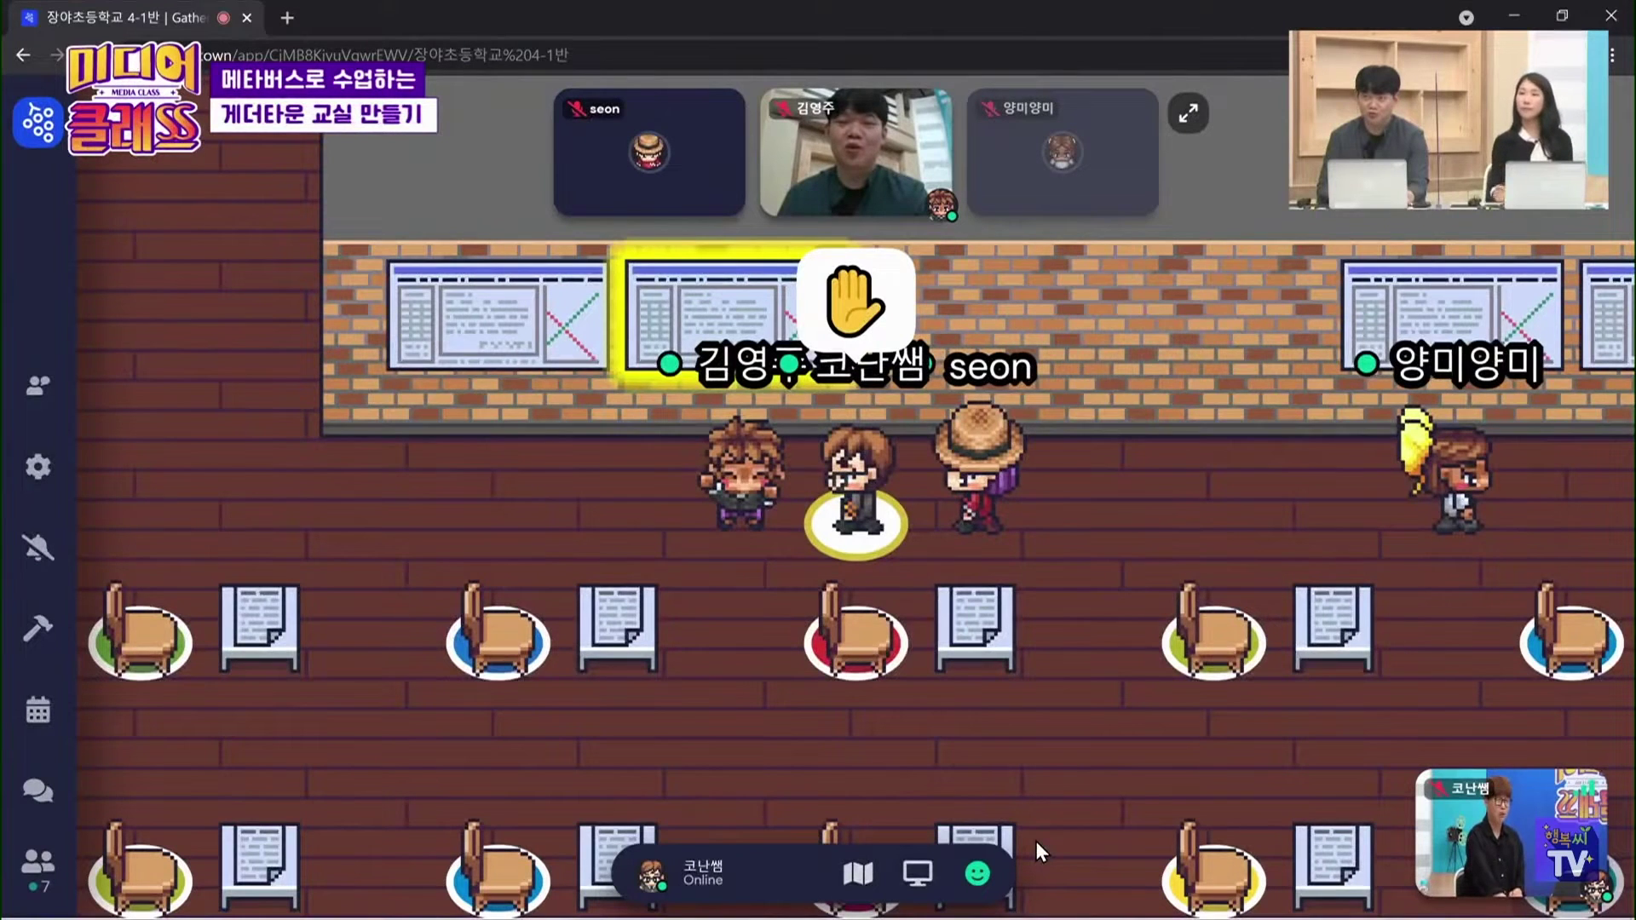
Lower and raise the avatar's hand repeatedly with the raised-hand reaction
key(6)
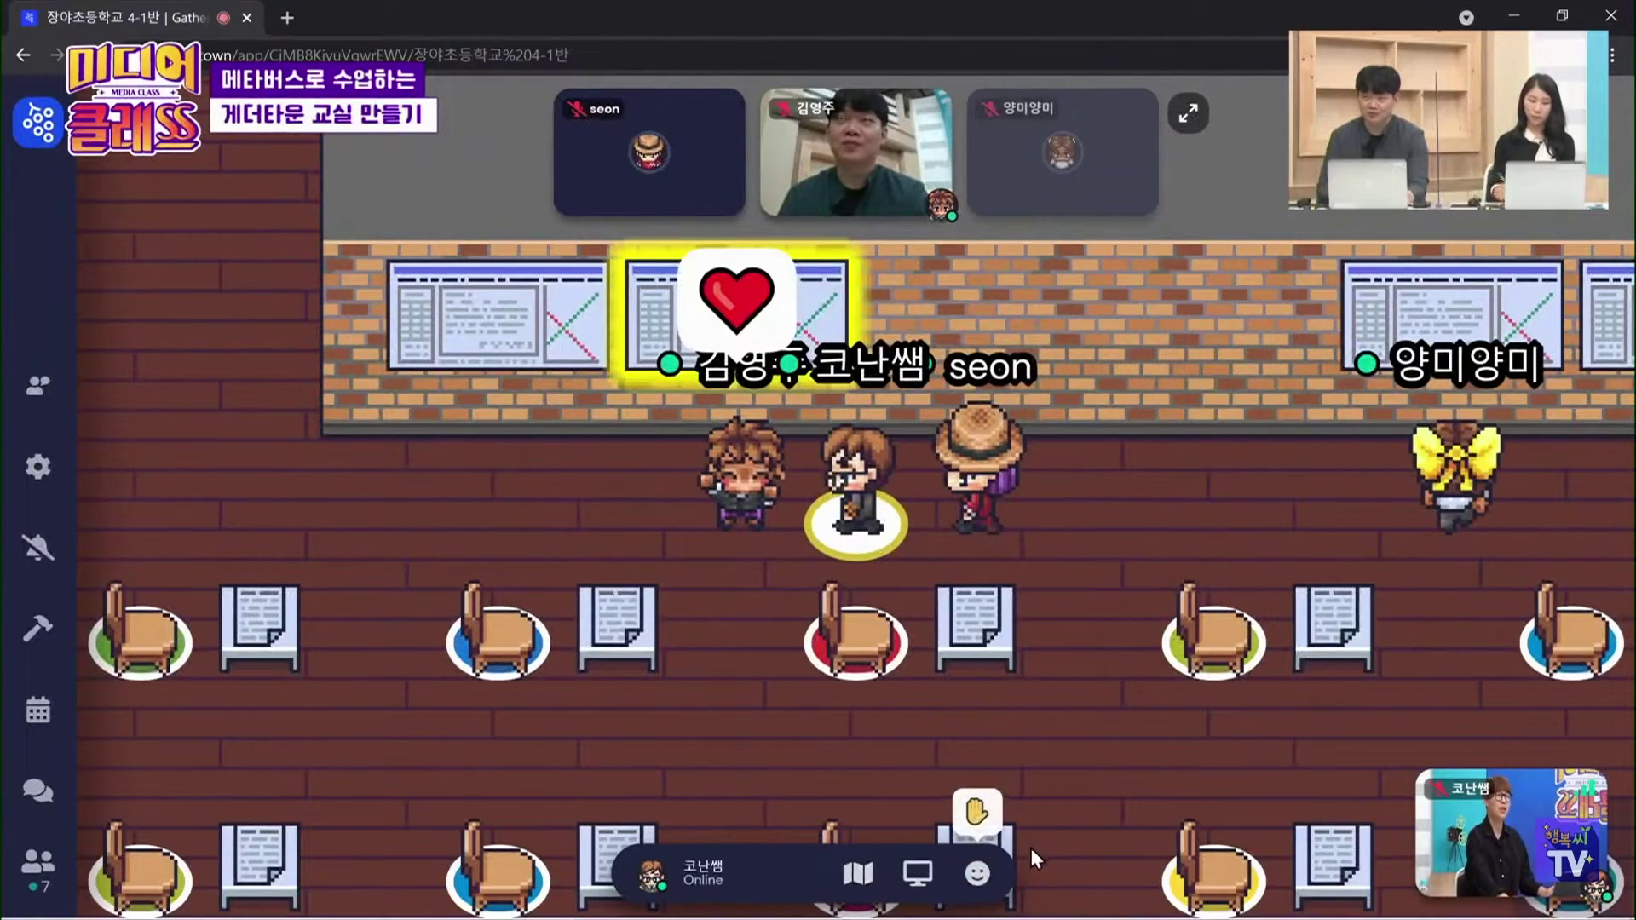
key(6)
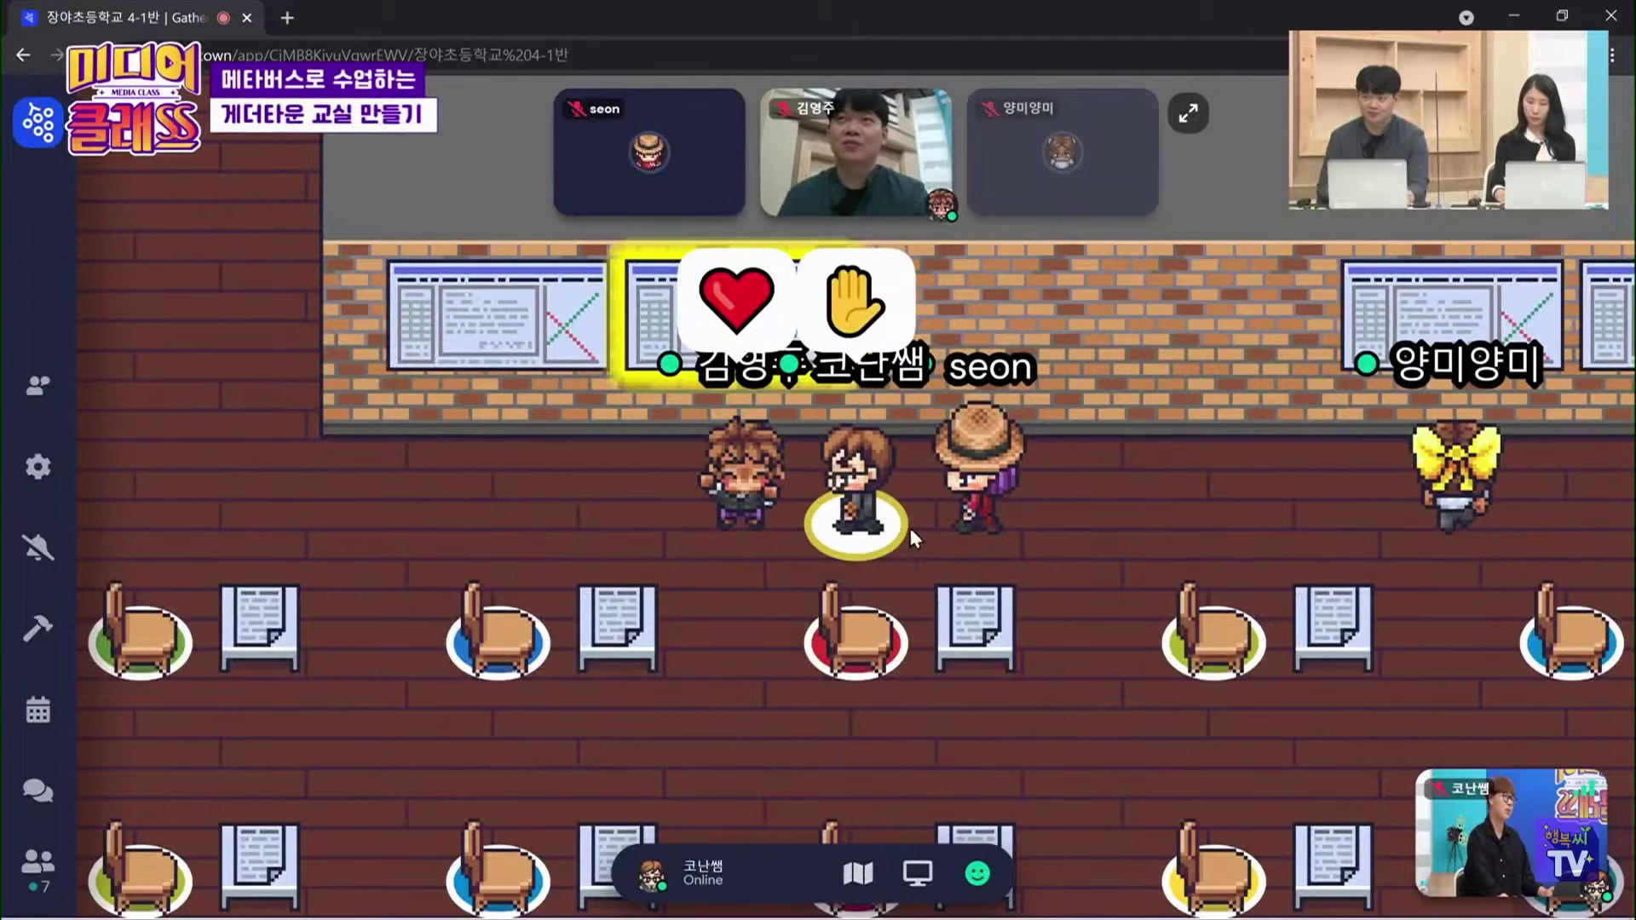
key(6)
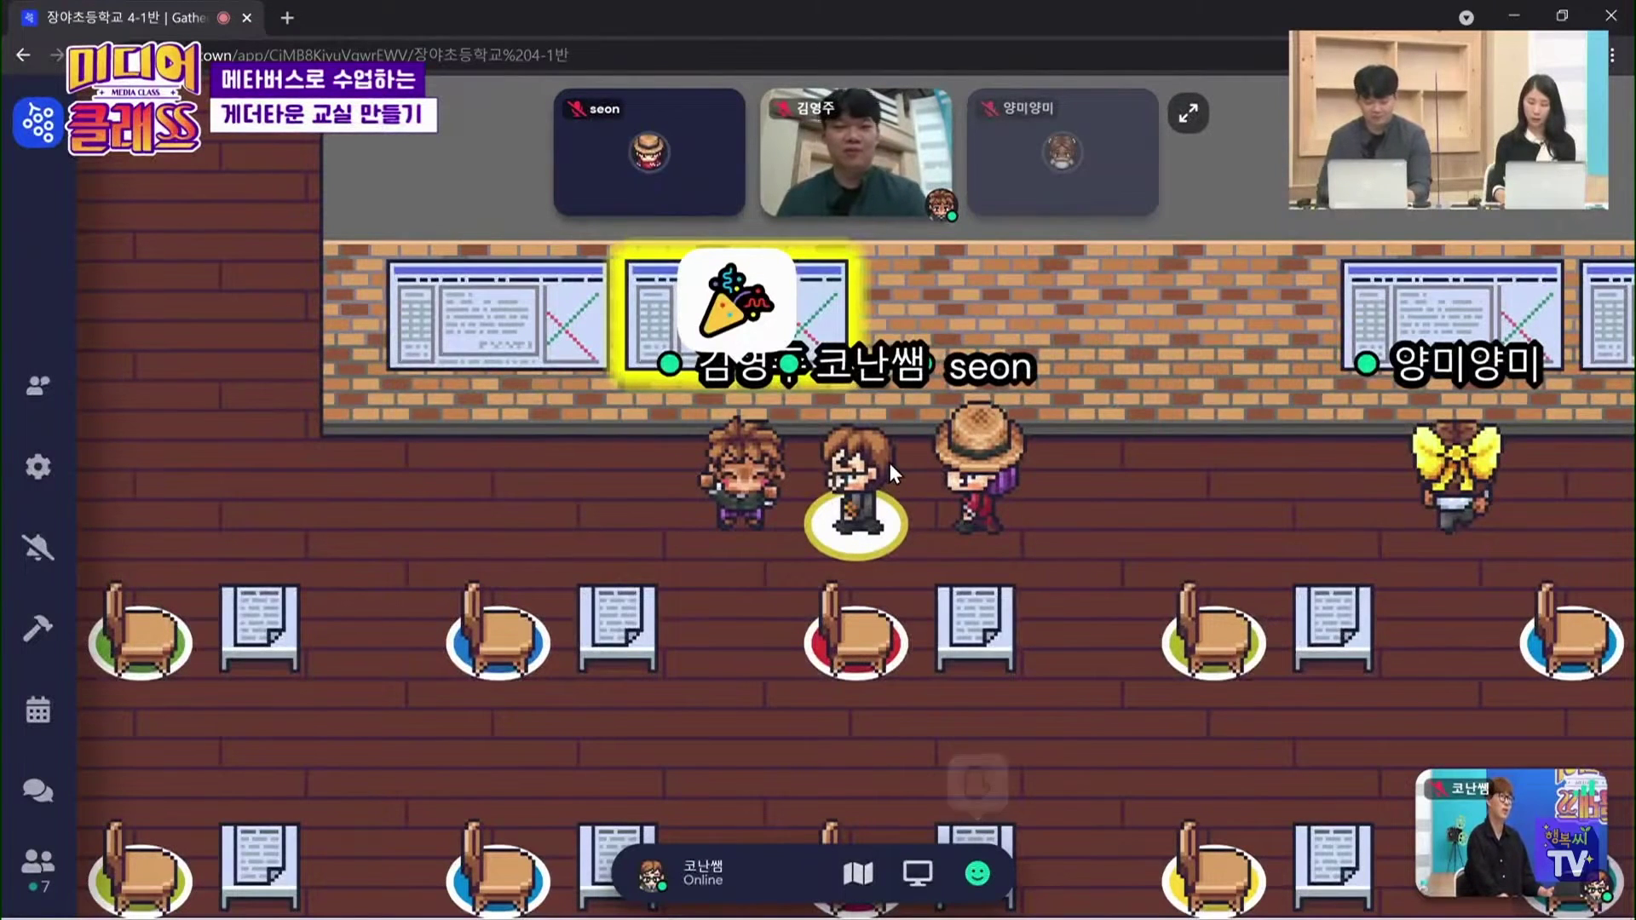
key(6)
key(6)
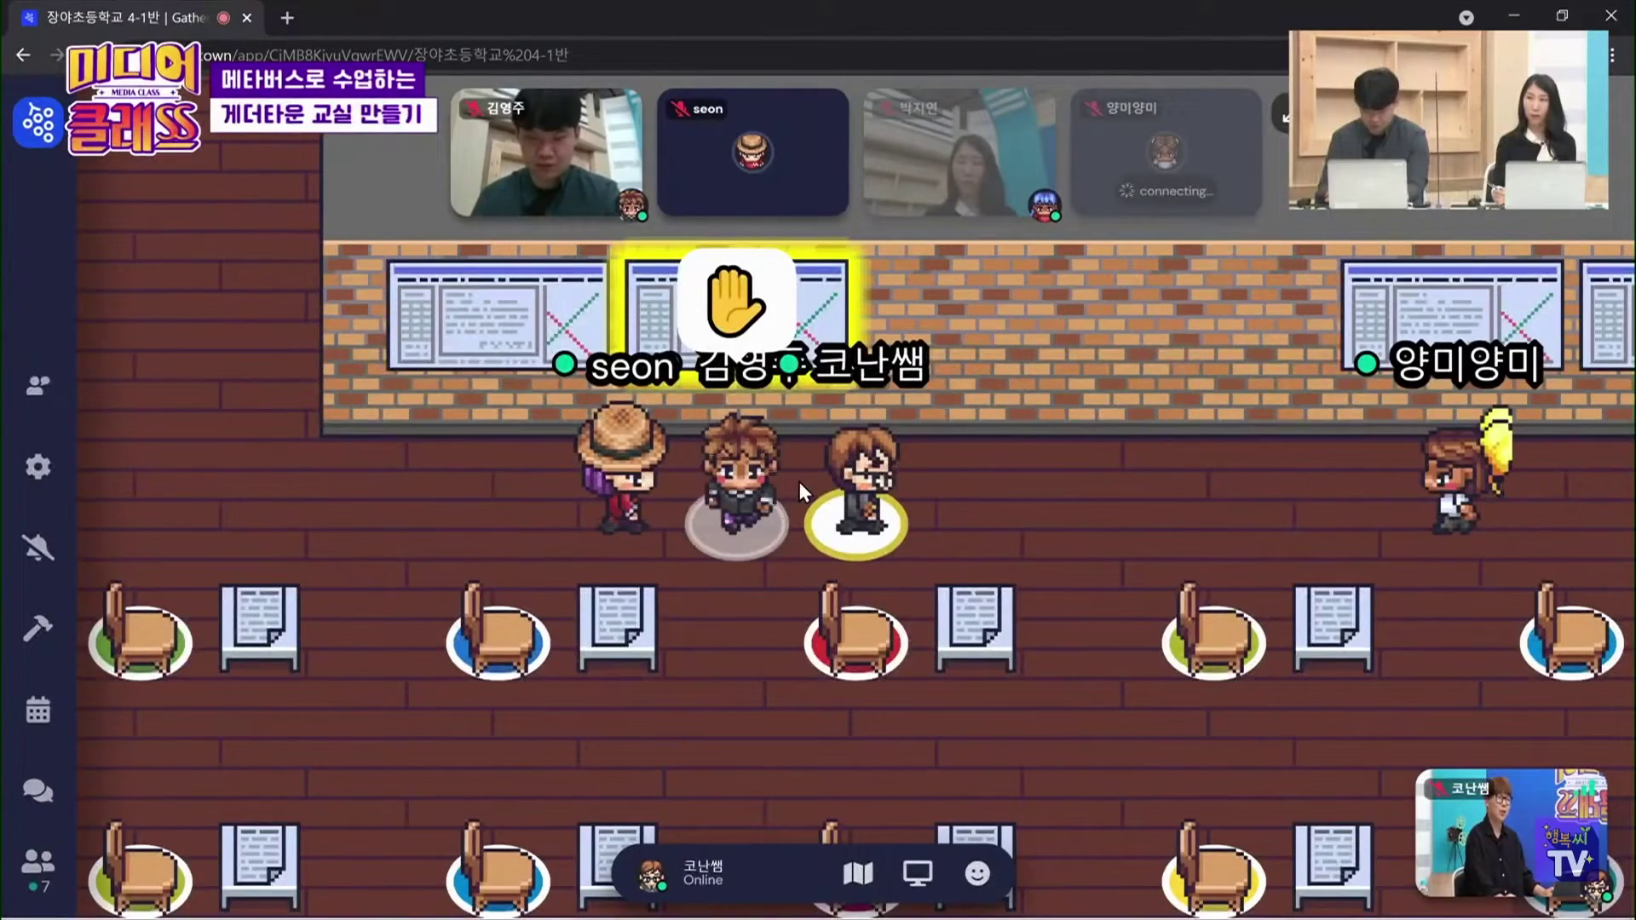
Walk the avatar left along the front wall to the 연수설문 board beside the avatar with its hand raised
key(Left)
key(Left)
key(Left)
key(Left)
key(Left)
key(Left)
key(Left)
key(Left)
key(Left)
key(Left)
key(Left)
key(Left)
key(Left)
key(Left)
key(Left)
key(Left)
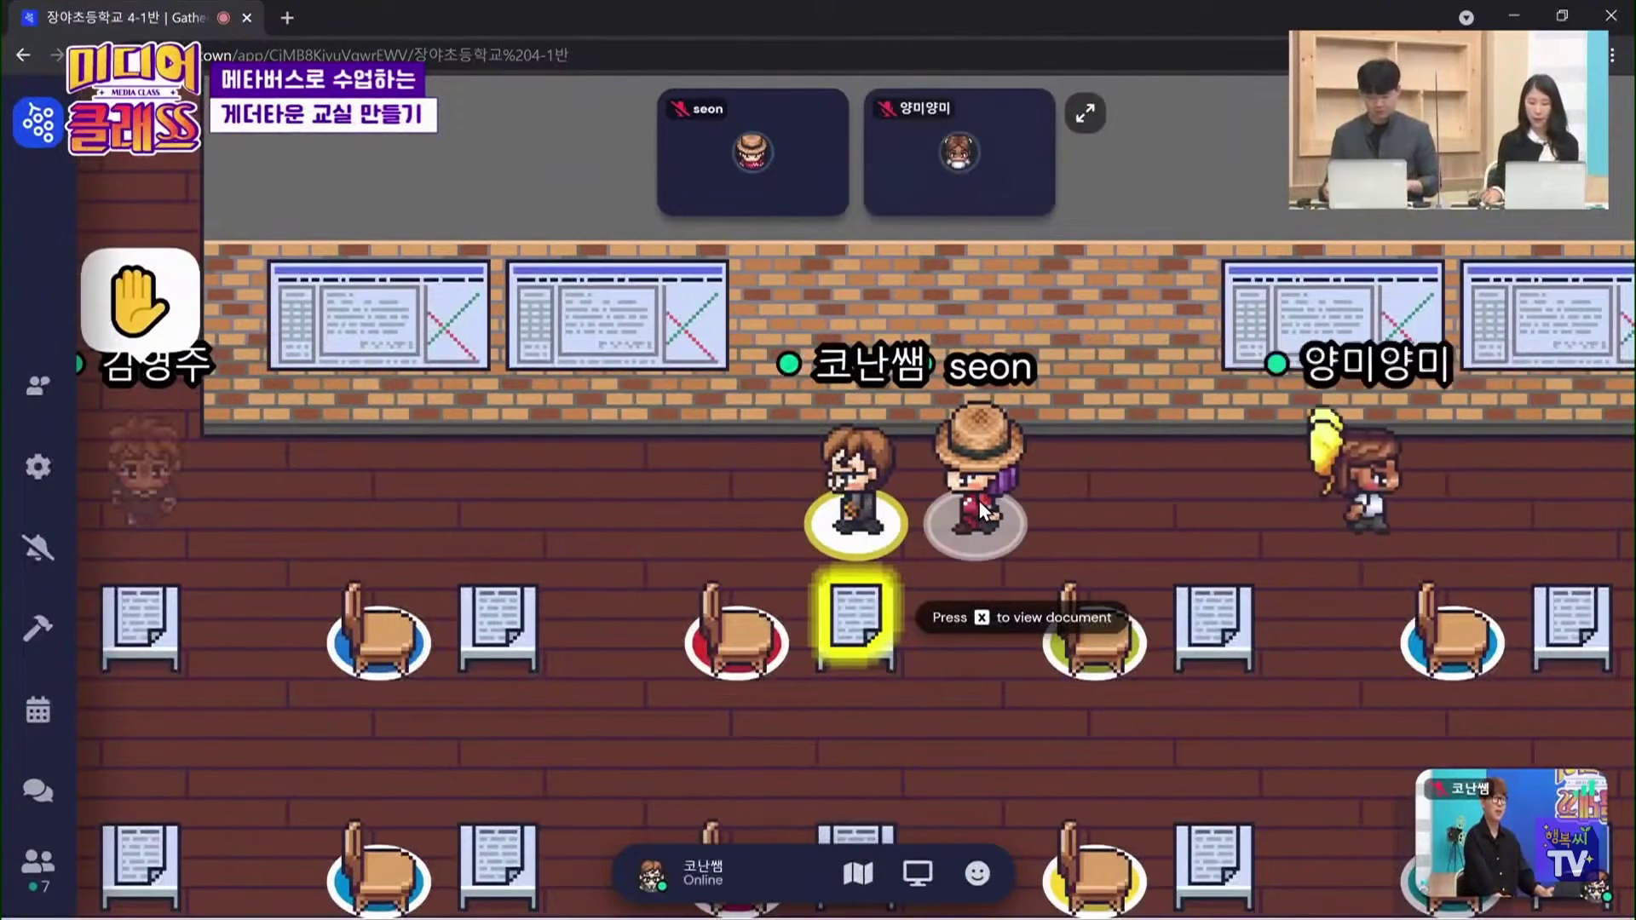
key(Left)
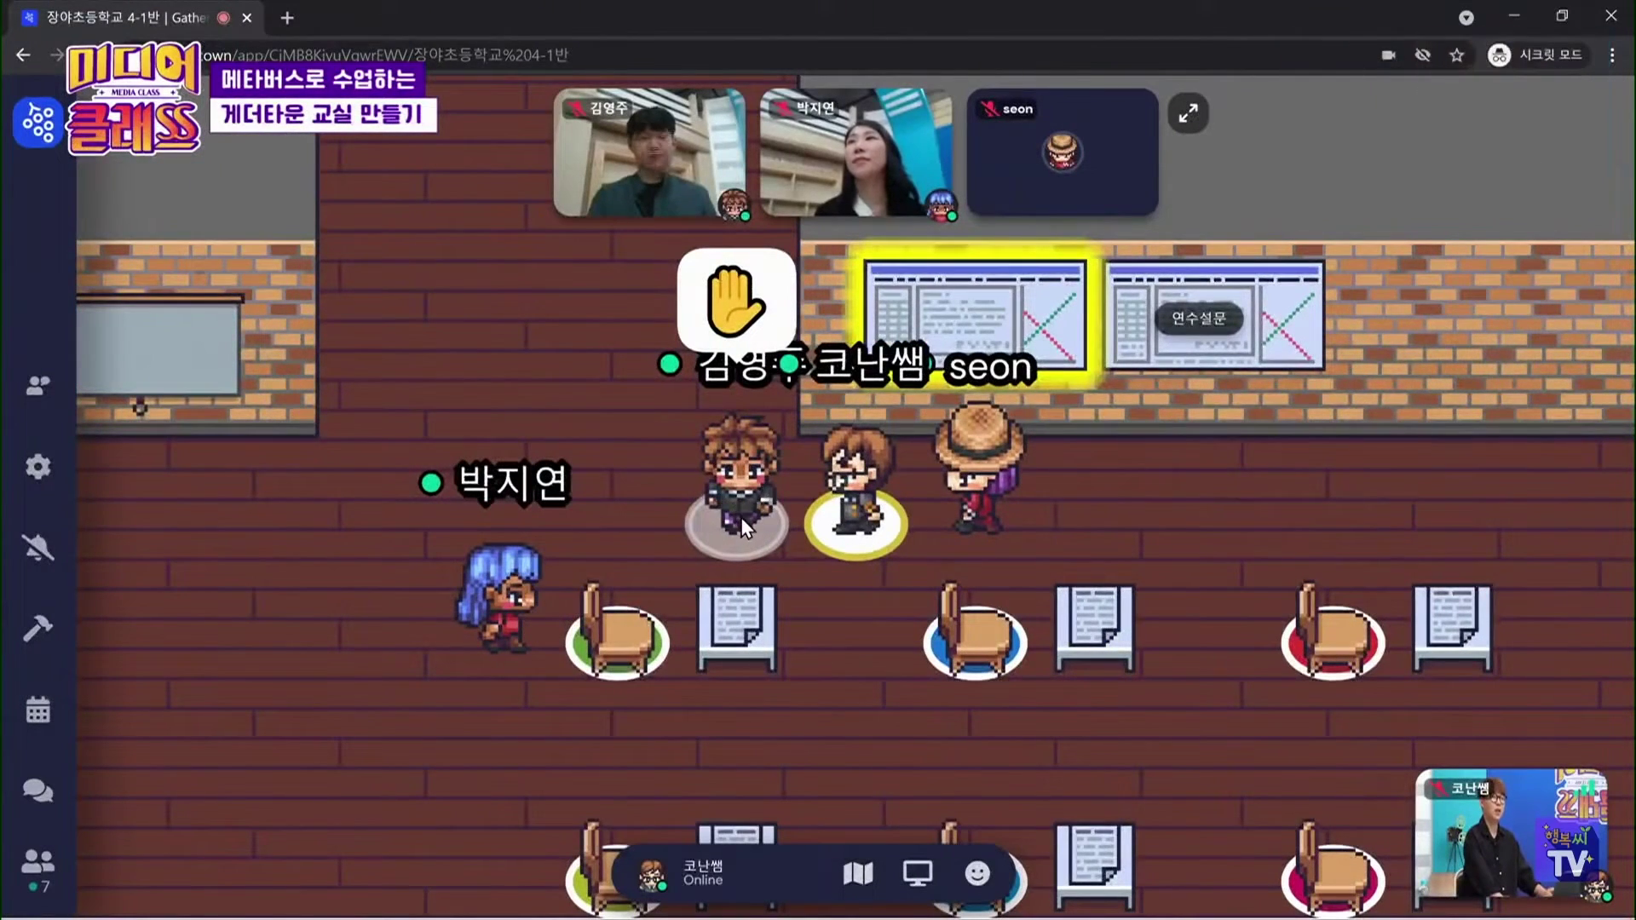
Start a bubble with the adjacent avatar whose hand is raised, and leave the bubble again
right_click(741, 525)
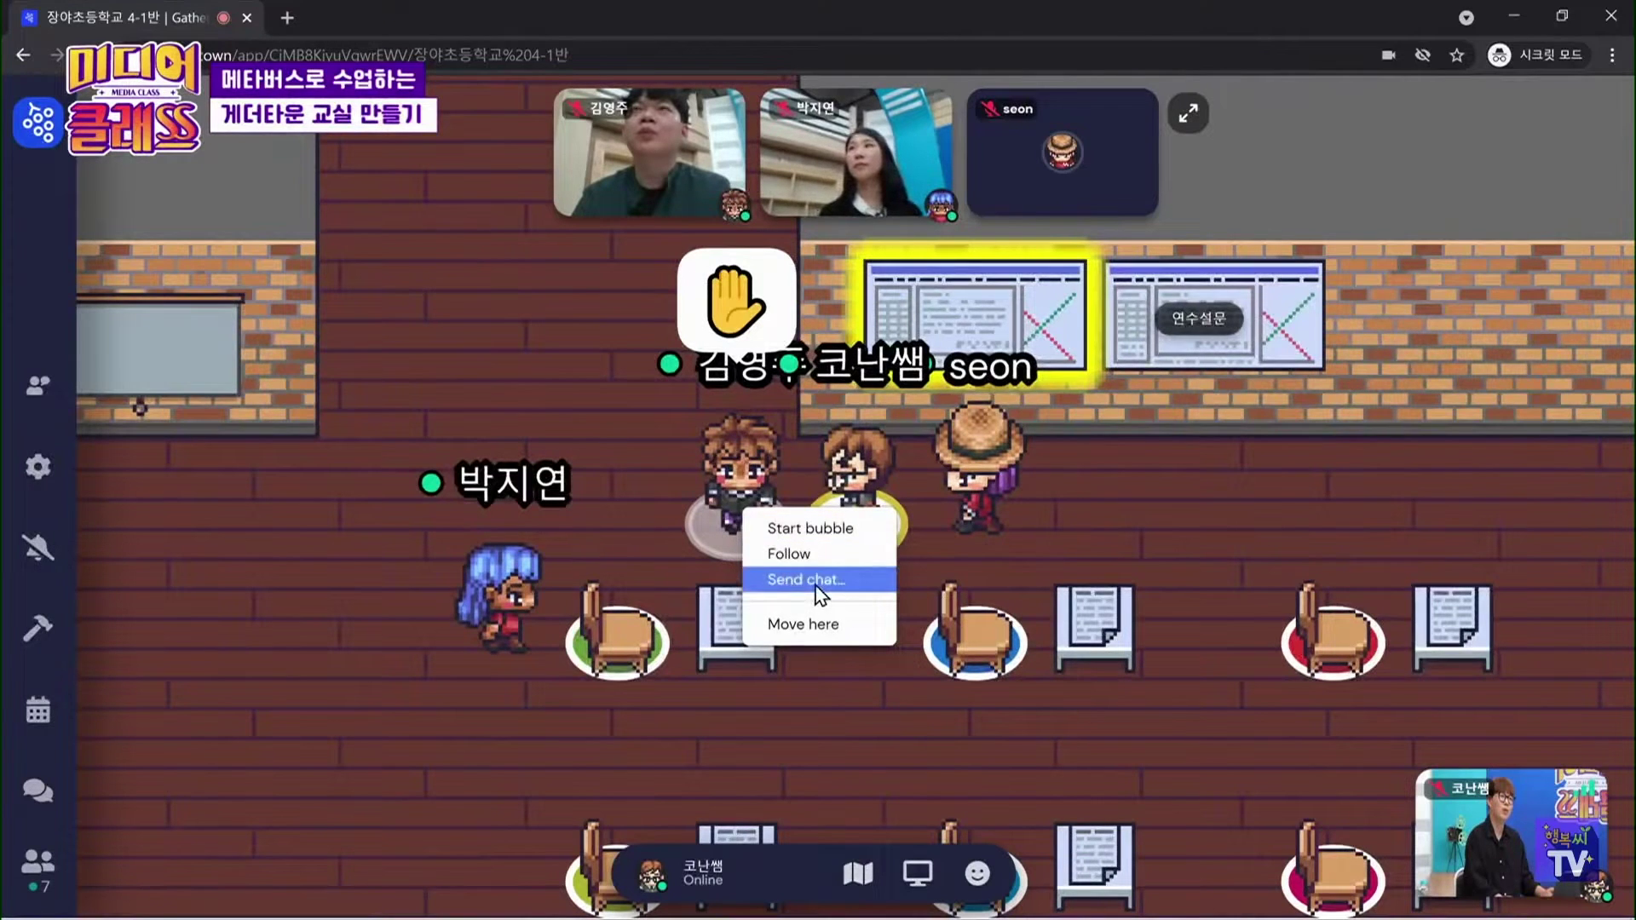
click(821, 534)
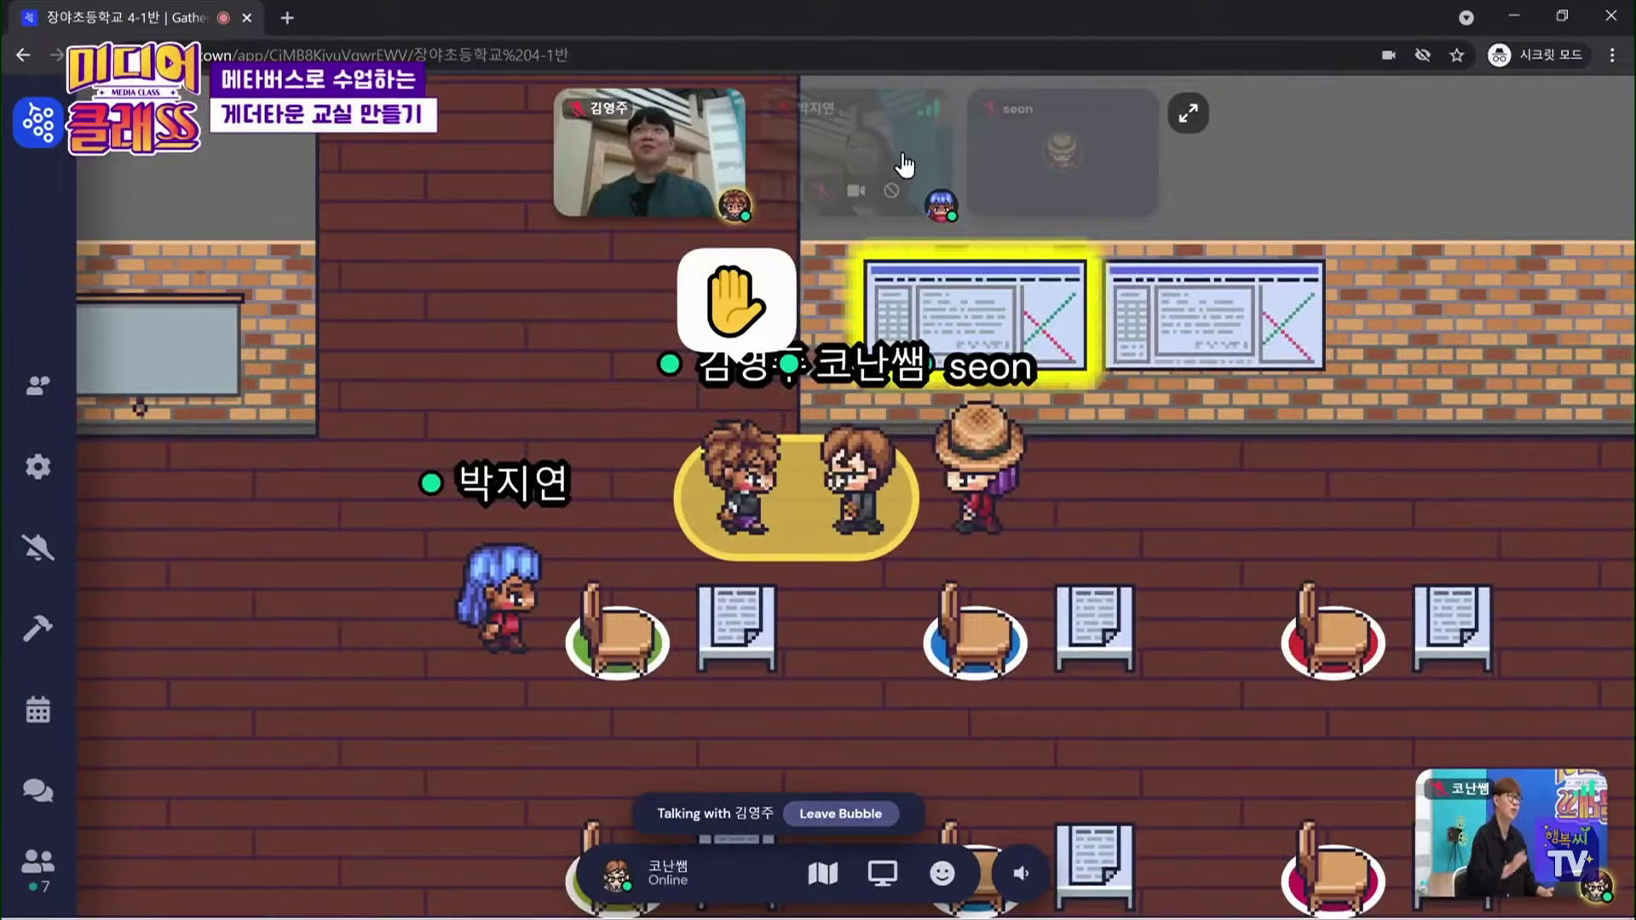
right_click(753, 531)
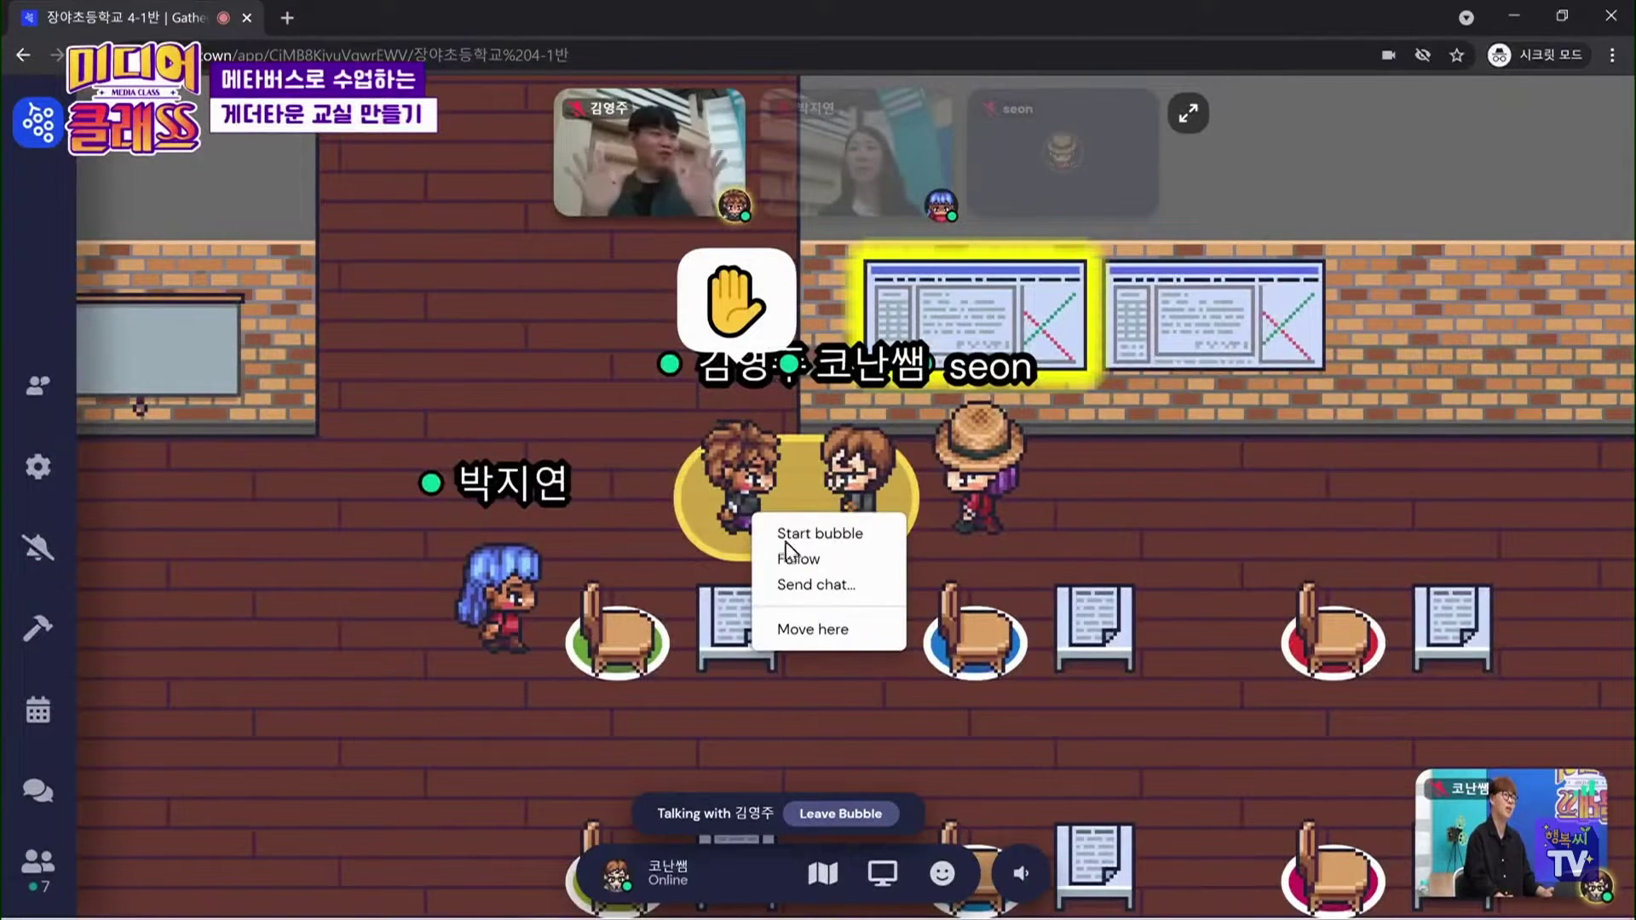
click(1086, 494)
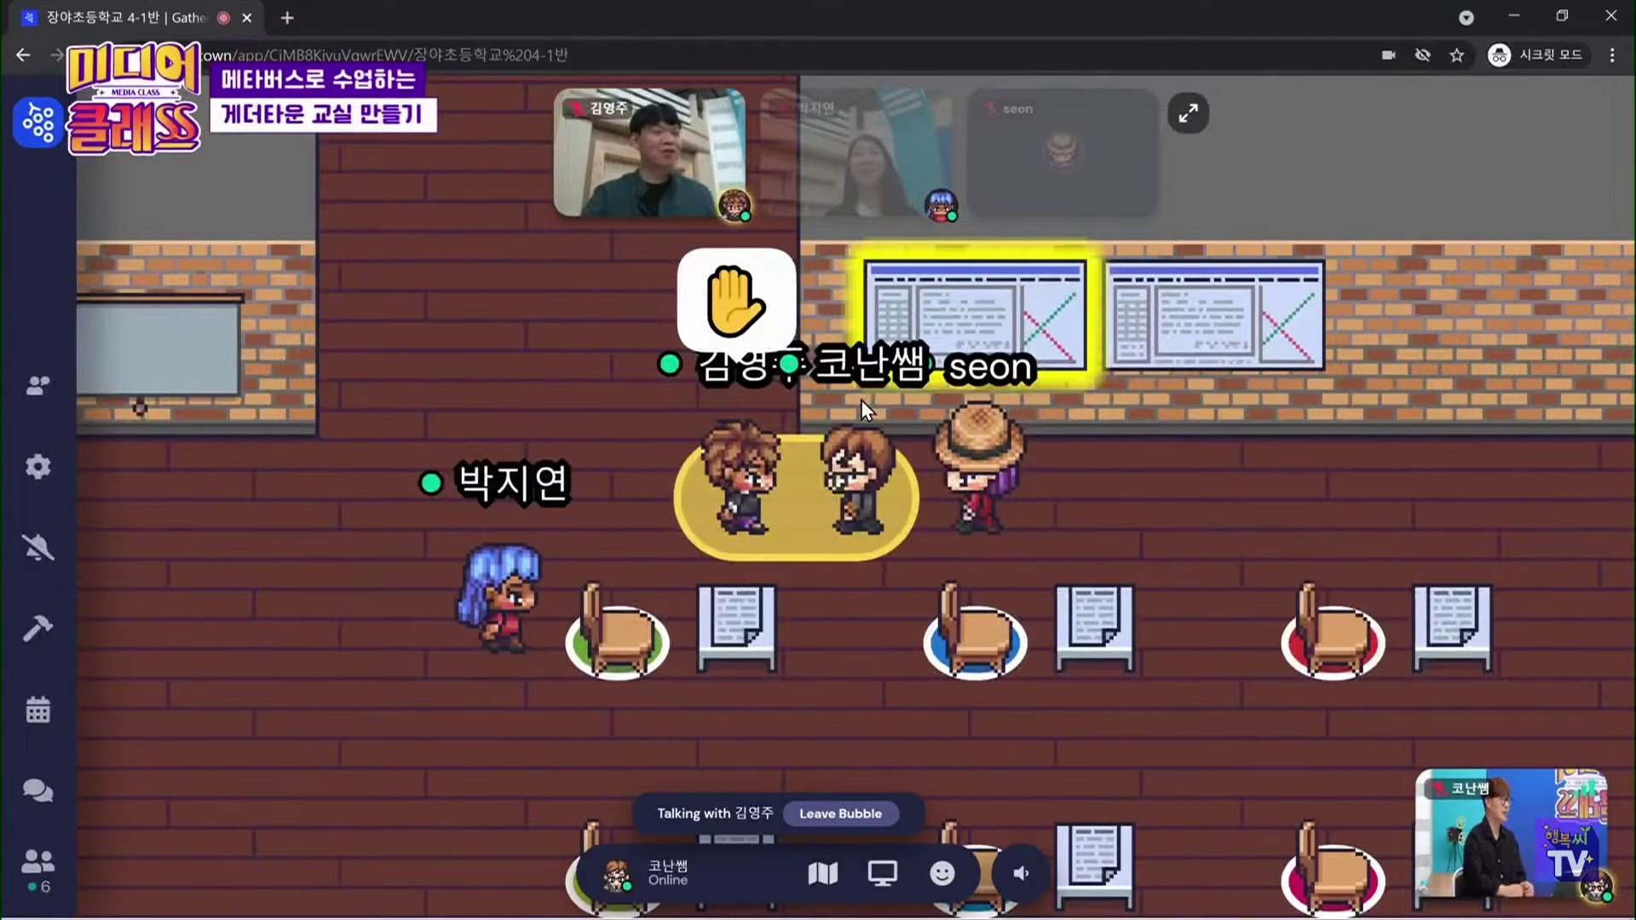
mouse_move(872, 181)
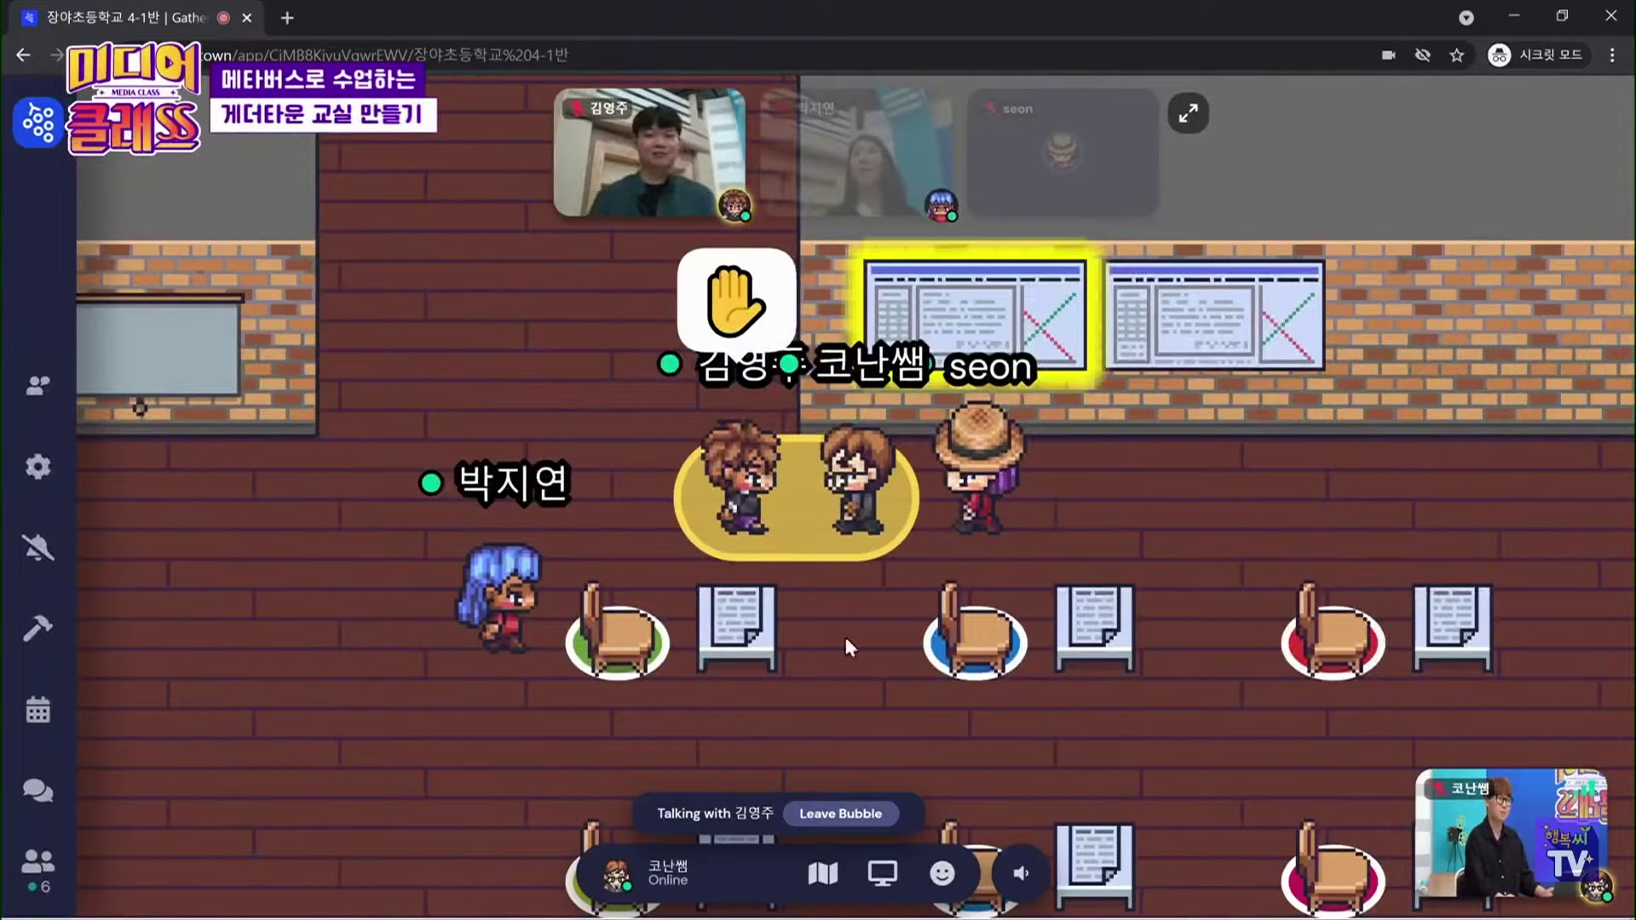
click(839, 814)
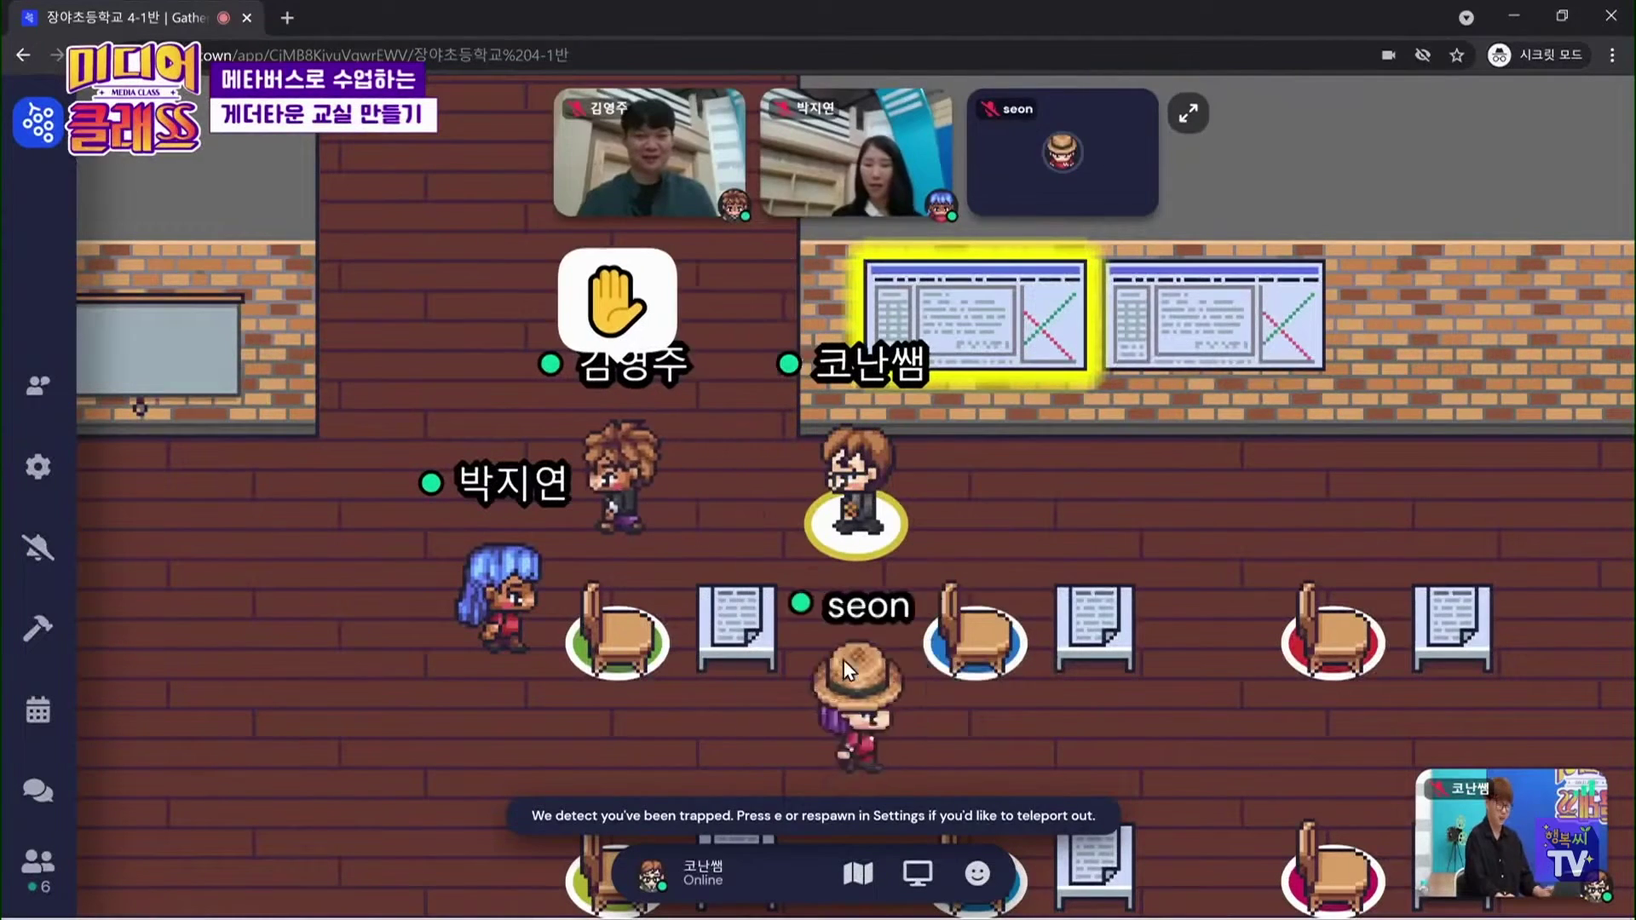
Walk the avatar left to the 플립그리드 board, open a direct chat with the straw-hat avatar and view the recipient choices
key(Left)
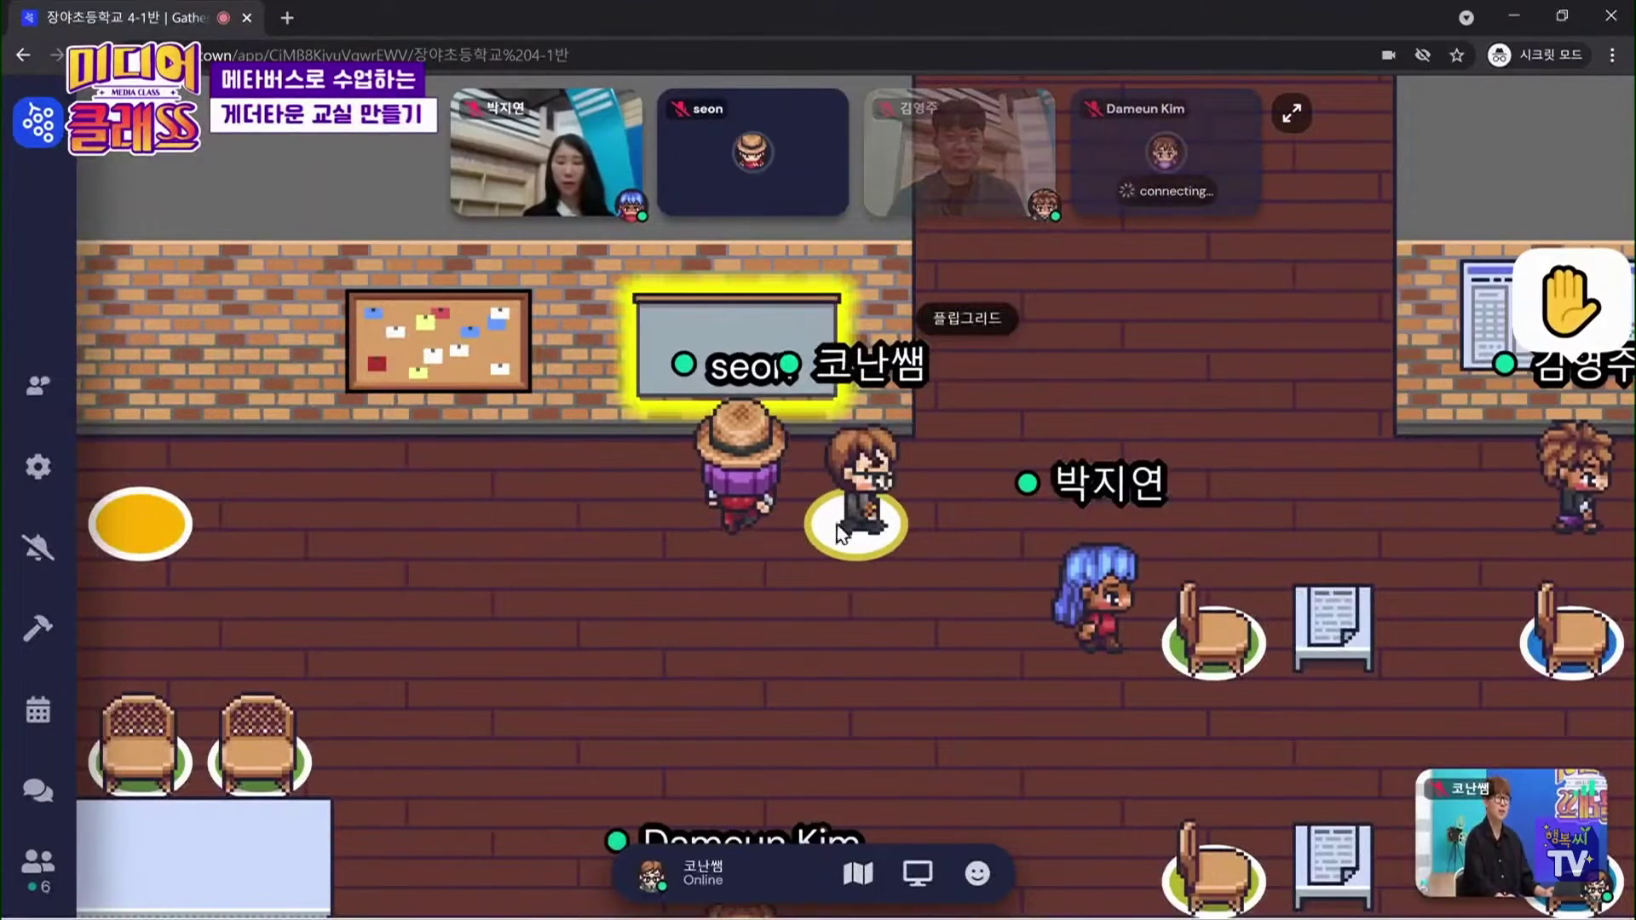
click(756, 516)
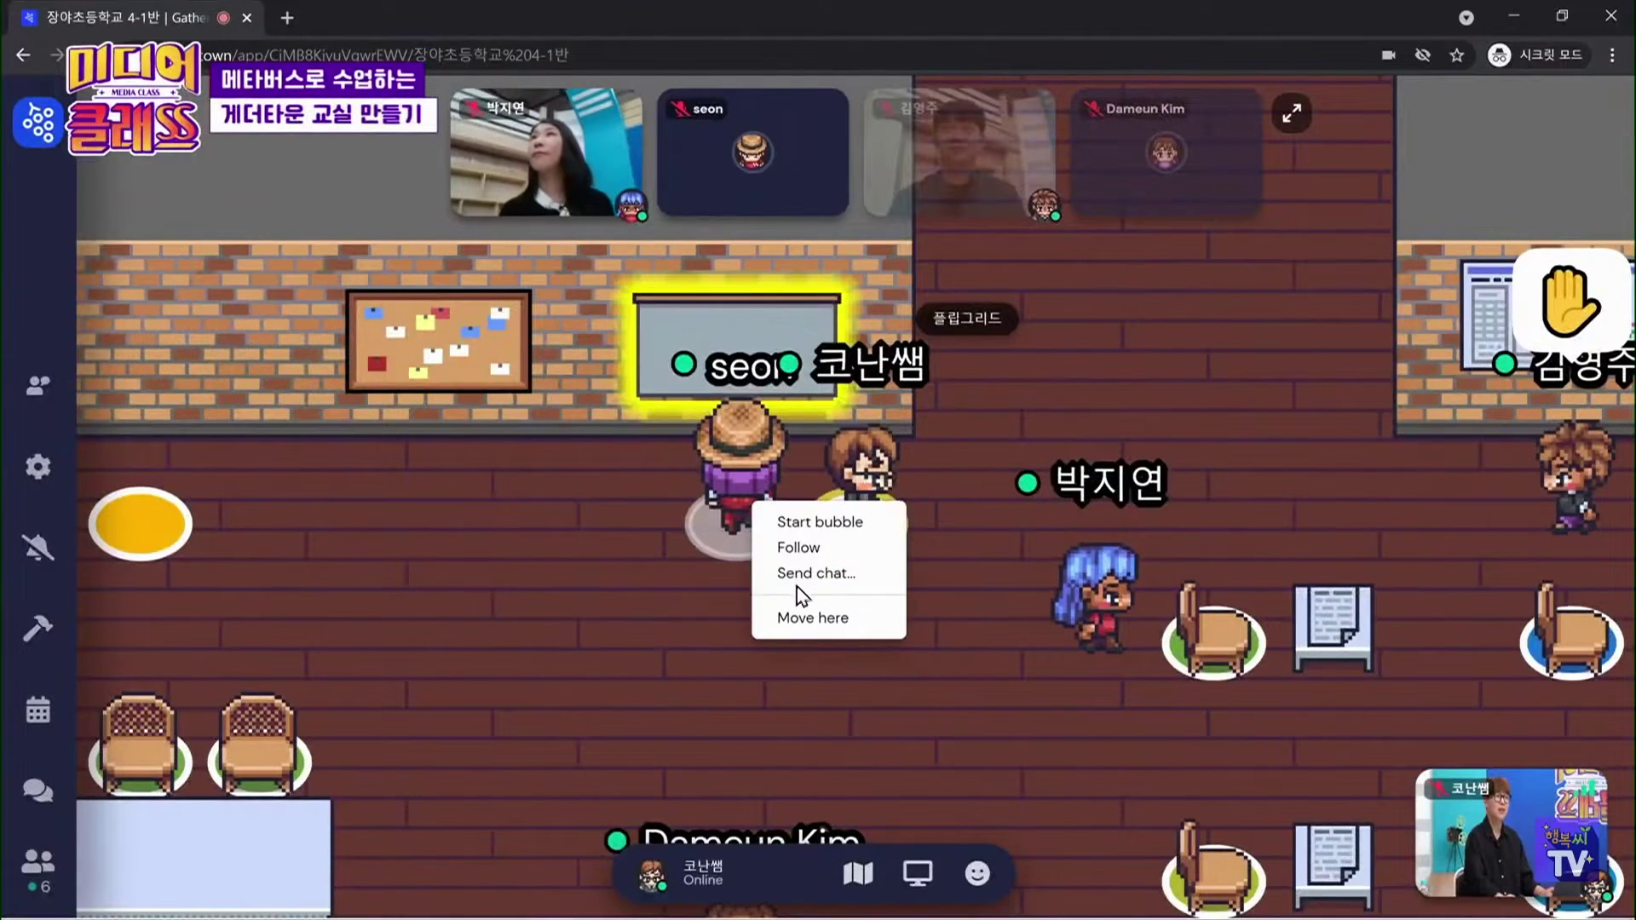
click(803, 576)
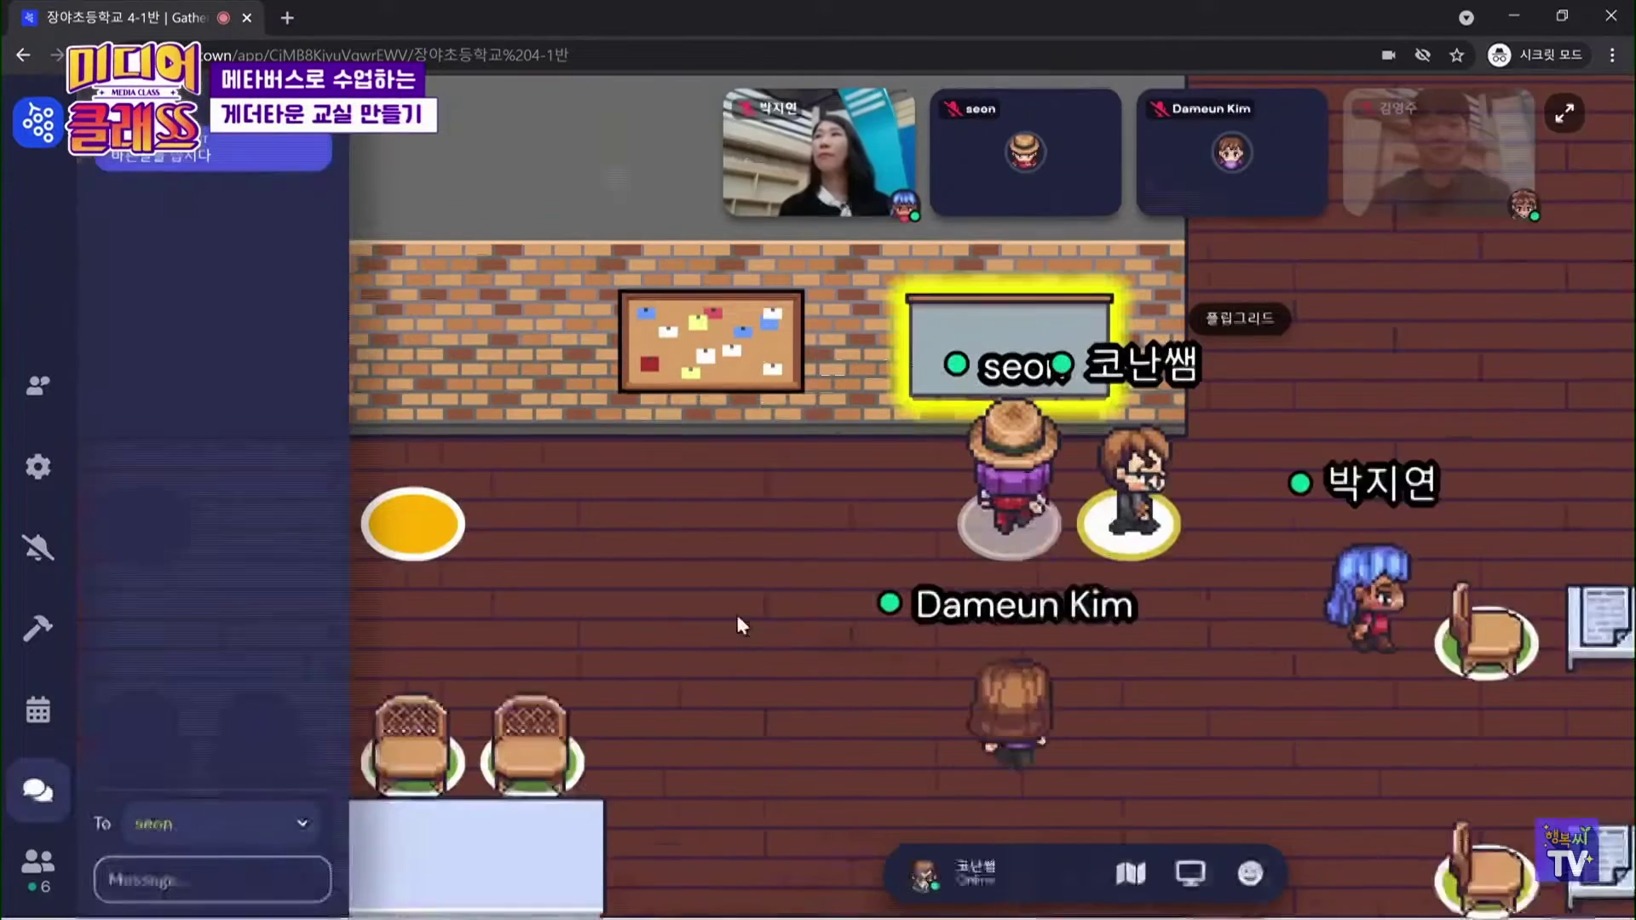
click(269, 833)
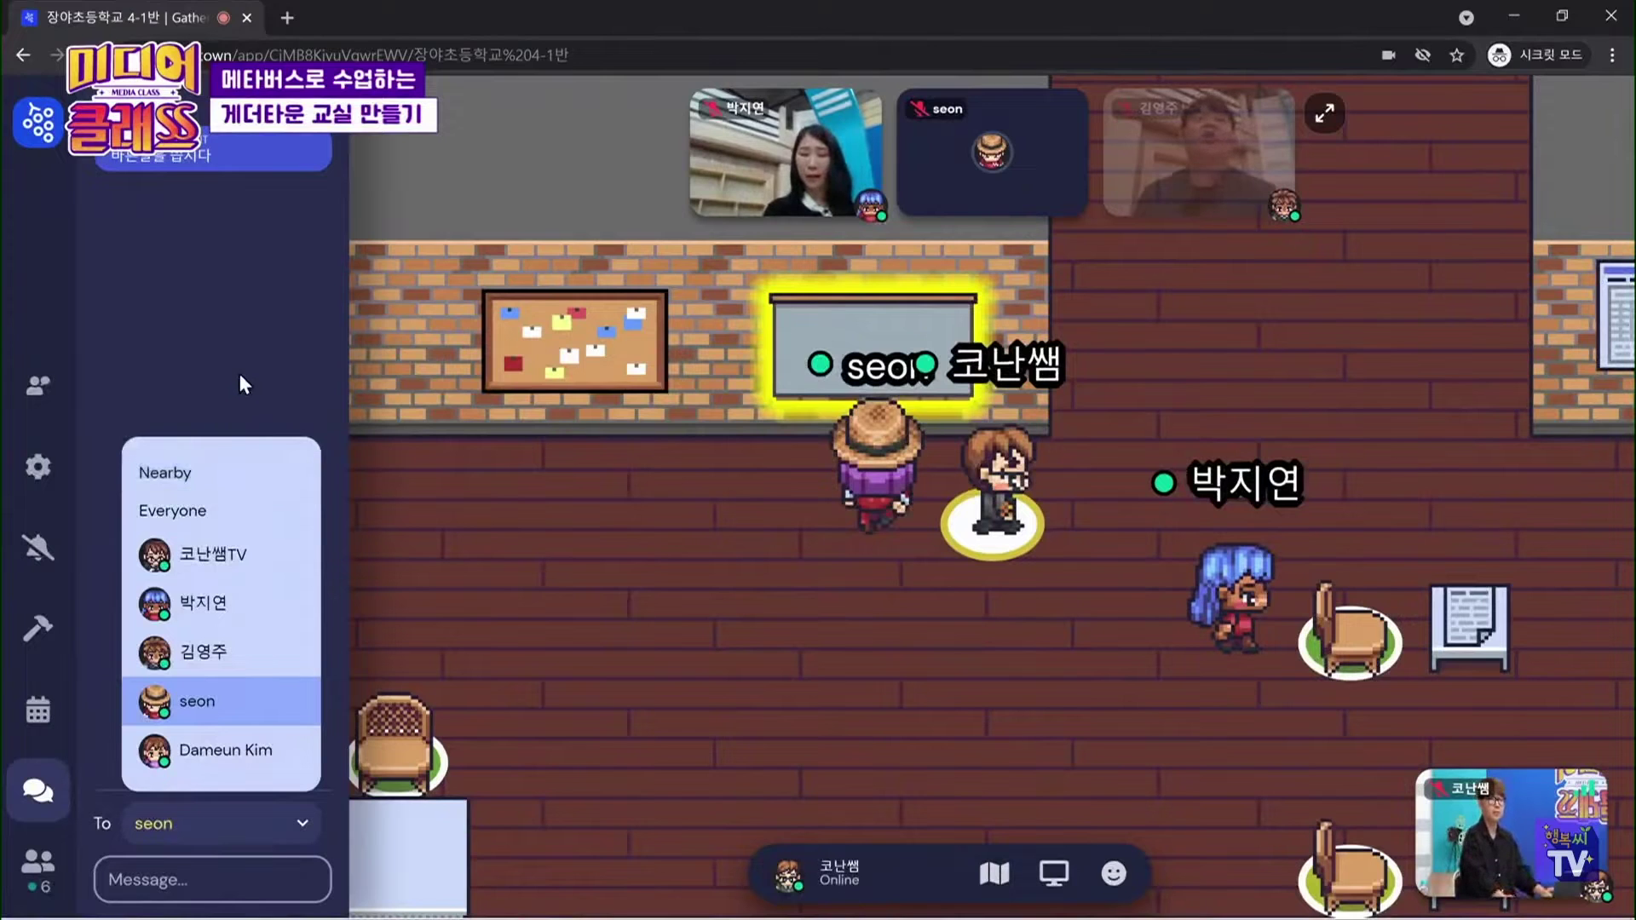
click(767, 605)
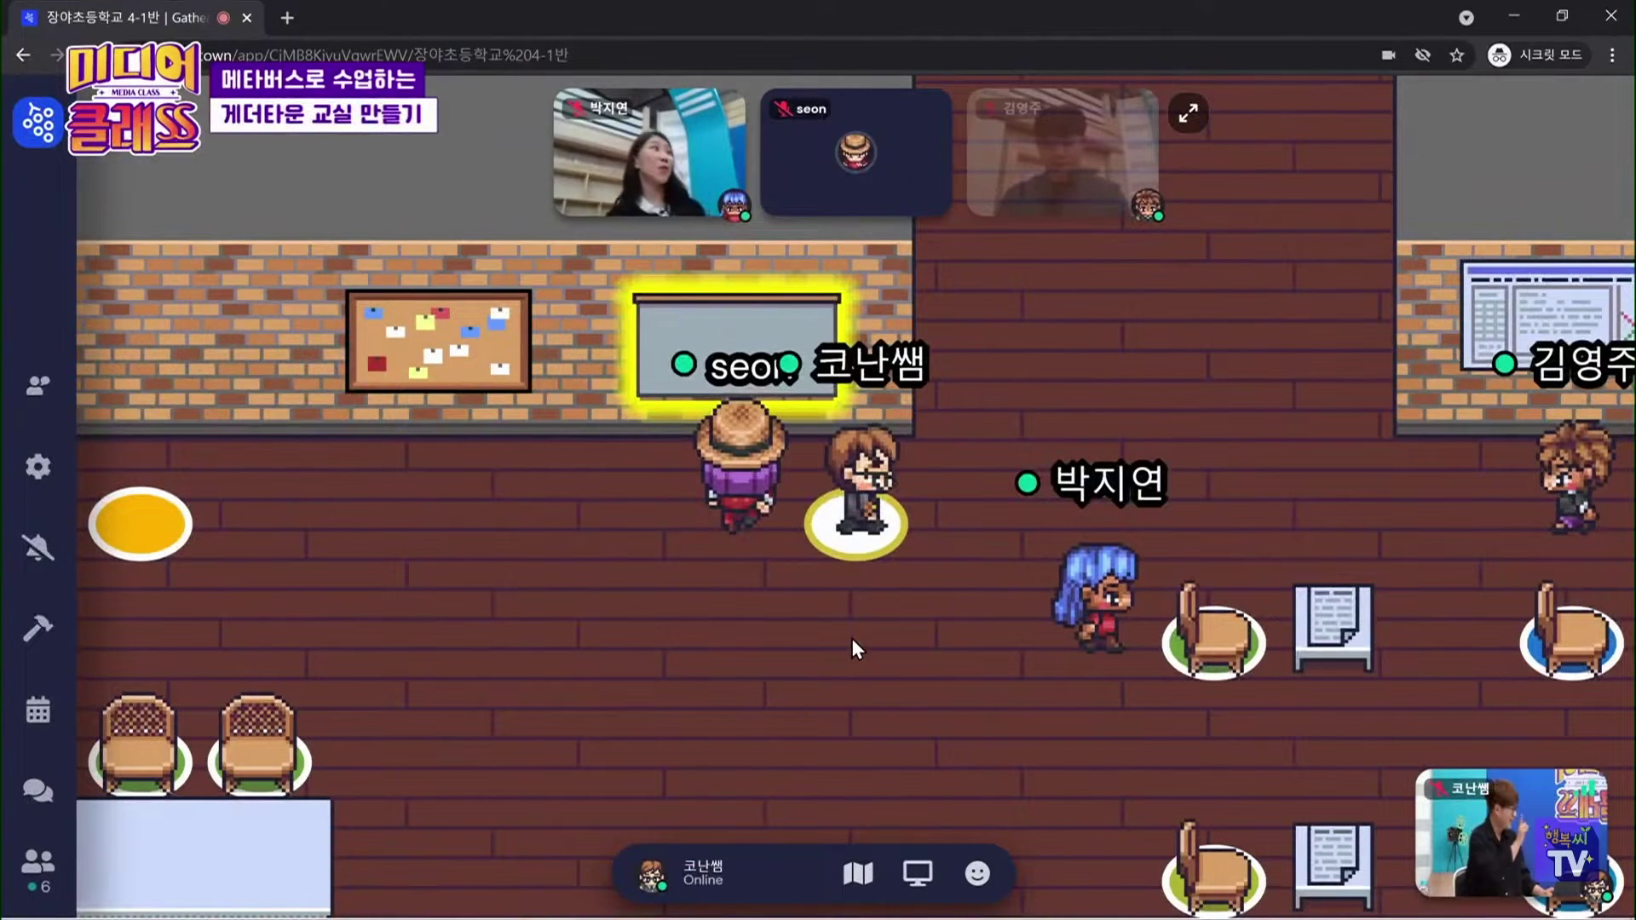
Examine the Respawn option among the avatar's own profile options and close them
click(750, 878)
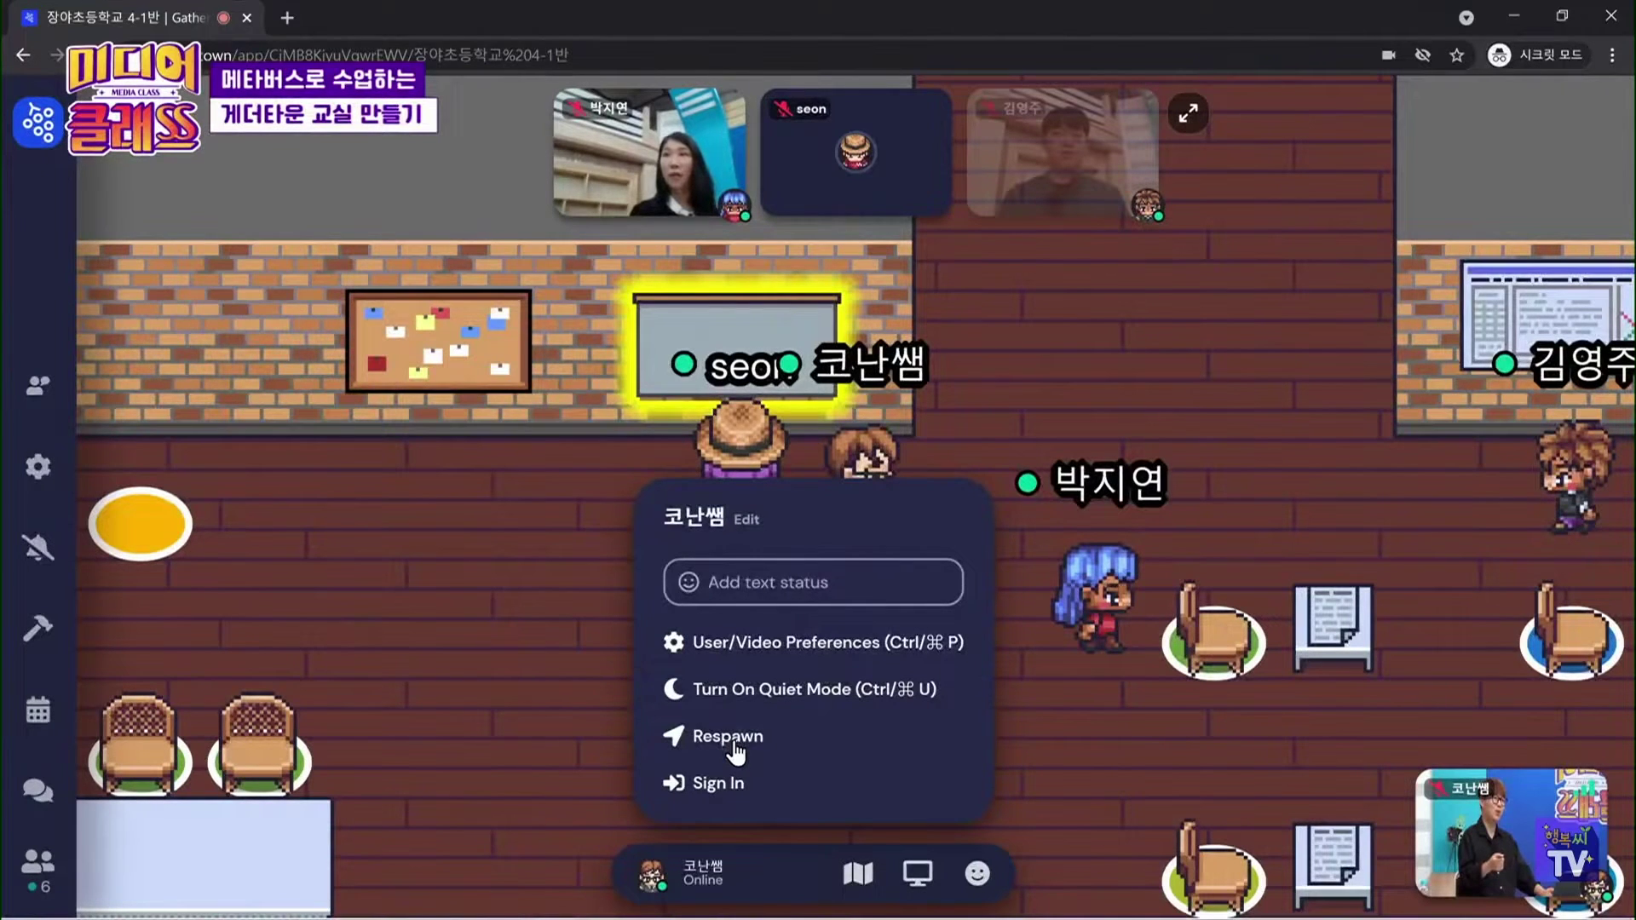
click(750, 883)
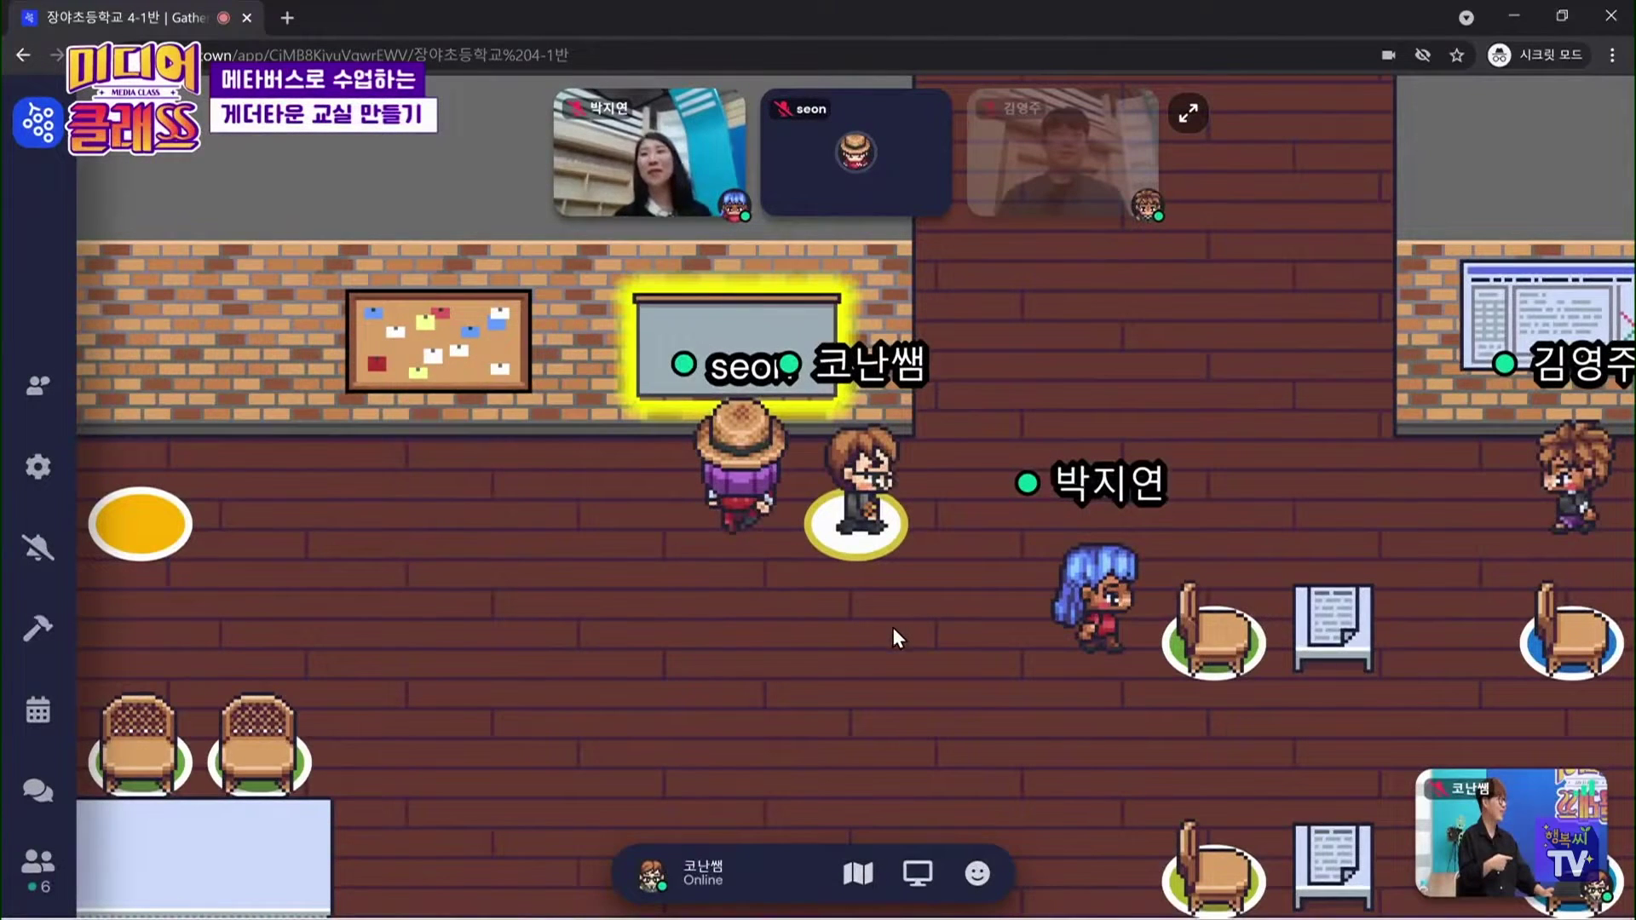
click(750, 882)
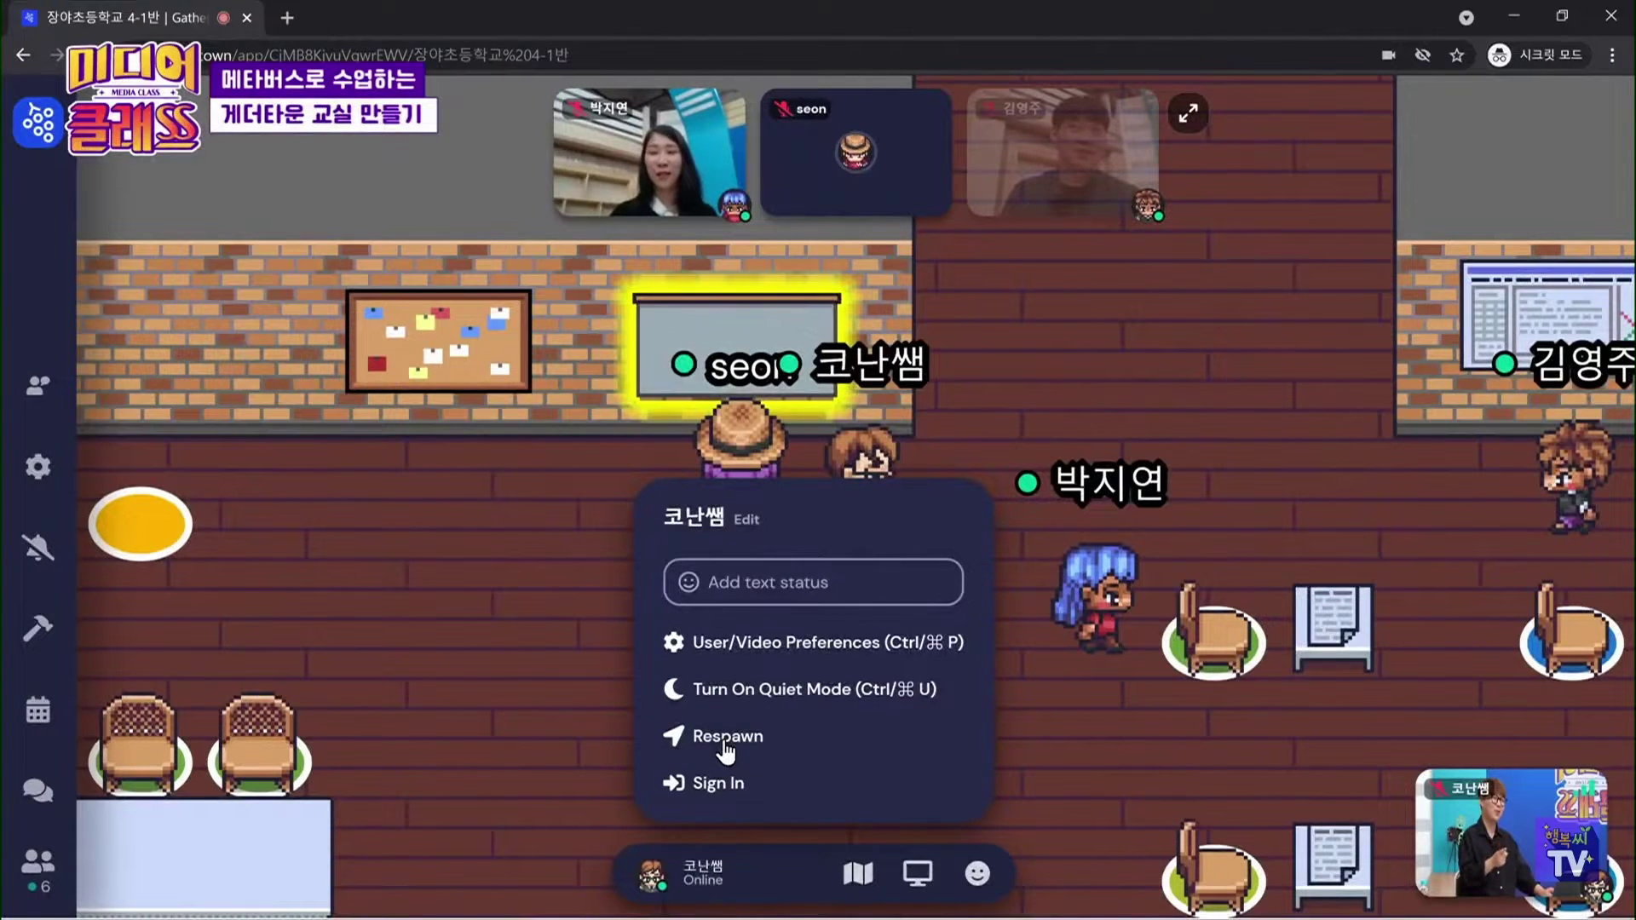
click(747, 887)
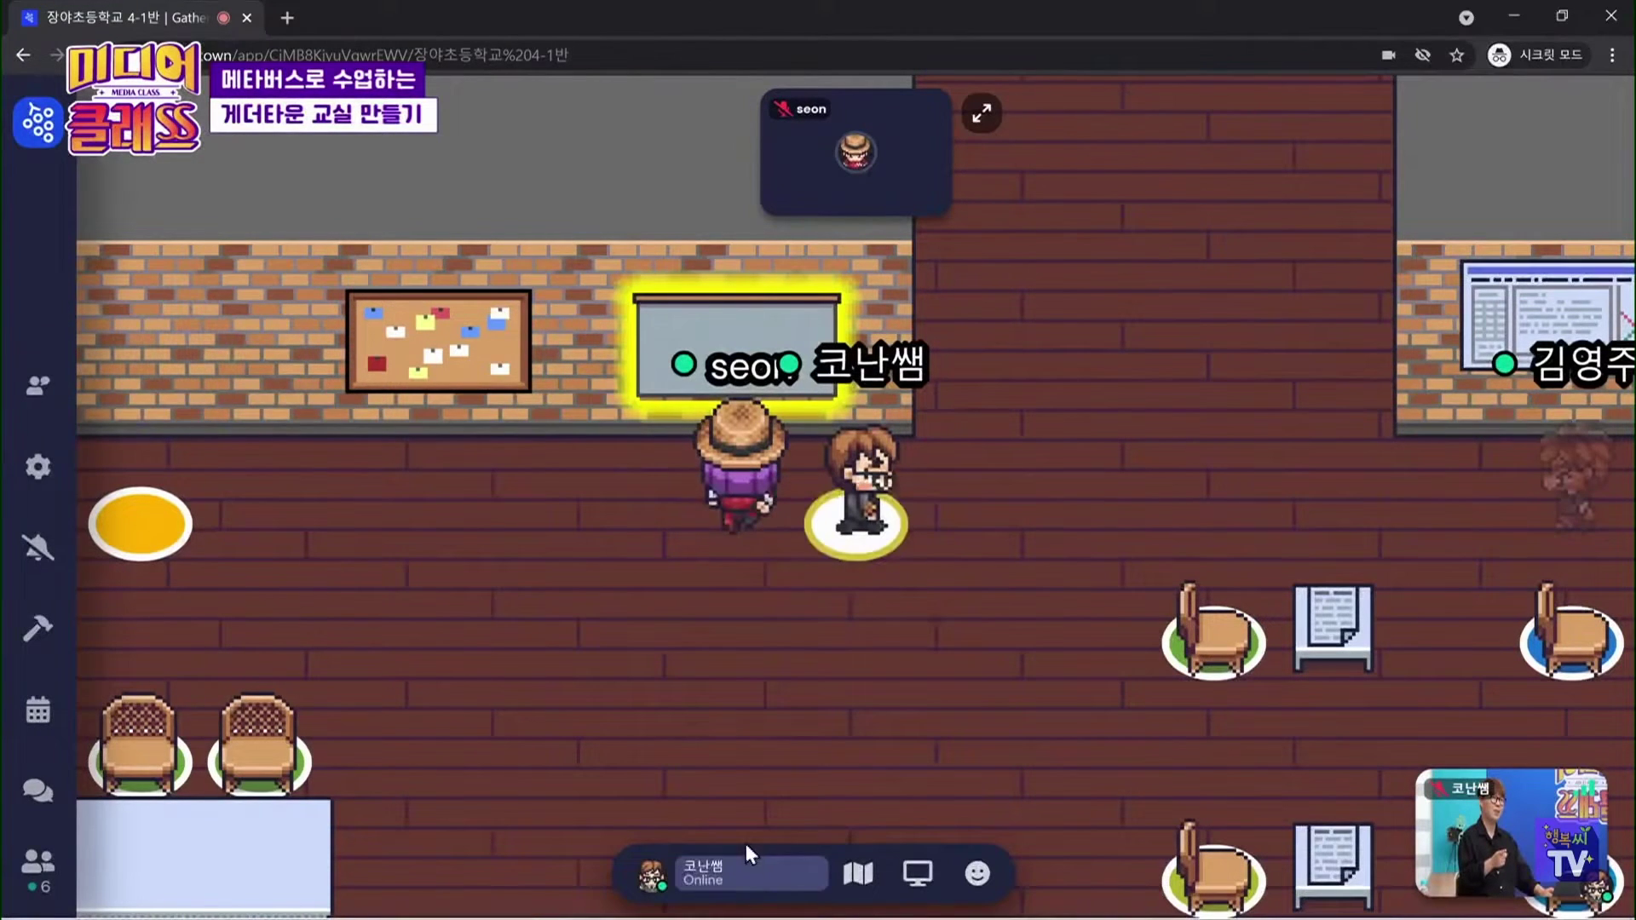
View participants' profile cards from the participant list, locate the blue-haired one on the map and stop locating
click(40, 871)
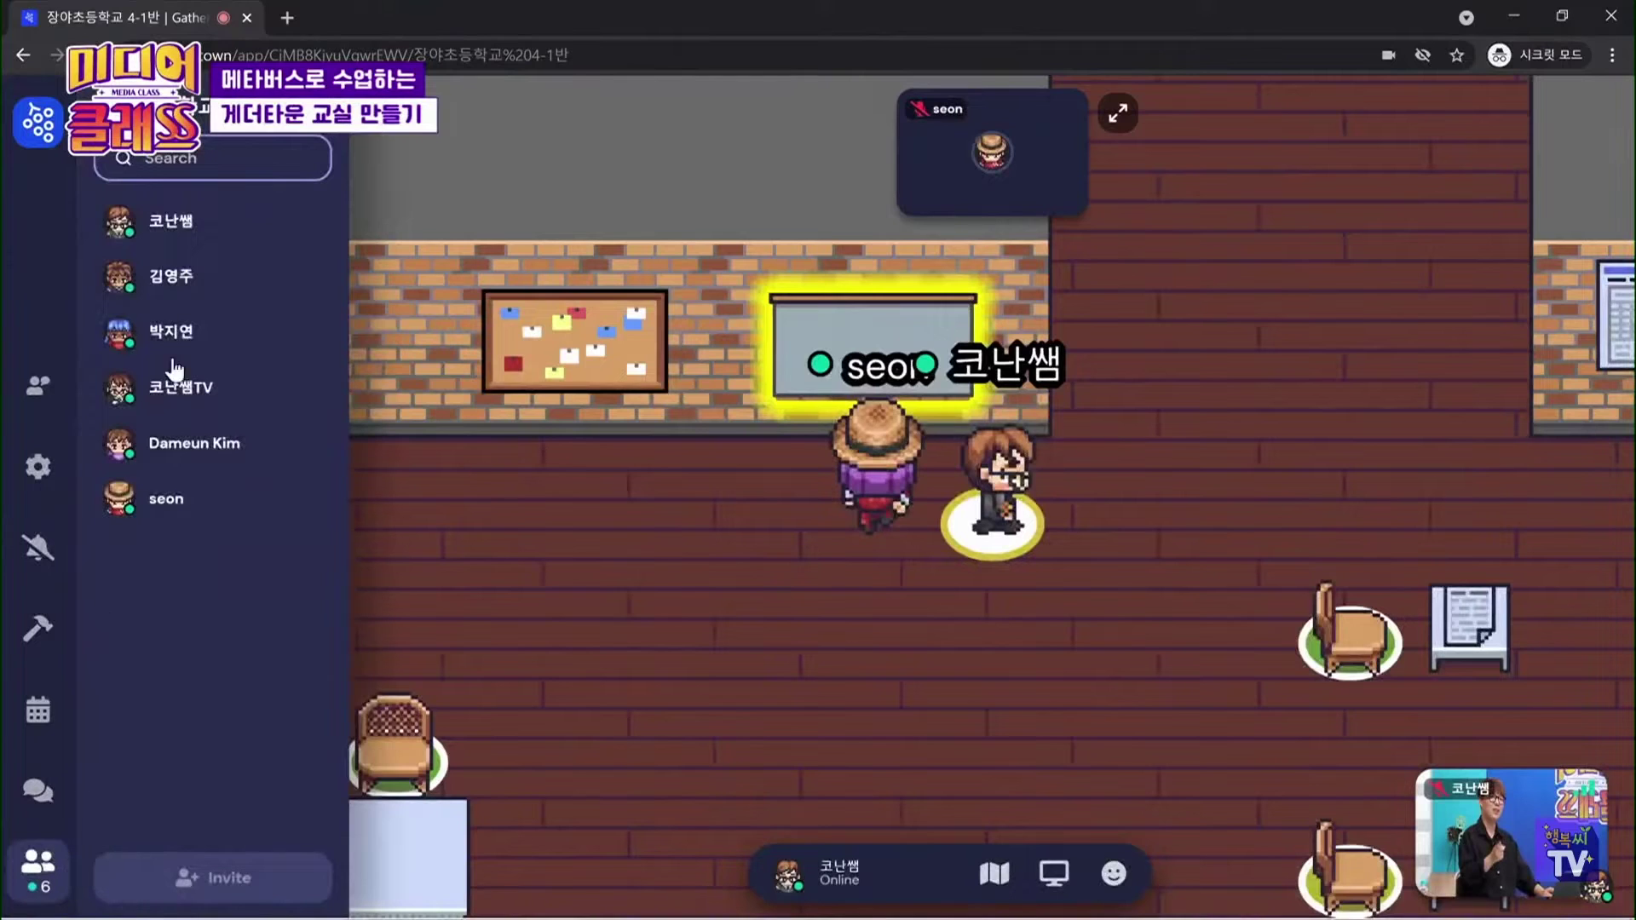
click(162, 237)
click(175, 290)
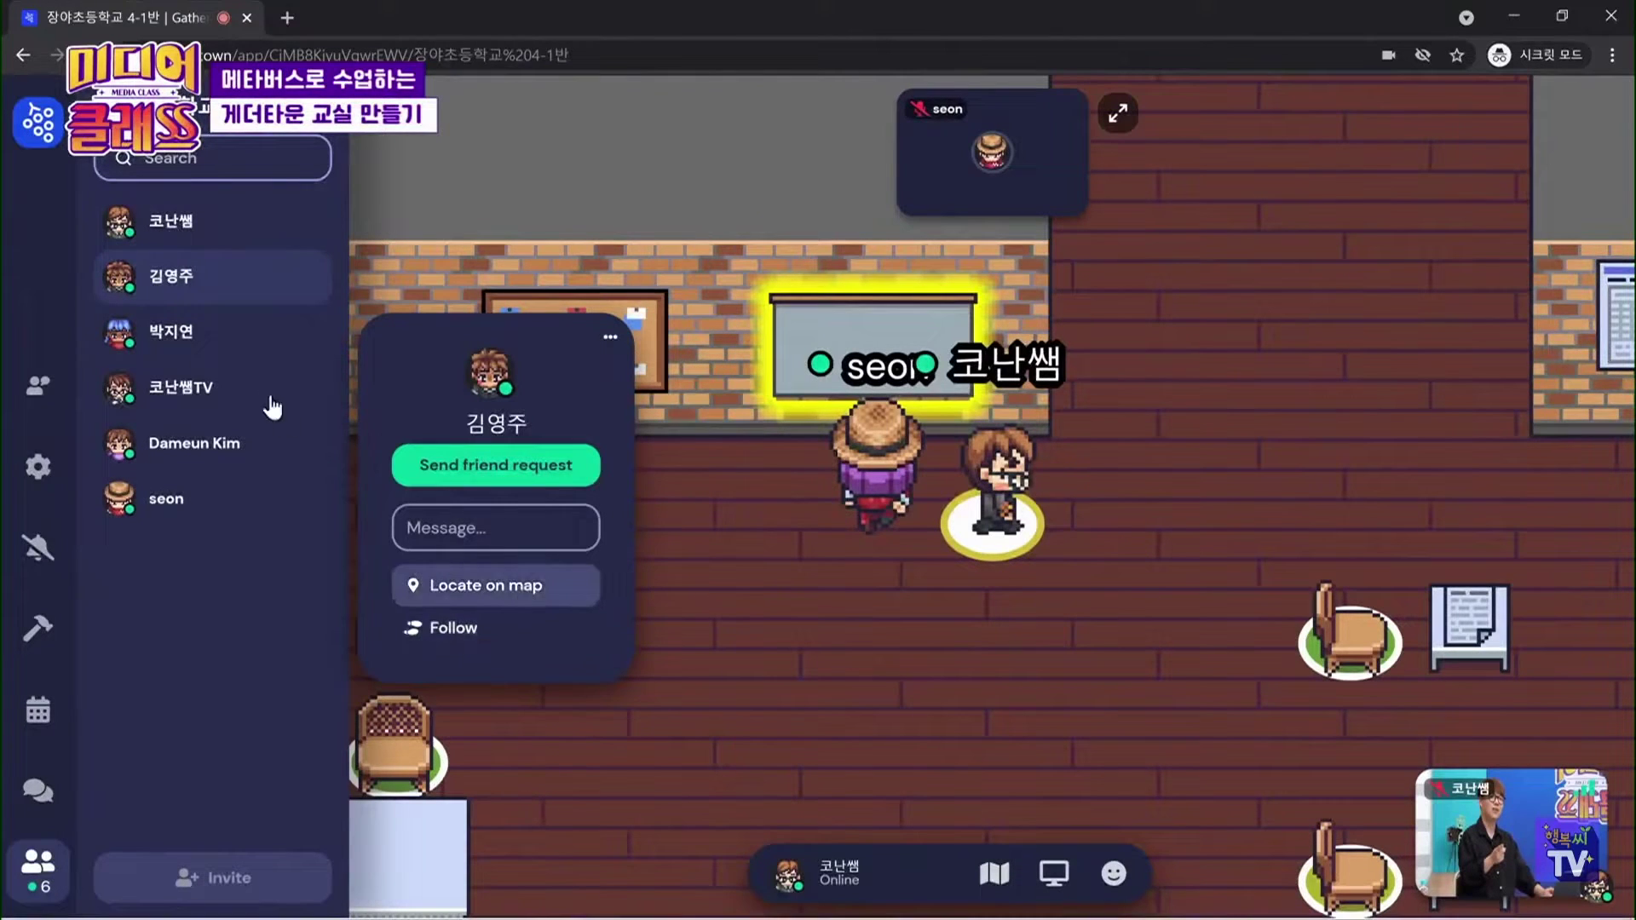
click(179, 339)
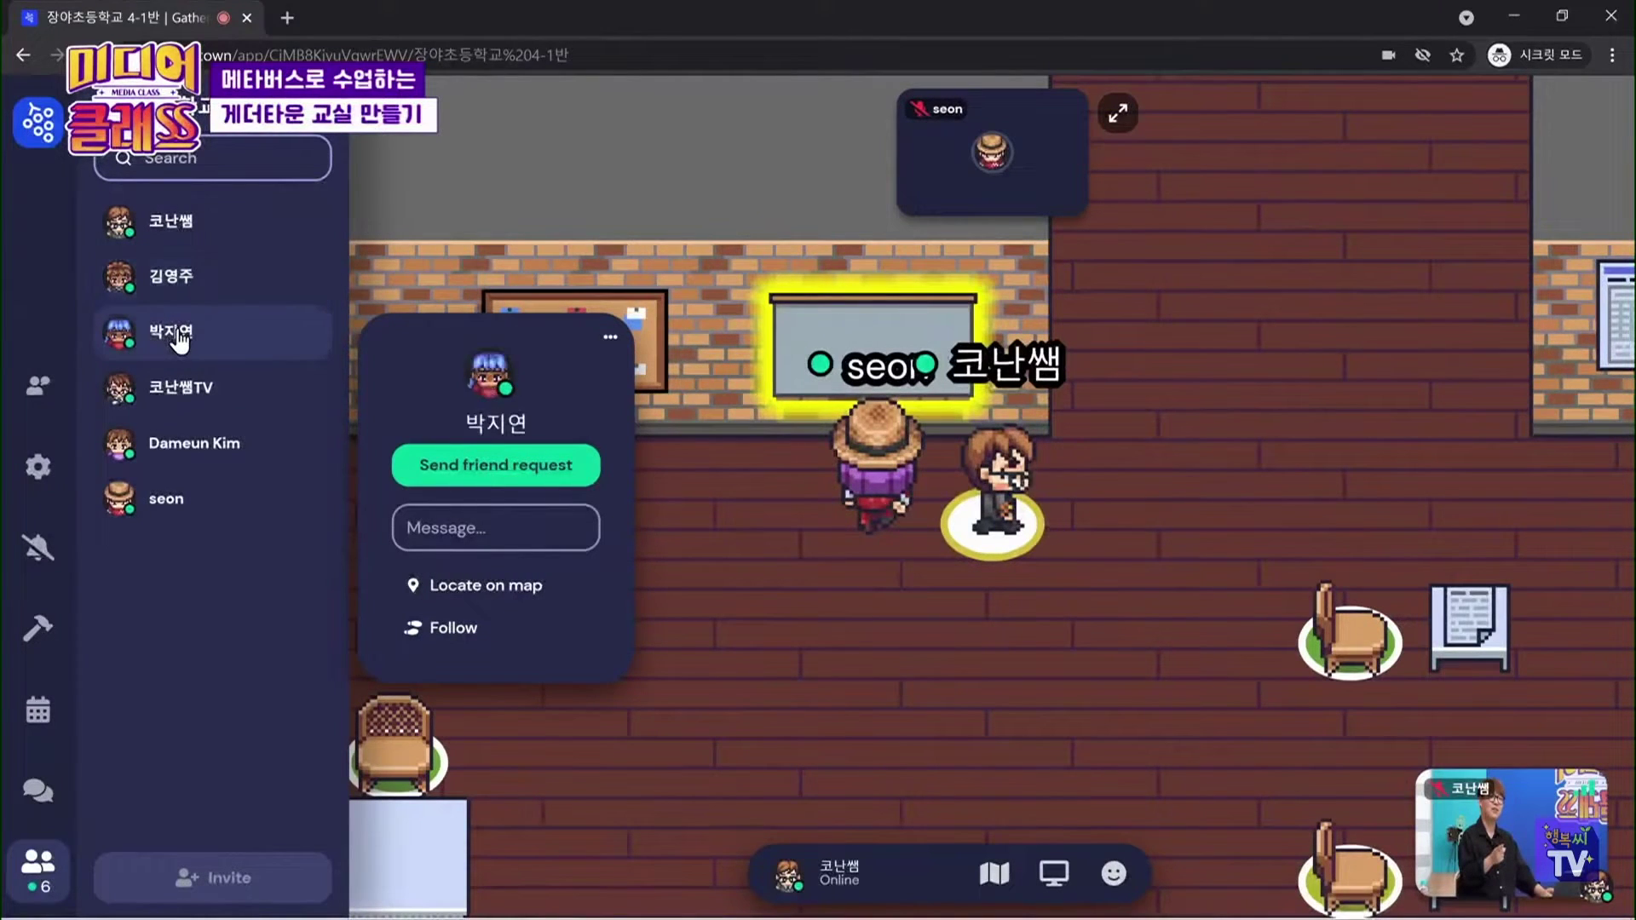
click(504, 597)
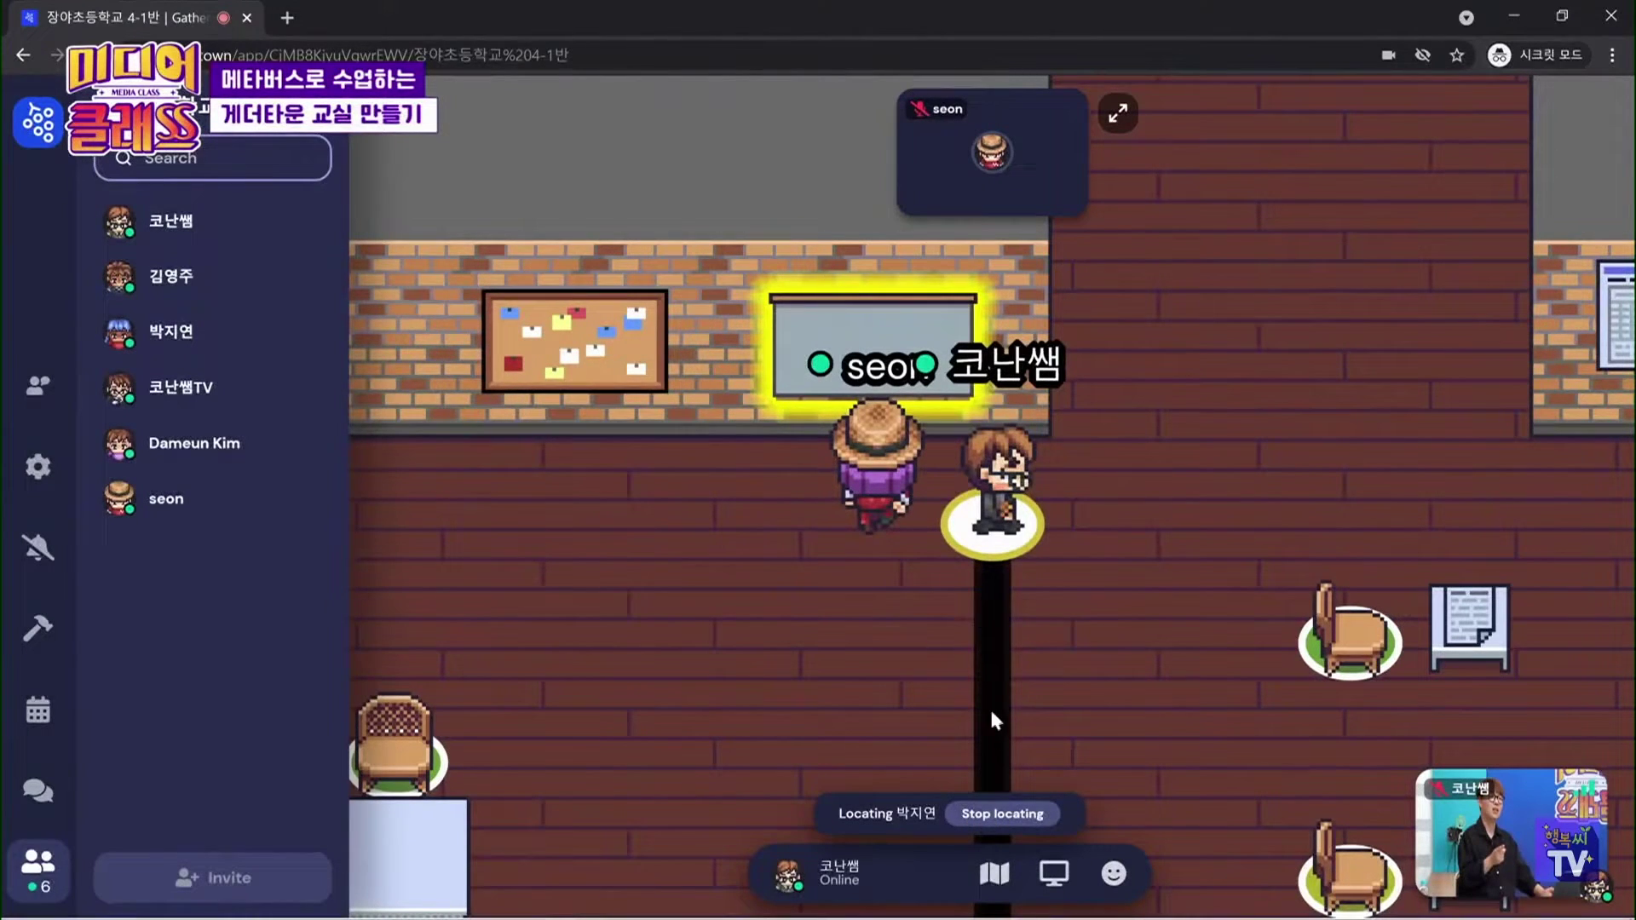
click(1004, 814)
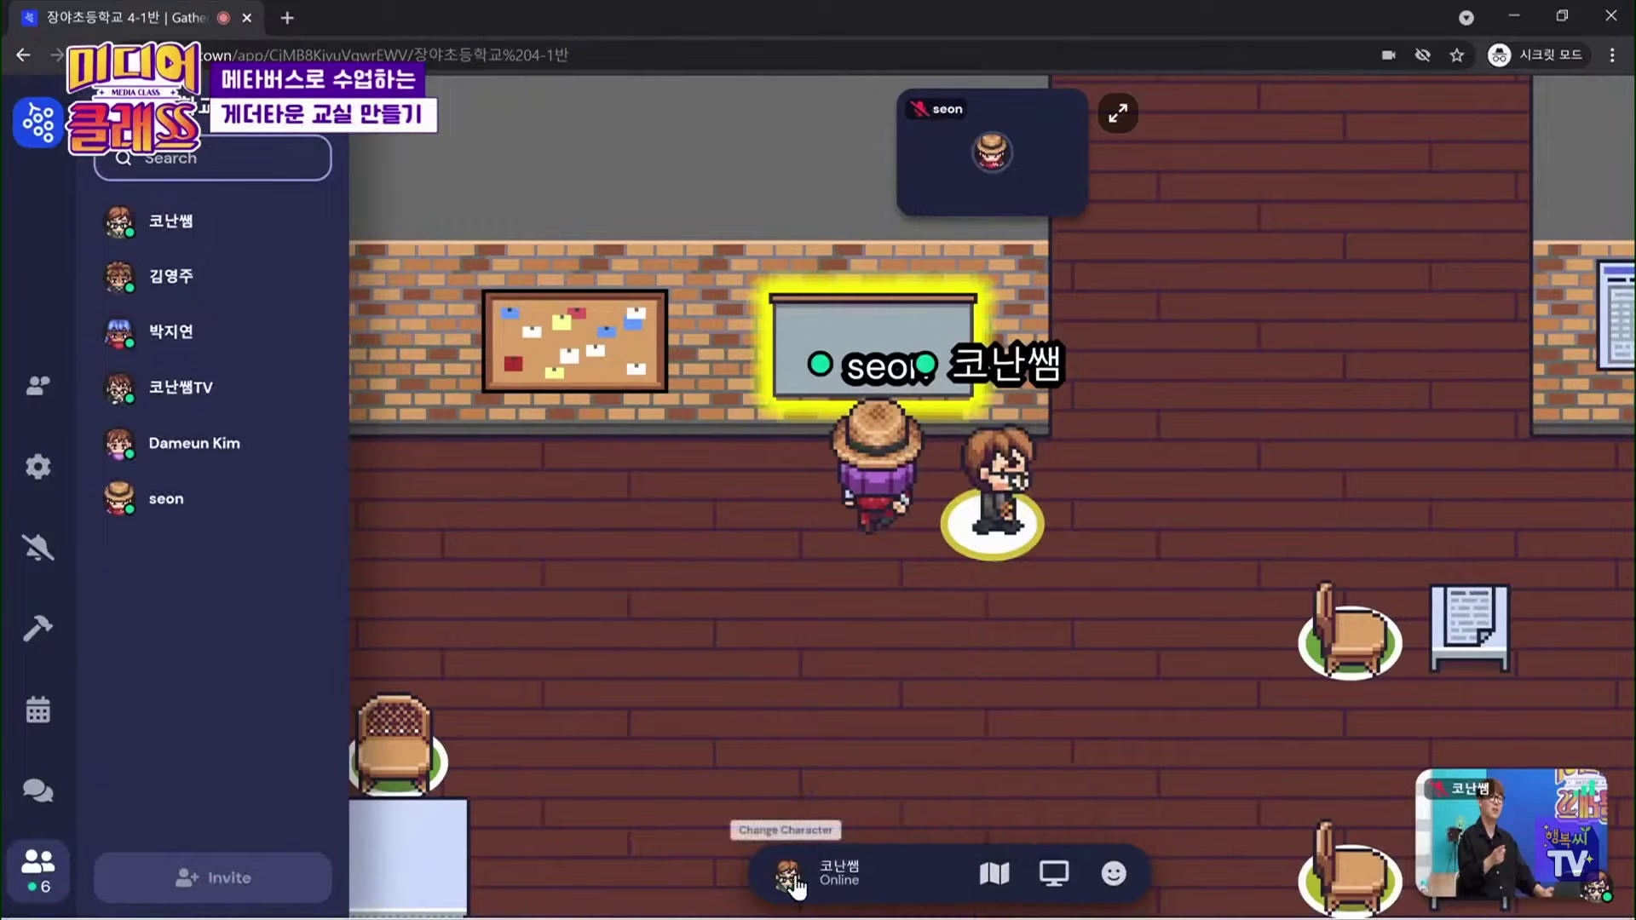
Set the Manual Canvas Zoom to about 65% in the user preferences and close them
click(851, 878)
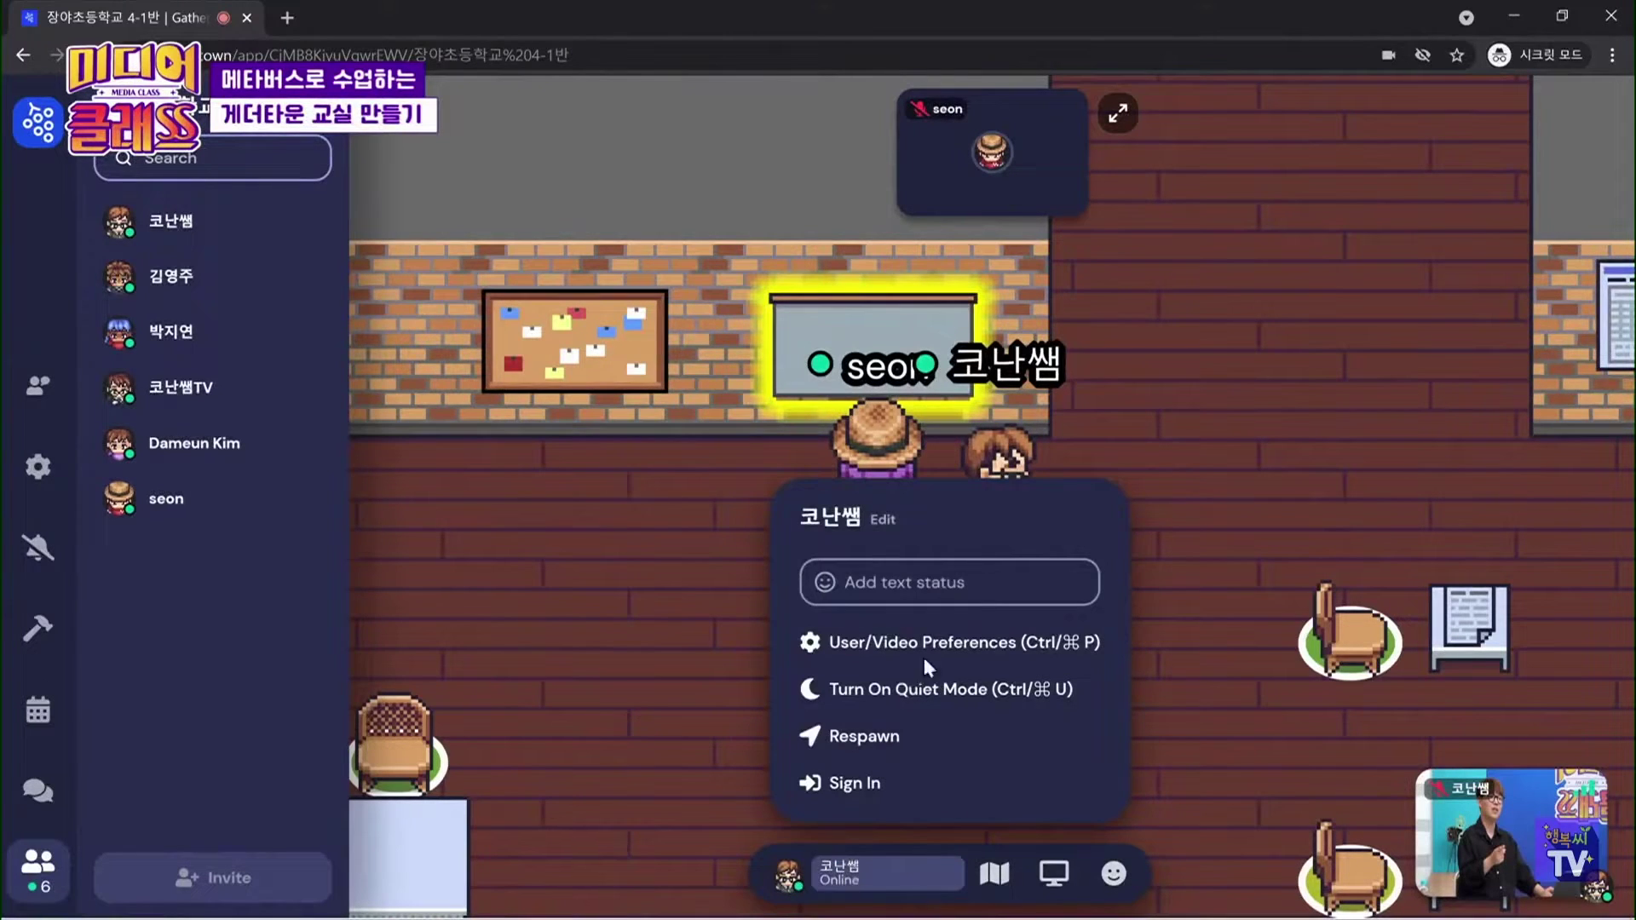
click(1176, 490)
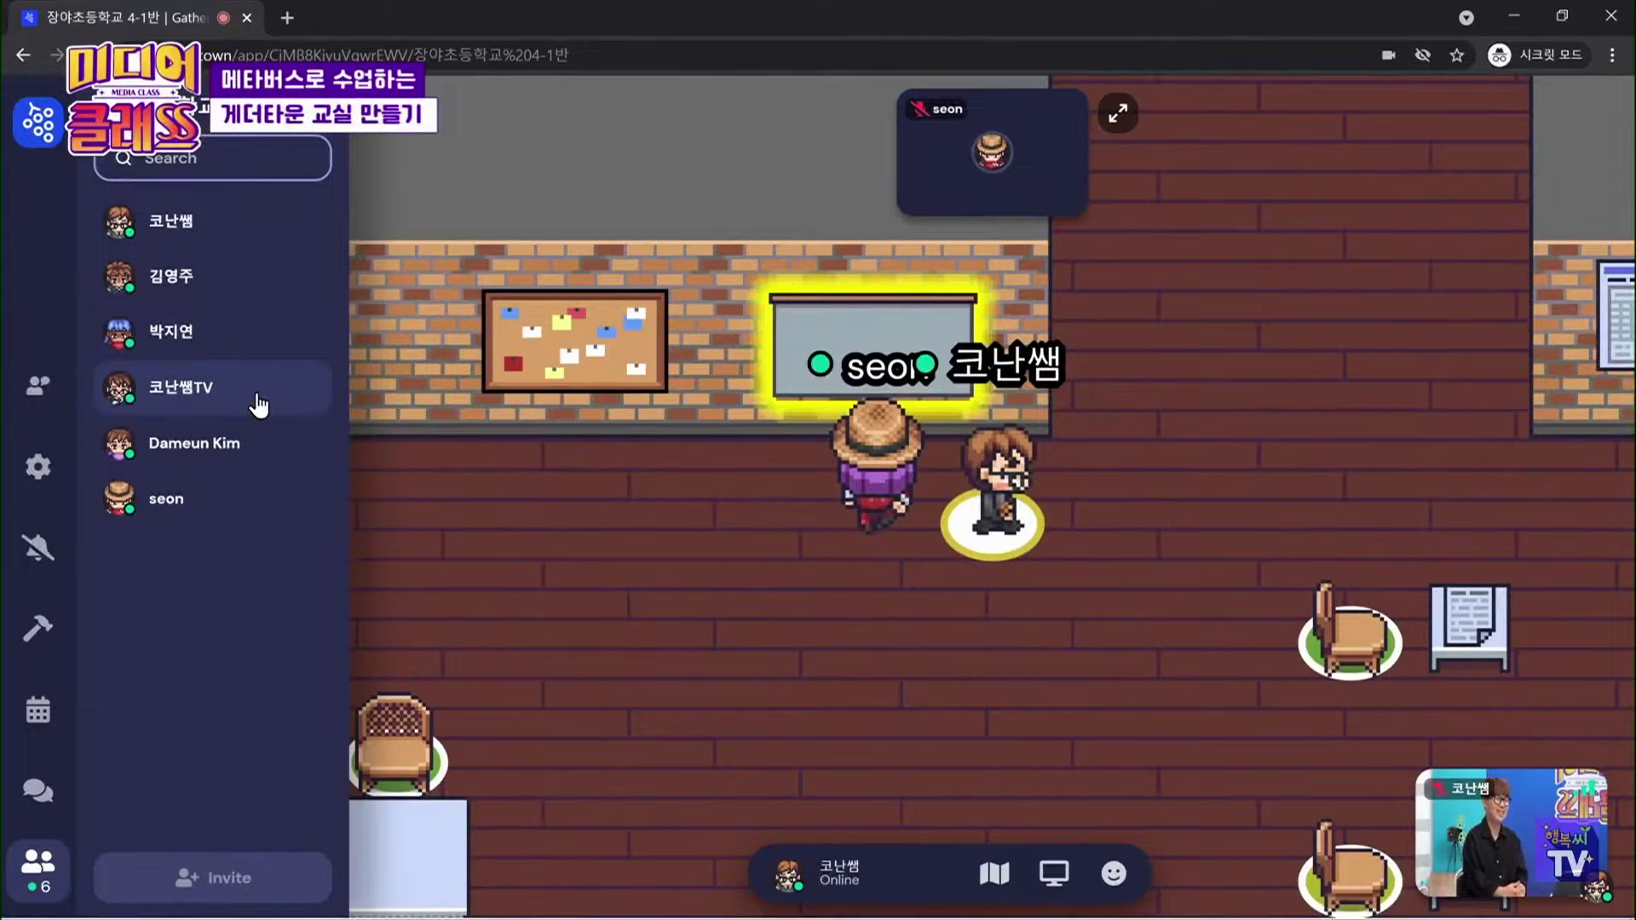
click(906, 872)
click(869, 641)
scroll(766, 569, down, 3)
click(580, 552)
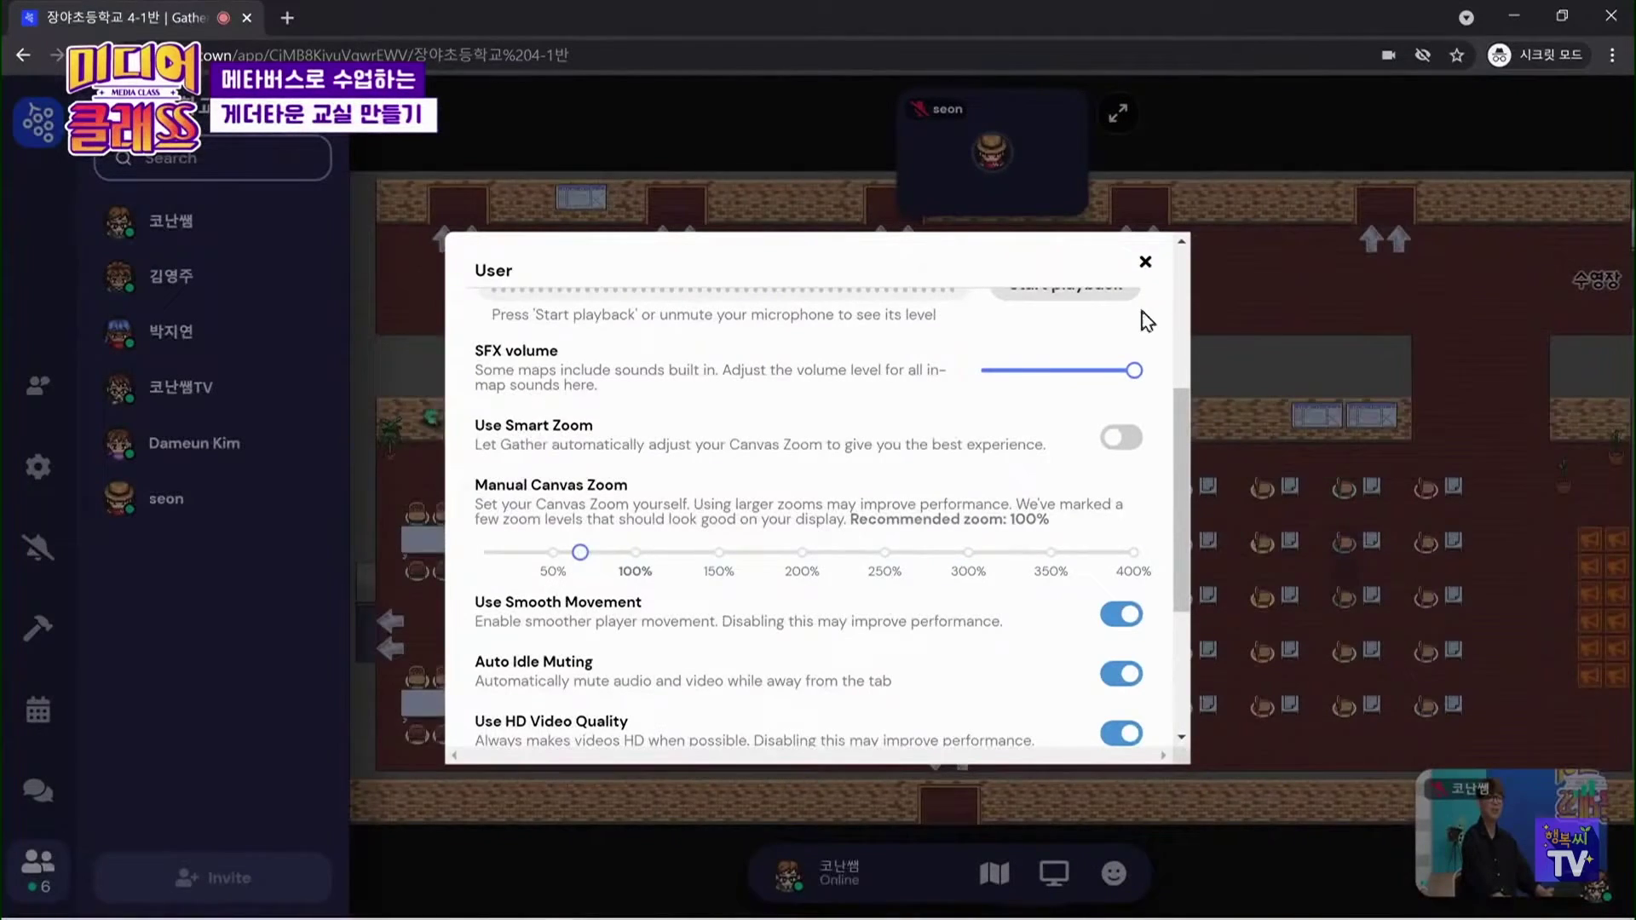
key(Escape)
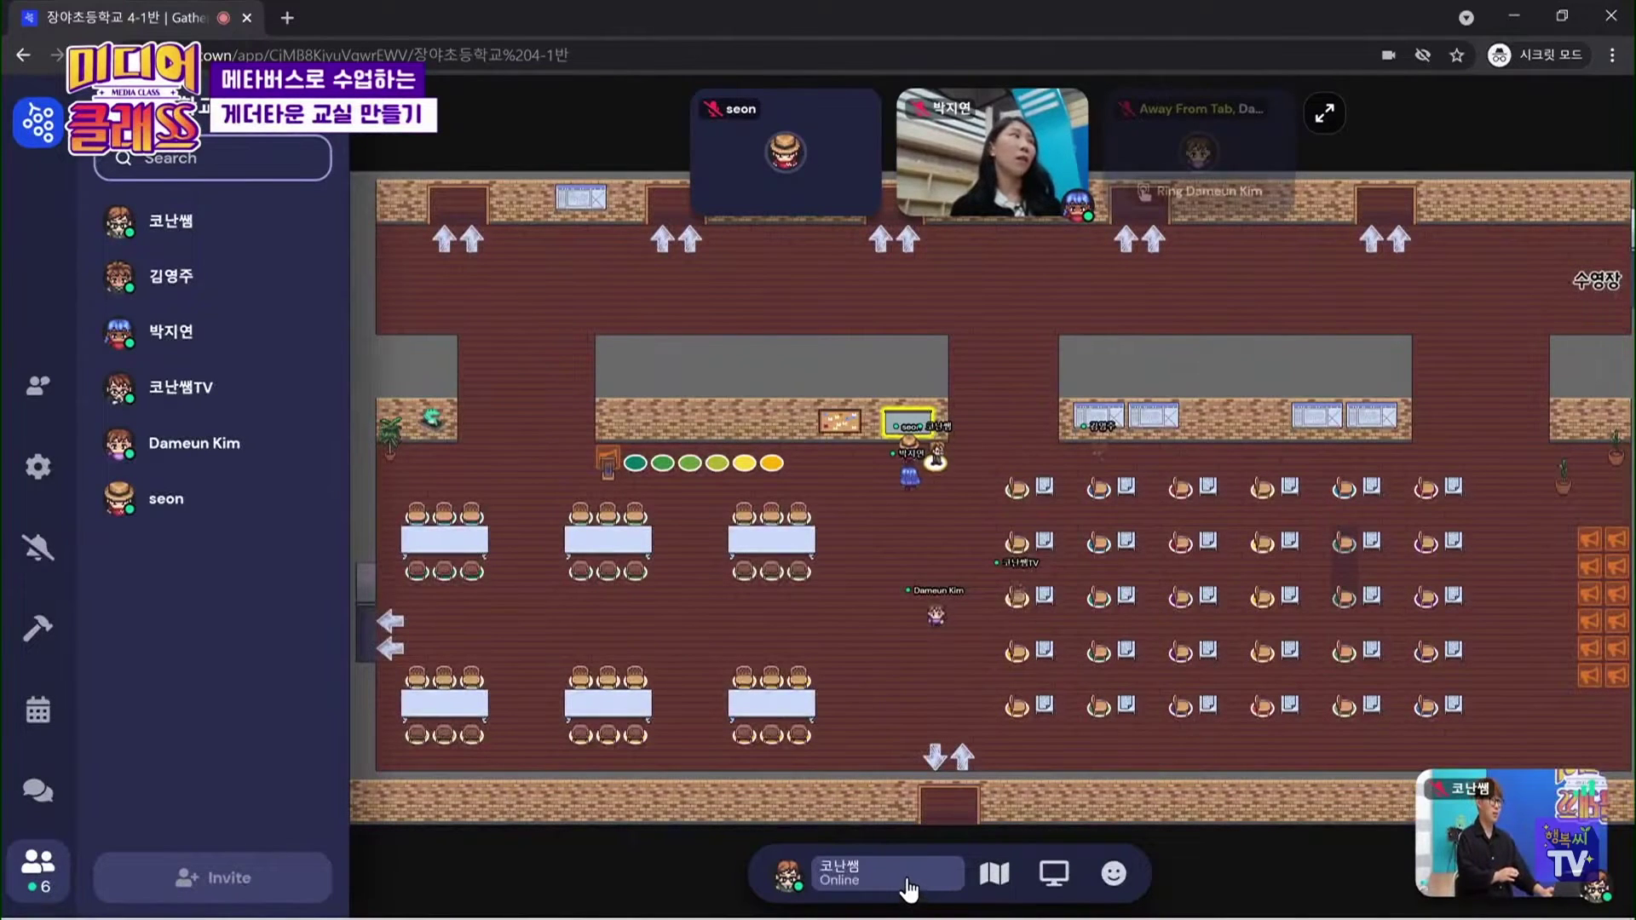
Review the User/Video Preferences from the avatar's own profile options and close them
click(908, 886)
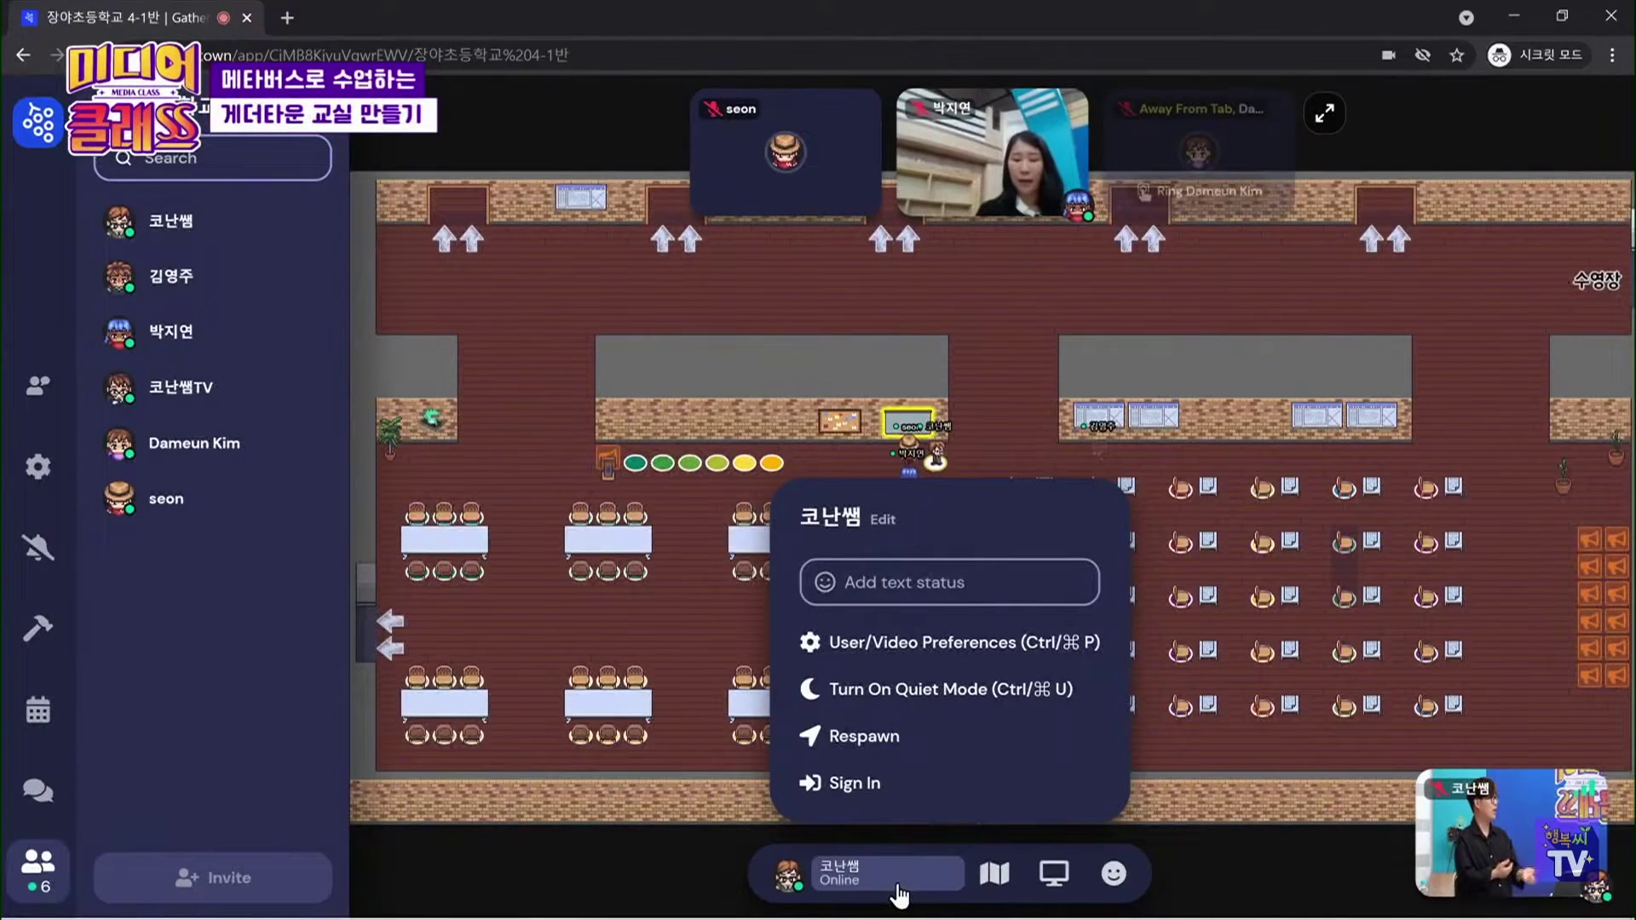
click(889, 648)
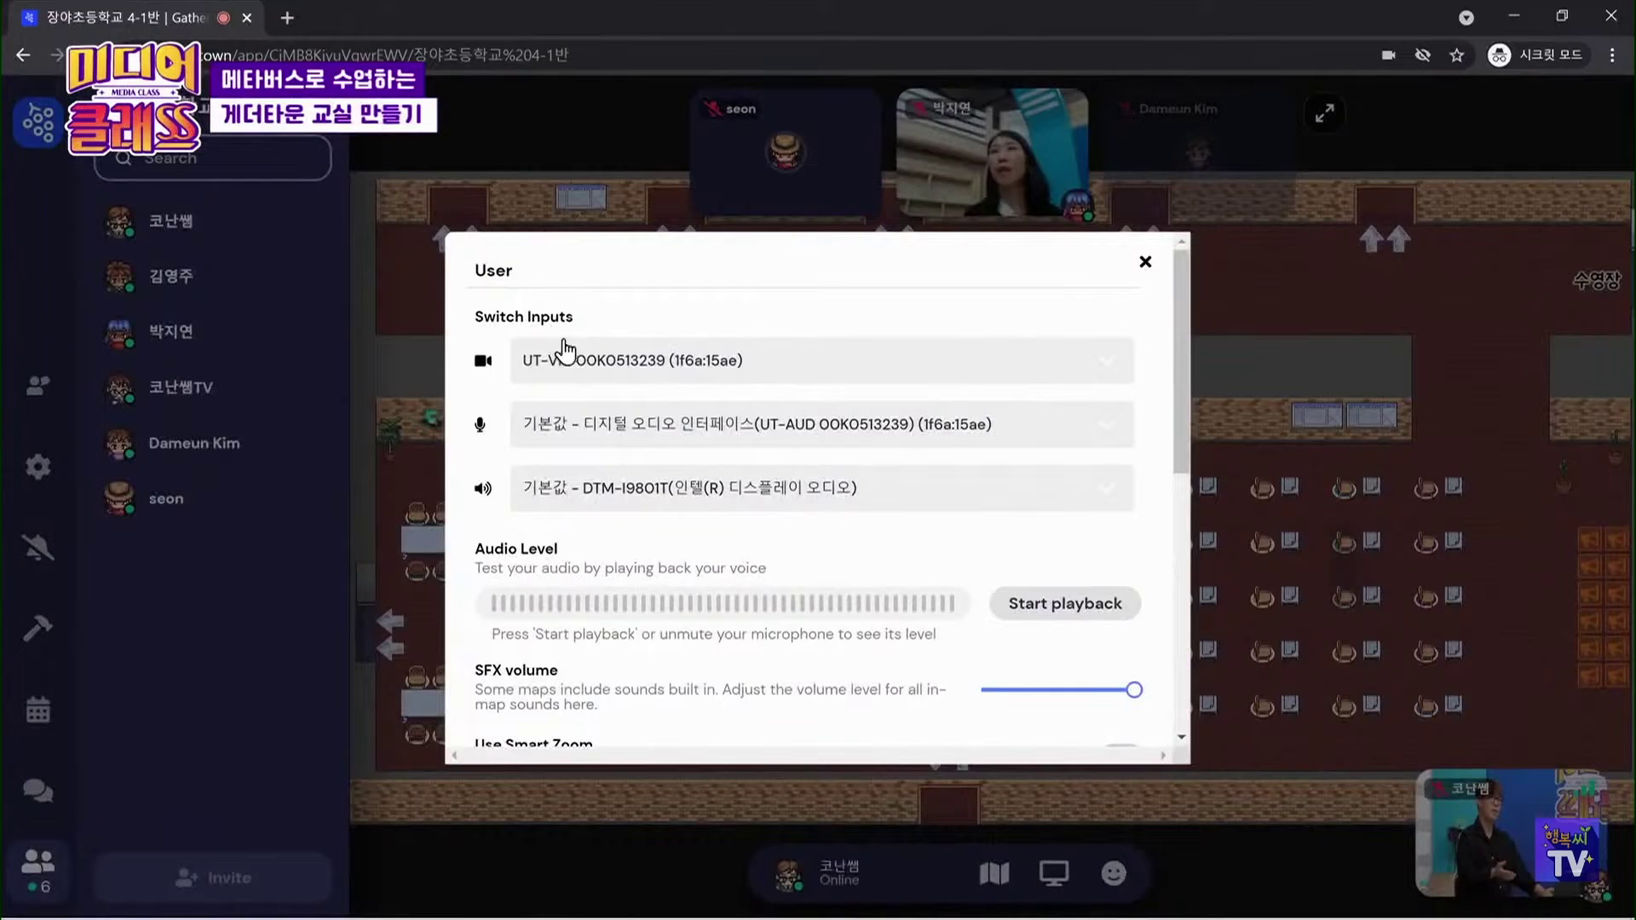
scroll(643, 452, down, 7)
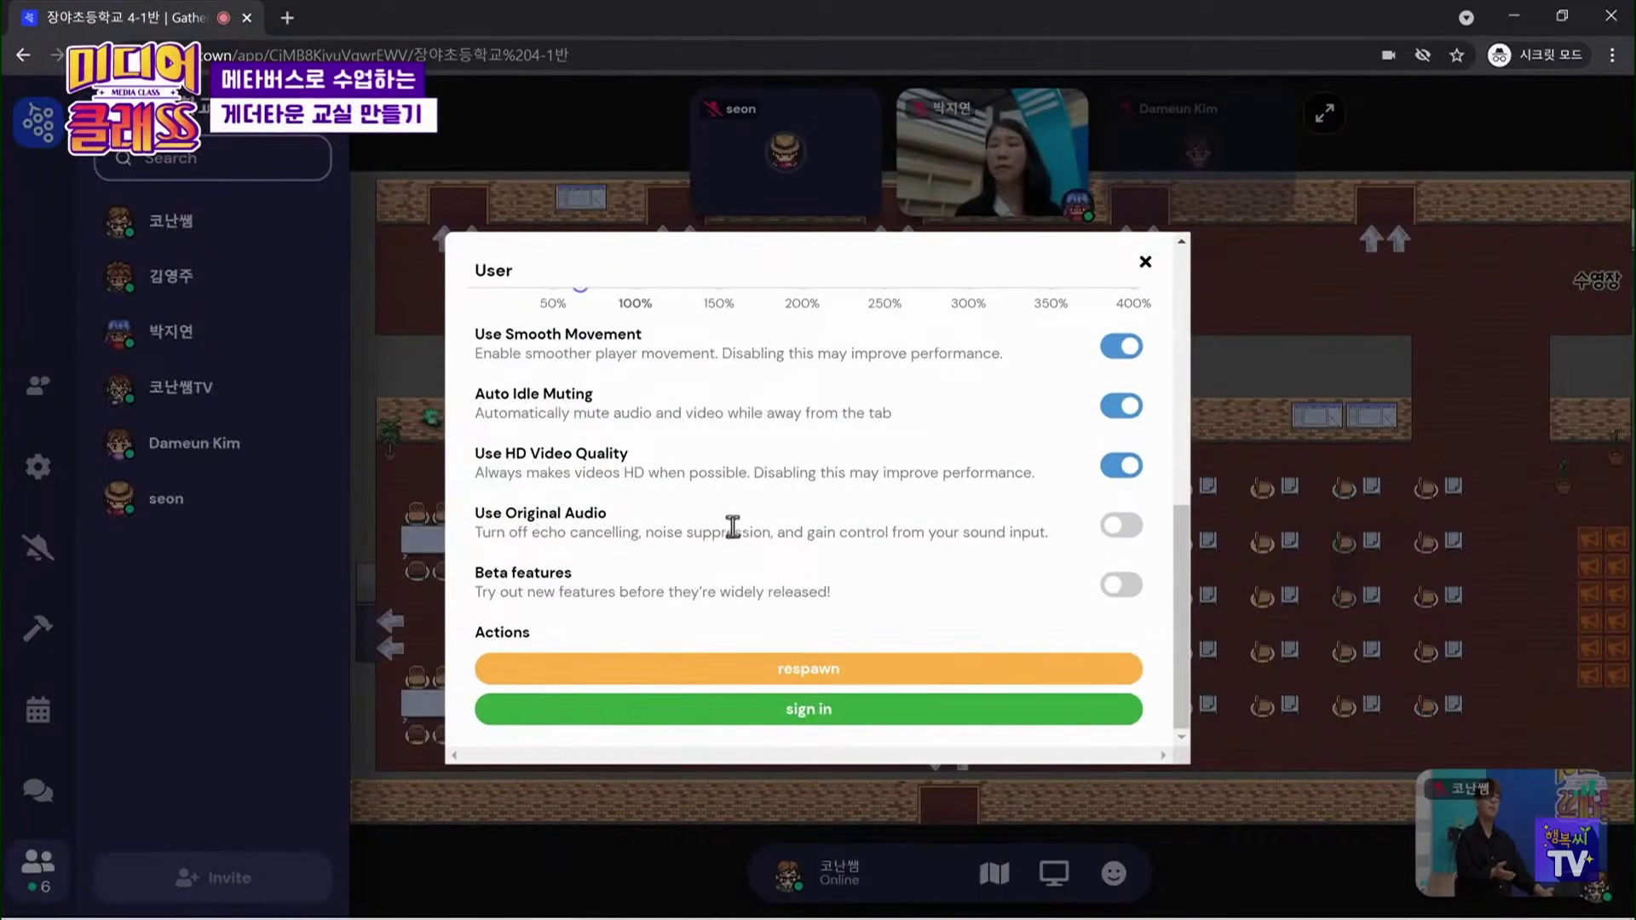
scroll(733, 527, up, 7)
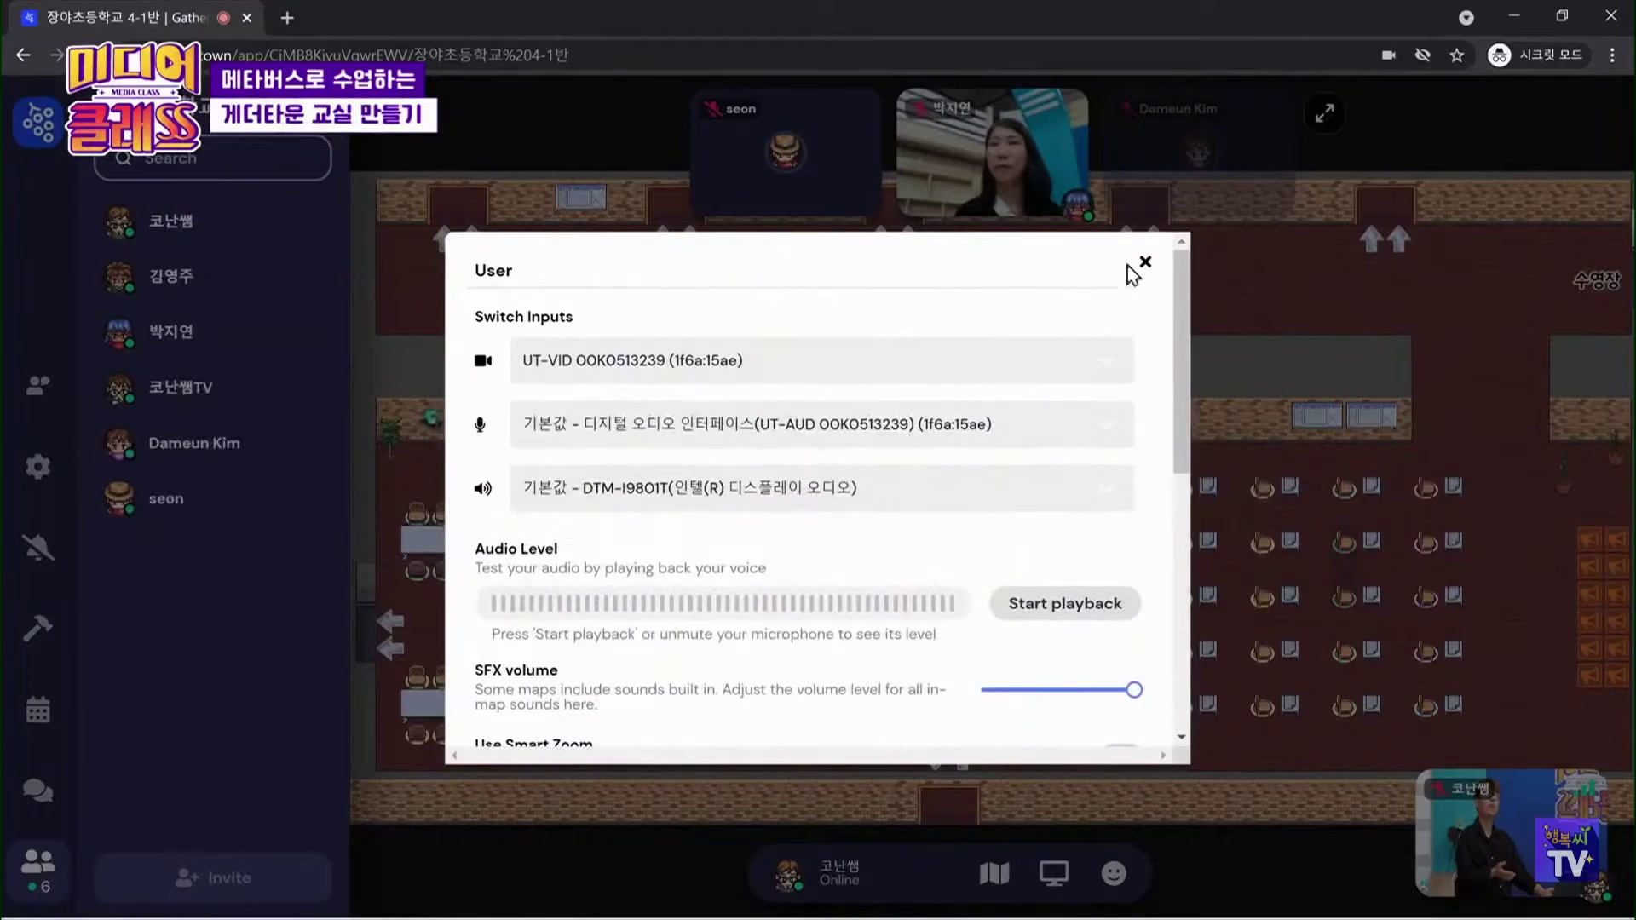
click(1145, 264)
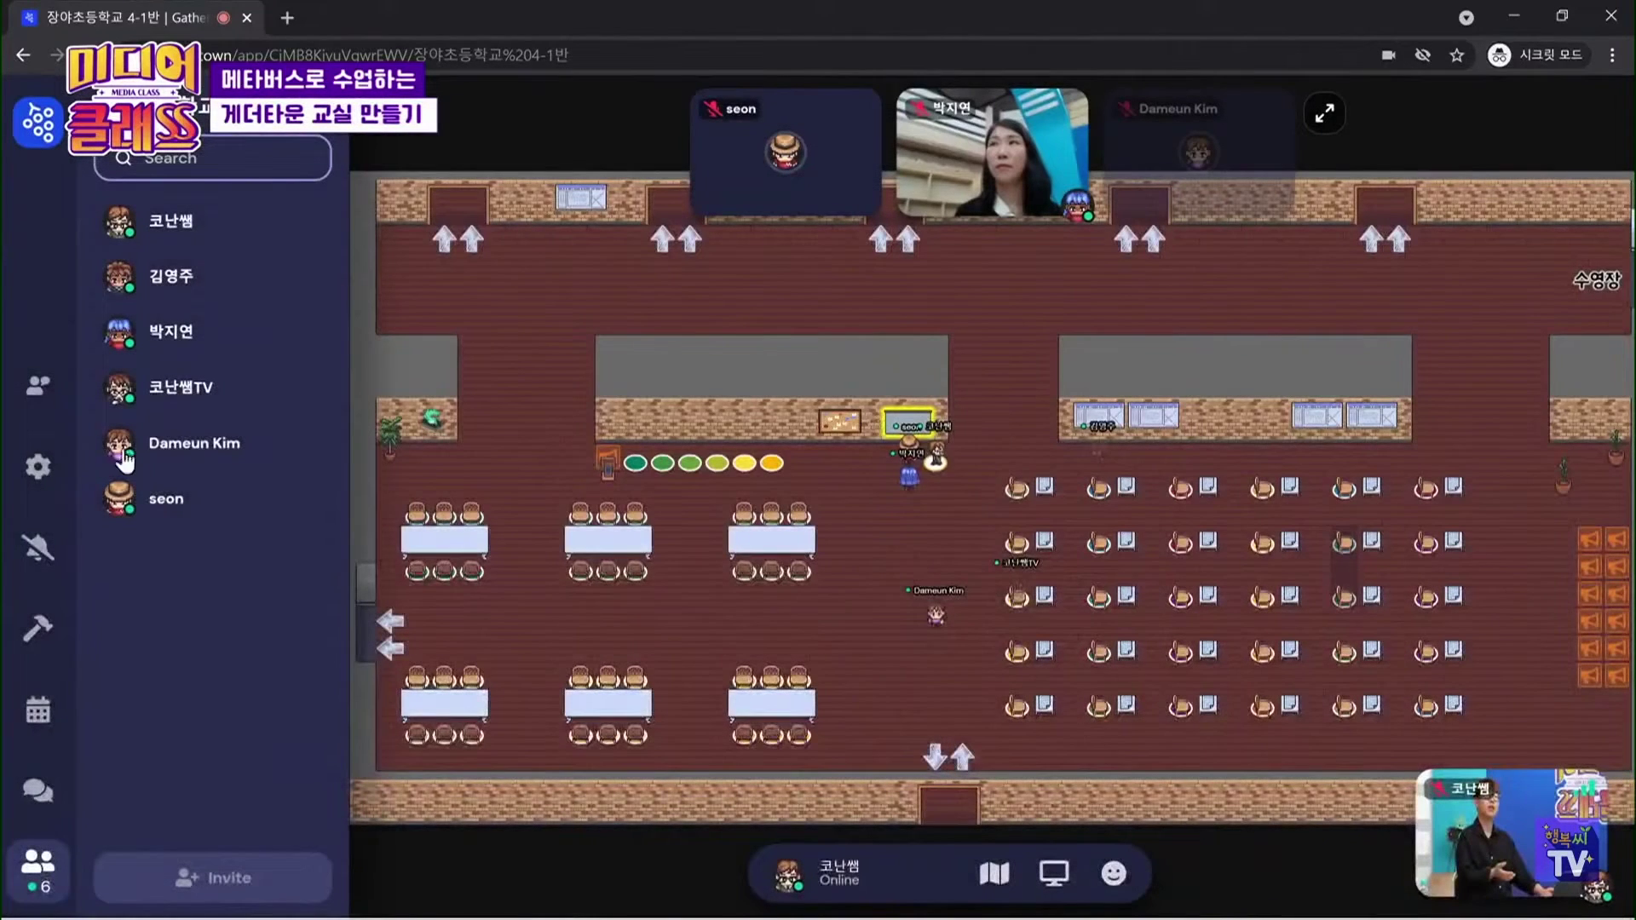
Reopen the user settings, examine the canvas zoom, Smooth Movement, Auto Idle Muting and HD Video Quality options, and close them
click(35, 467)
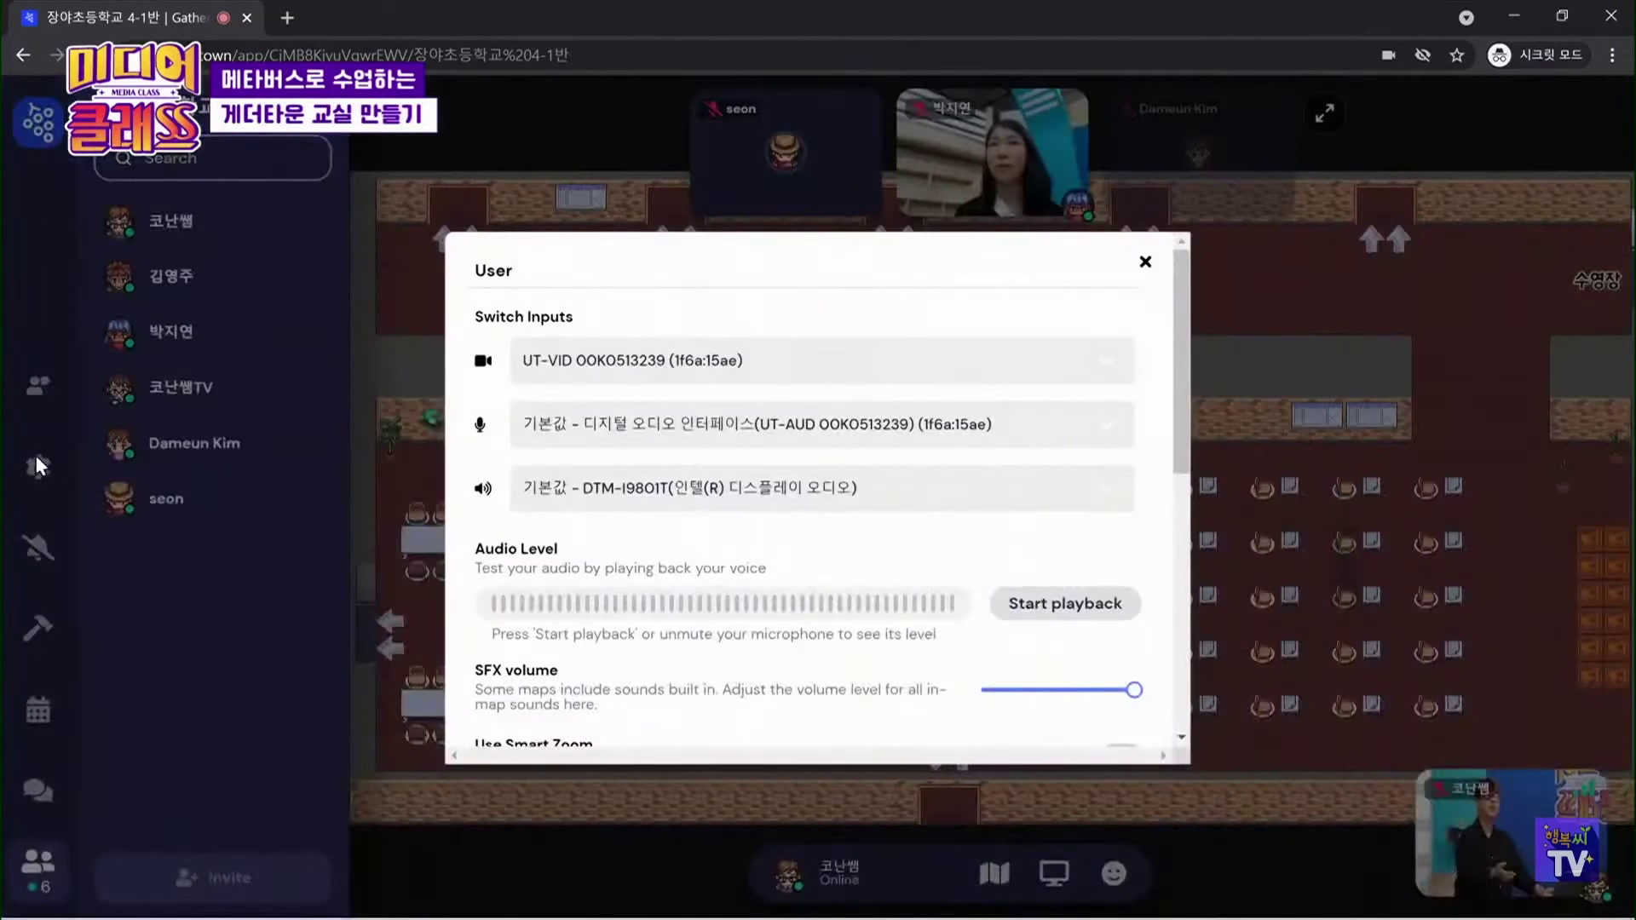
scroll(726, 474, down, 5)
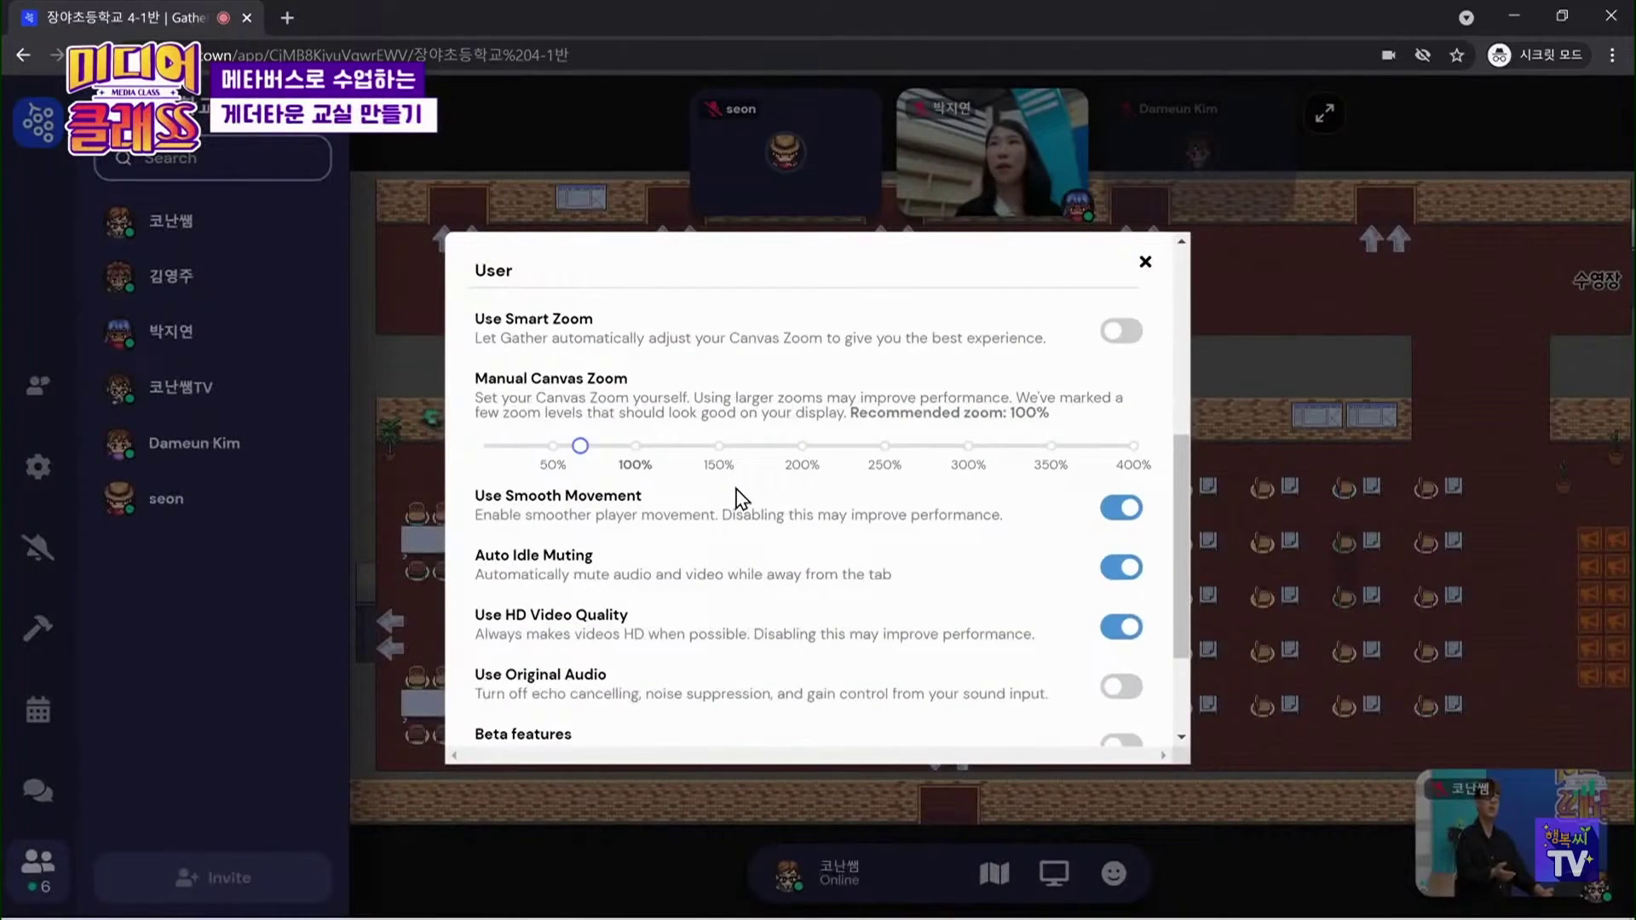
scroll(742, 494, down, 2)
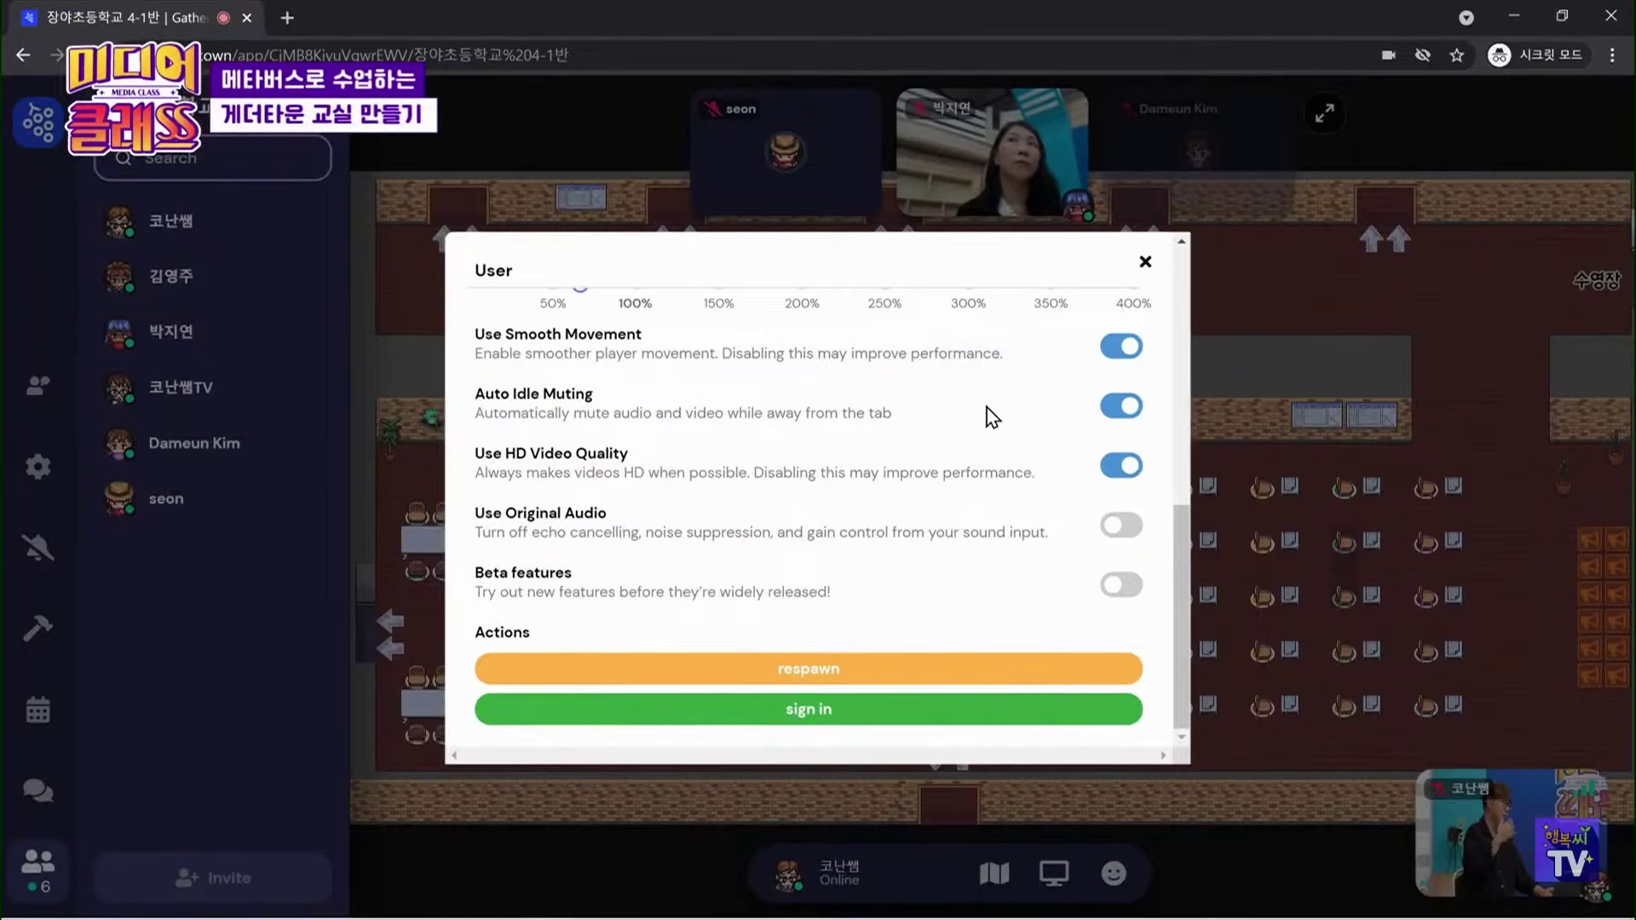
click(1146, 263)
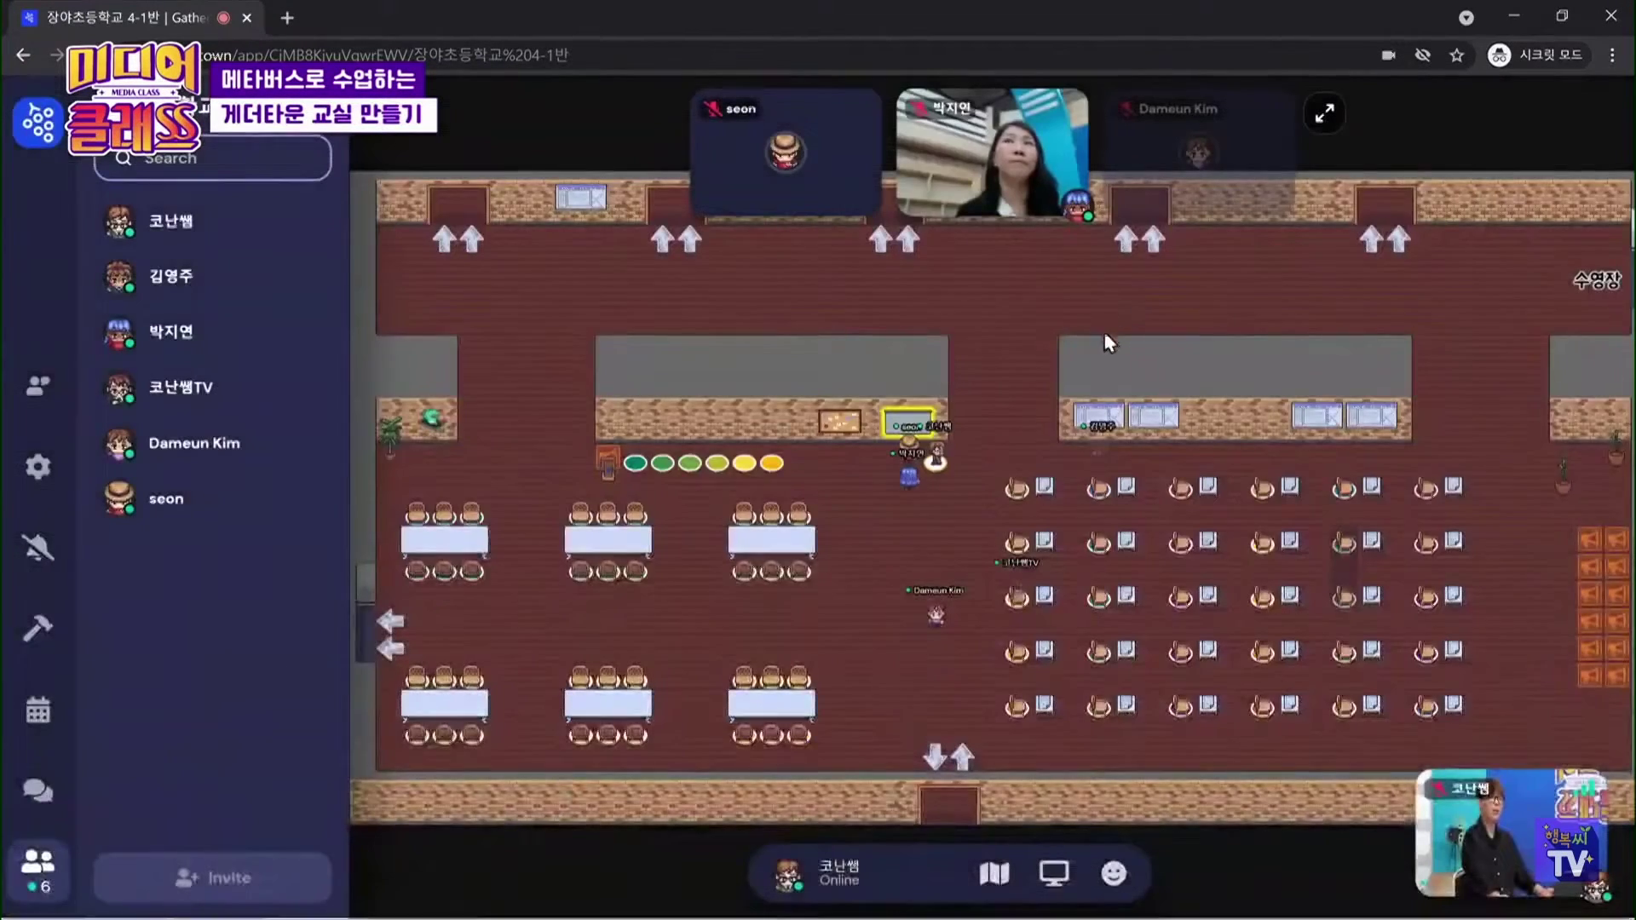
Switch to the other Gather window of the 장야초등학교 4-1반 space and close the embedded slide presentation there
key(super+Tab)
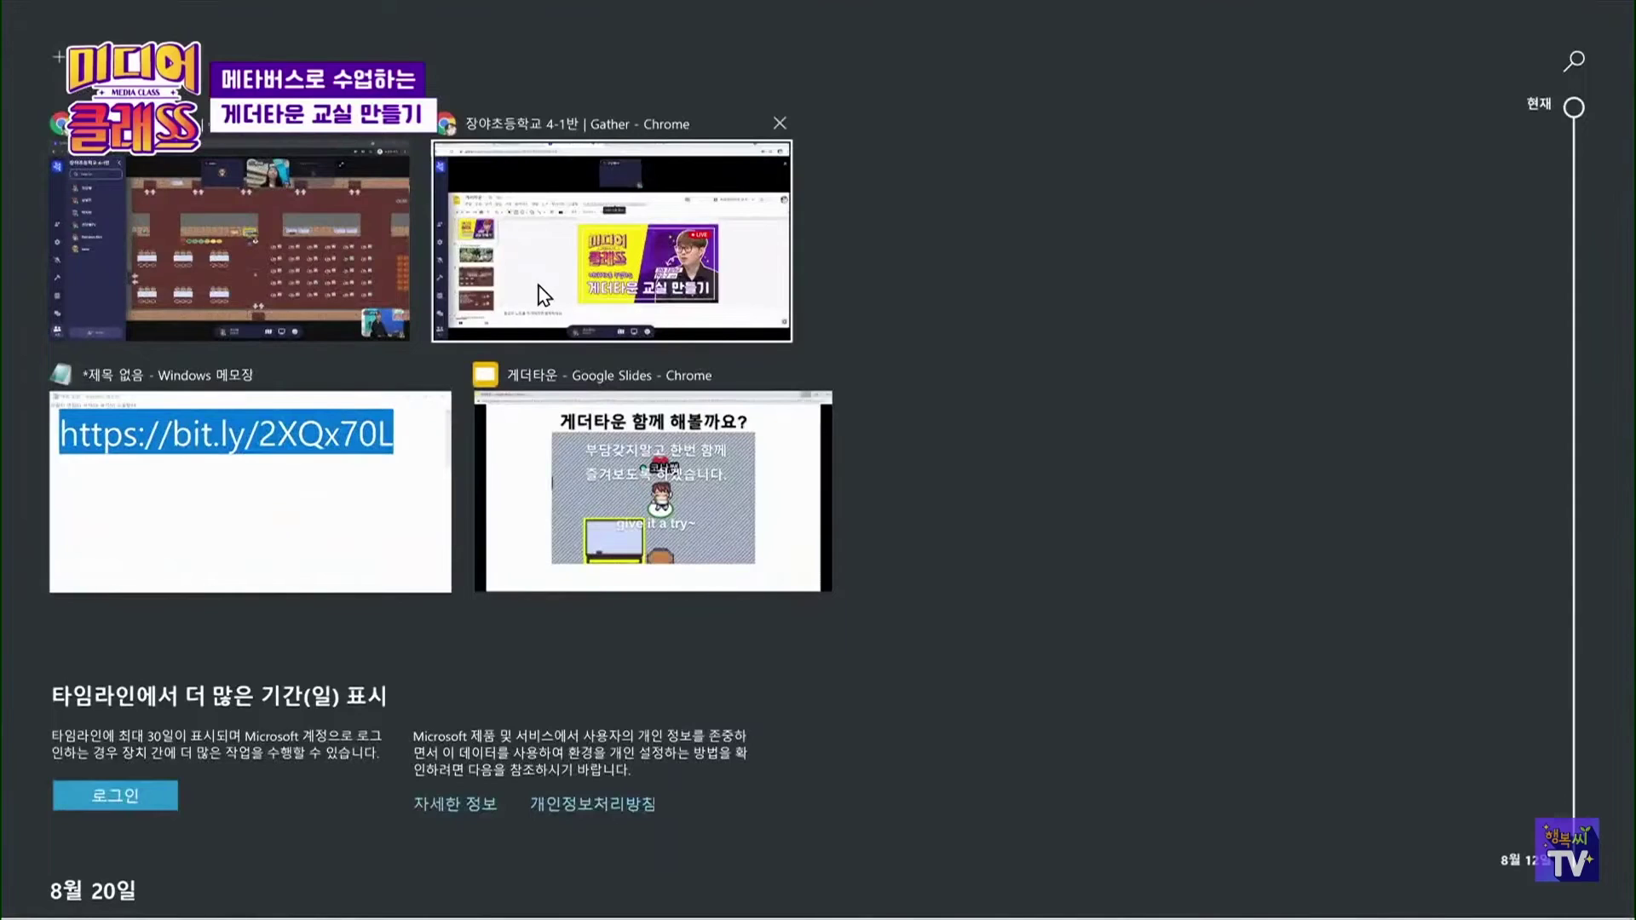
click(550, 273)
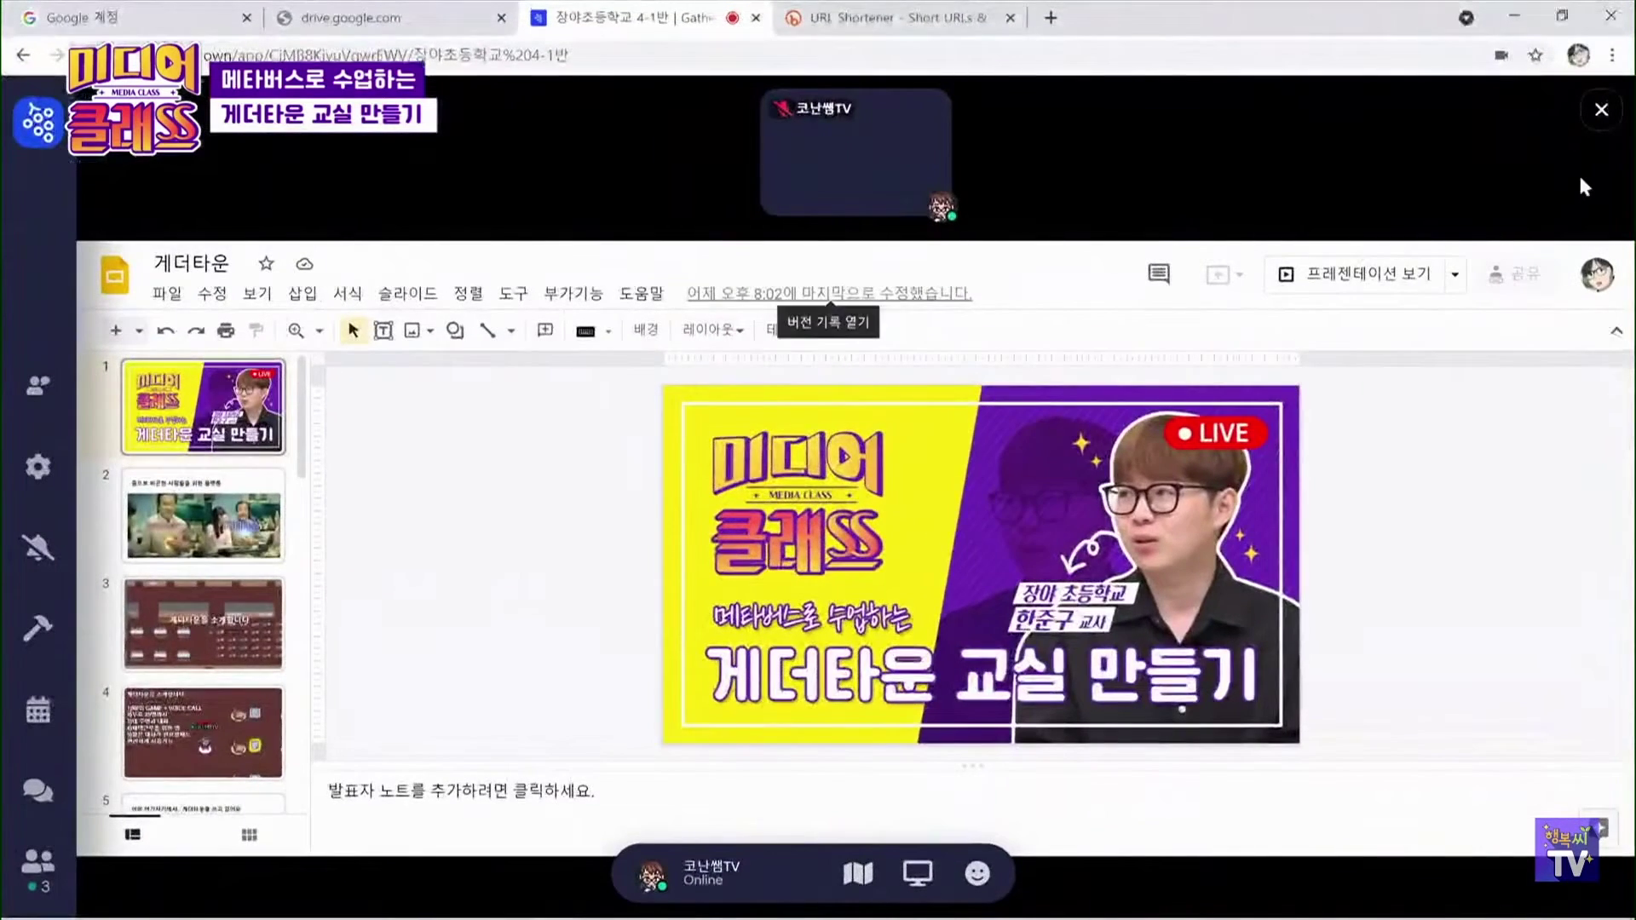
click(1603, 111)
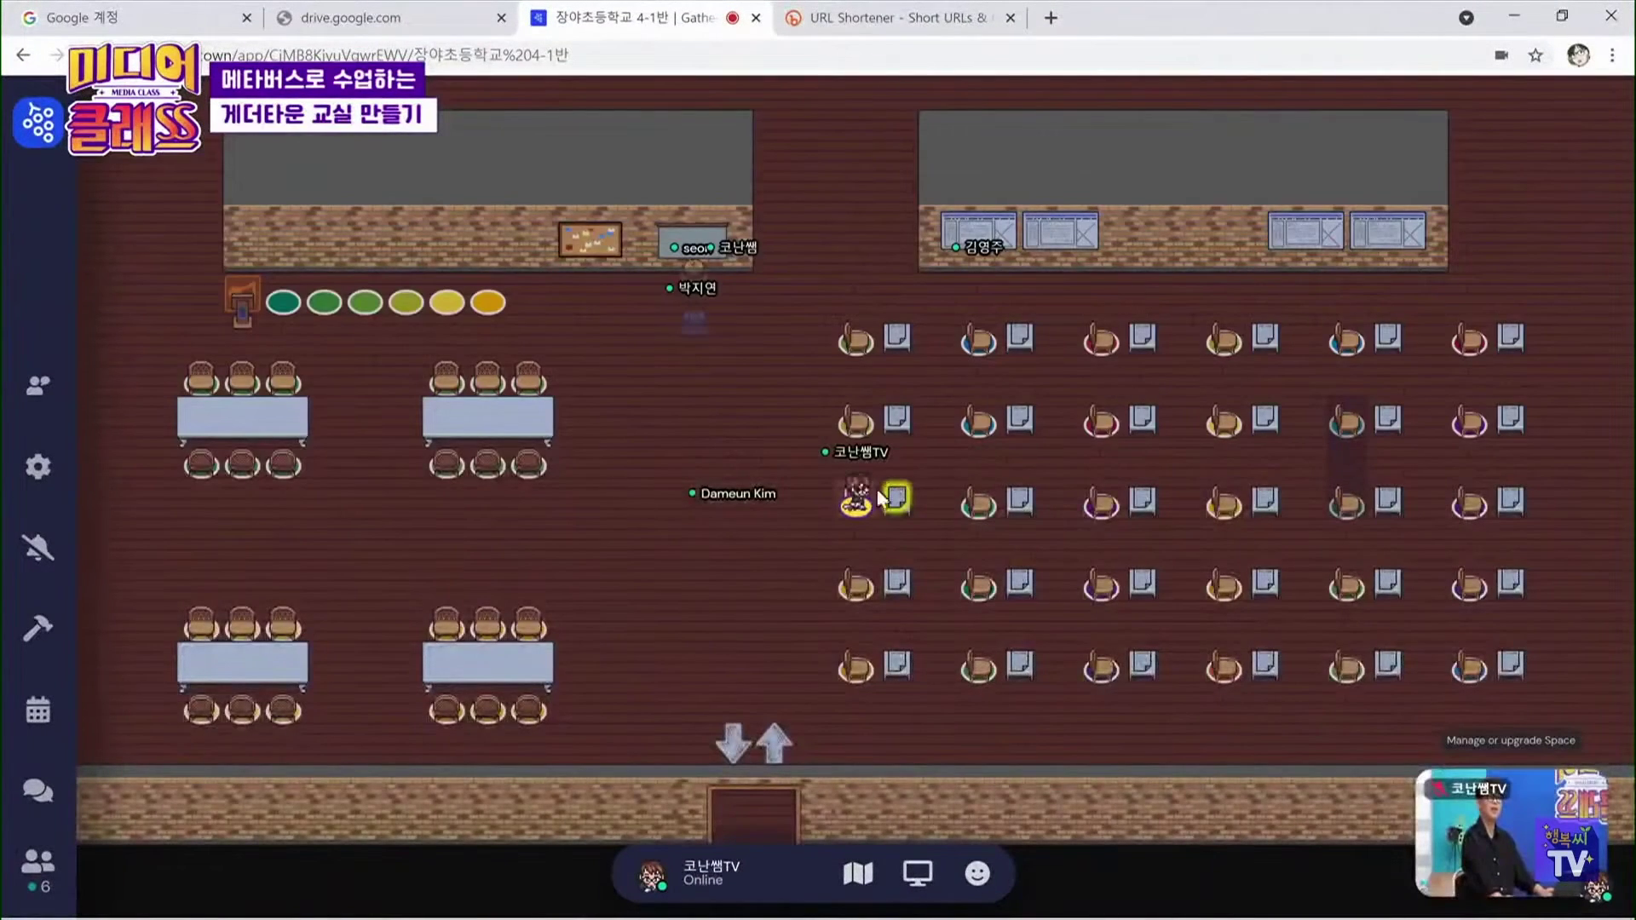
Examine the Space Preferences and Space Access settings of the class space
click(772, 880)
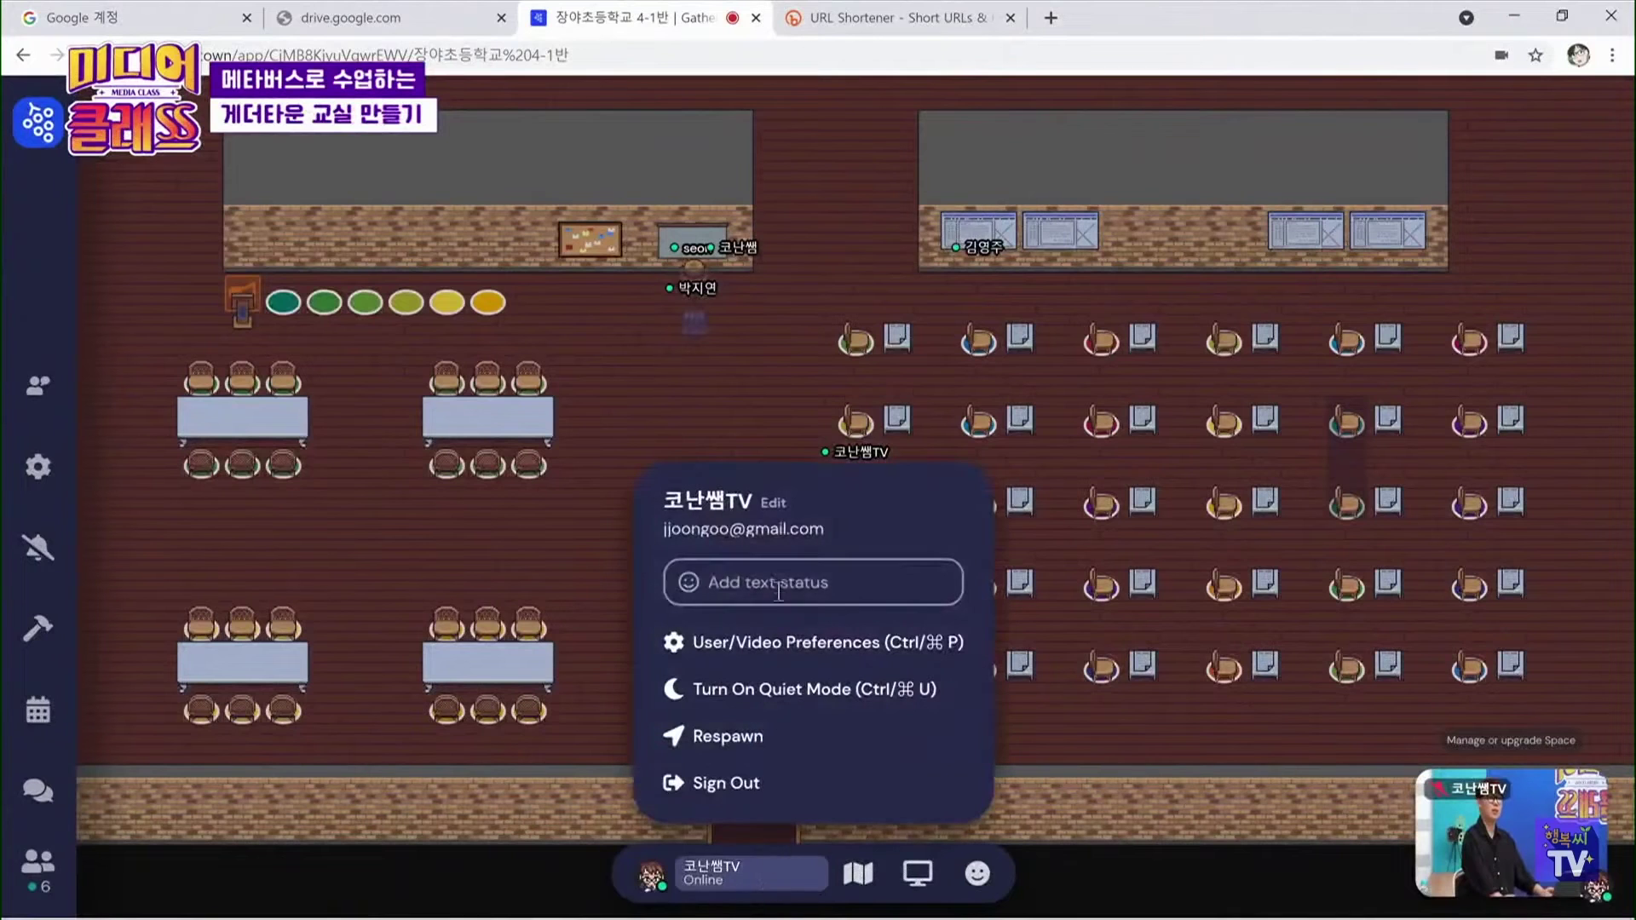
click(805, 646)
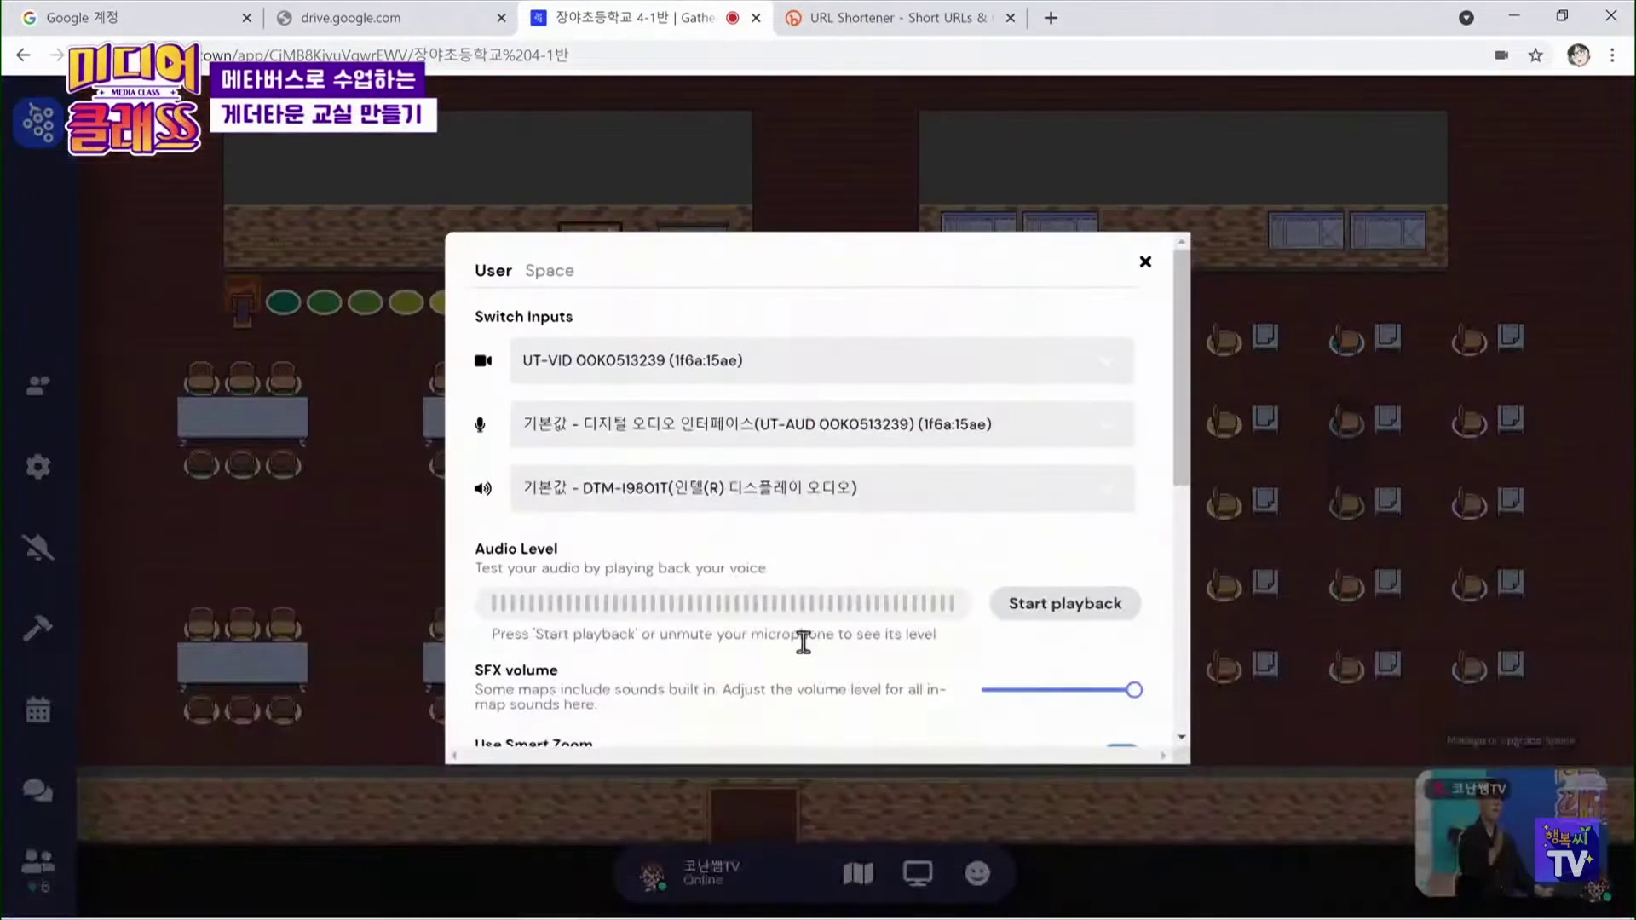
click(548, 271)
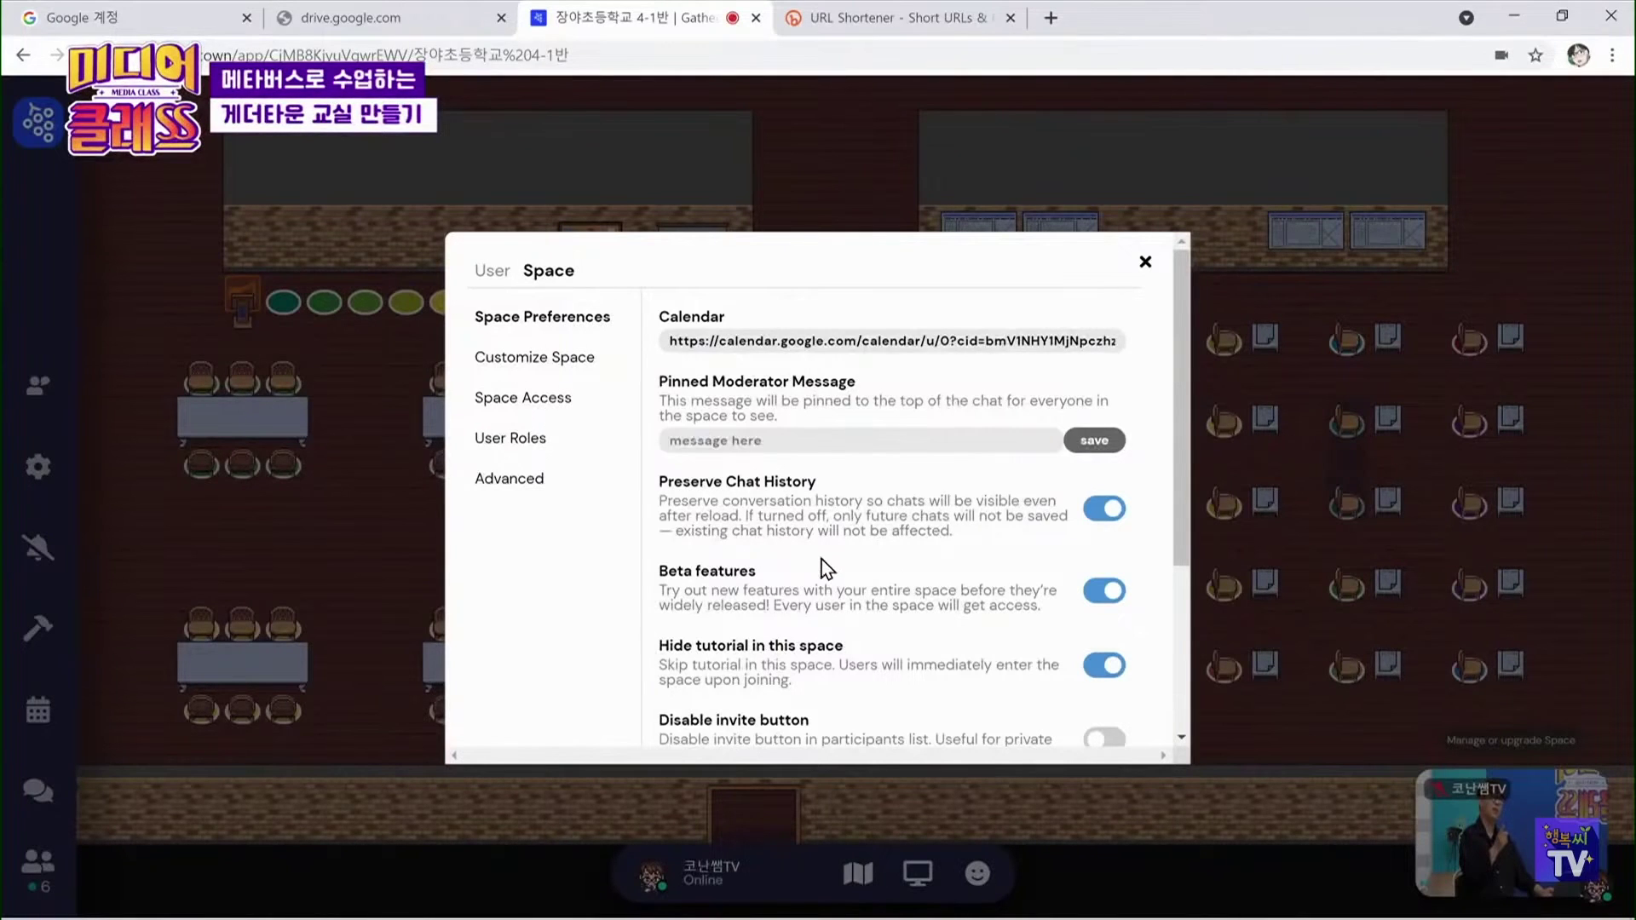
scroll(823, 569, down, 5)
scroll(796, 541, up, 5)
click(549, 401)
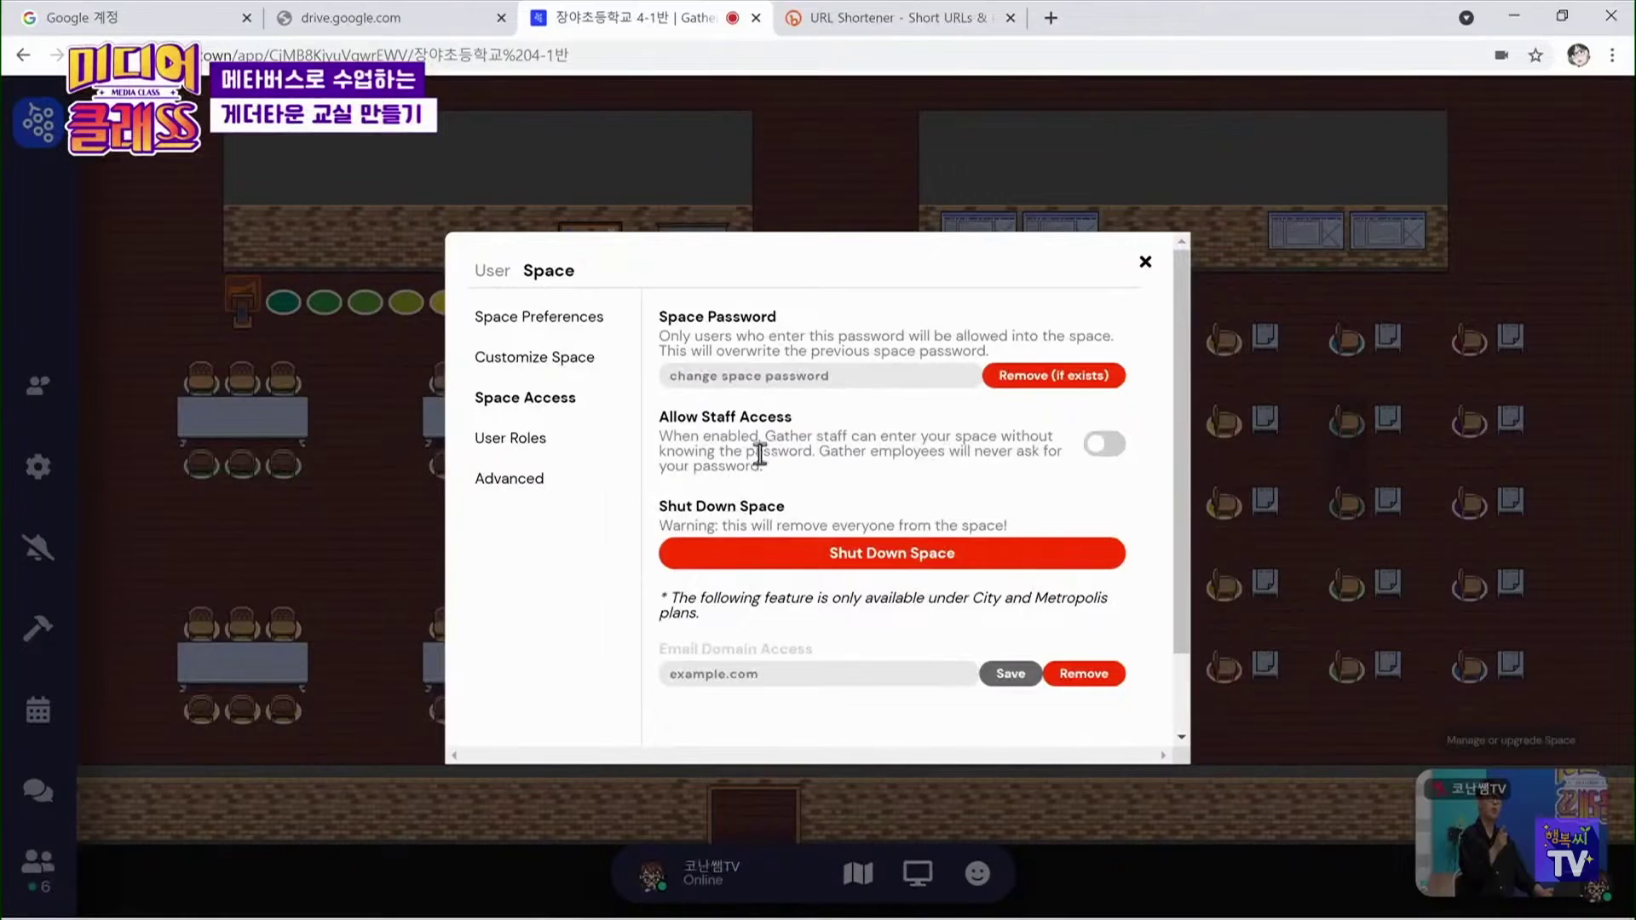
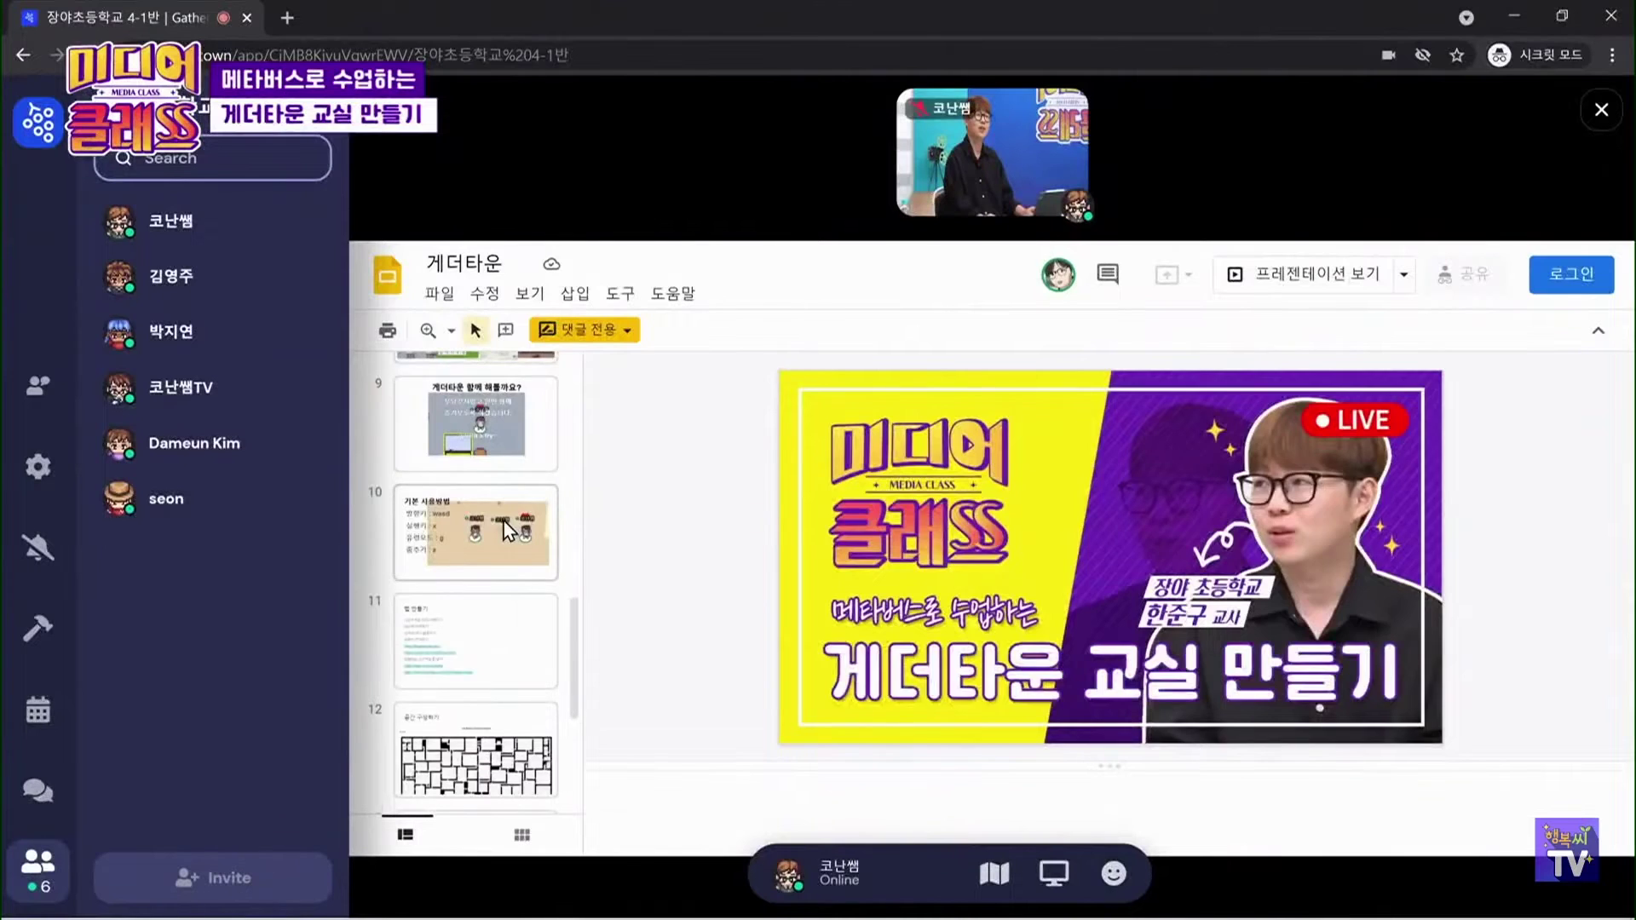
Select the 기본 사용방법 slide in the embedded 게더타운 deck, start presenting it and close the separate presenter view window
key(Up)
click(473, 784)
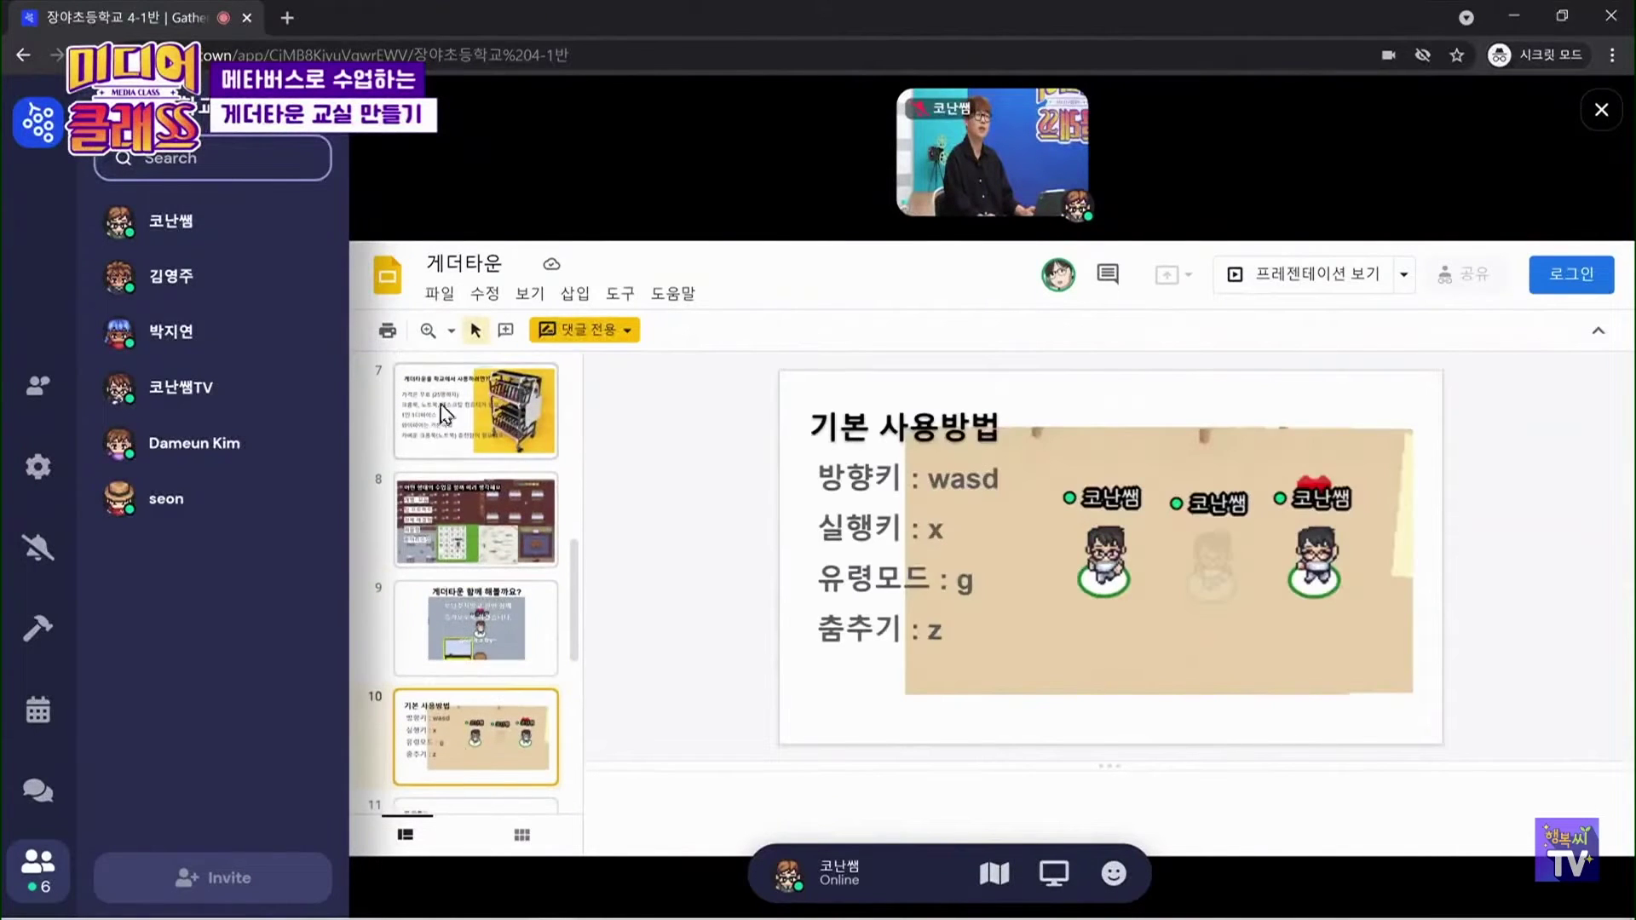
click(439, 293)
mouse_move(485, 295)
click(572, 333)
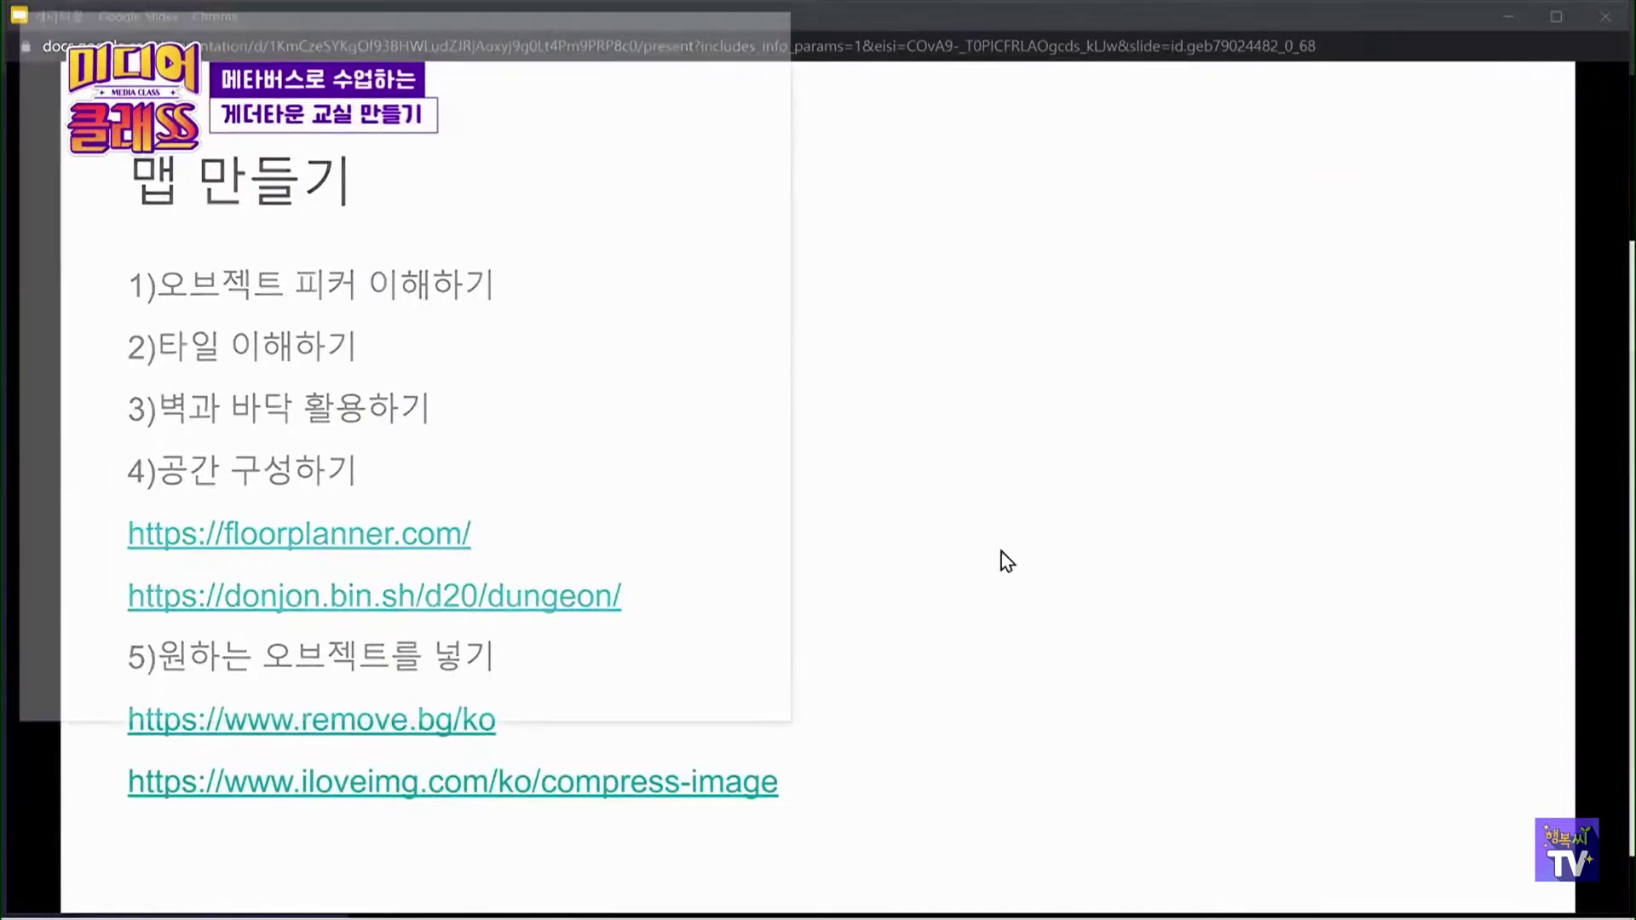
click(784, 28)
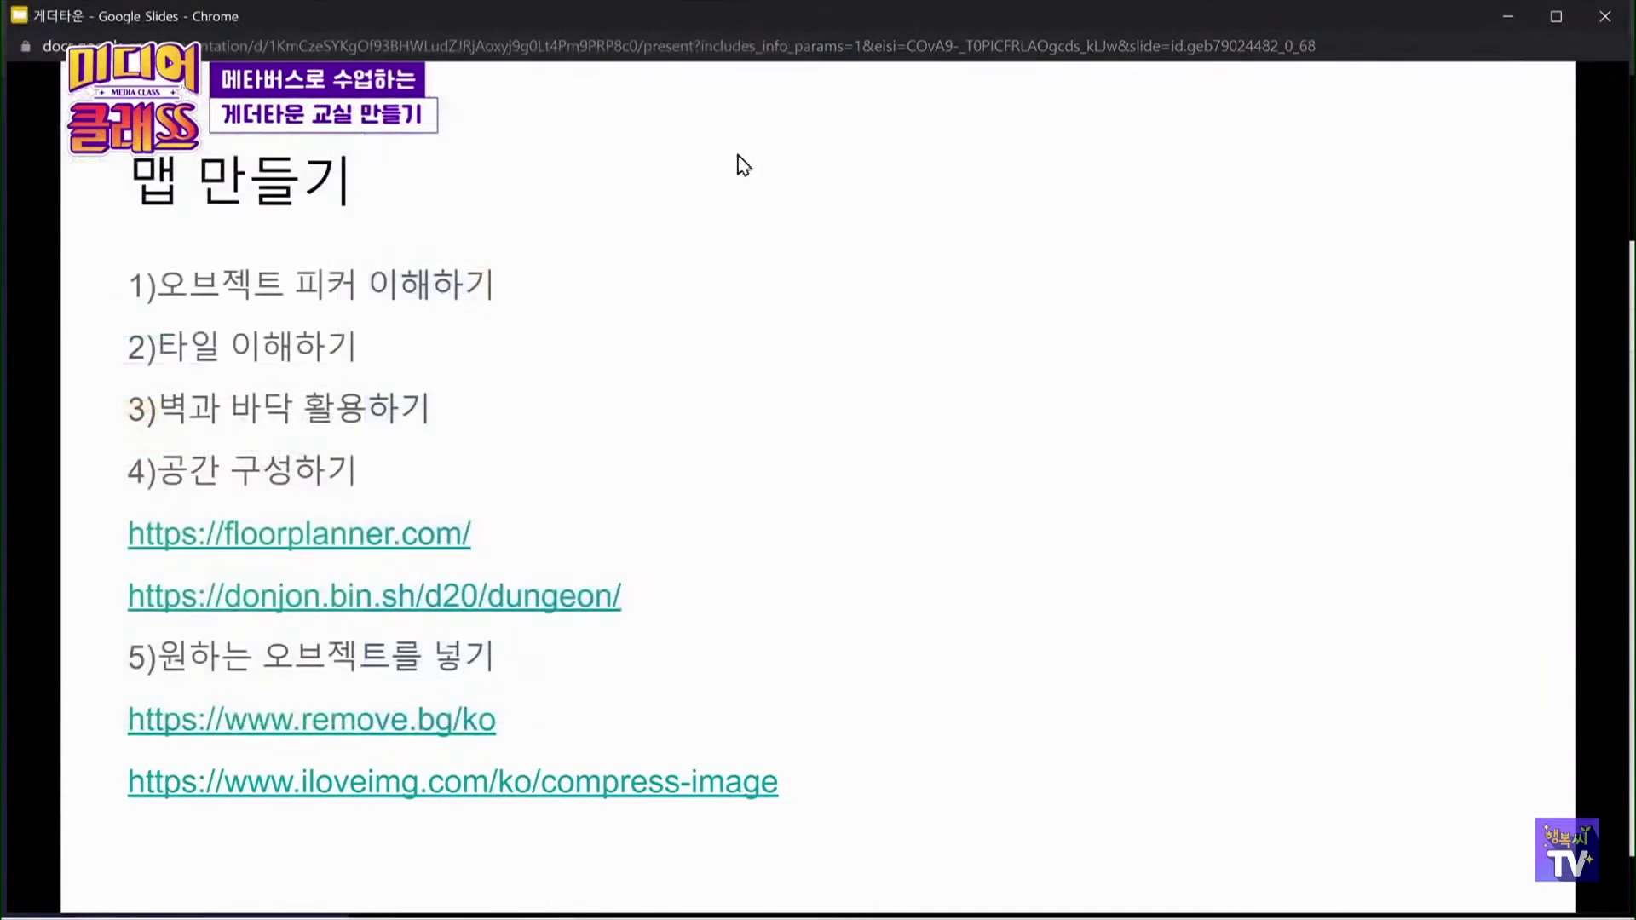
click(741, 157)
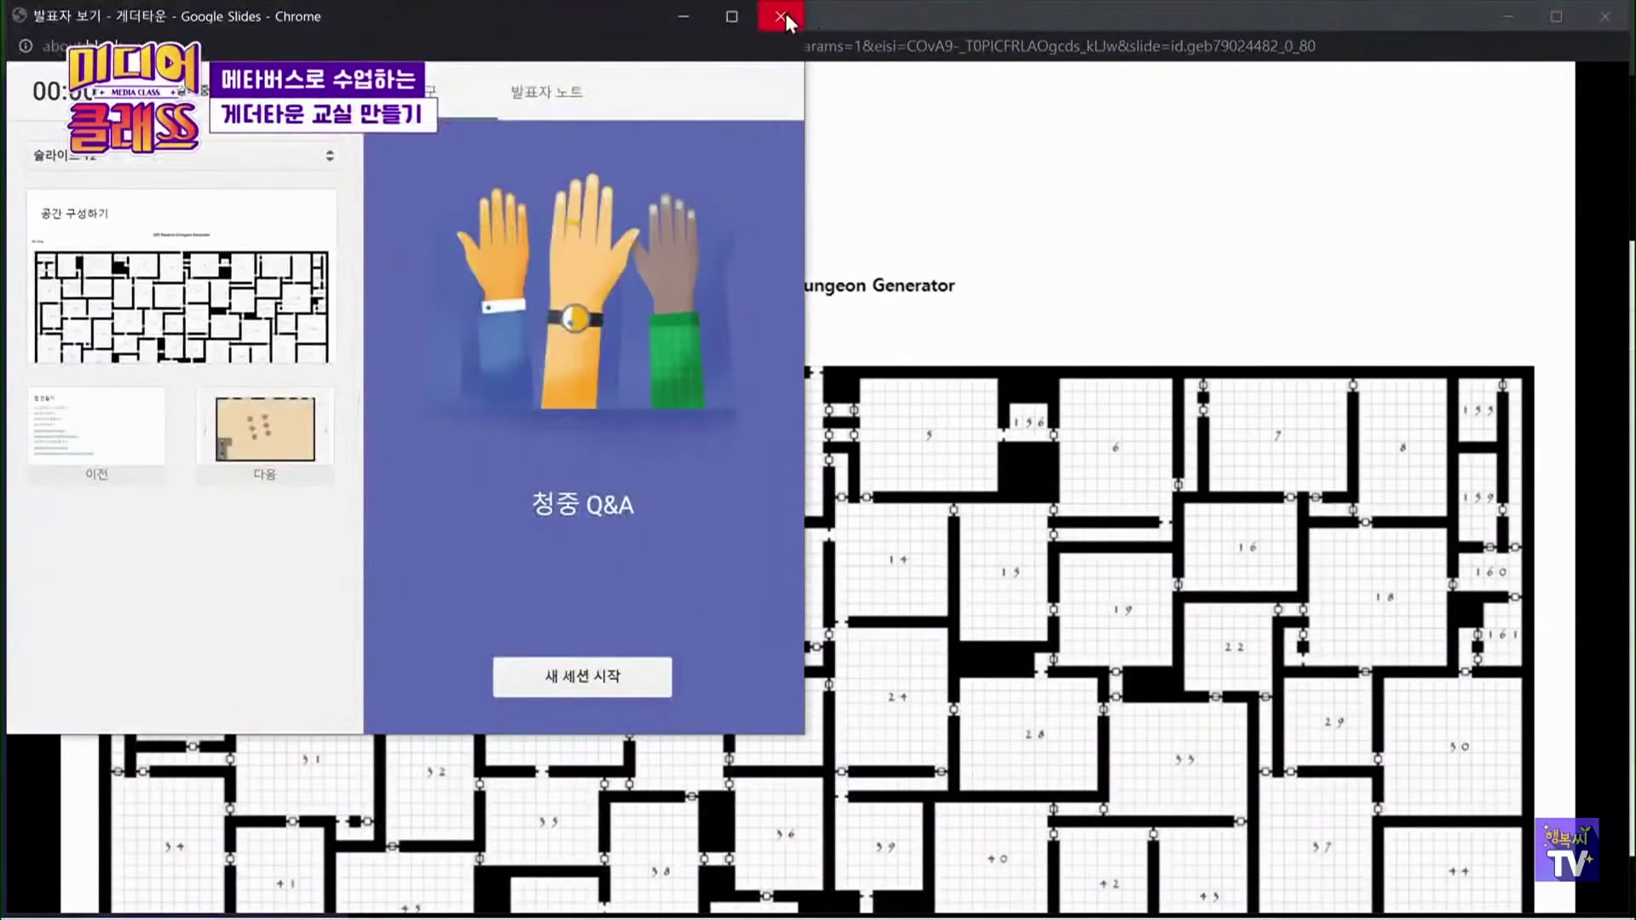
click(779, 17)
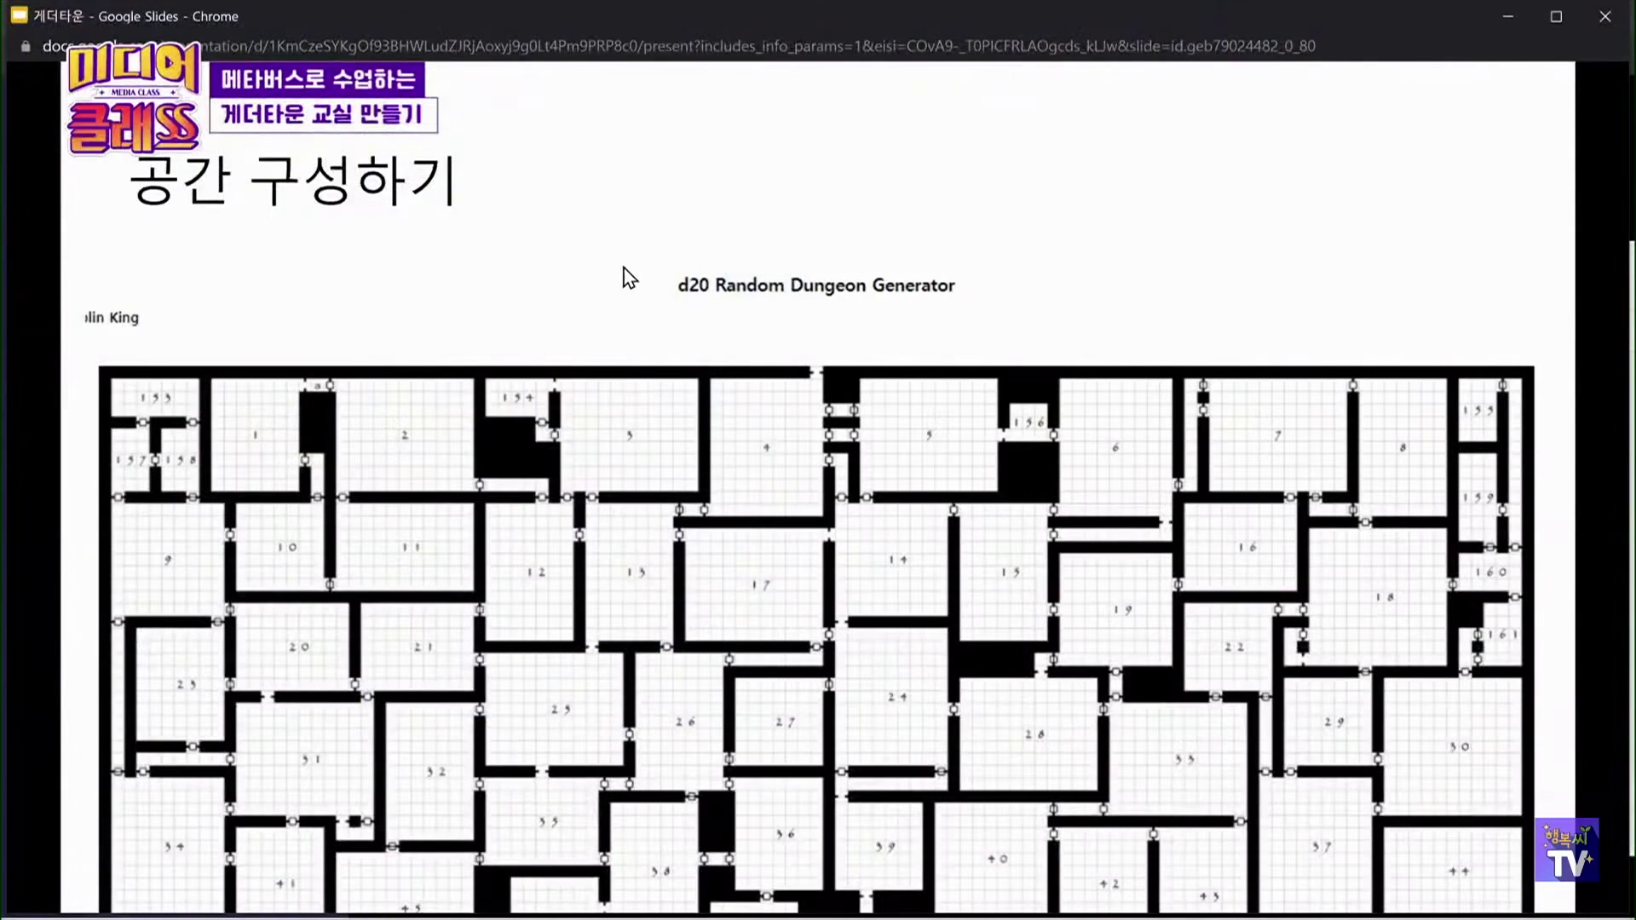
Page through the 공간 구성하기, floor plan and 기본 사용방법 slides and return to the 맵 만들기 slide
click(669, 278)
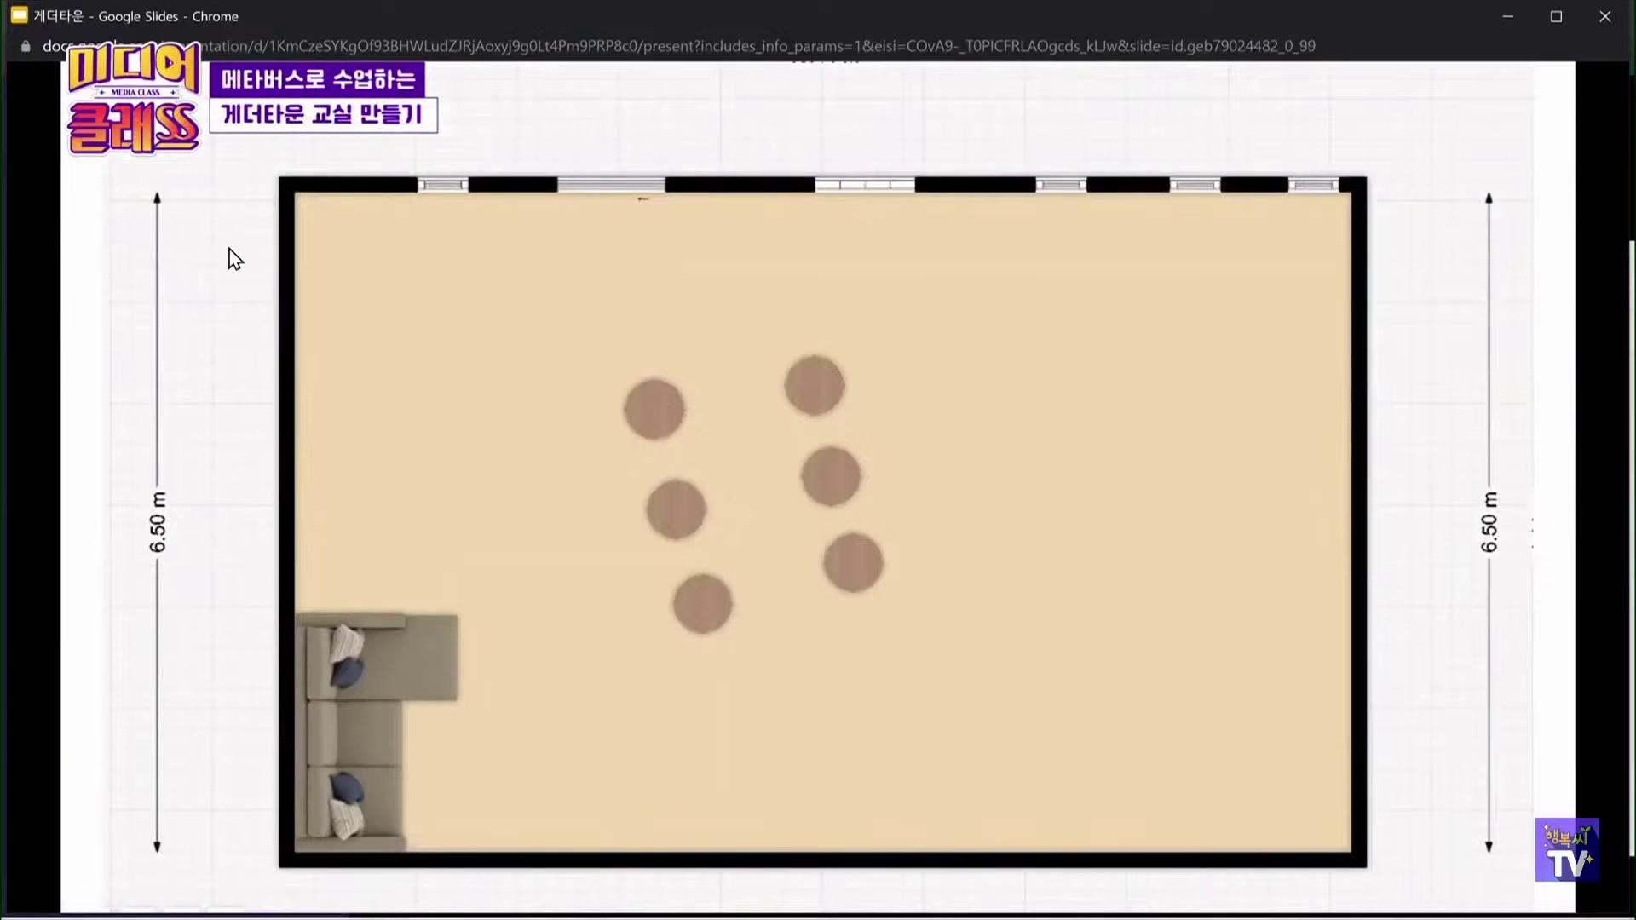
key(Left)
key(Left)
key(Left)
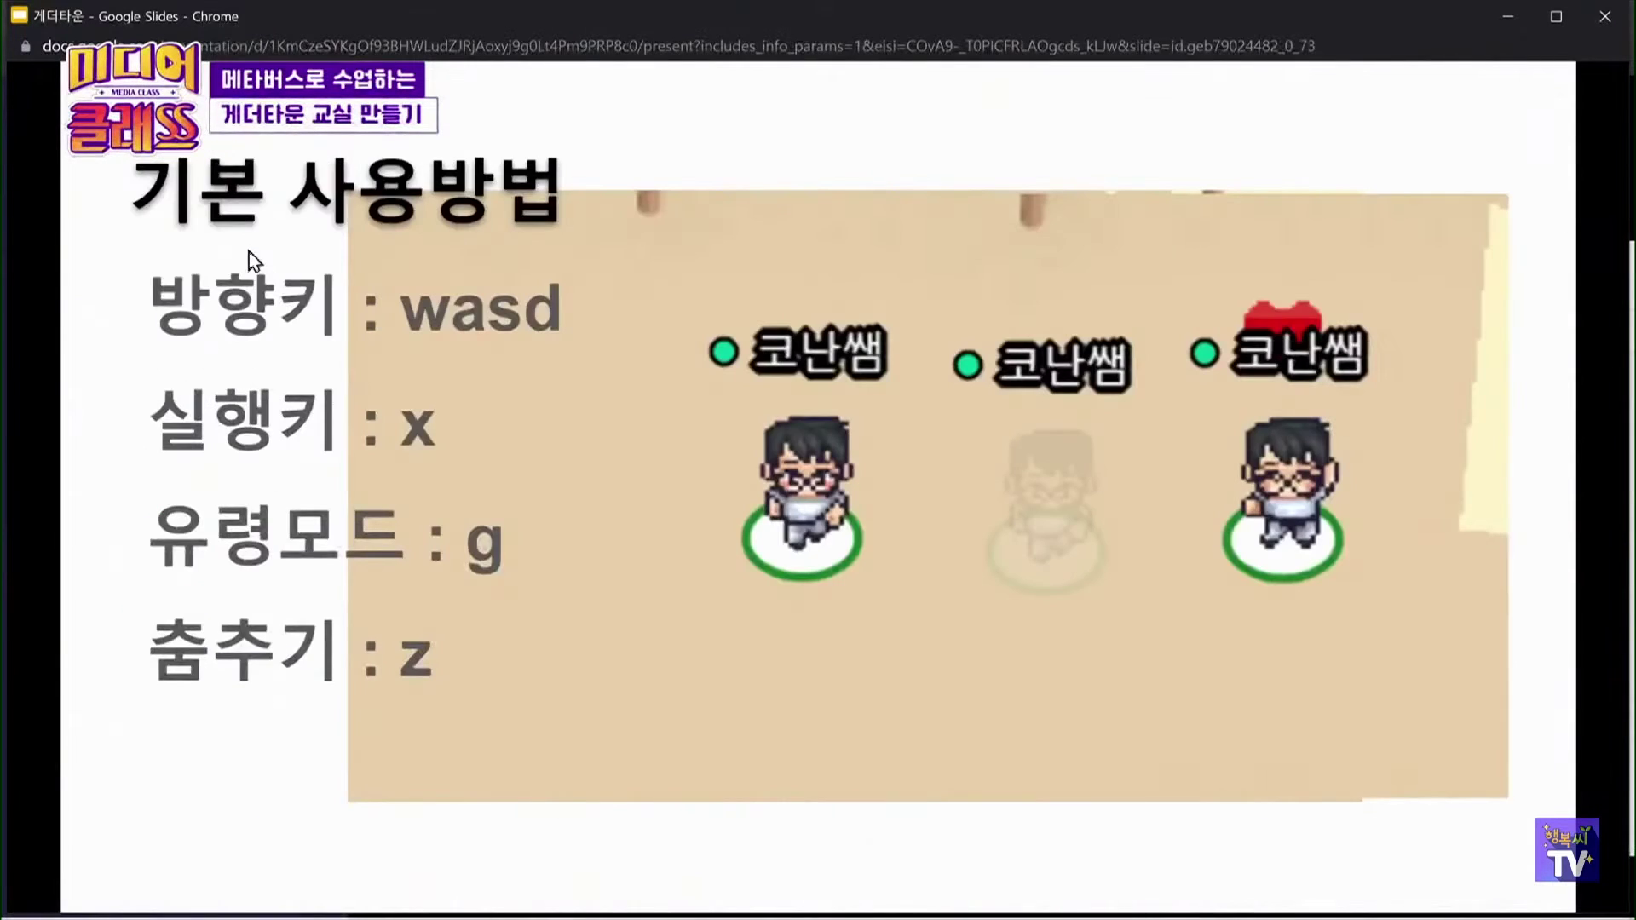
click(264, 271)
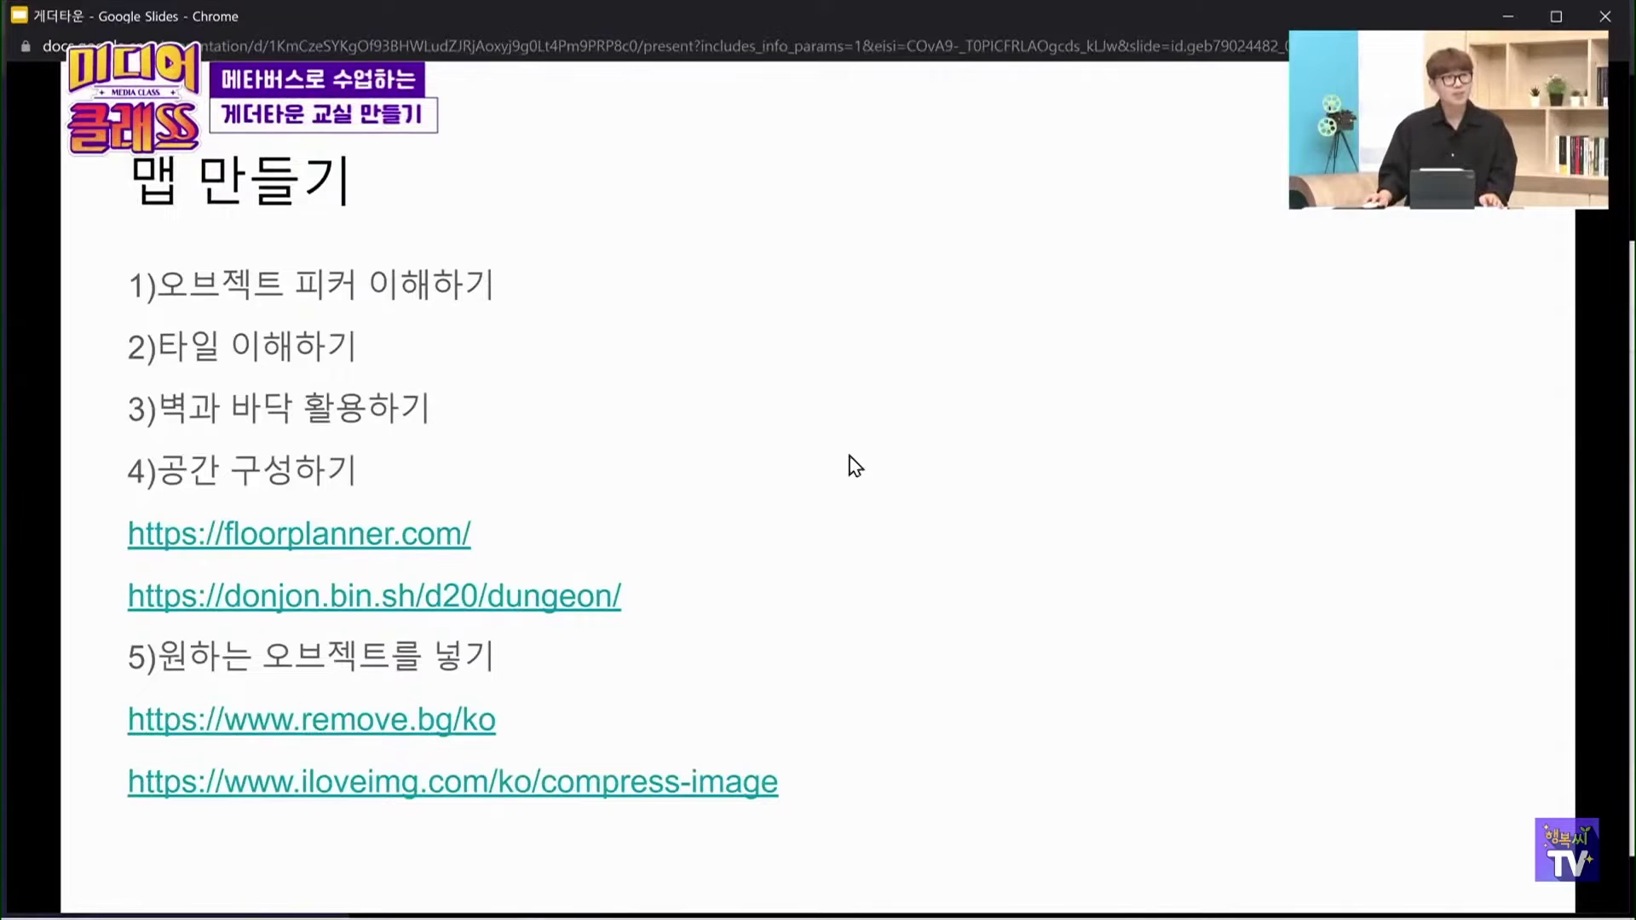
key(Right)
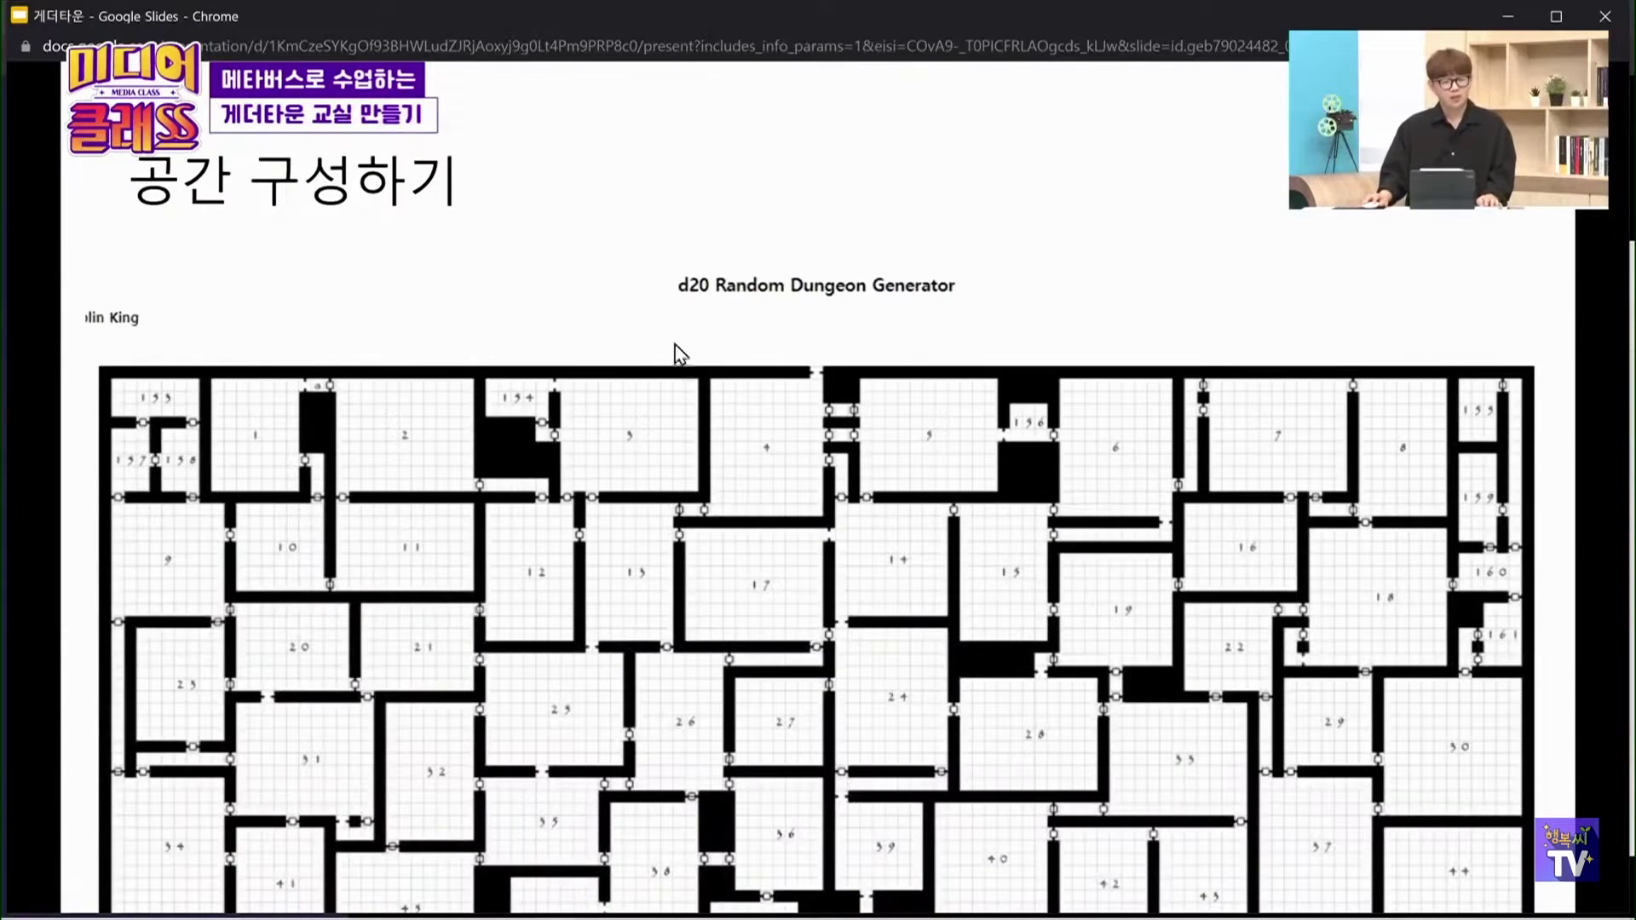
key(Left)
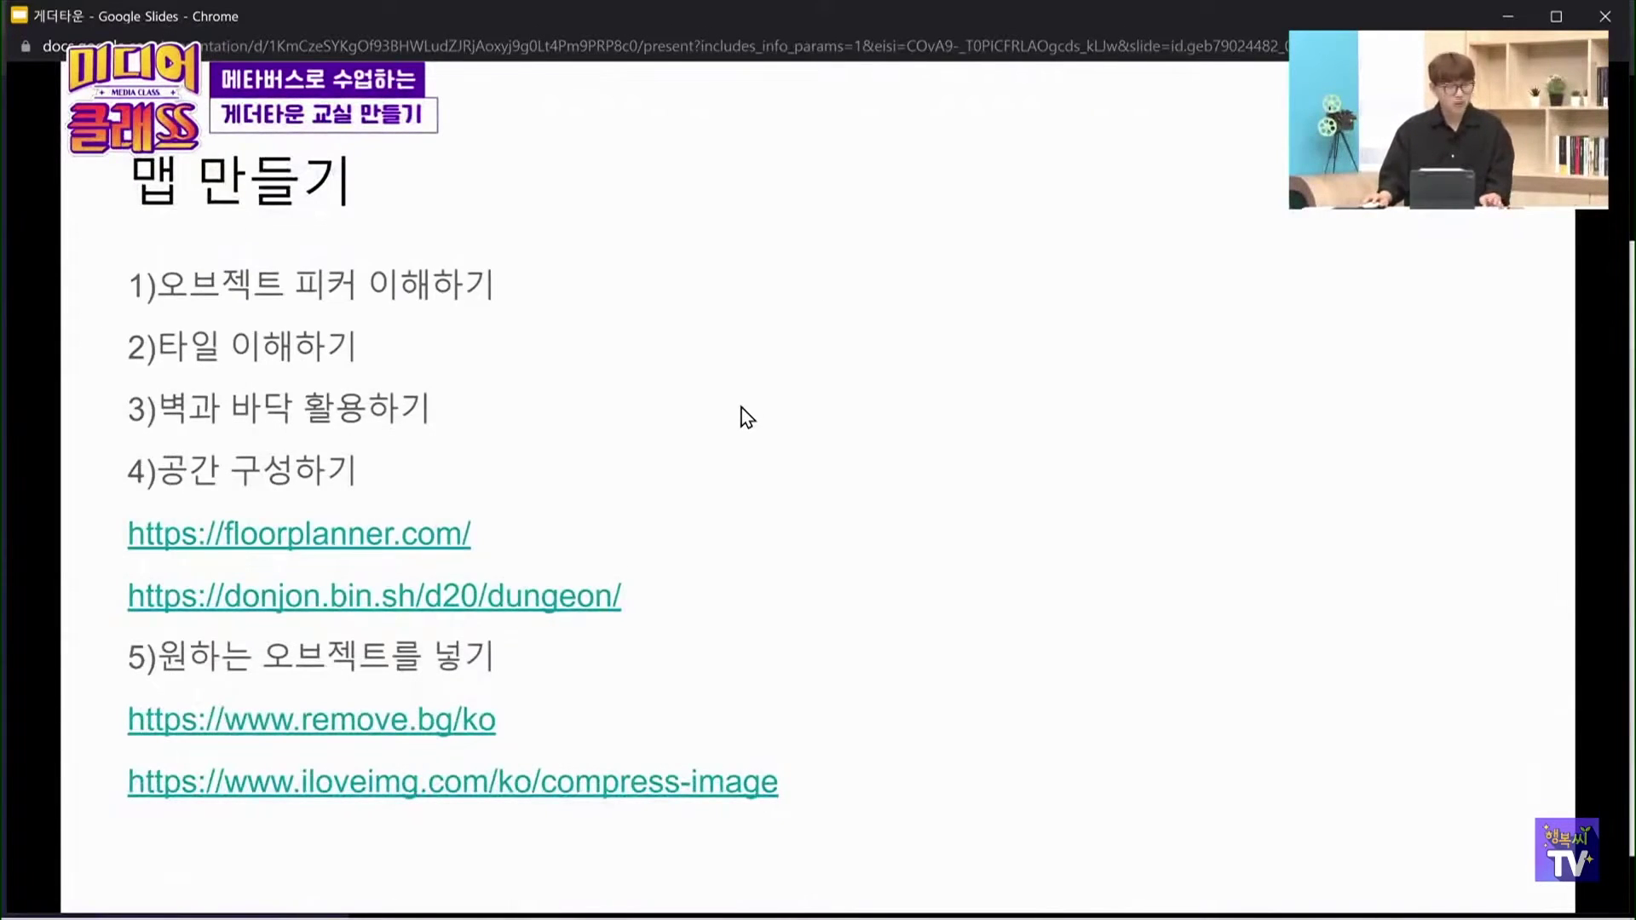
Switch back to the Gather classroom with the space settings access, view its User/Video Preferences and close them
key(super+Tab)
click(191, 450)
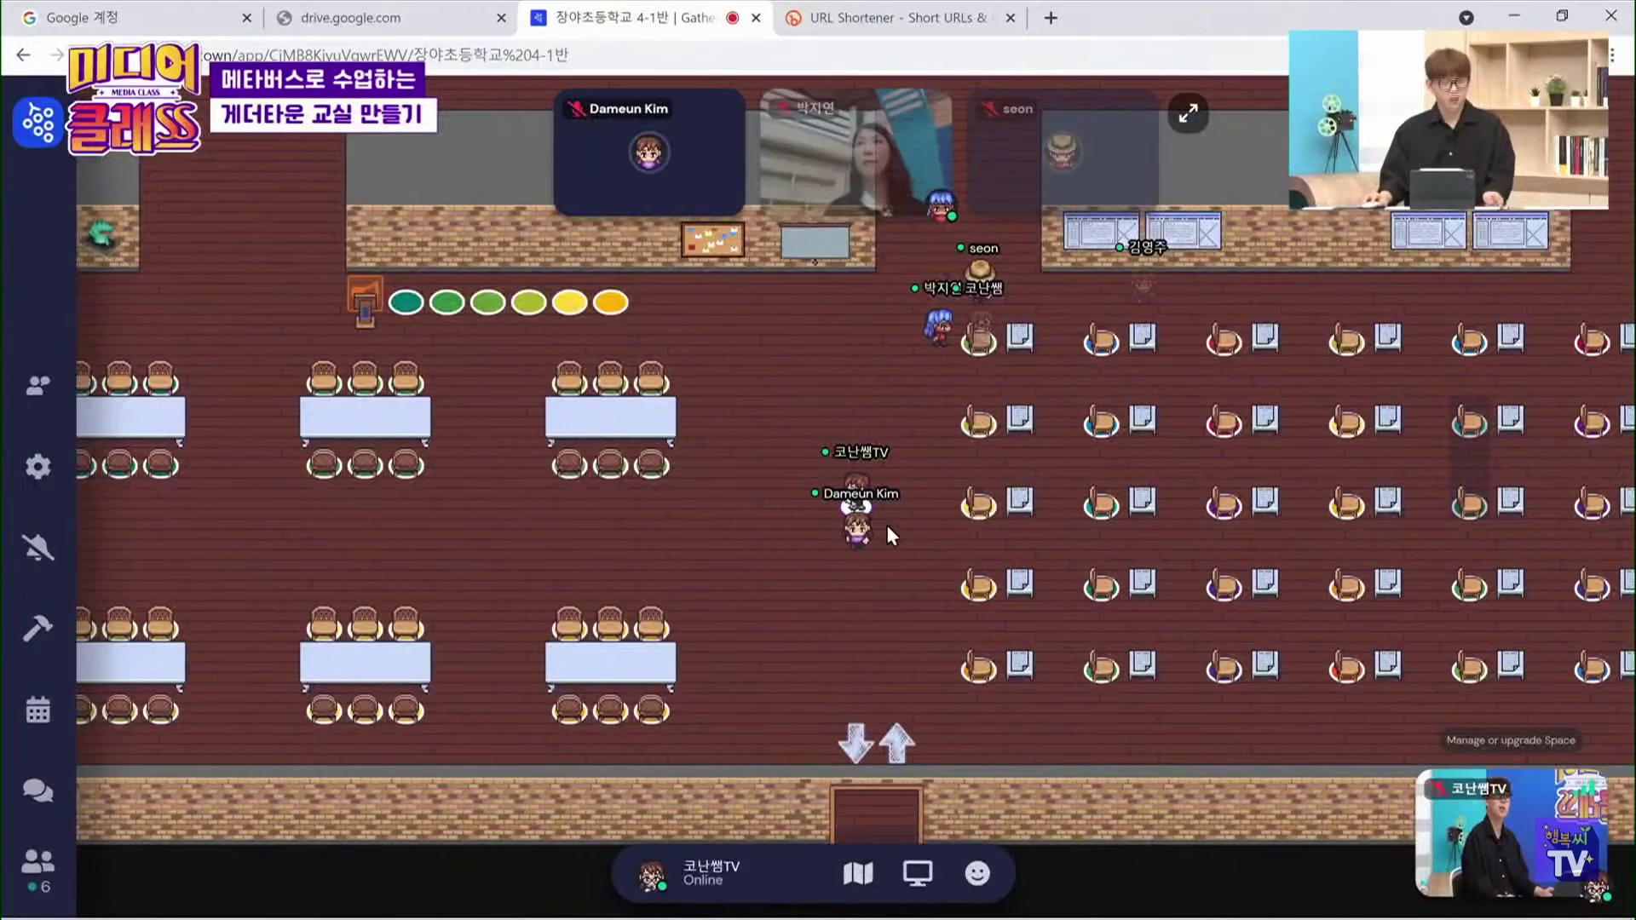
click(720, 874)
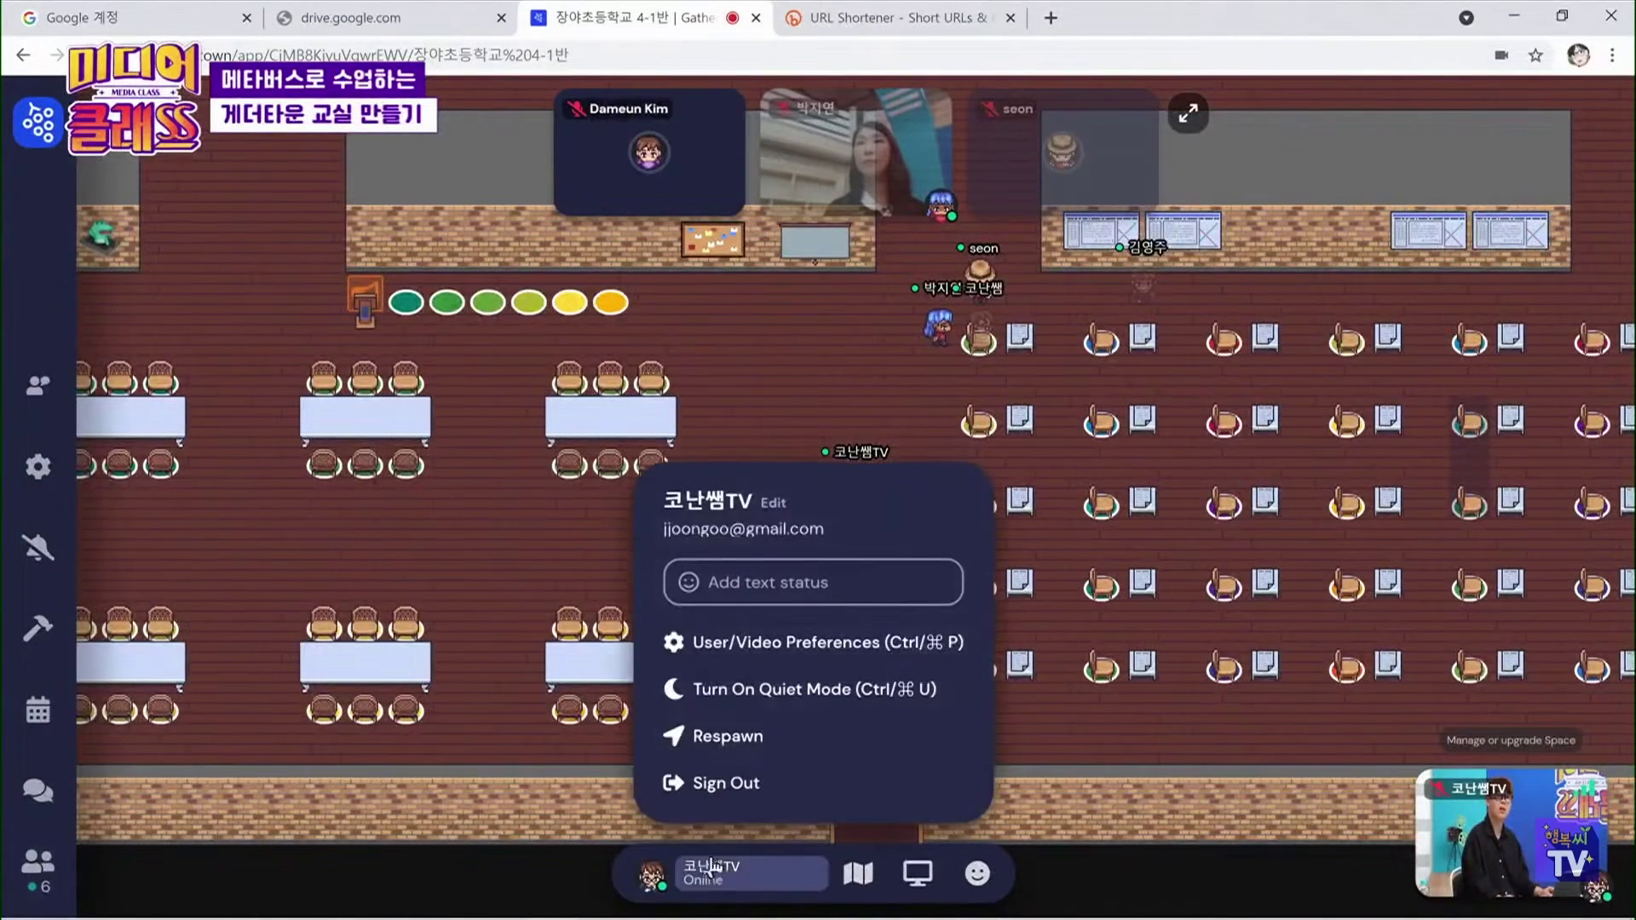
click(821, 652)
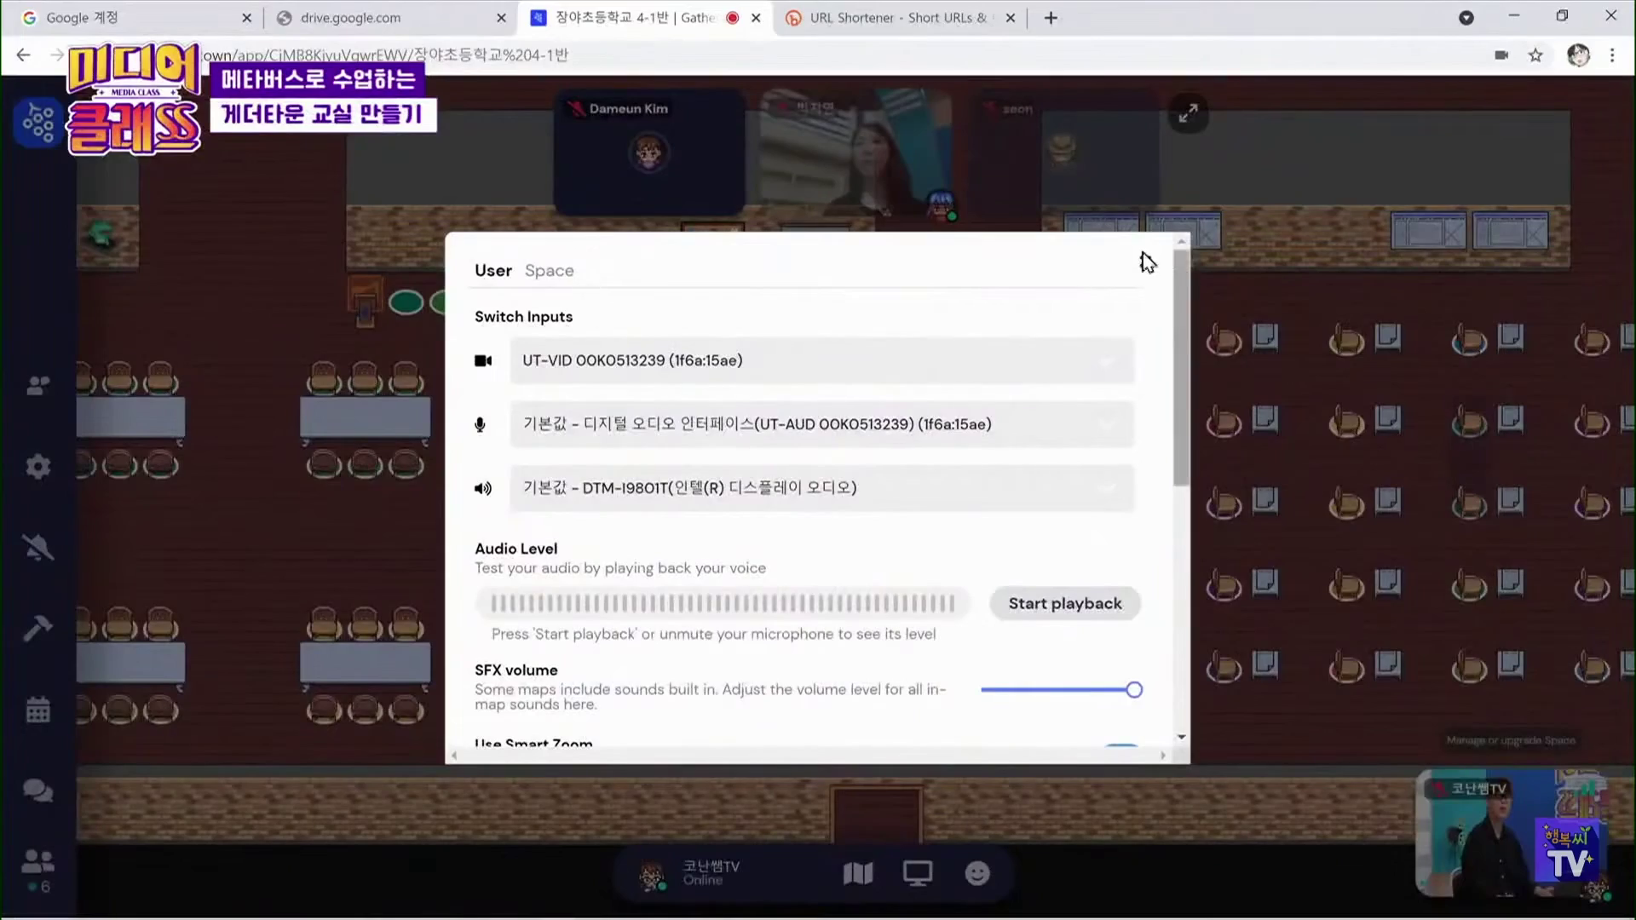
click(1146, 261)
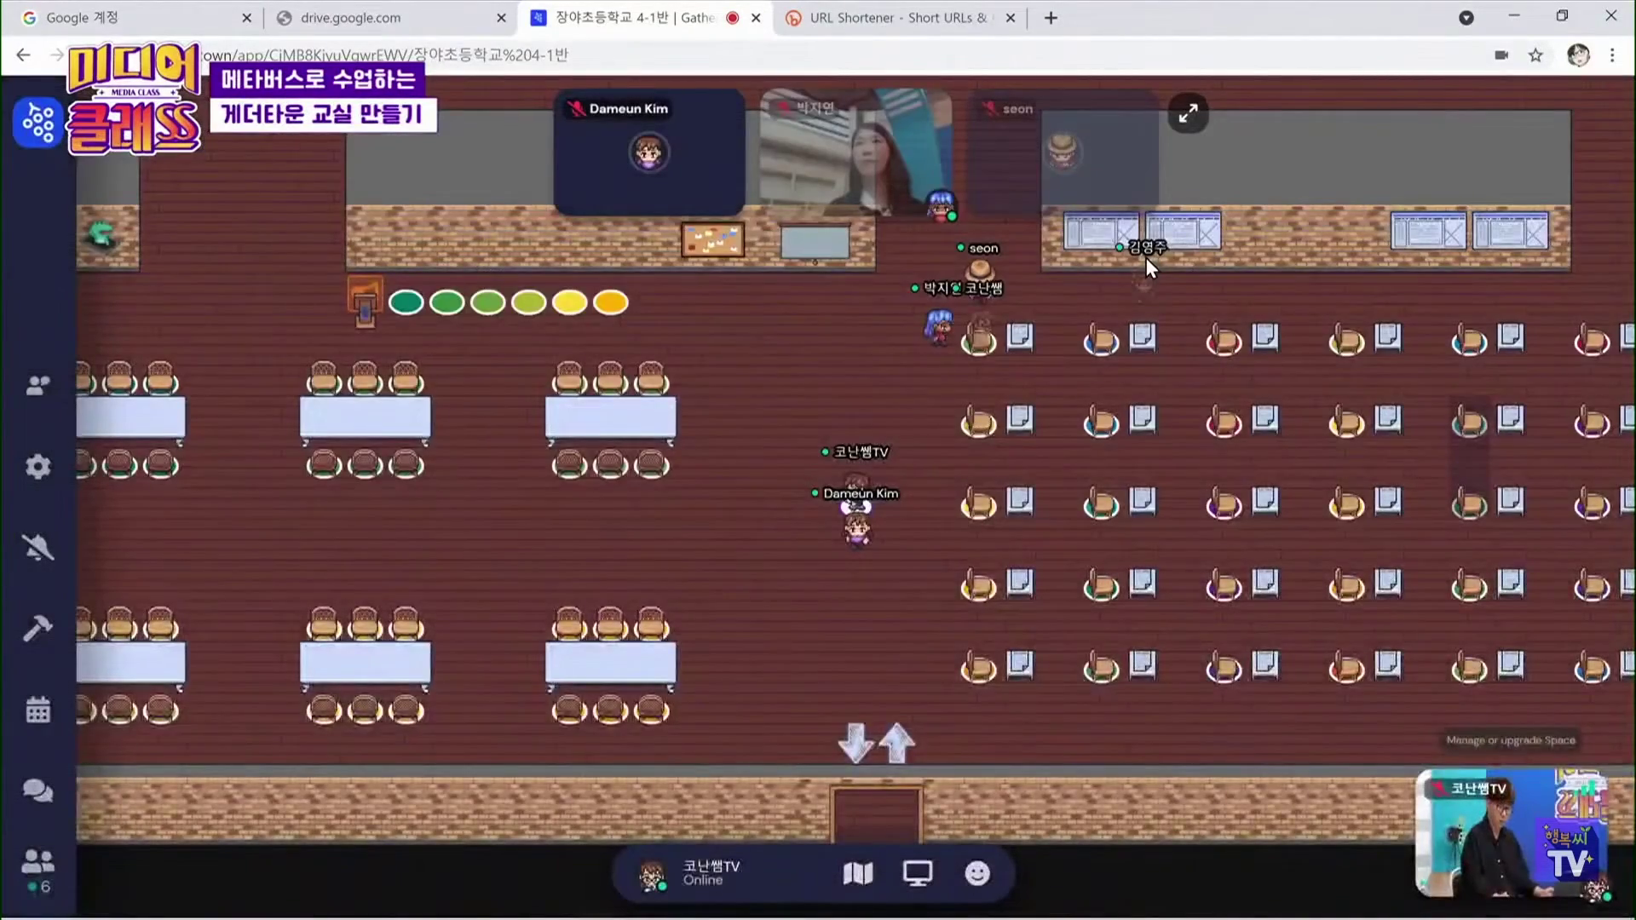
Switch to the second Gather window that shows the embedded 기본 사용방법 slide
key(super+Tab)
click(298, 473)
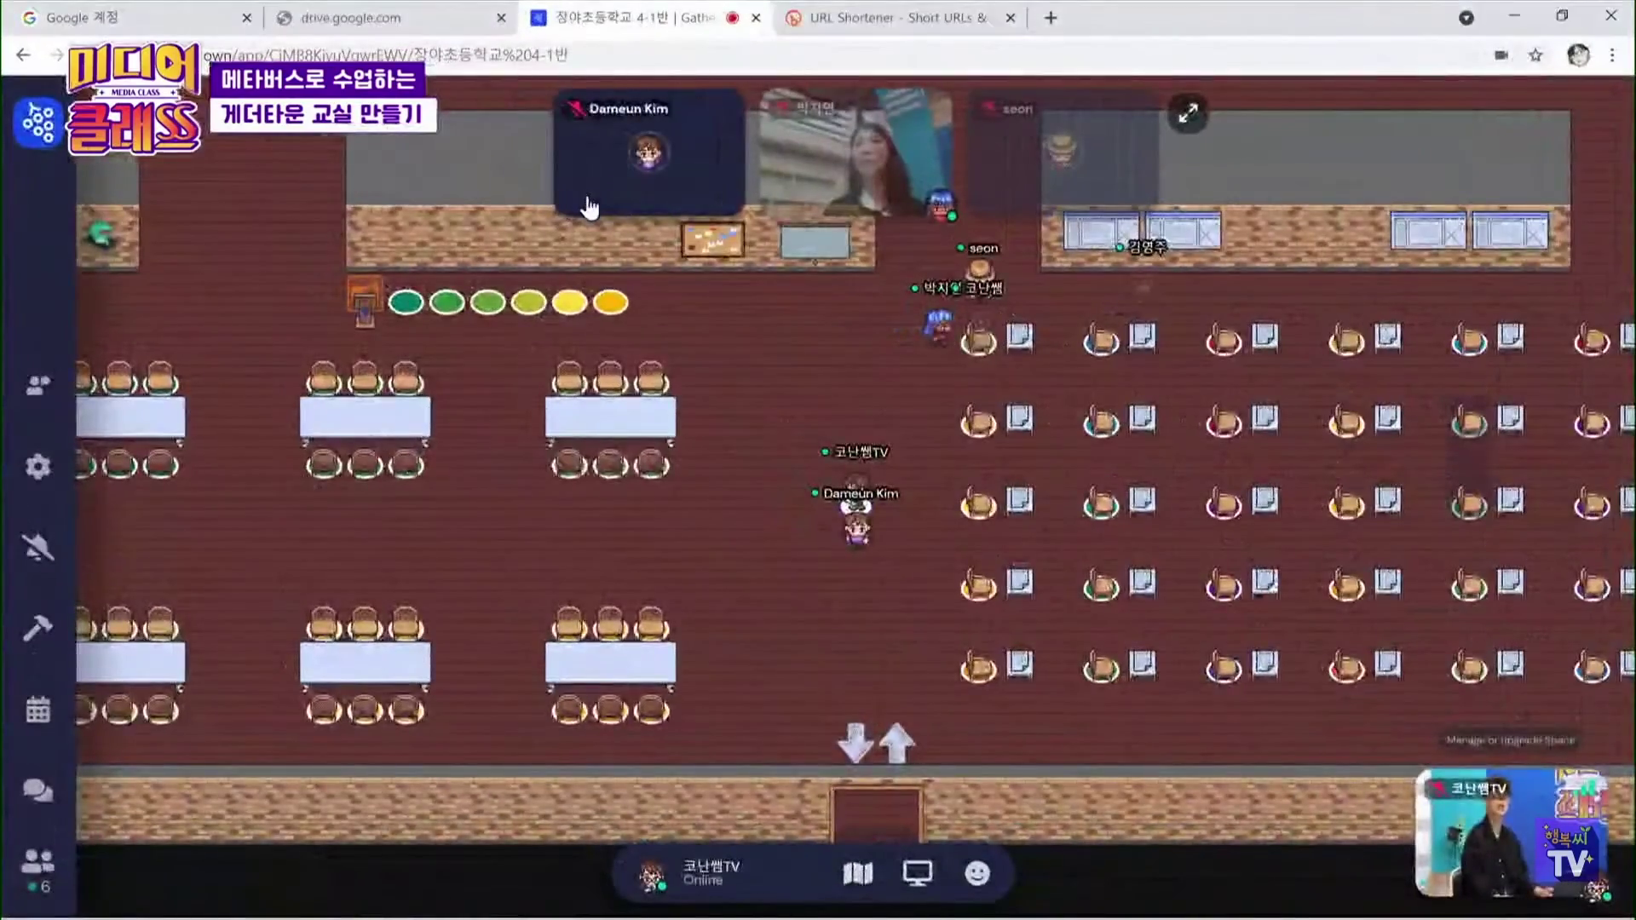
key(super+Tab)
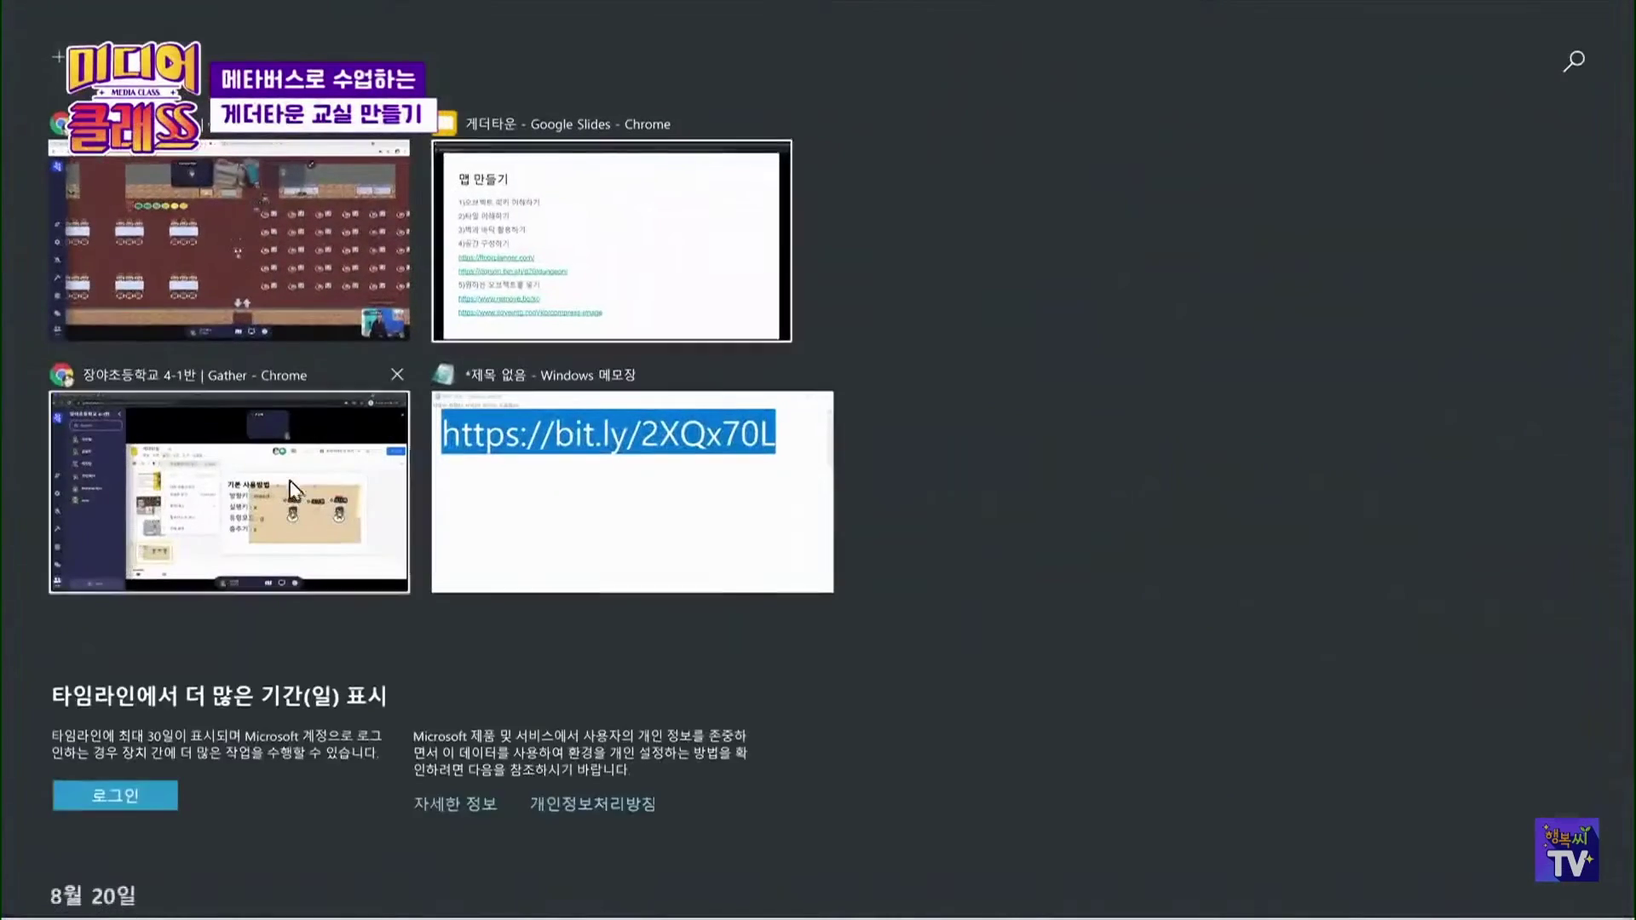
click(299, 450)
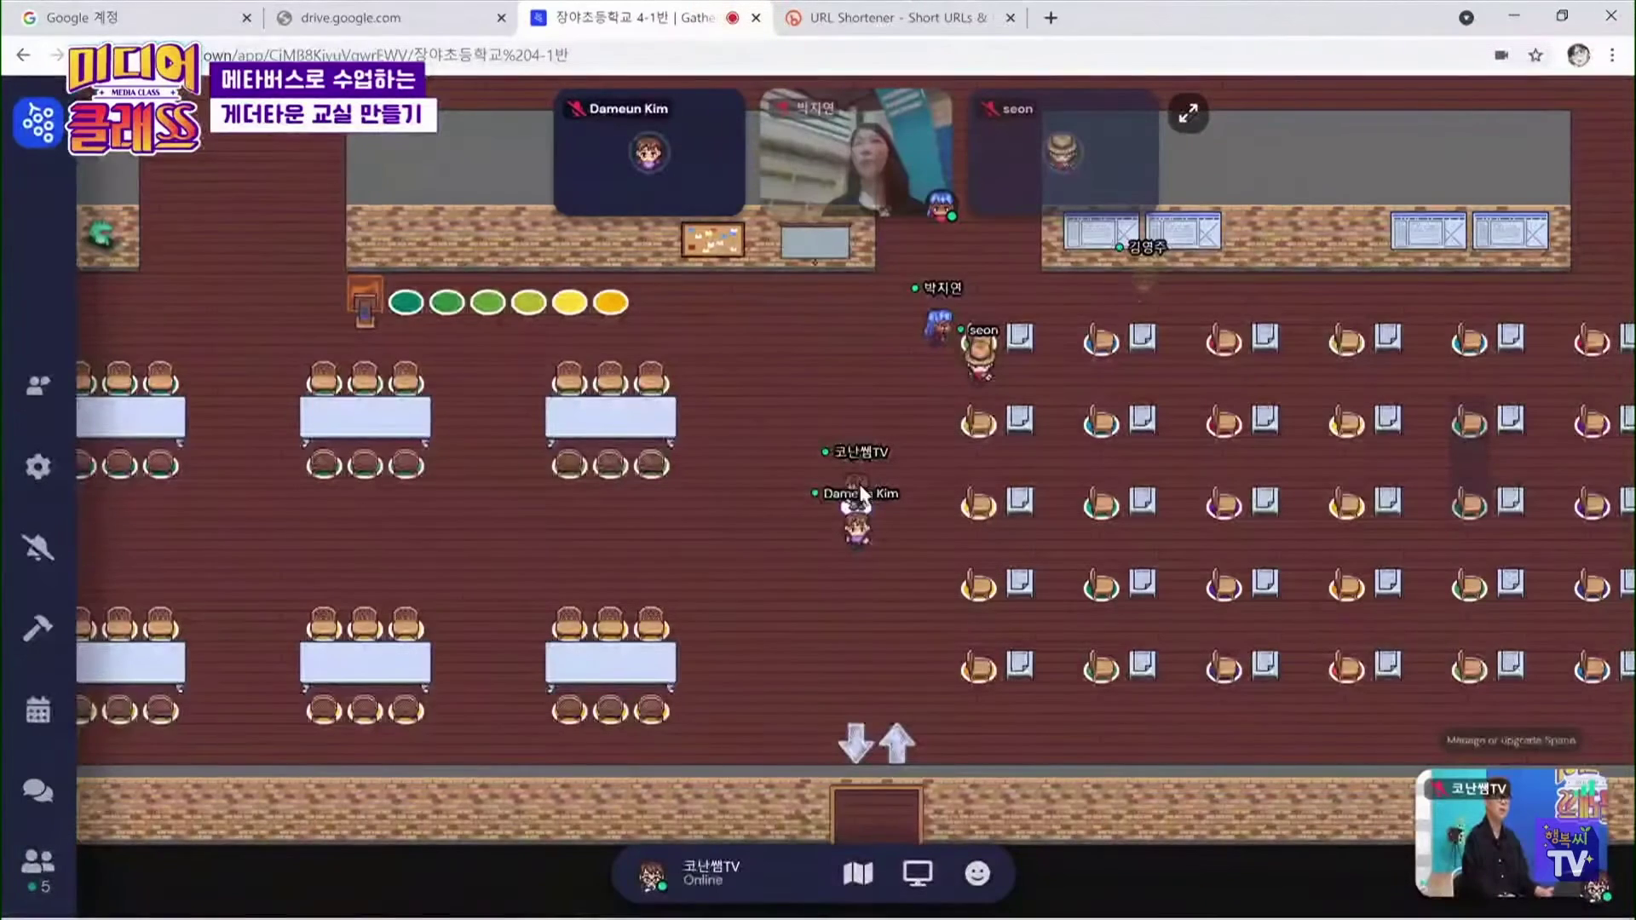
Leave the 장야초등학교 4-1반 classroom and go to the Gather home page
click(40, 122)
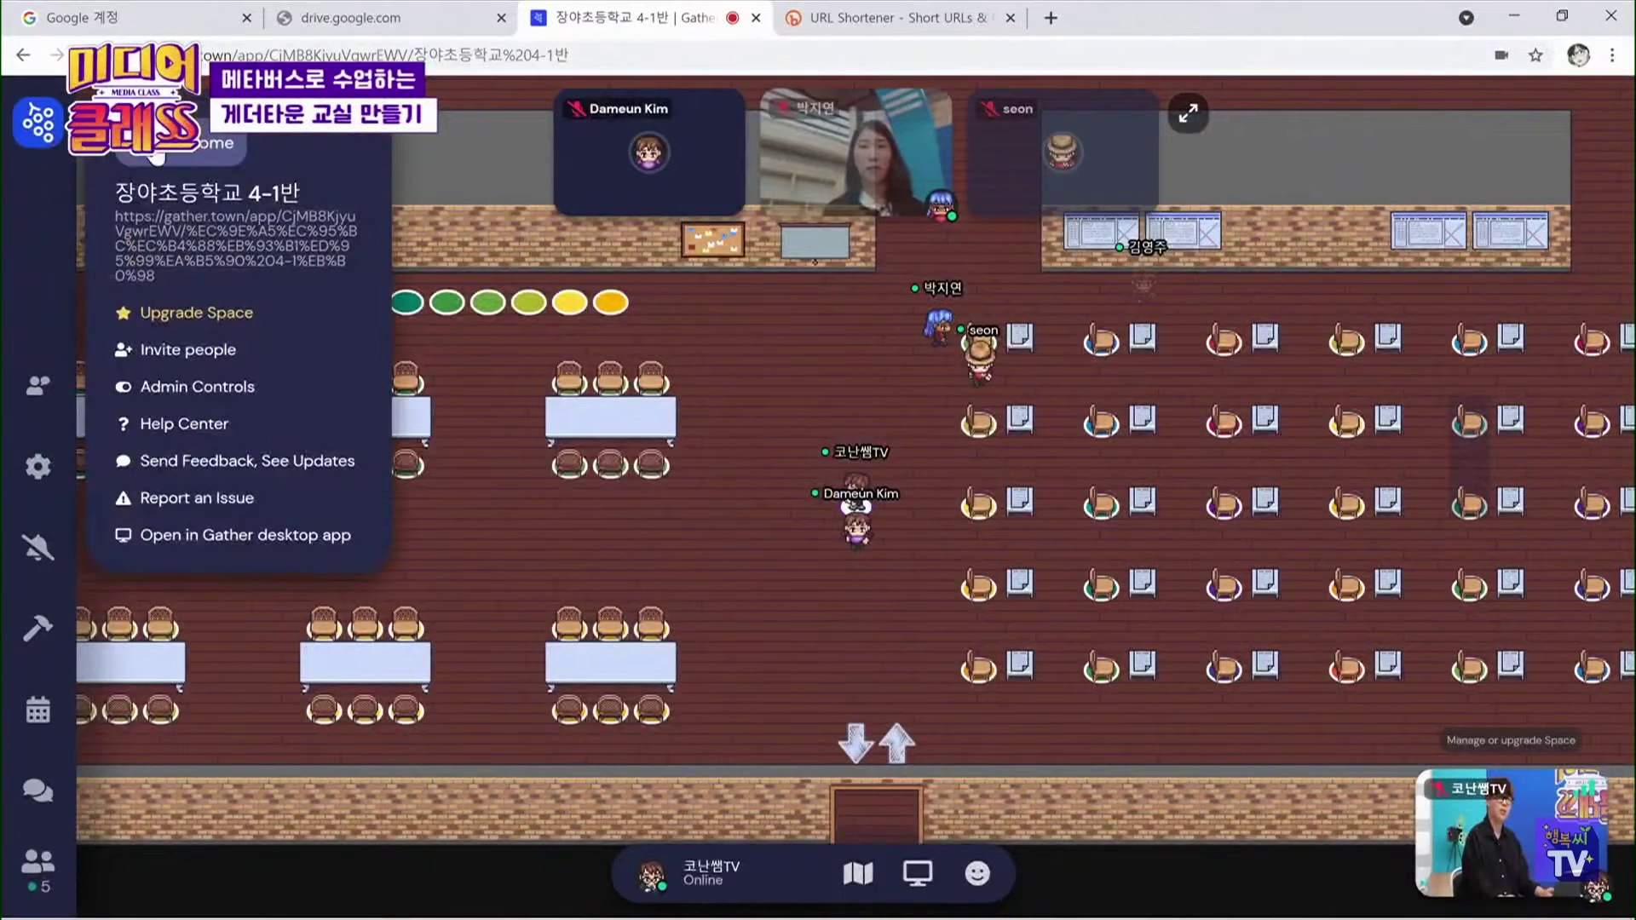
click(192, 148)
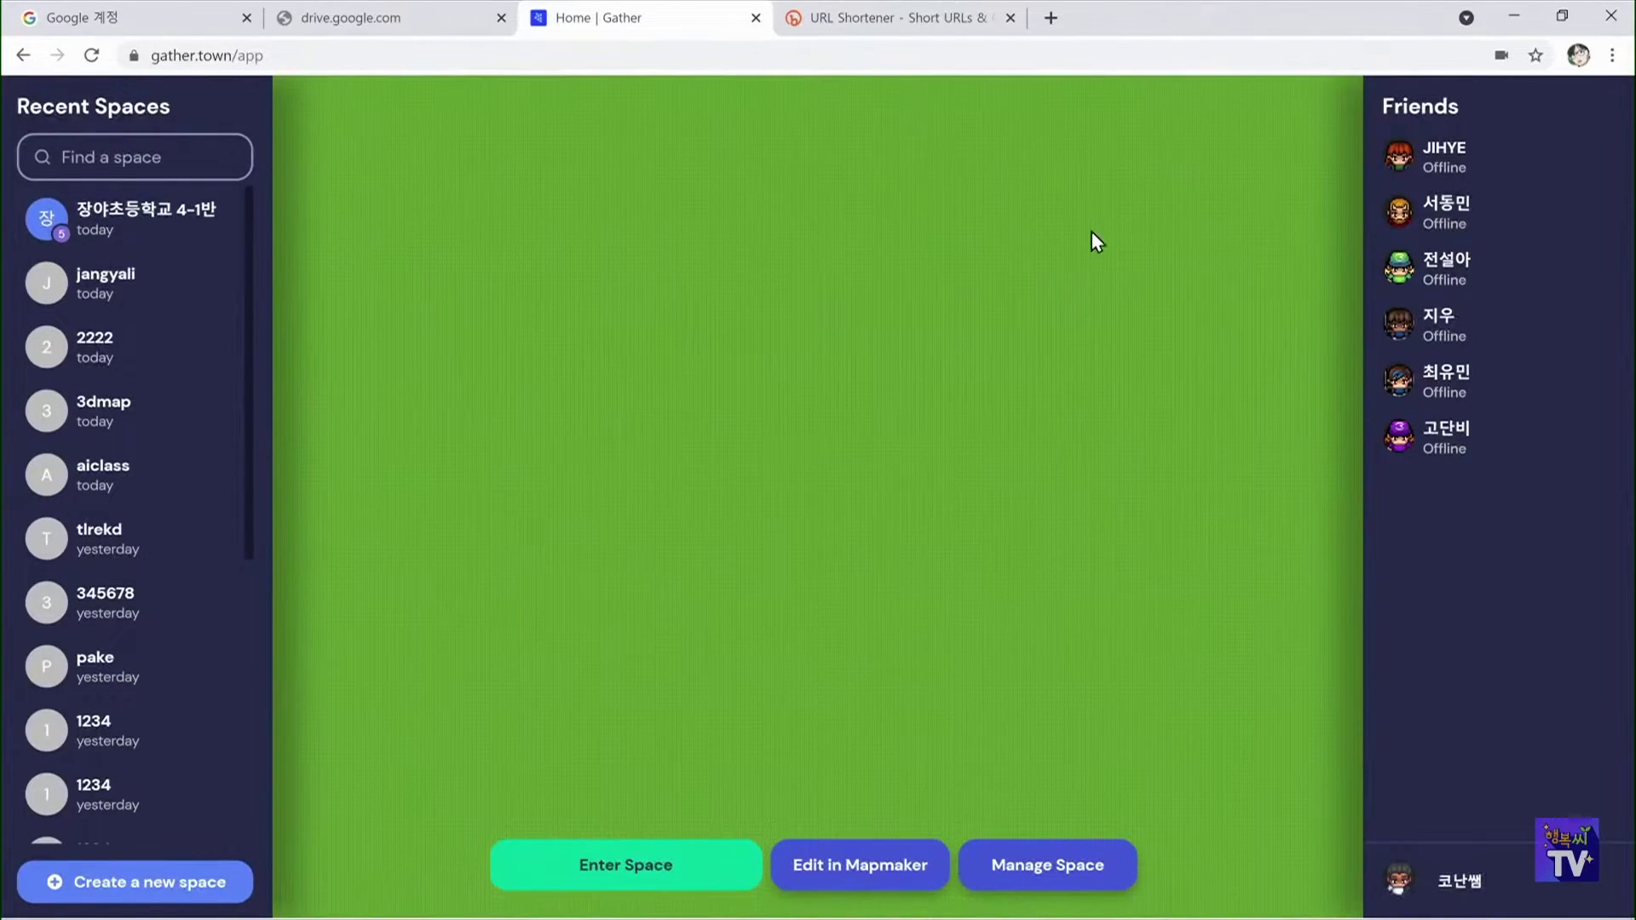
View the avatar editor from the home page and close it without making changes
click(1507, 879)
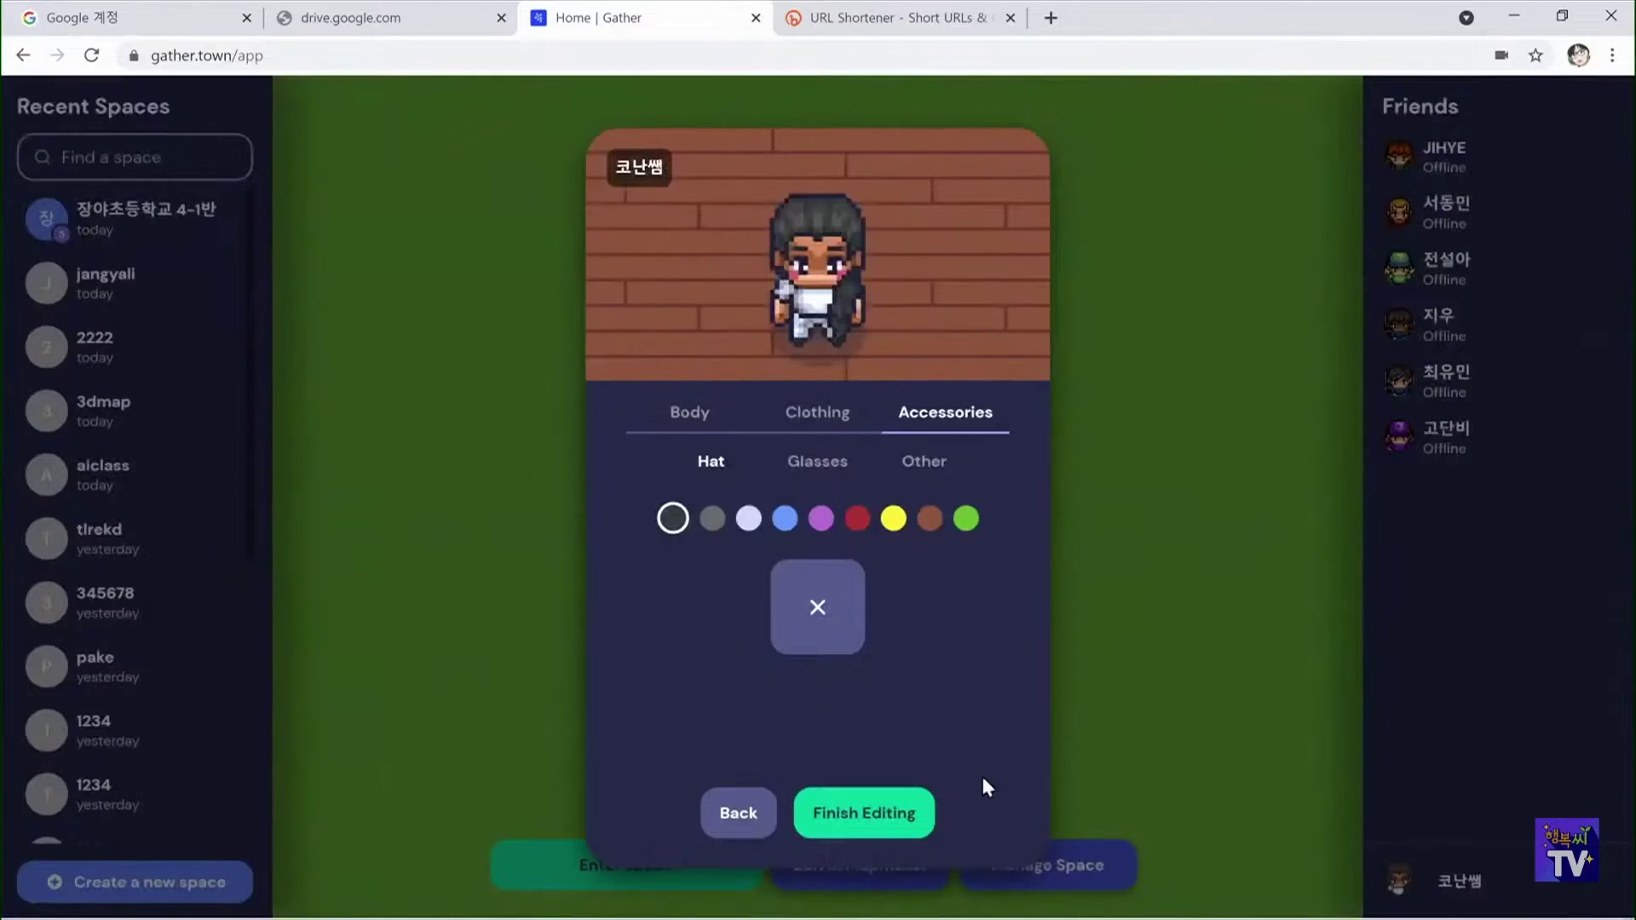
click(1127, 575)
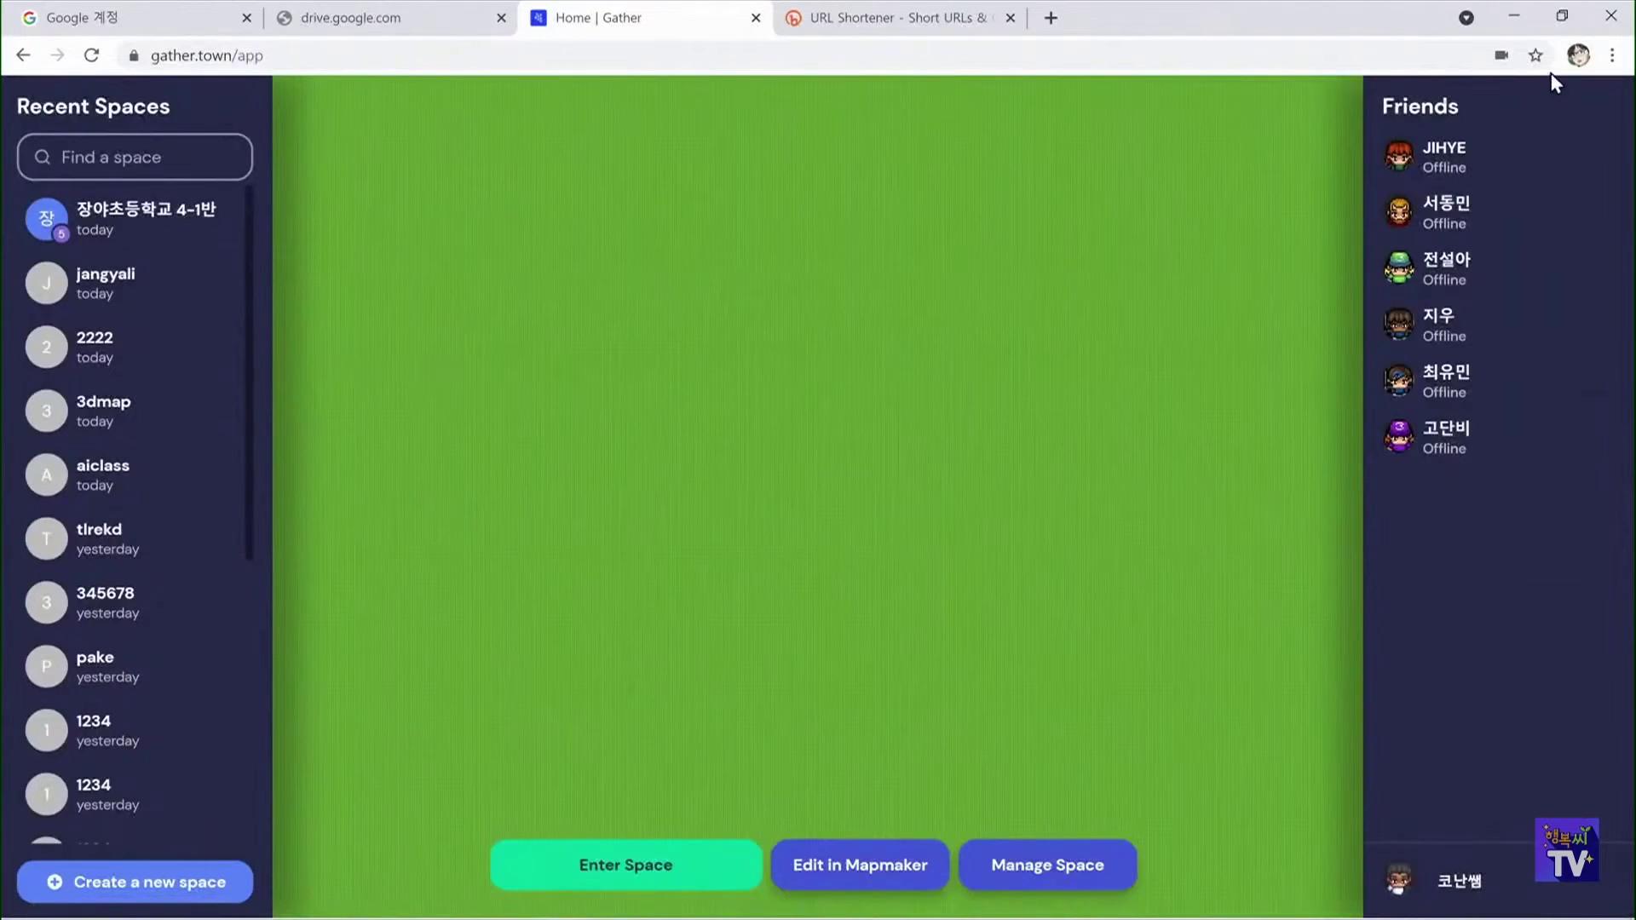
click(1454, 895)
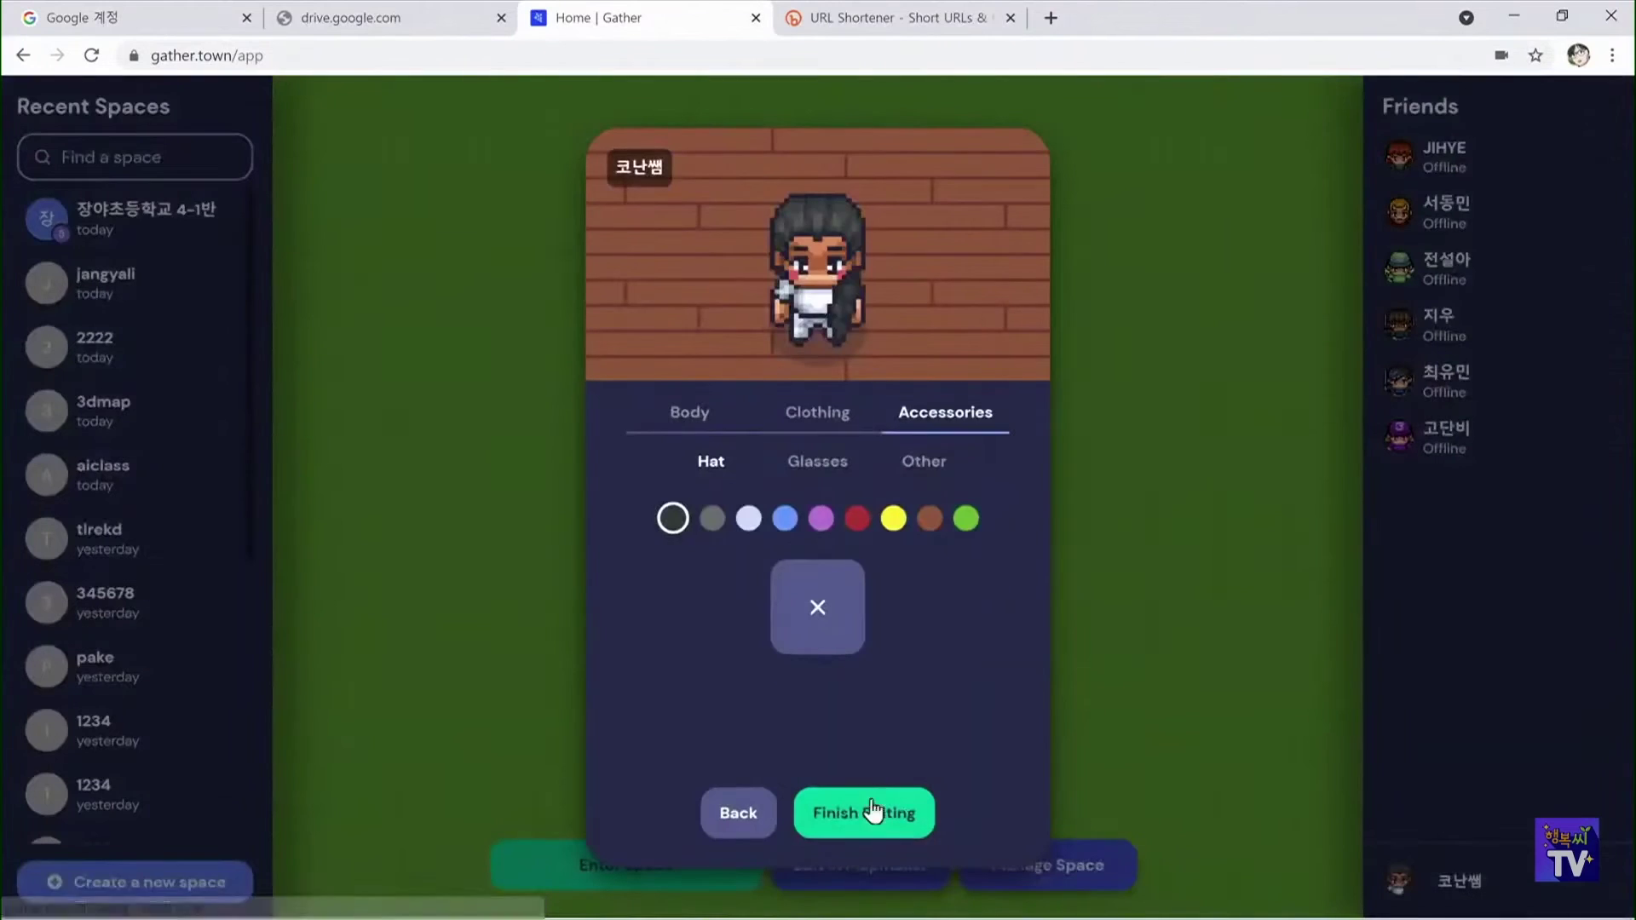
click(1161, 571)
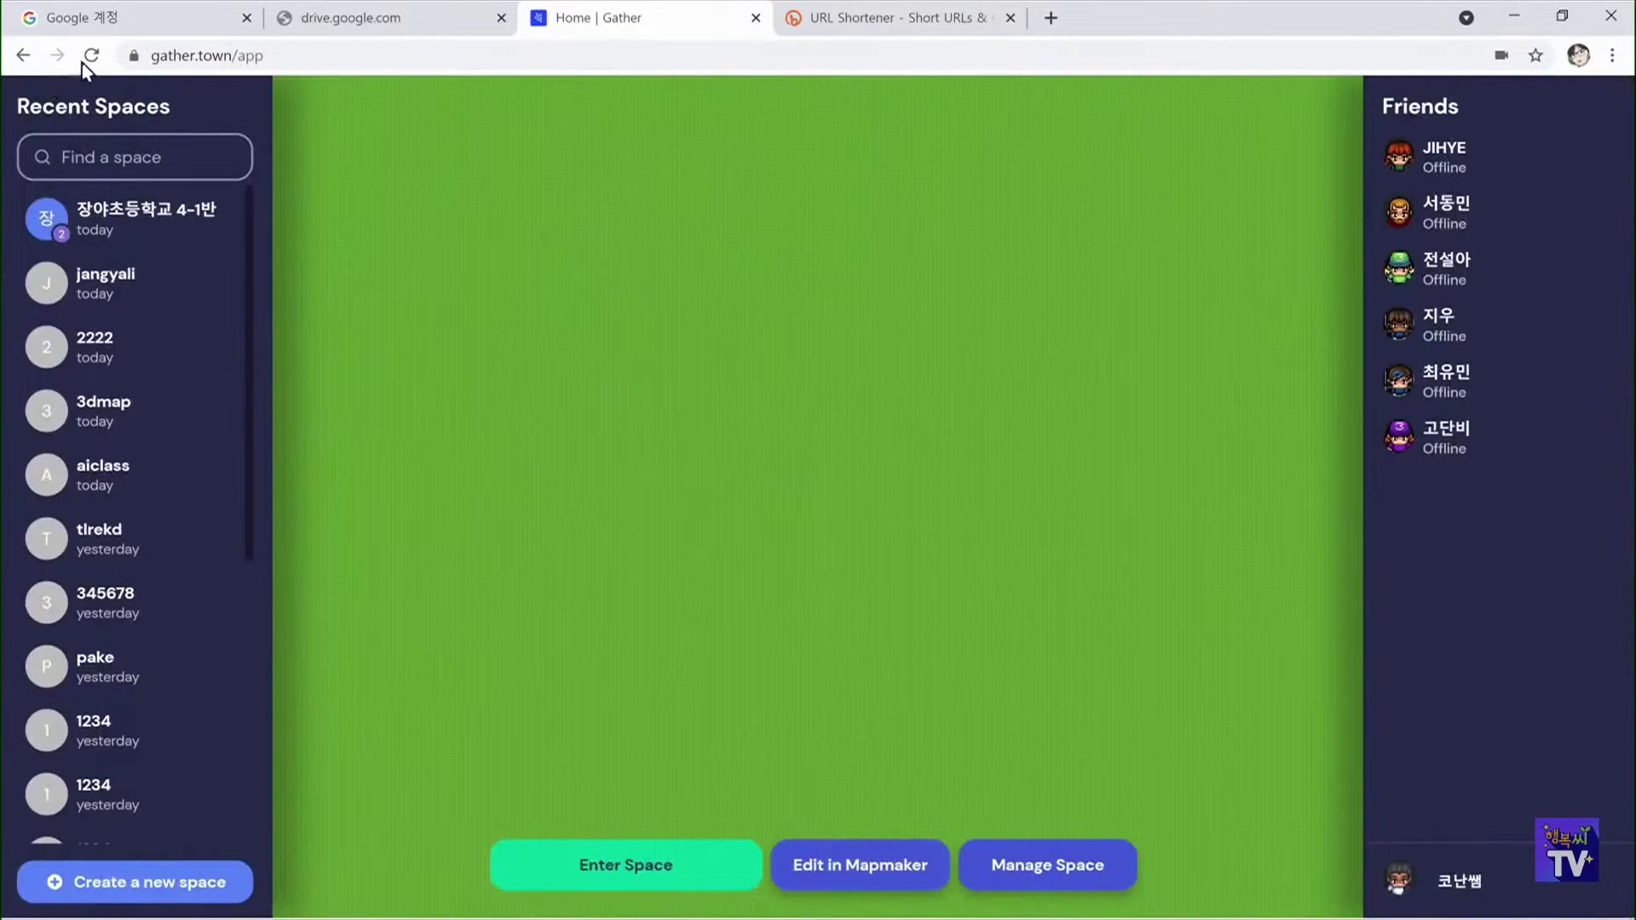
Open the Gather landing page at gather.town by shortening the current address
click(208, 58)
key(End)
key(BackSpace)
key(BackSpace)
key(BackSpace)
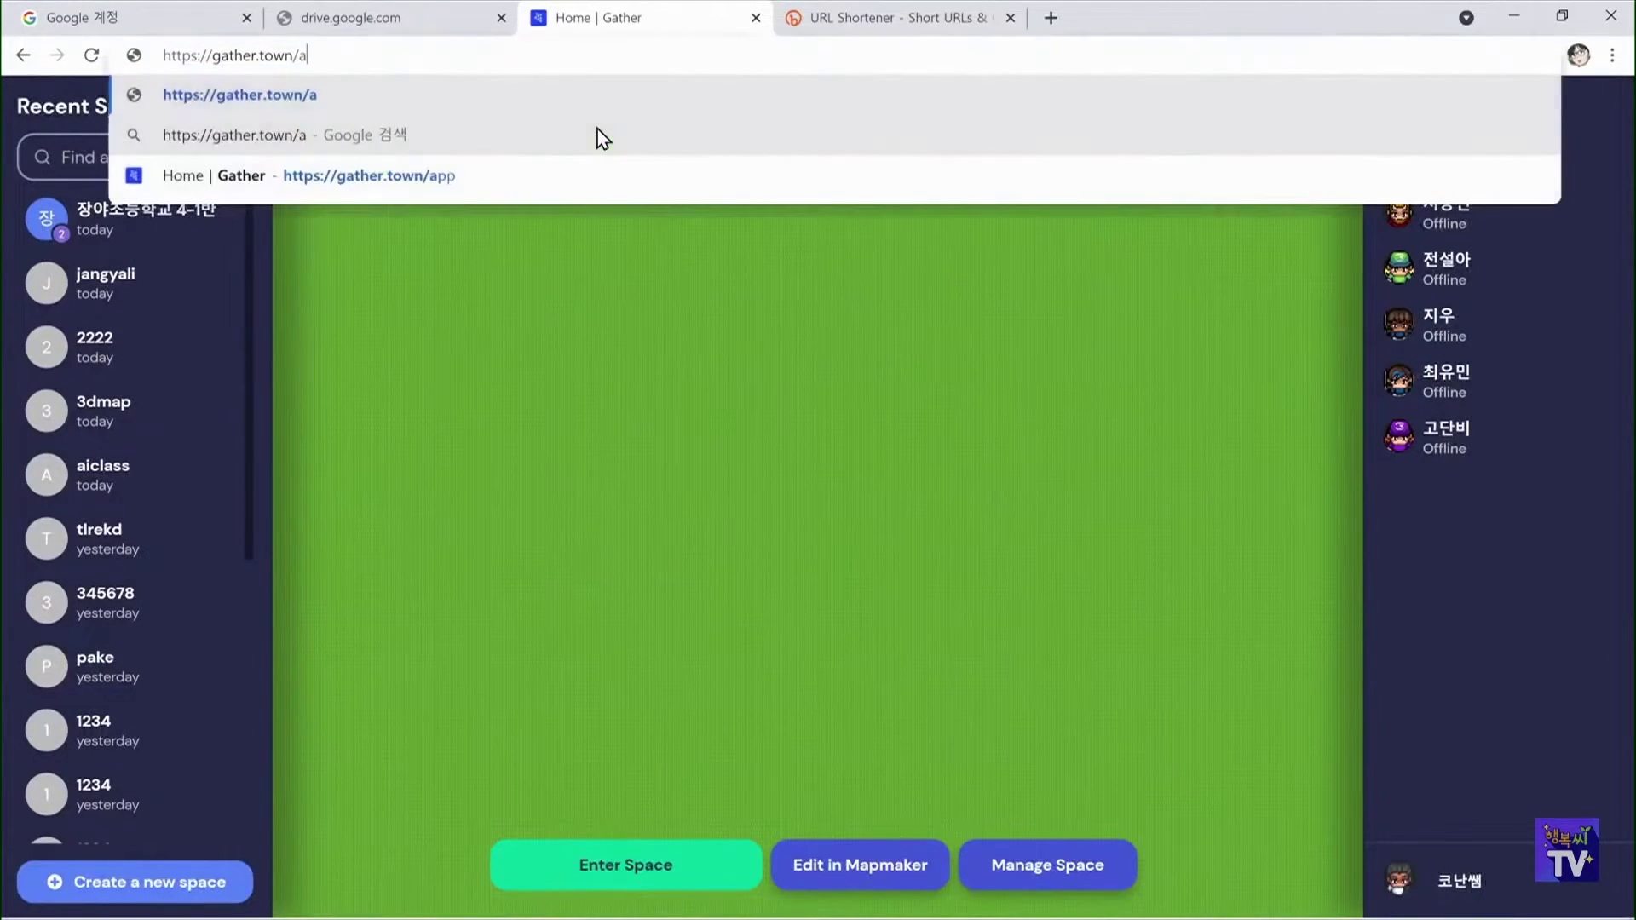
key(Return)
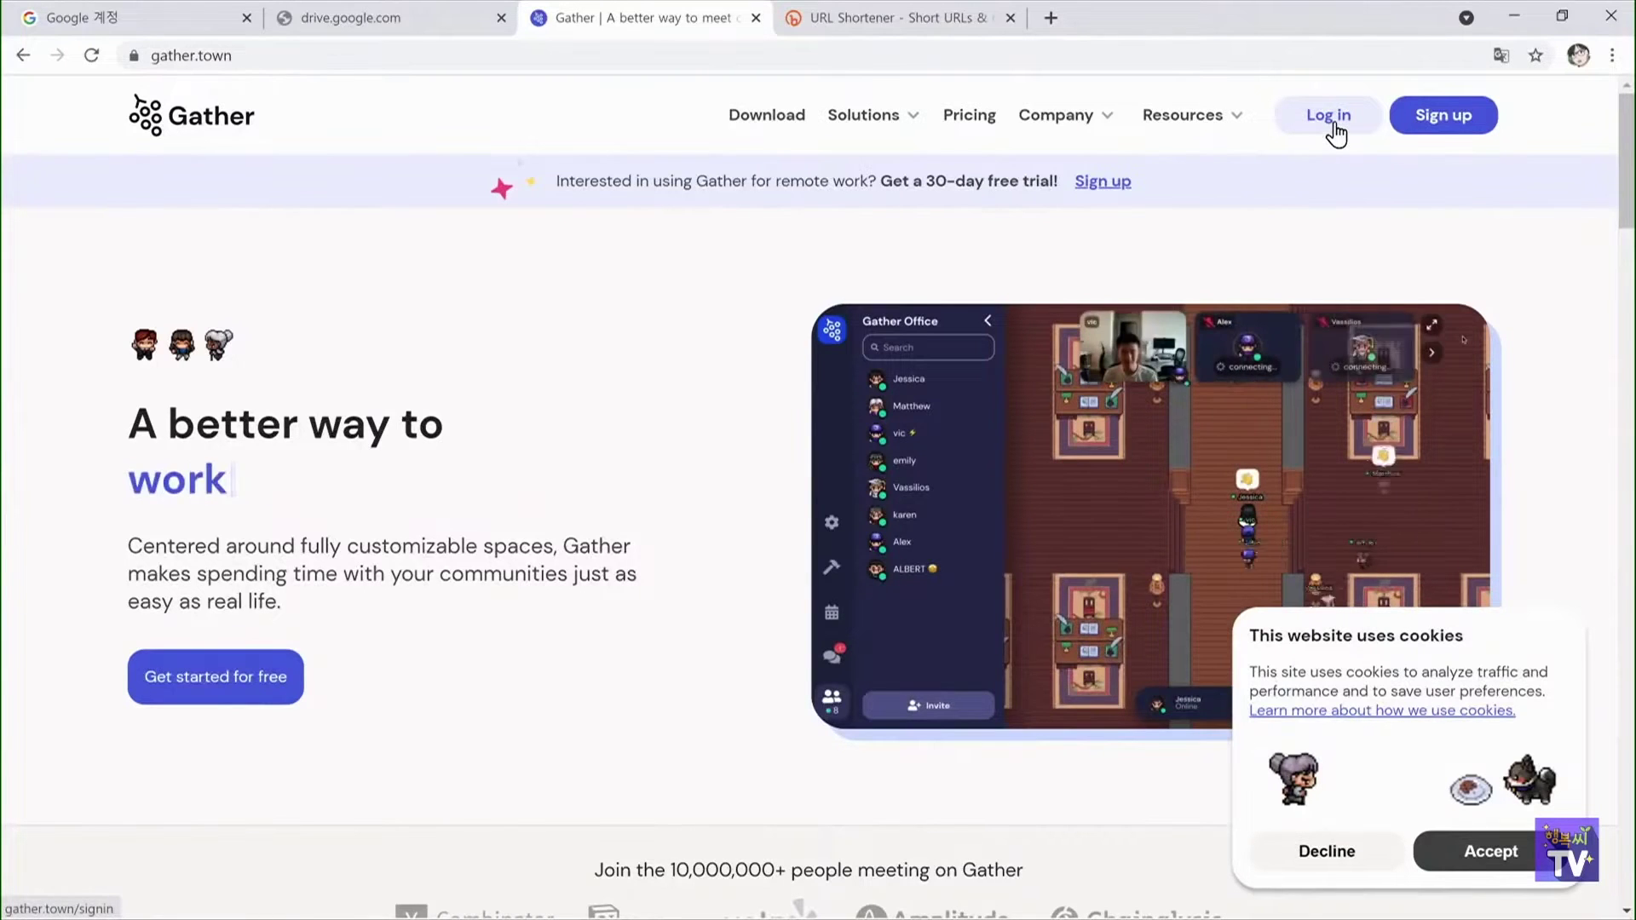
Go from the landing page back into the account's home page and open the avatar's Body skin options
click(1444, 129)
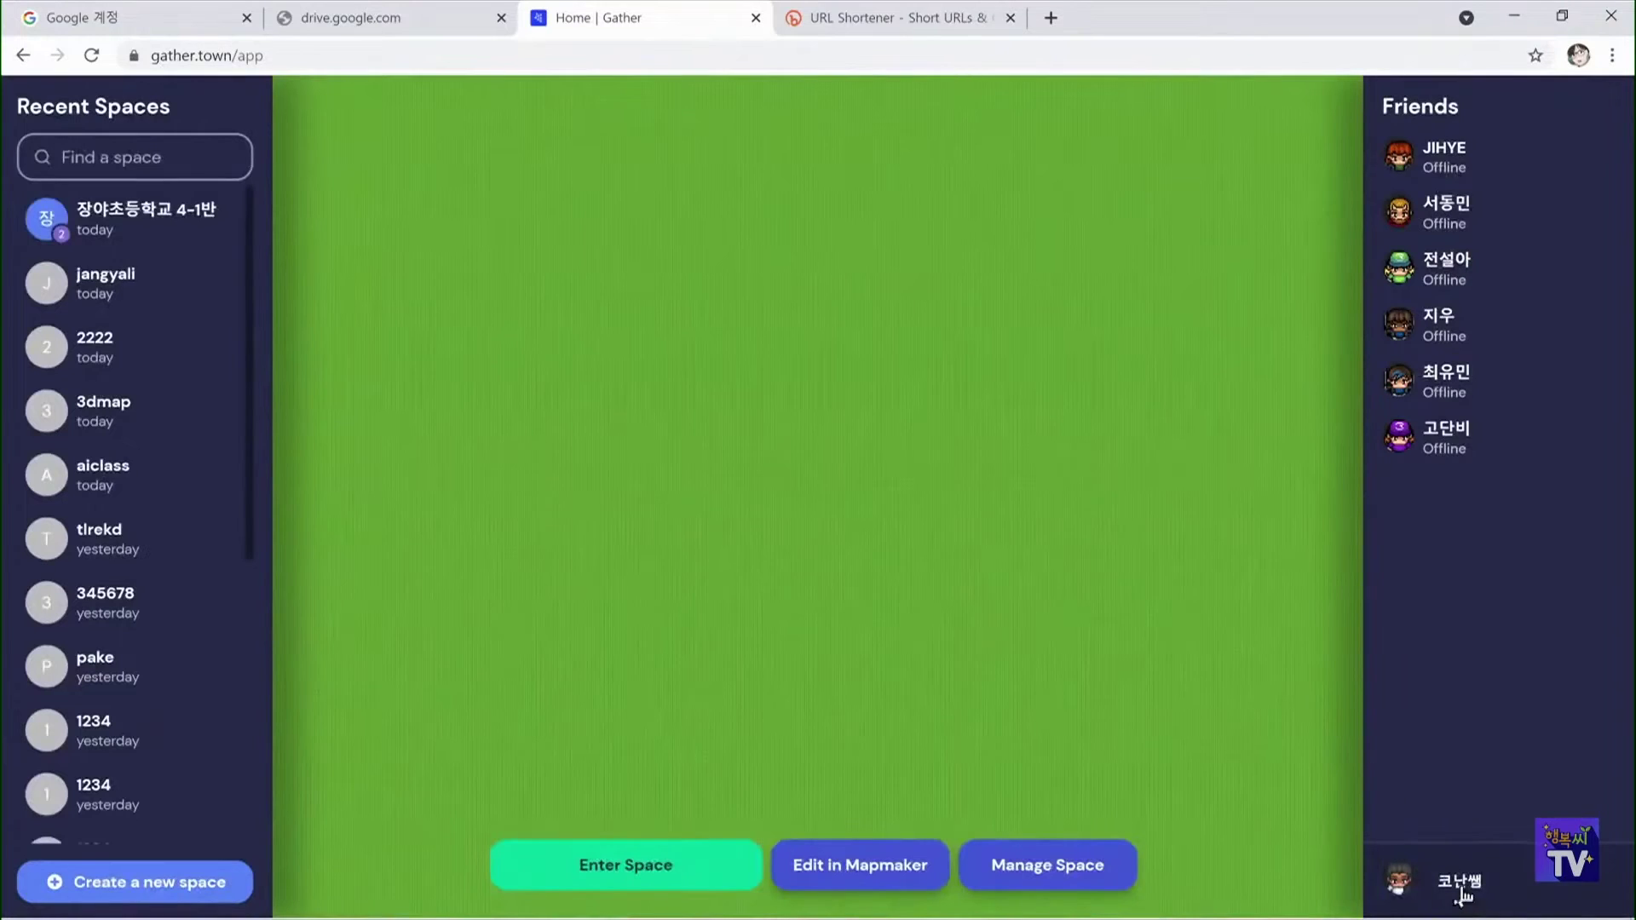
click(1461, 887)
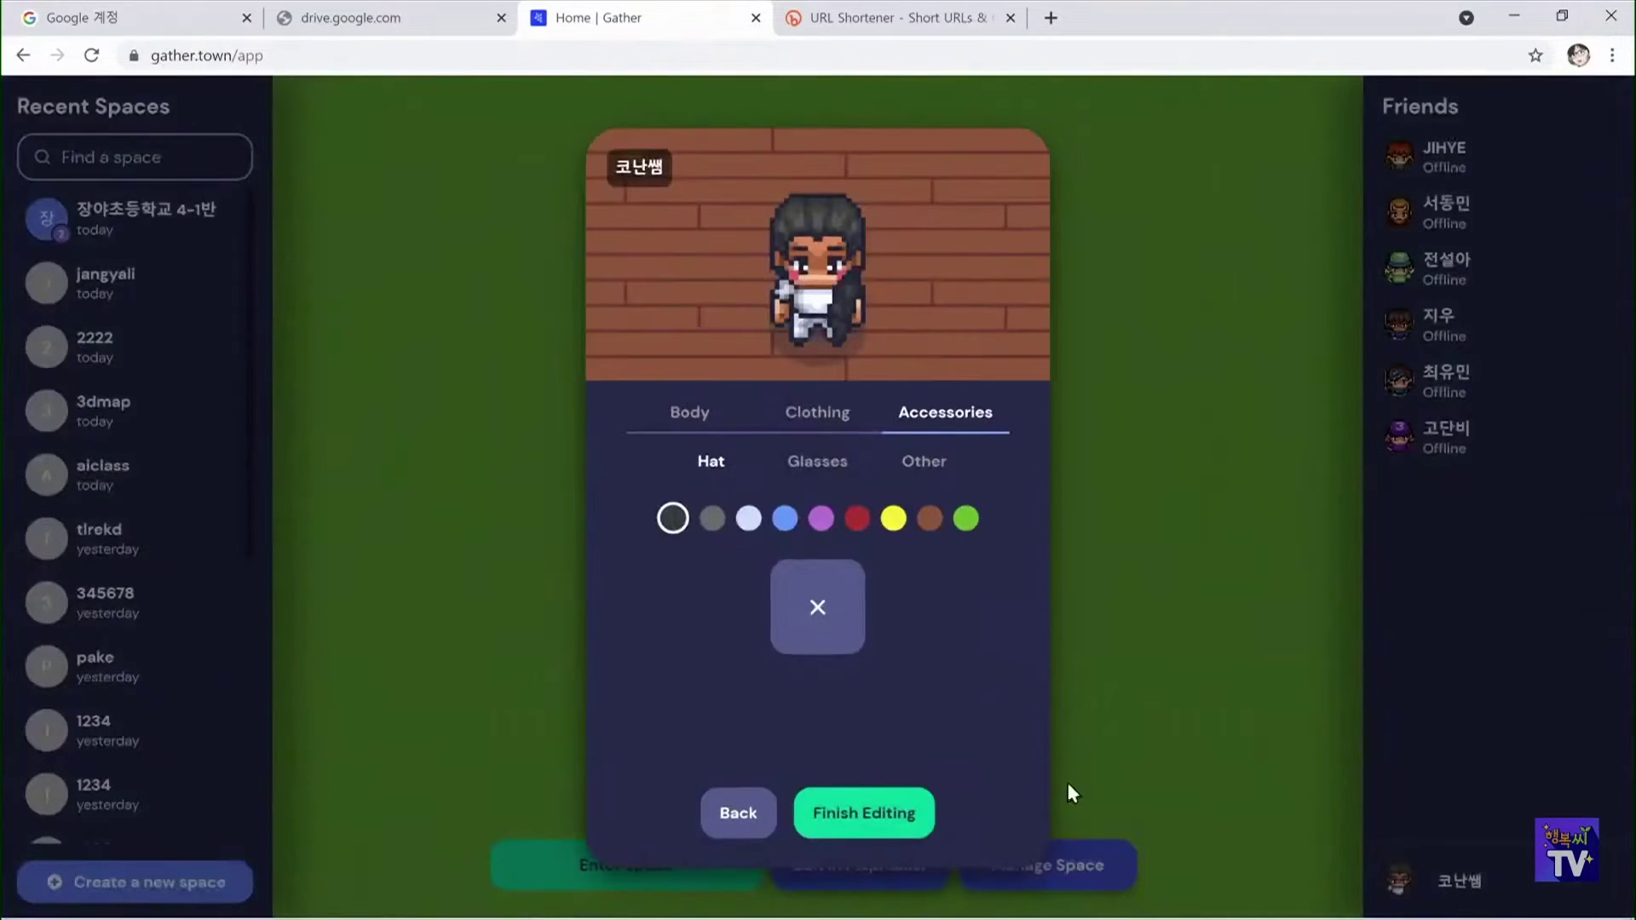
click(704, 416)
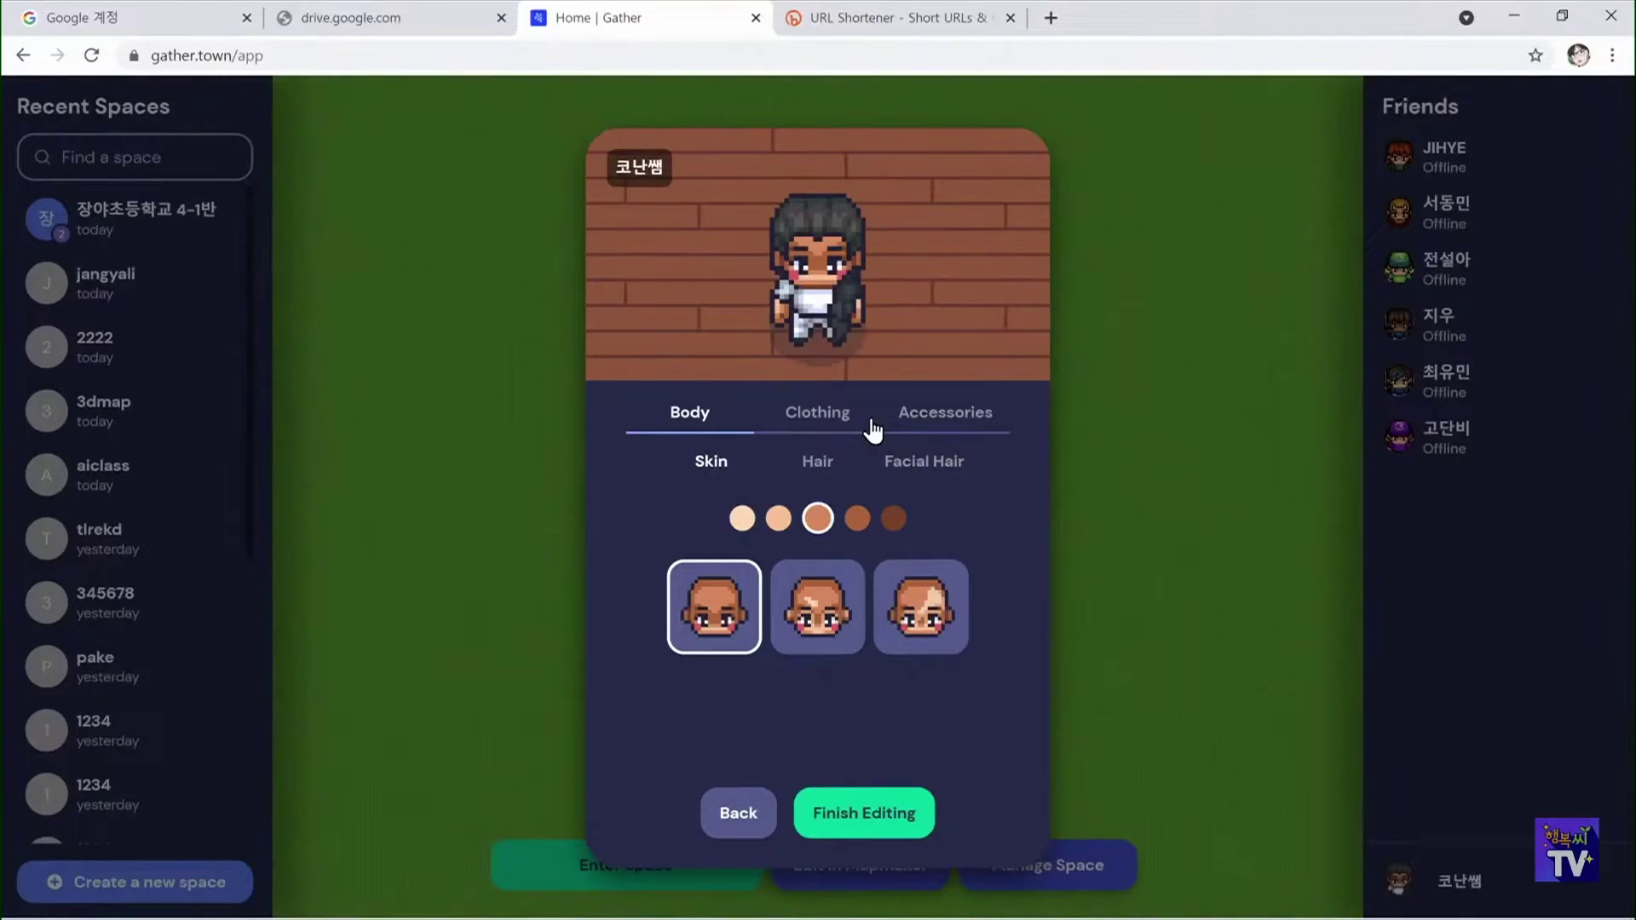
Search the web for 미리캔버스 in a new browser tab and open the miricanvas.com site
click(1053, 17)
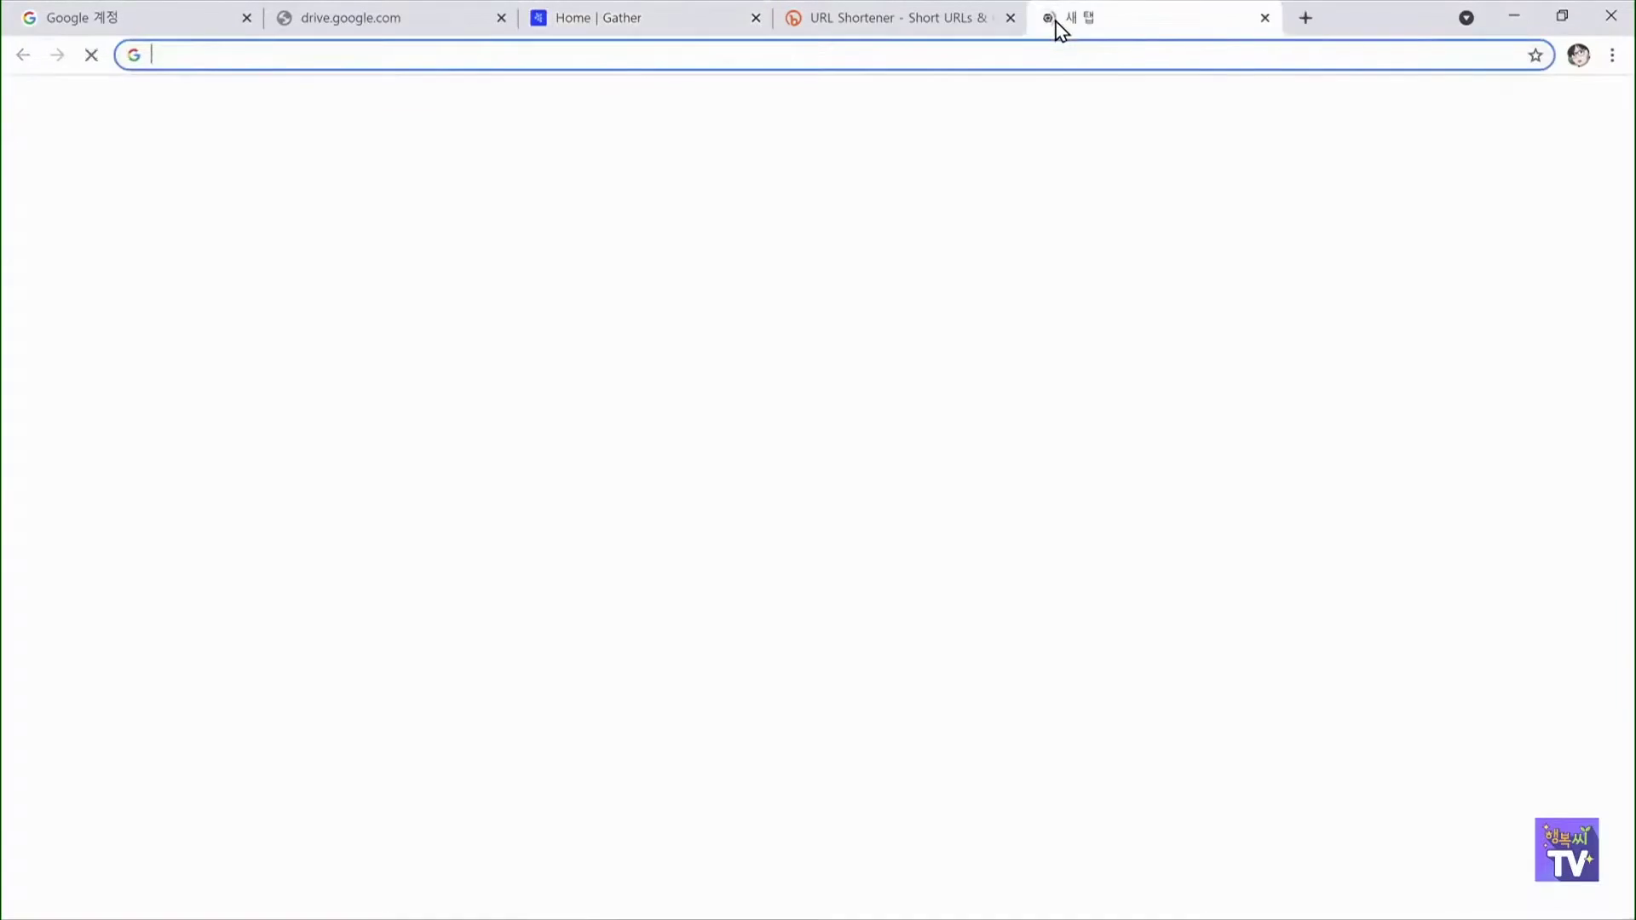
text(a)
key(BackSpace)
text(미리캐ㄴ버스)
key(Return)
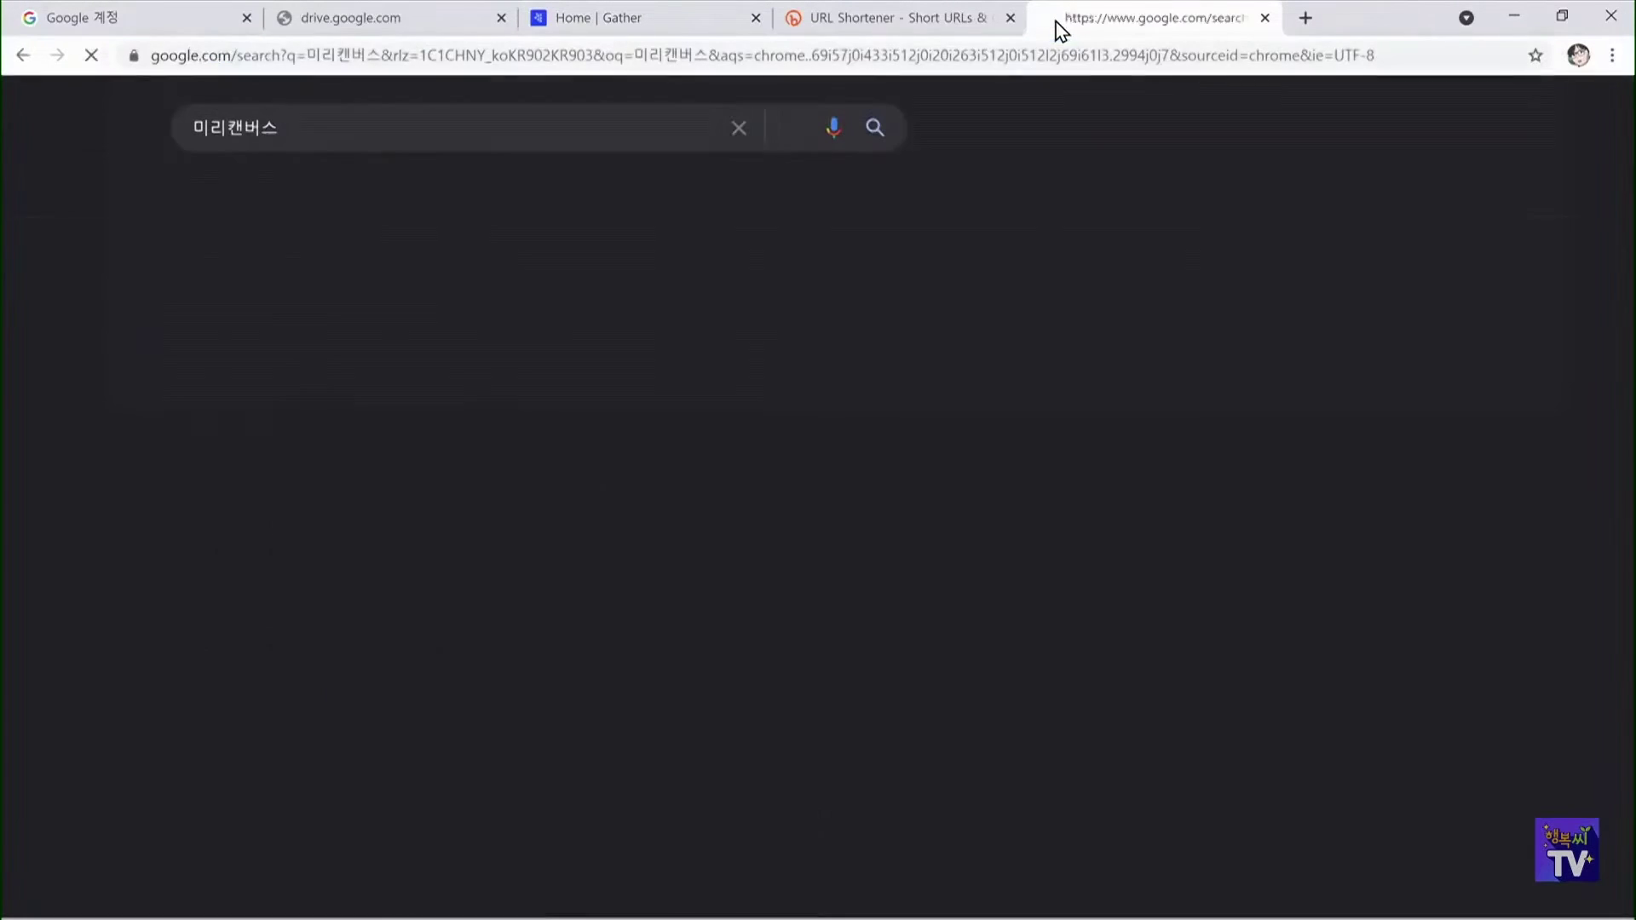
click(414, 309)
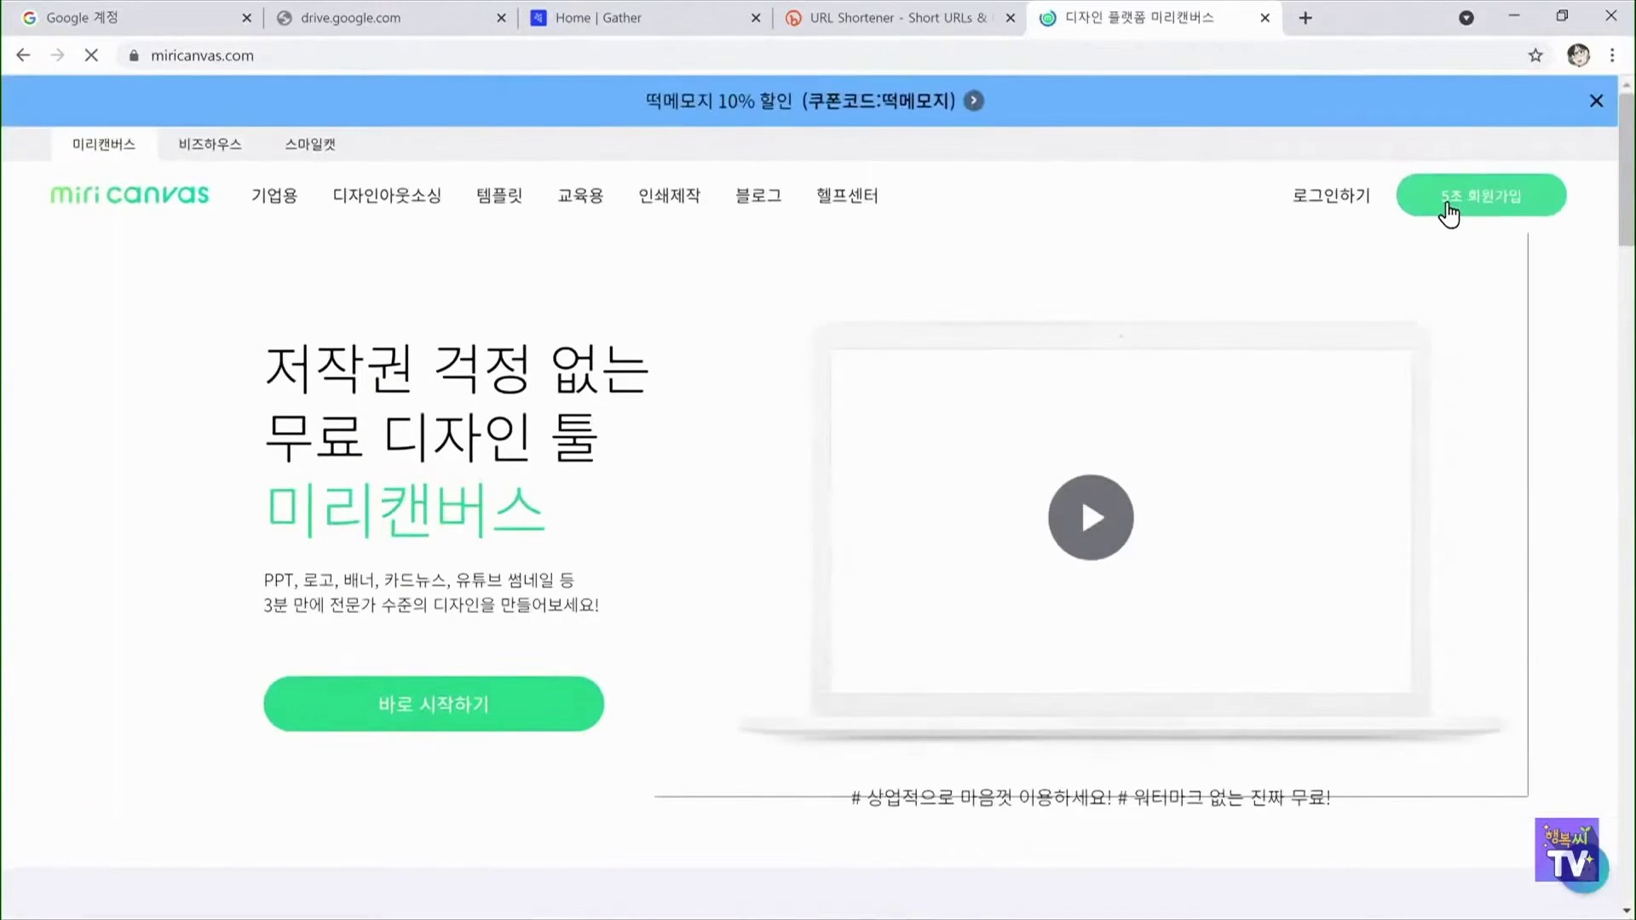
Join Miricanvas with the Google account and choose to stay signed in
click(1448, 201)
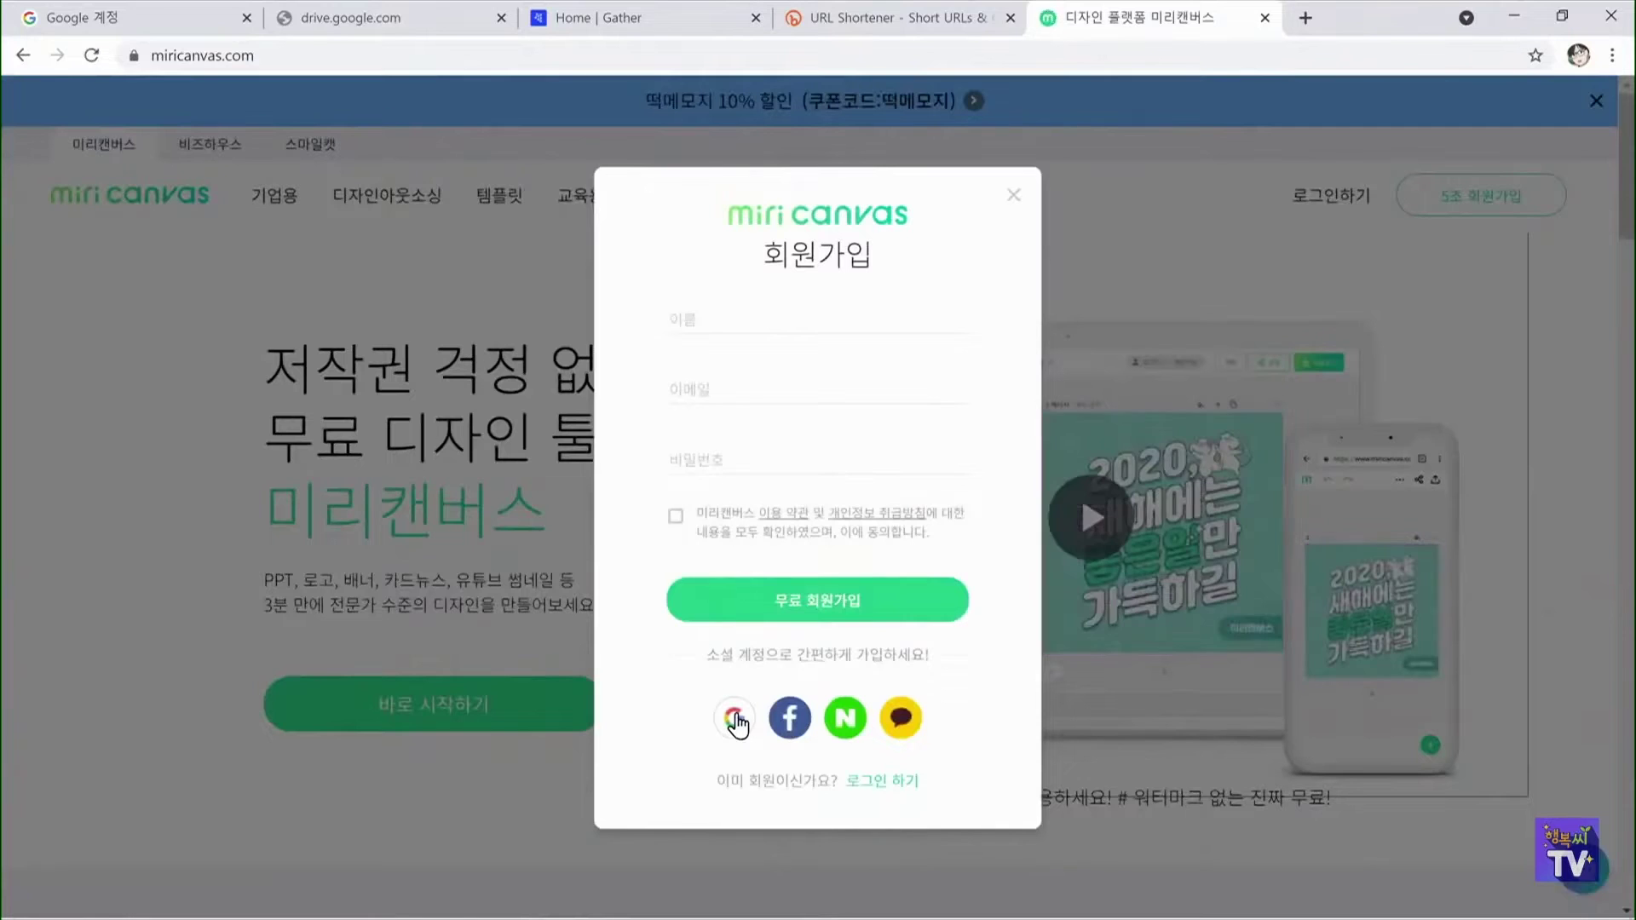
click(739, 732)
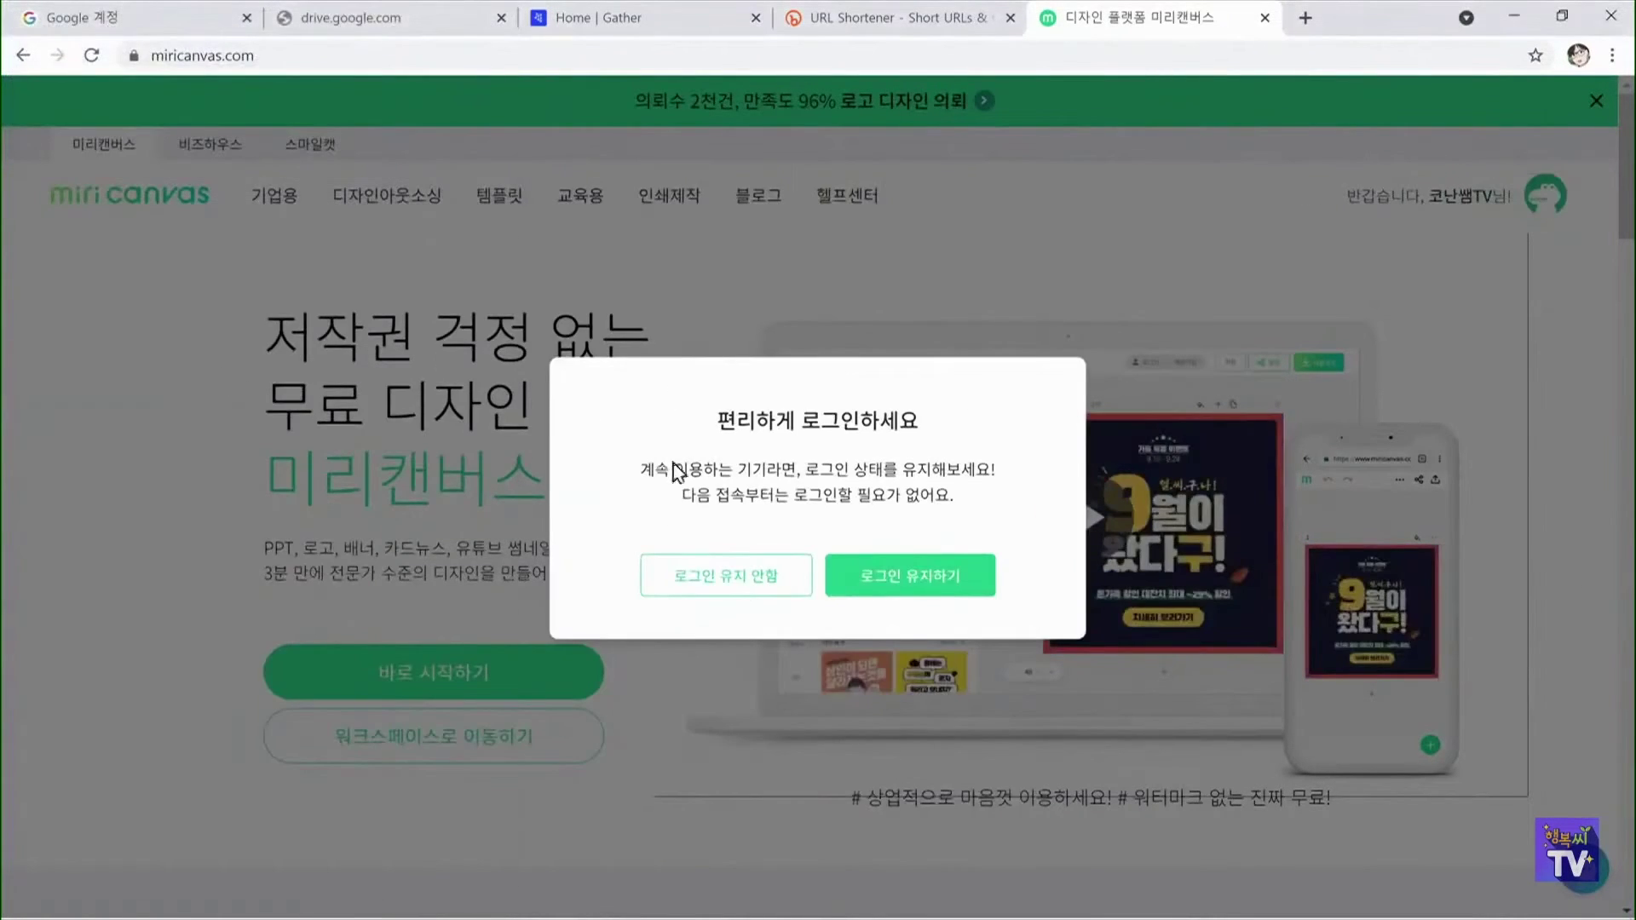
click(900, 588)
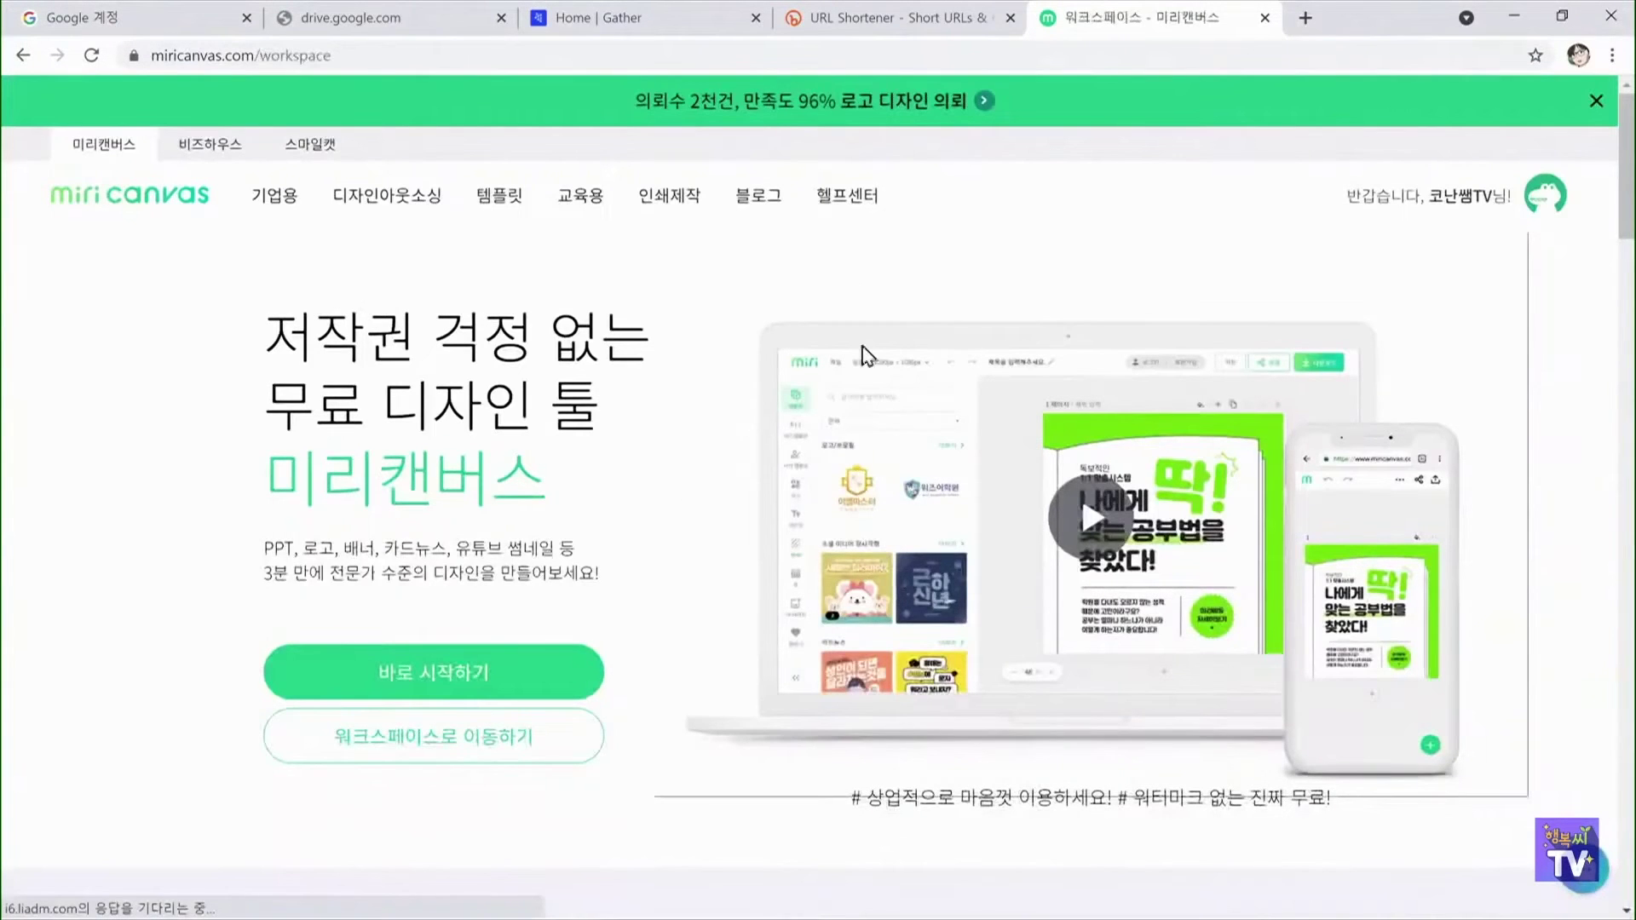
Switch back to Gather, give the avatar the lightest skin tone and a short brown hairstyle with a fringe, and look at the clothing options
click(669, 20)
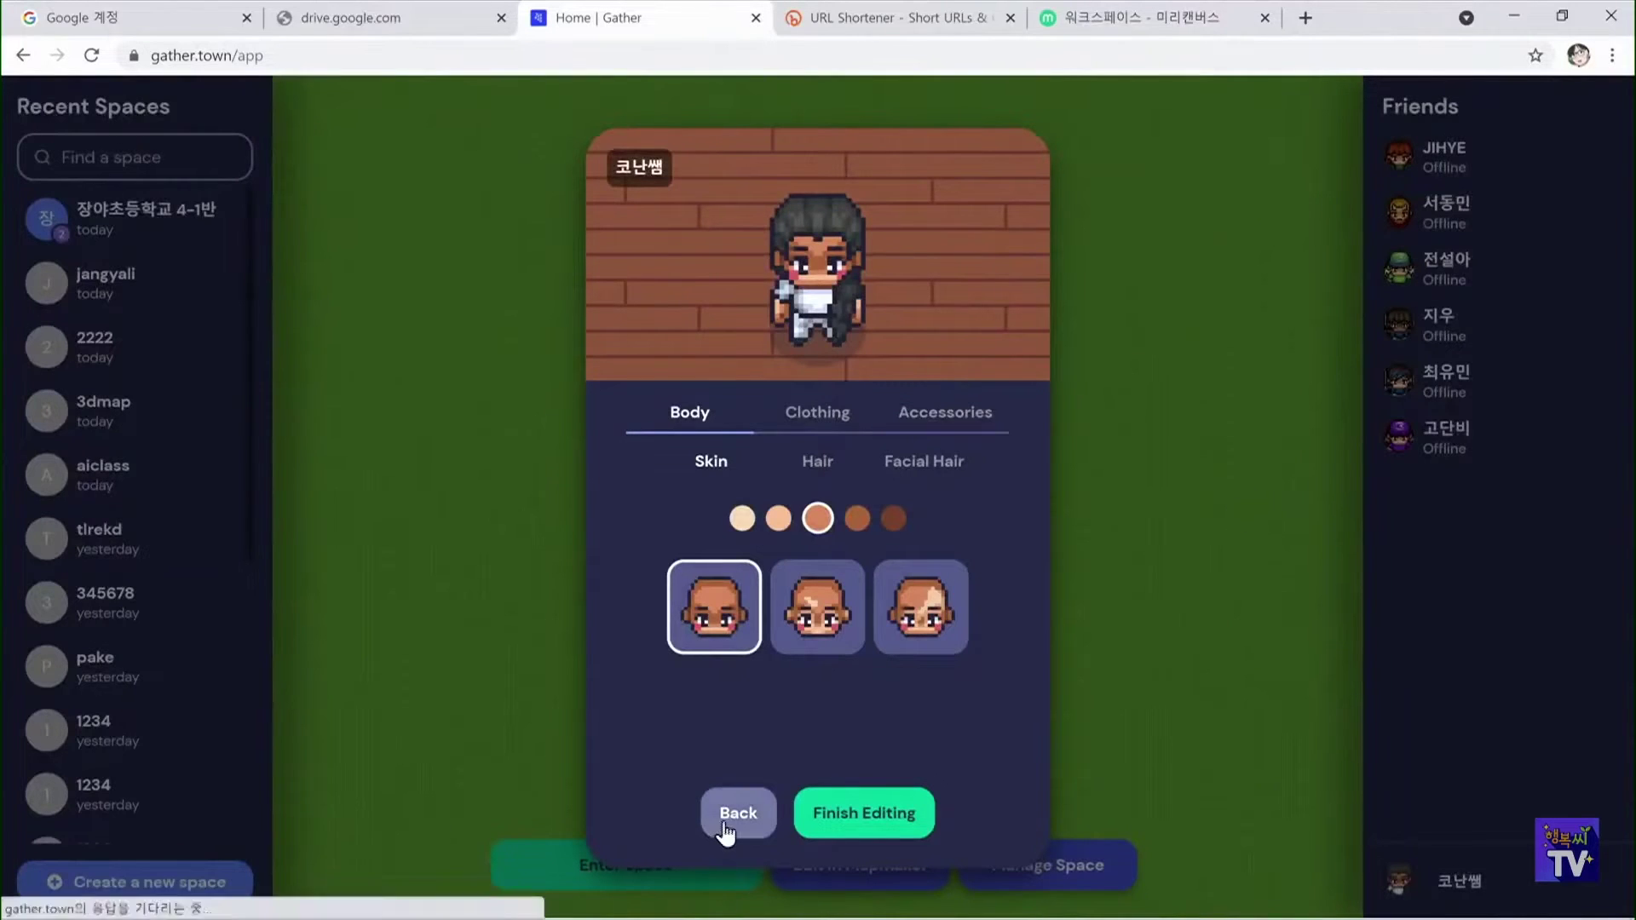
click(741, 517)
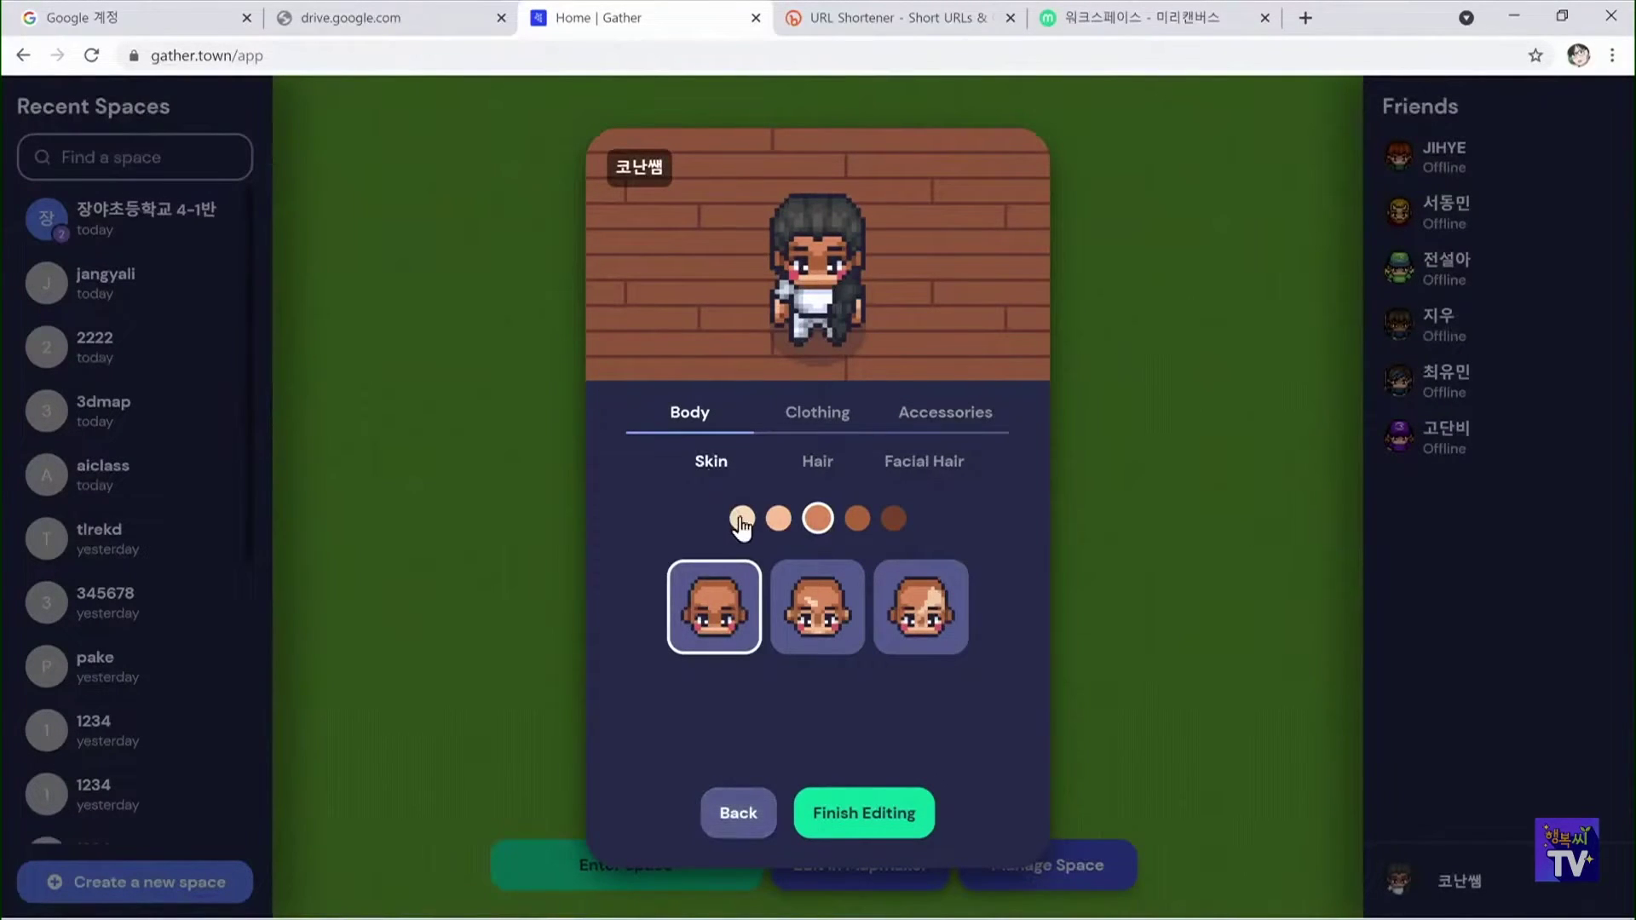
click(814, 463)
click(943, 630)
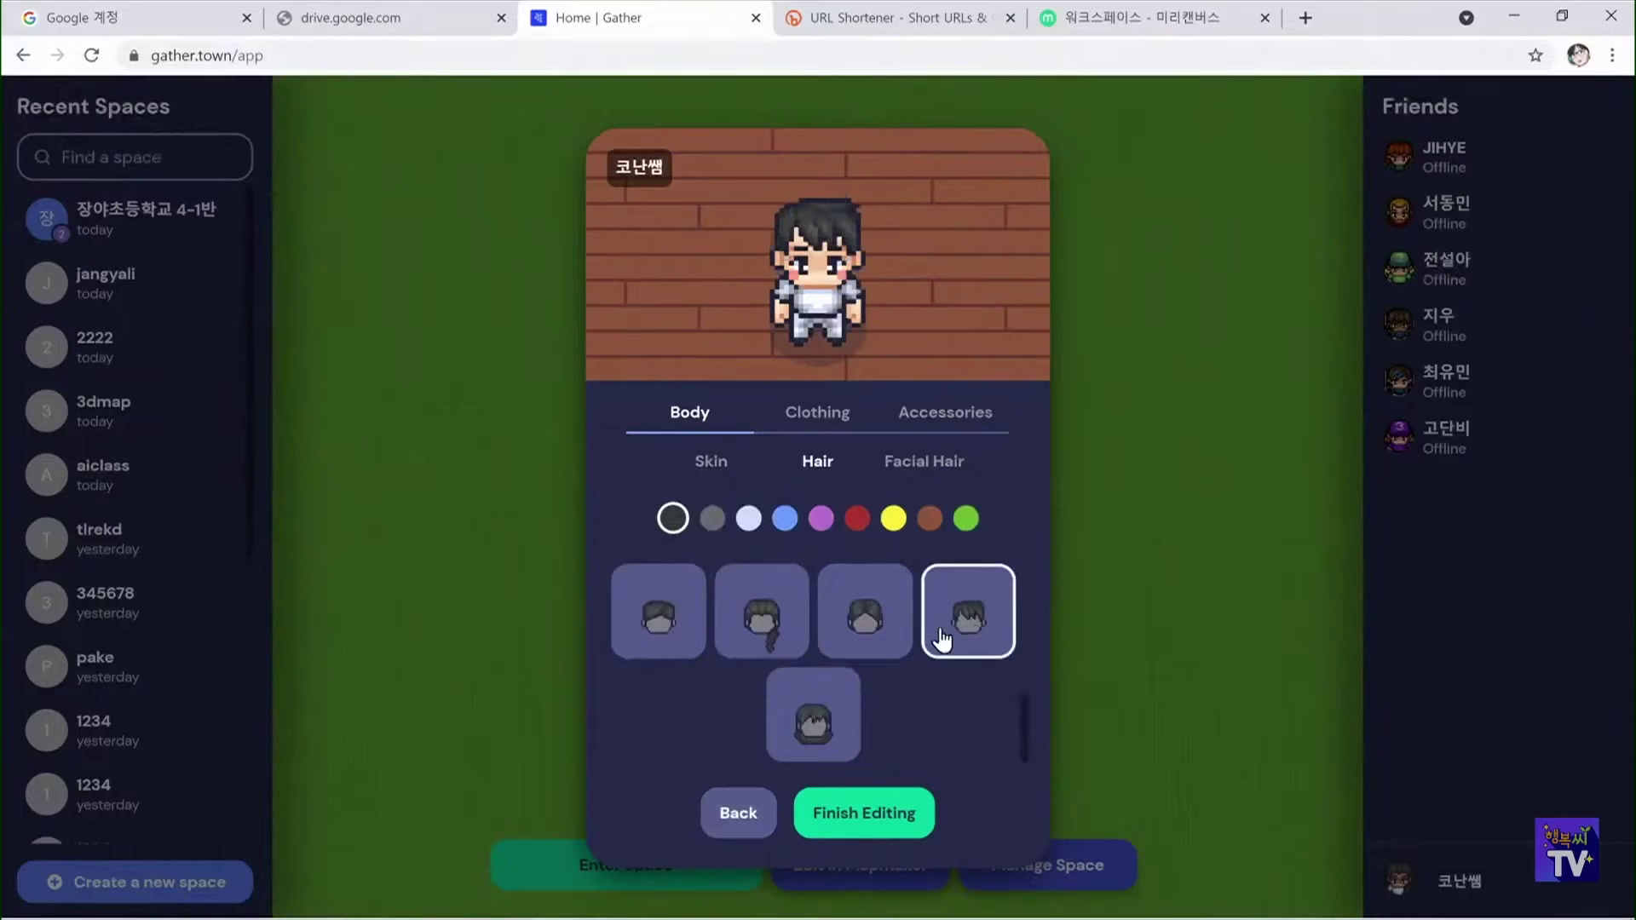
click(812, 425)
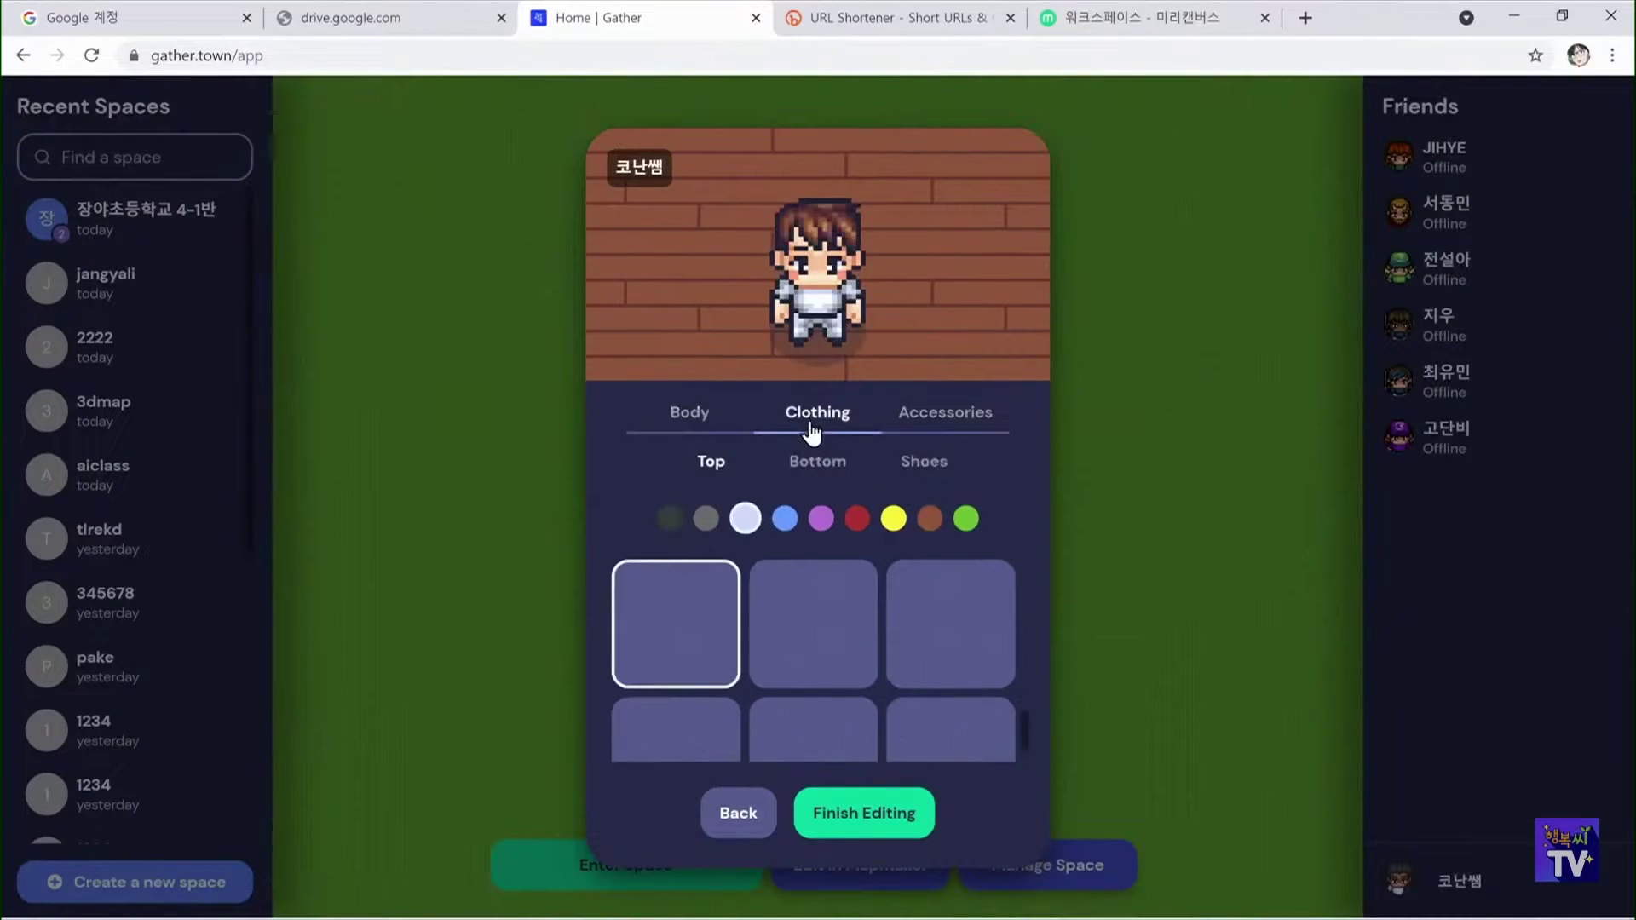
click(721, 419)
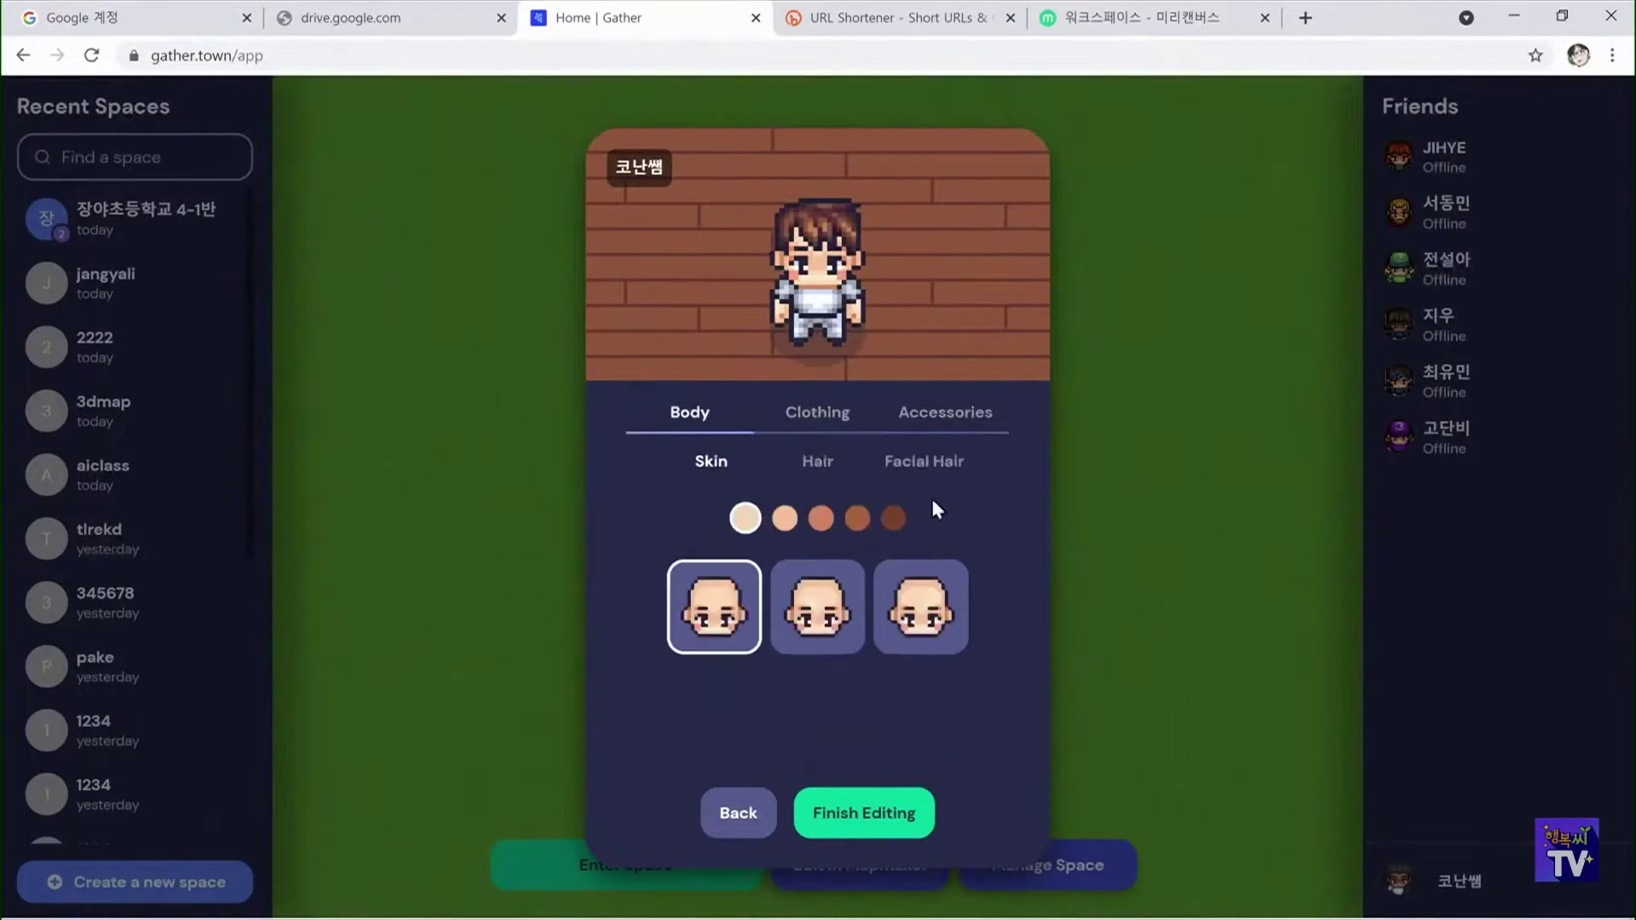
Give the avatar the thin rectangular glasses from the accessories and finish editing it
click(938, 424)
click(912, 469)
click(852, 471)
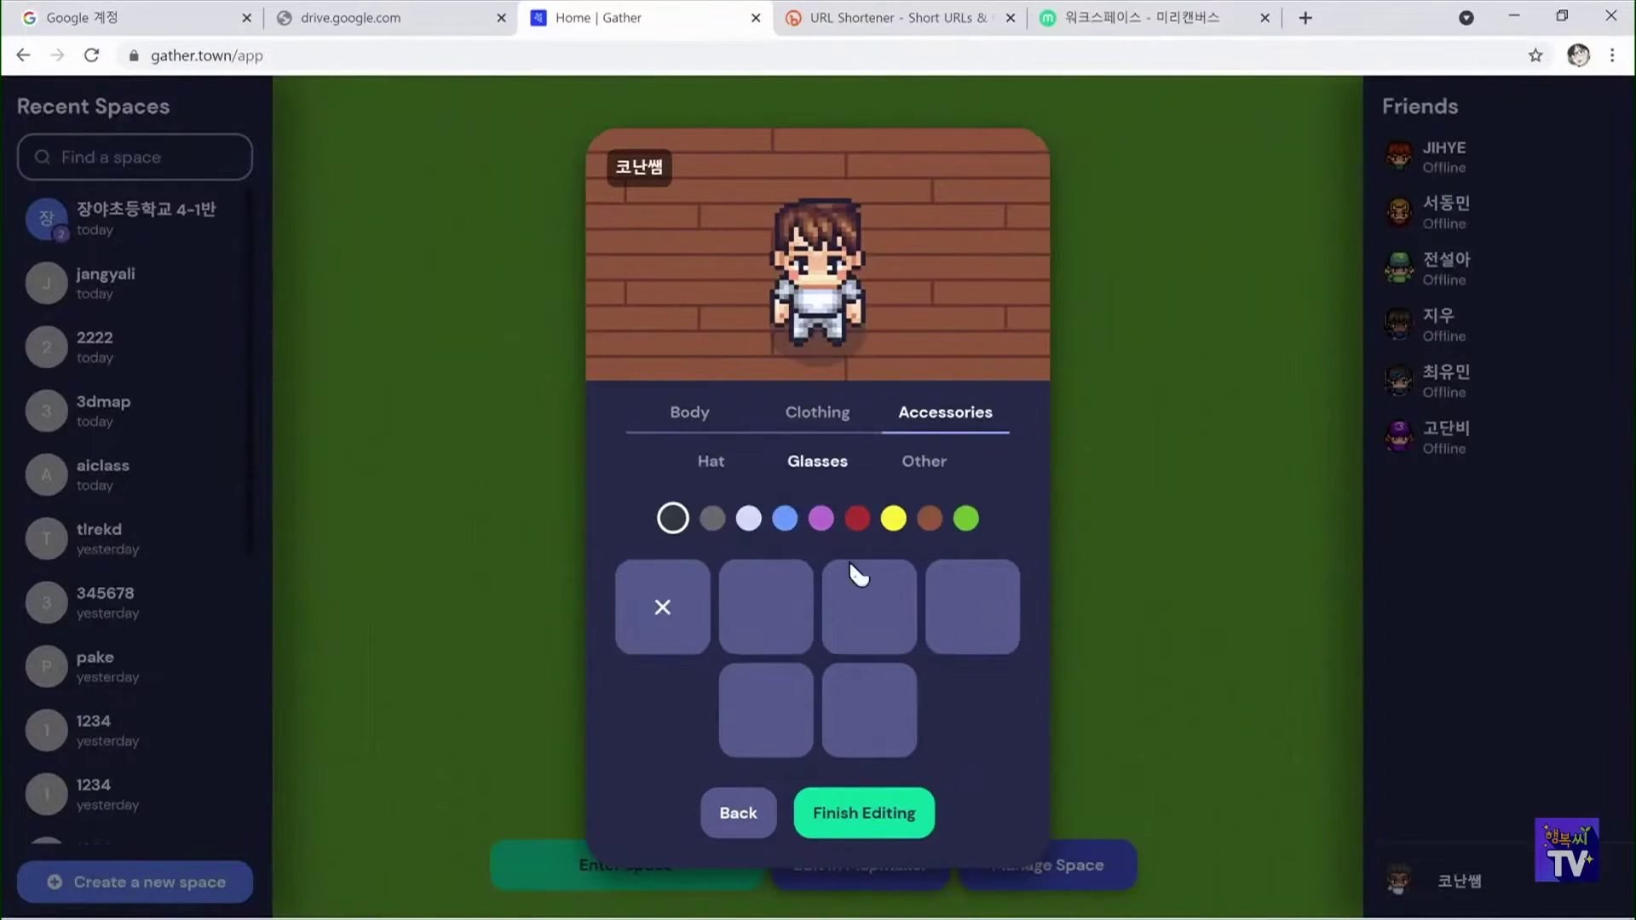
click(882, 694)
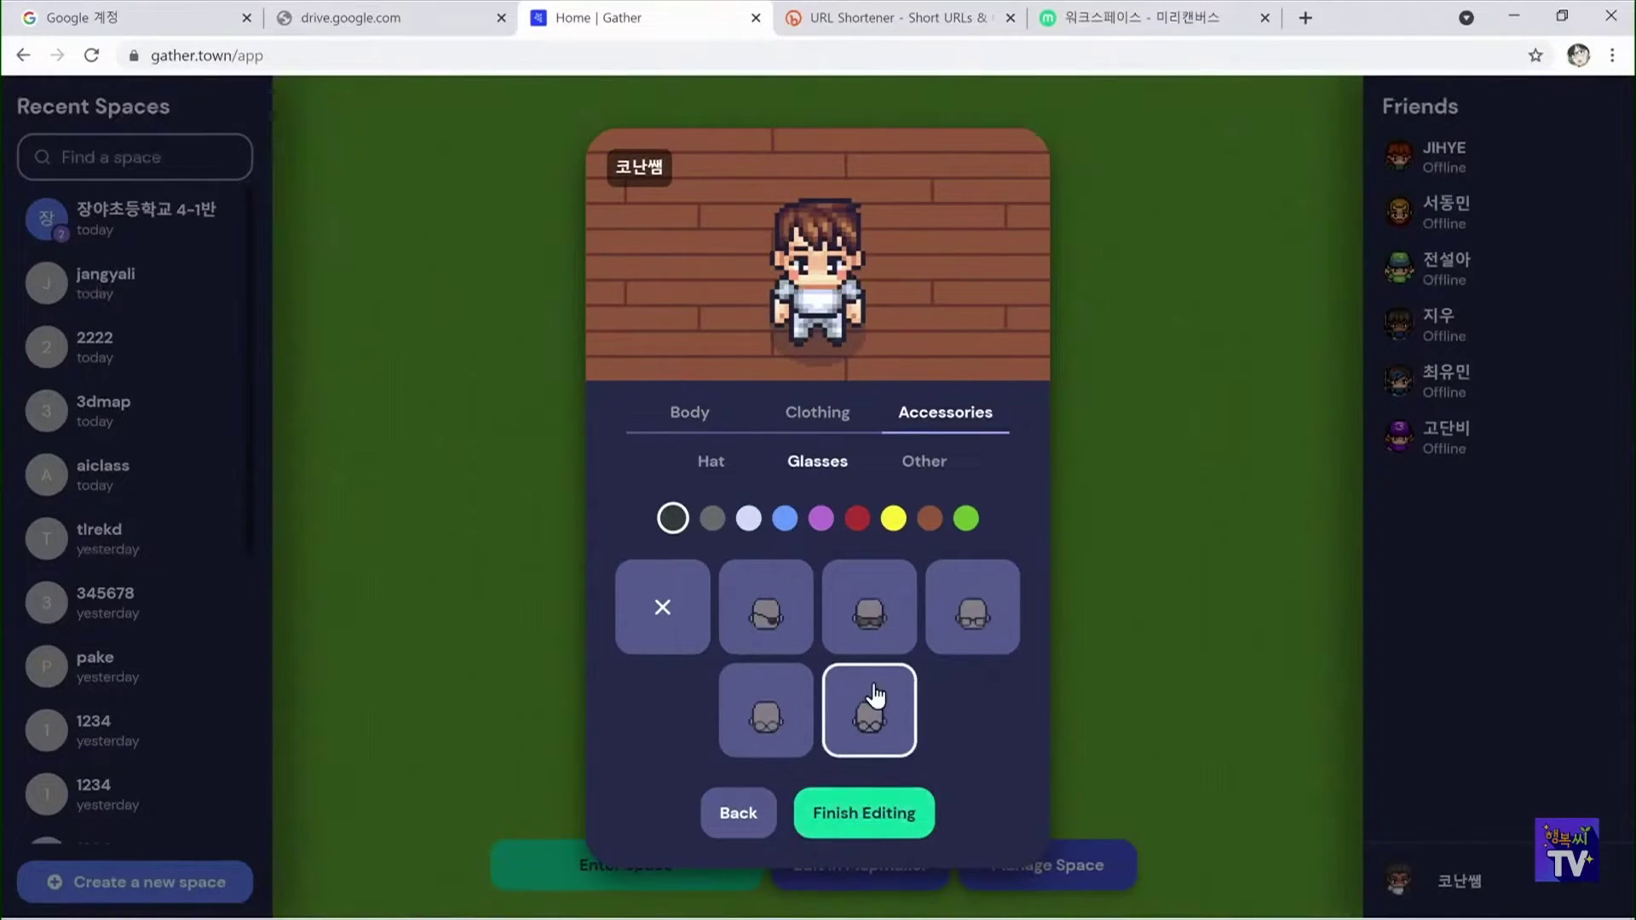
click(961, 639)
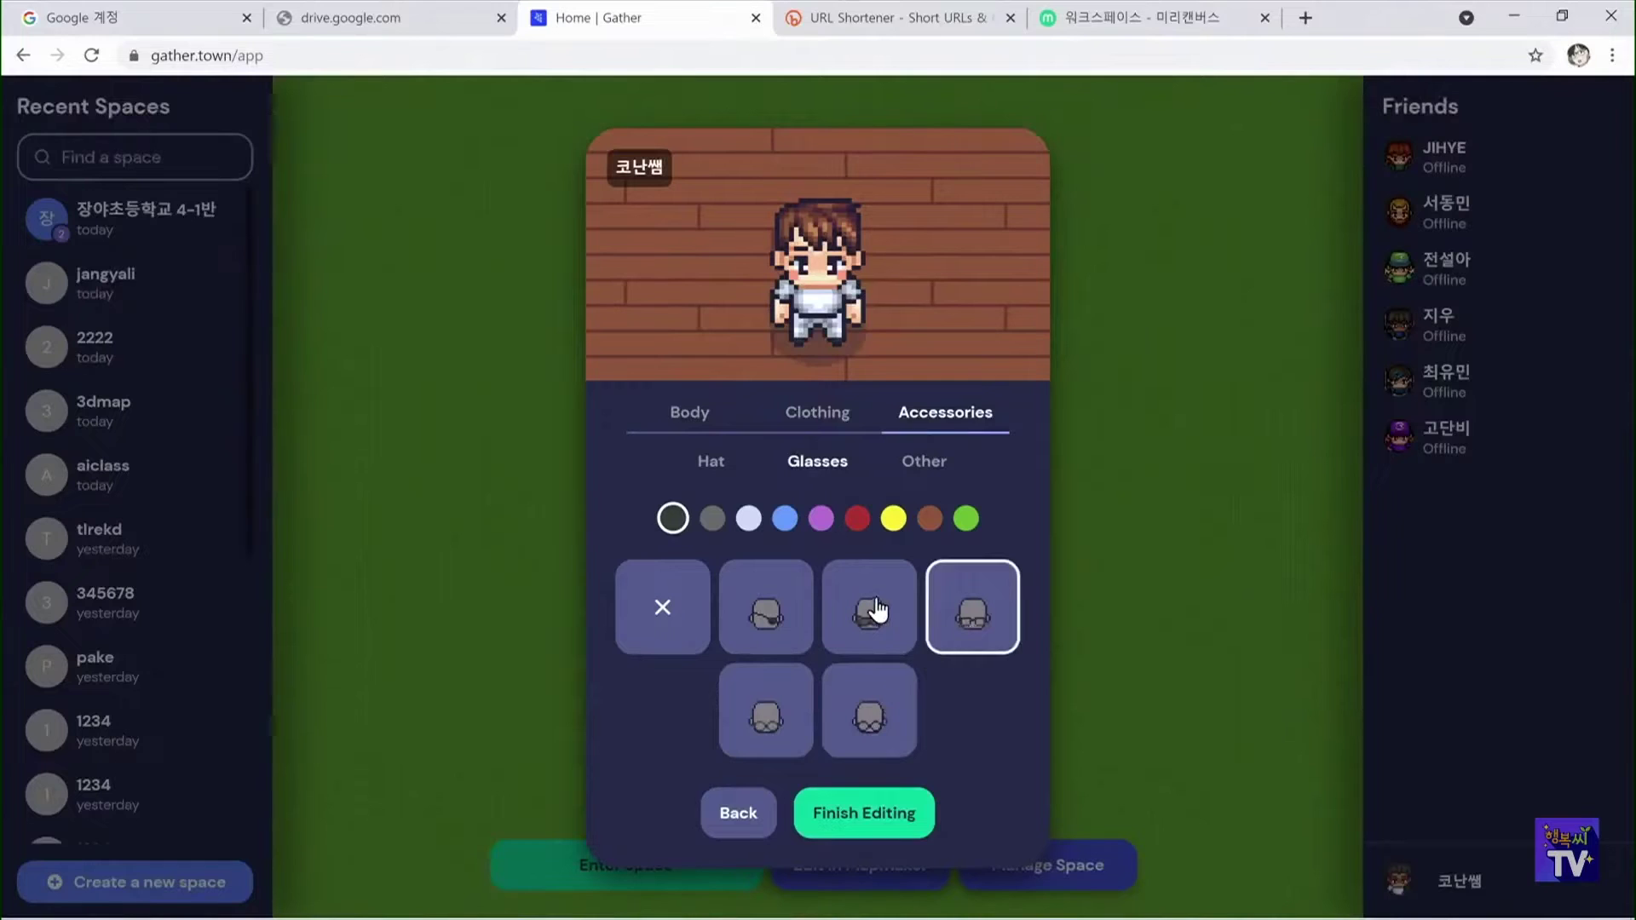
click(880, 842)
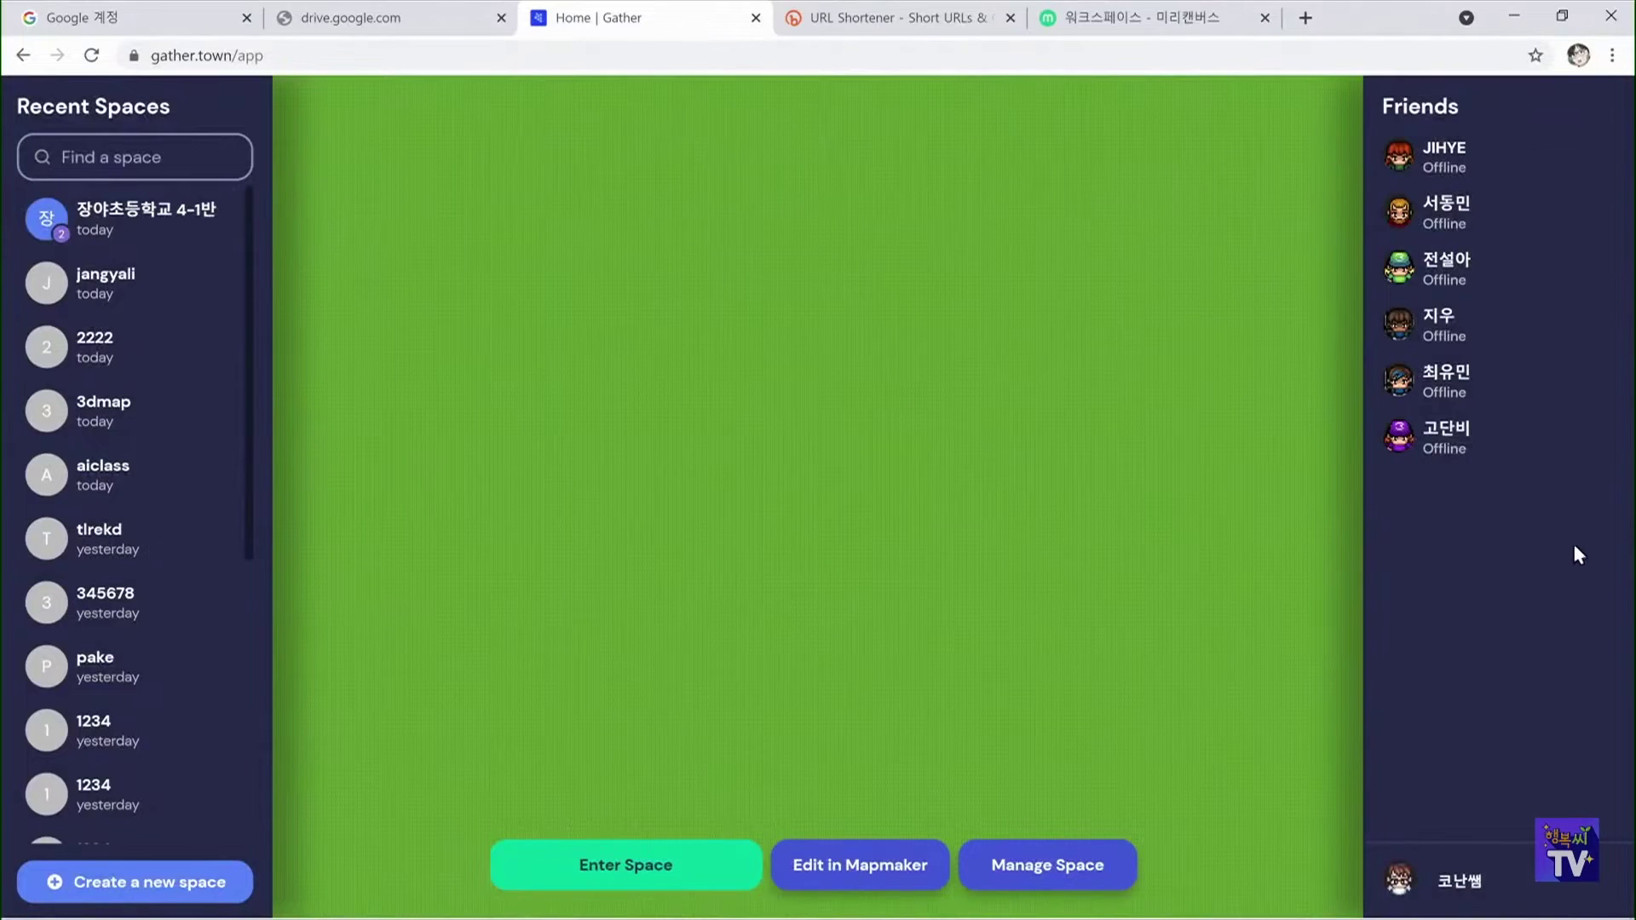
Point out the Recent Spaces and Friends headings on the home page by highlighting their text
drag(23, 112, 171, 107)
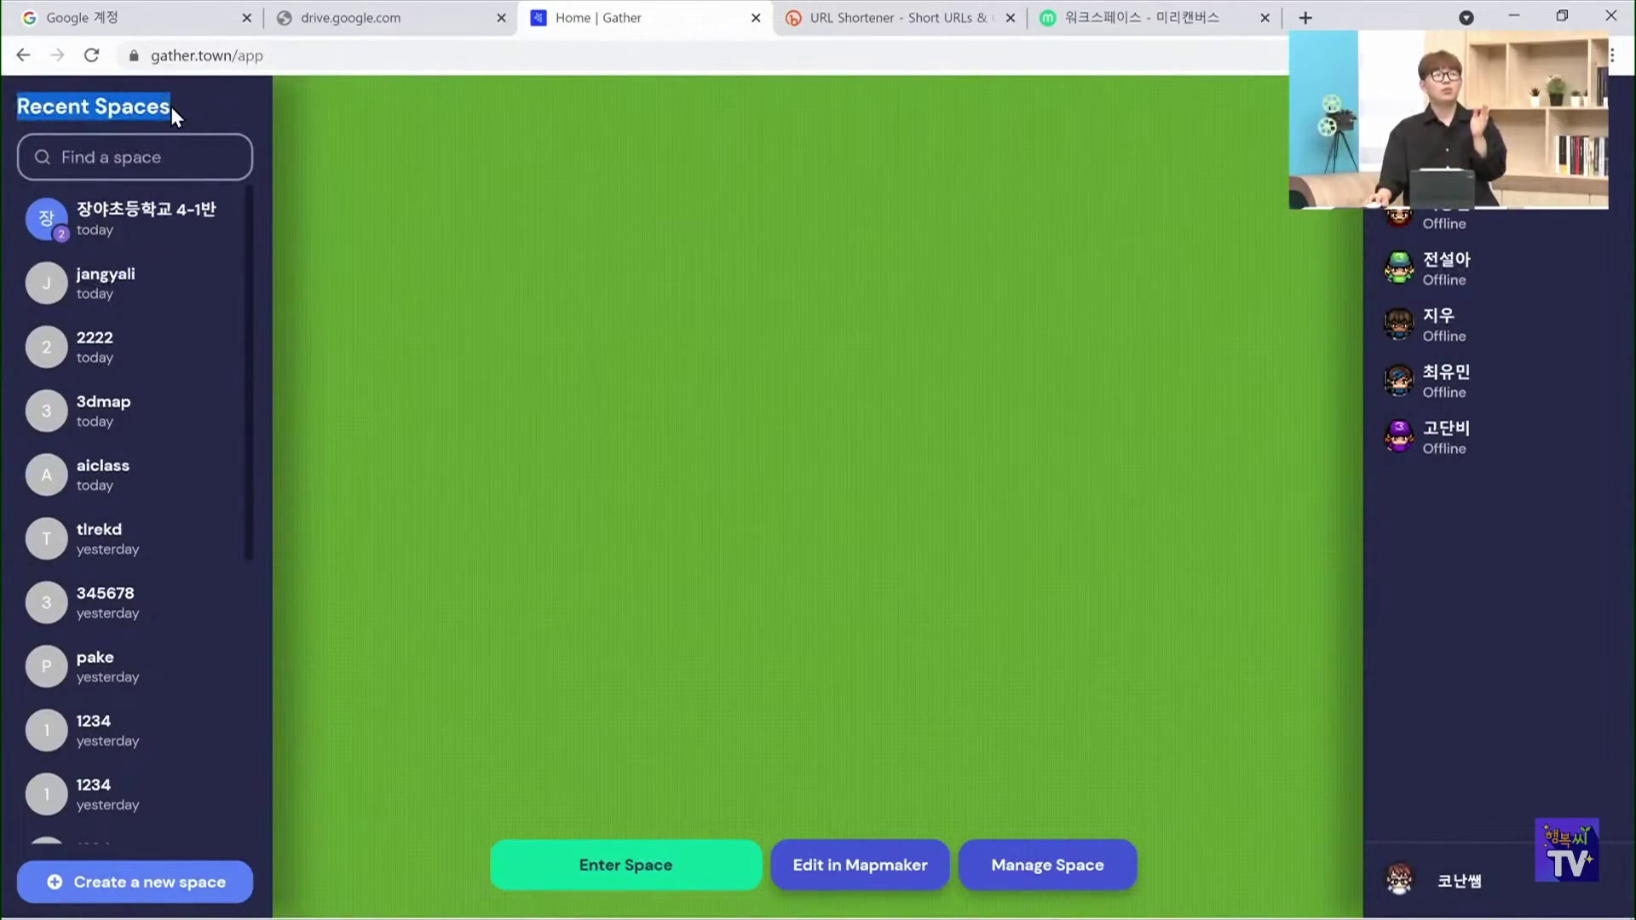
click(307, 119)
drag(1382, 107, 1449, 106)
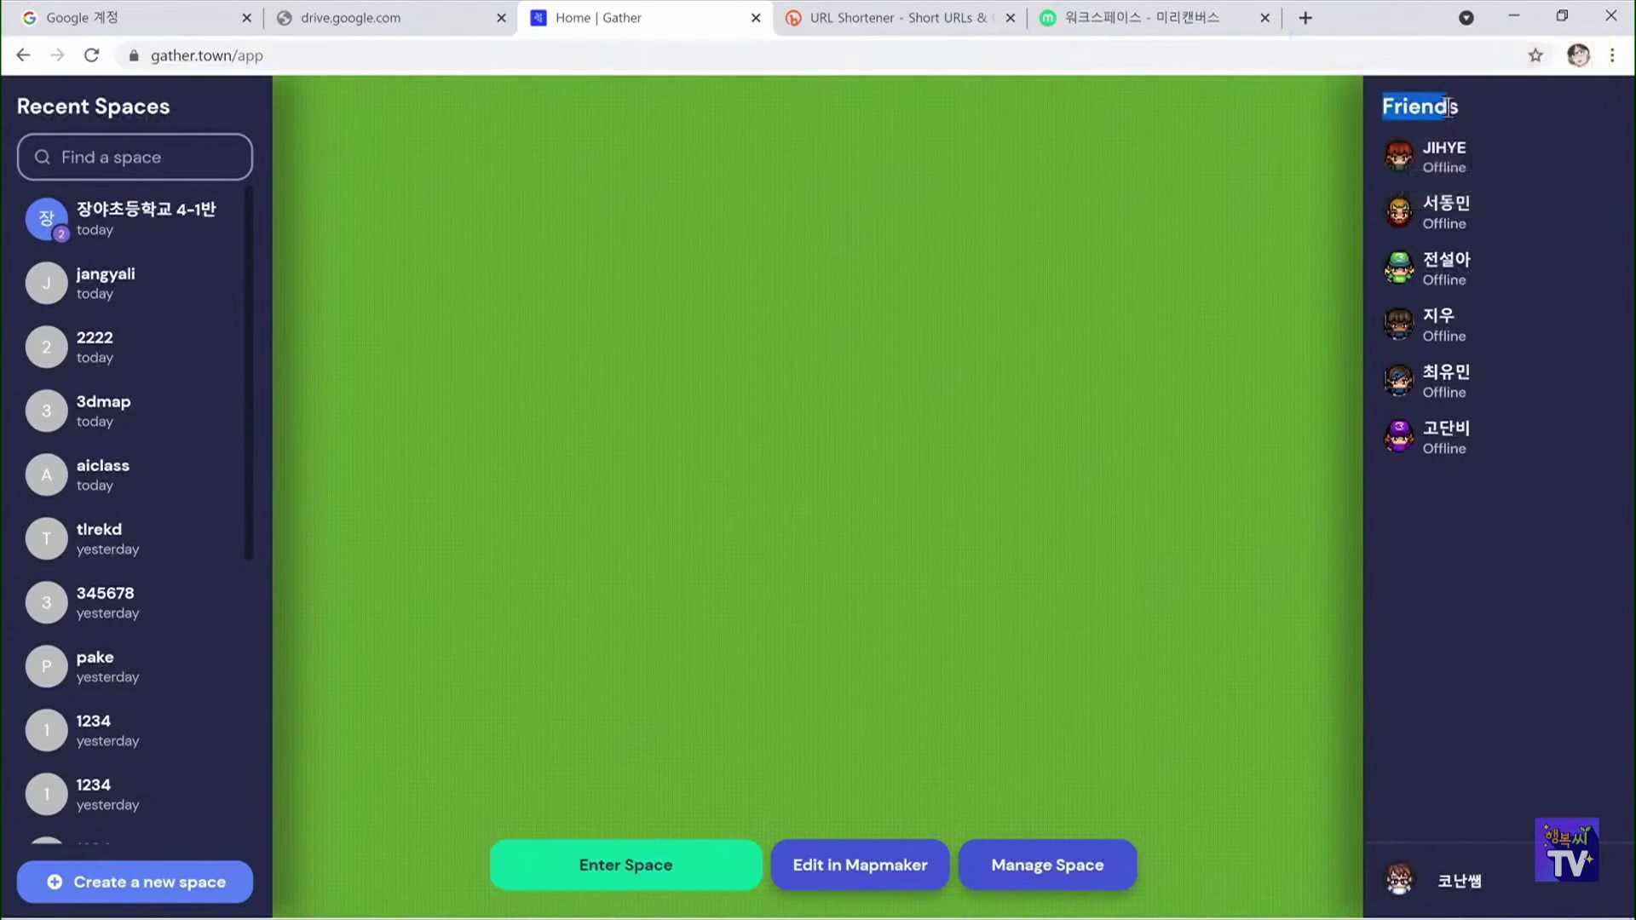
click(1472, 108)
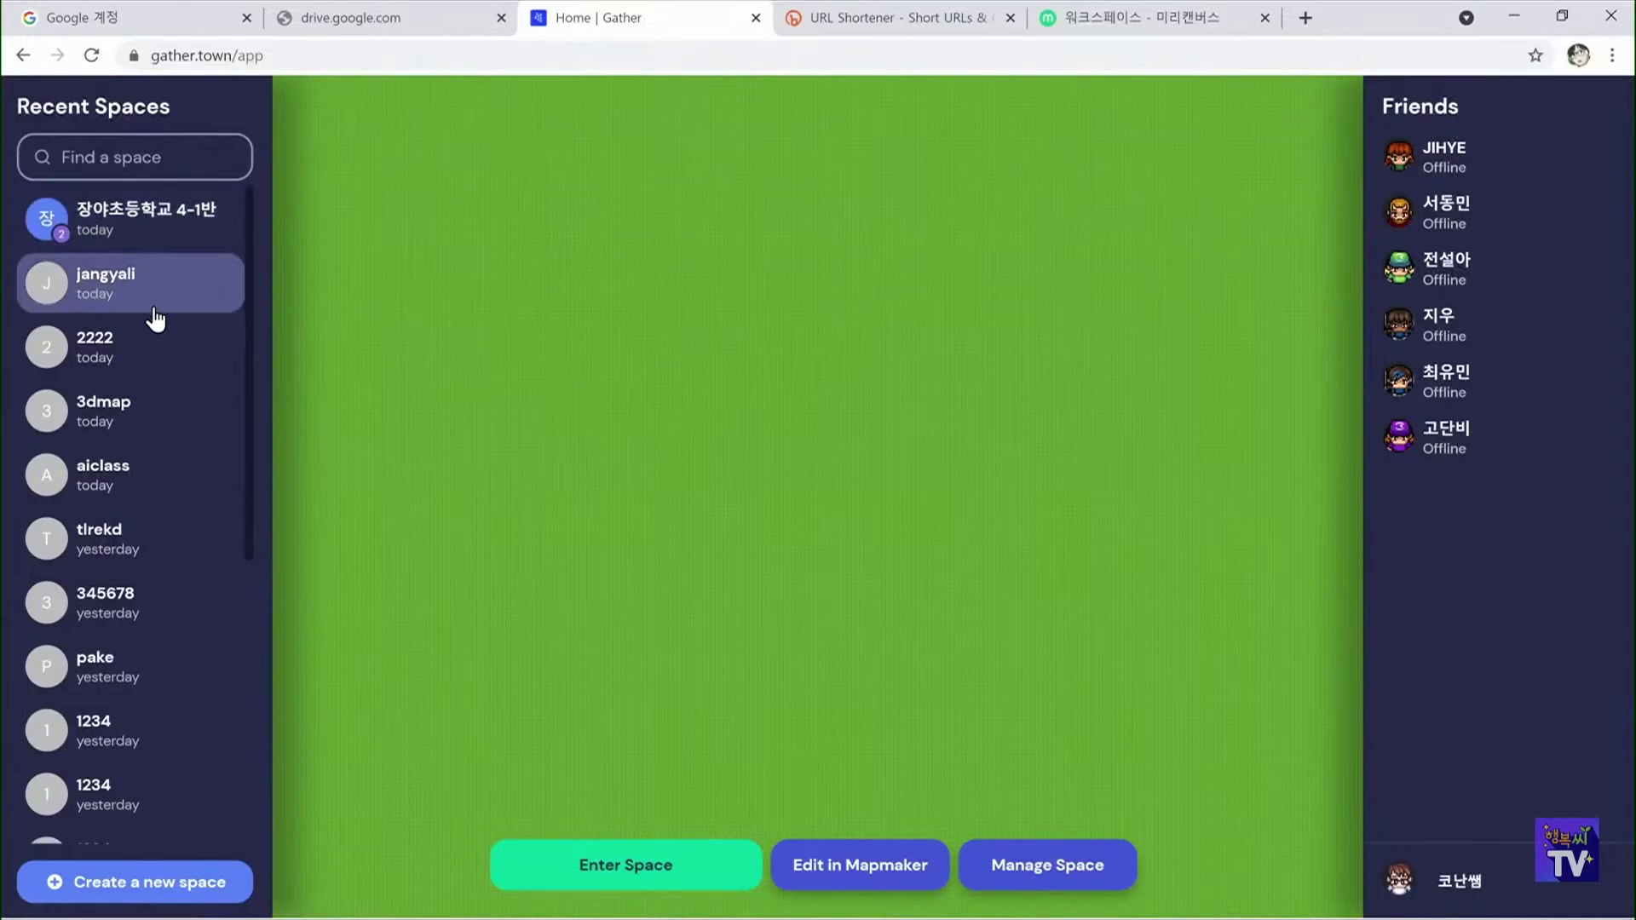
Preview the recent spaces from 2222 down to pake, then select 장야초등학교 4-1반 again
click(135, 358)
click(130, 429)
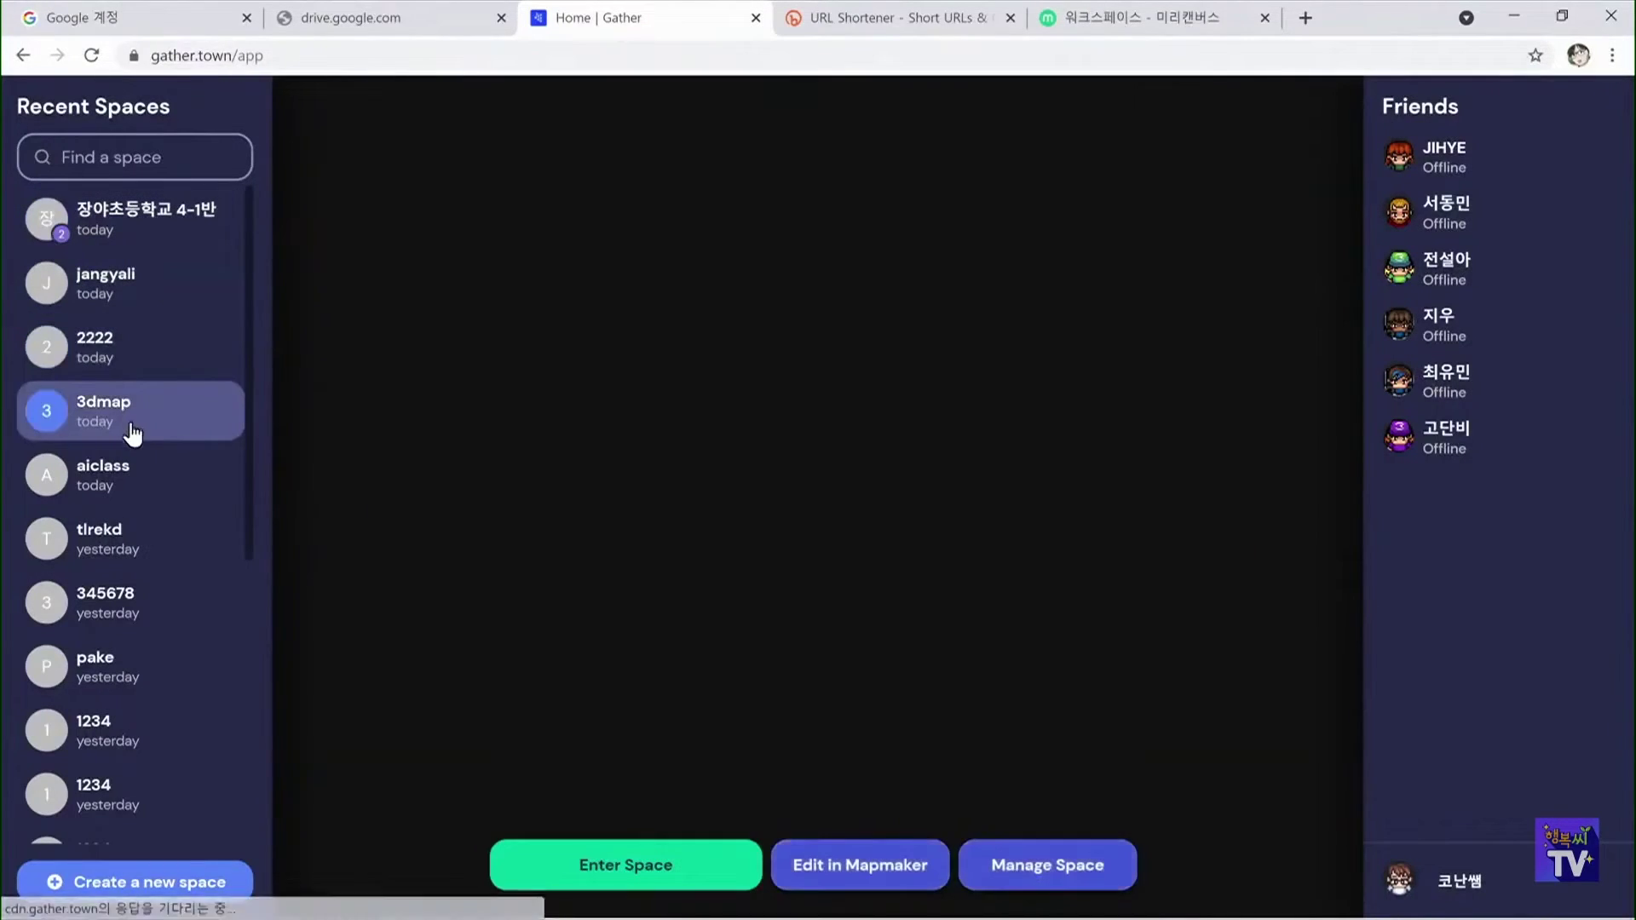
click(139, 482)
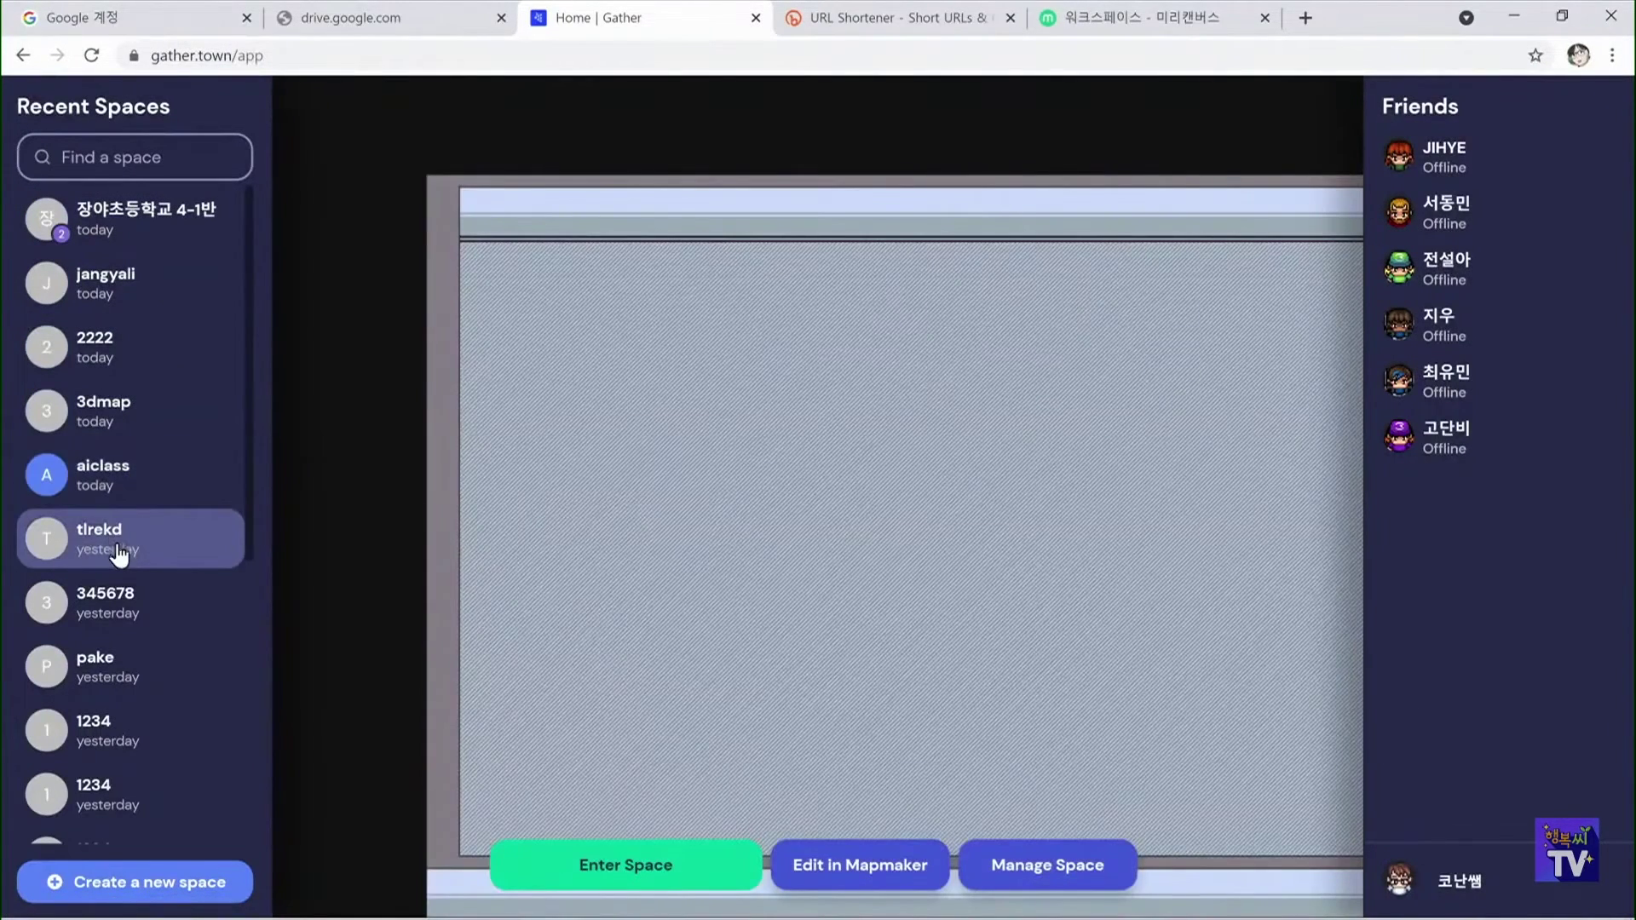
click(160, 561)
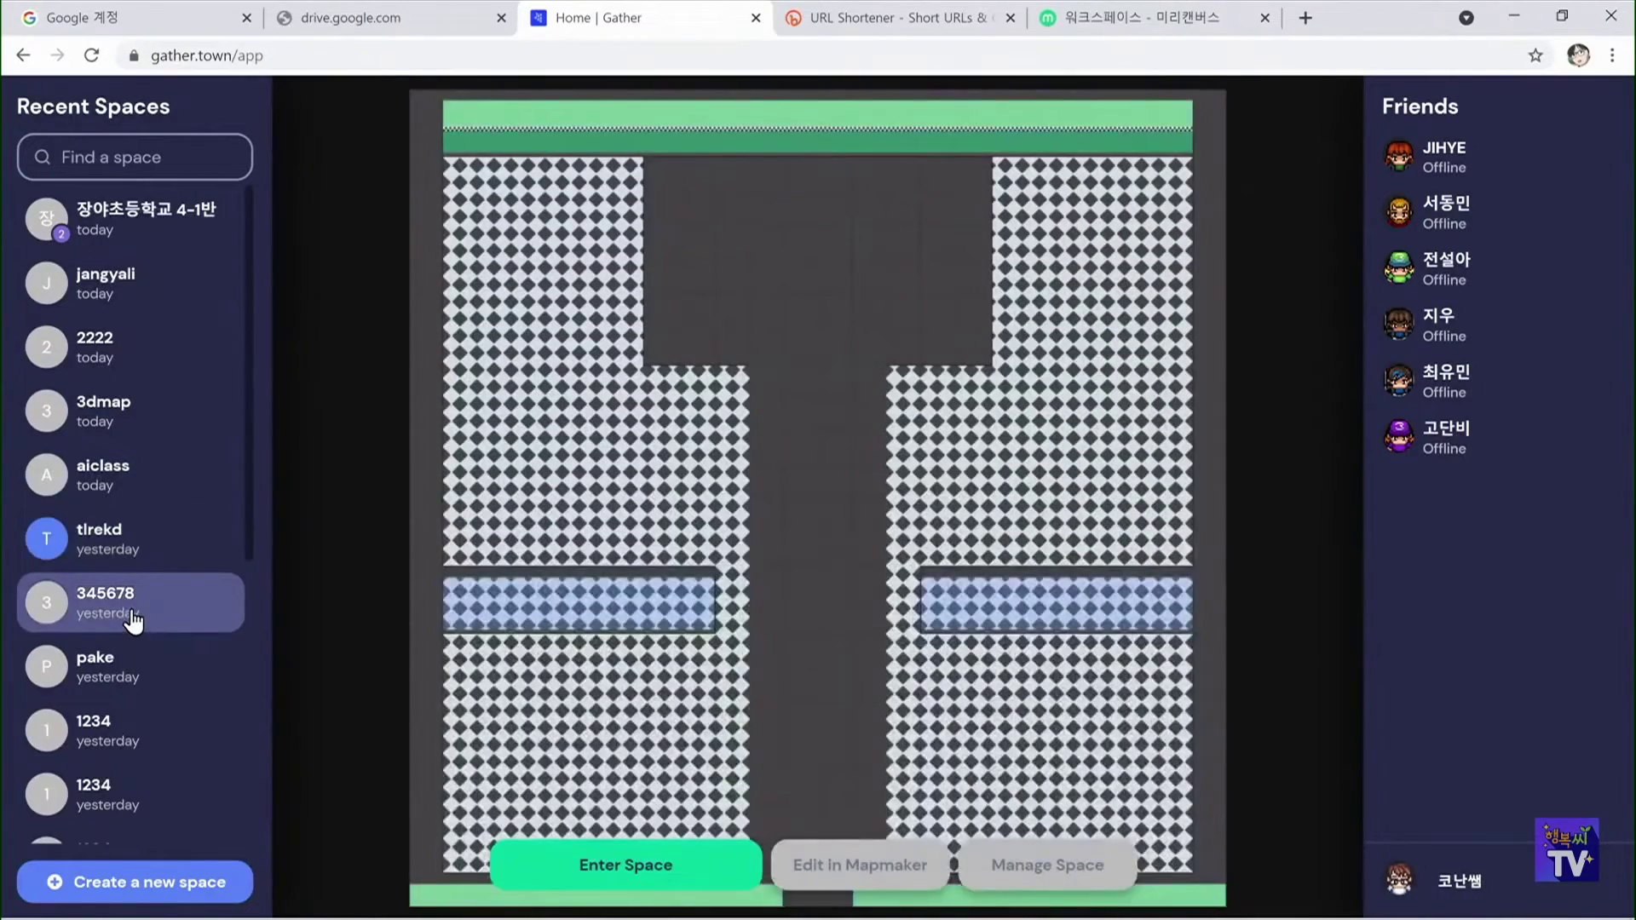
click(132, 619)
click(146, 666)
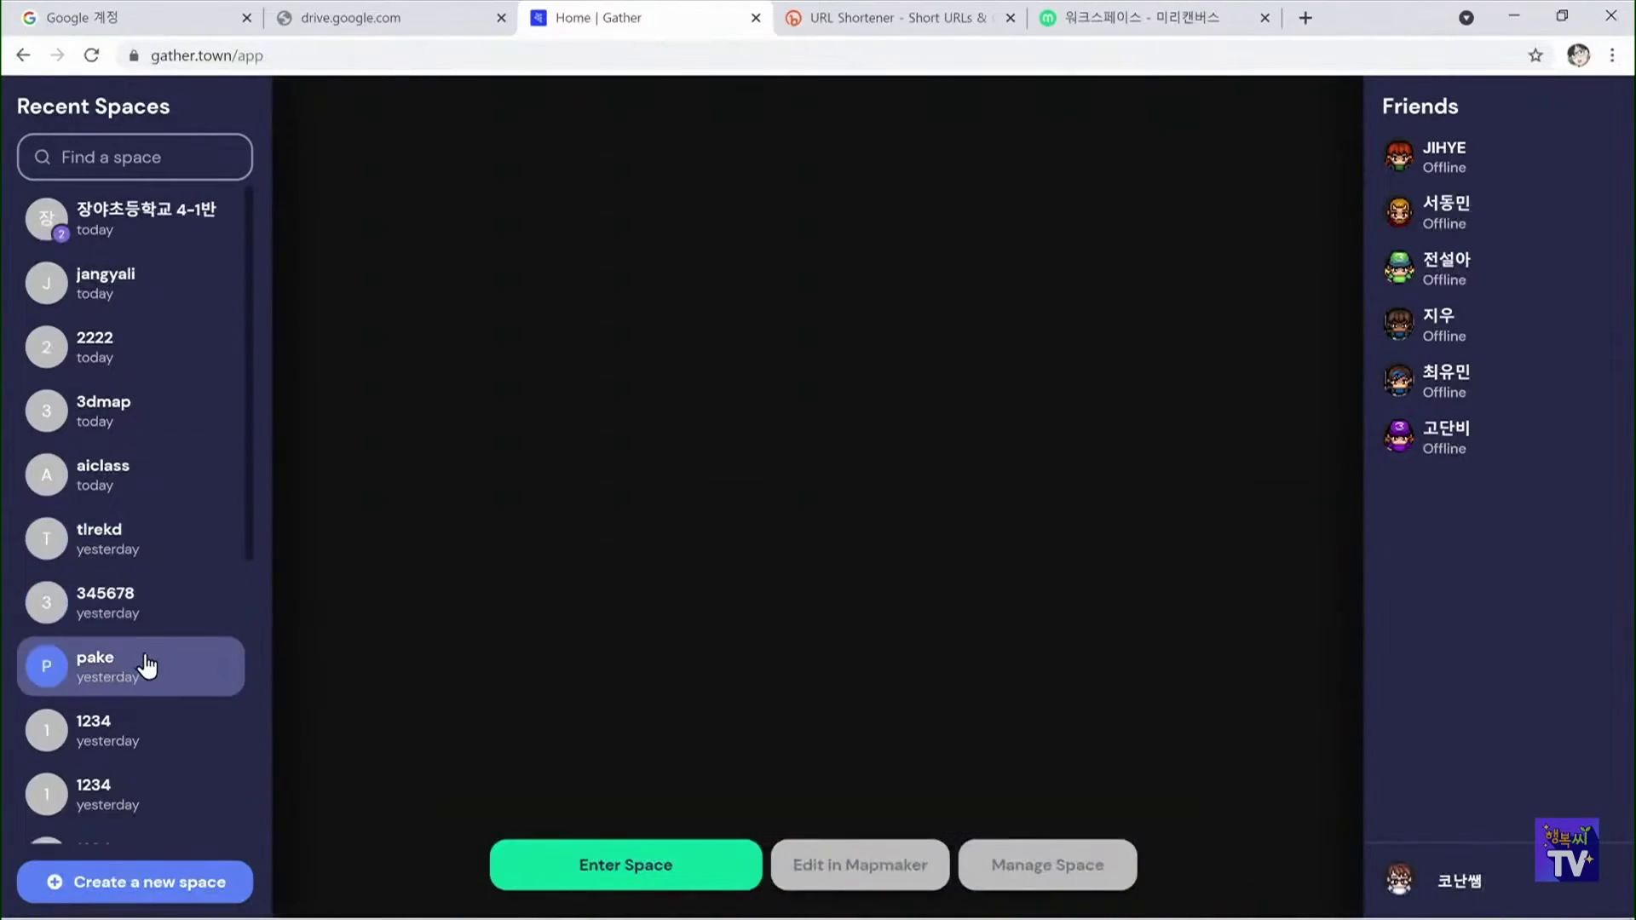
scroll(146, 665, down, 3)
scroll(146, 665, up, 3)
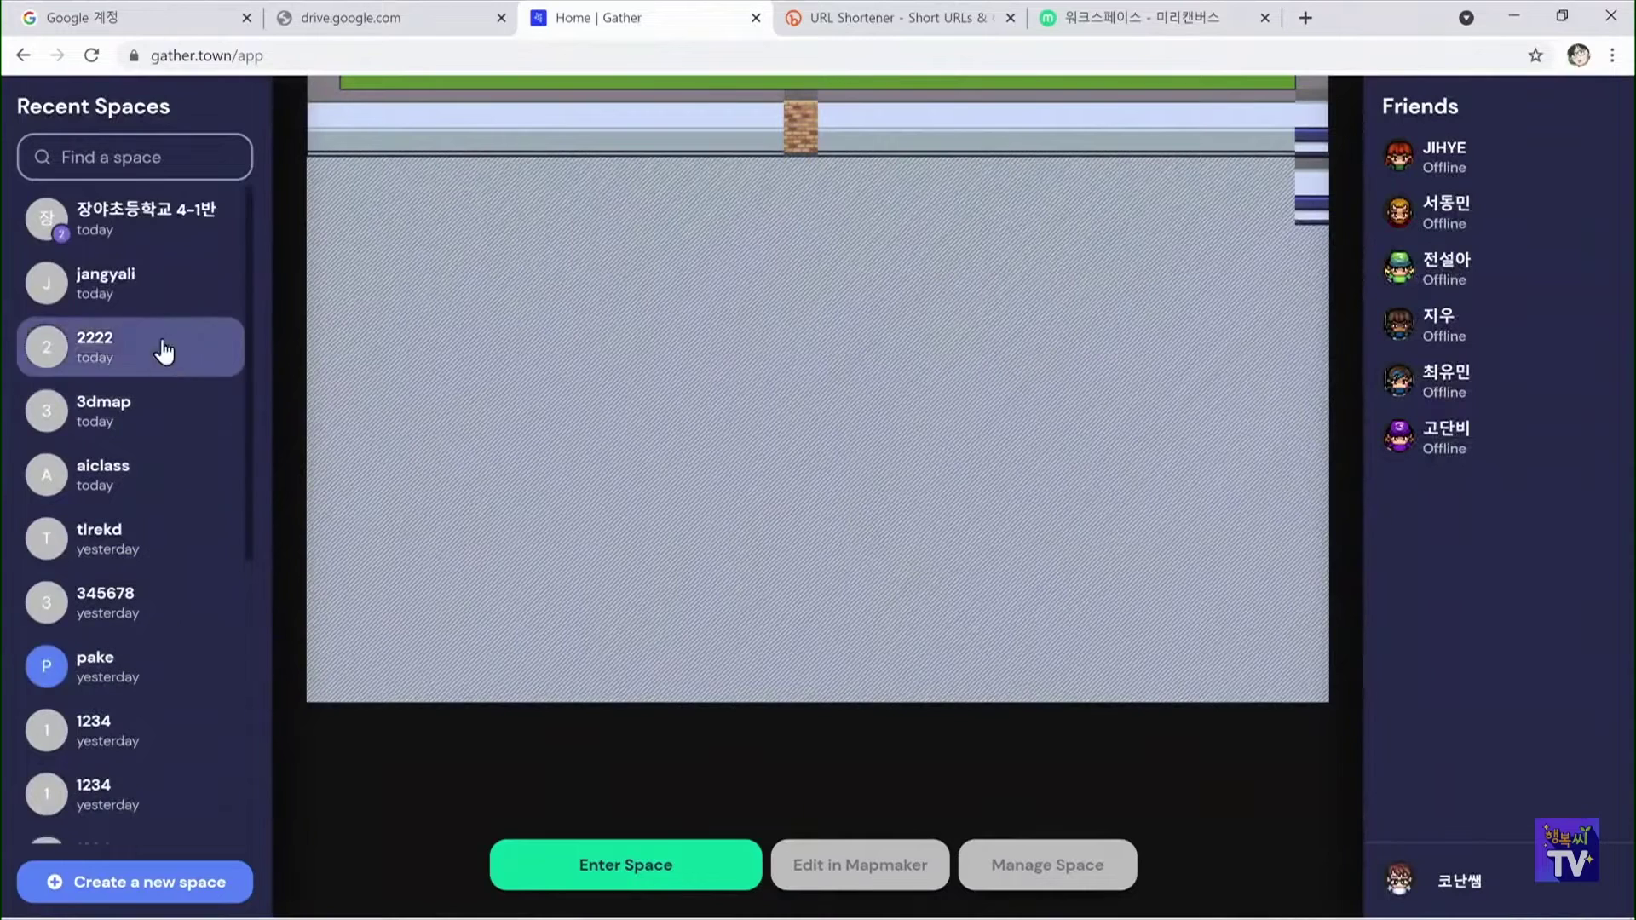
click(140, 235)
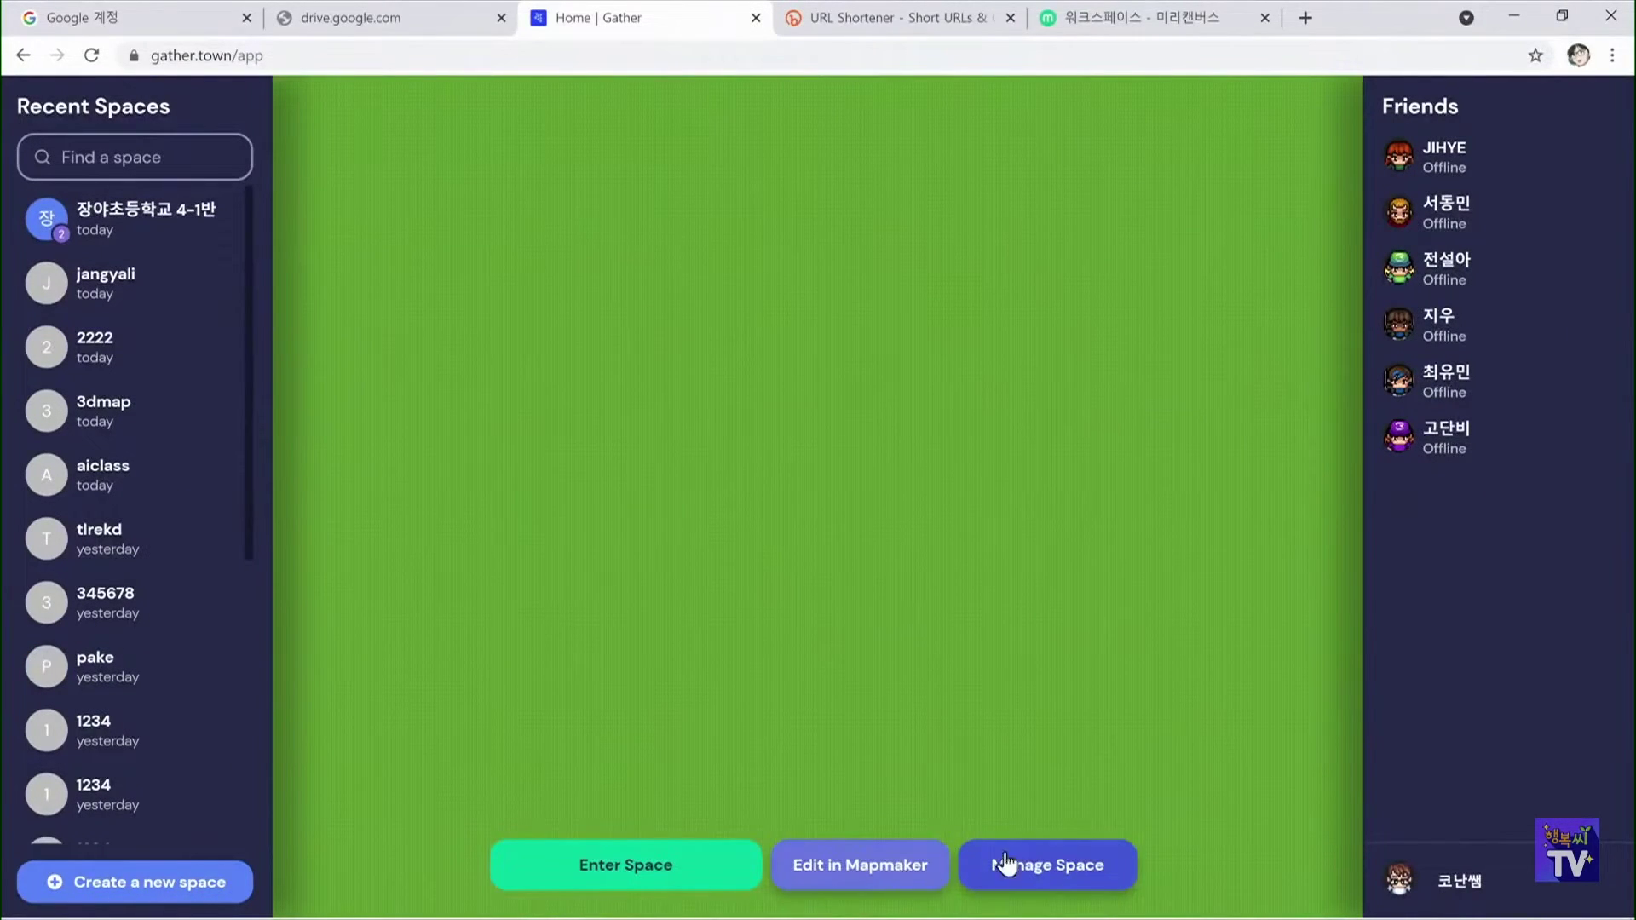
Preview the aiclass and 345678 spaces, then start creating a new space
click(137, 469)
click(175, 597)
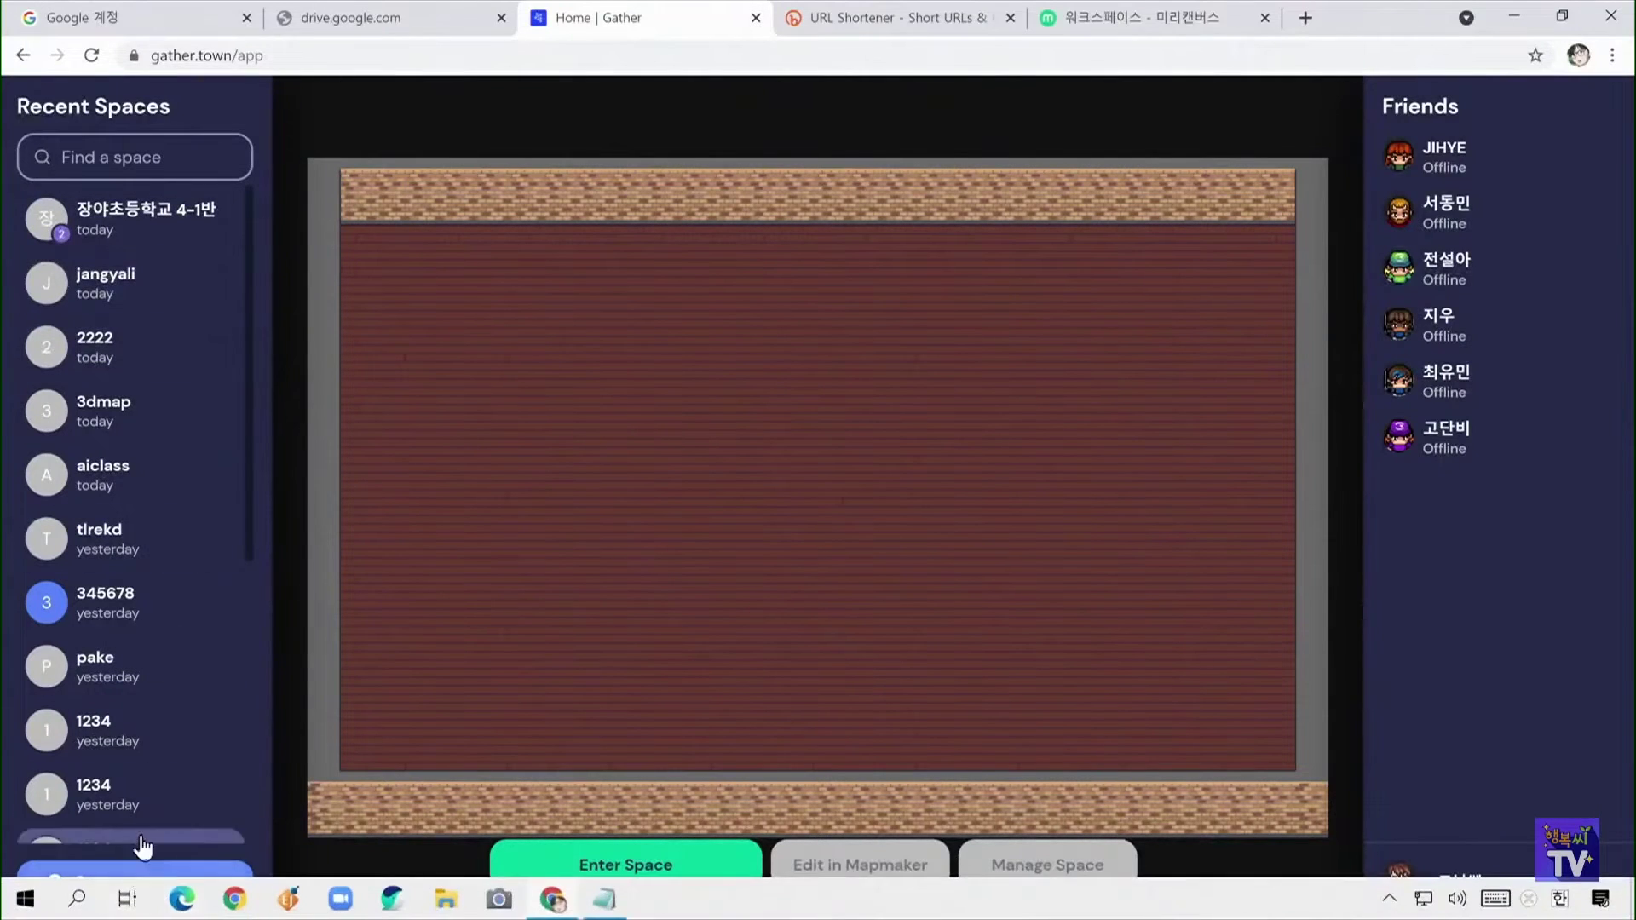
click(139, 881)
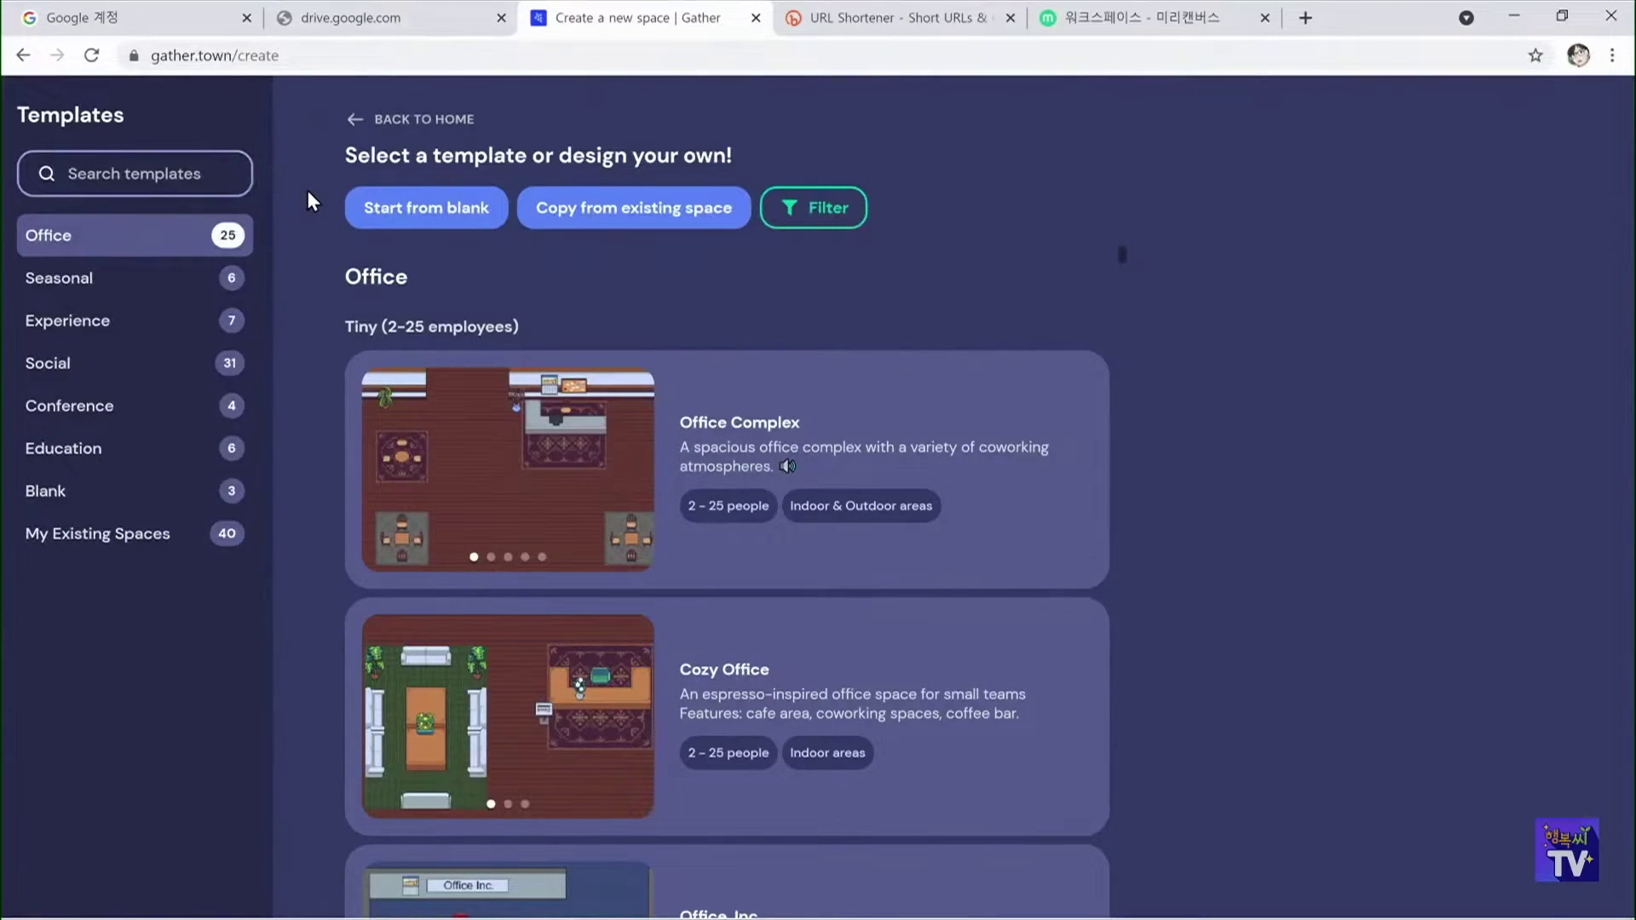
Point out the gather.town/create web address by highlighting its ending
click(396, 15)
click(633, 28)
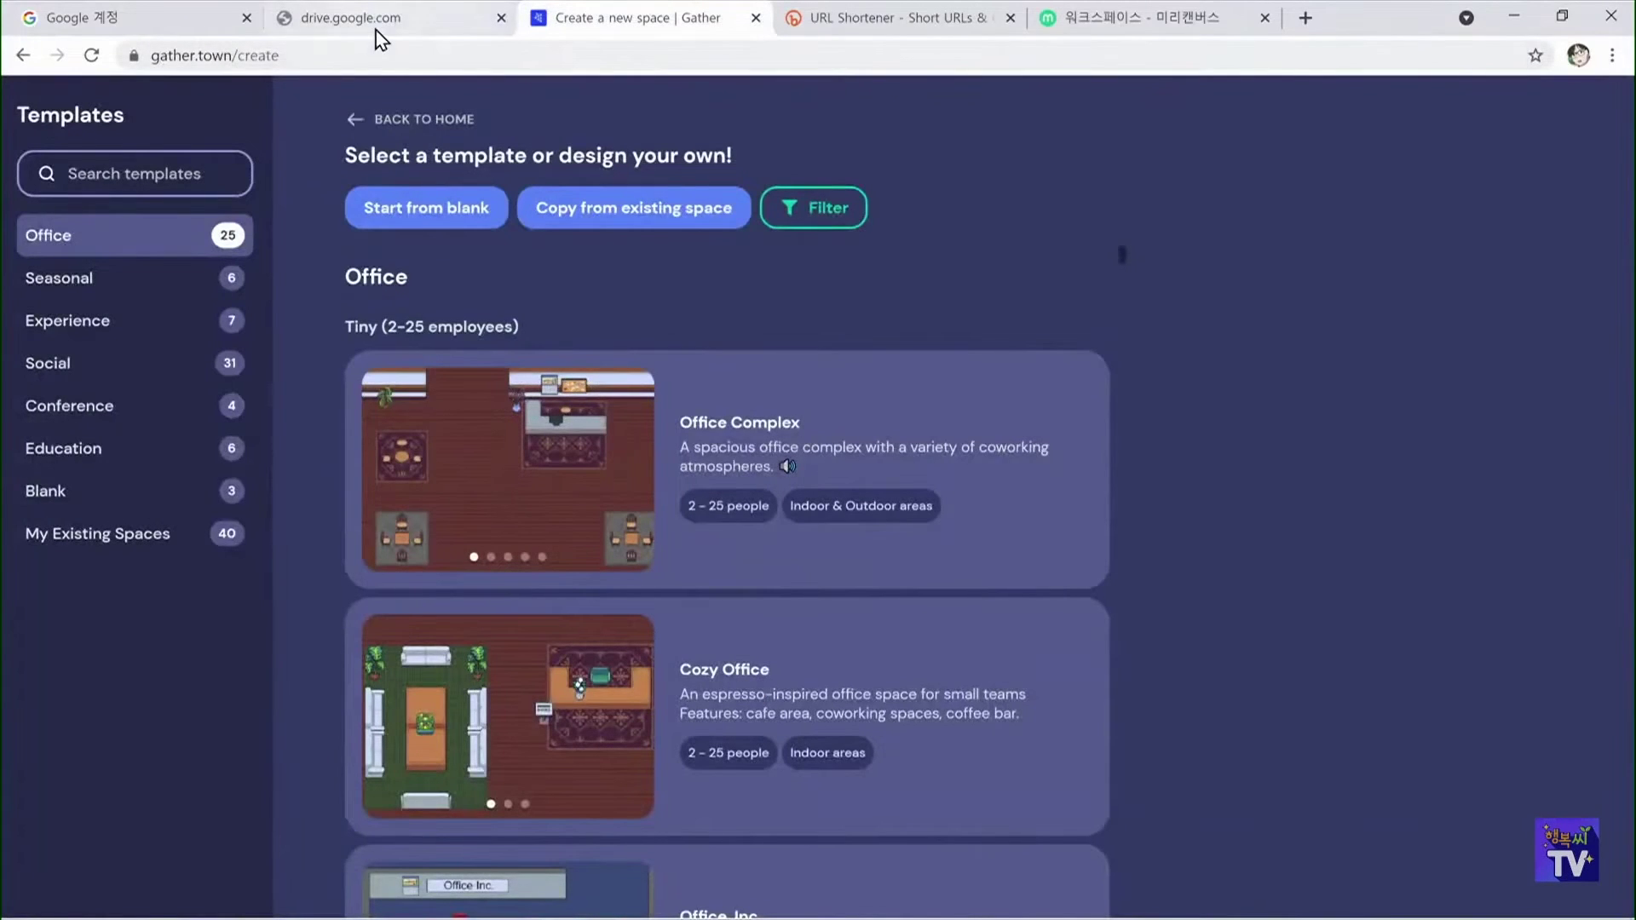
click(407, 53)
click(410, 51)
drag(329, 56, 291, 55)
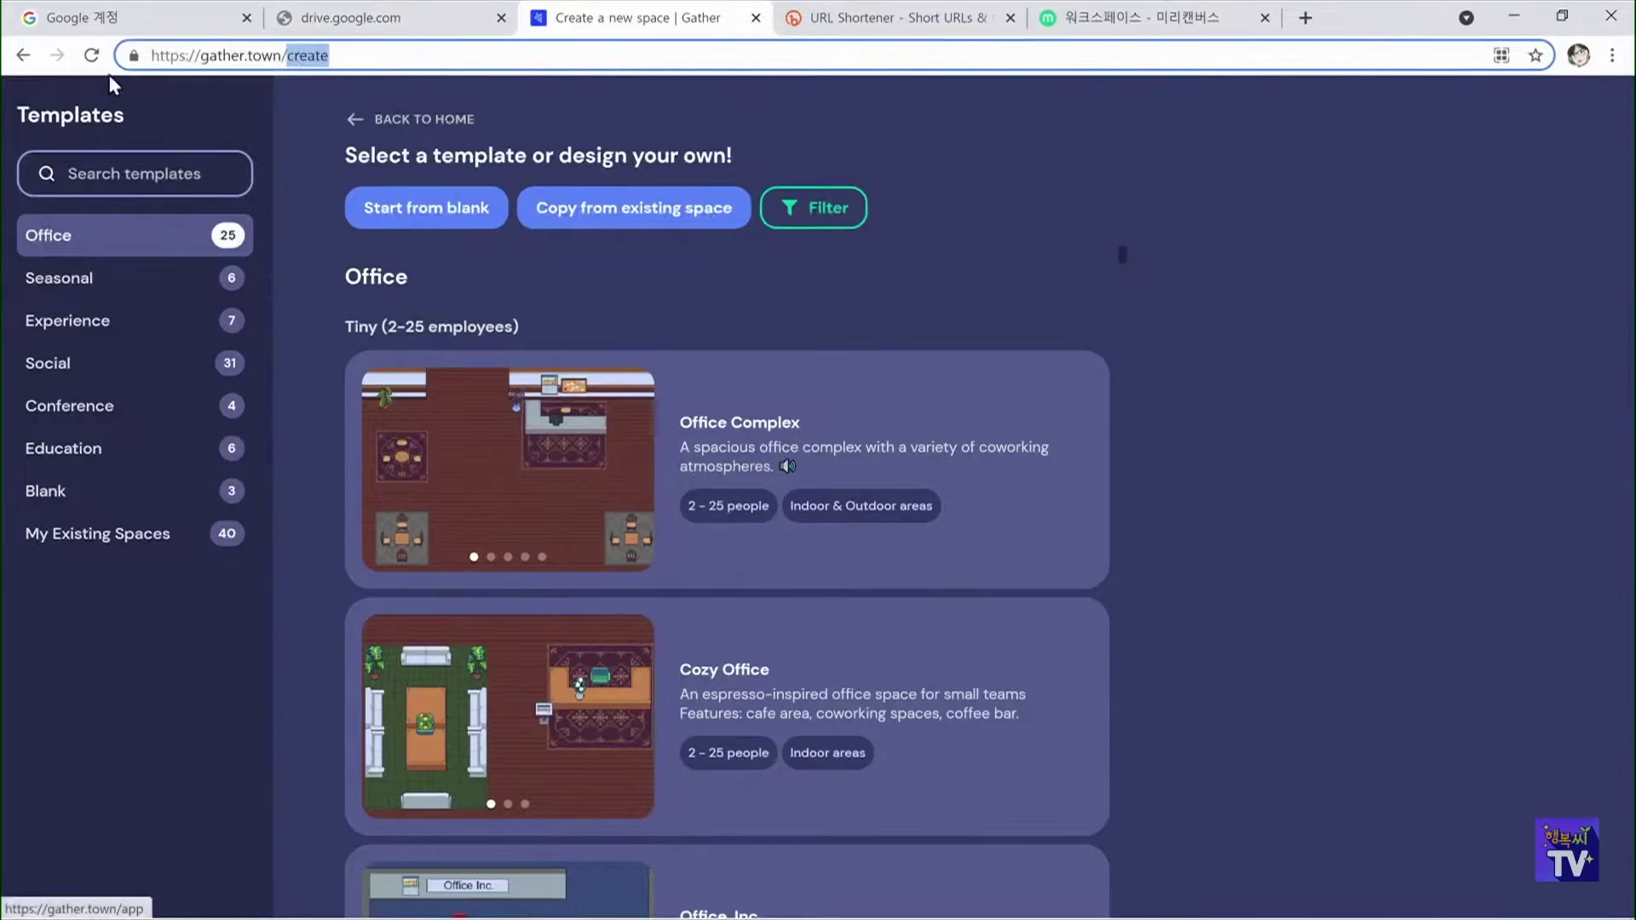
drag(200, 56, 291, 56)
click(388, 56)
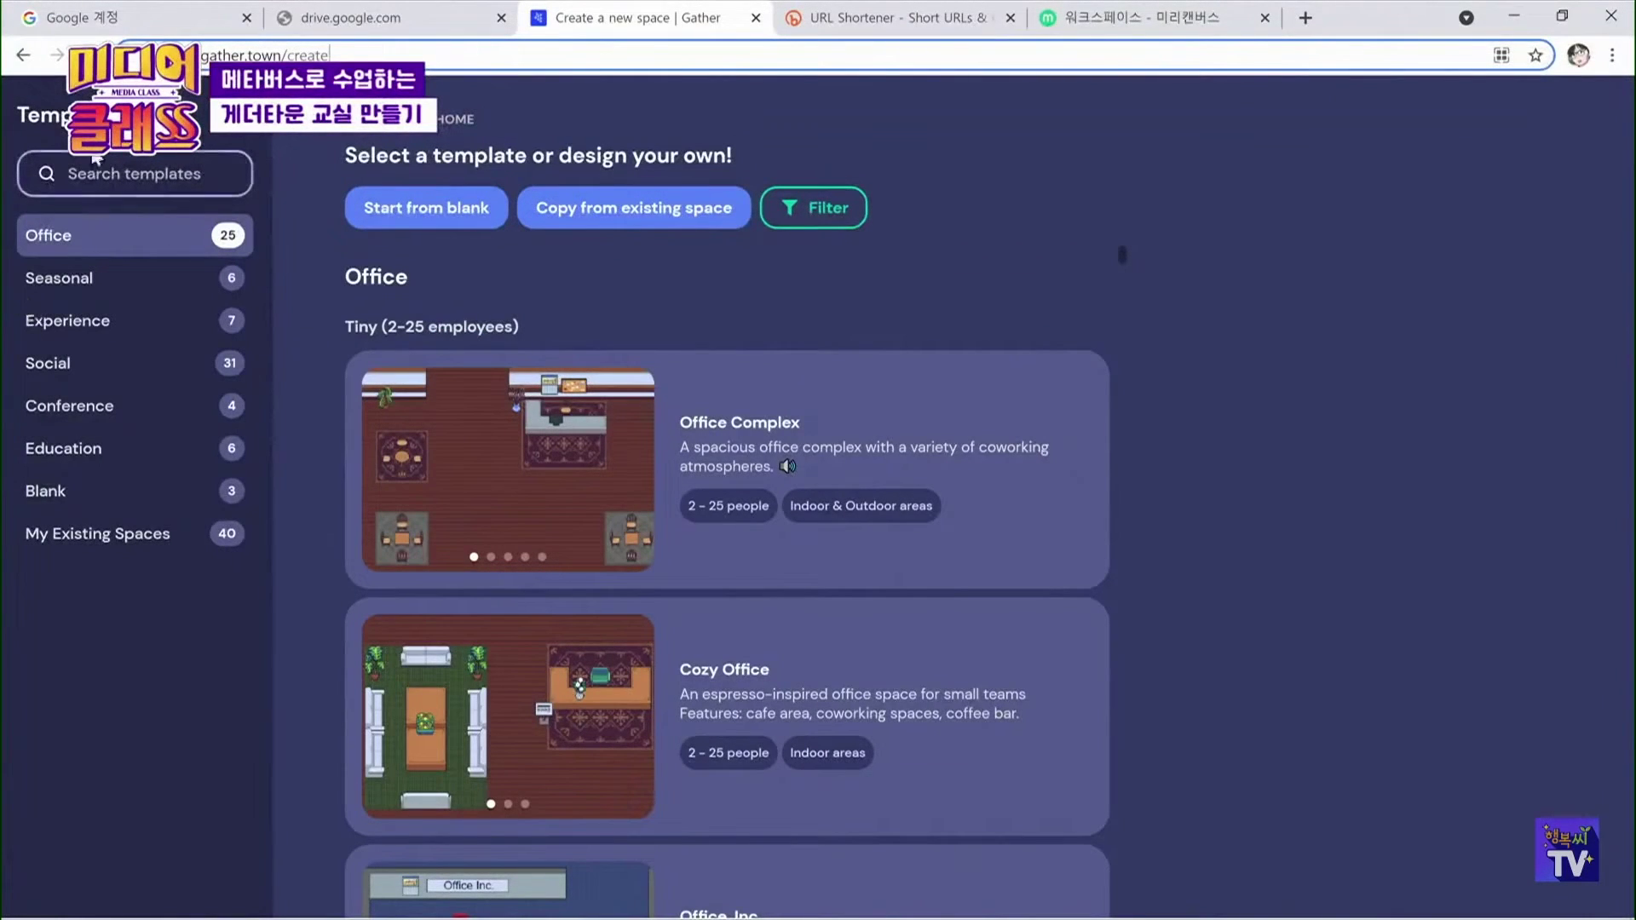
click(28, 128)
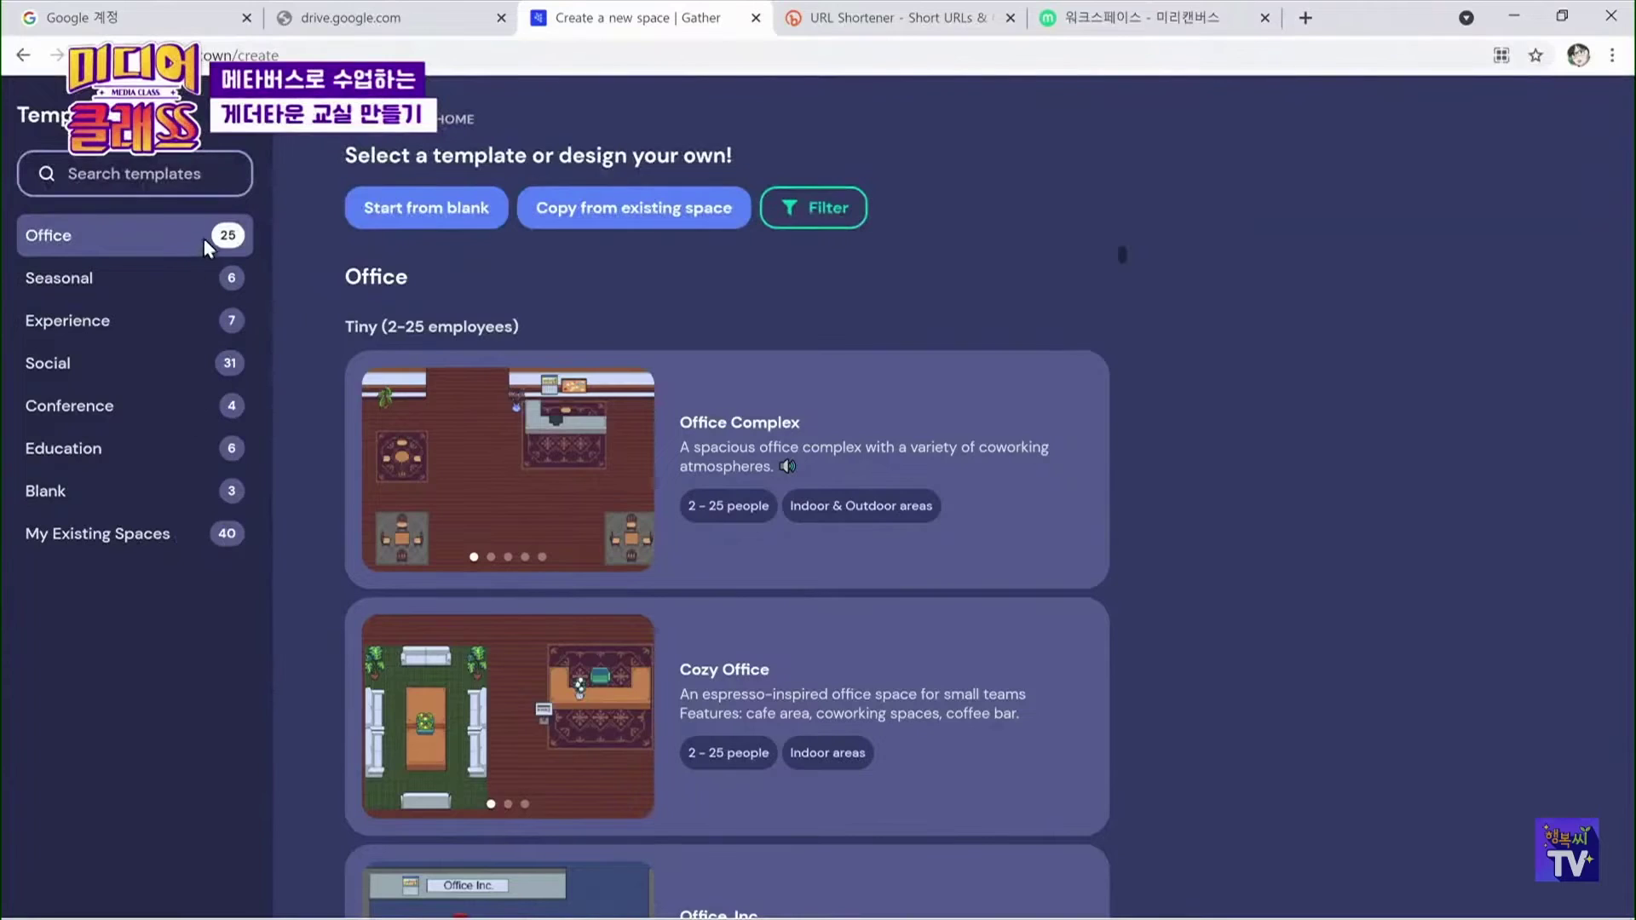
Look through the Seasonal templates, then back through the Office templates from large to small
click(149, 284)
scroll(511, 478, down, 7)
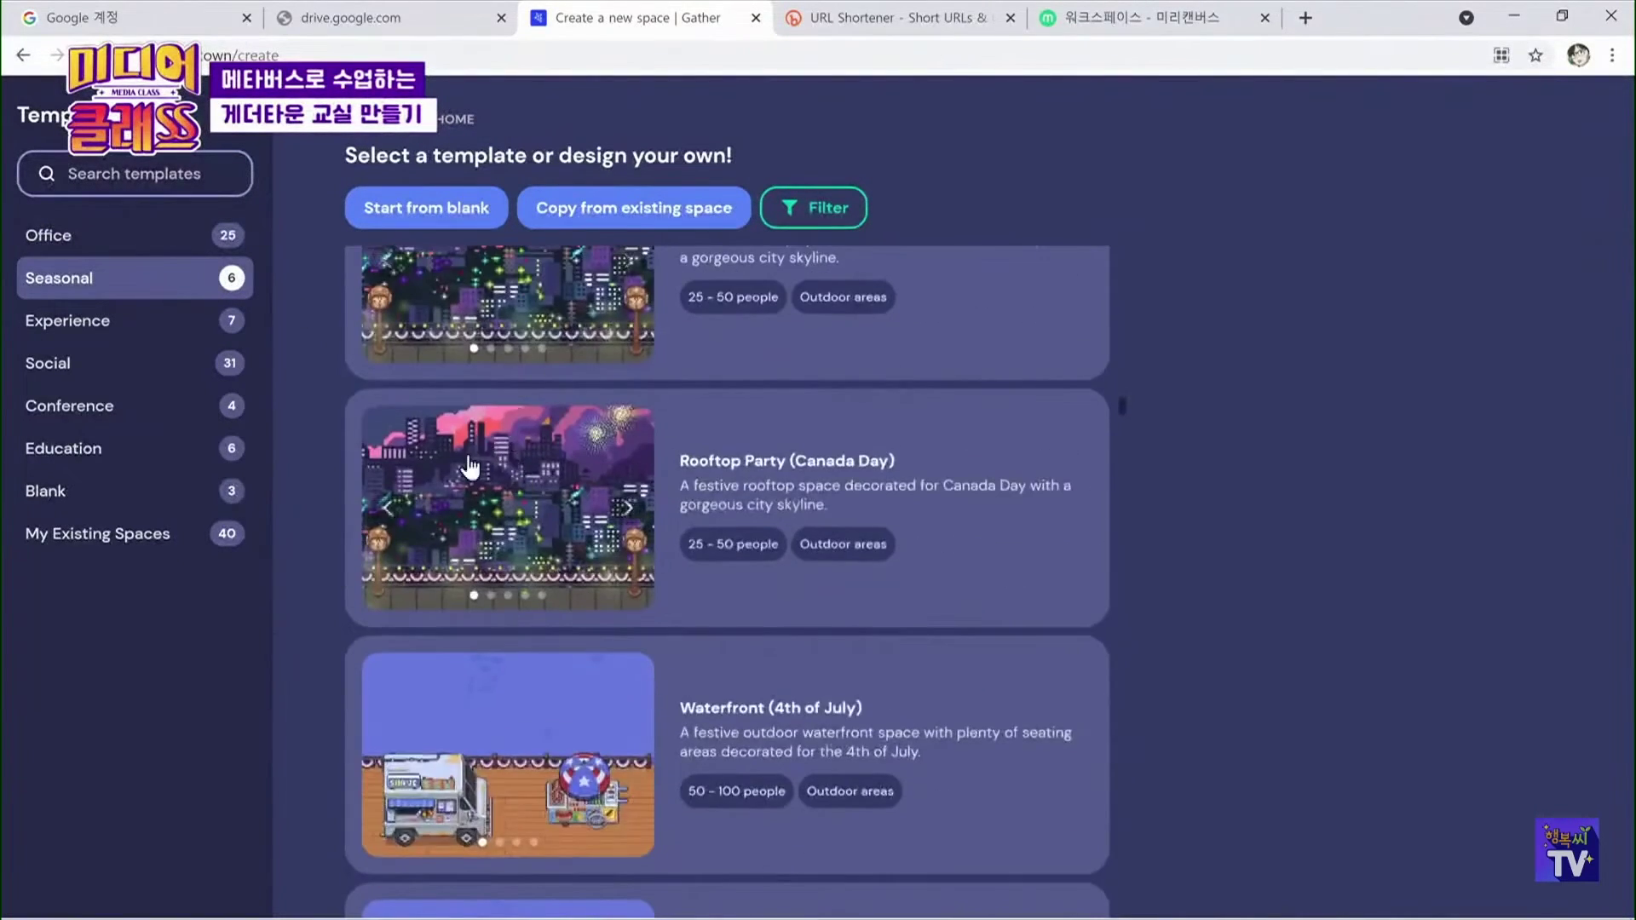
scroll(511, 486, down, 7)
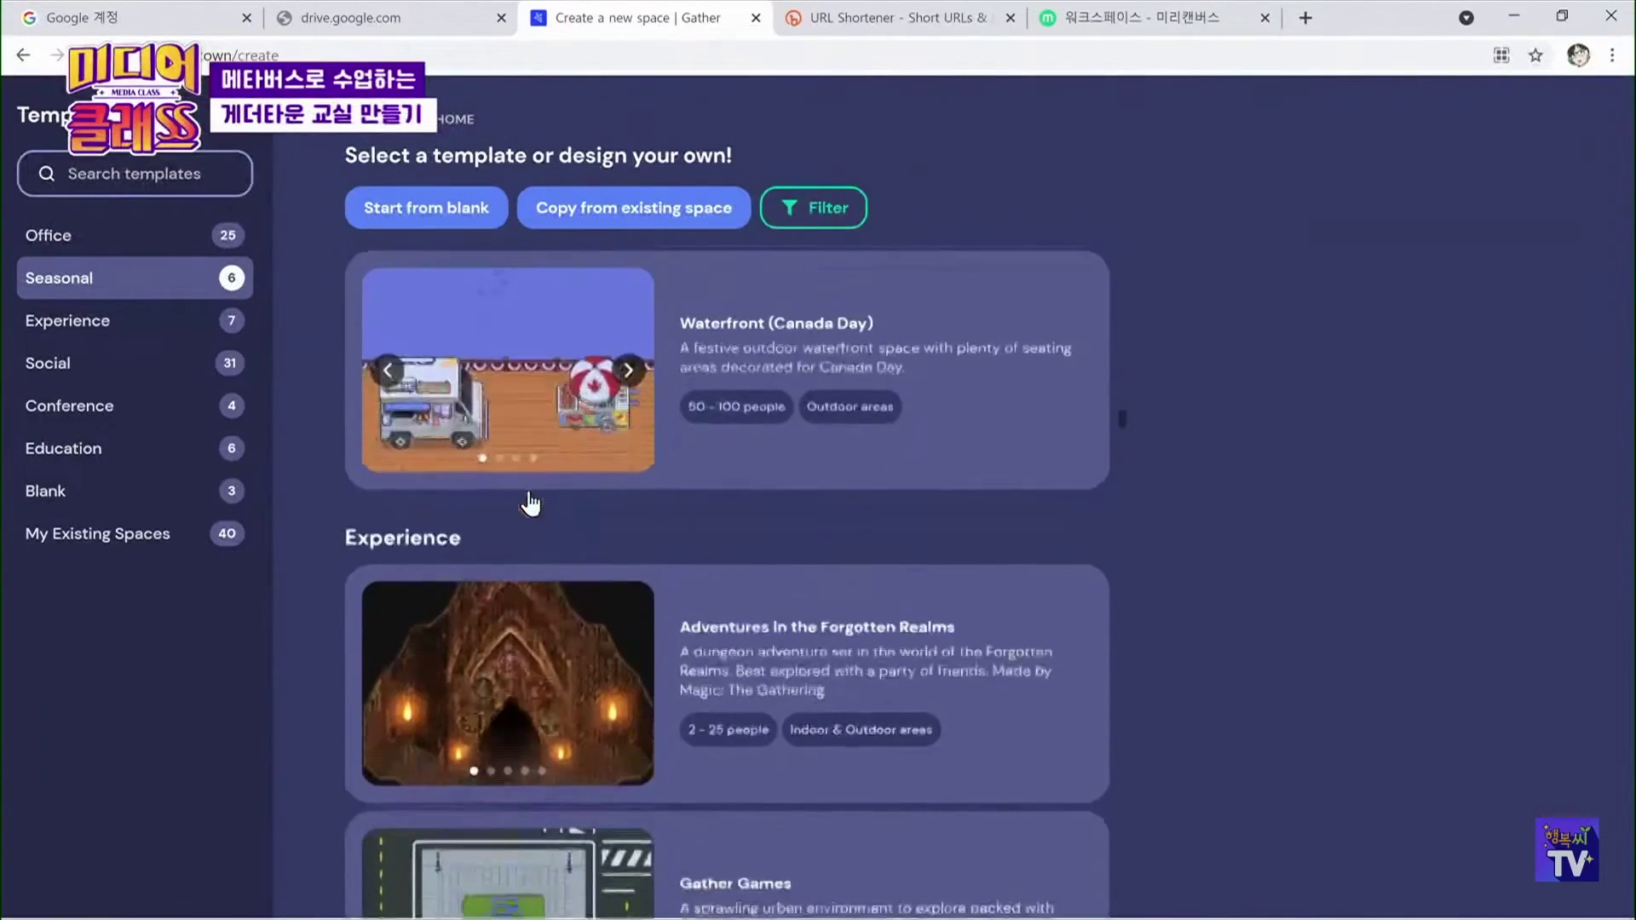
scroll(511, 511, up, 12)
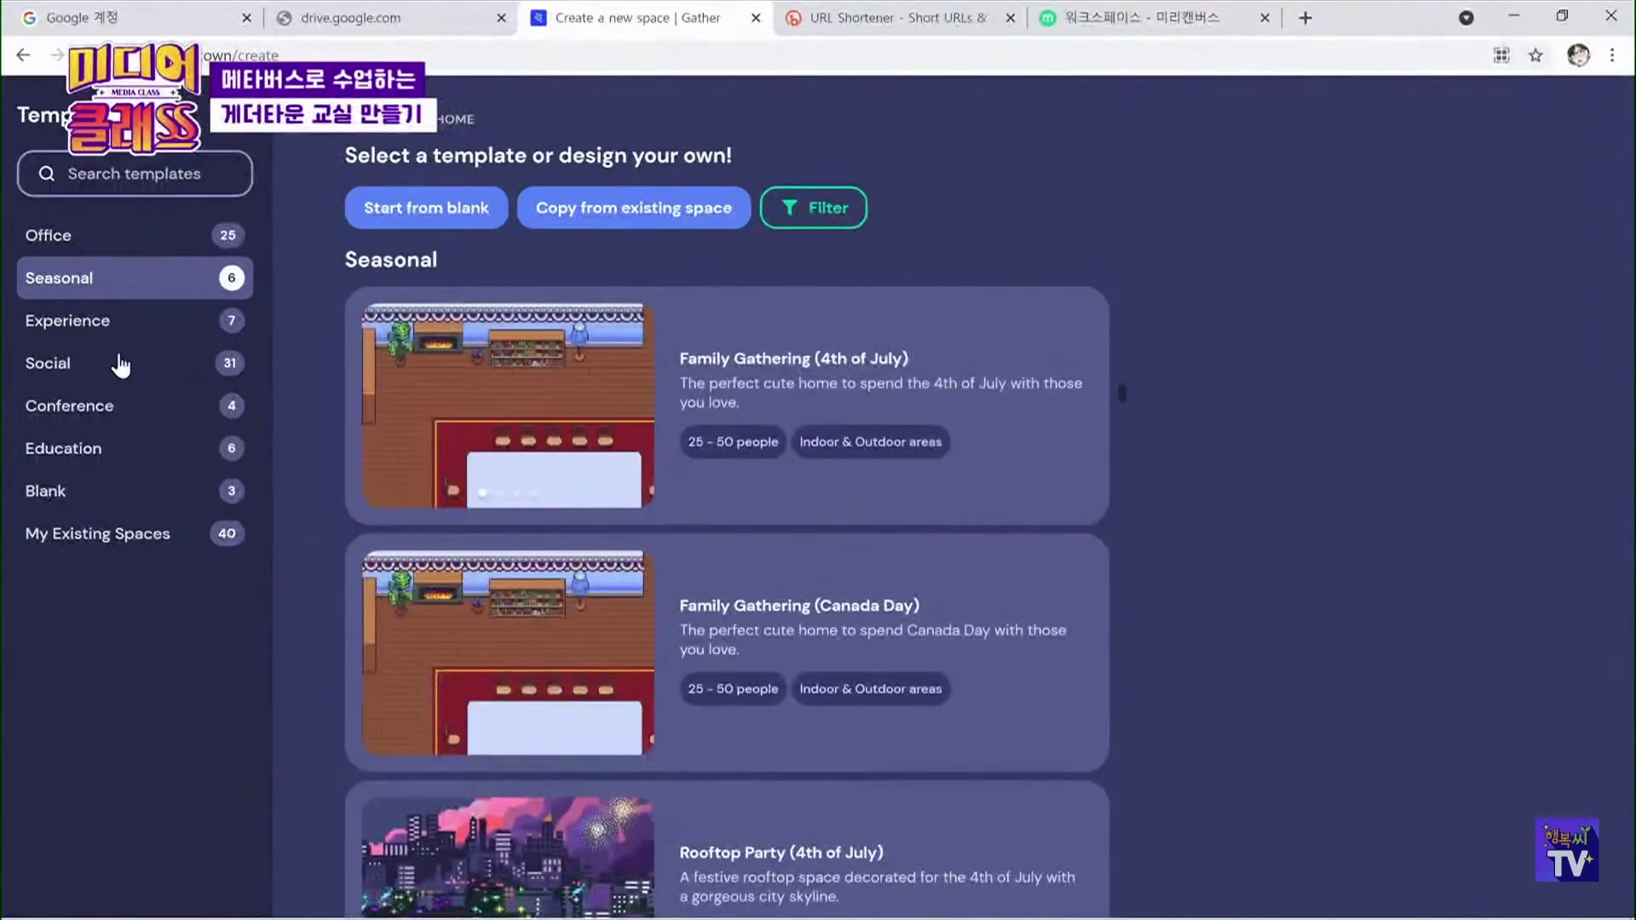
scroll(528, 511, up, 6)
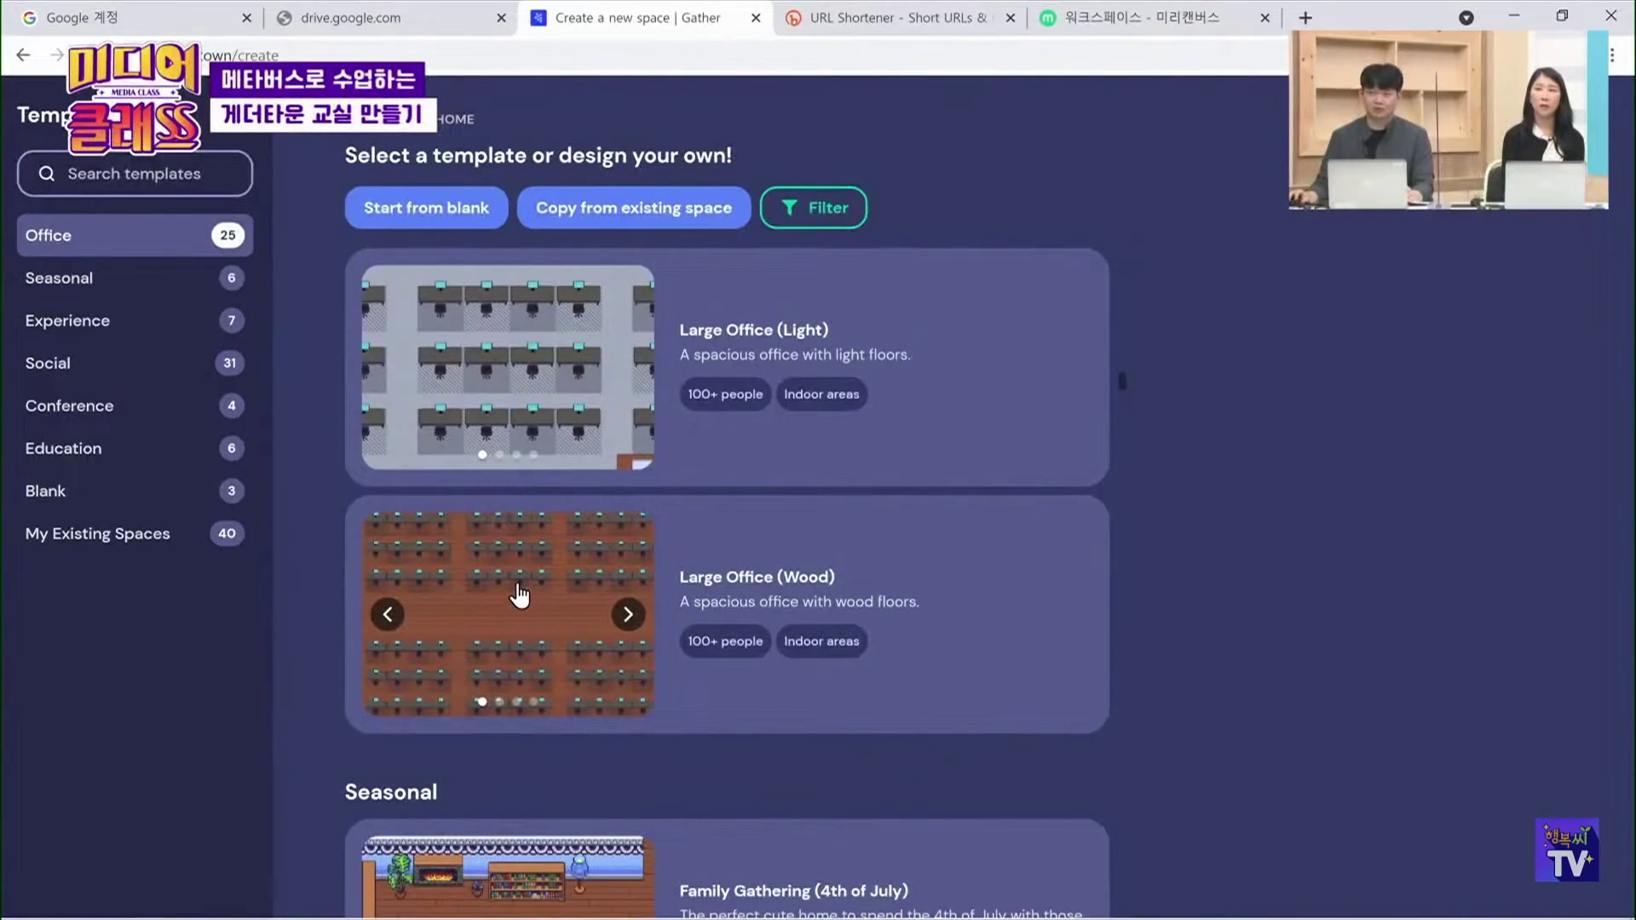
scroll(554, 618, up, 5)
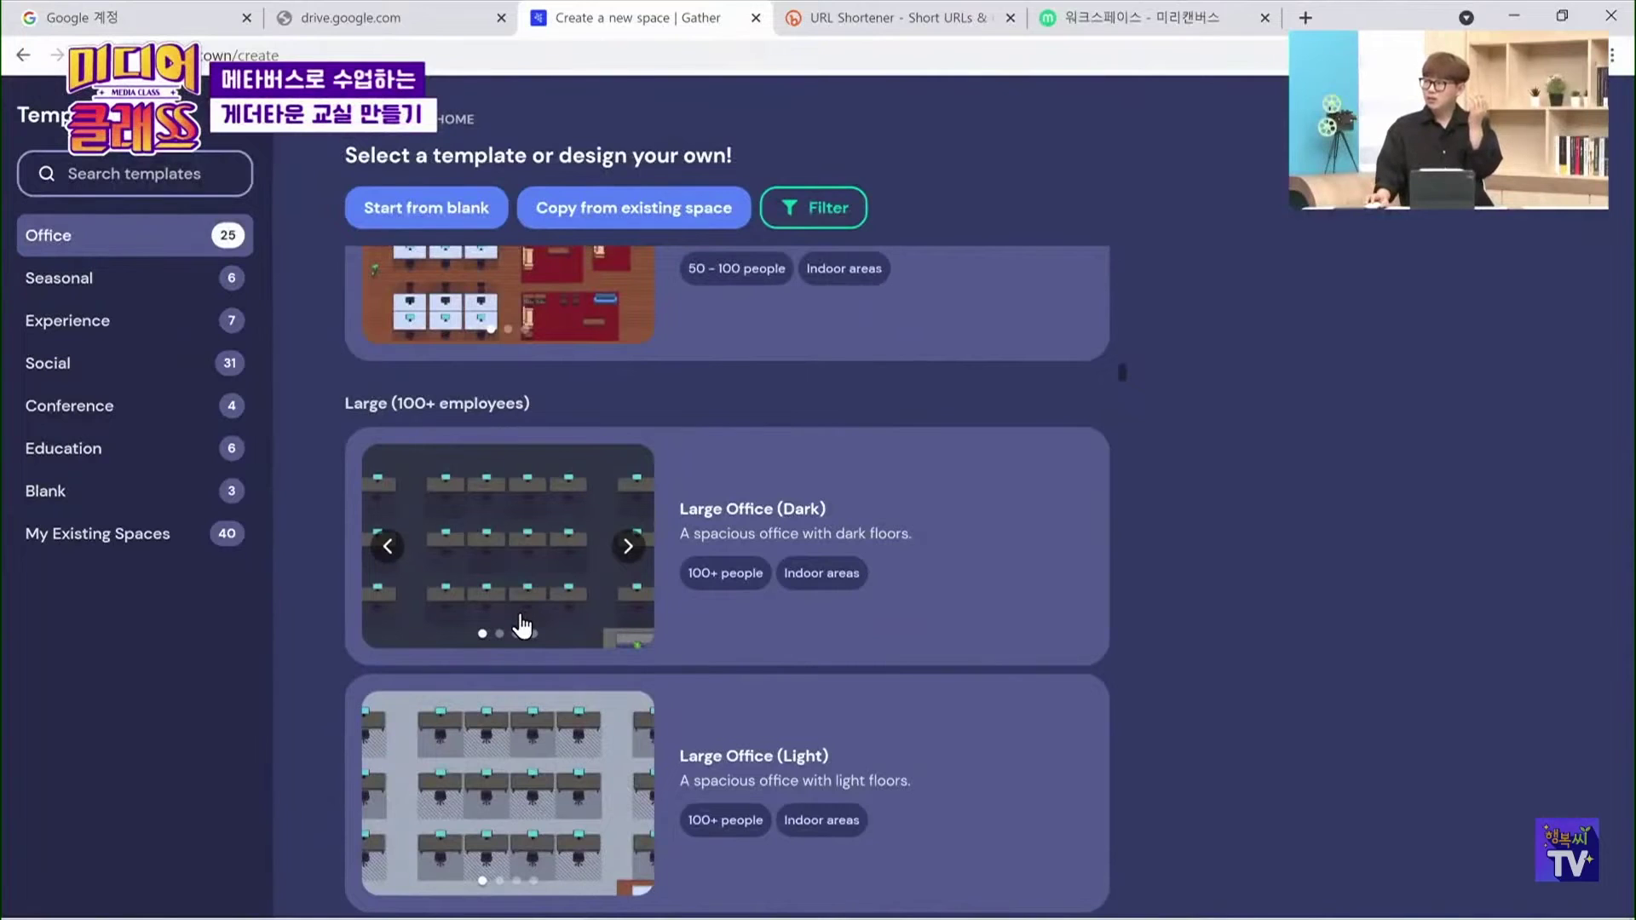
scroll(516, 628, up, 7)
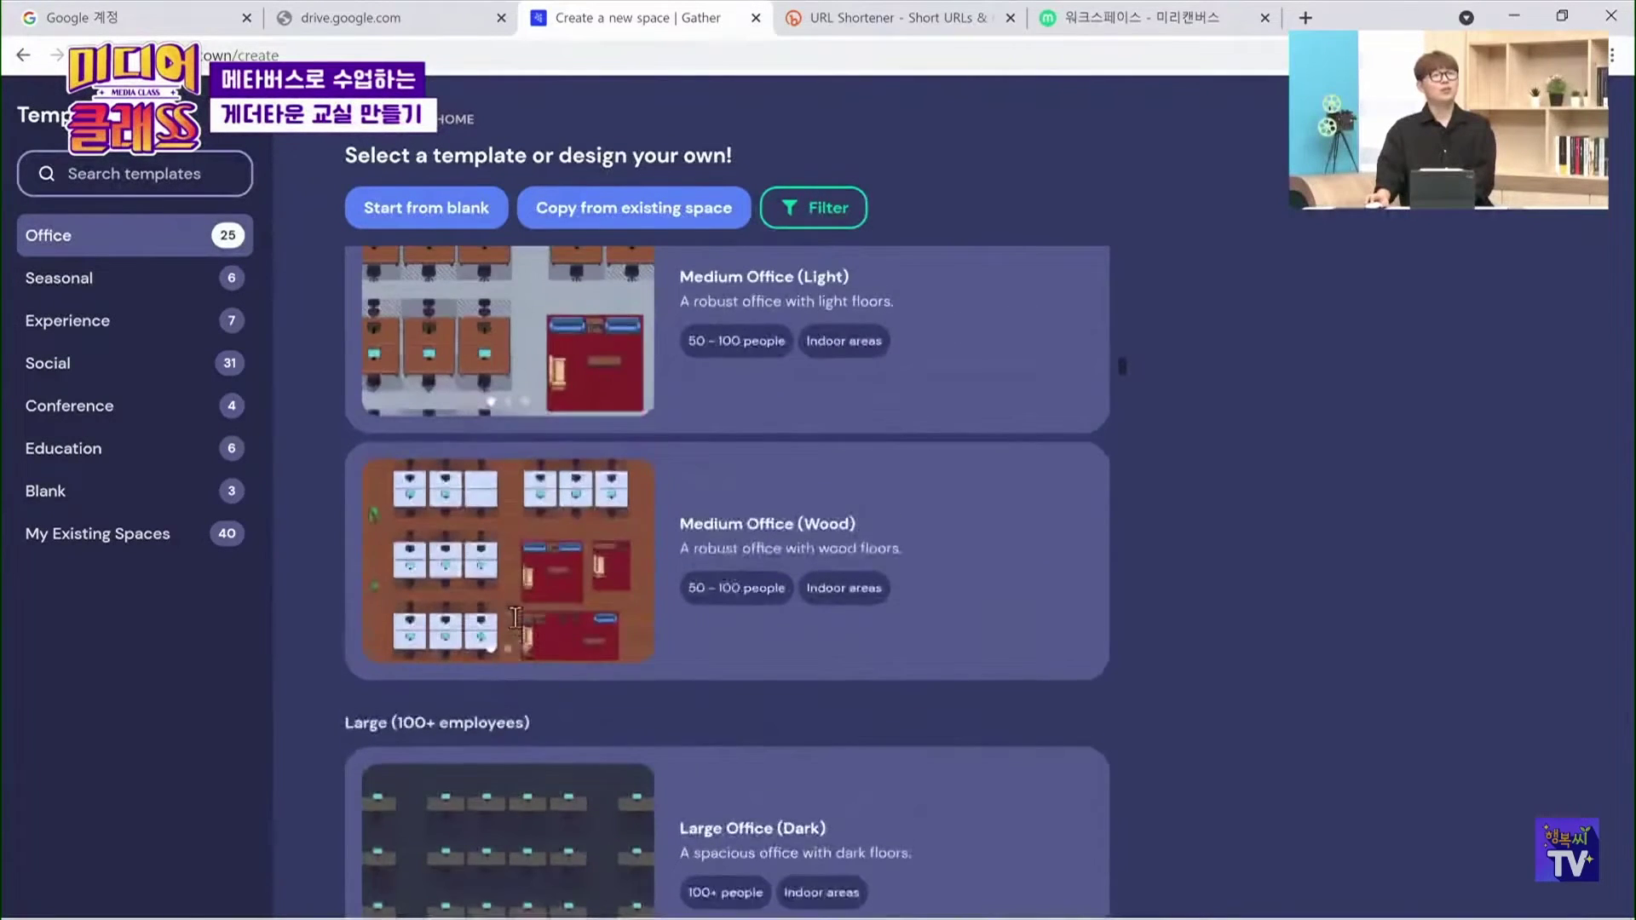
scroll(515, 636, up, 15)
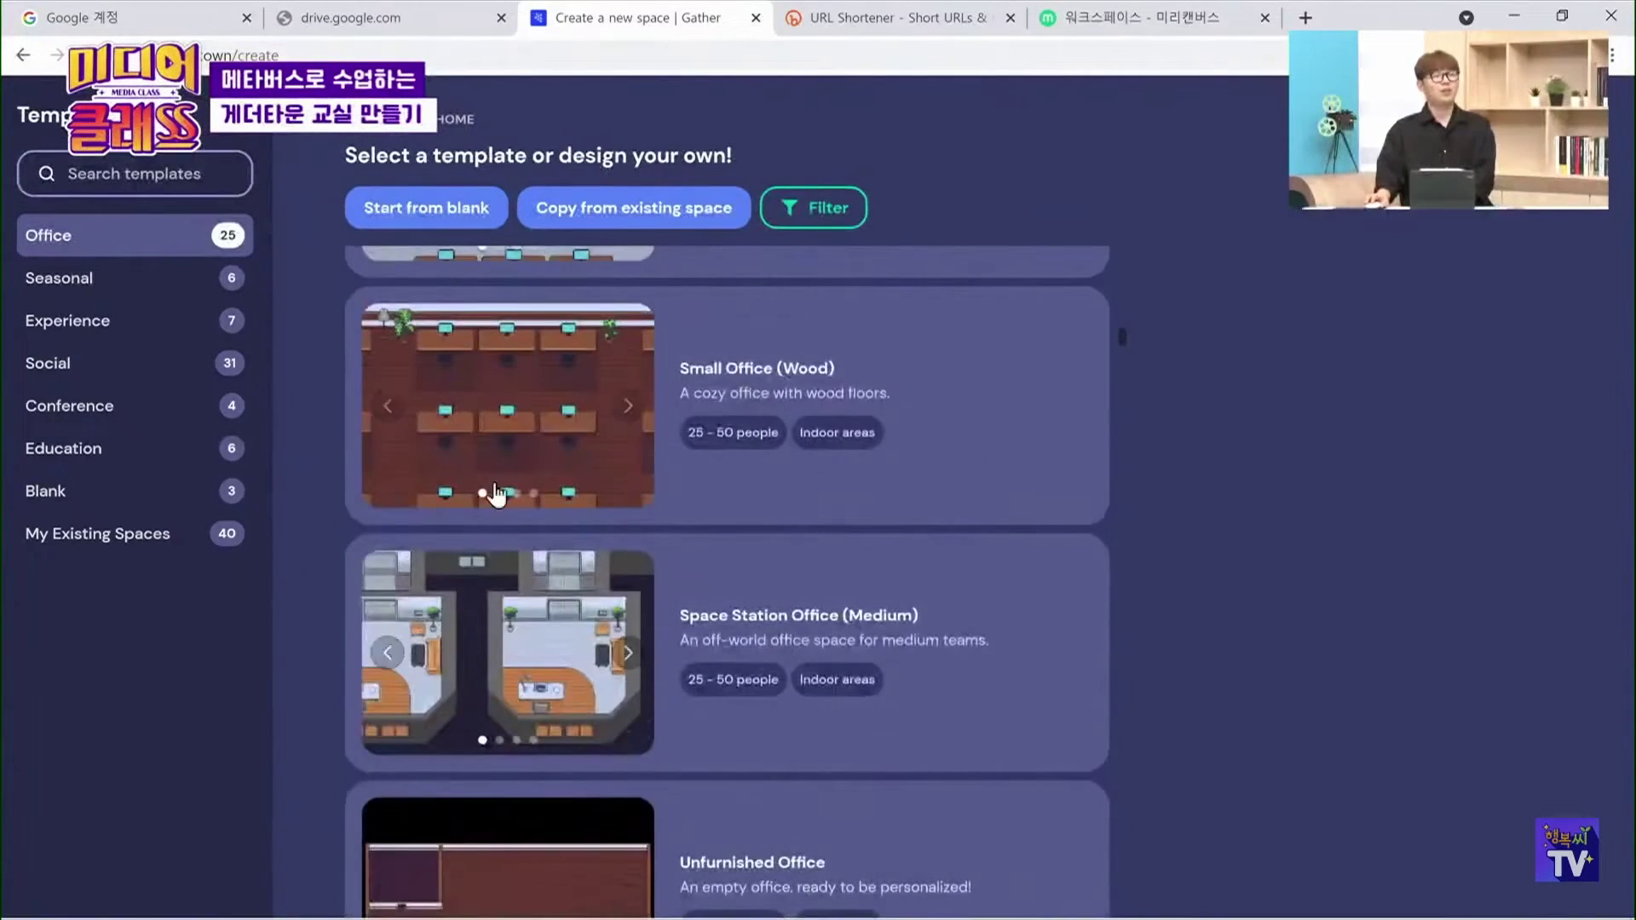
scroll(385, 580, down, 4)
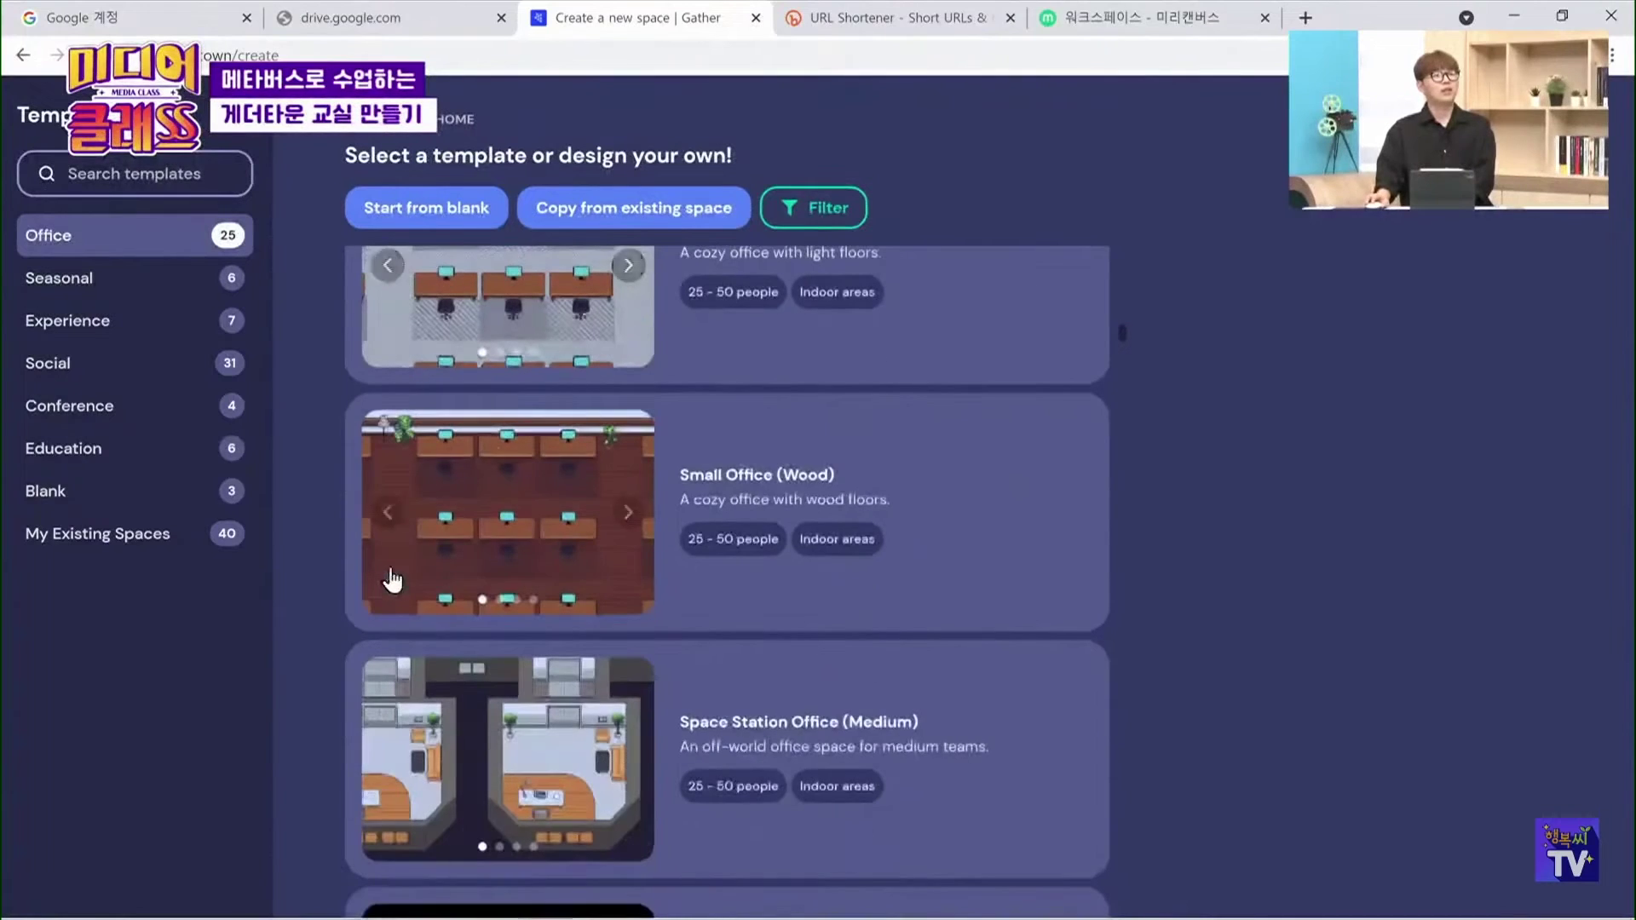
Open the Space Station Office (Medium) template's details and space name field, then close the details without creating a space
click(537, 731)
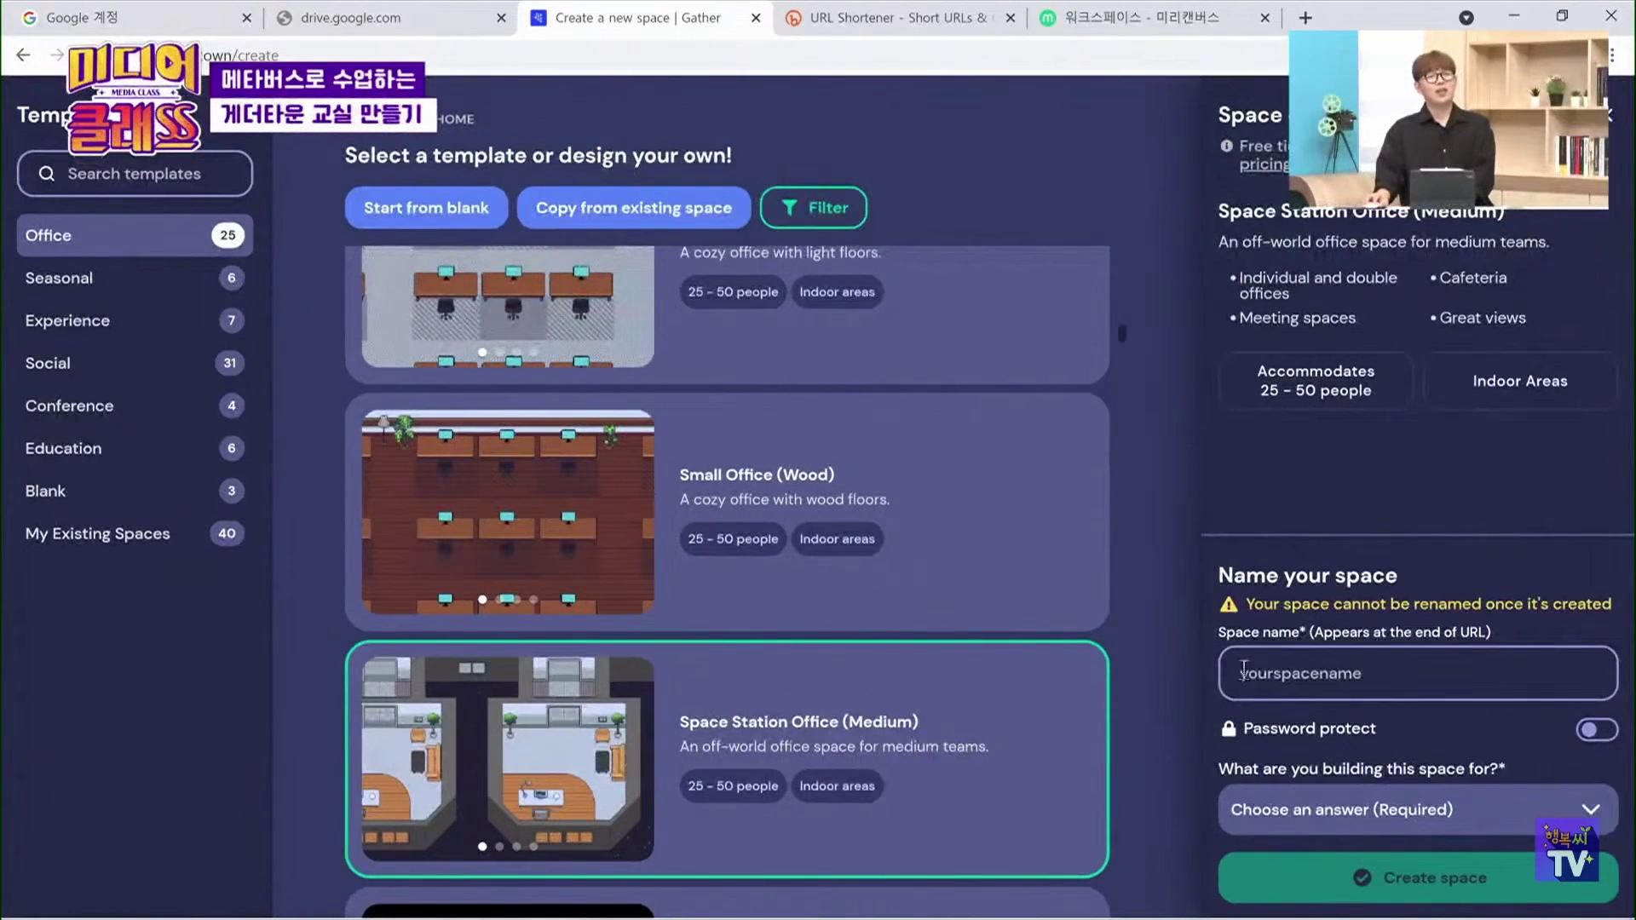
click(1276, 663)
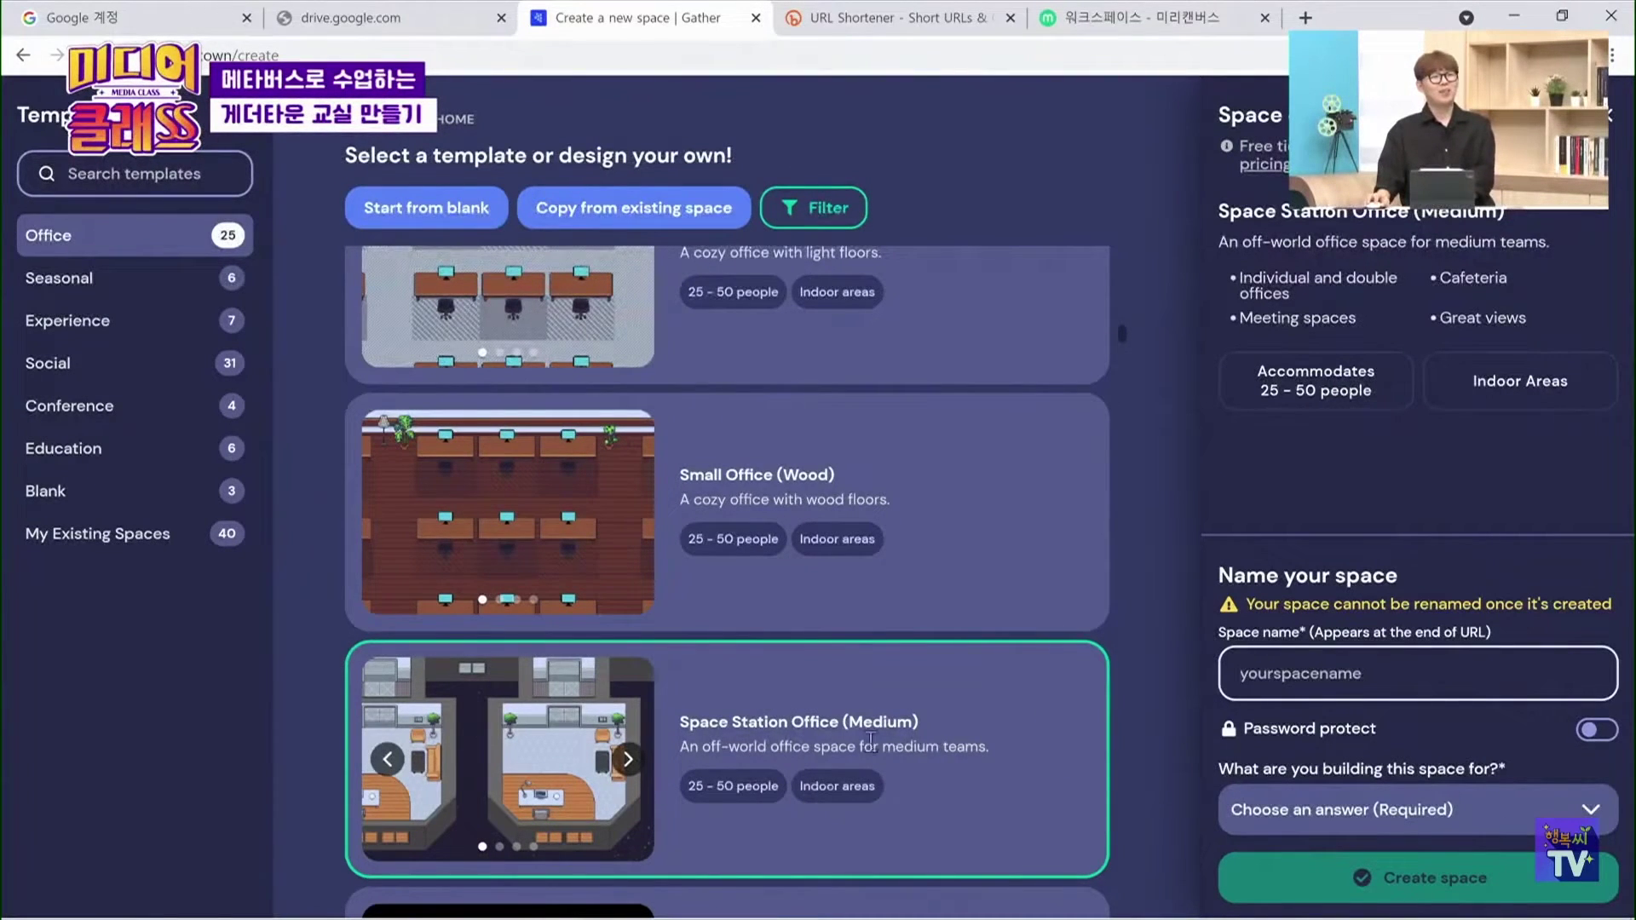
scroll(587, 778, up, 10)
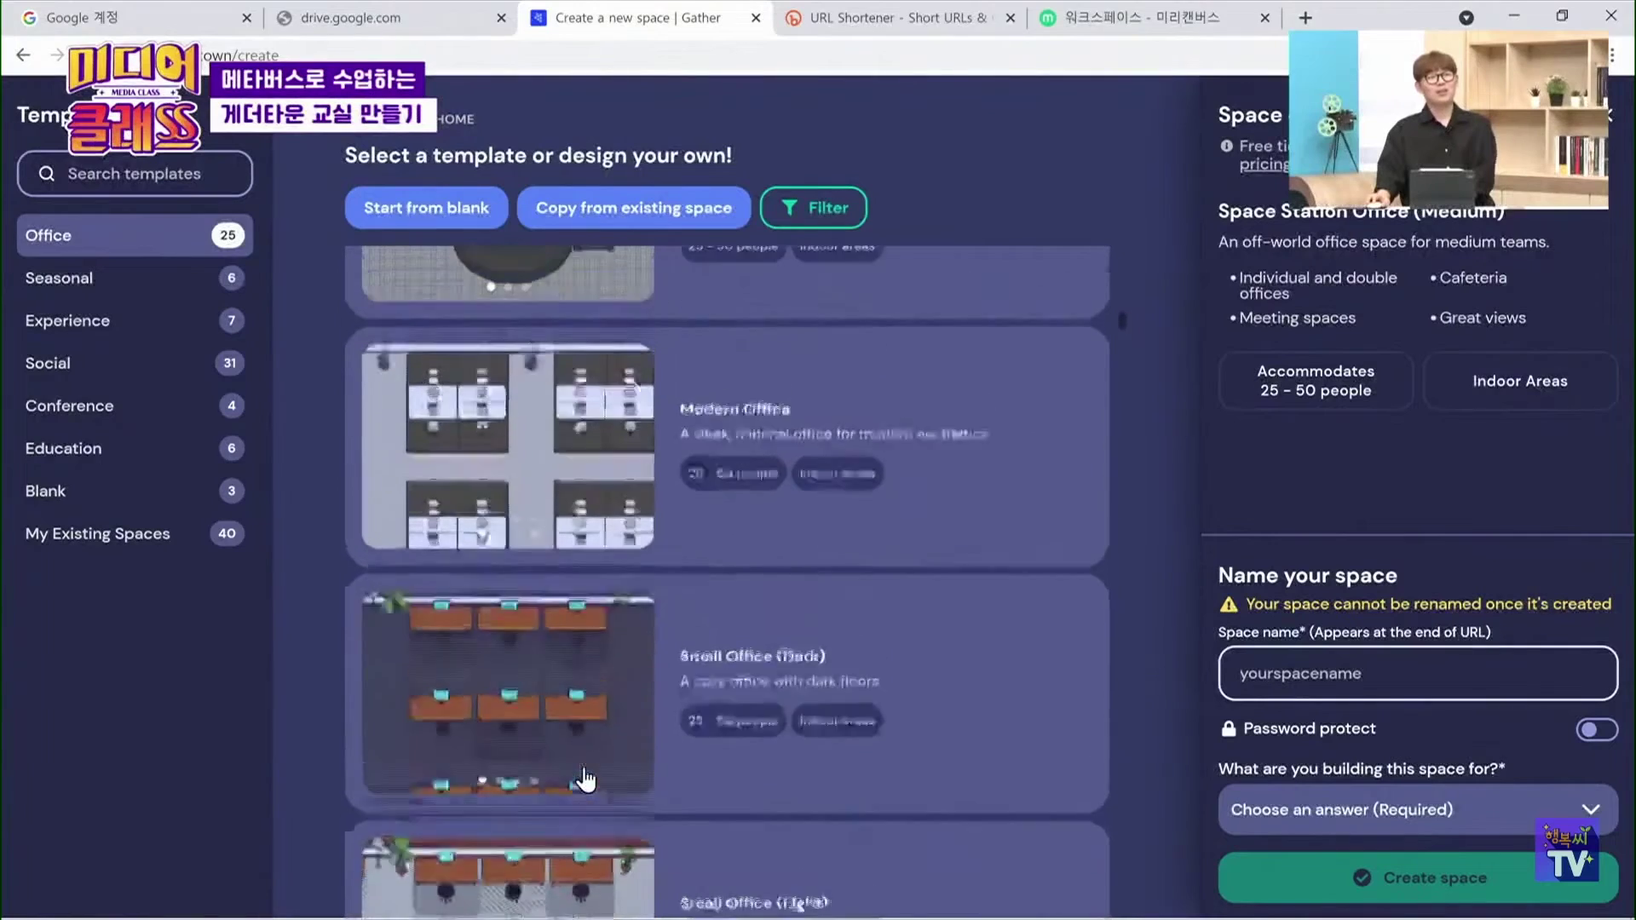
scroll(586, 777, up, 5)
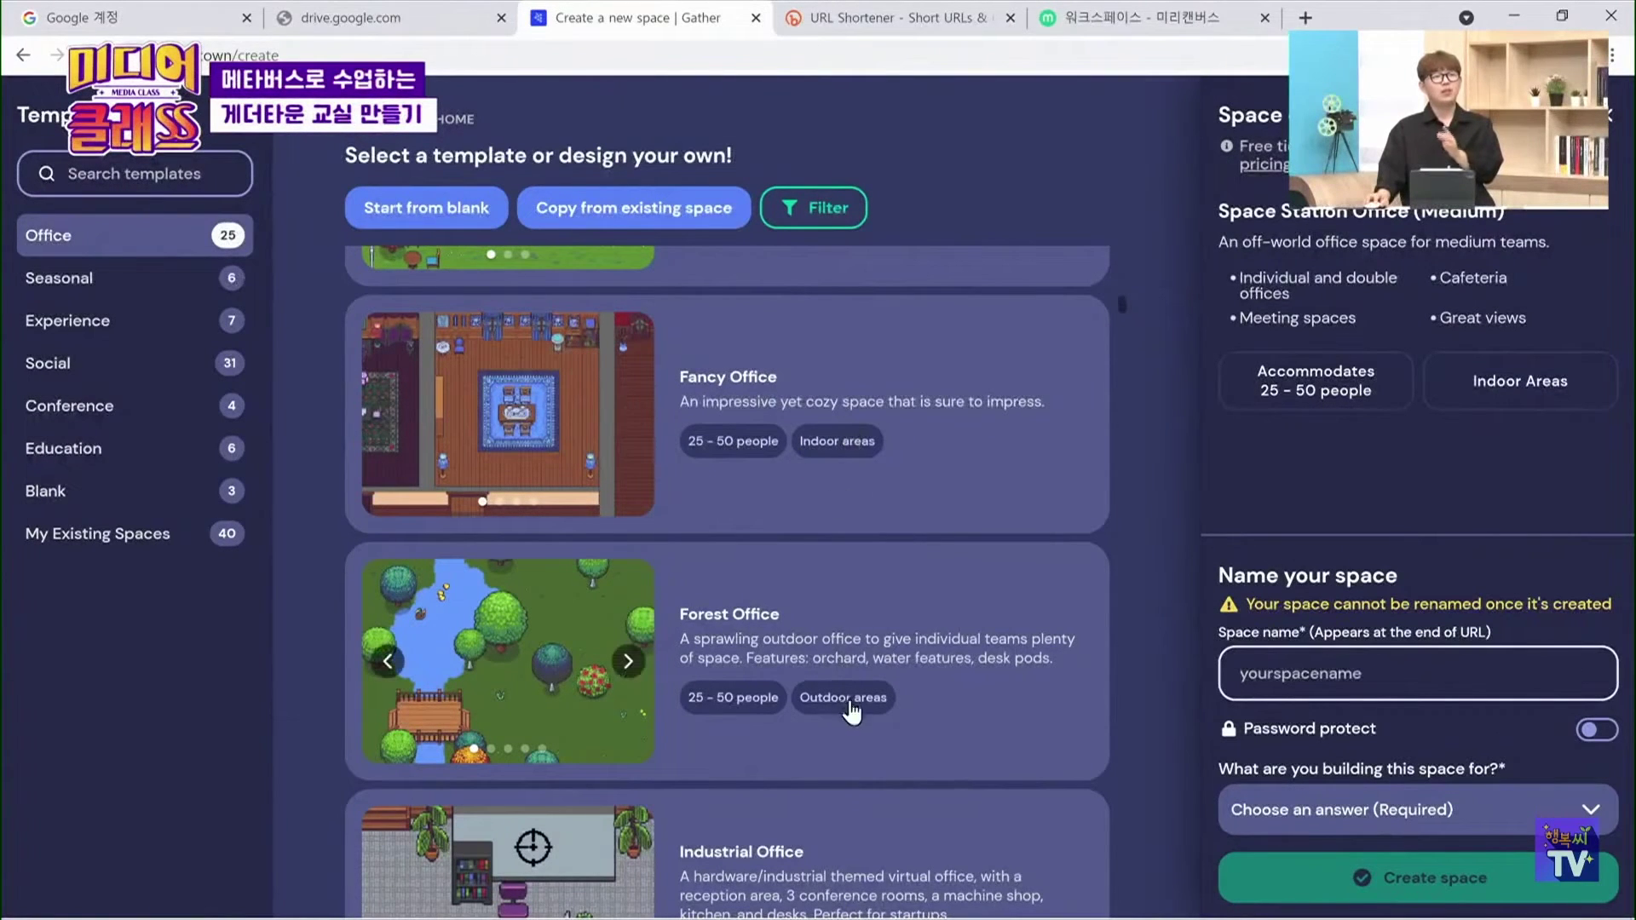
click(1613, 123)
scroll(693, 588, up, 10)
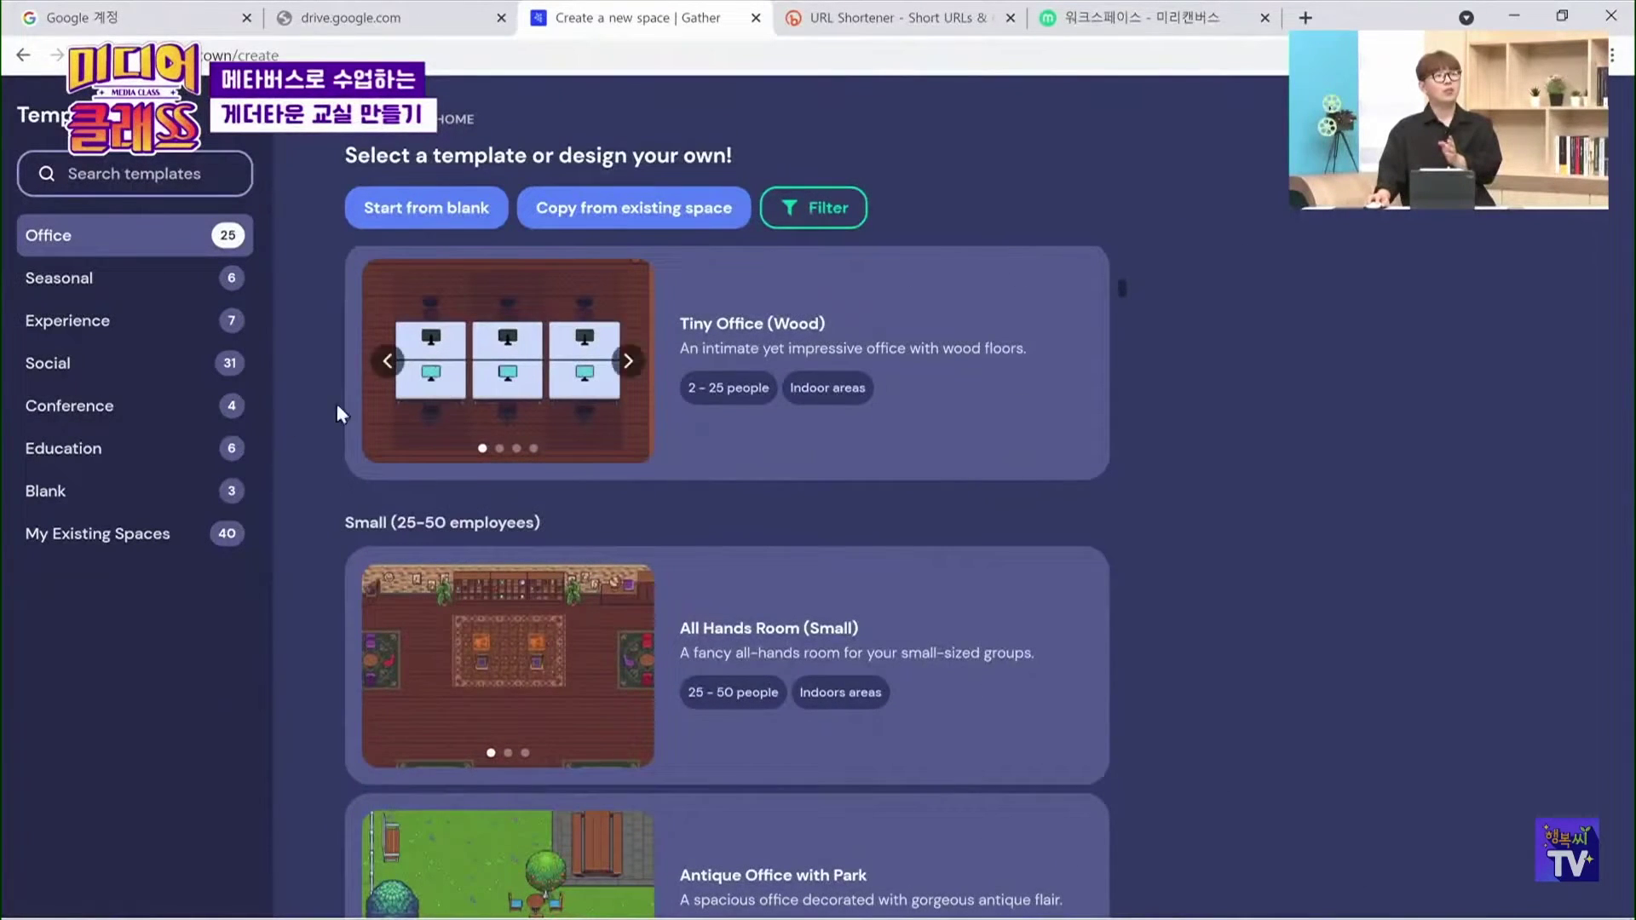
Look through the Education templates and select Classroom (Small) for the new space
click(58, 453)
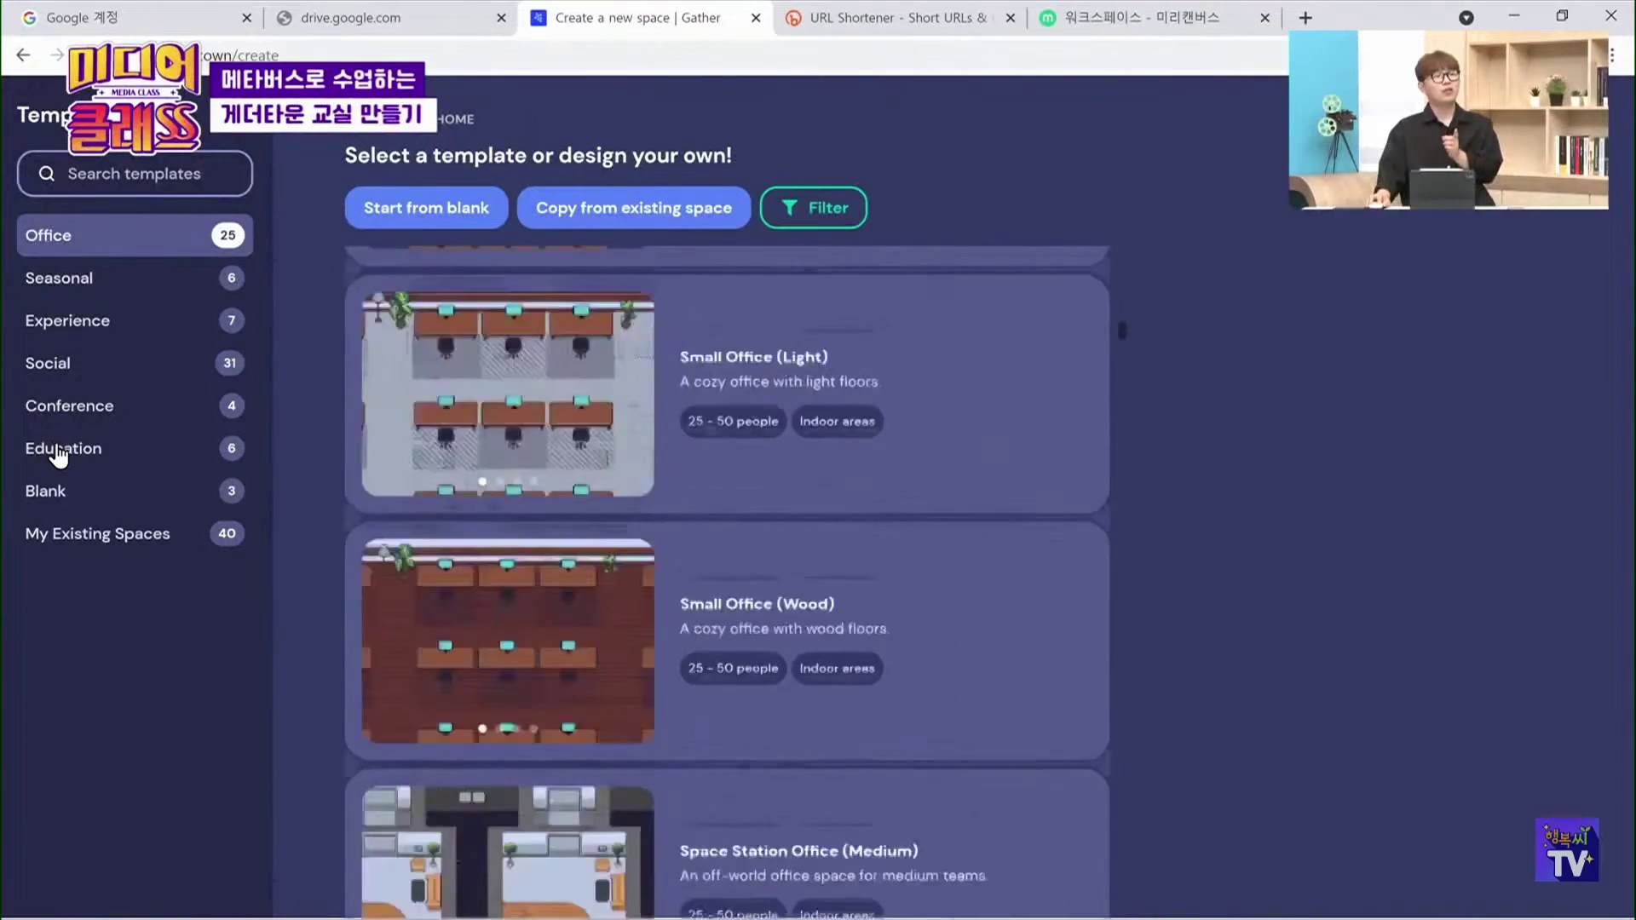
scroll(563, 461, down, 1)
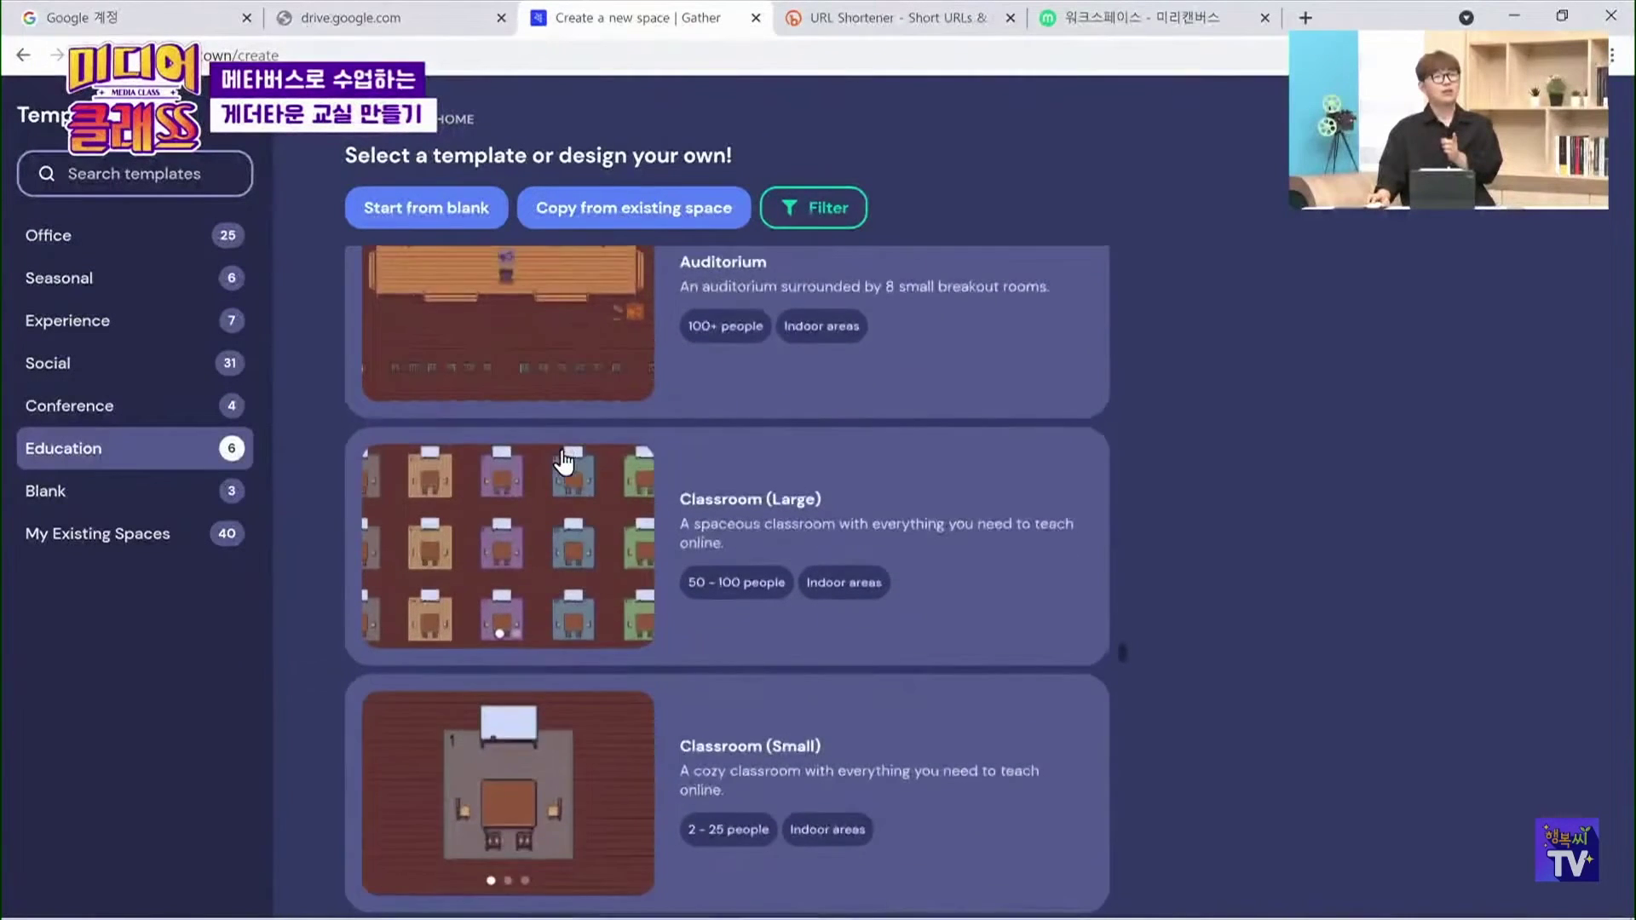
scroll(563, 461, down, 2)
scroll(475, 592, down, 2)
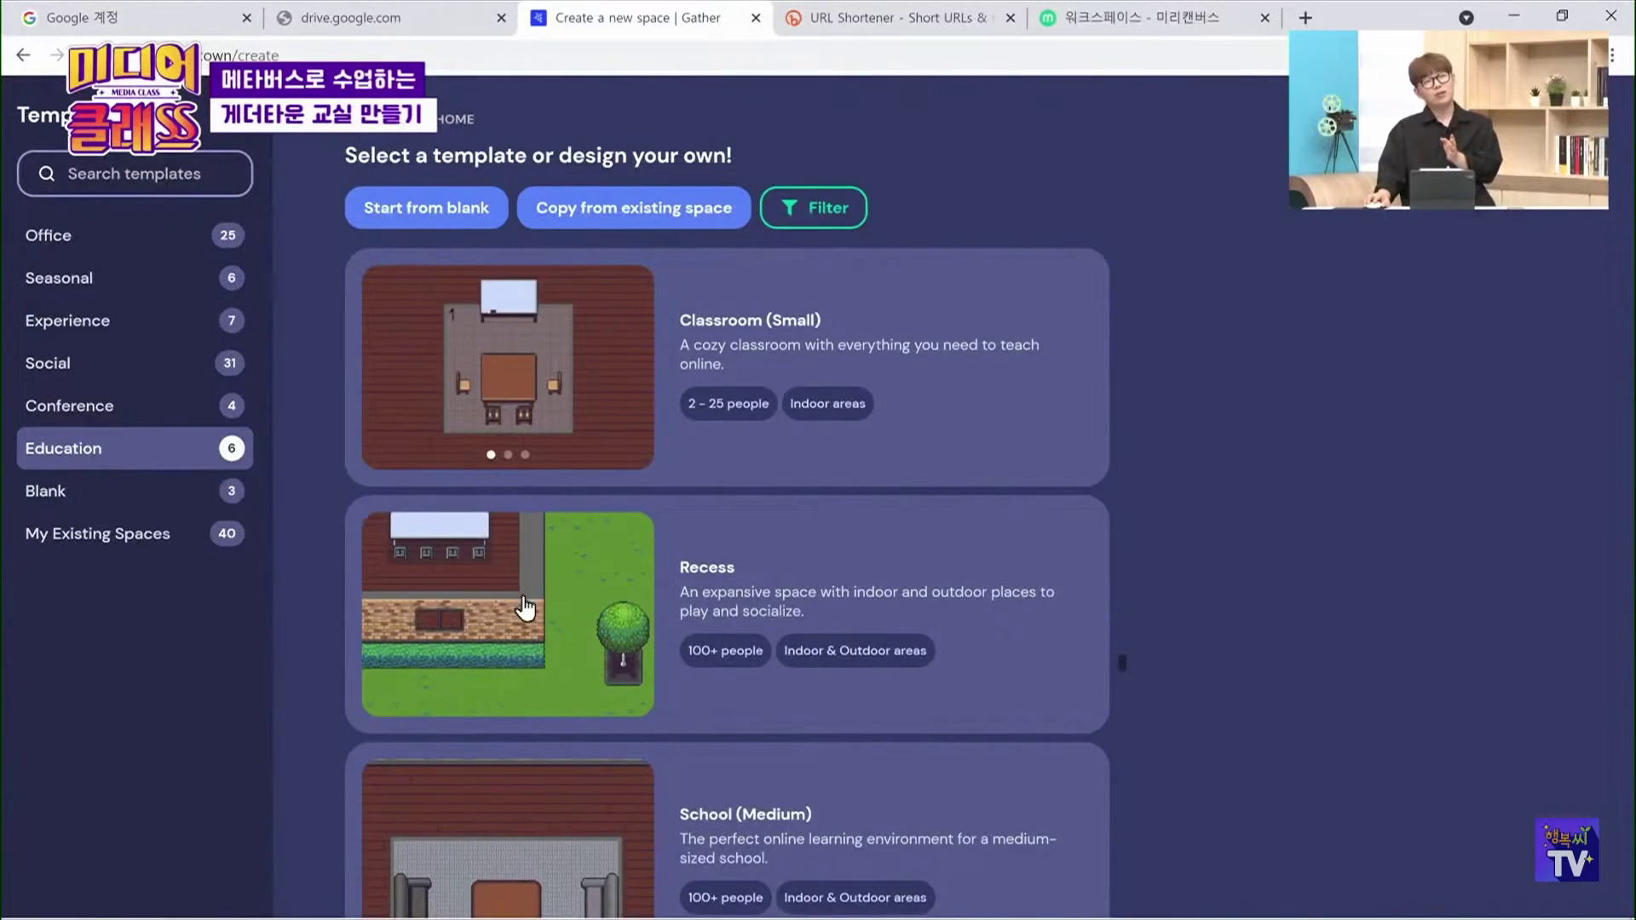
scroll(524, 607, down, 2)
scroll(534, 479, down, 2)
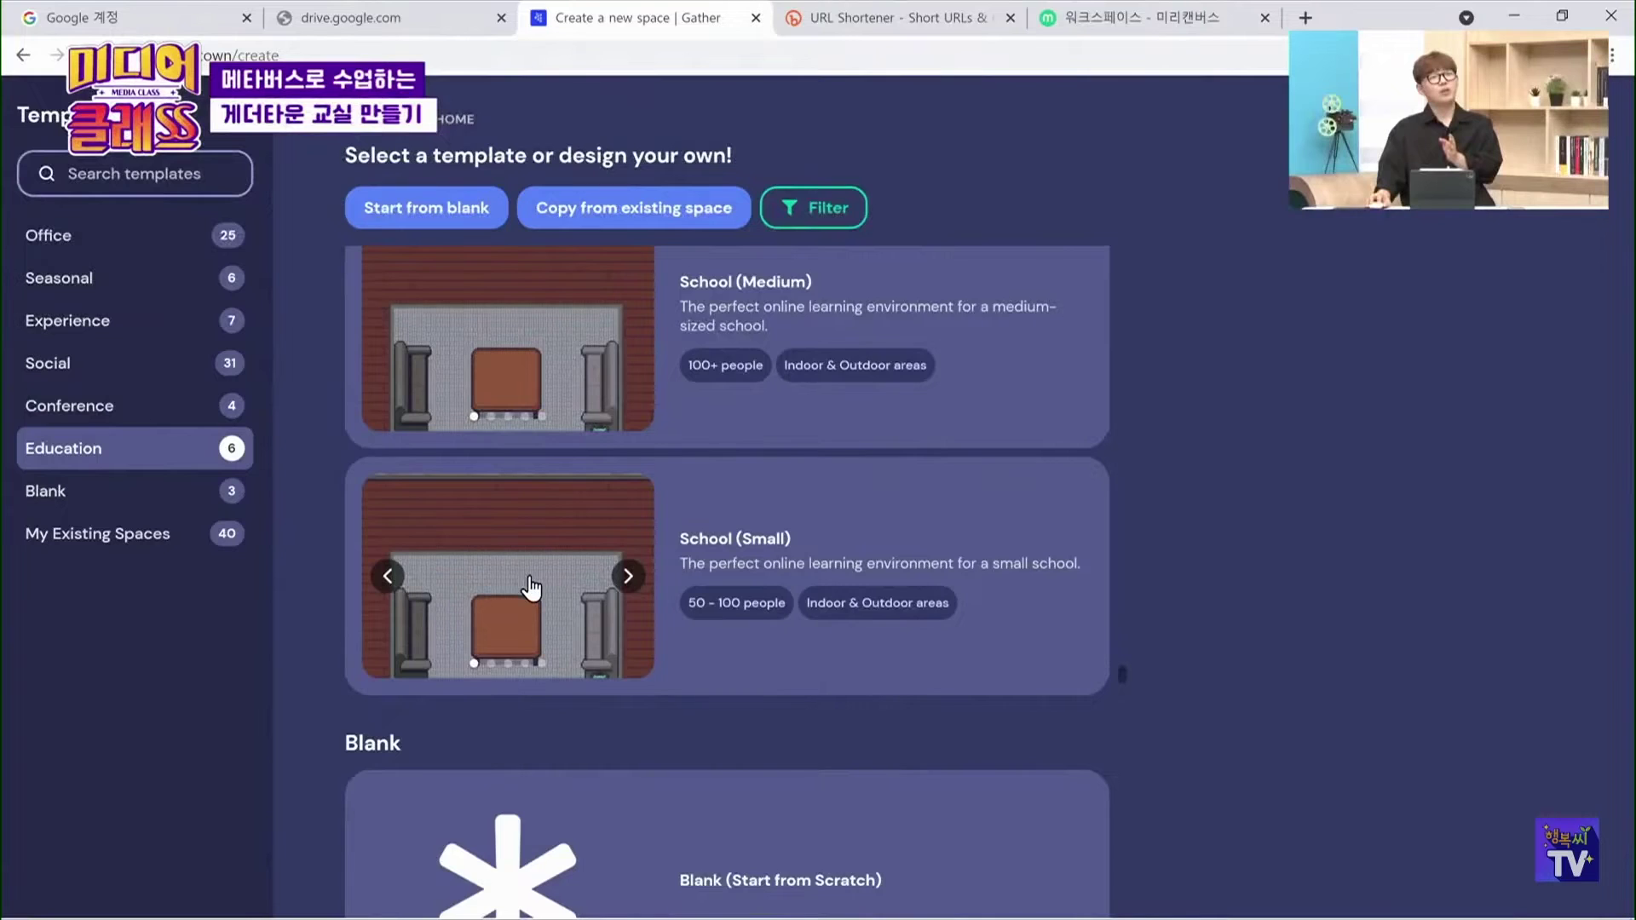
scroll(530, 586, up, 7)
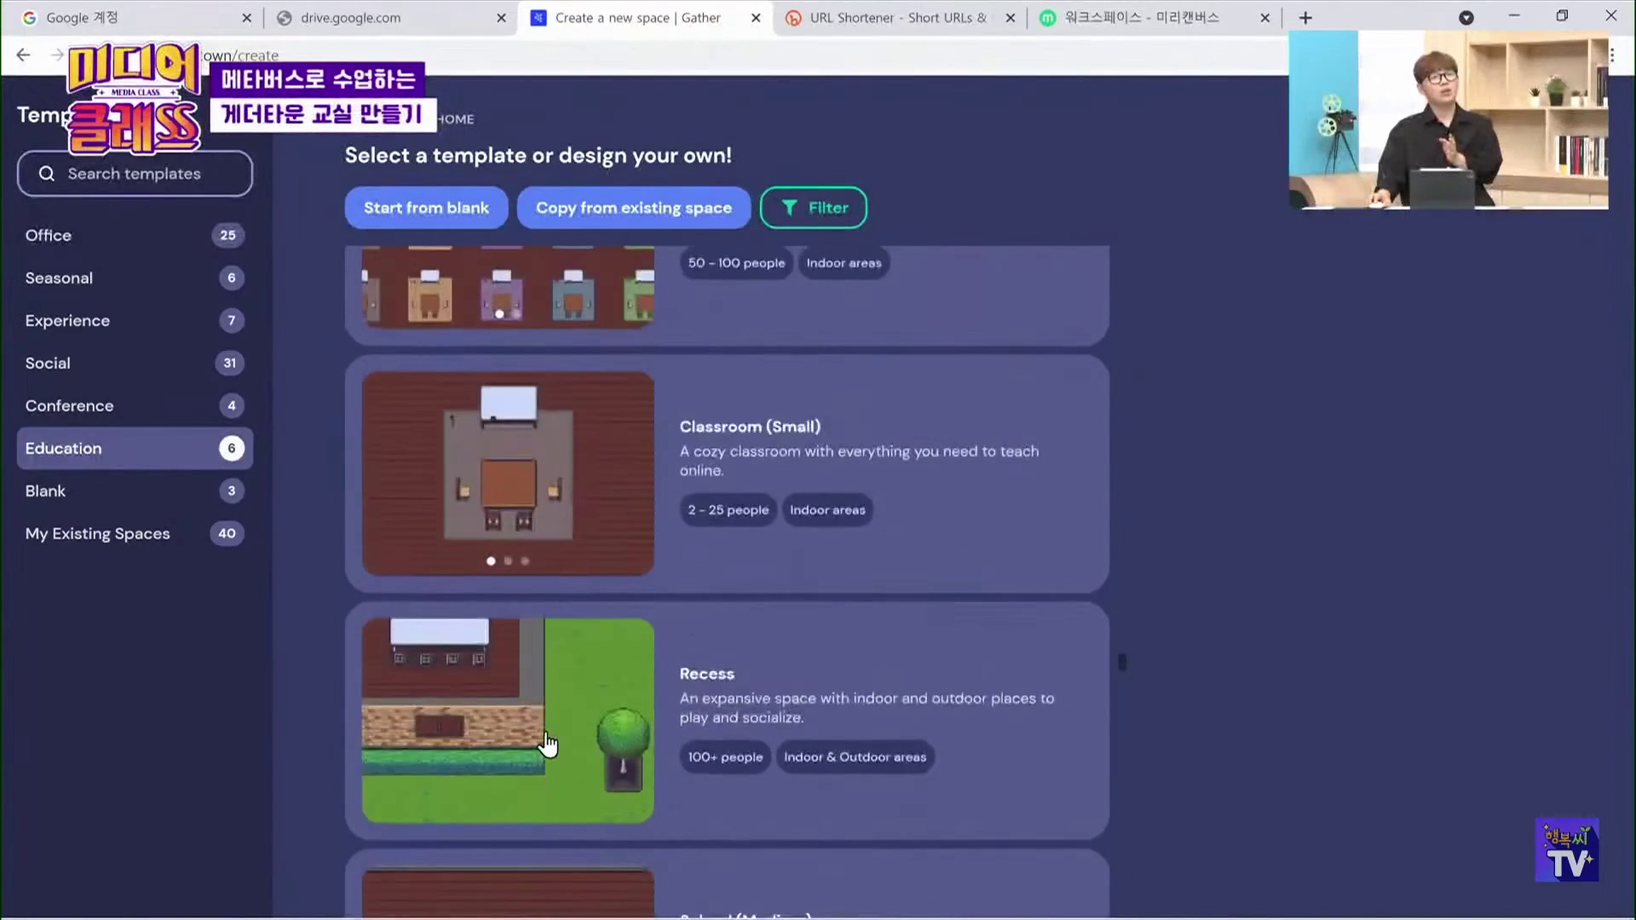
scroll(546, 744, up, 3)
click(592, 673)
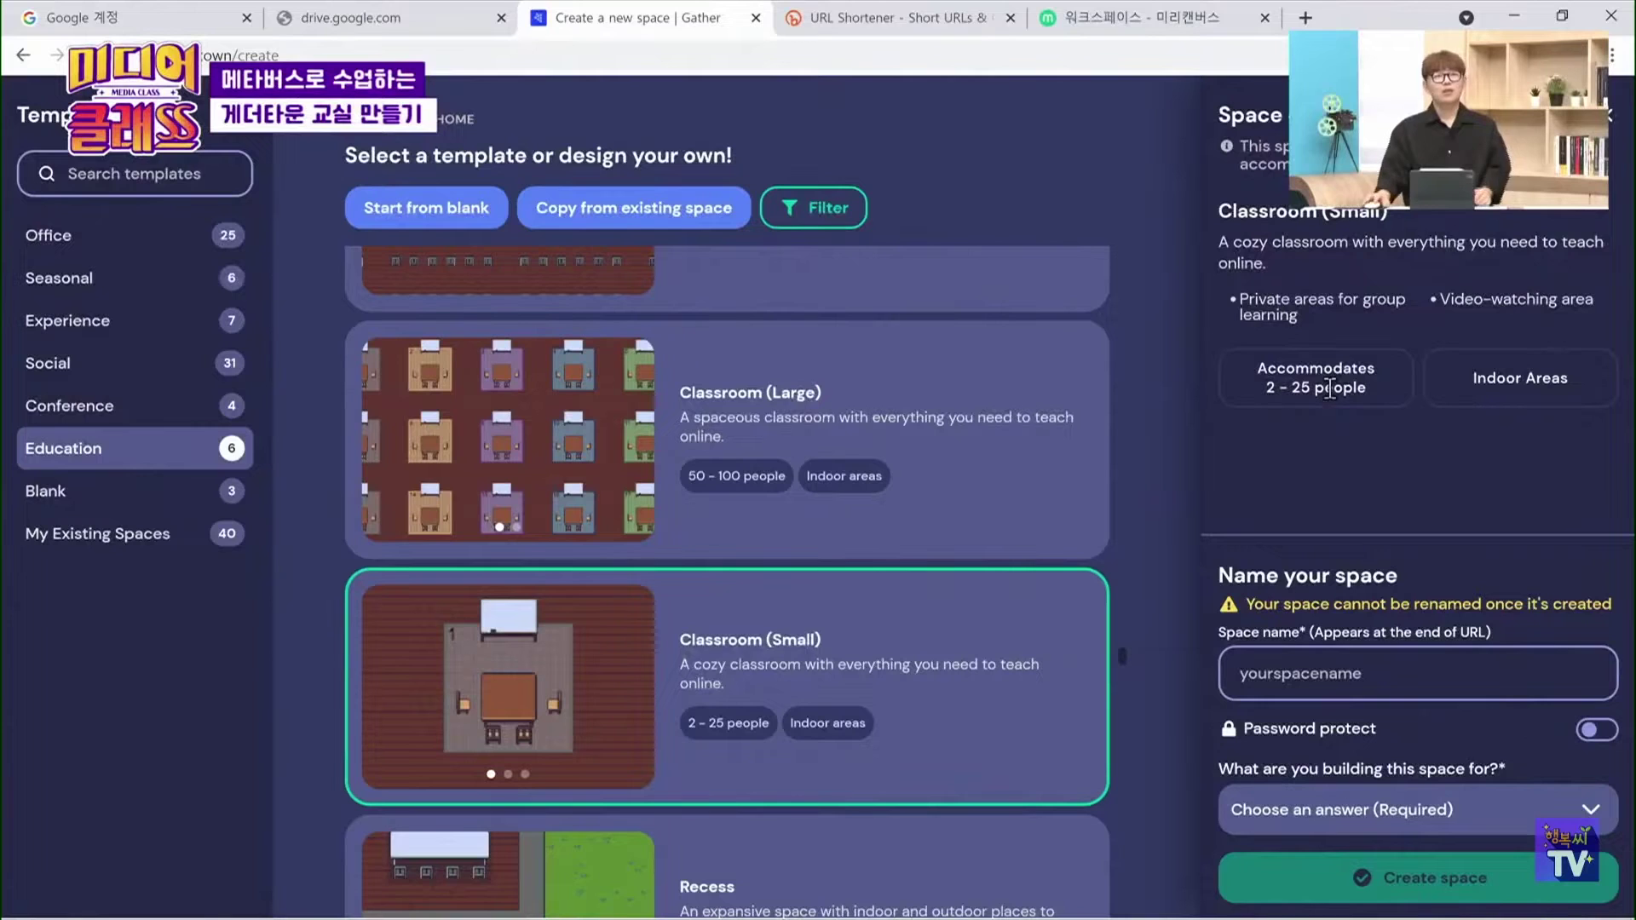
Name the space 0827, and switch password protection on and off again to show the option
click(1388, 689)
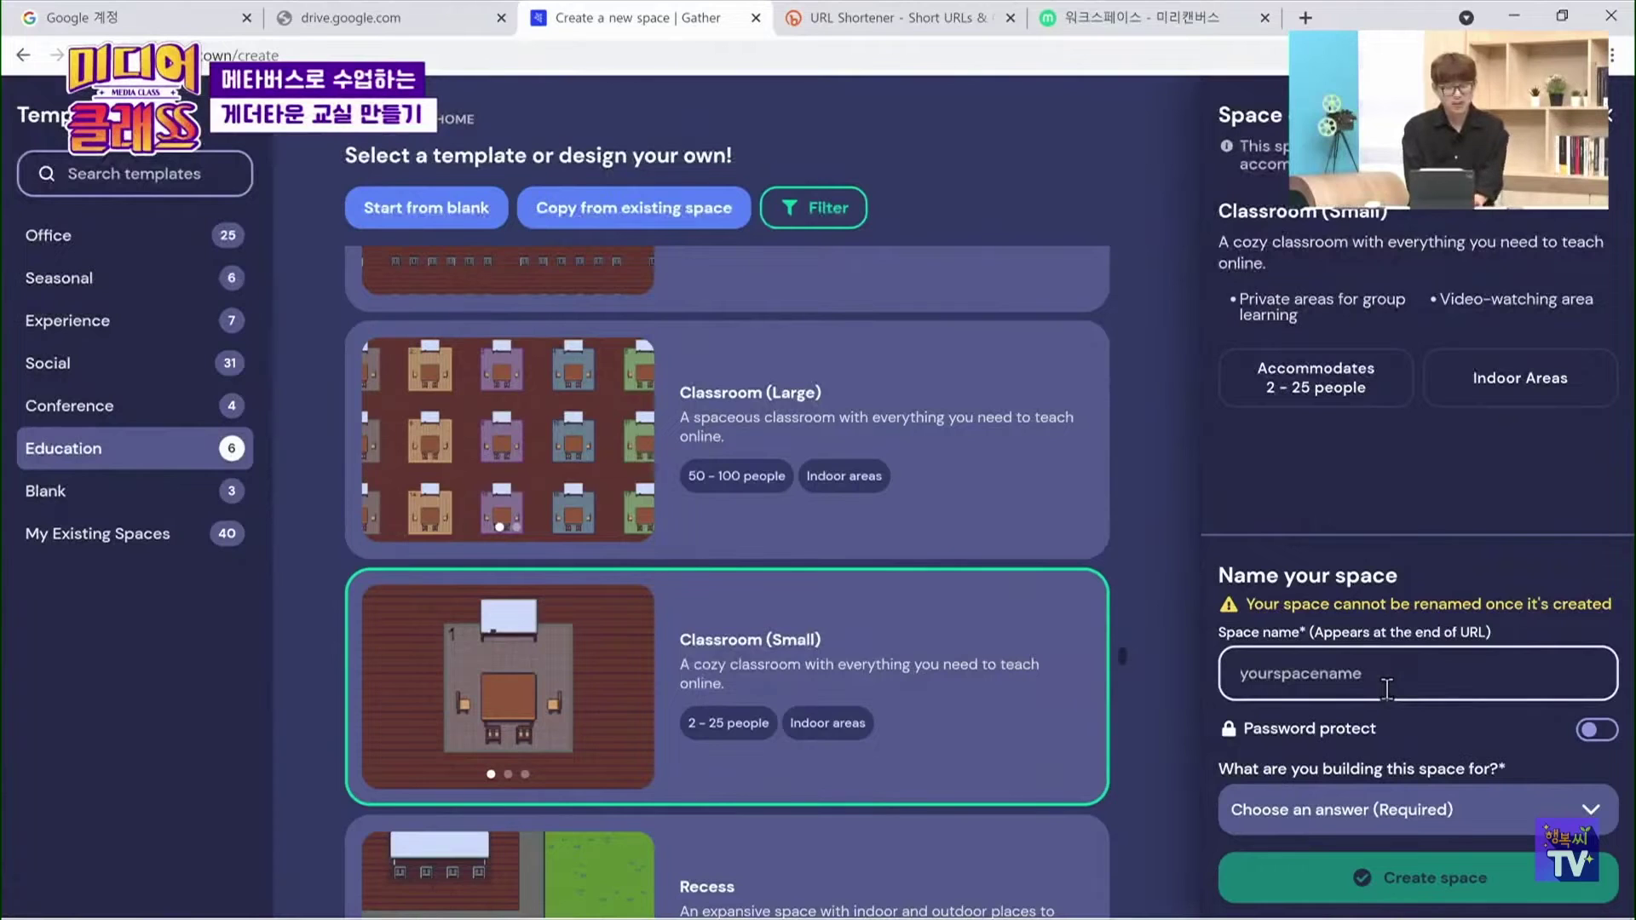
text(0827)
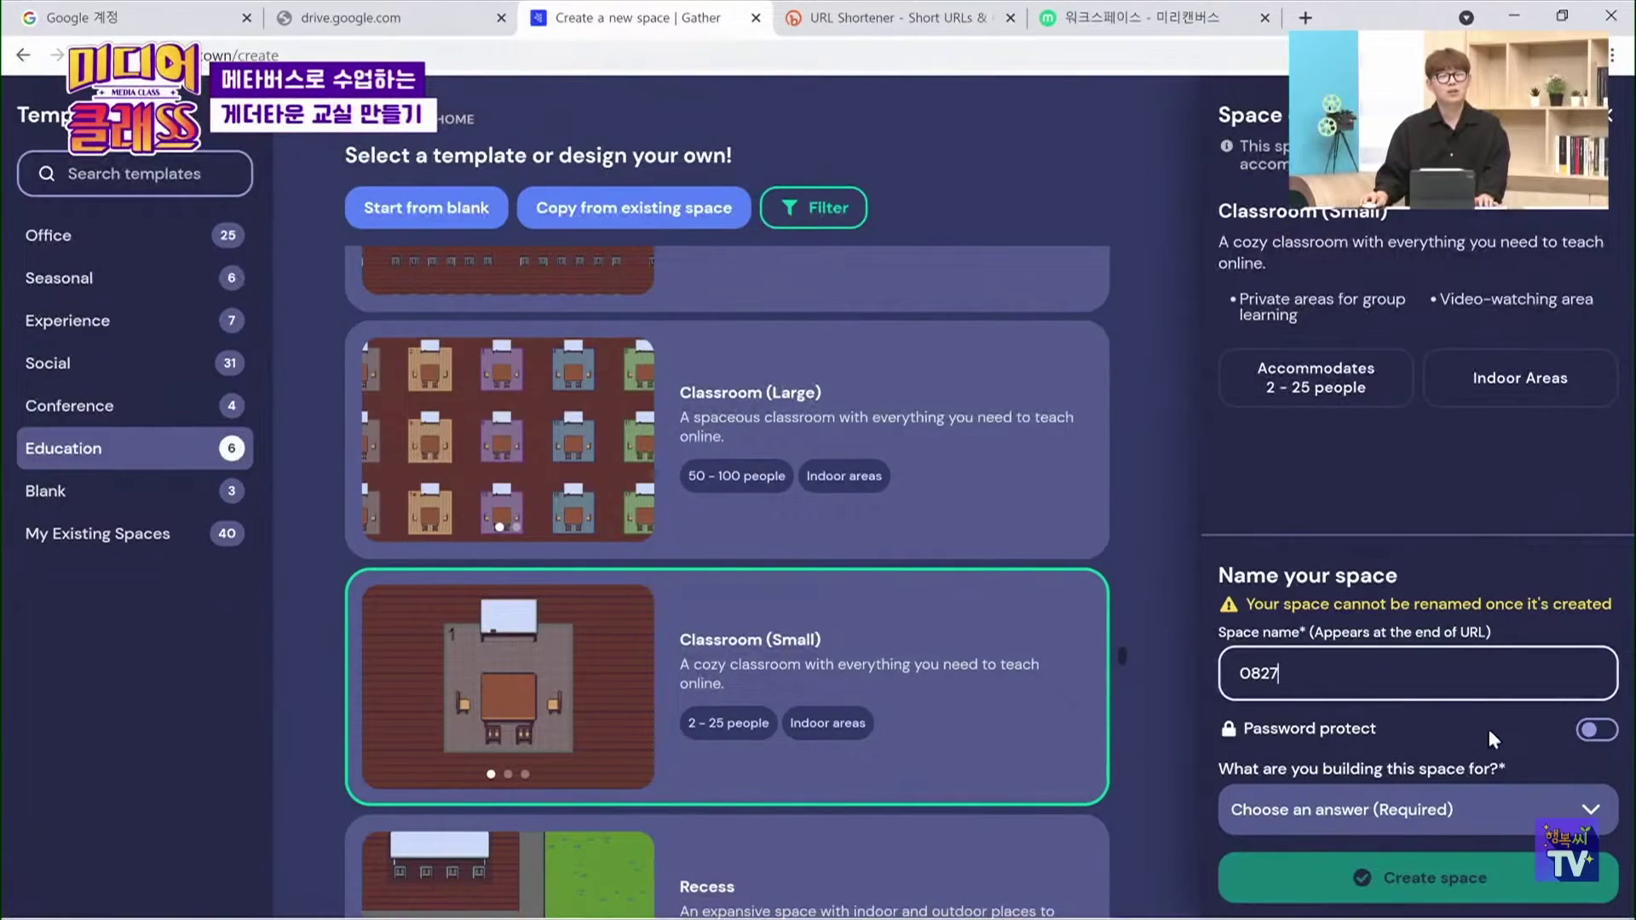
click(1597, 730)
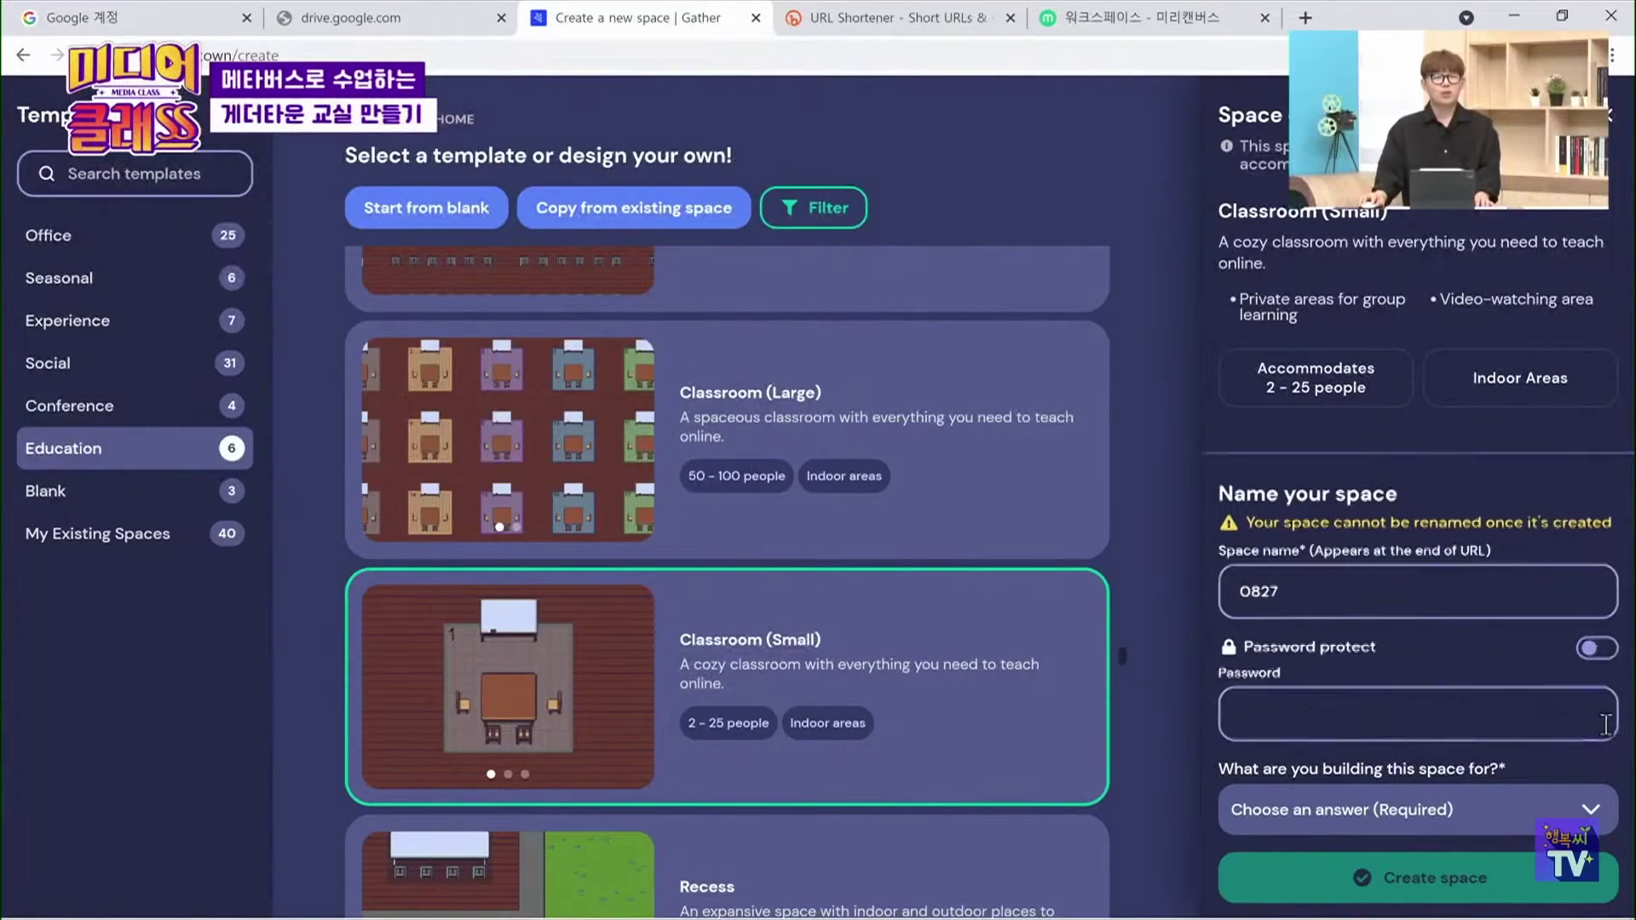
click(1600, 649)
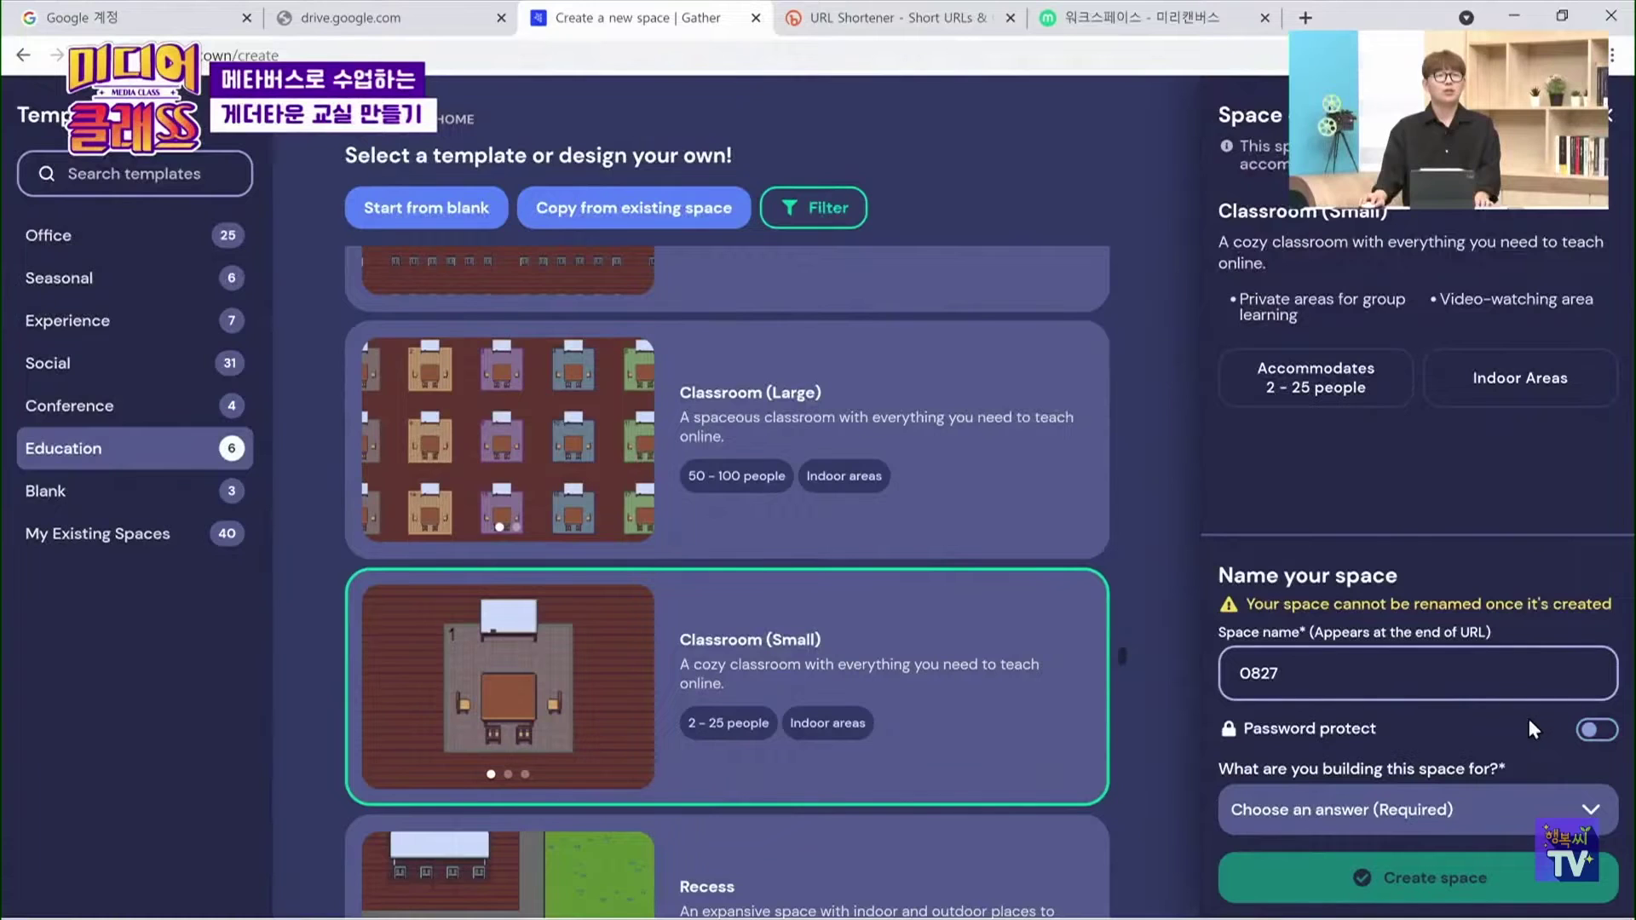
Set the space's purpose to Educators and students and create the space
click(1415, 810)
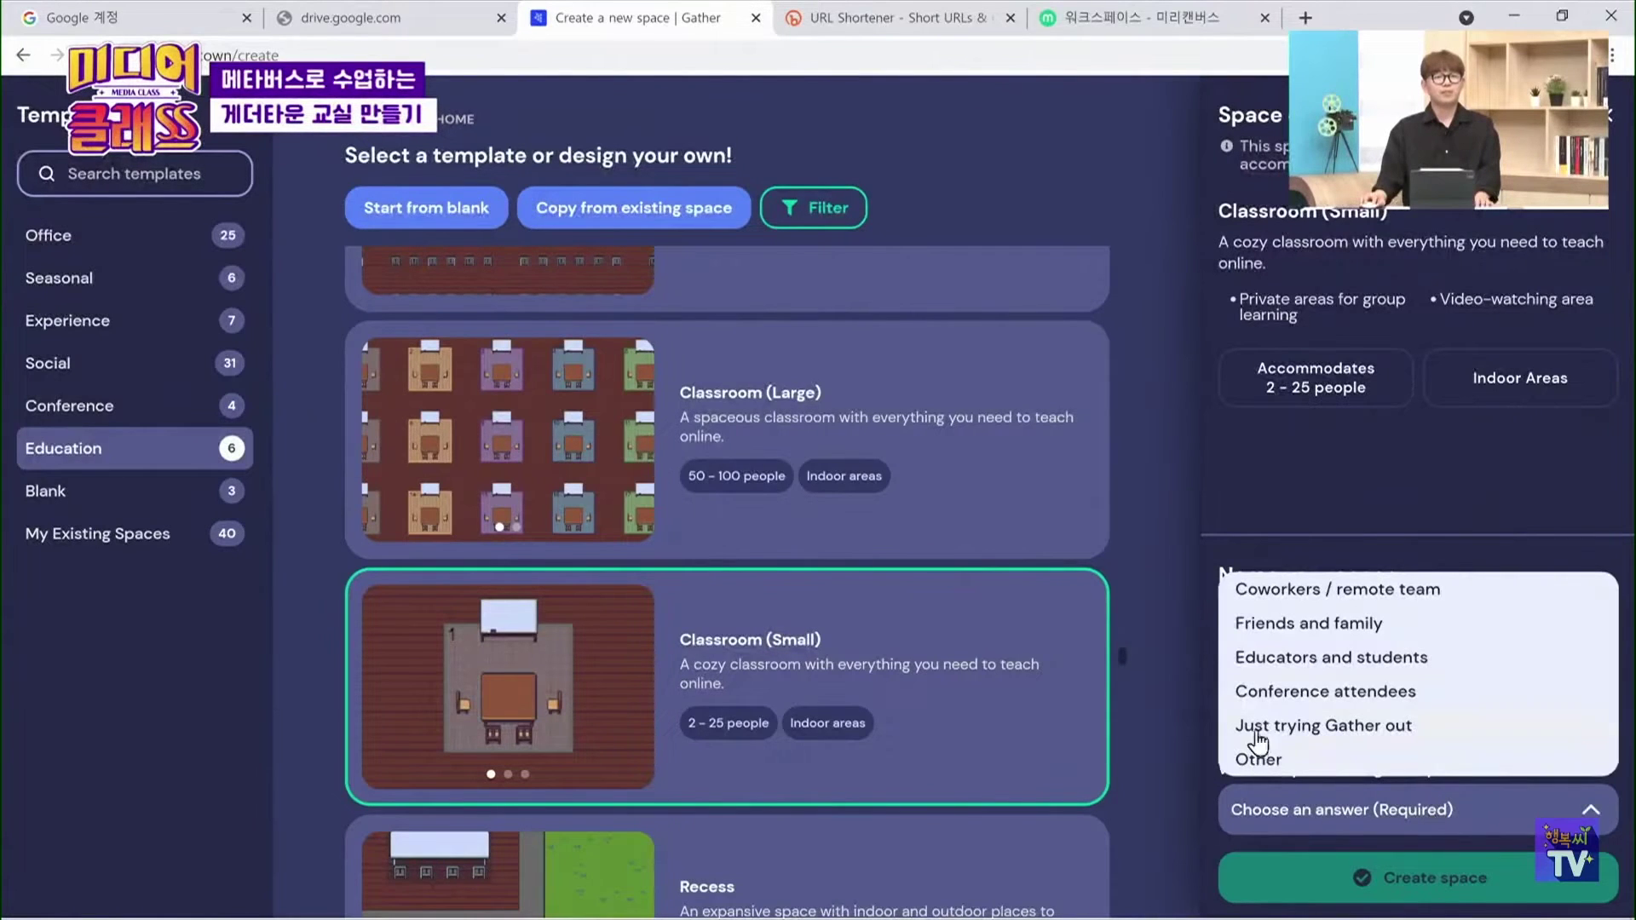
click(1332, 658)
click(1362, 811)
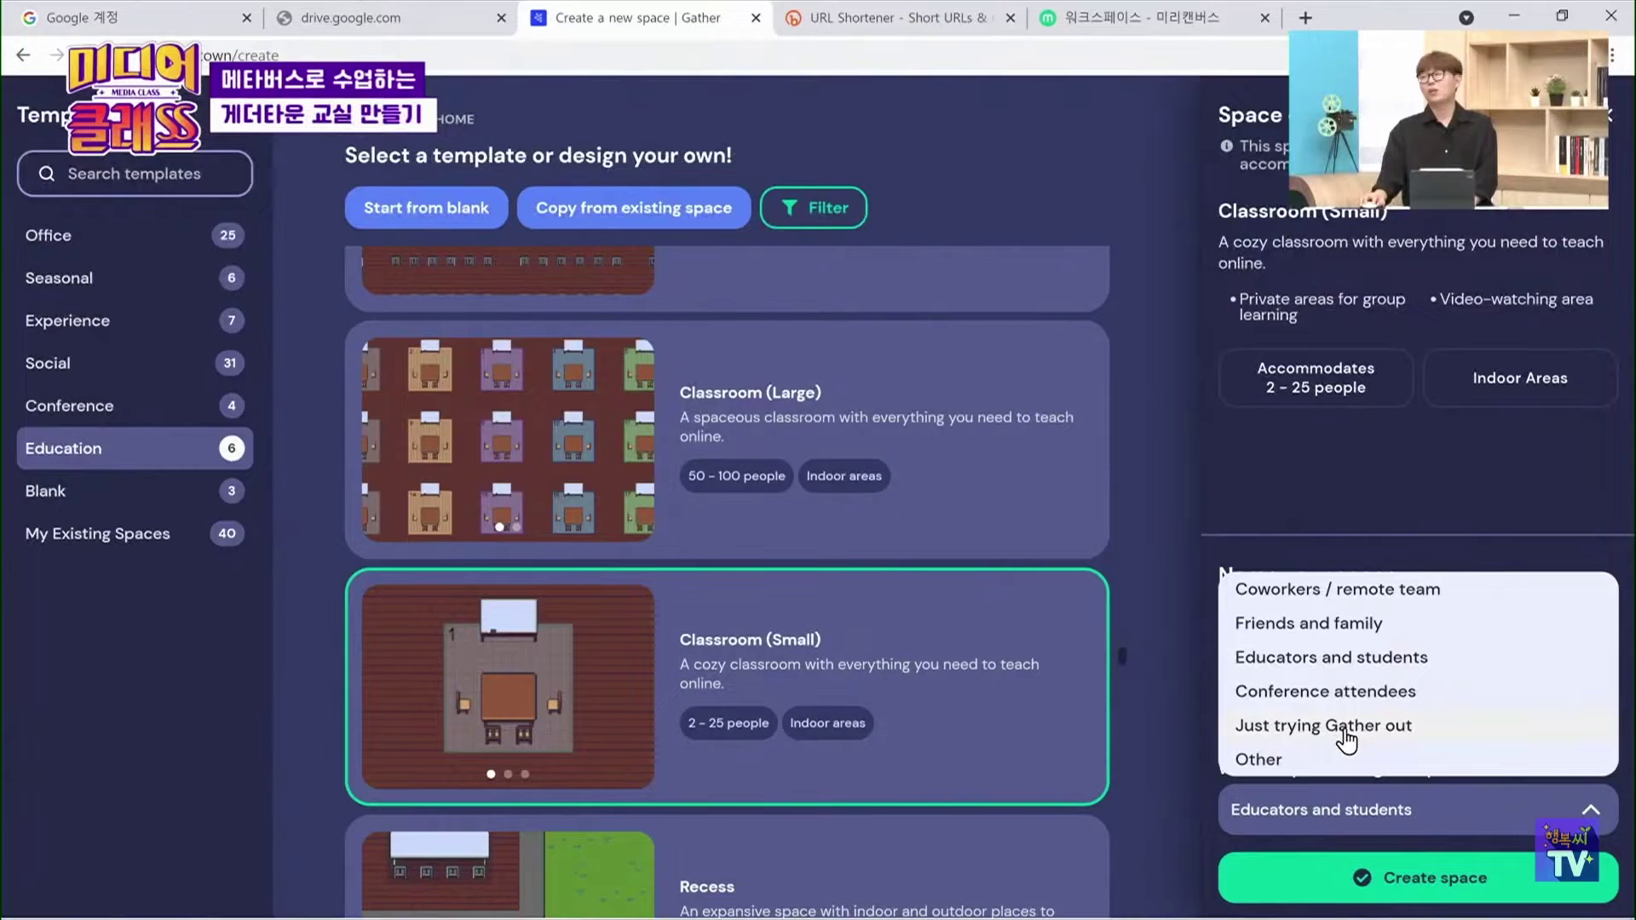
click(1343, 660)
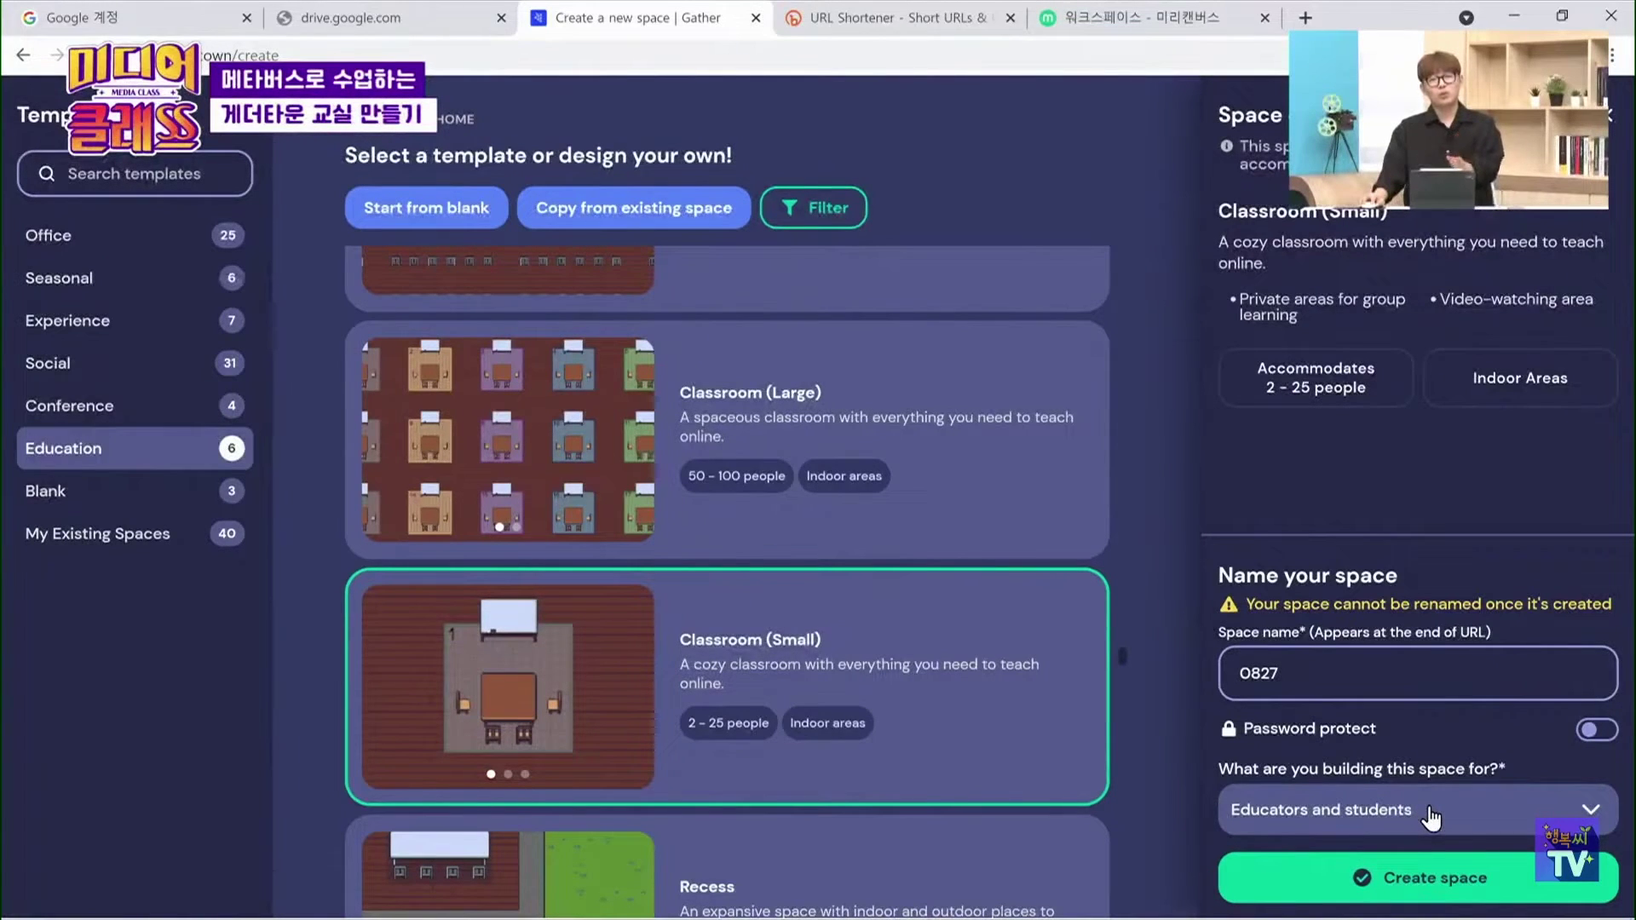
click(1449, 886)
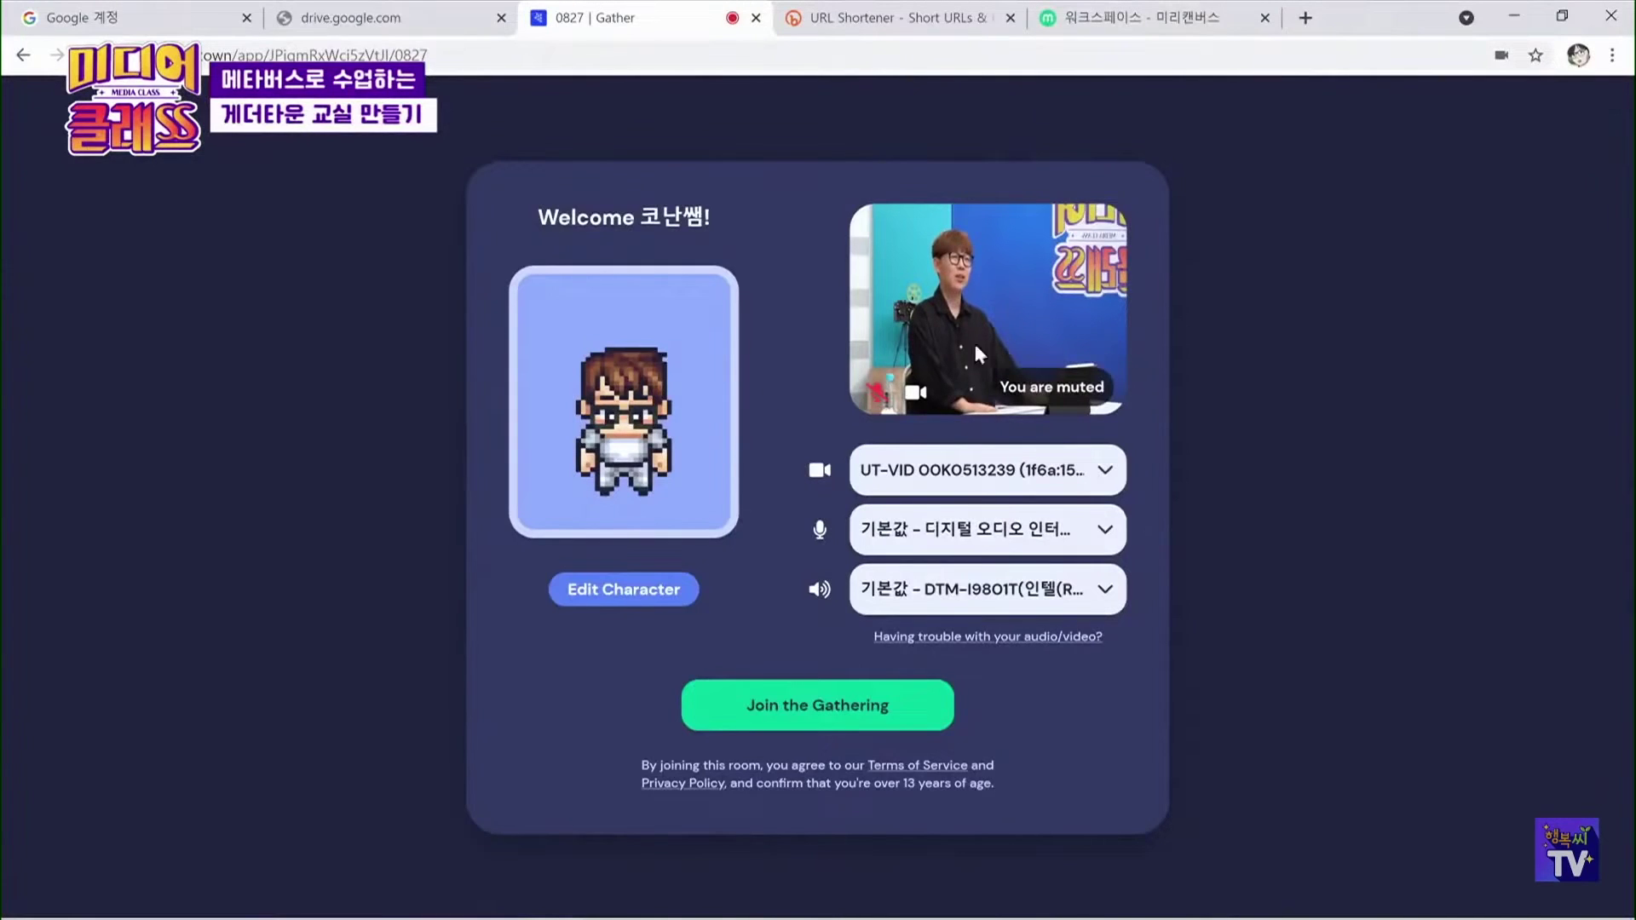
Join the new 0827 classroom space and open its building options
click(822, 718)
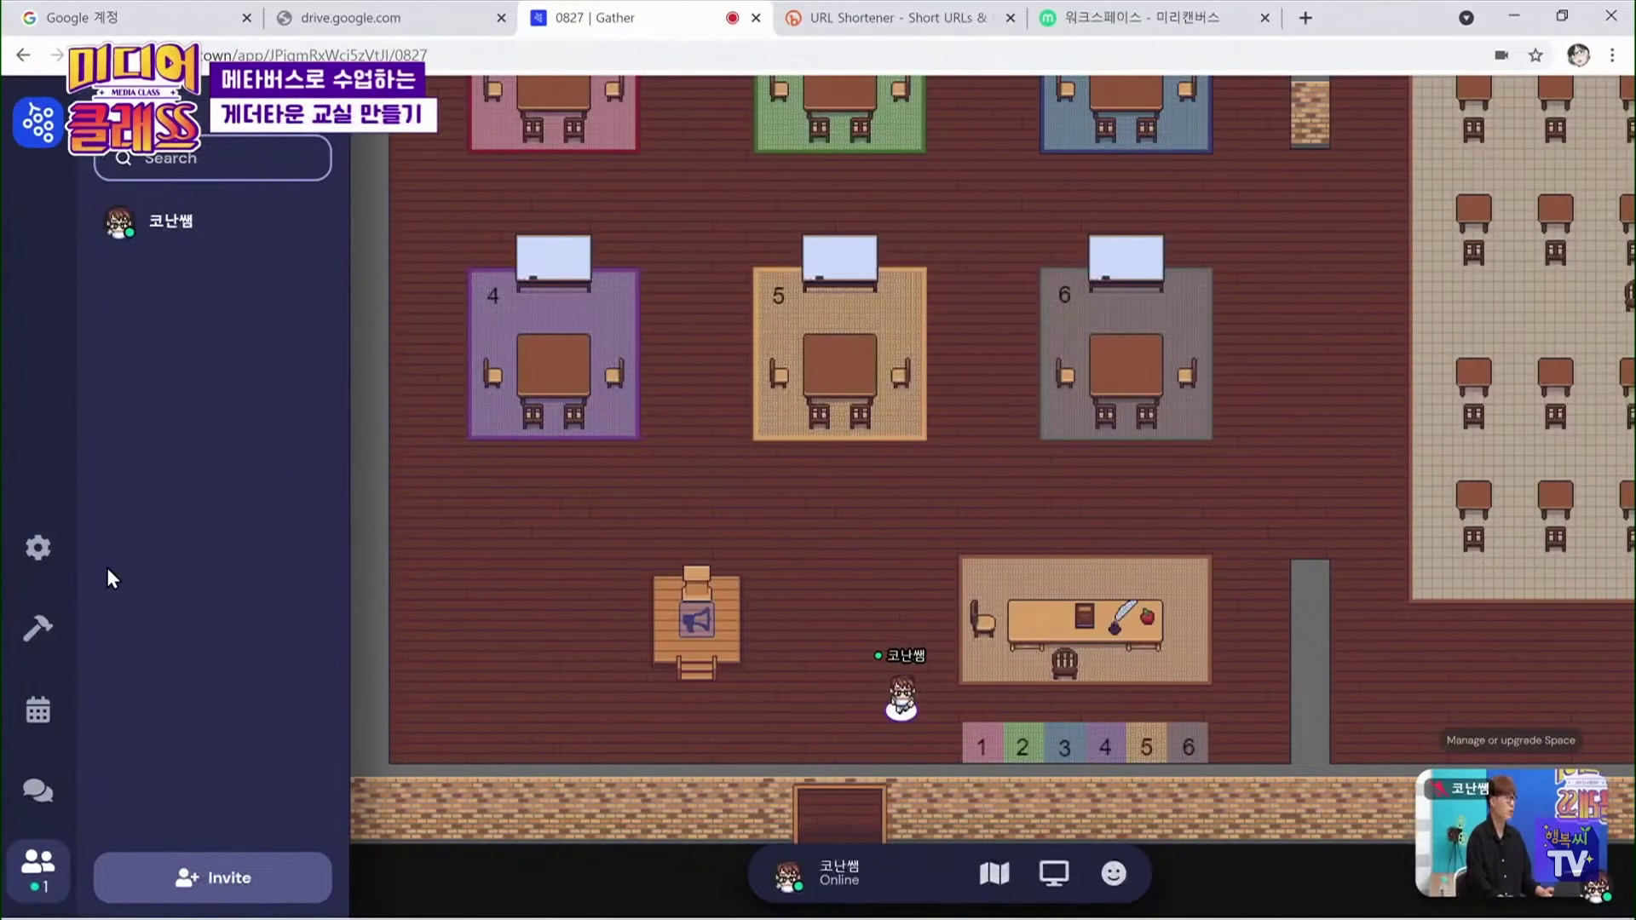
click(34, 635)
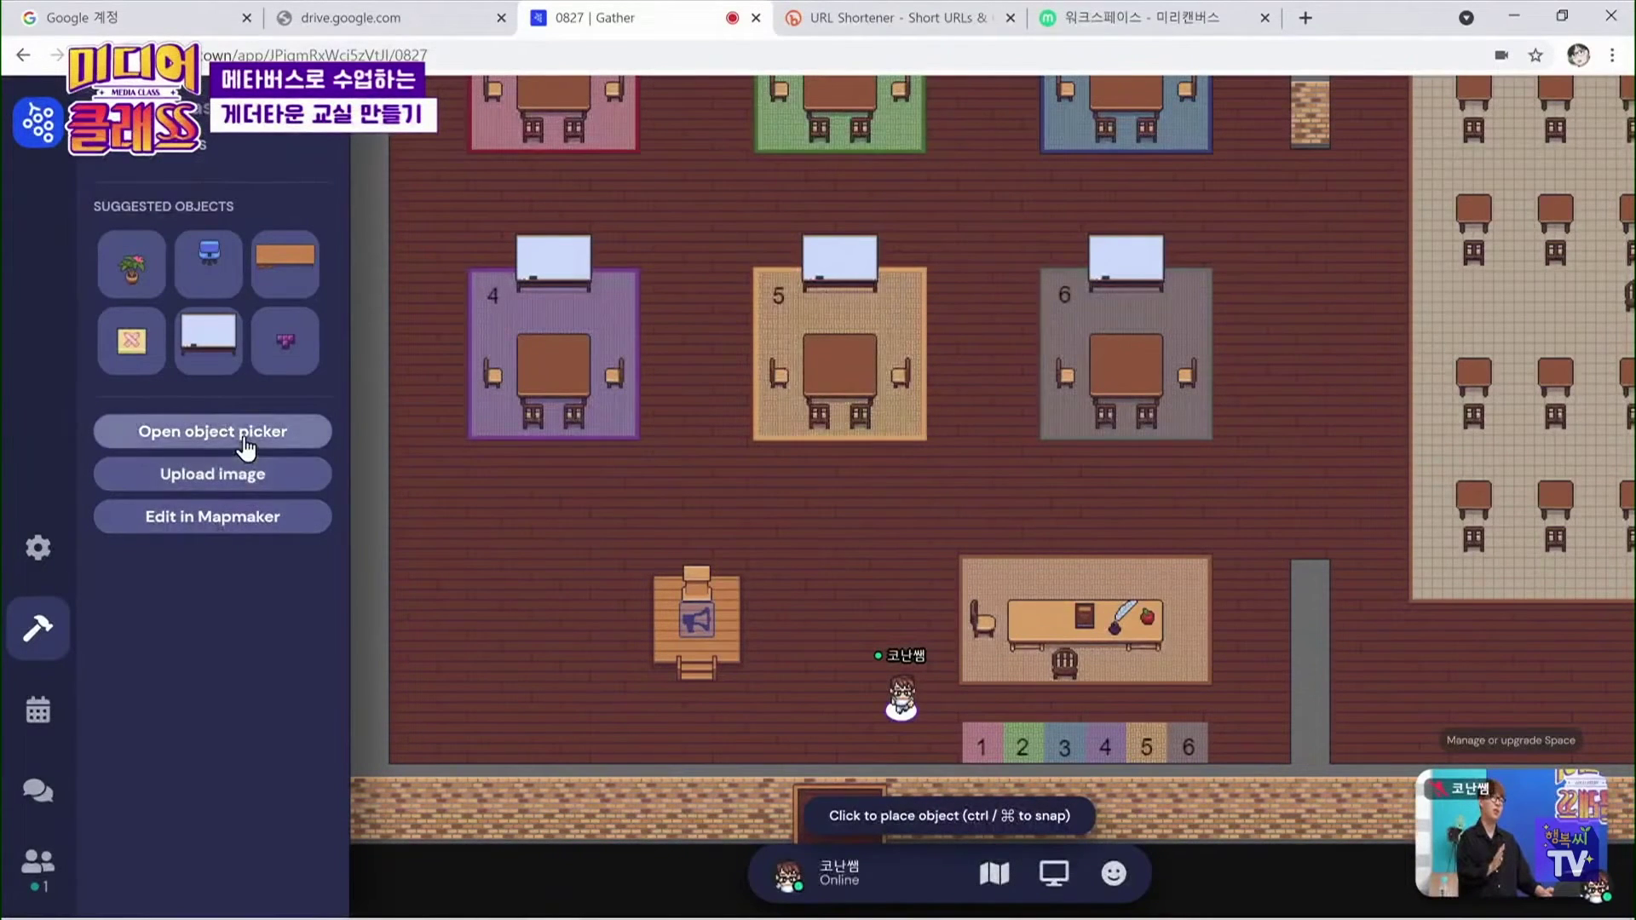
Turn off Global Build in the space's user roles so that only listed builders can modify the maps
click(38, 550)
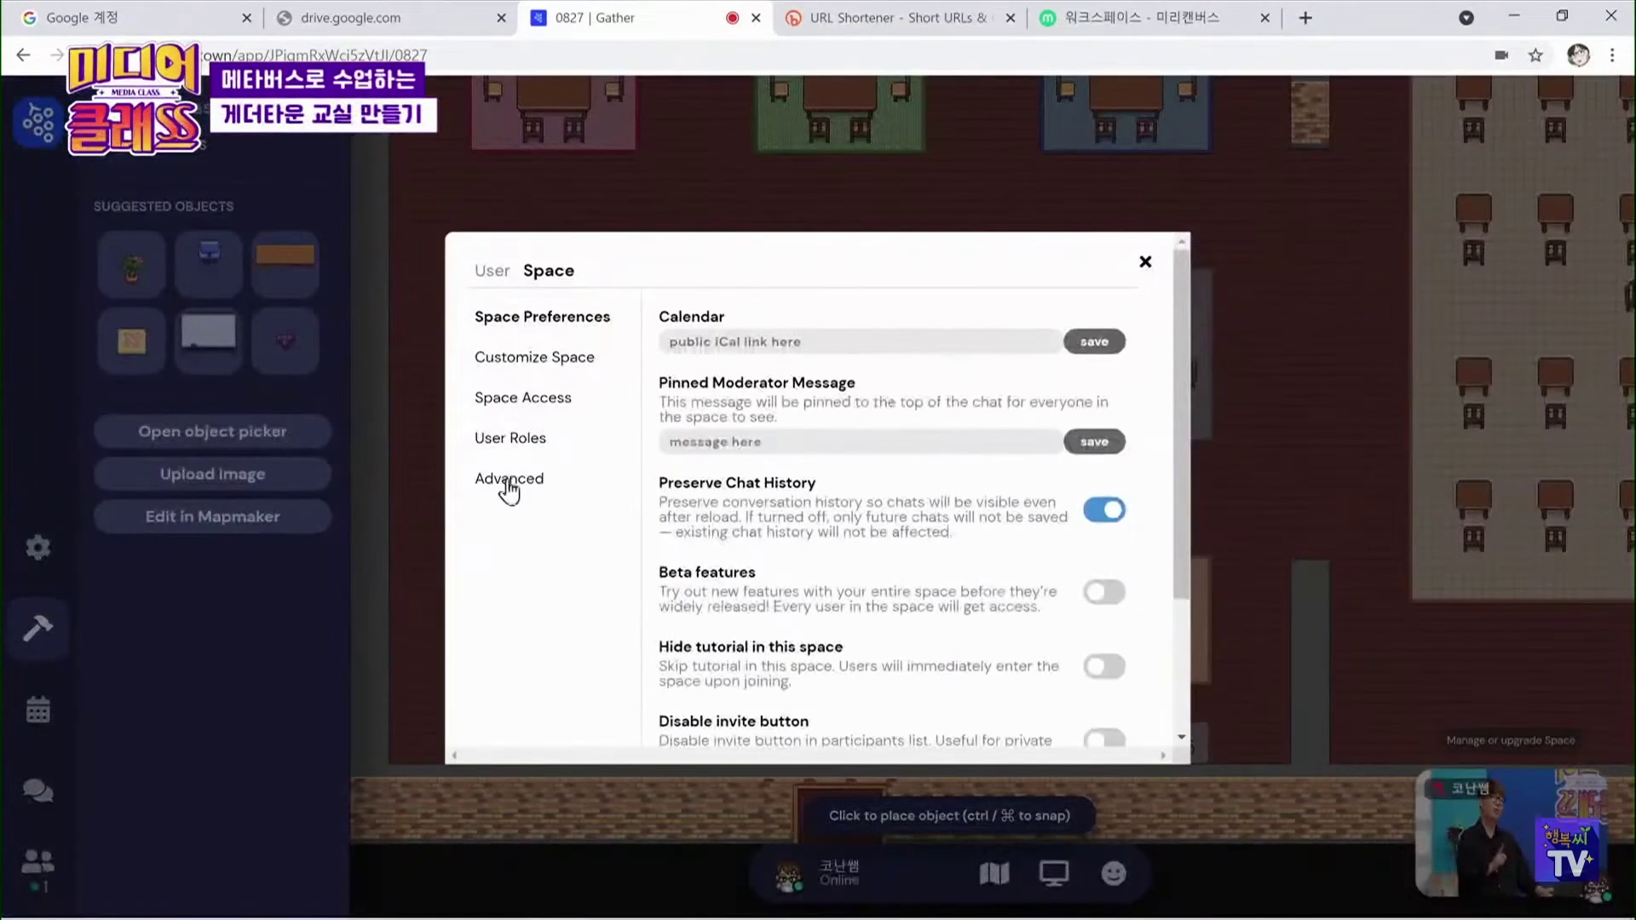
click(536, 439)
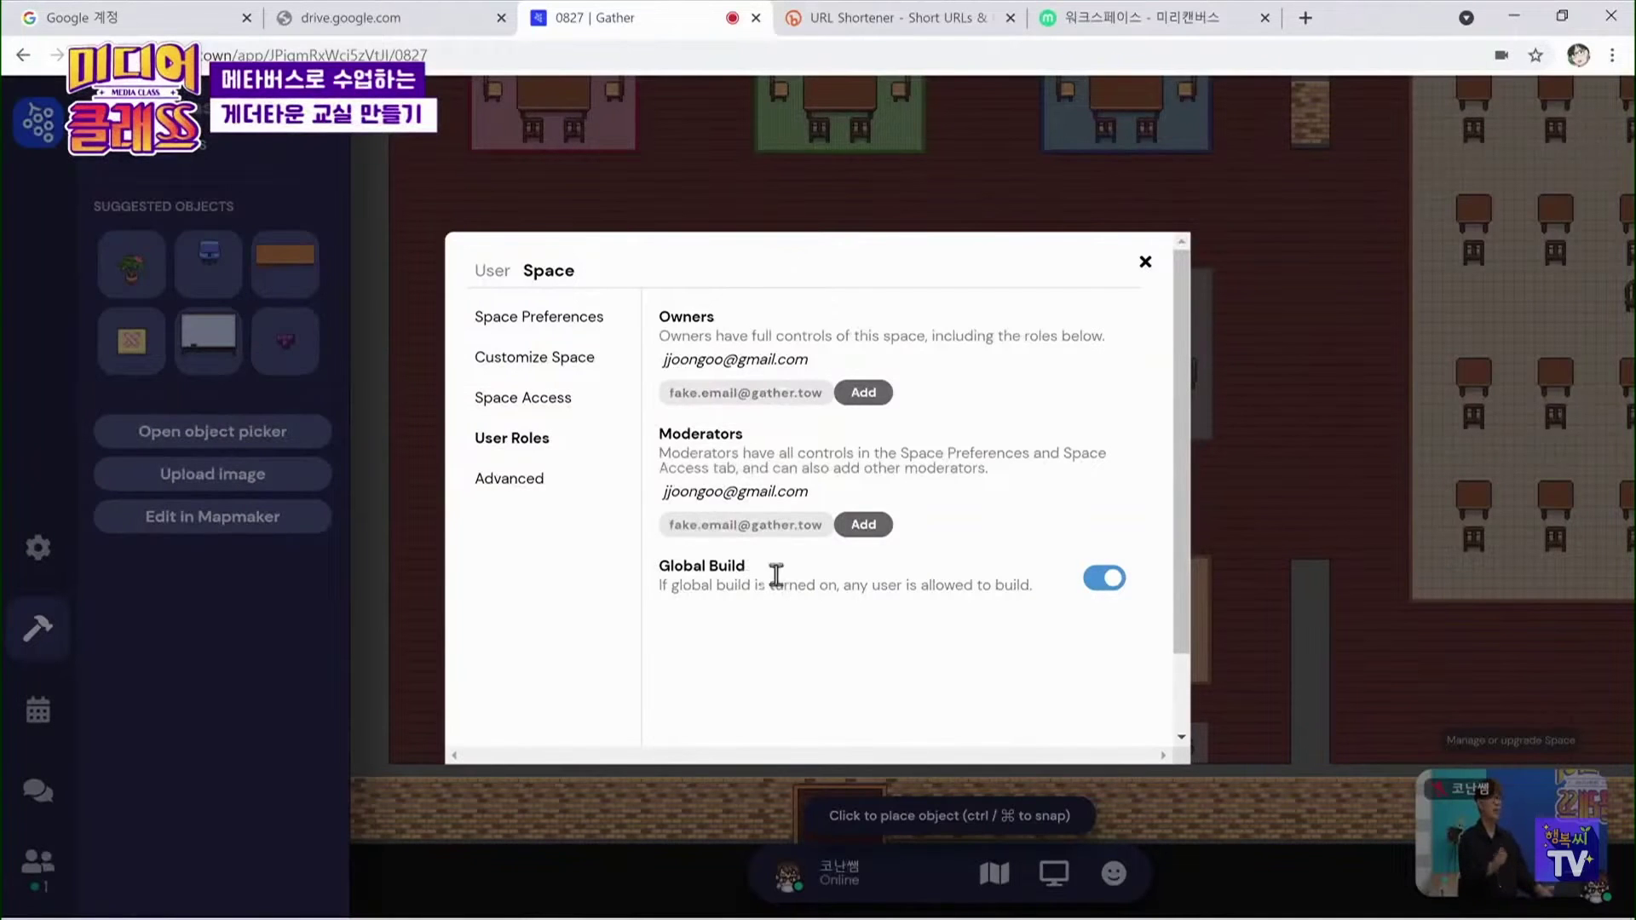
click(1098, 588)
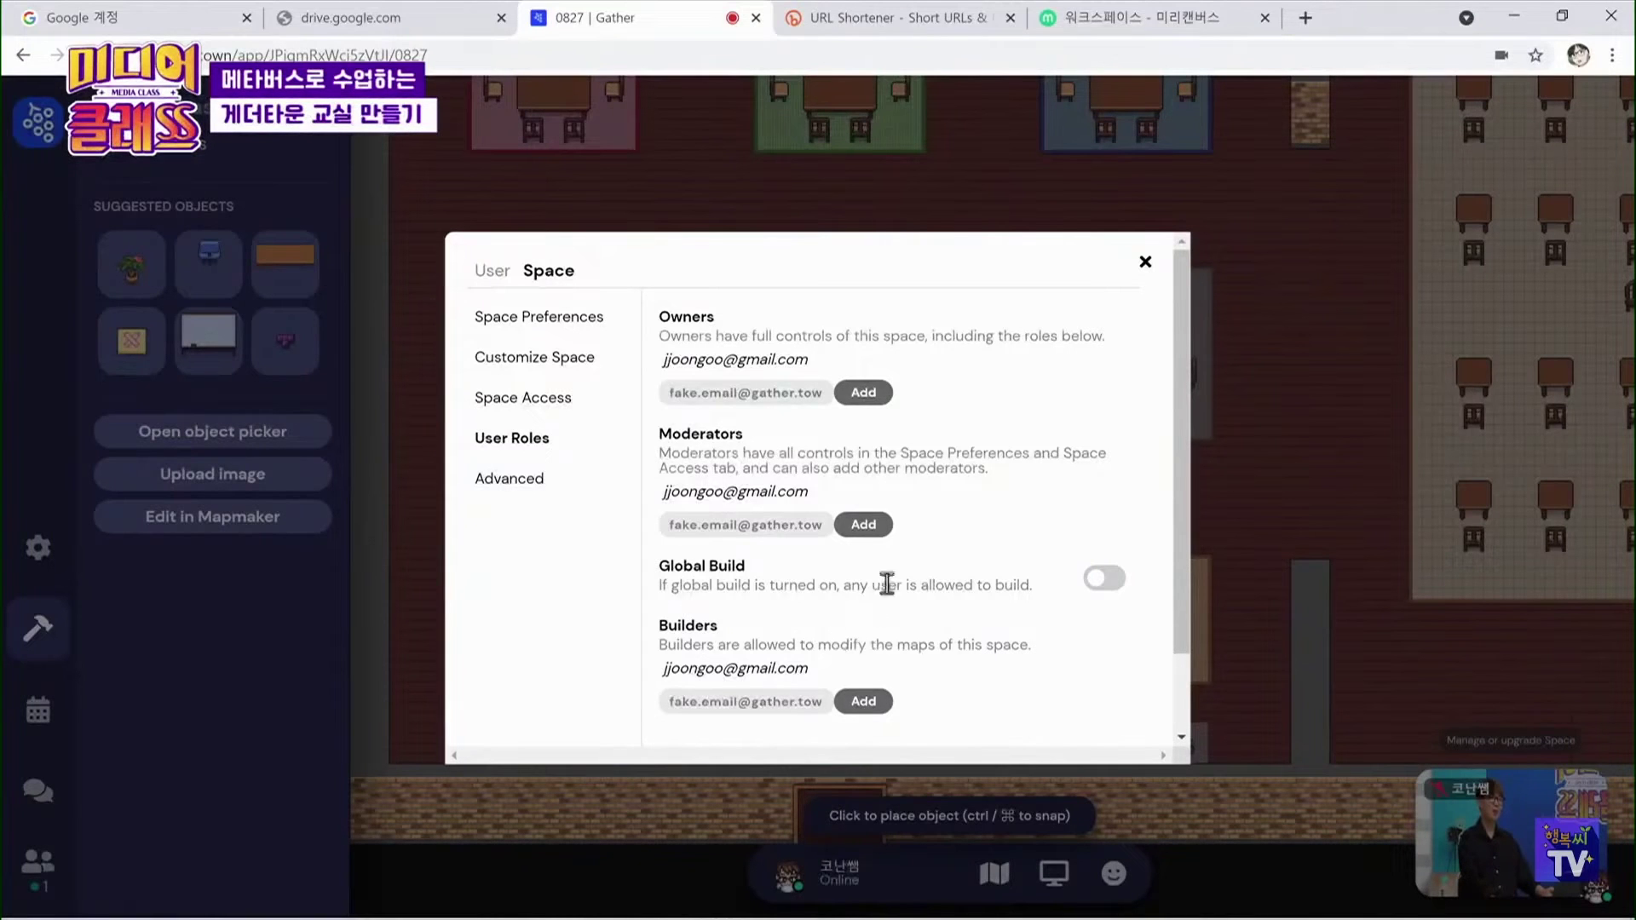
click(1146, 266)
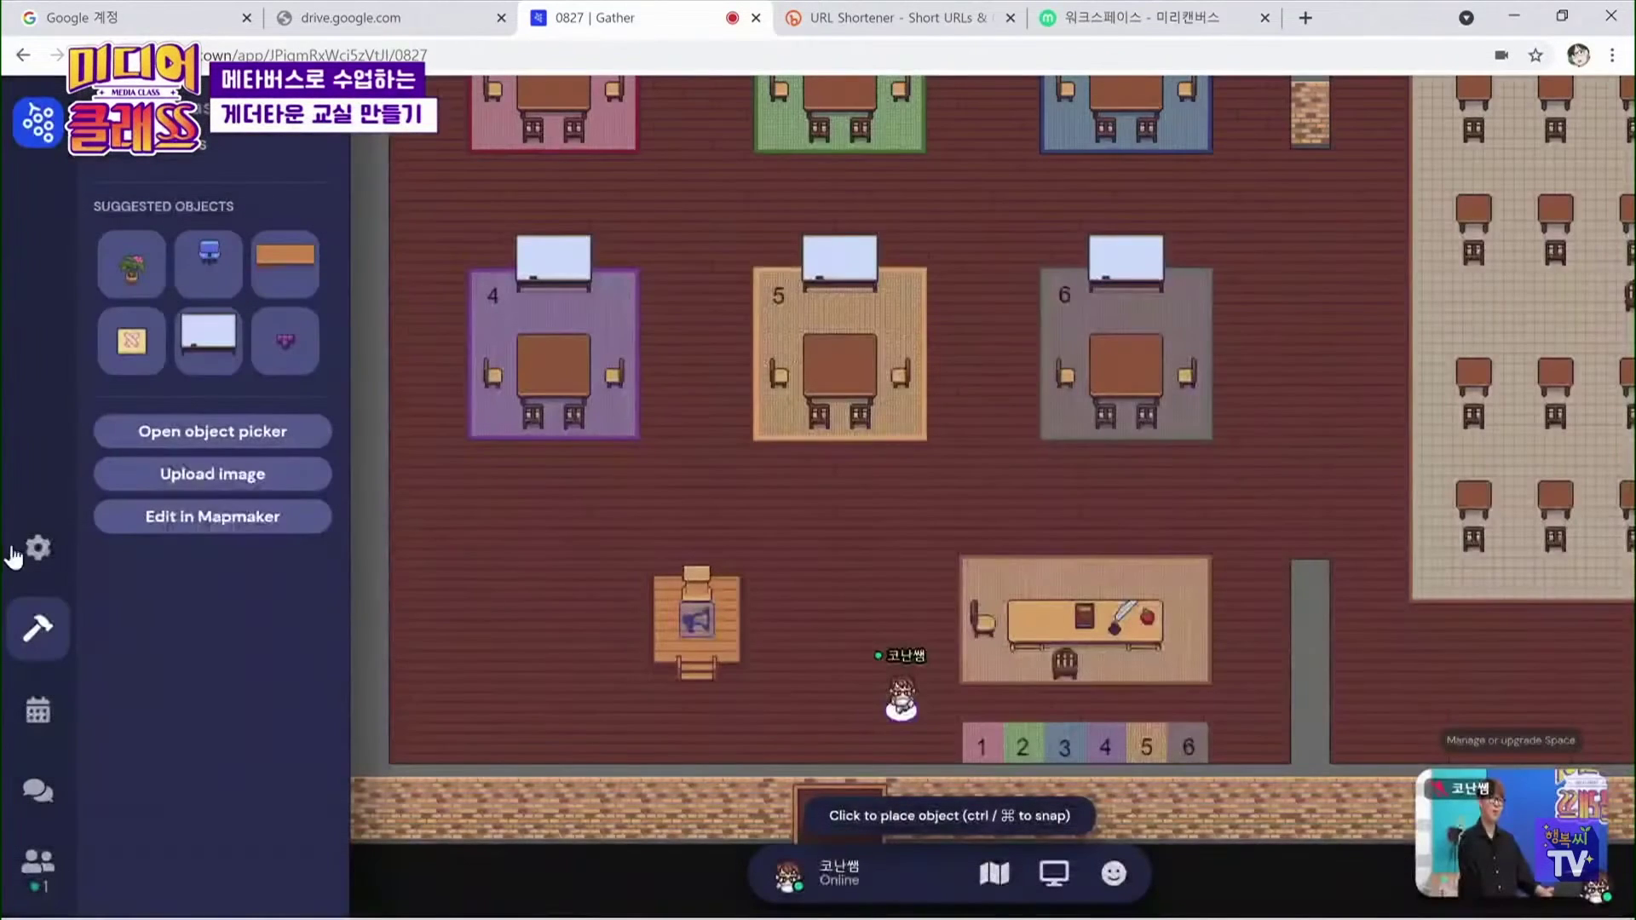
Open the space's map in Mapmaker, and try moving area 2's whiteboard down beside area 5's whiteboard and undo the move
click(173, 530)
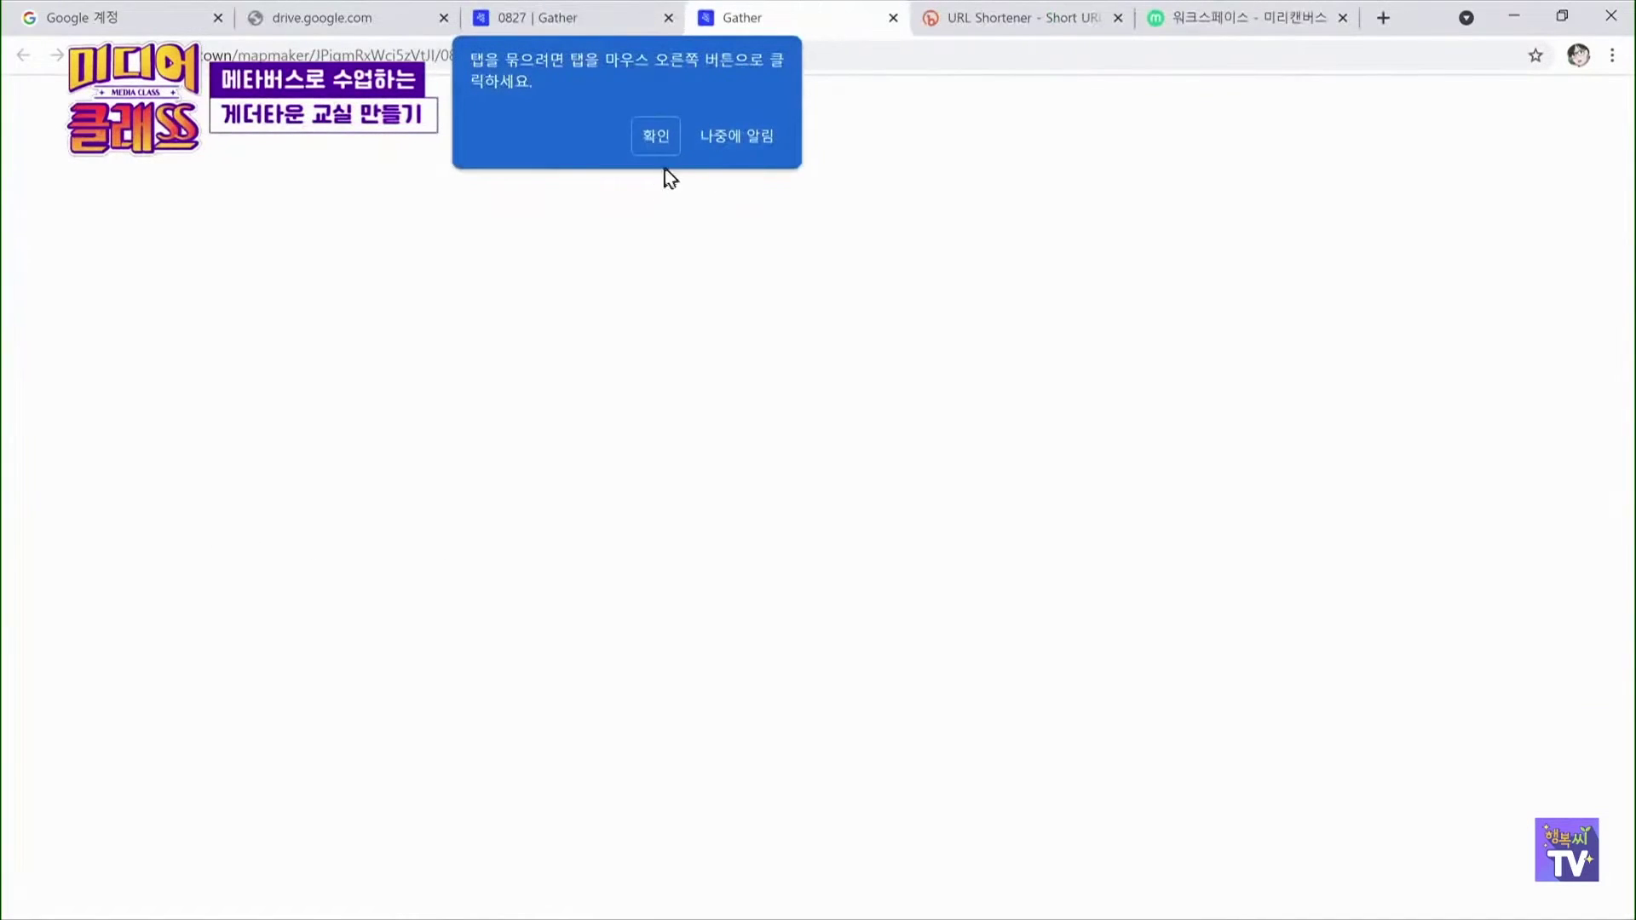
click(677, 135)
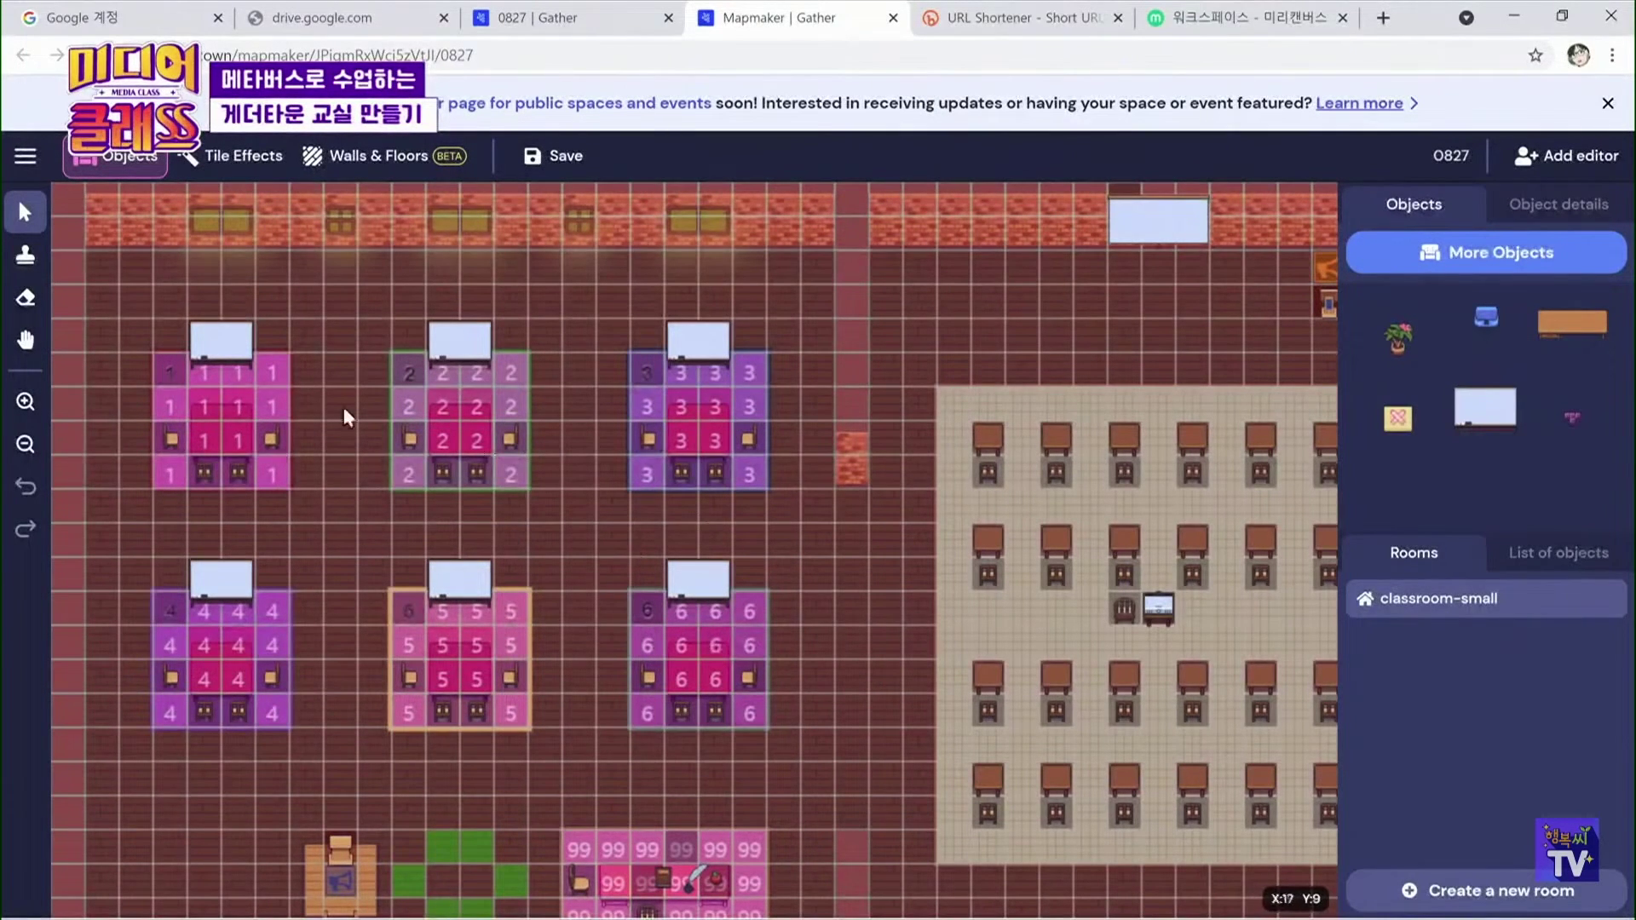
drag(460, 341, 388, 556)
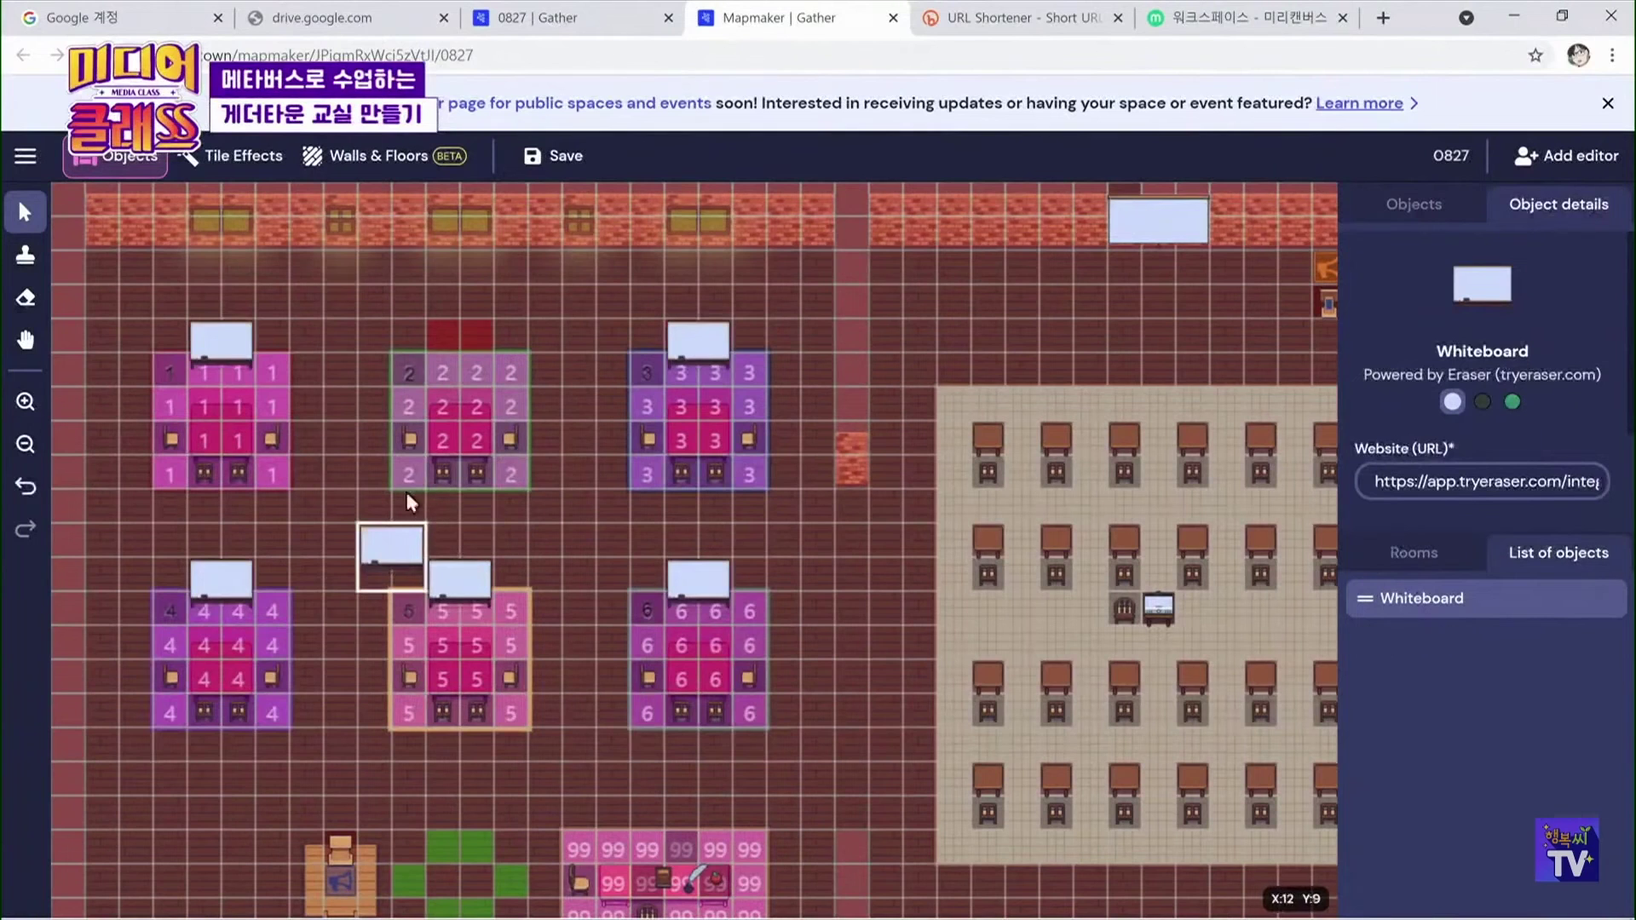
key(ctrl+z)
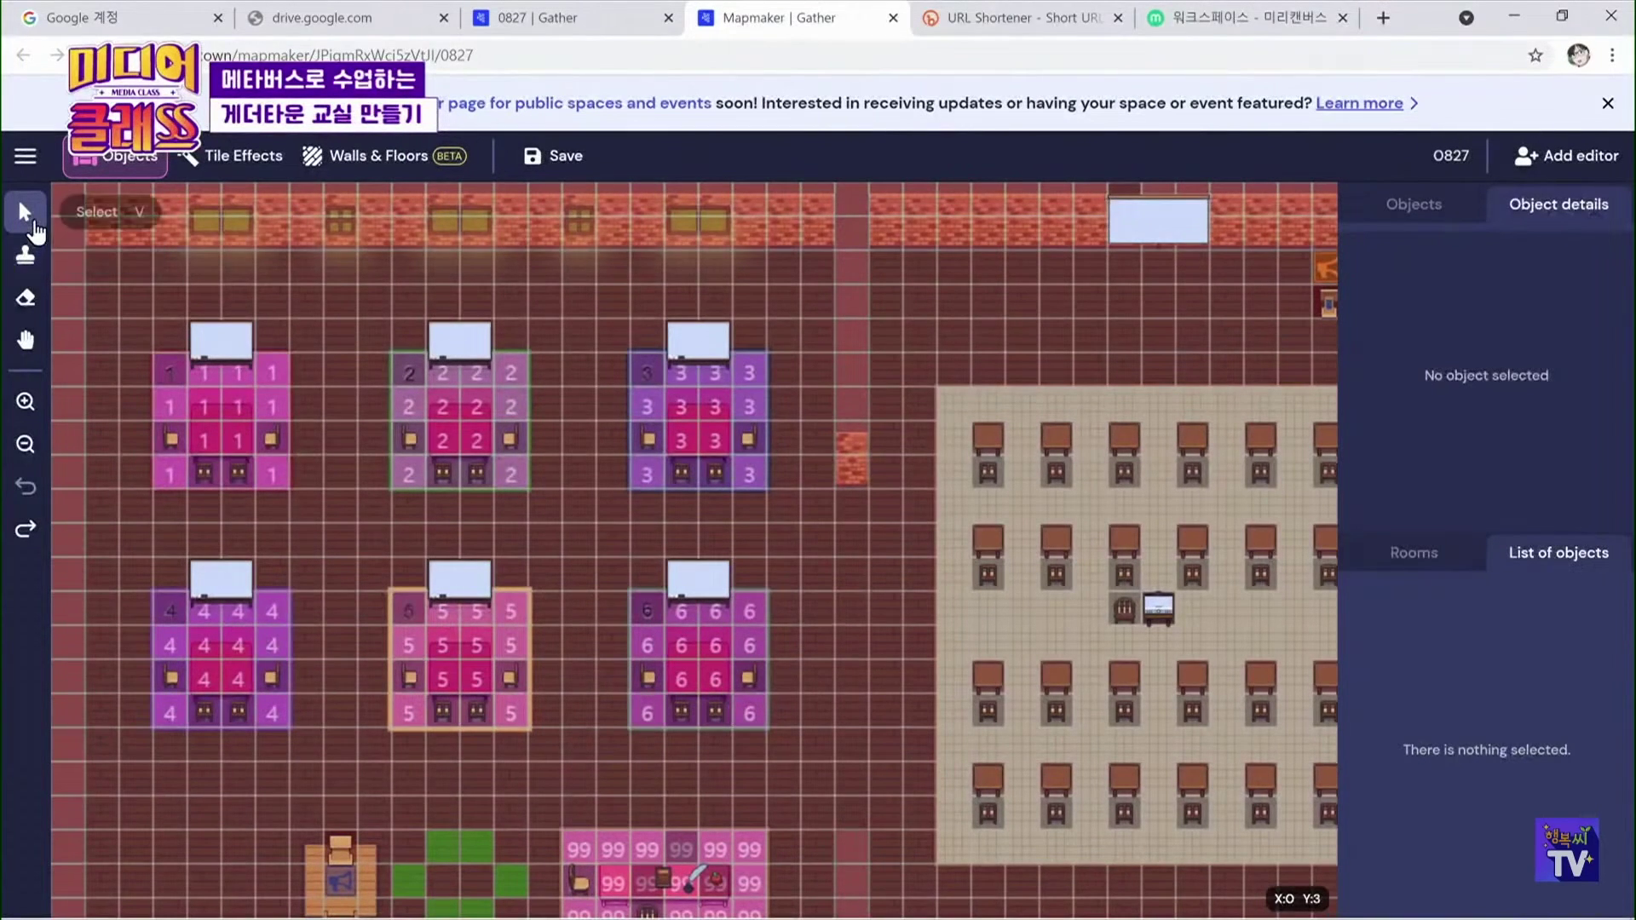
Select the whiteboards of areas 1 and 2 and a brick wall tile in turn to inspect their object details
click(206, 346)
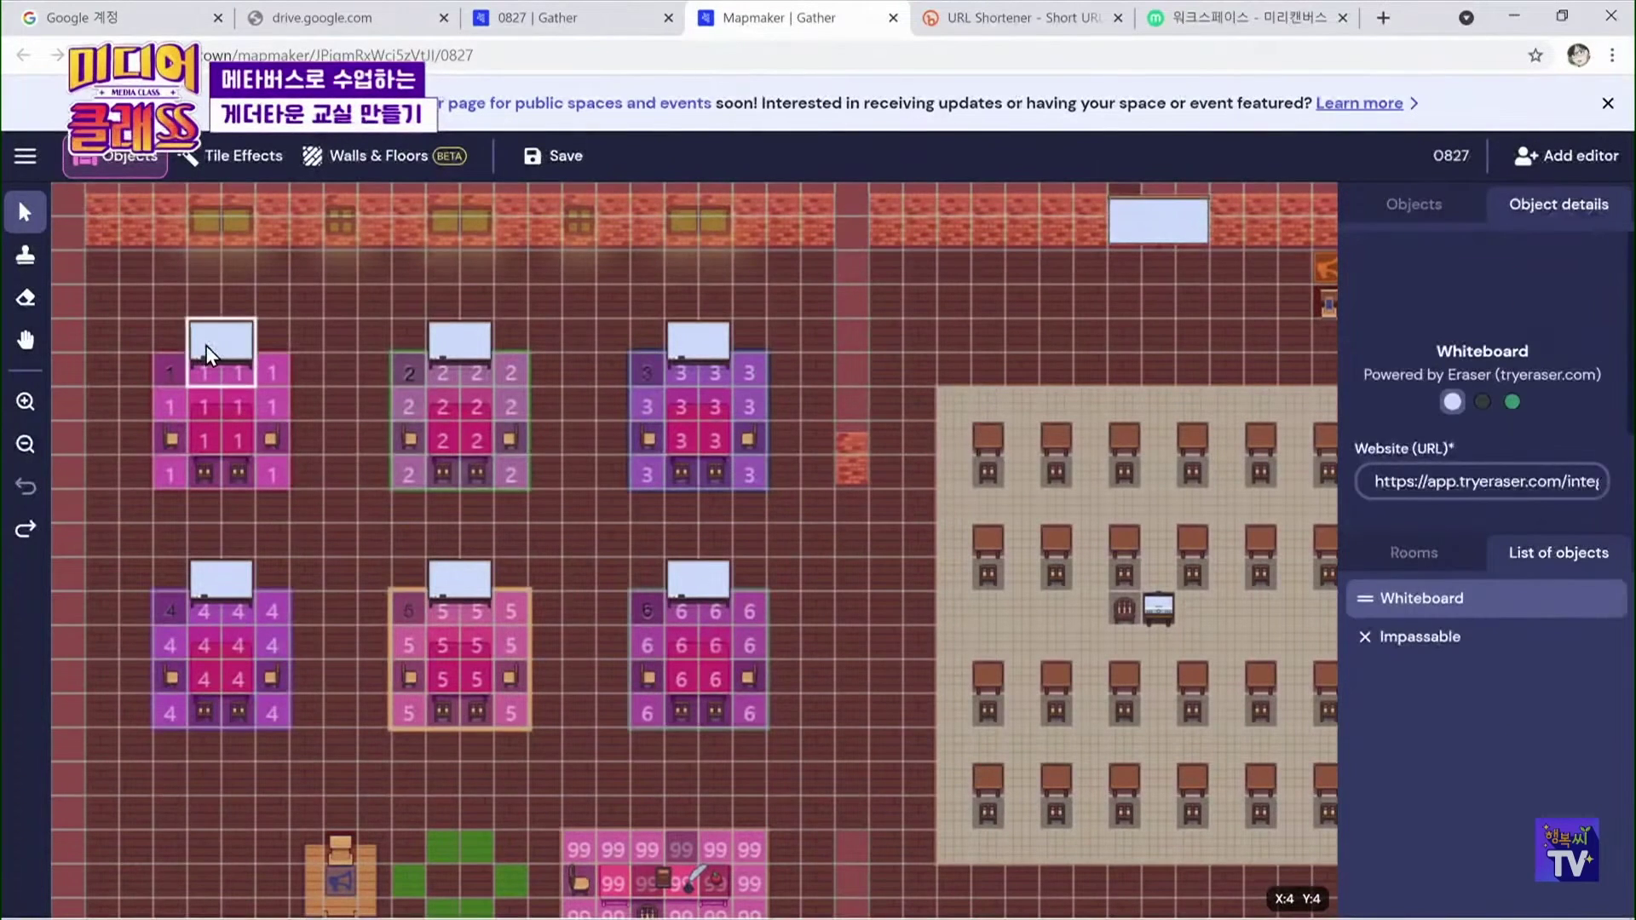
click(451, 356)
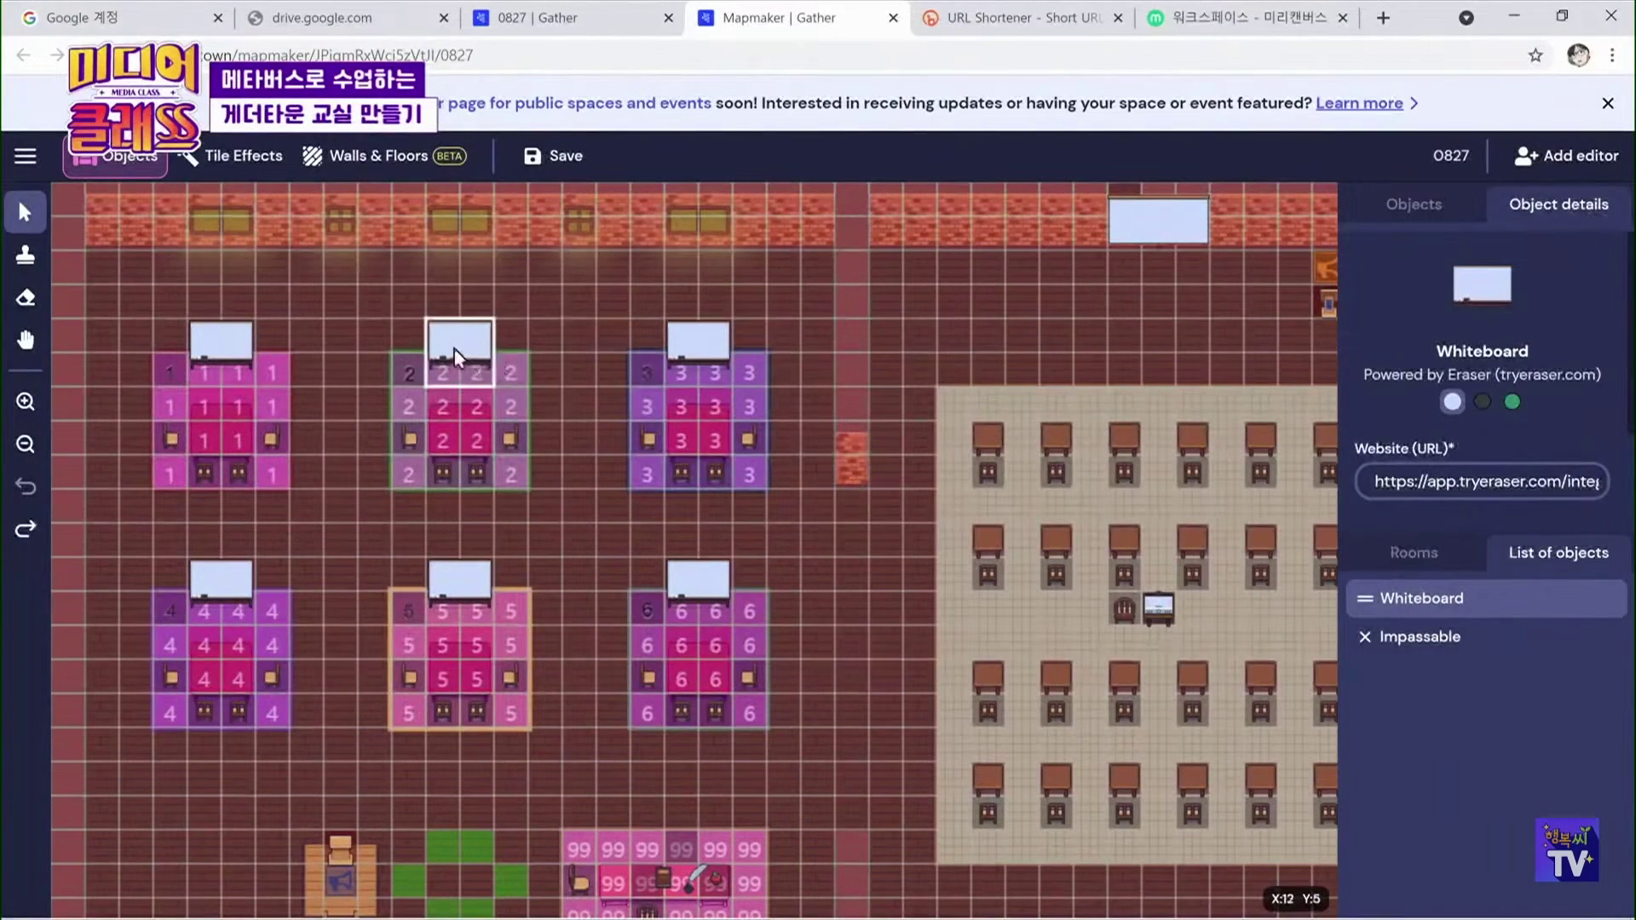
click(232, 222)
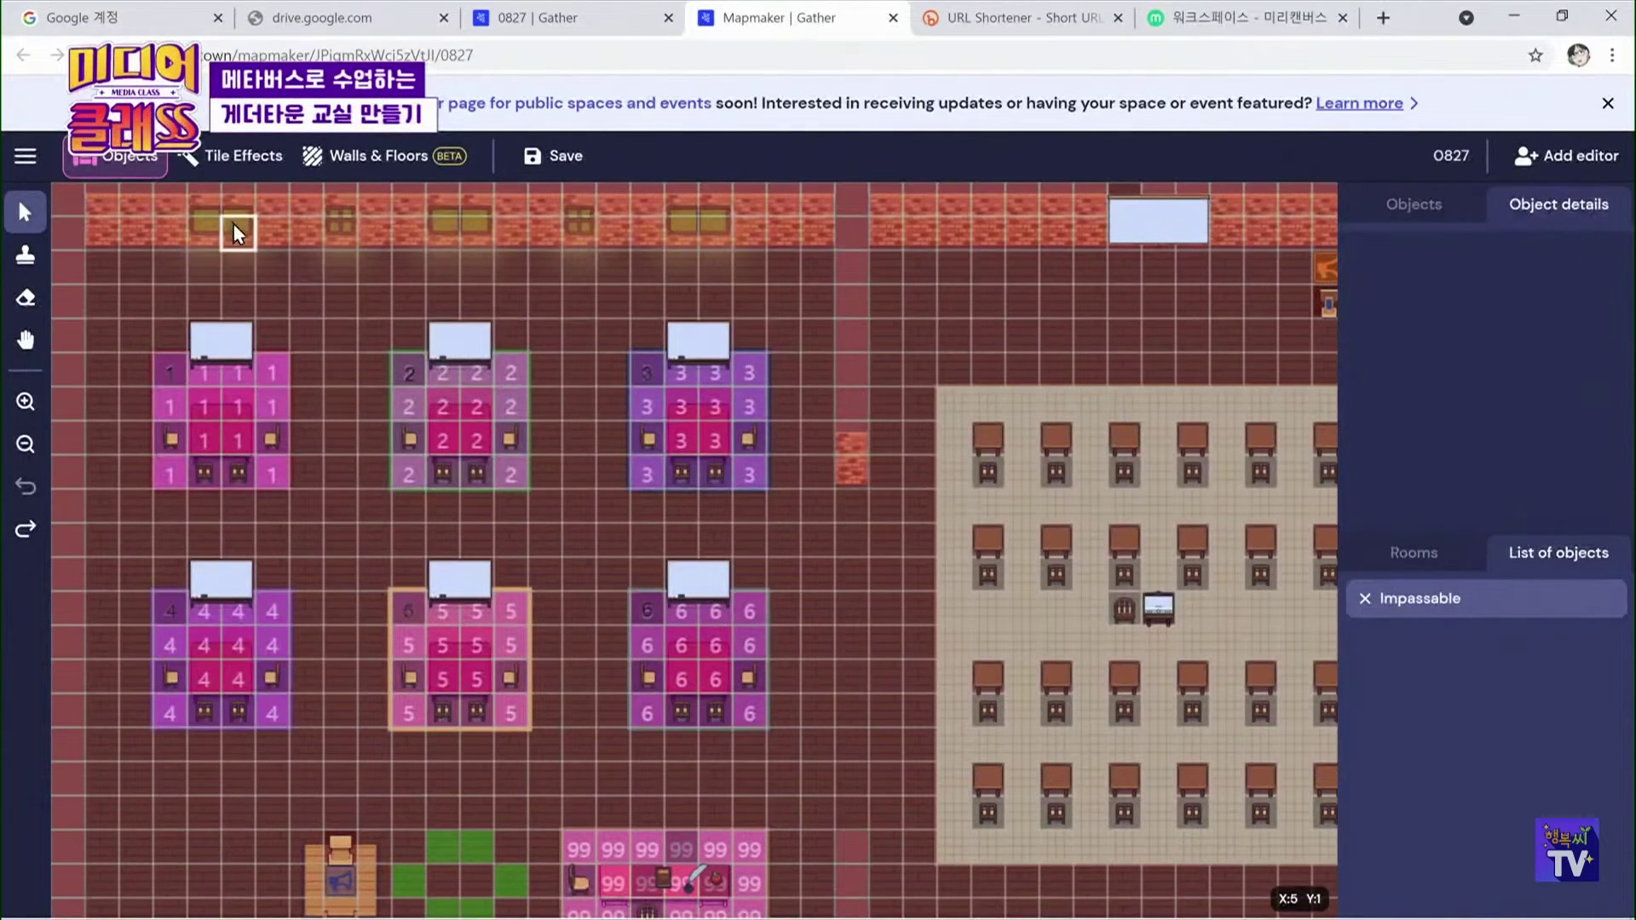
click(299, 281)
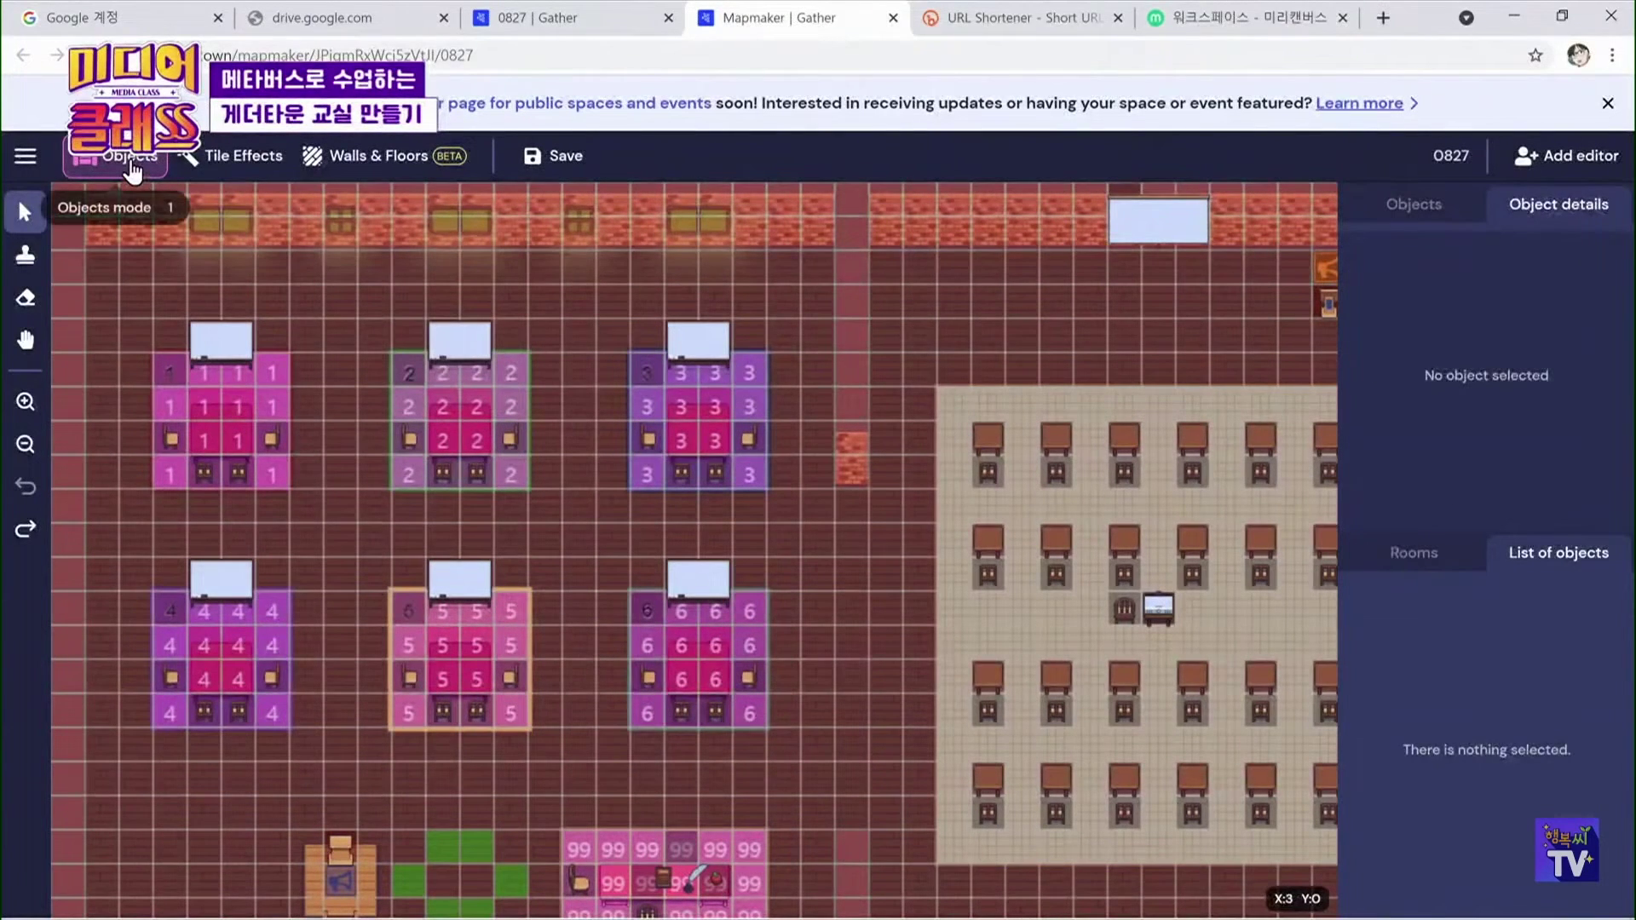
click(208, 356)
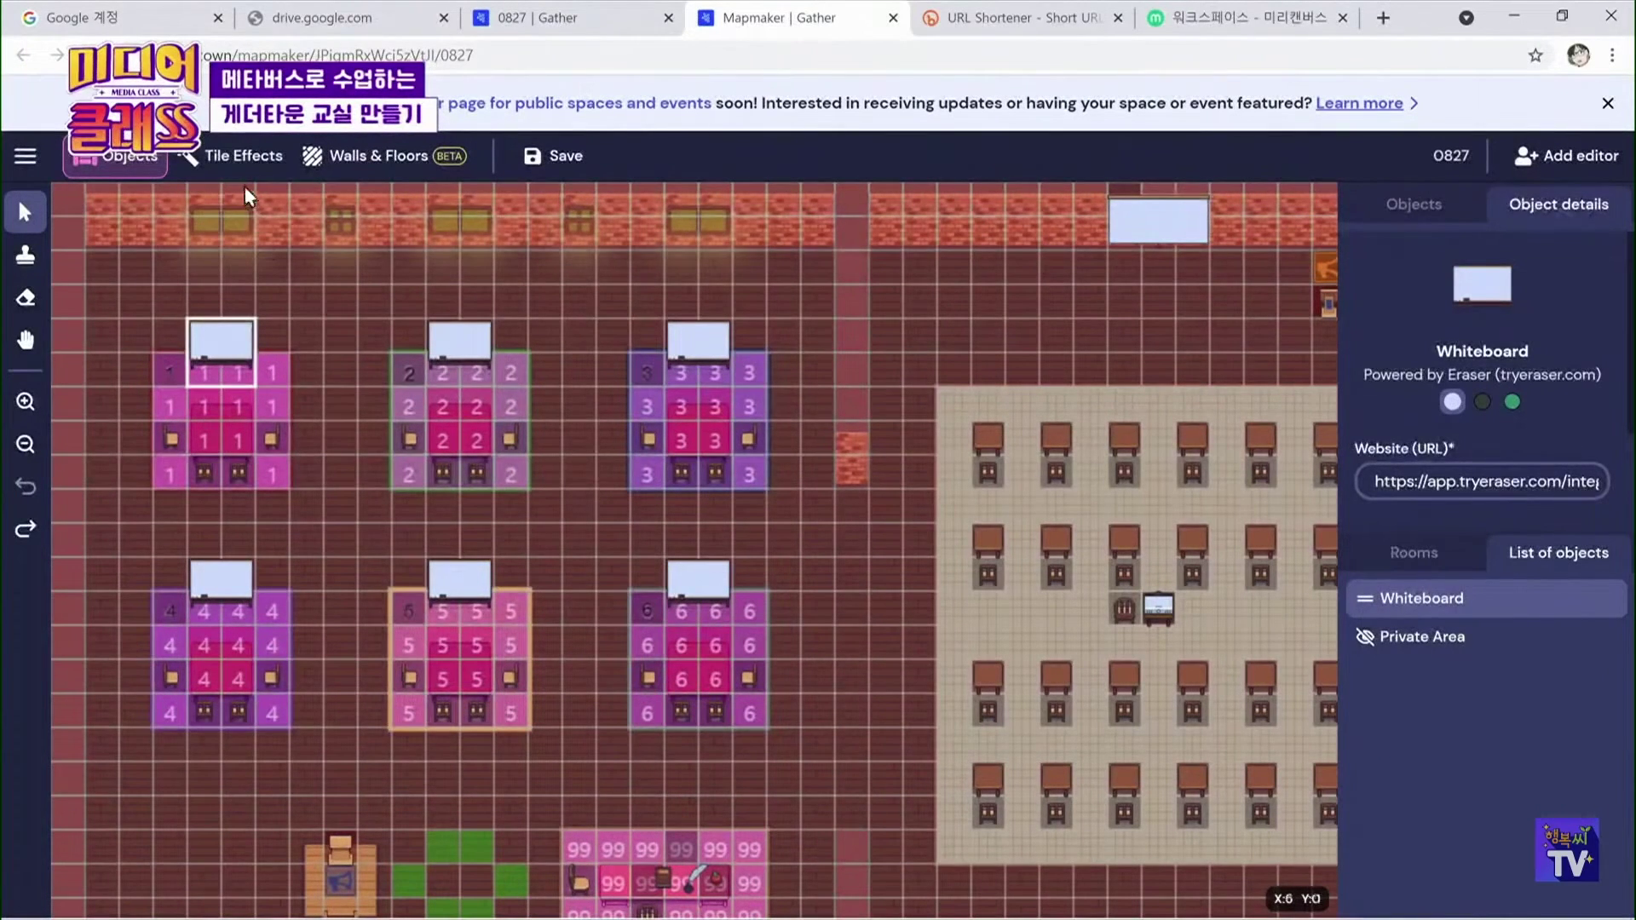
Show the map's tile effects and inspect a private-area tile in area 1 and one of the spawn tiles
click(244, 162)
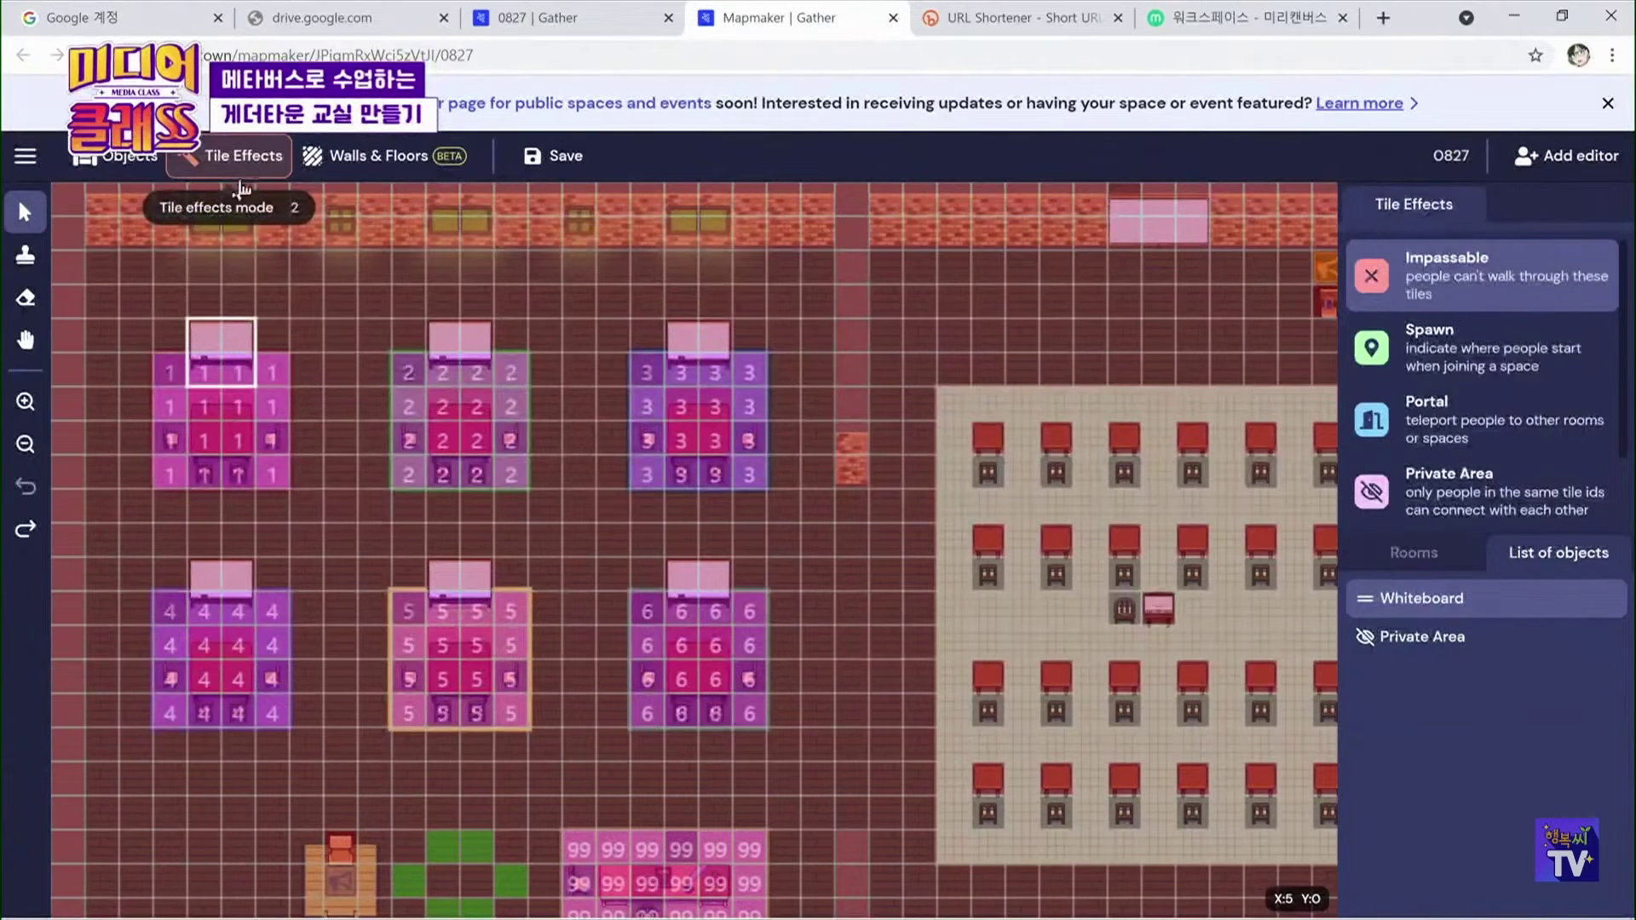
click(171, 378)
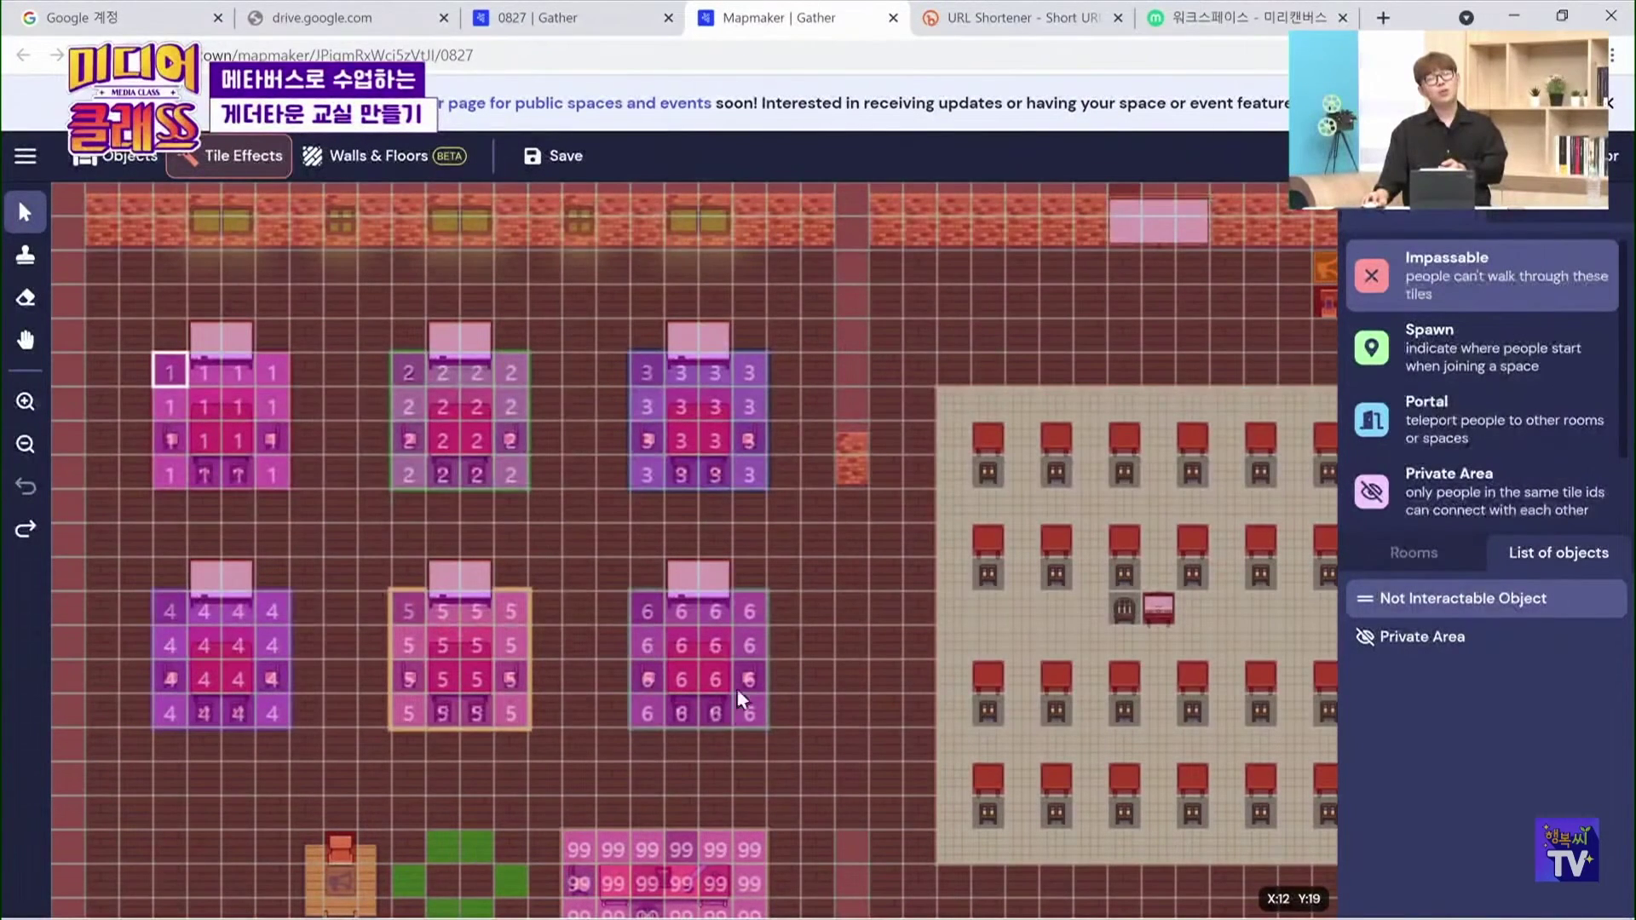
click(479, 850)
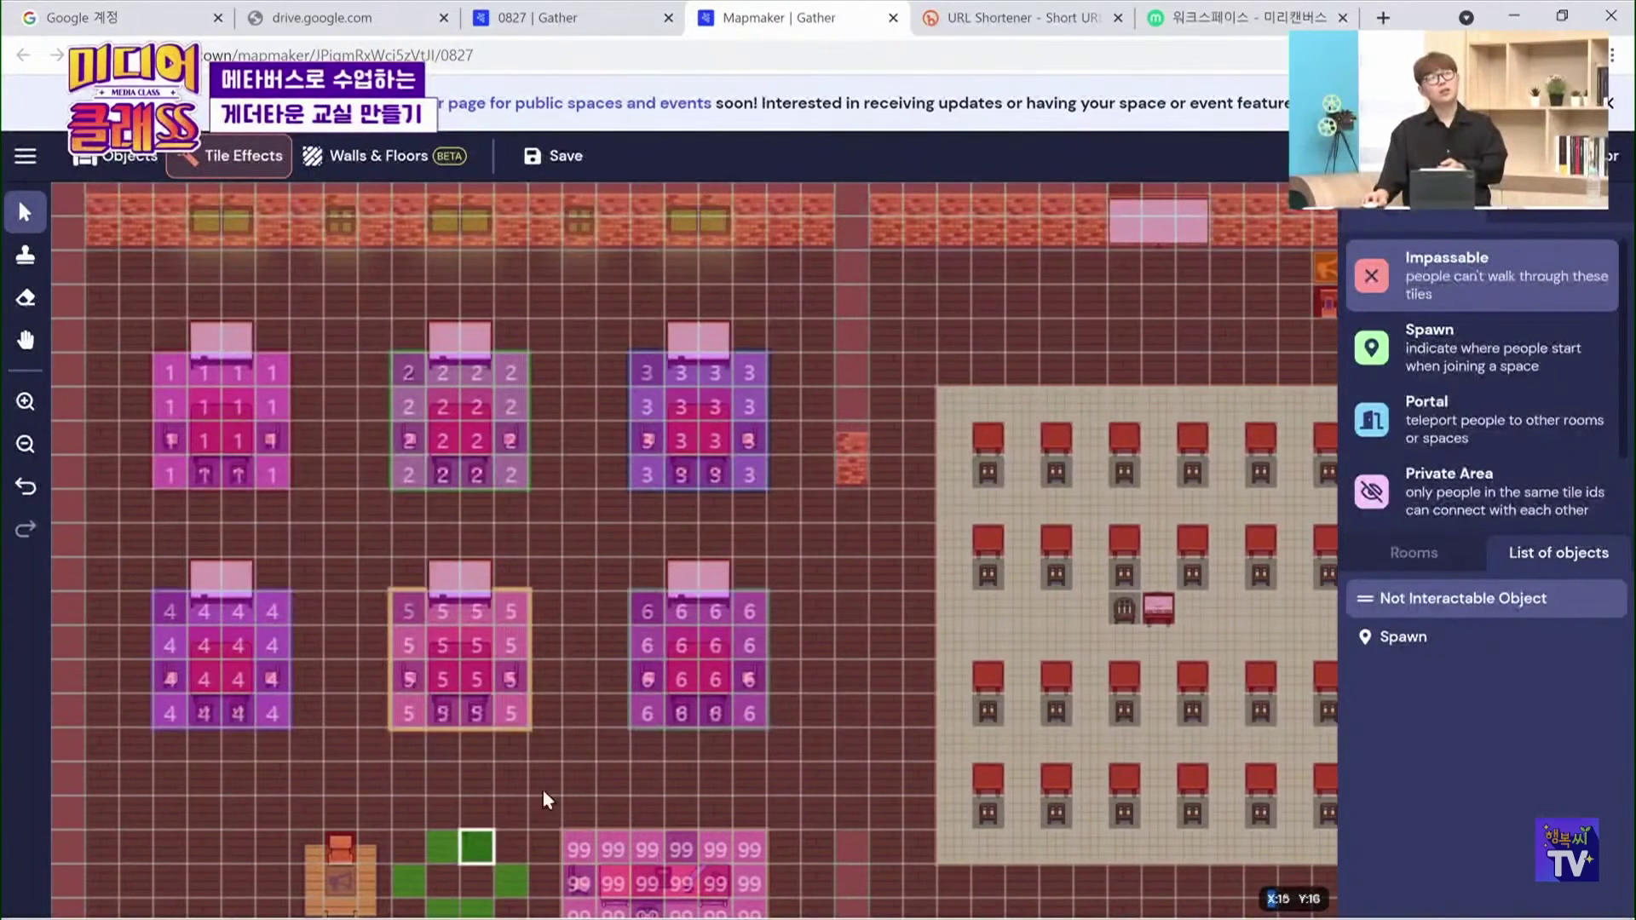
Try stamping a default Spawn tile on the floor beside area 1, and reselect an existing spawn tile
click(1421, 363)
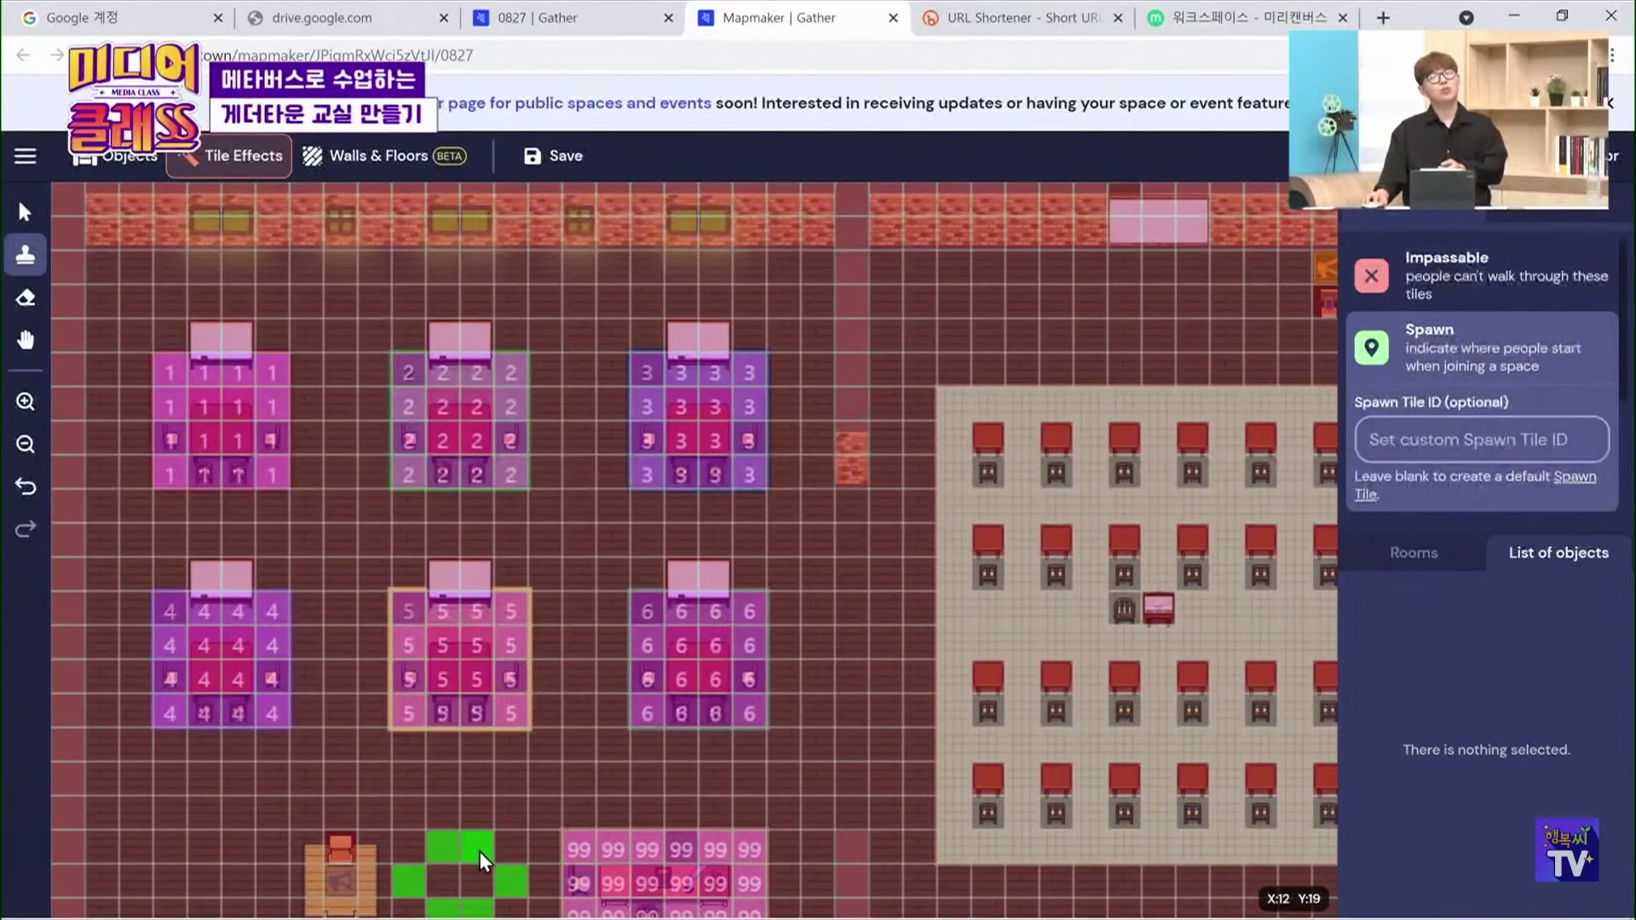
click(102, 337)
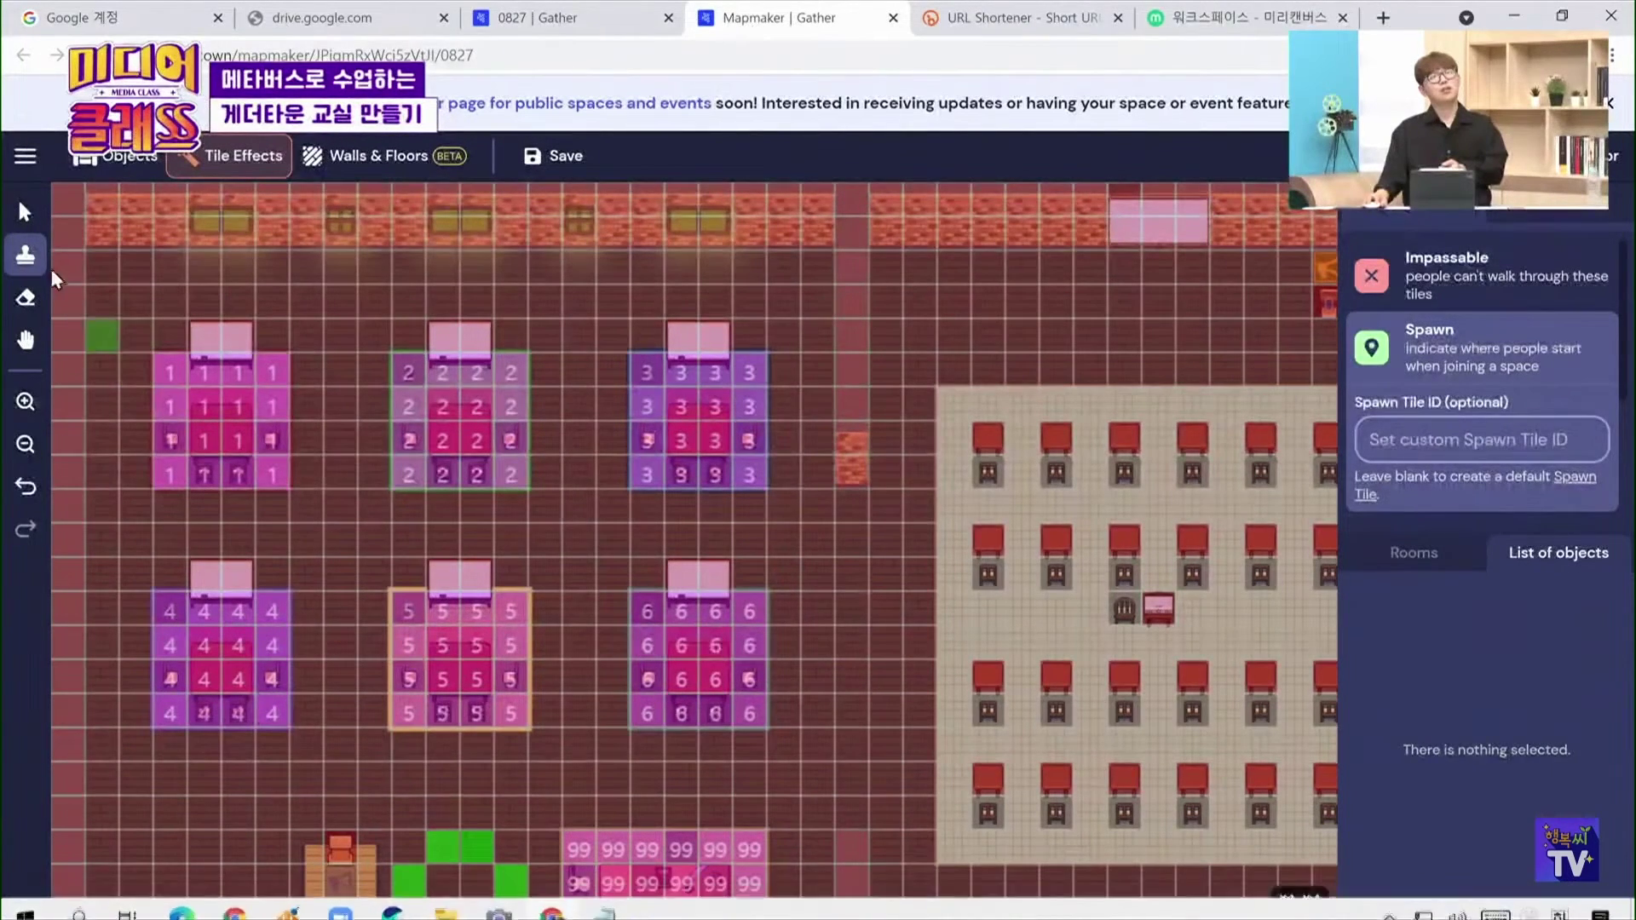
click(25, 212)
click(482, 848)
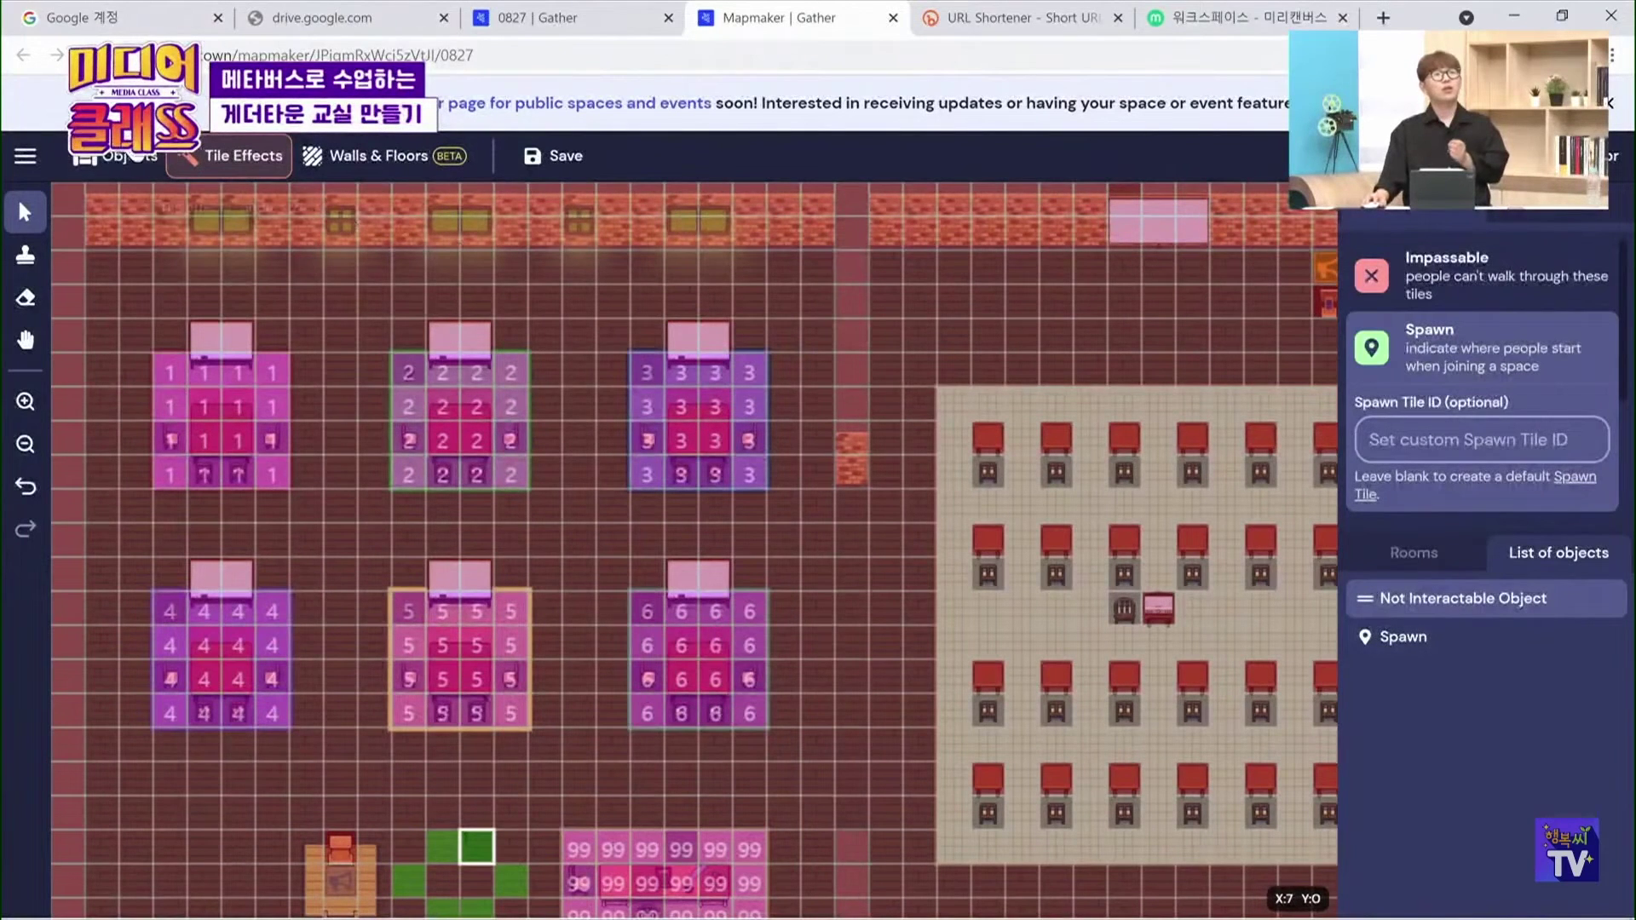
Compare how the map looks in Objects mode and in Tile Effects mode, ending in Objects mode
click(112, 162)
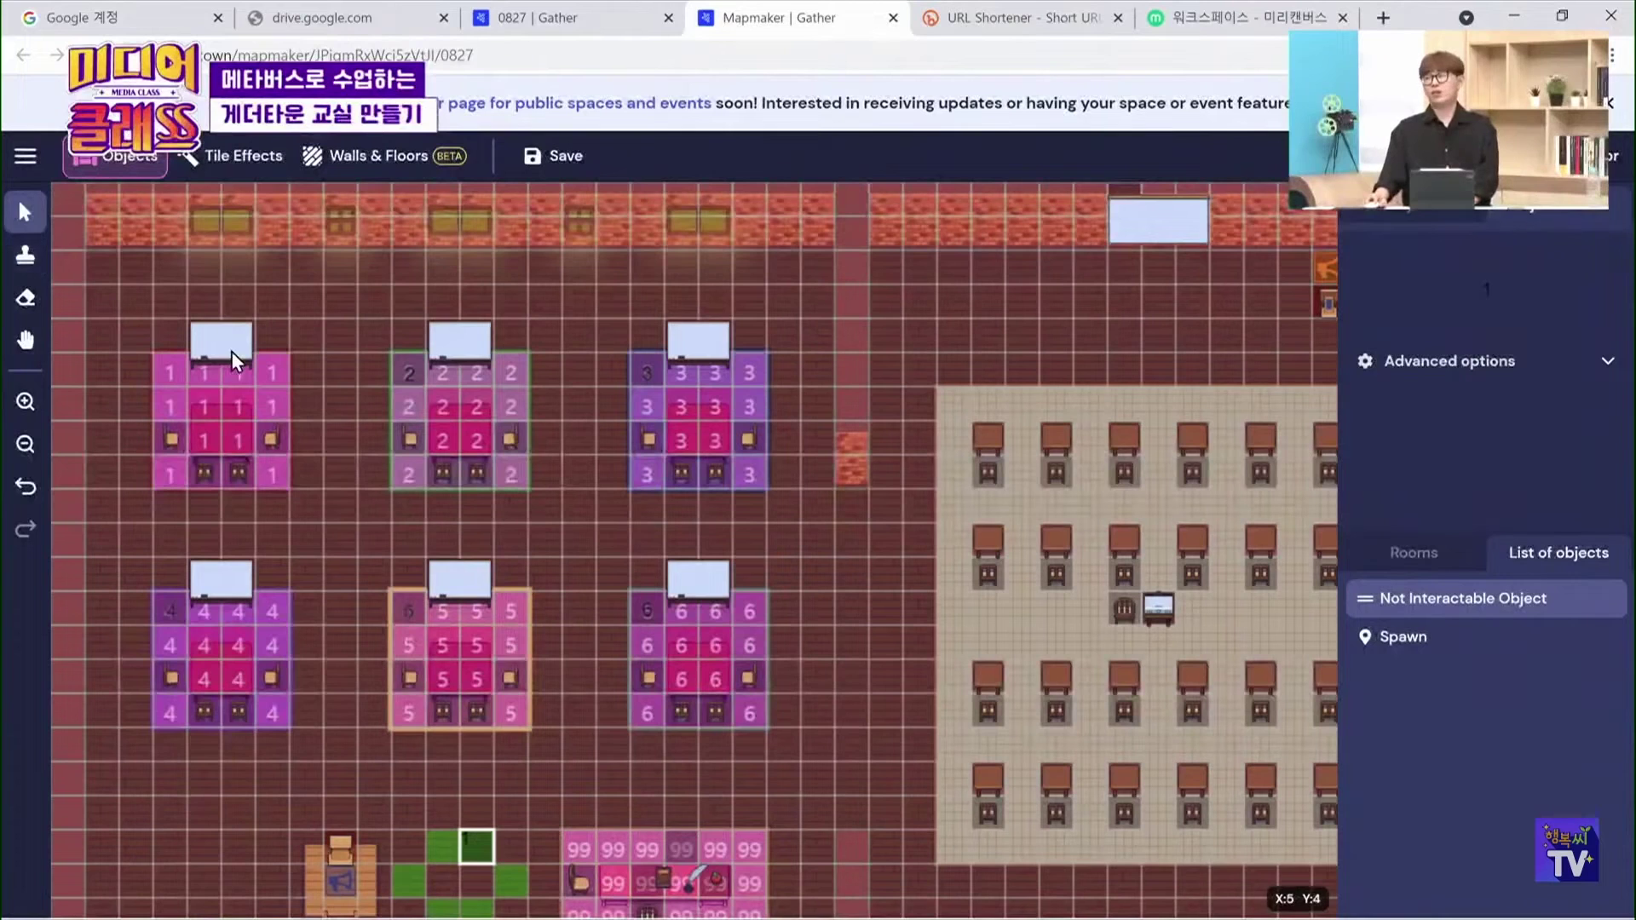
click(242, 159)
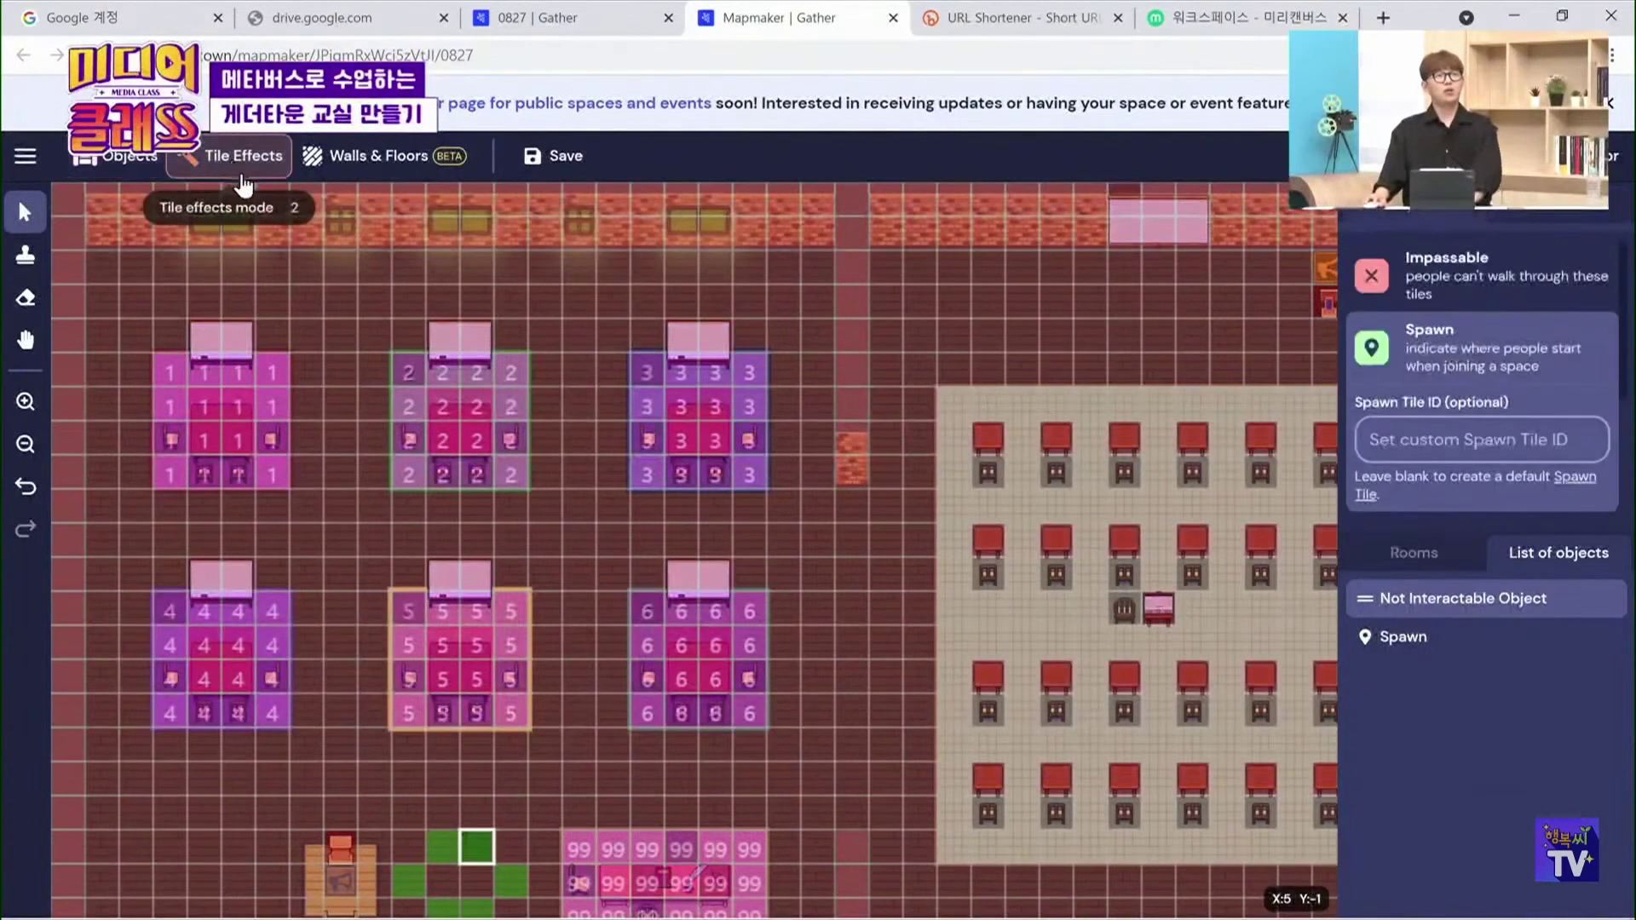
click(109, 162)
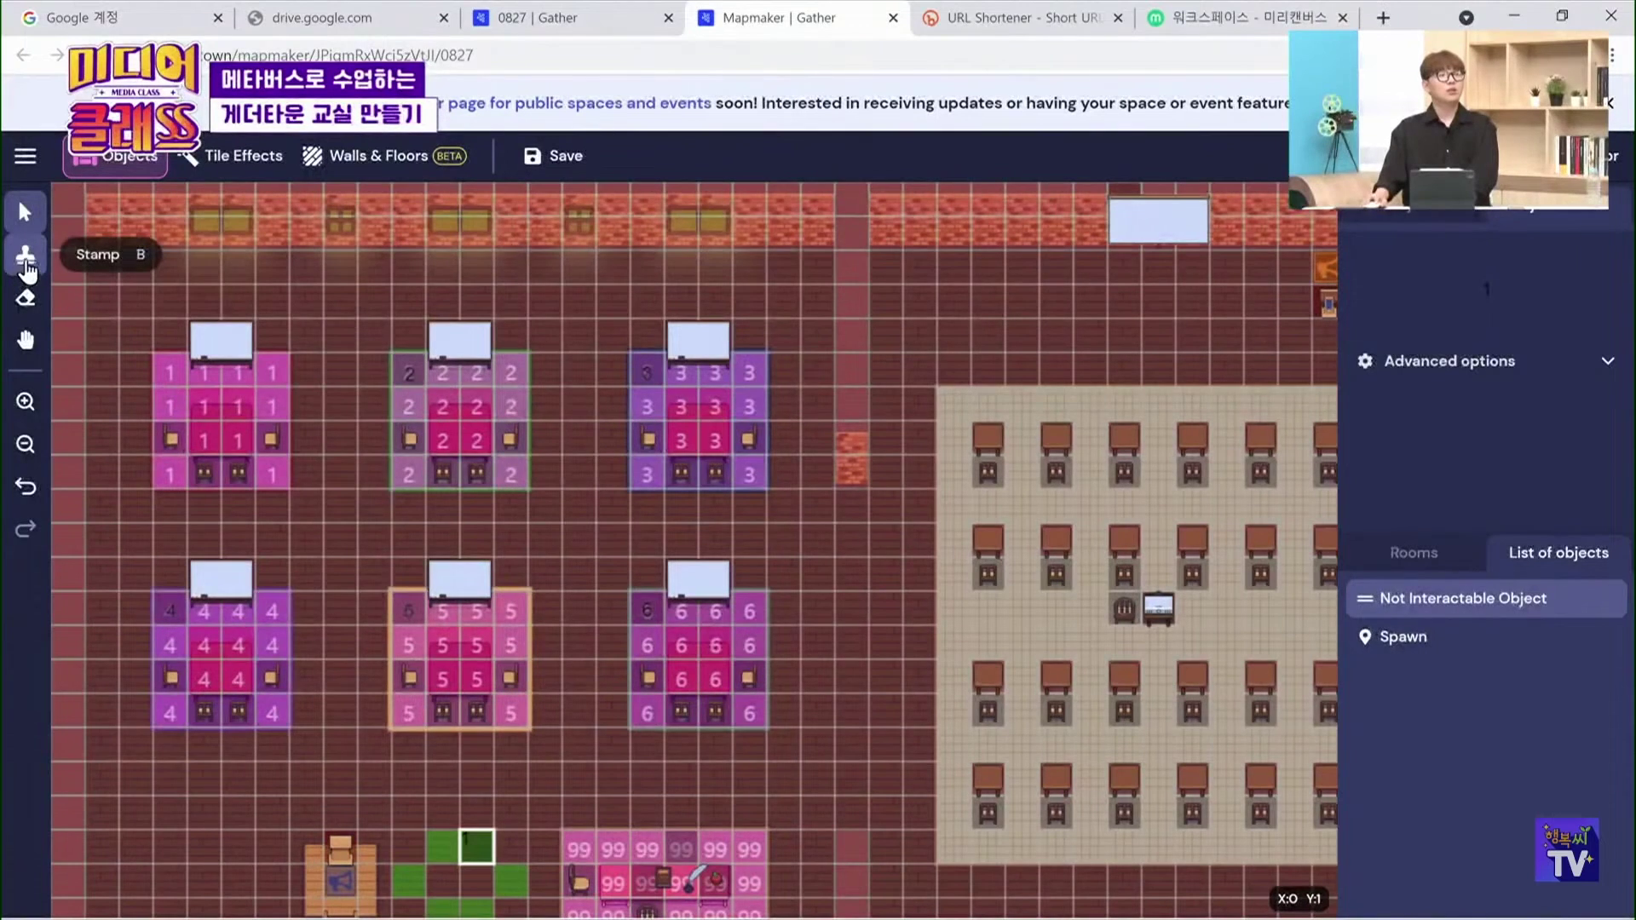
Alternate between the Stamp and Select tools to show their difference, selecting area 1's whiteboard
click(26, 260)
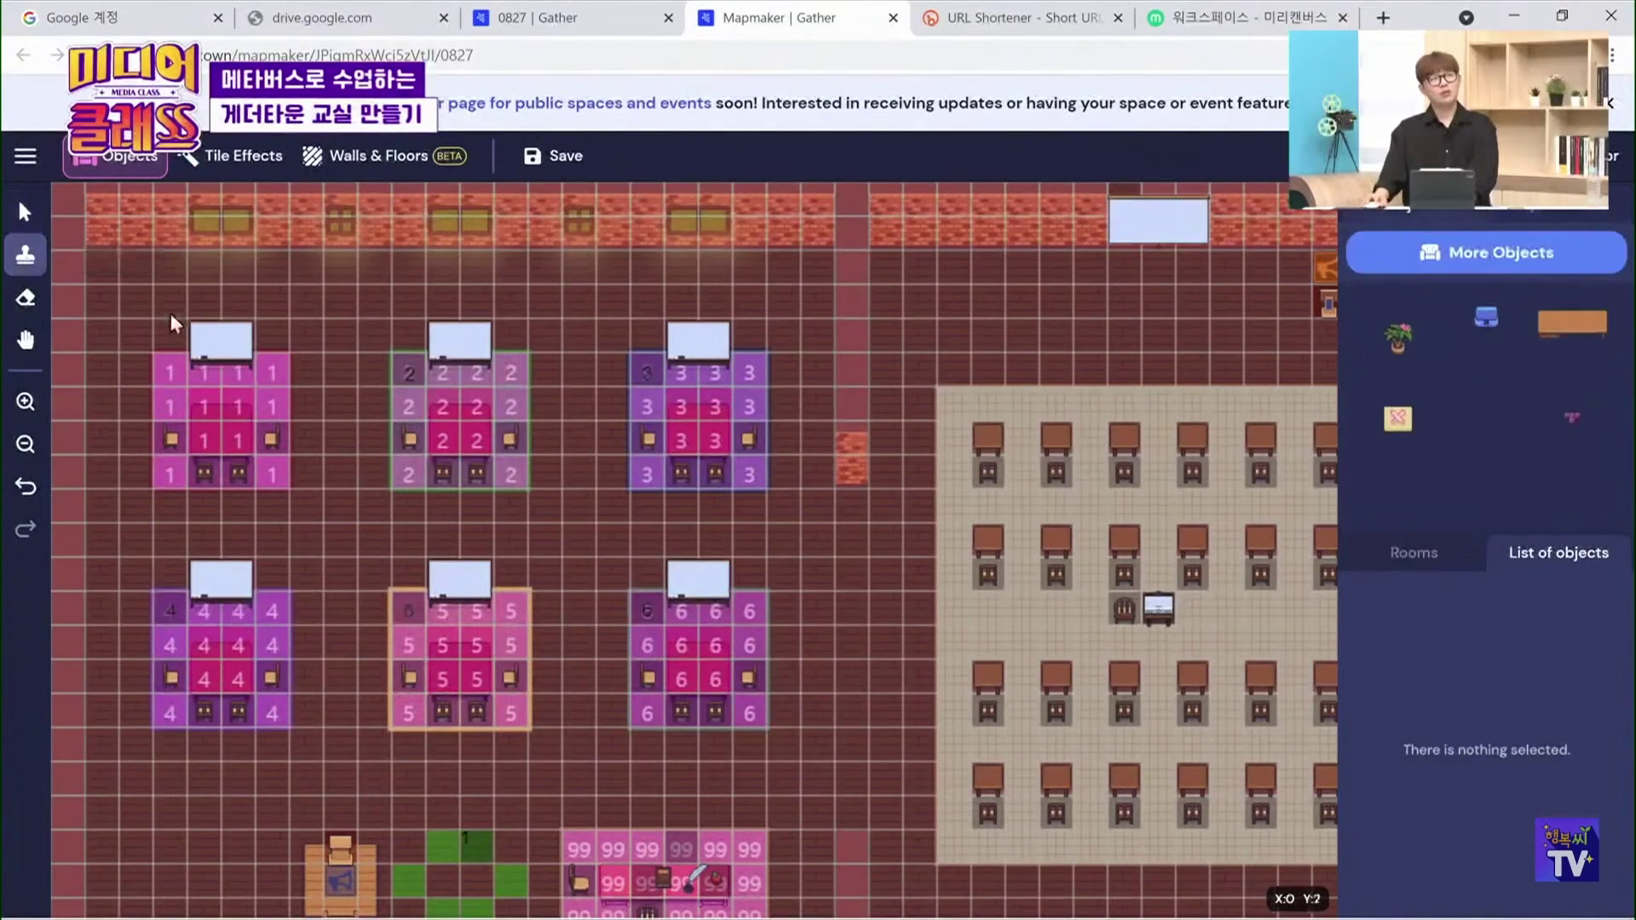
click(24, 212)
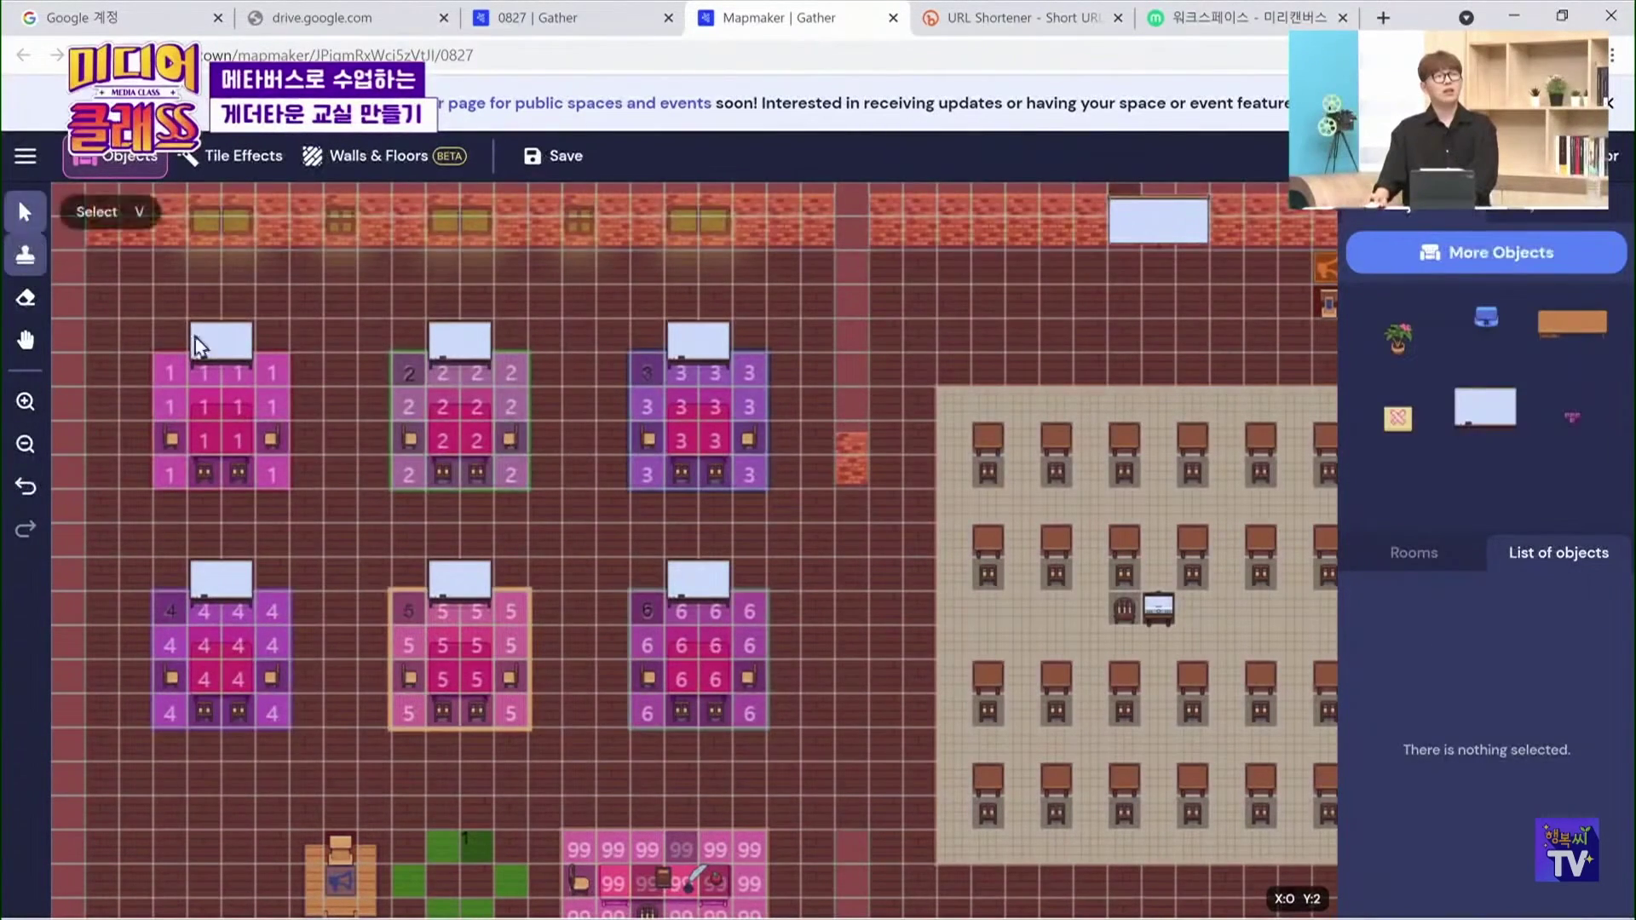
click(230, 354)
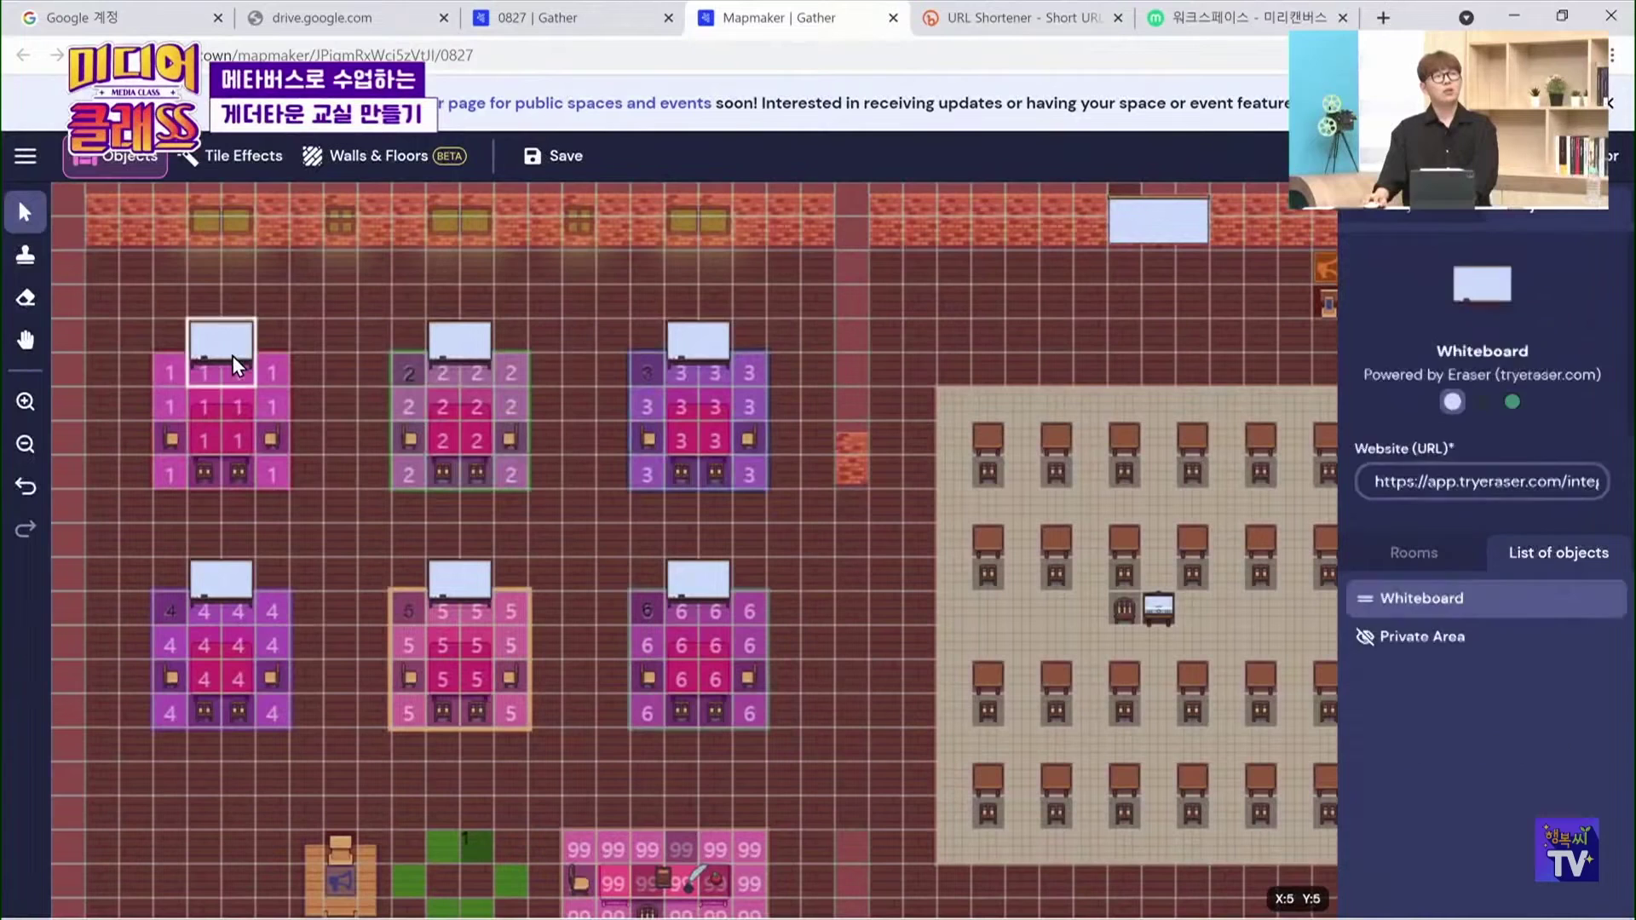
click(25, 260)
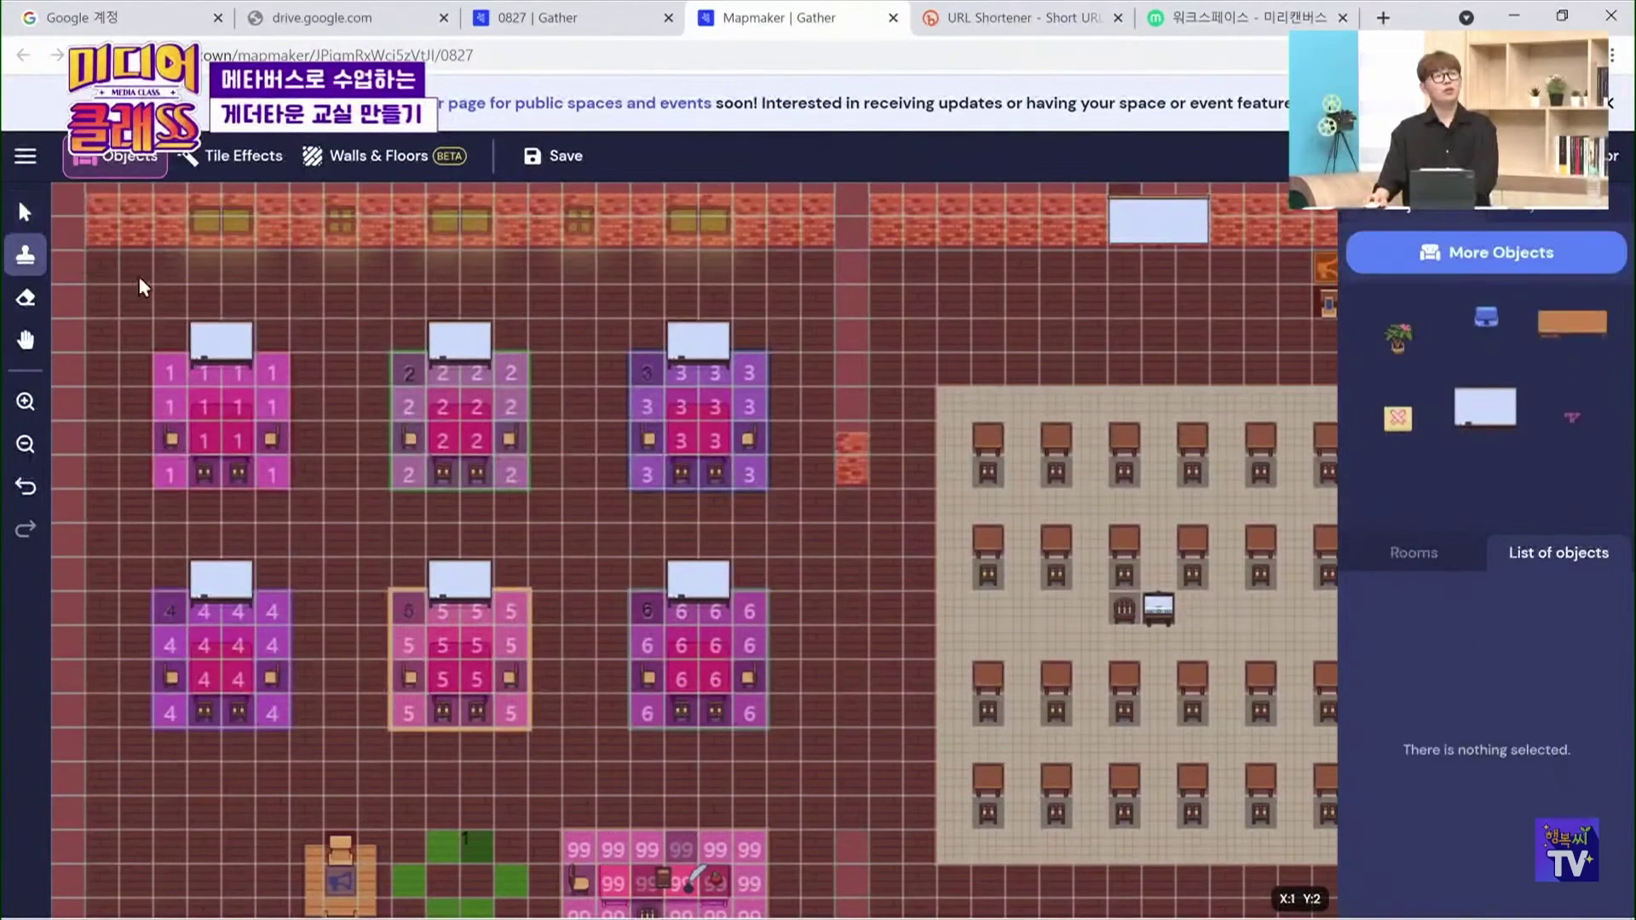
click(24, 211)
click(225, 353)
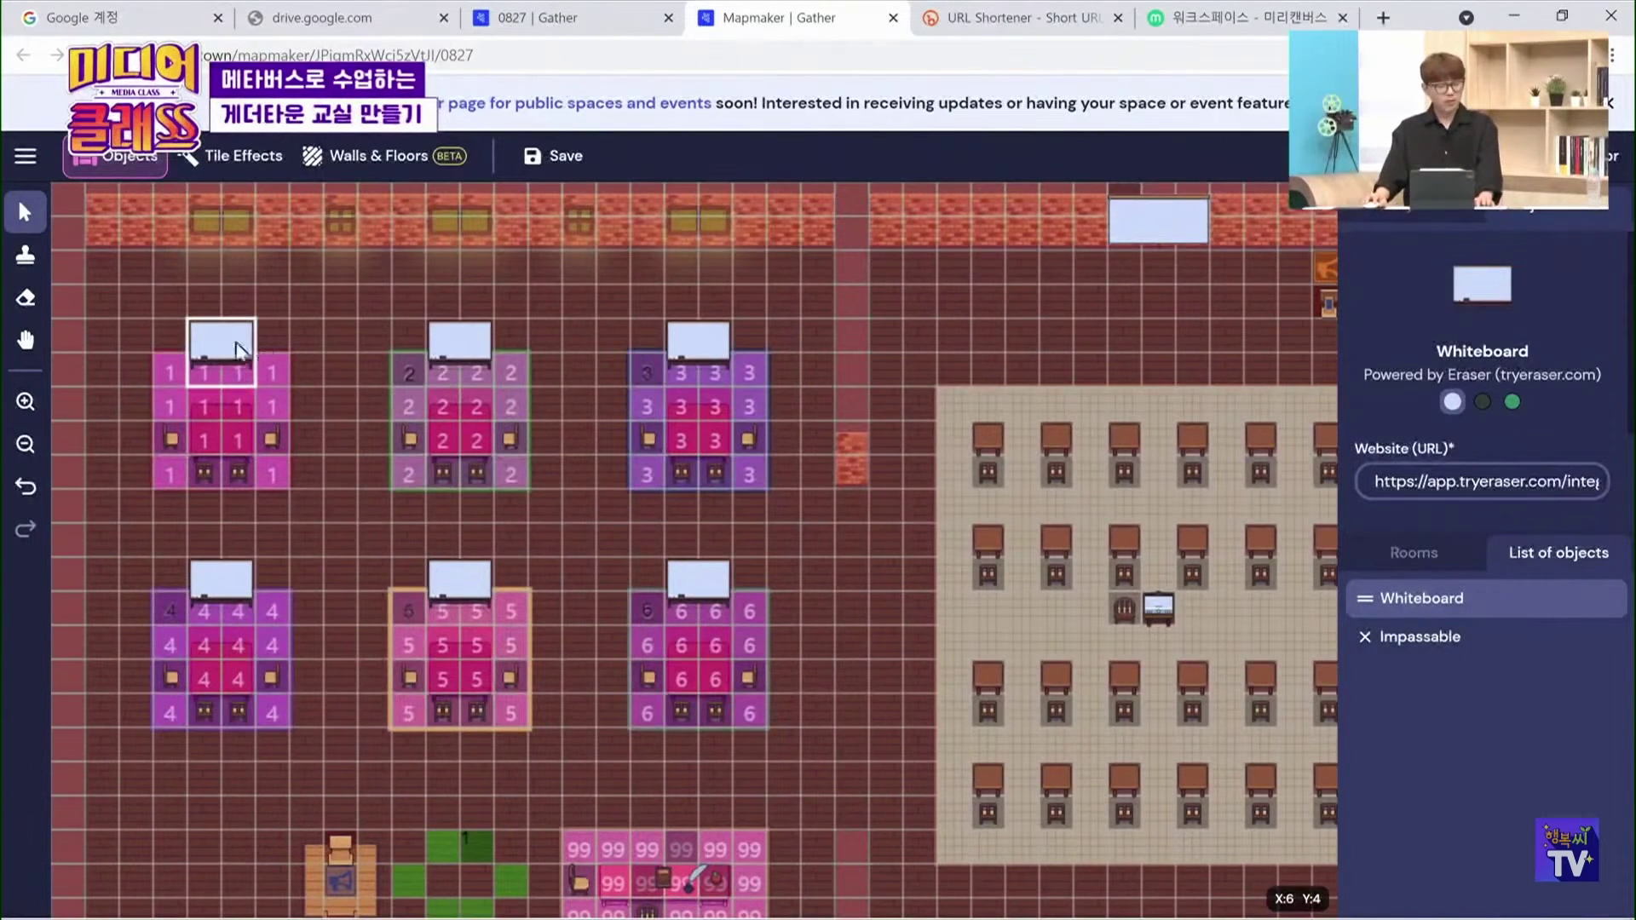
Stamp a row of whiteboards along the floor above areas 1 and 2, and undo the extra one below it
click(65, 300)
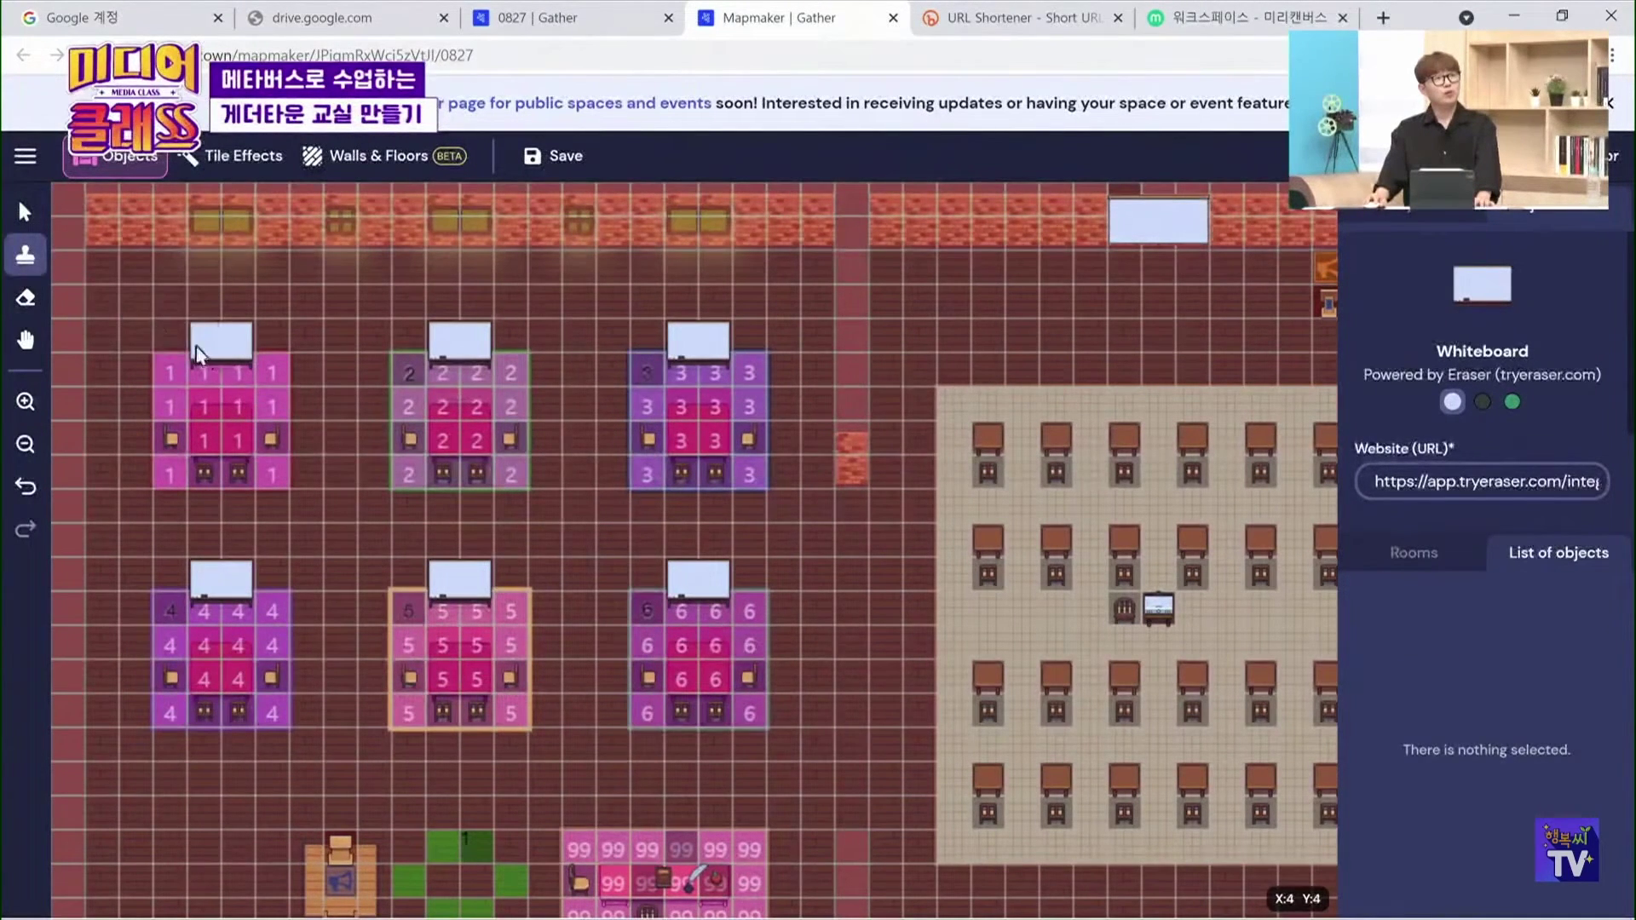
click(26, 261)
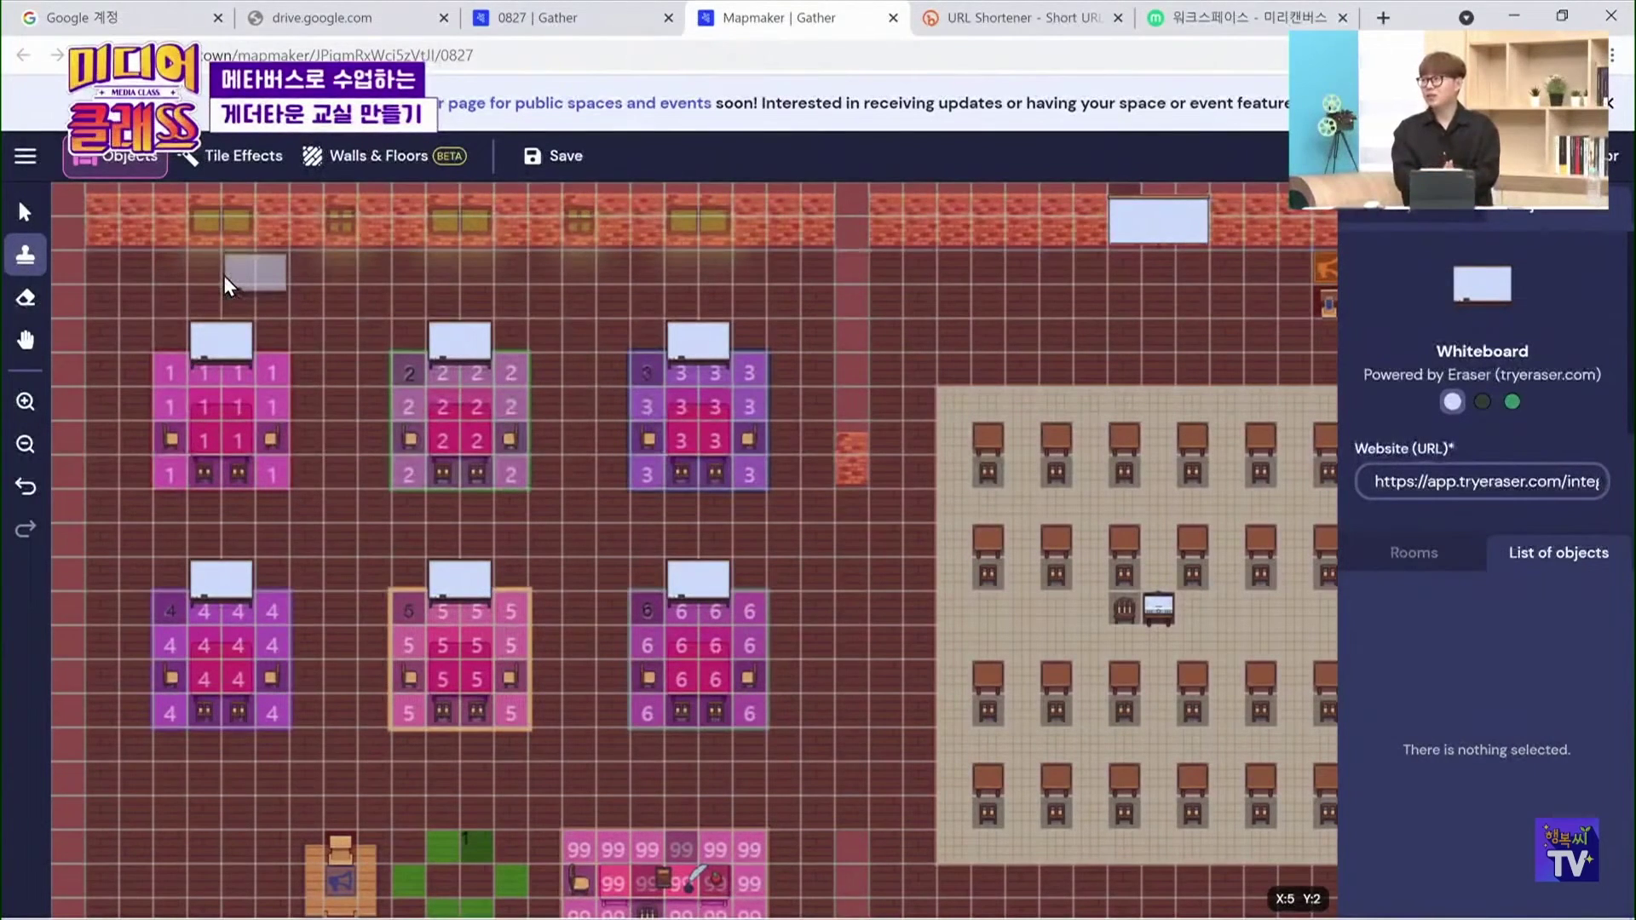
mouse_move(223, 275)
mouse_down()
mouse_move(131, 283)
mouse_move(424, 298)
mouse_up()
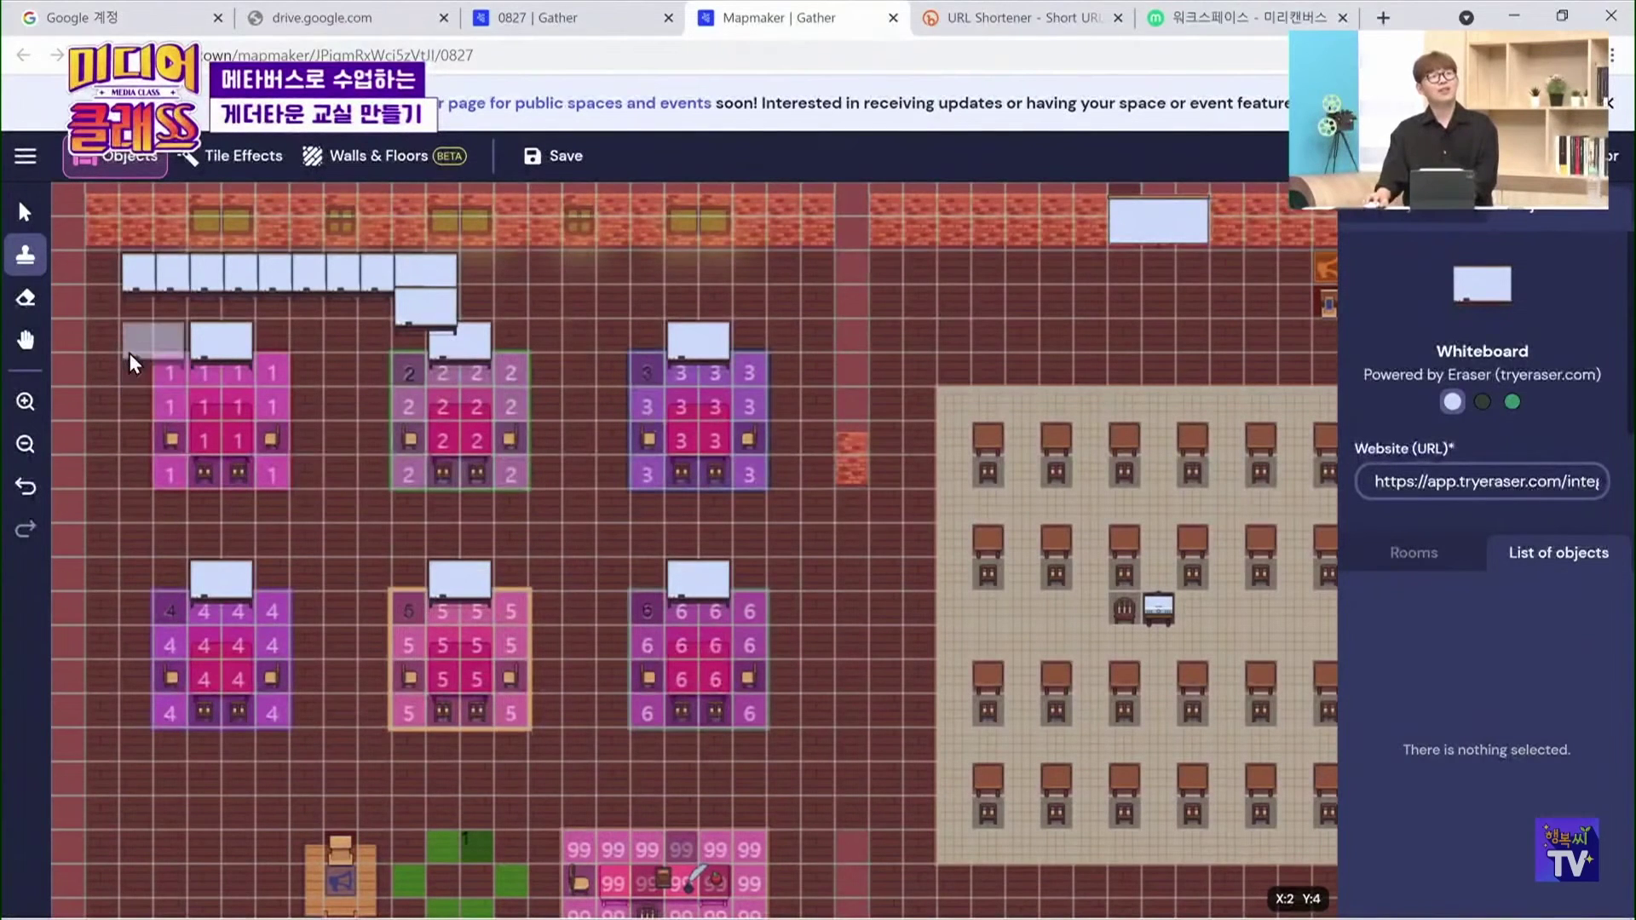
key(ctrl+z)
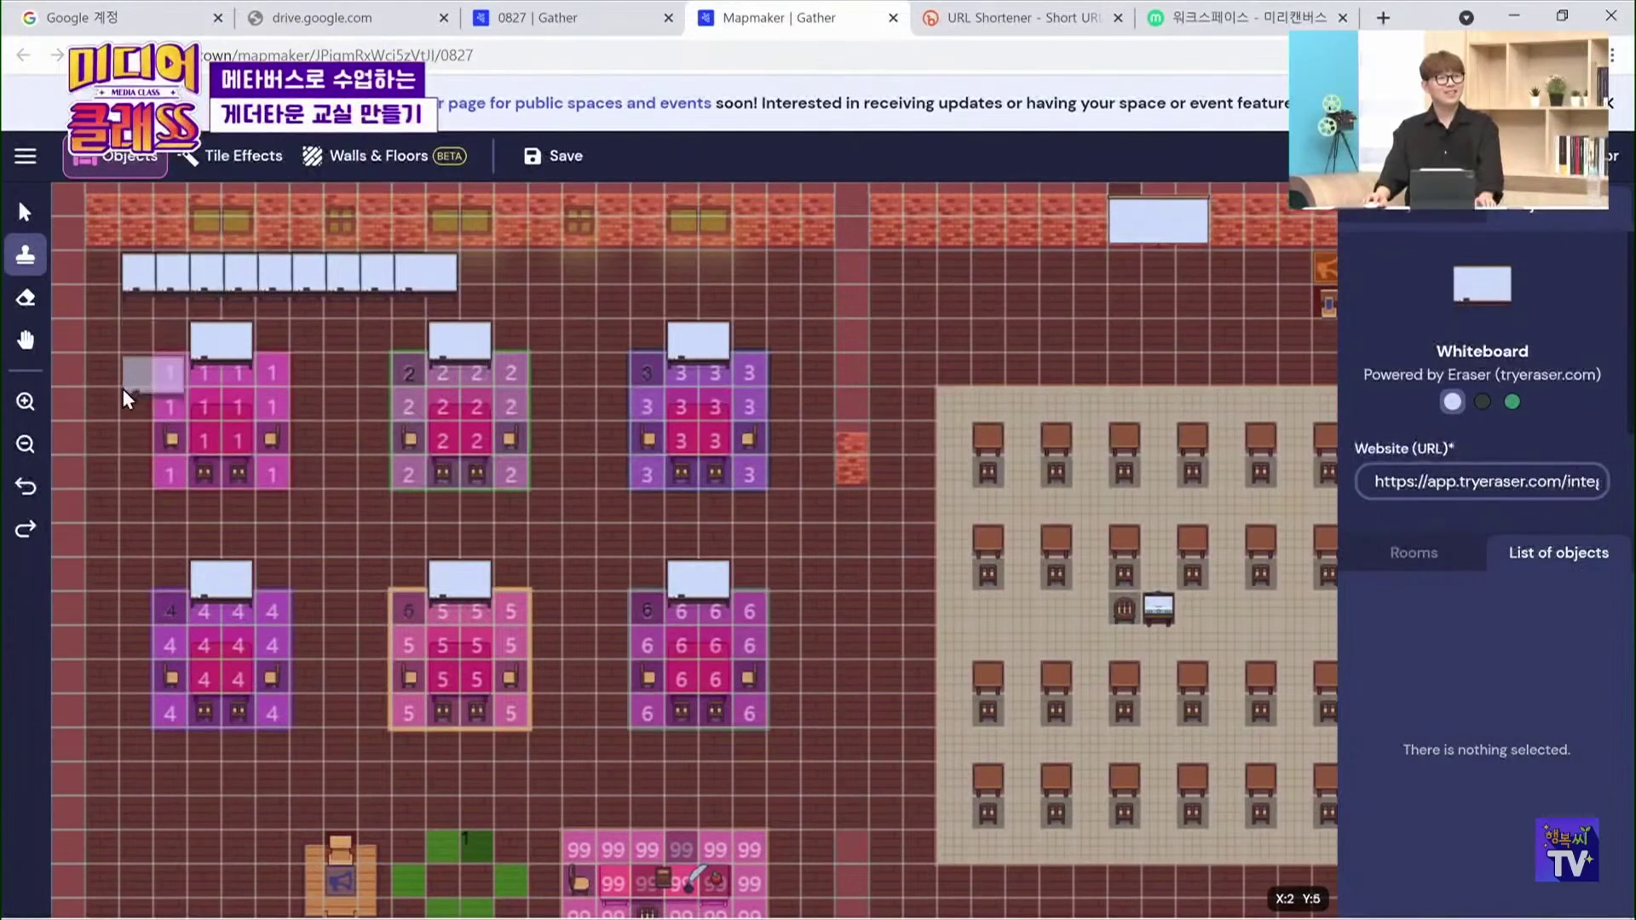
Erase the stamped row of whiteboards, and try erasing area 1's own whiteboard and undo that erasure
click(28, 311)
click(143, 274)
drag(208, 281, 457, 294)
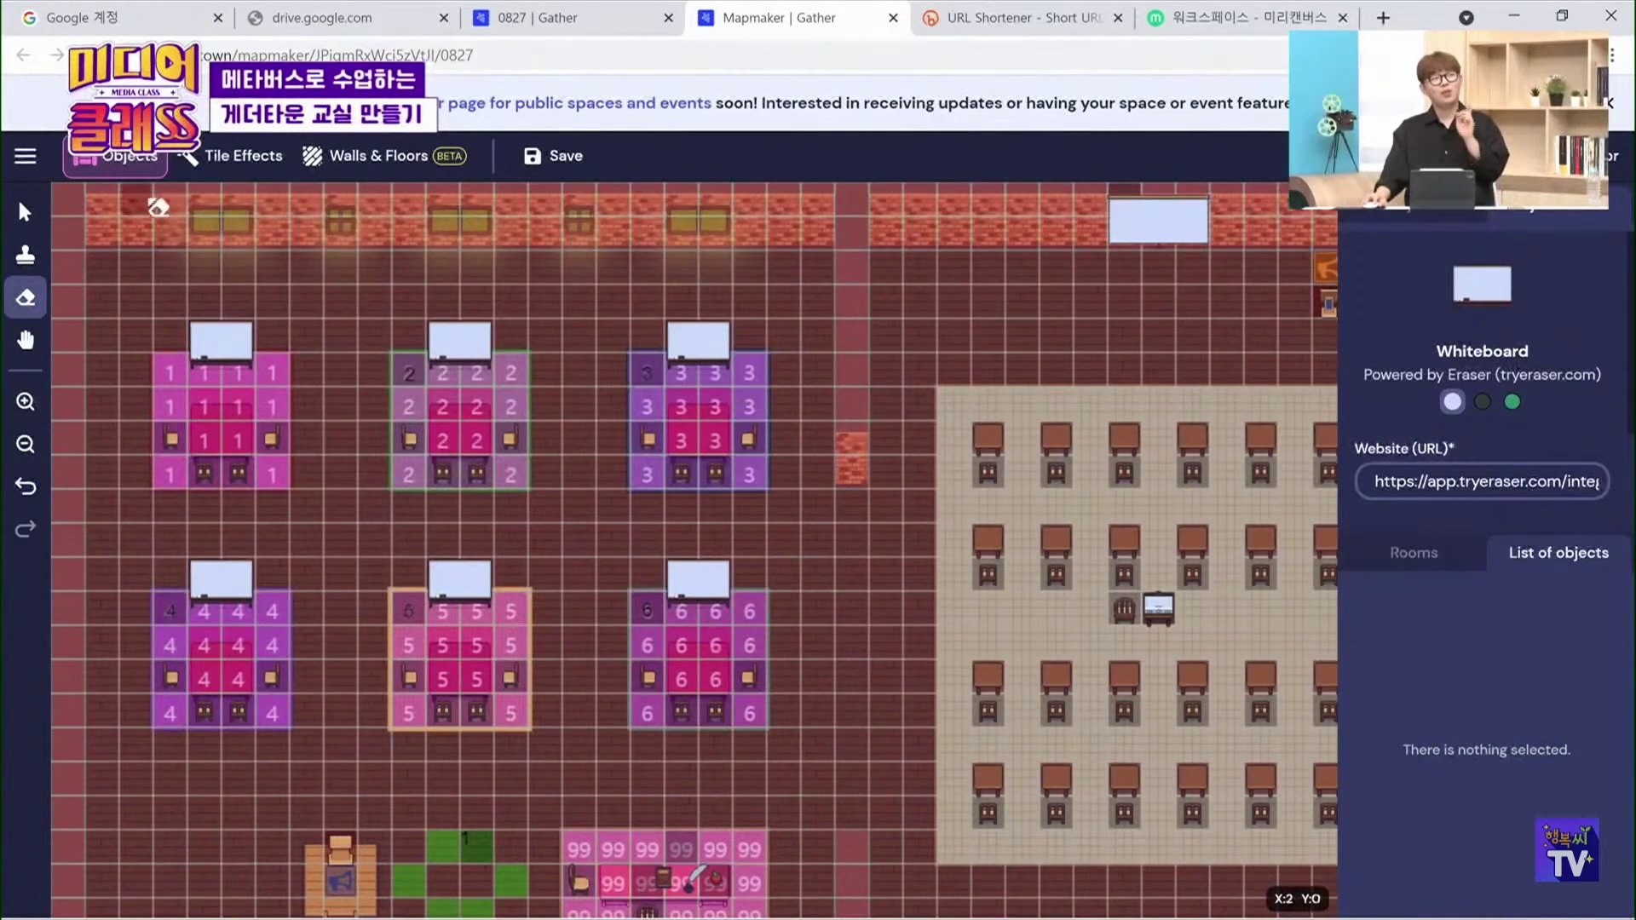
click(256, 368)
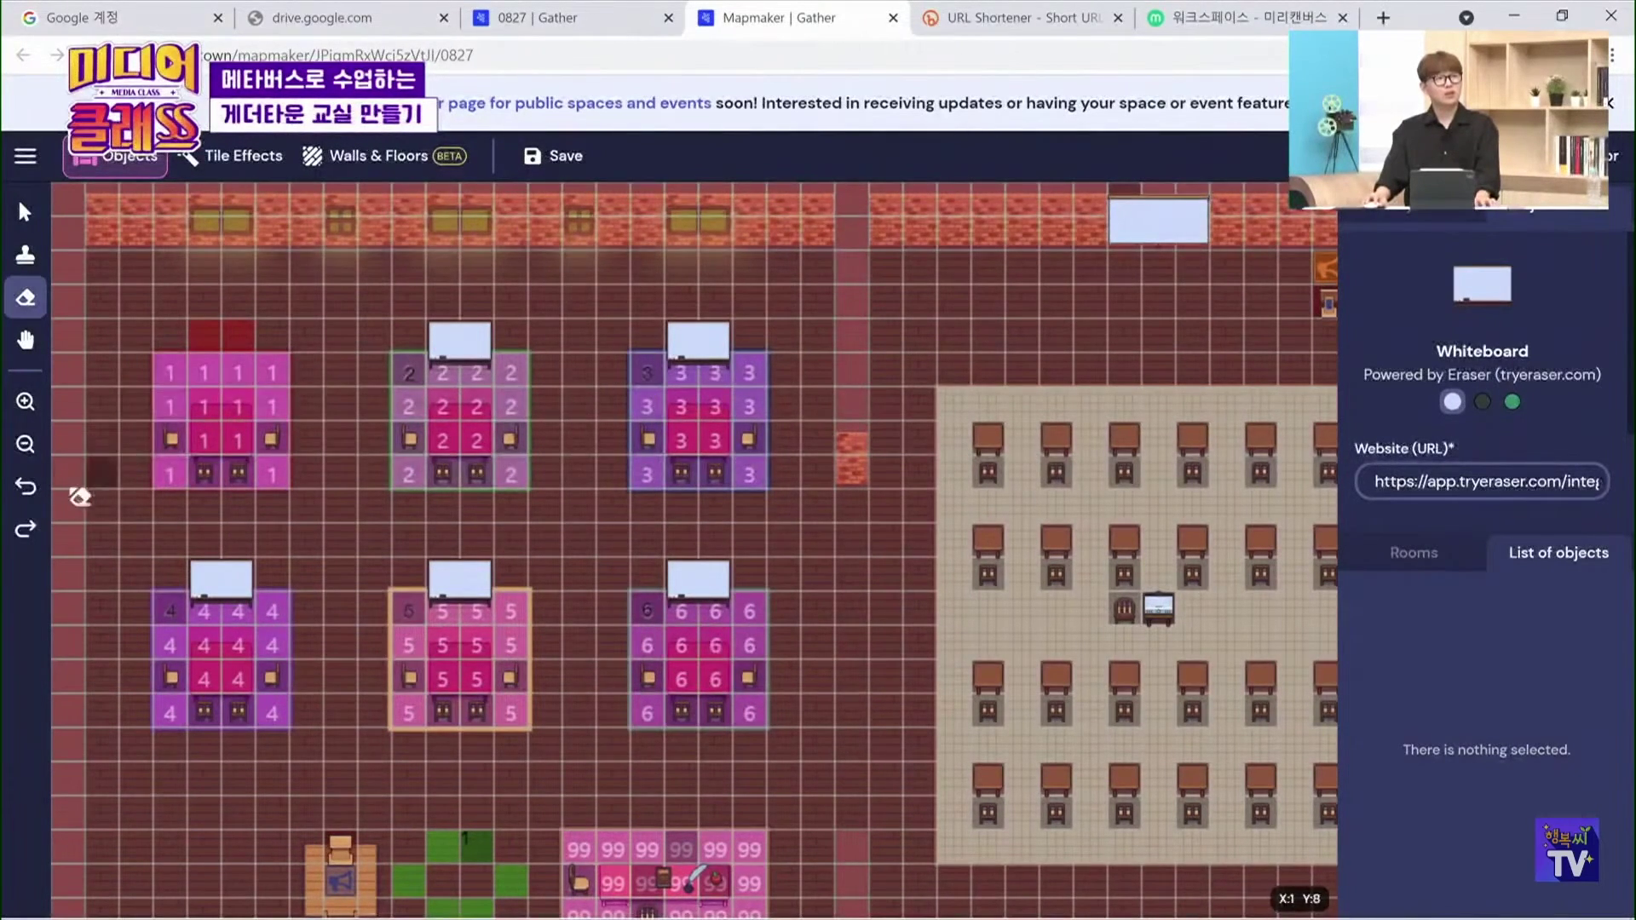
click(25, 492)
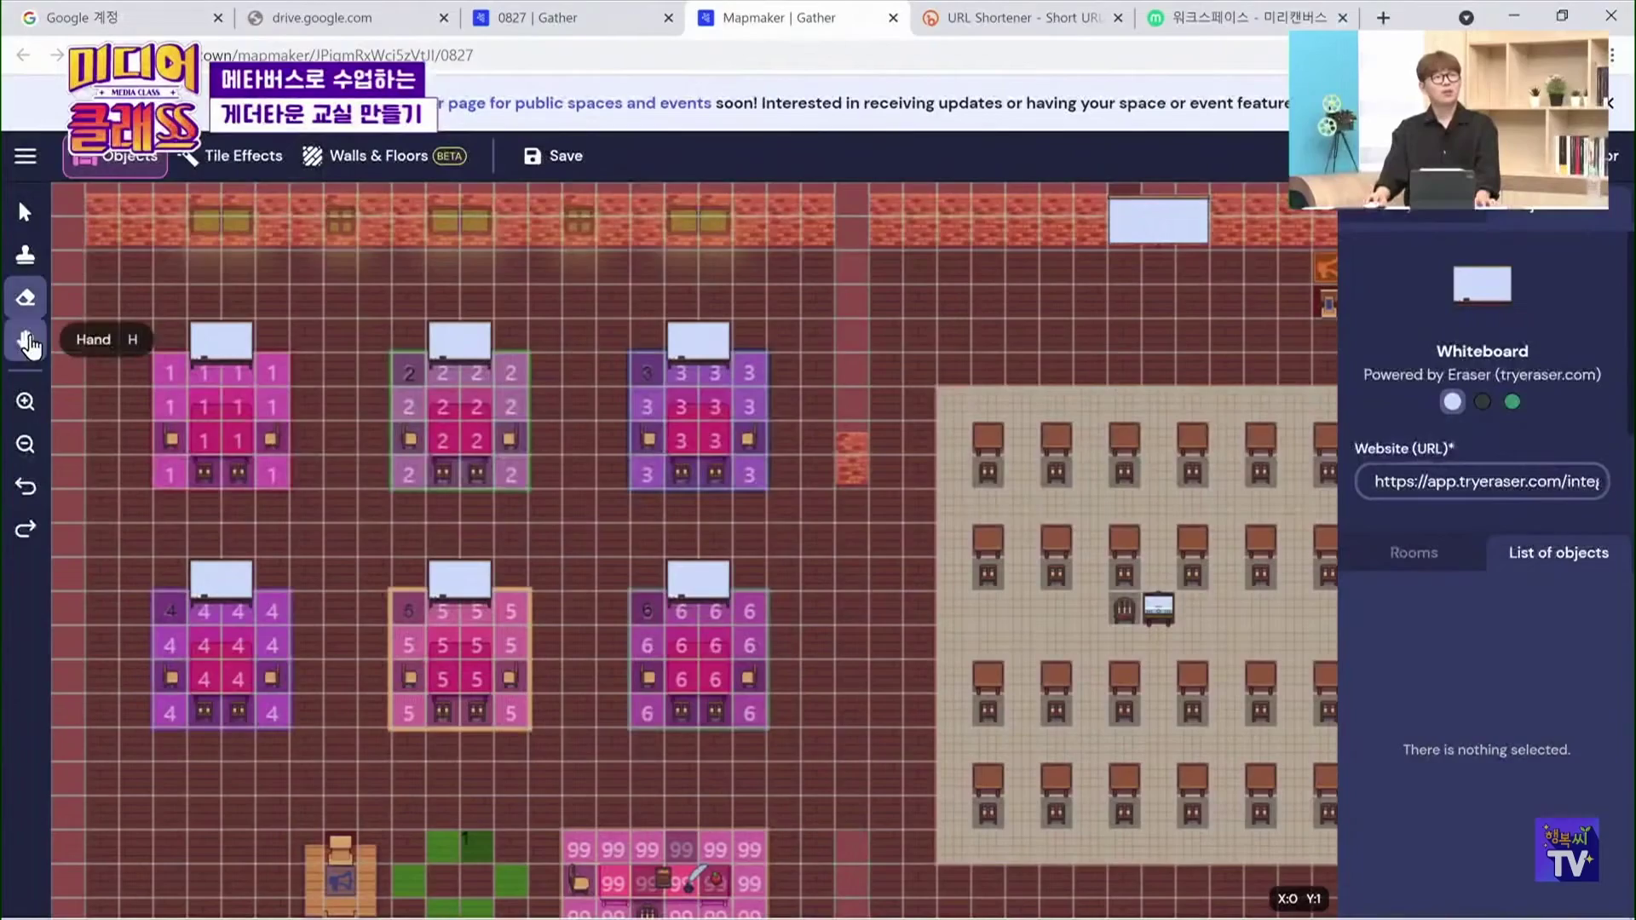
Pan across the map with the Hand tool to show the whole block of classroom desks
click(27, 341)
drag(868, 695, 1121, 492)
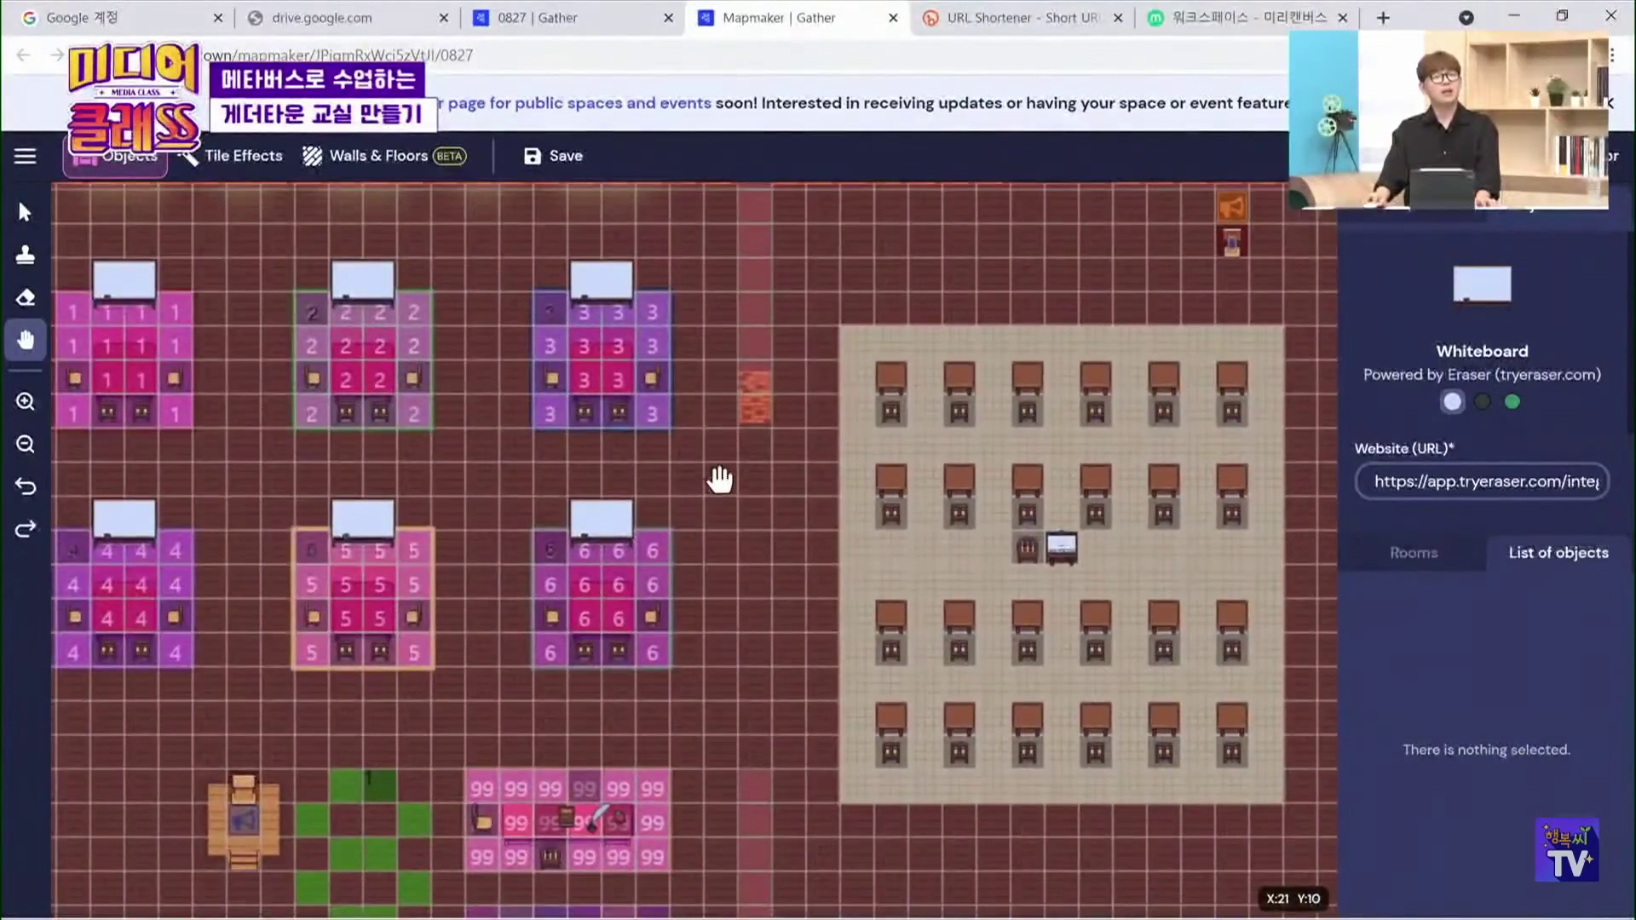
Move the map around with the Hand tool to show the numbered group areas and the entrance beside the desk block
drag(719, 489, 826, 329)
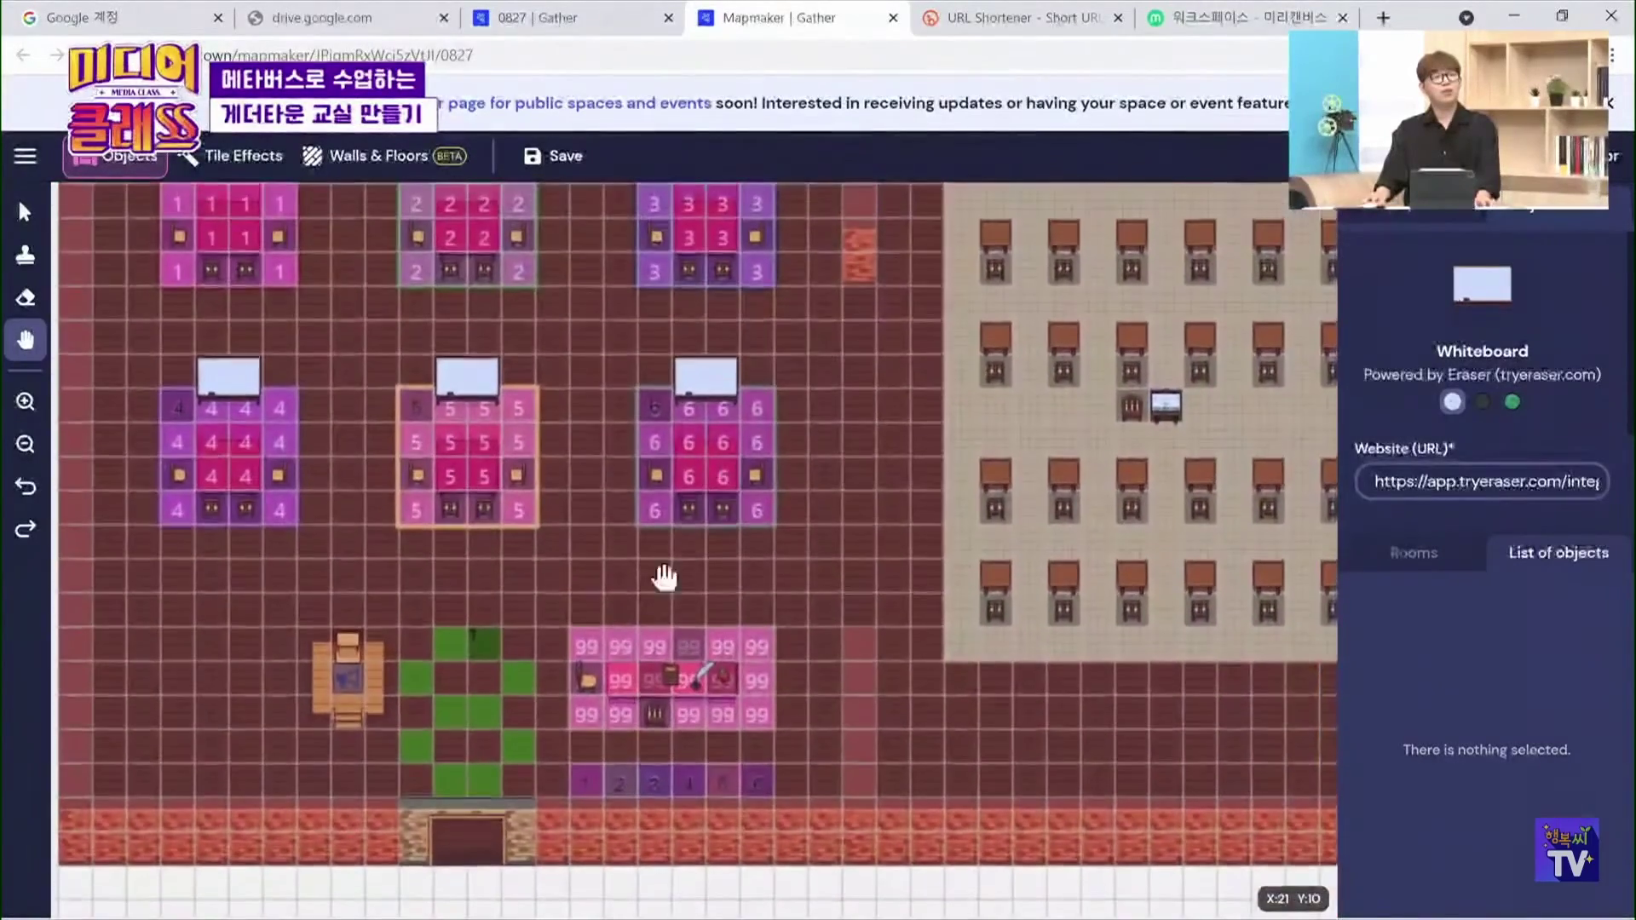
drag(224, 612, 249, 671)
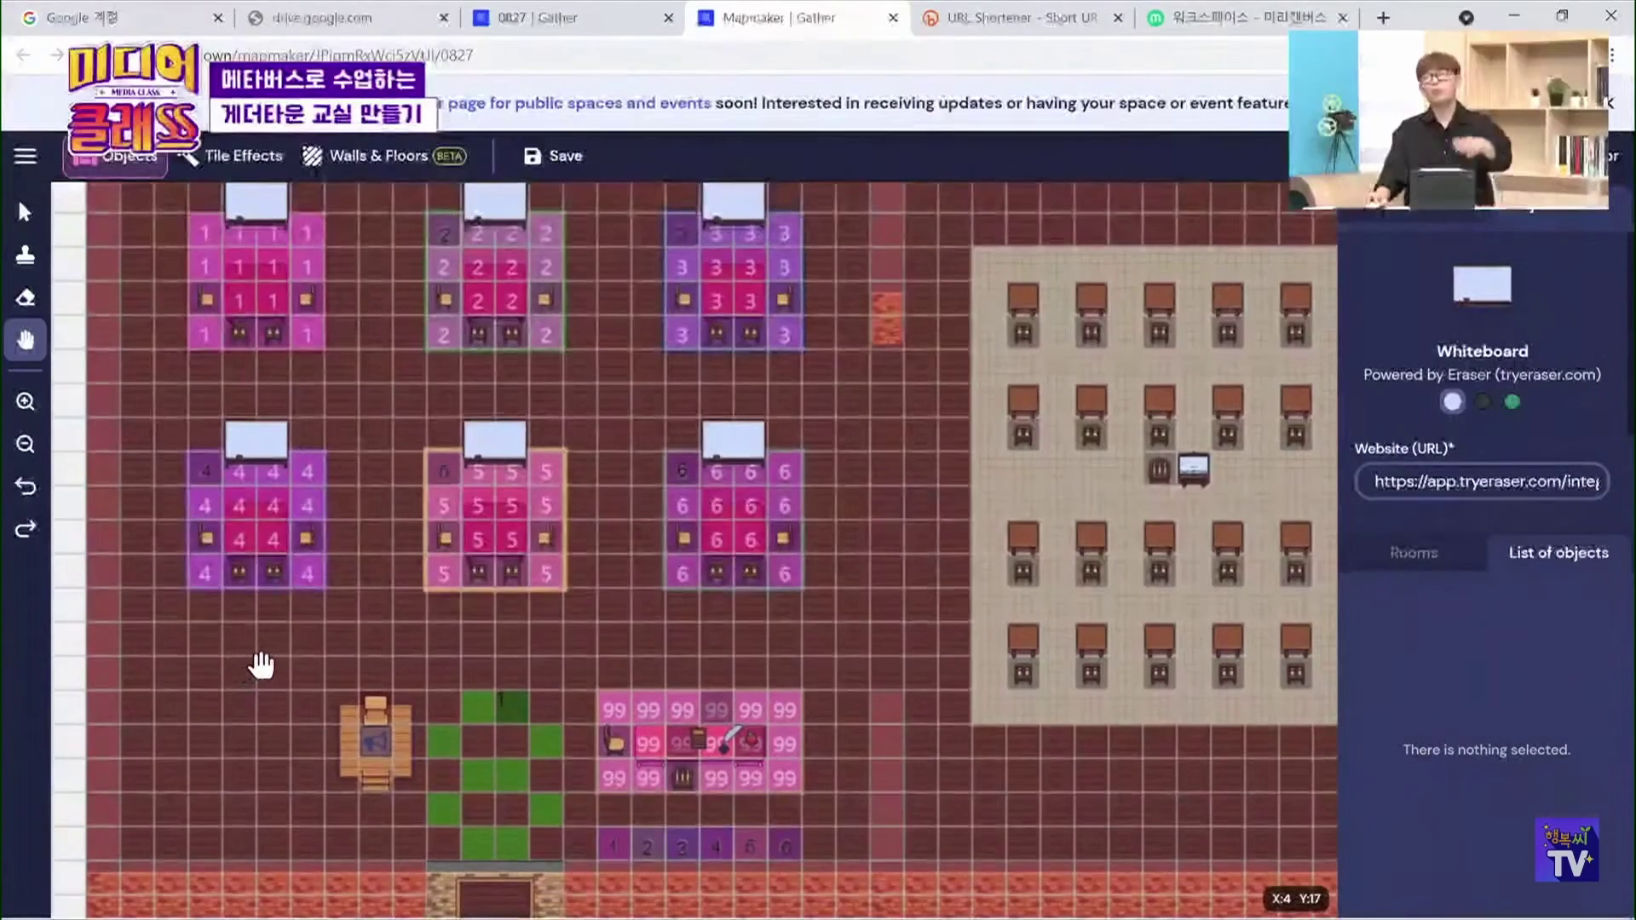
drag(903, 468, 777, 507)
scroll(776, 507, down, 1)
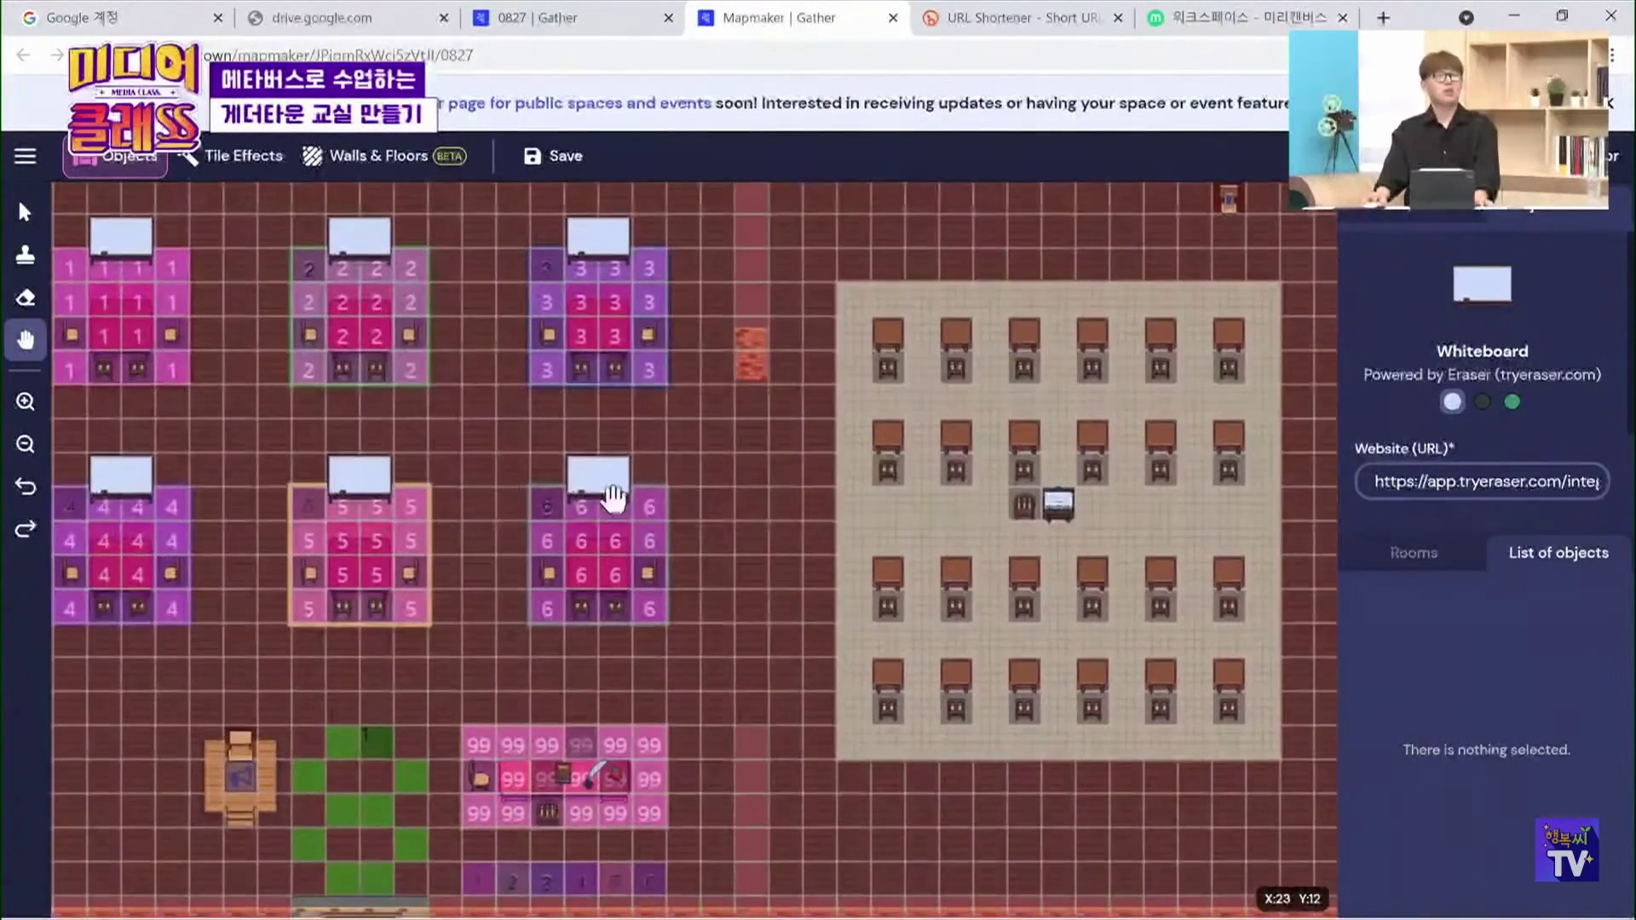
Zoom out from the aisle between areas 2 and 5 until the whole classroom map is in view, also trying wheel zooming
click(25, 445)
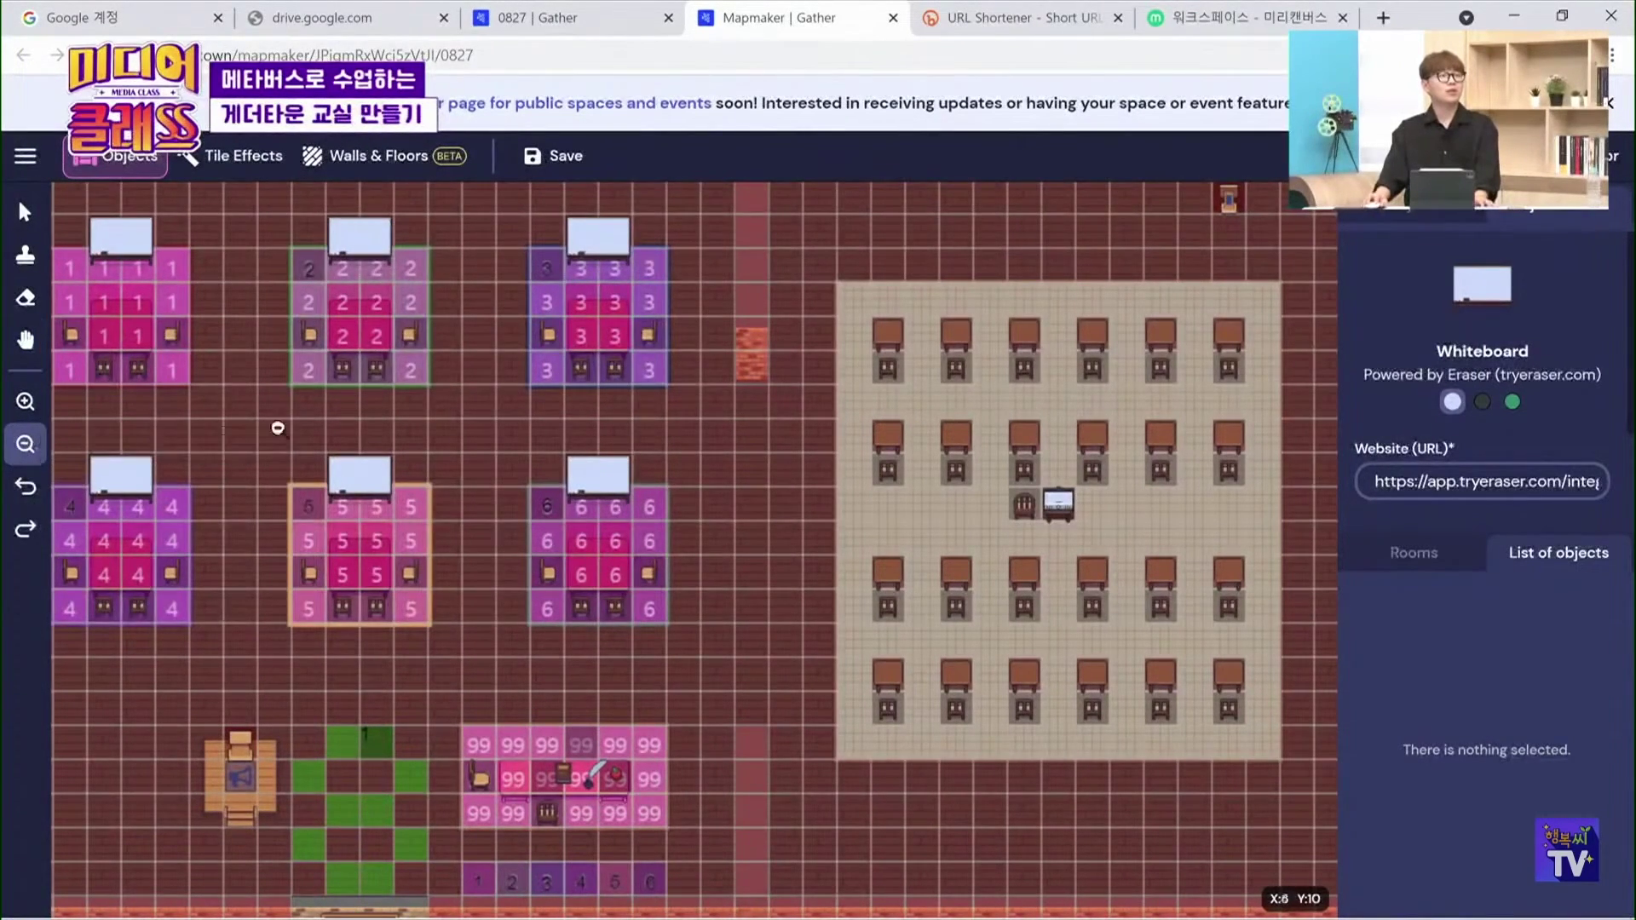
click(472, 427)
click(472, 427)
click(473, 427)
click(476, 428)
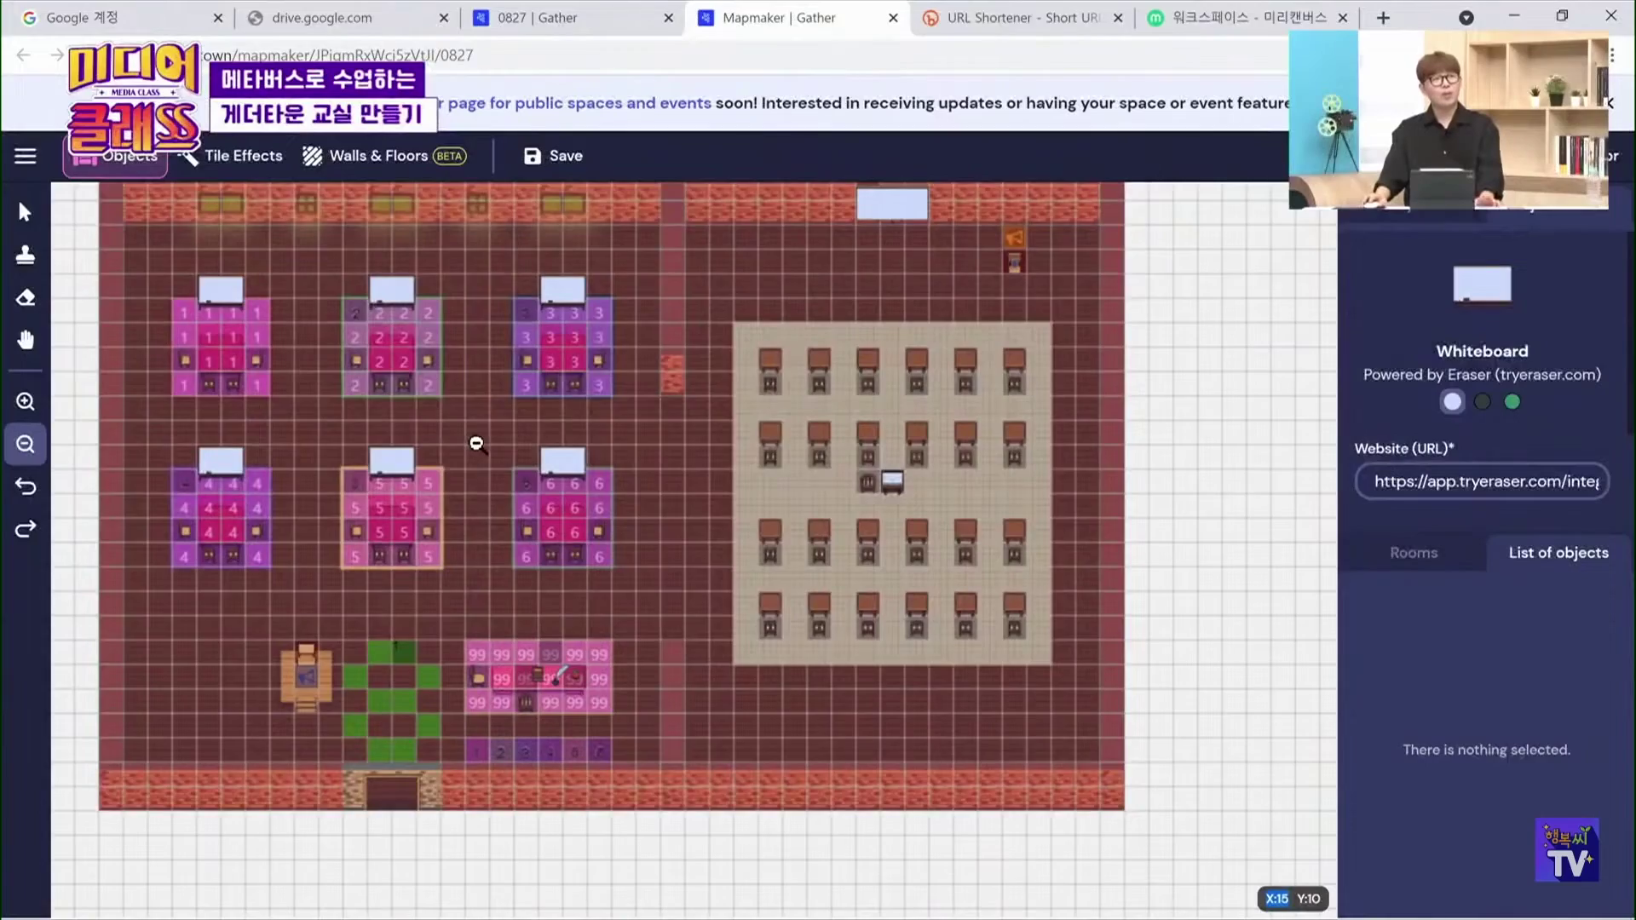
scroll(476, 444, up, 3)
scroll(475, 445, down, 5)
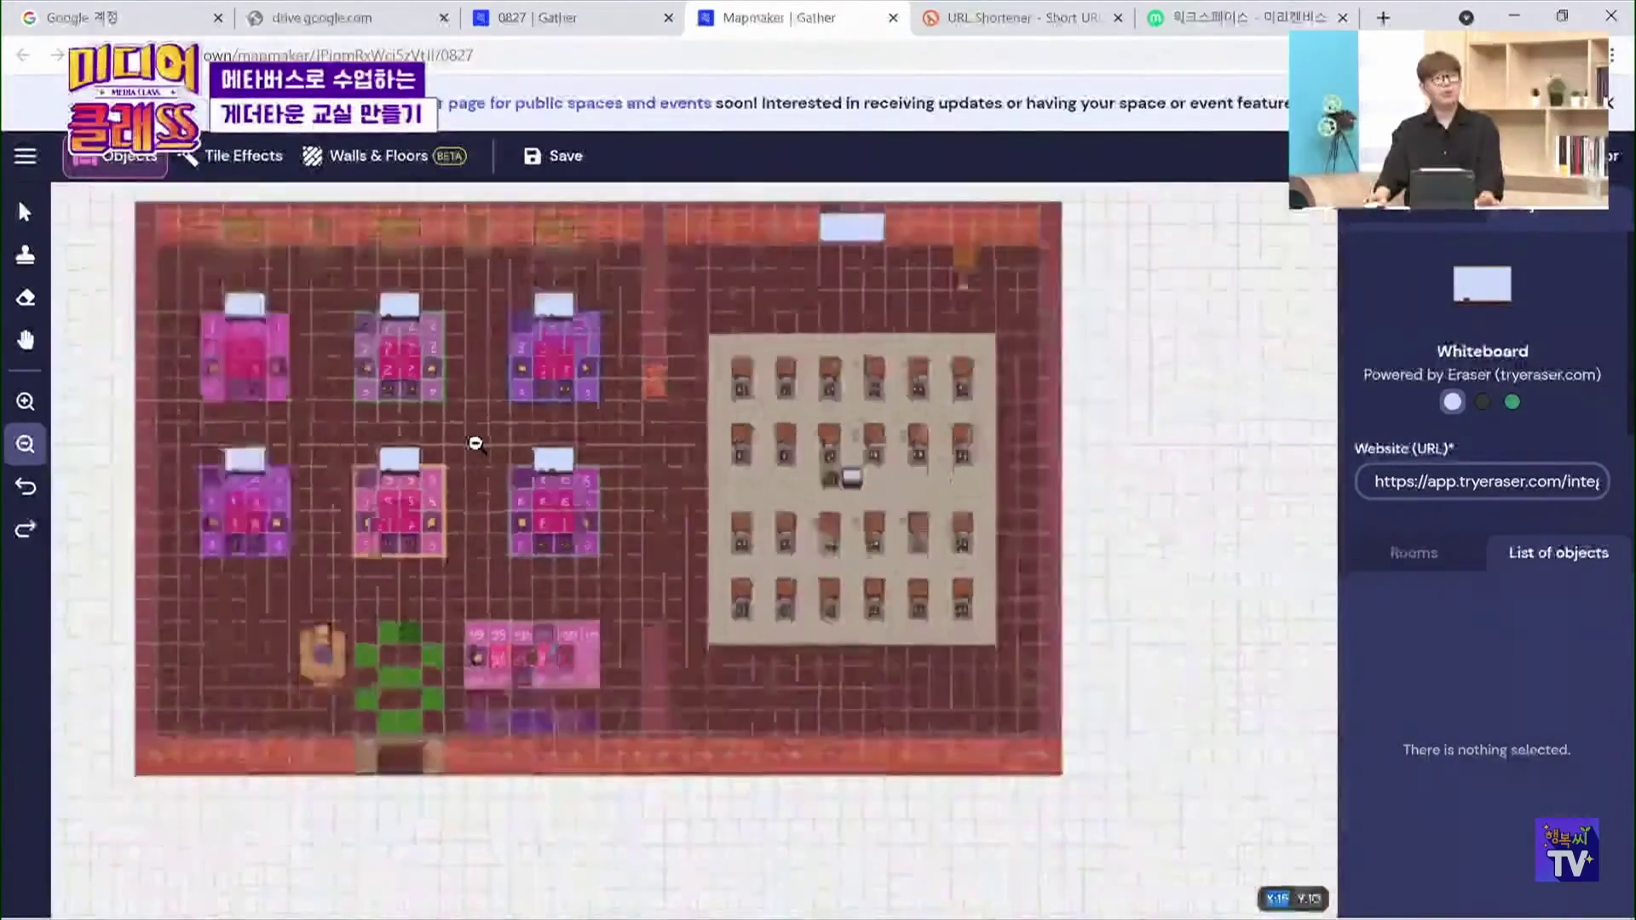
scroll(476, 445, up, 4)
scroll(476, 445, down, 3)
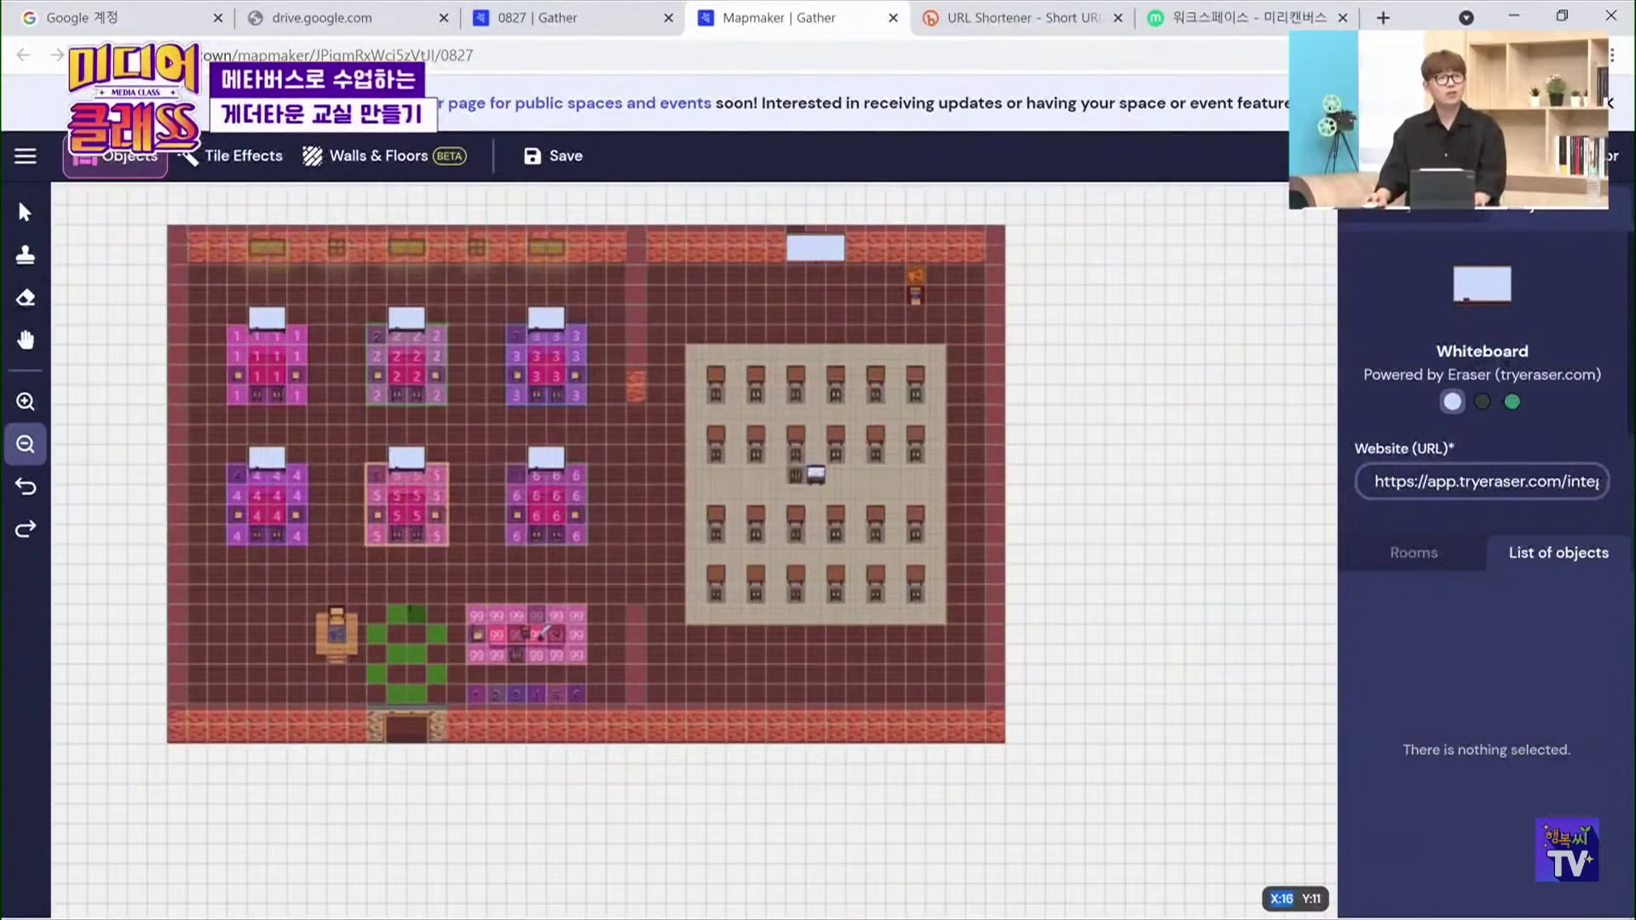
key(h)
drag(508, 452, 612, 564)
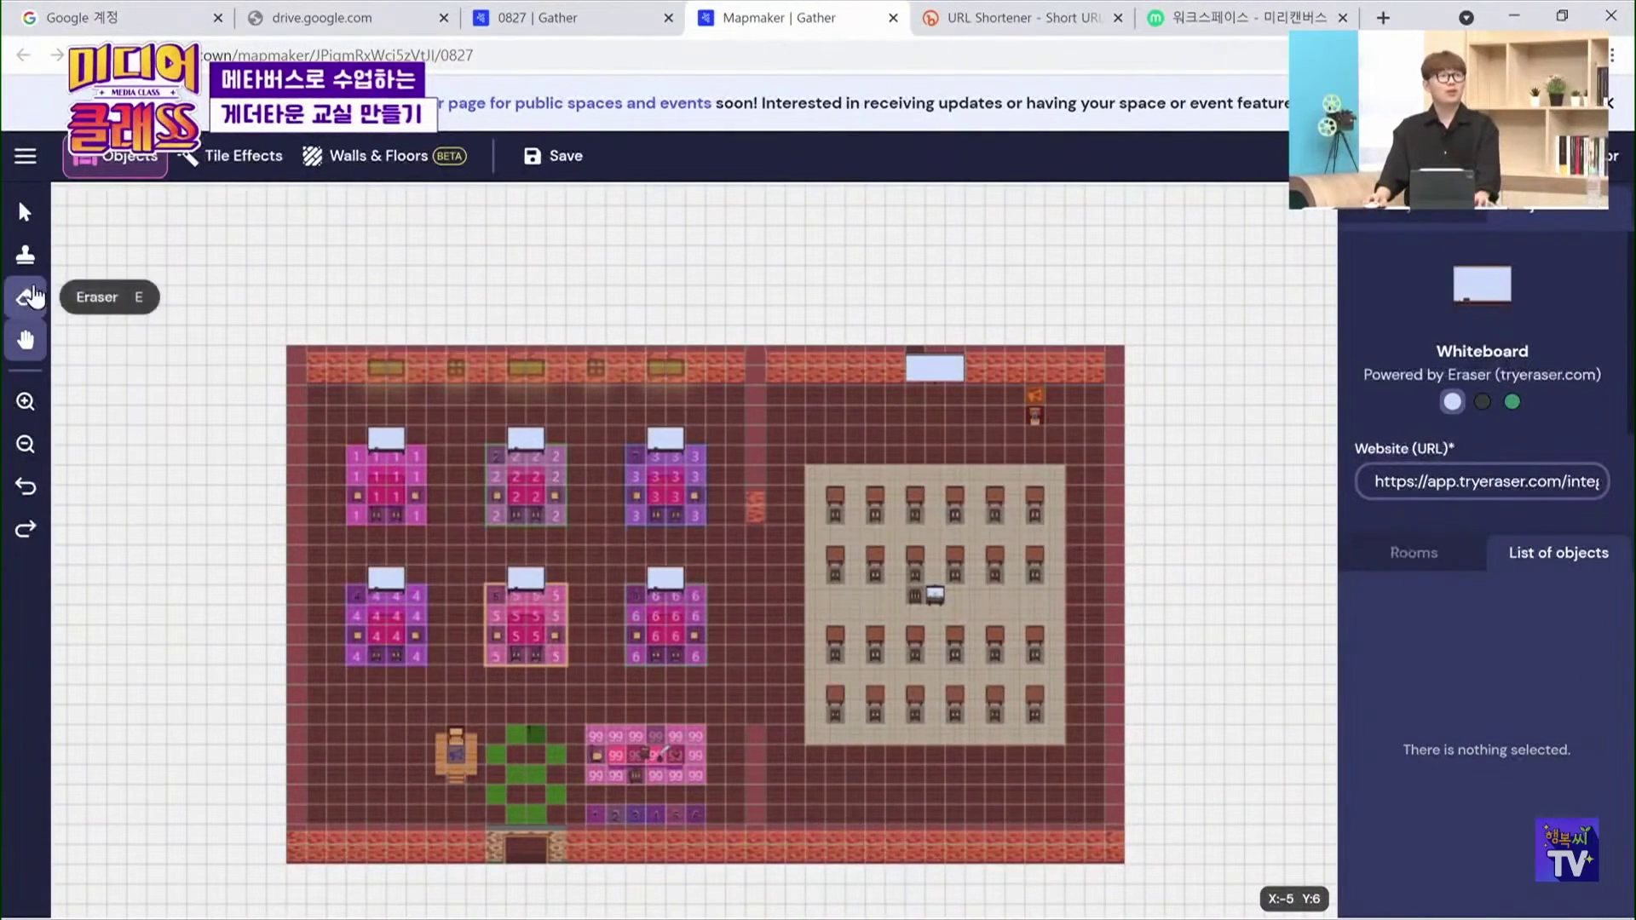
click(25, 213)
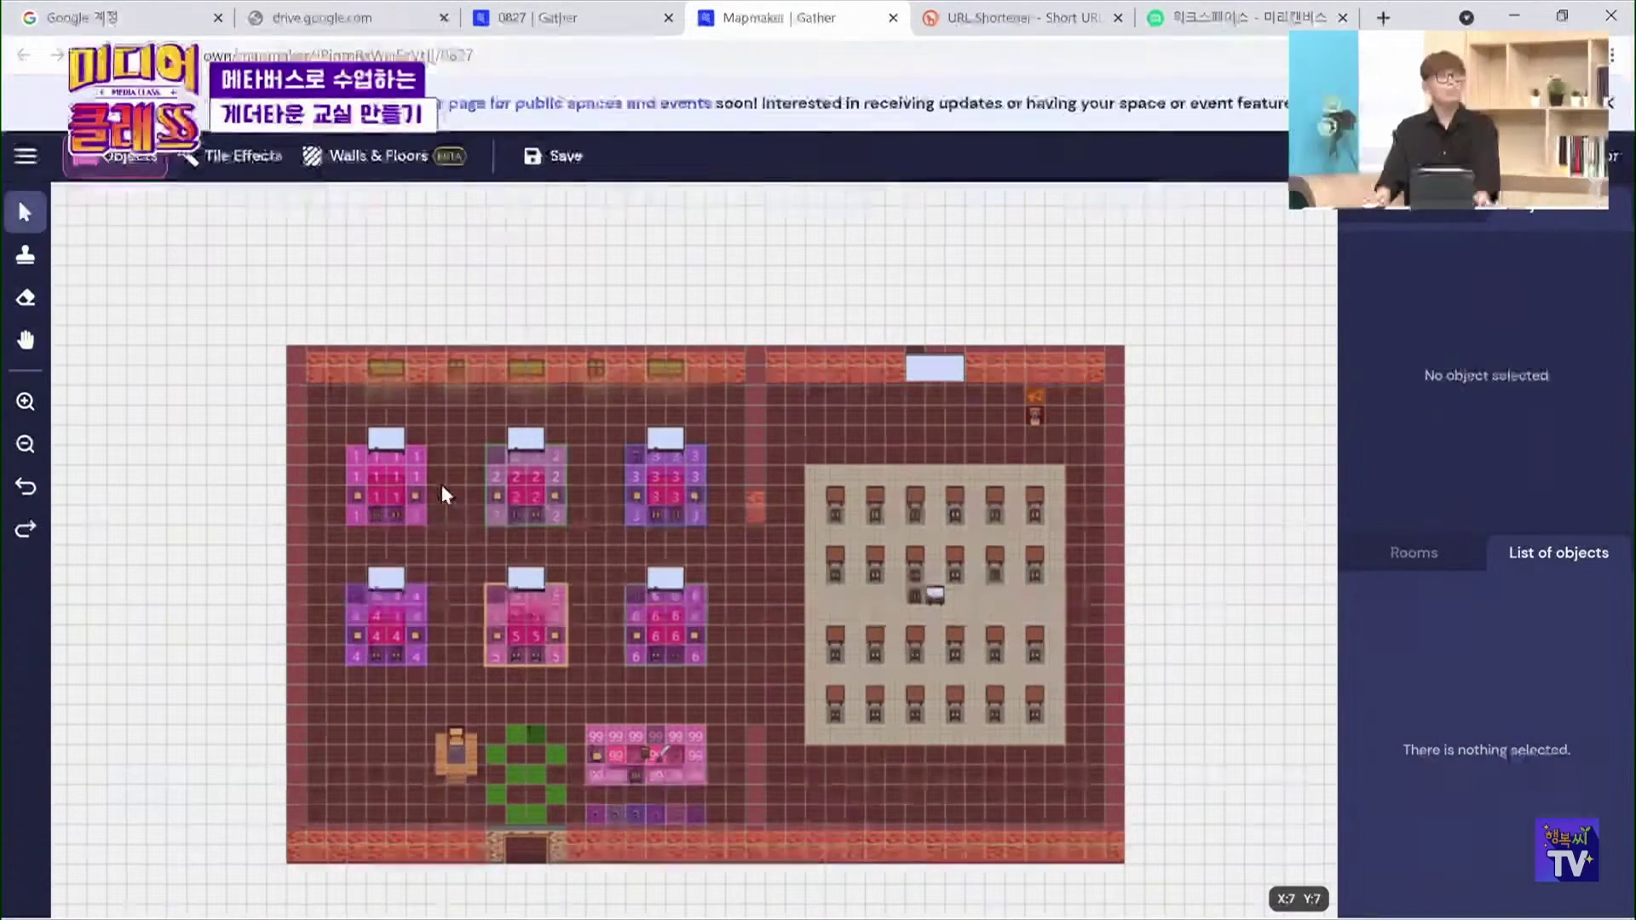
click(390, 437)
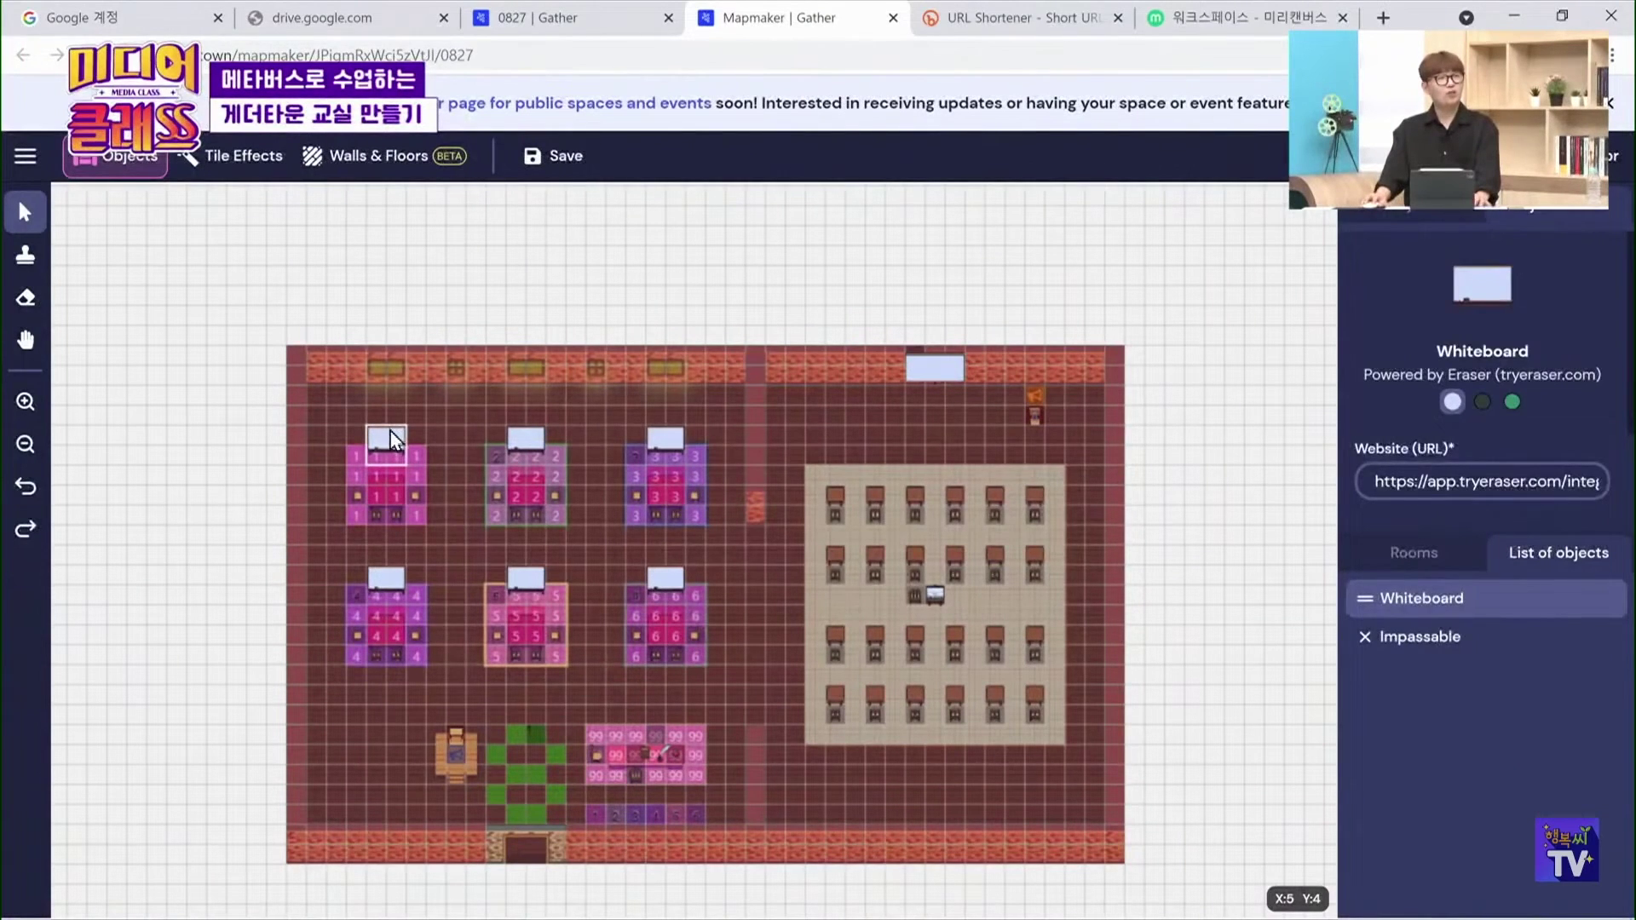
key(b)
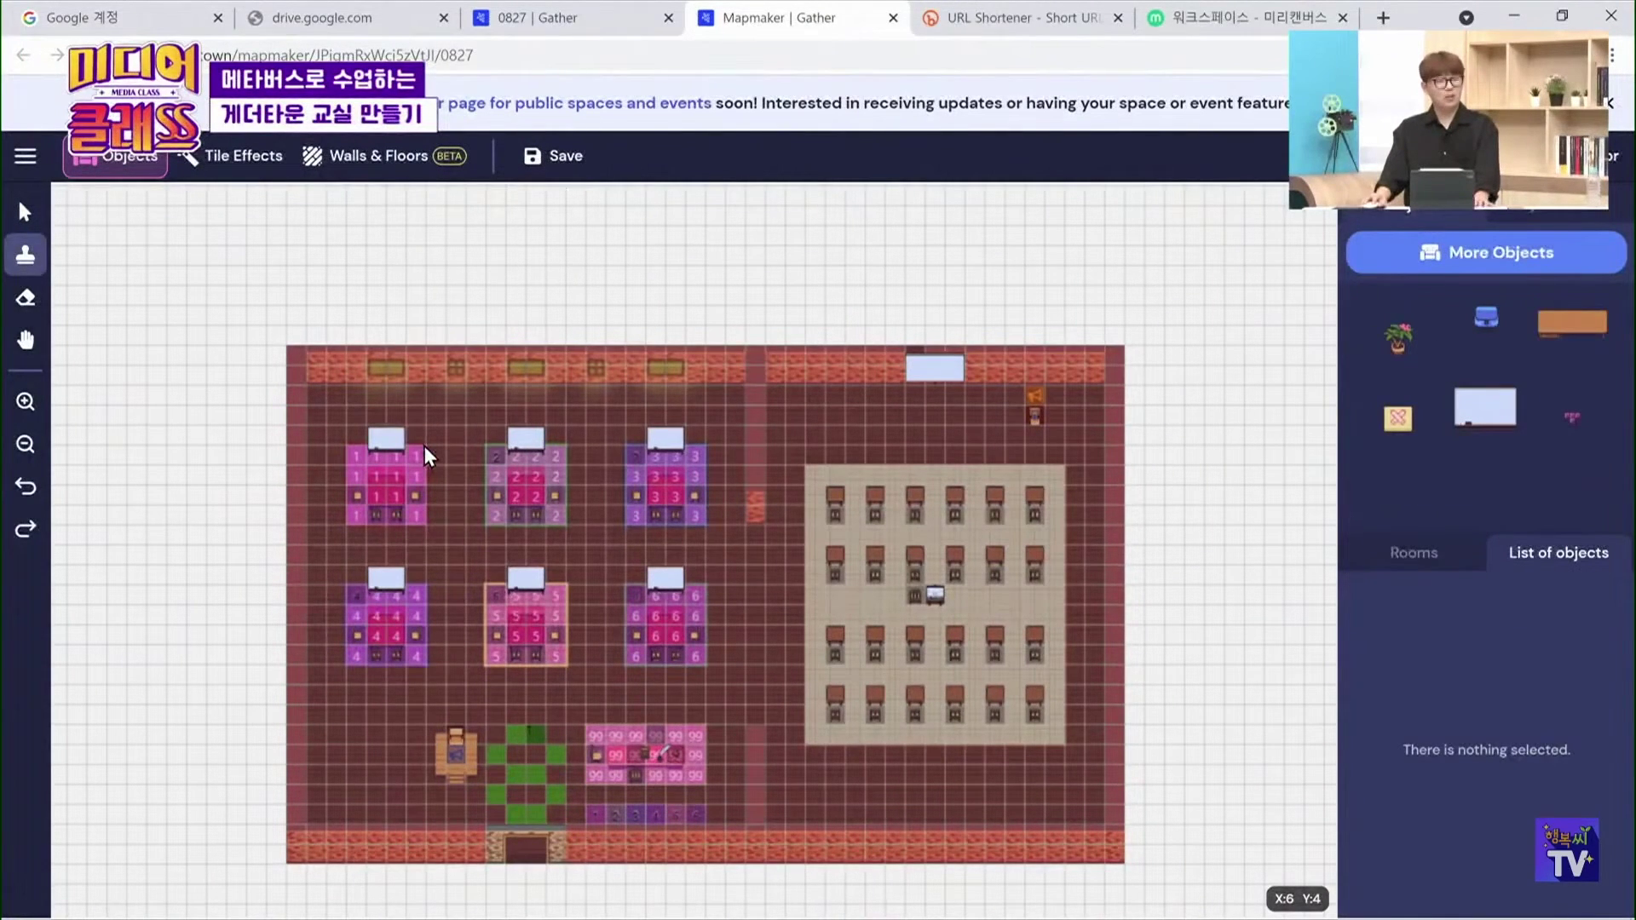
key(e)
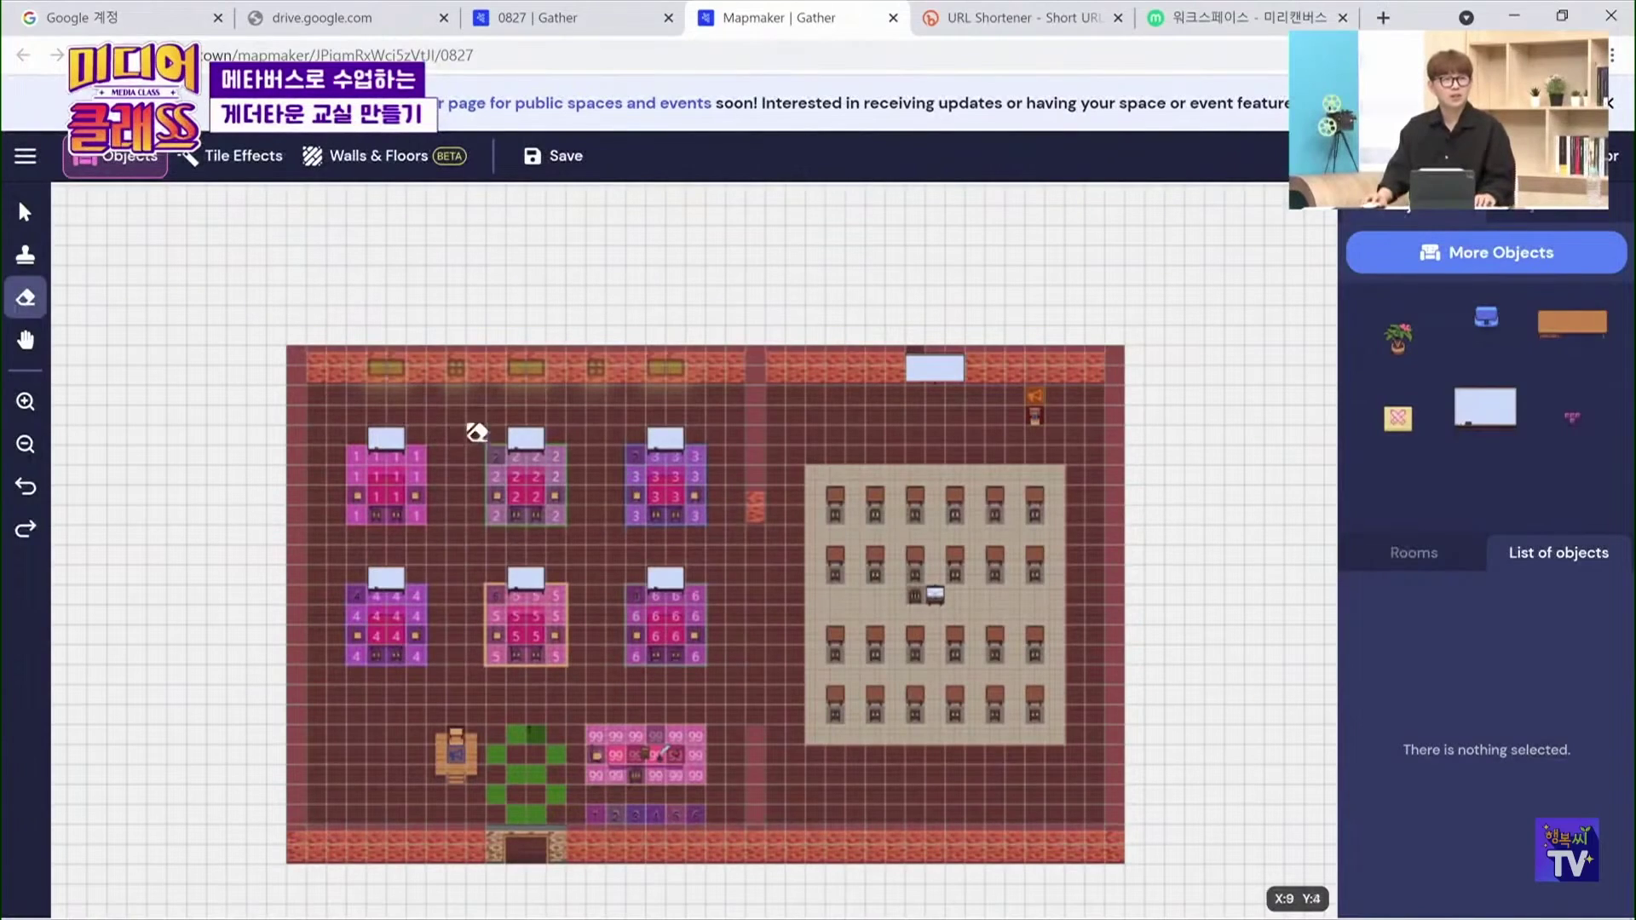
scroll(473, 422, up, 2)
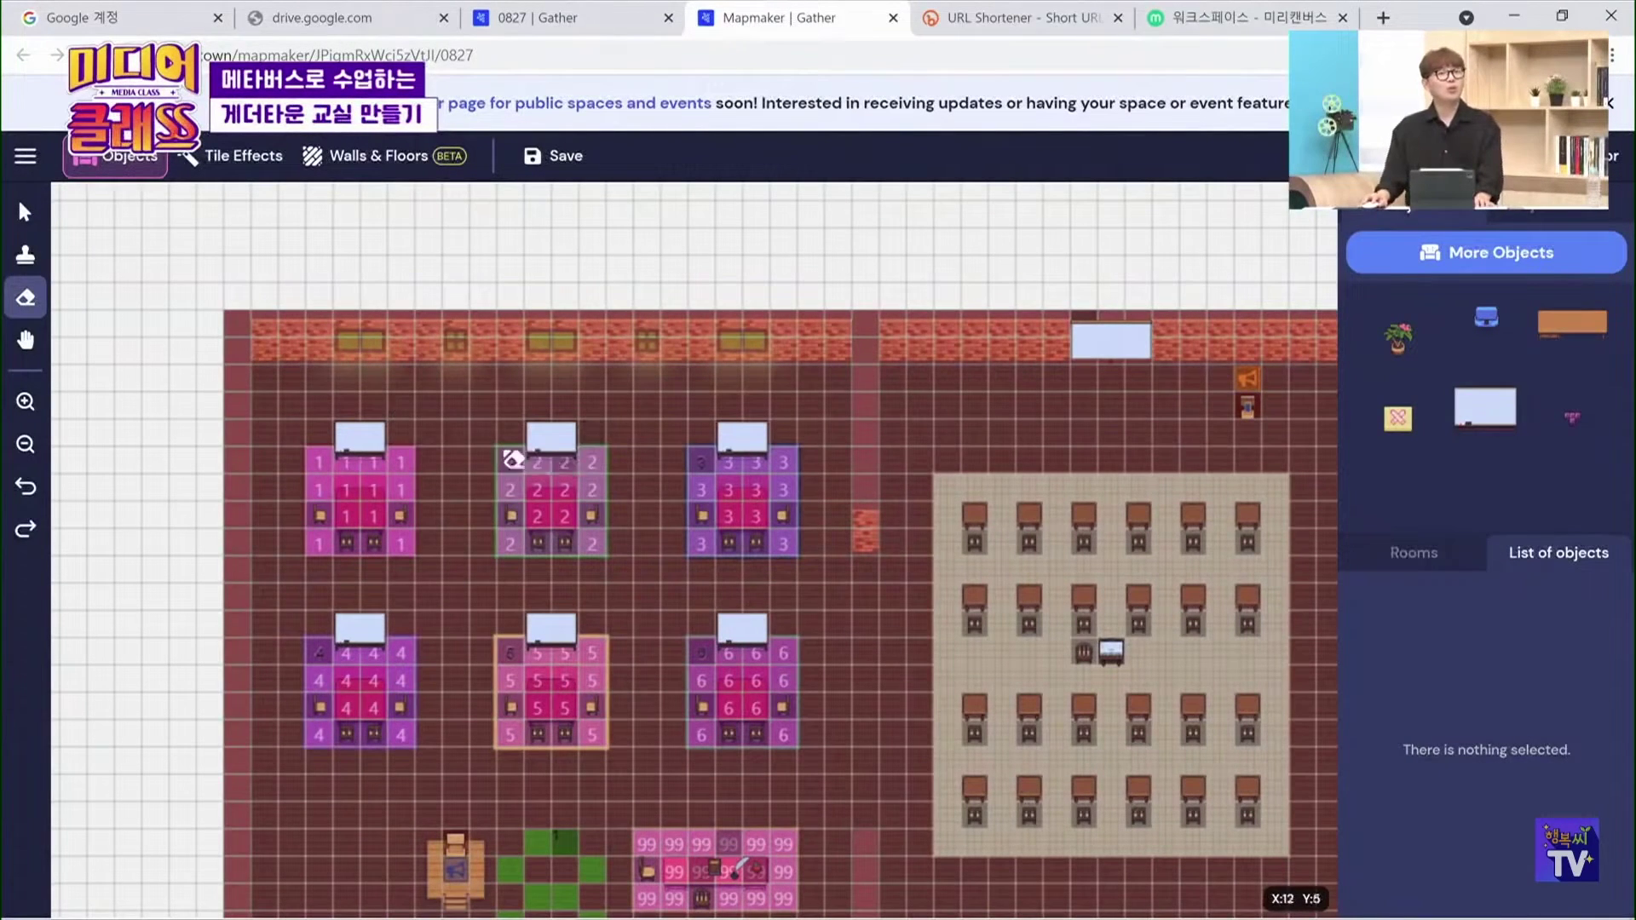
Select the video object in the middle of the desk area and highlight its whole video URL
click(24, 213)
scroll(646, 486, down, 5)
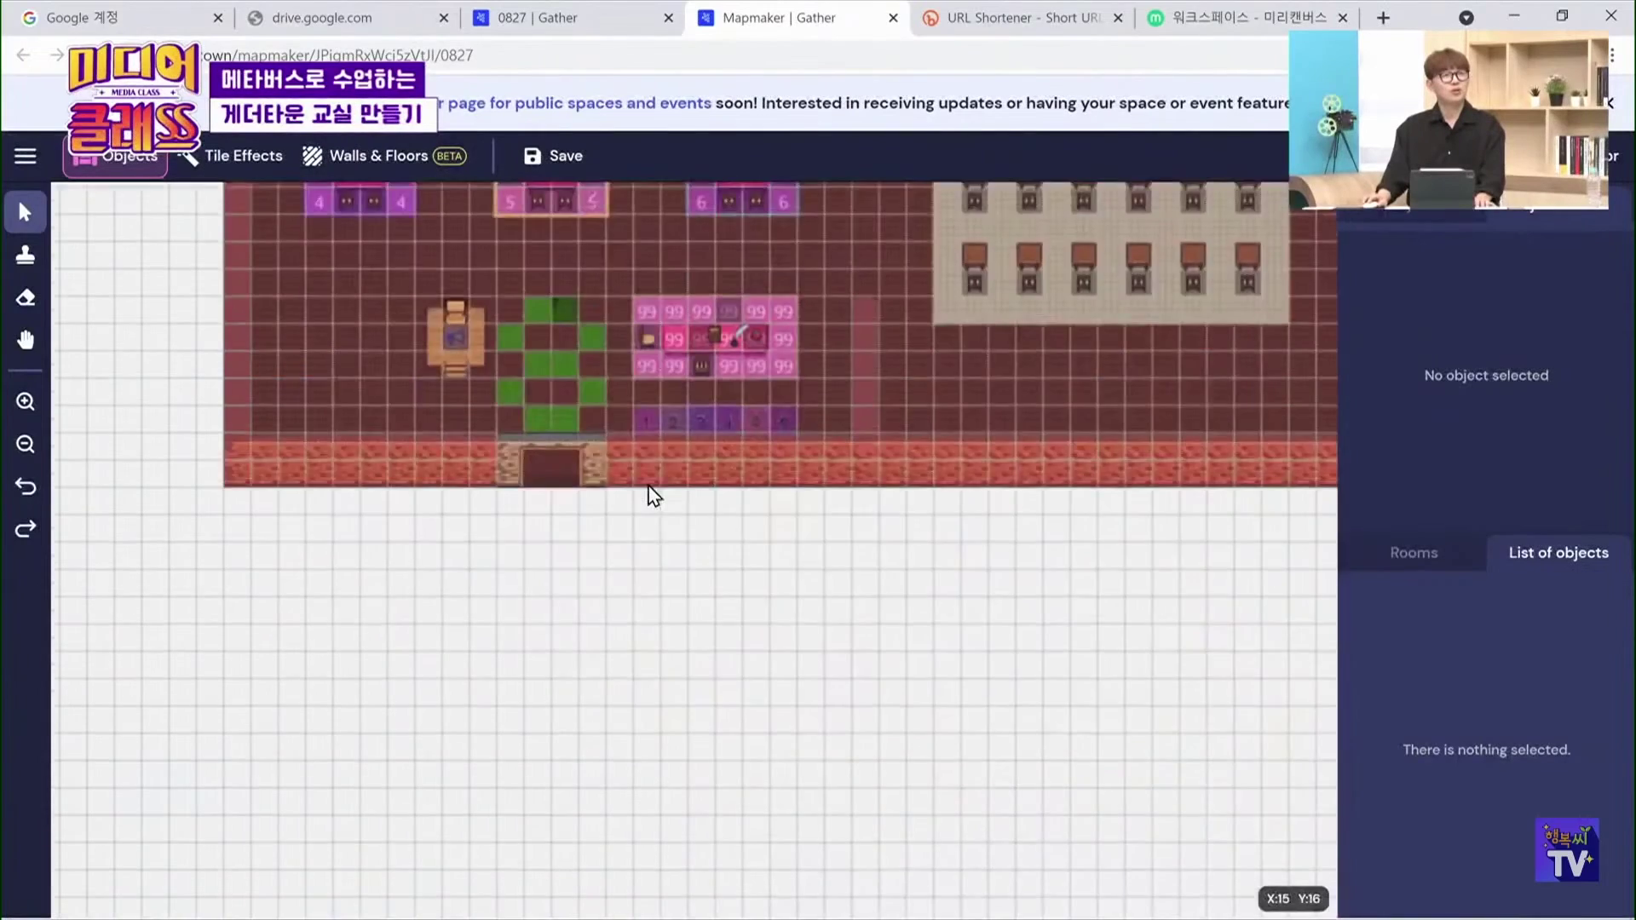
scroll(653, 482, up, 5)
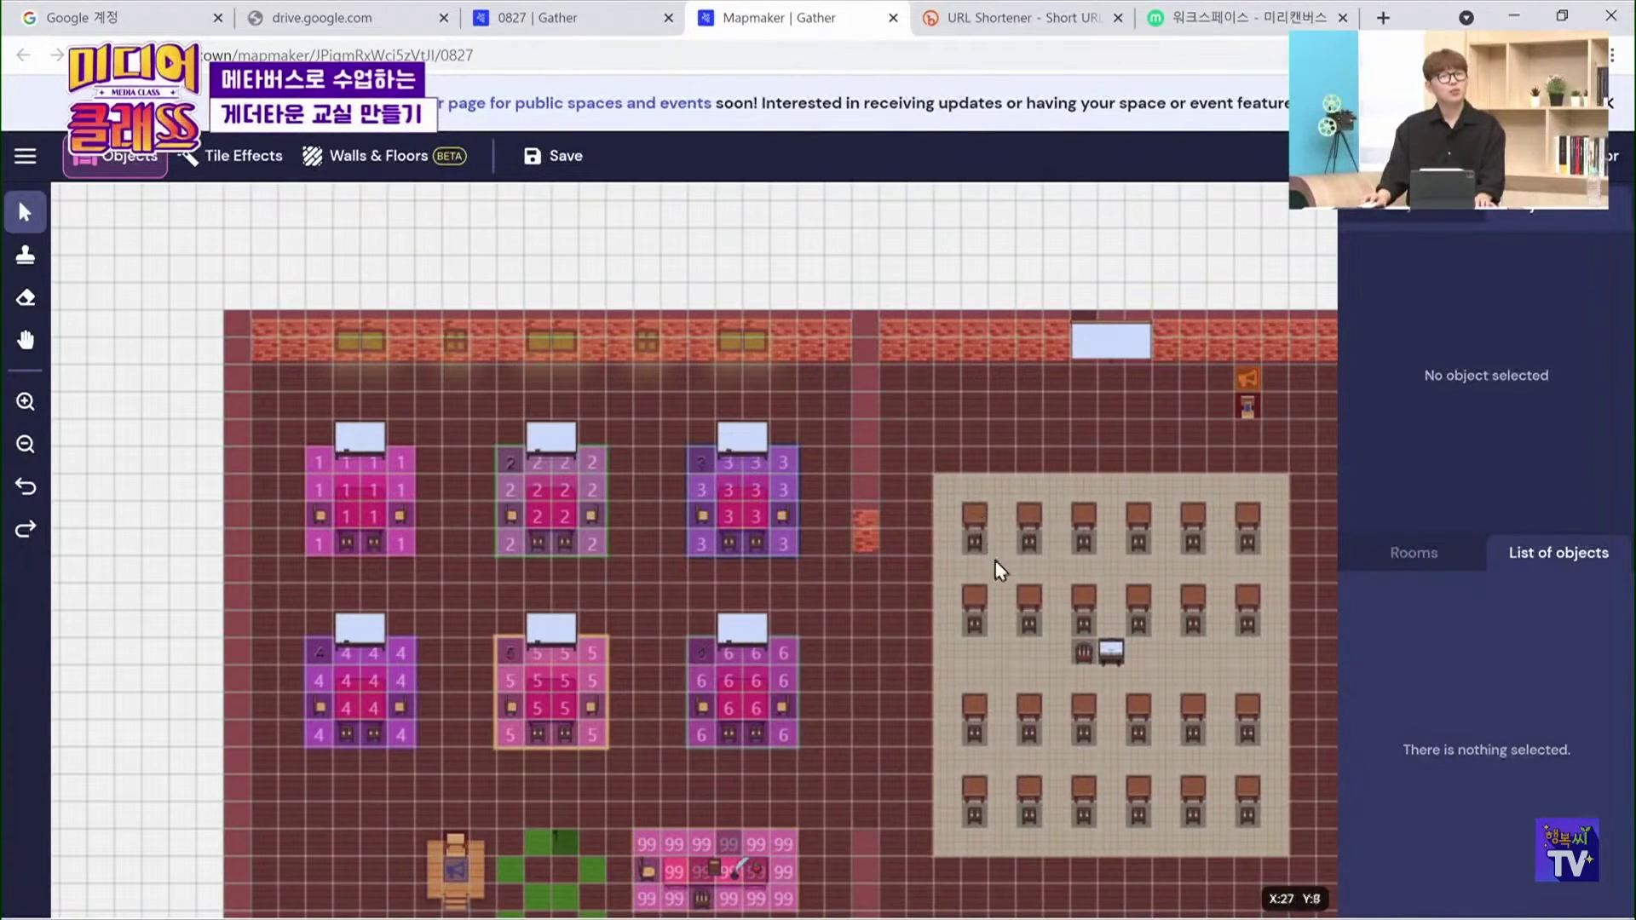
click(1113, 653)
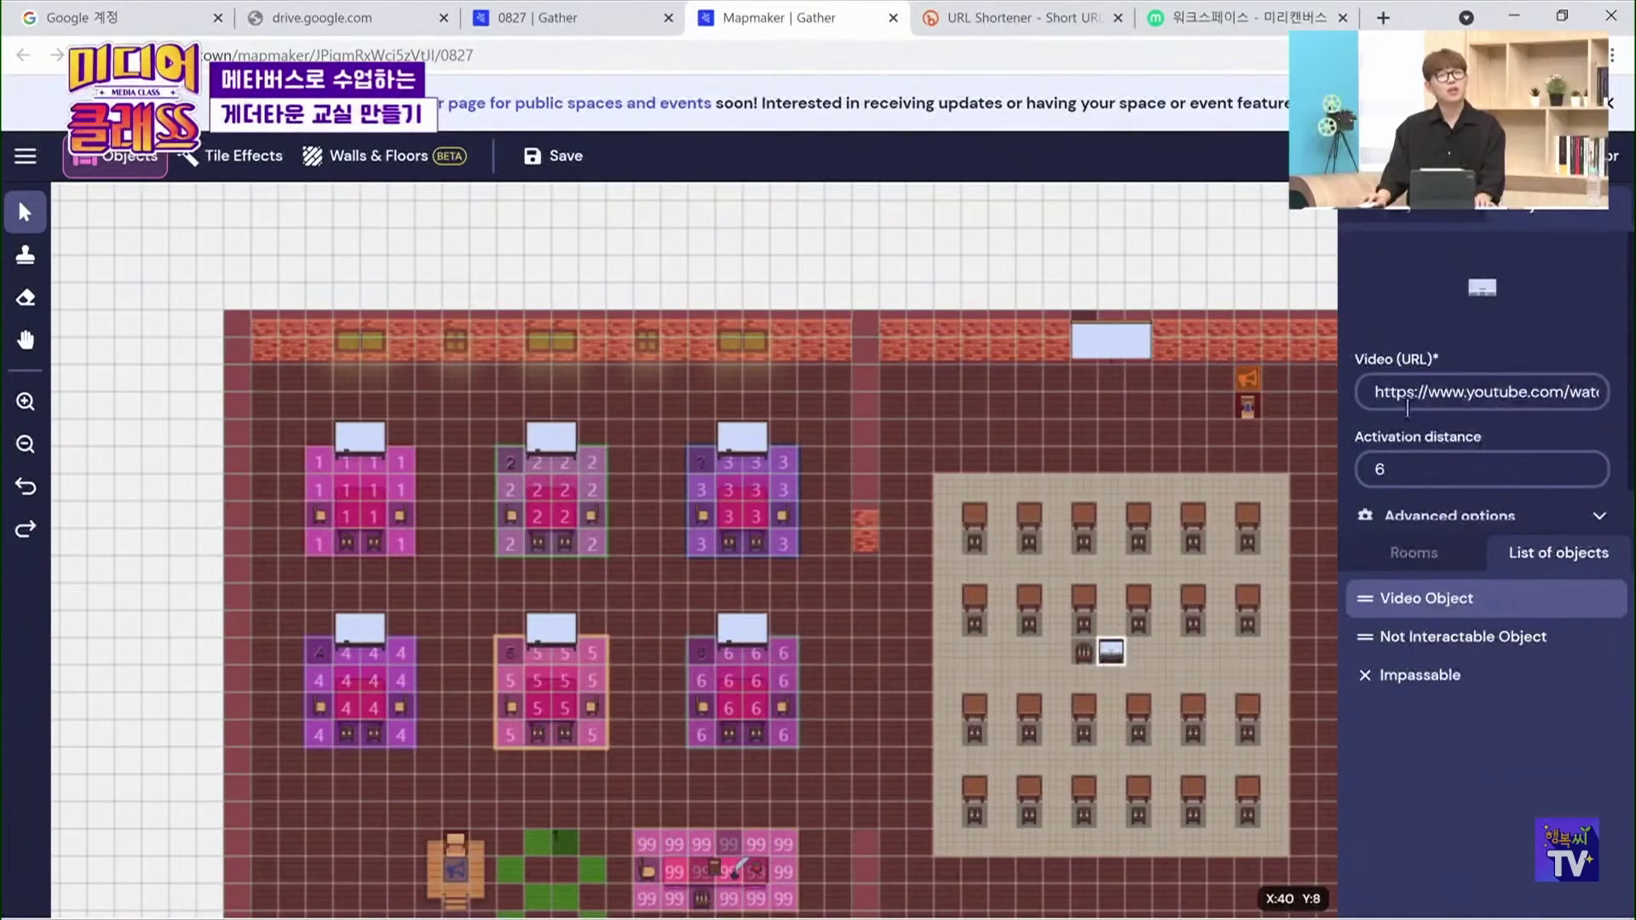
triple_click(1581, 392)
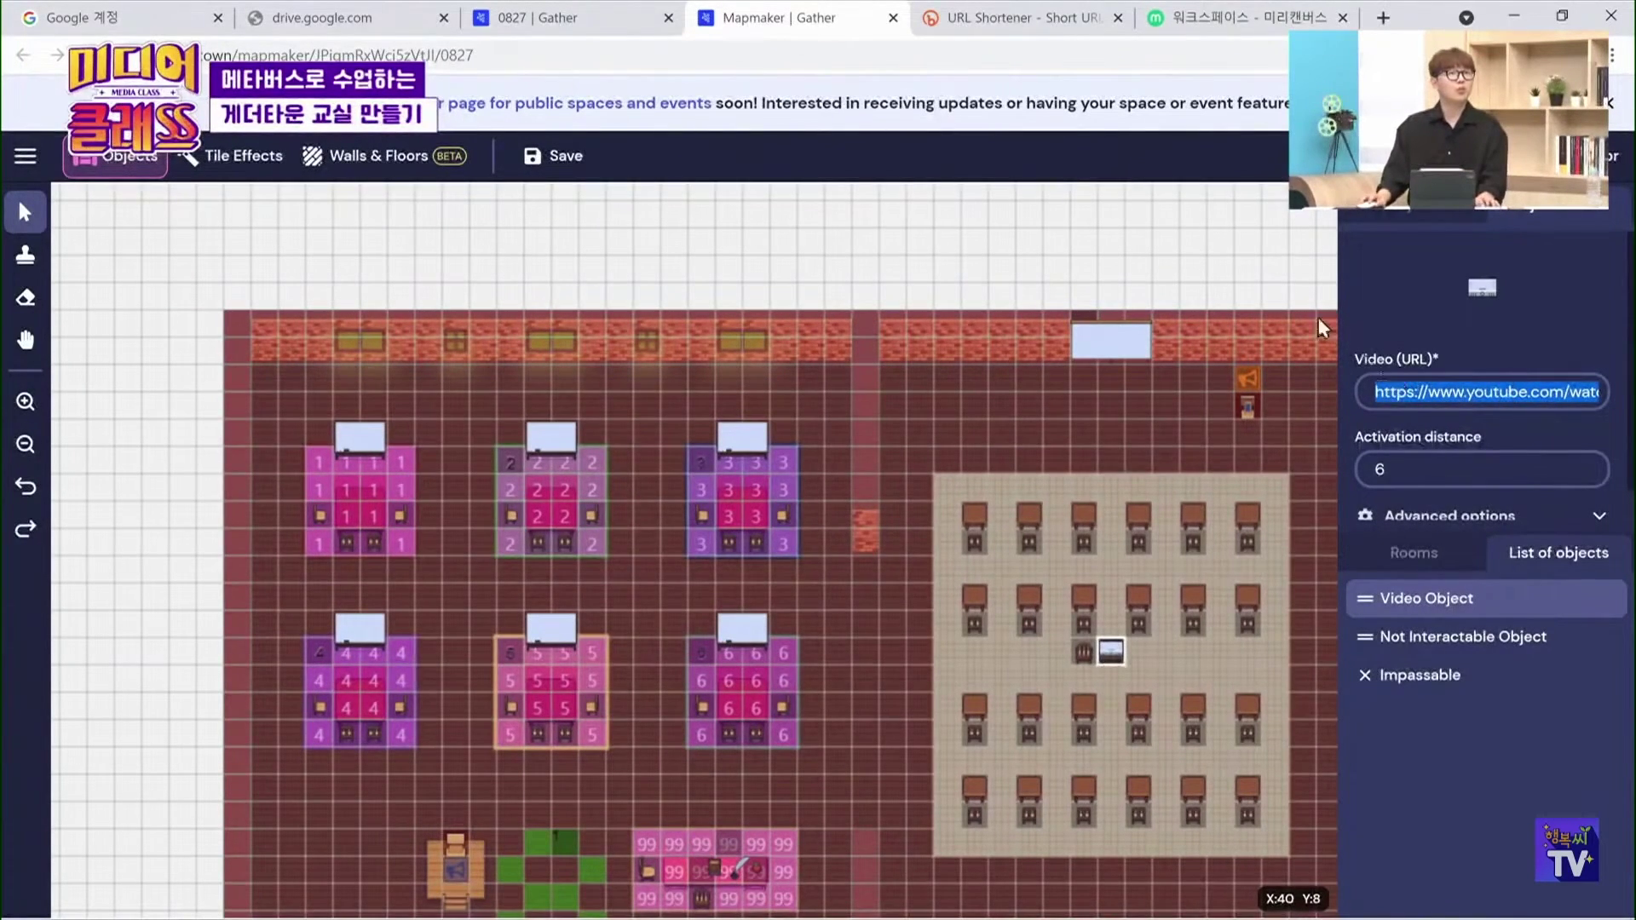
Search the web for 행복씨tv in a new browser tab and open its YouTube channel
click(1387, 22)
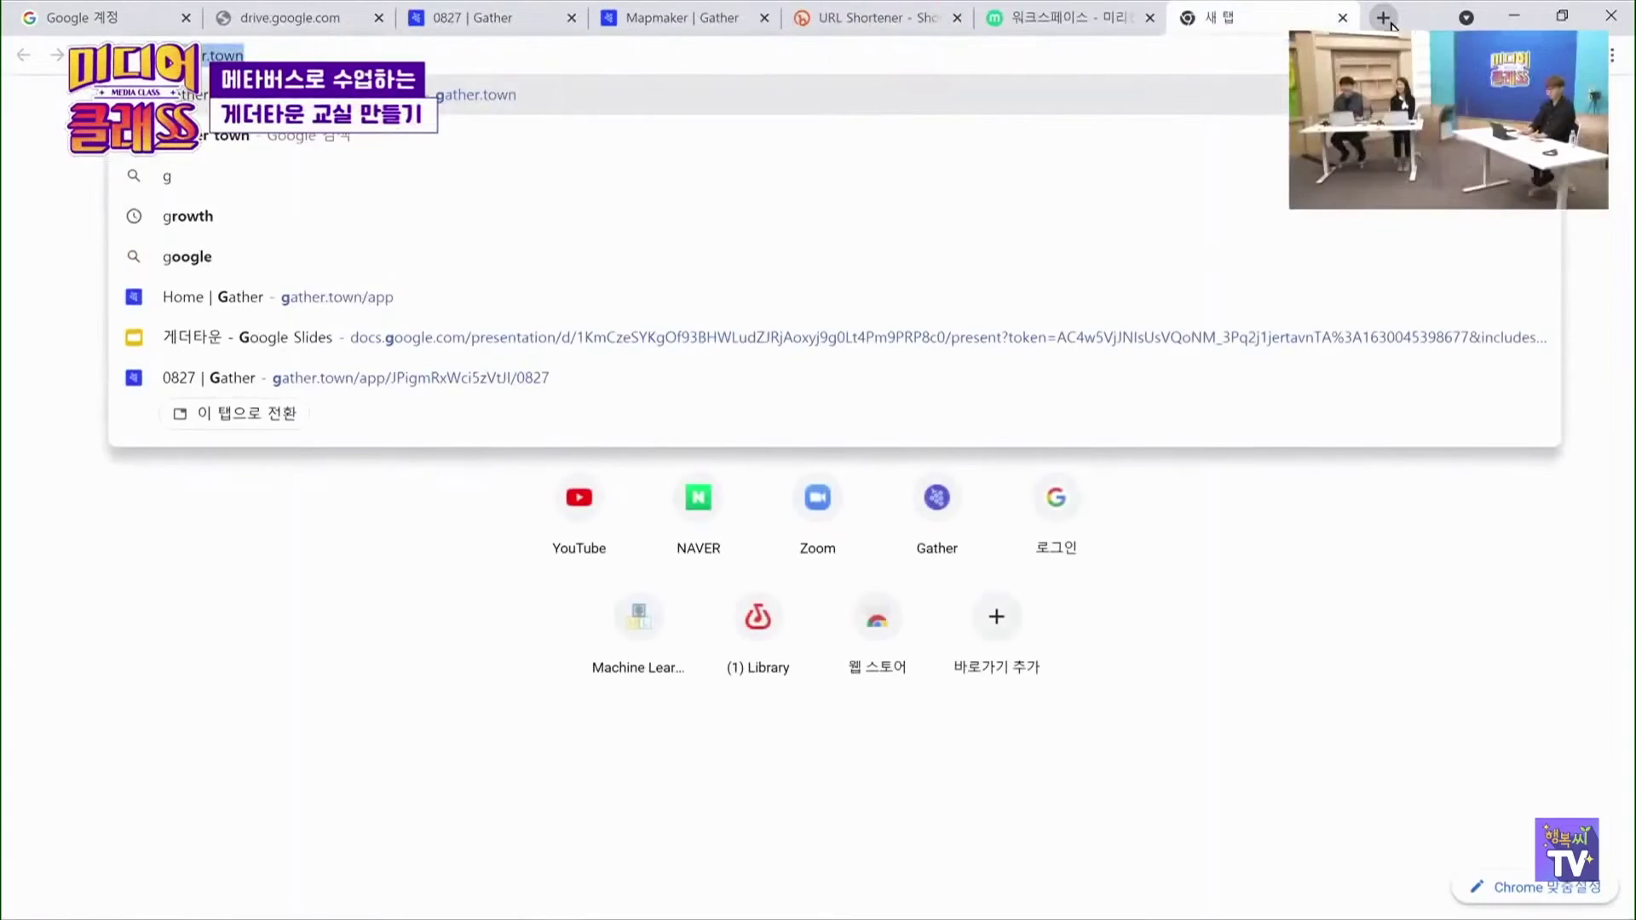
text(행복씨tv)
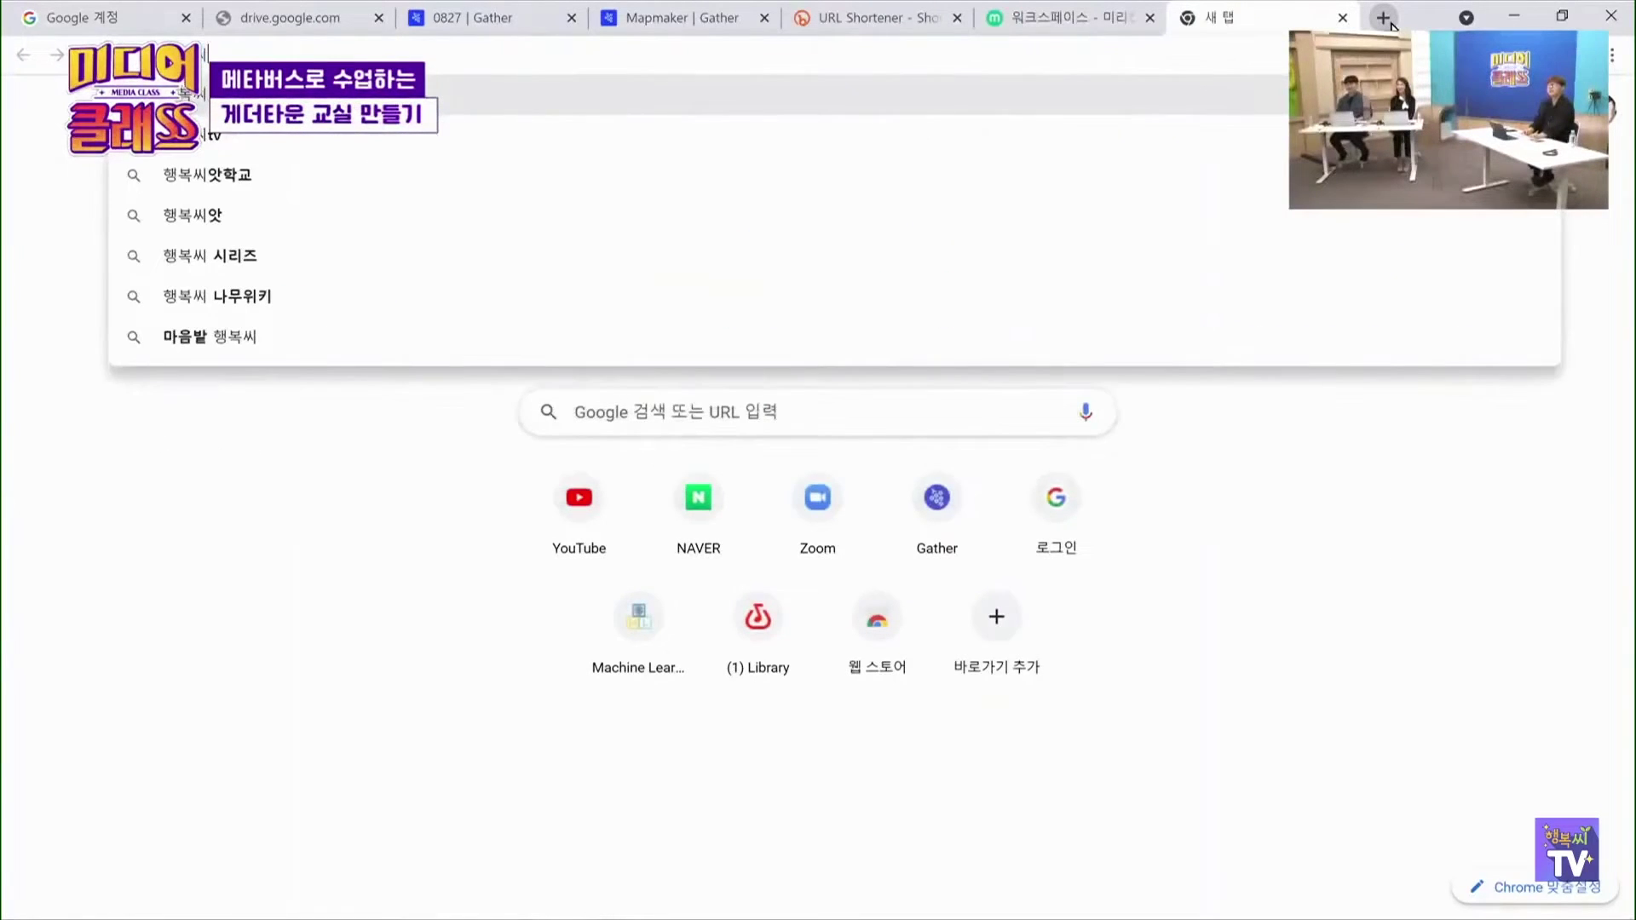
key(Return)
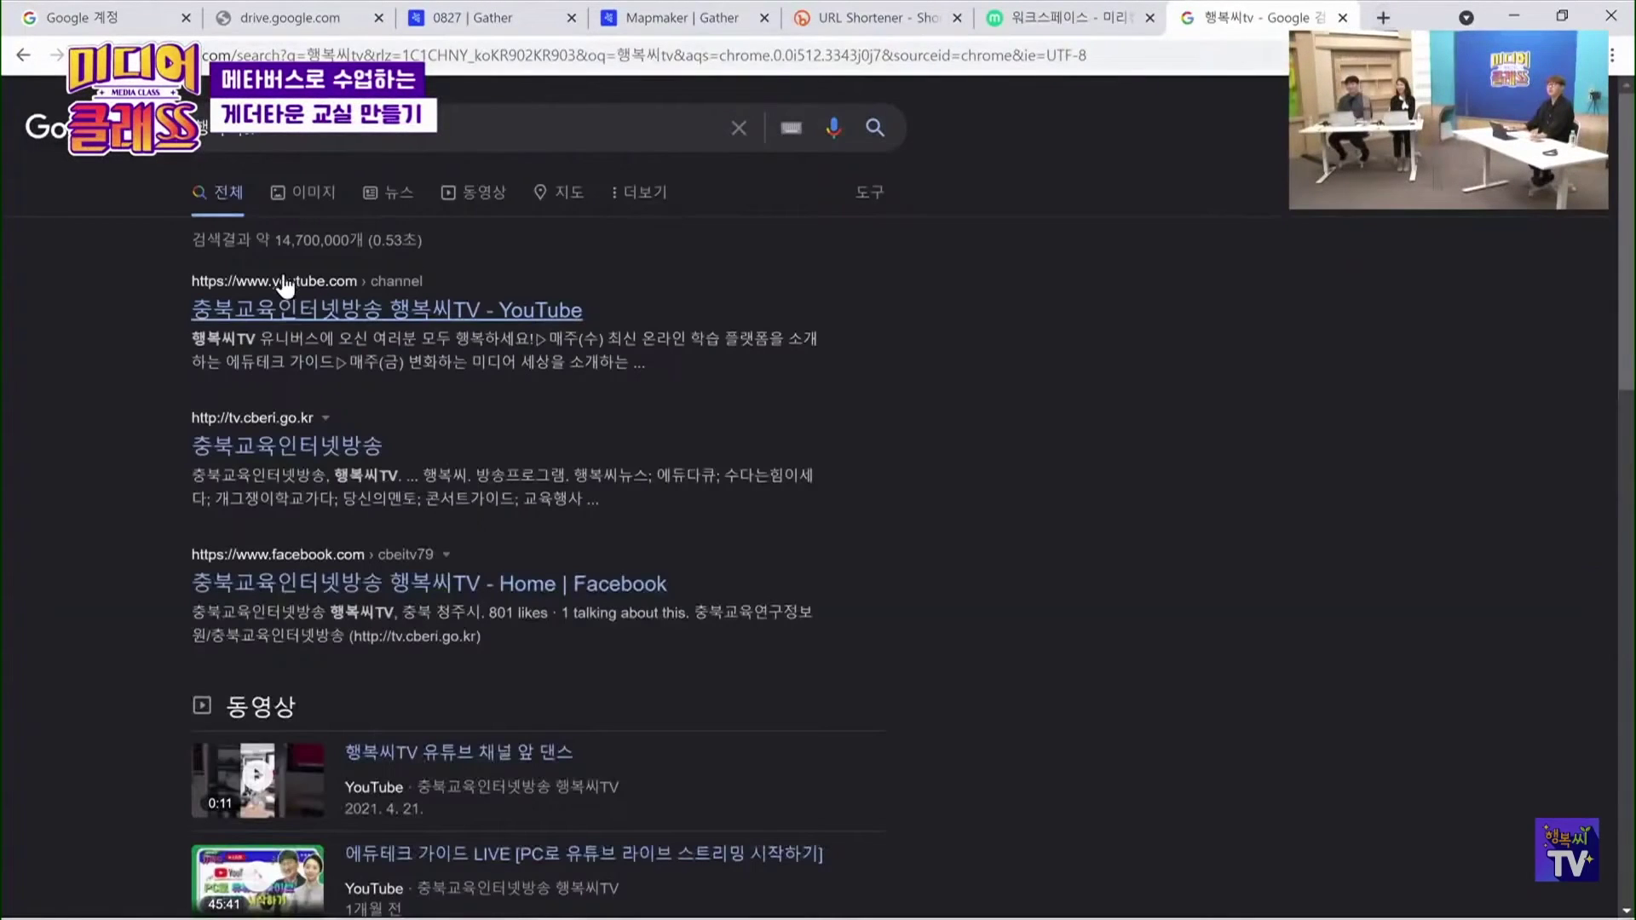
click(286, 295)
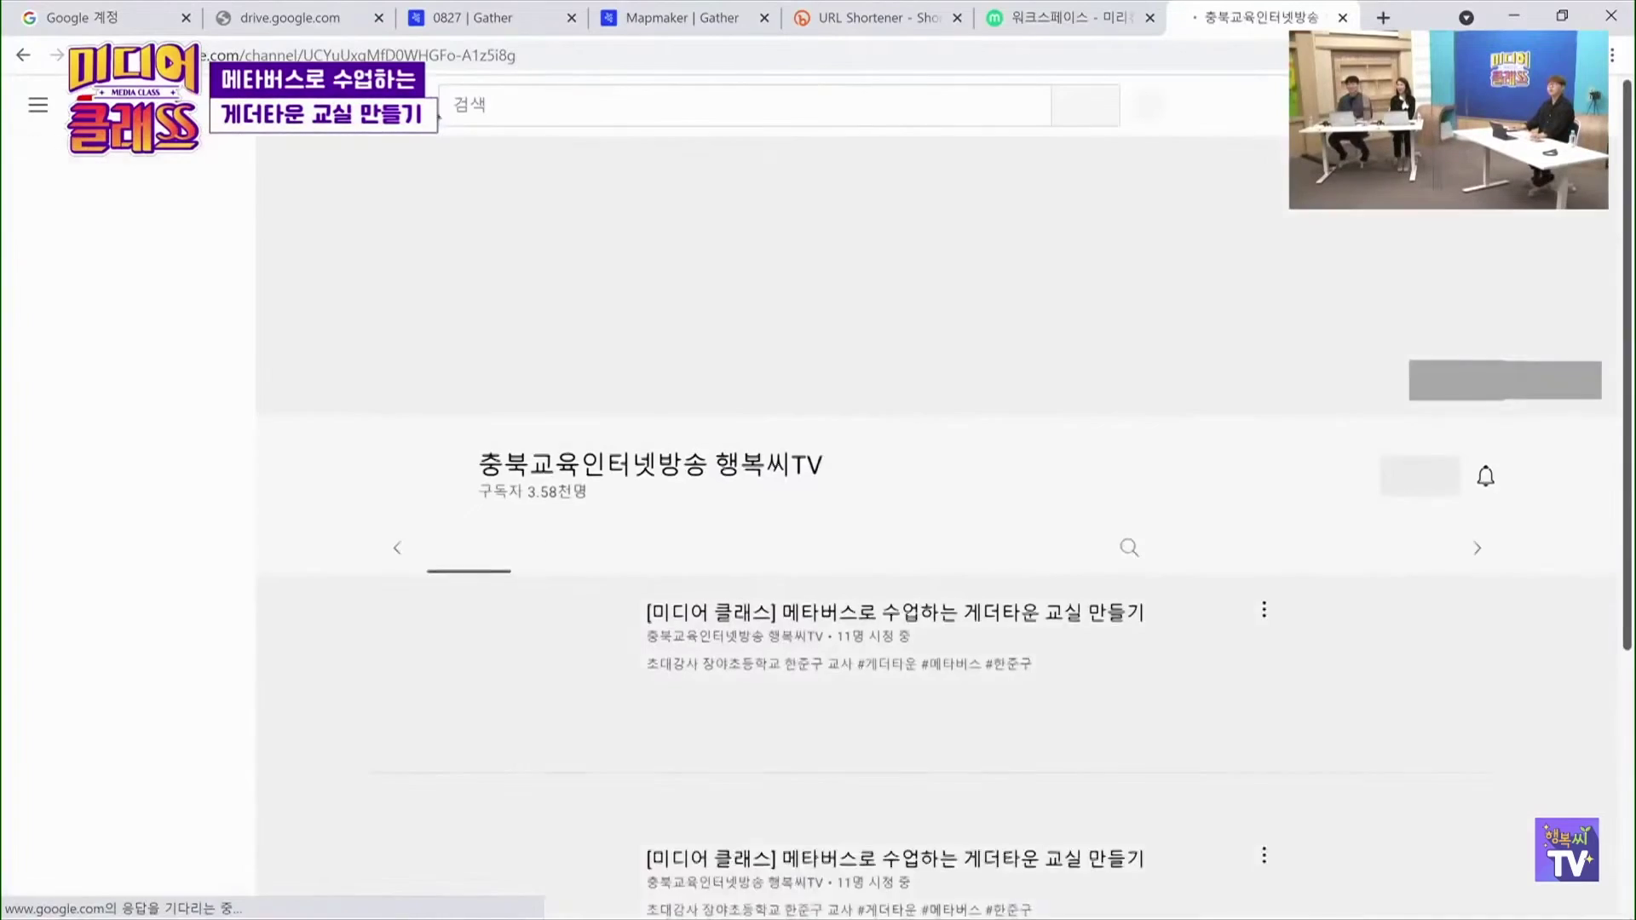
Sort the channel's uploaded videos by popularity and open the 코로나 넘어 새로운 길 찾기 lecture, pausing playback
click(508, 489)
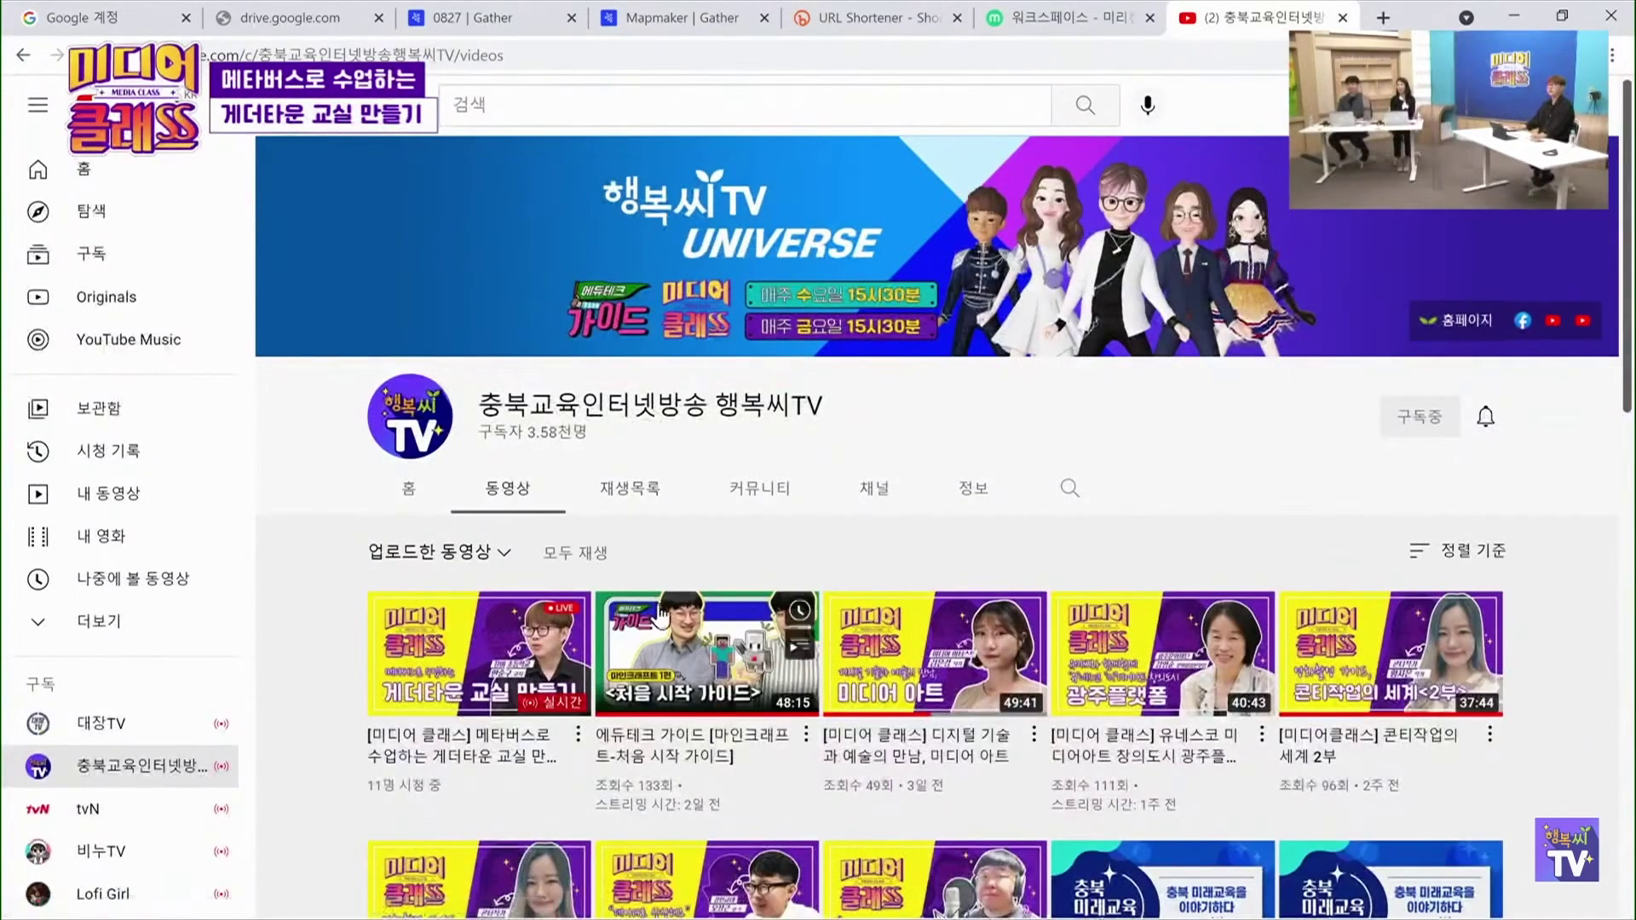
click(483, 558)
click(1477, 561)
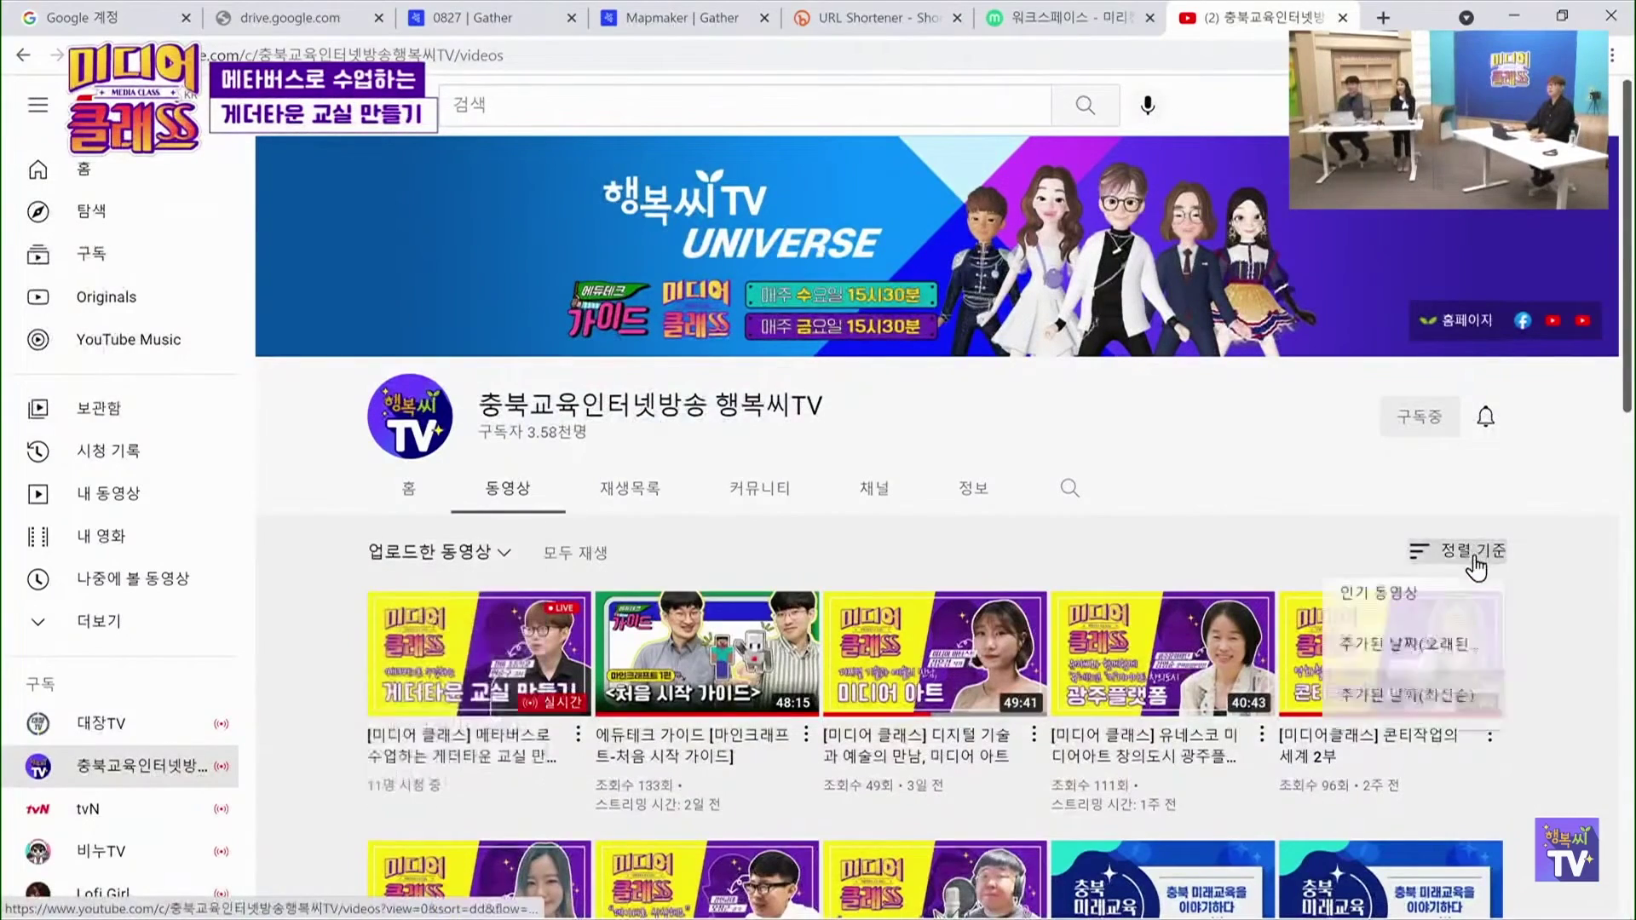
click(1459, 610)
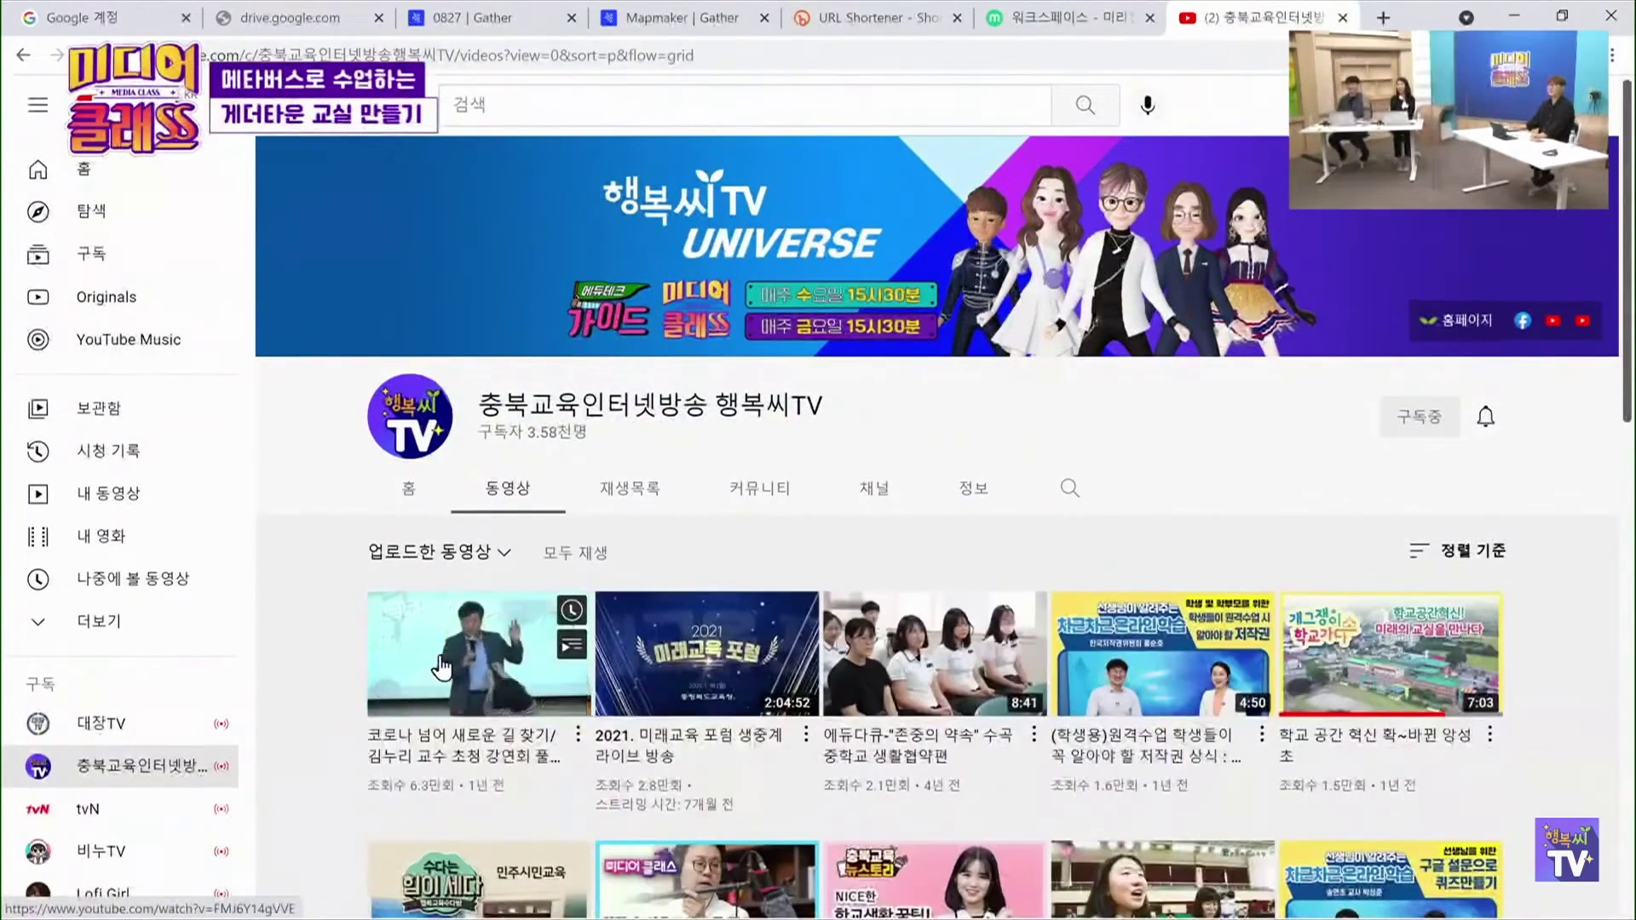
click(477, 652)
click(707, 642)
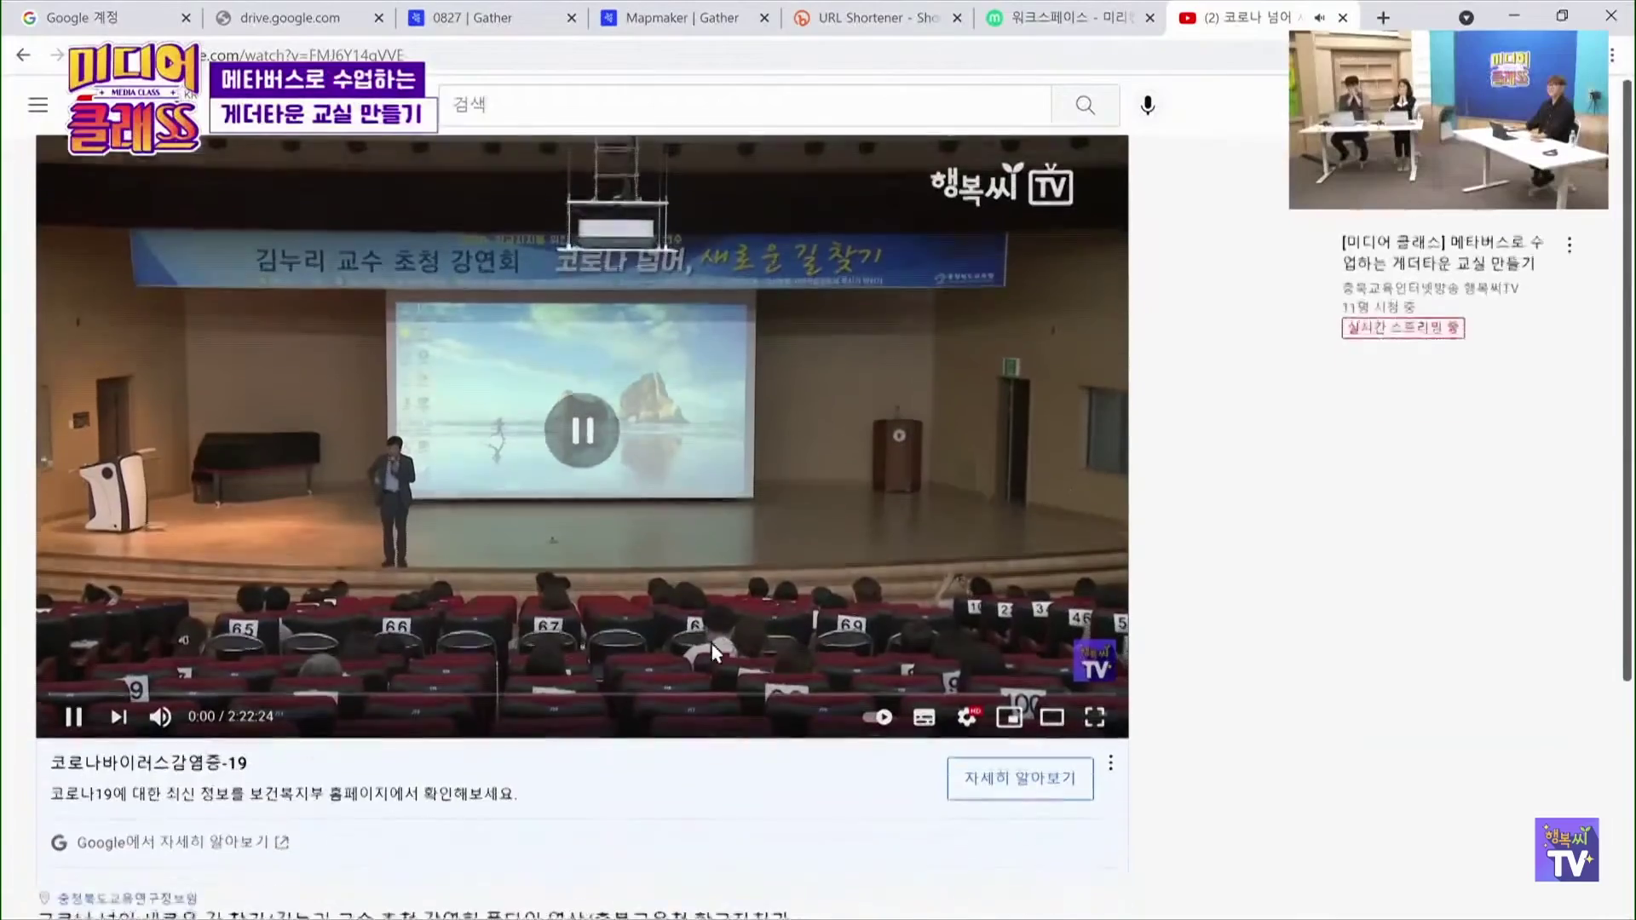
Copy the lecture video's share link and close the sharing dialog
scroll(913, 782, down, 1)
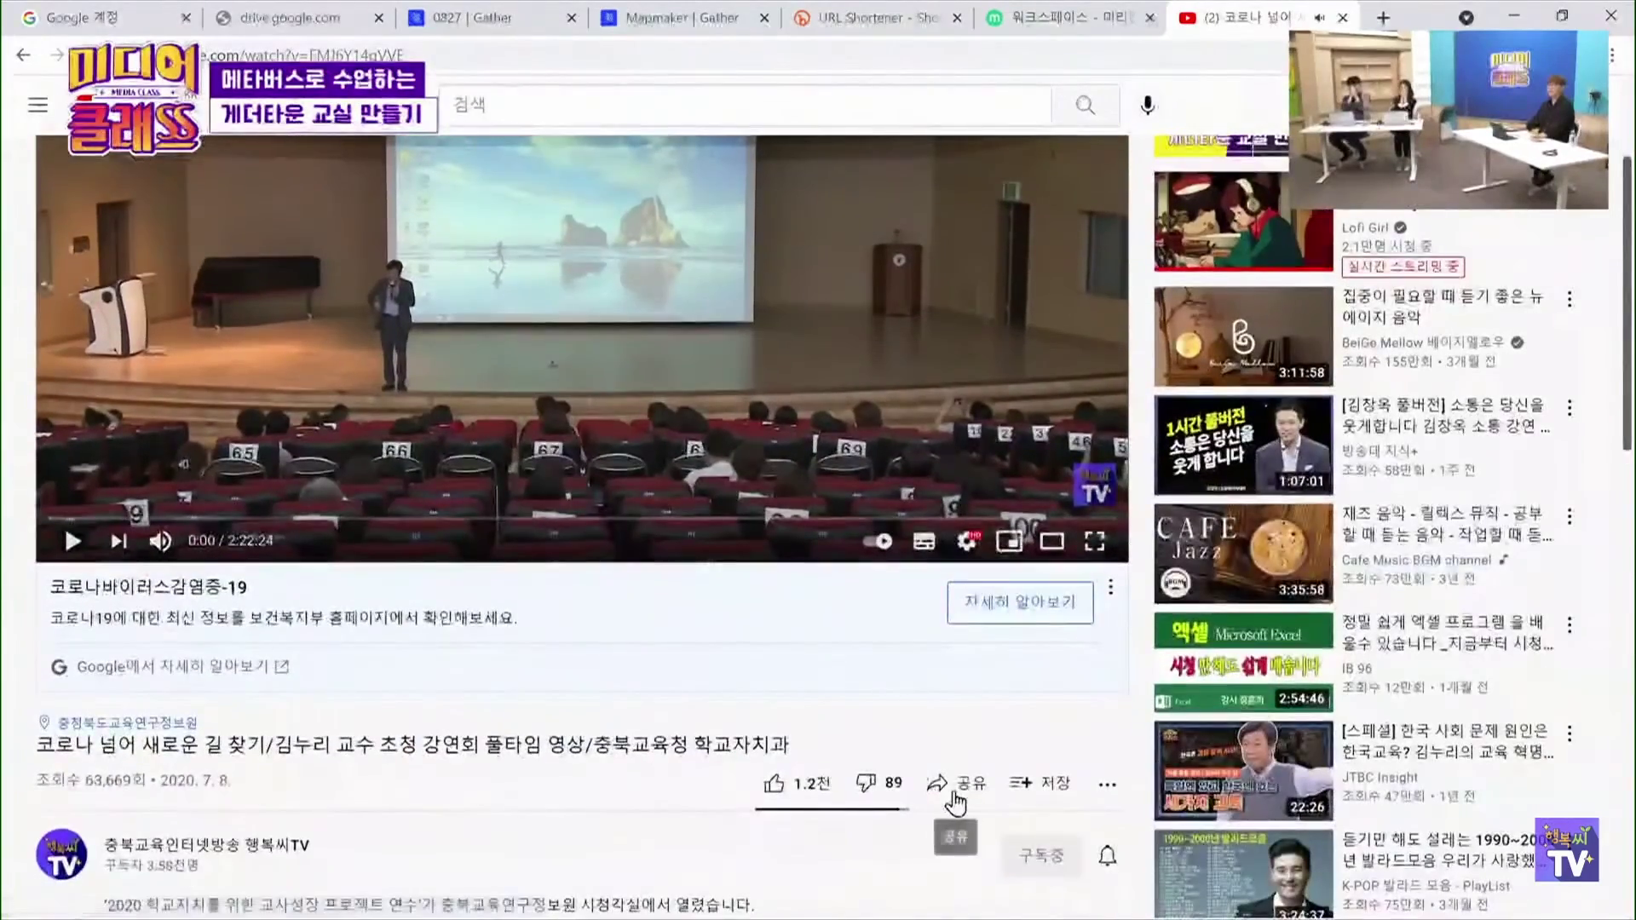
click(959, 784)
click(1012, 556)
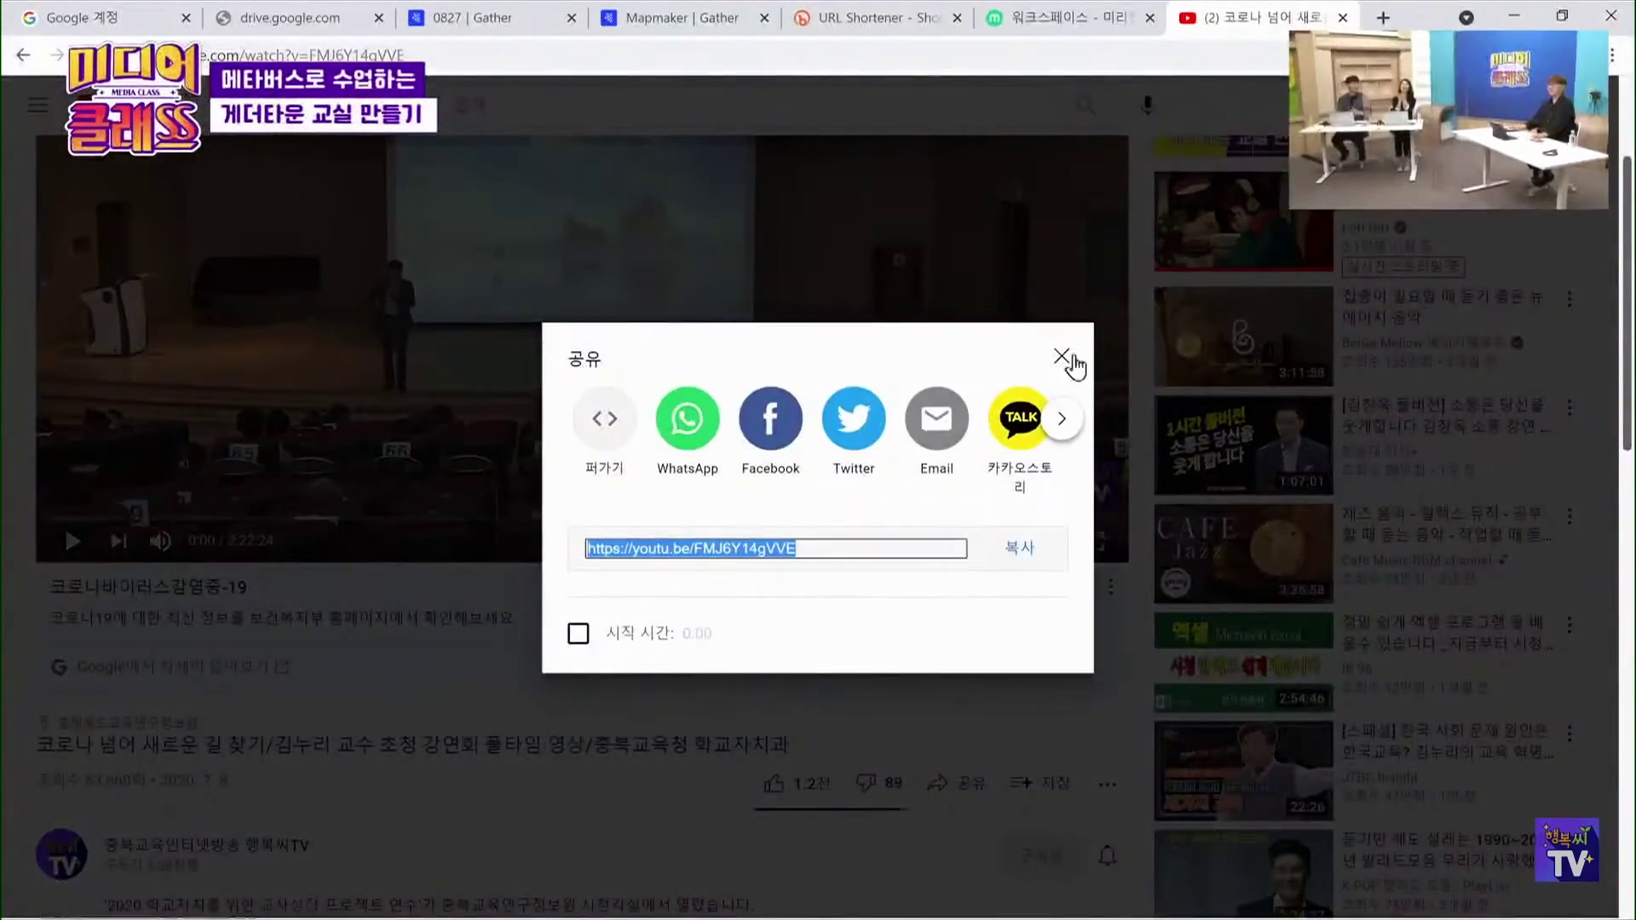
click(1063, 358)
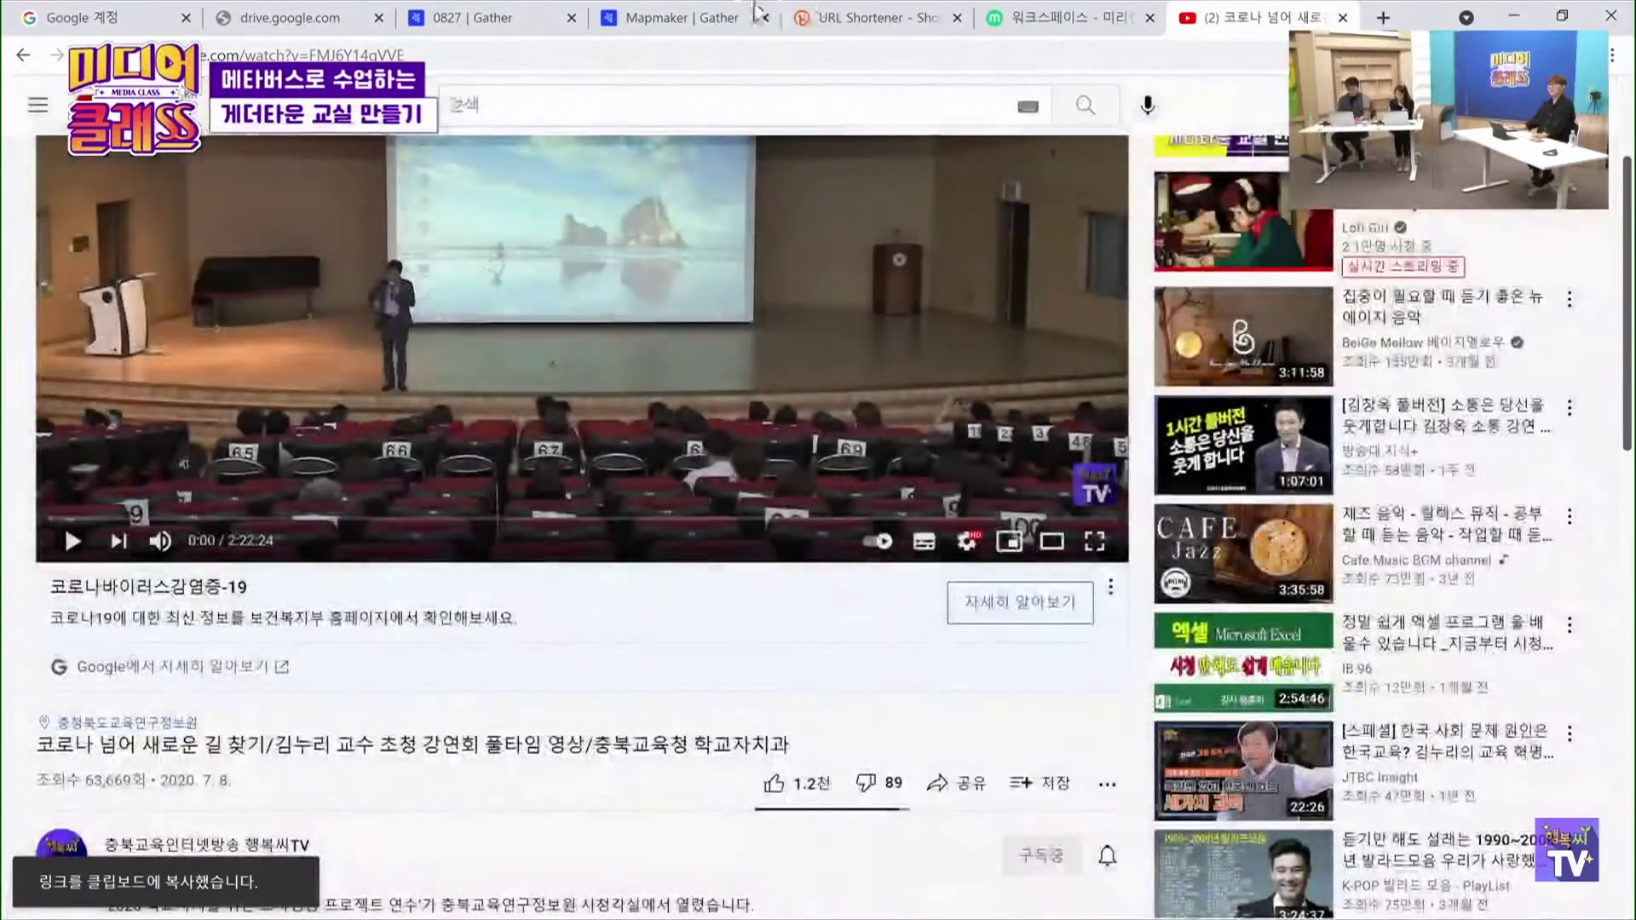
click(688, 19)
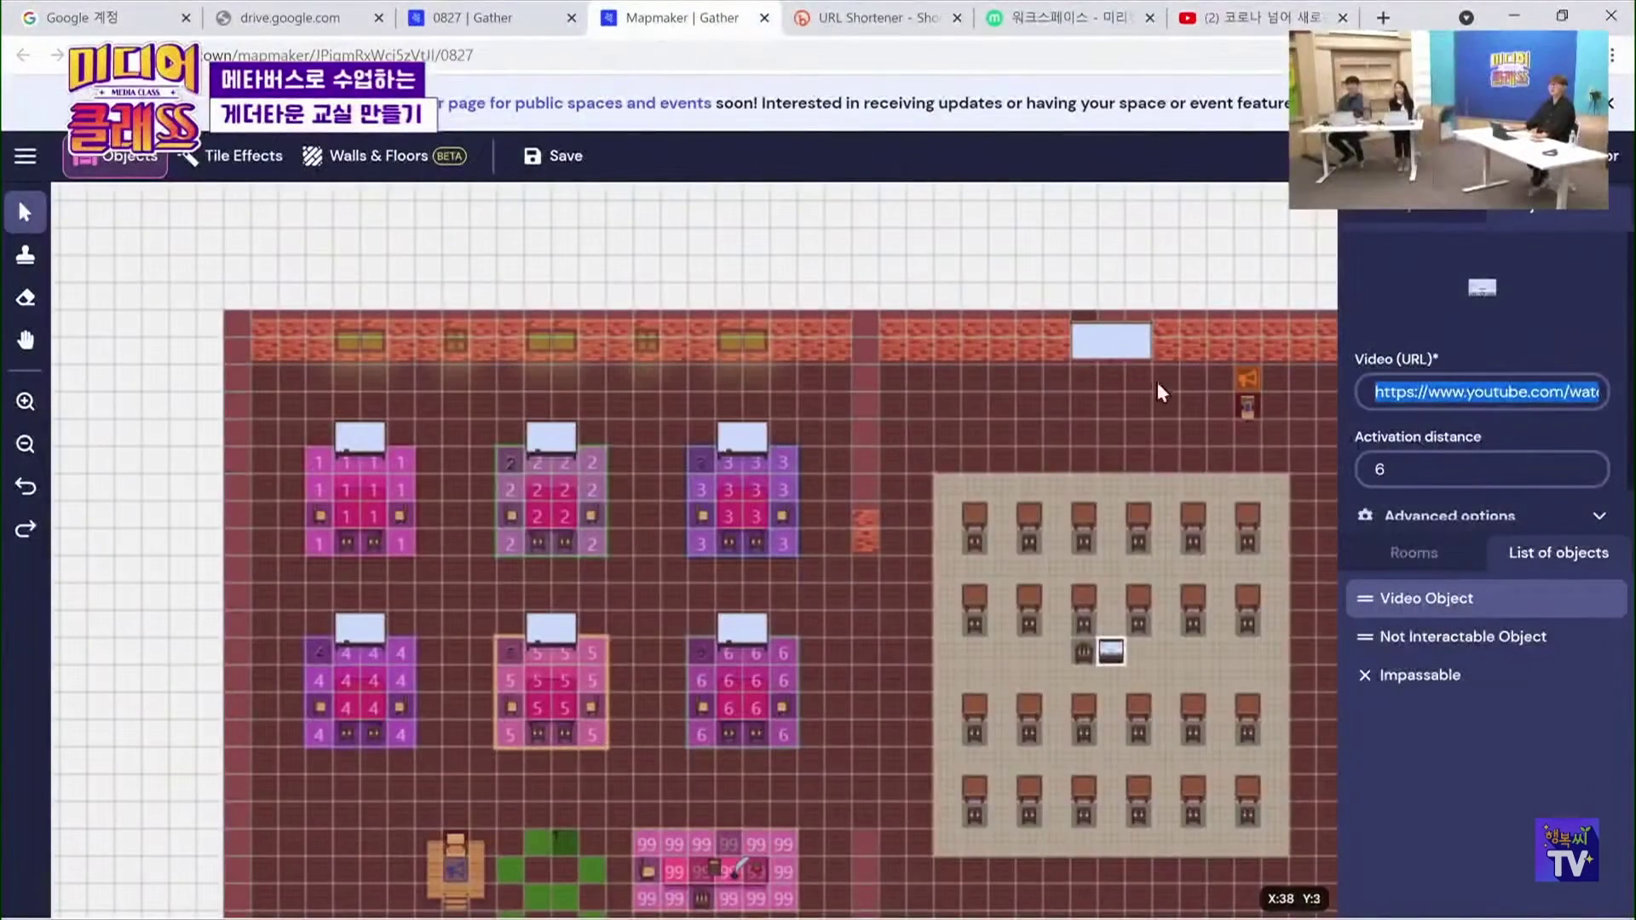
click(1442, 394)
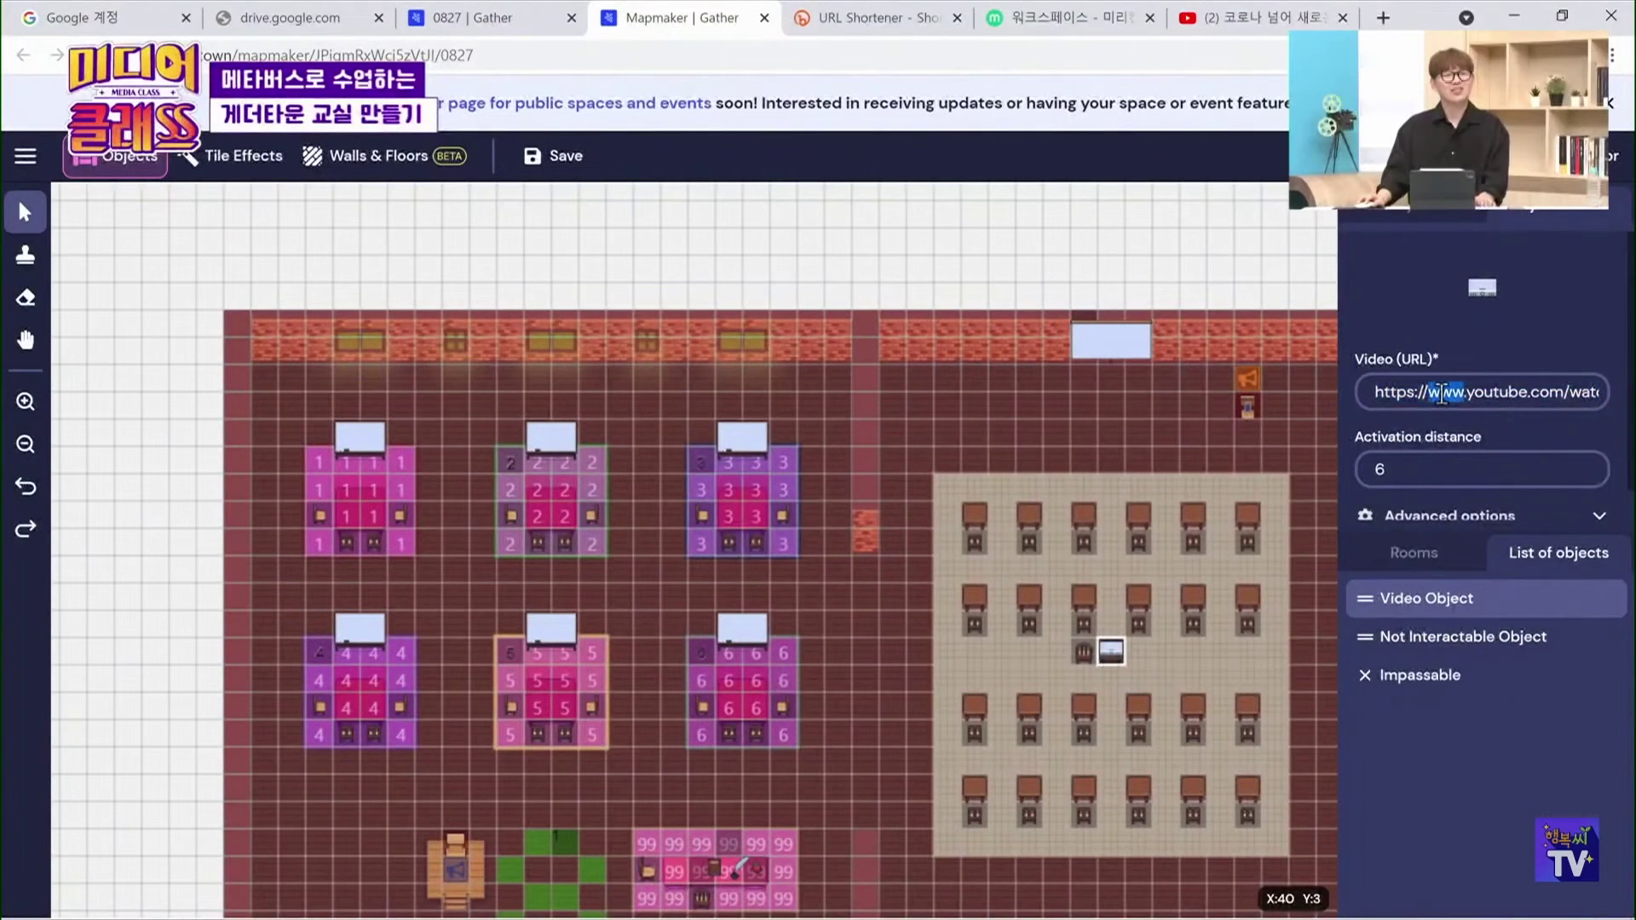
triple_click(1452, 394)
key(ctrl+v)
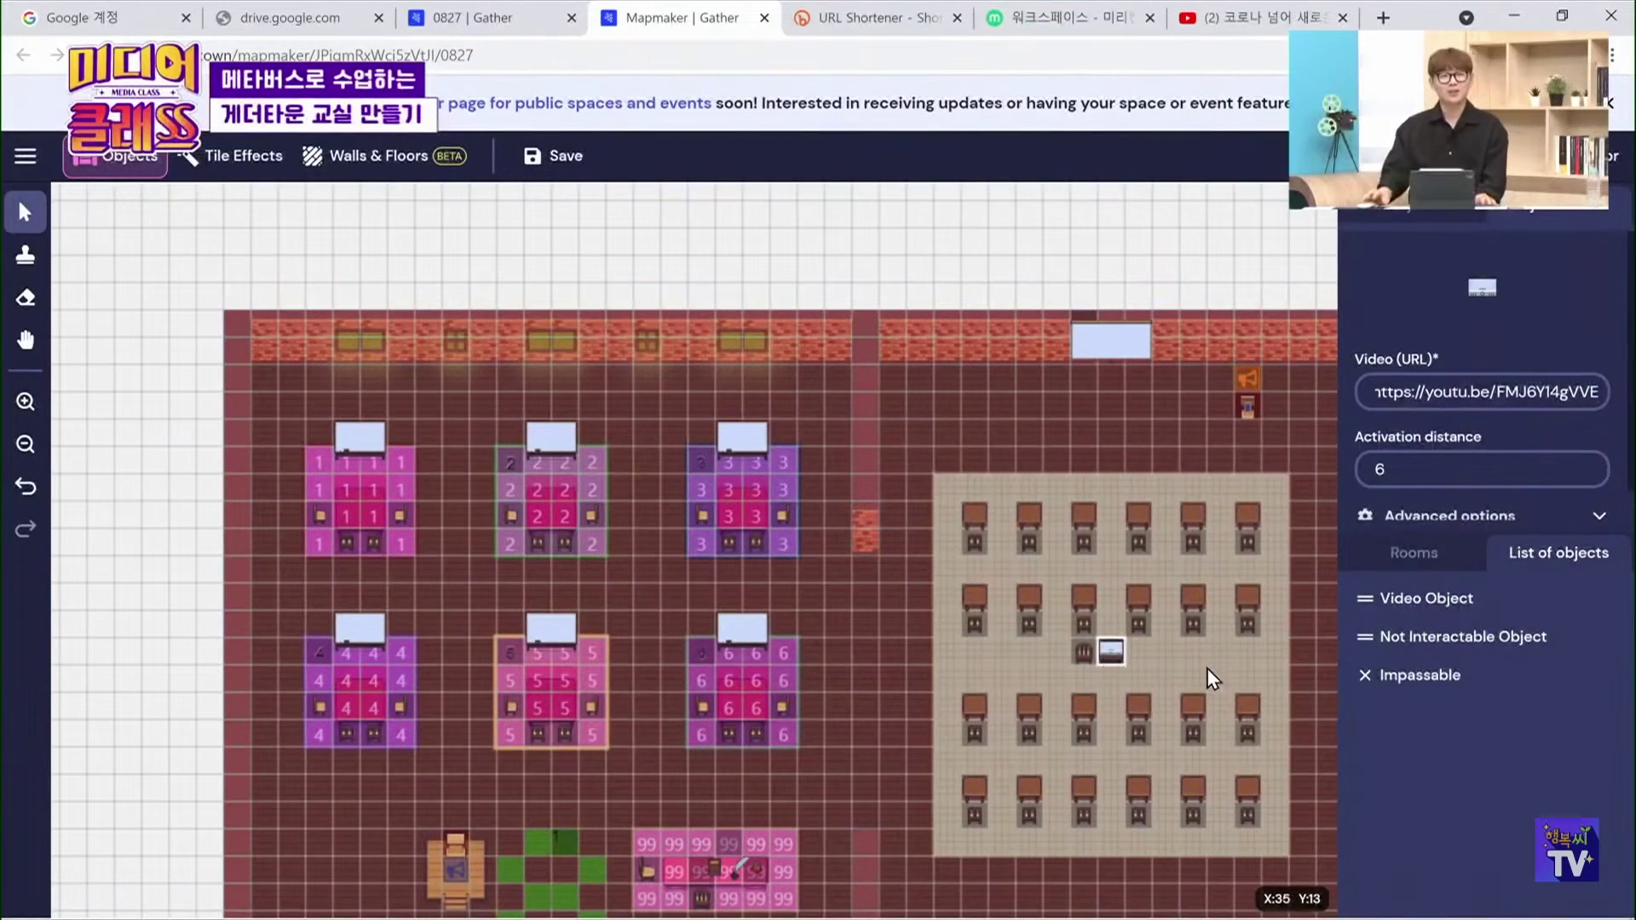
click(564, 170)
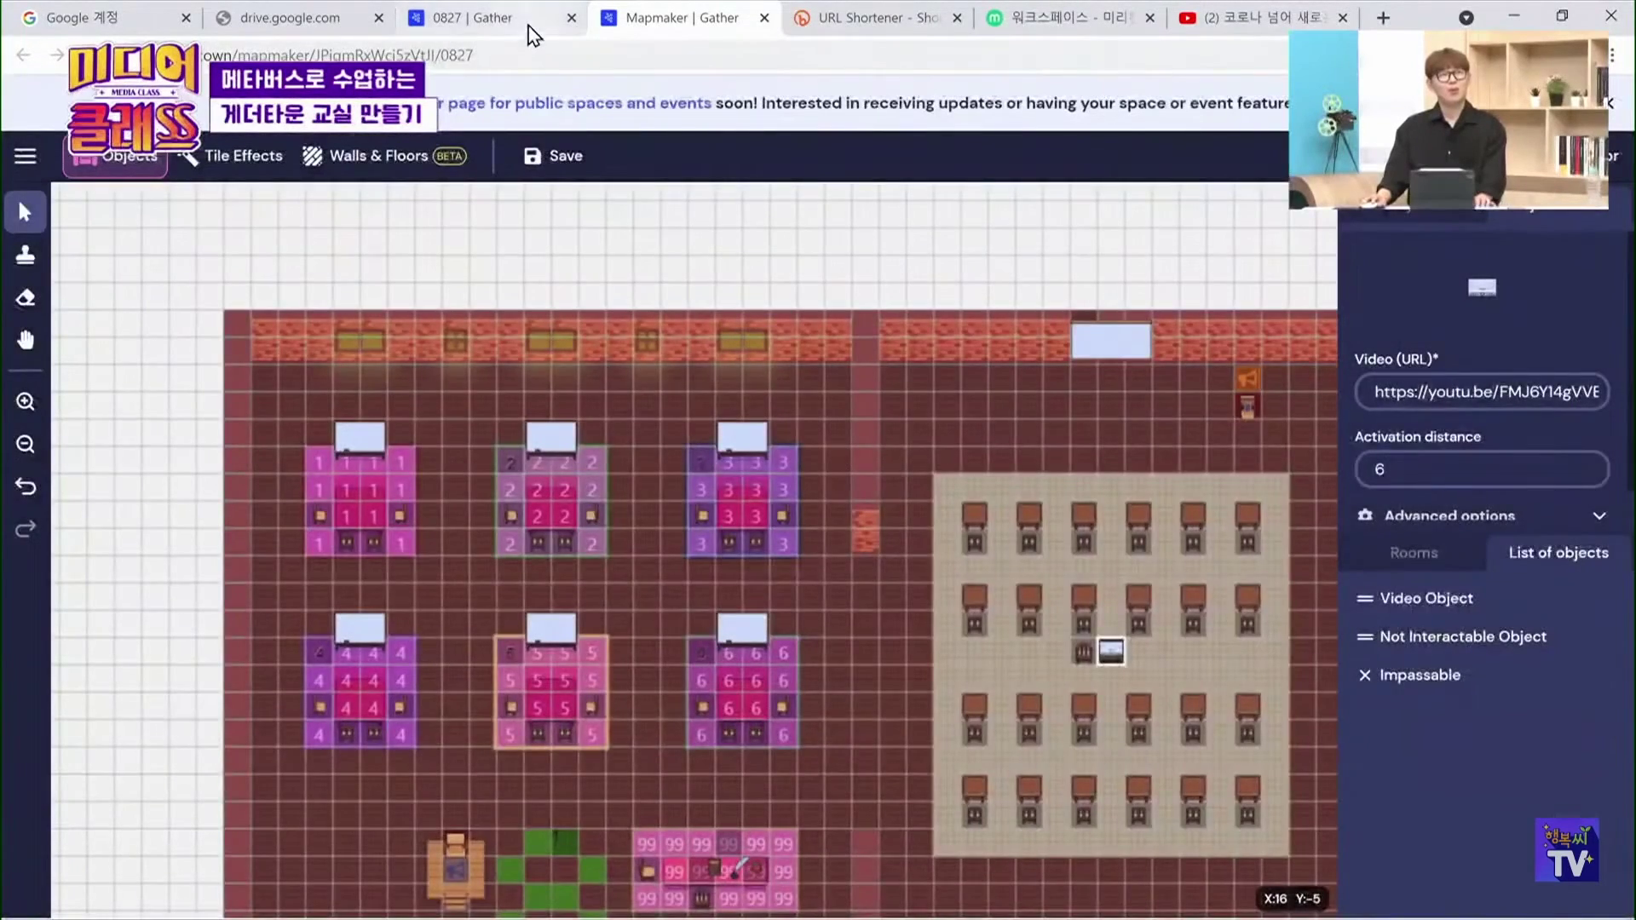
Switch to the live 0827 Gather space and walk the avatar to just below the video object among the desks
click(529, 34)
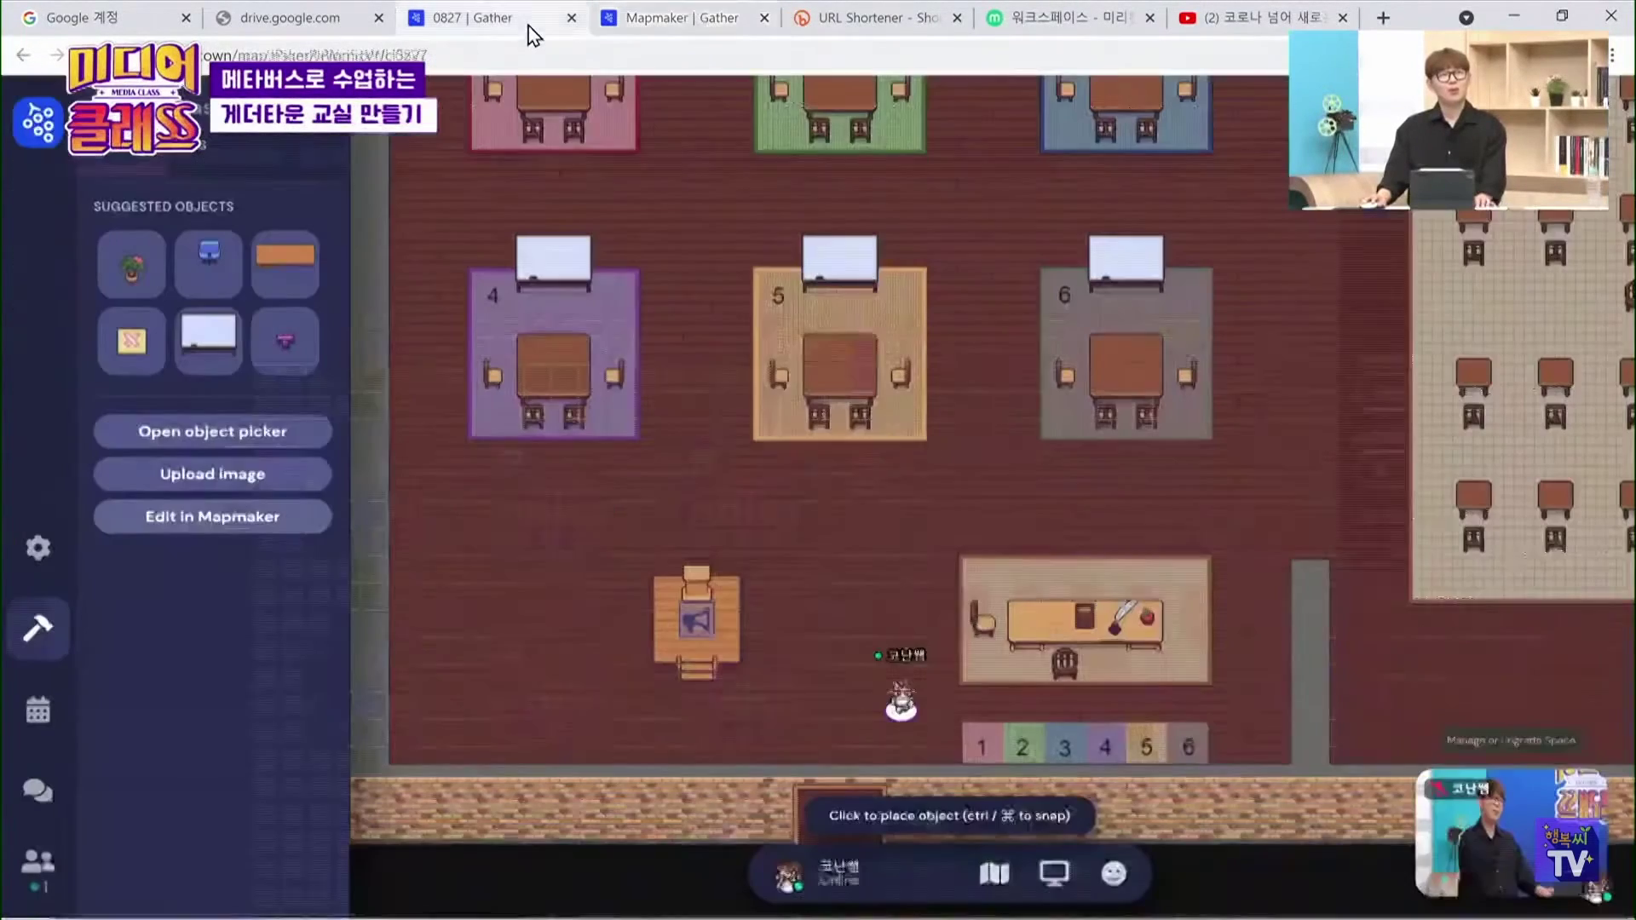
key(Up)
key(Up)
key(Up)
key(Up)
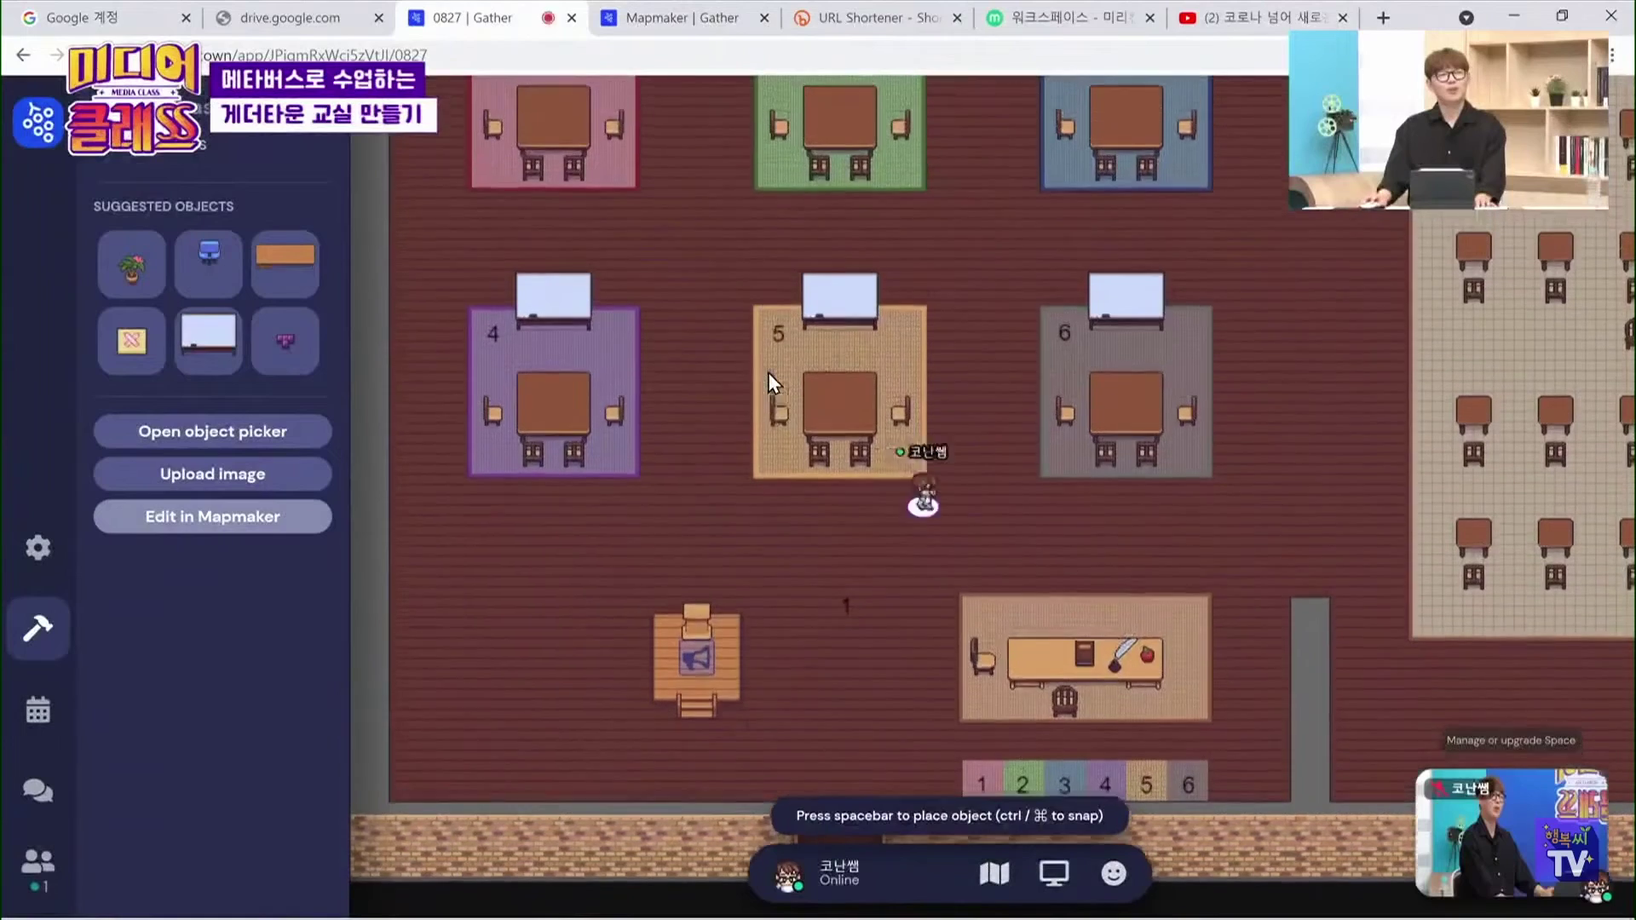
key(Right)
key(Right)
key(Right)
key(Right)
key(Right)
key(Right)
key(Right)
key(Right)
key(Right)
key(Right)
key(Right)
key(Right)
key(Right)
key(Right)
key(Right)
key(Right)
key(Right)
key(Right)
key(Up)
key(Up)
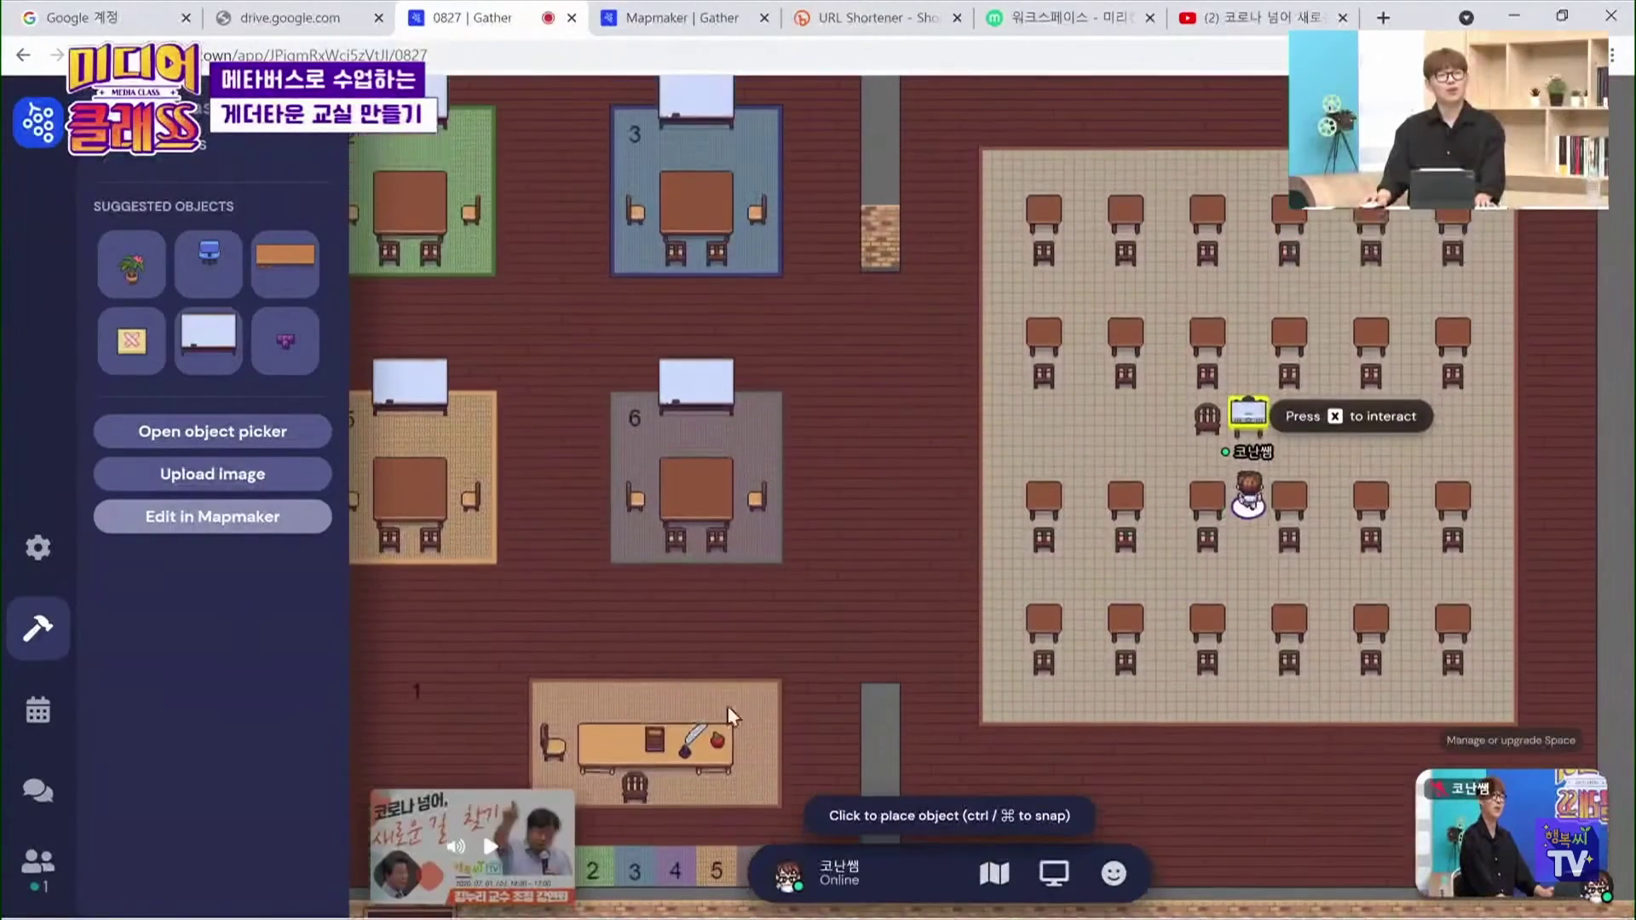
Play the video object's preview, open it in the large view, close it and move the avatar one tile down
click(492, 848)
click(493, 856)
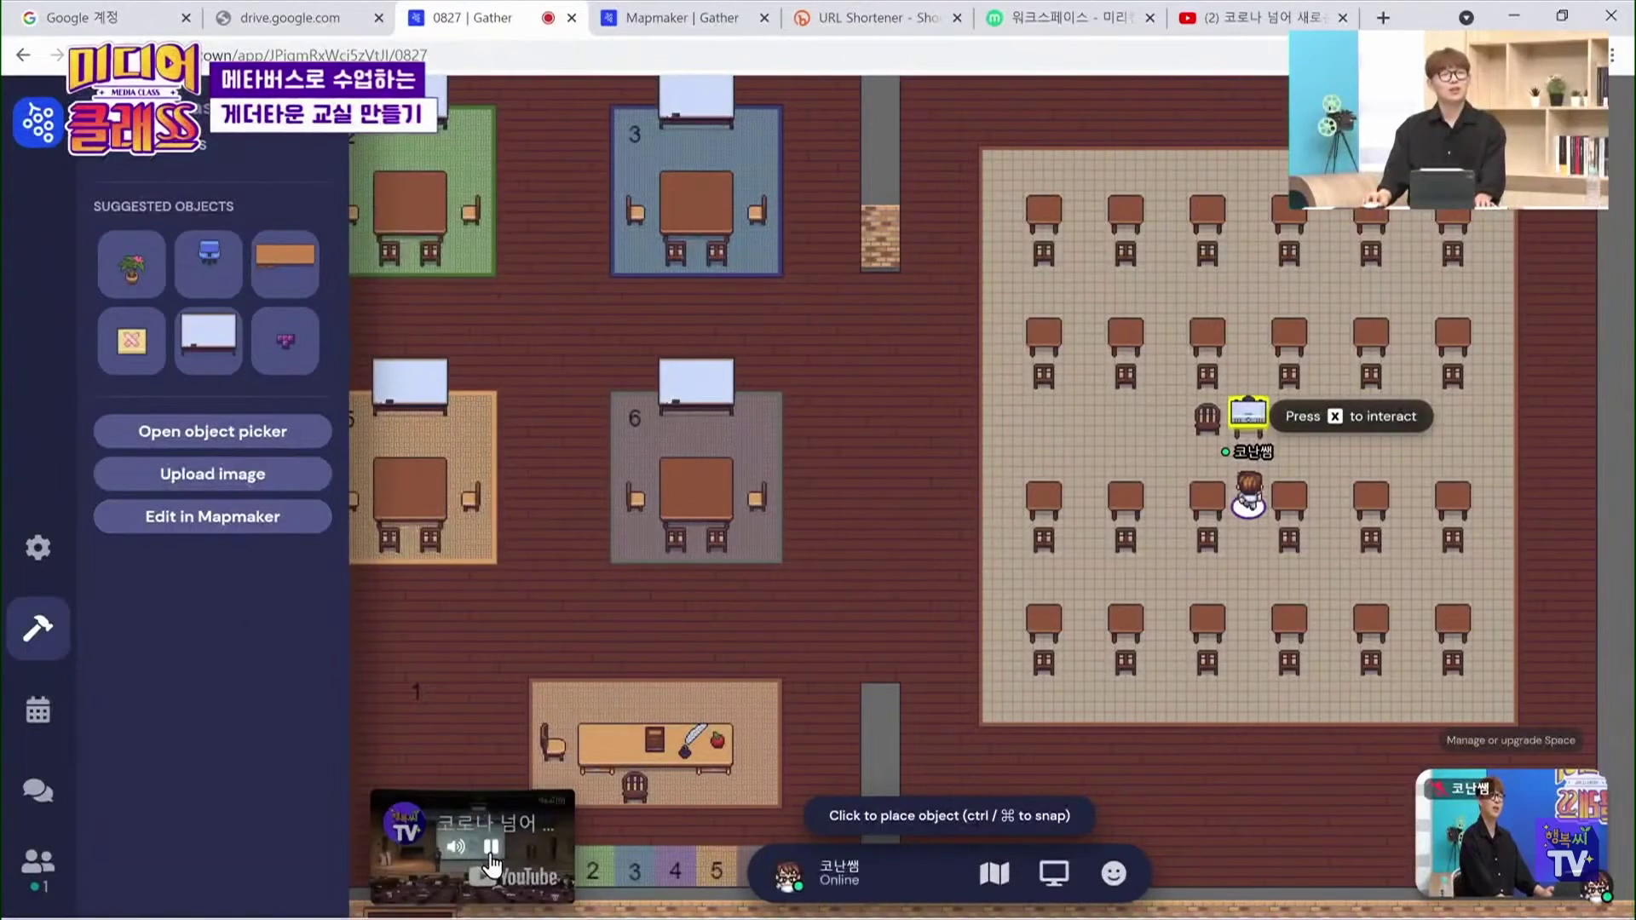
key(x)
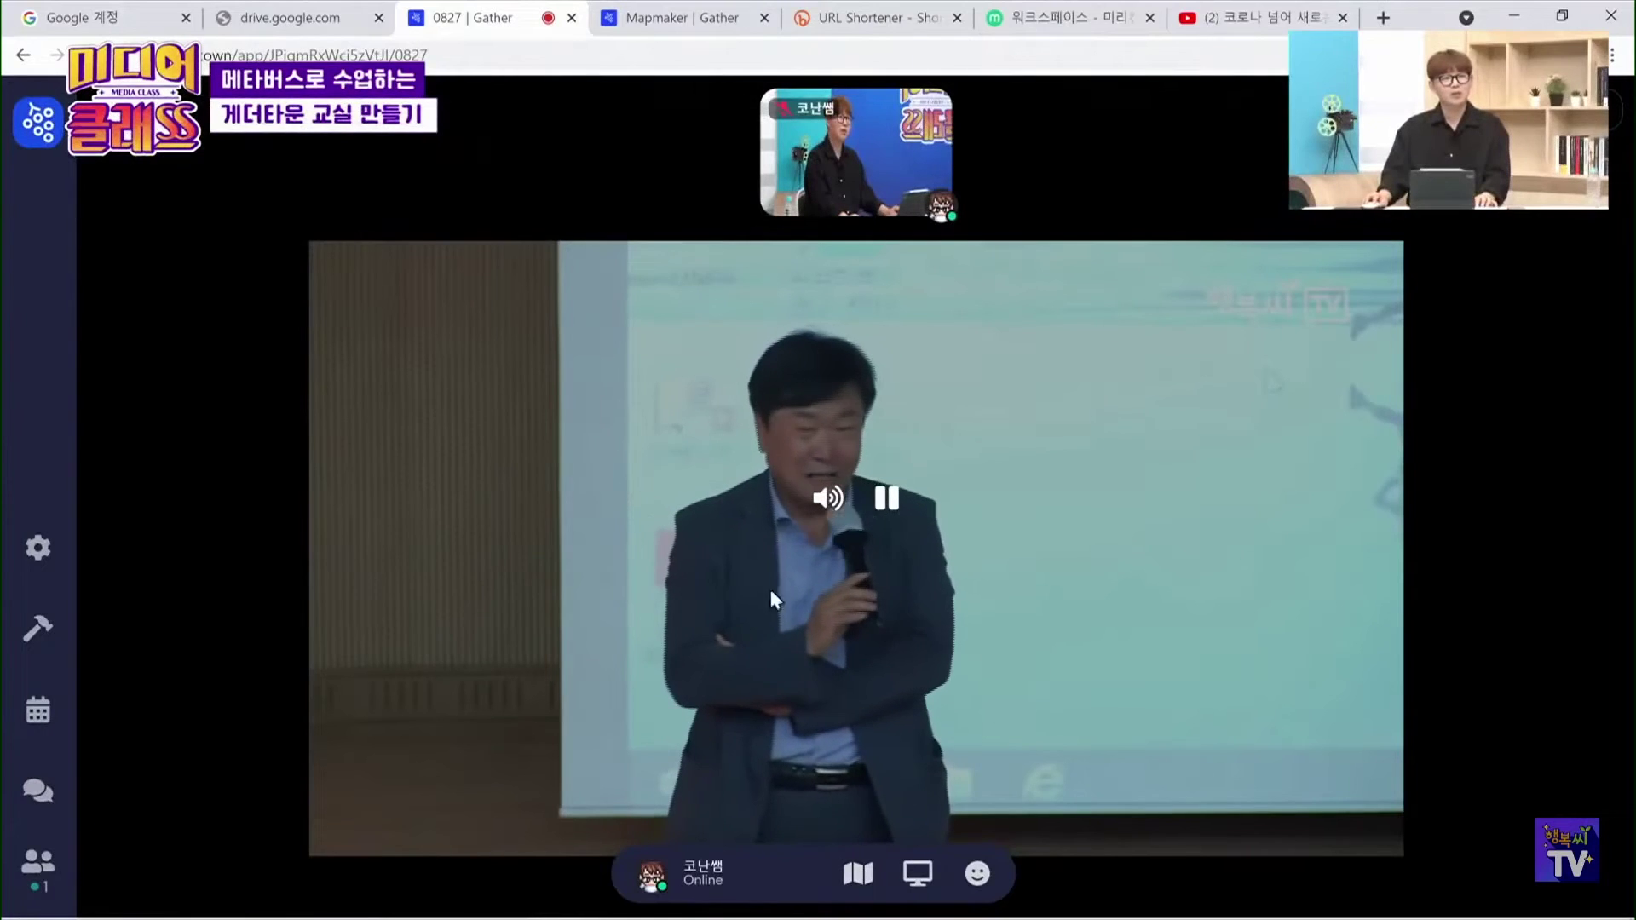
click(639, 725)
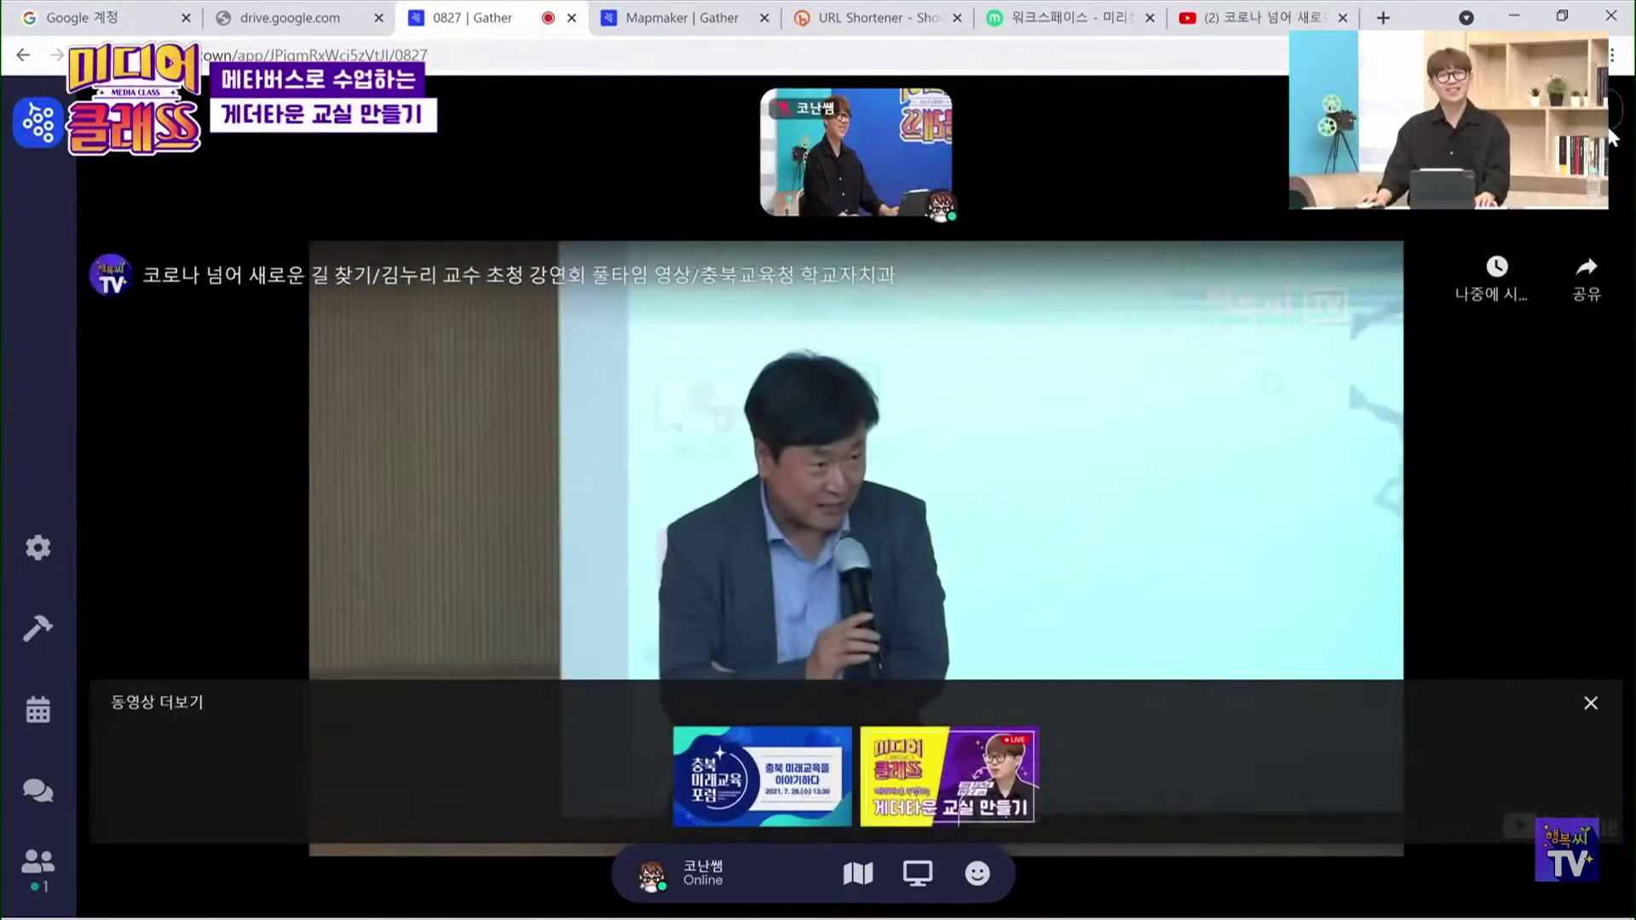
click(1612, 137)
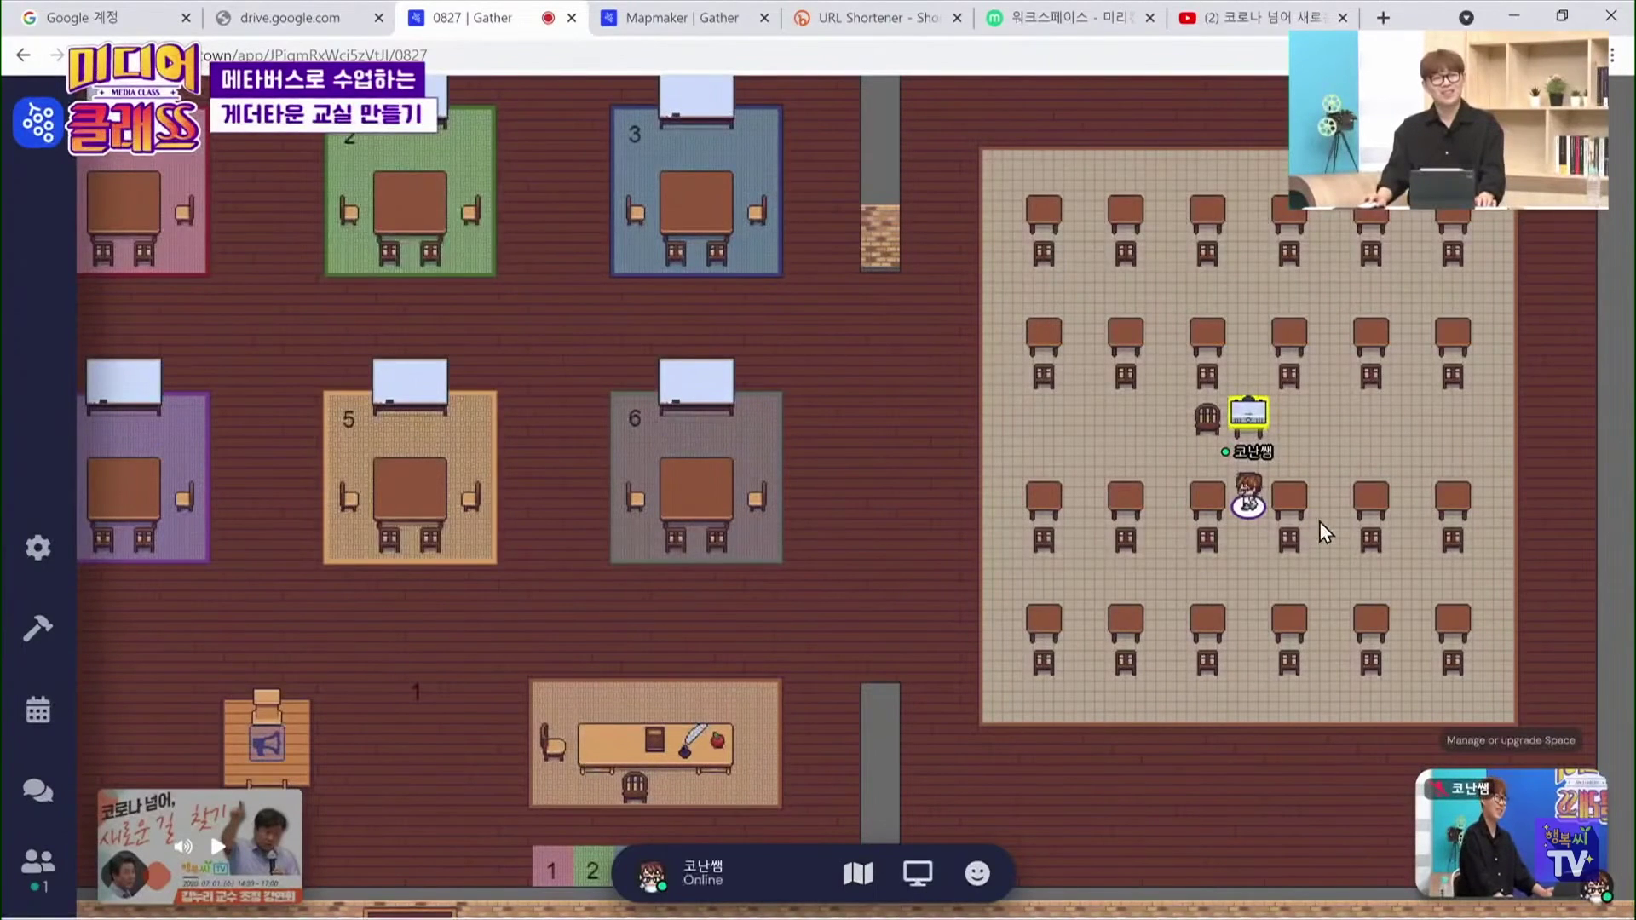
key(Down)
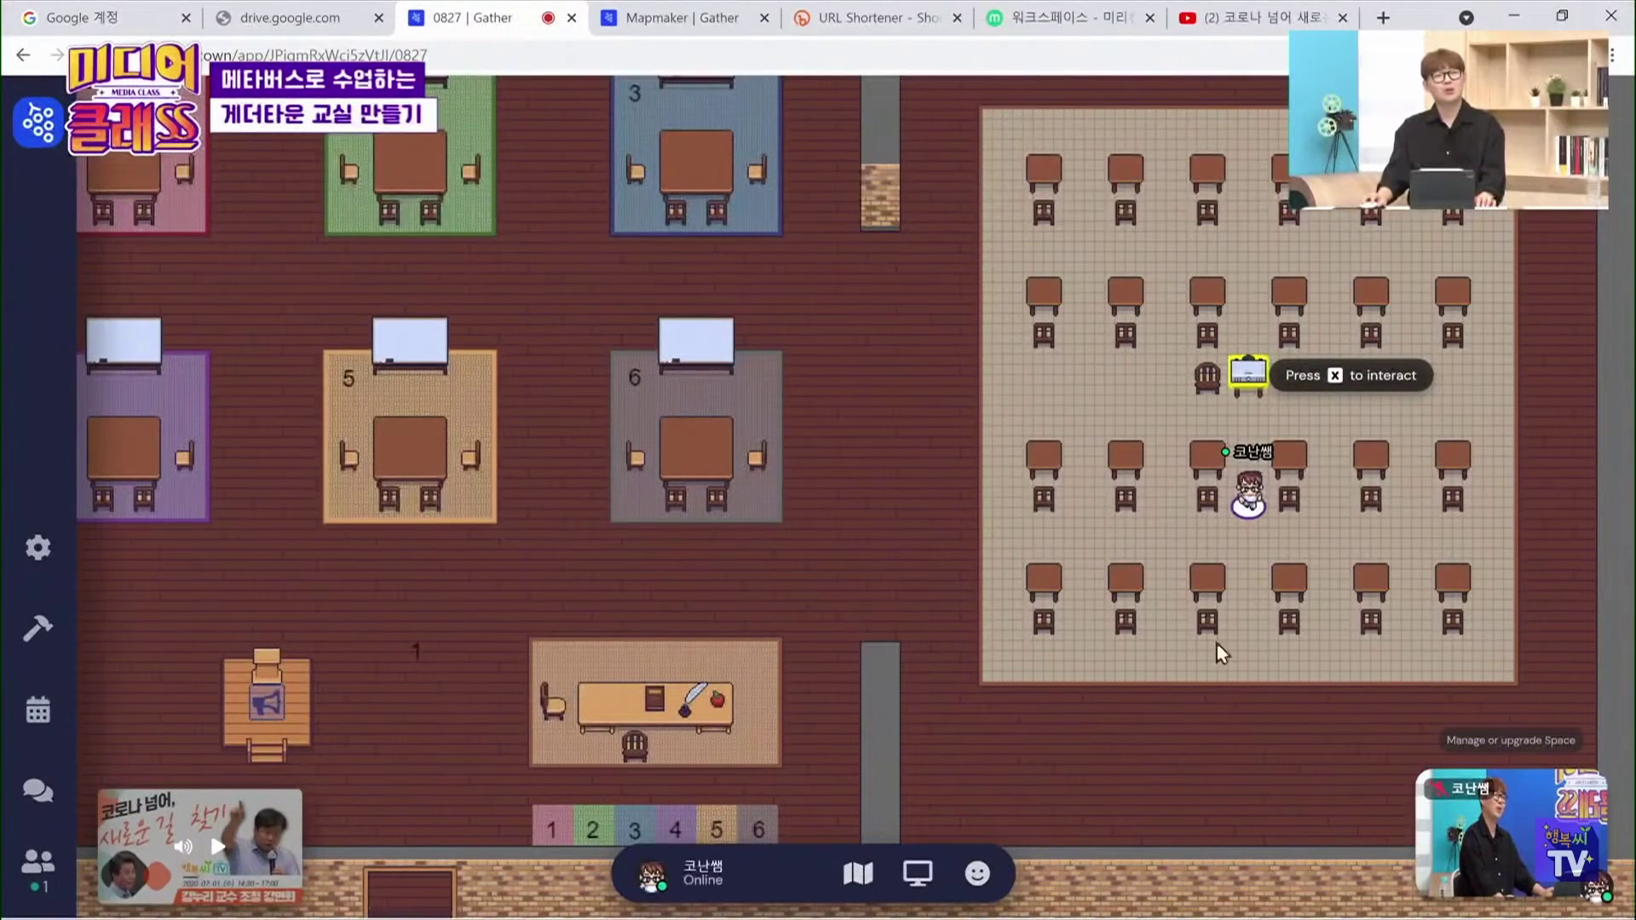
In Mapmaker, erase the six desks and chairs in the first row of the large classroom area
click(662, 29)
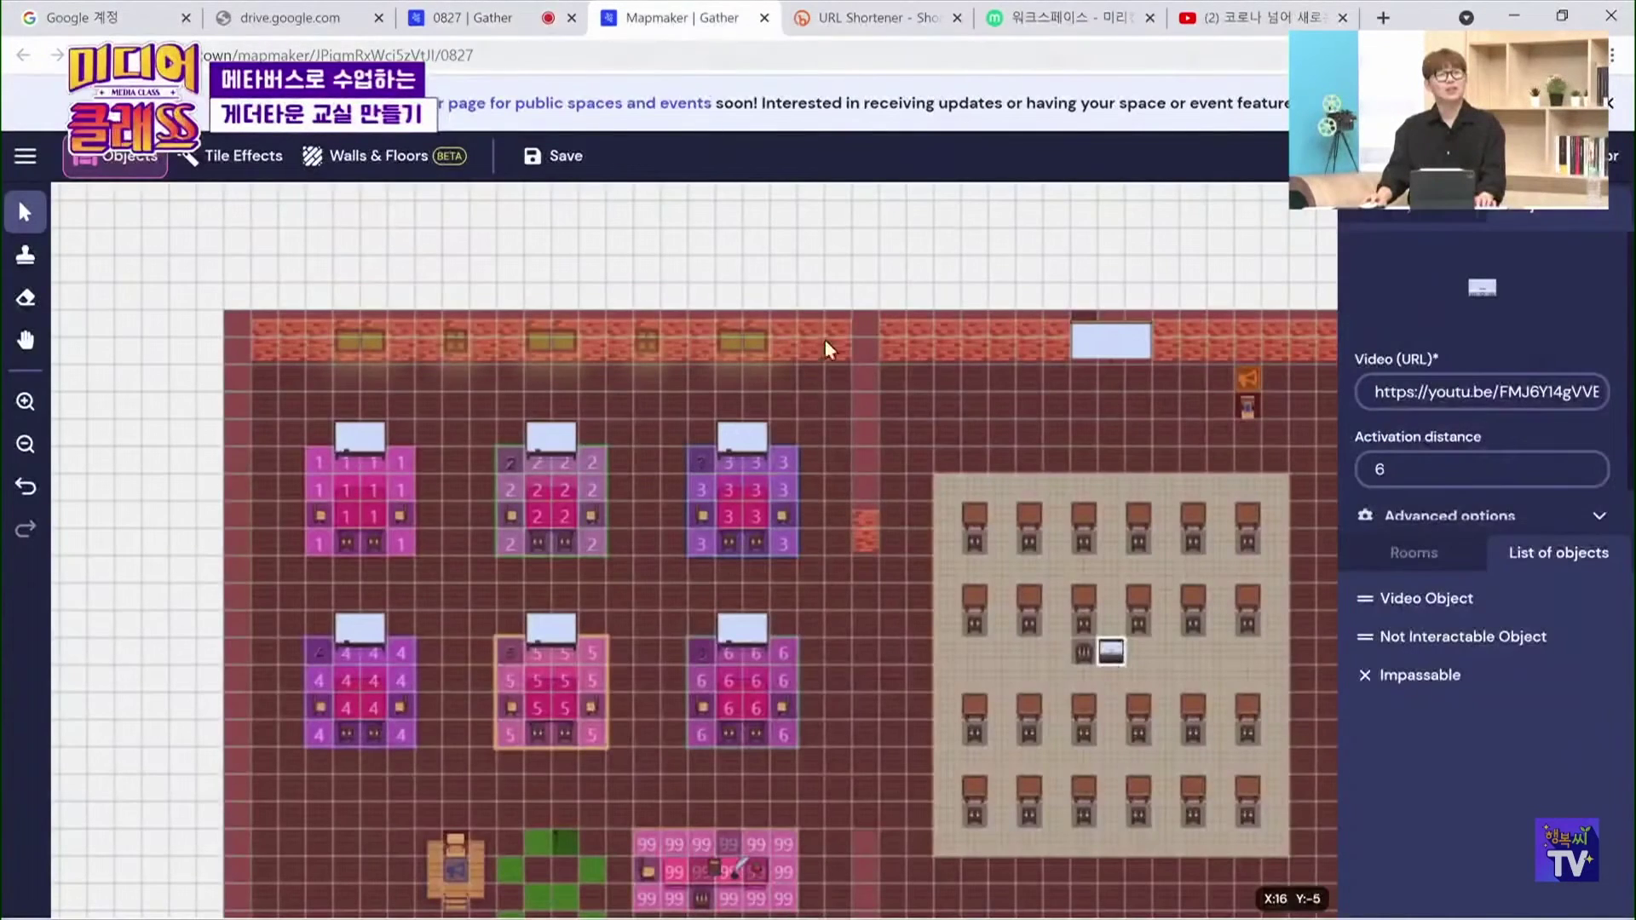
click(26, 298)
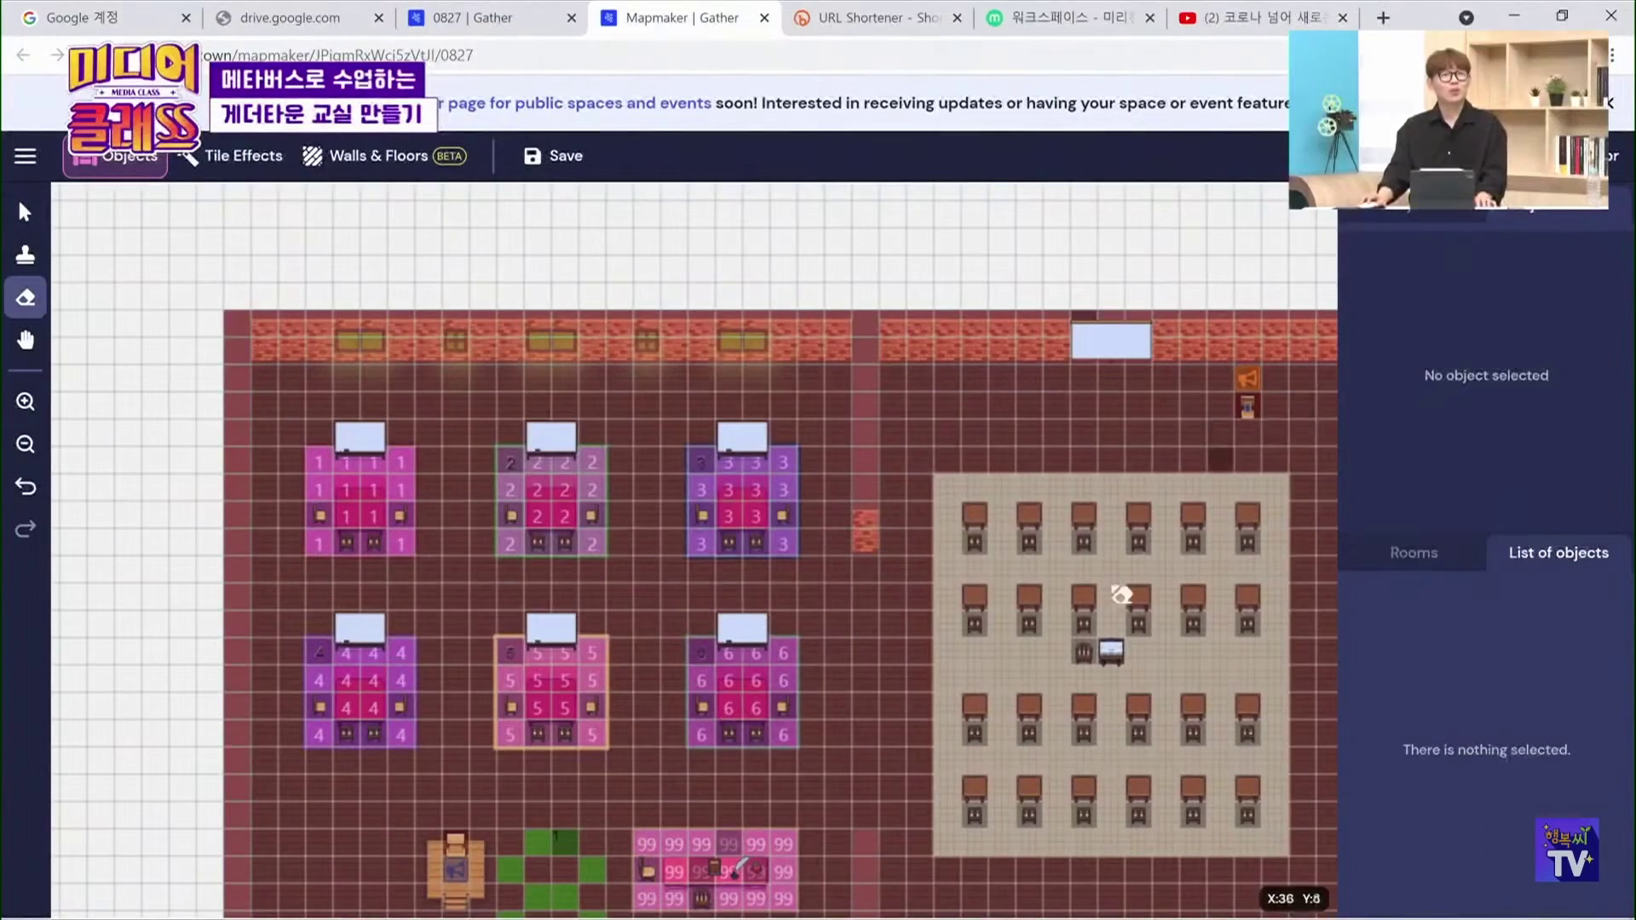
scroll(1091, 635, up, 2)
scroll(1095, 639, up, 4)
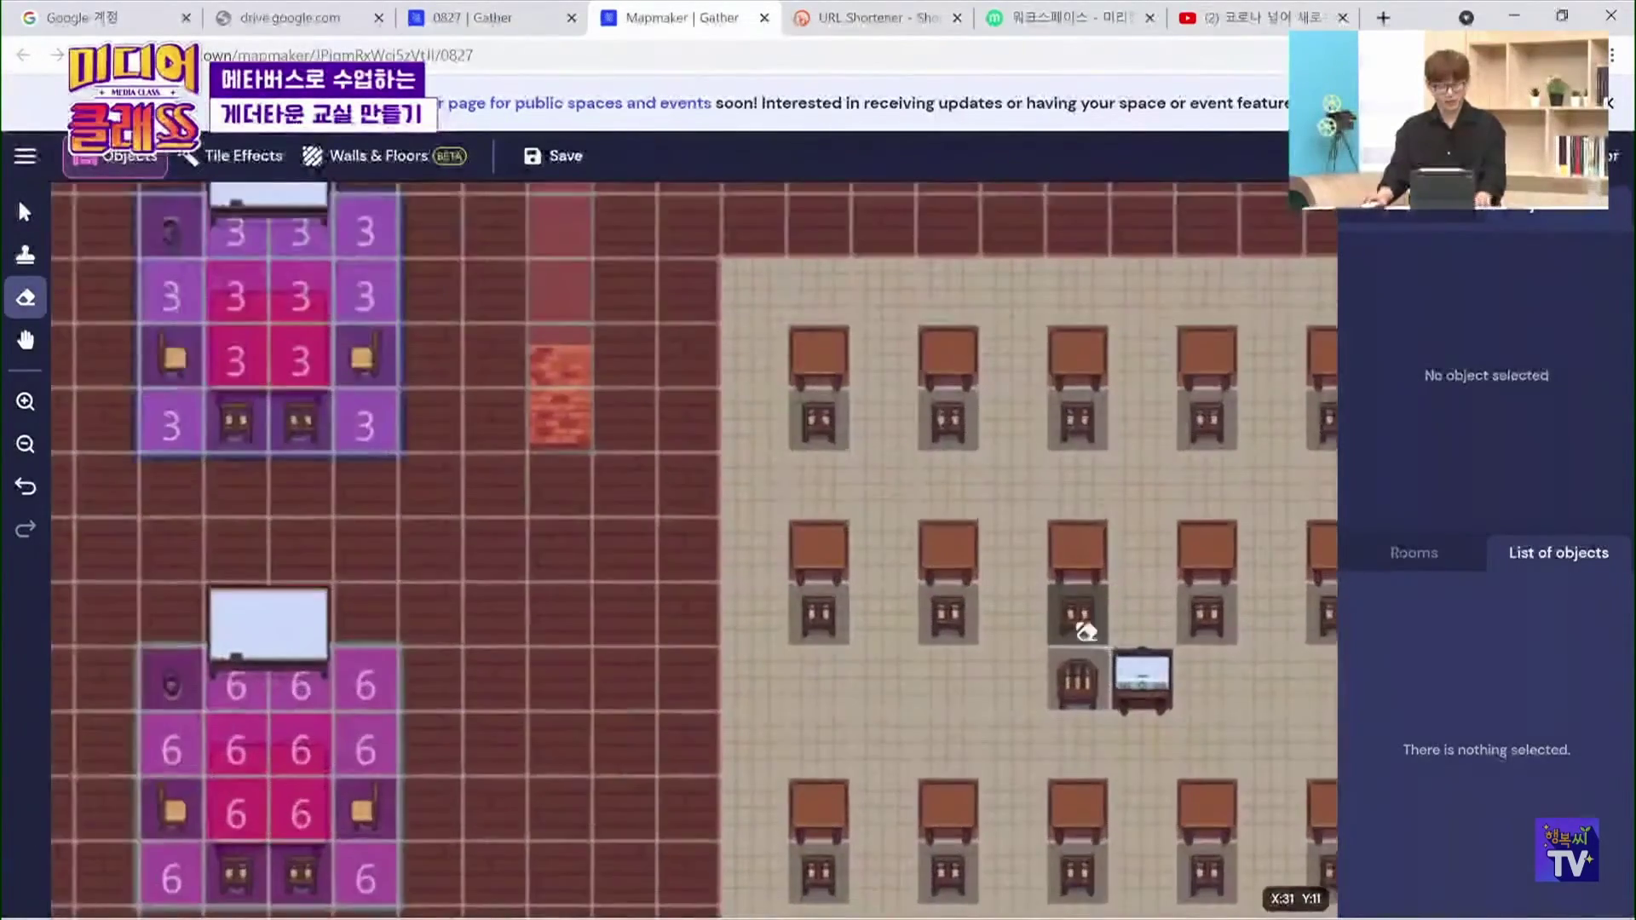
key(h)
mouse_move(1066, 566)
mouse_down()
mouse_move(613, 409)
mouse_move(601, 436)
mouse_up()
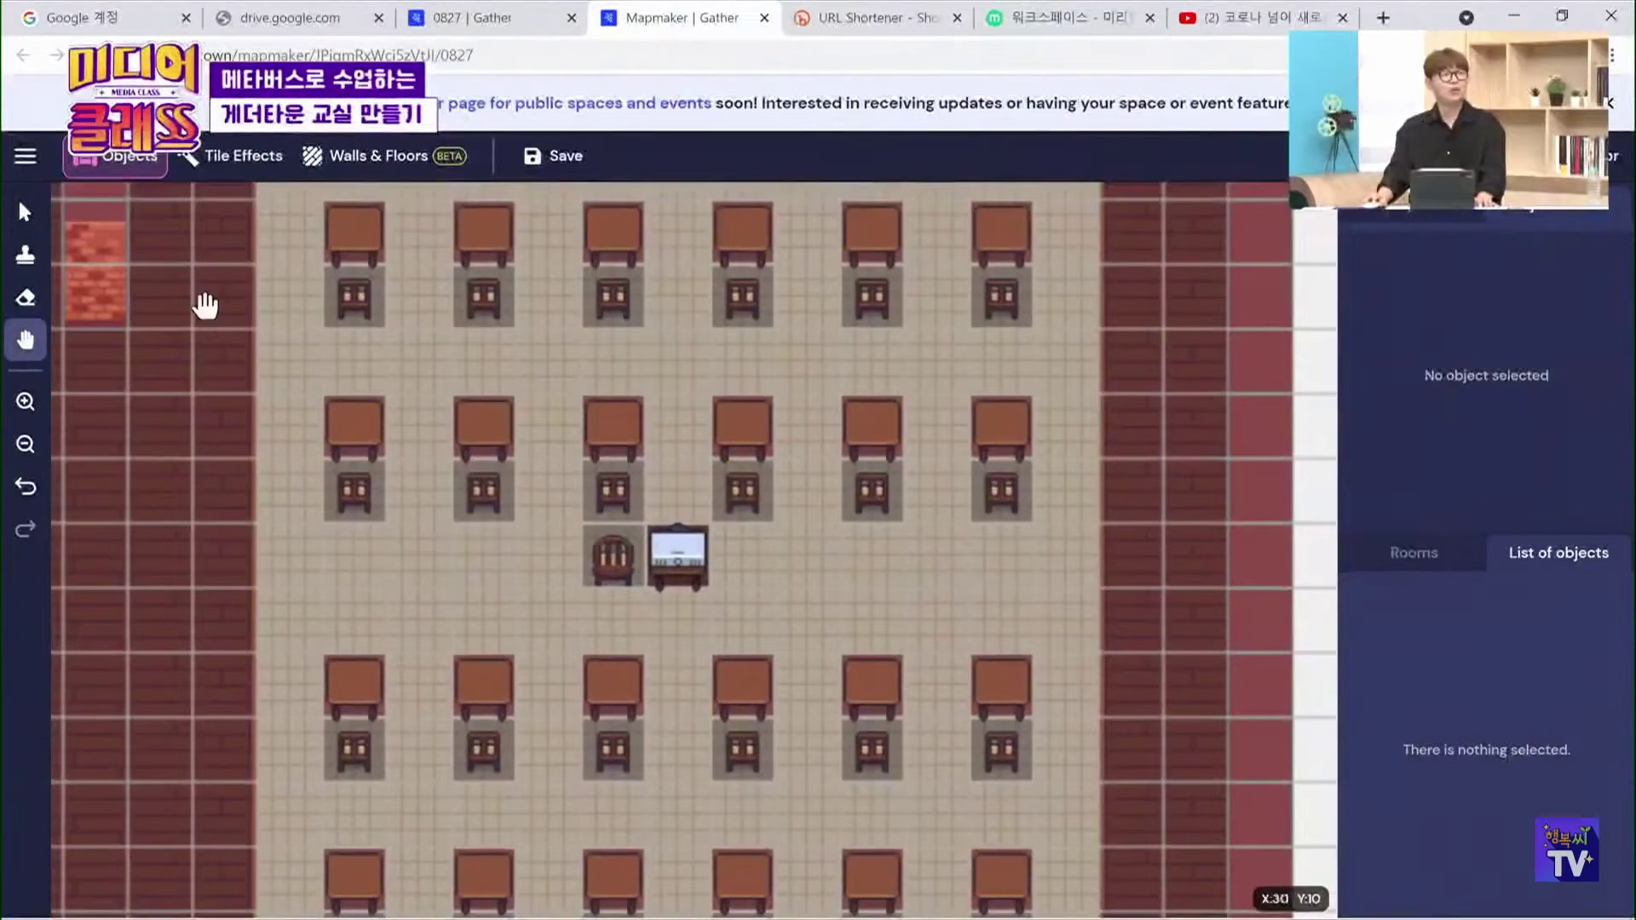
key(e)
click(355, 243)
click(358, 294)
click(483, 255)
click(483, 294)
click(618, 247)
click(742, 247)
click(743, 294)
click(618, 298)
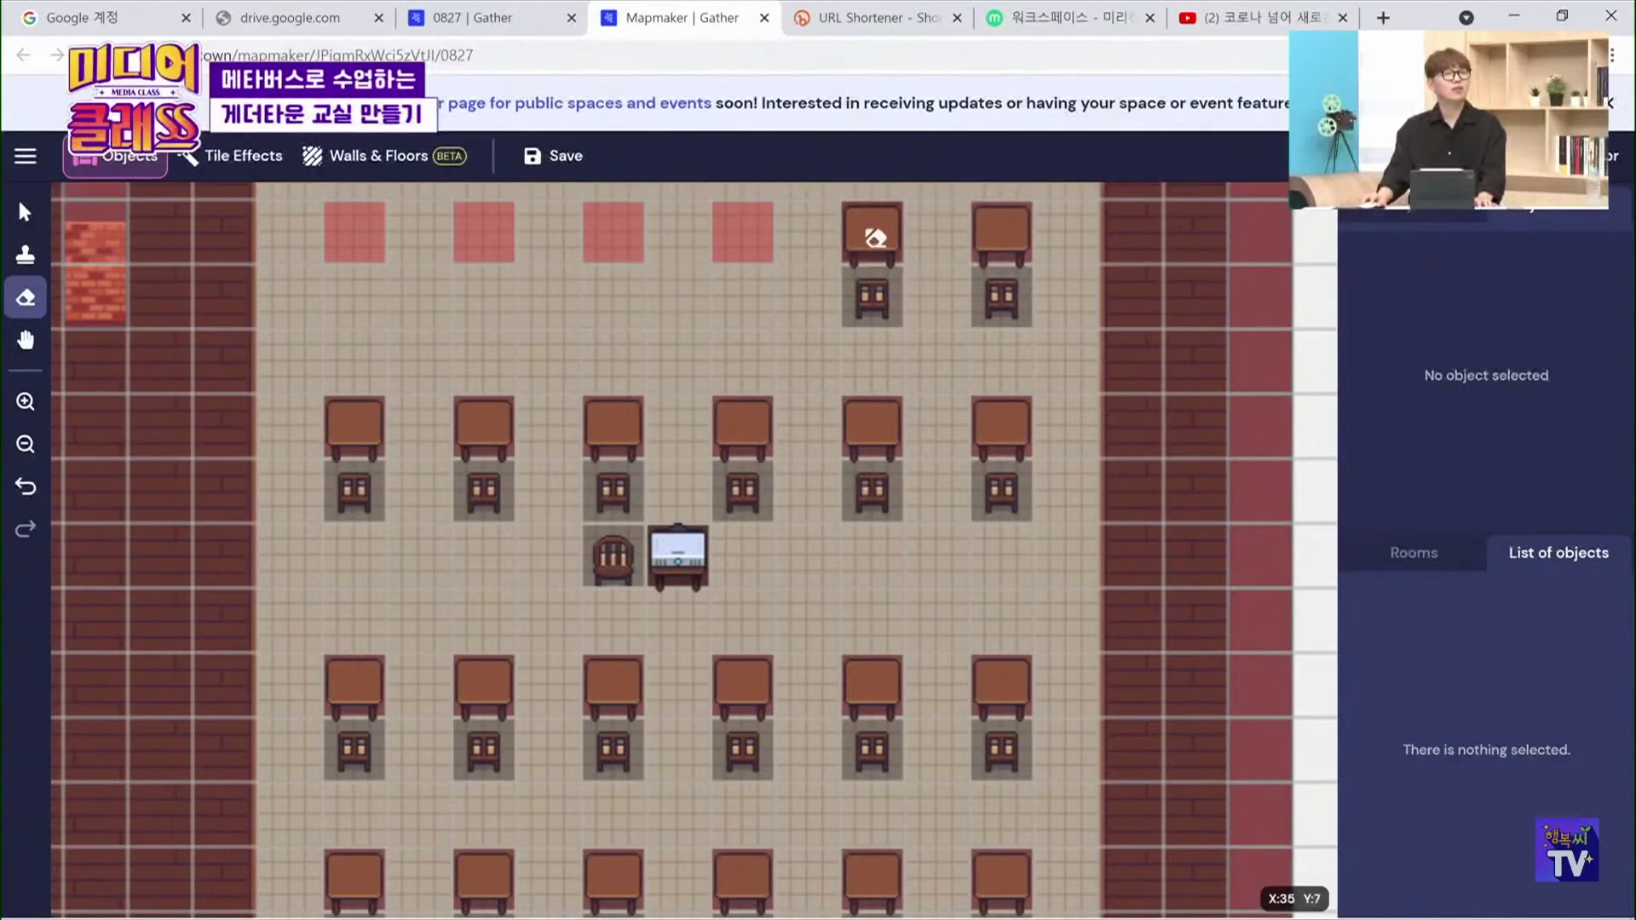
click(869, 239)
click(999, 239)
click(872, 296)
click(996, 297)
Erase the desks and chairs of the second row, along with the single chair beside the video object
click(999, 426)
click(997, 493)
click(865, 431)
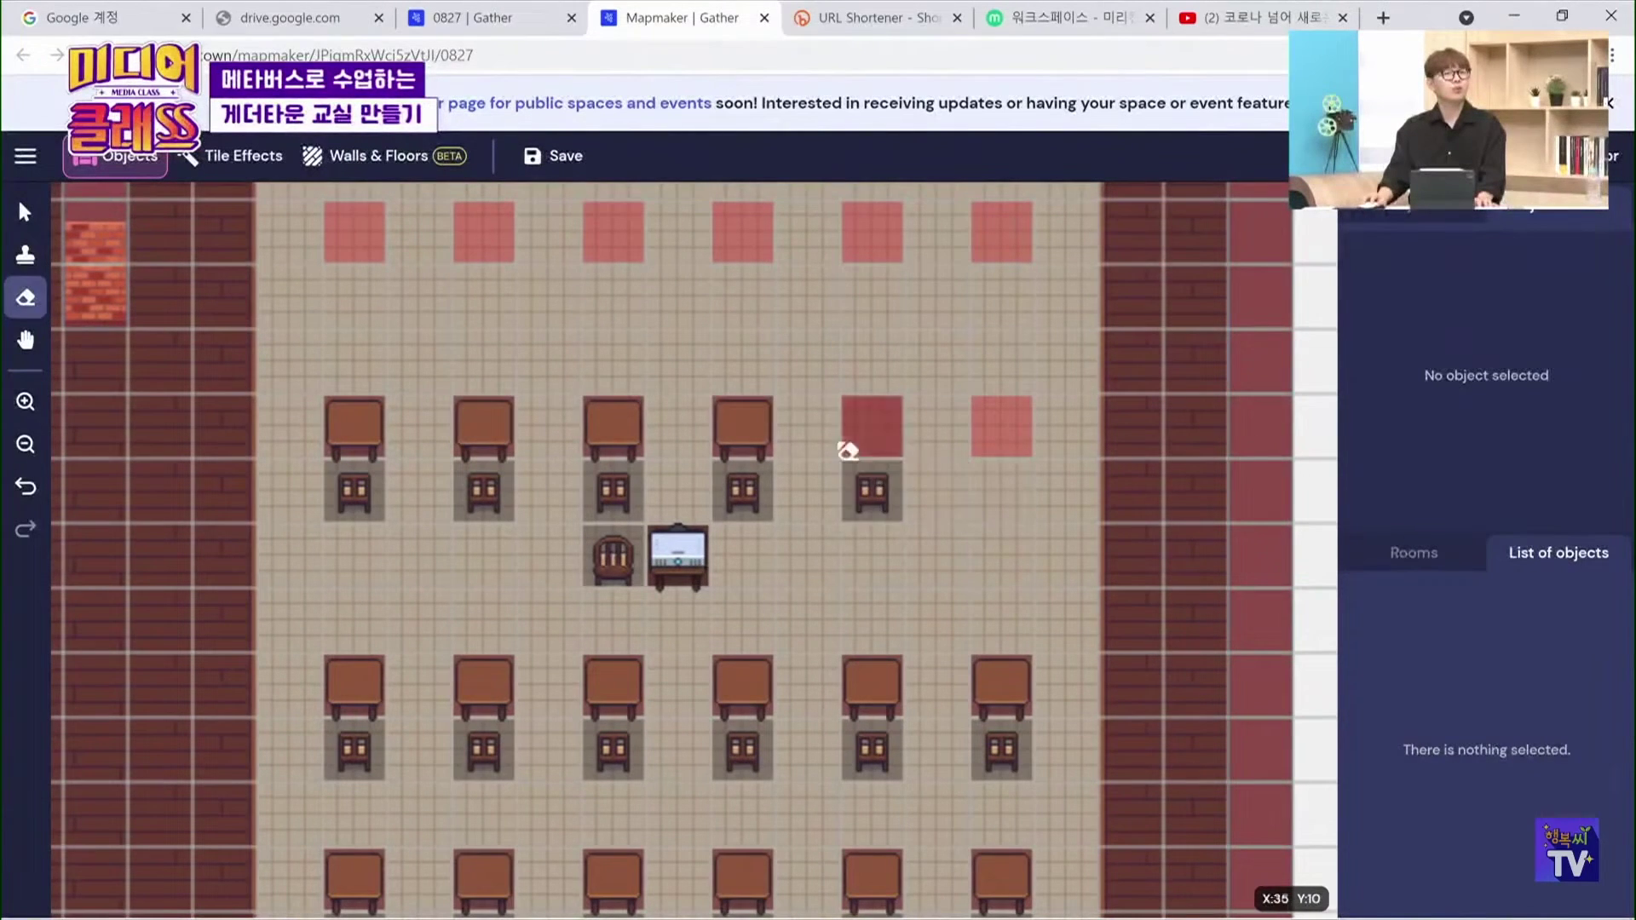
click(746, 430)
click(754, 499)
click(878, 487)
click(609, 430)
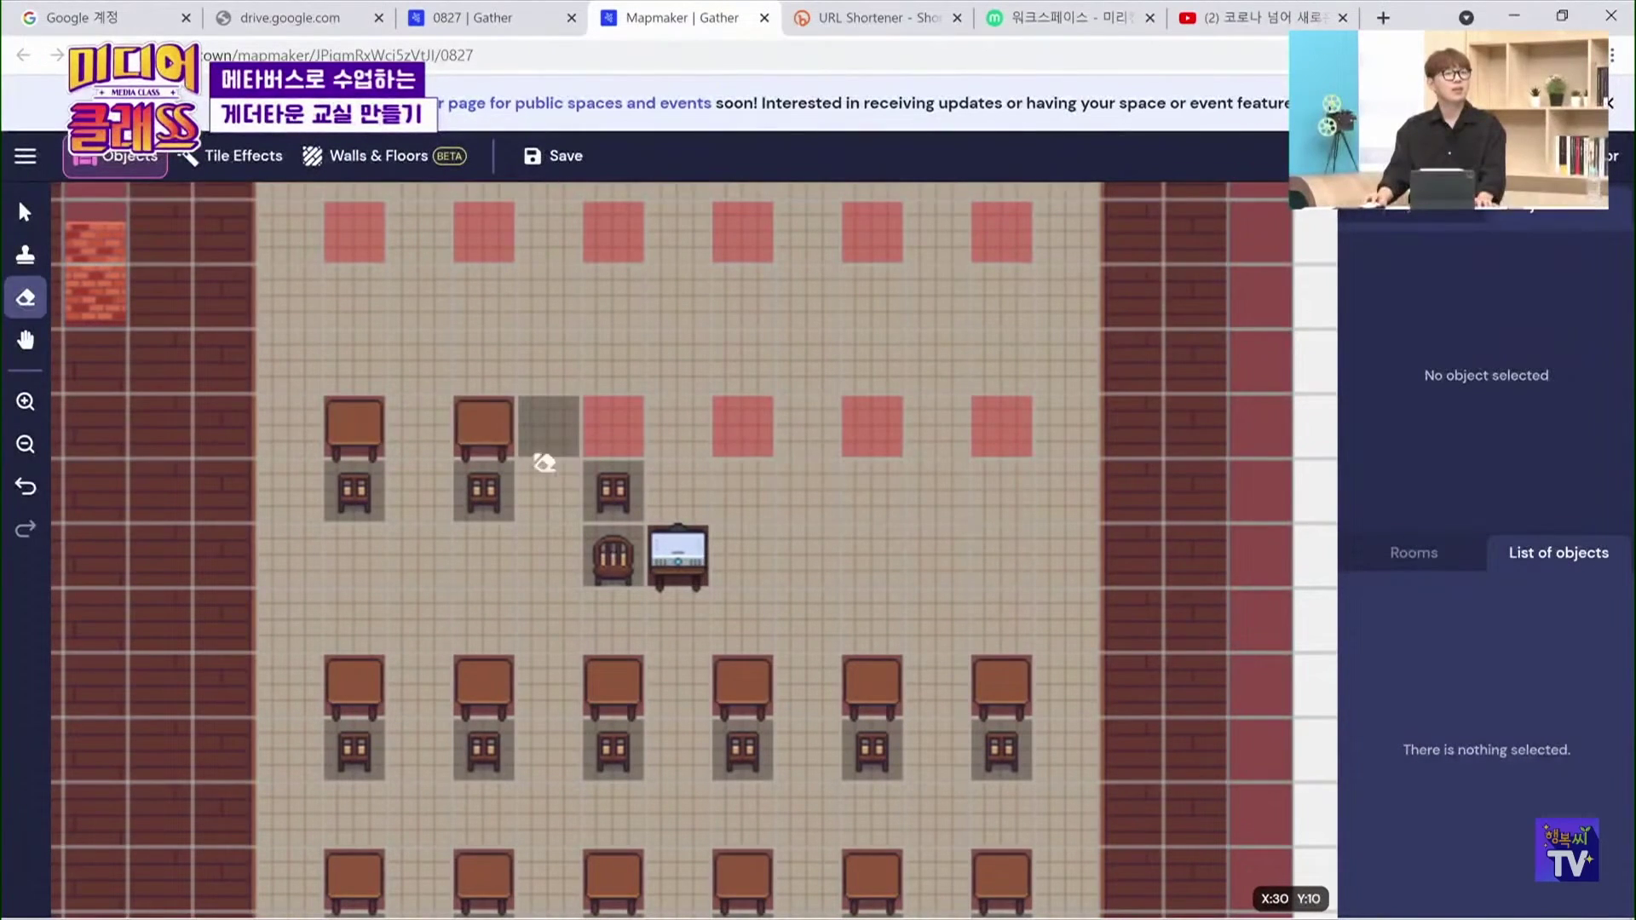
click(483, 426)
click(483, 490)
click(613, 490)
click(613, 558)
click(353, 427)
Erase the remaining desks and chairs in the lower rows of the classroom, keeping the video object
mouse_move(354, 492)
mouse_down()
mouse_move(351, 683)
mouse_move(1016, 741)
mouse_move(355, 818)
mouse_move(388, 651)
mouse_move(1015, 643)
mouse_move(632, 679)
mouse_move(375, 668)
mouse_up()
scroll(362, 801, down, 3)
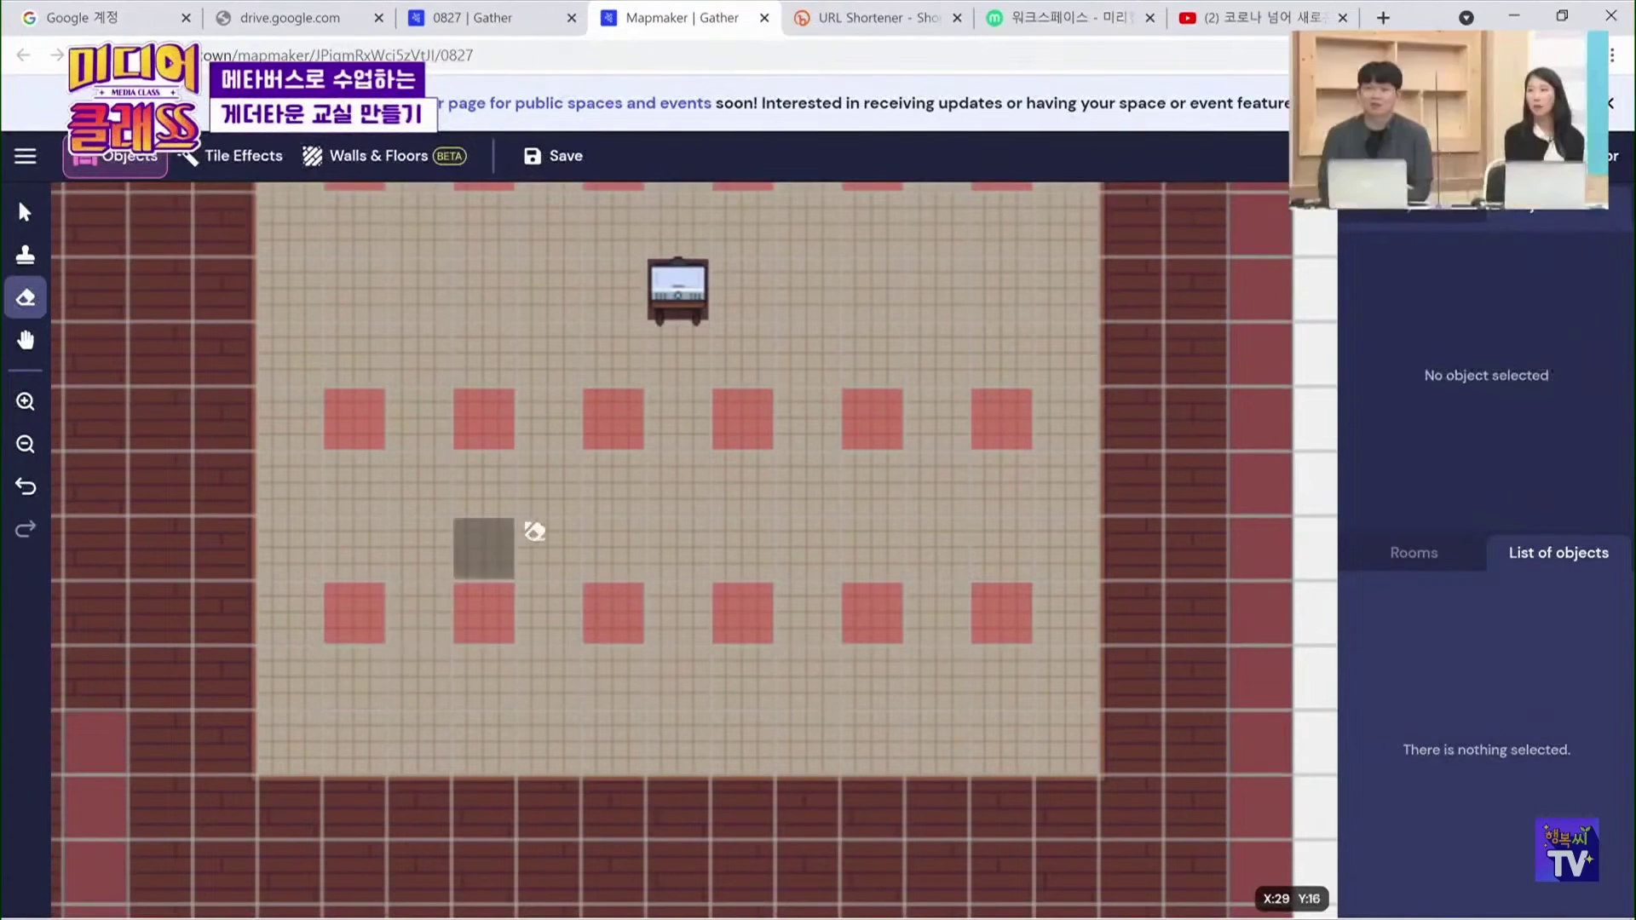
scroll(541, 505, down, 2)
scroll(584, 494, up, 6)
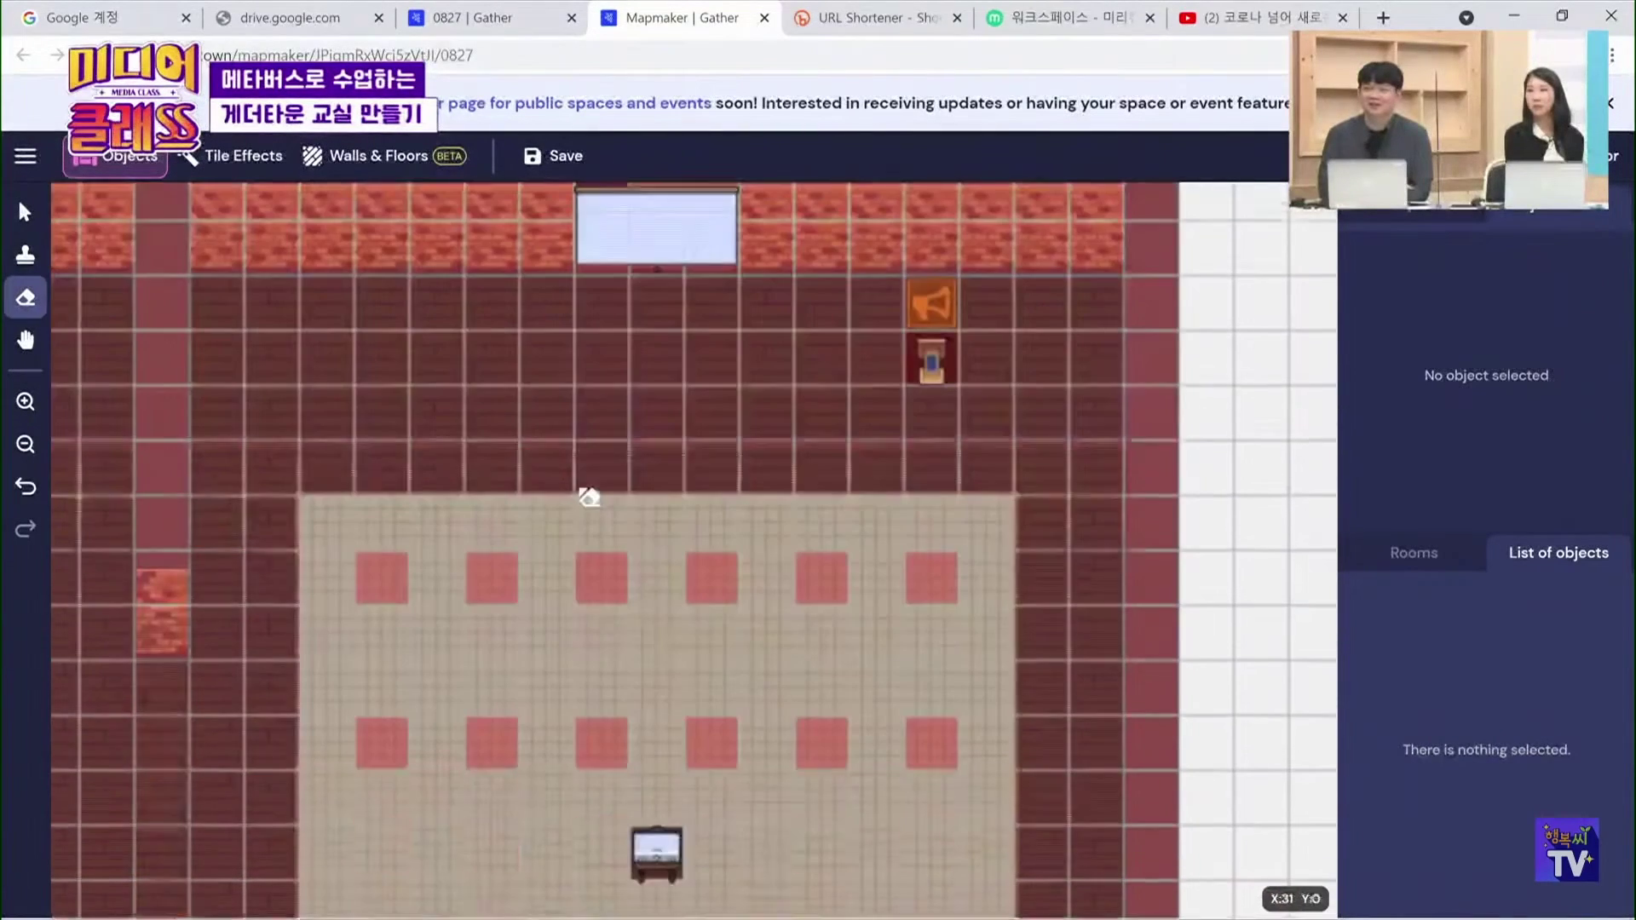
scroll(589, 497, down, 3)
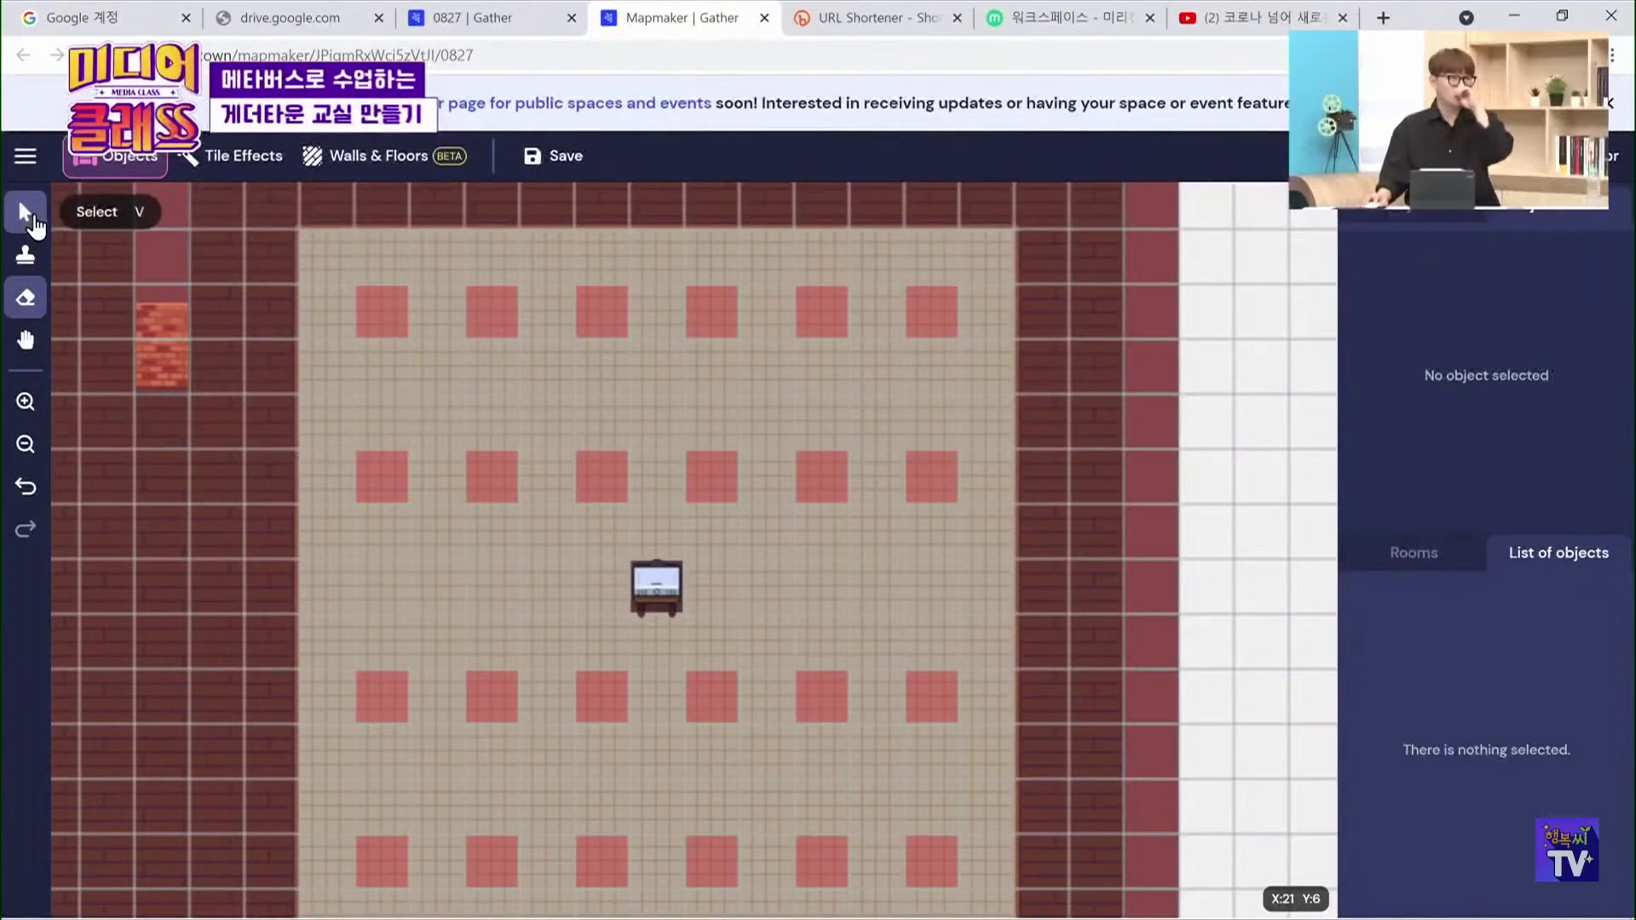
Choose the Impassable tile effect, and test the cleared classroom in the live 0827 space by walking the avatar left
click(234, 157)
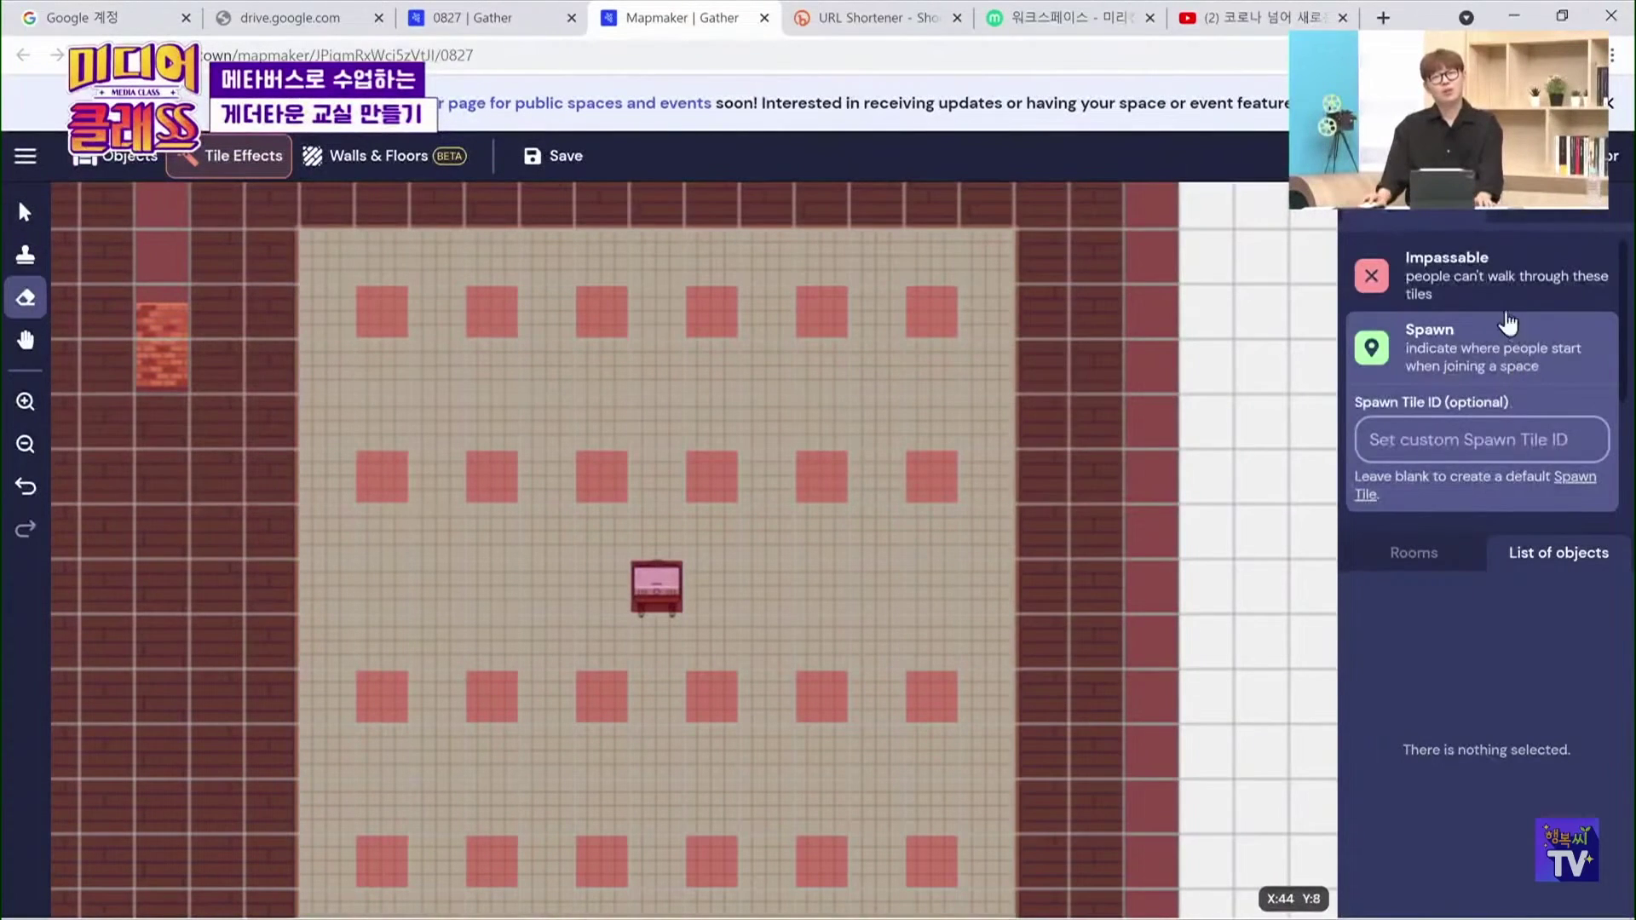
click(1500, 281)
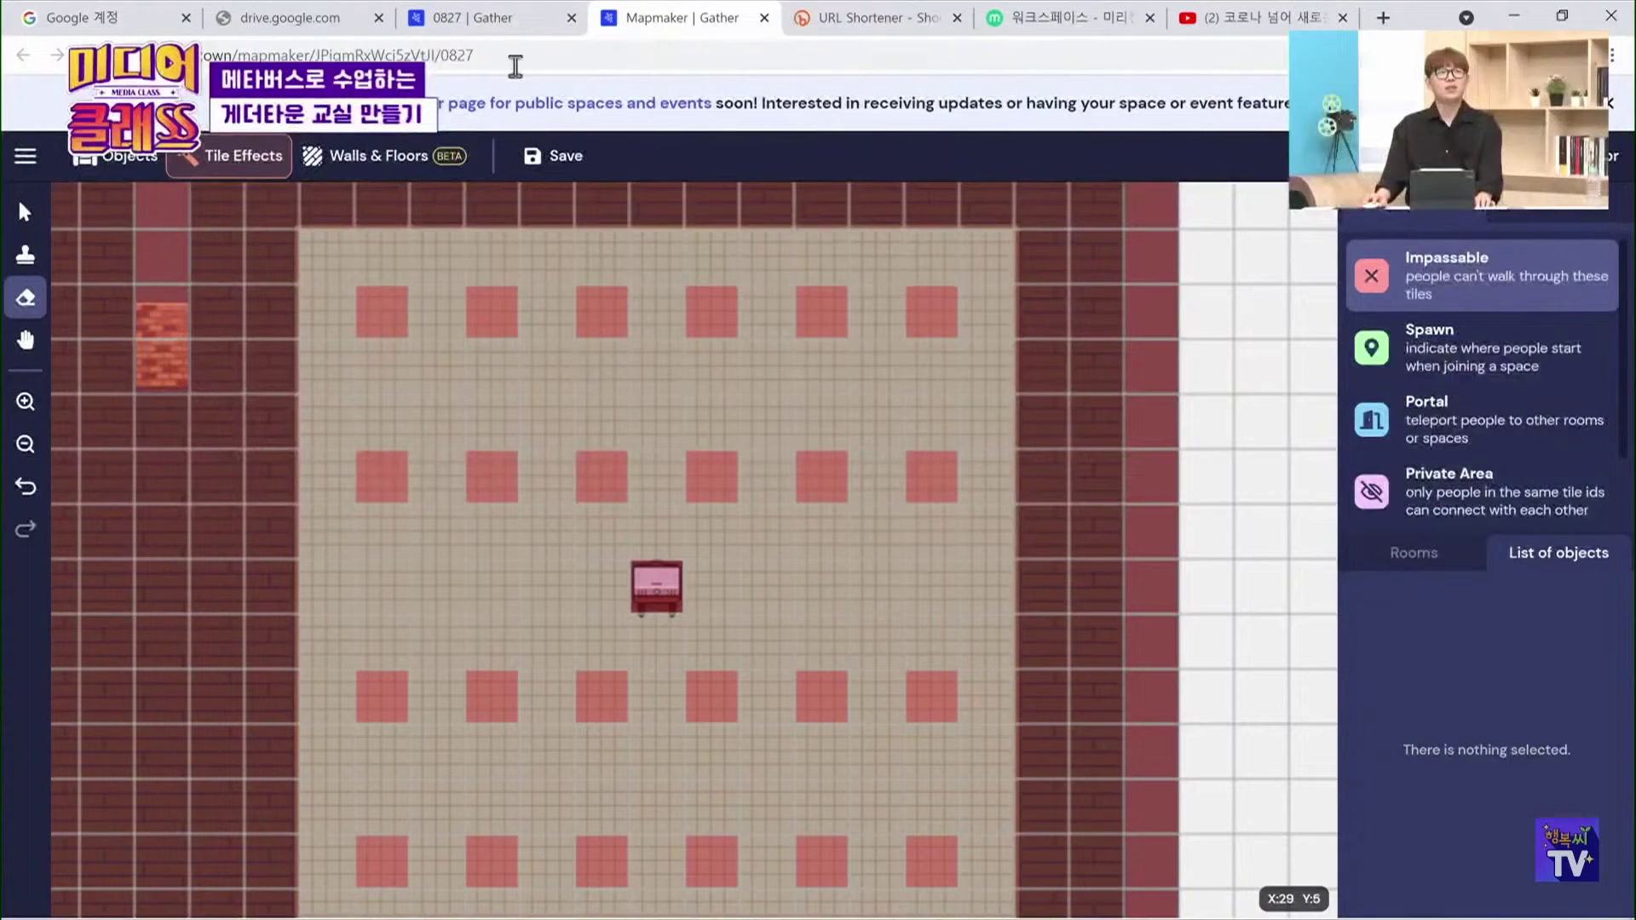
click(515, 26)
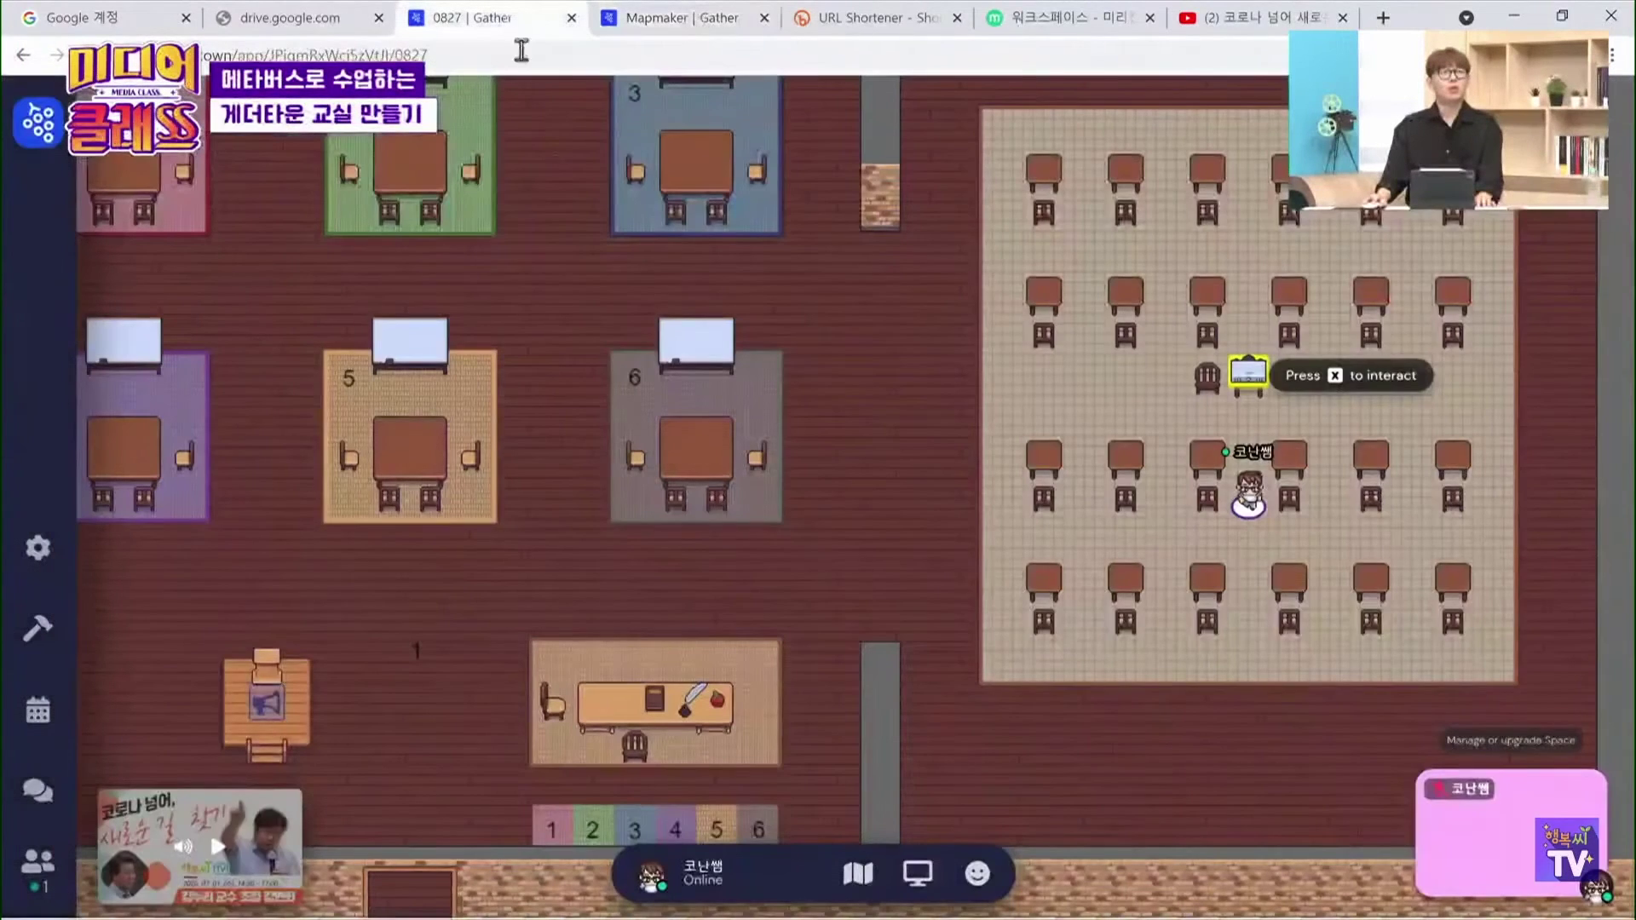
key(Left)
key(Left)
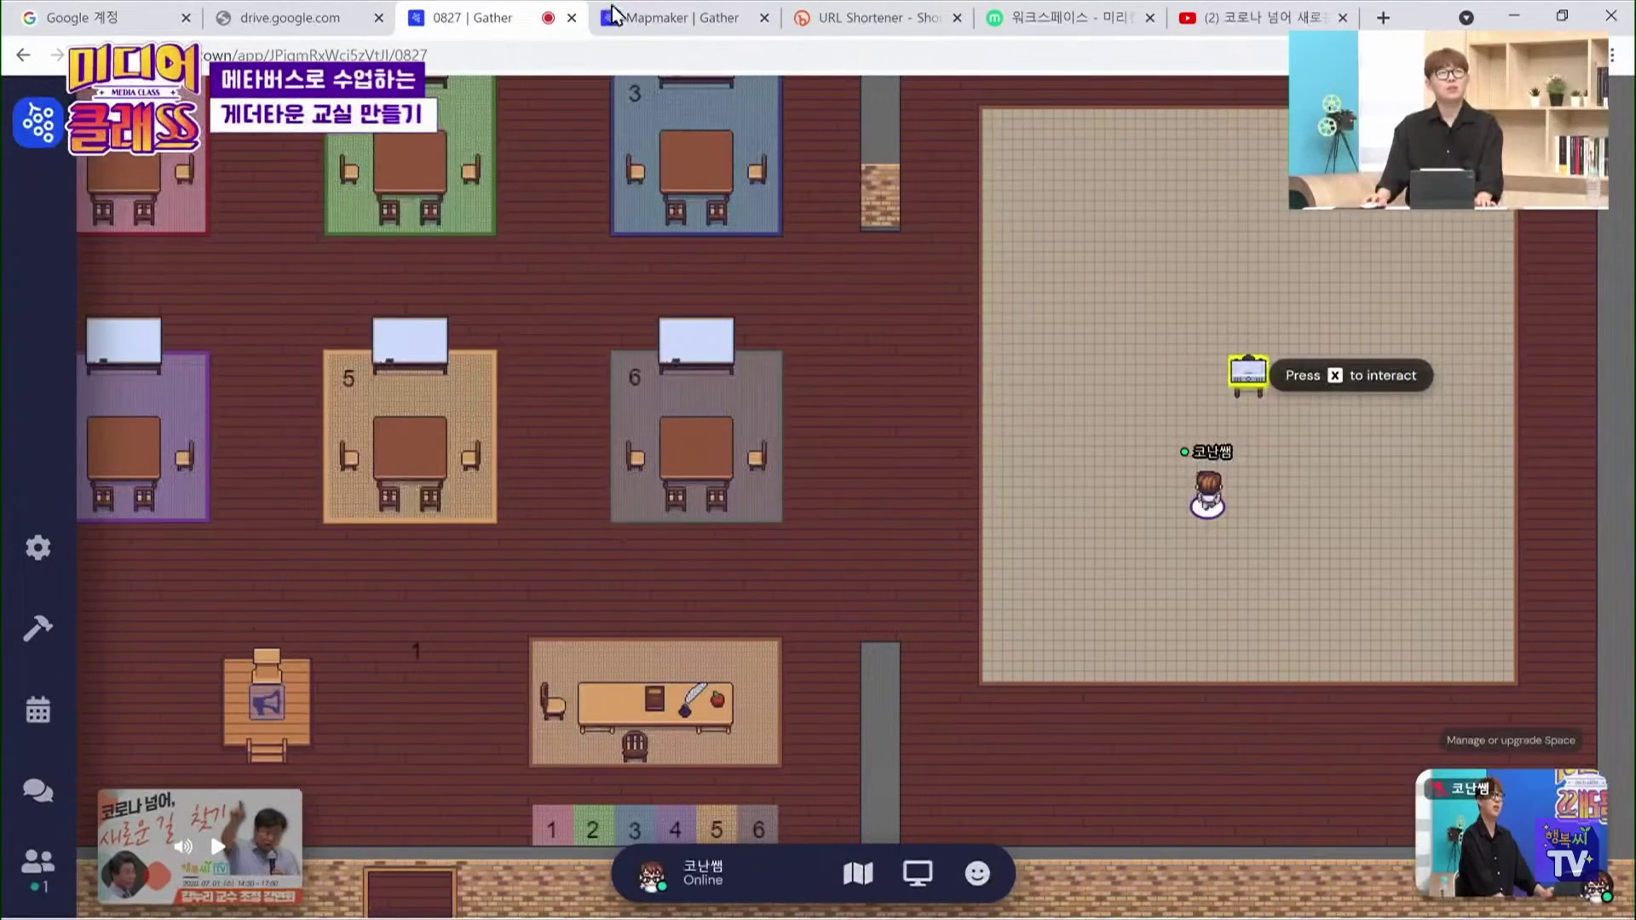
Back in Mapmaker, erase the impassable tiles left where the desks stood and save the map
click(635, 18)
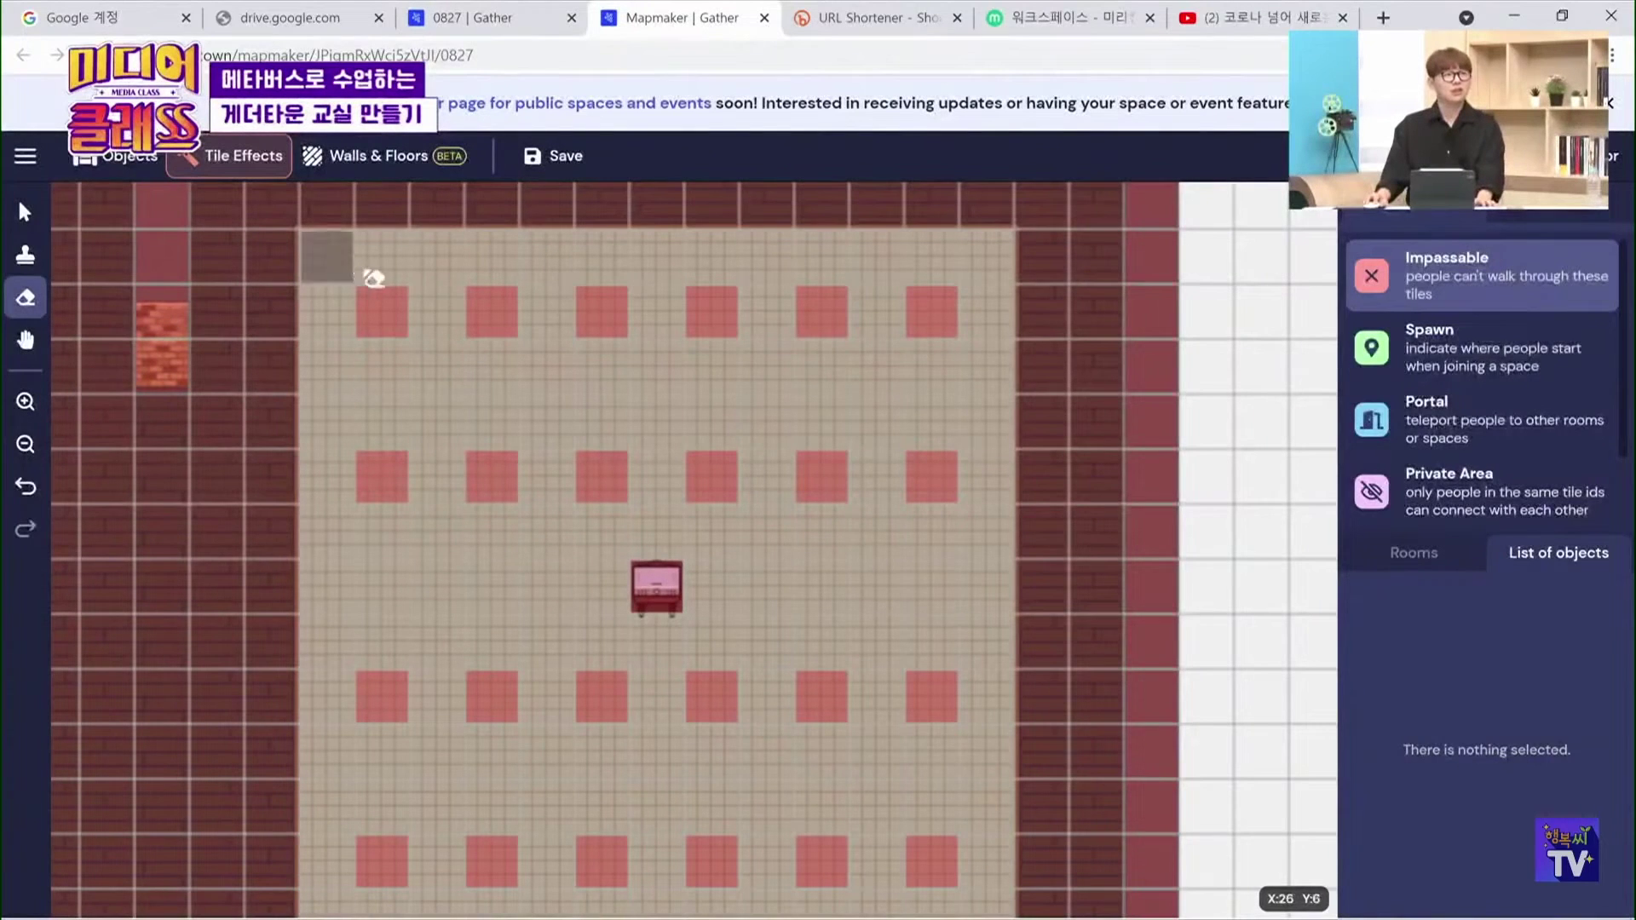
drag(391, 317, 724, 314)
mouse_move(914, 369)
mouse_down()
mouse_move(894, 329)
mouse_move(932, 475)
mouse_move(676, 468)
mouse_move(375, 528)
mouse_move(468, 708)
mouse_move(872, 701)
mouse_move(938, 810)
mouse_move(759, 861)
mouse_move(432, 898)
mouse_move(413, 833)
mouse_up()
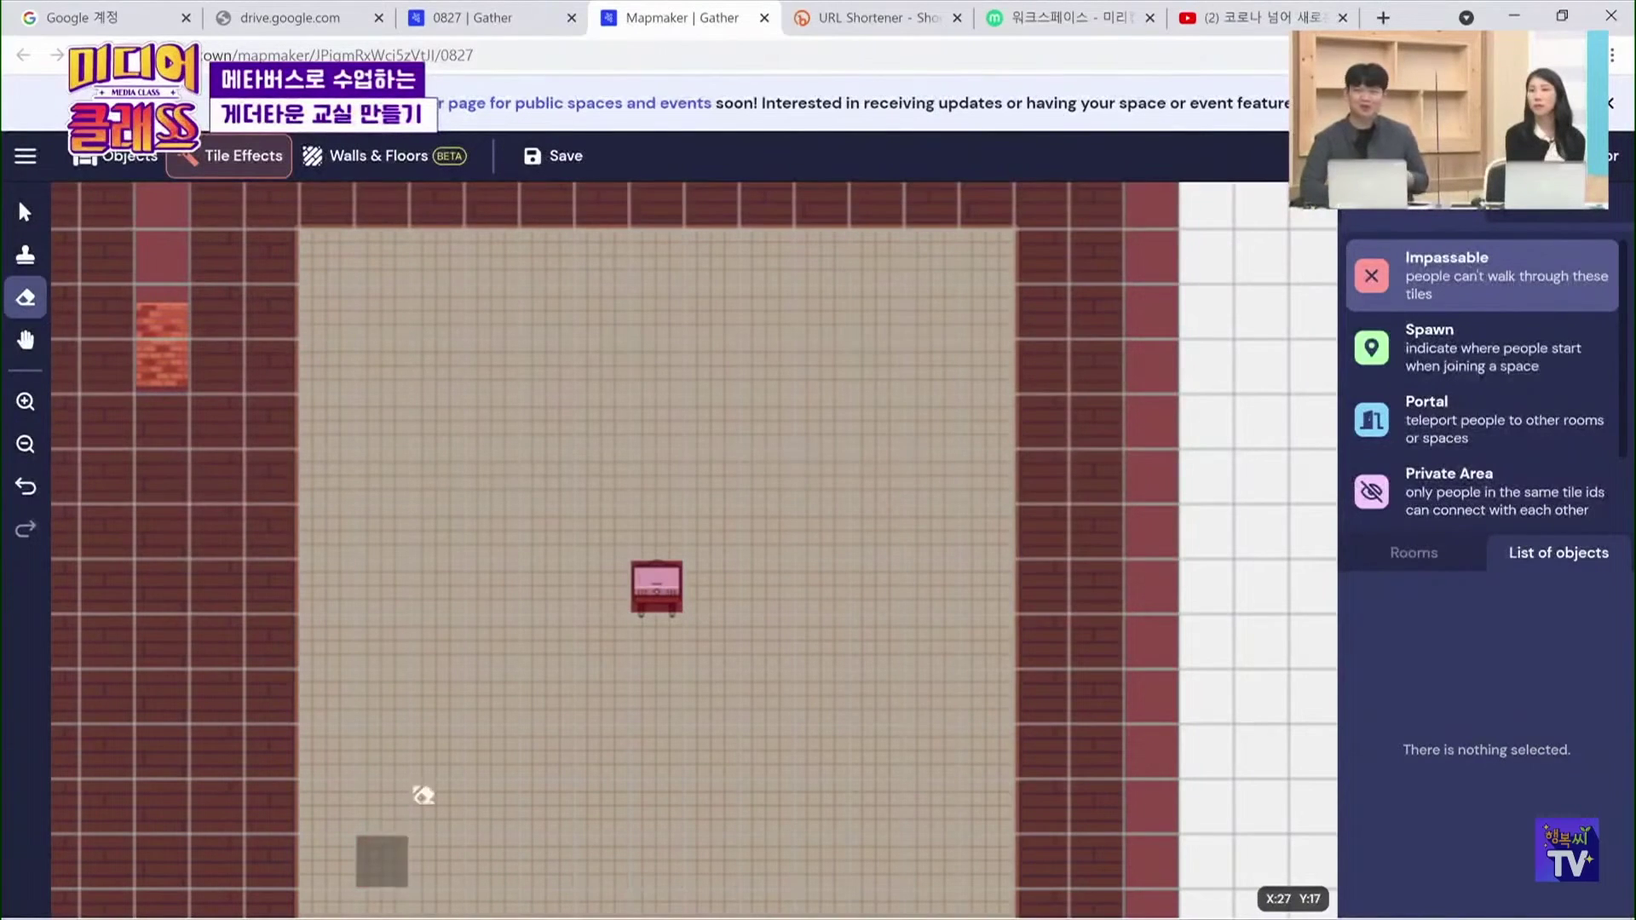
scroll(413, 833, down, 3)
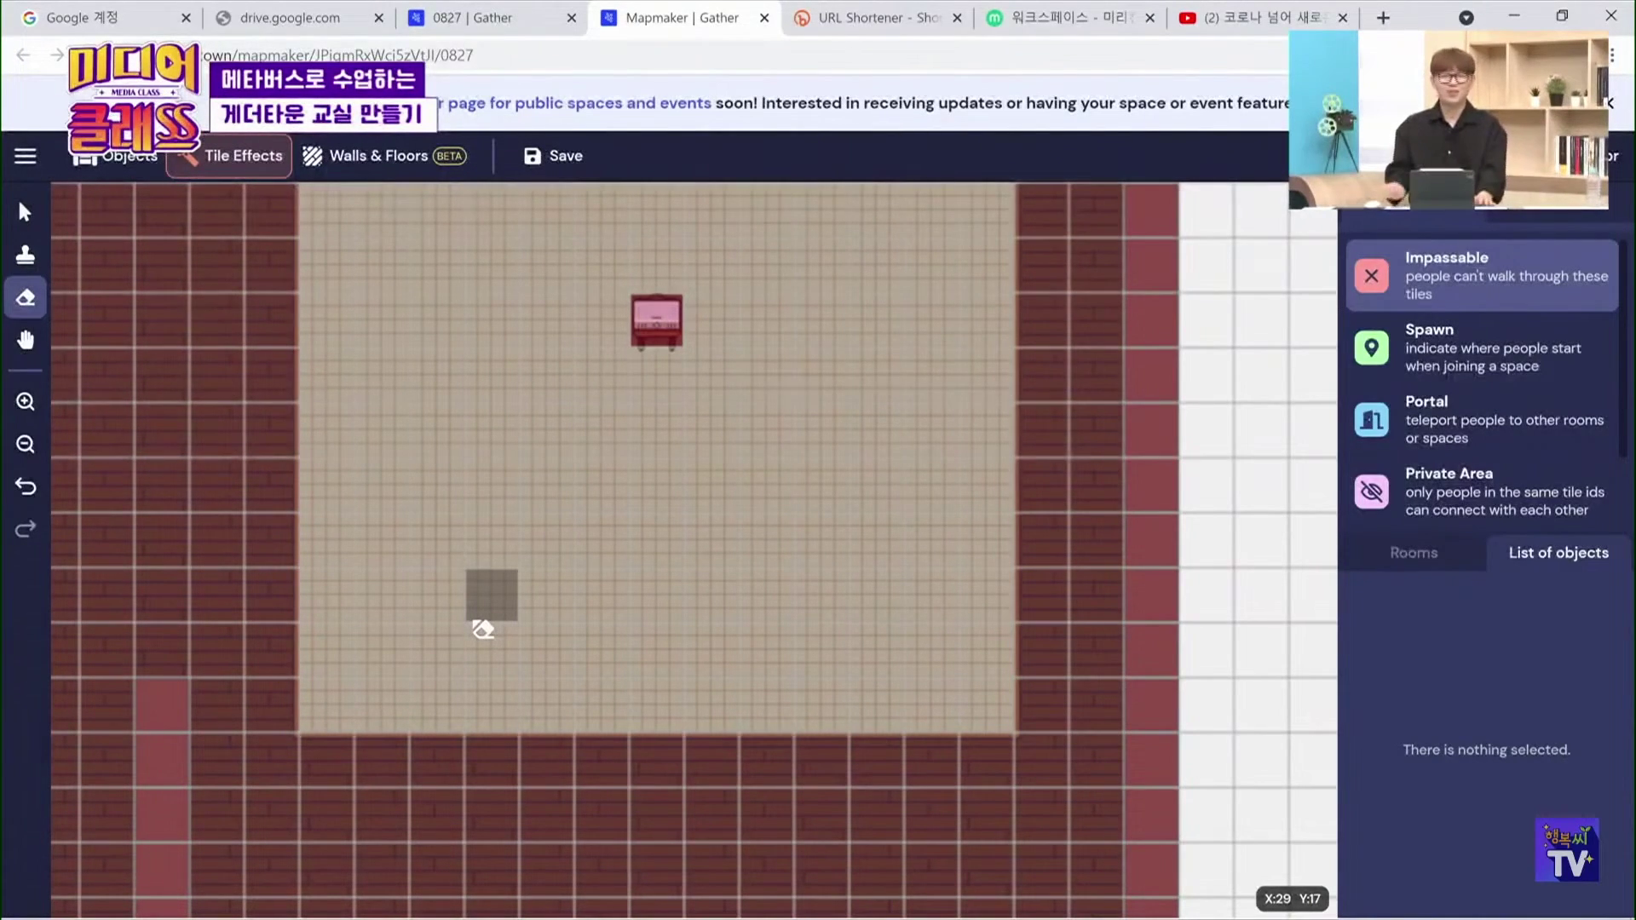
click(490, 21)
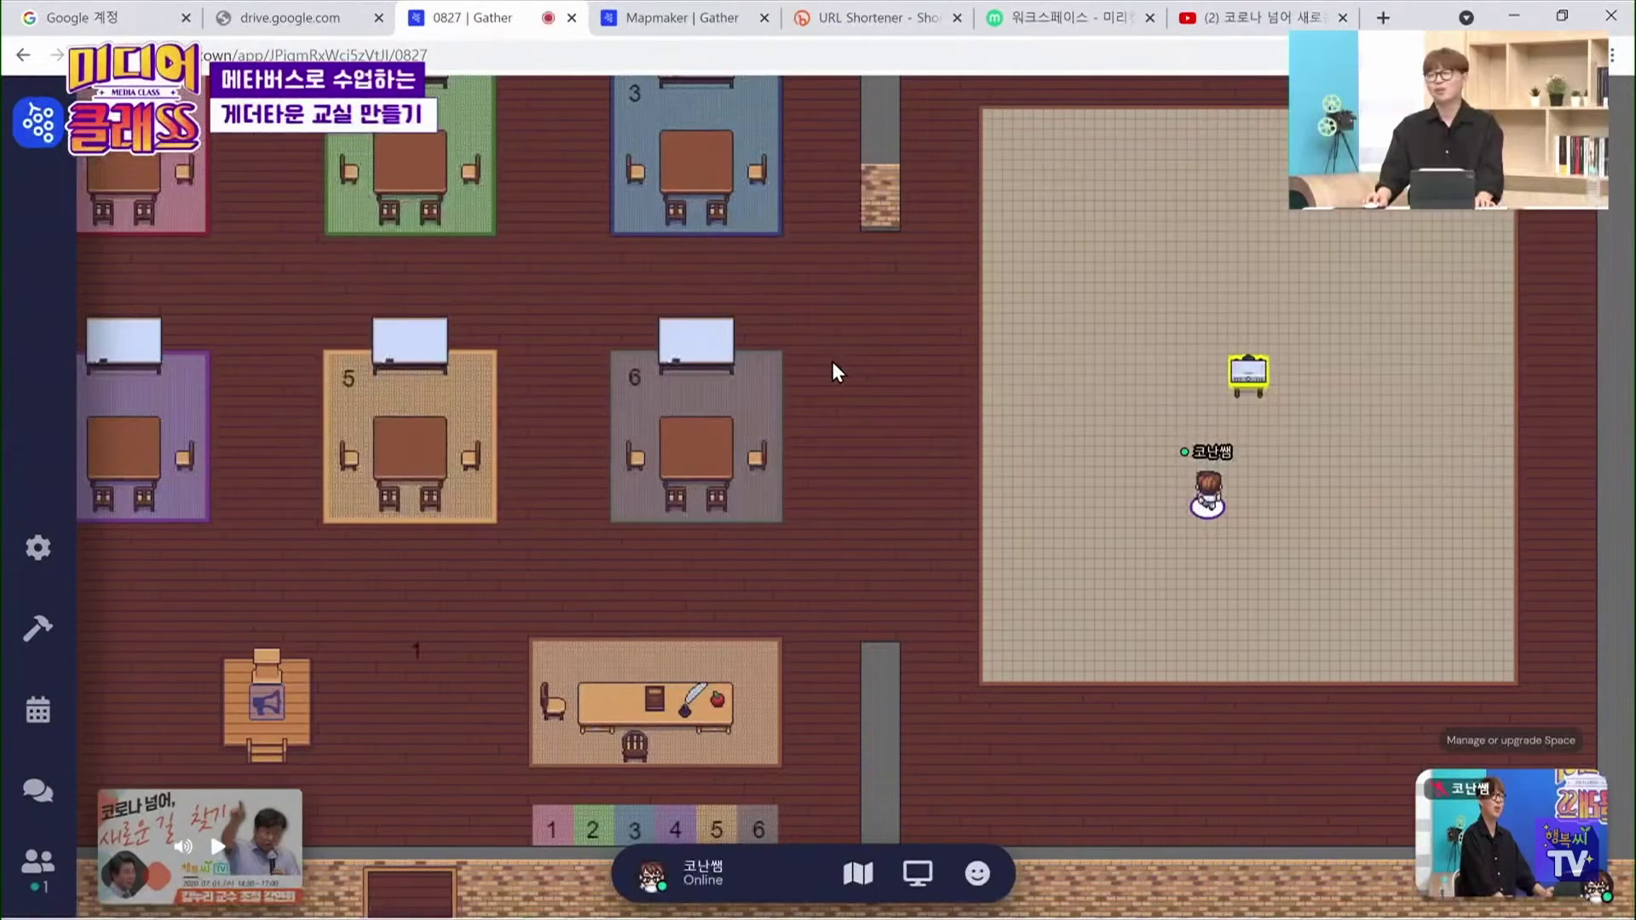
click(680, 24)
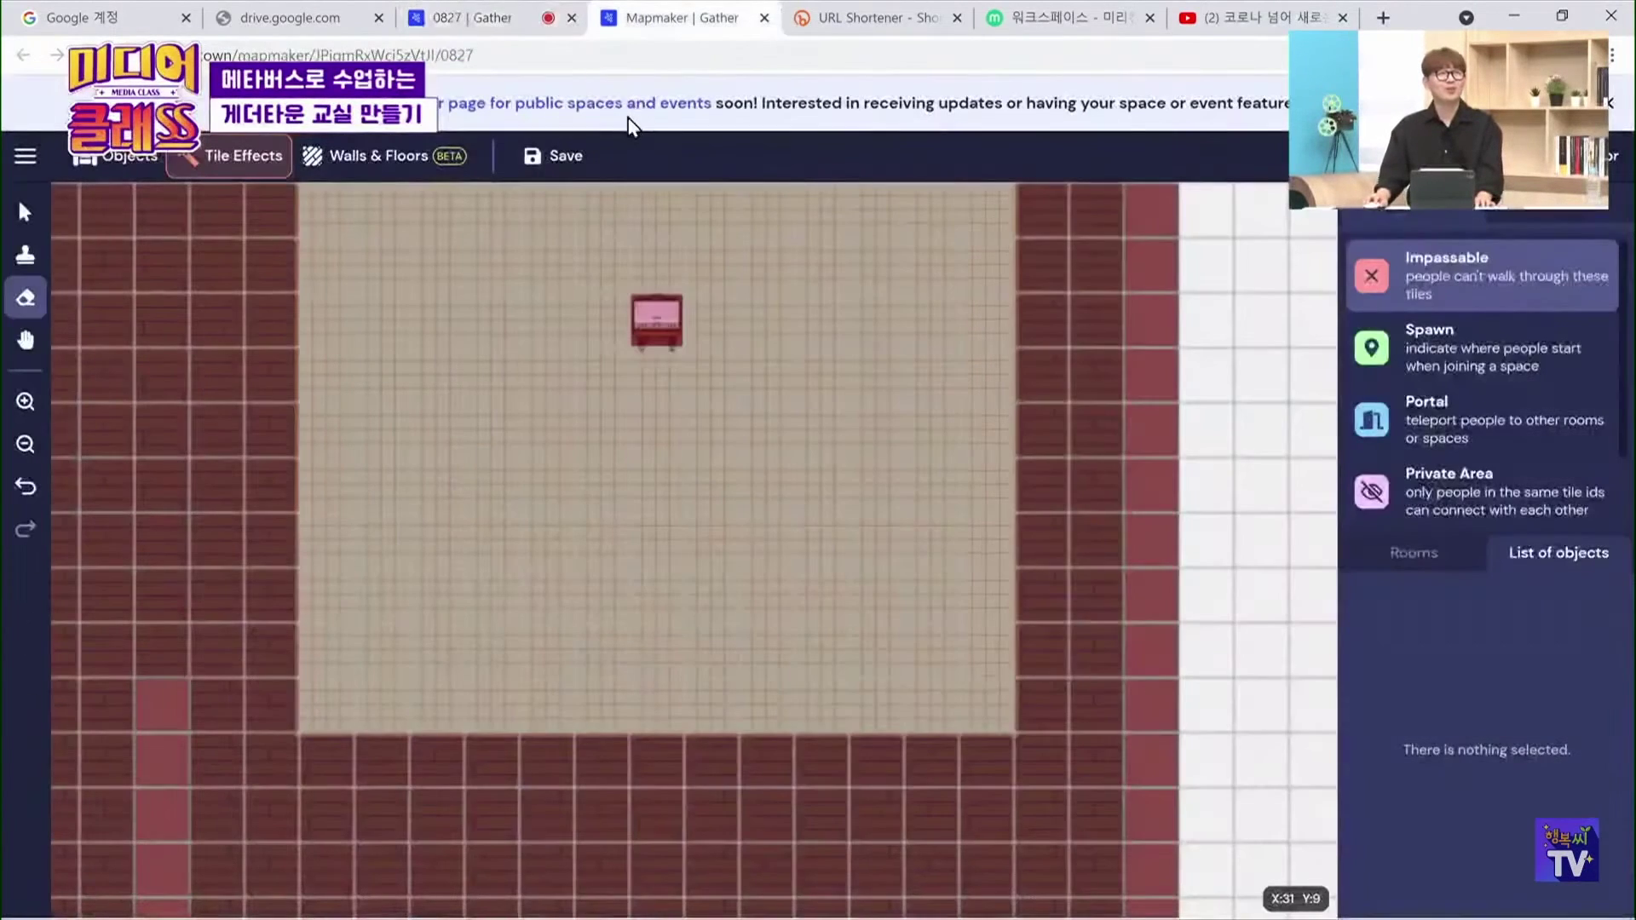
click(556, 162)
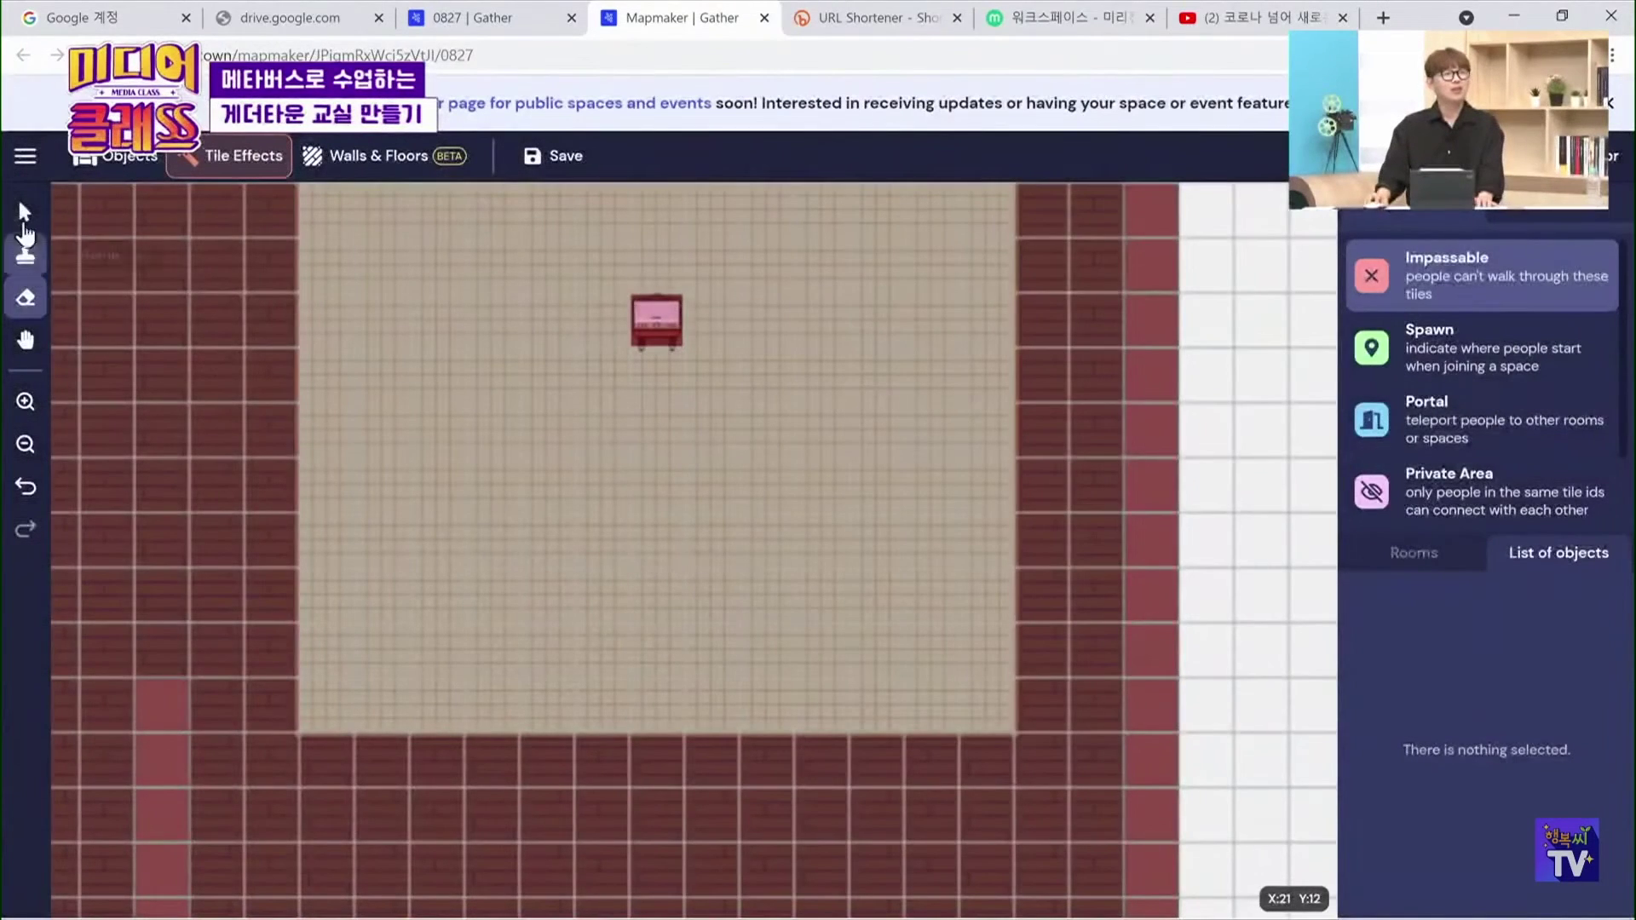
Move the video object and the desk beneath it straight up to the upper edge of the classroom floor
click(25, 213)
drag(544, 413, 585, 646)
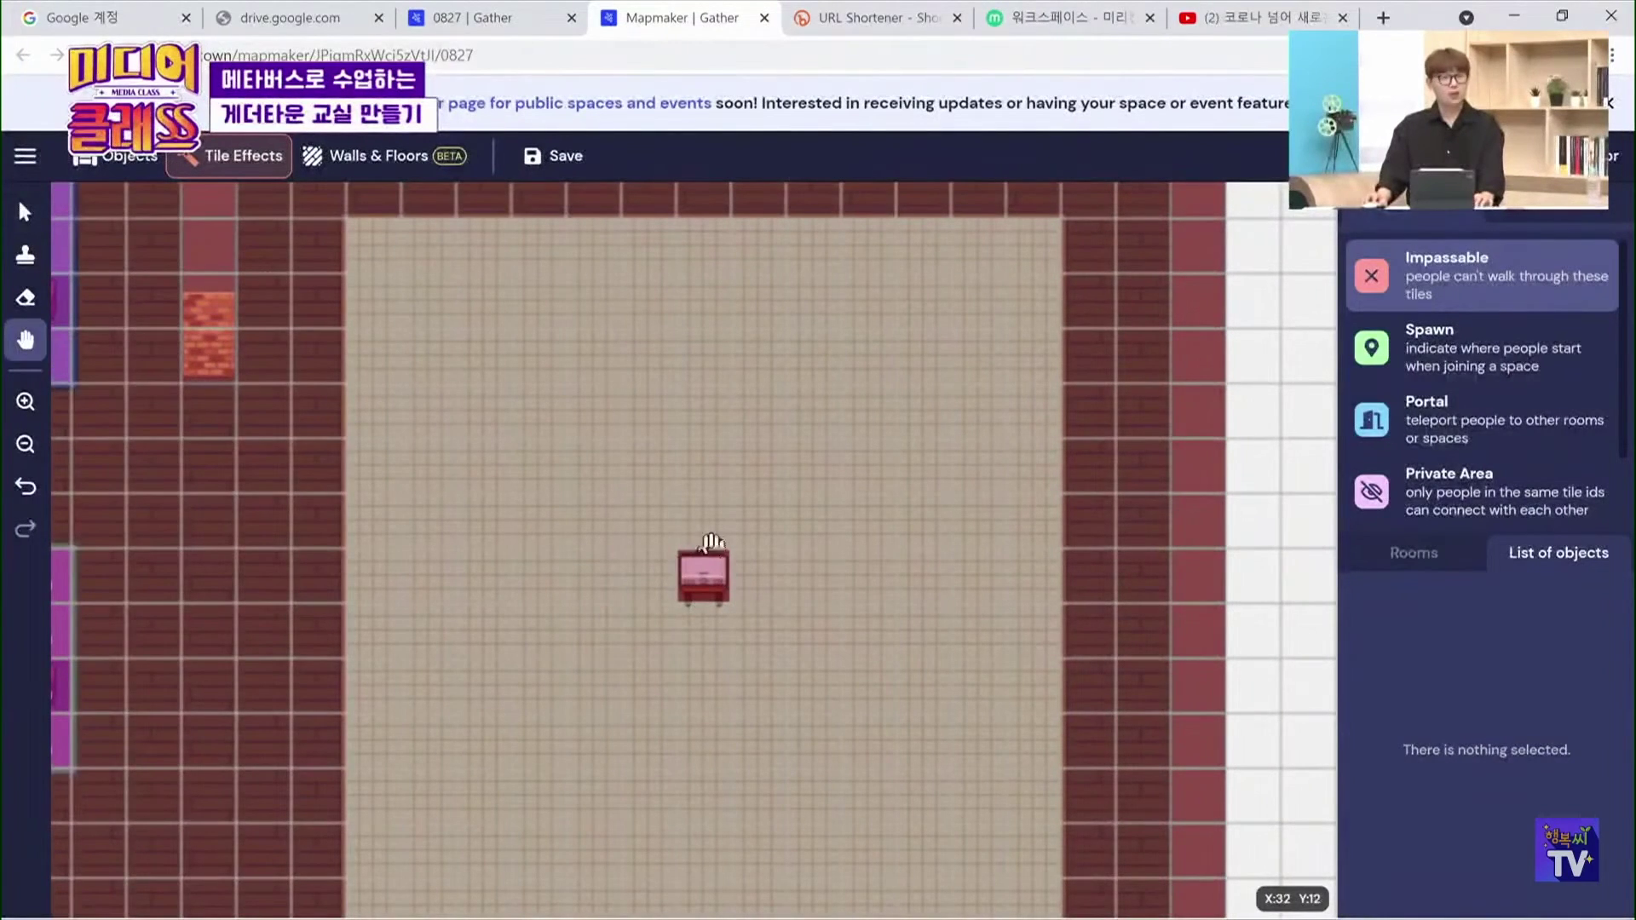
key(v)
drag(706, 588, 699, 262)
drag(694, 585, 706, 257)
click(722, 341)
click(700, 249)
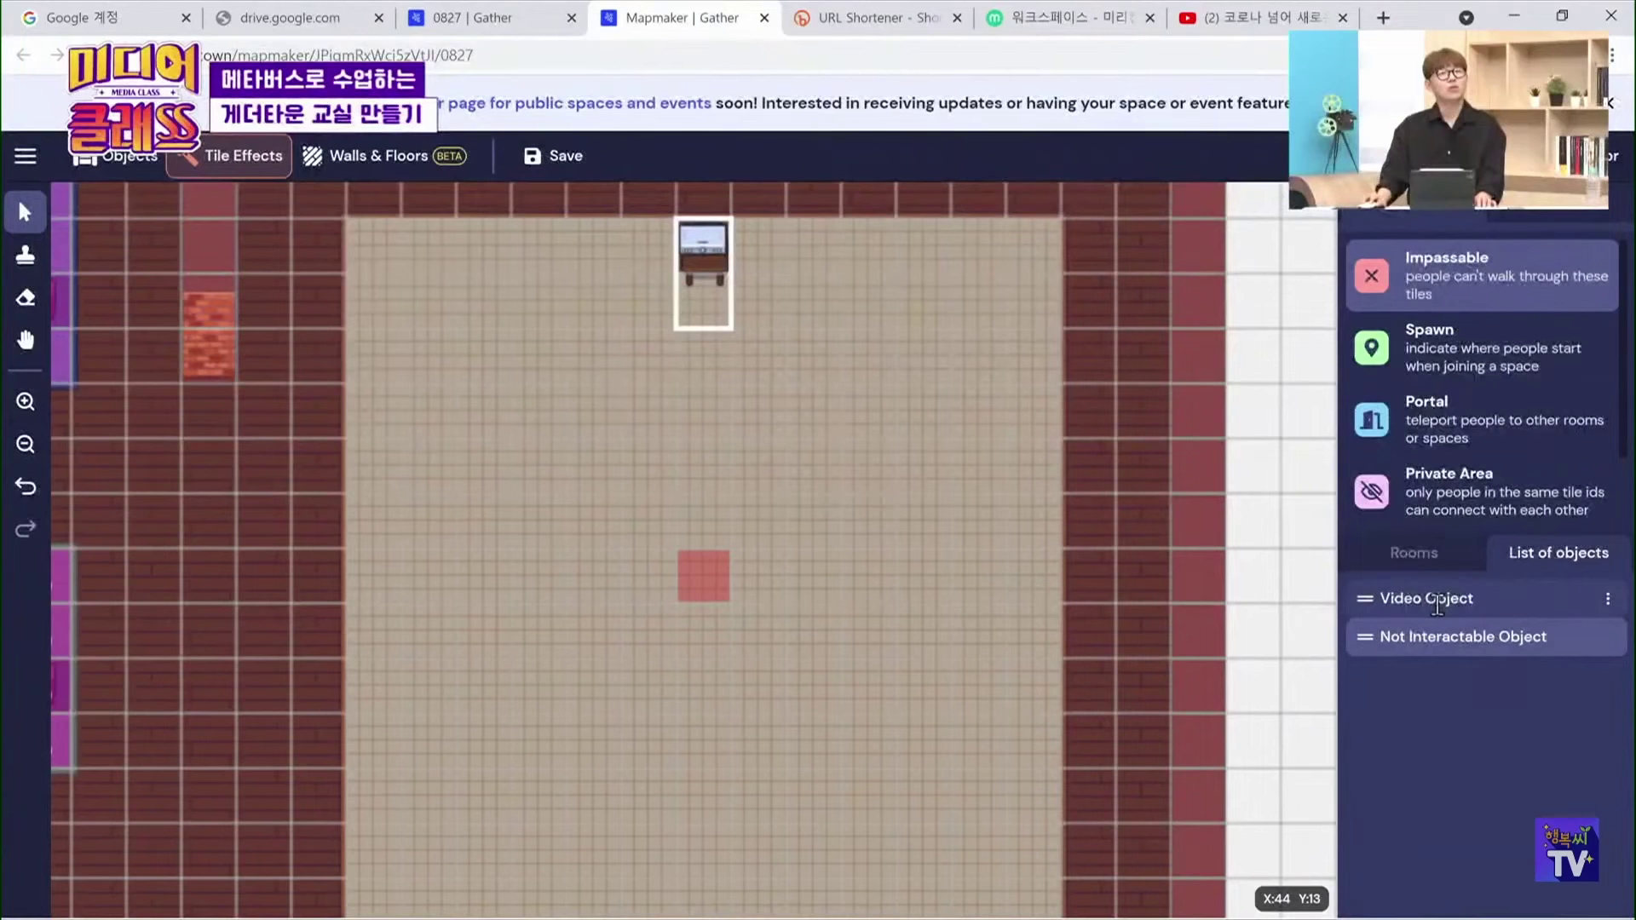
Move the non-interactable desk above the video object in the layer order, and bring the video object back above it
click(1608, 641)
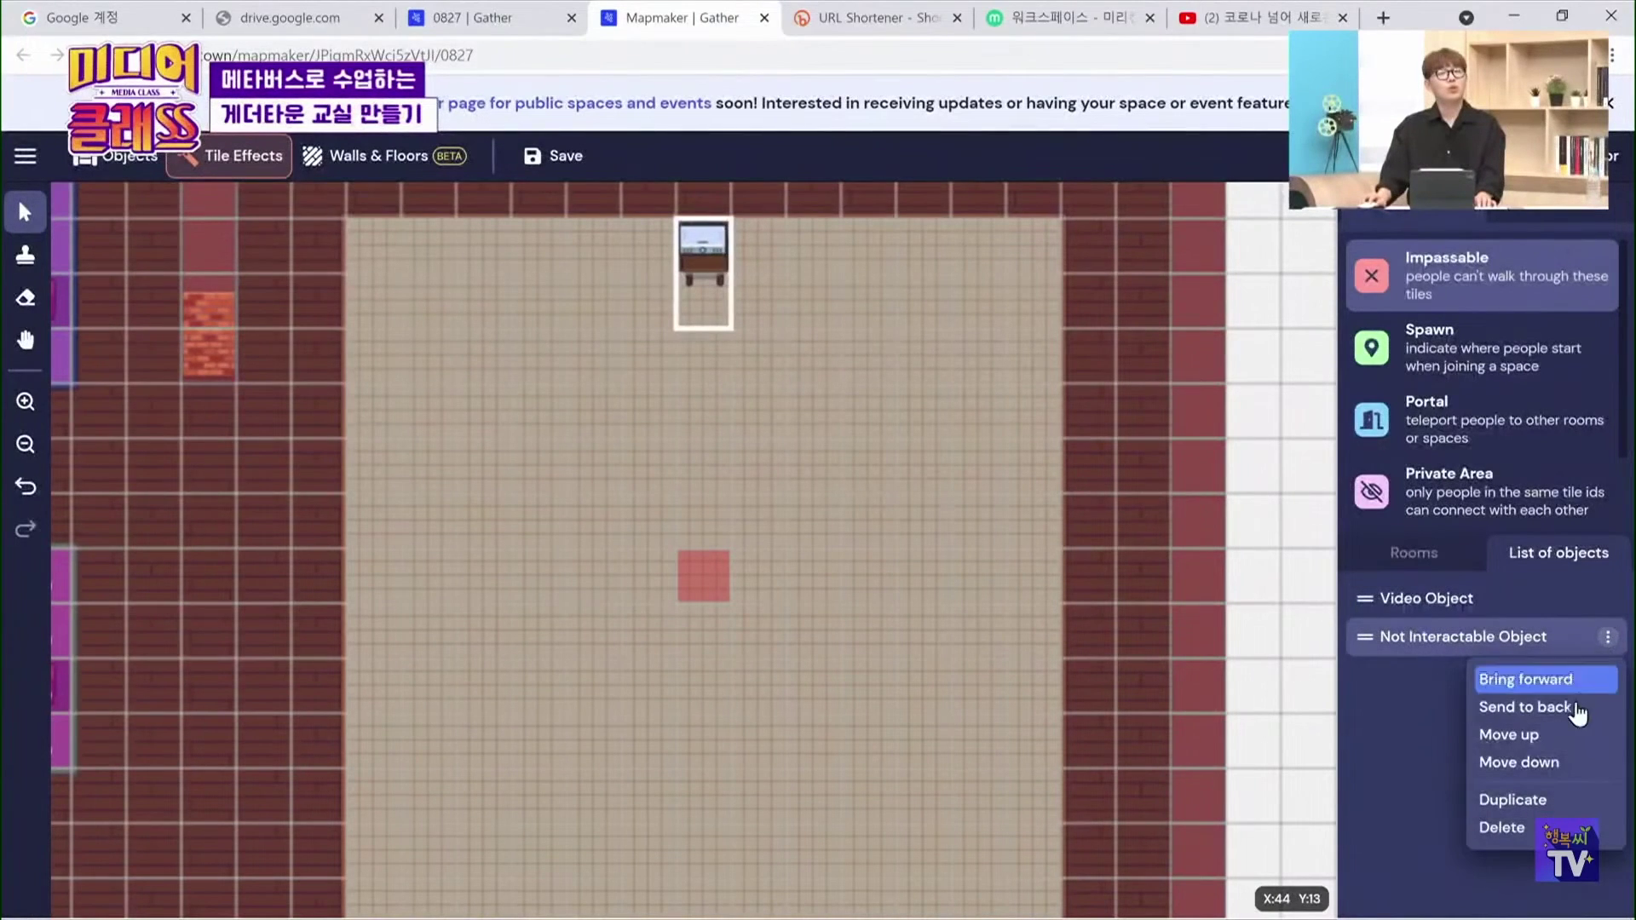
click(1570, 737)
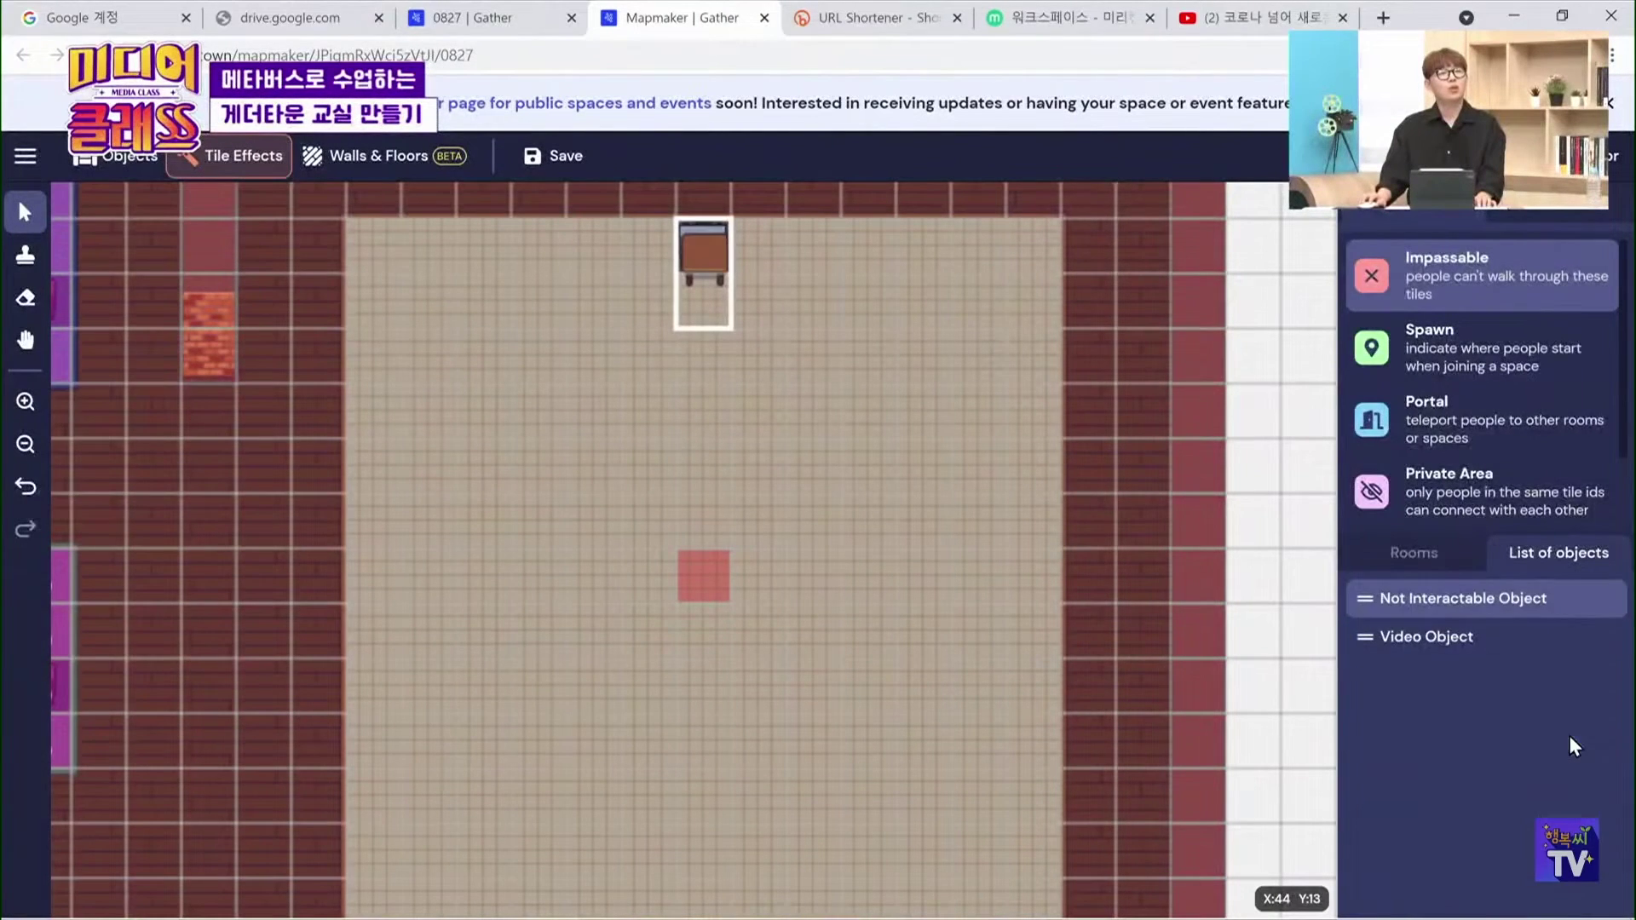
click(1607, 638)
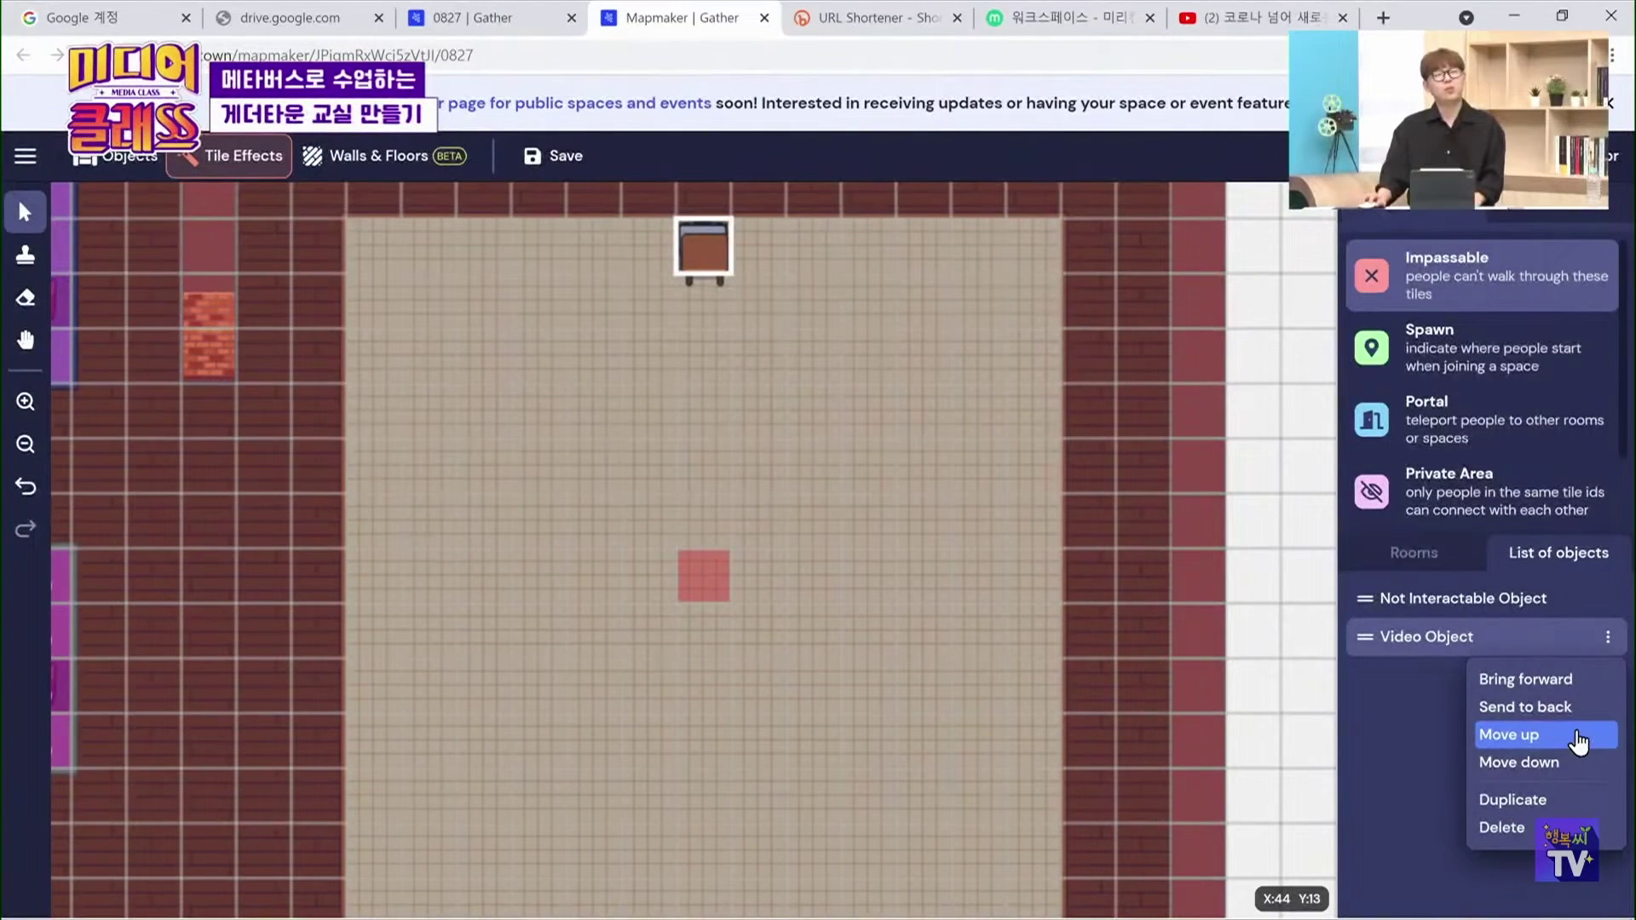
click(1579, 743)
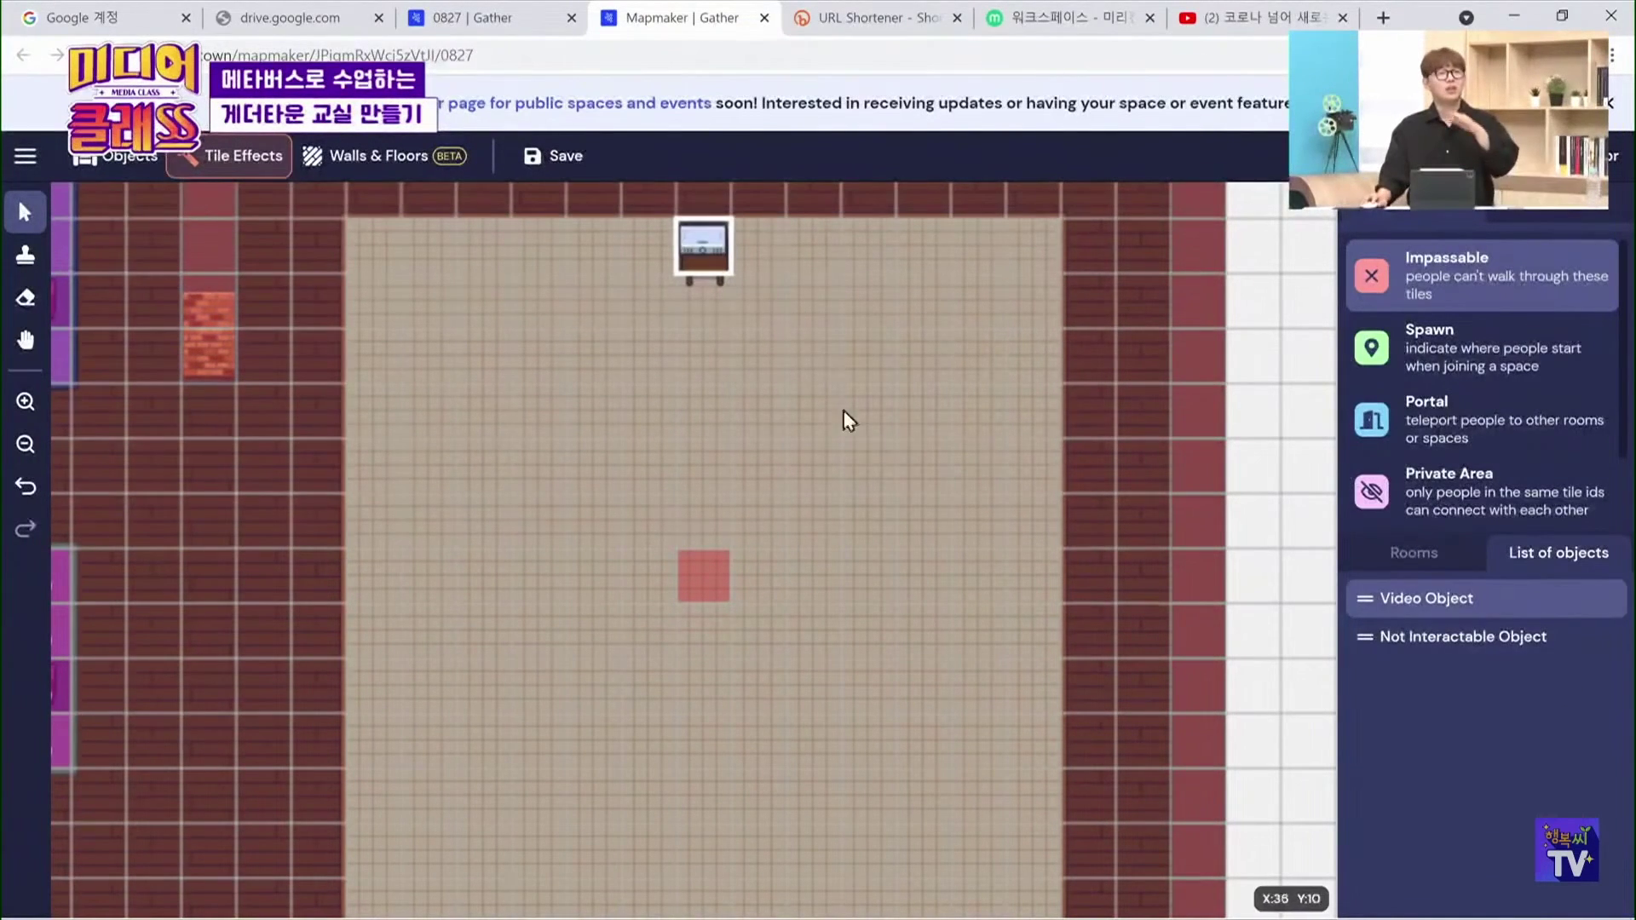
click(767, 406)
key(ctrl+z)
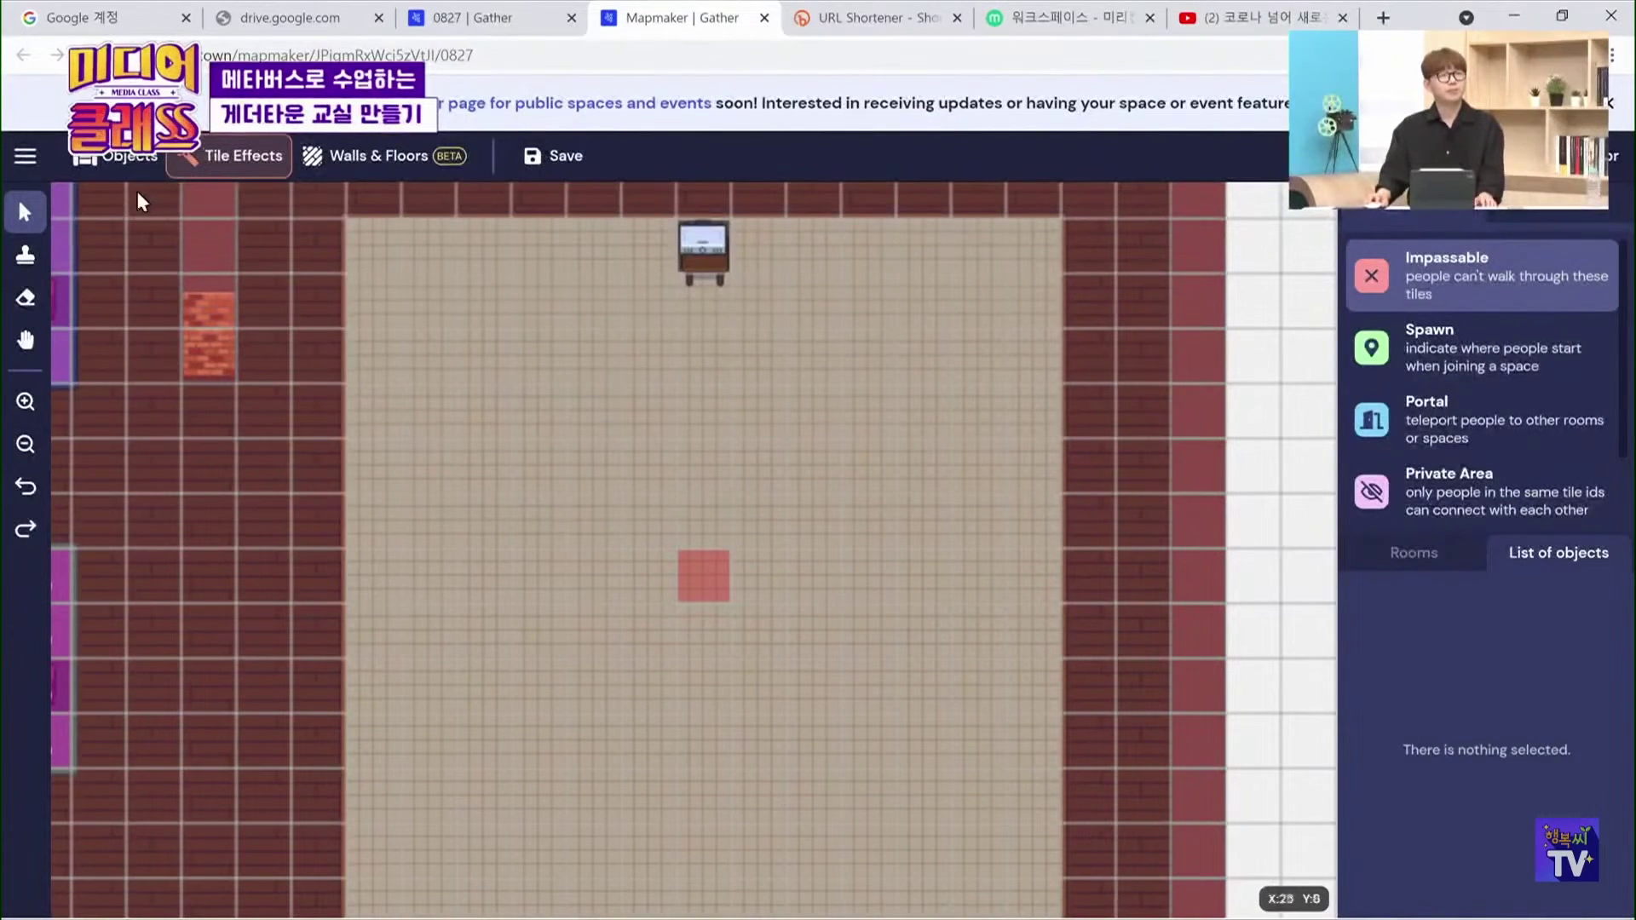
Erase the impassable tile left at the video object's former spot and save the map
click(716, 577)
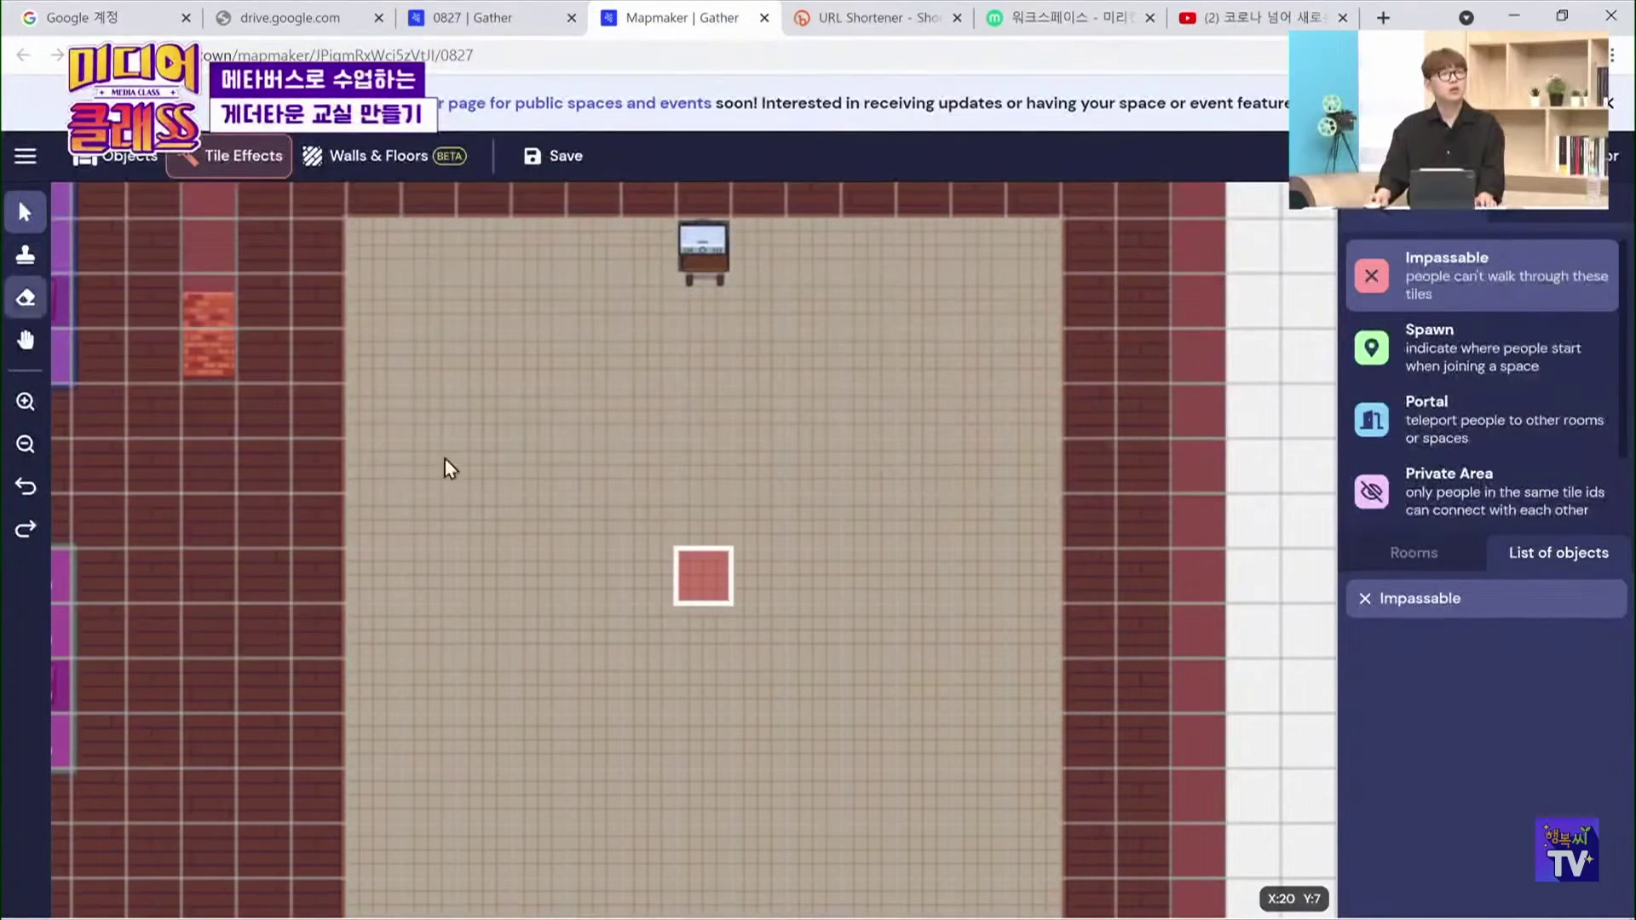
click(26, 297)
click(724, 610)
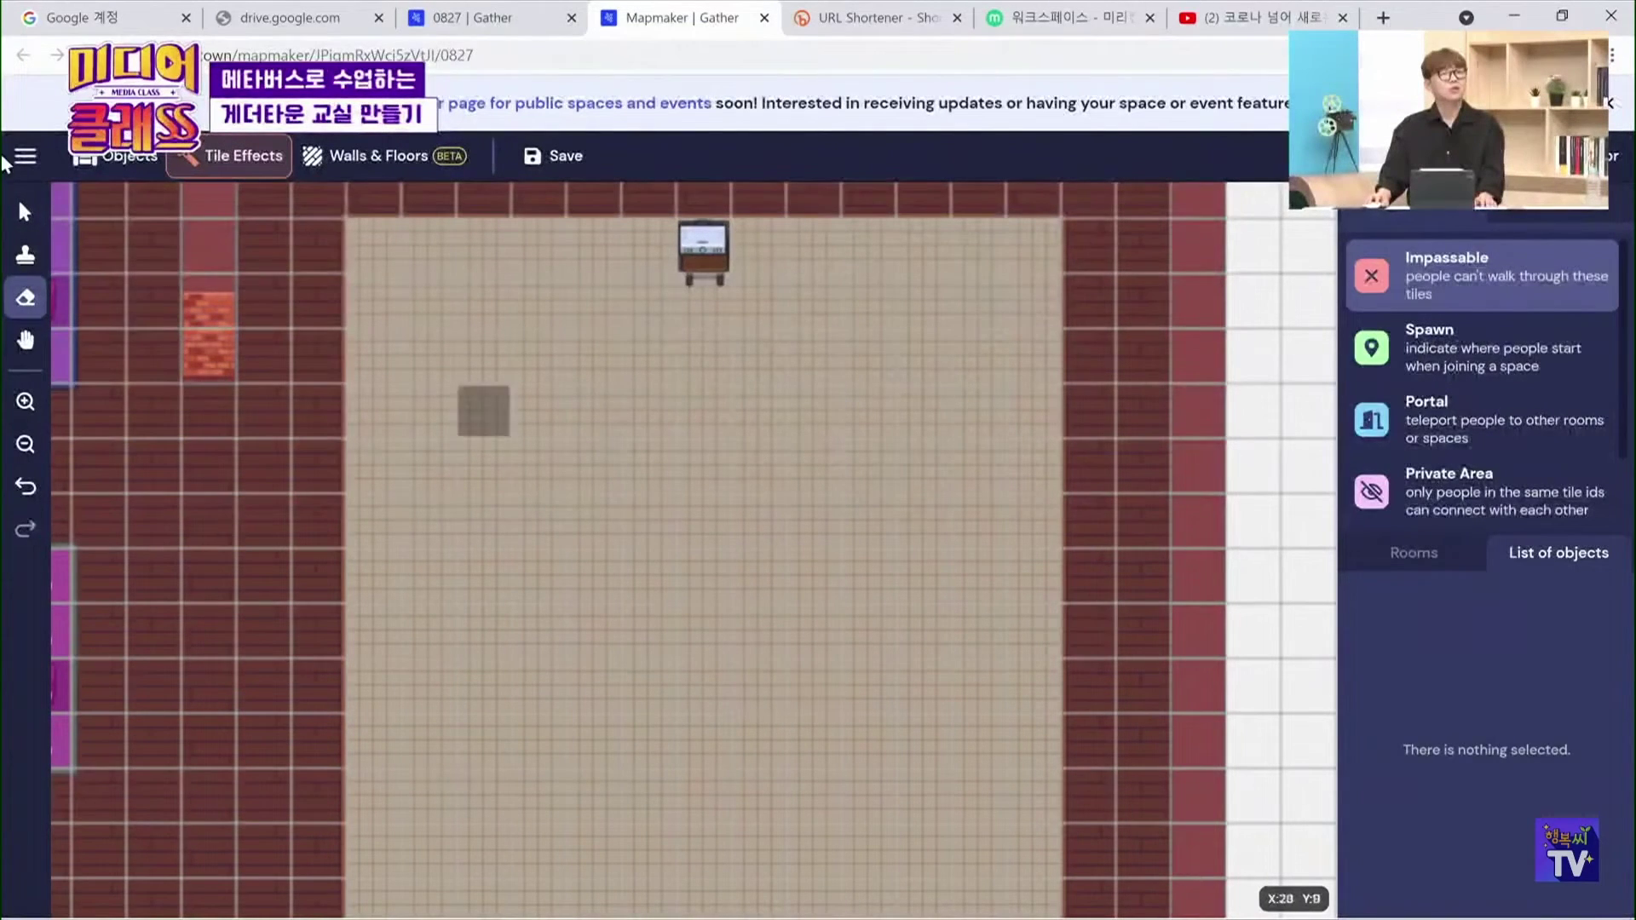
click(24, 212)
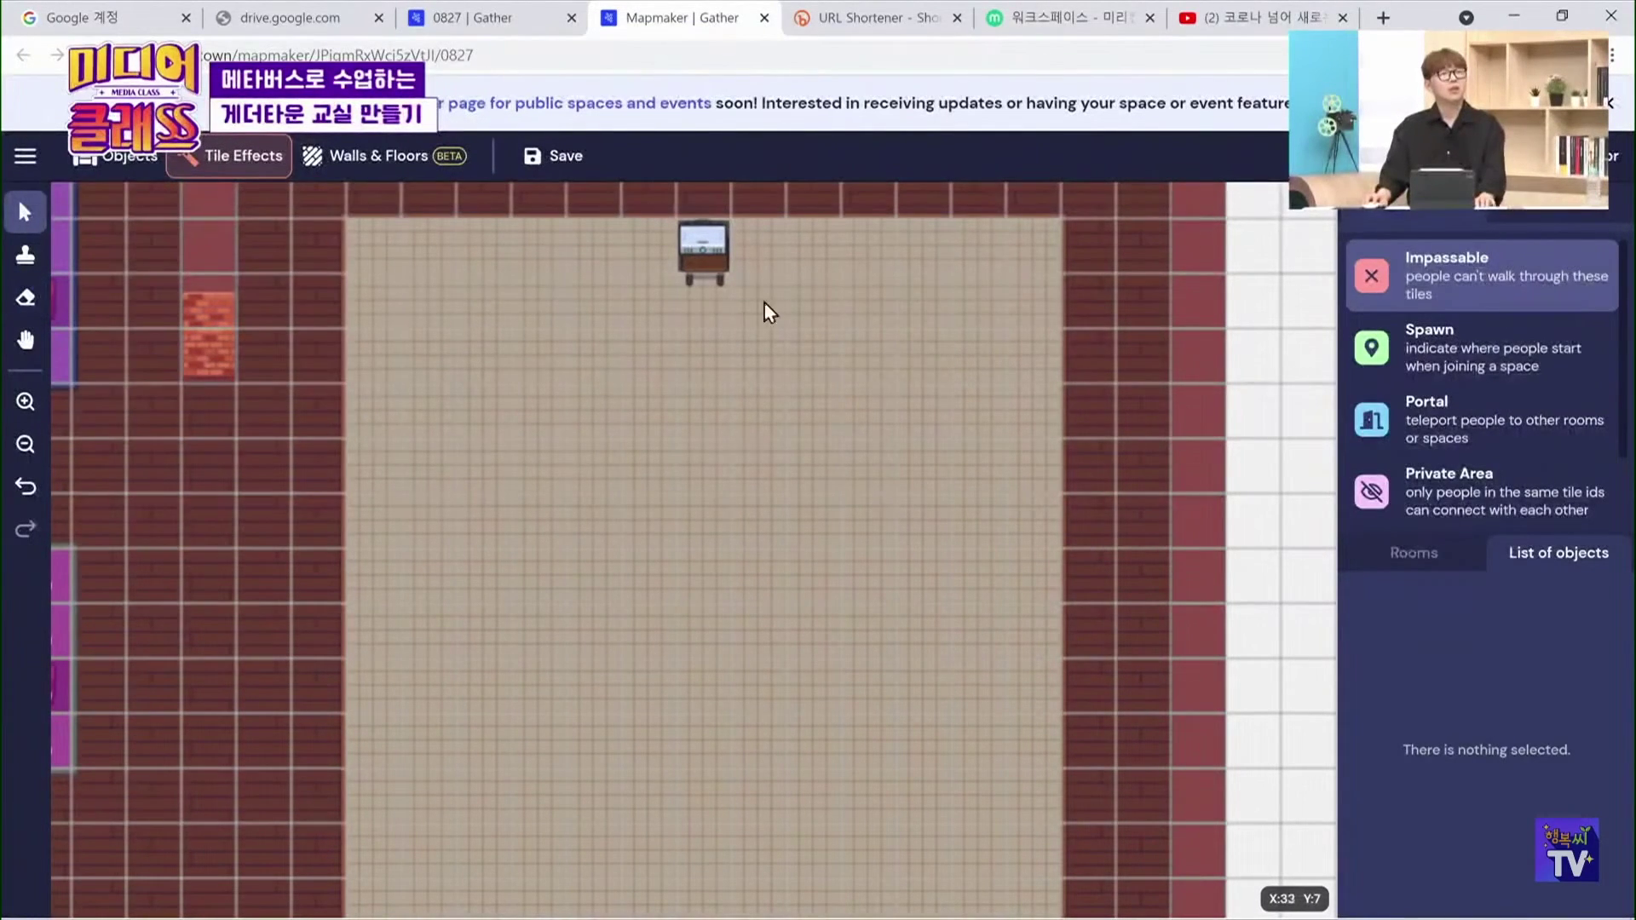
click(539, 155)
Switch to the live 0827 space and walk the avatar up and right to just below the relocated video object
click(492, 20)
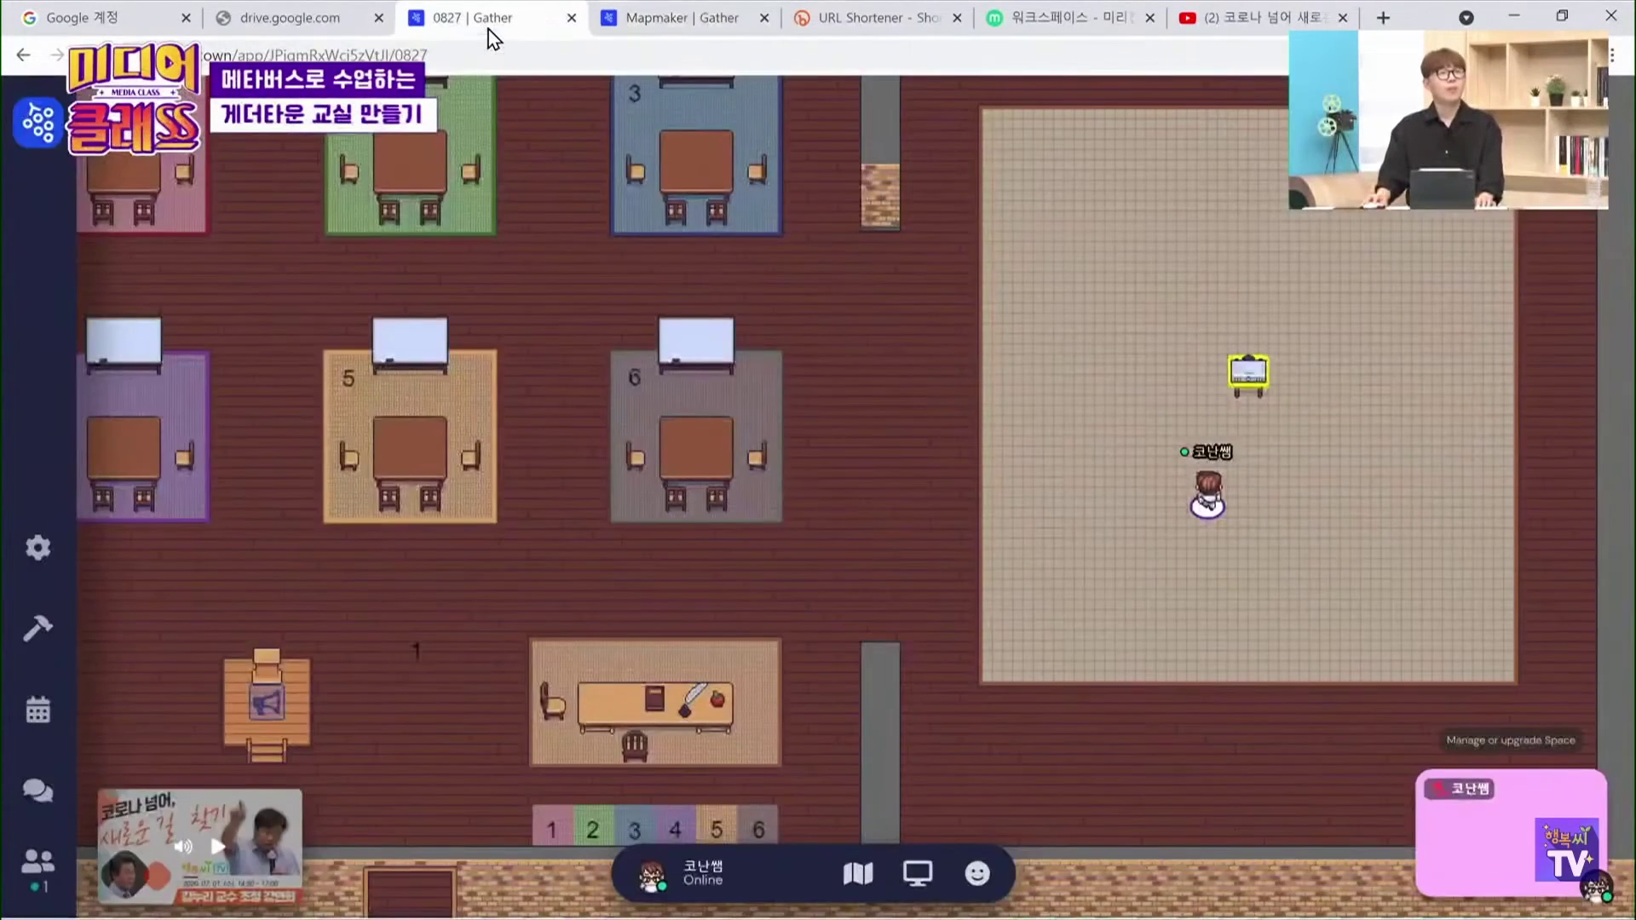
key(Up)
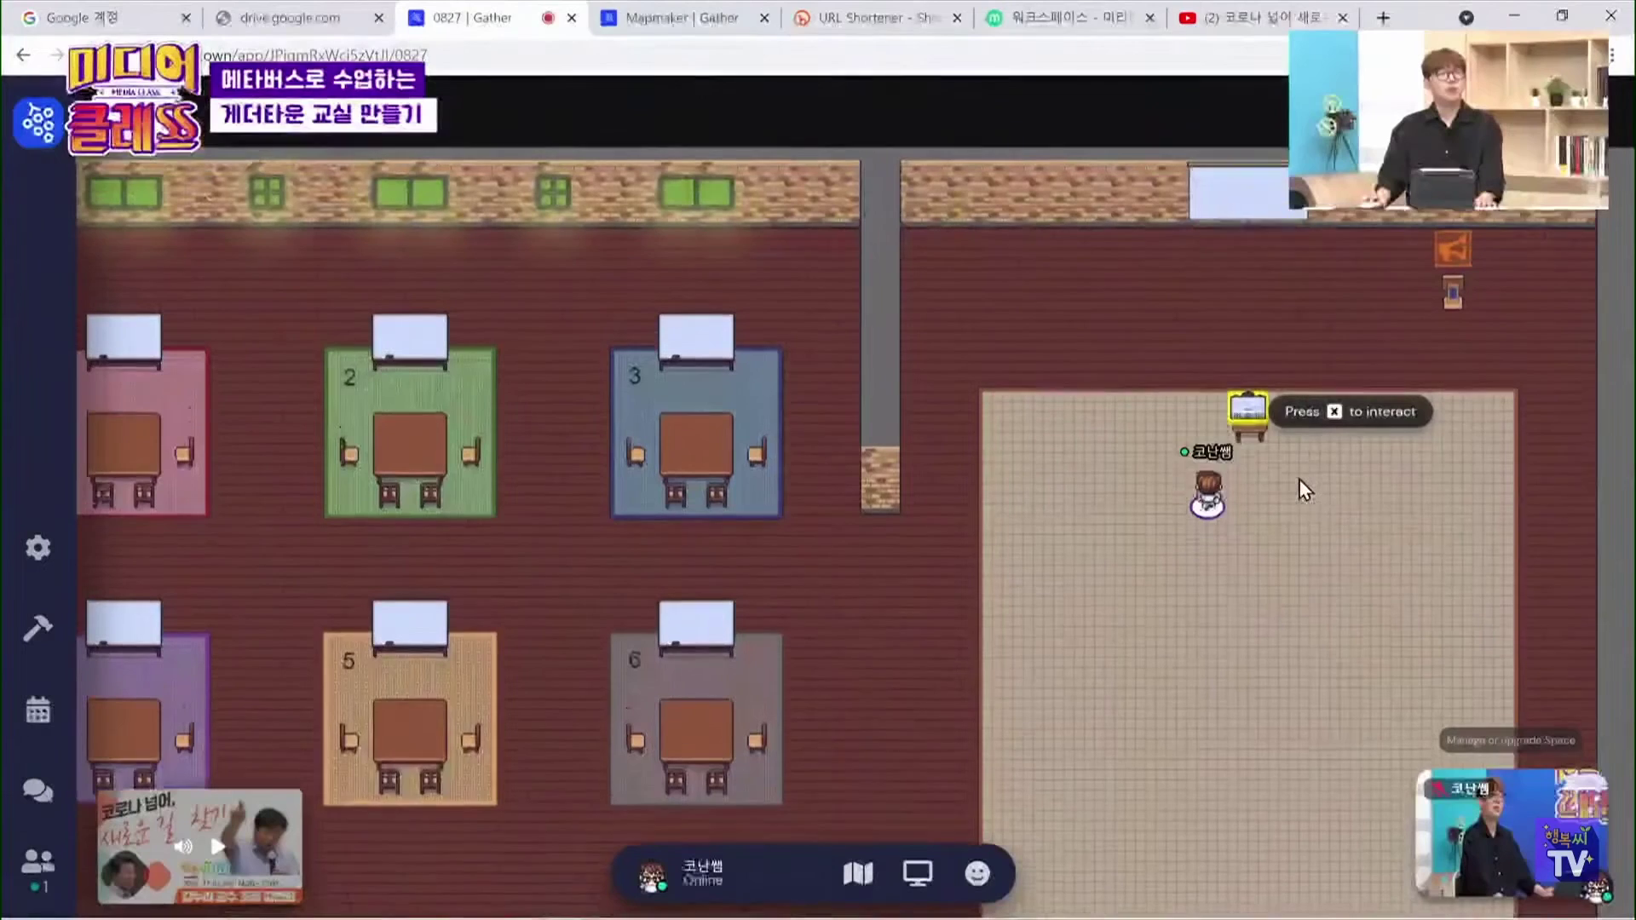
key(Right)
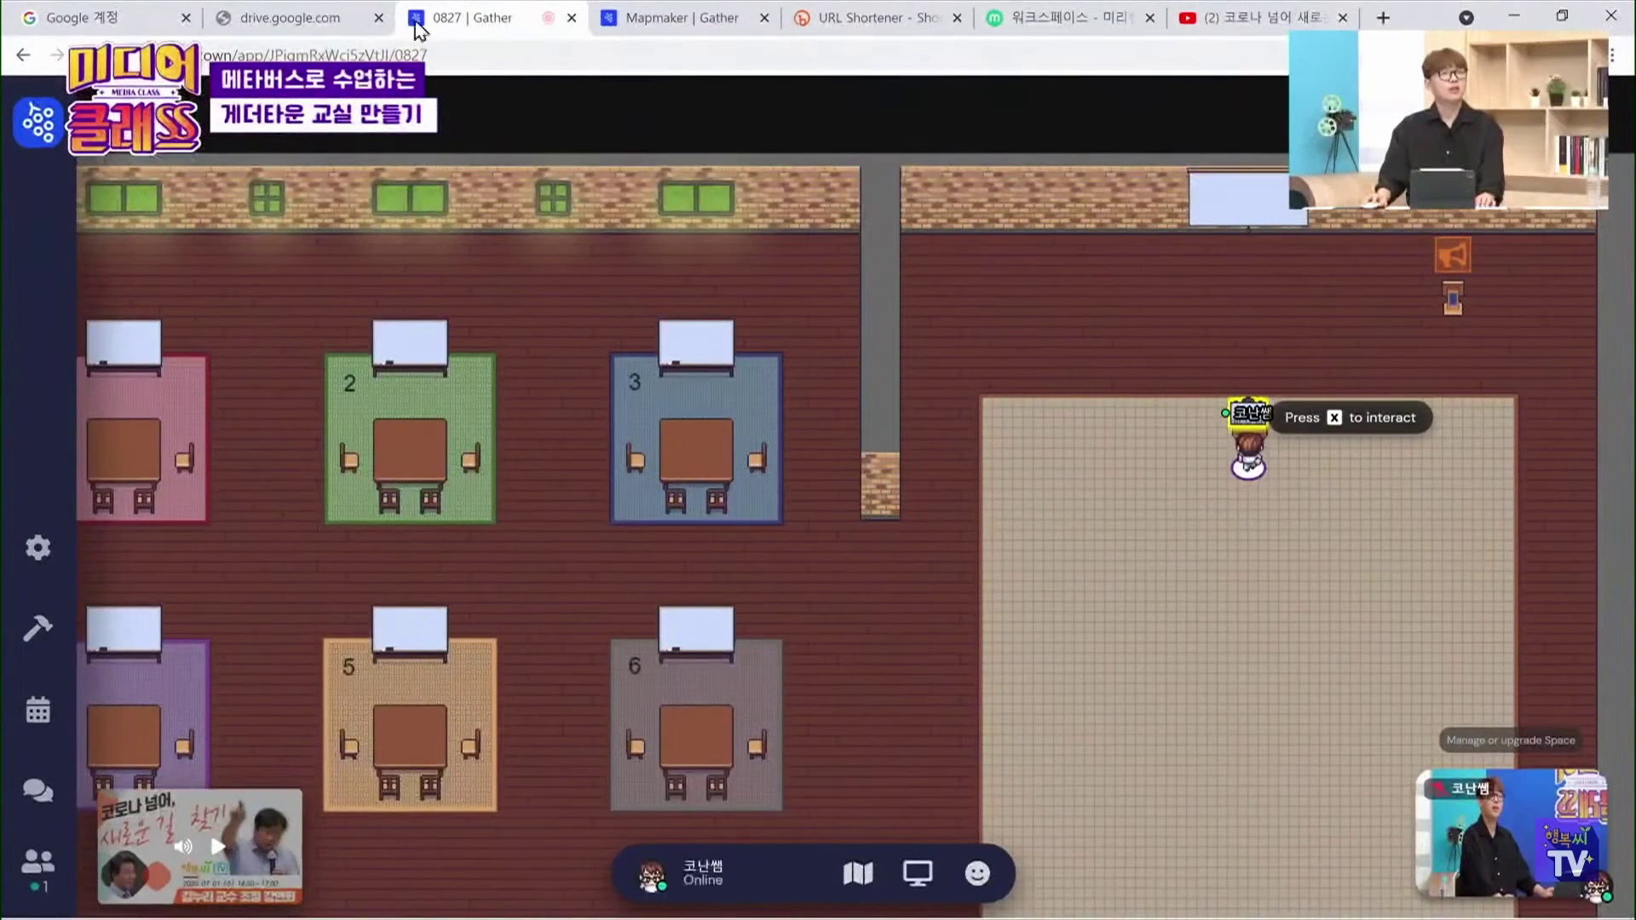
Close the drive.google.com browser tab and return to Mapmaker
click(340, 21)
click(506, 32)
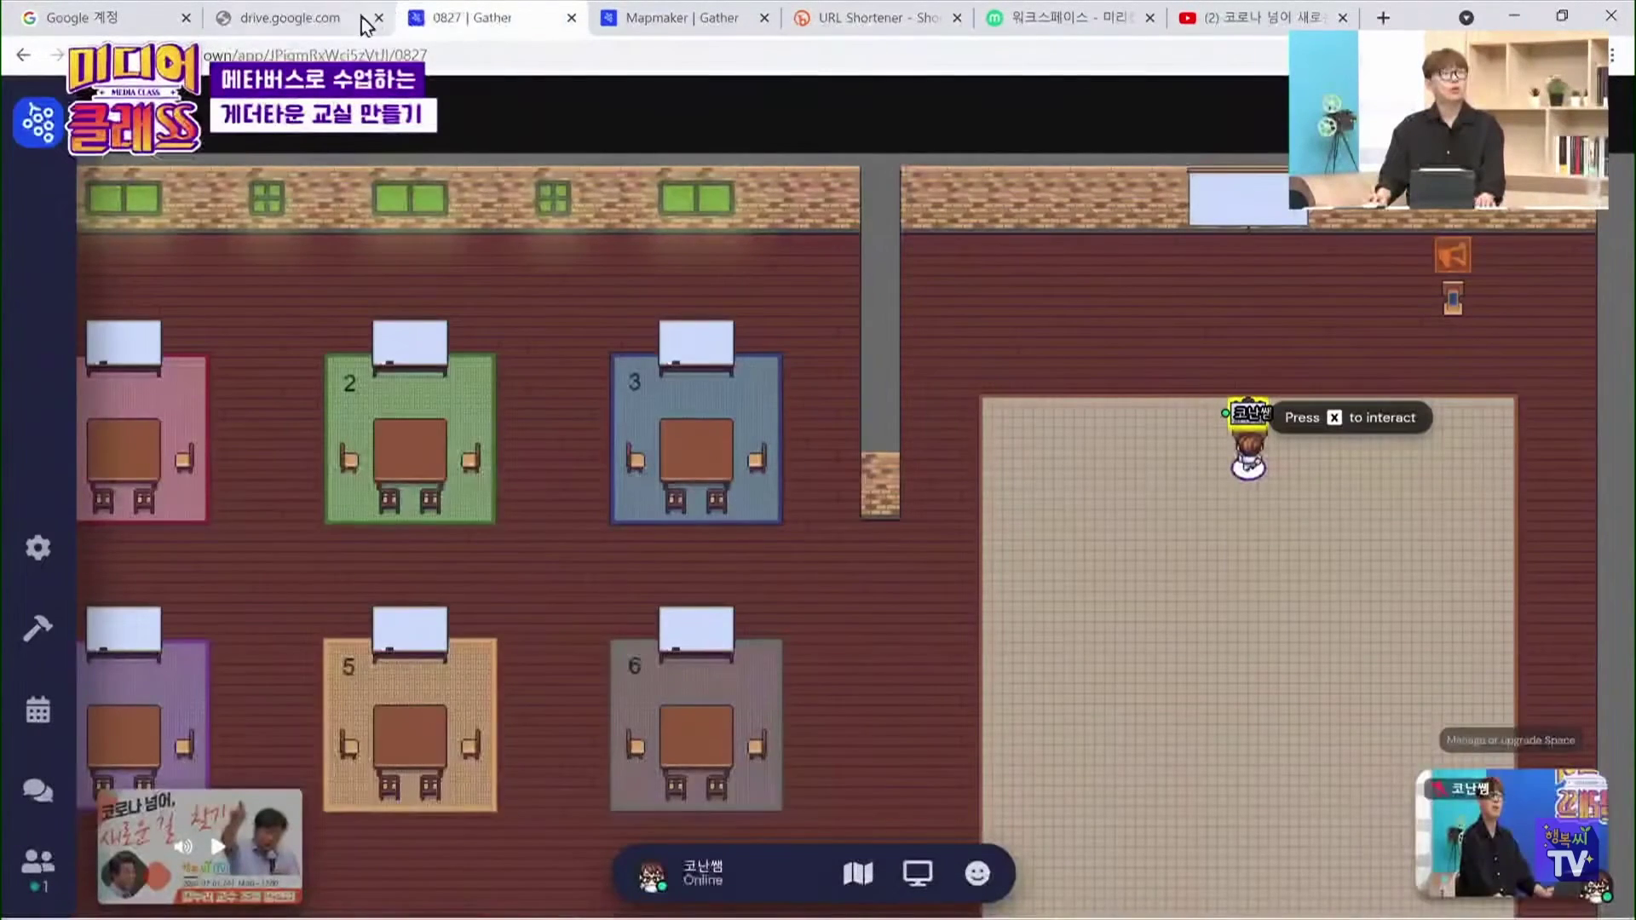
click(378, 18)
click(545, 24)
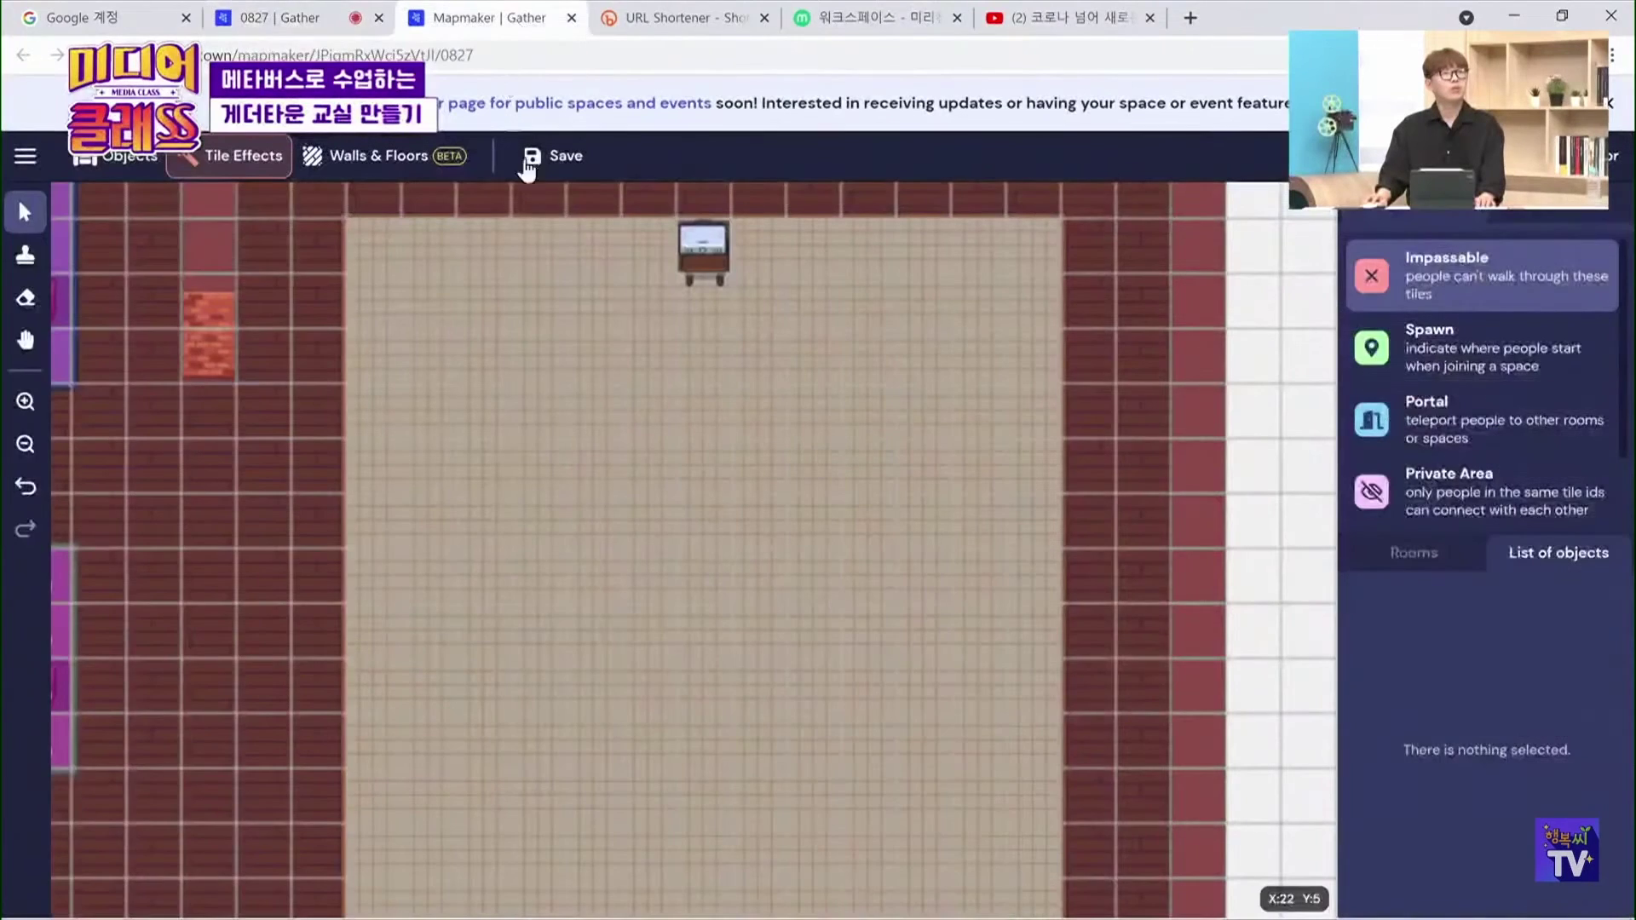
Open the full object library for placing map objects and search it for "table"
click(129, 171)
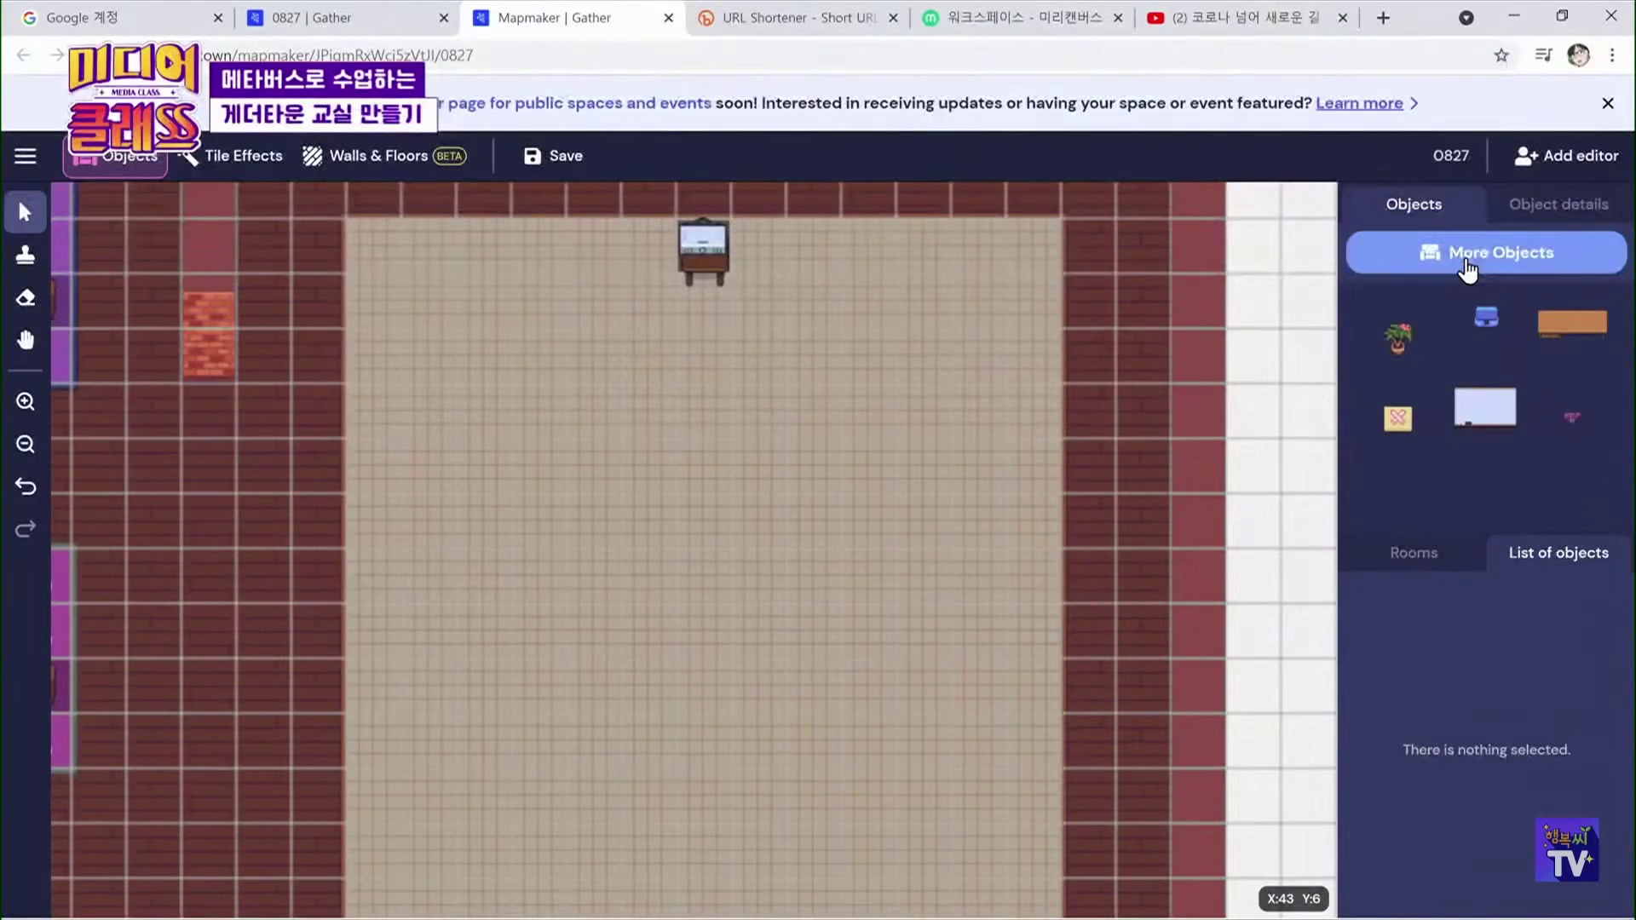
click(1468, 270)
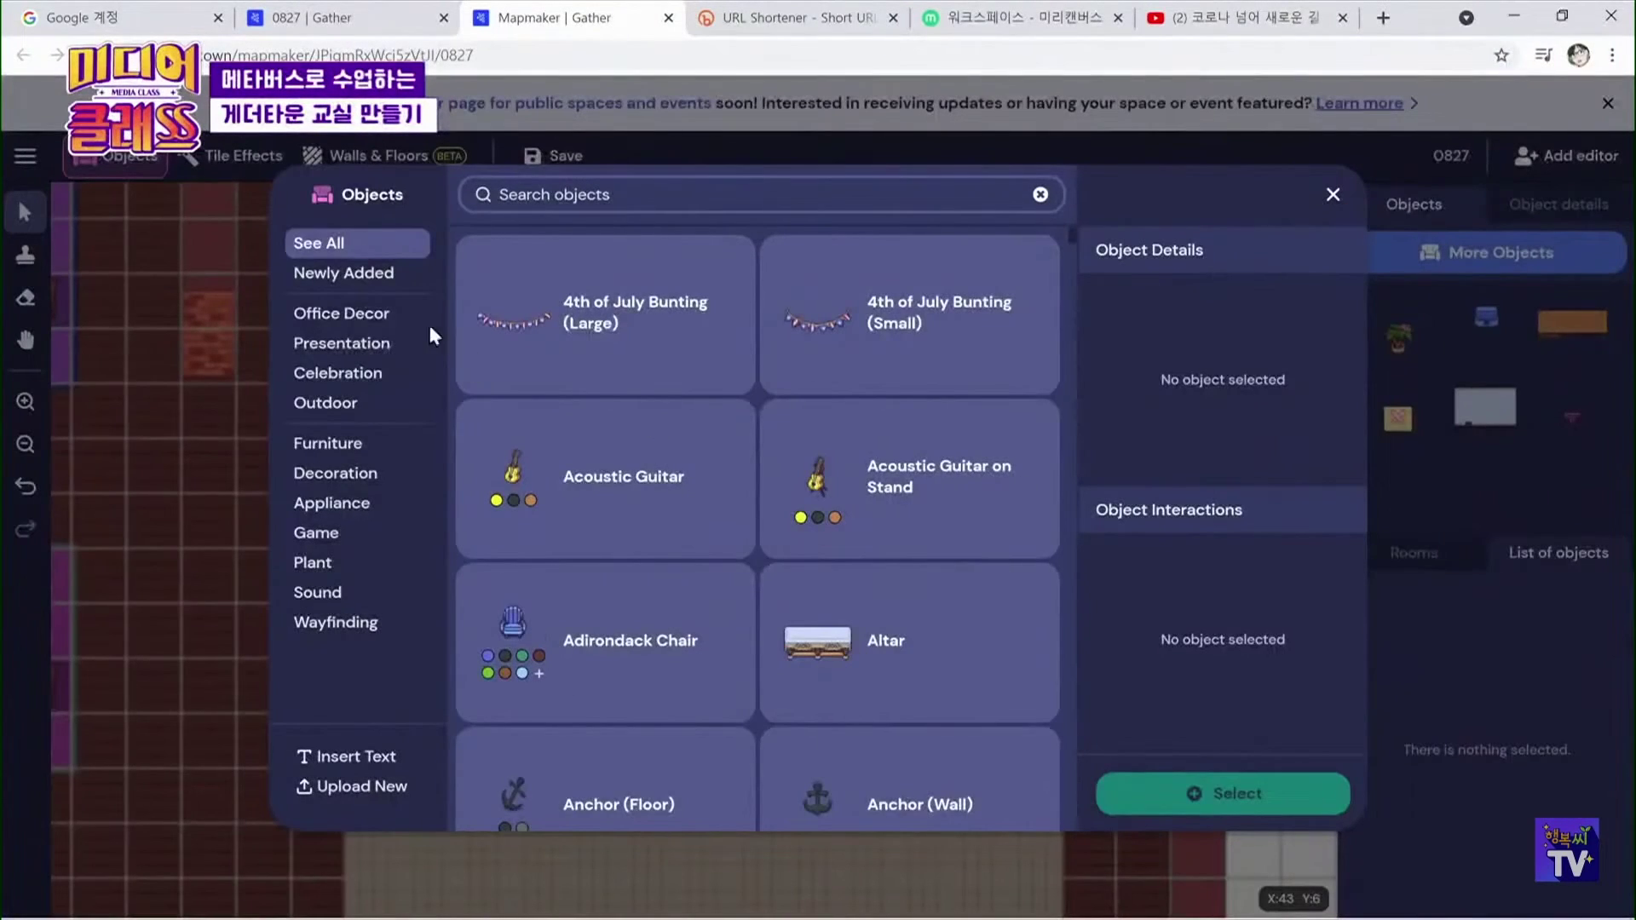
scroll(563, 350, down, 20)
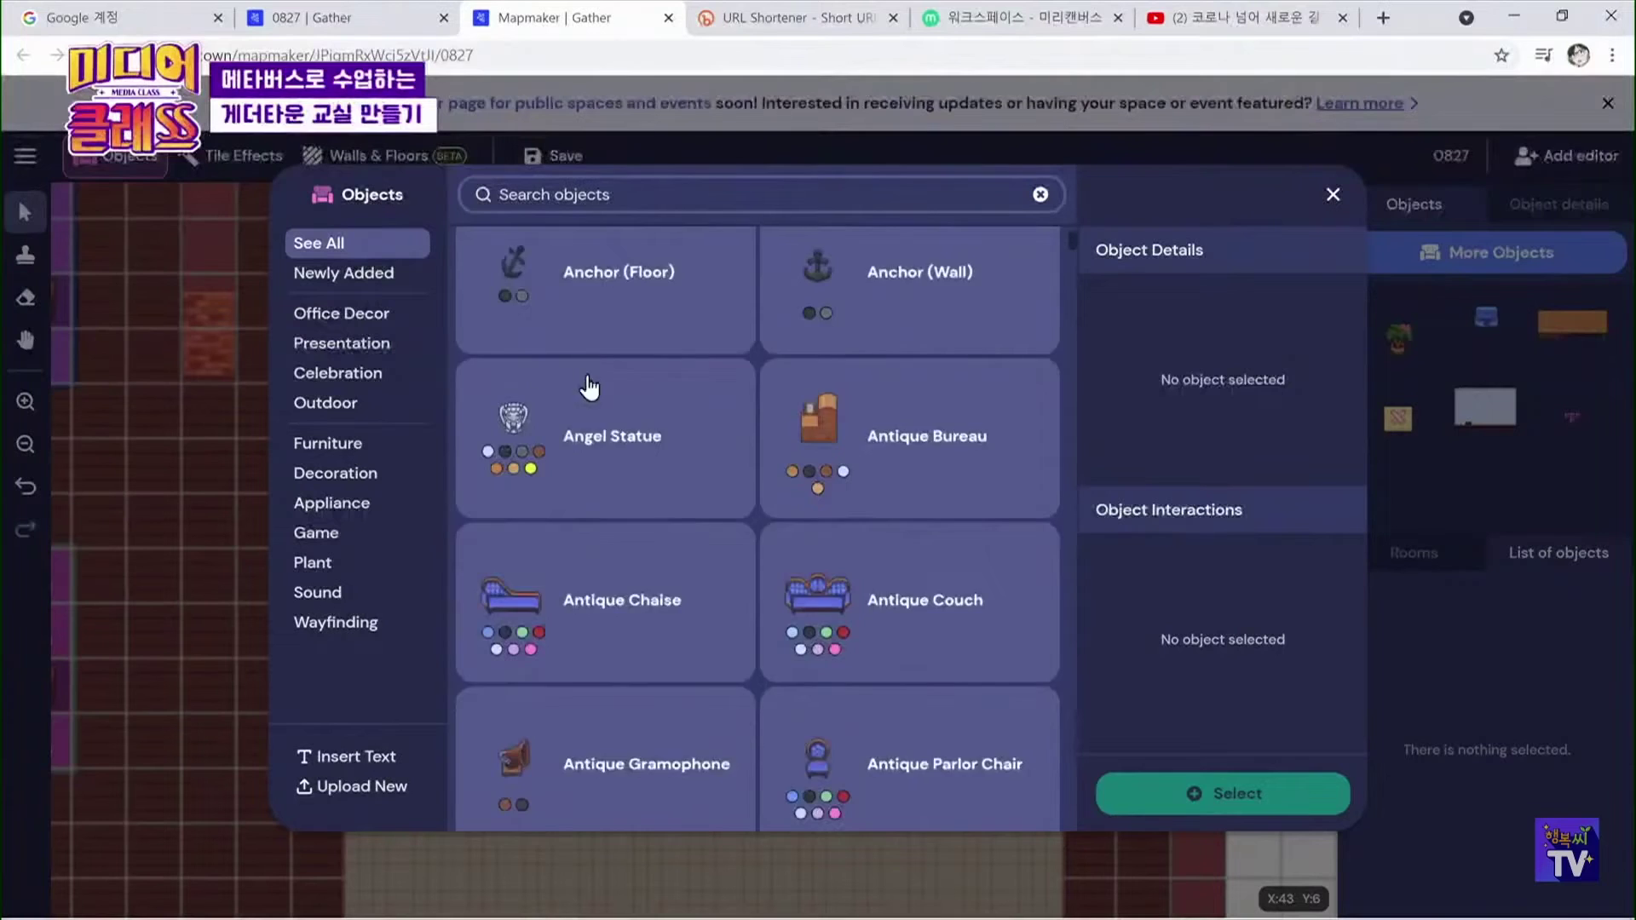
scroll(585, 417, up, 5)
scroll(586, 426, up, 10)
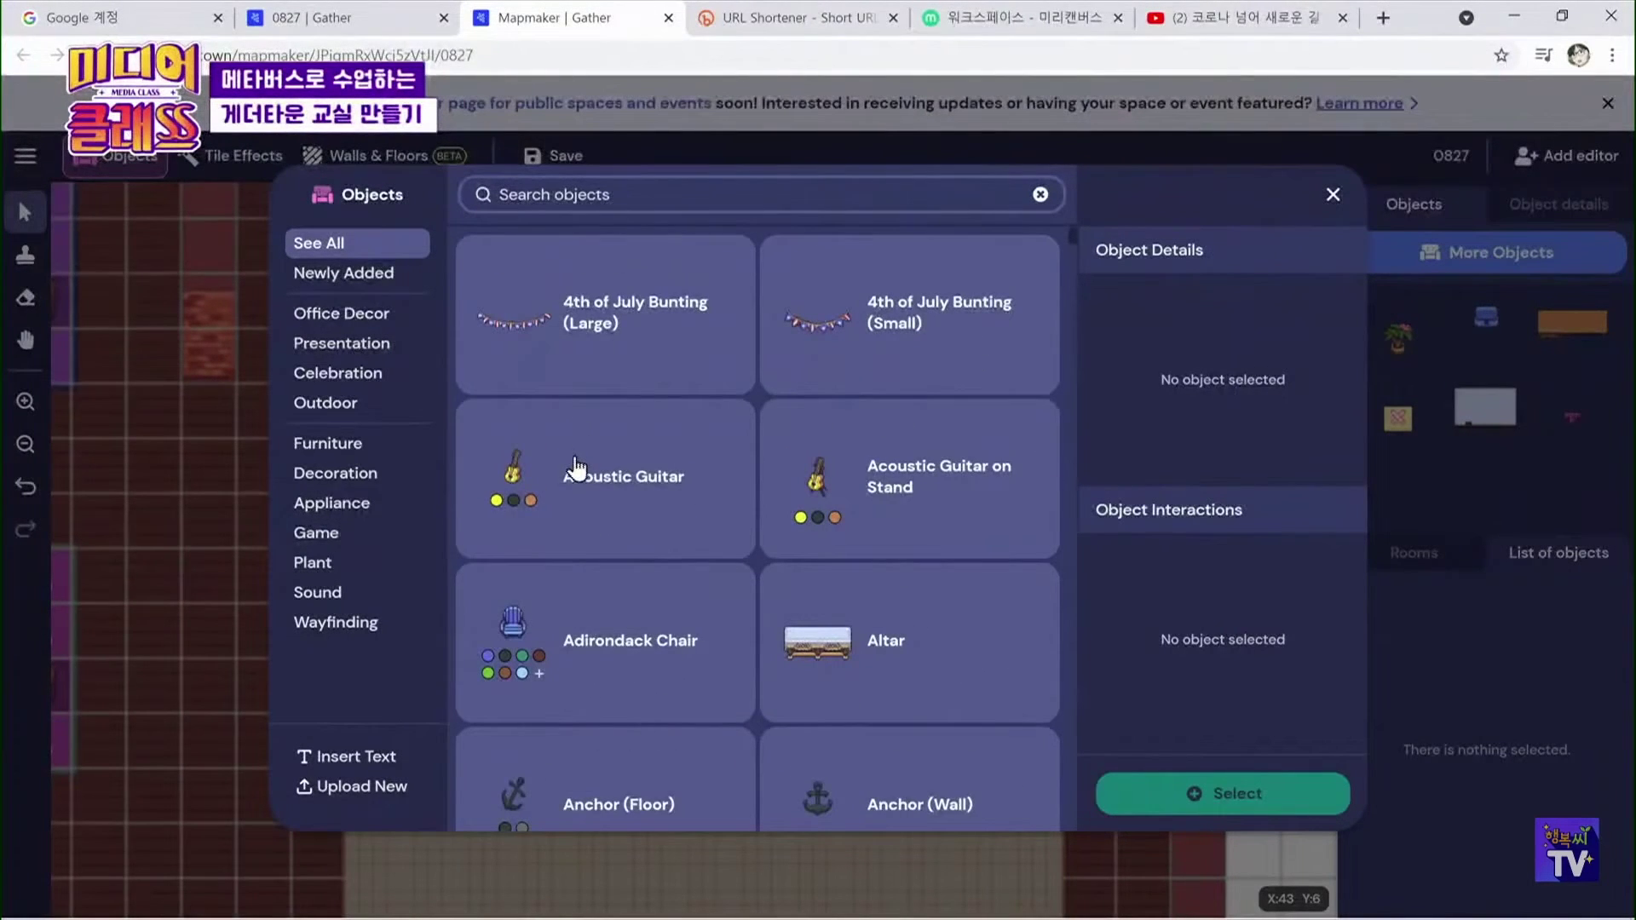
click(388, 283)
click(524, 213)
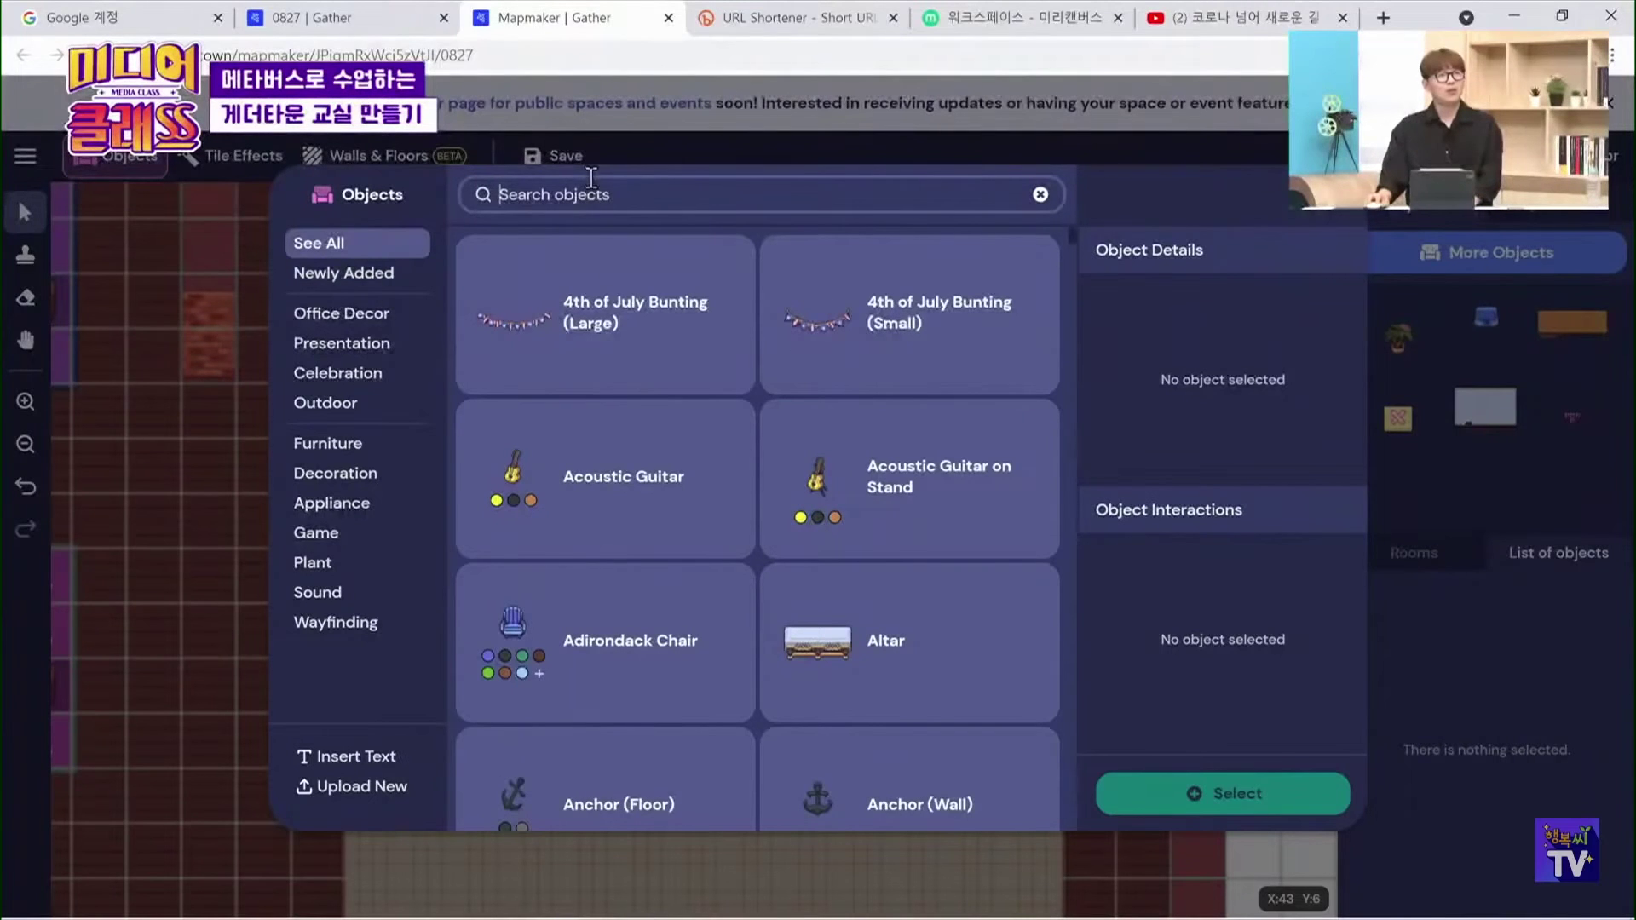
text(talbe)
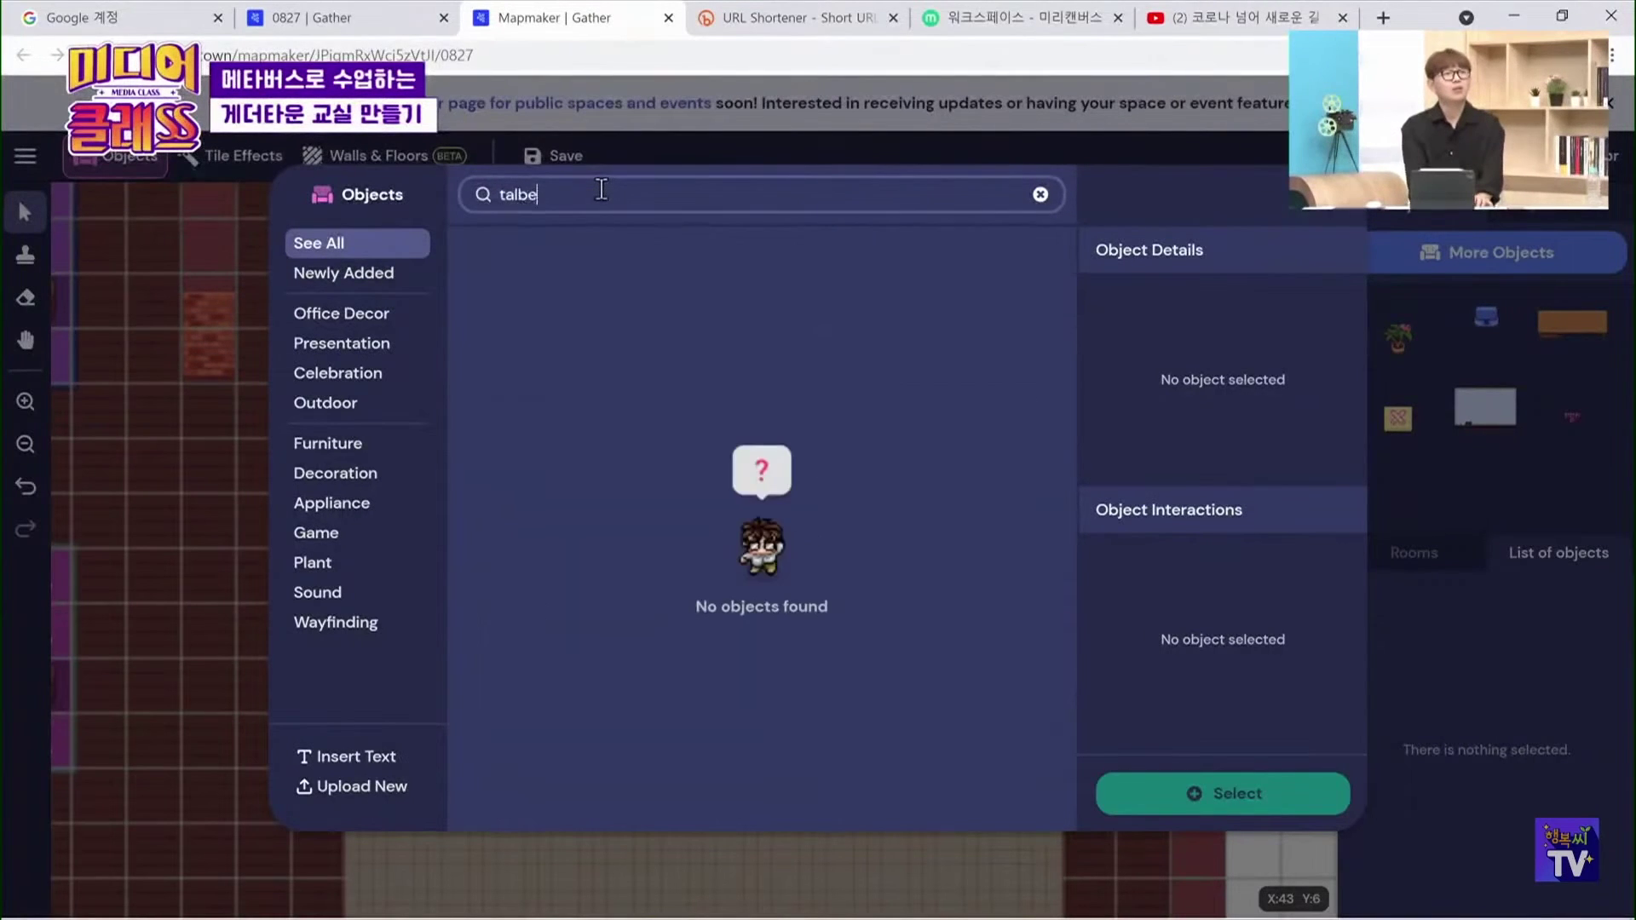
key(BackSpace)
key(BackSpace)
key(BackSpace)
key(BackSpace)
text(able)
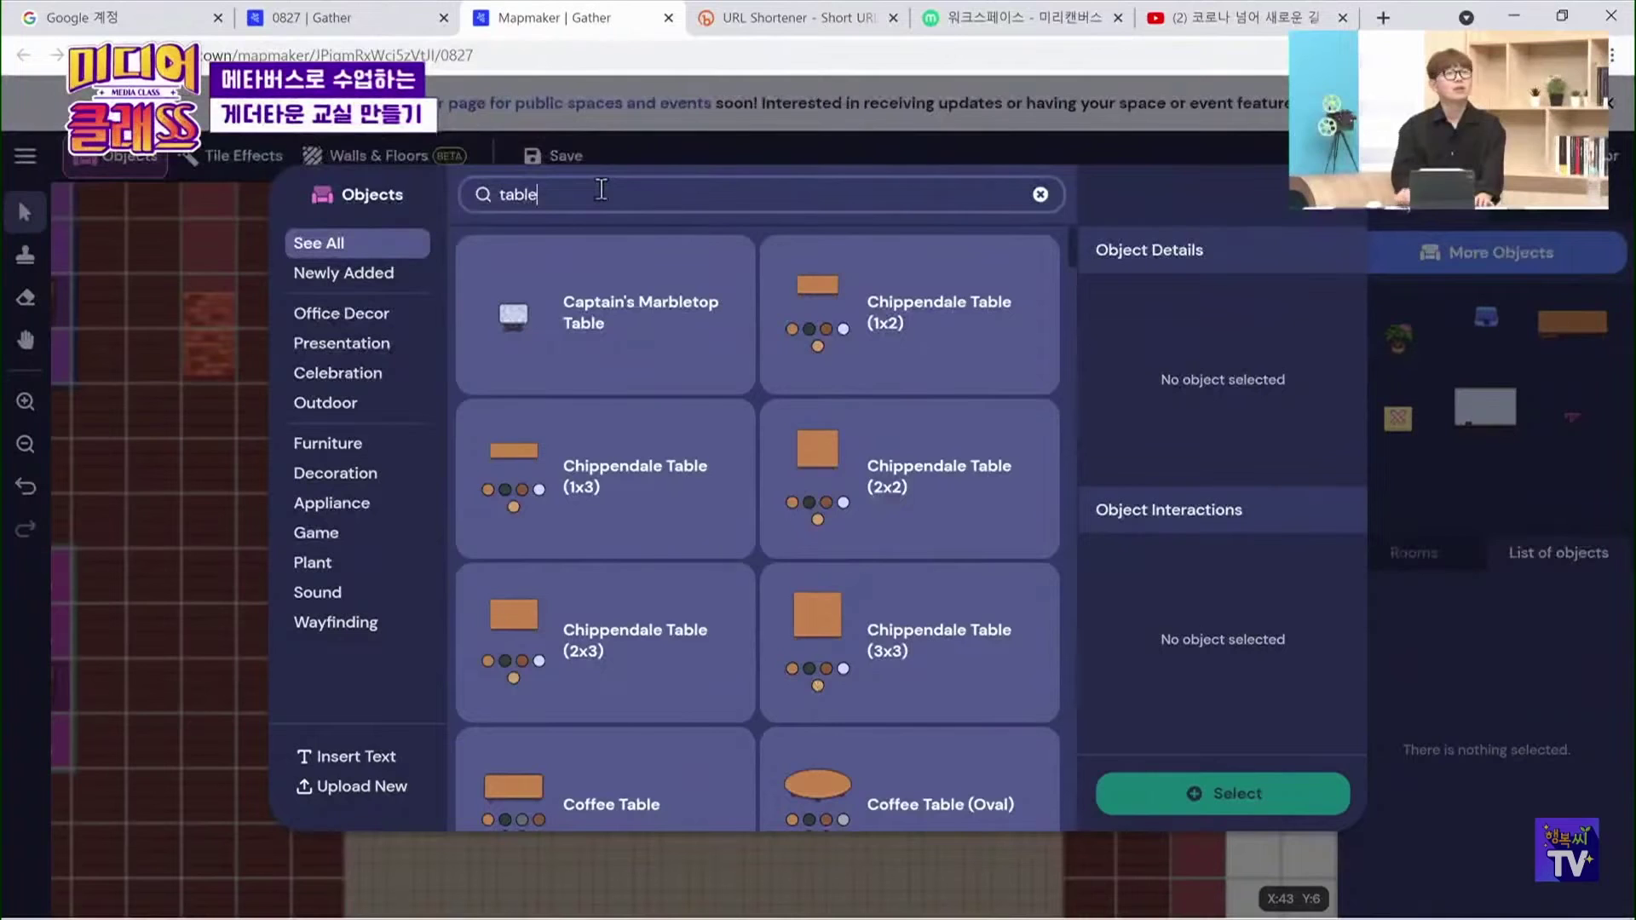
Choose the white Chippendale Table (1x3) in horizontal orientation with no interaction for placement
scroll(713, 413, down, 3)
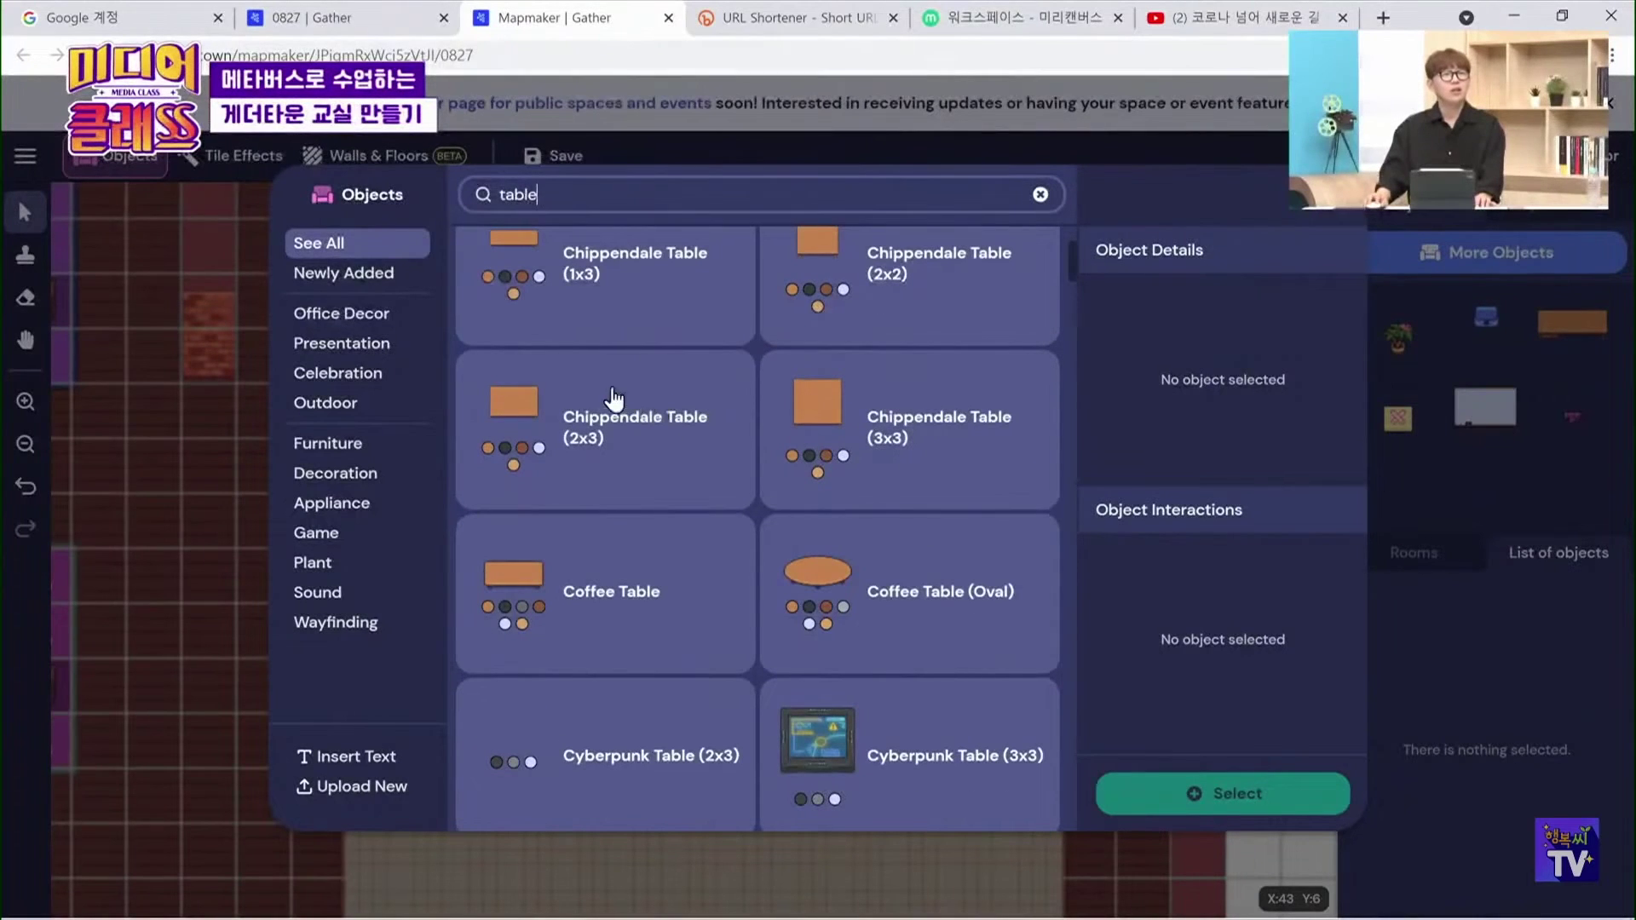
scroll(580, 479, up, 1)
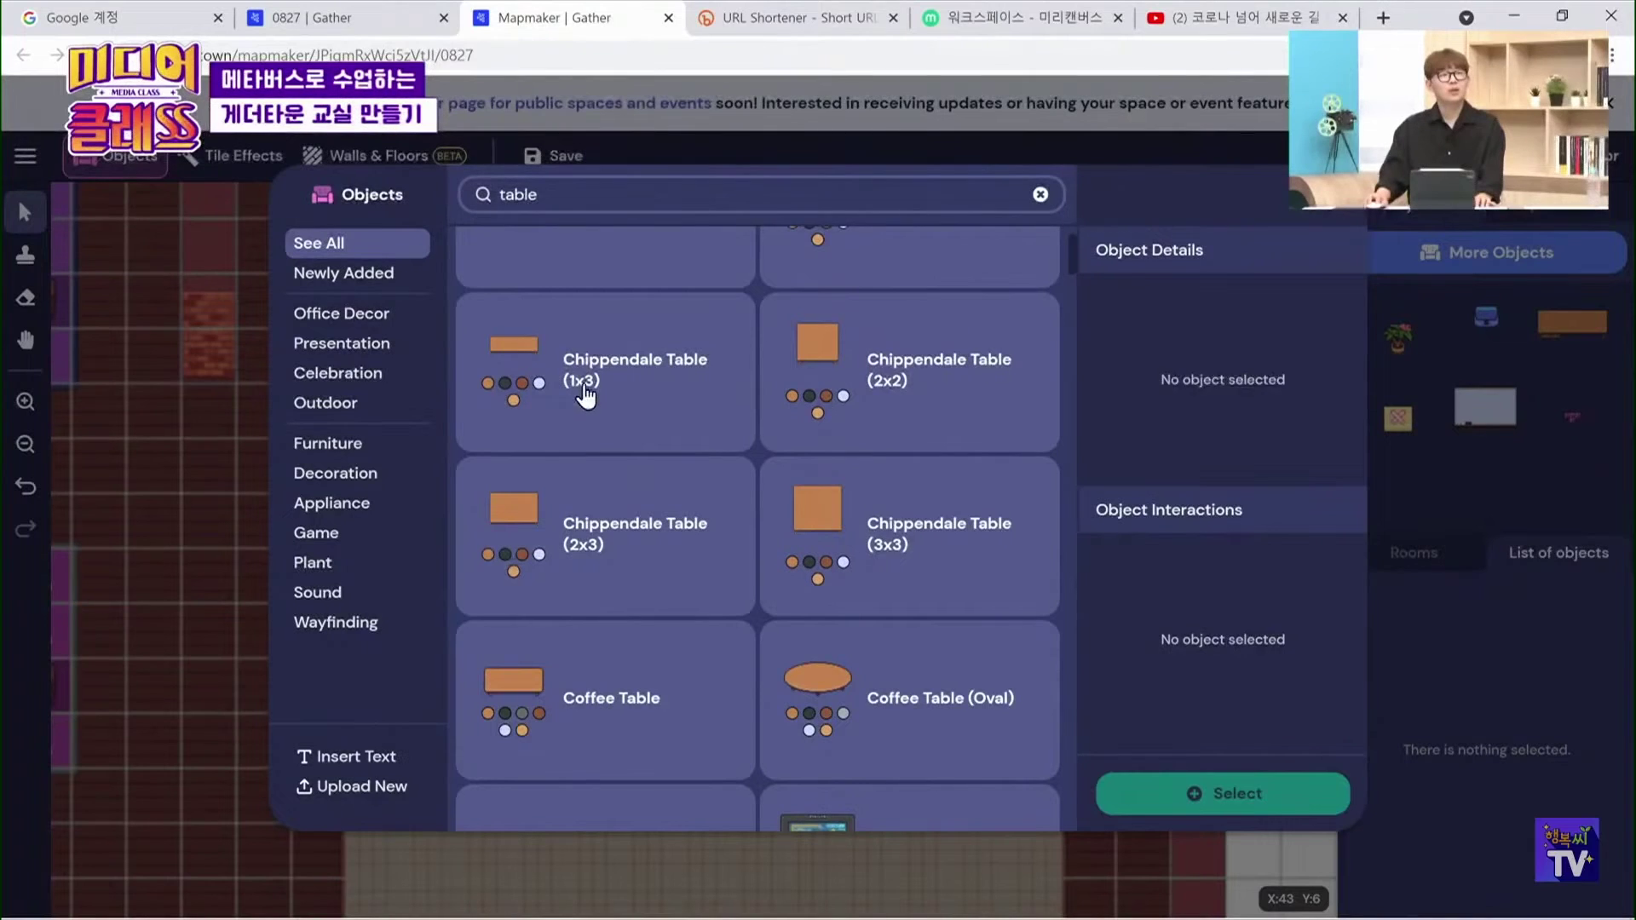
click(584, 395)
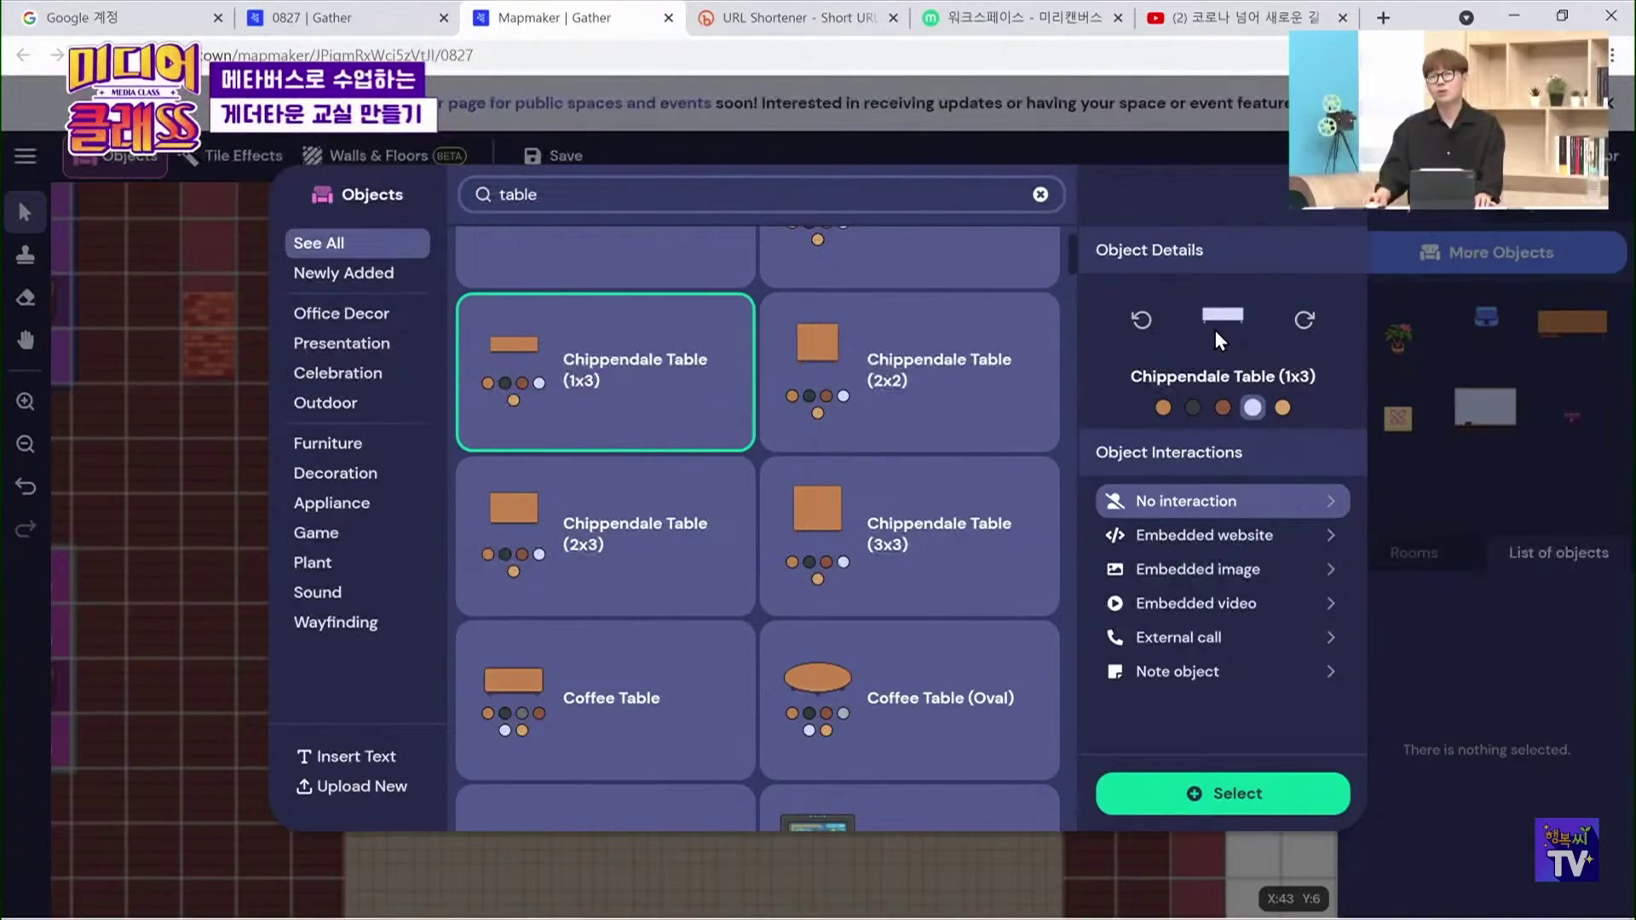
click(1141, 333)
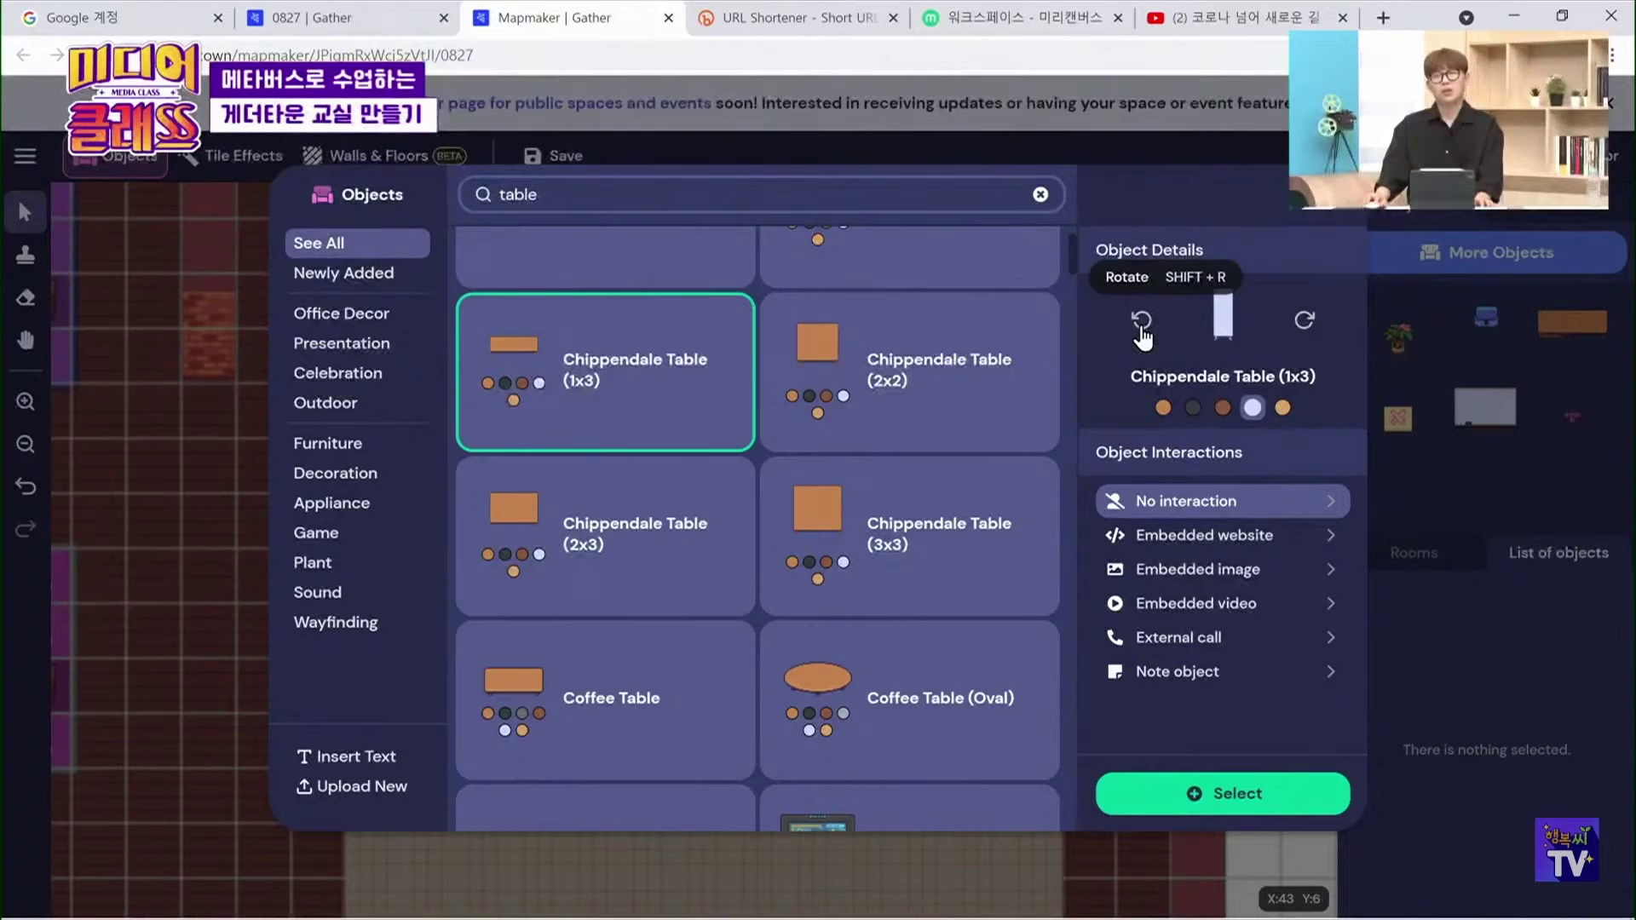
click(1306, 324)
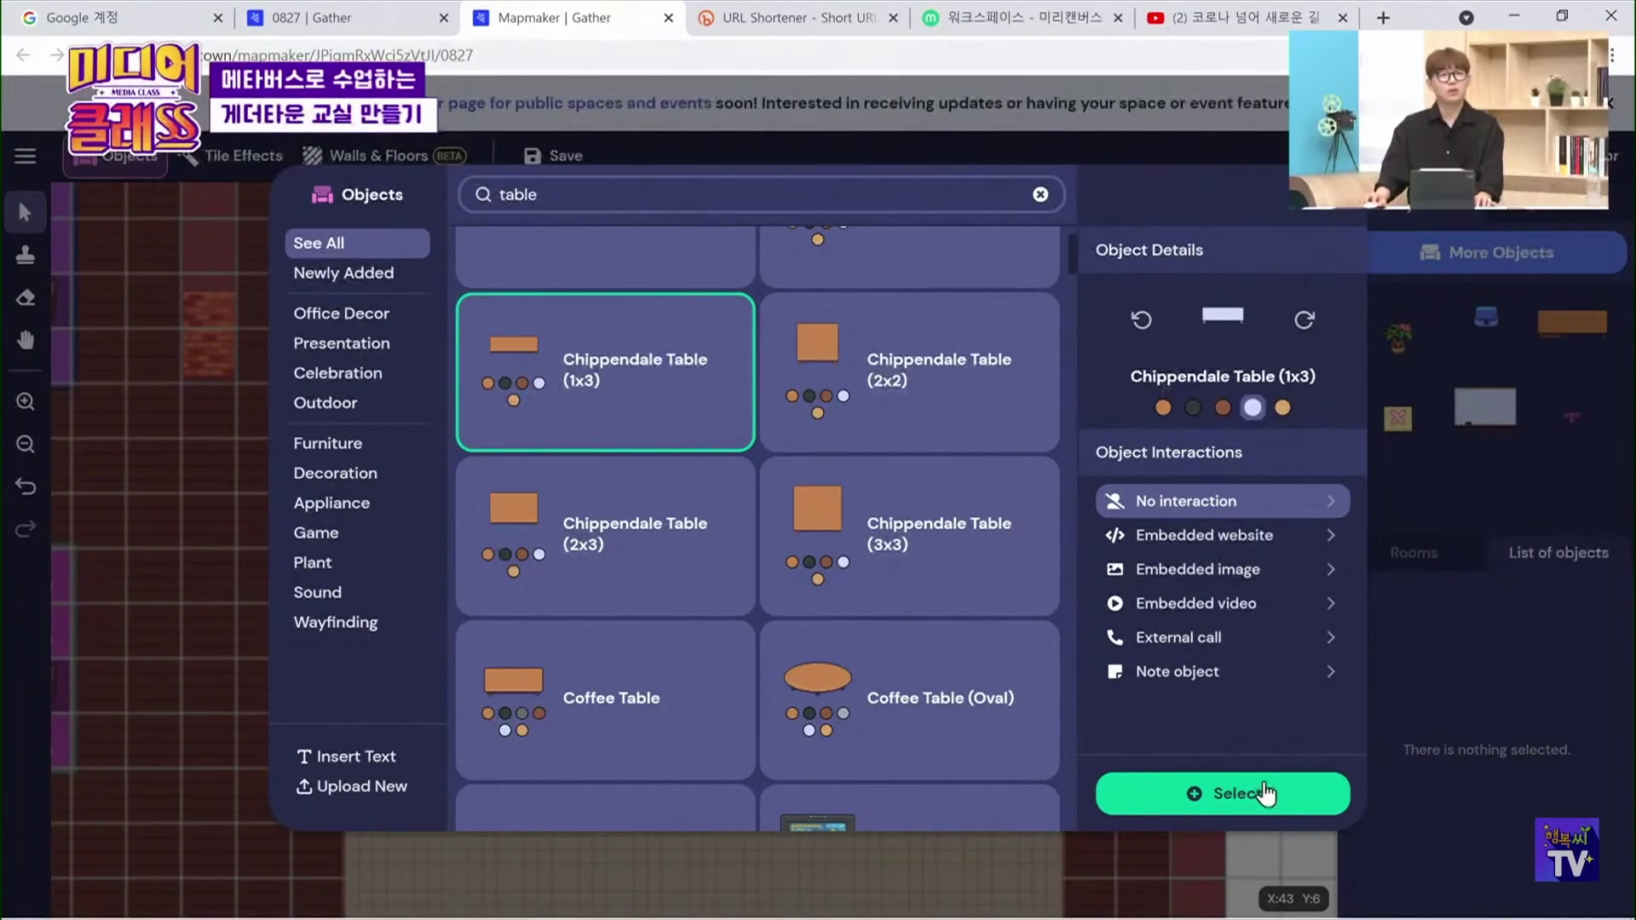
click(1274, 806)
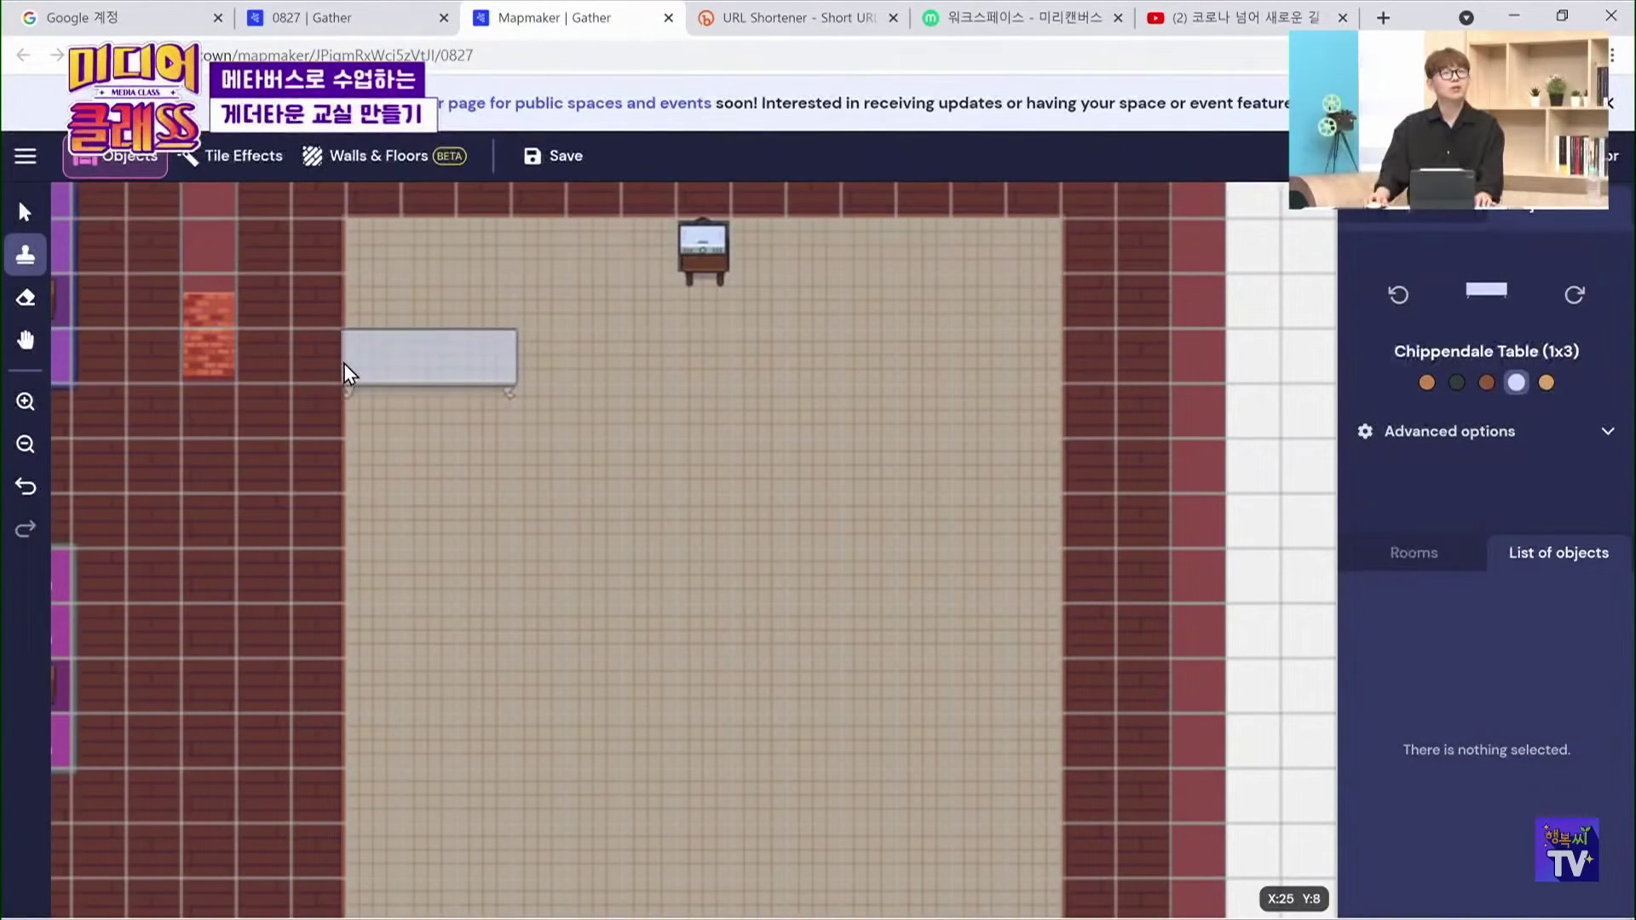
Place six tables on the tiled classroom floor below the video object, in two rows of three at Y 8 and Y 11
click(344, 369)
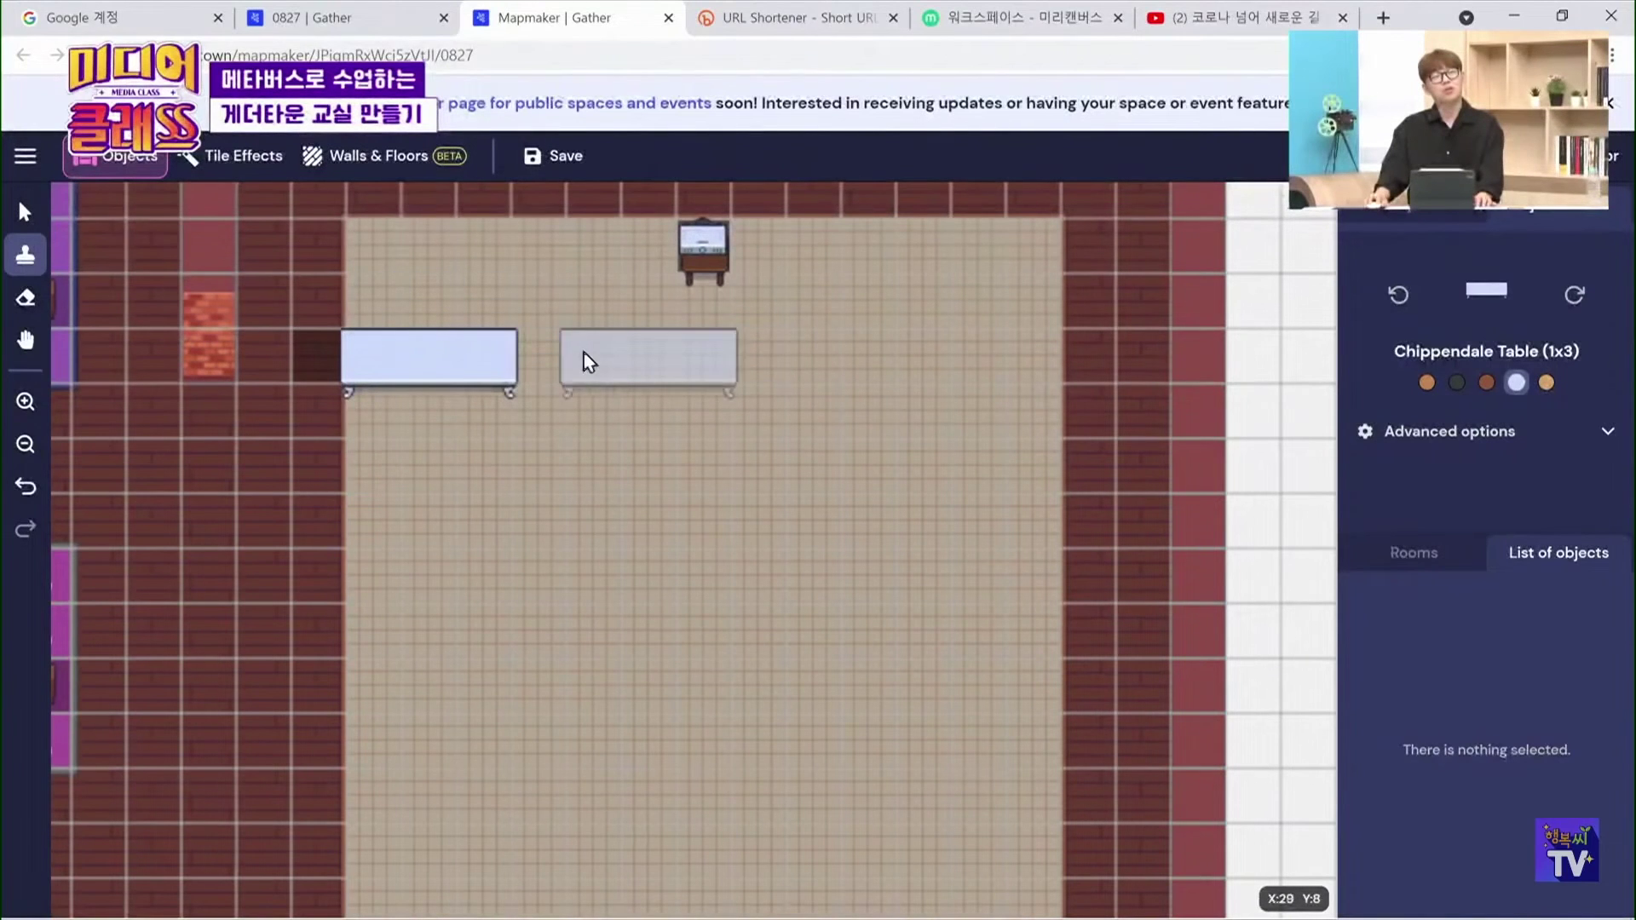
click(599, 361)
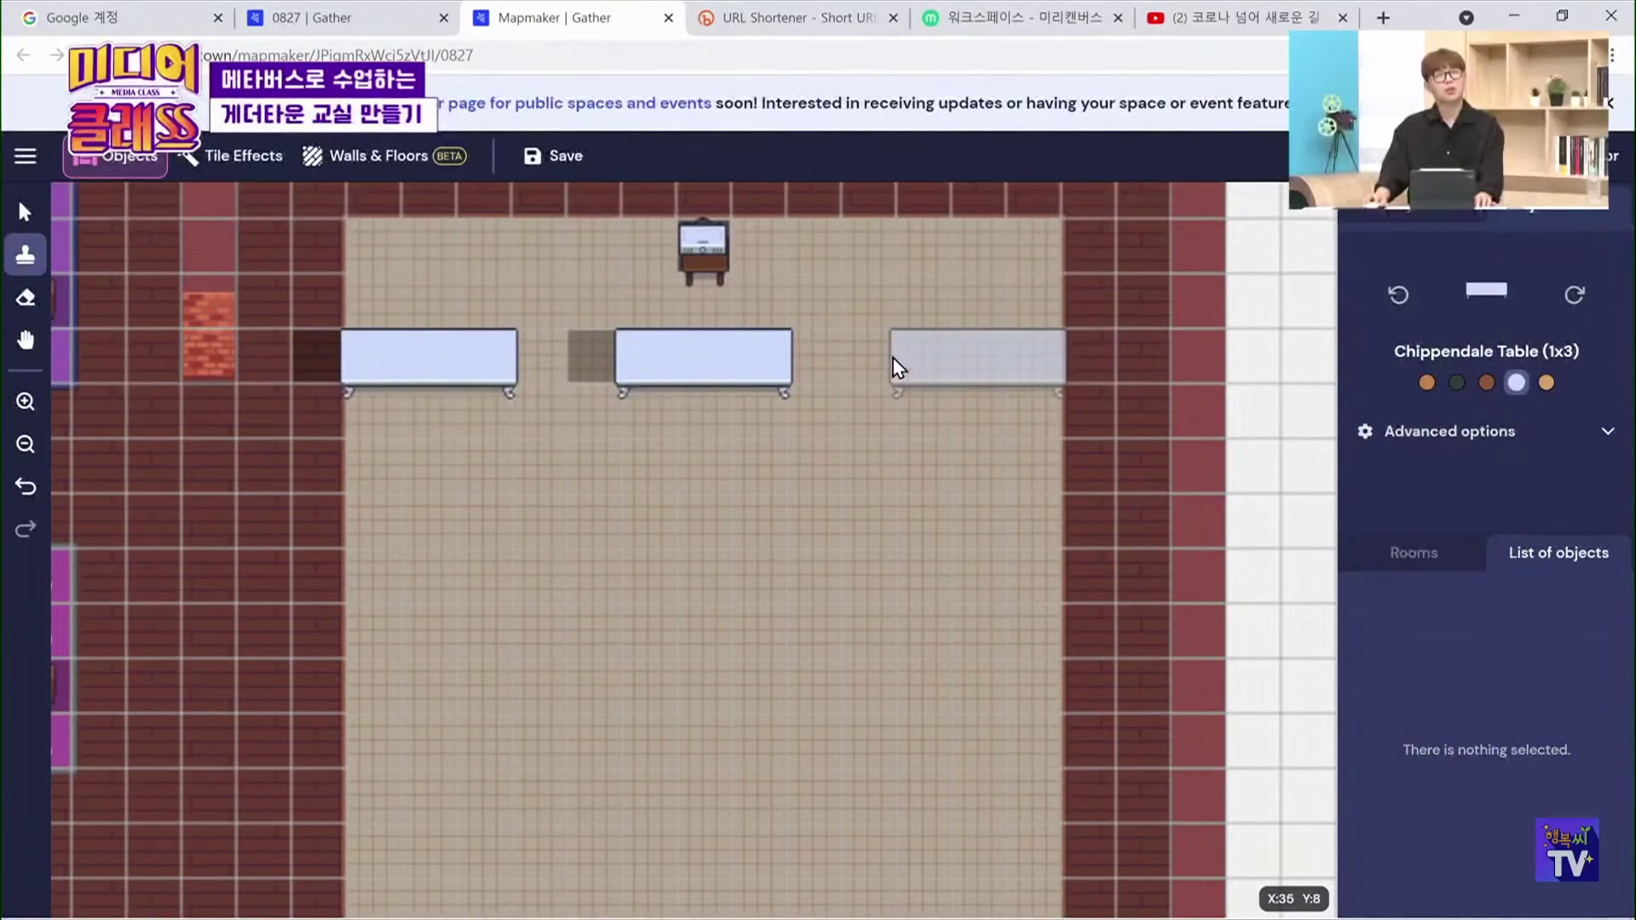
click(895, 368)
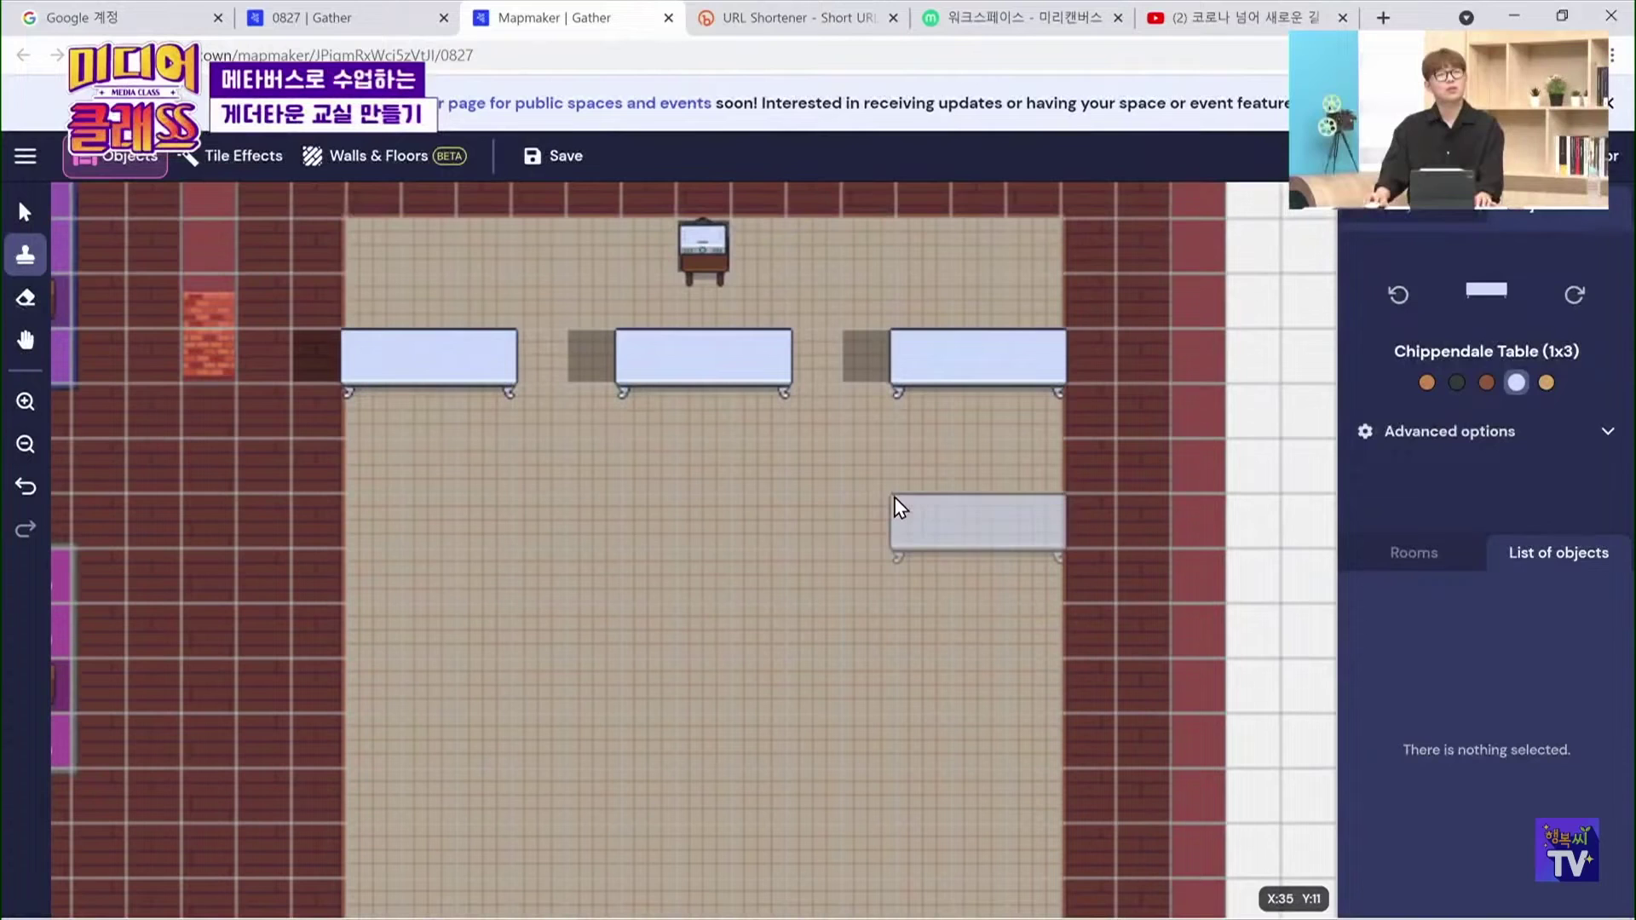
click(895, 507)
click(611, 522)
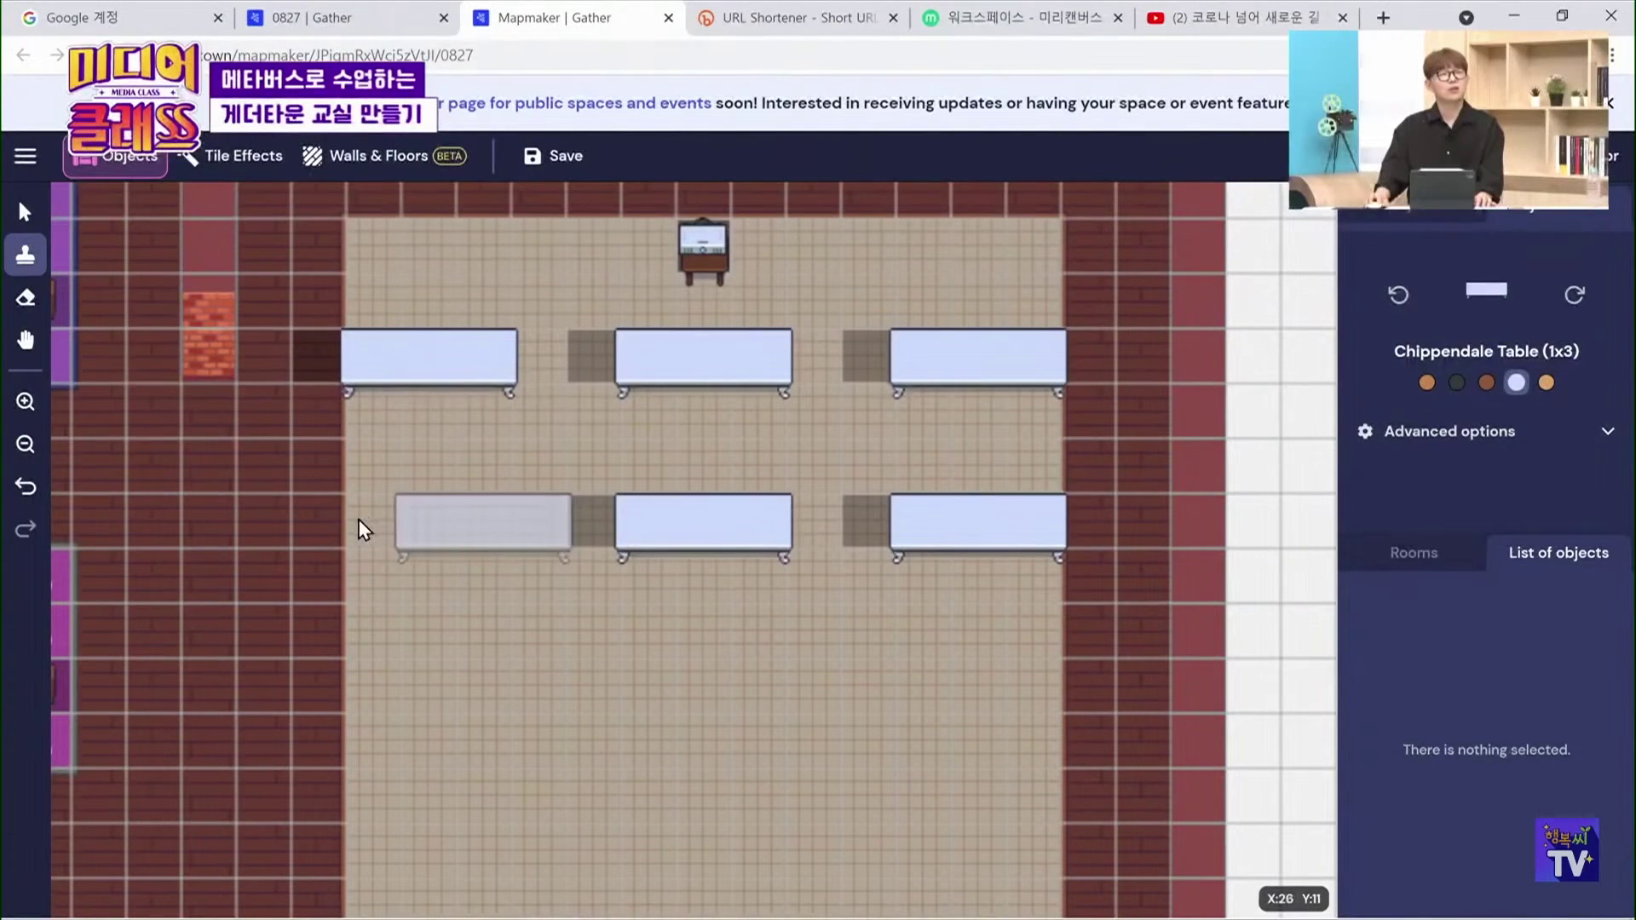
click(340, 523)
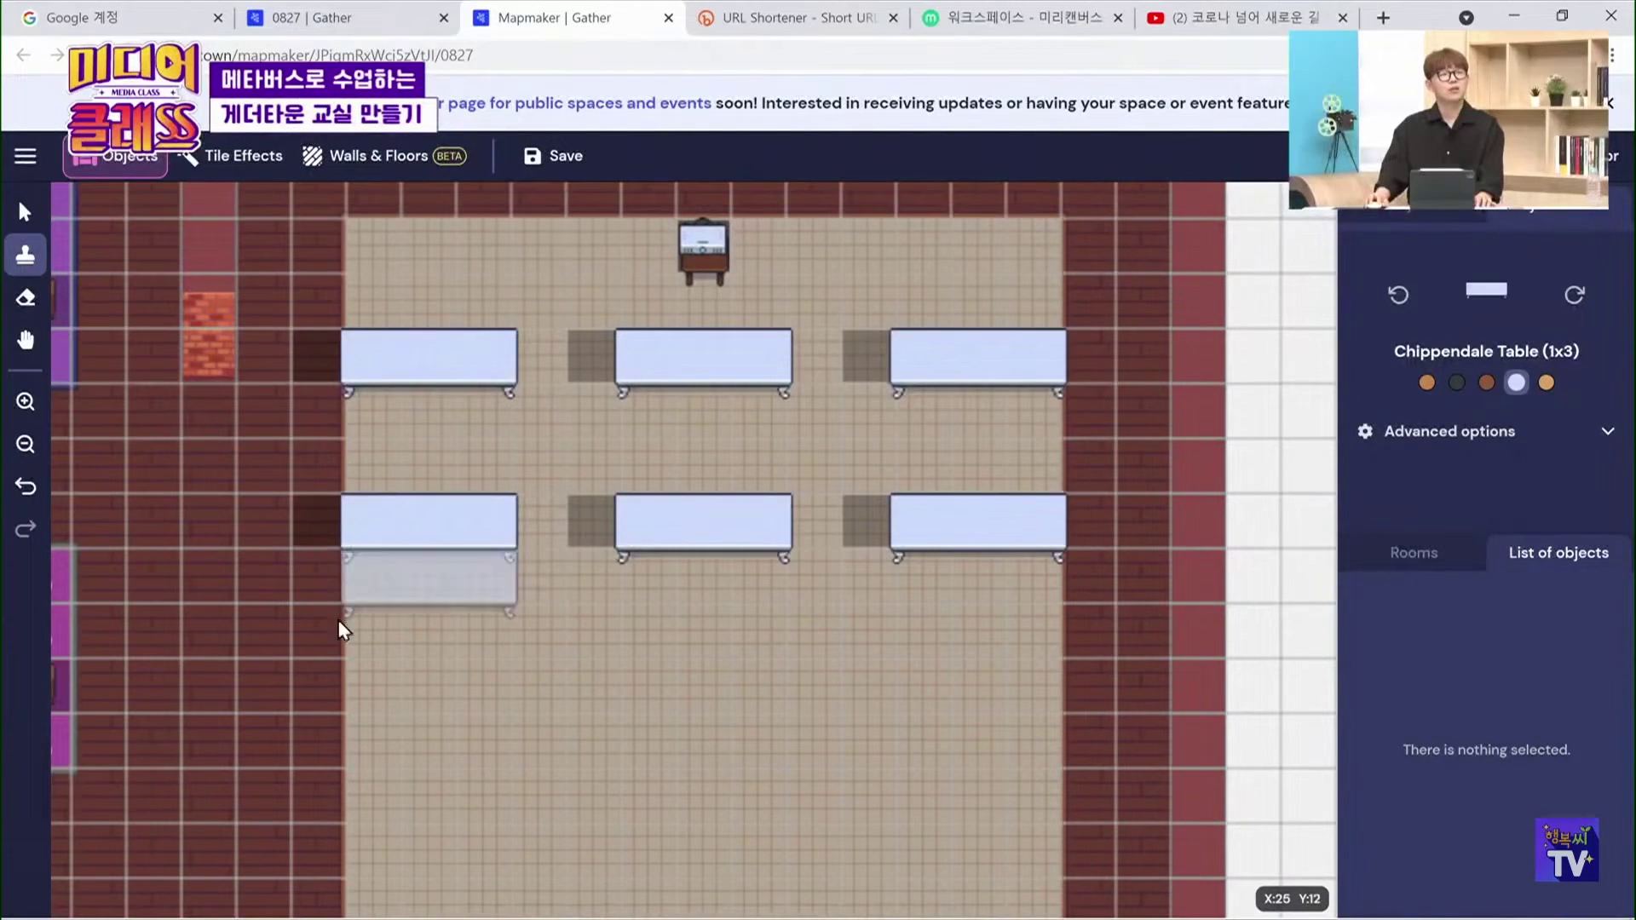
Add two more rows of three tables at Y 14 and Y 17, aligned with the rows above, and save the map
click(328, 673)
click(577, 697)
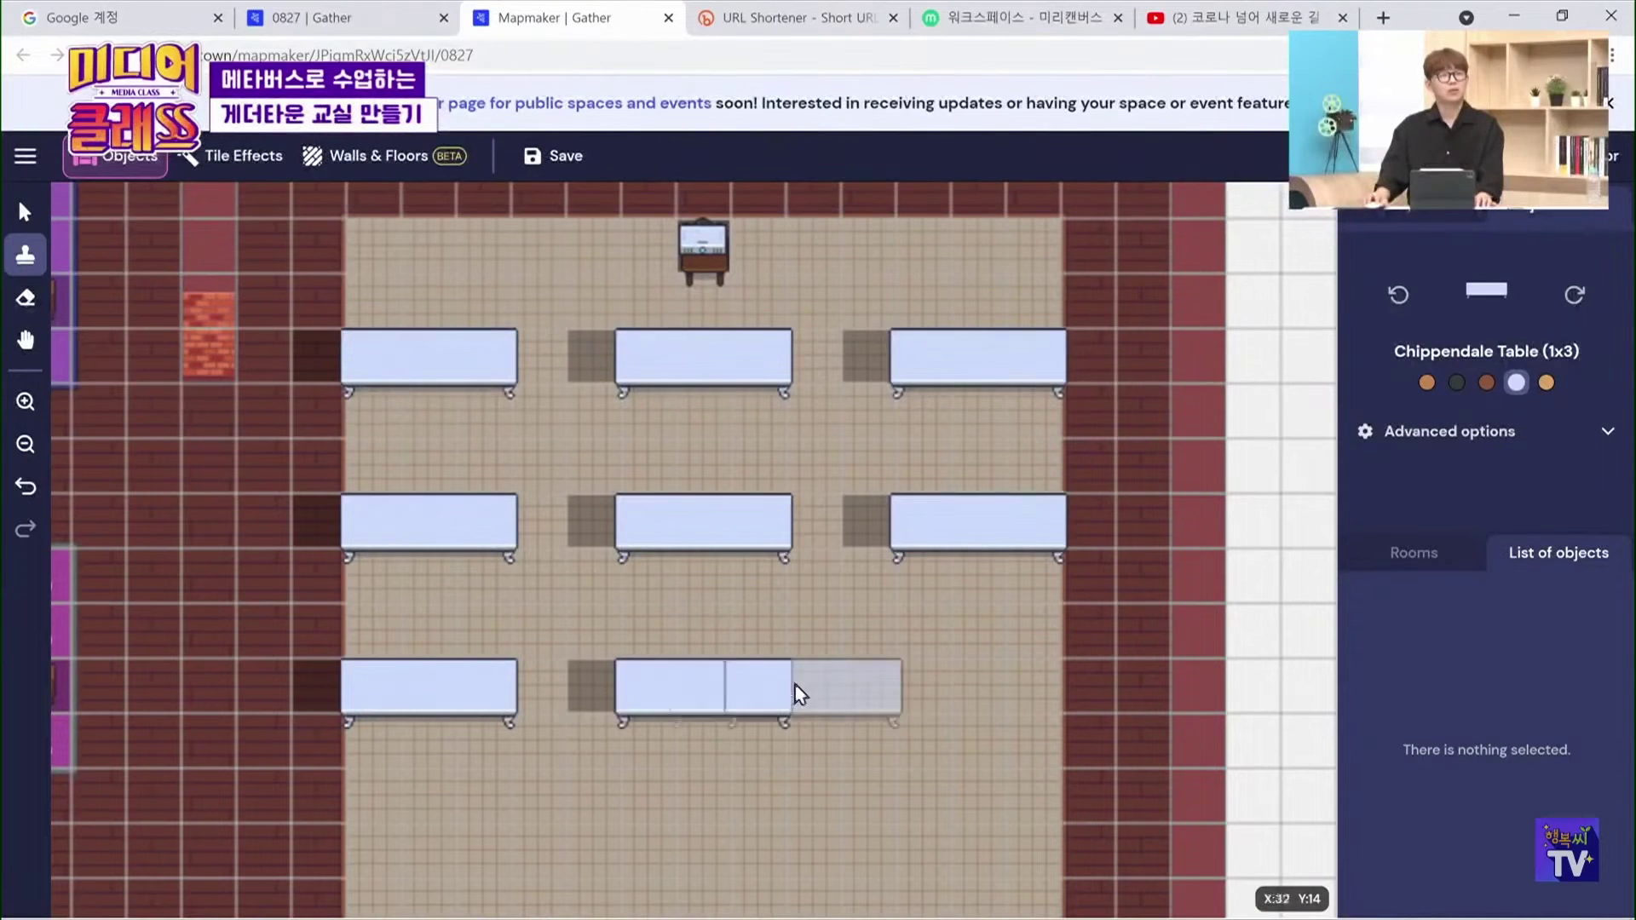
click(868, 690)
scroll(870, 689, down, 3)
click(881, 592)
click(573, 596)
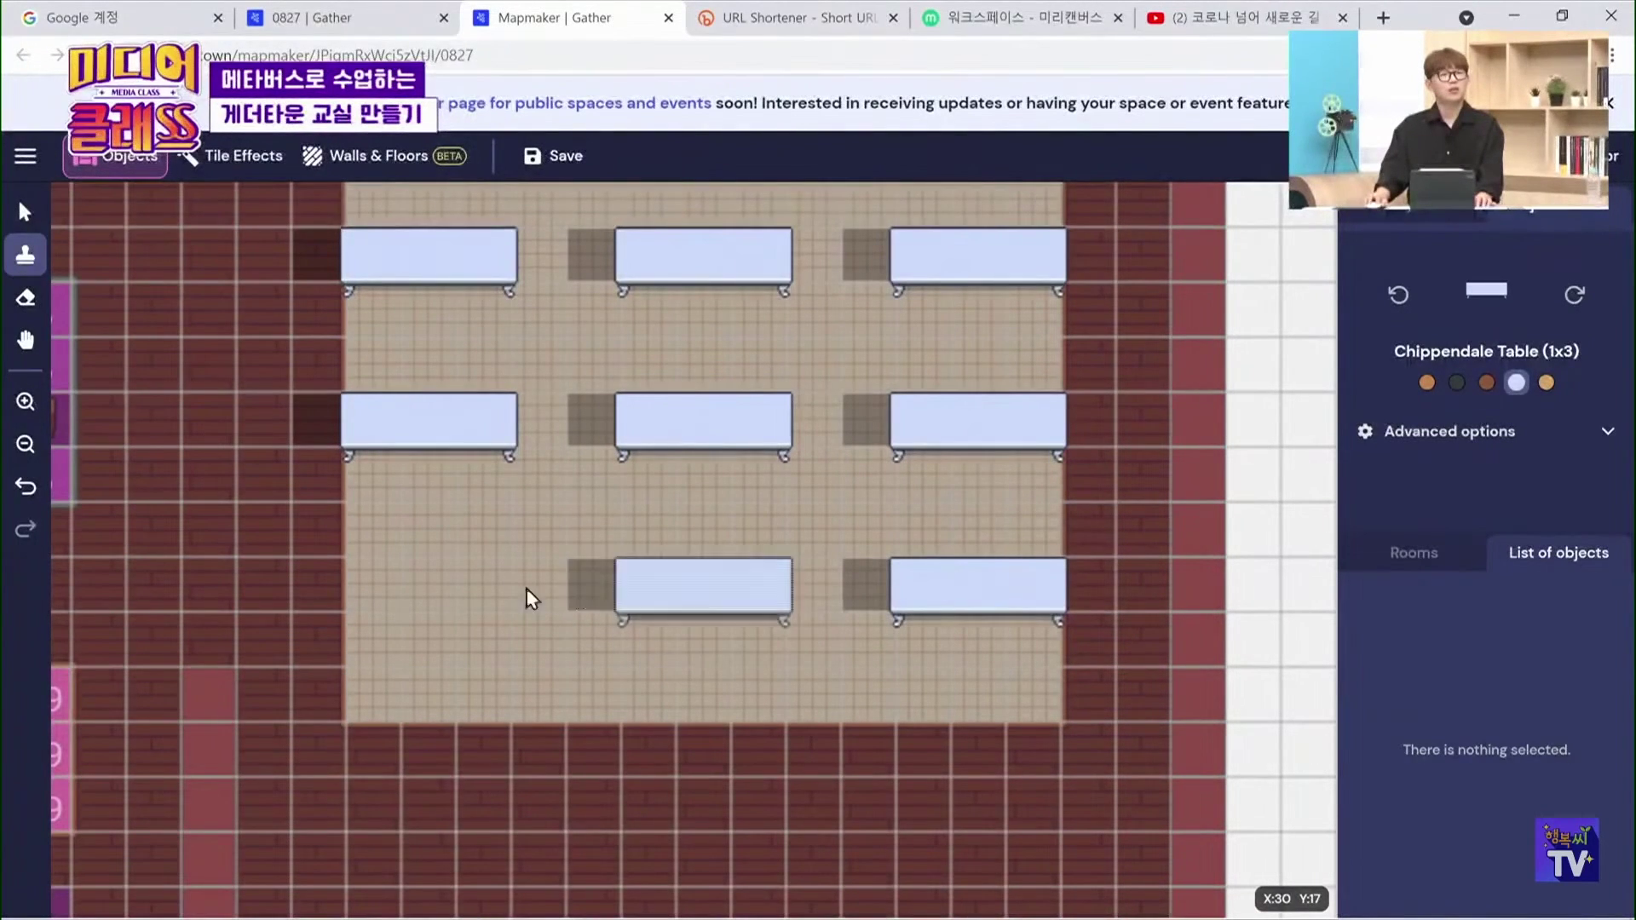
click(319, 589)
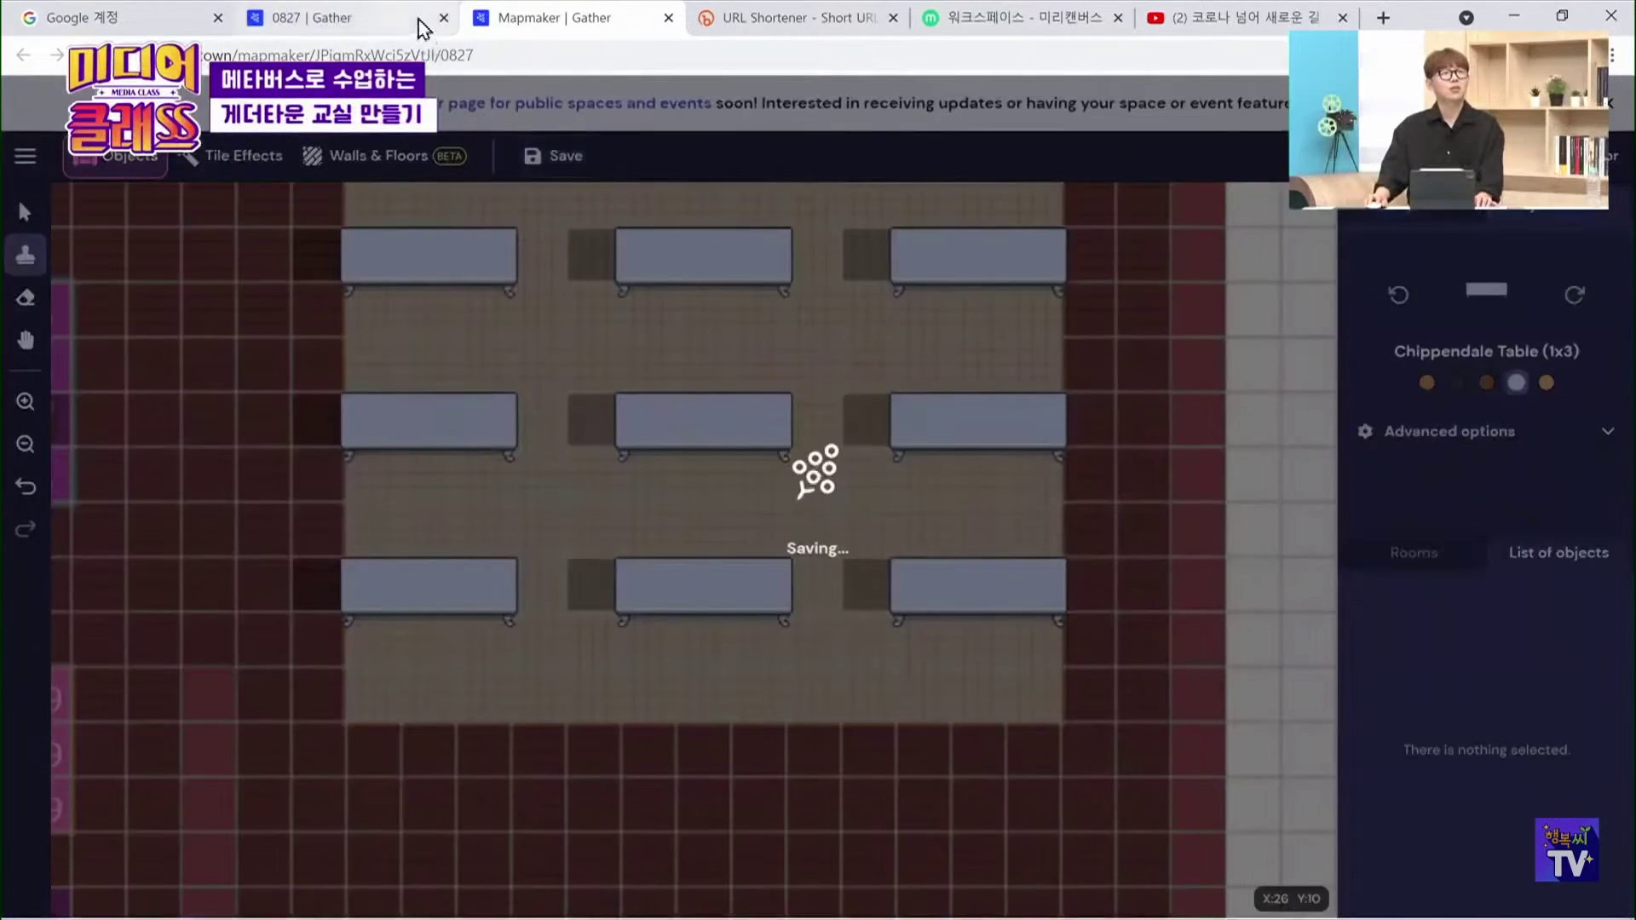
Switch to the live 0827 space and walk the avatar left, up and down across the new tables to test whether they block movement
click(420, 24)
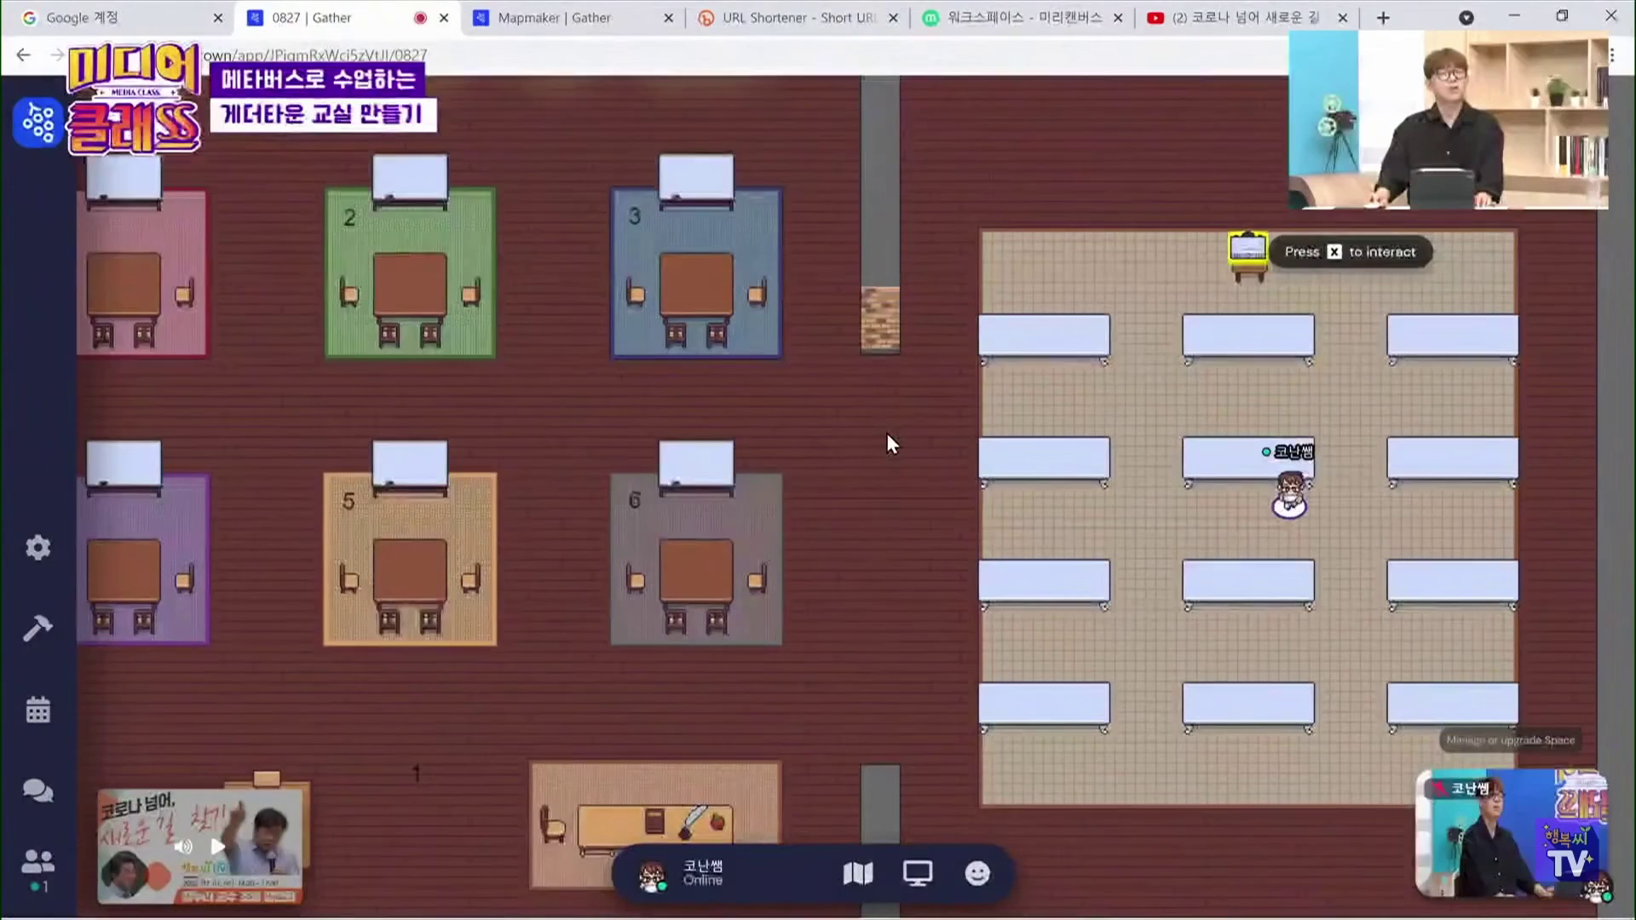
key(Left)
key(Left)
key(Up)
key(Up)
key(Up)
key(Up)
key(Up)
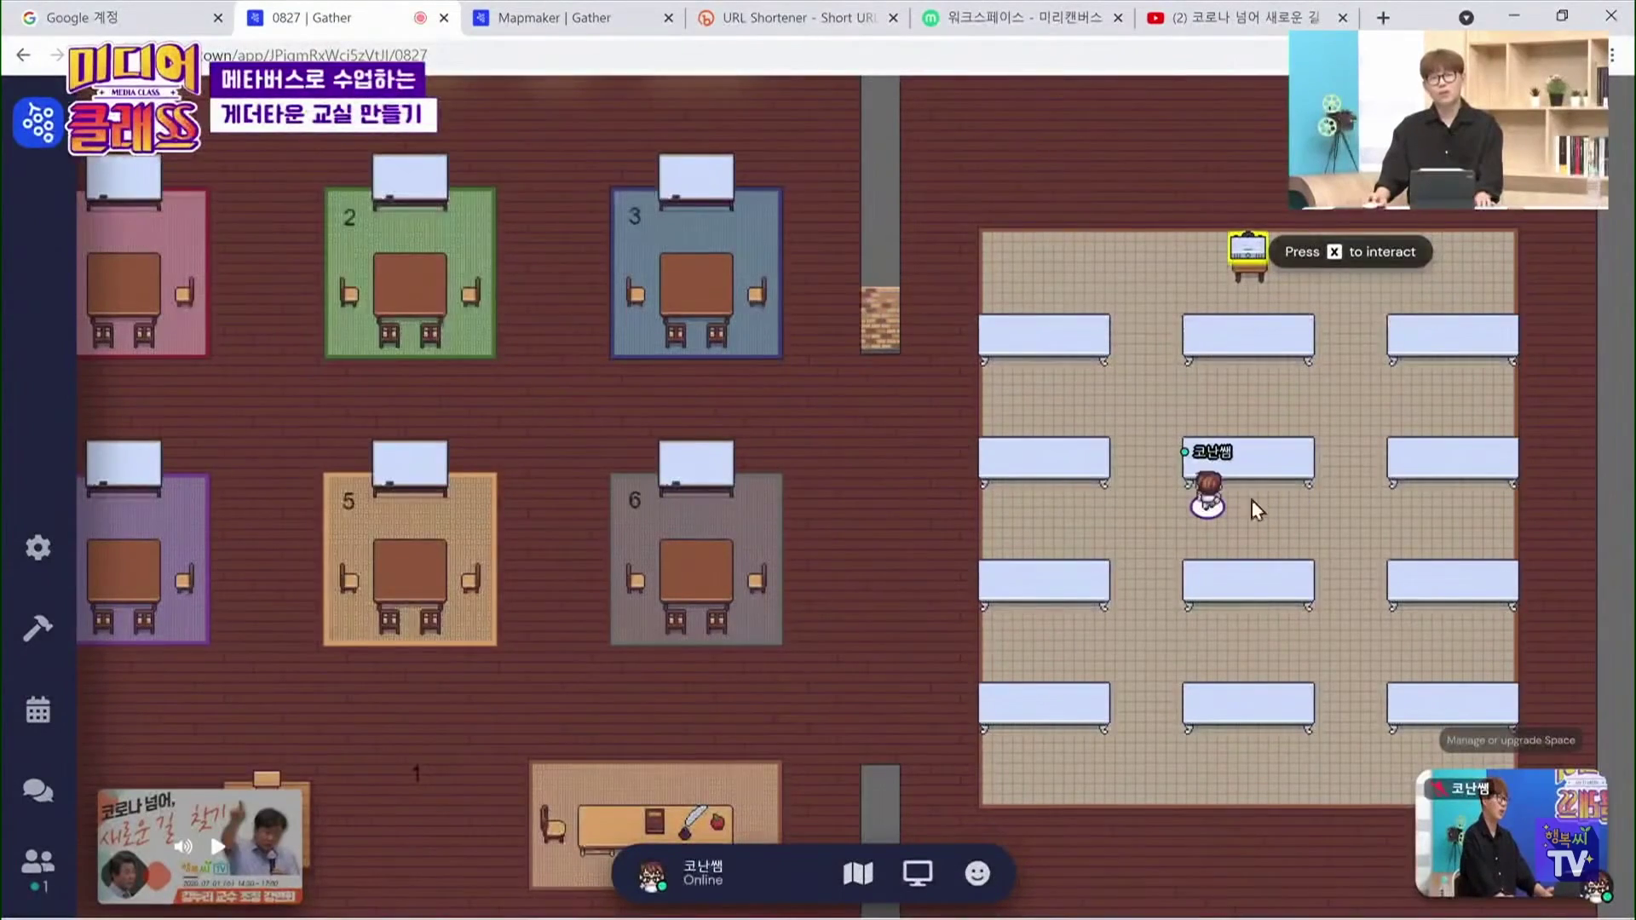
key(Down)
key(Down)
key(Down)
key(Down)
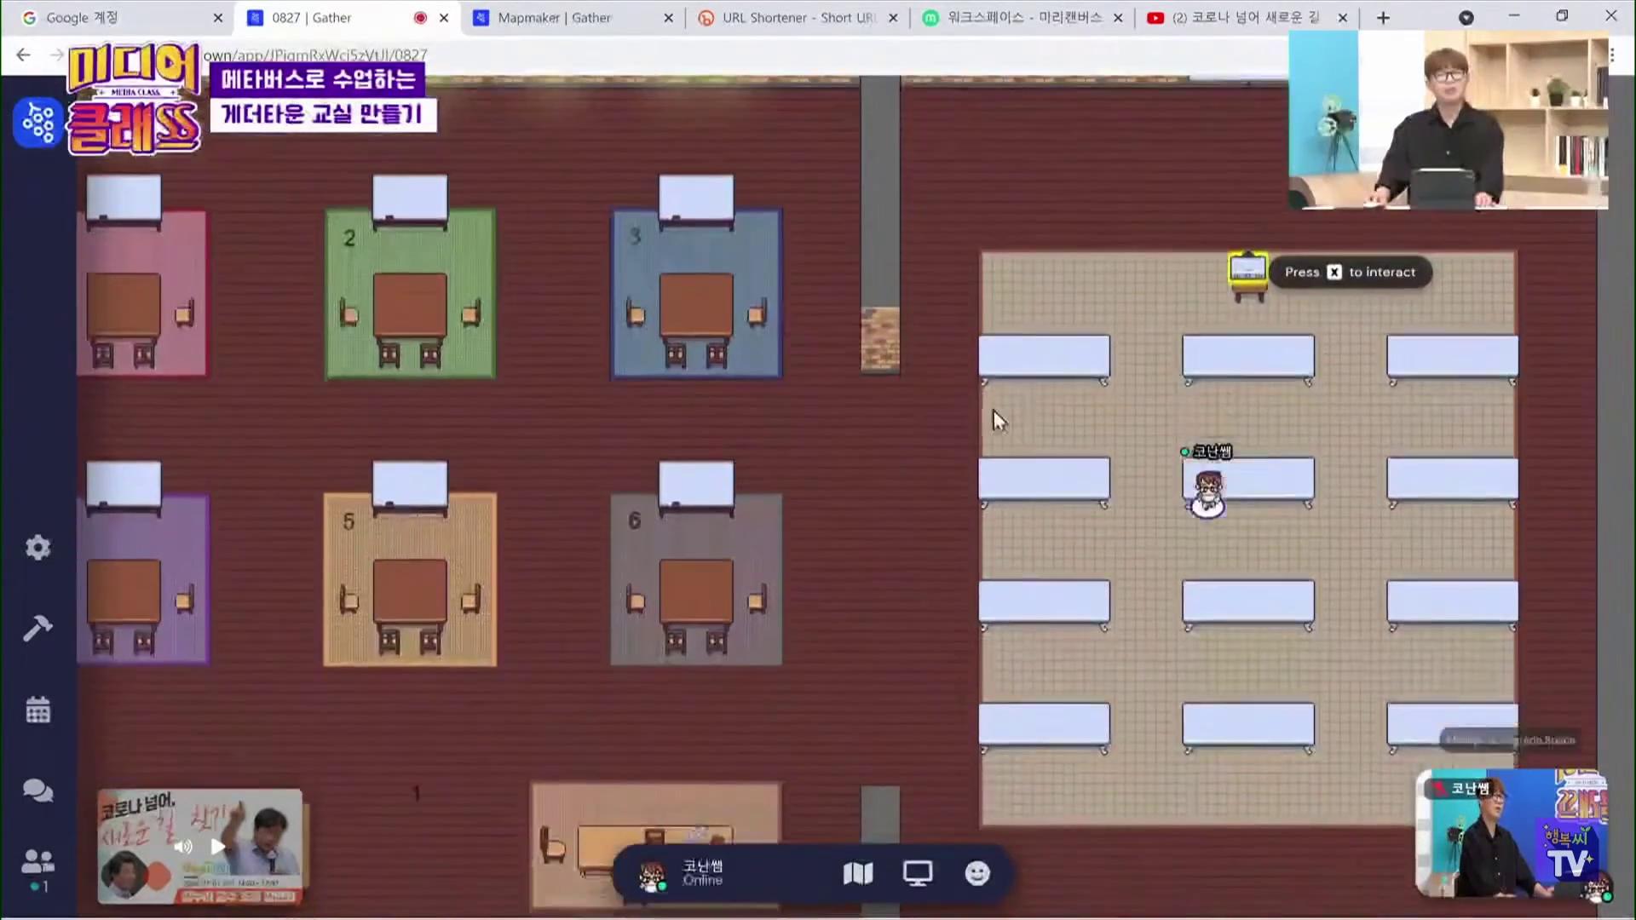
Return to Mapmaker and mark the tiles under all nine tables in the three back rows as impassable
click(607, 22)
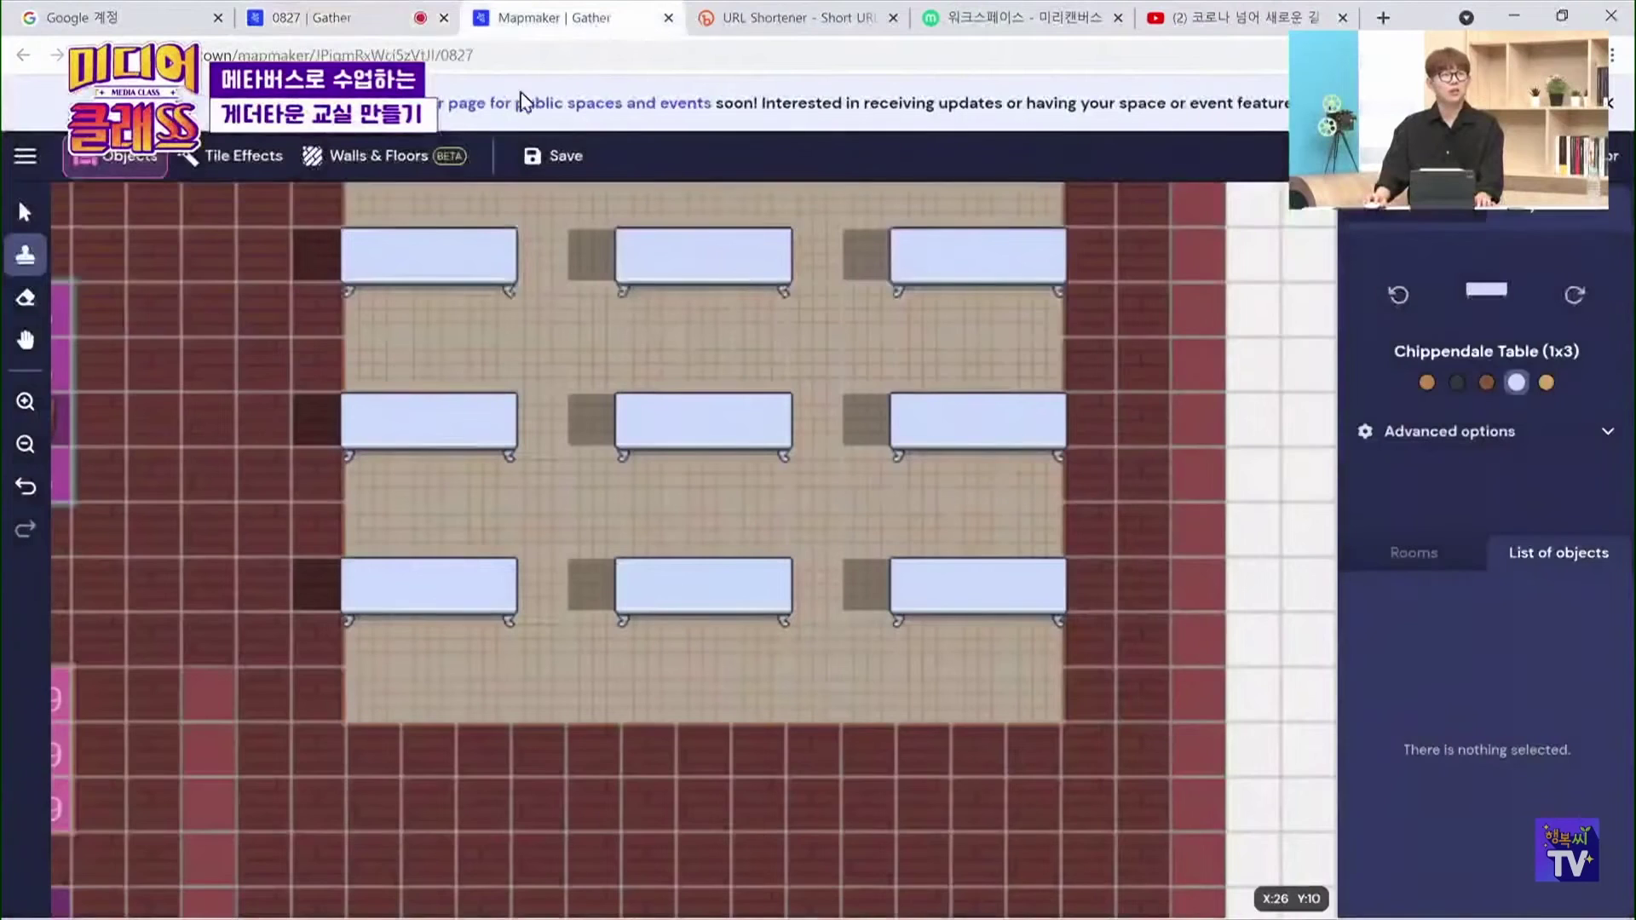
click(224, 156)
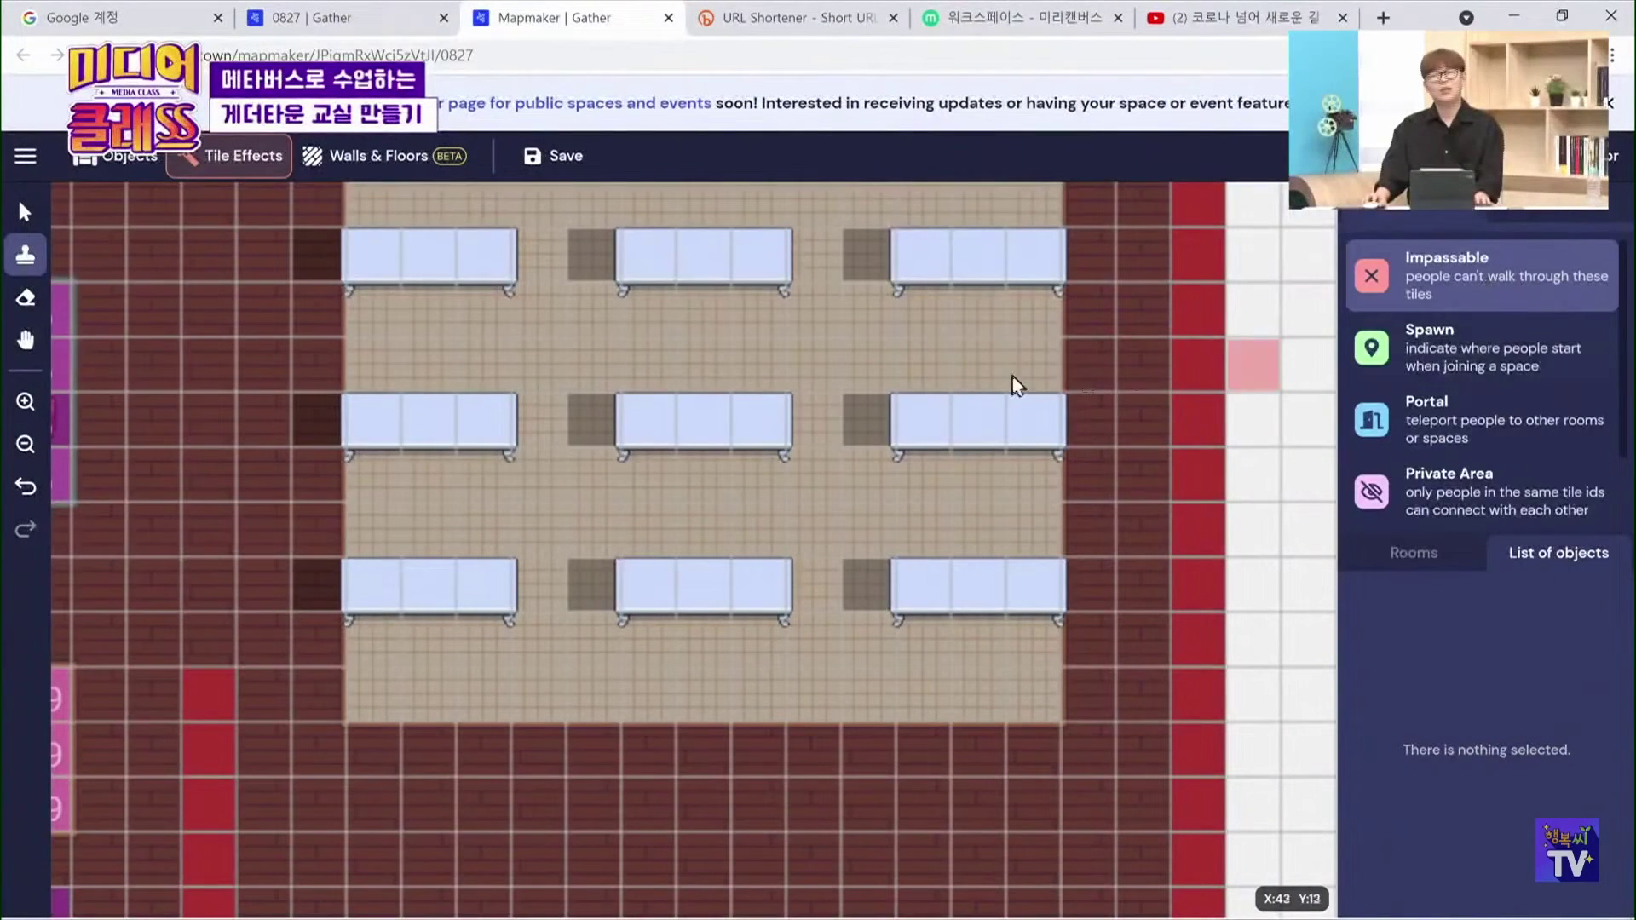
drag(638, 430, 780, 427)
mouse_move(988, 588)
mouse_down()
mouse_move(923, 573)
mouse_move(632, 584)
mouse_up()
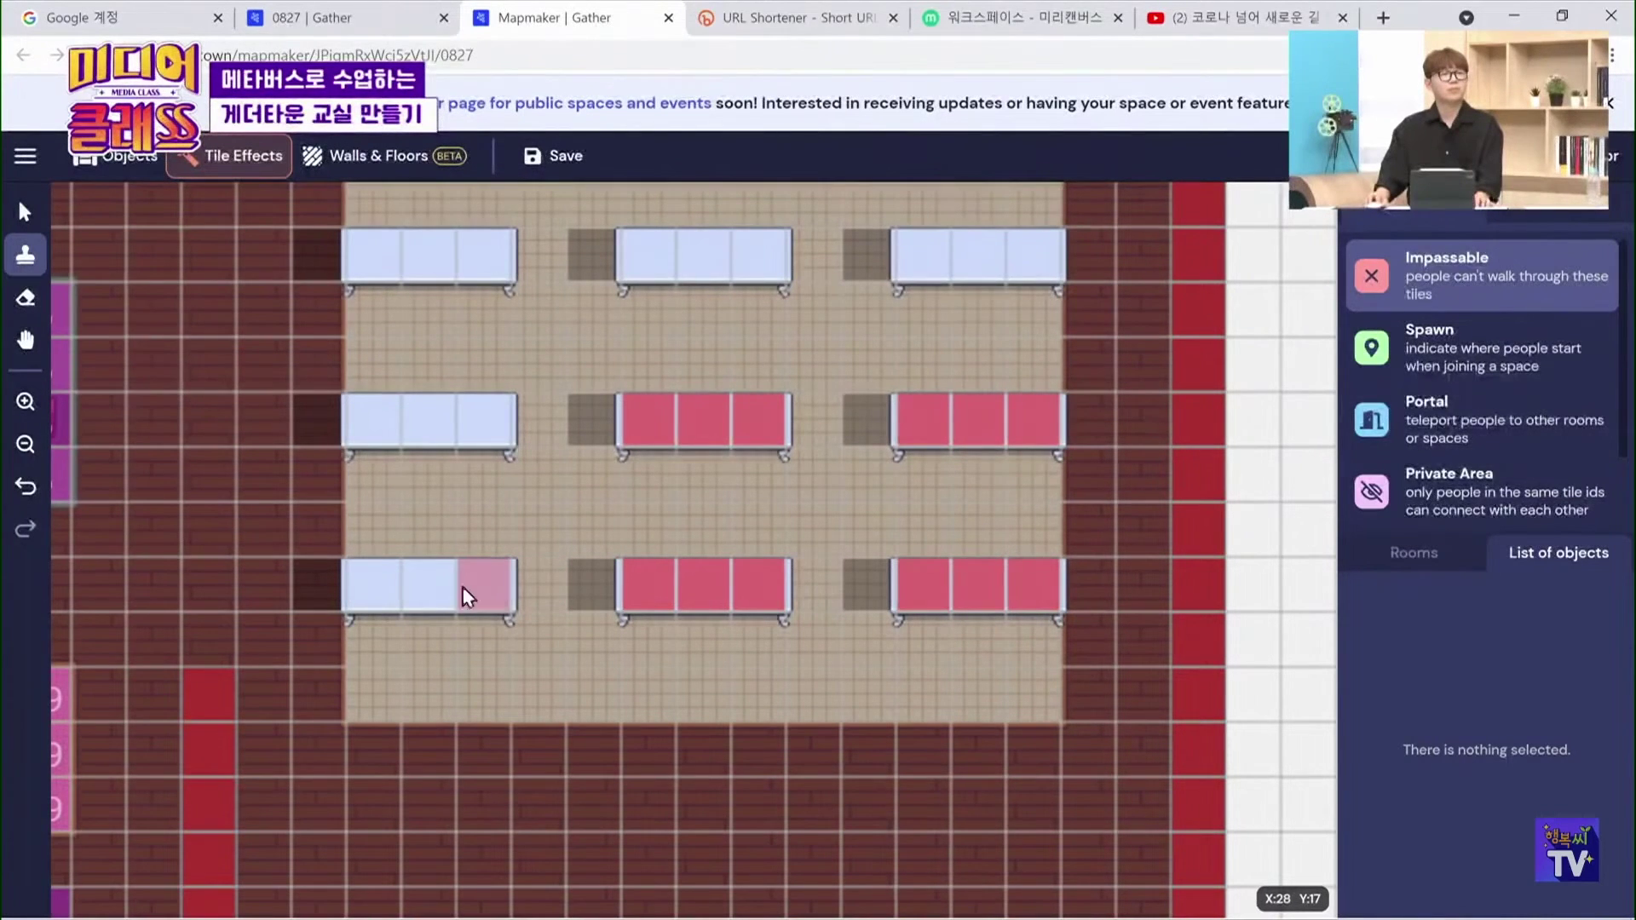
drag(466, 595, 394, 585)
drag(382, 451, 493, 422)
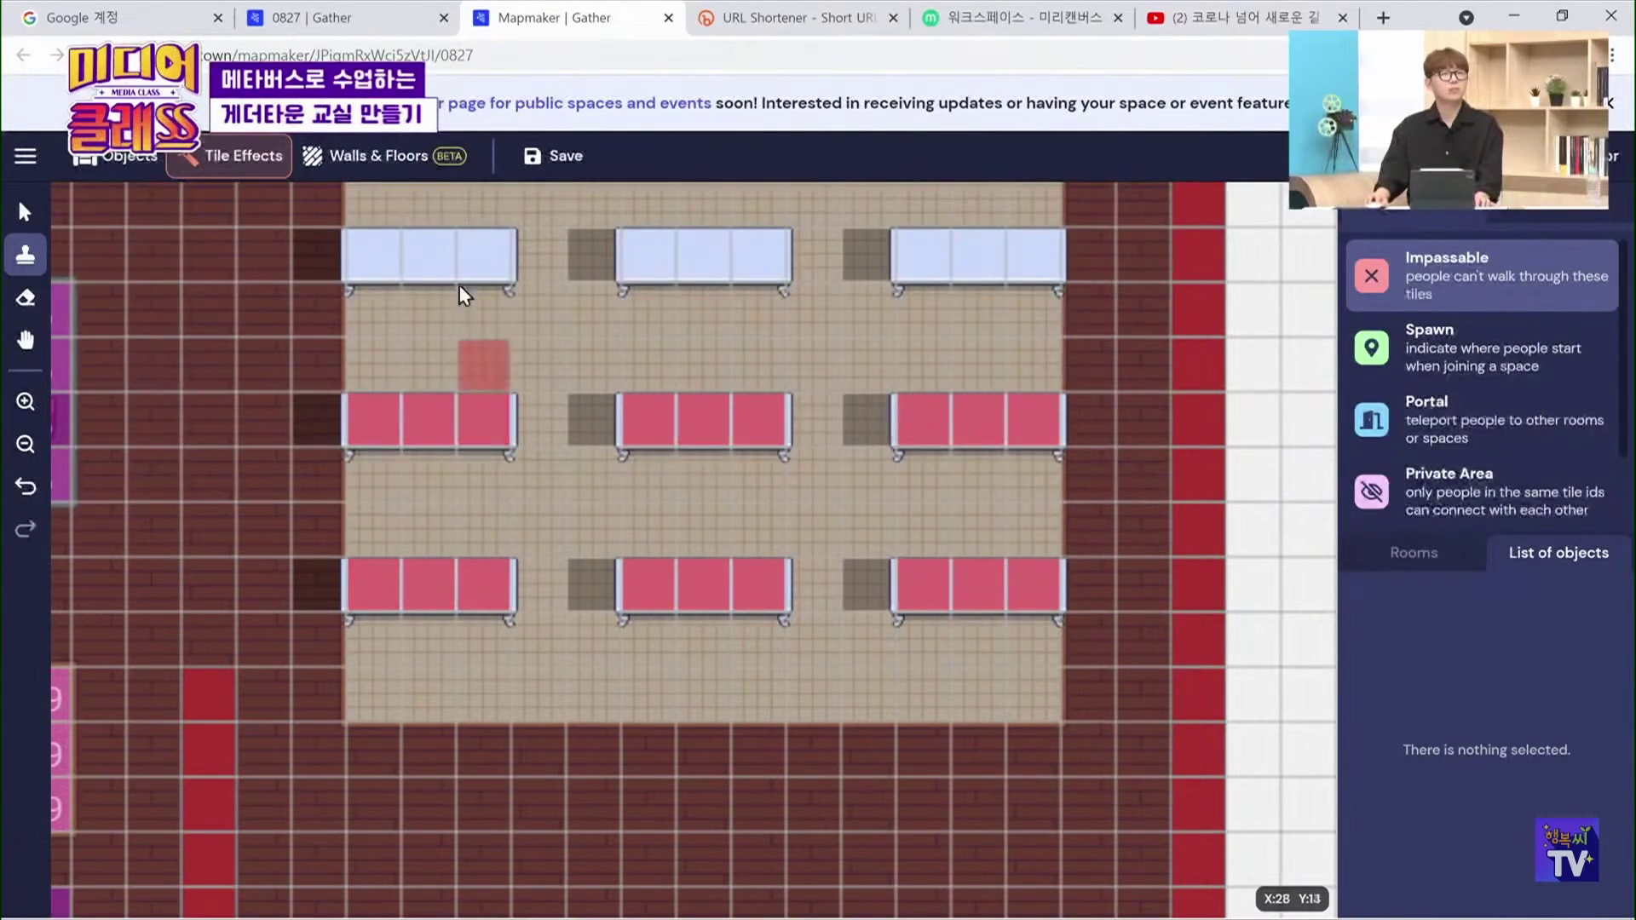
click(477, 260)
drag(640, 260, 771, 260)
drag(916, 260, 1014, 291)
Mark the tiles under the three front-row tables as impassable and save the map
click(26, 339)
drag(782, 354, 809, 712)
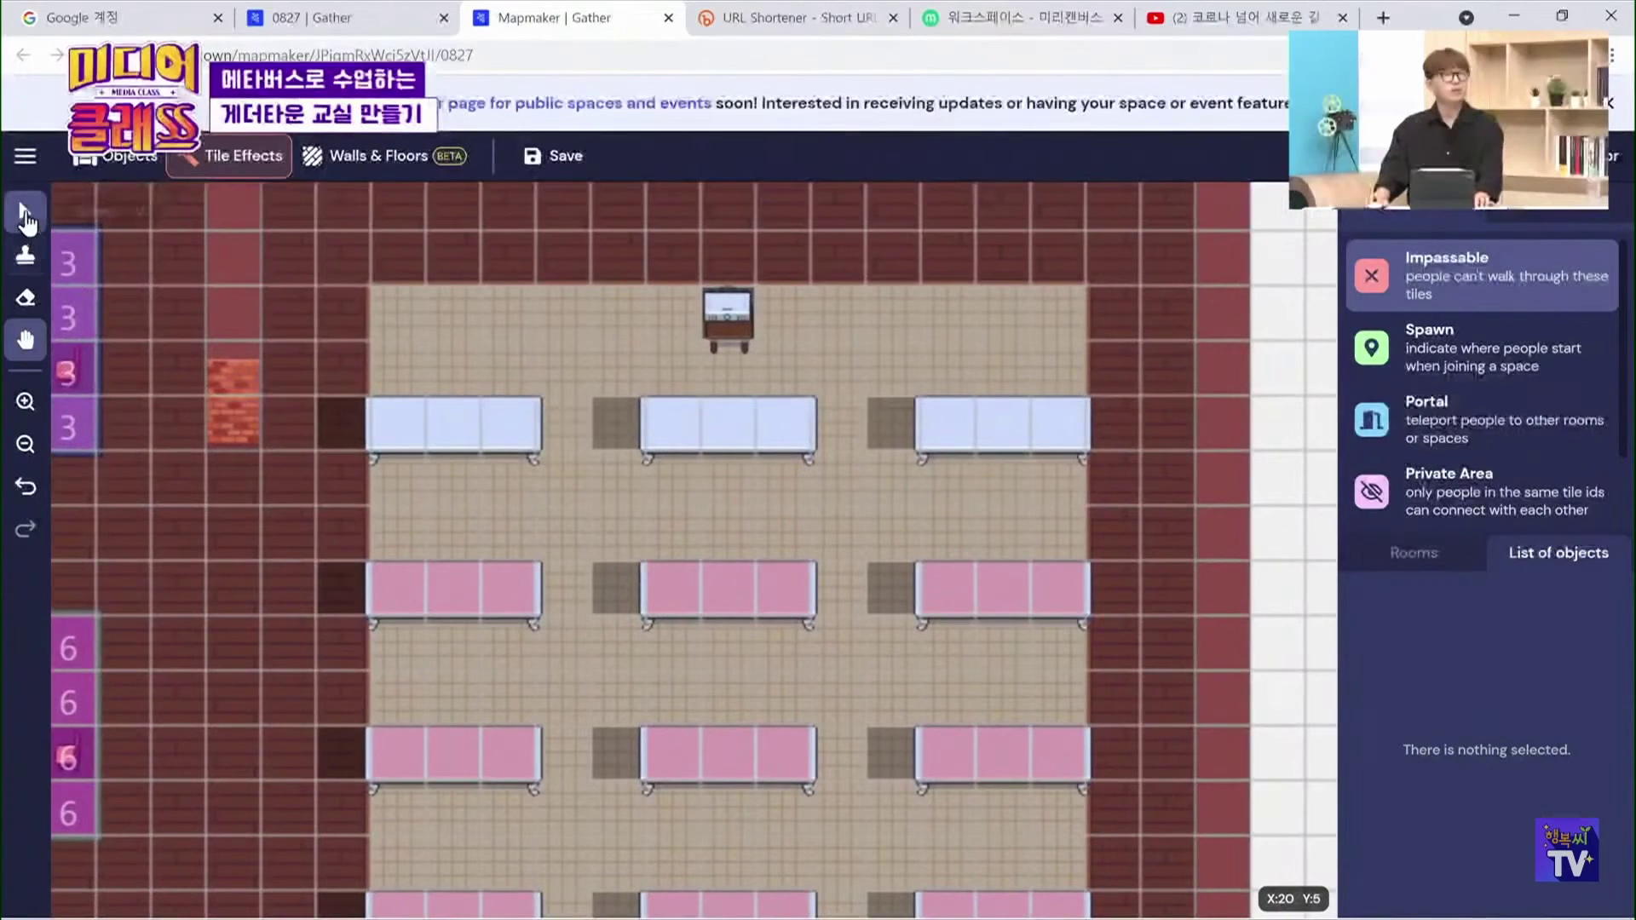
click(25, 254)
drag(405, 435, 674, 426)
drag(786, 439, 1057, 433)
click(586, 171)
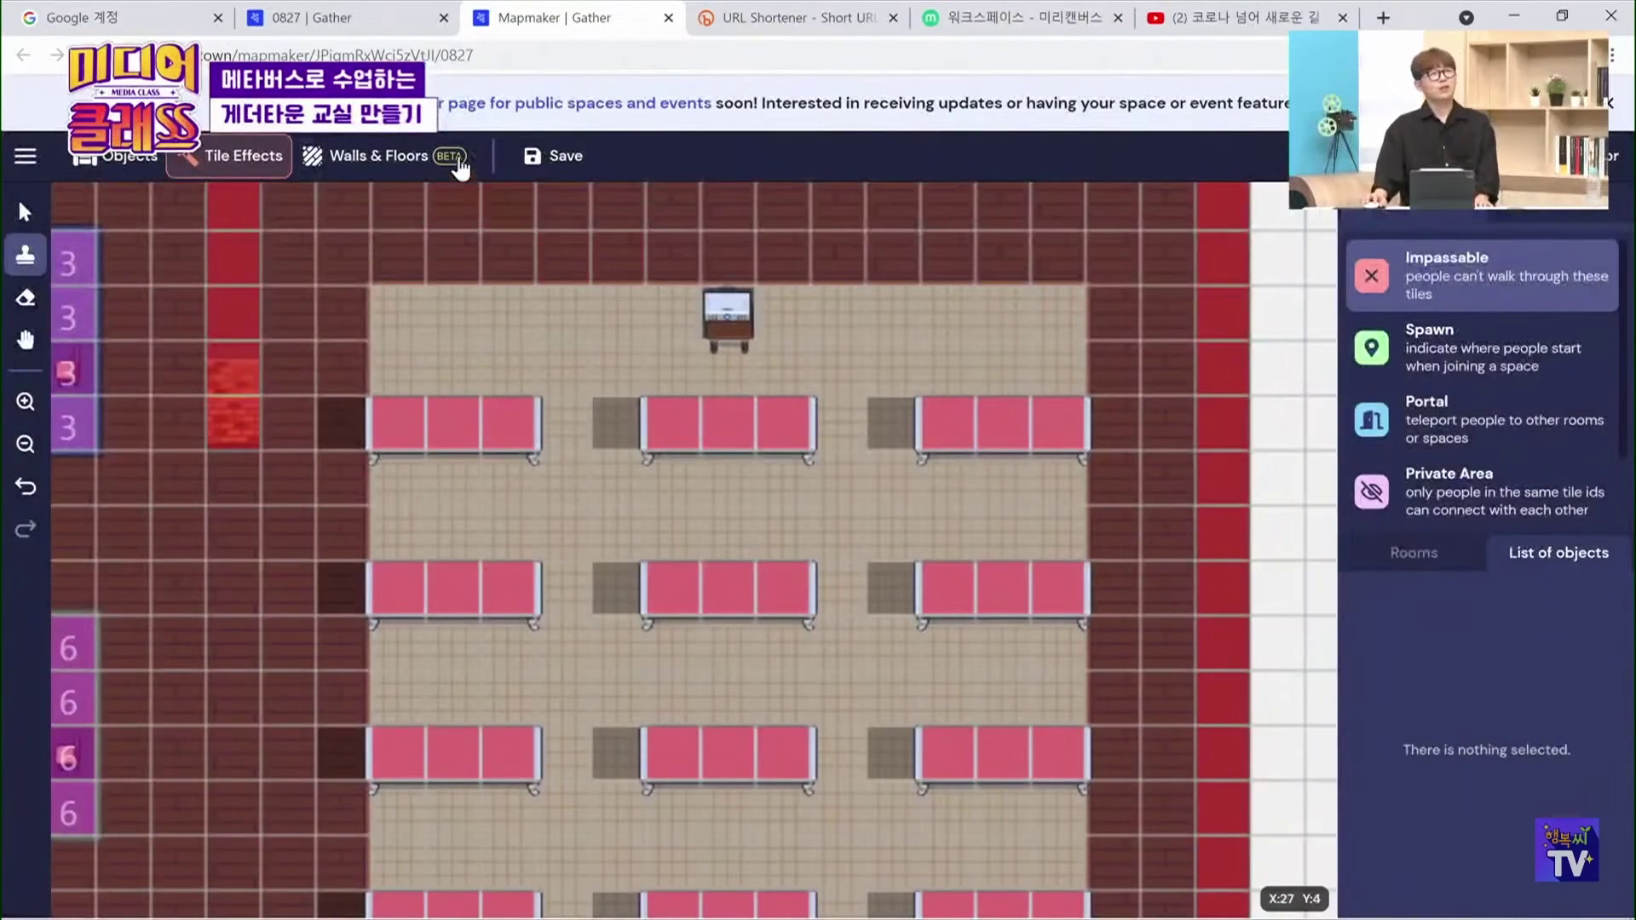
Switch to the live 0827 space and walk the avatar against the tables to test the impassable tiles
click(368, 19)
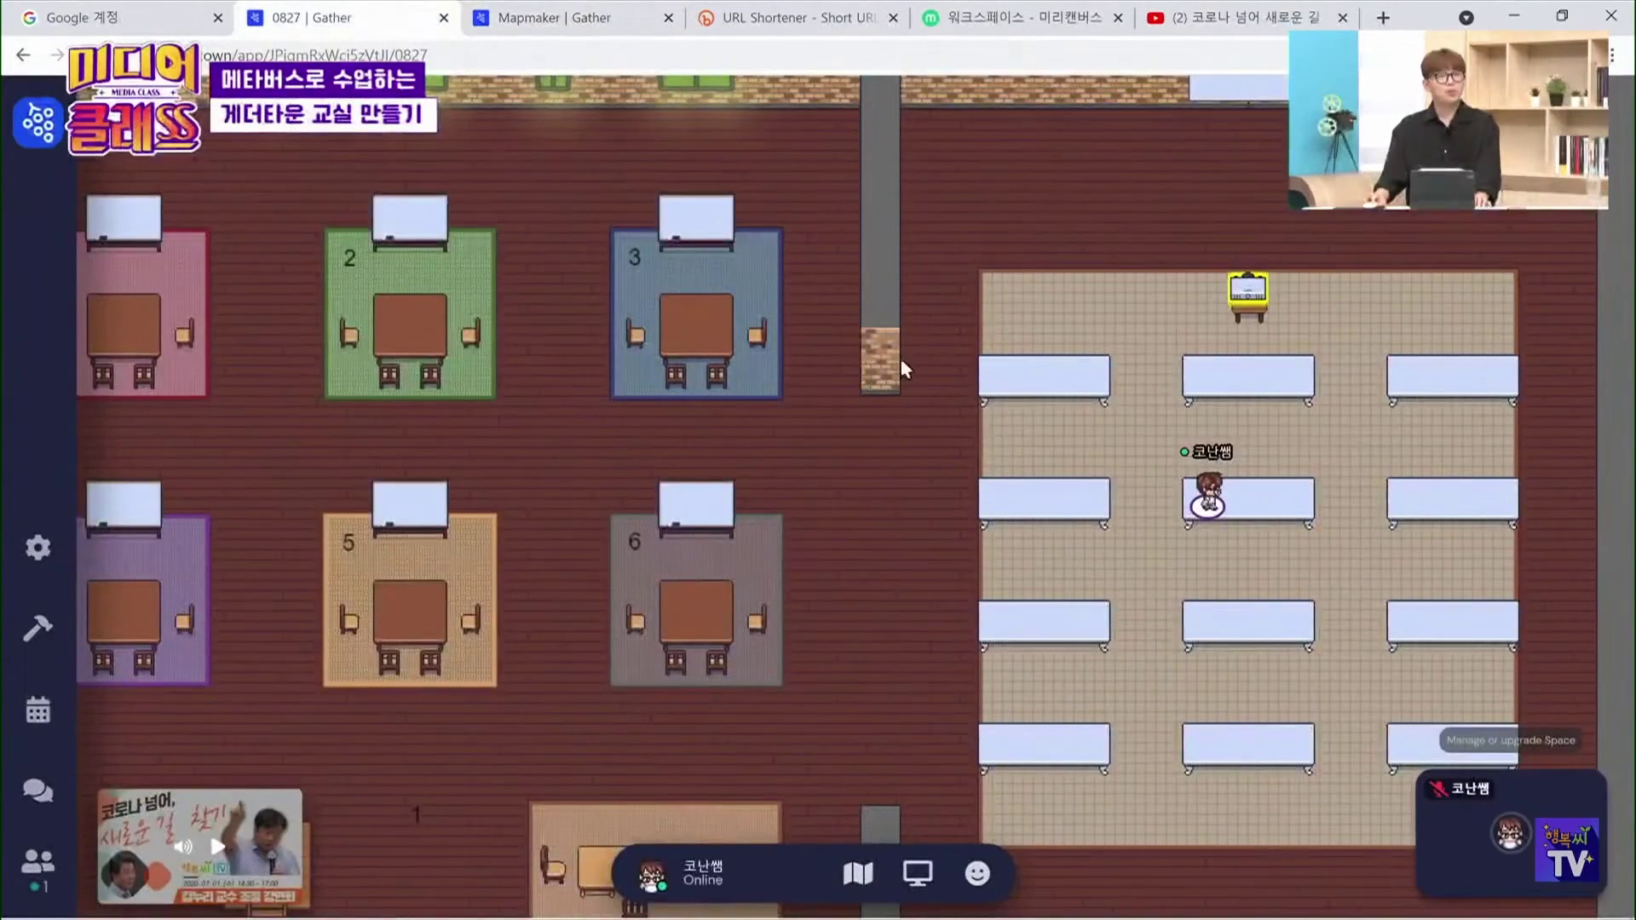
key(Down)
key(Down)
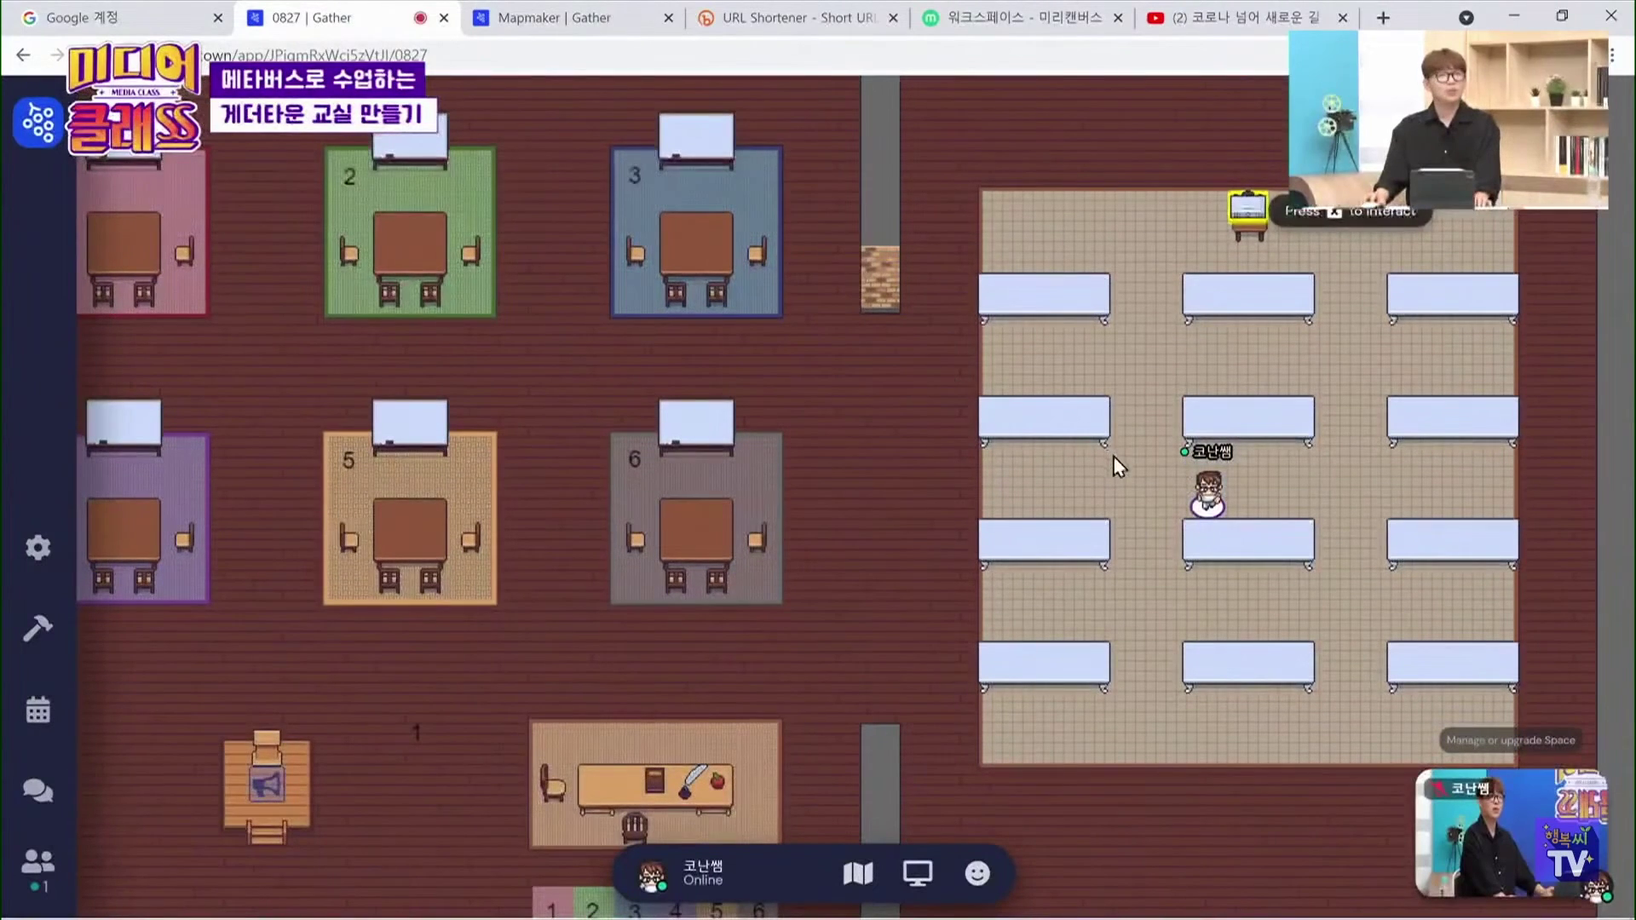
key(Up)
key(Right)
key(Up)
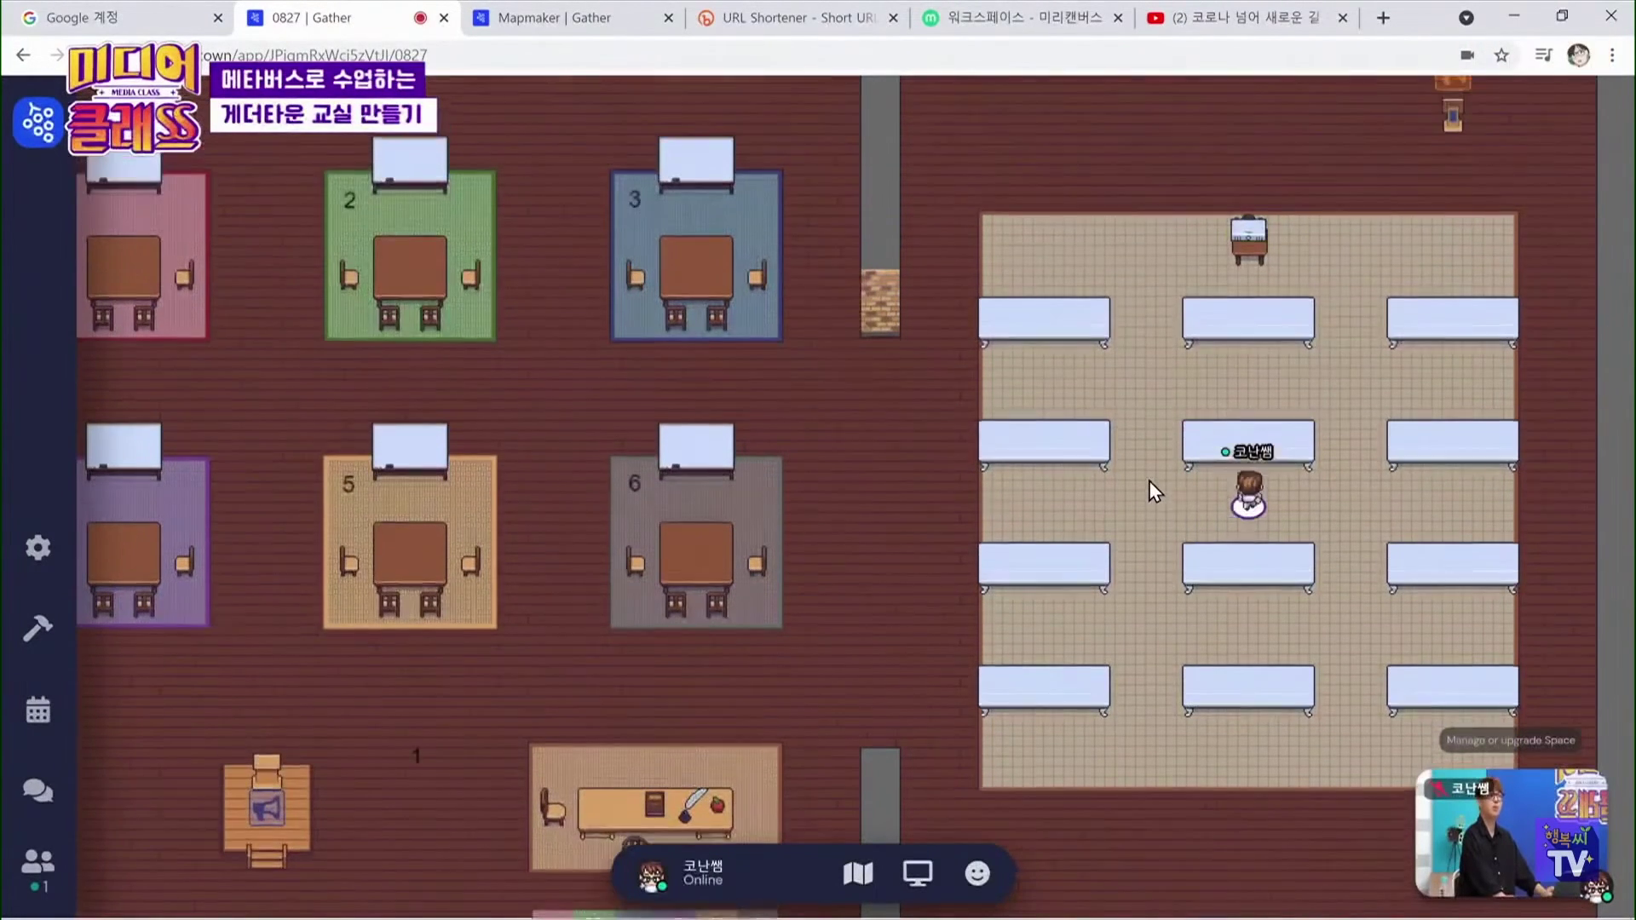
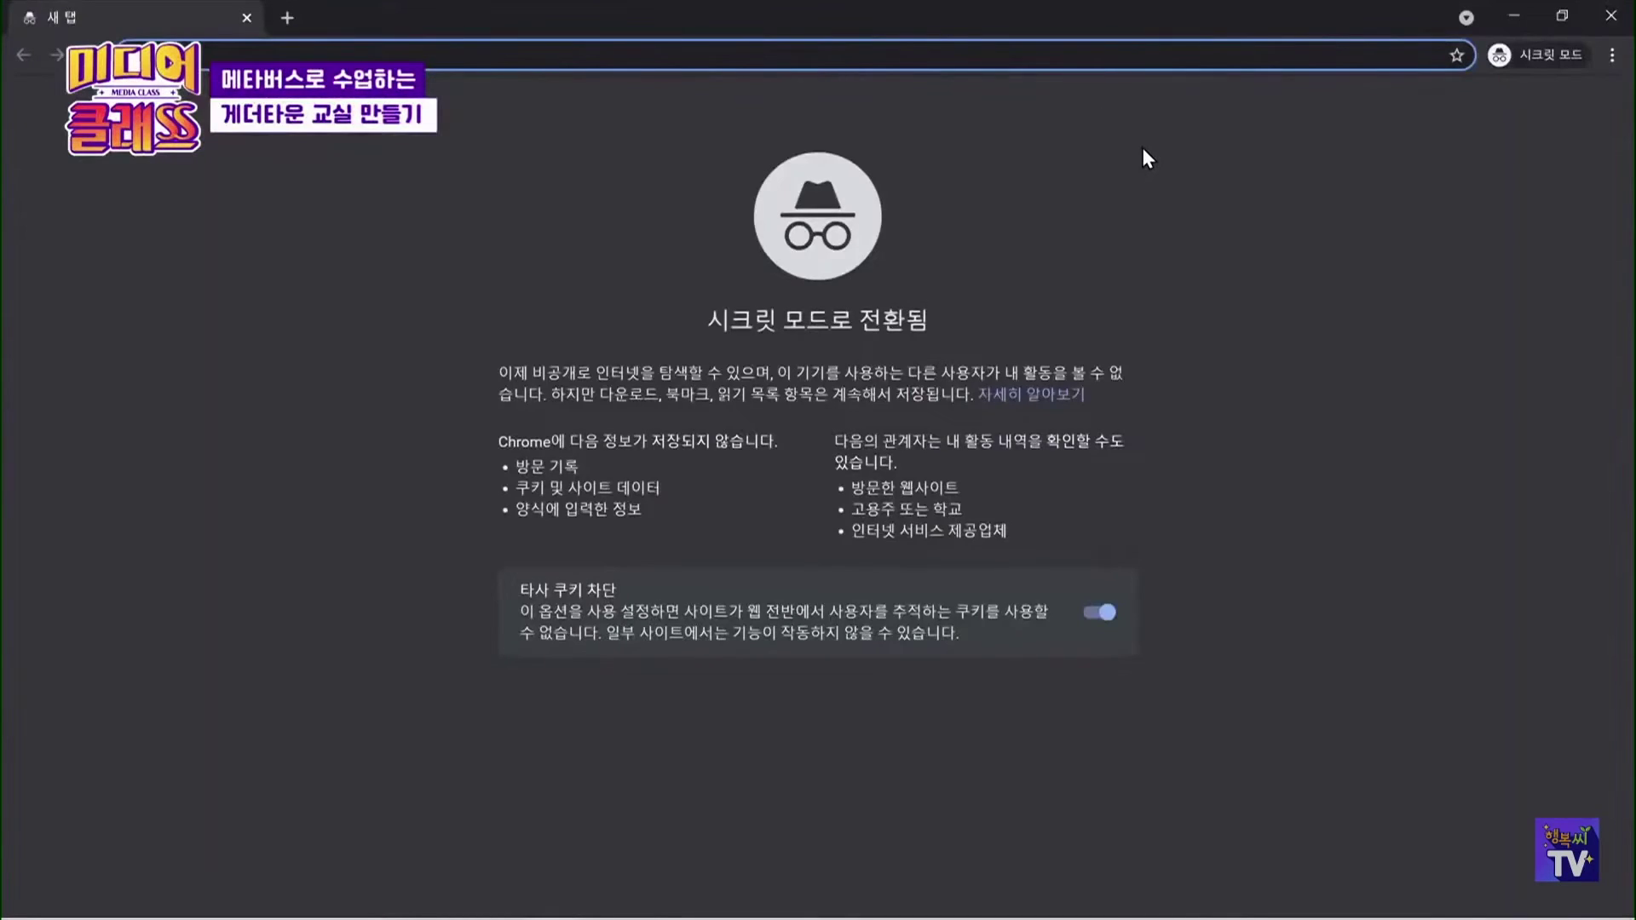
Search the web for "테이블 일러스트" in the incognito window and show the image results
key(ctrl+v)
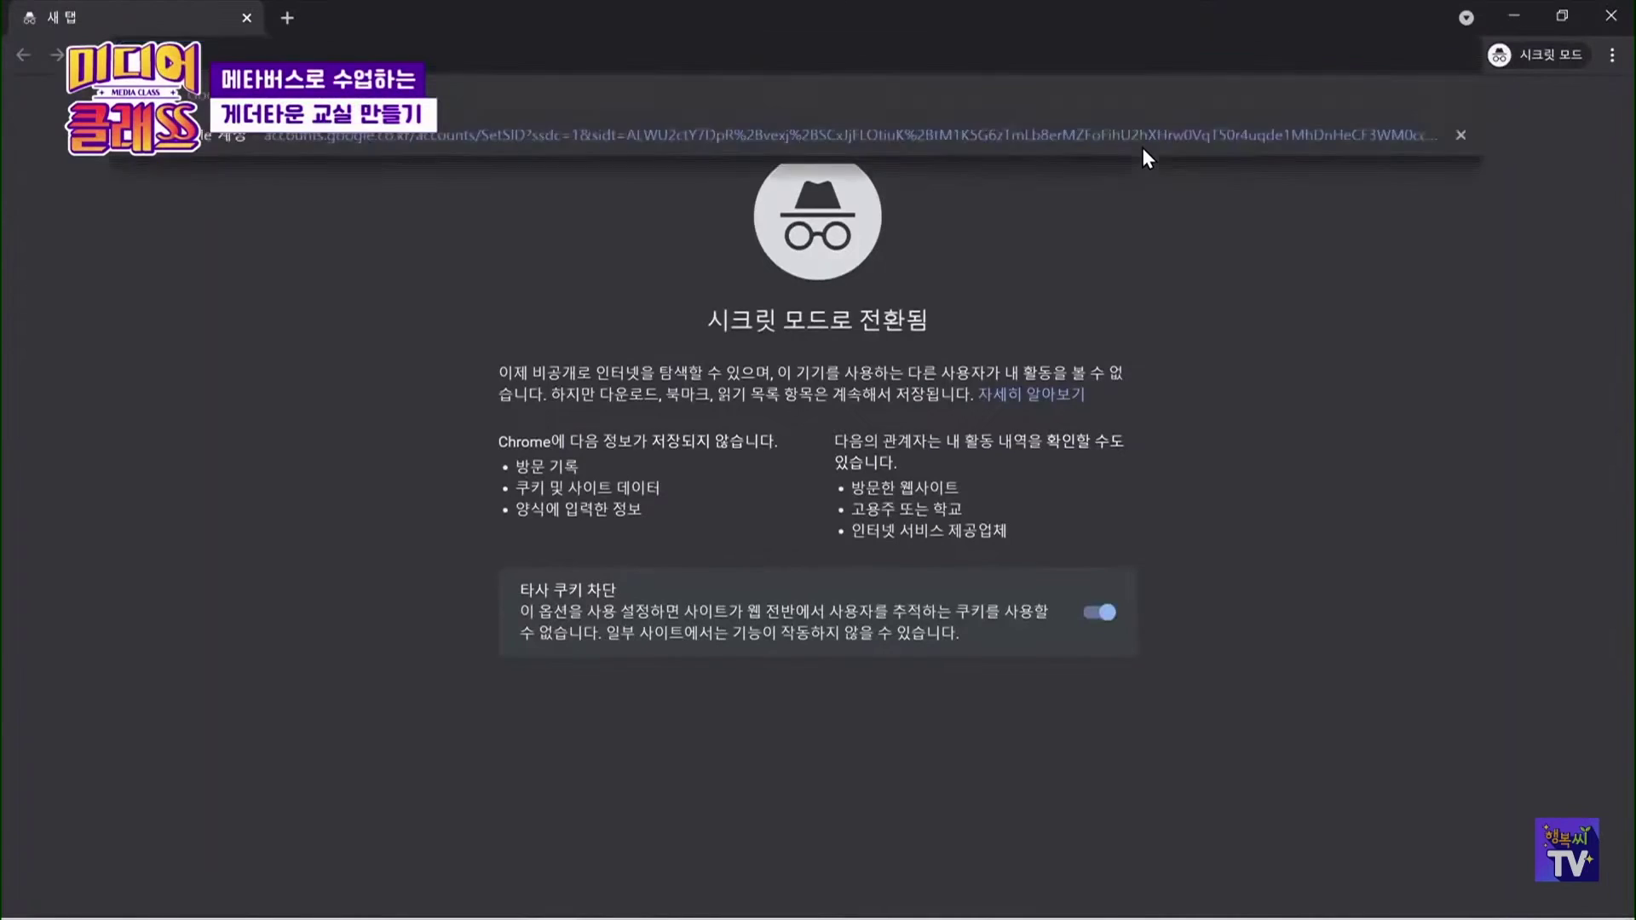
key(ctrl+v)
key(Return)
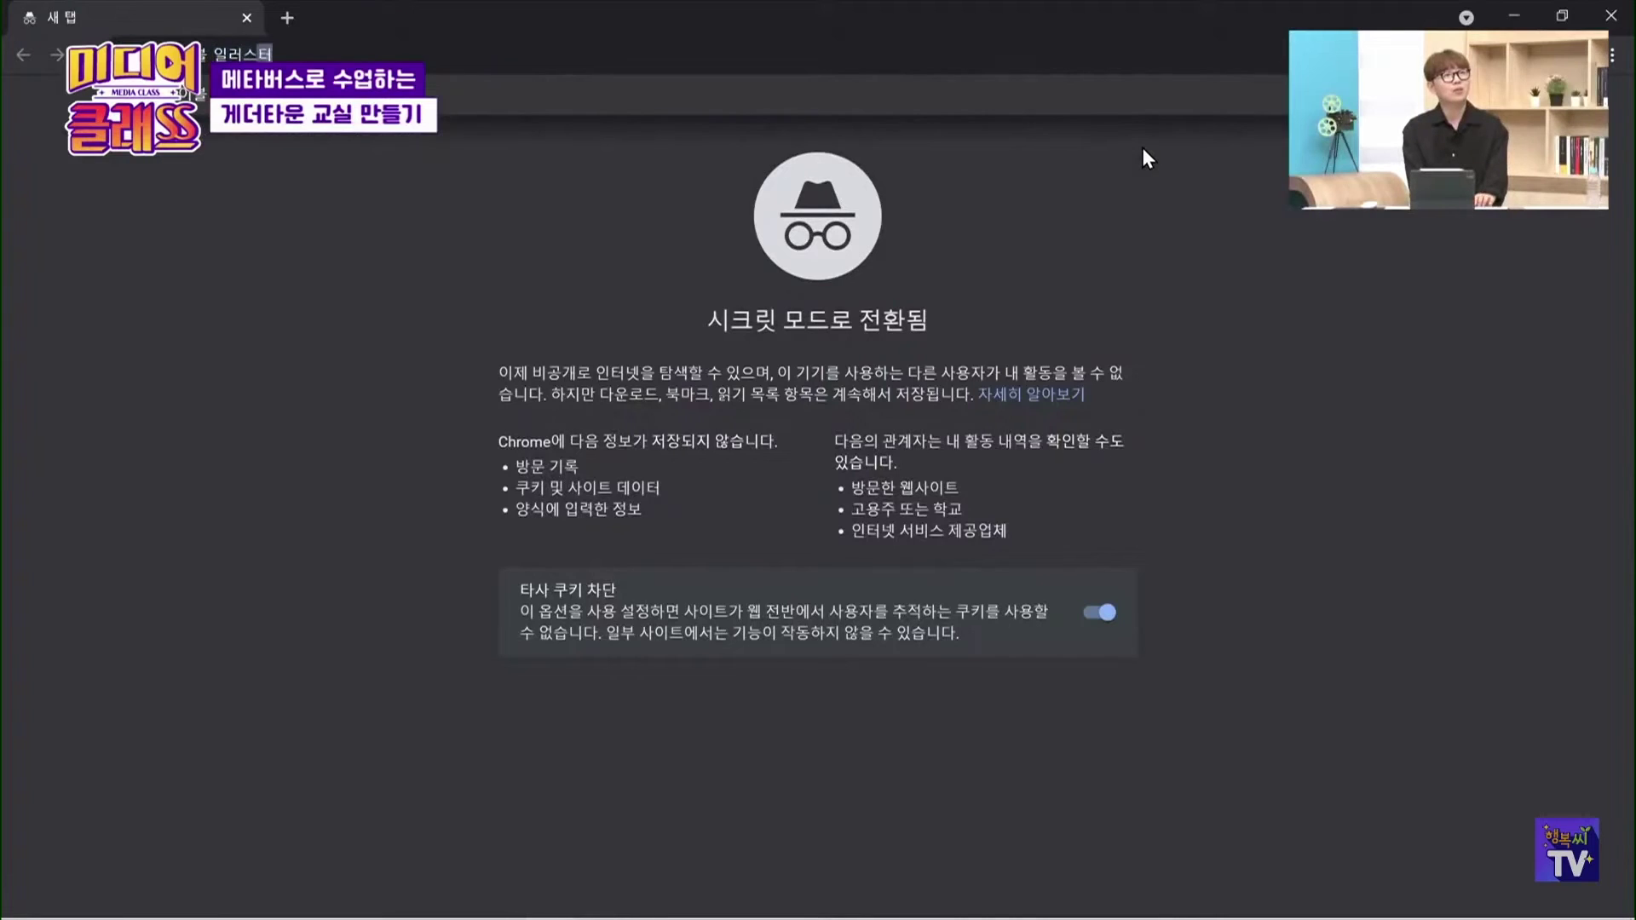
key(BackSpace)
text(트)
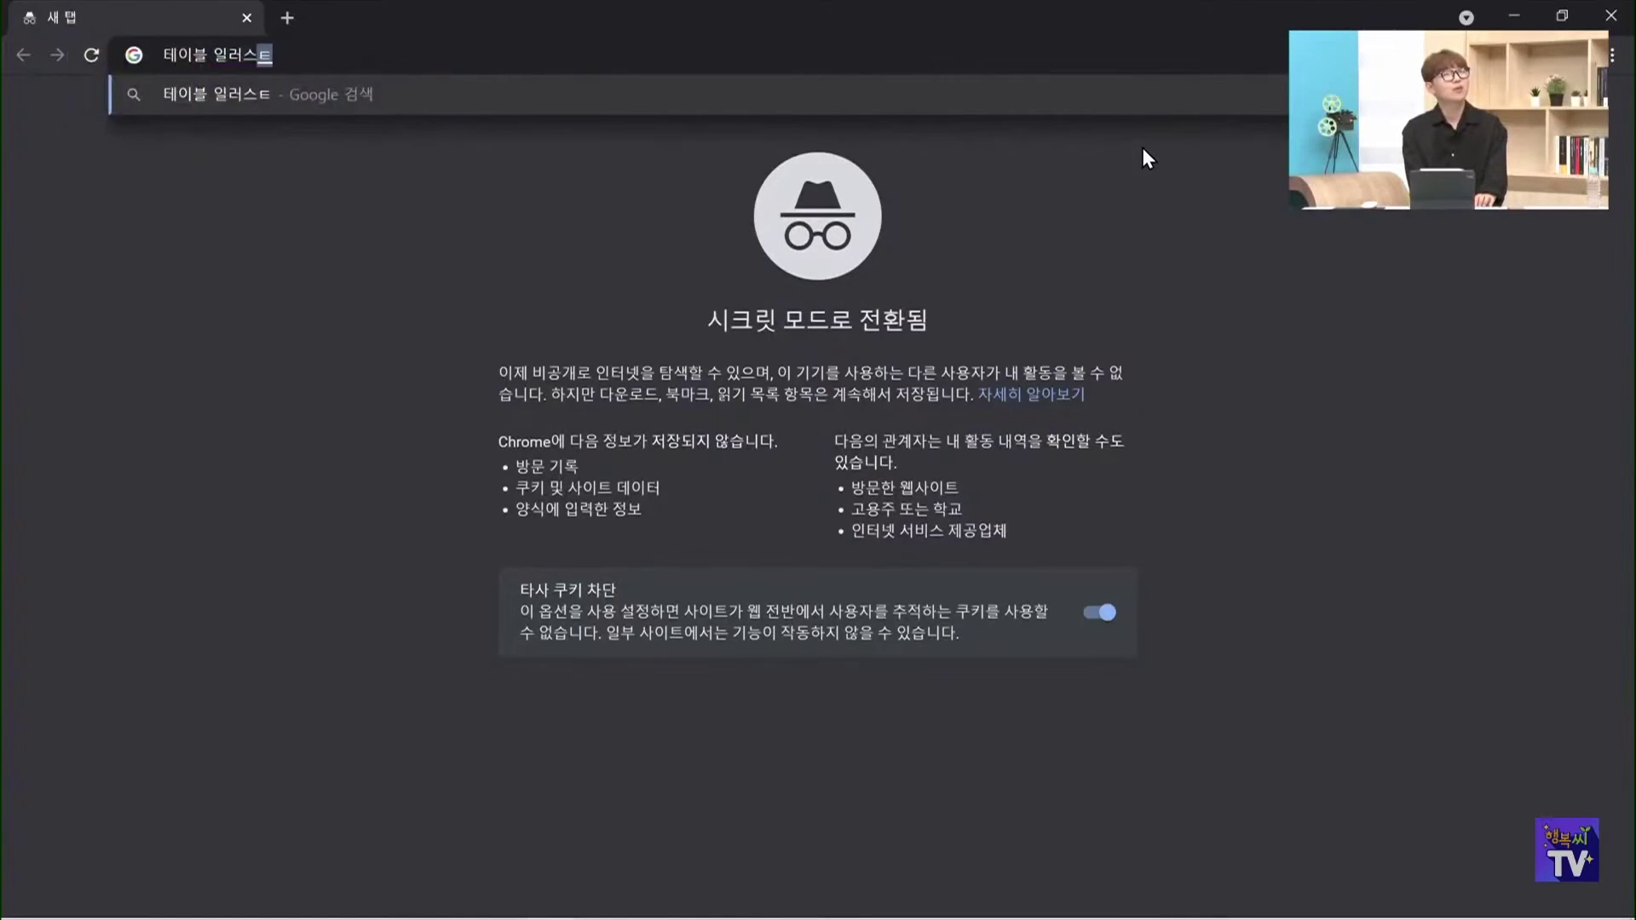
key(Return)
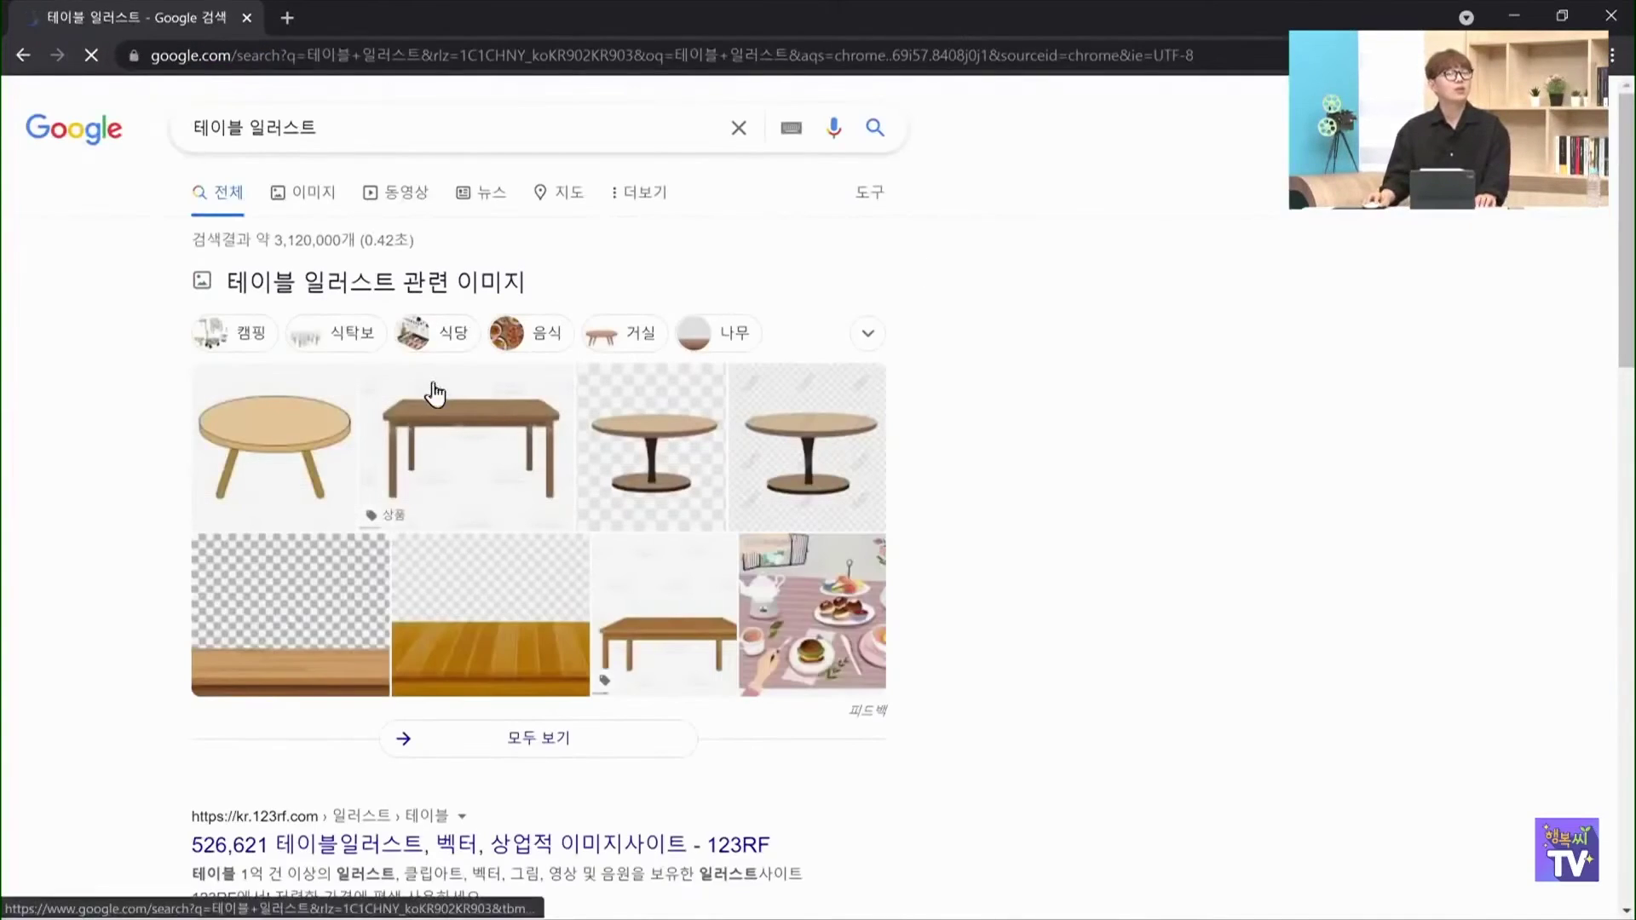
click(331, 213)
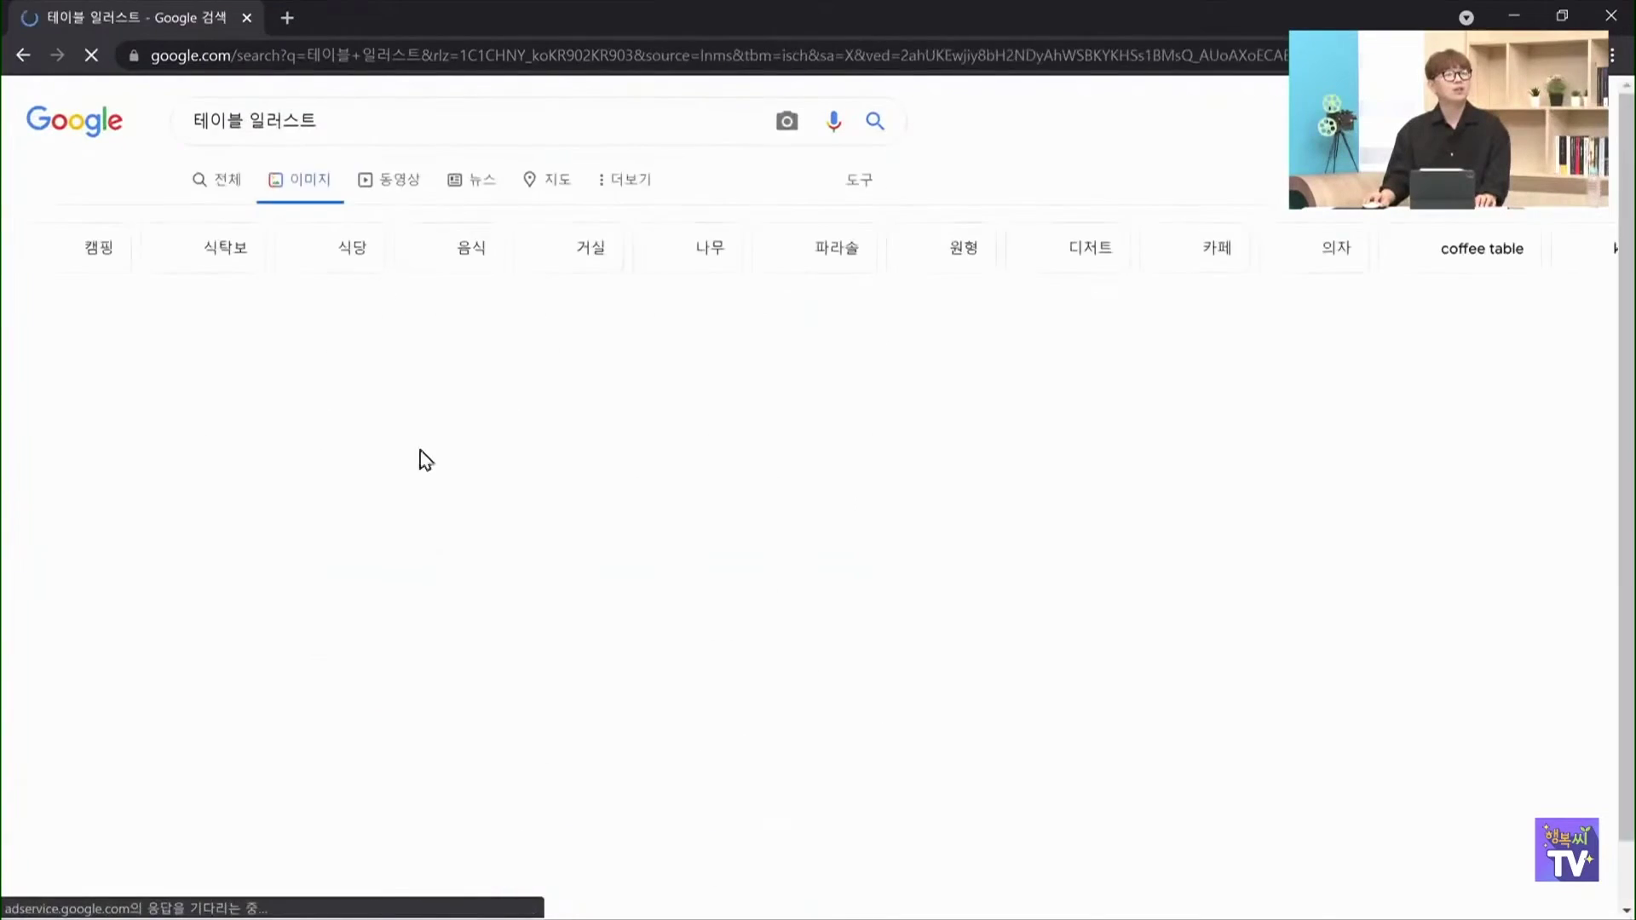
Browse the table illustration results and preview the brown rectangular table from the Naver blog
scroll(895, 596, down, 3)
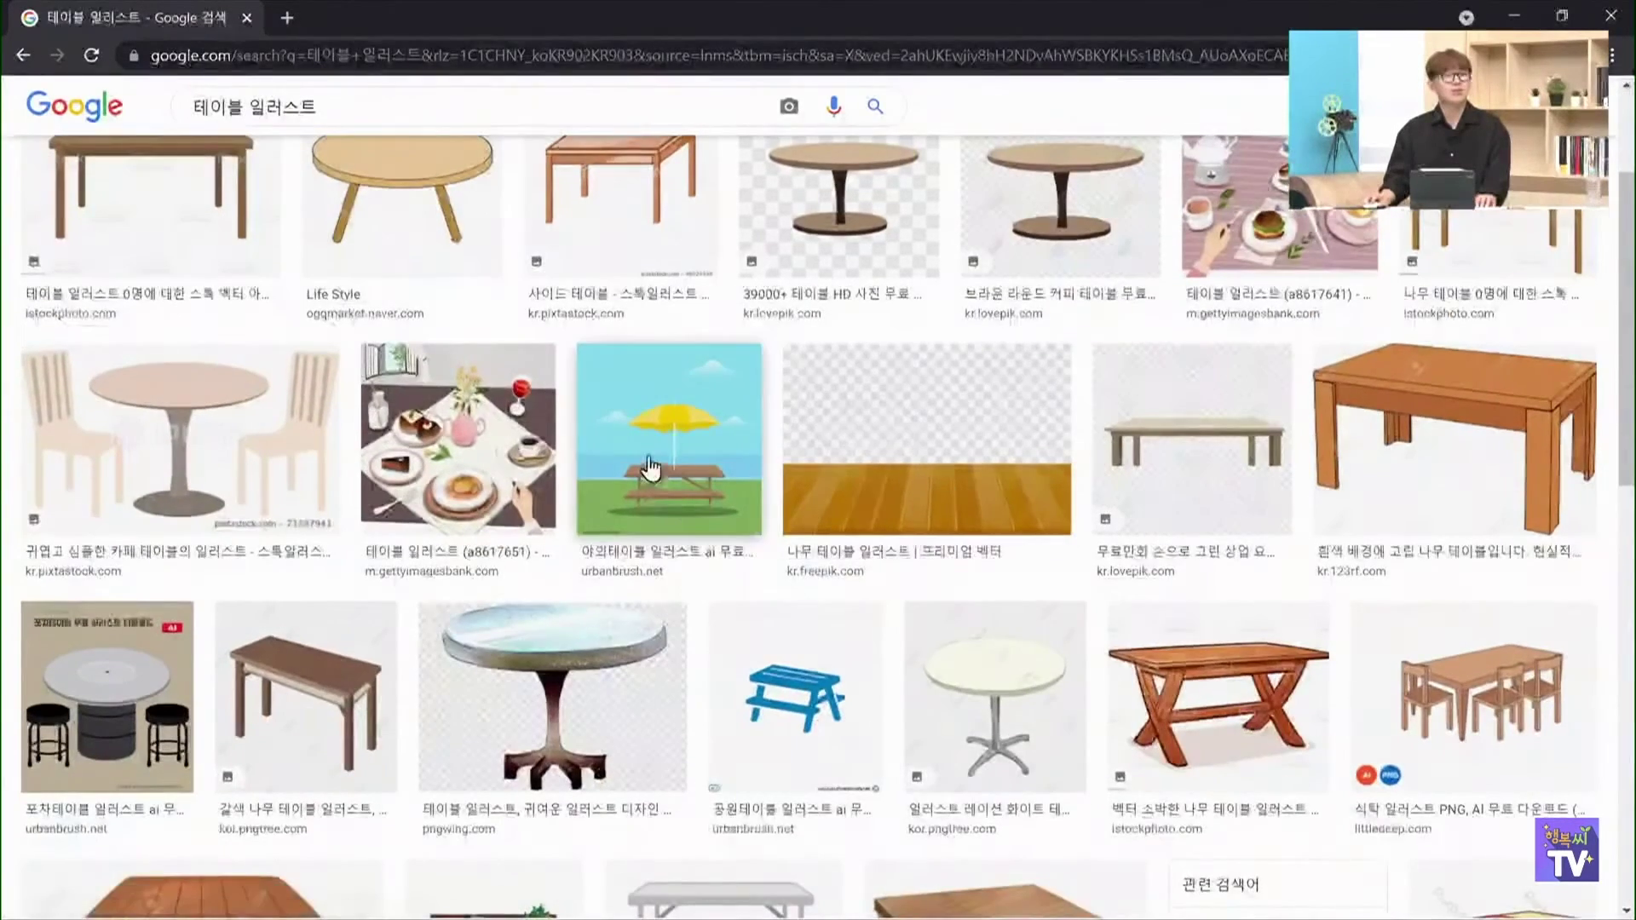
scroll(511, 559, down, 1)
scroll(597, 558, down, 6)
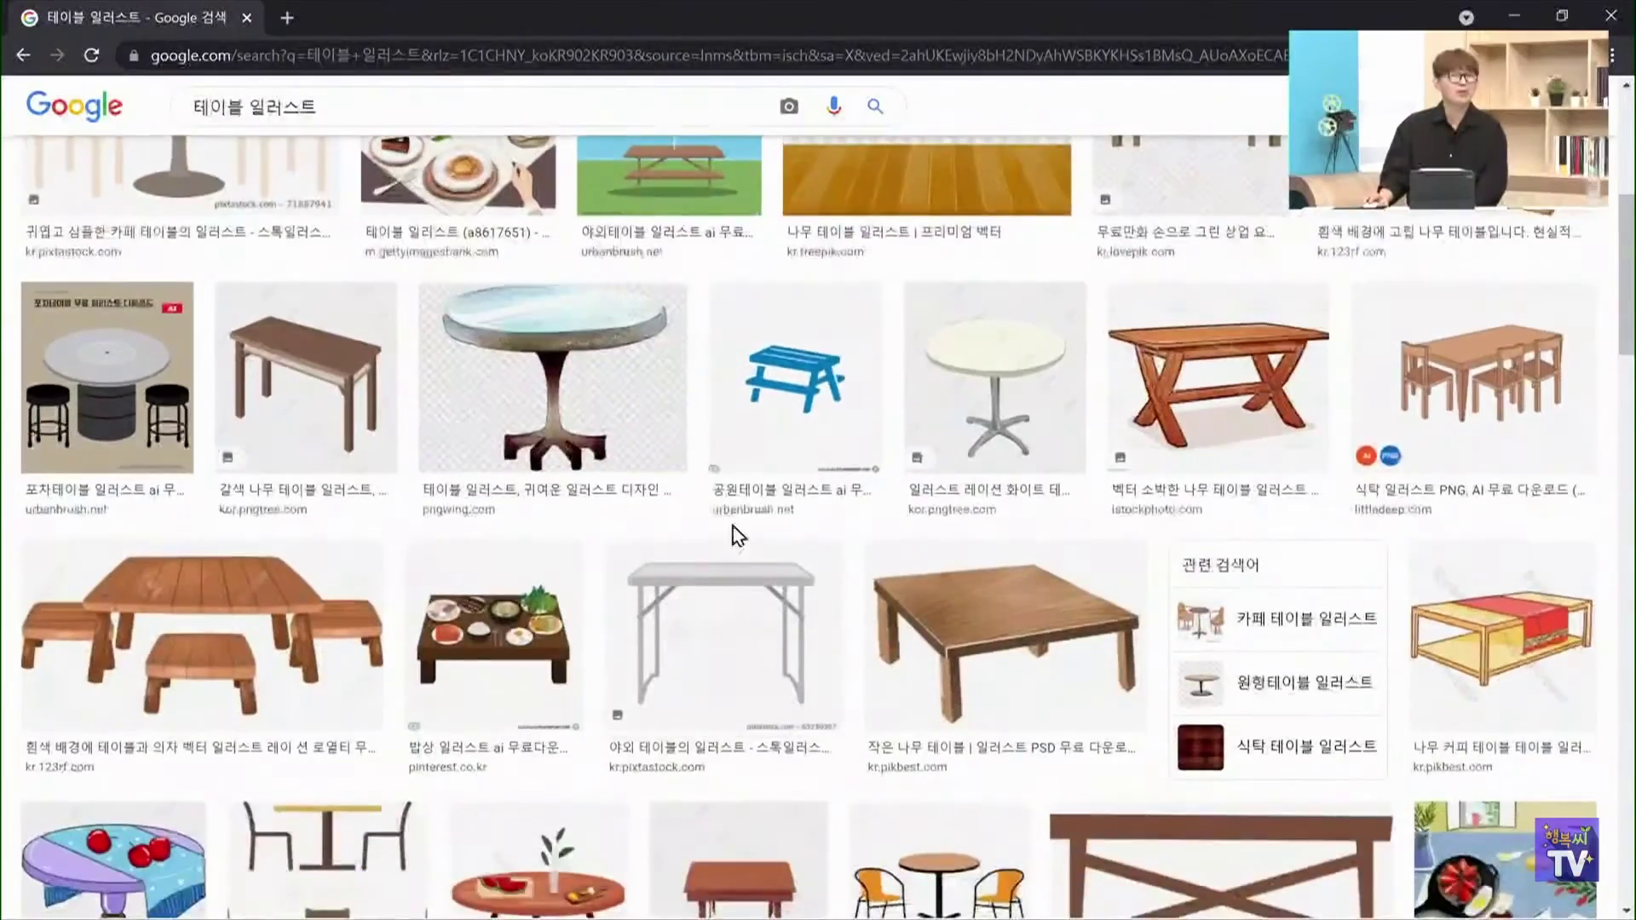
scroll(679, 524, down, 3)
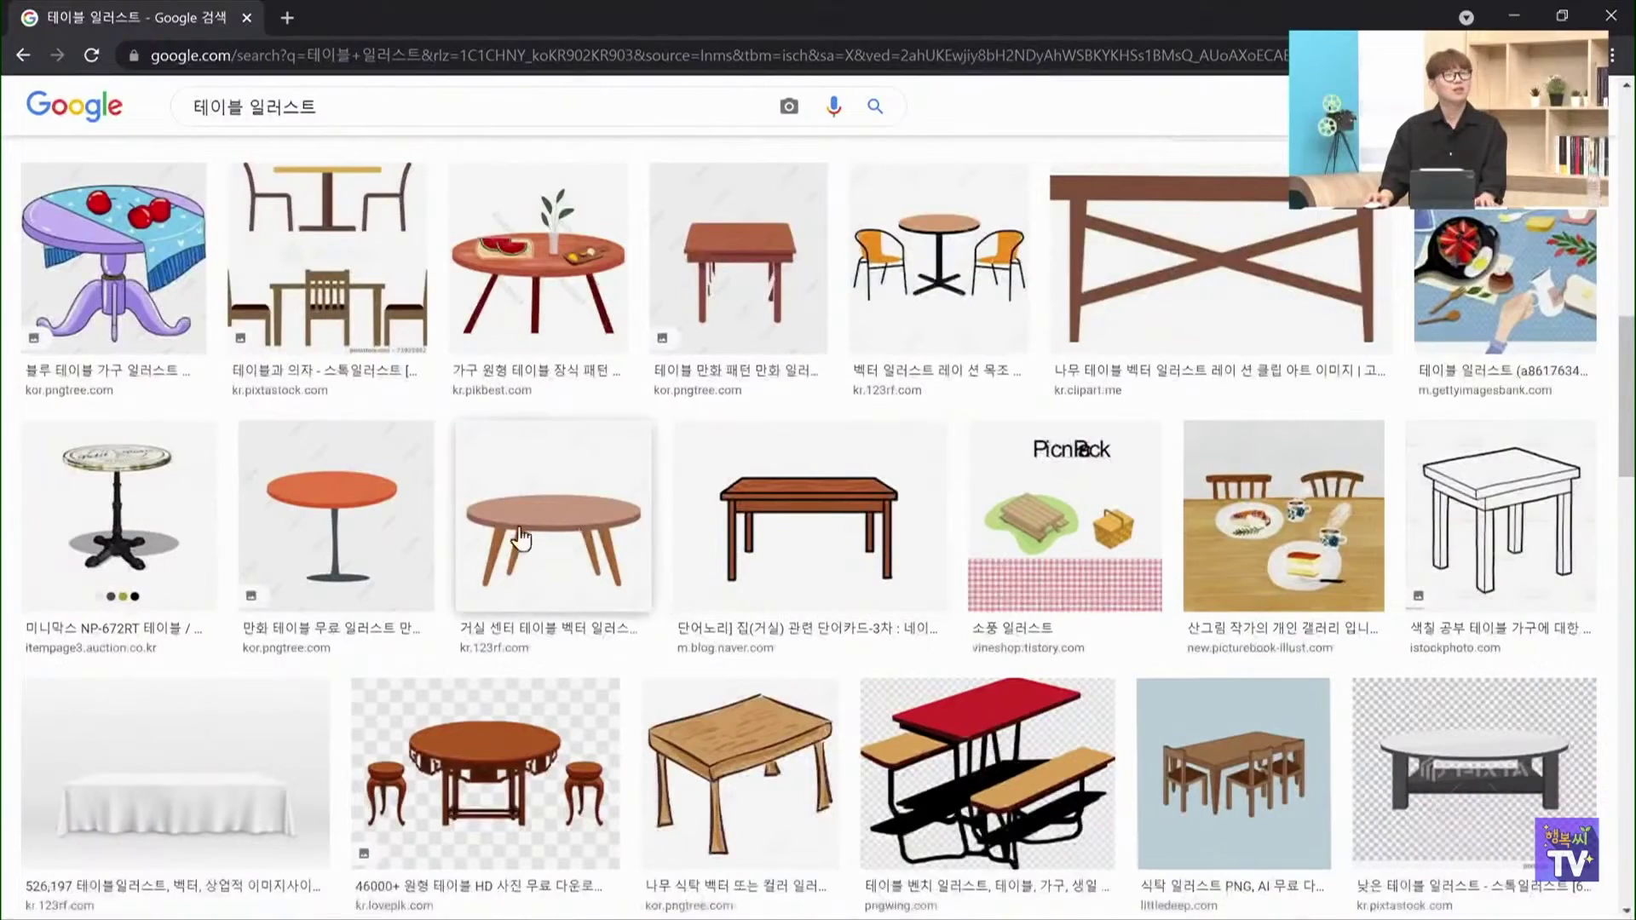
click(769, 524)
scroll(748, 548, up, 3)
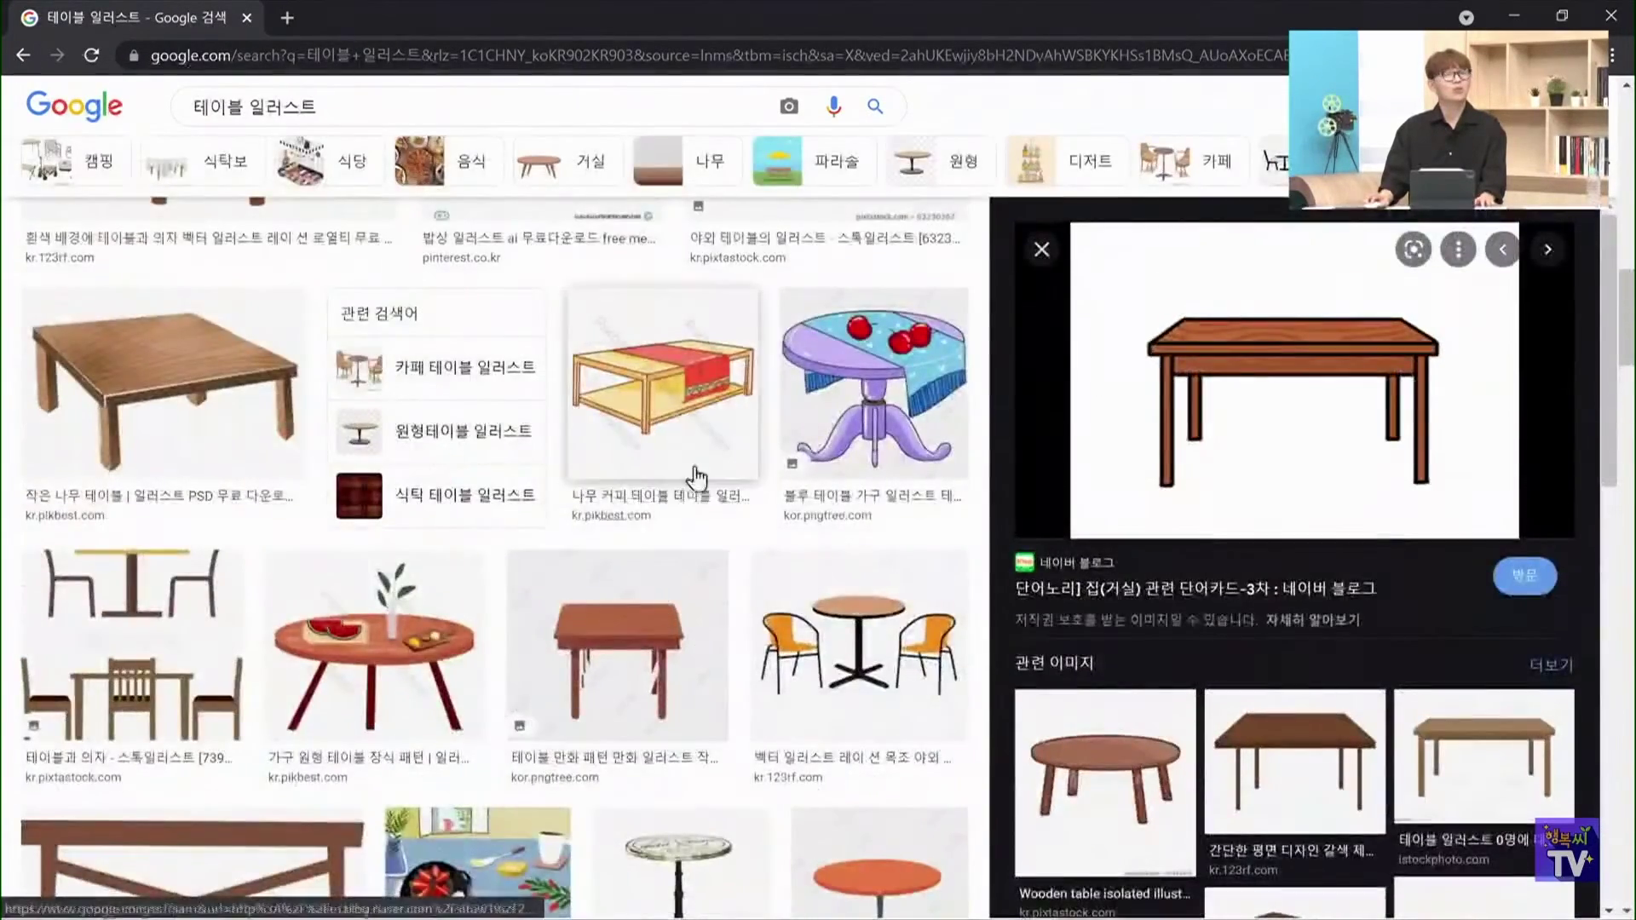
scroll(690, 483, down, 10)
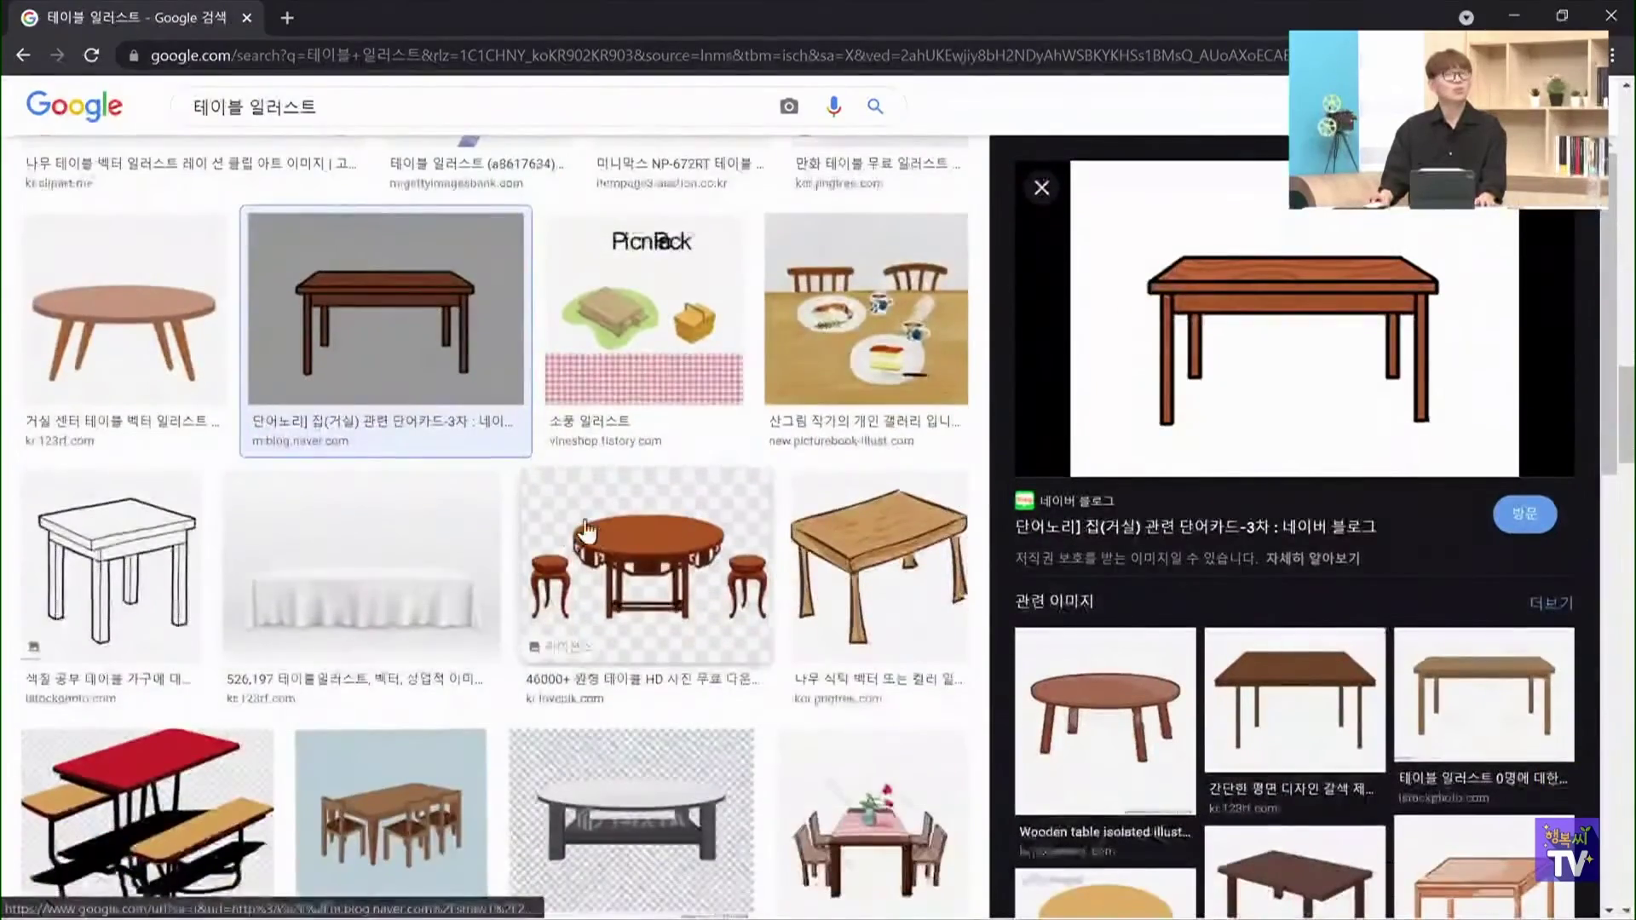
scroll(648, 601, down, 6)
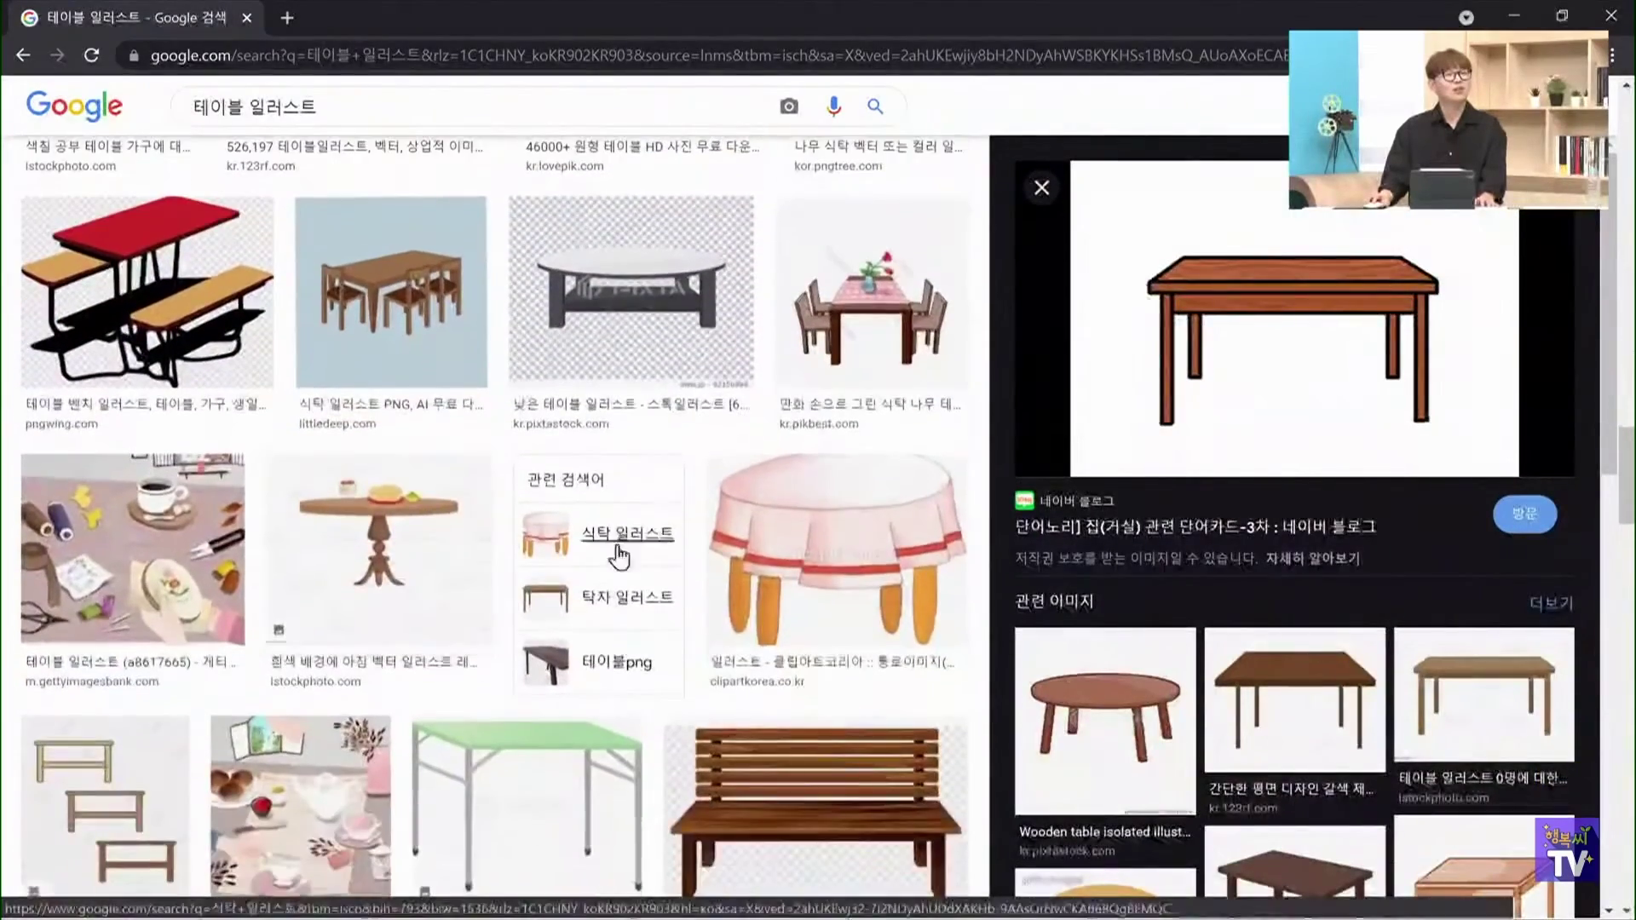
Preview the table with the pink tablecloth, look through more results, and preview the round "Life Style" table
click(851, 539)
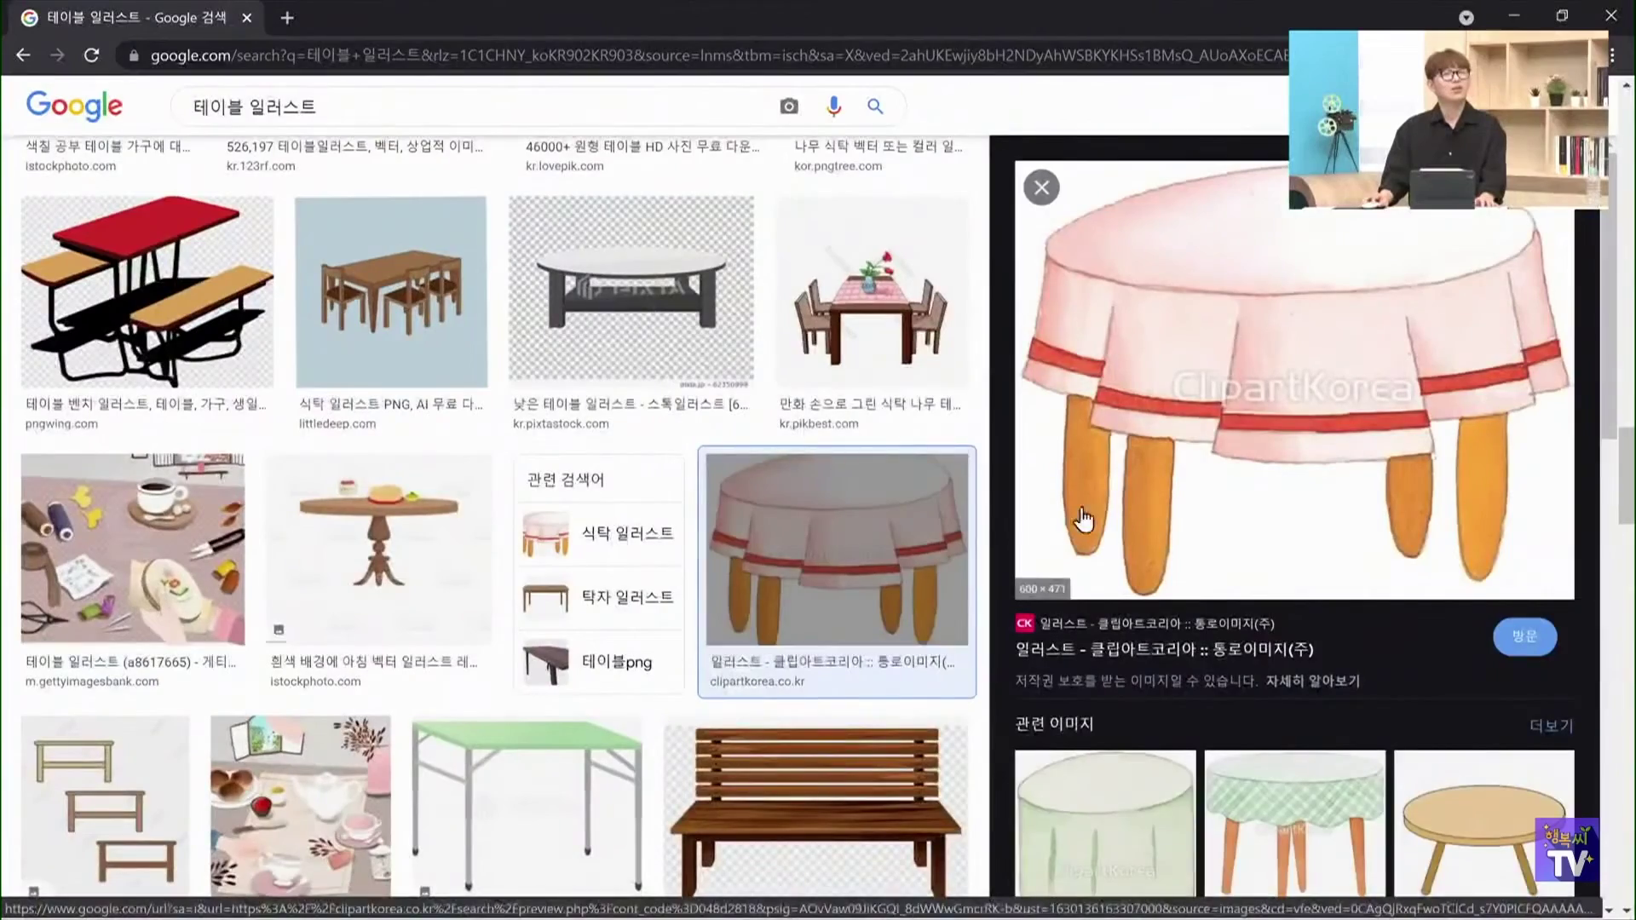
scroll(886, 554, down, 10)
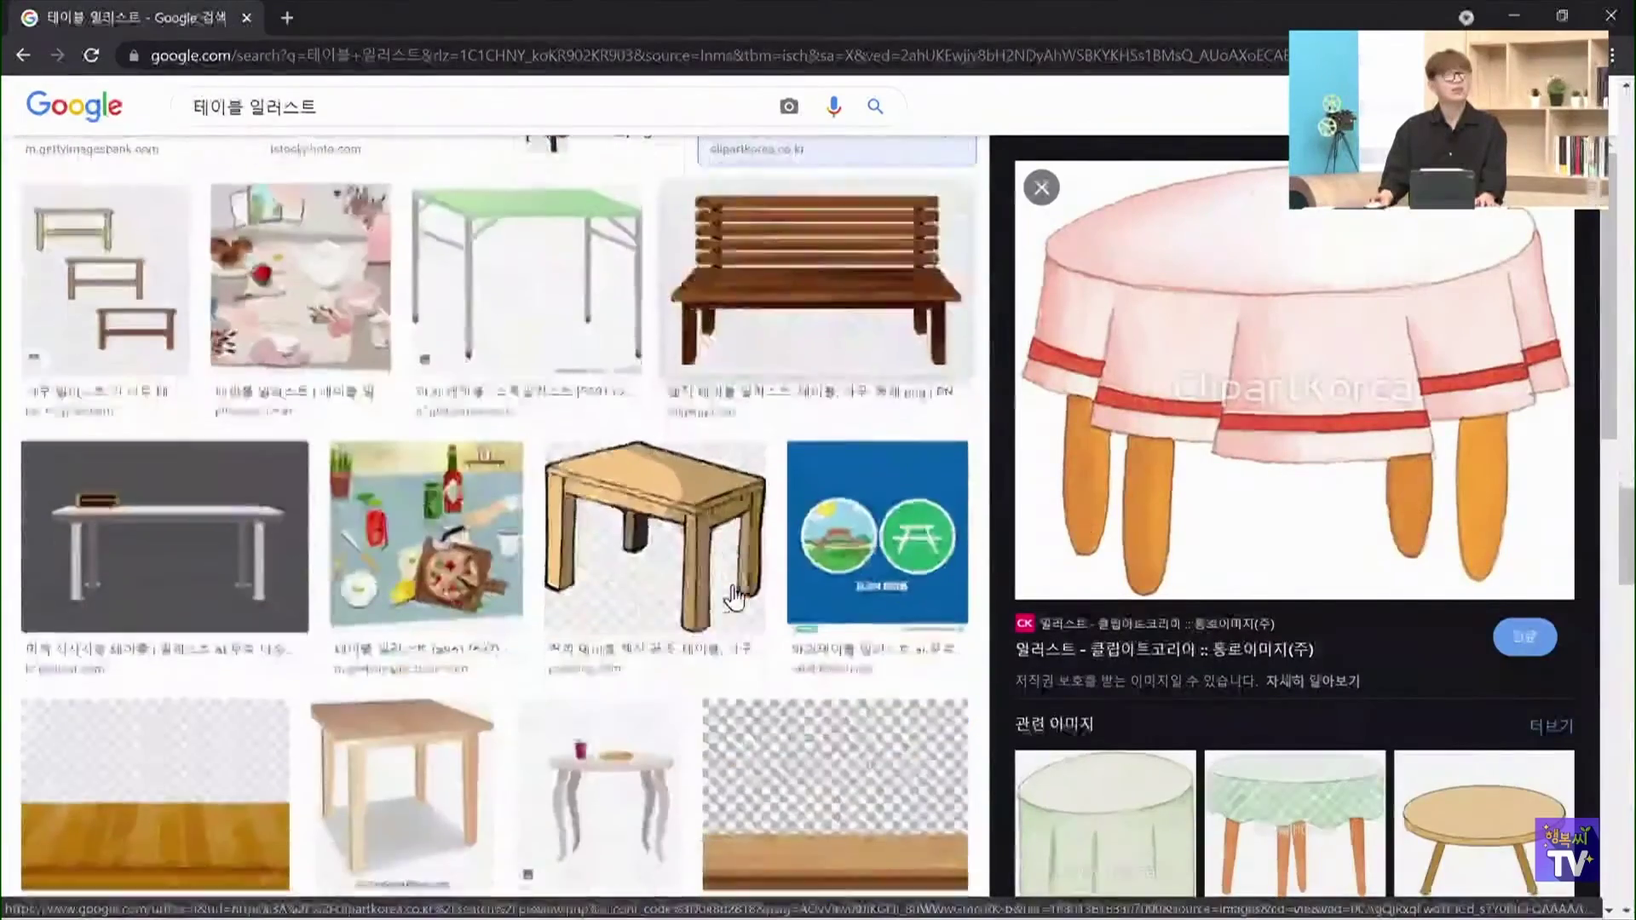
scroll(657, 635, down, 8)
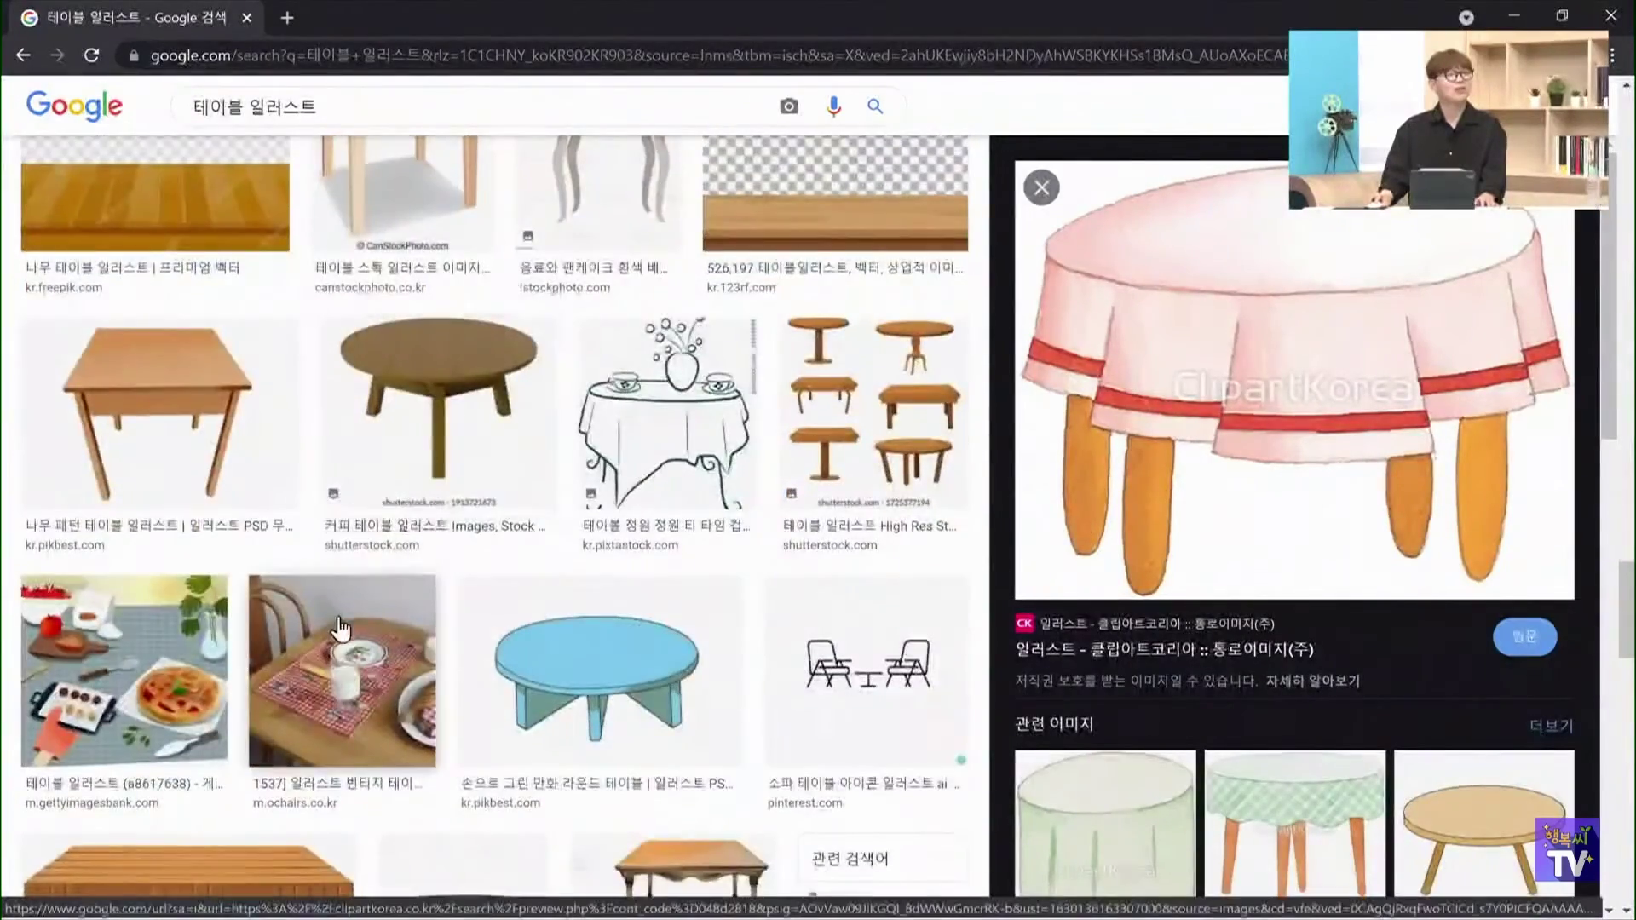
scroll(614, 673, down, 3)
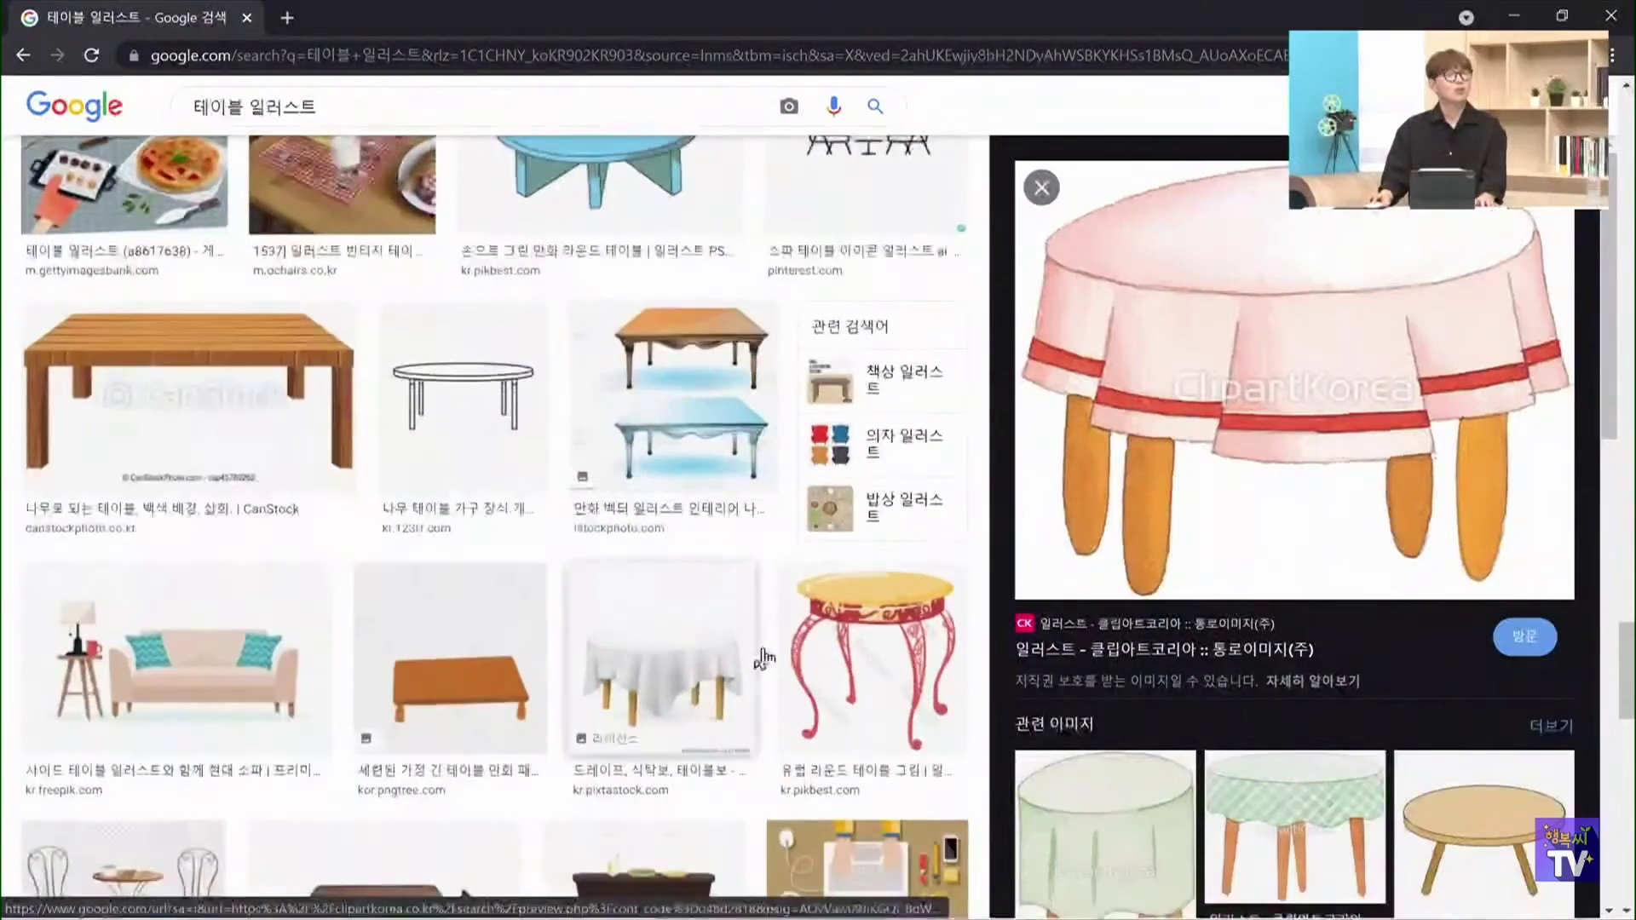
scroll(303, 706, down, 10)
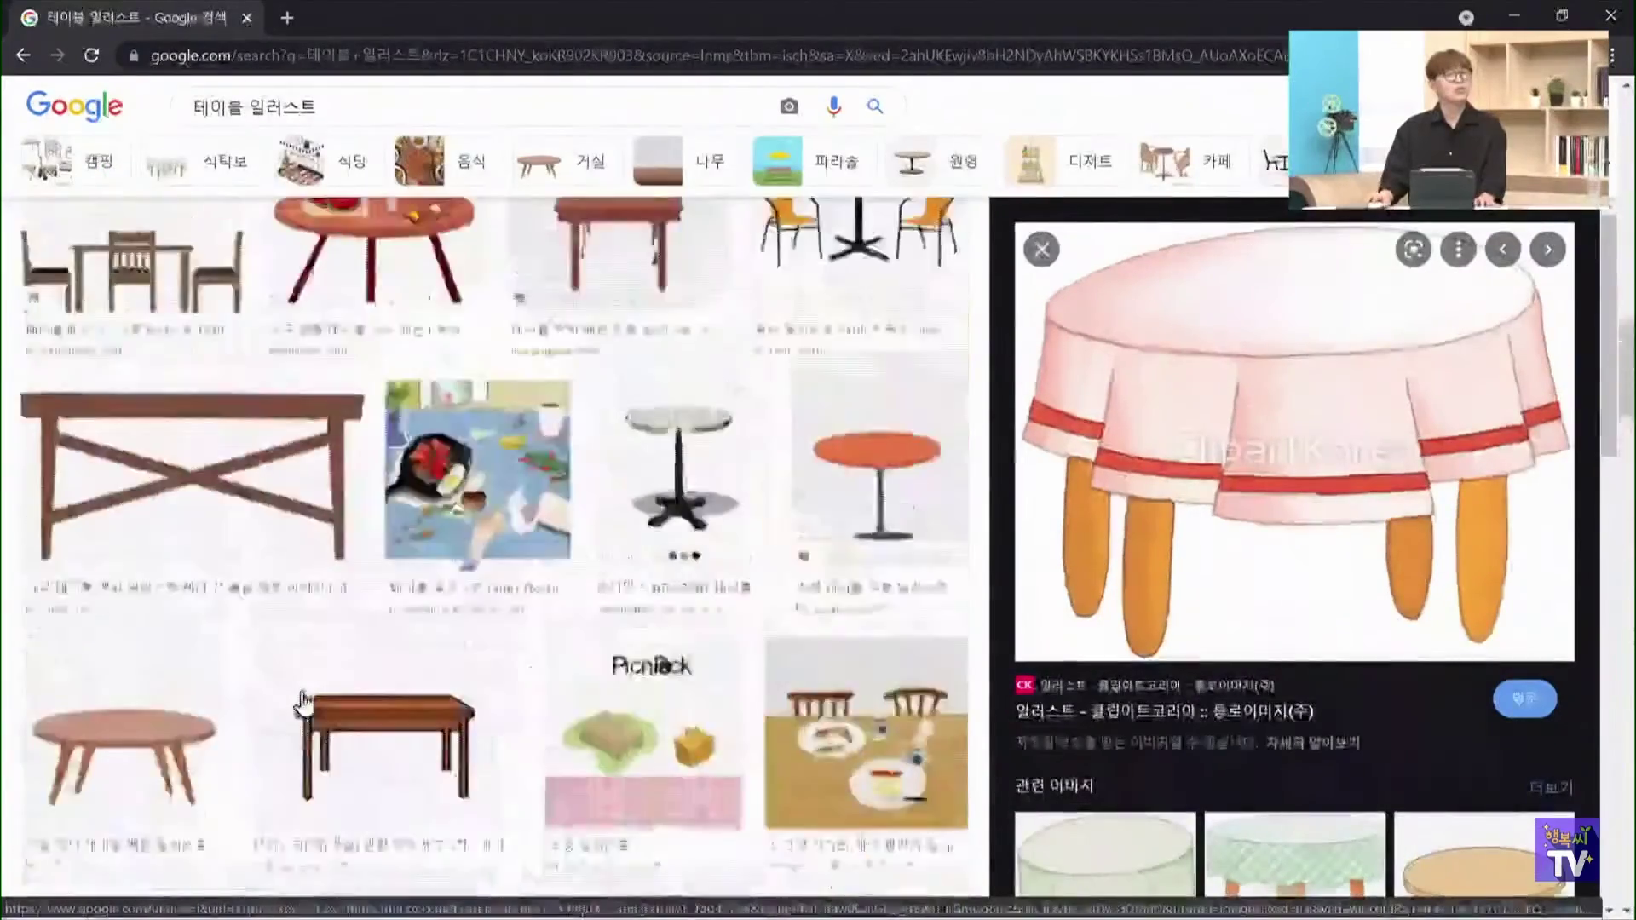
scroll(325, 687, up, 15)
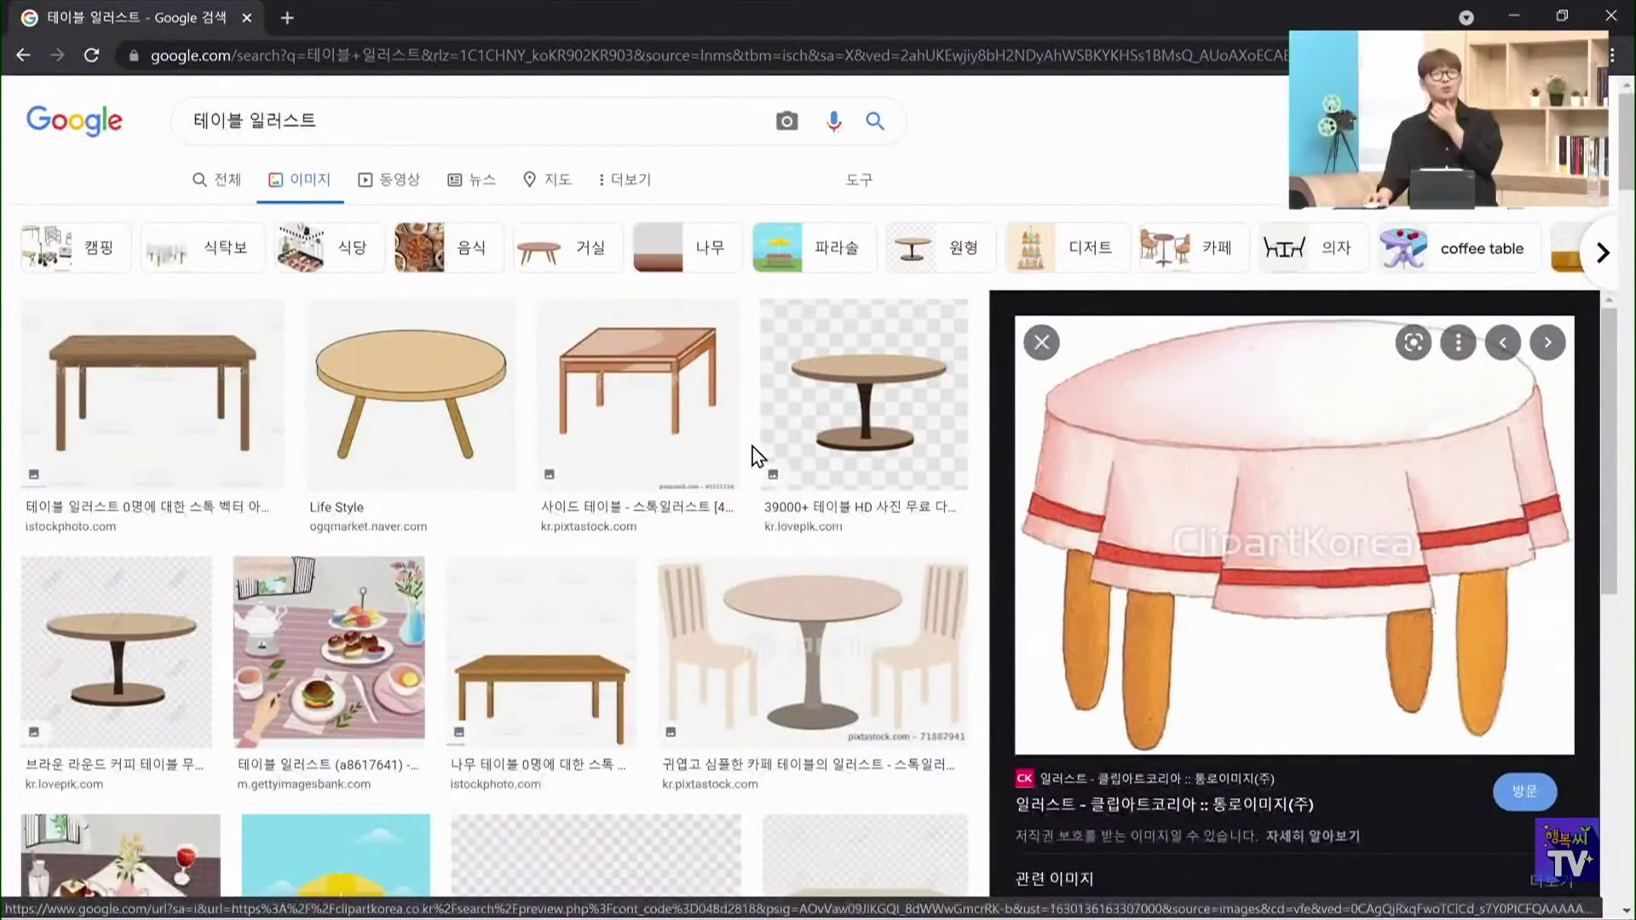
click(443, 418)
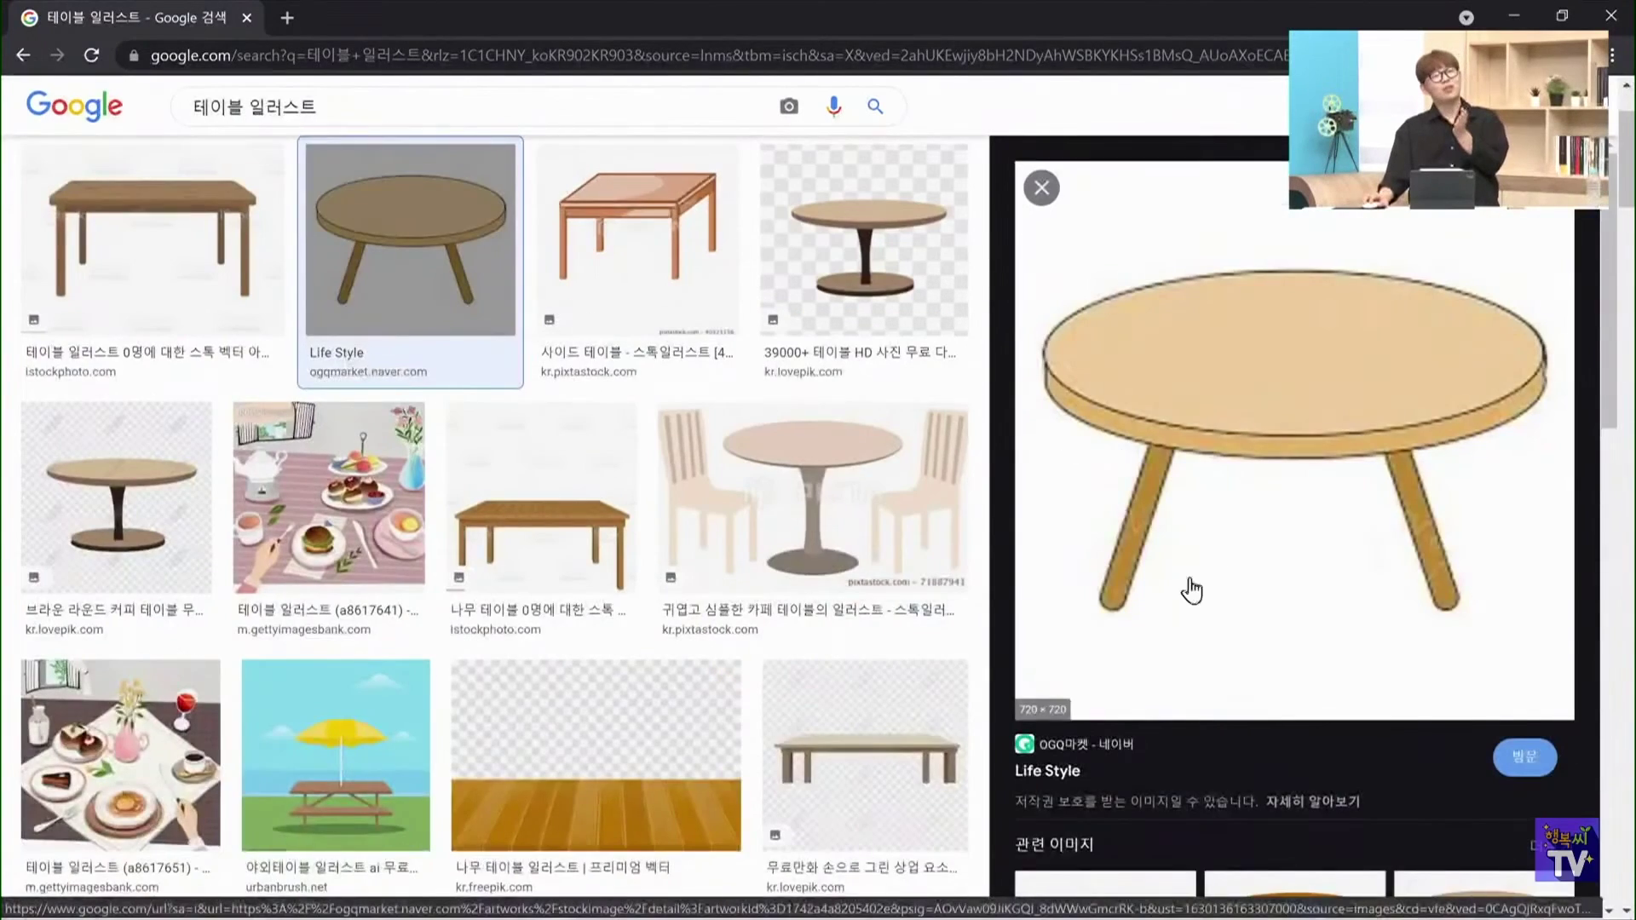
scroll(1176, 597, up, 2)
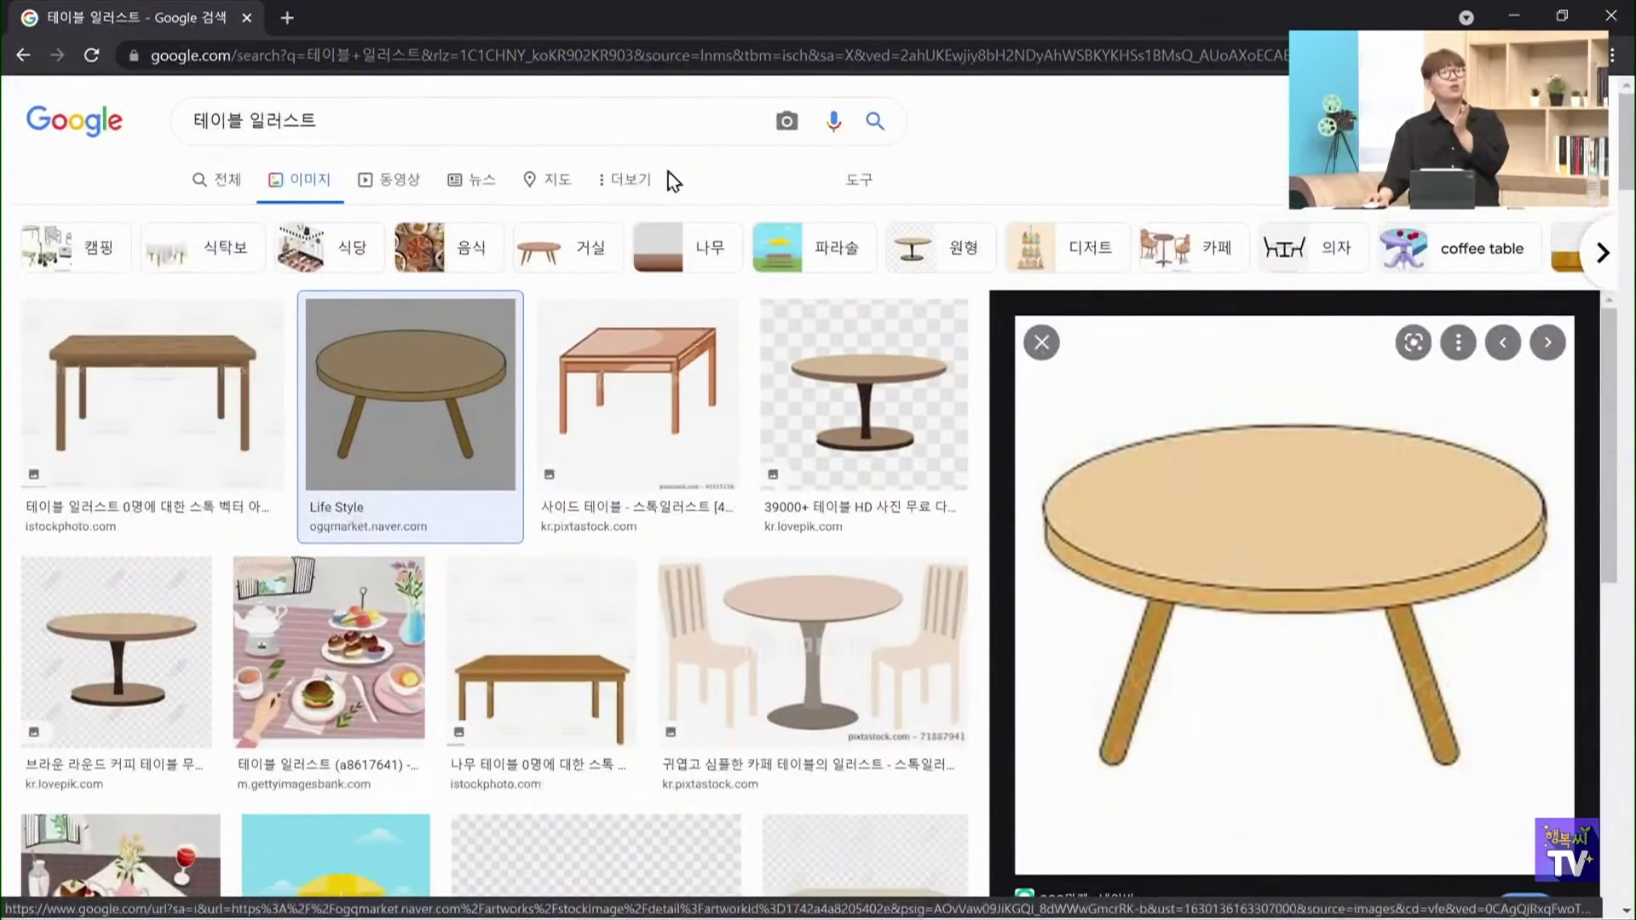
Filter the image results by usage rights to Creative Commons licences (크리에이티브 커먼즈 라이선스)
click(615, 181)
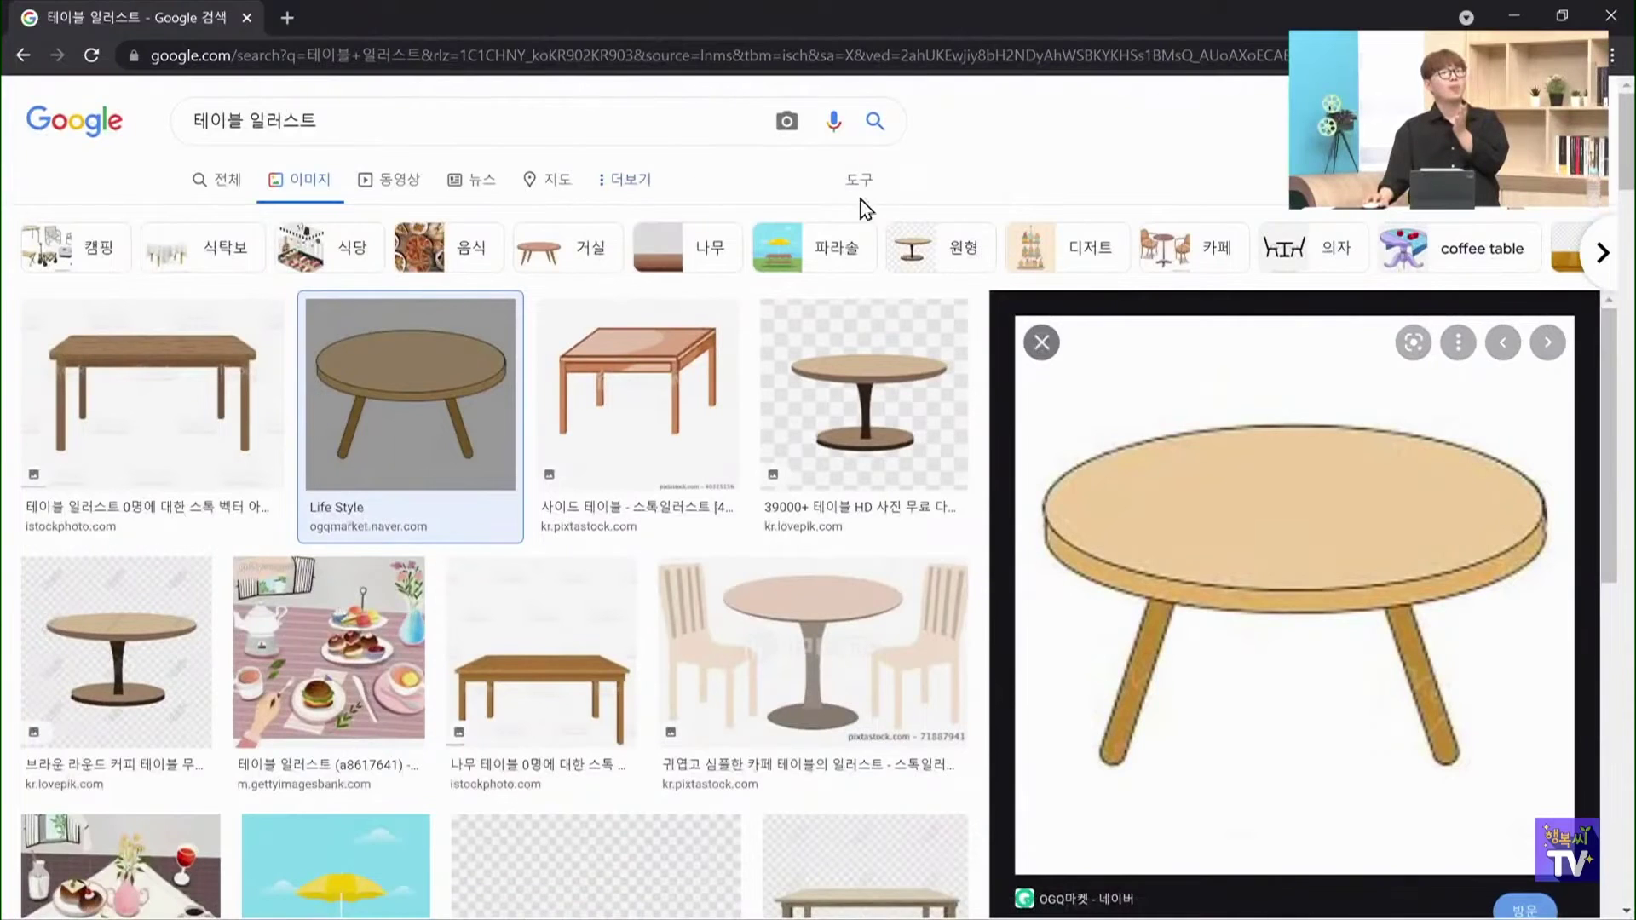
click(860, 182)
click(460, 219)
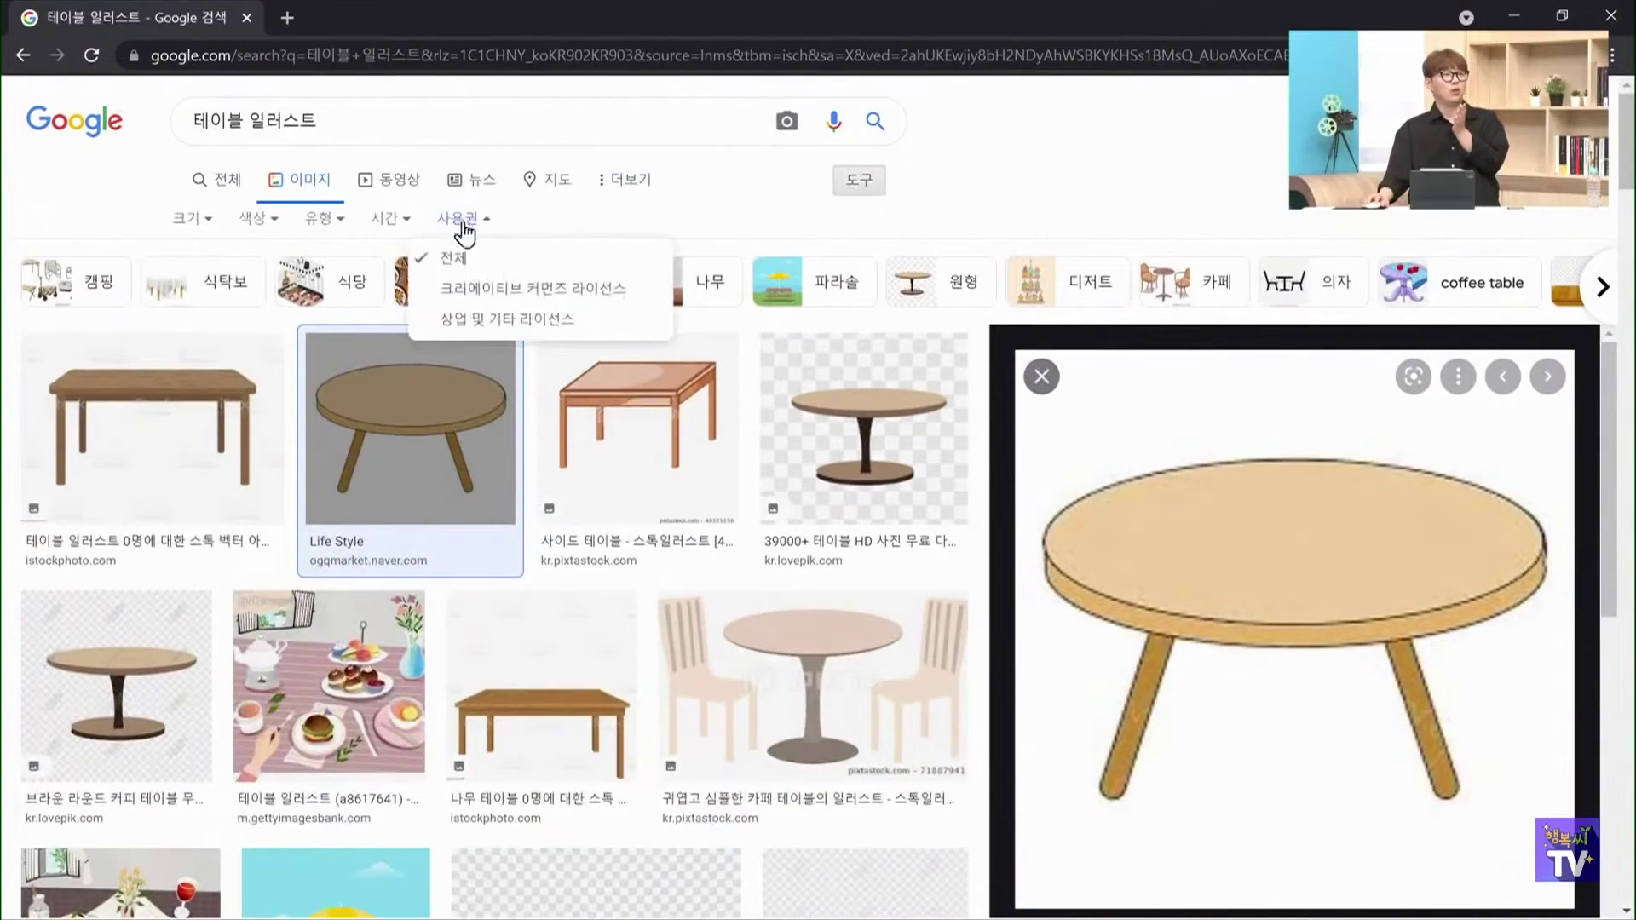
click(510, 294)
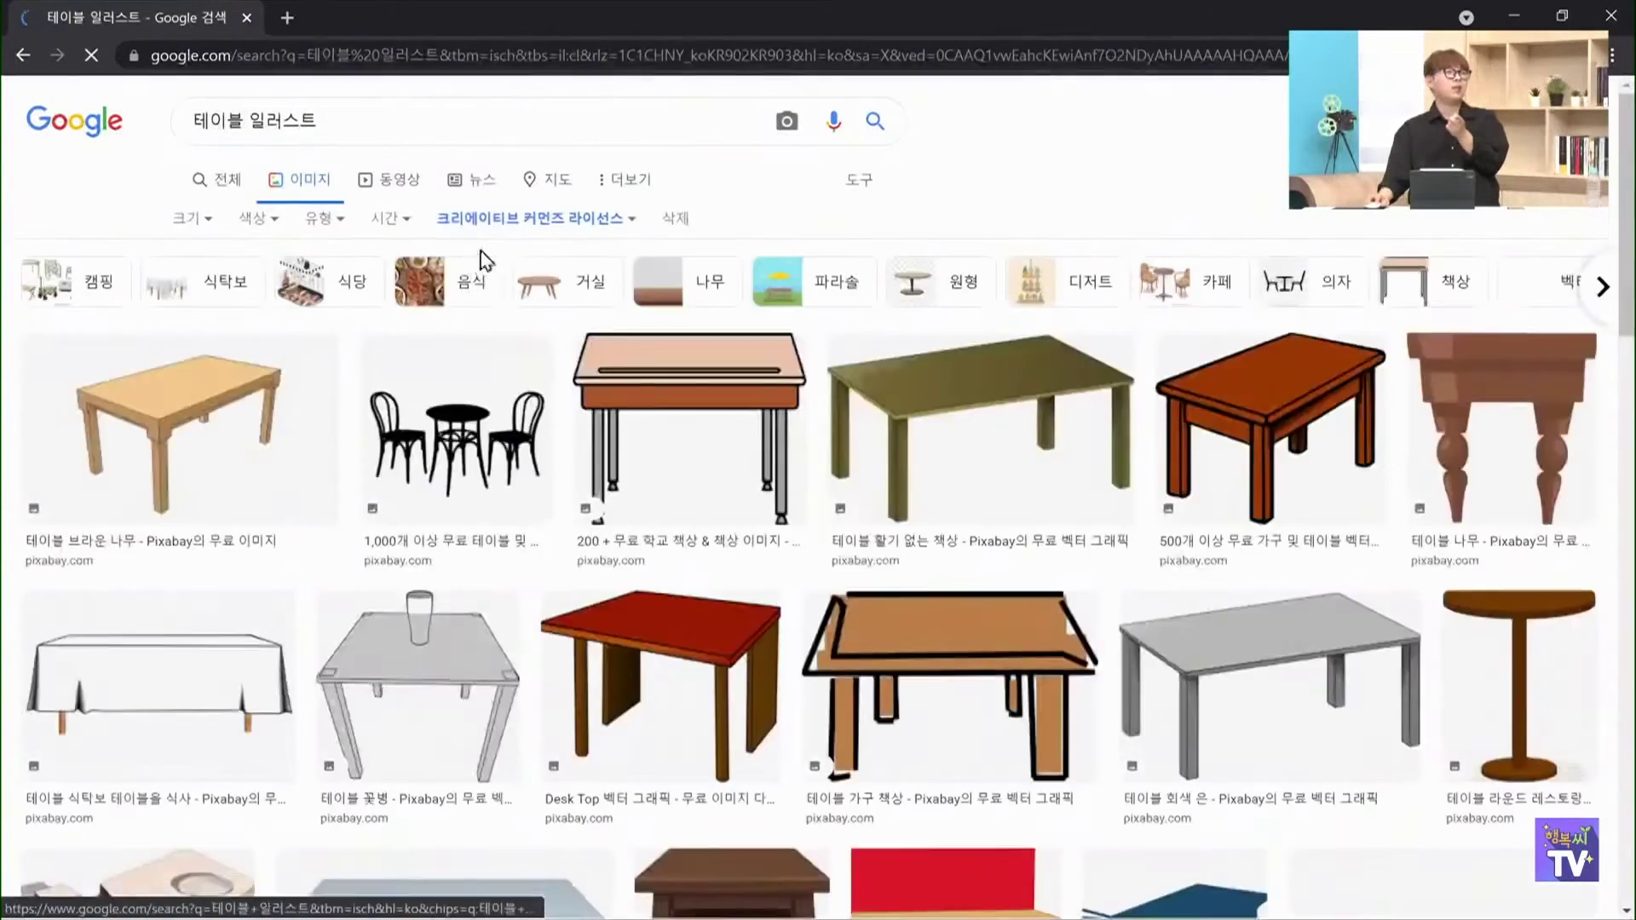
Open the Pixabay page of the brown wooden table illustration and copy its image
click(242, 417)
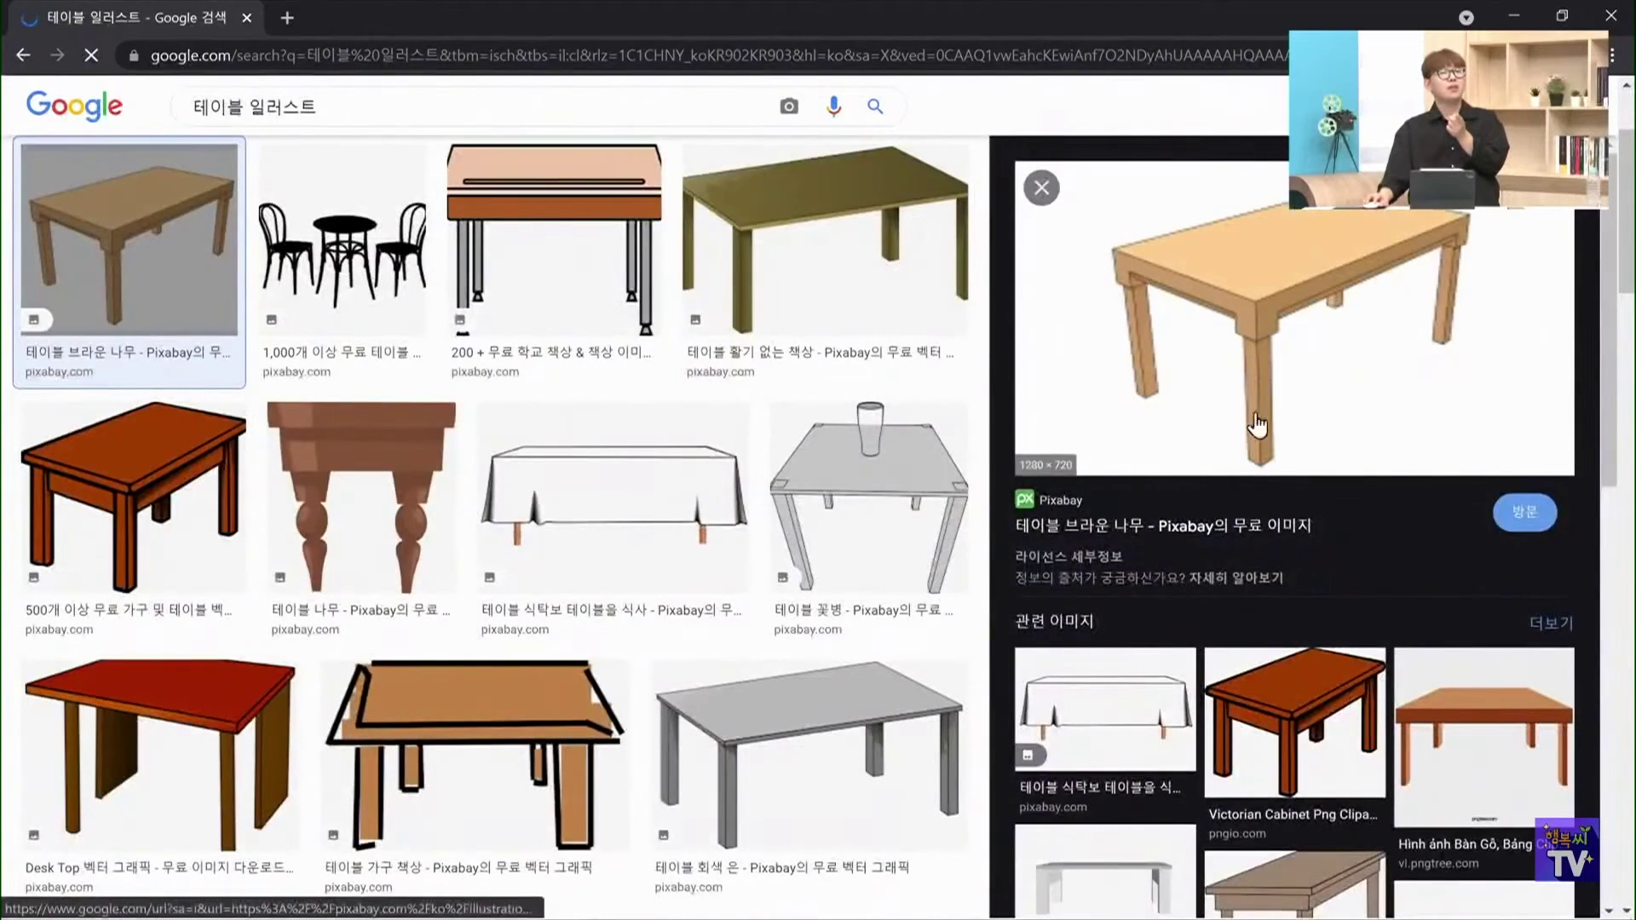
click(1285, 378)
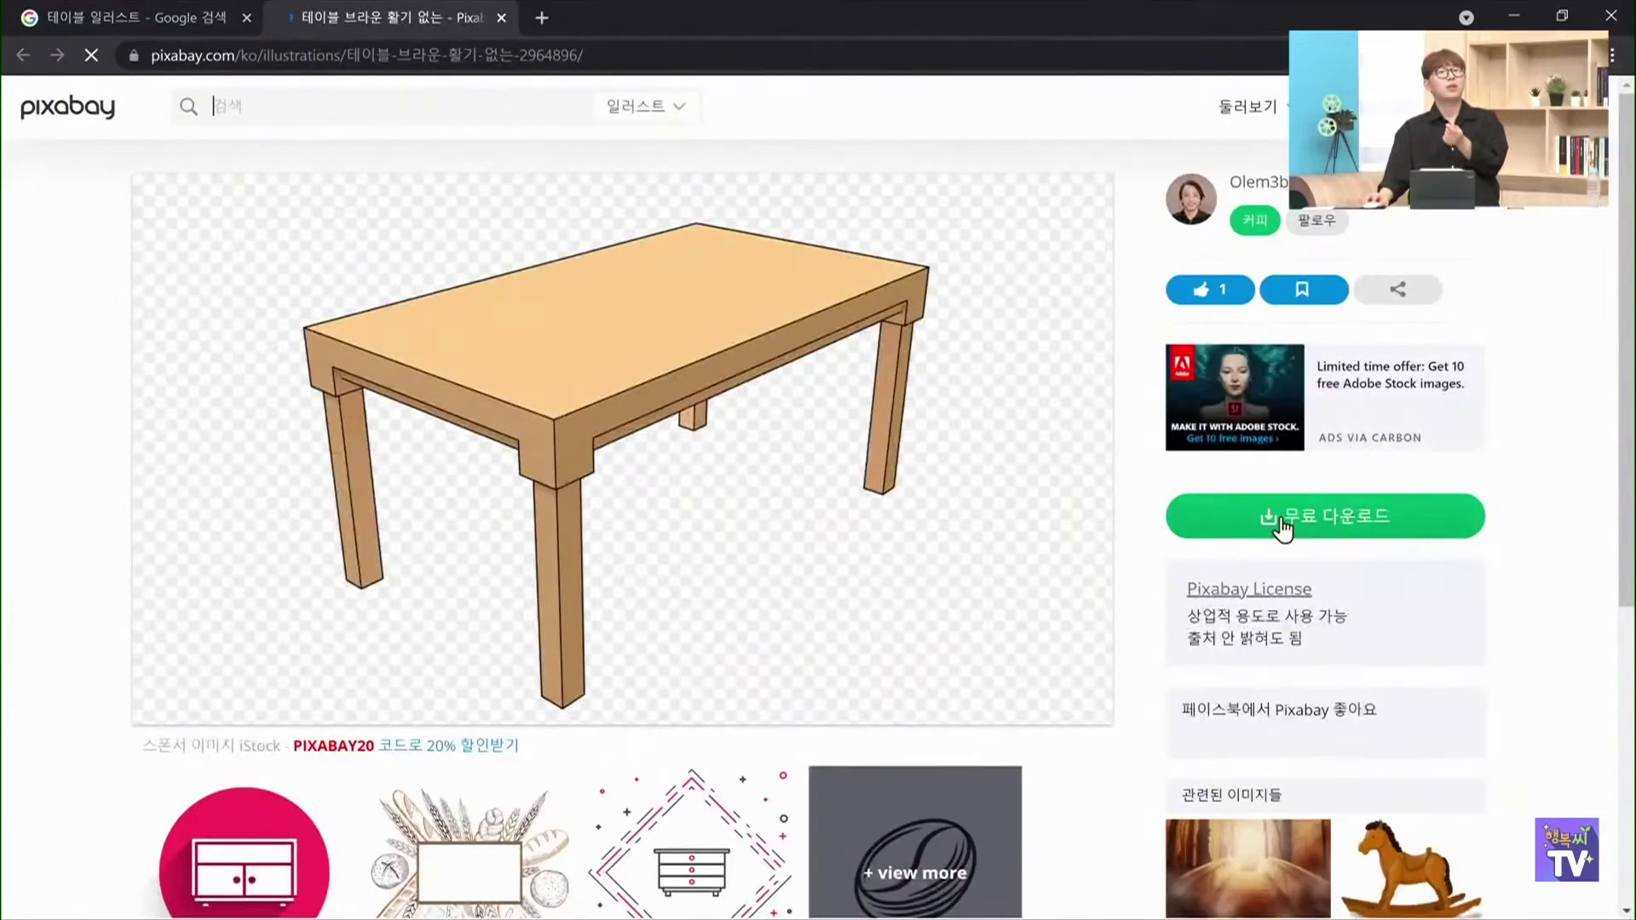
right_click(588, 381)
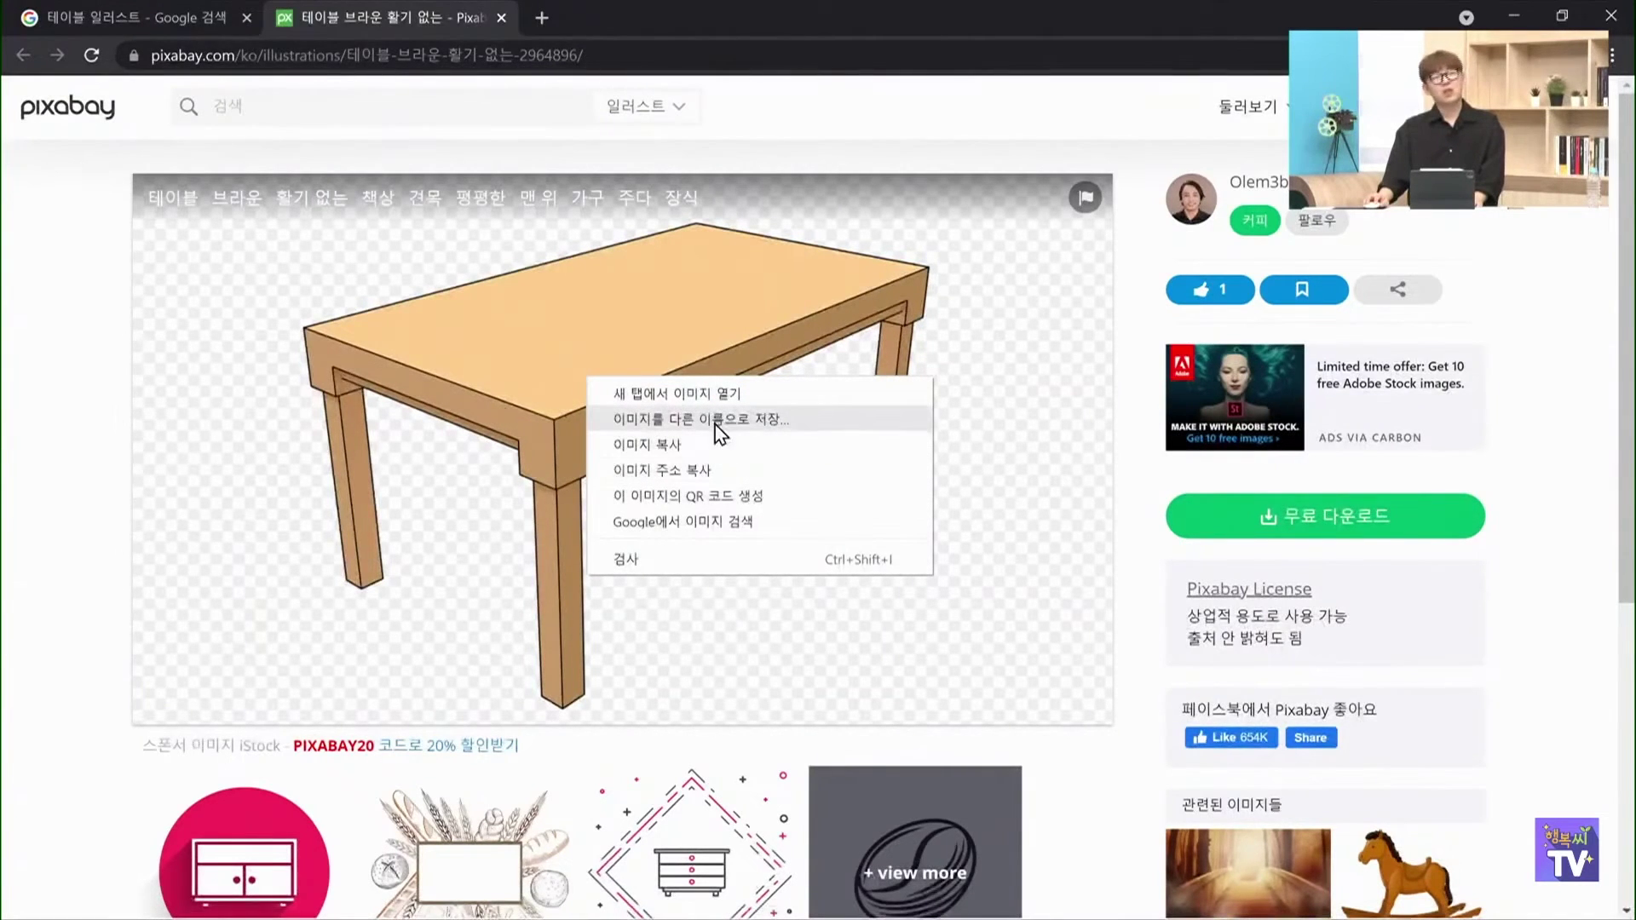
click(722, 446)
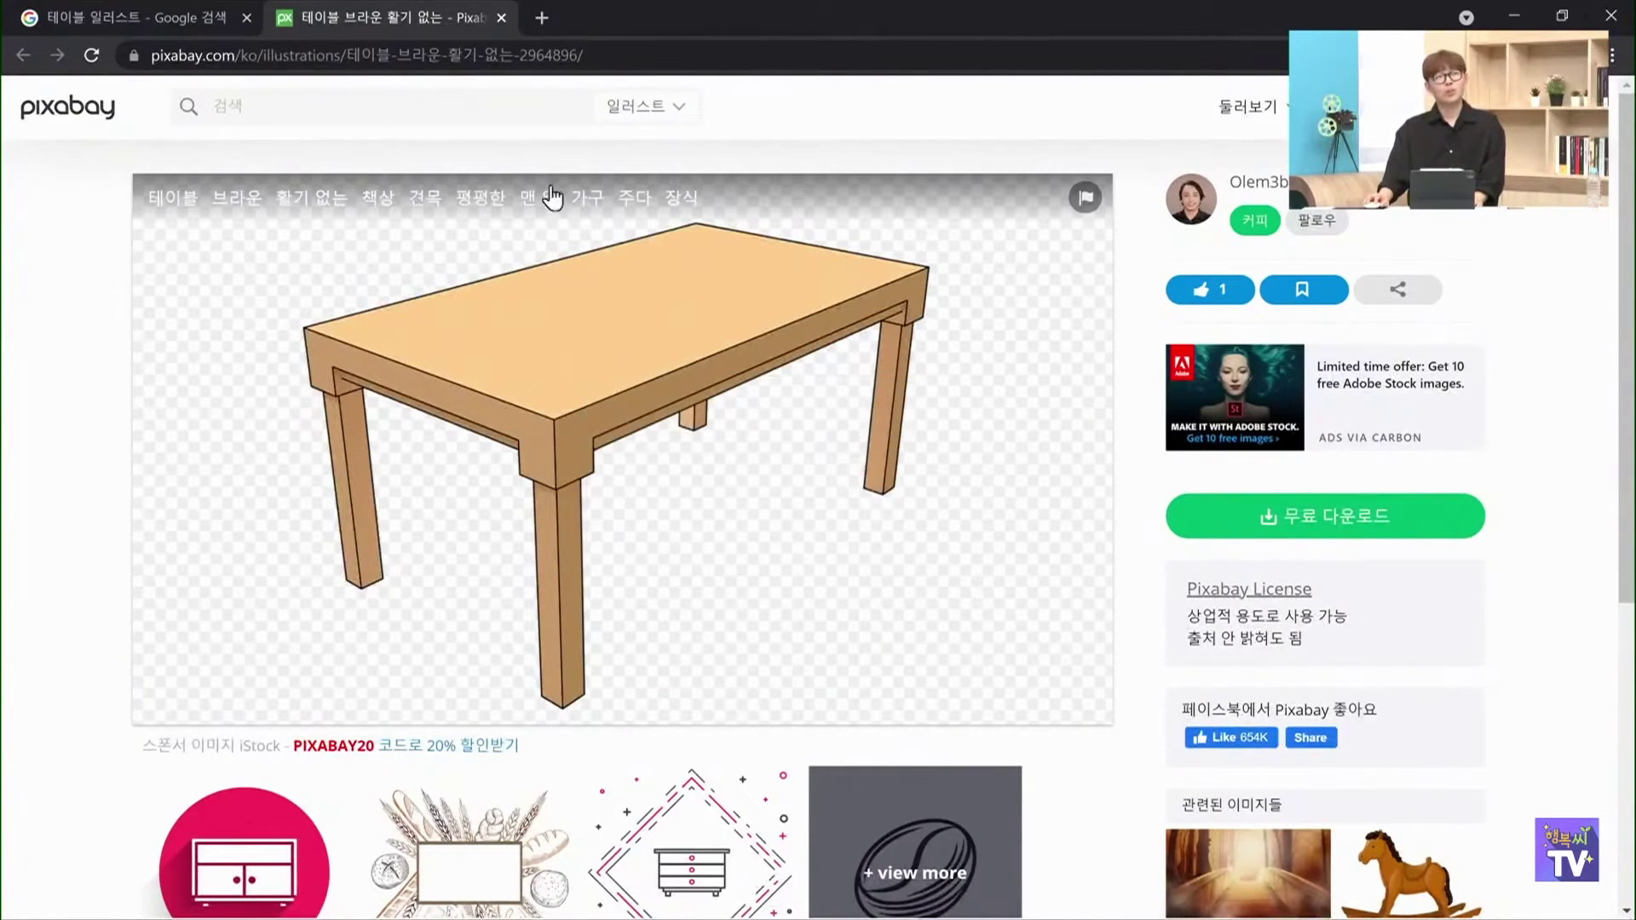
Open the remove.bg website in a new tab
click(542, 19)
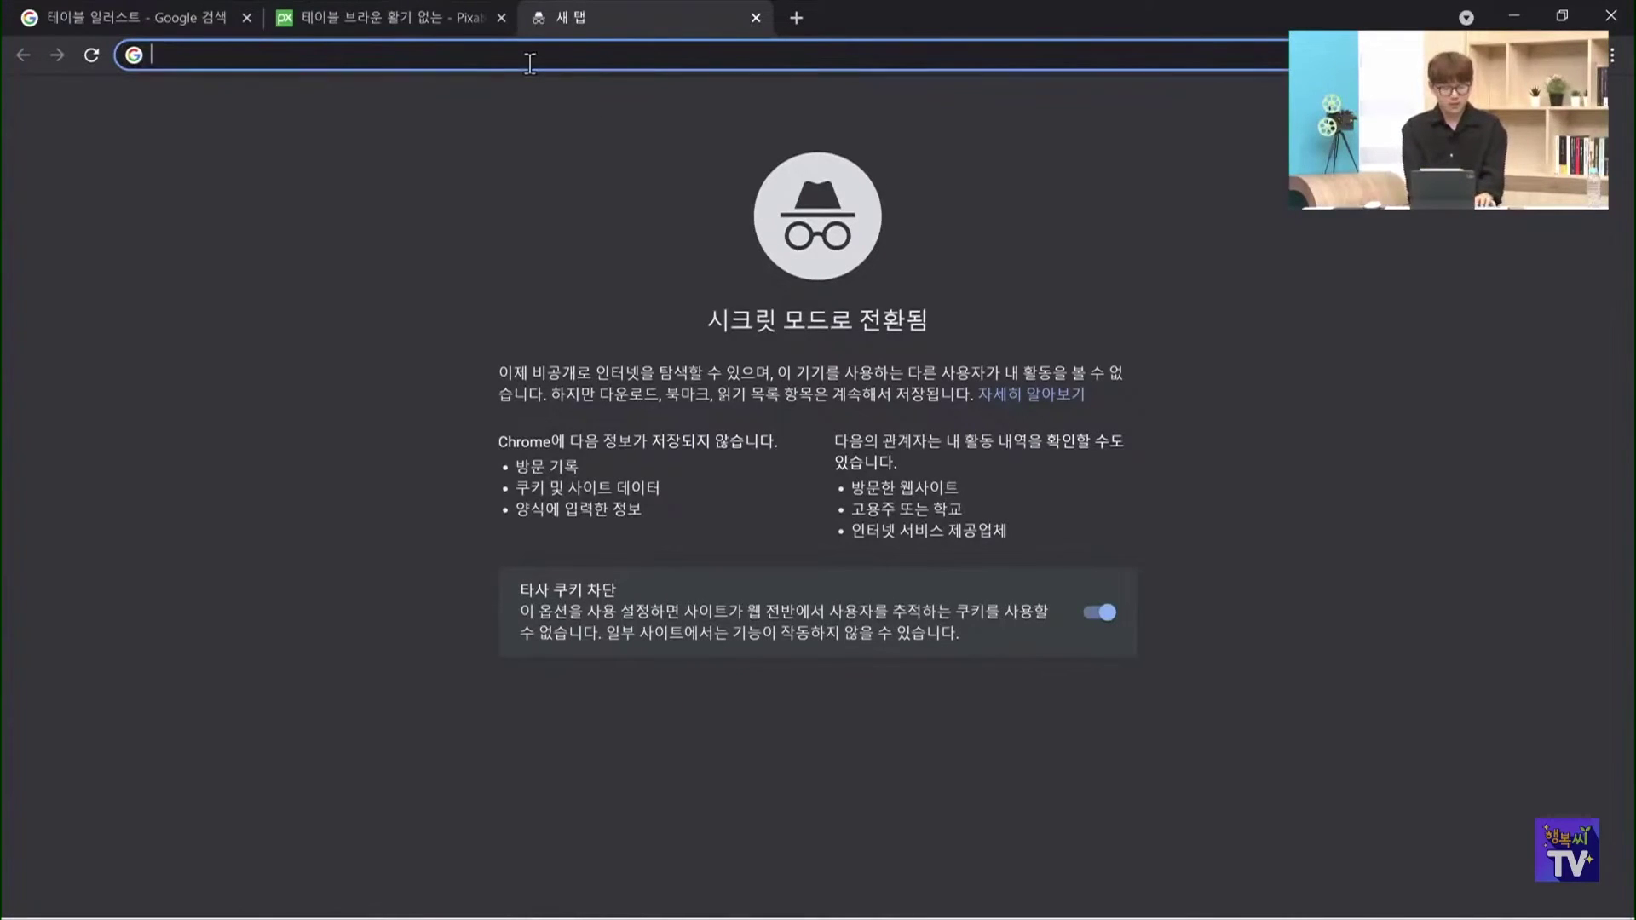
text(ㄱㄷㅔ)
key(BackSpace)
key(BackSpace)
key(BackSpace)
text(ㄱ트)
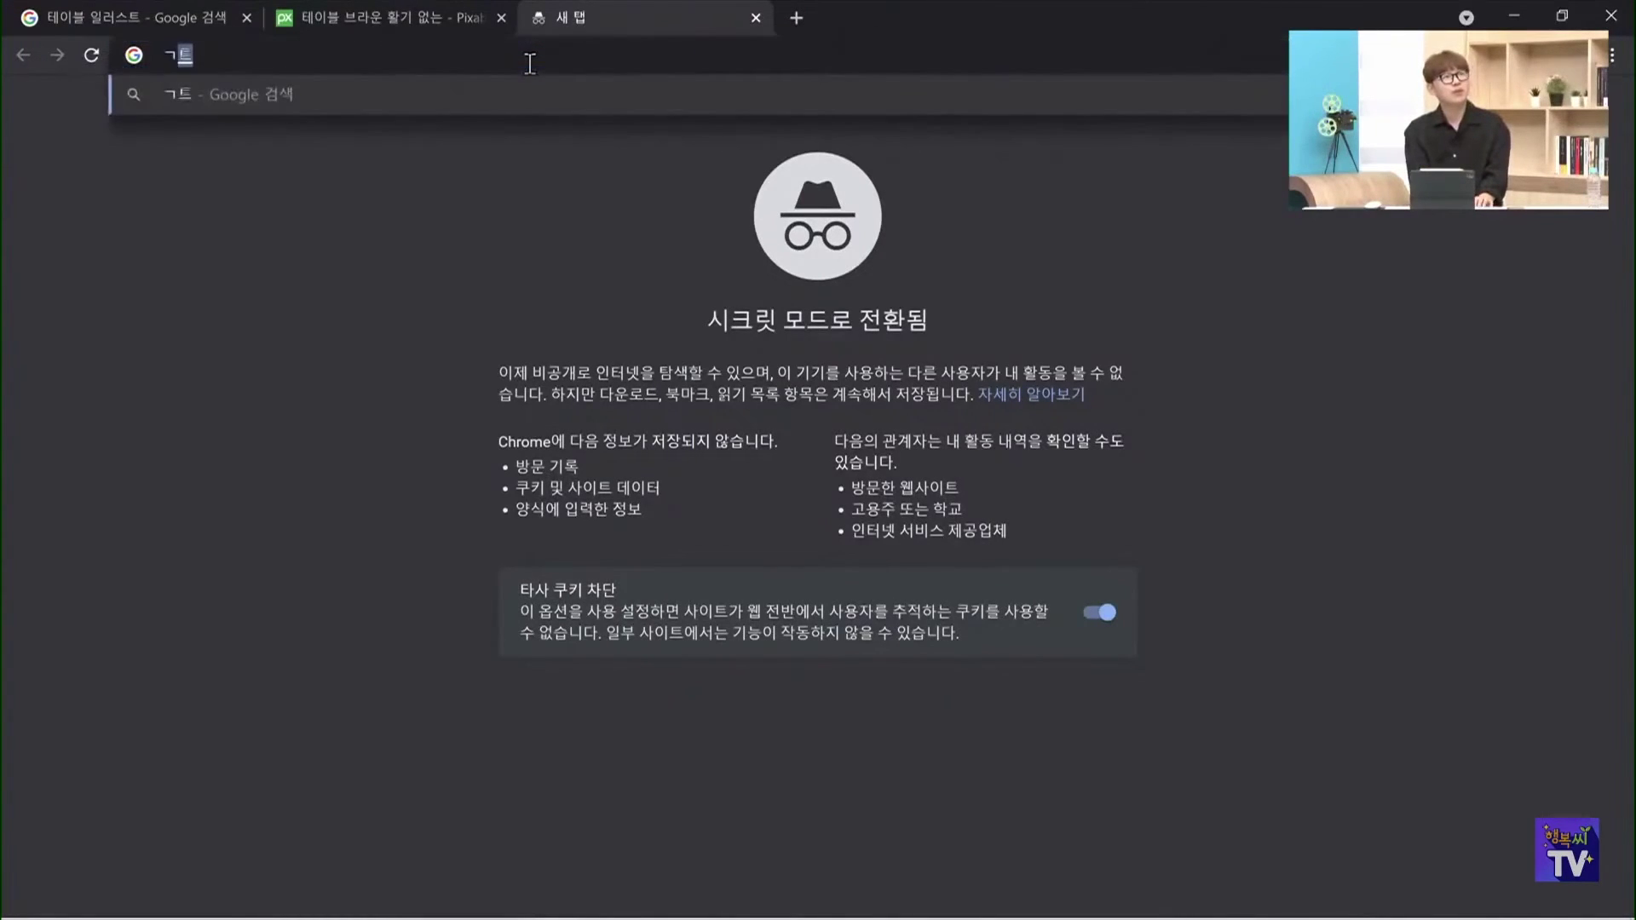
key(BackSpace)
key(BackSpace)
text(remo)
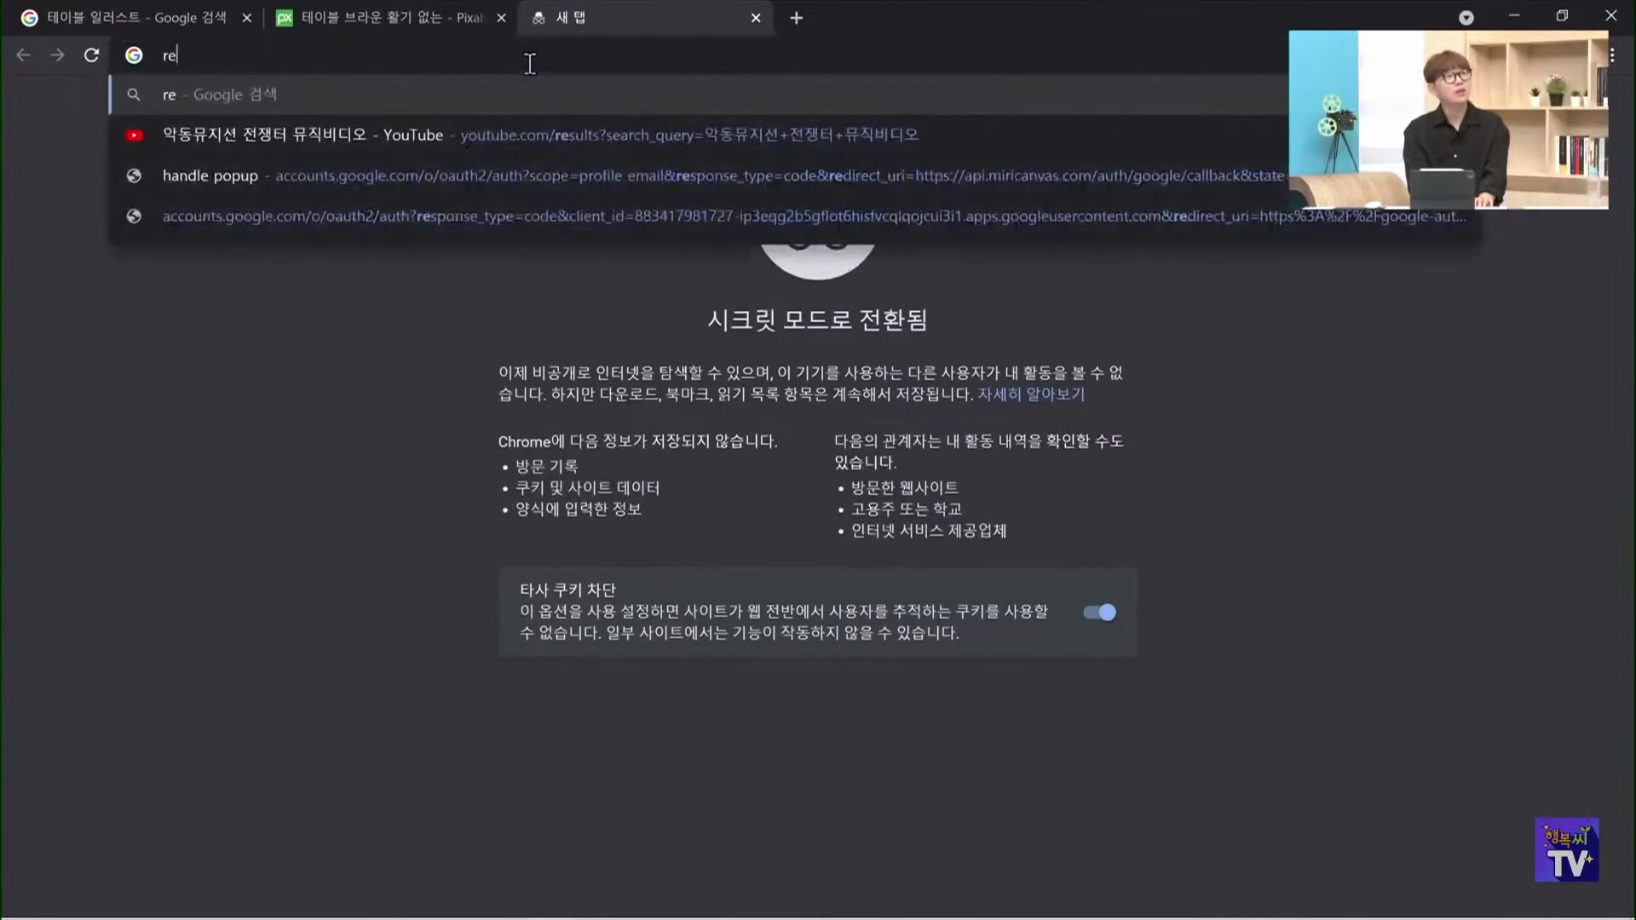
text(ve.bg)
key(Return)
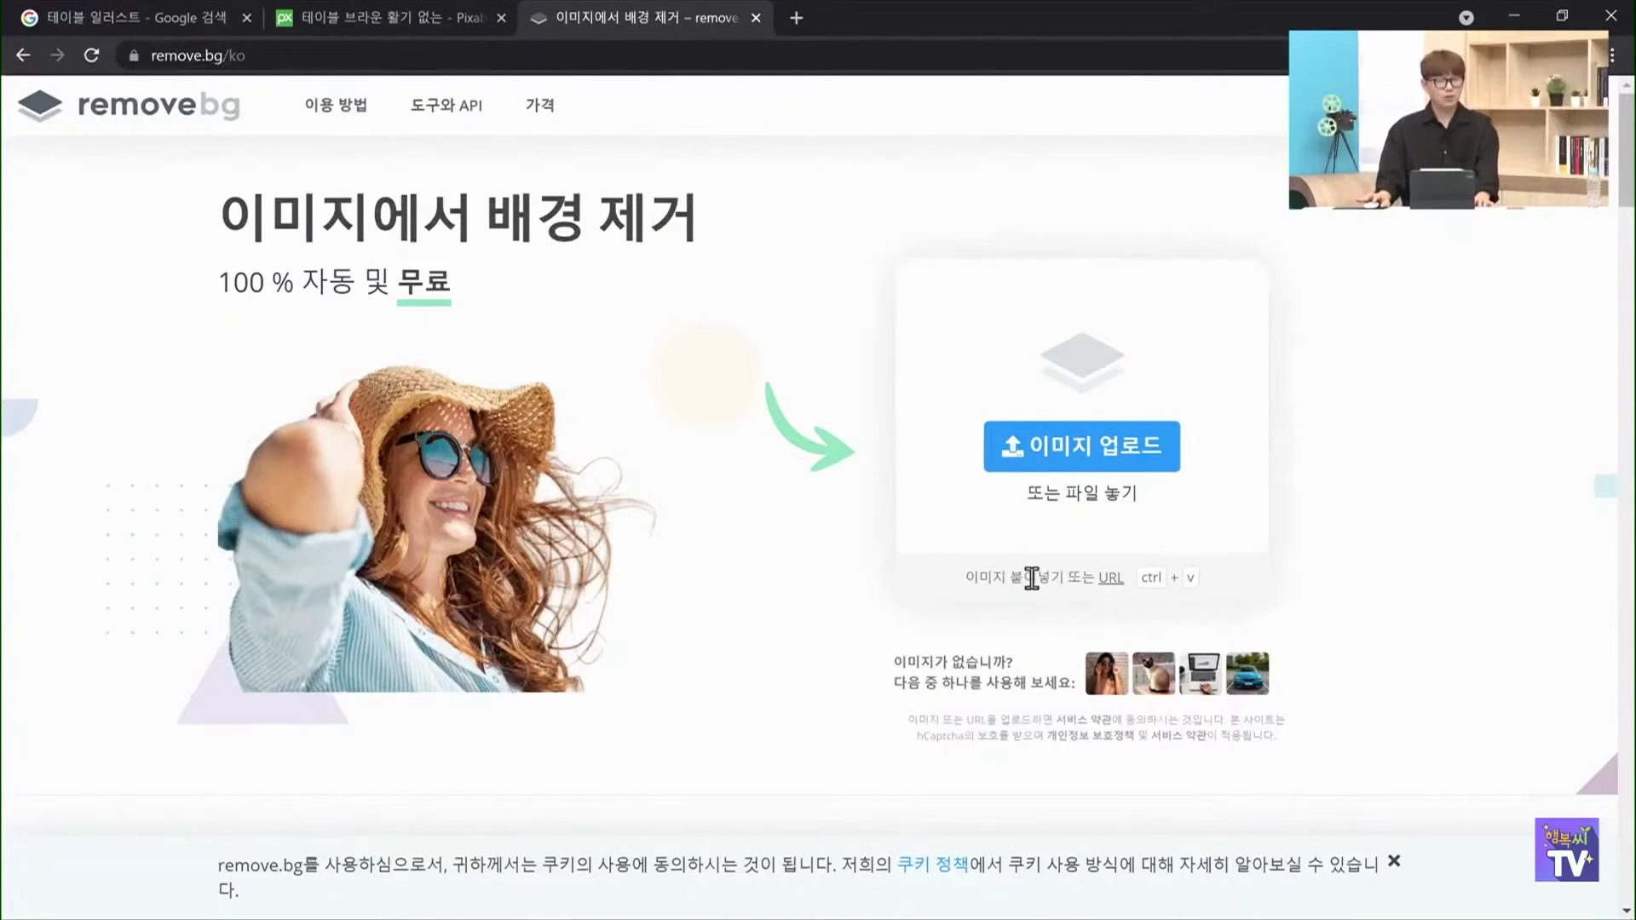
Remove the background from the copied table image, then download the 666 × 375 version and check the saved PNG
key(ctrl+v)
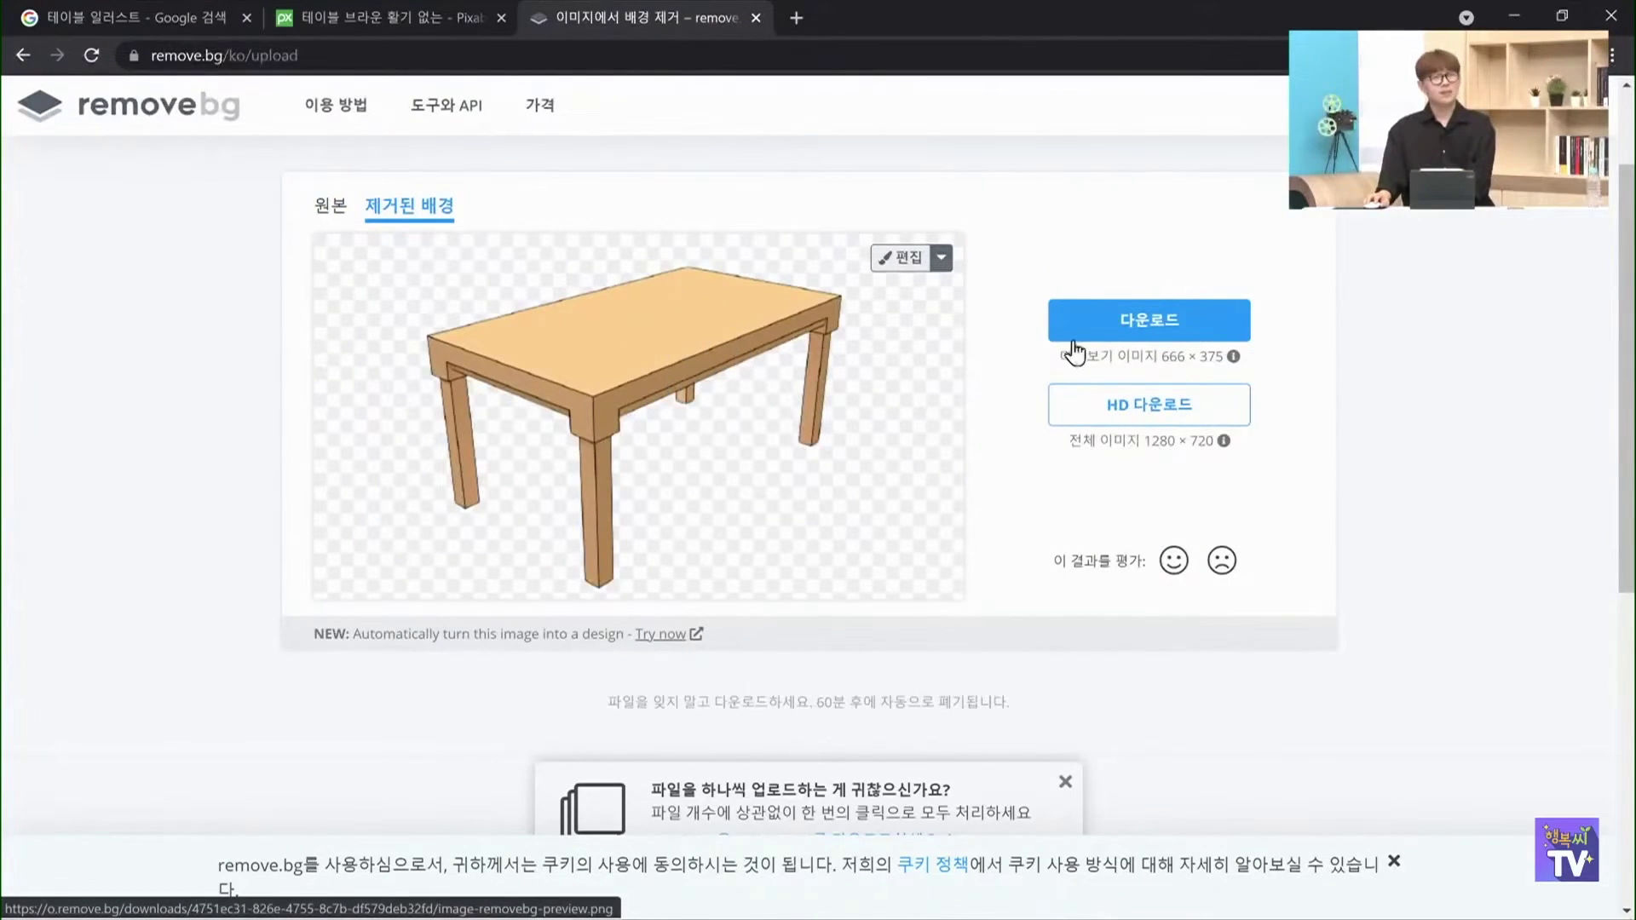
click(1101, 335)
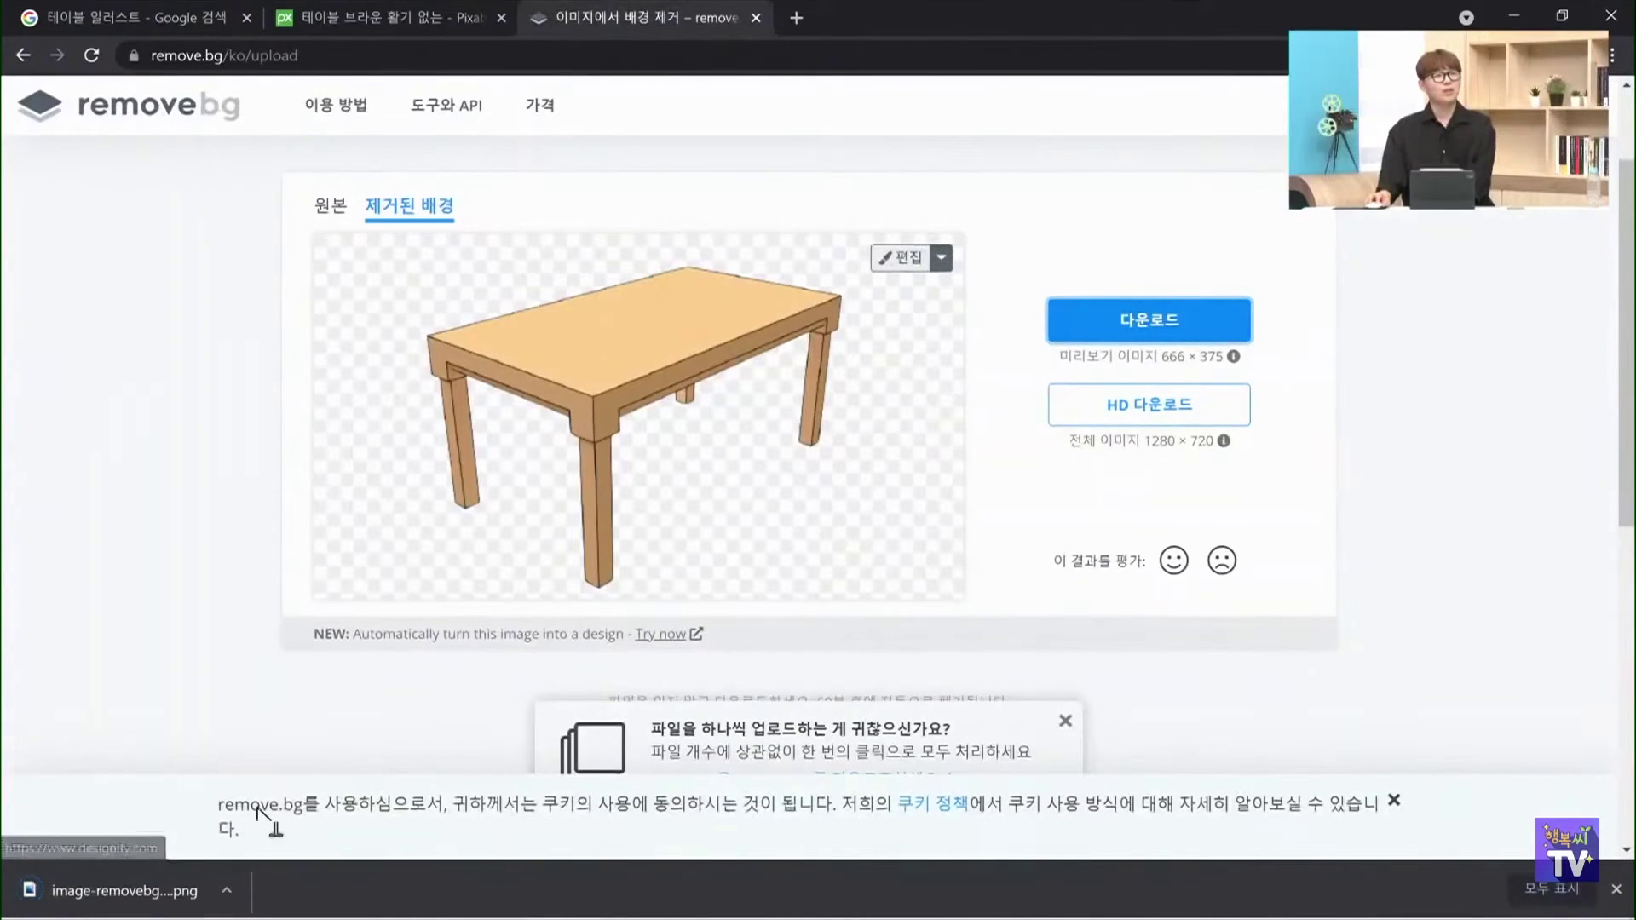
click(176, 887)
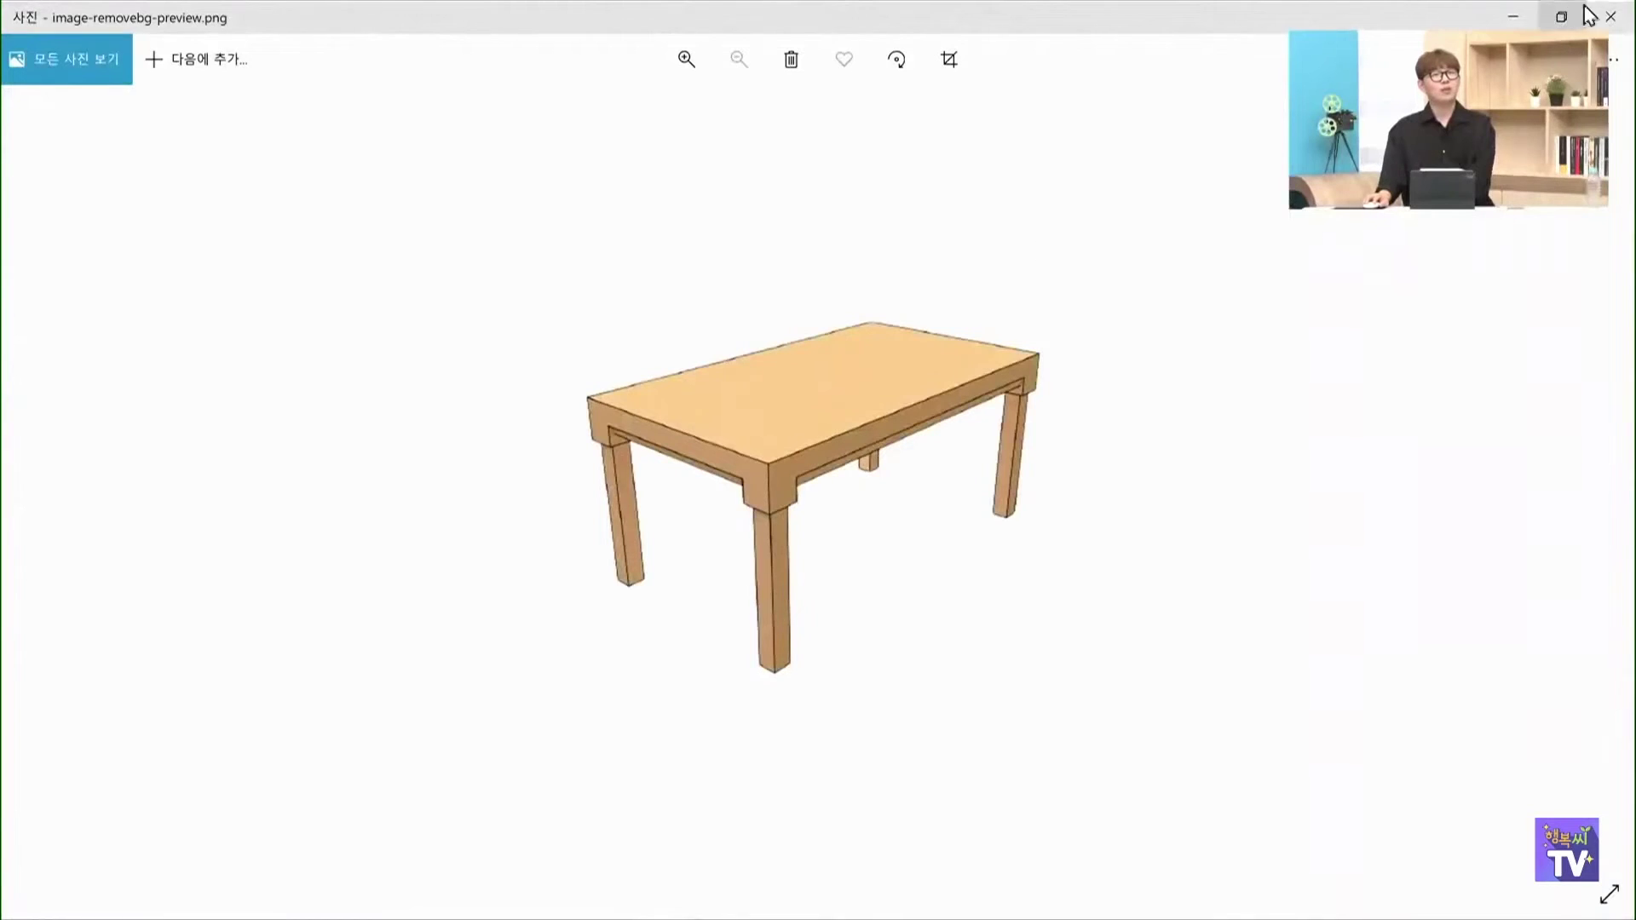
click(1612, 17)
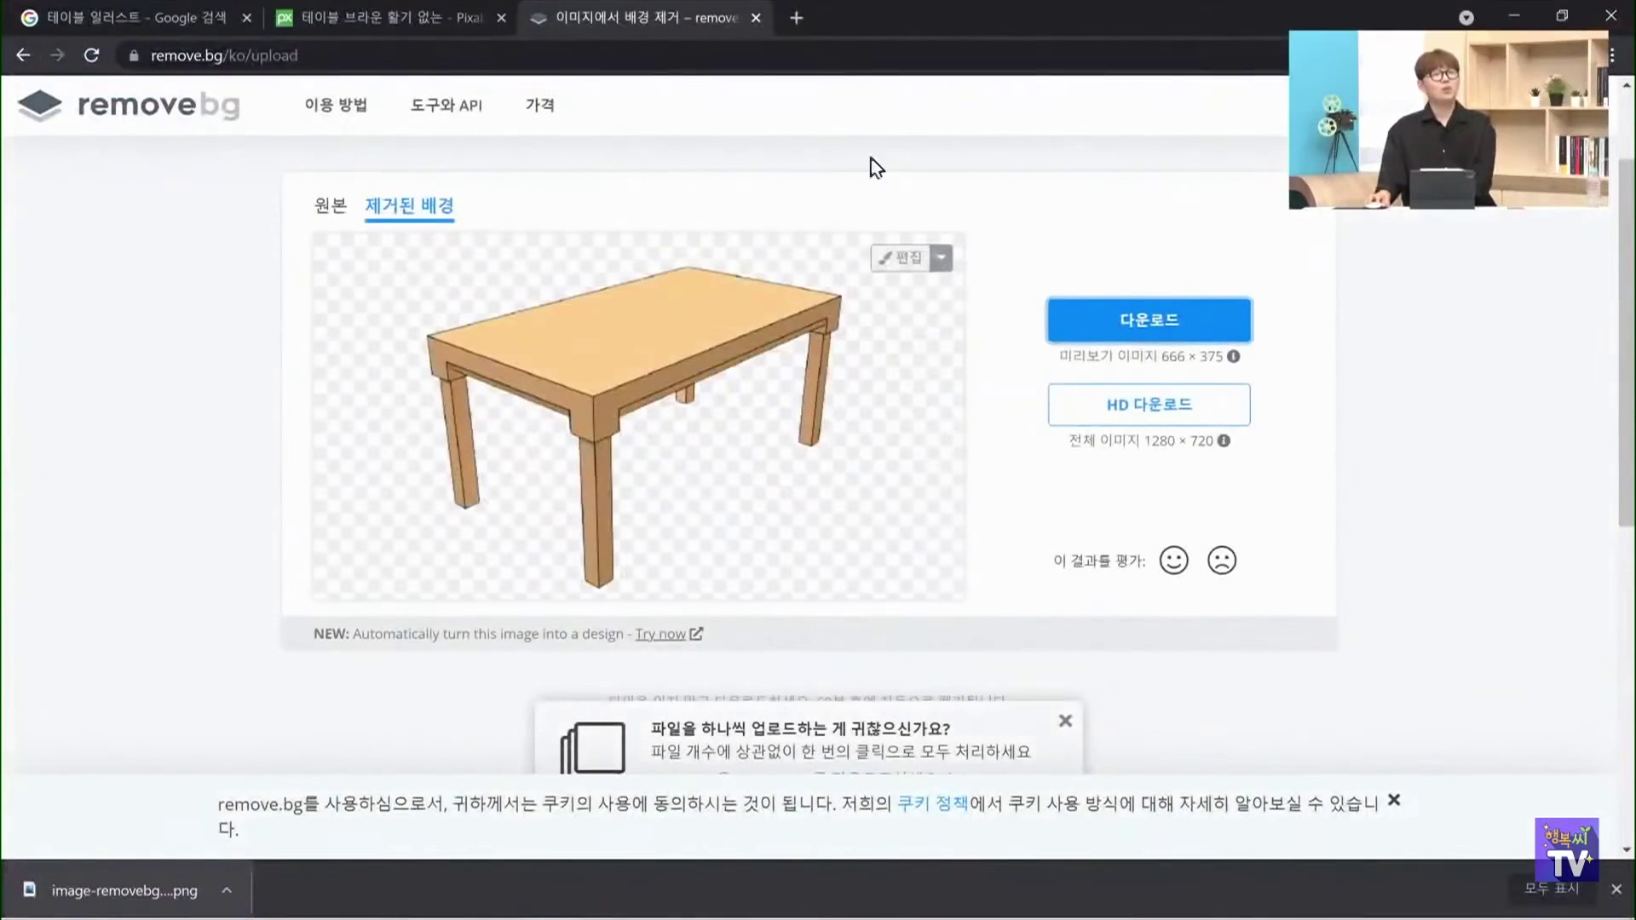
drag(1162, 357, 1178, 354)
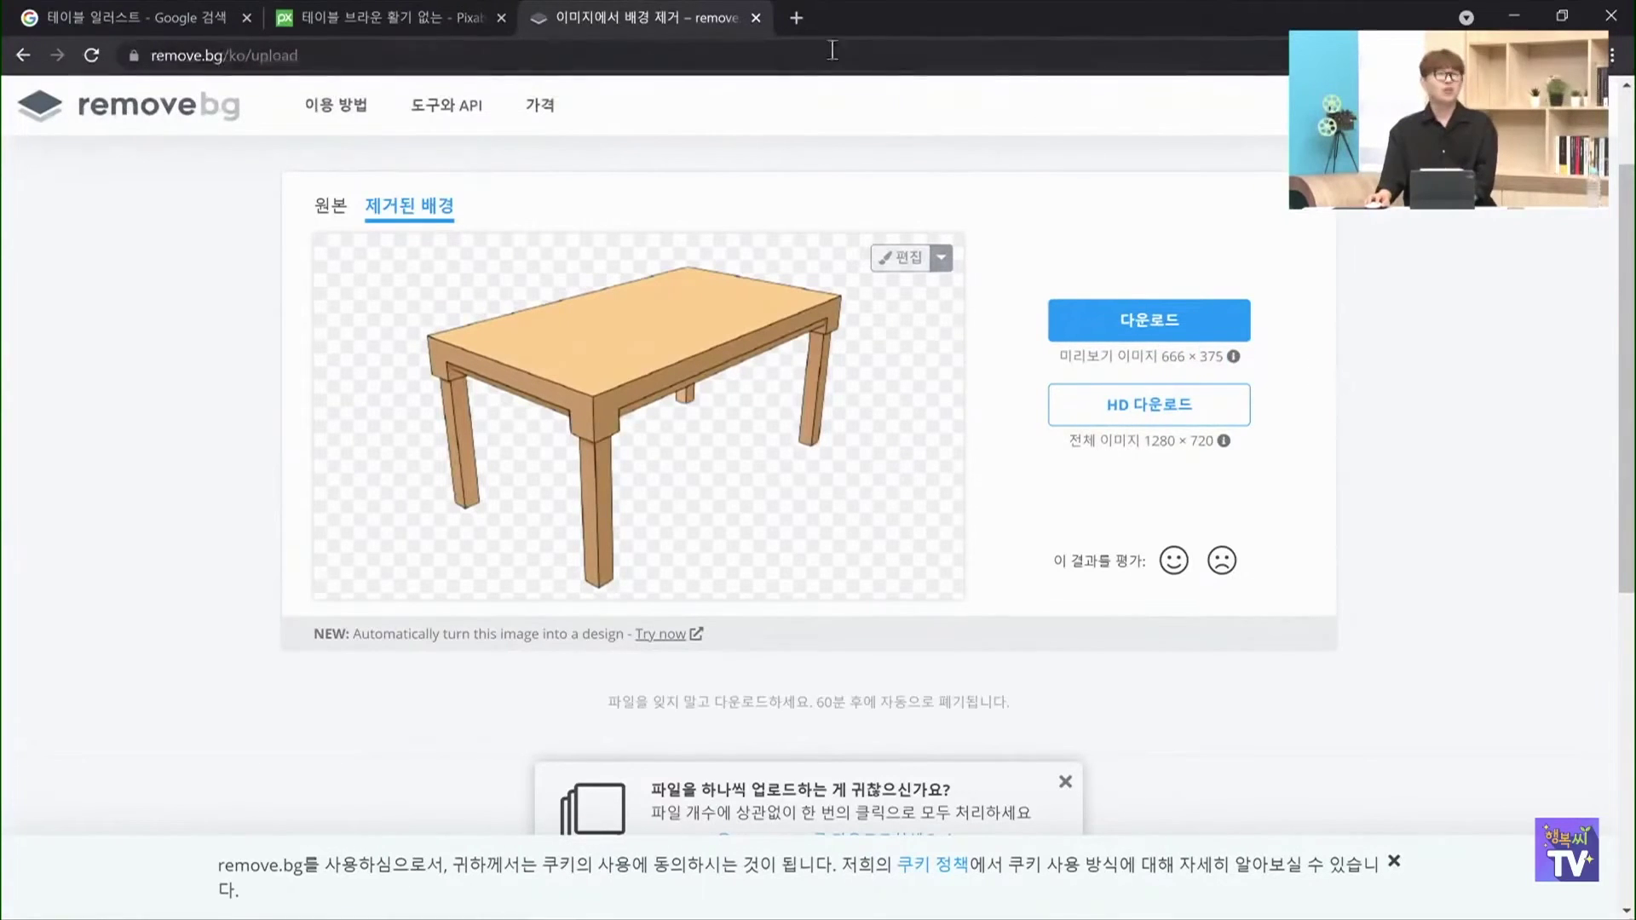
Search Google in a new tab for "이미지 사이즈 줄이기 사이트"
click(798, 17)
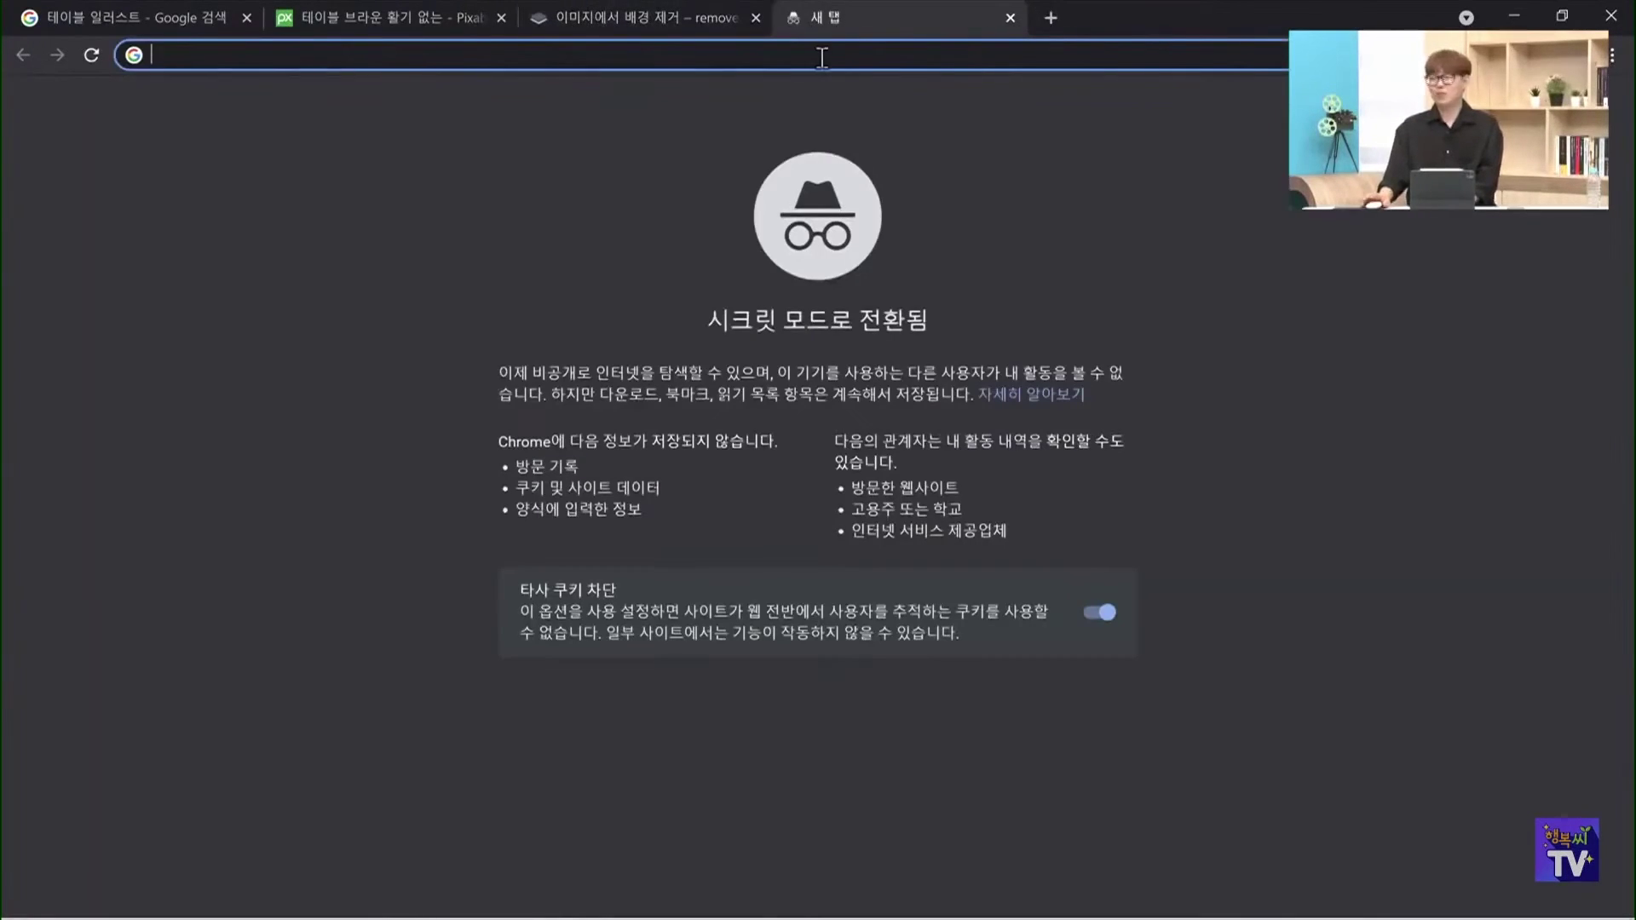
text(dlalw)
key(BackSpace)
key(BackSpace)
key(BackSpace)
text(이미지 사이)
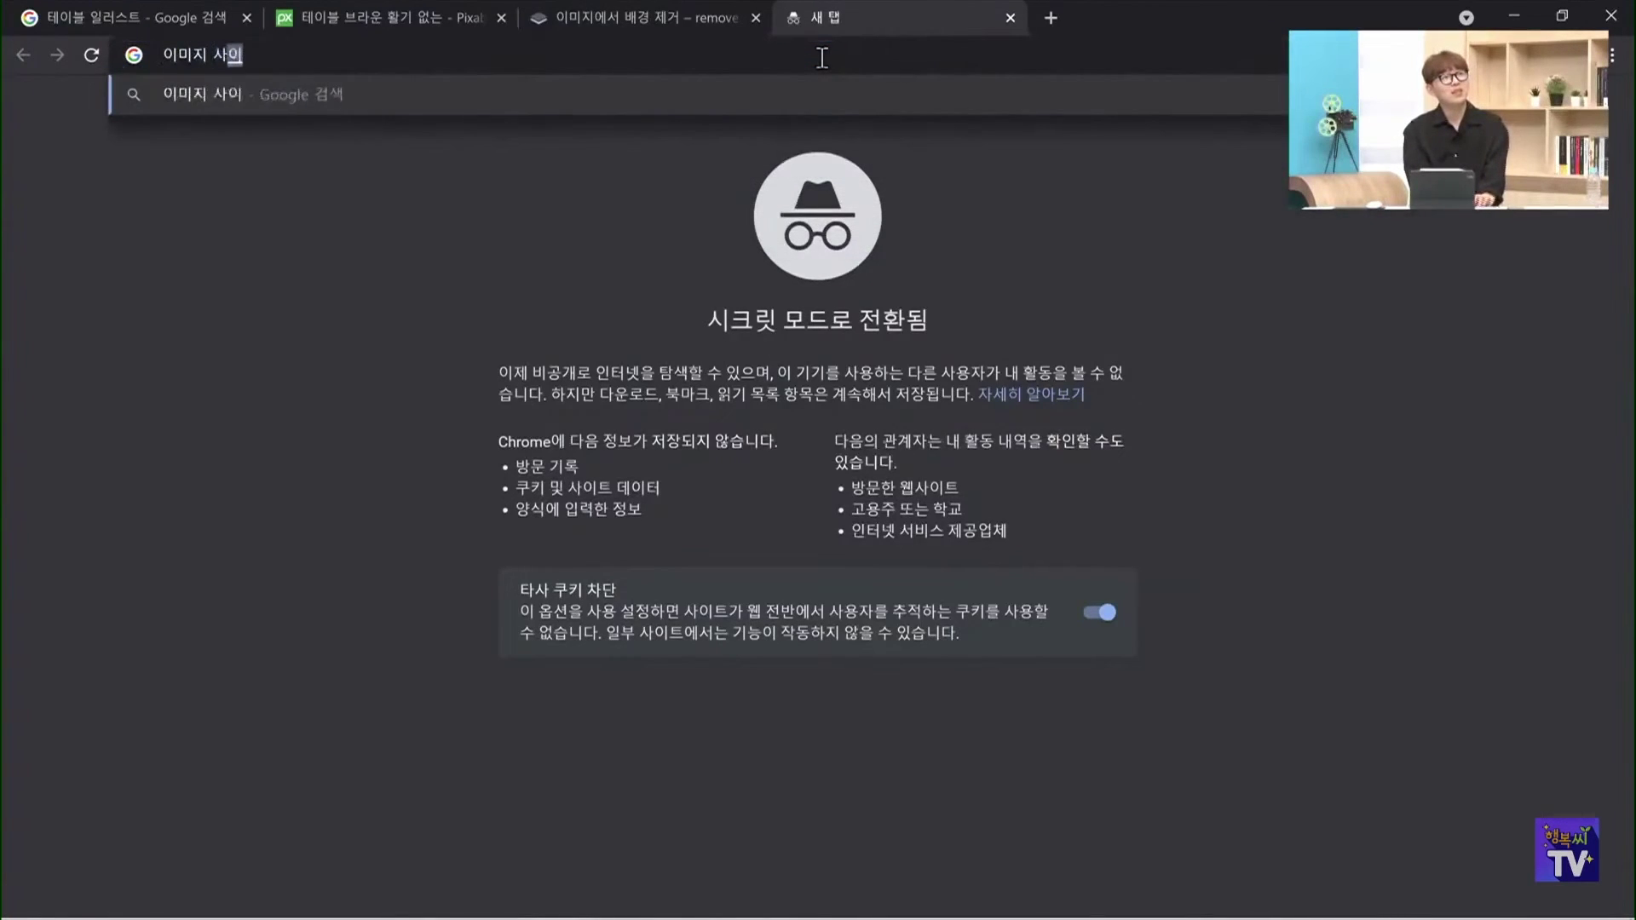
text(즈 줄이기 사이트)
key(Return)
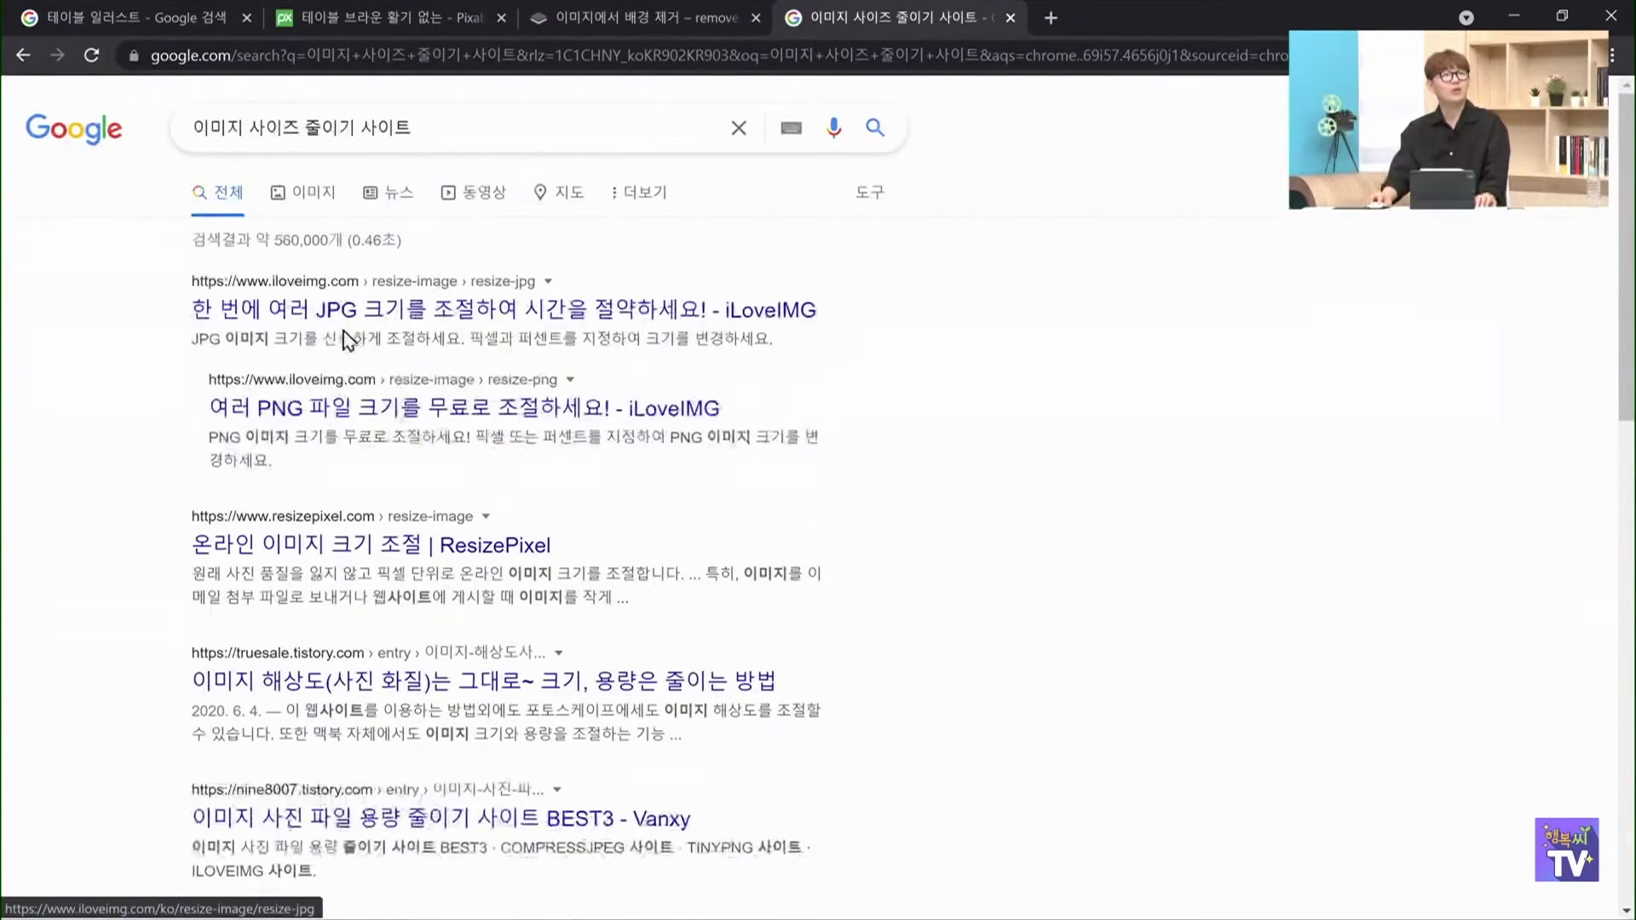
Open iLoveIMG's JPG resizing page from the results and load image-removebg-preview.png from the Downloads folder
click(336, 294)
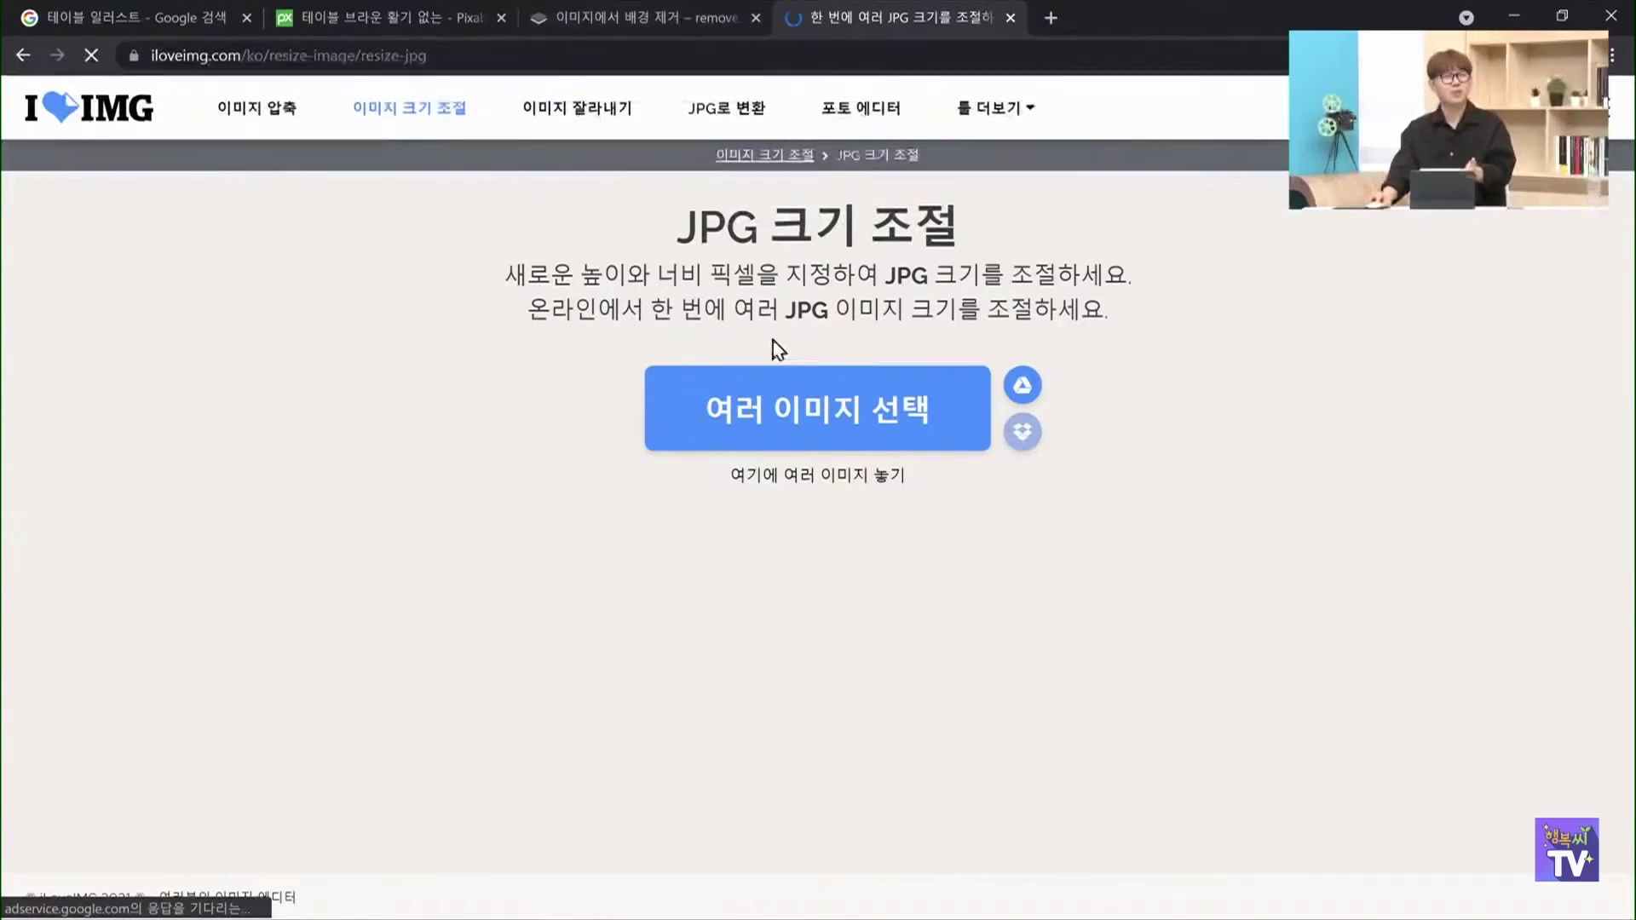
click(794, 396)
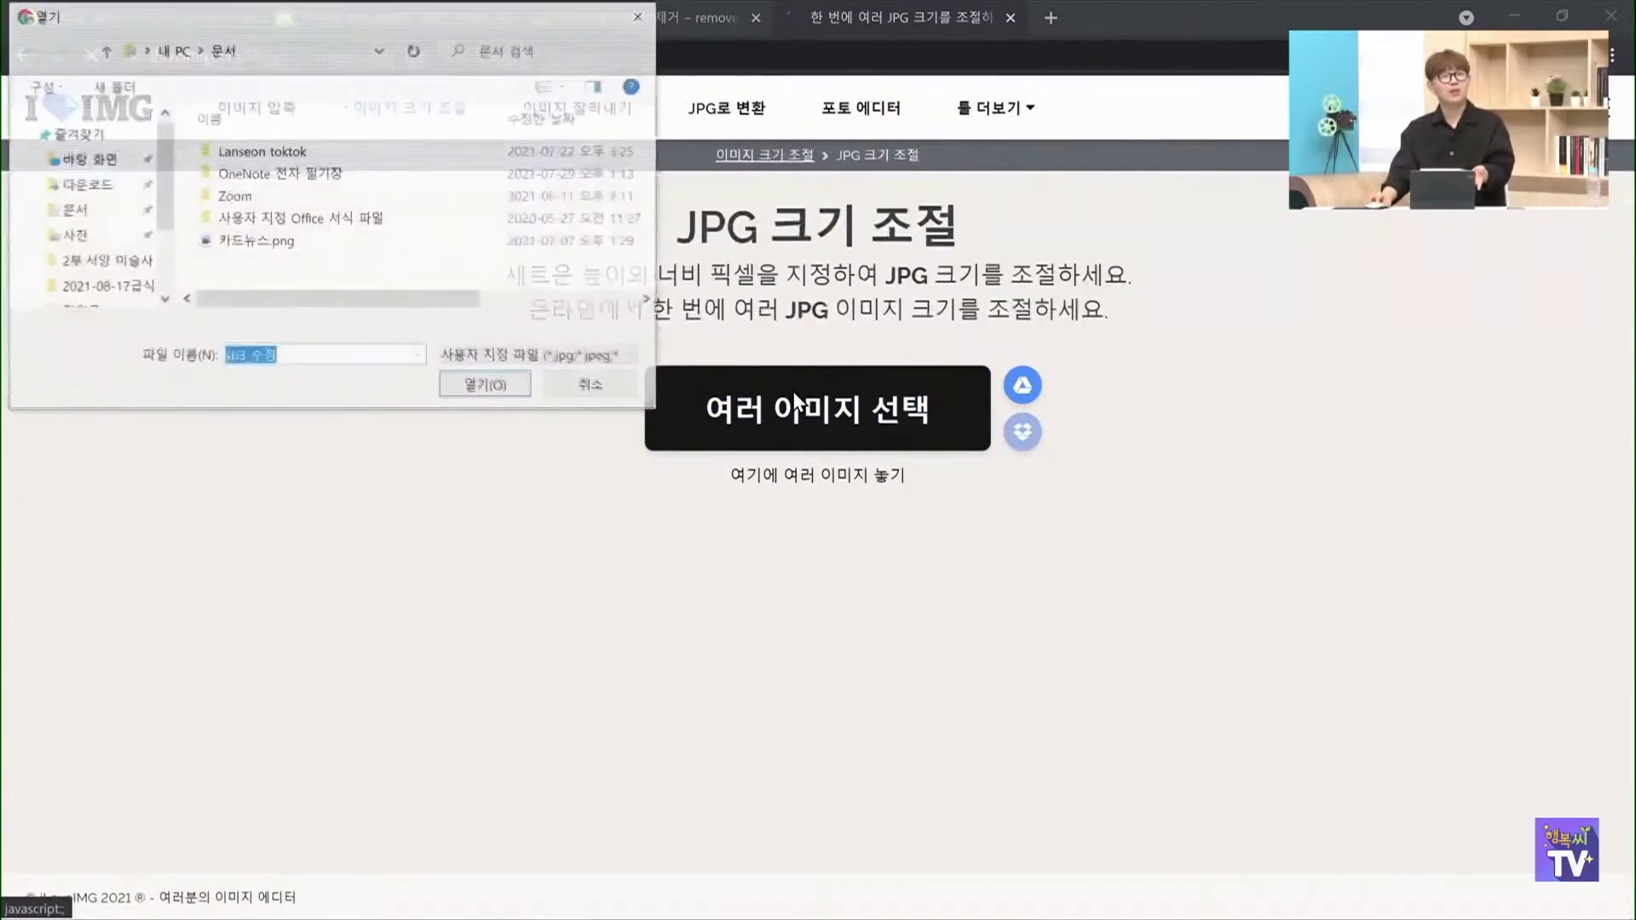
click(104, 186)
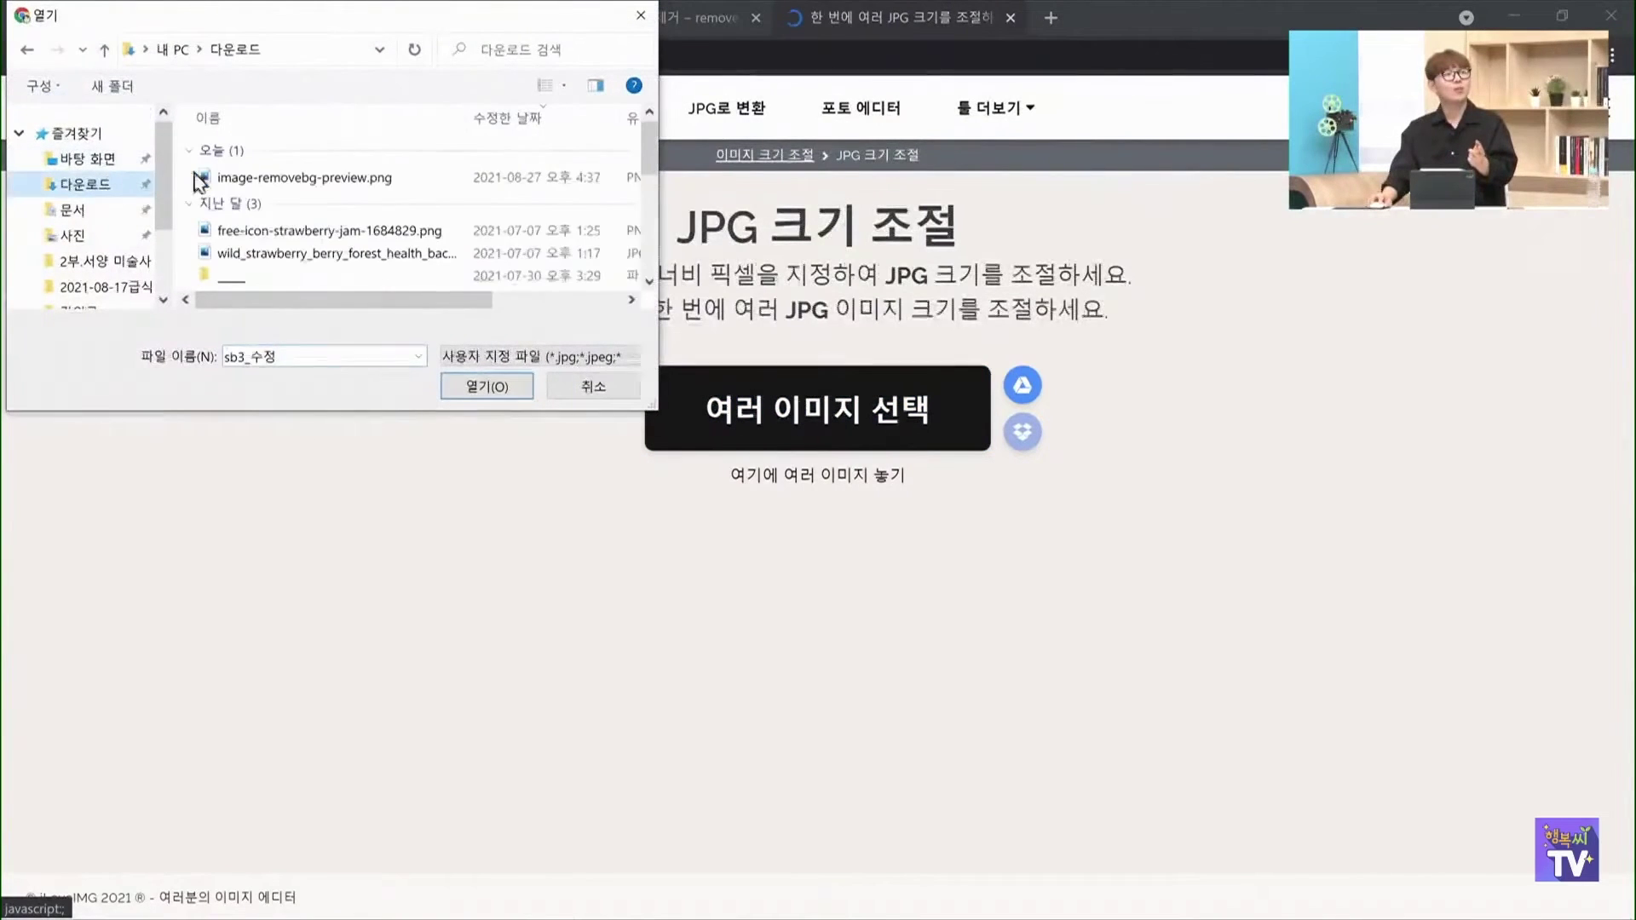
double_click(240, 178)
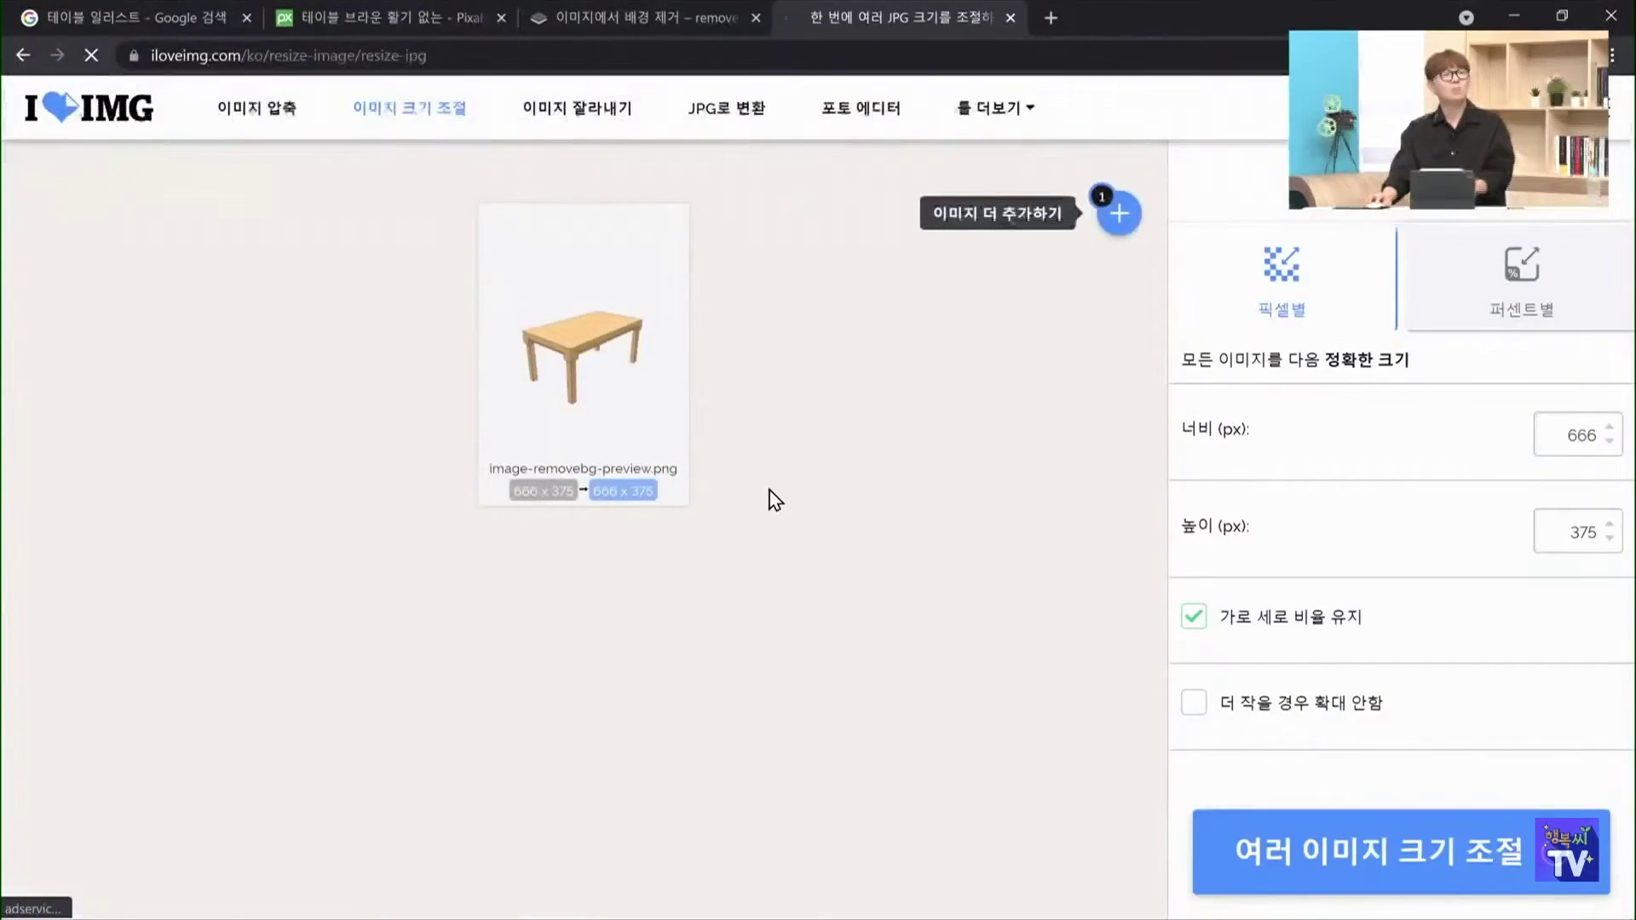
Check the classroom's tile grid in the Gather Mapmaker and set the table image's output size to 192 × 108 px in iLoveIMG
double_click(1564, 440)
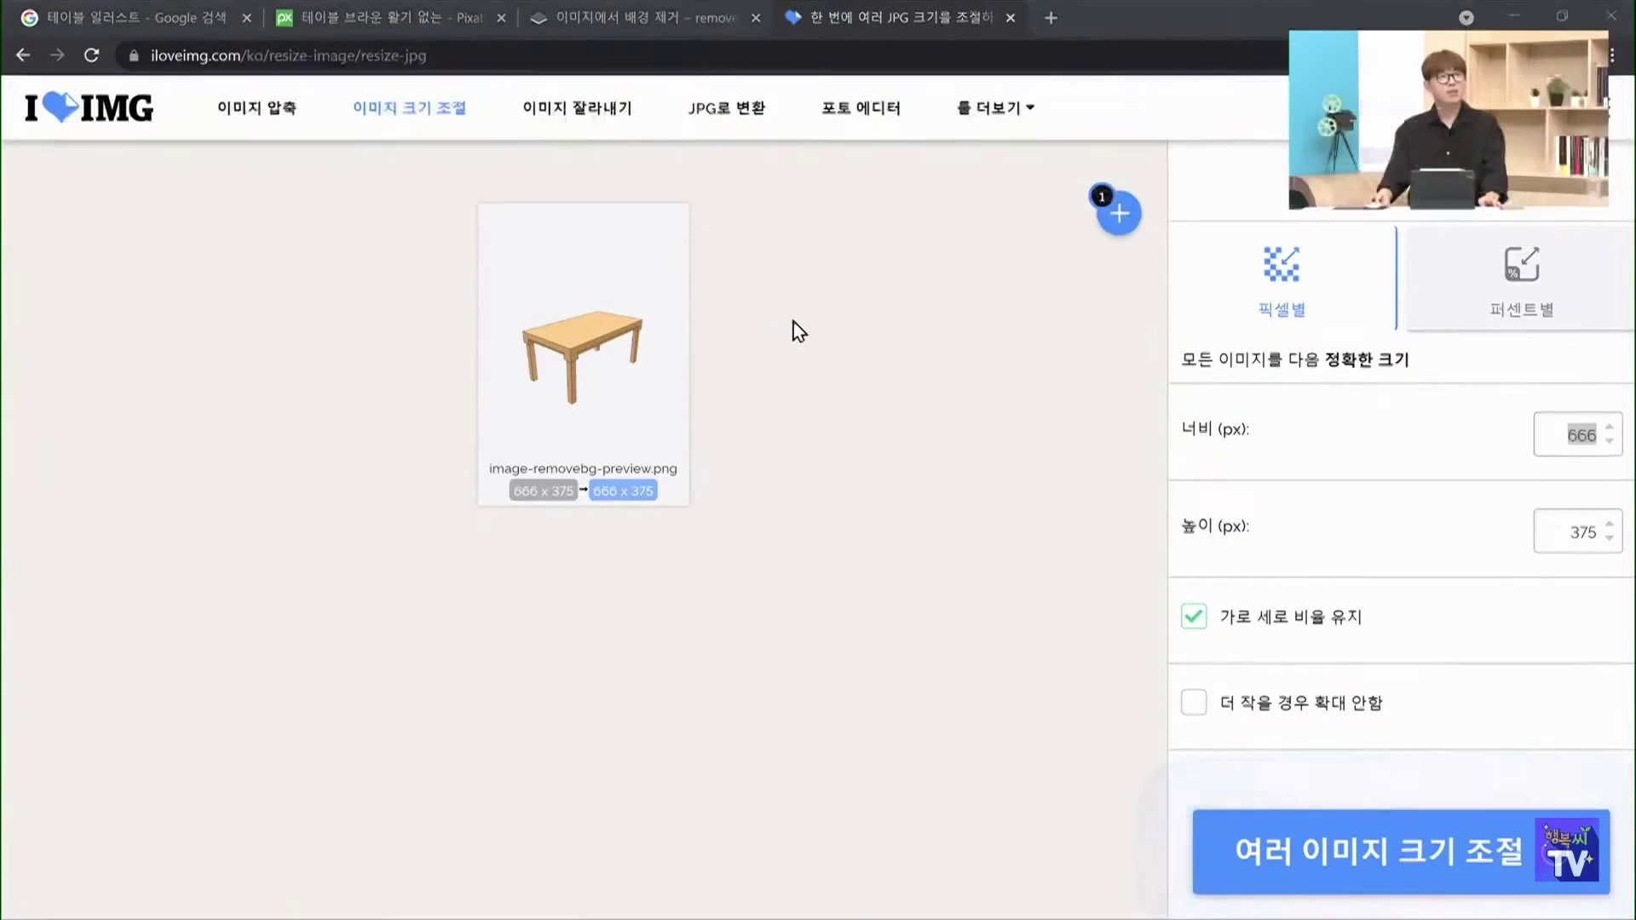
key(super+Tab)
click(608, 181)
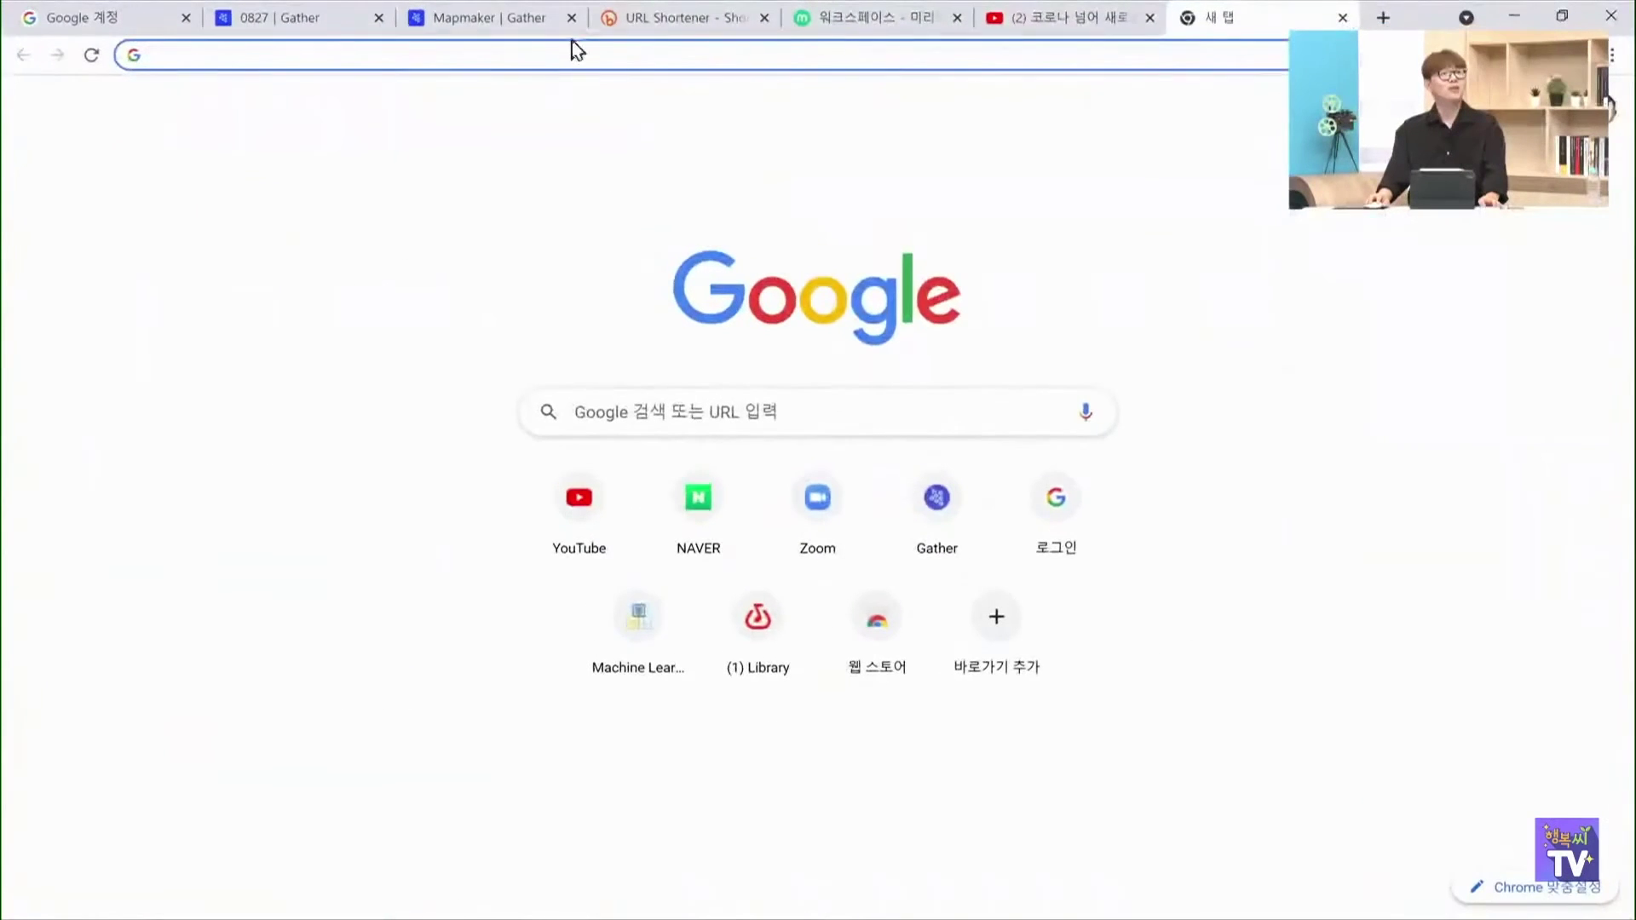
click(518, 26)
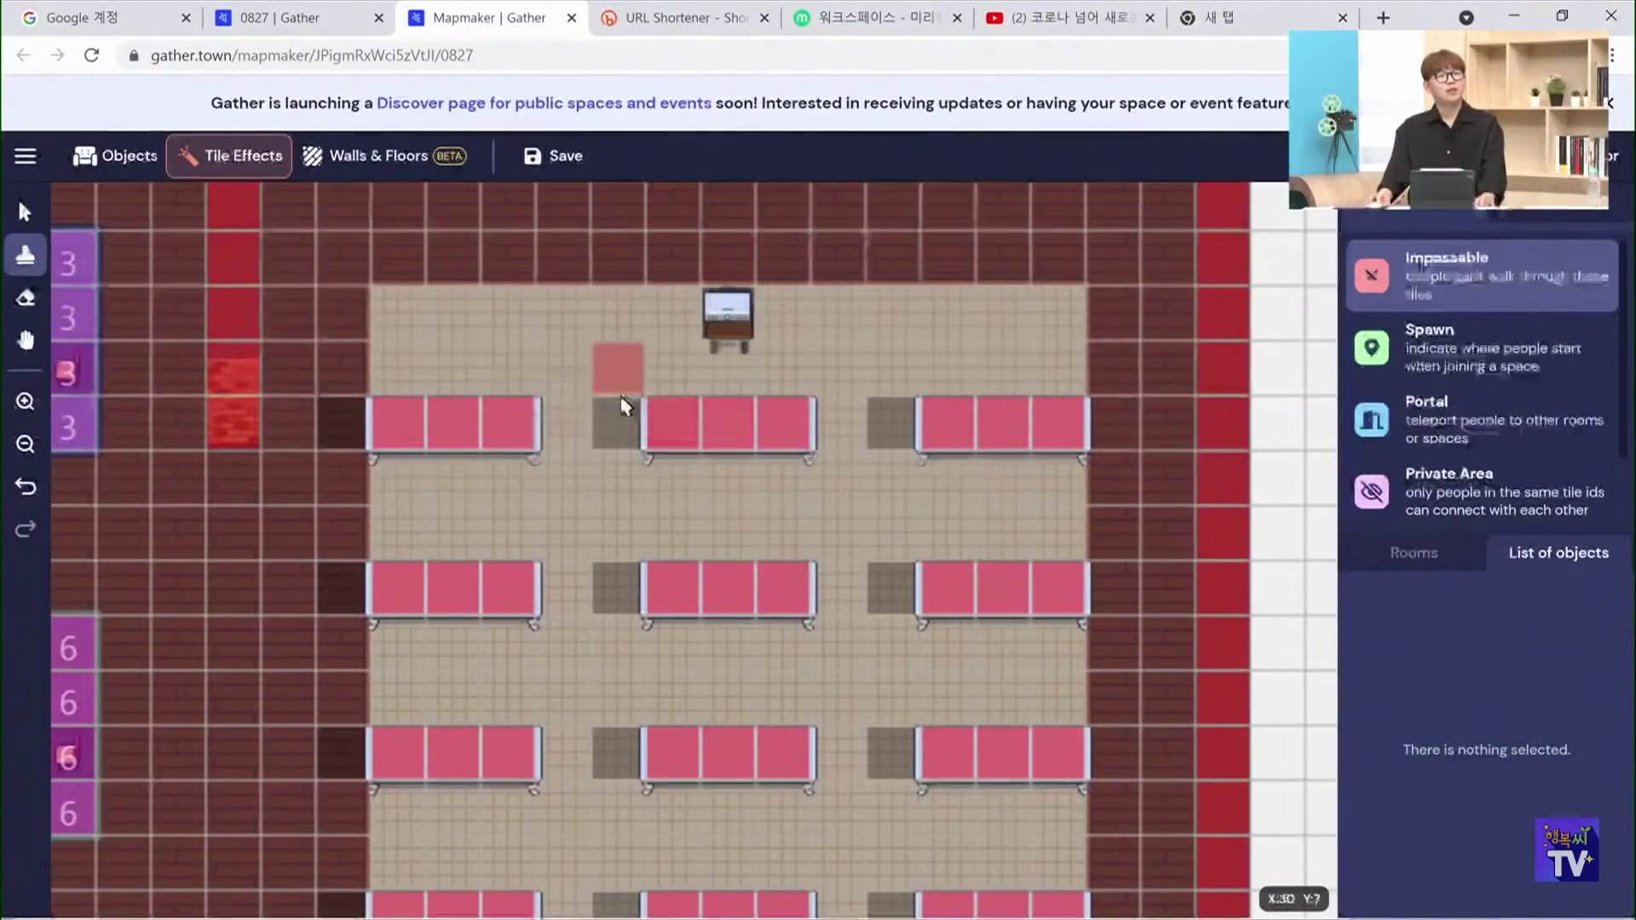
scroll(563, 312, up, 3)
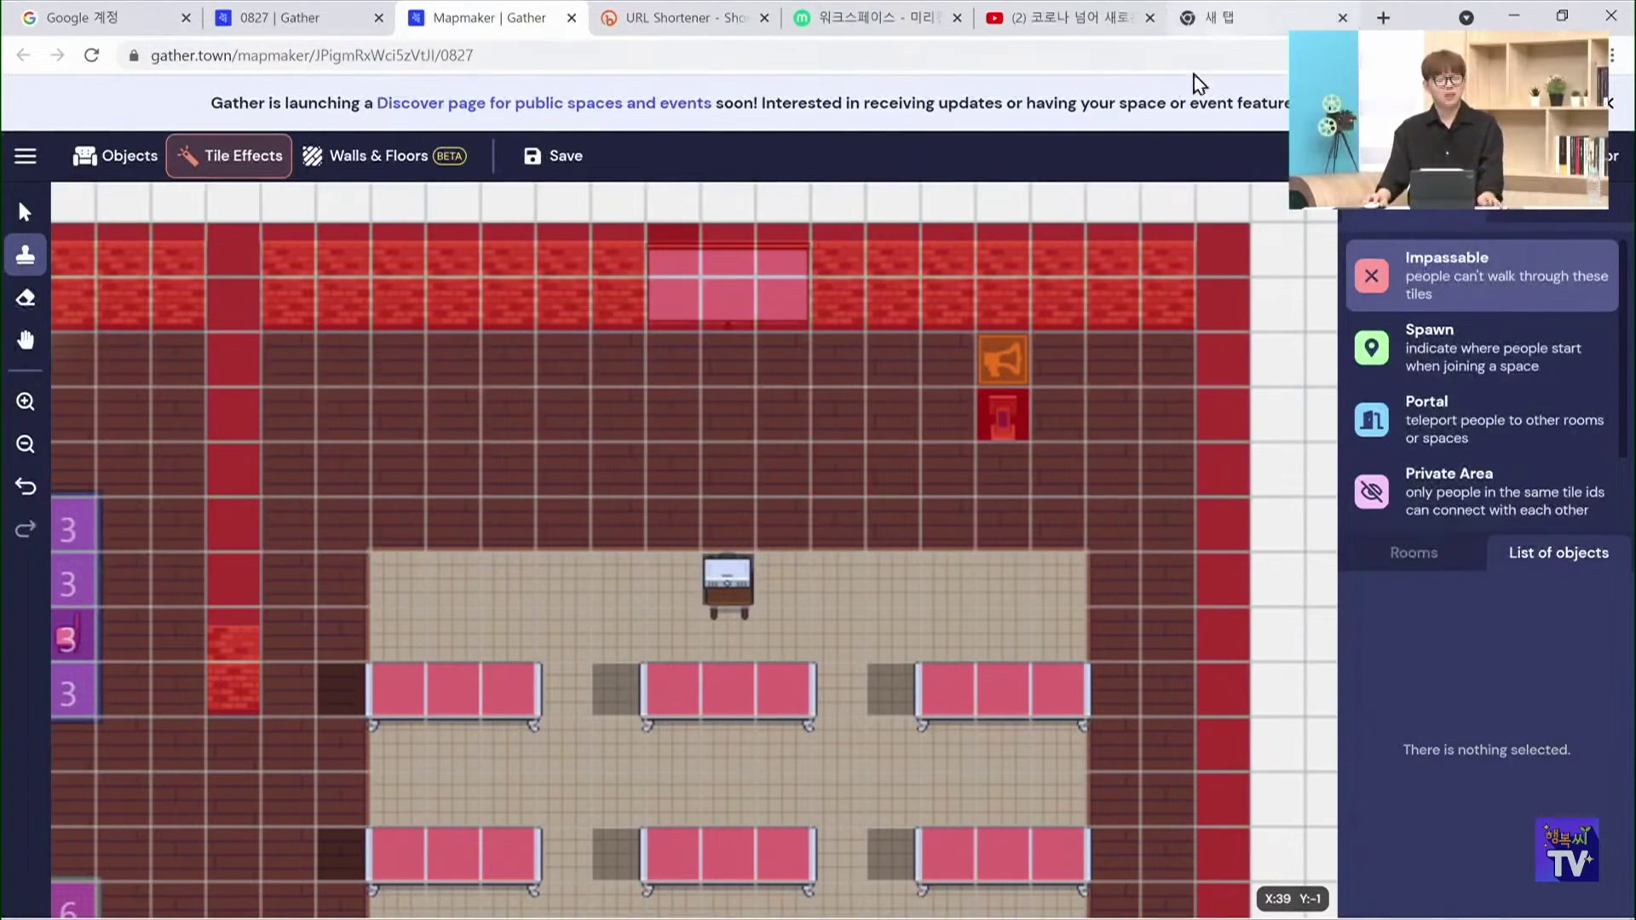
key(super+Tab)
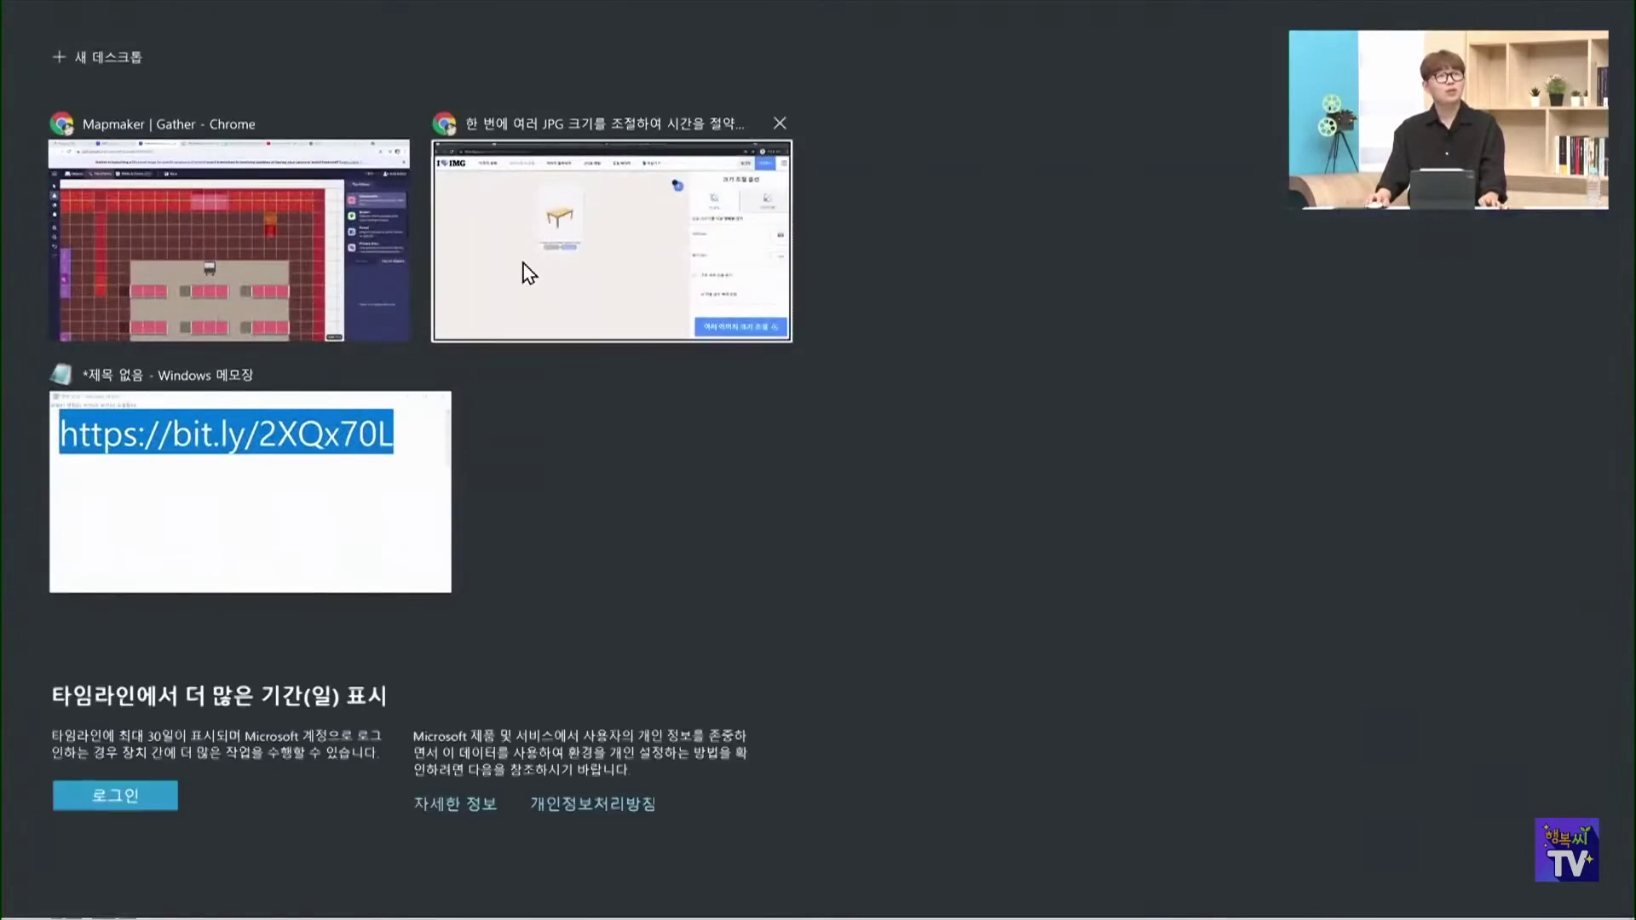
click(663, 309)
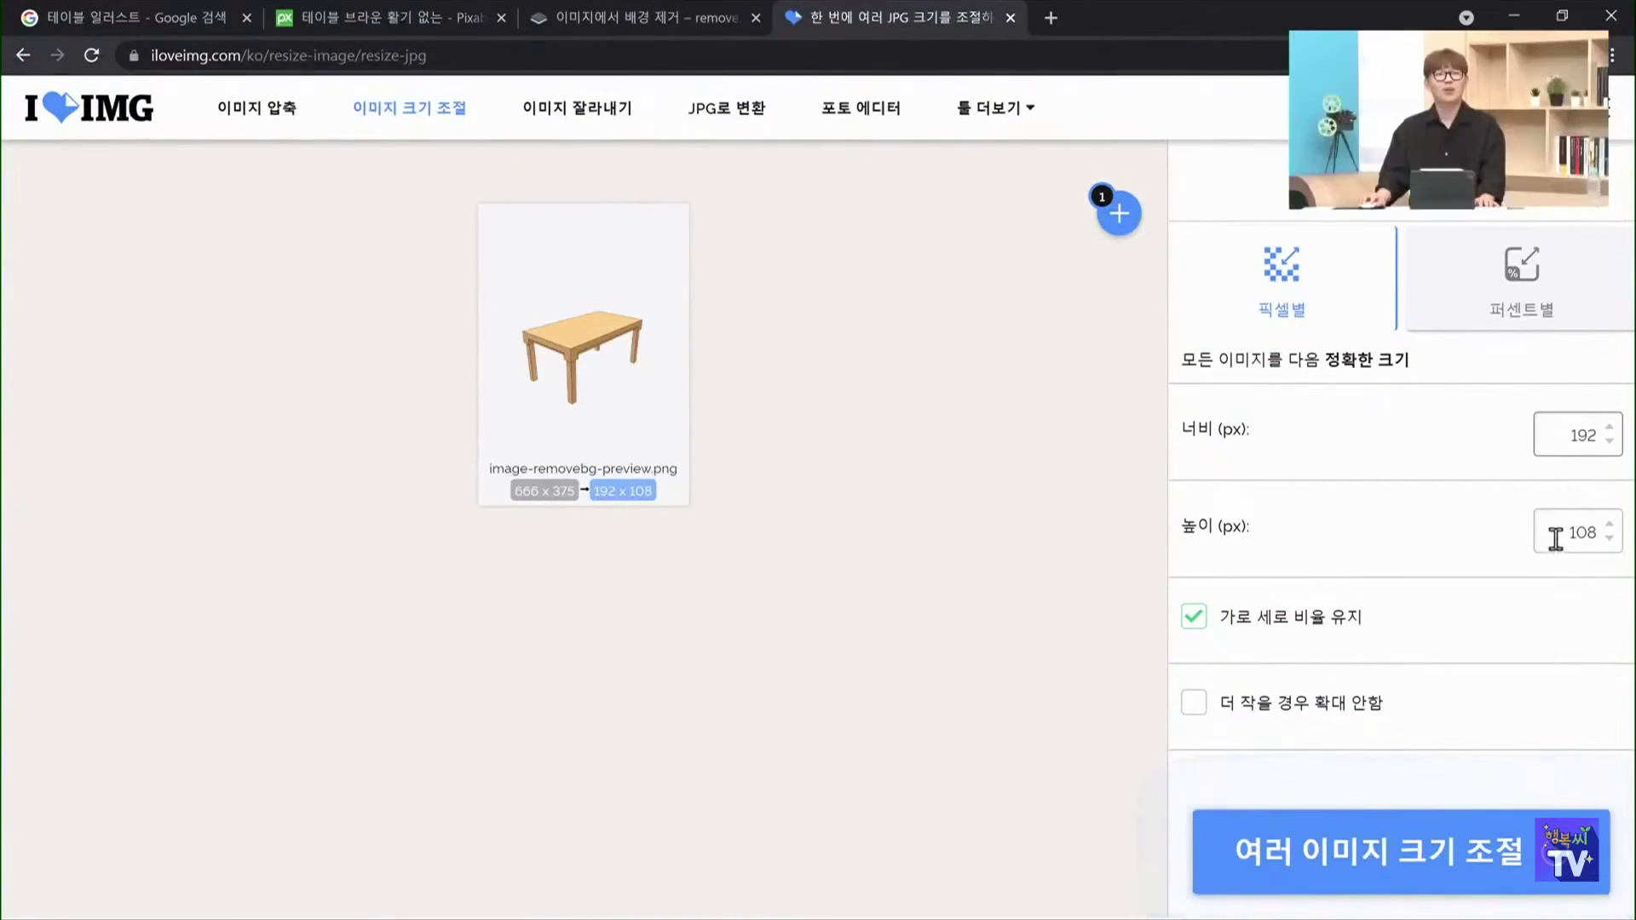
mouse_move(576, 348)
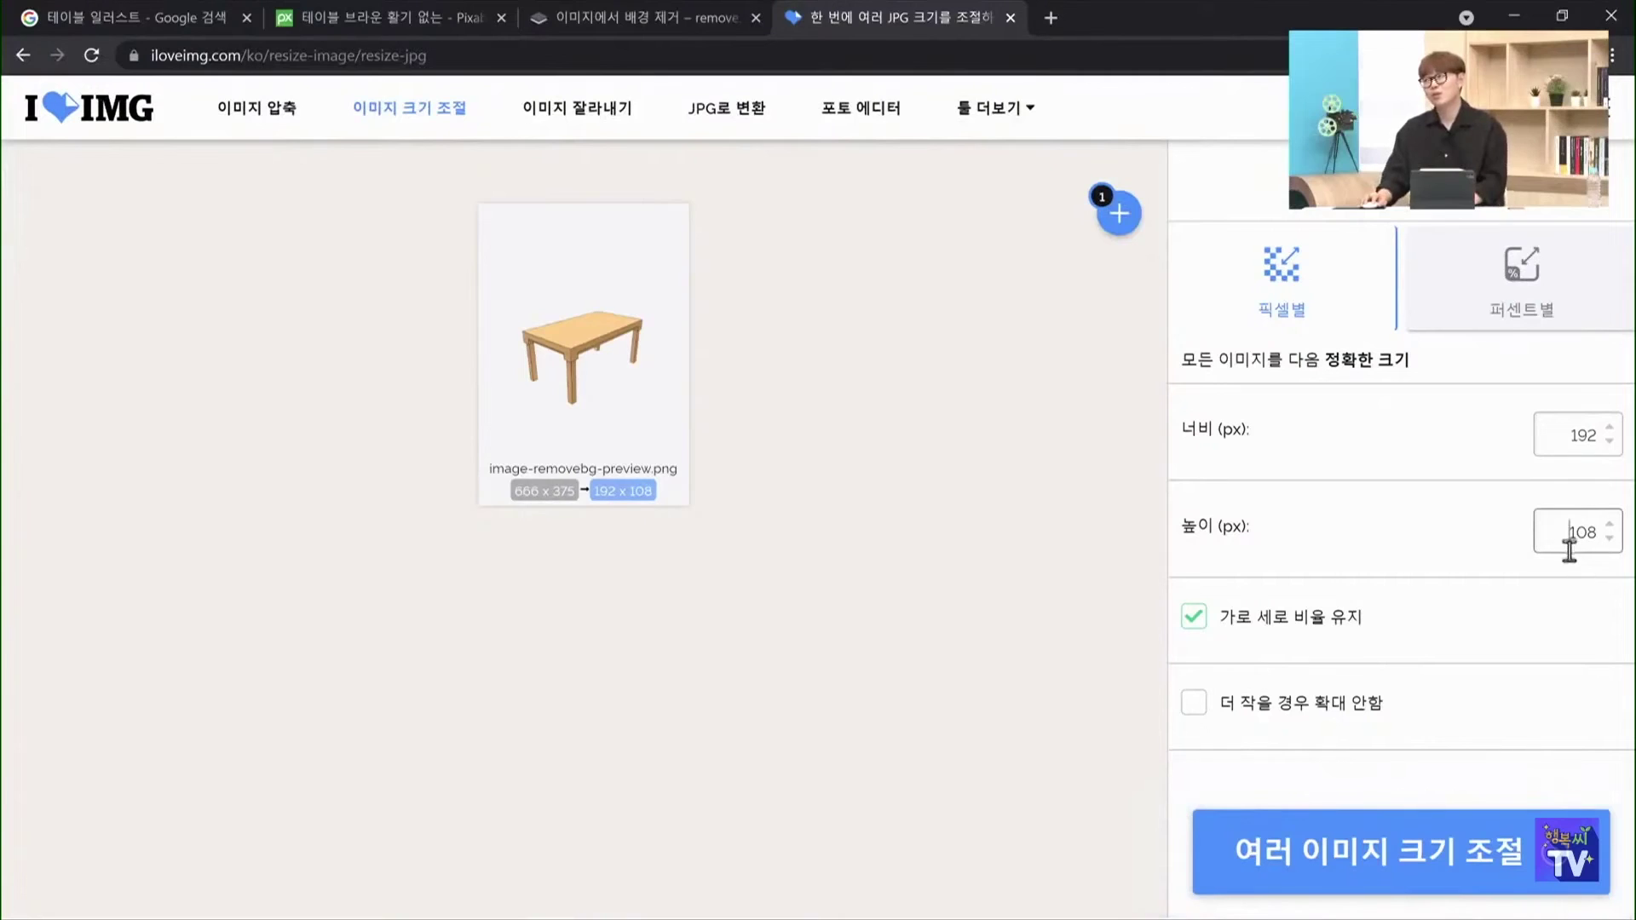
Resize and download the table image, then rename the downloaded file to table.png in its folder
click(1489, 863)
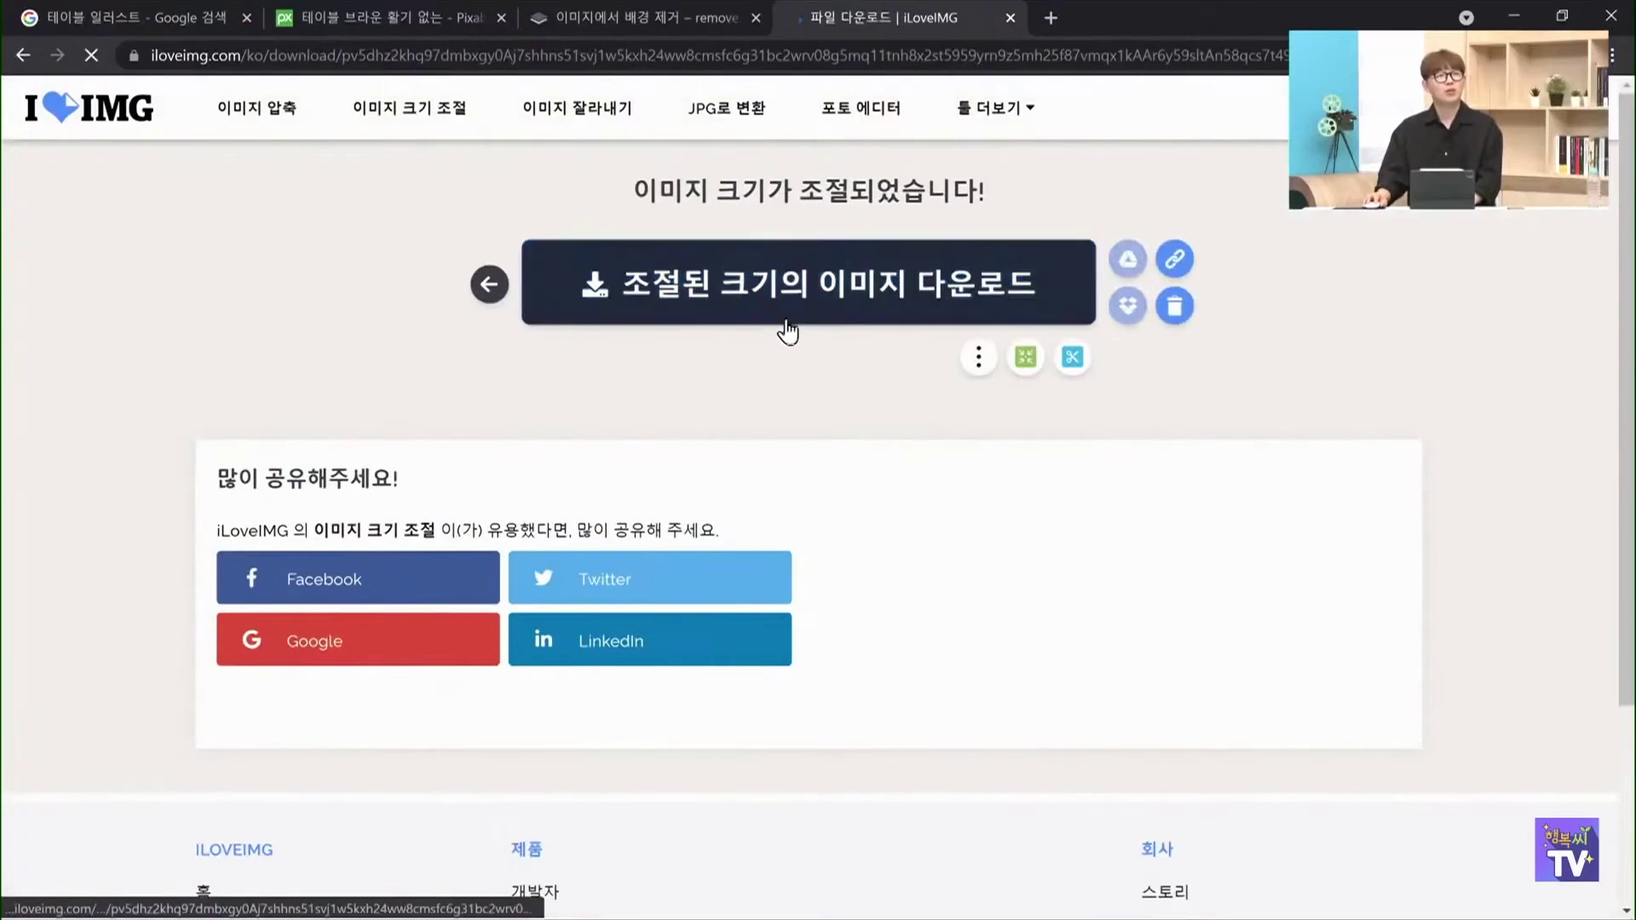
click(811, 315)
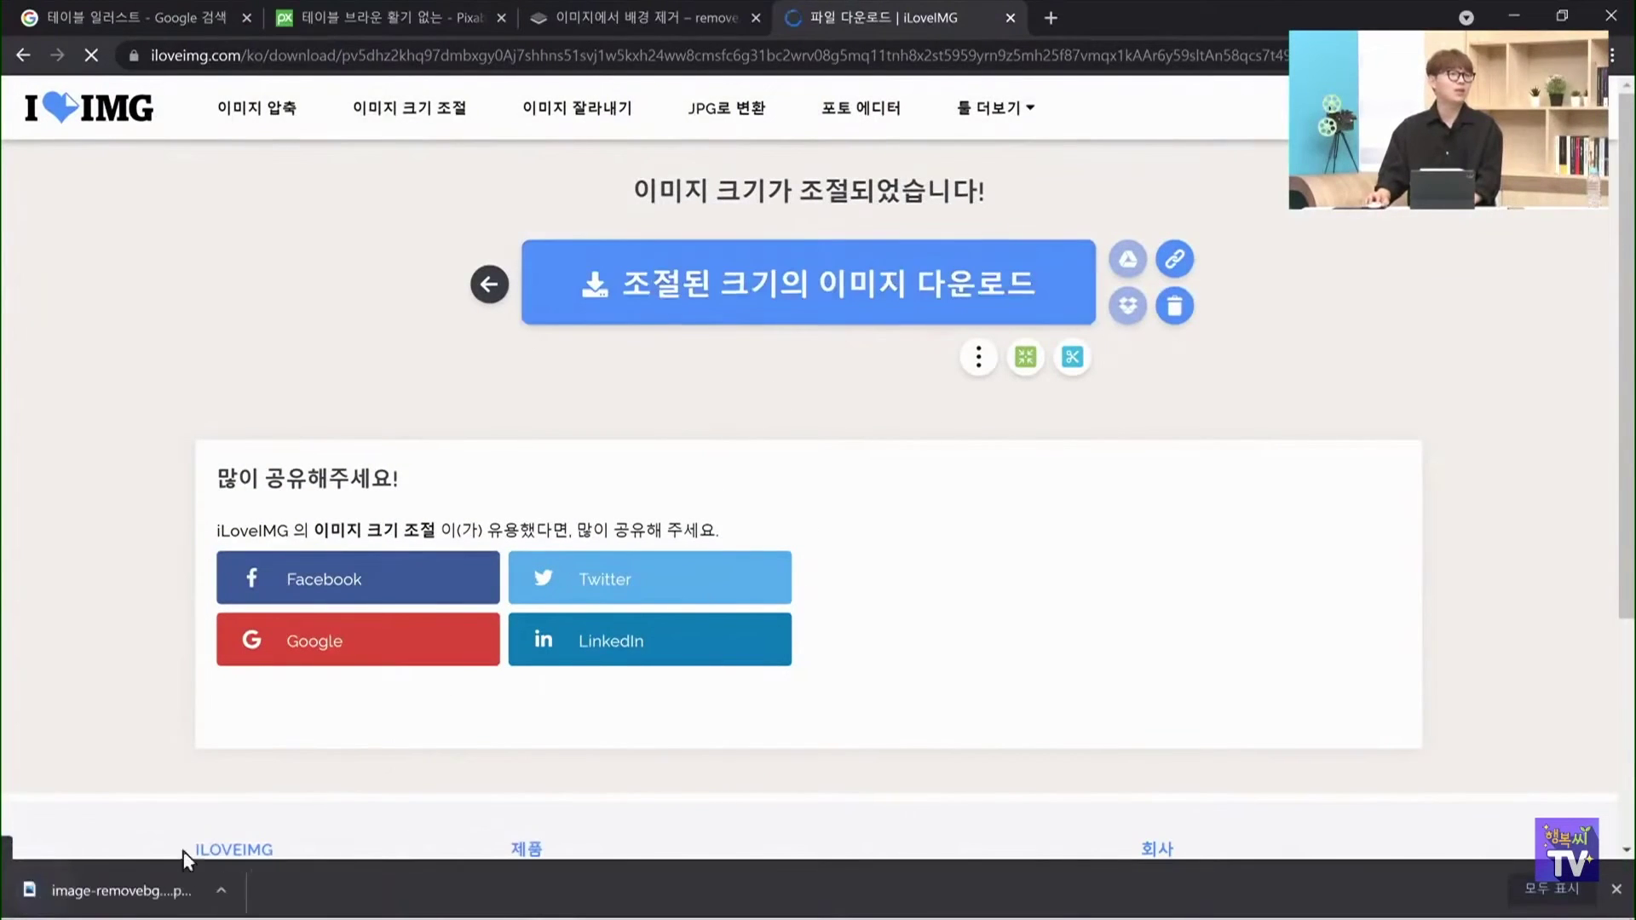
click(226, 891)
click(267, 823)
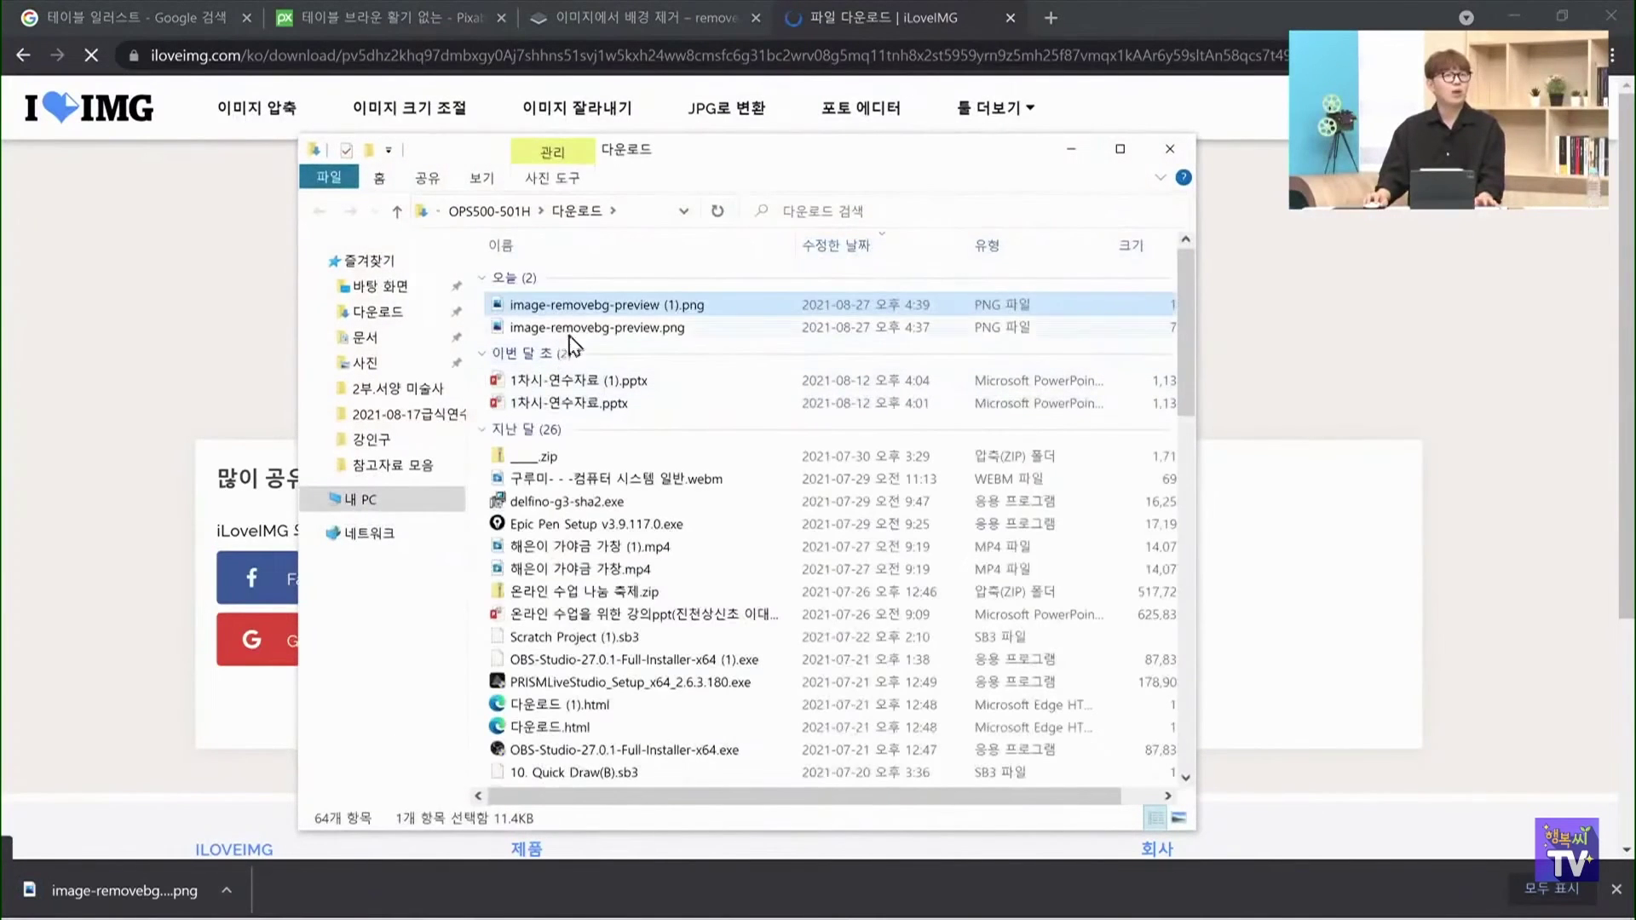
click(611, 305)
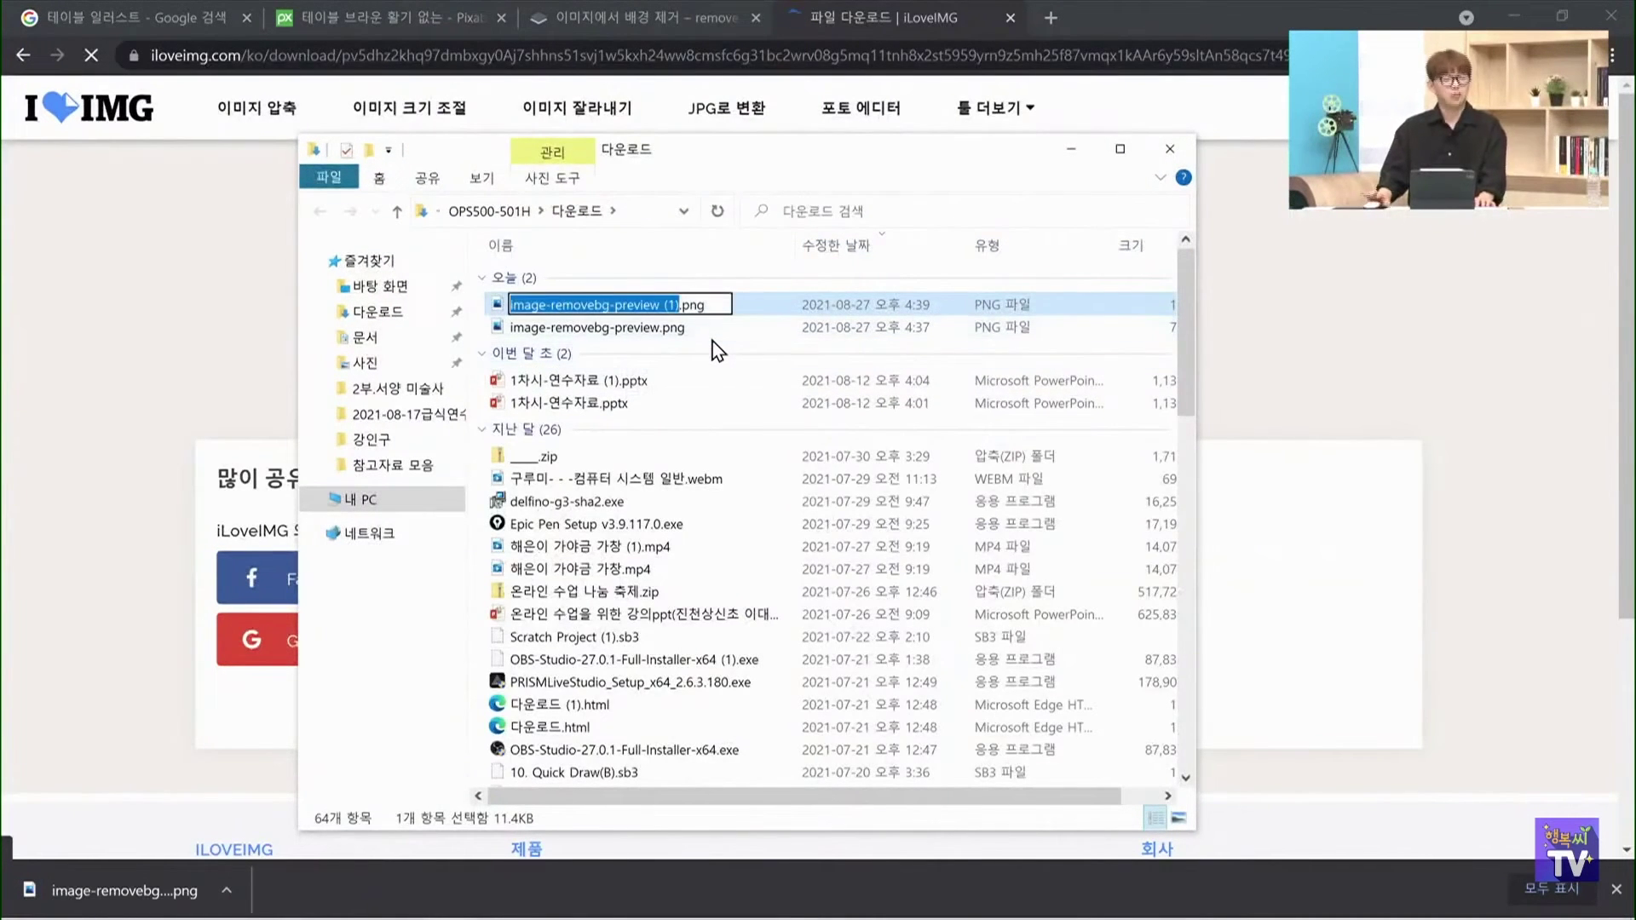
text(table)
key(Return)
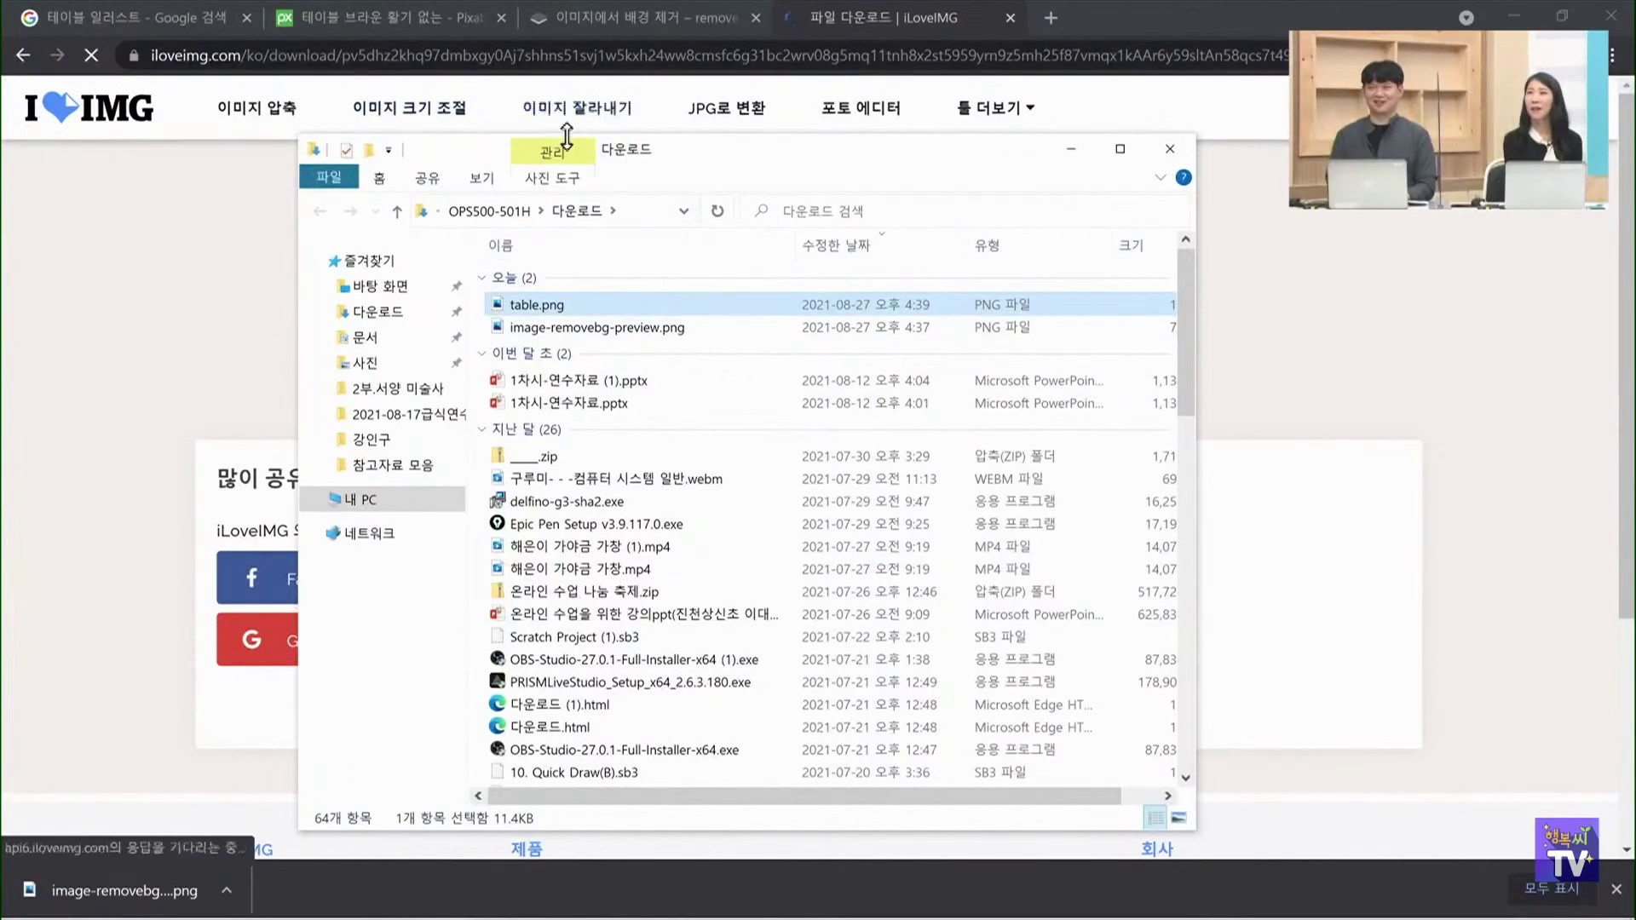
Switch to the Gather Mapmaker and upload table.png as the image of a new object
key(super+Tab)
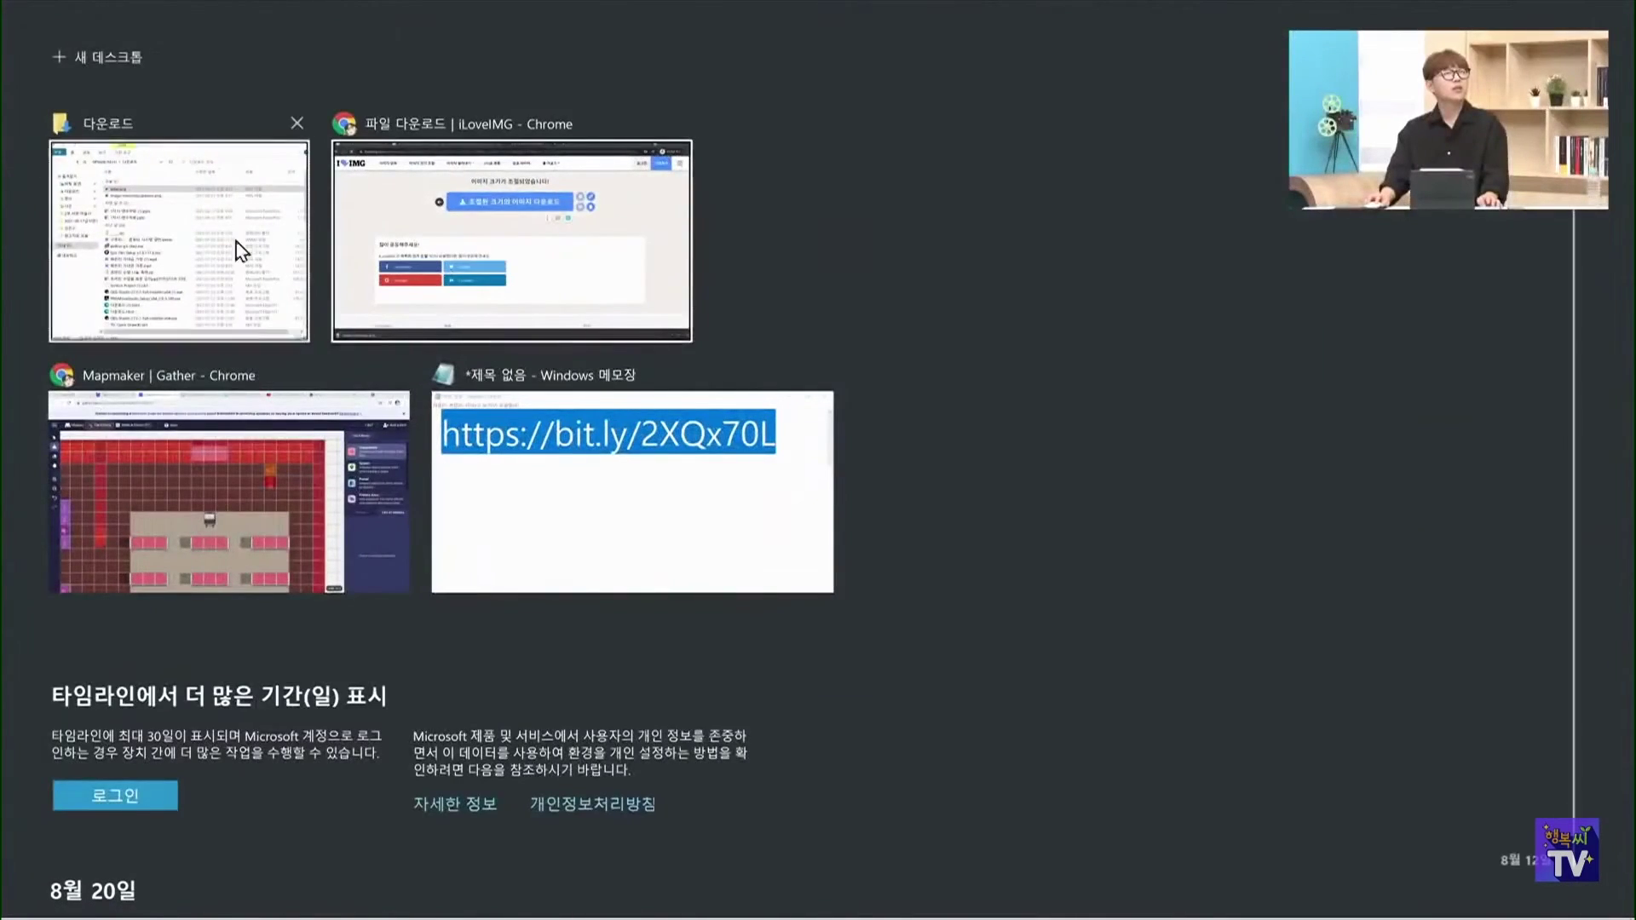
click(212, 438)
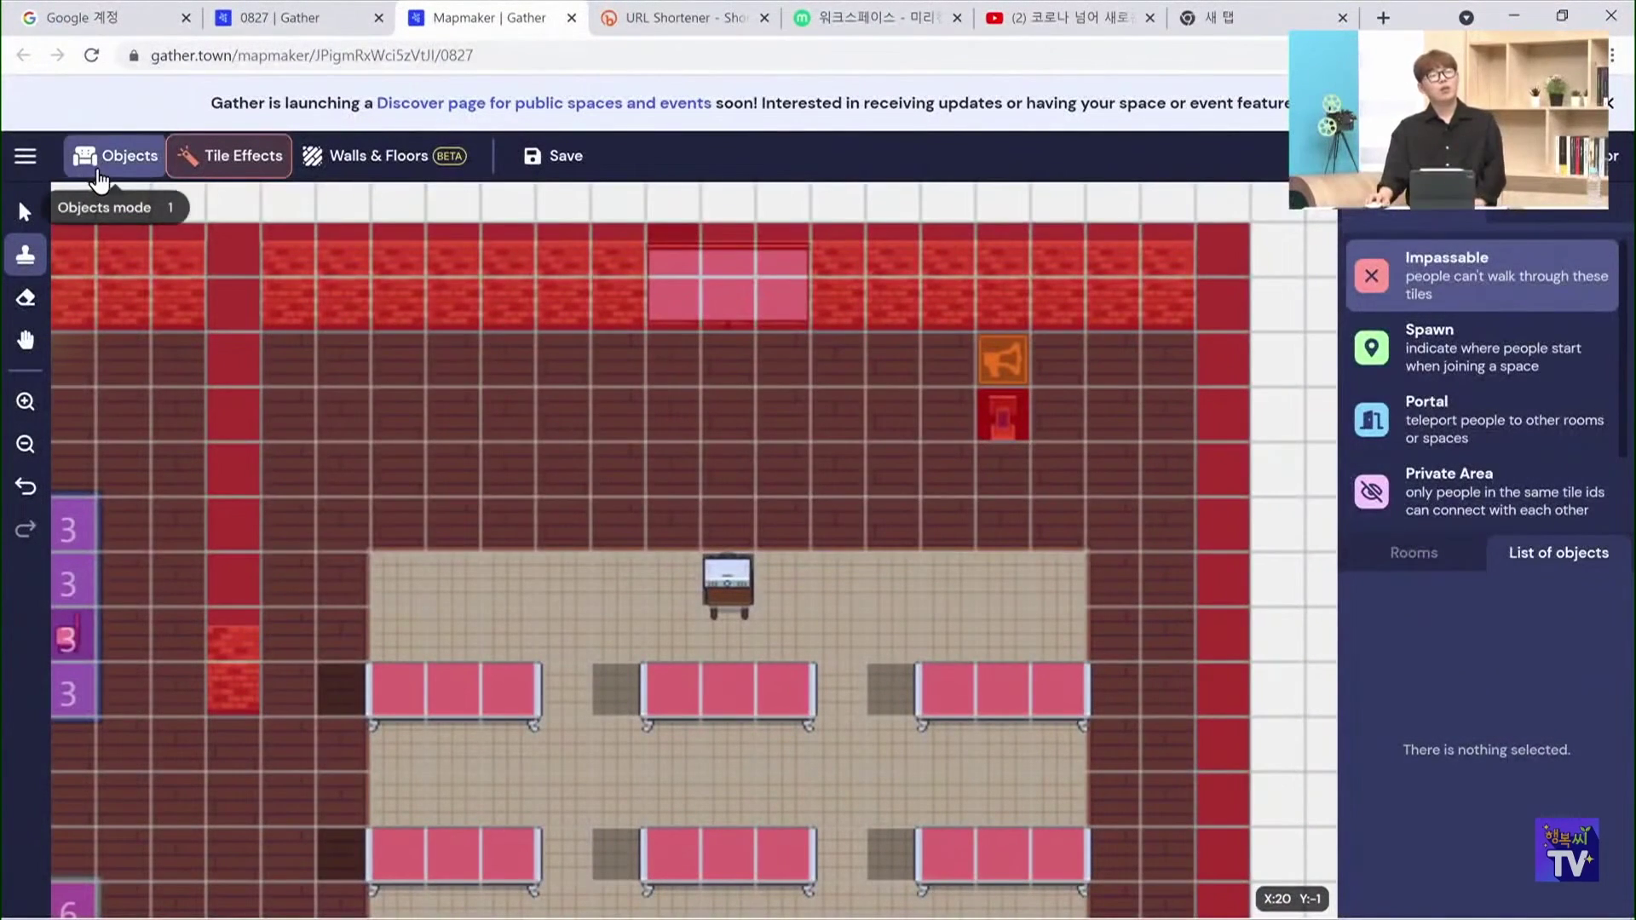
click(101, 177)
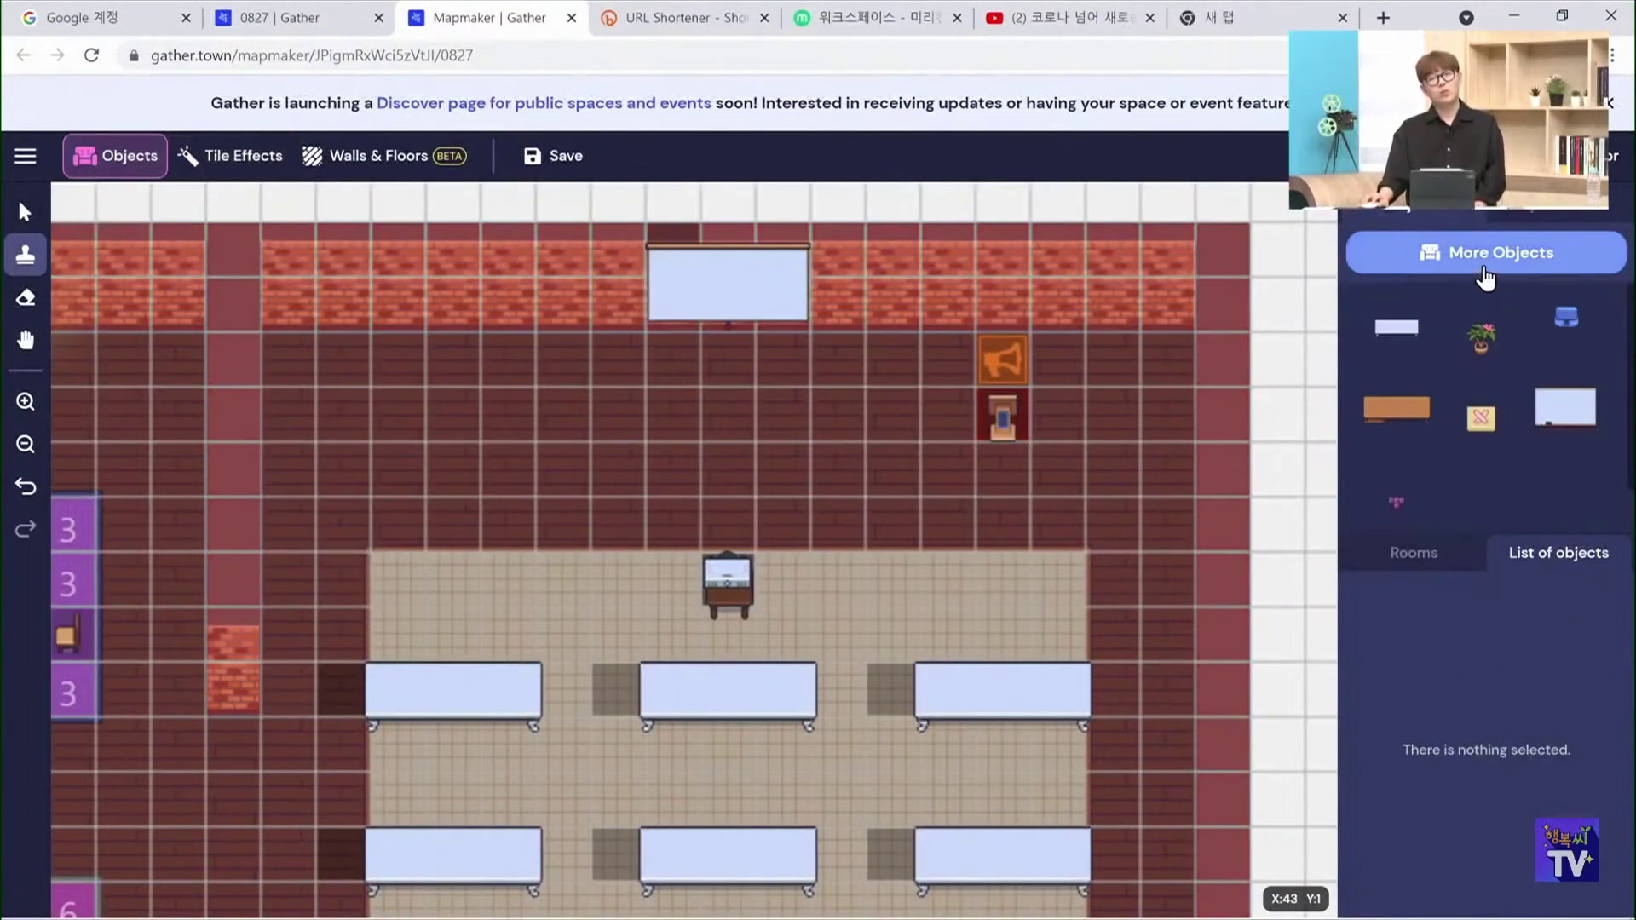
click(1486, 266)
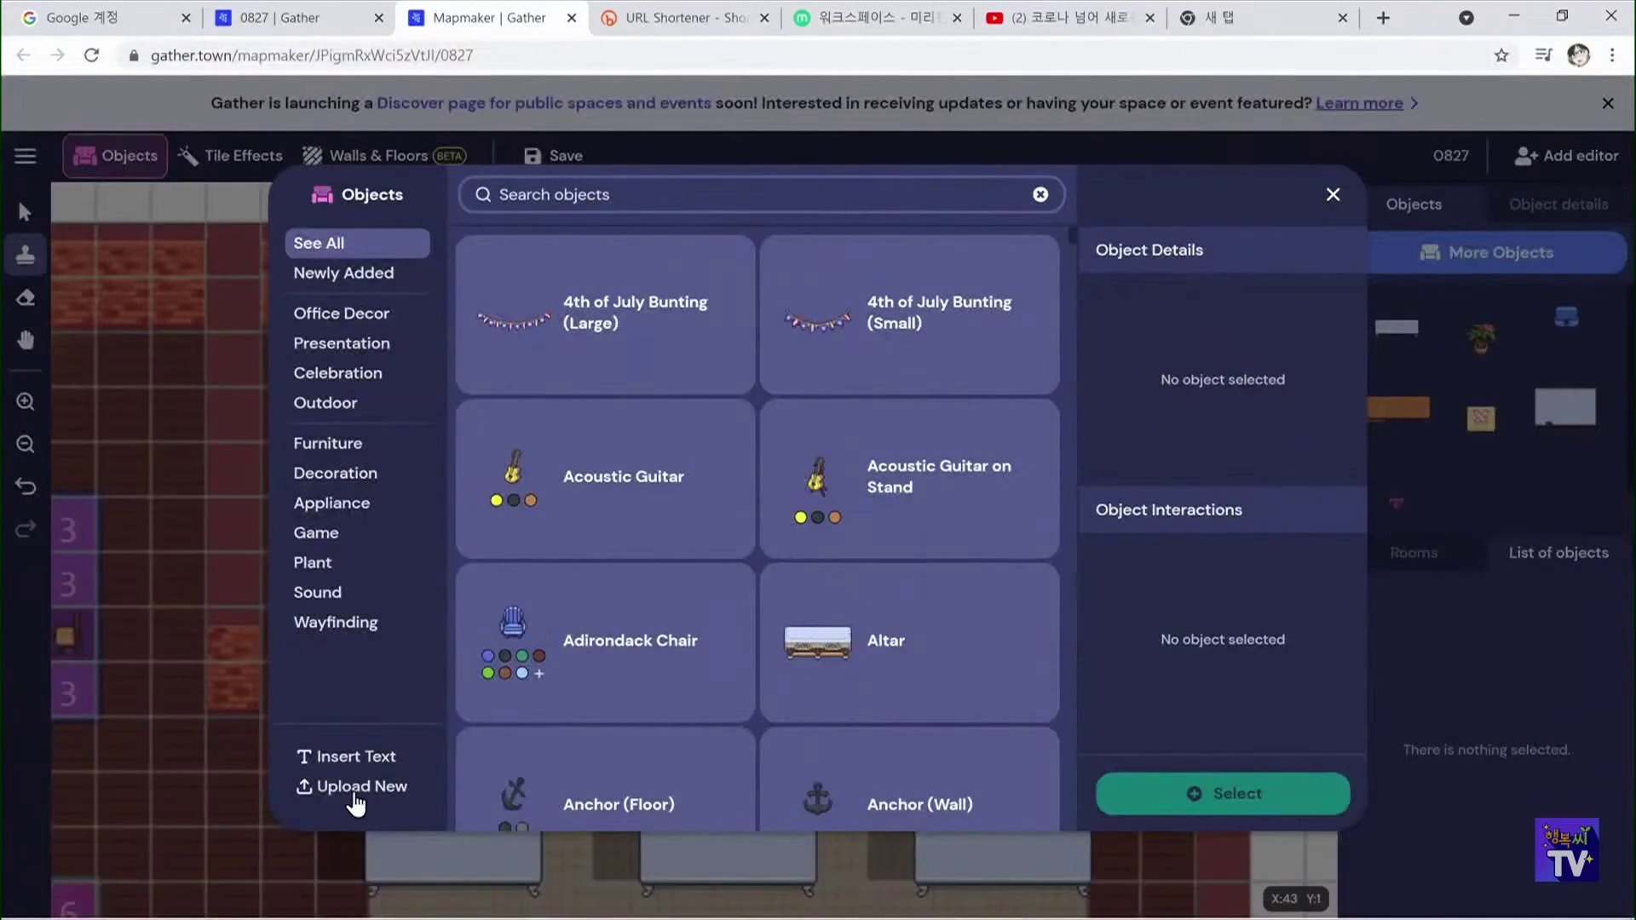
click(357, 789)
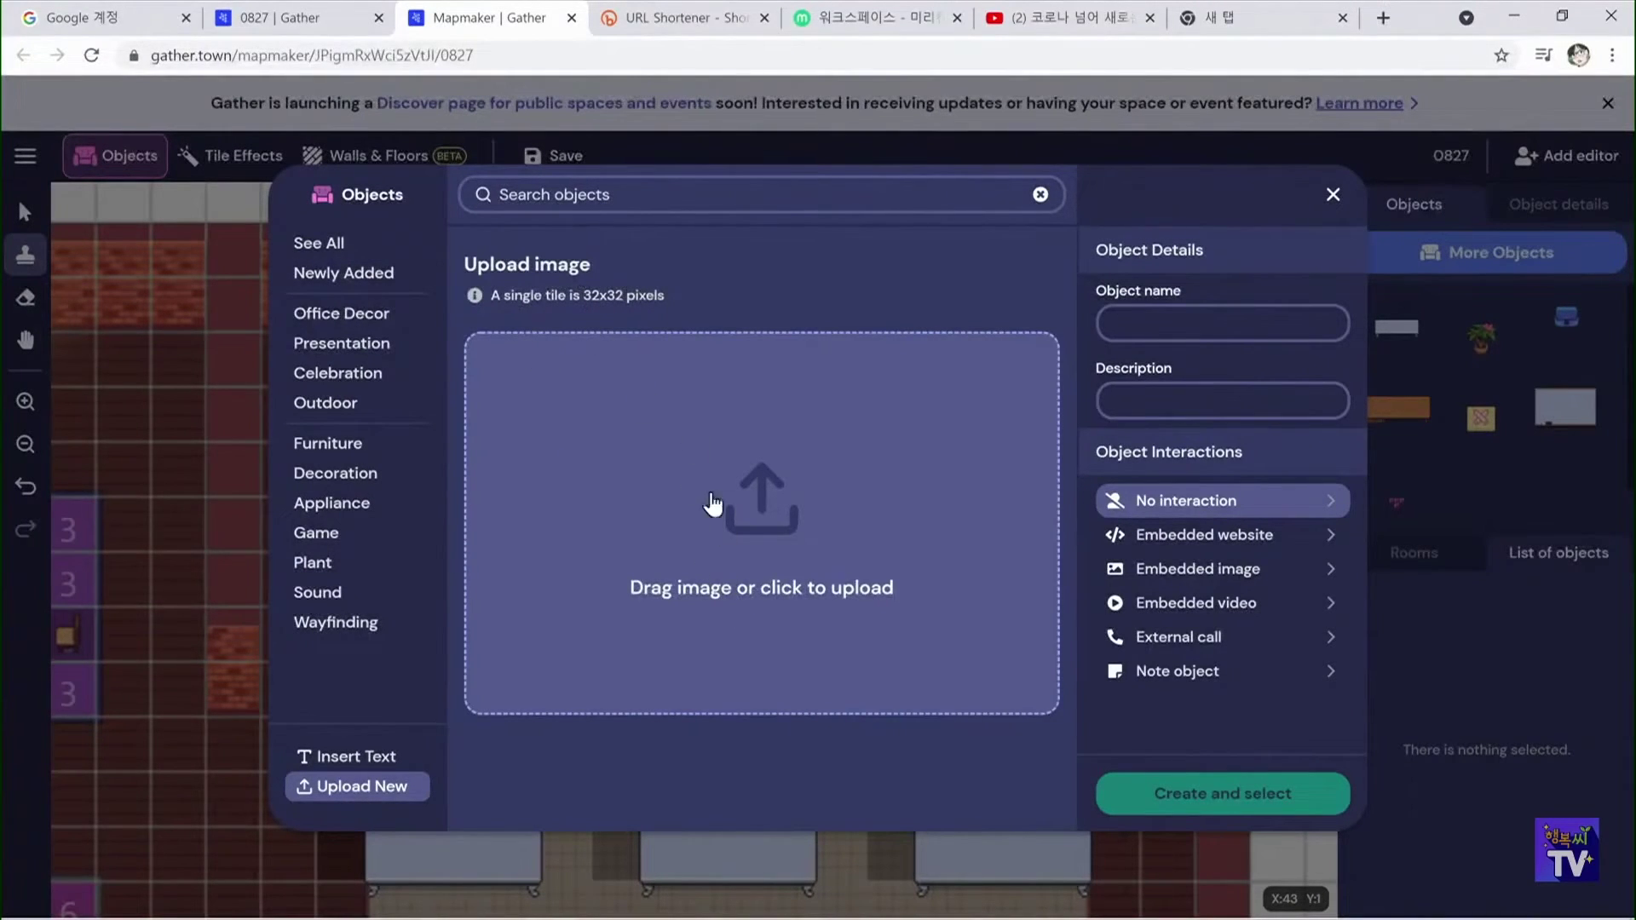
click(737, 537)
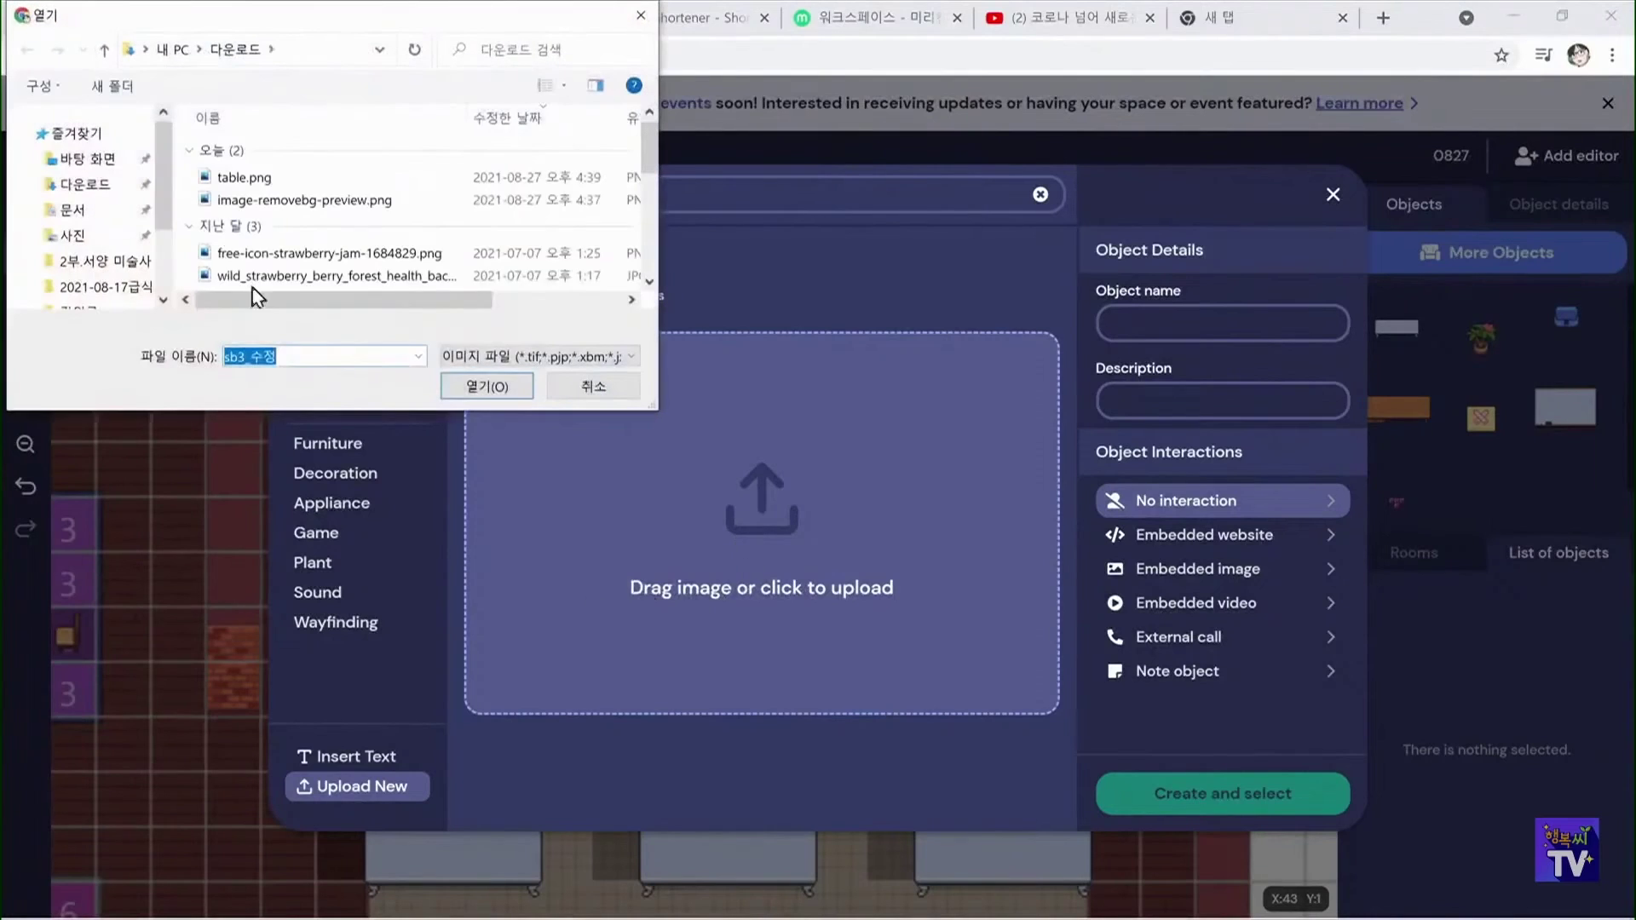
click(247, 177)
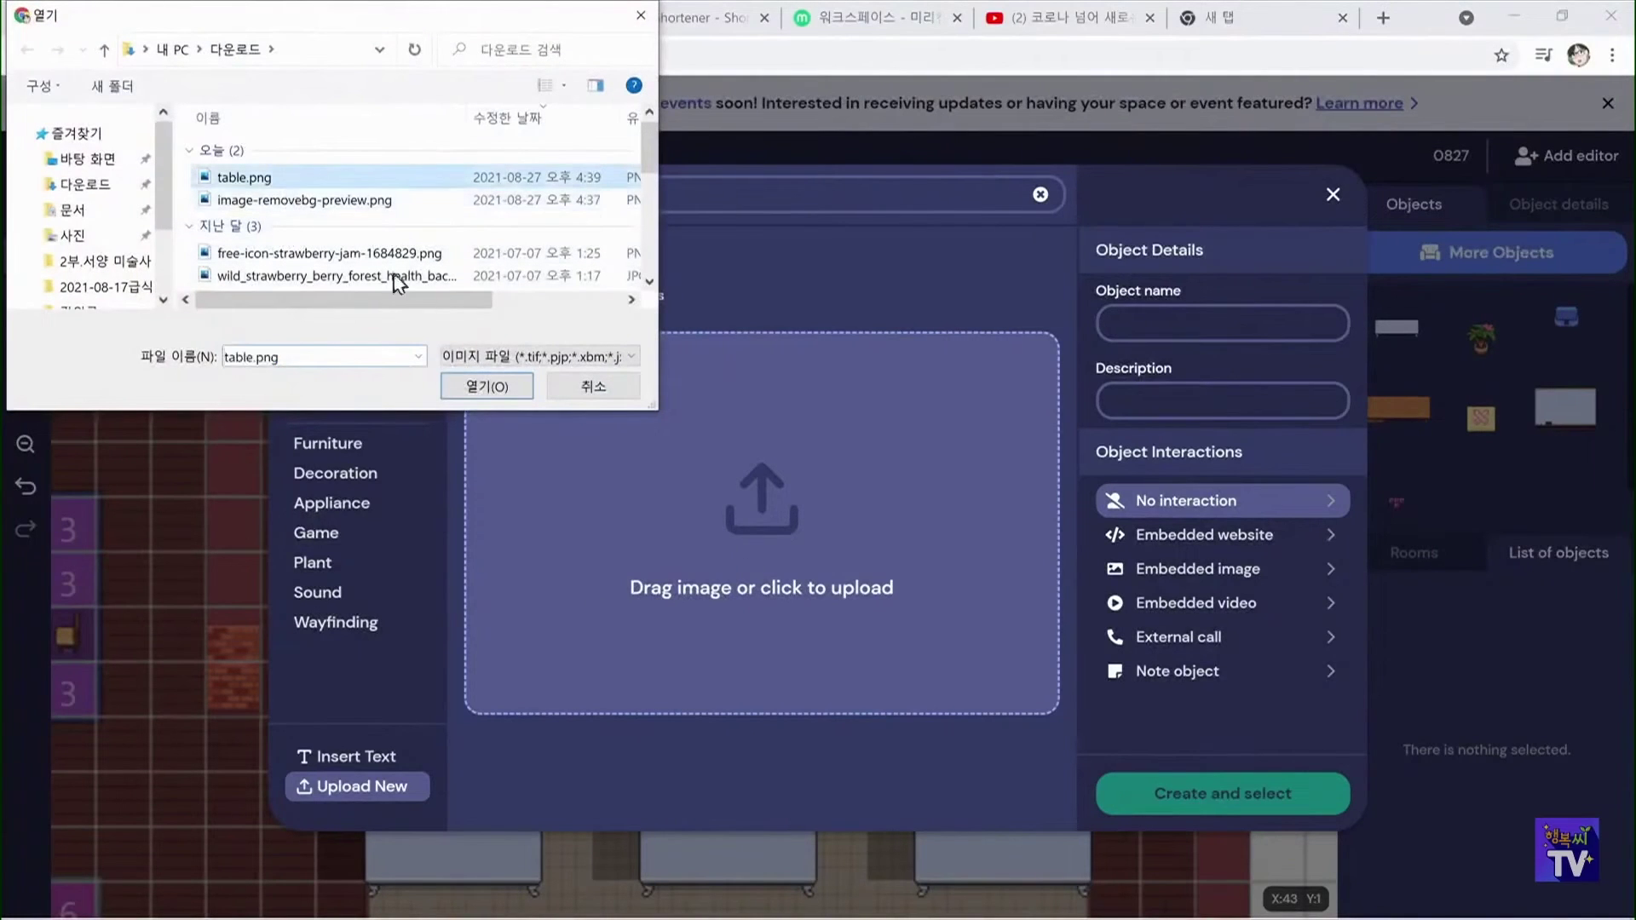
click(488, 388)
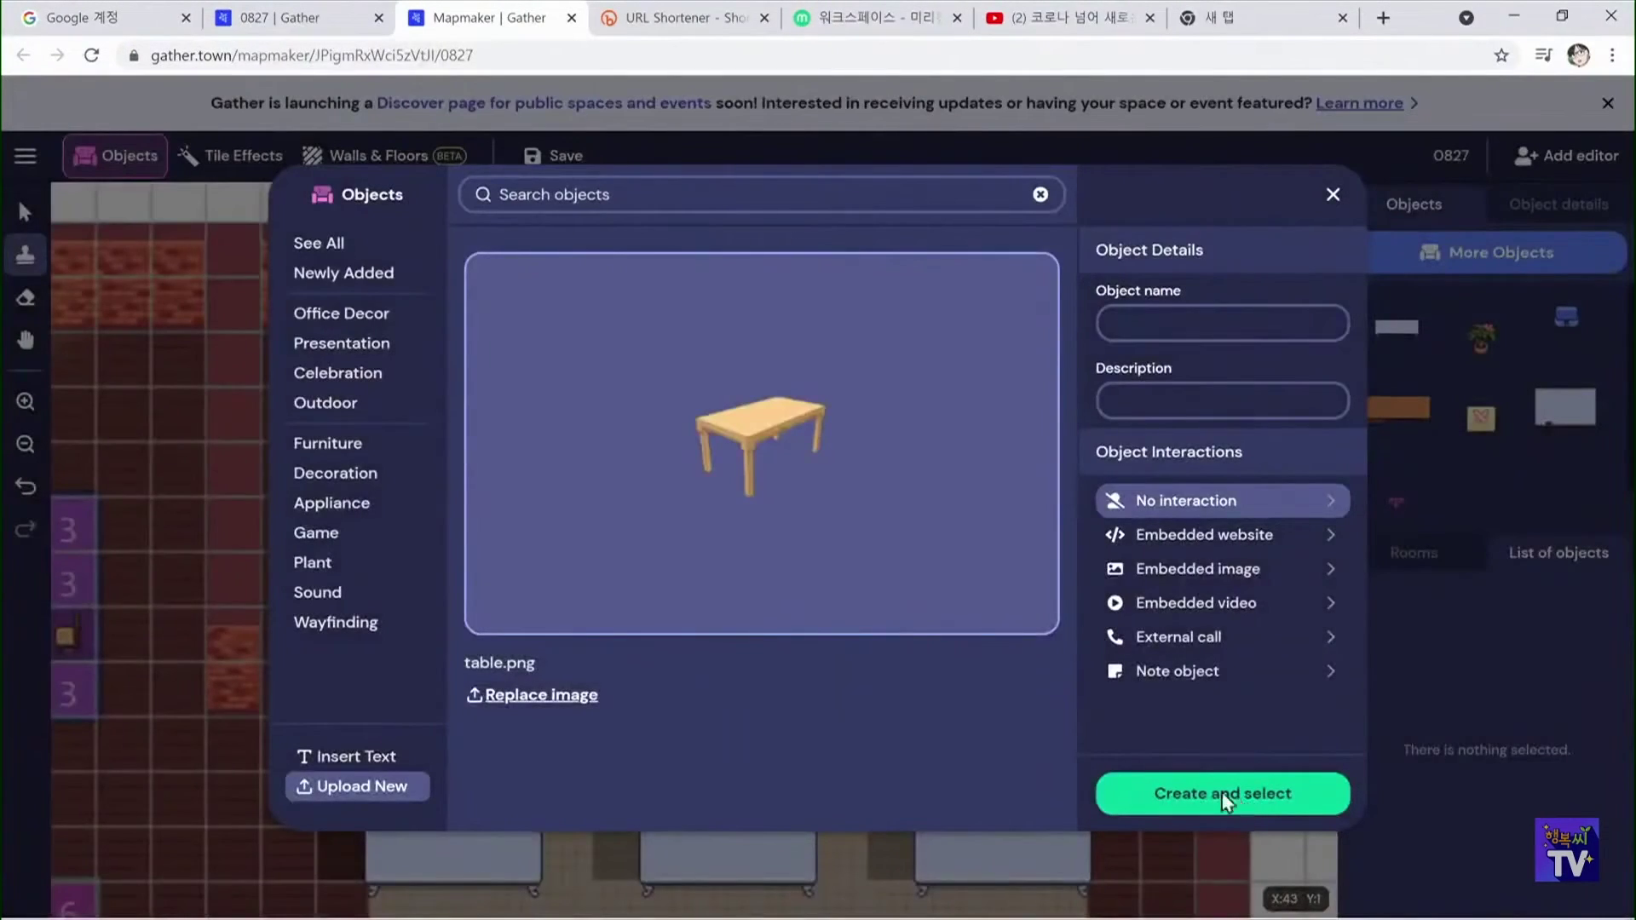
Create the table object with no interaction, place it on the floor between the pillar and the whiteboard, and save the map
click(1222, 794)
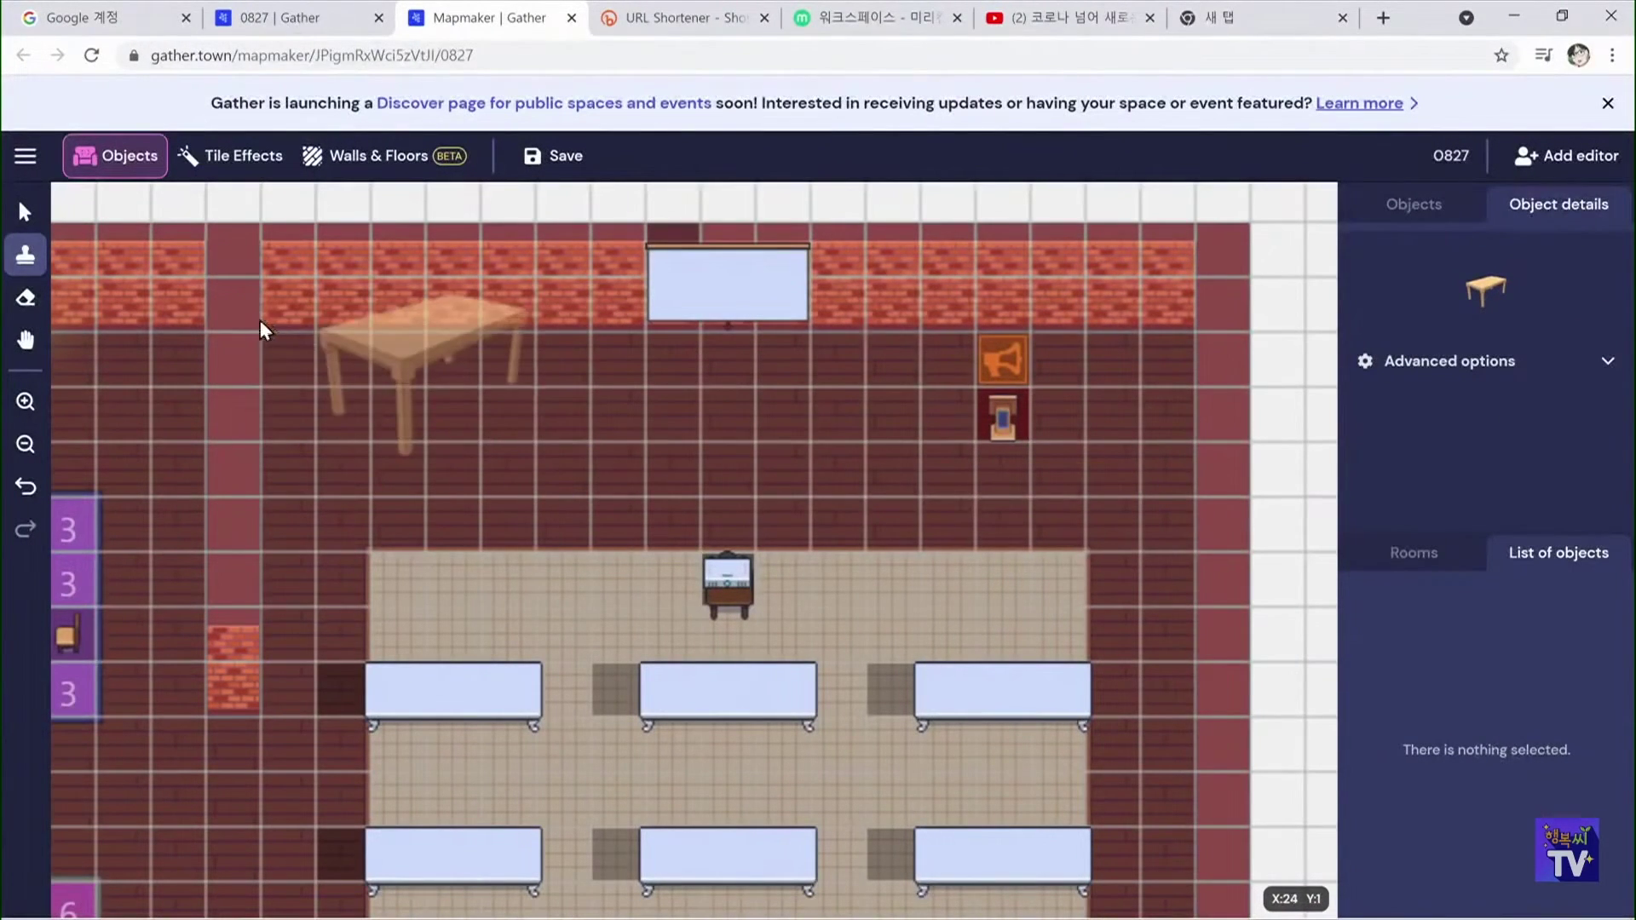
click(252, 356)
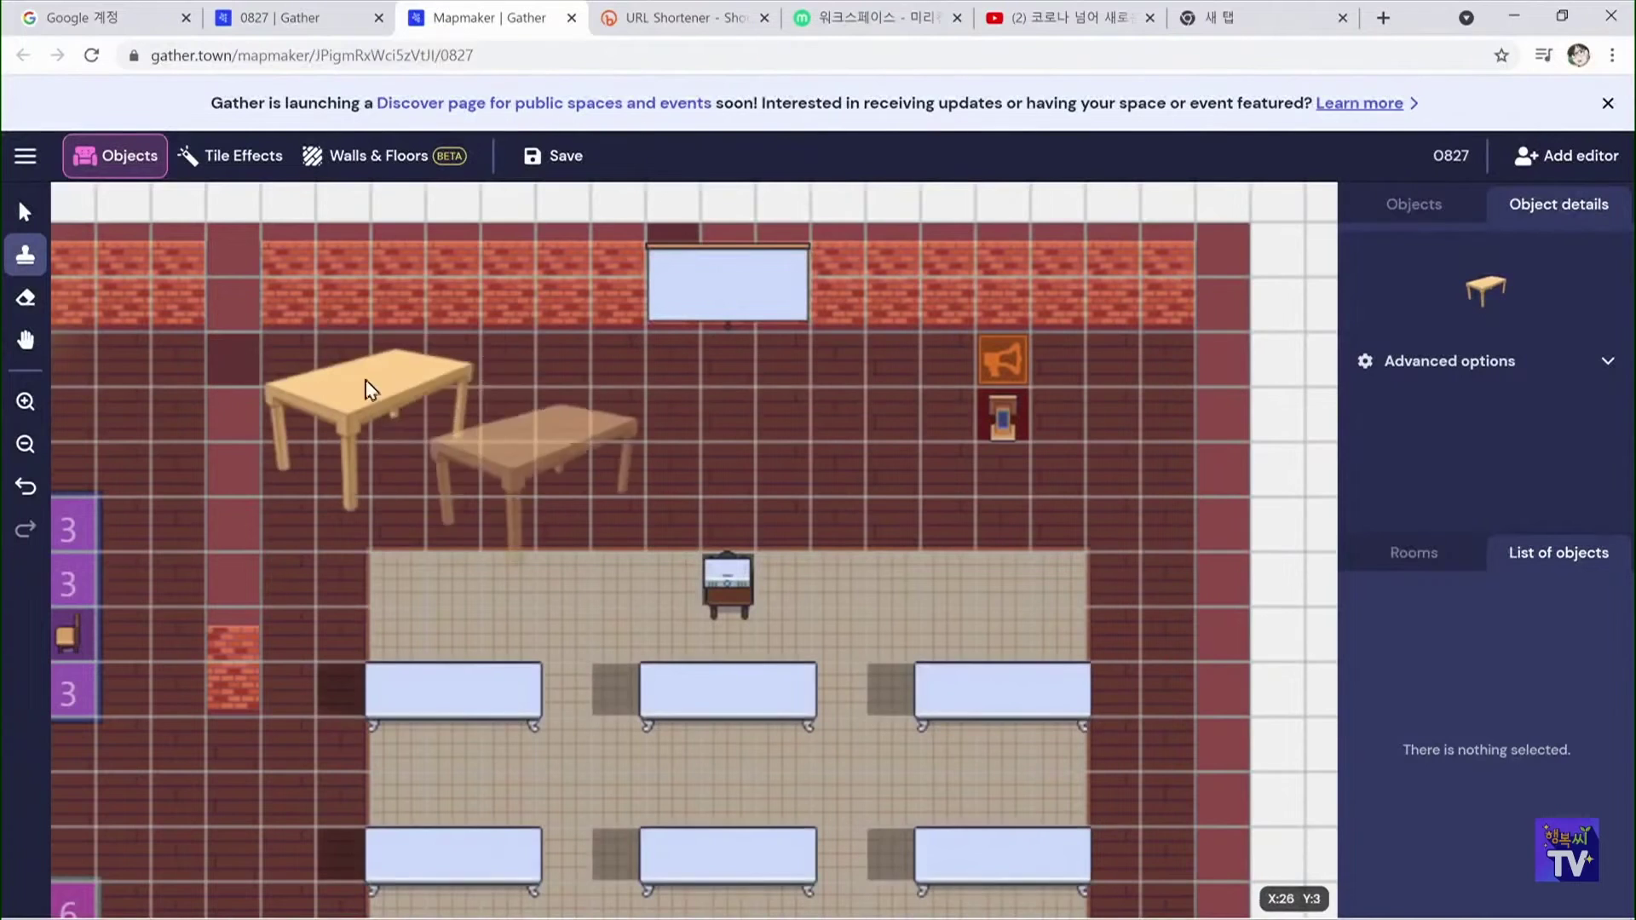
click(566, 162)
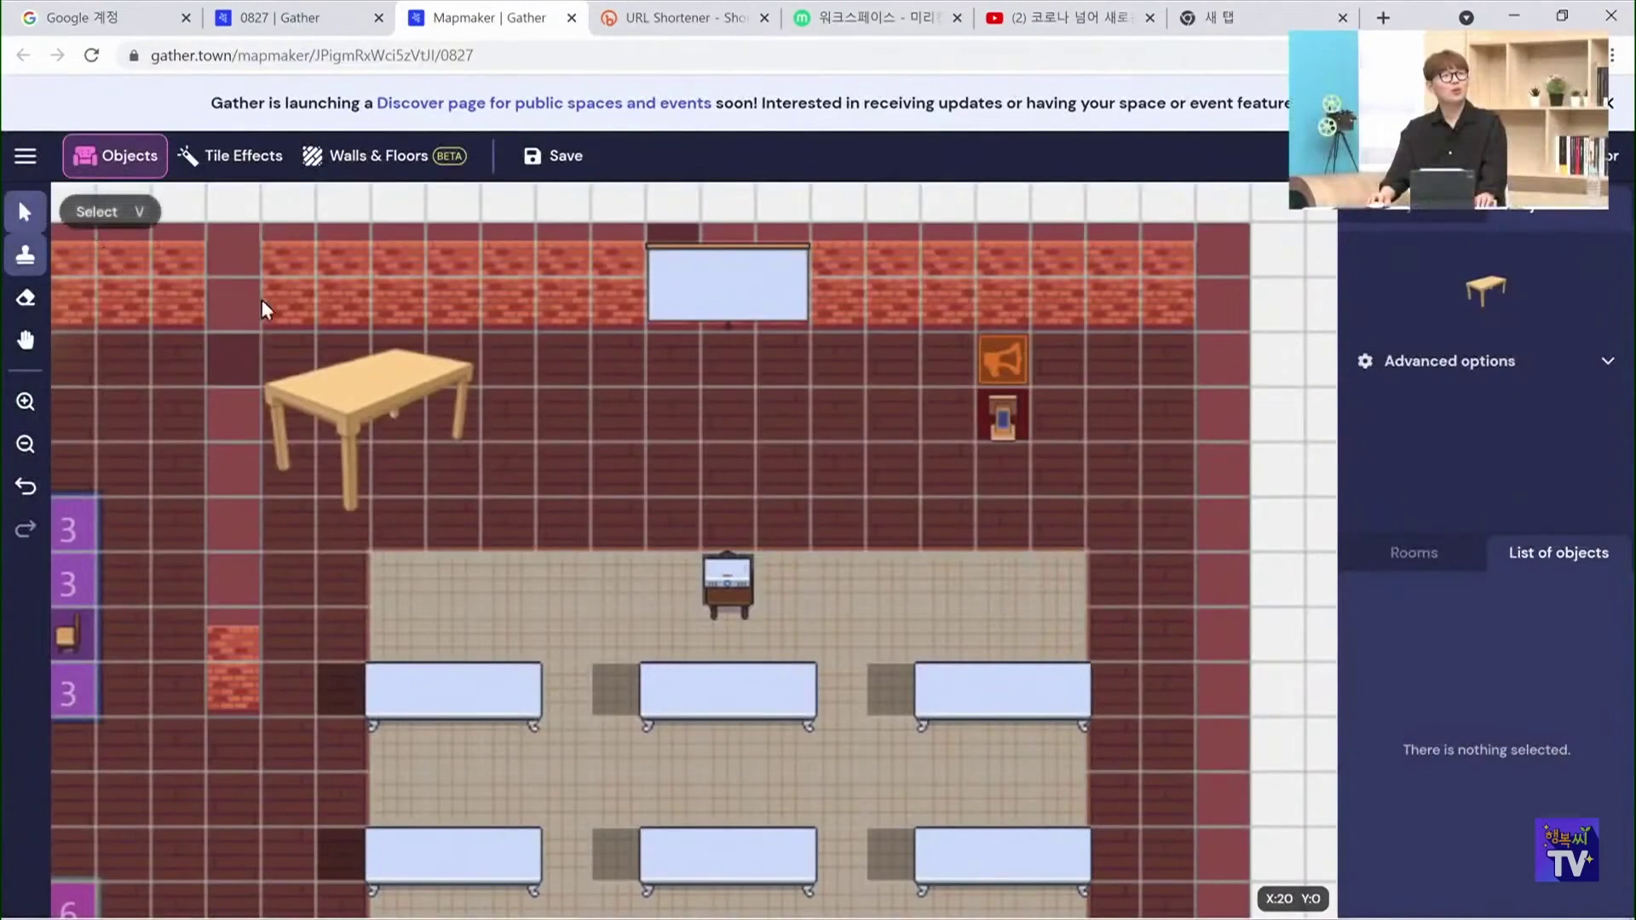
Delete the lectern object just below the spotlight tile in the classroom
key(v)
click(1017, 436)
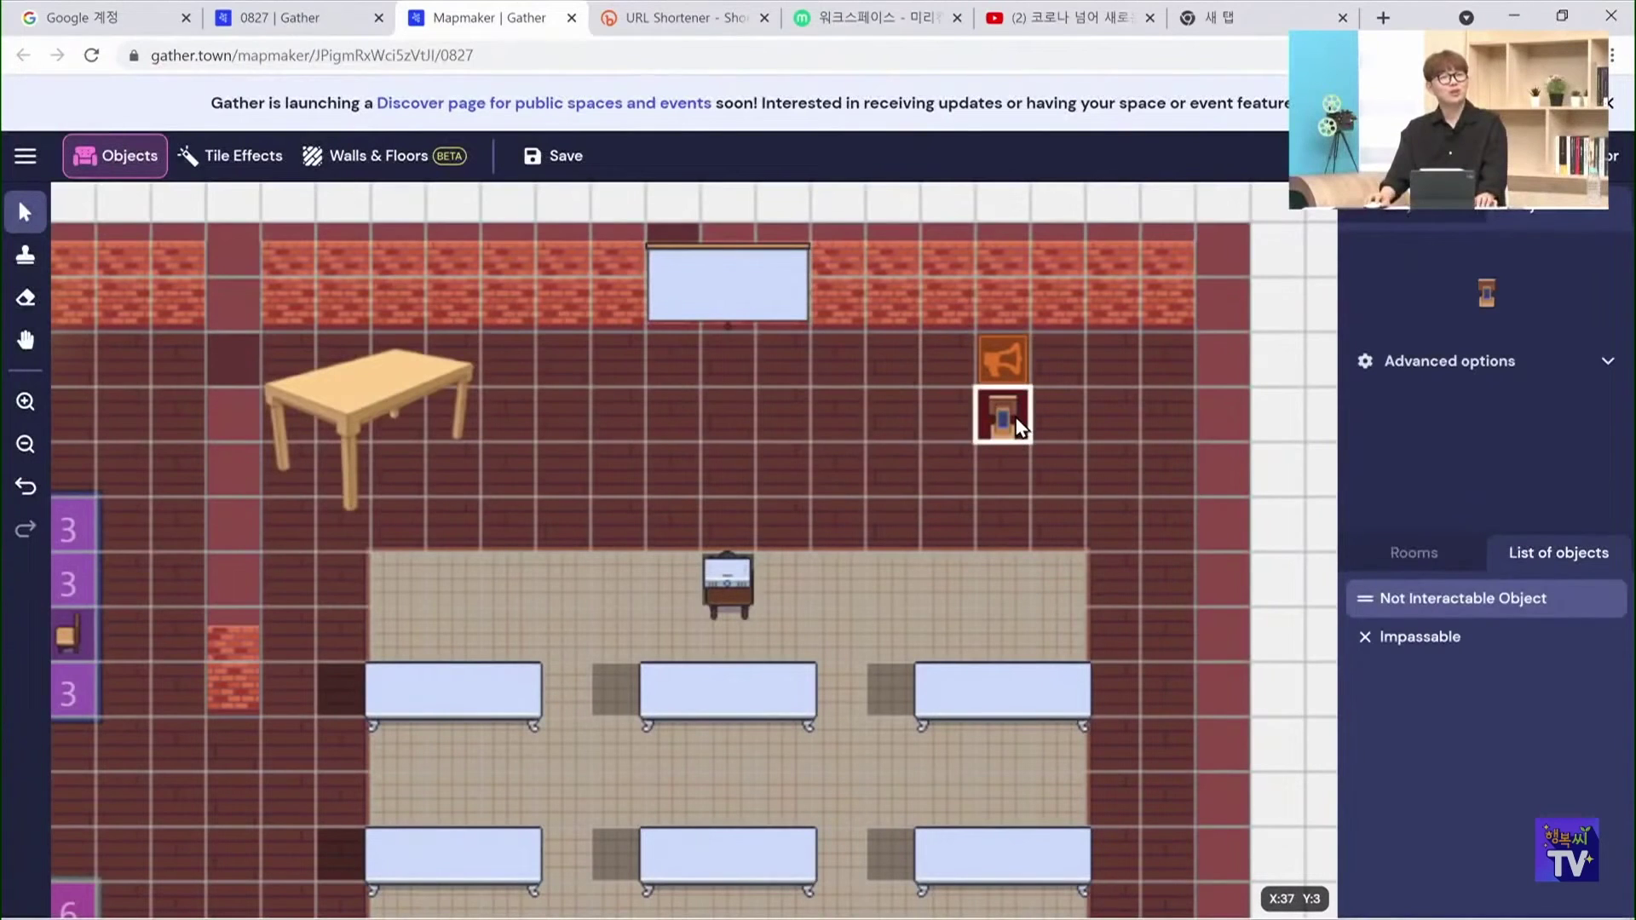
key(Delete)
click(999, 364)
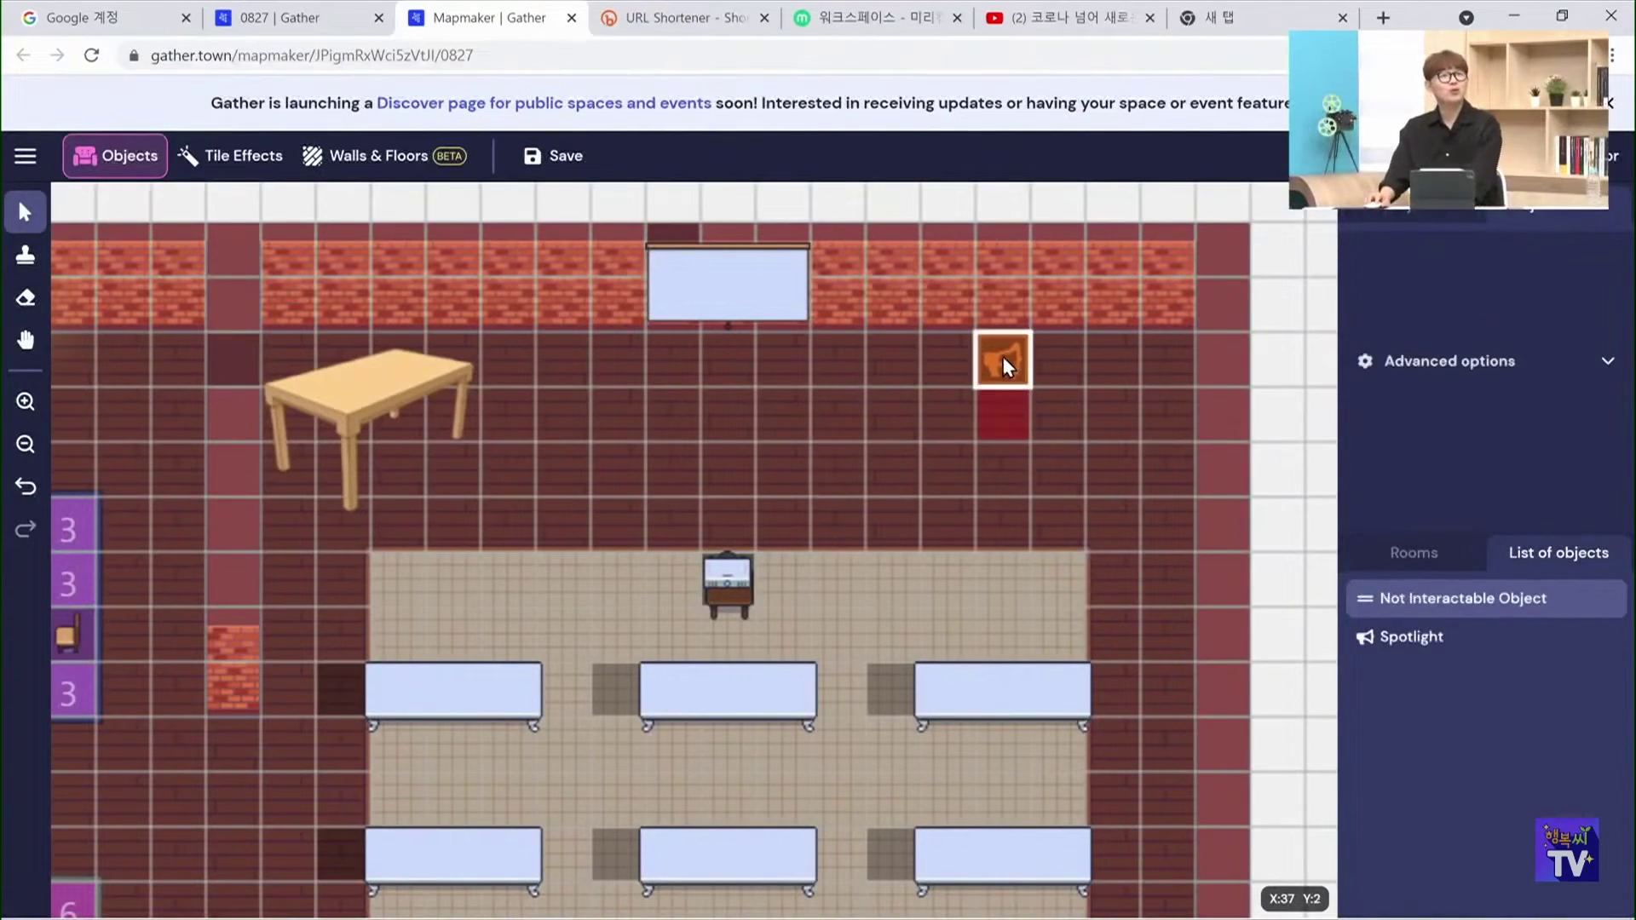
click(982, 429)
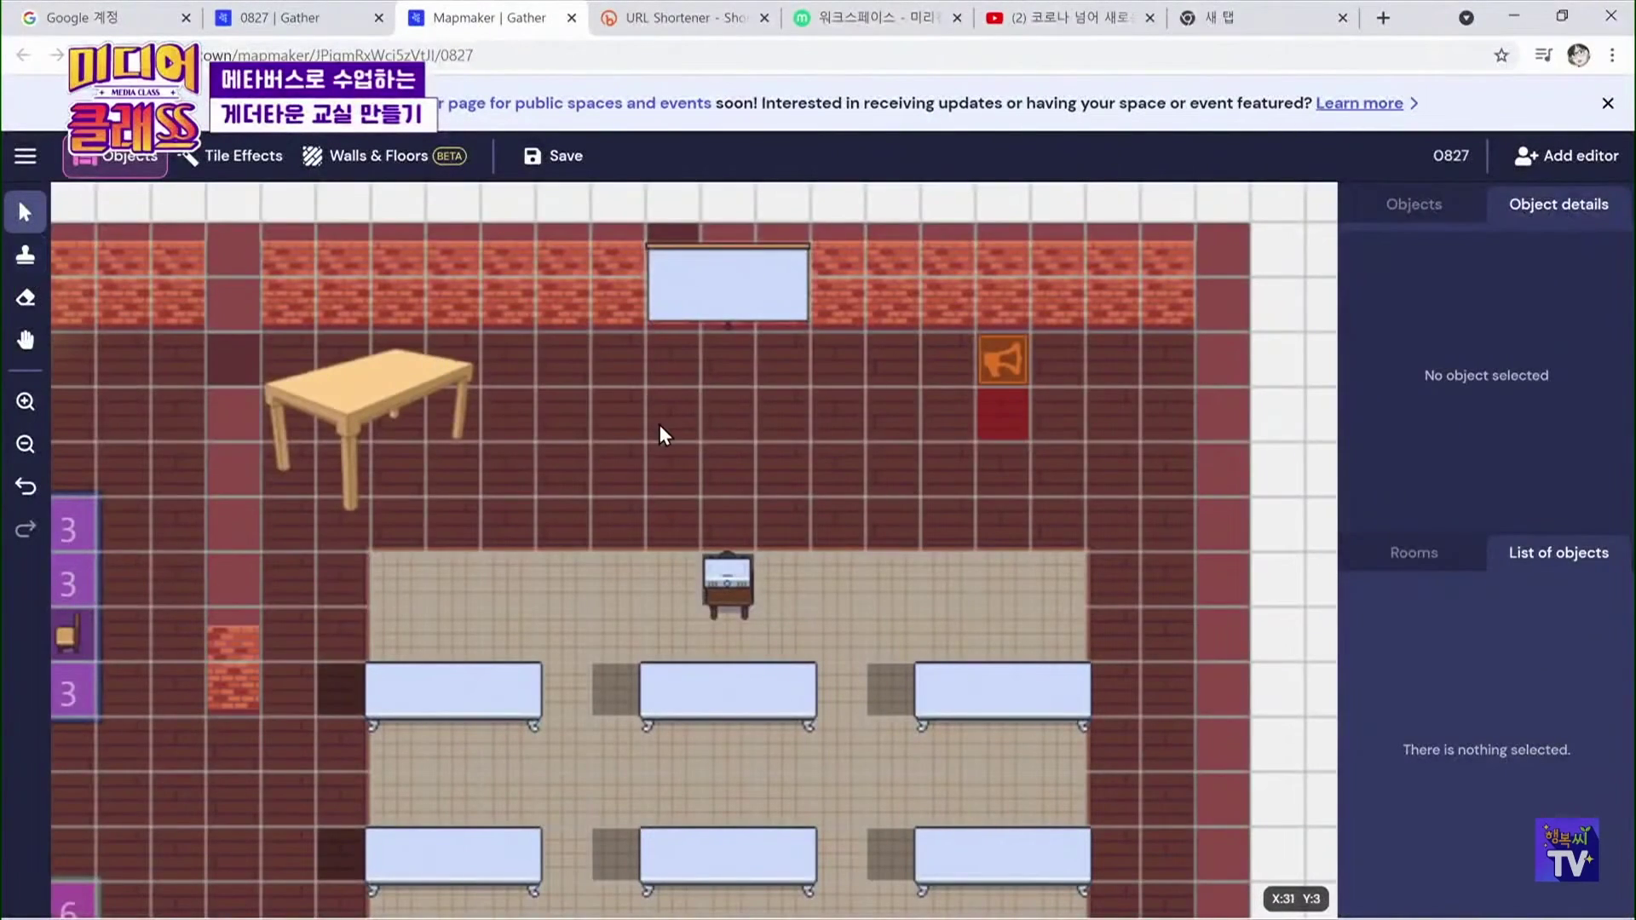
scroll(975, 566, down, 6)
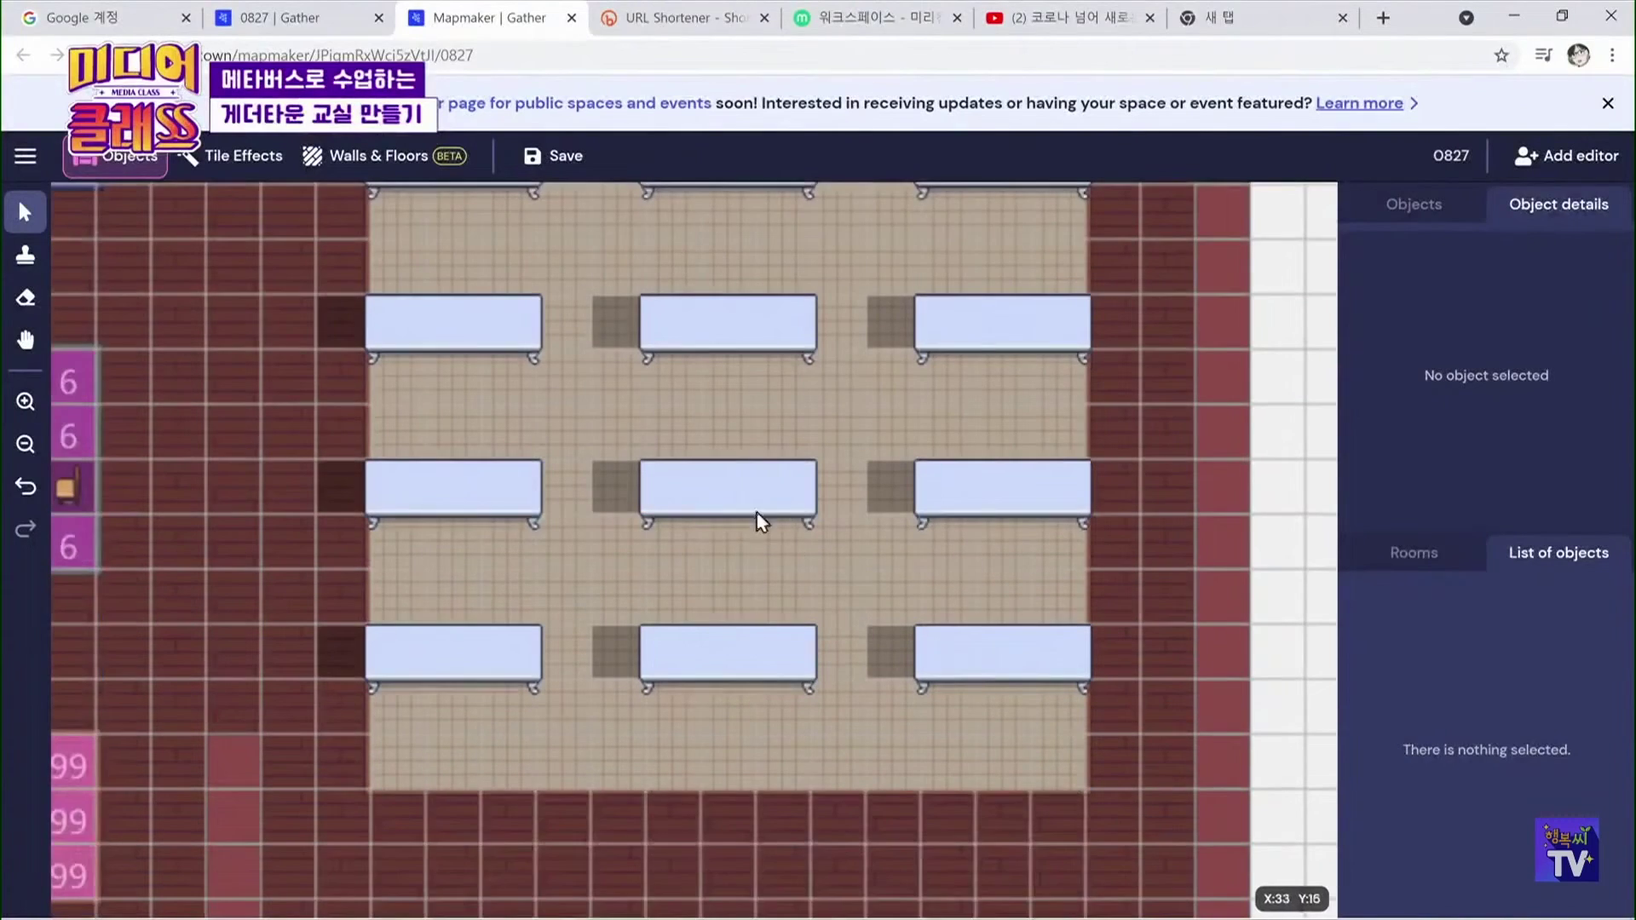
scroll(781, 537, up, 3)
scroll(712, 518, down, 1)
scroll(712, 519, down, 5)
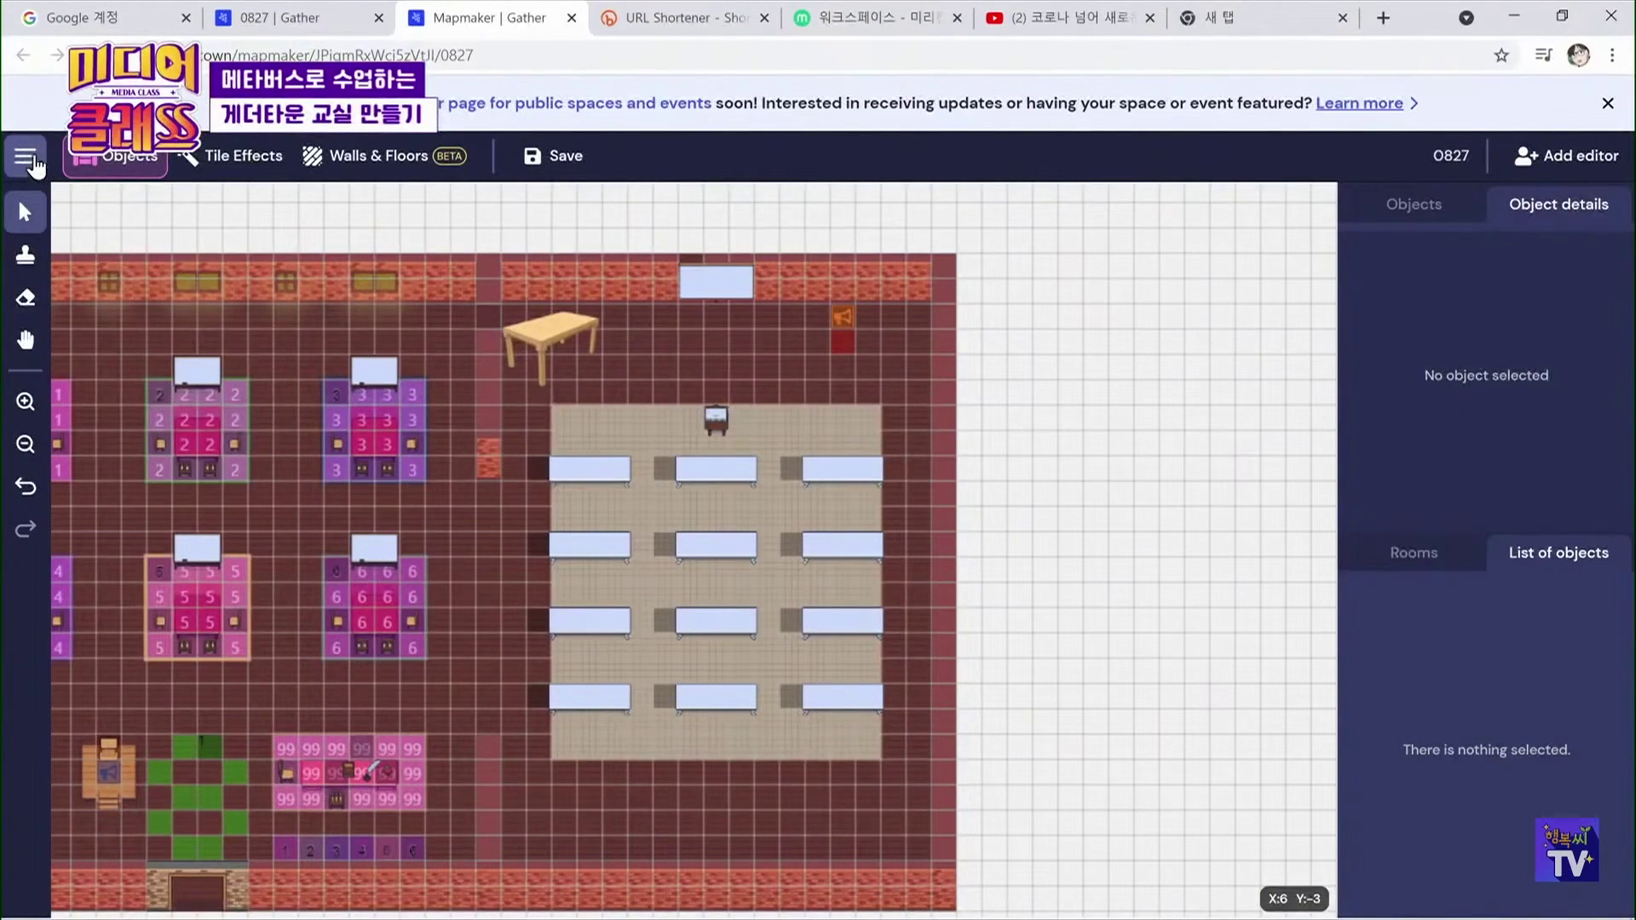
Look through the 0827 map's menu, including its Background & Foreground options
click(35, 167)
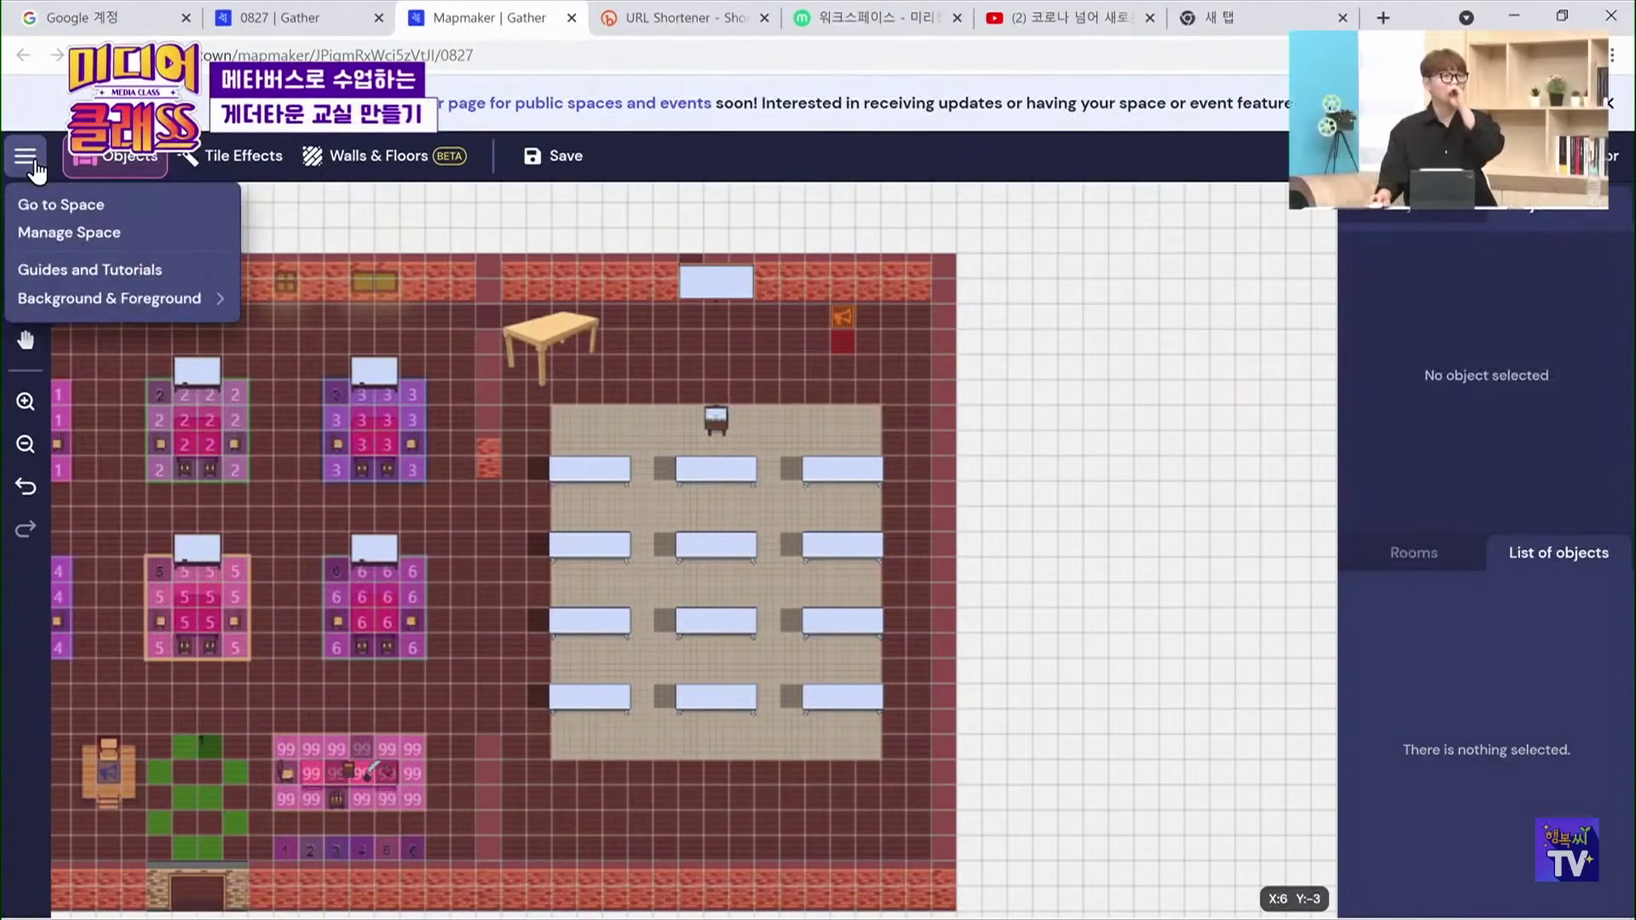
click(32, 163)
click(33, 164)
mouse_move(111, 318)
click(25, 157)
click(26, 158)
mouse_move(107, 311)
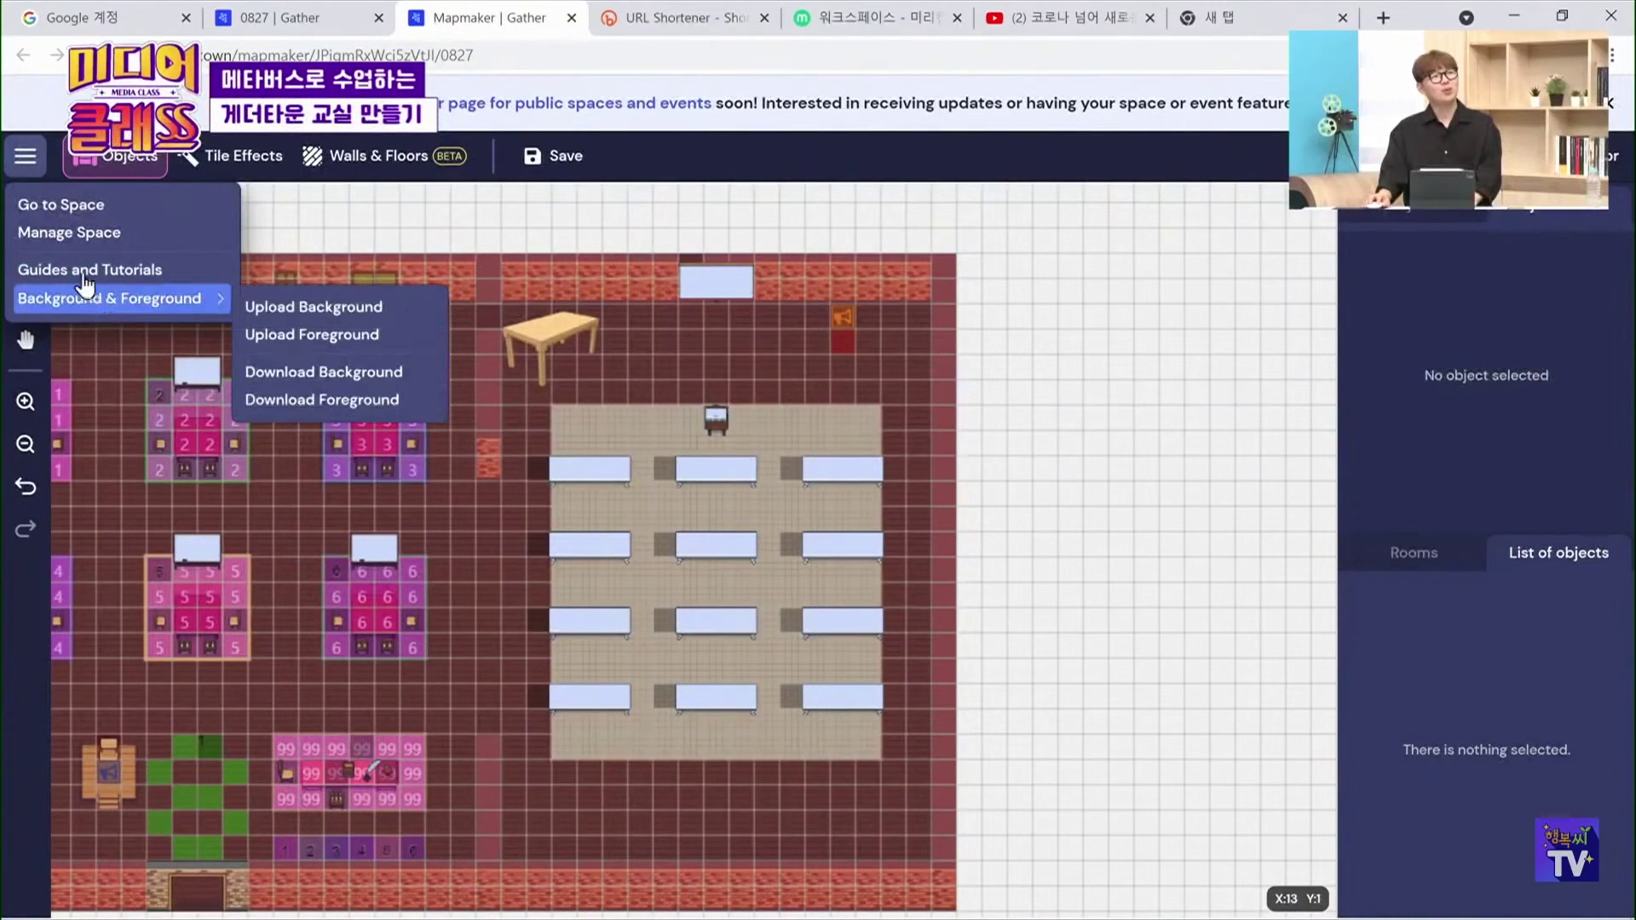
click(1118, 350)
Leave the 0827 space for the Gather home page and join the 장야초등학교 4-1반 space
click(303, 25)
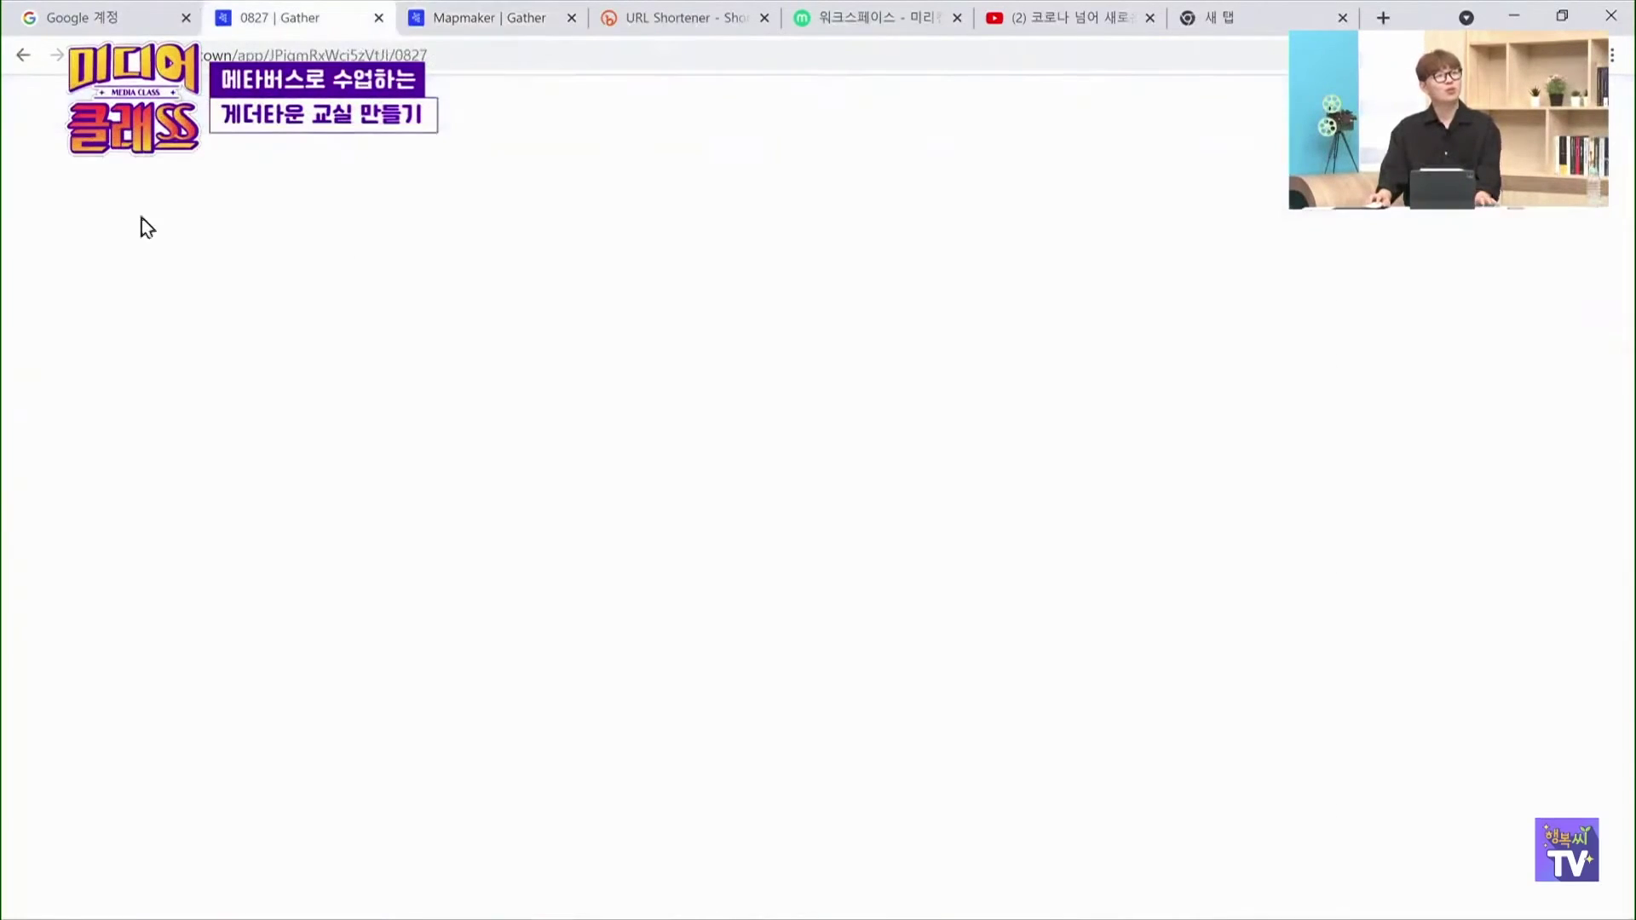
click(32, 144)
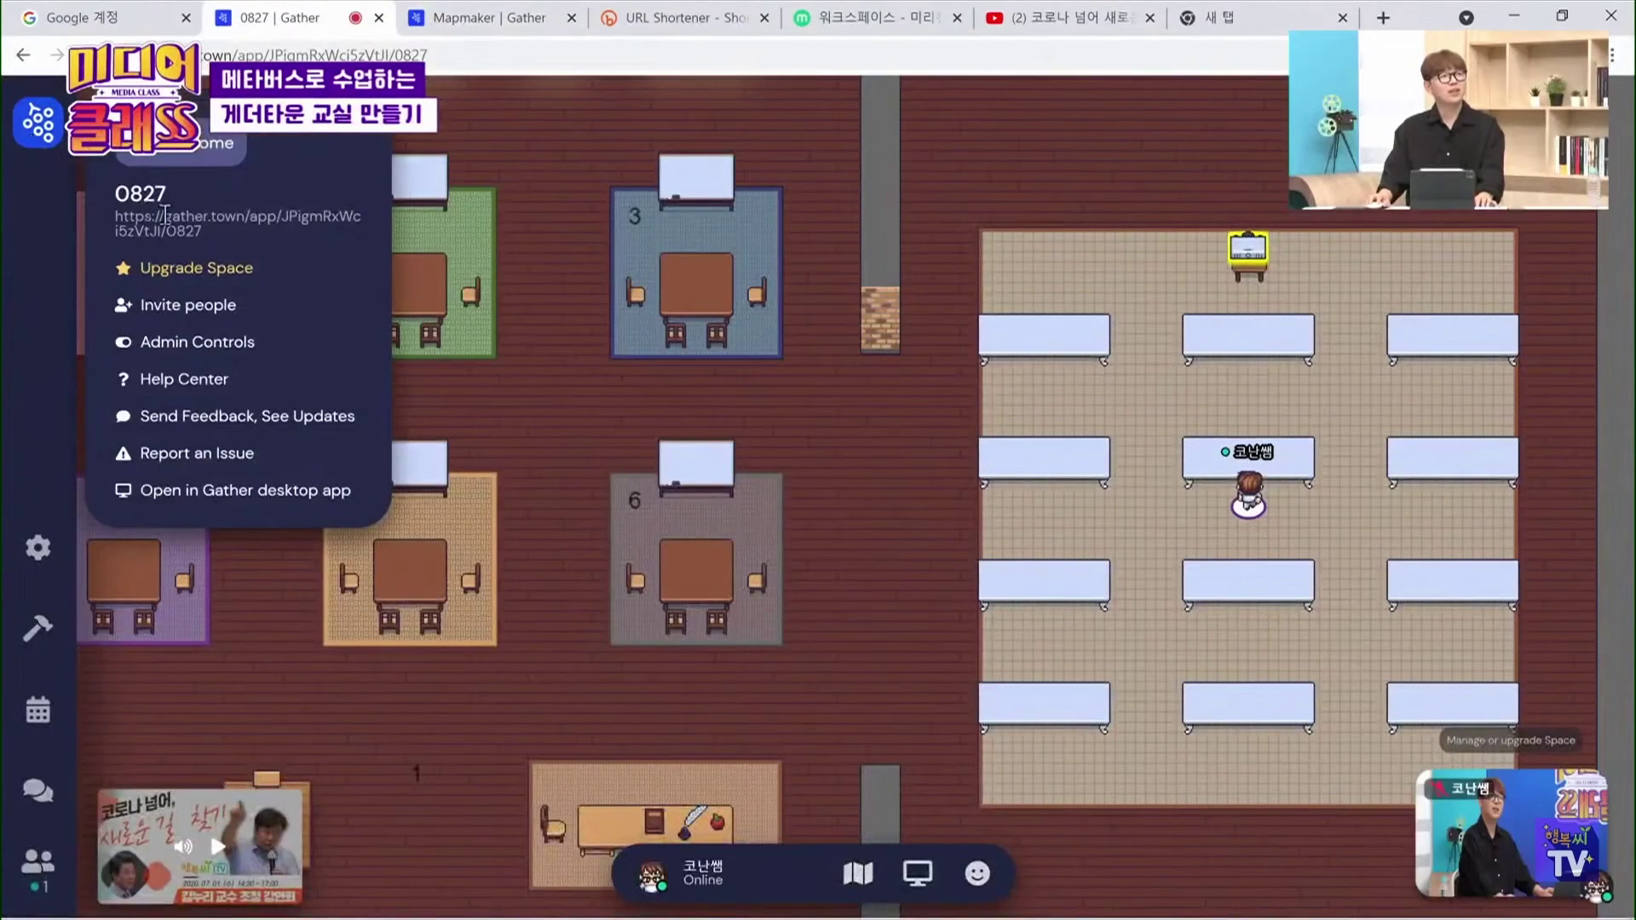
click(205, 157)
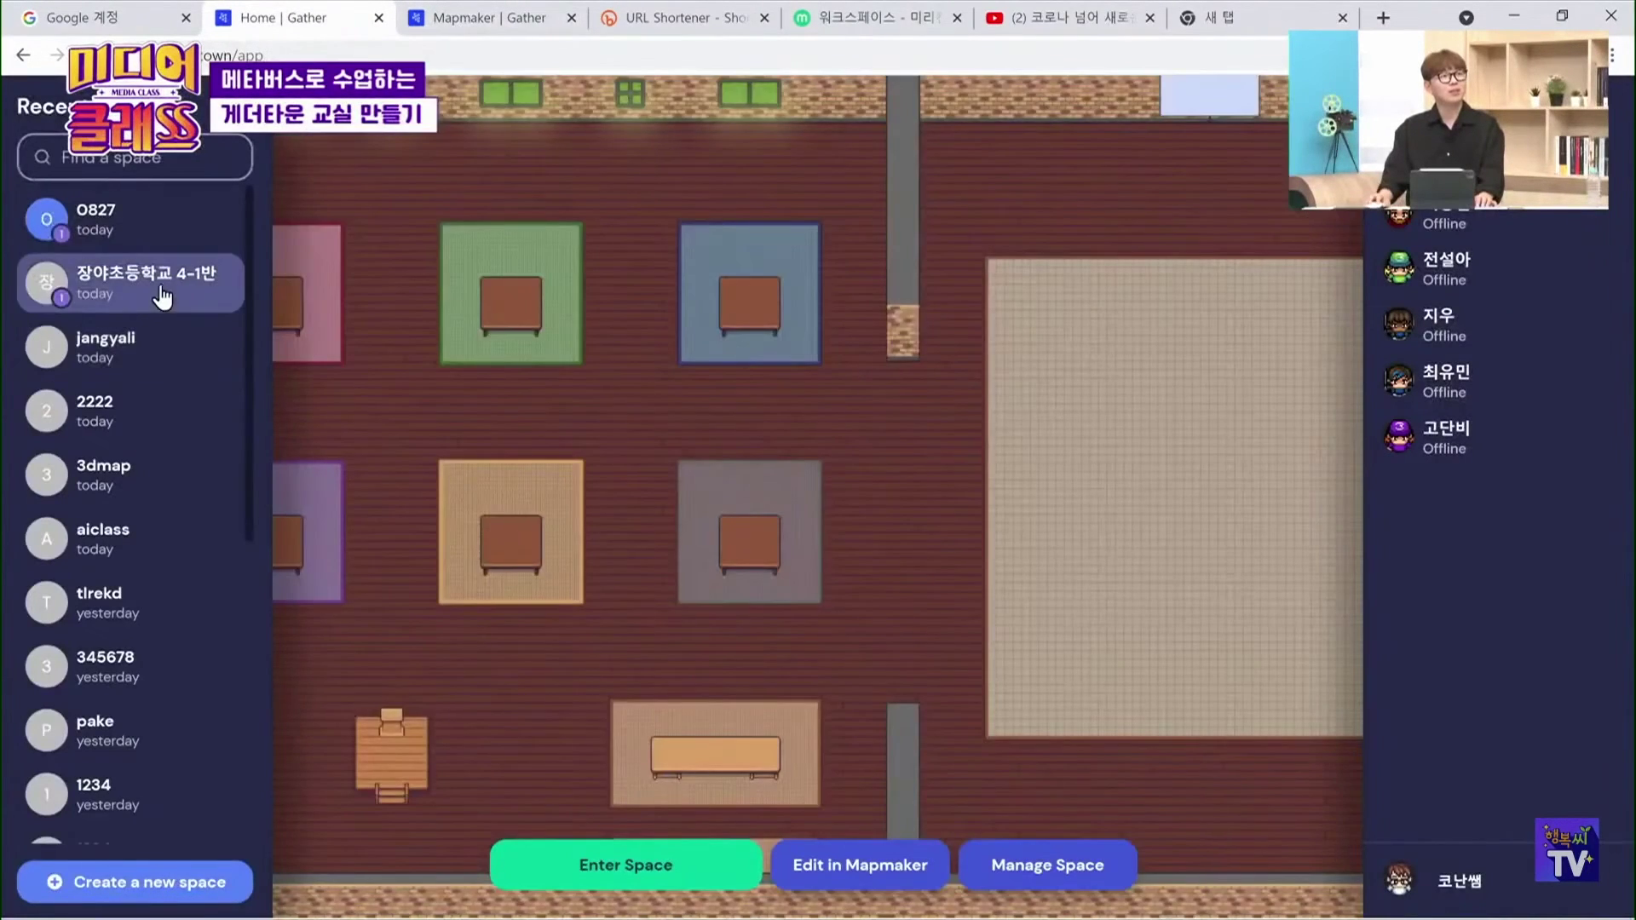
click(161, 292)
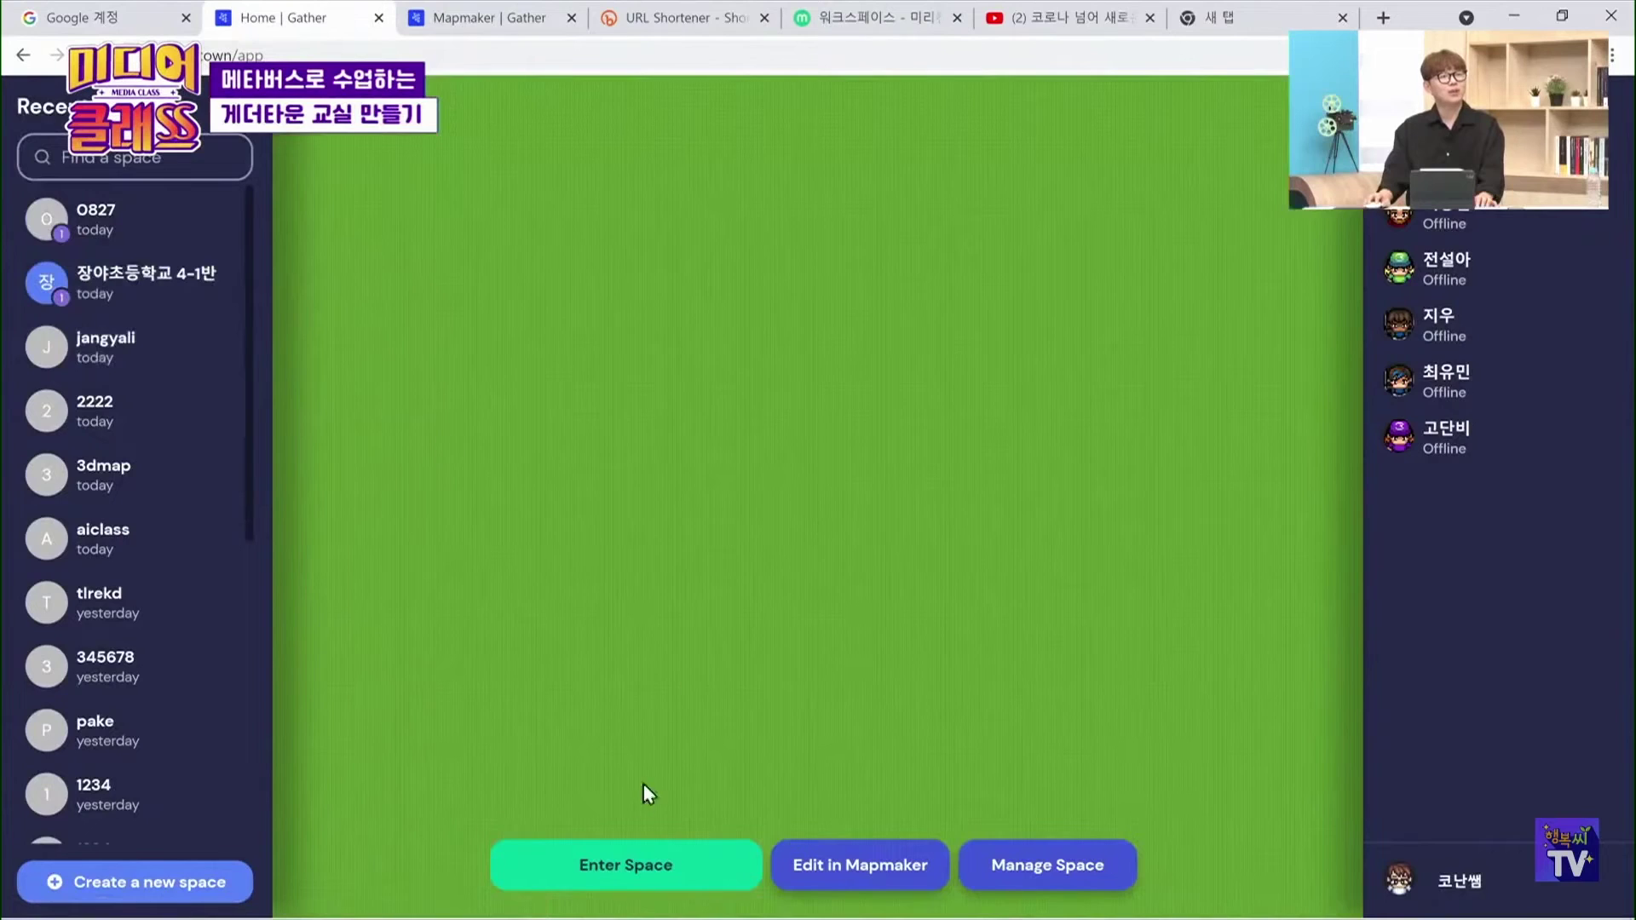
click(670, 866)
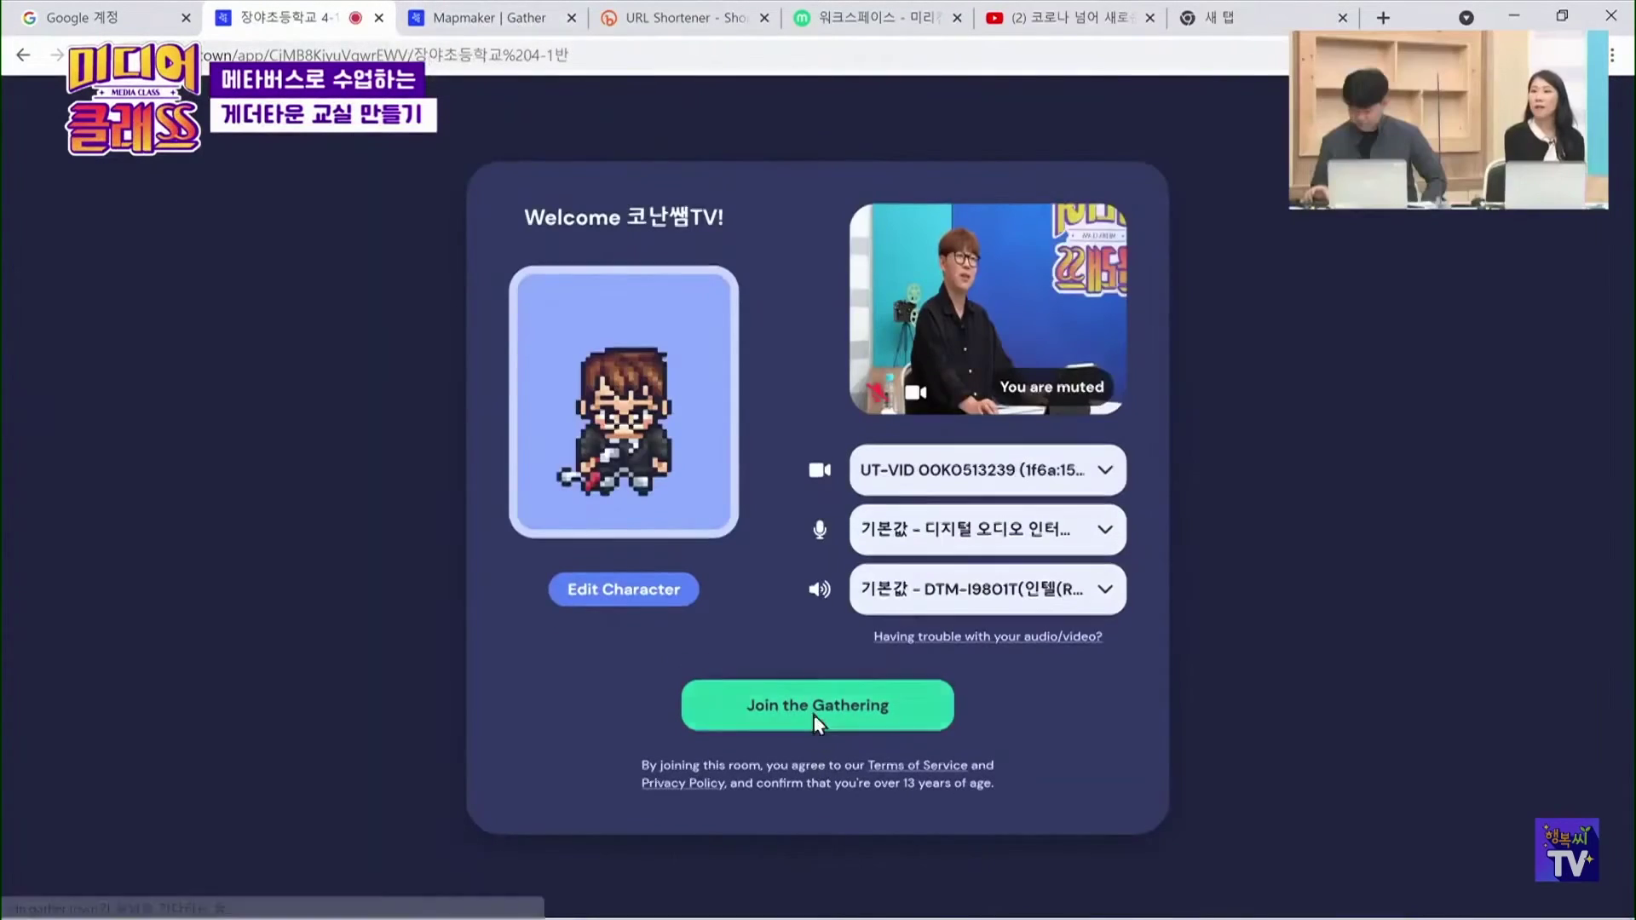
click(815, 720)
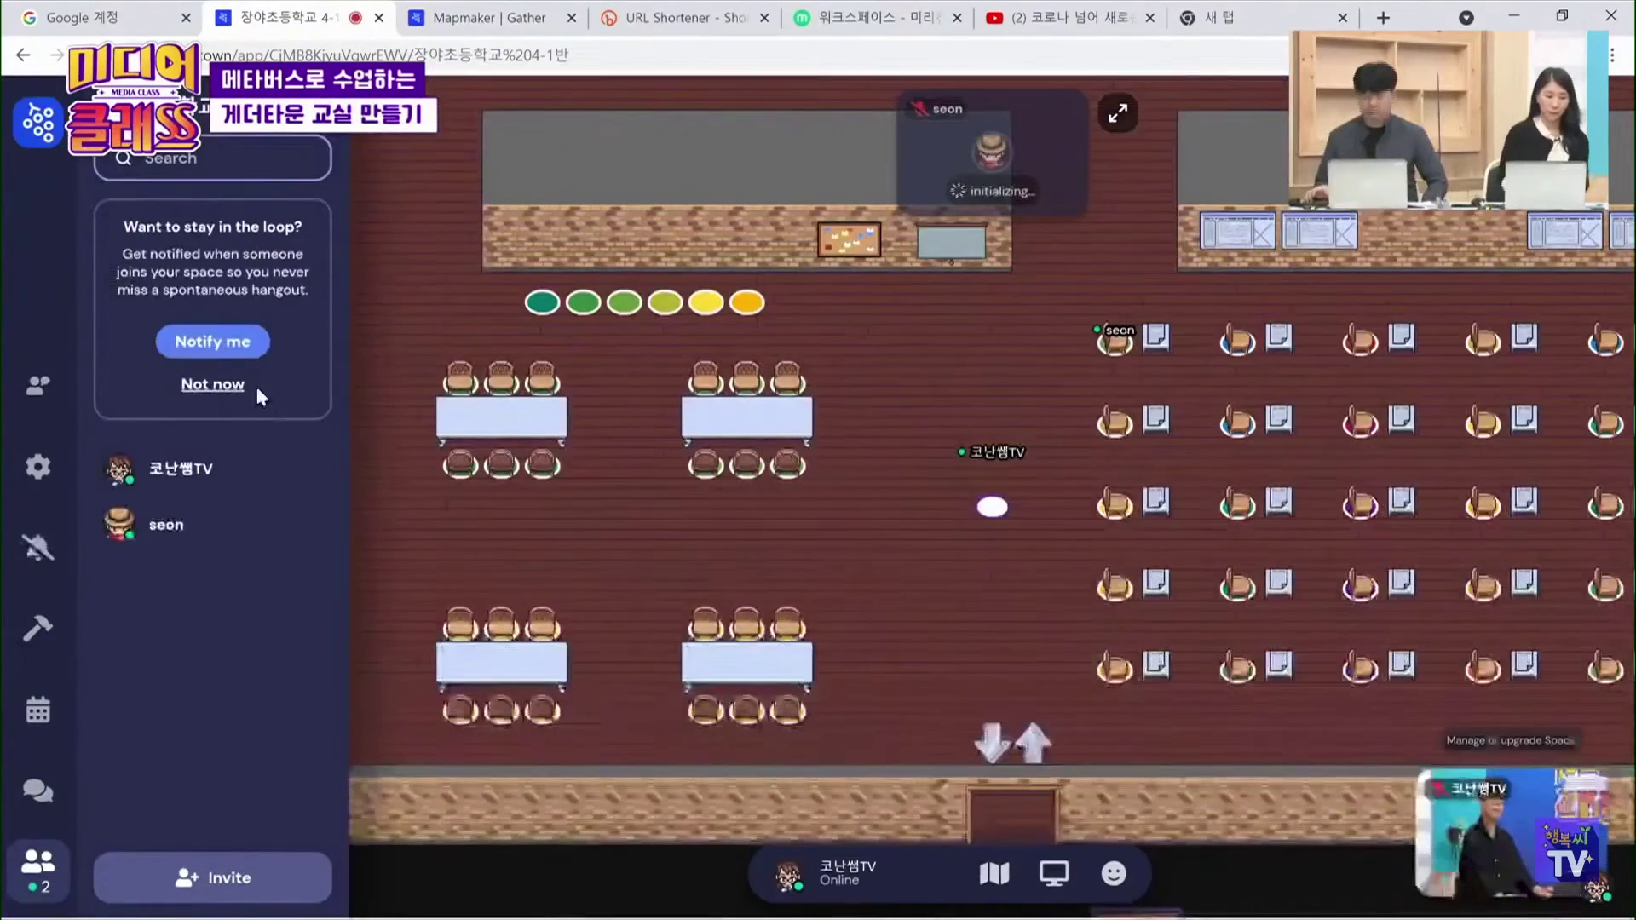
Walk the avatar down through the door into the music room and dismiss the notification offer
key(Down)
key(Down)
key(Down)
key(Down)
key(Down)
key(Down)
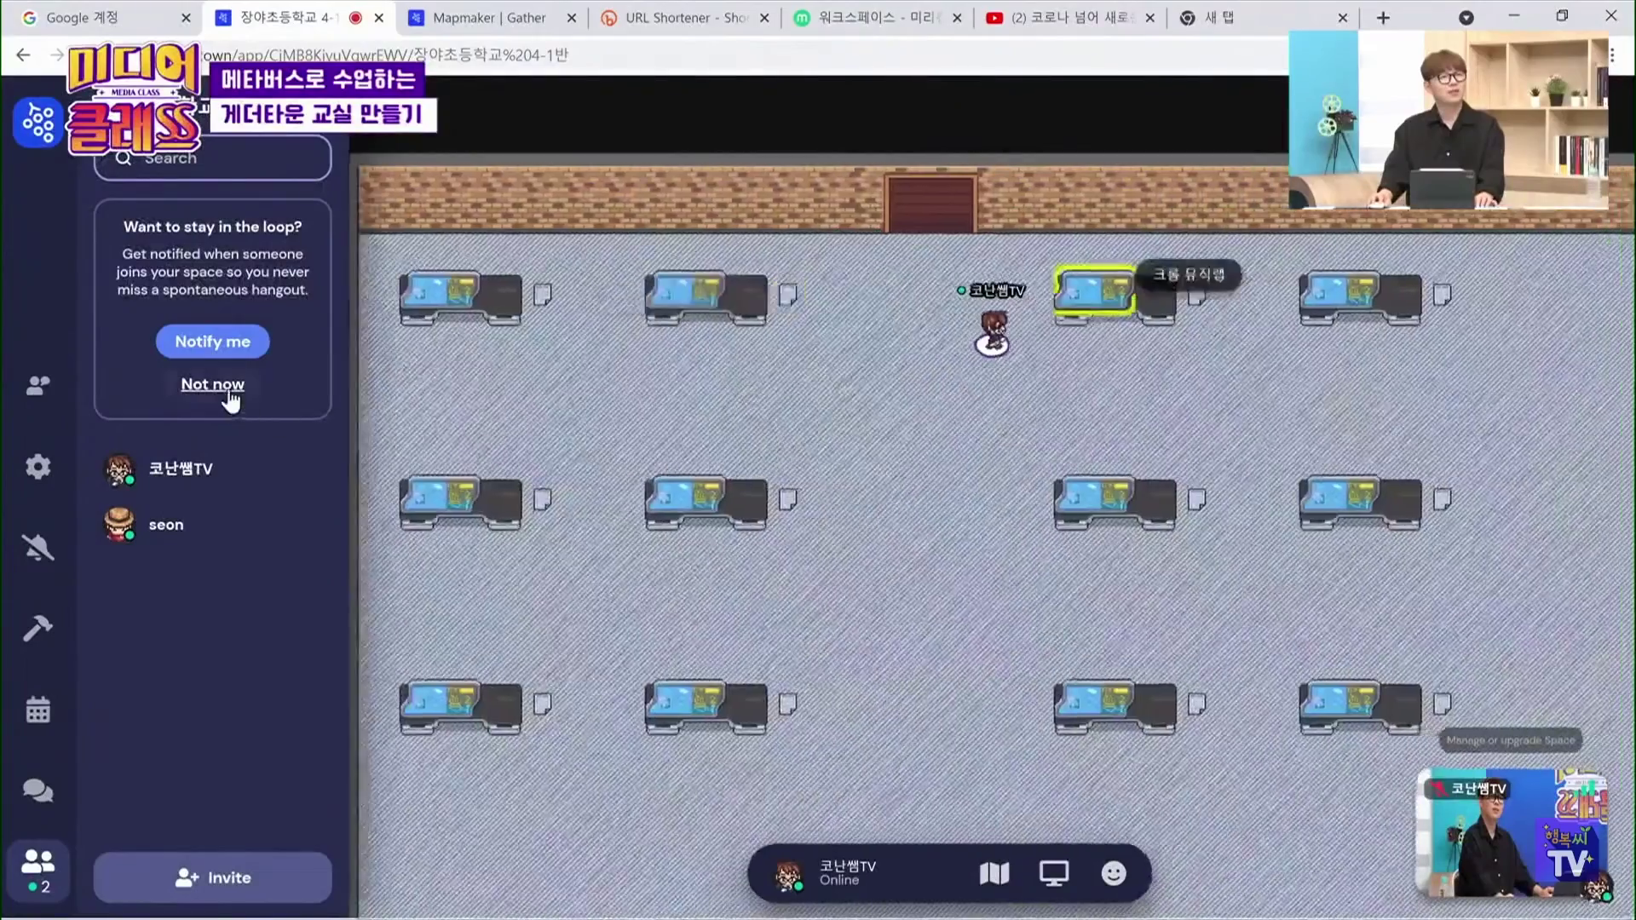
click(228, 391)
key(Right)
key(Right)
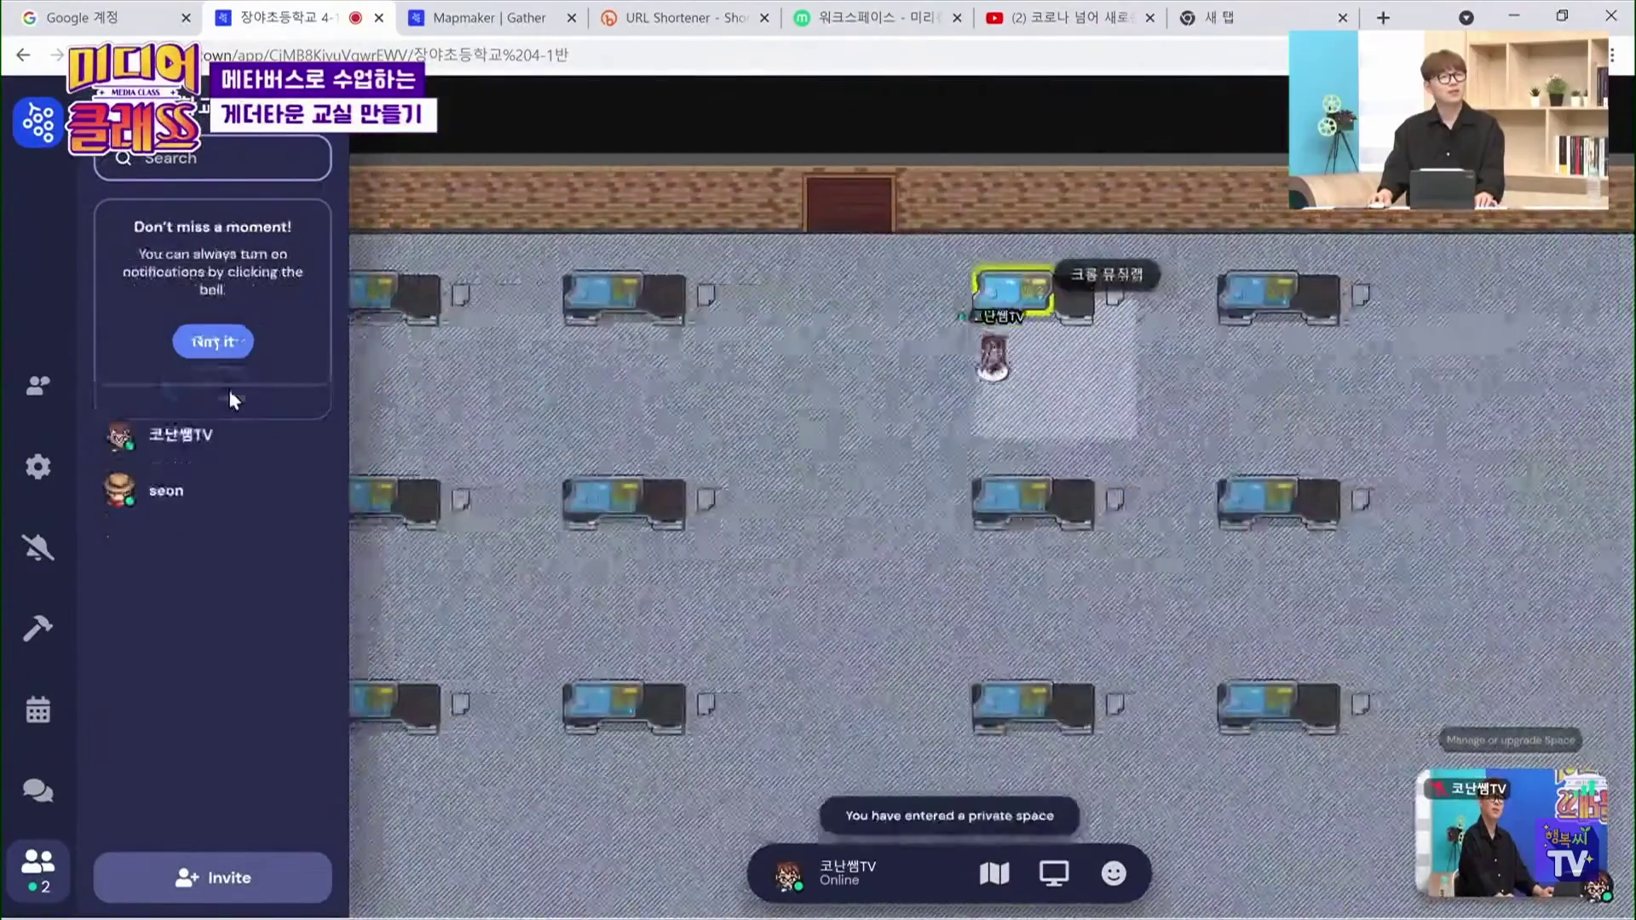
key(Down)
key(Down)
key(Down)
click(217, 340)
key(Left)
key(Left)
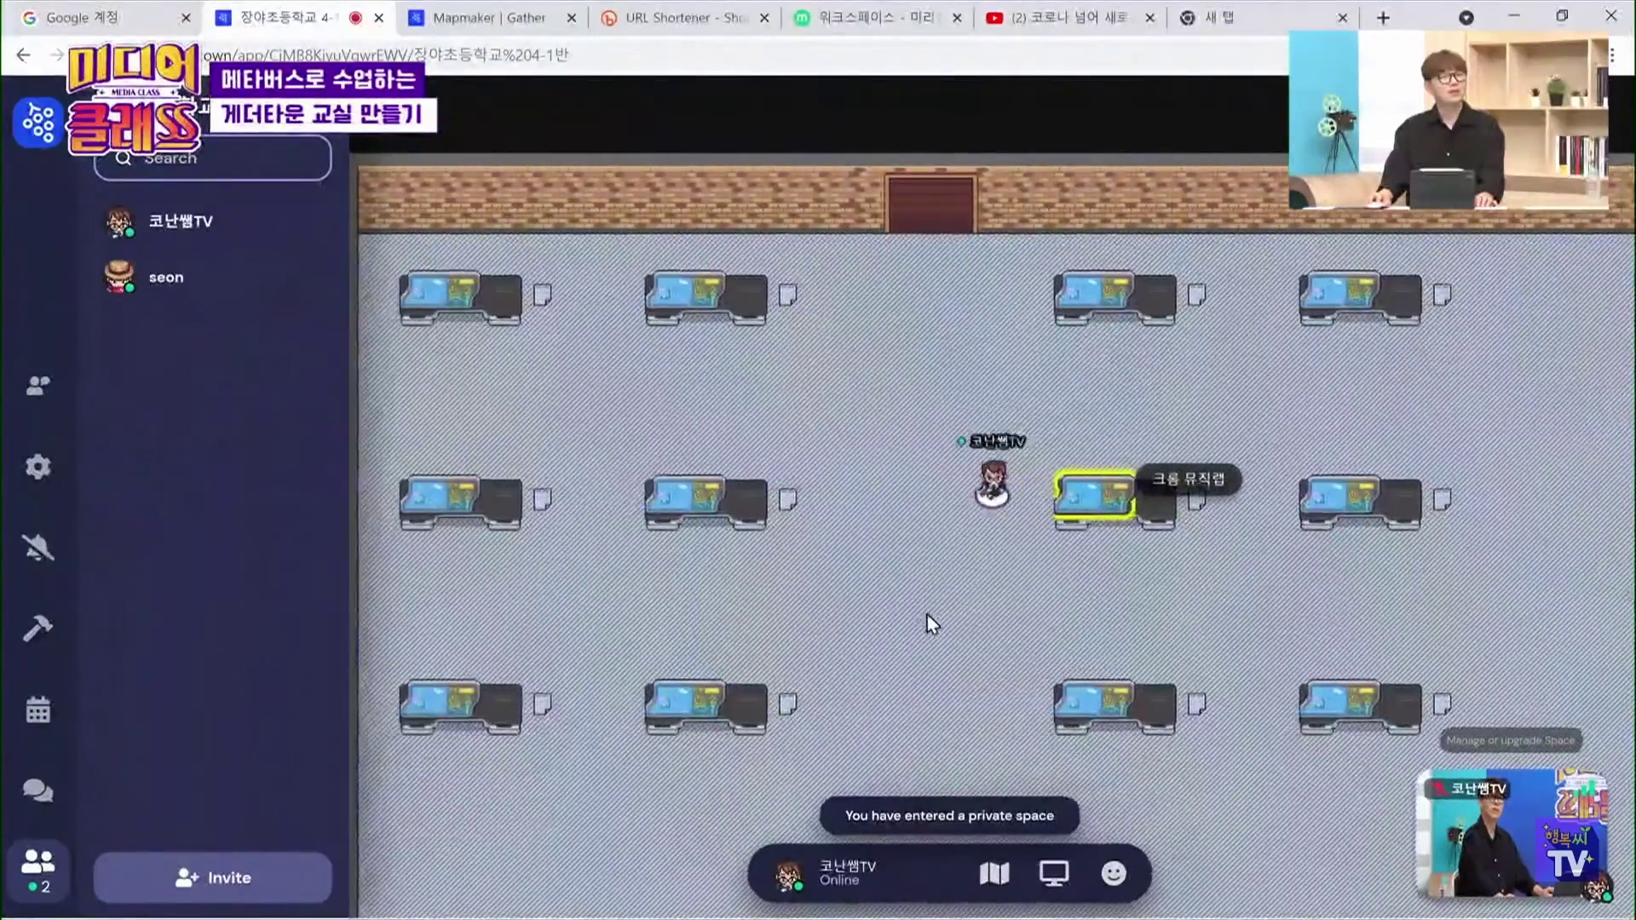
Walk the avatar down through the music room and the wall opening into the OX quiz field
key(Down)
key(Down)
key(Down)
key(Down)
key(Down)
key(Down)
key(Down)
key(Down)
key(Down)
key(Down)
key(Down)
key(Down)
key(Down)
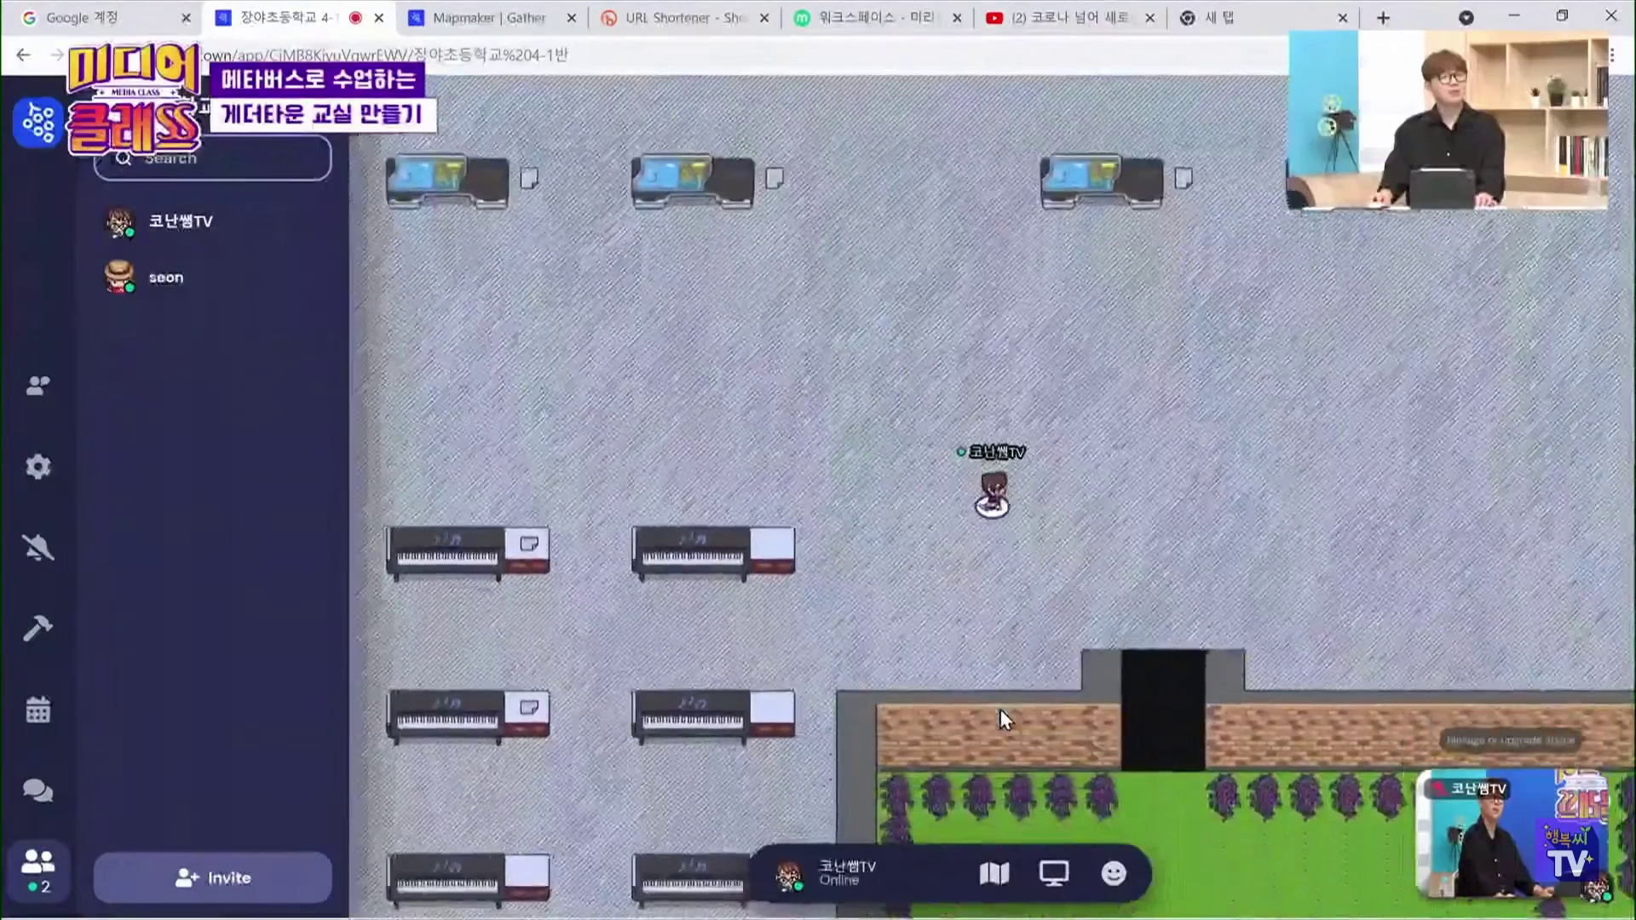
key(Right)
key(Right)
key(Right)
key(Right)
key(Right)
key(Down)
key(Down)
key(Down)
key(Down)
key(Down)
key(Down)
key(Down)
key(Down)
key(Down)
key(Down)
key(Down)
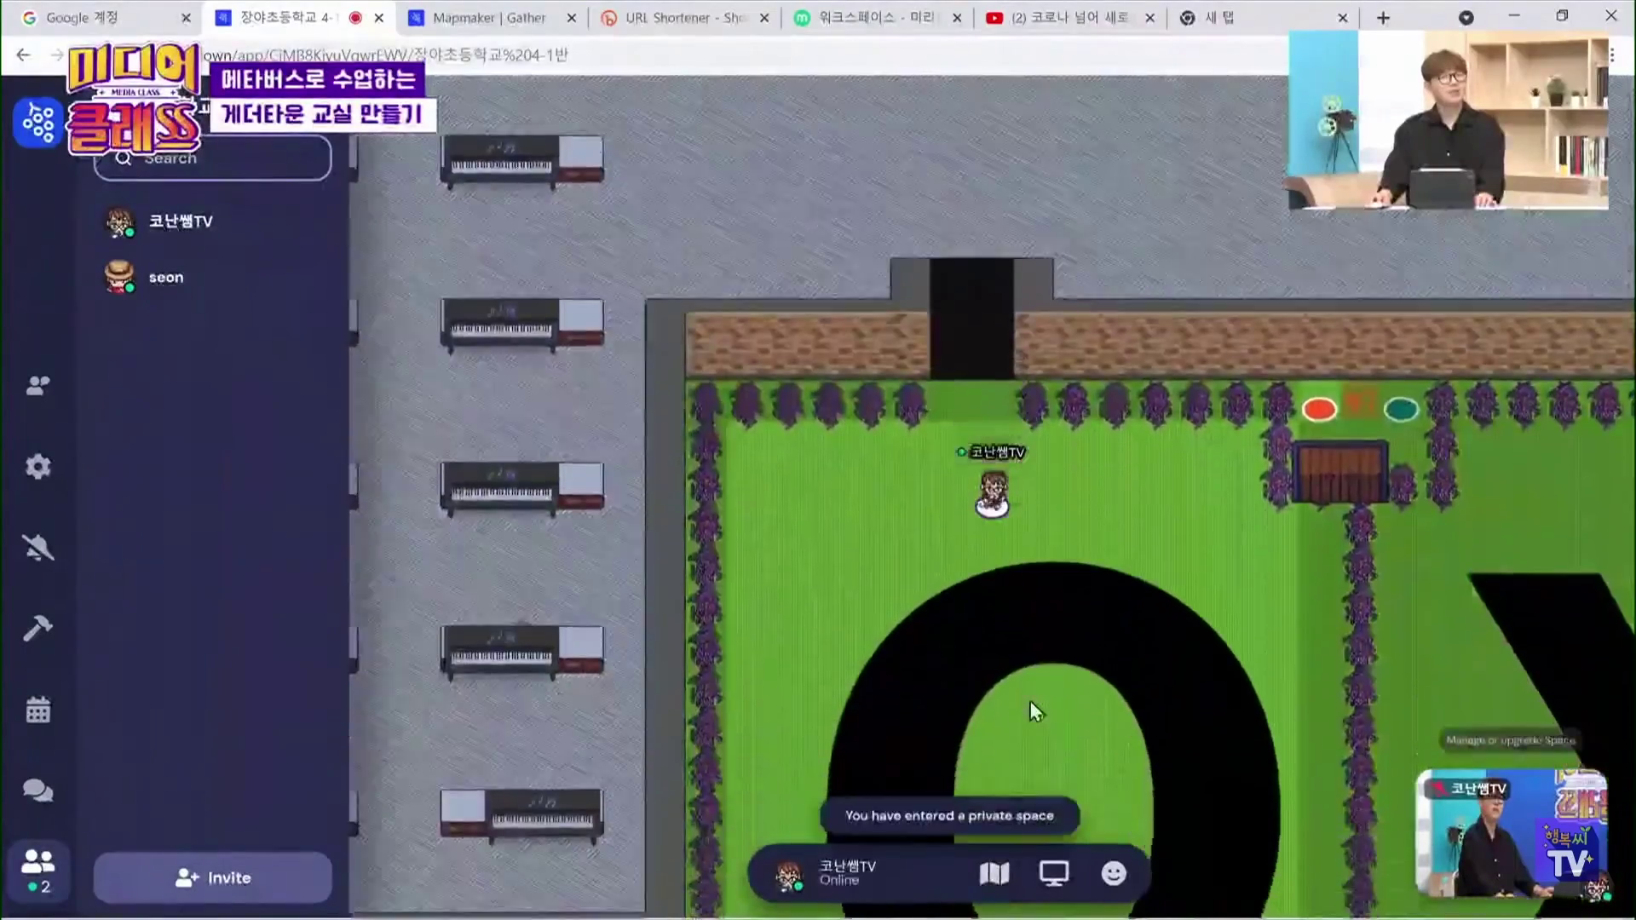
Move the avatar to the wooden door between the O and X areas
key(Right)
key(Right)
key(Right)
key(Right)
key(Right)
key(Up)
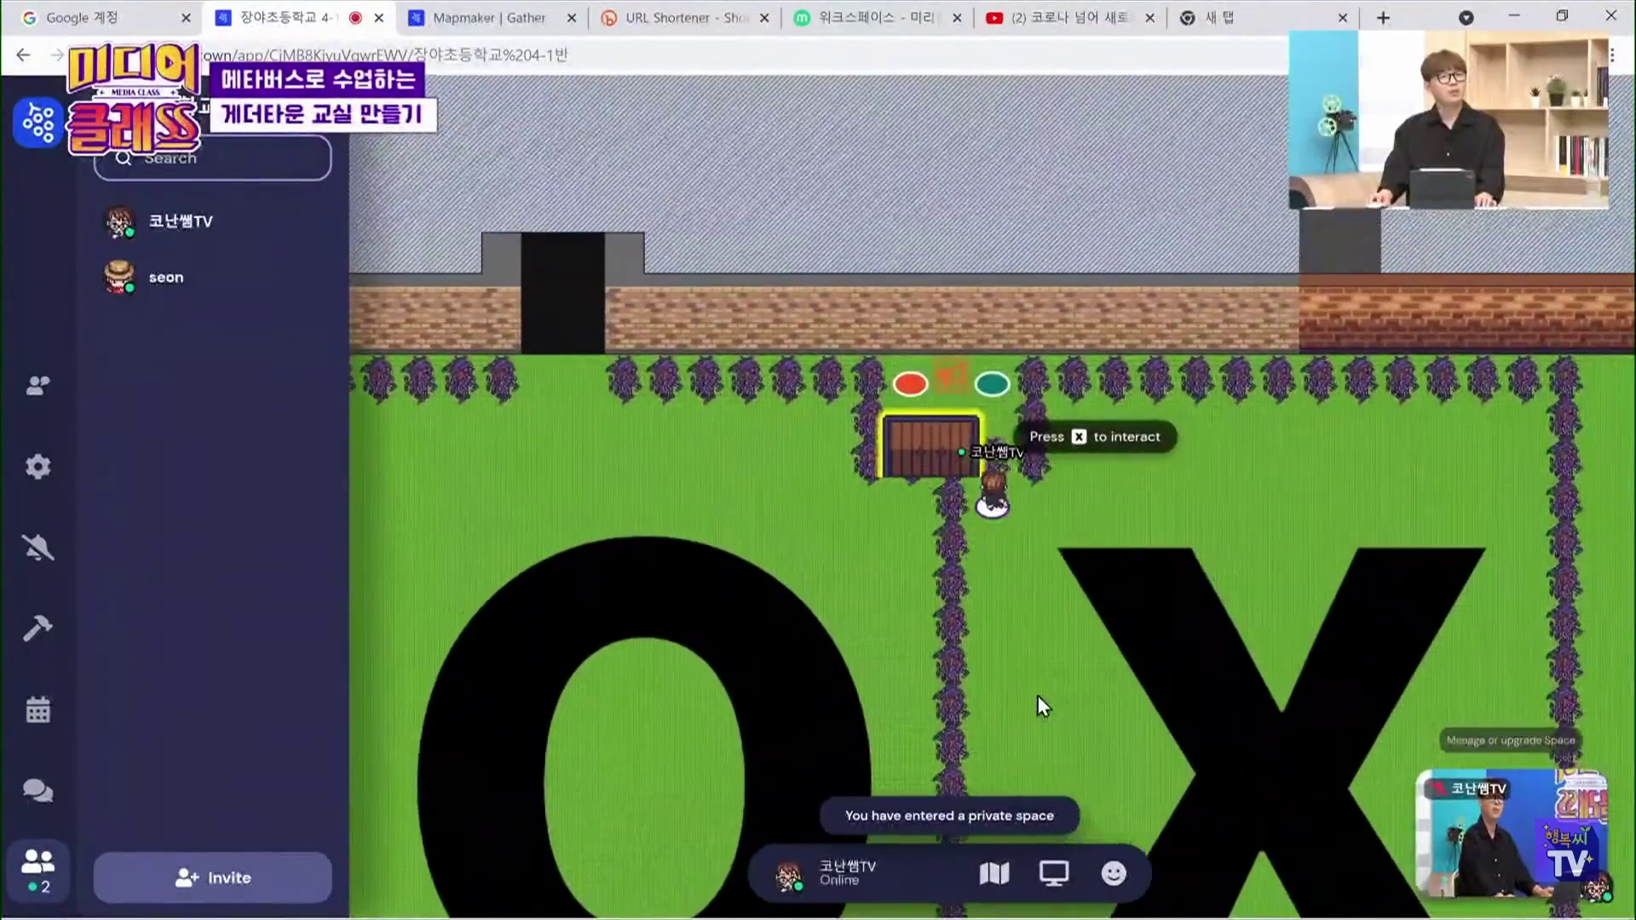
key(Left)
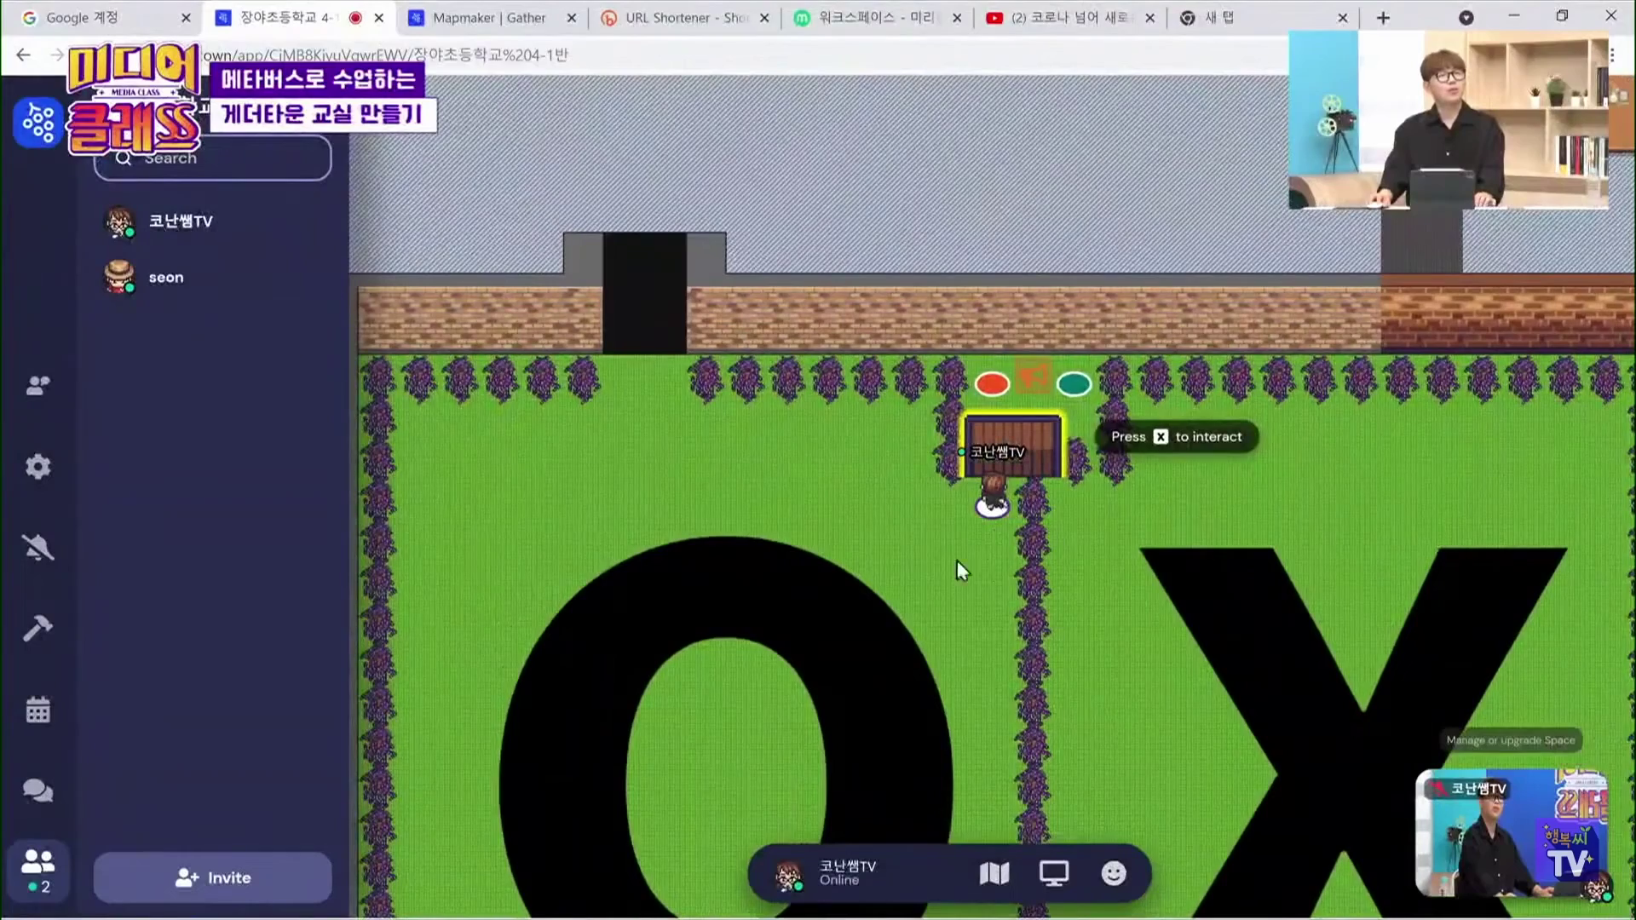
Open the 장야초등학교 4-1반 space in the Mapmaker and compare its menu with the 0827 map's menu
click(37, 633)
click(169, 512)
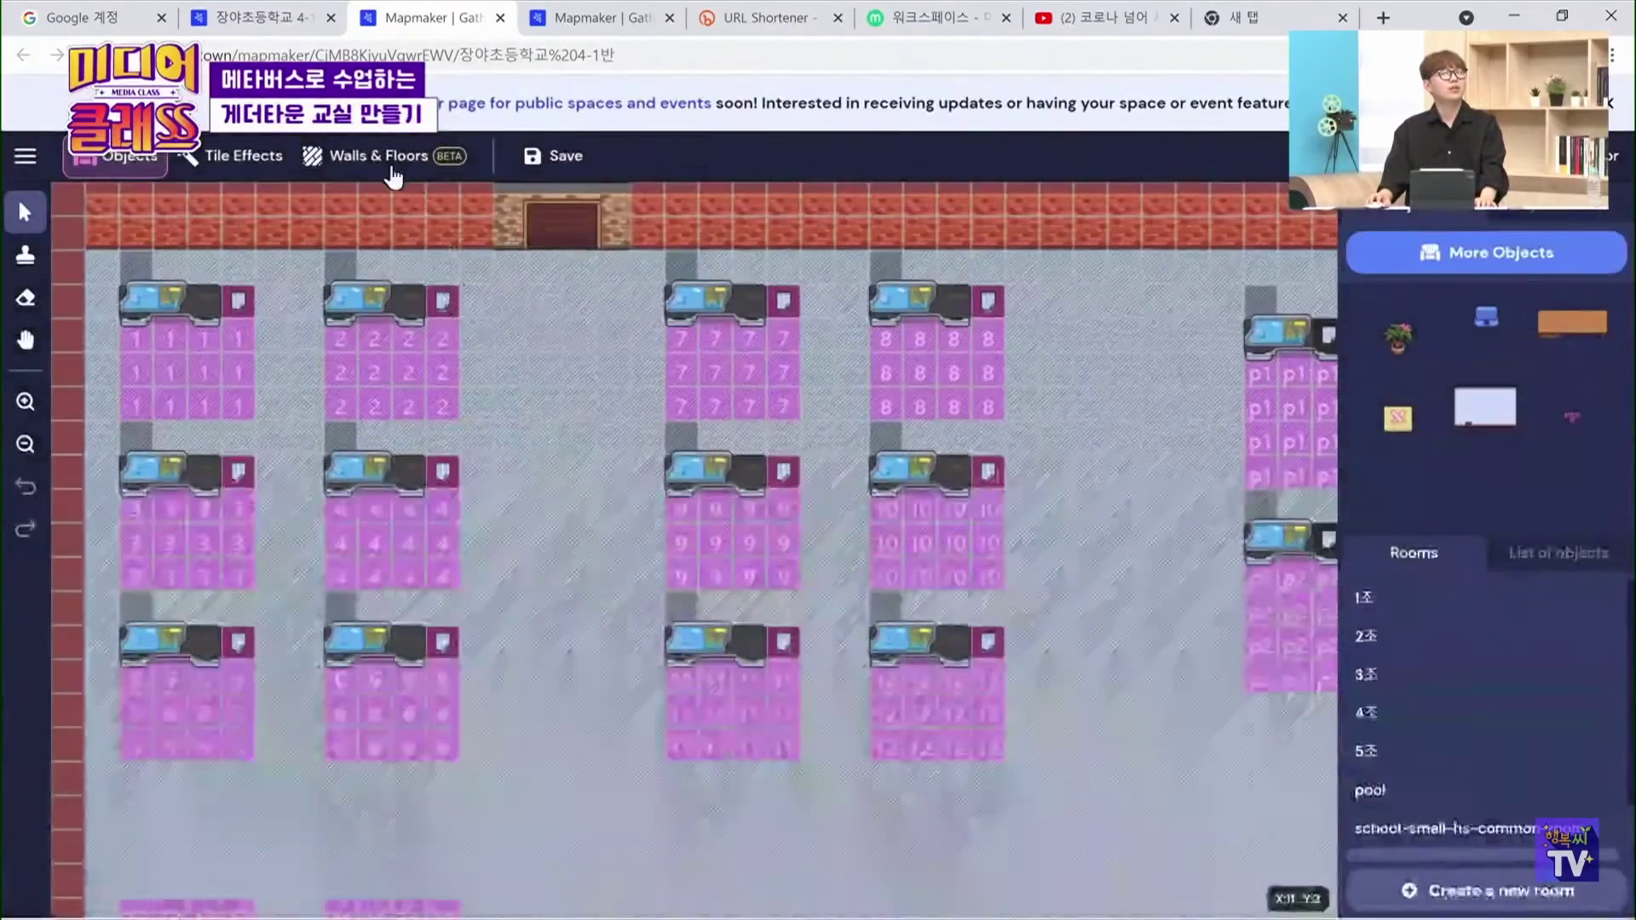
click(26, 155)
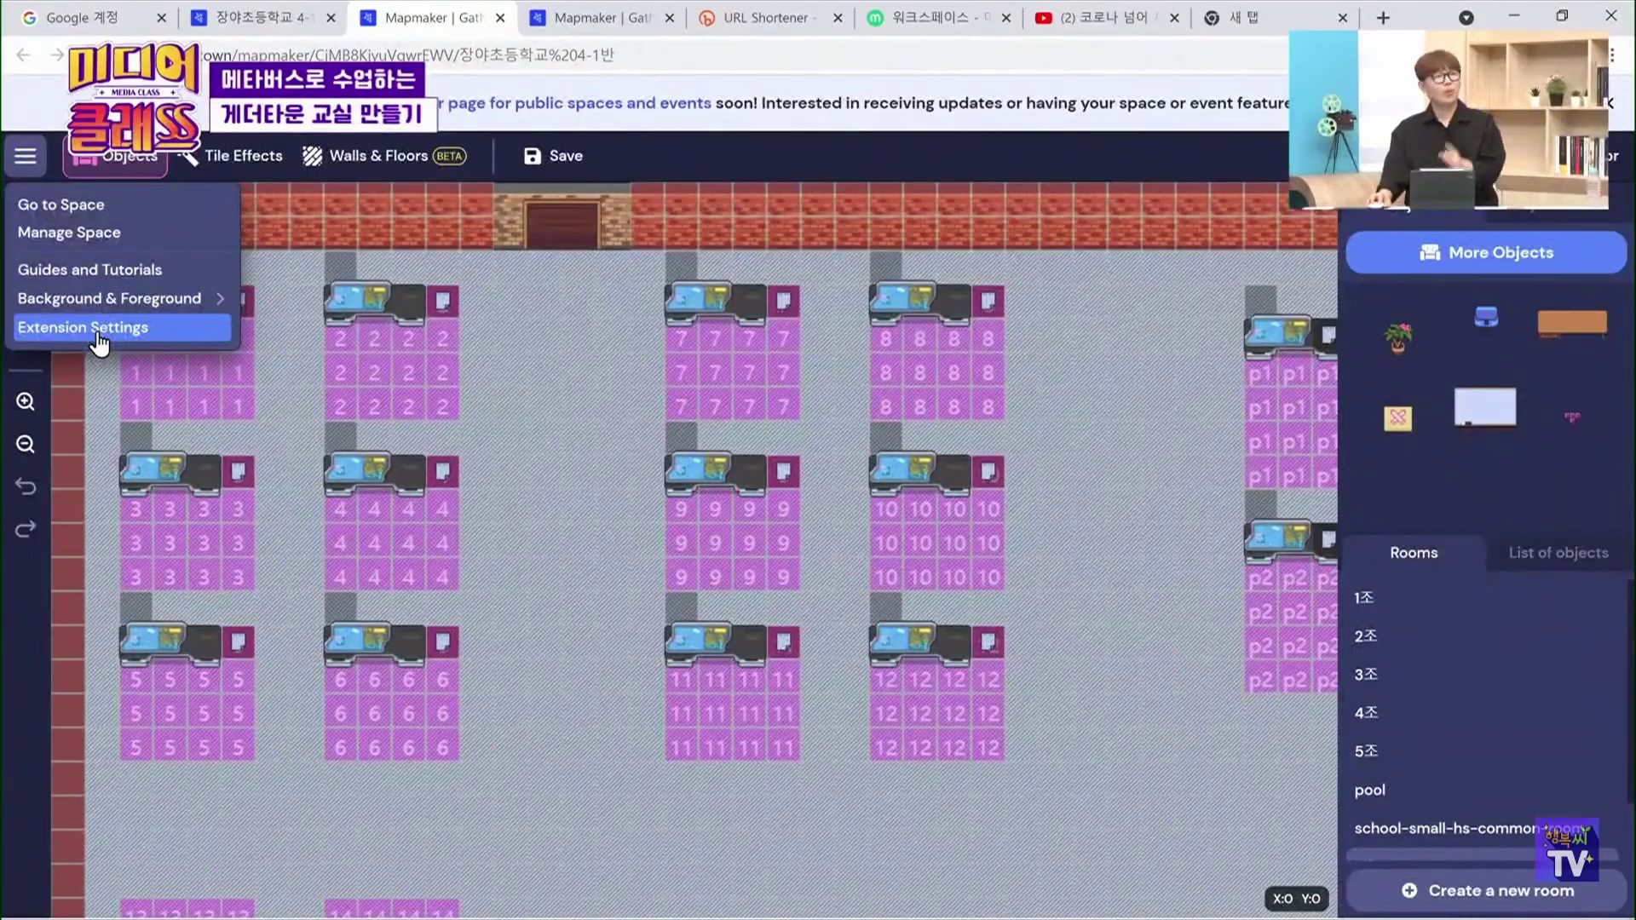
click(641, 23)
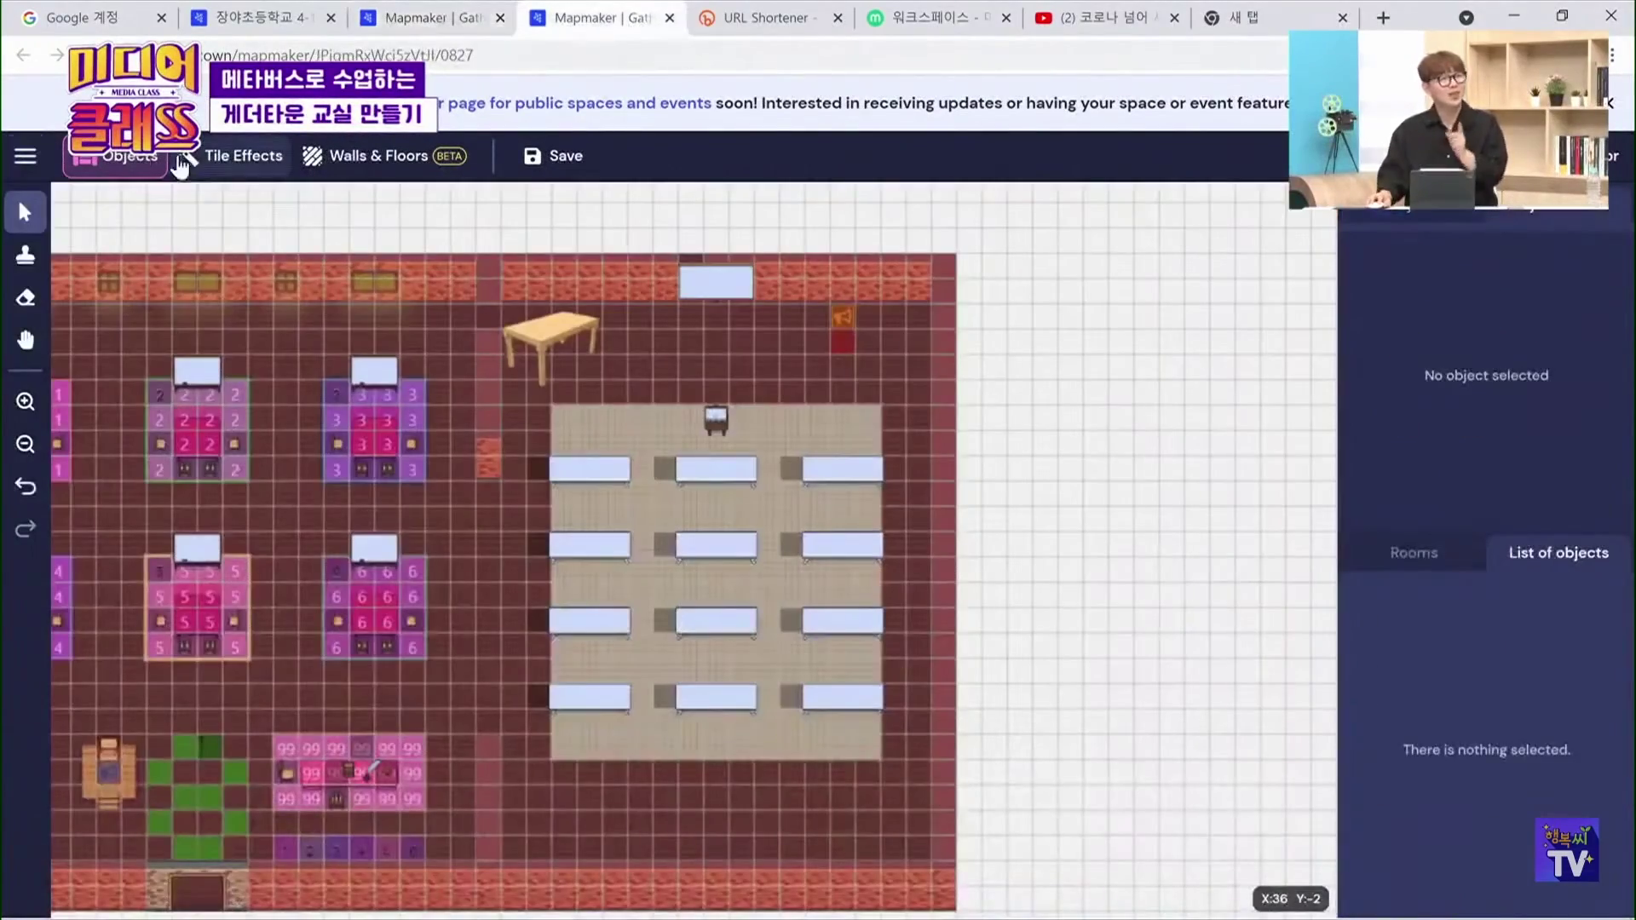
click(27, 156)
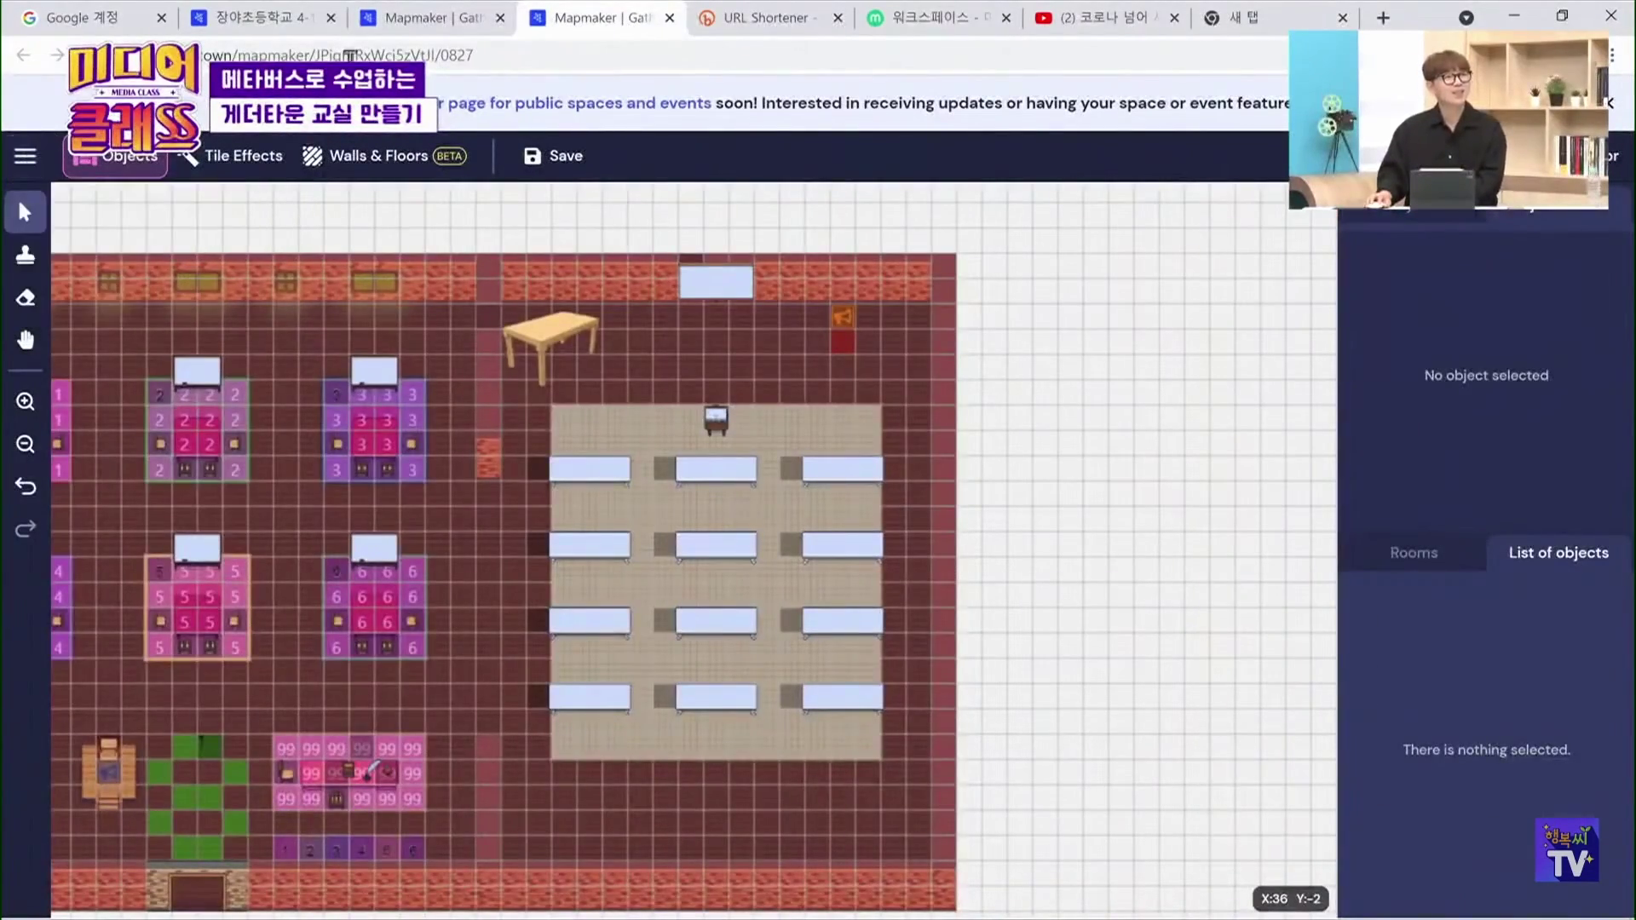
click(417, 18)
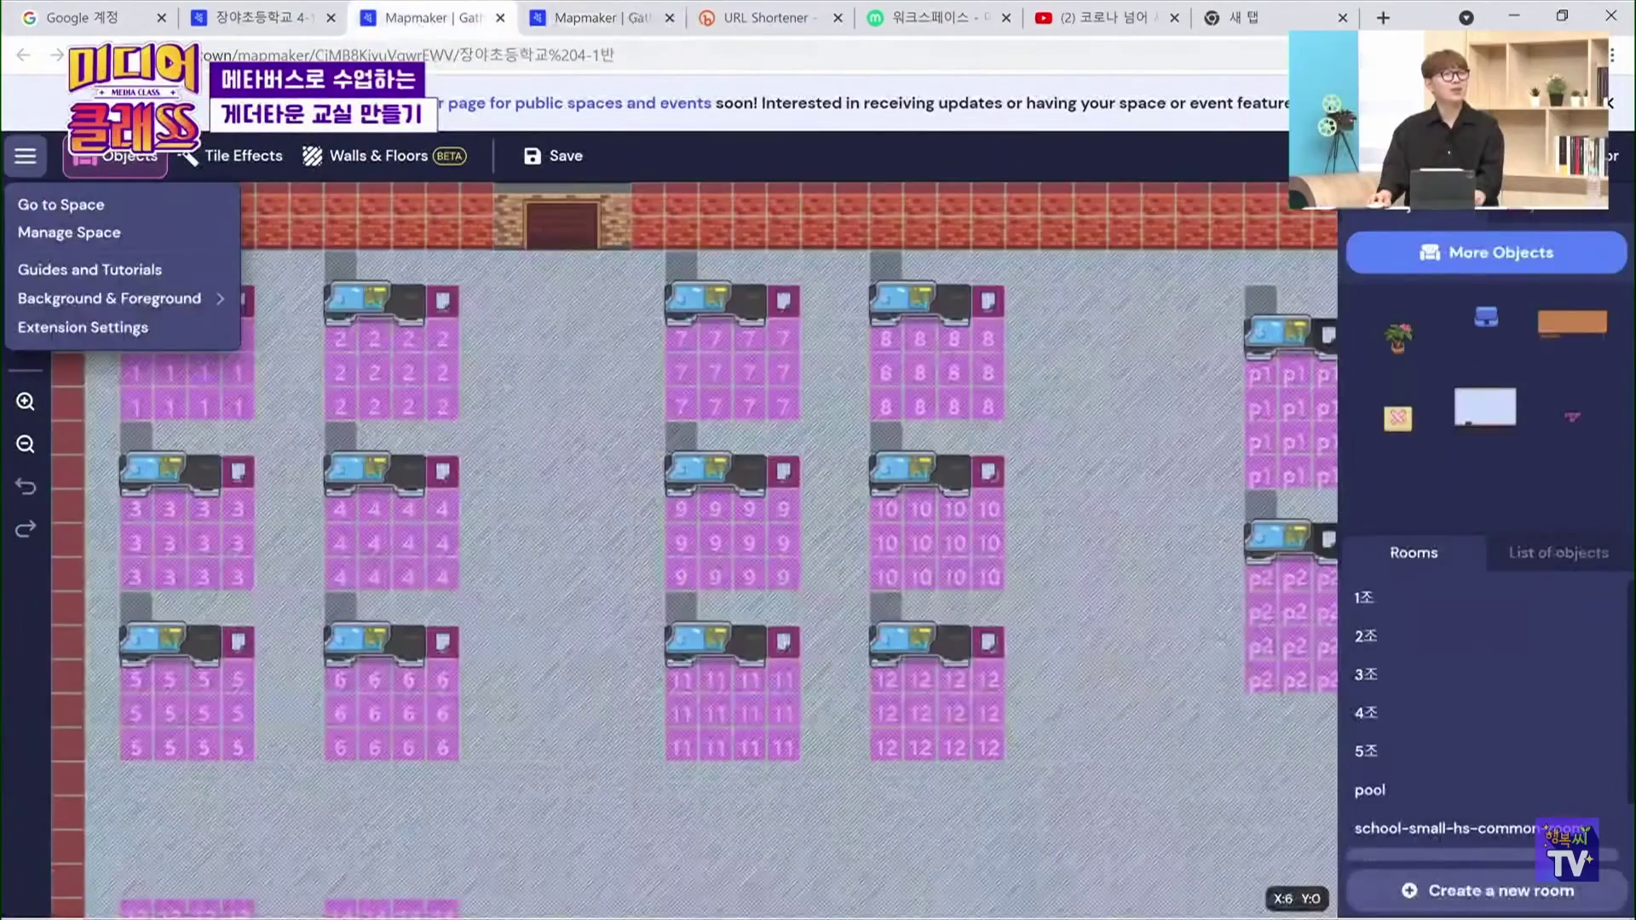
Review the Doors, Password Doors, Friendly Plant and Timed Objects extensions in the extension settings and apply the changes
click(85, 330)
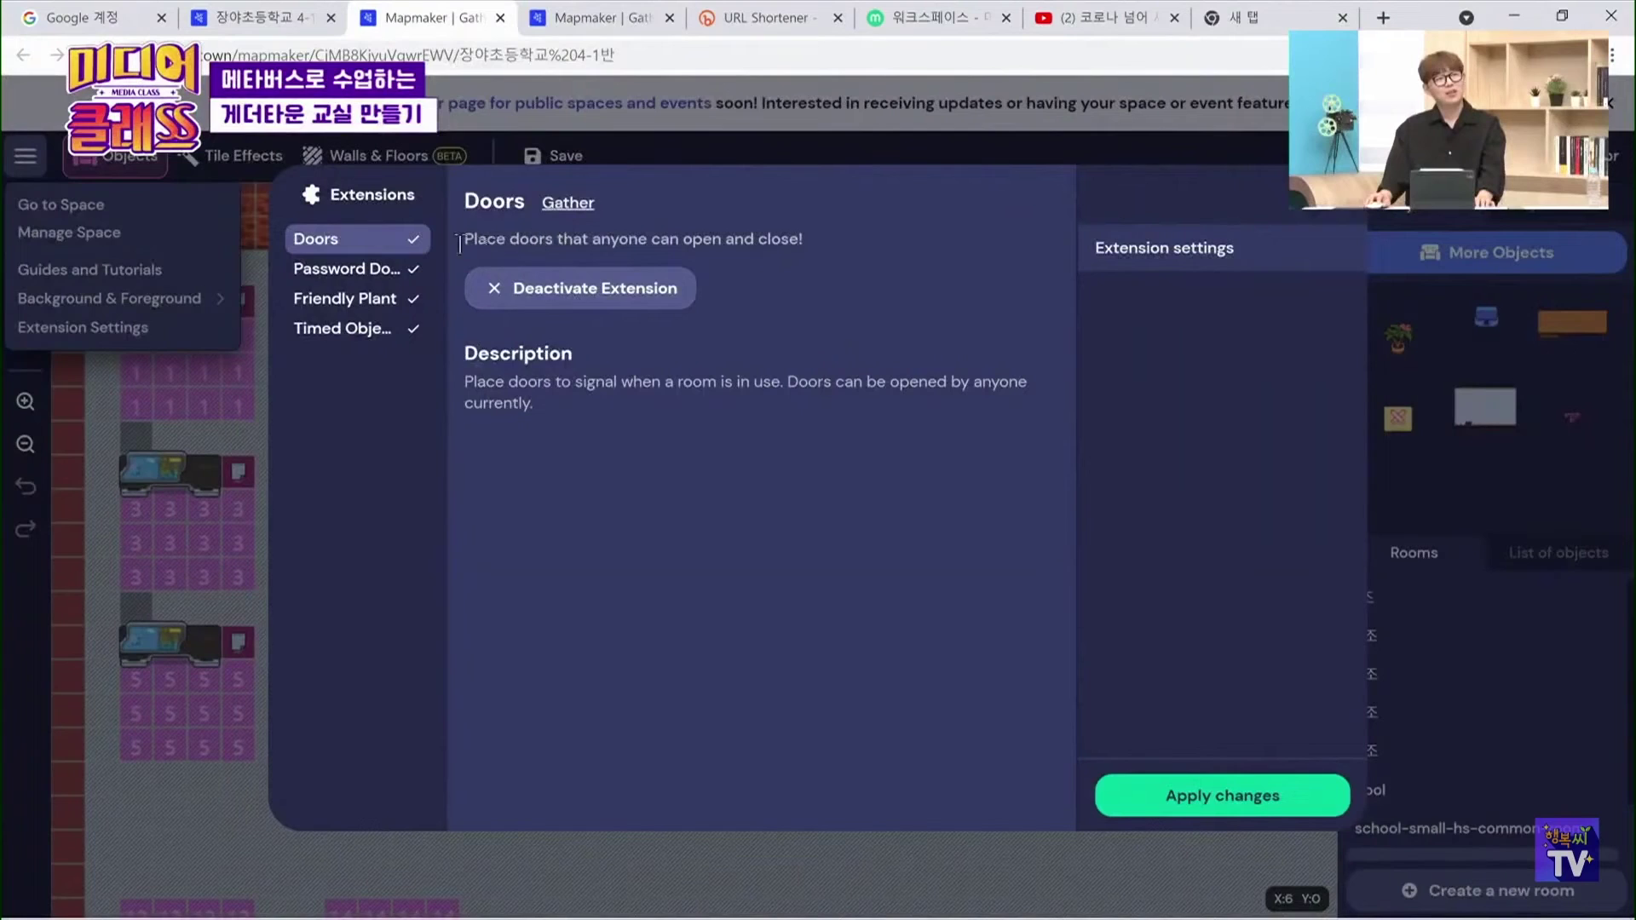
click(353, 264)
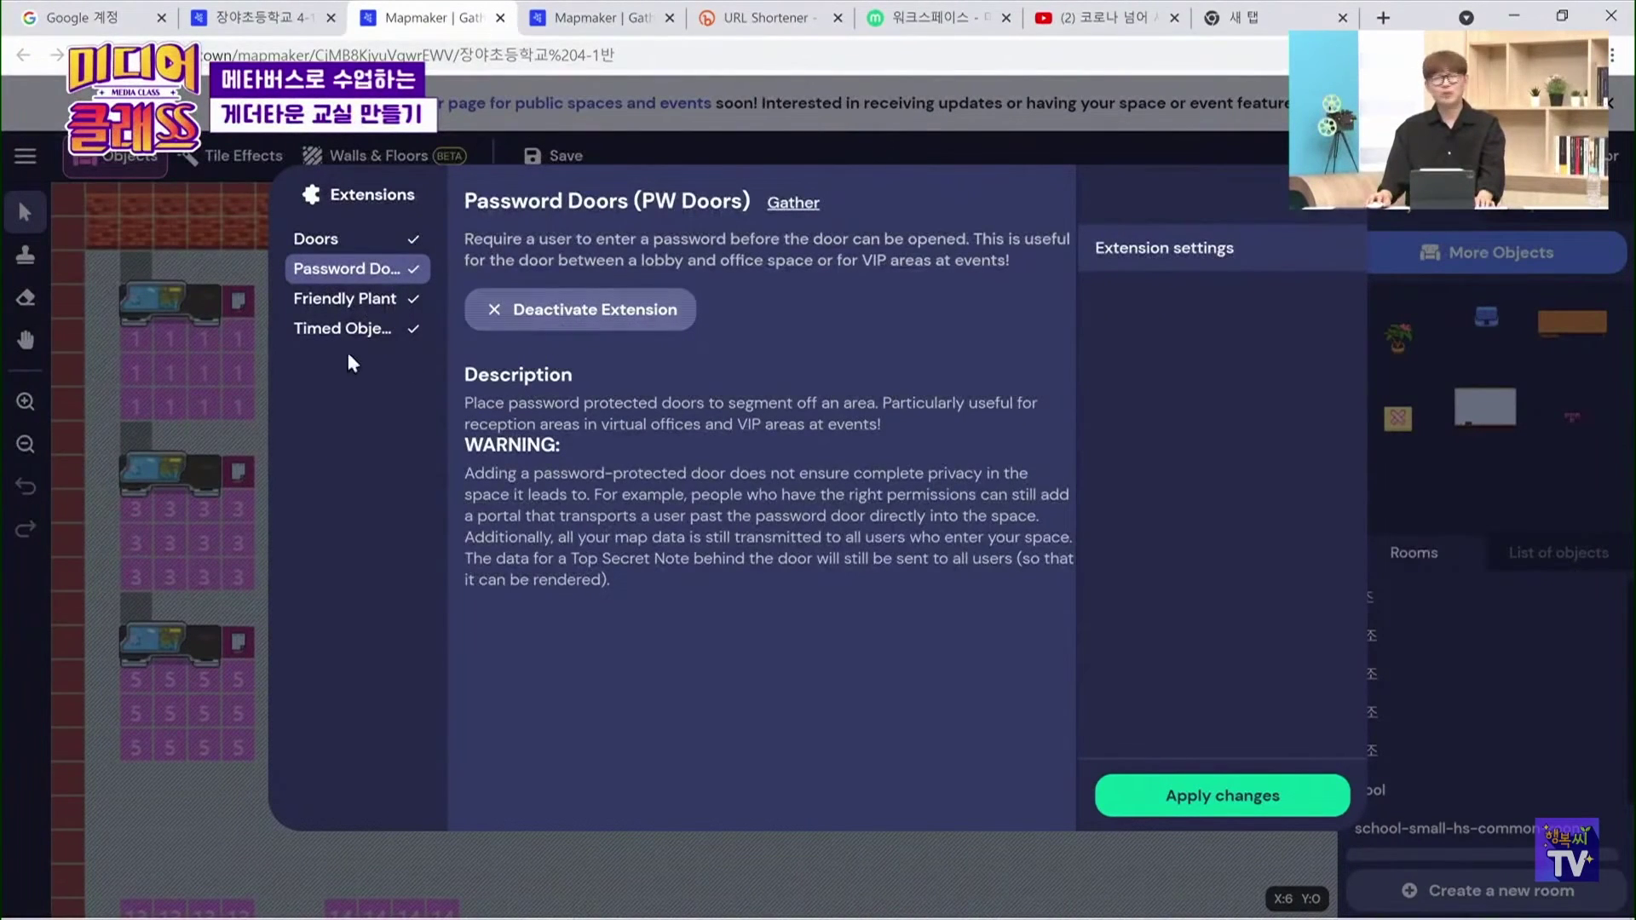
click(353, 305)
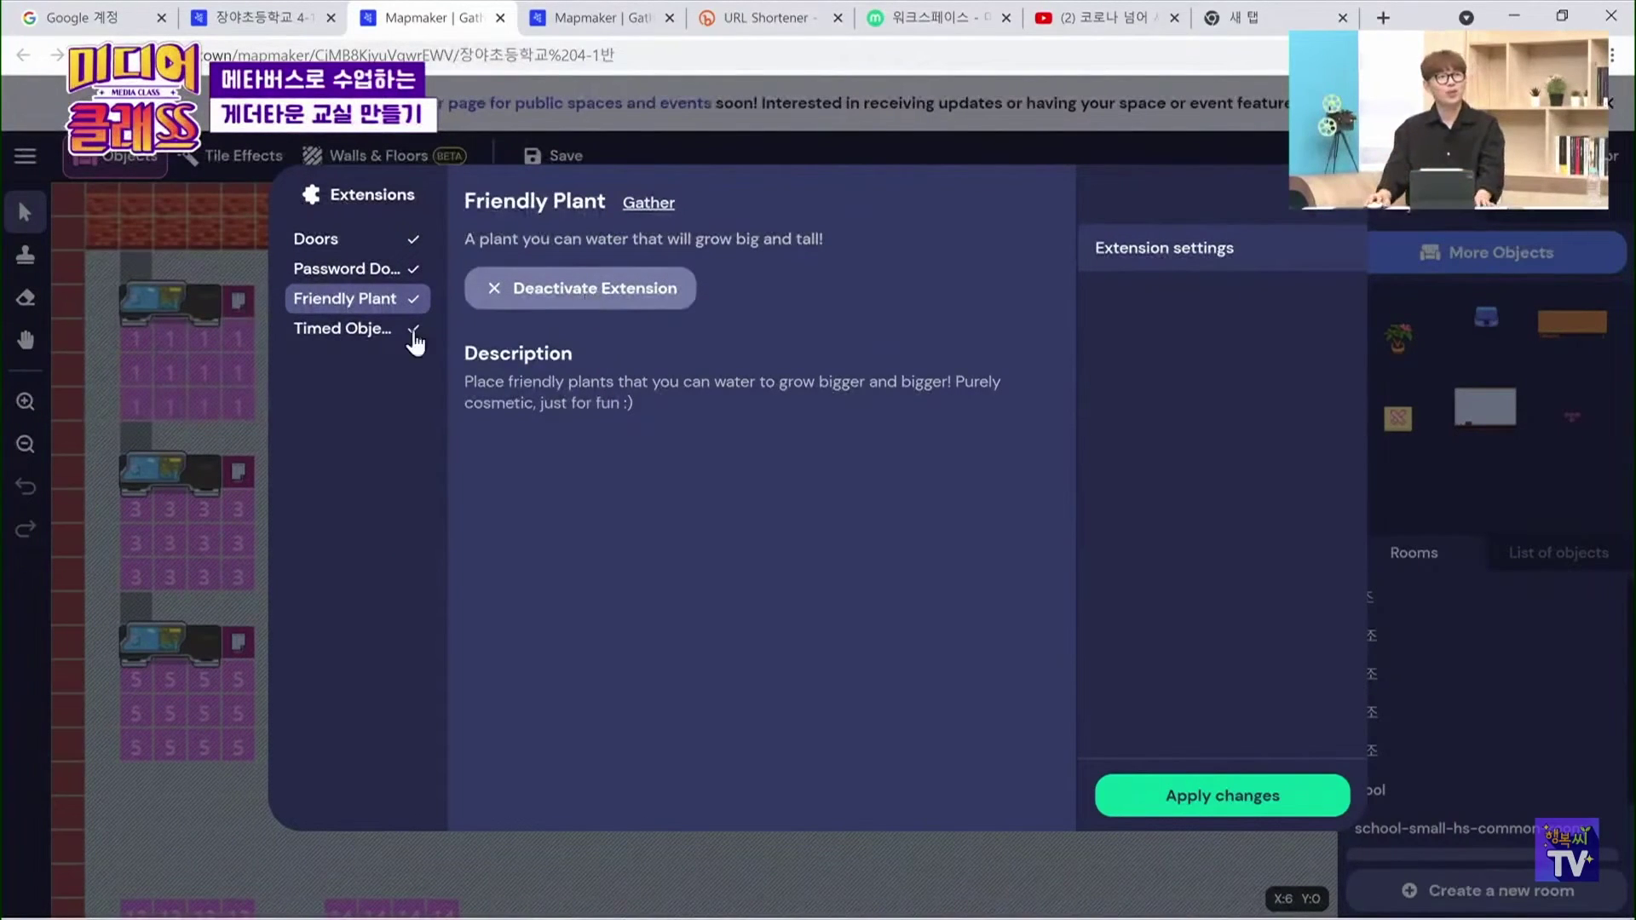
click(367, 335)
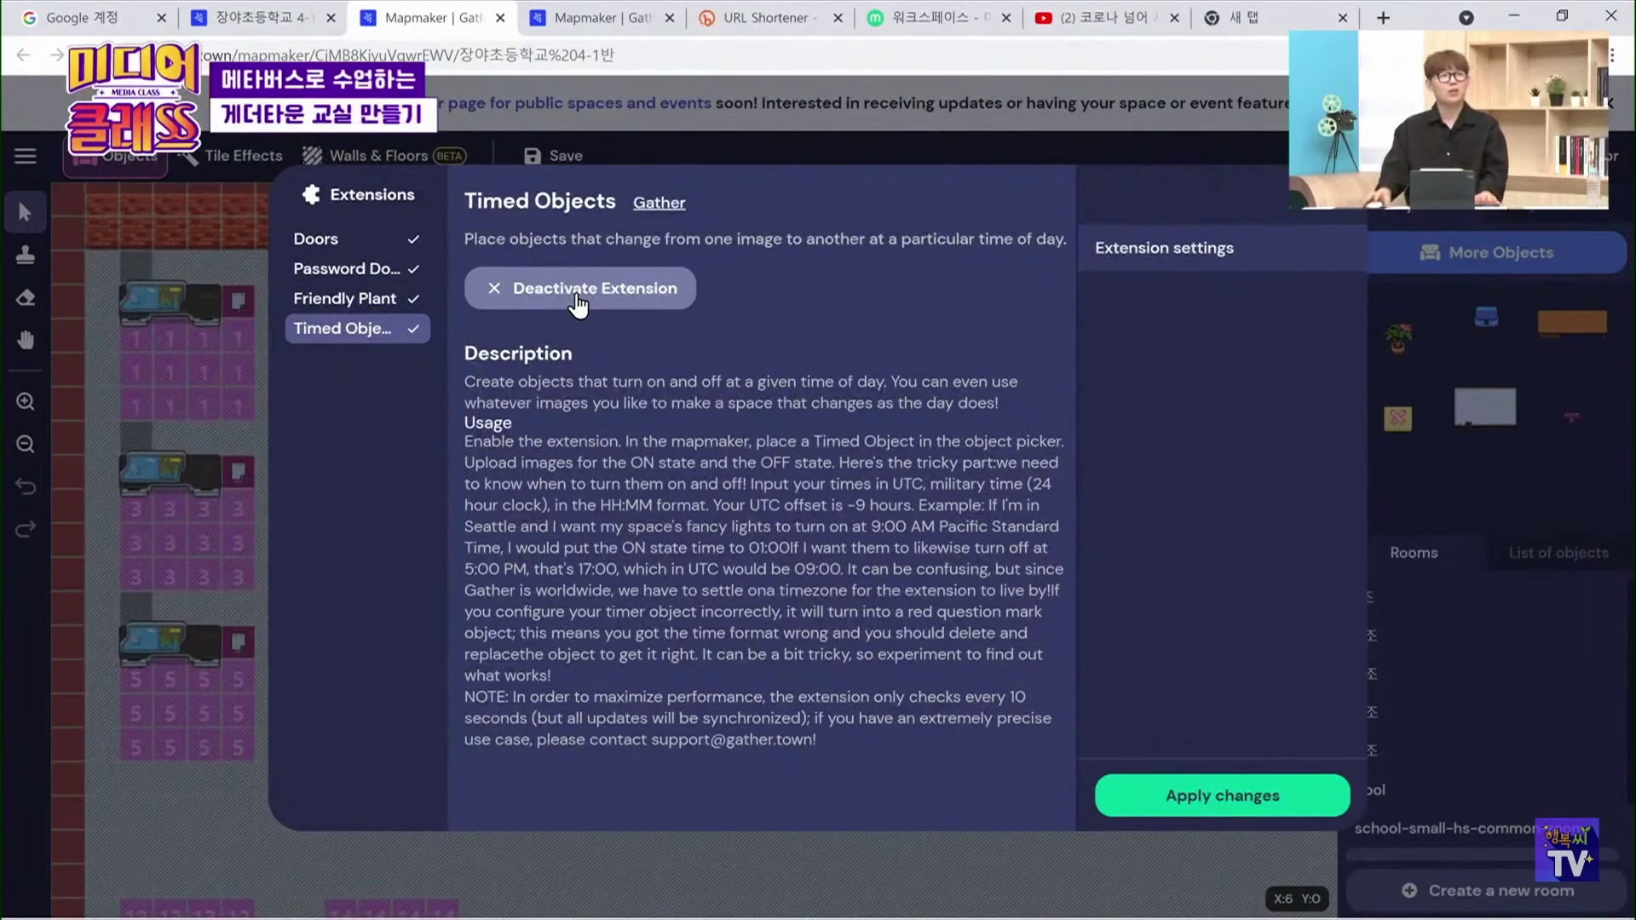
click(328, 269)
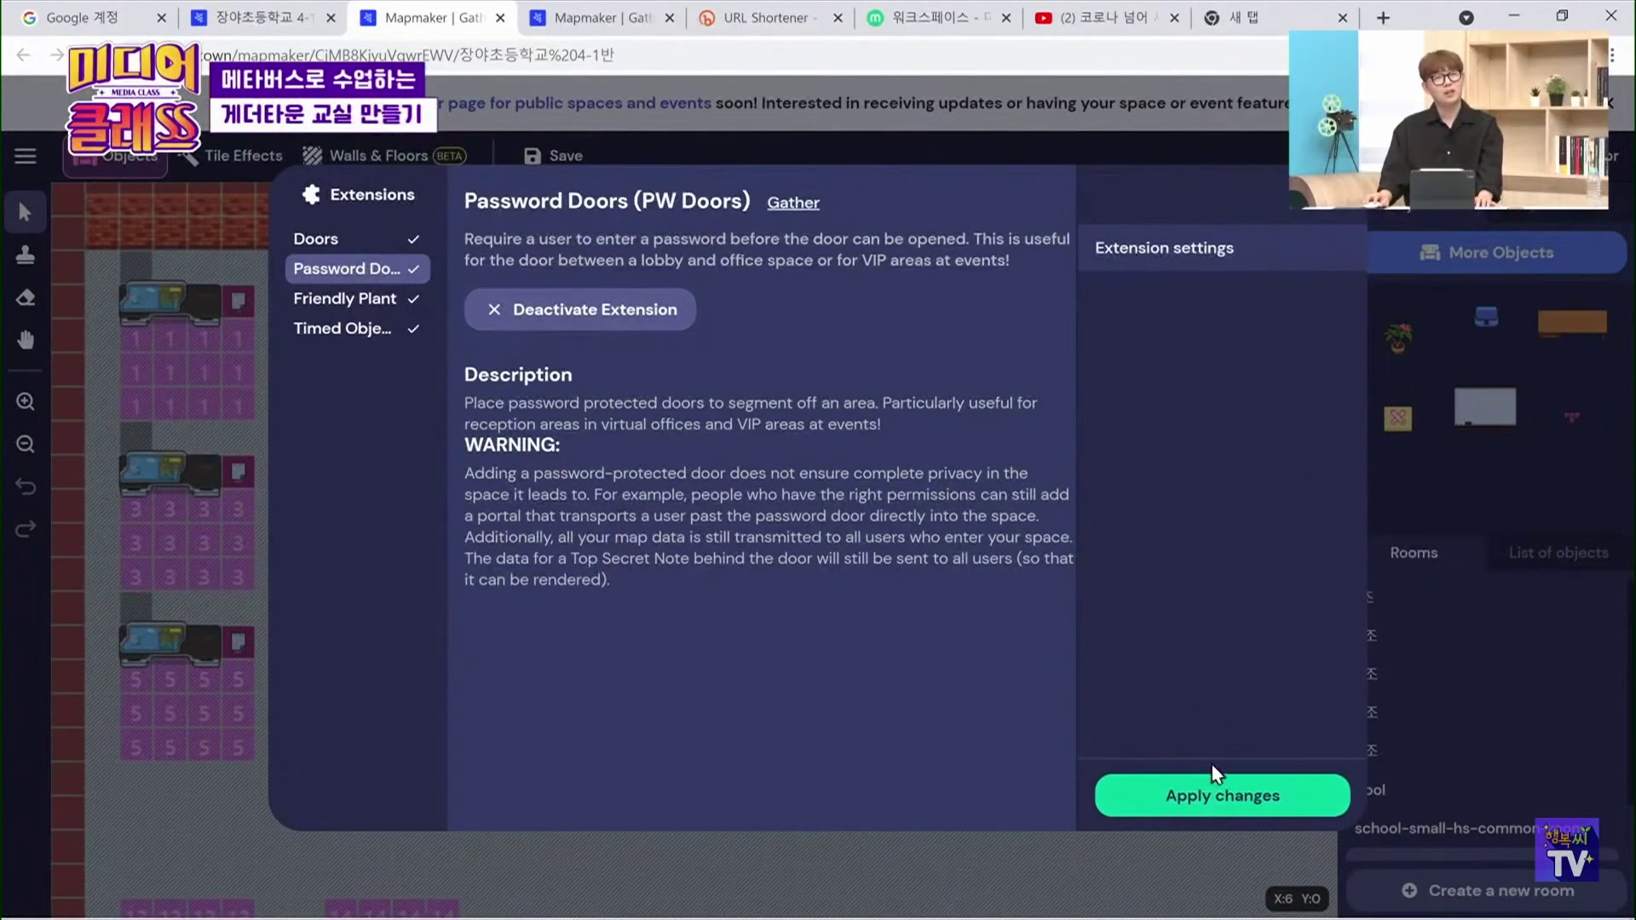
click(1217, 798)
click(1334, 213)
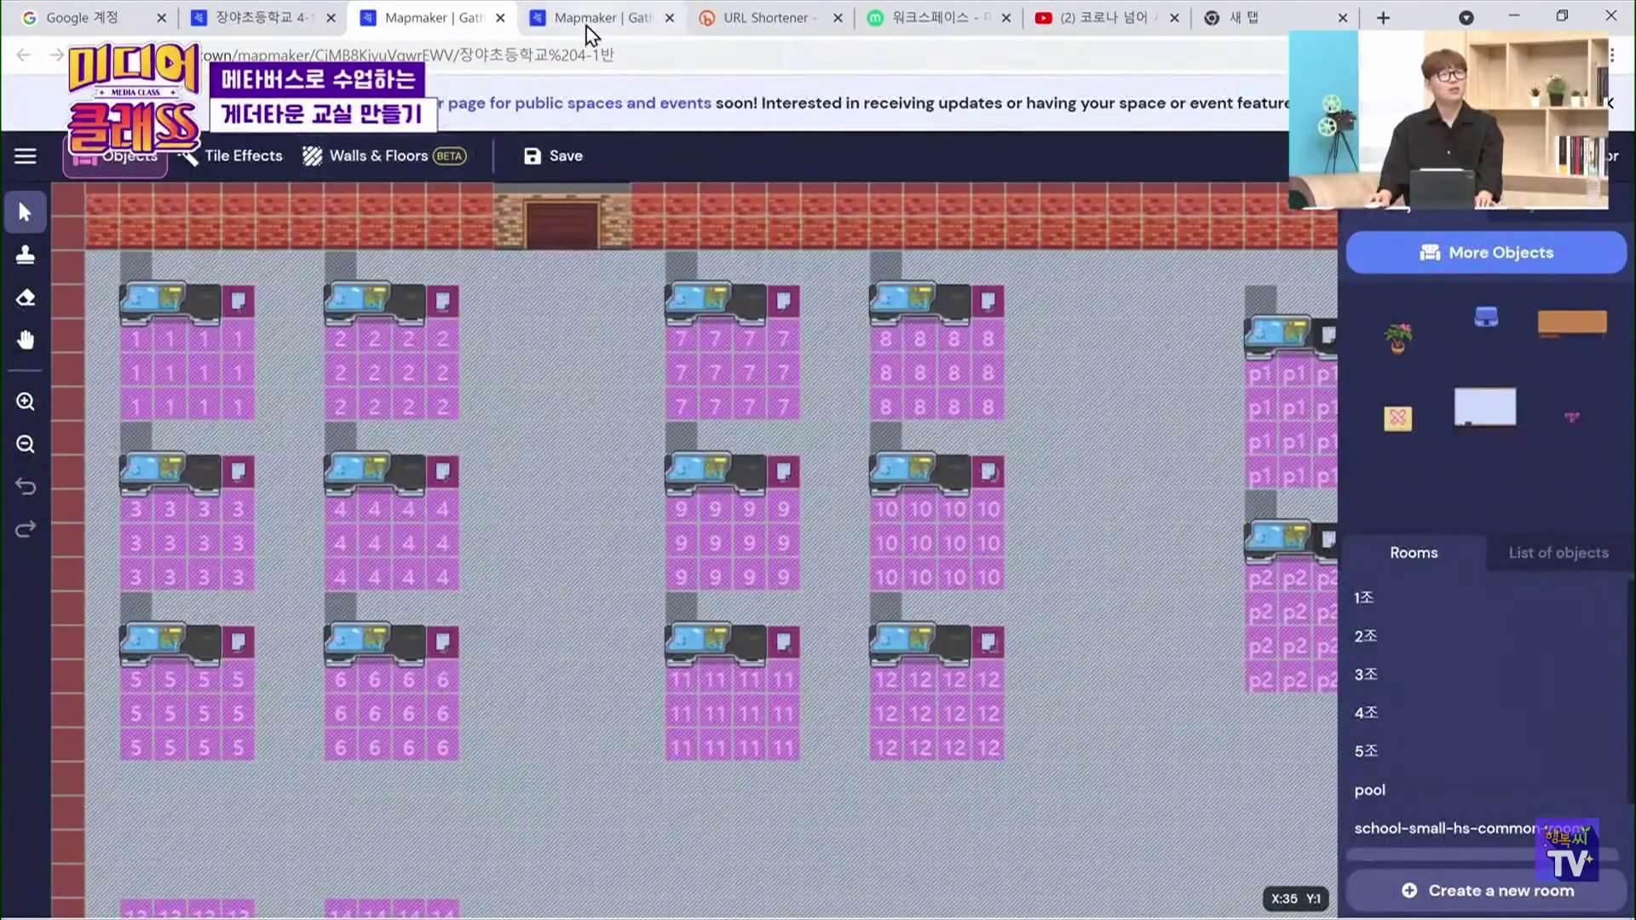
Browse the Password Doors, Friendly Plant, Timed Objects and Doors extension categories among the available objects
click(1485, 252)
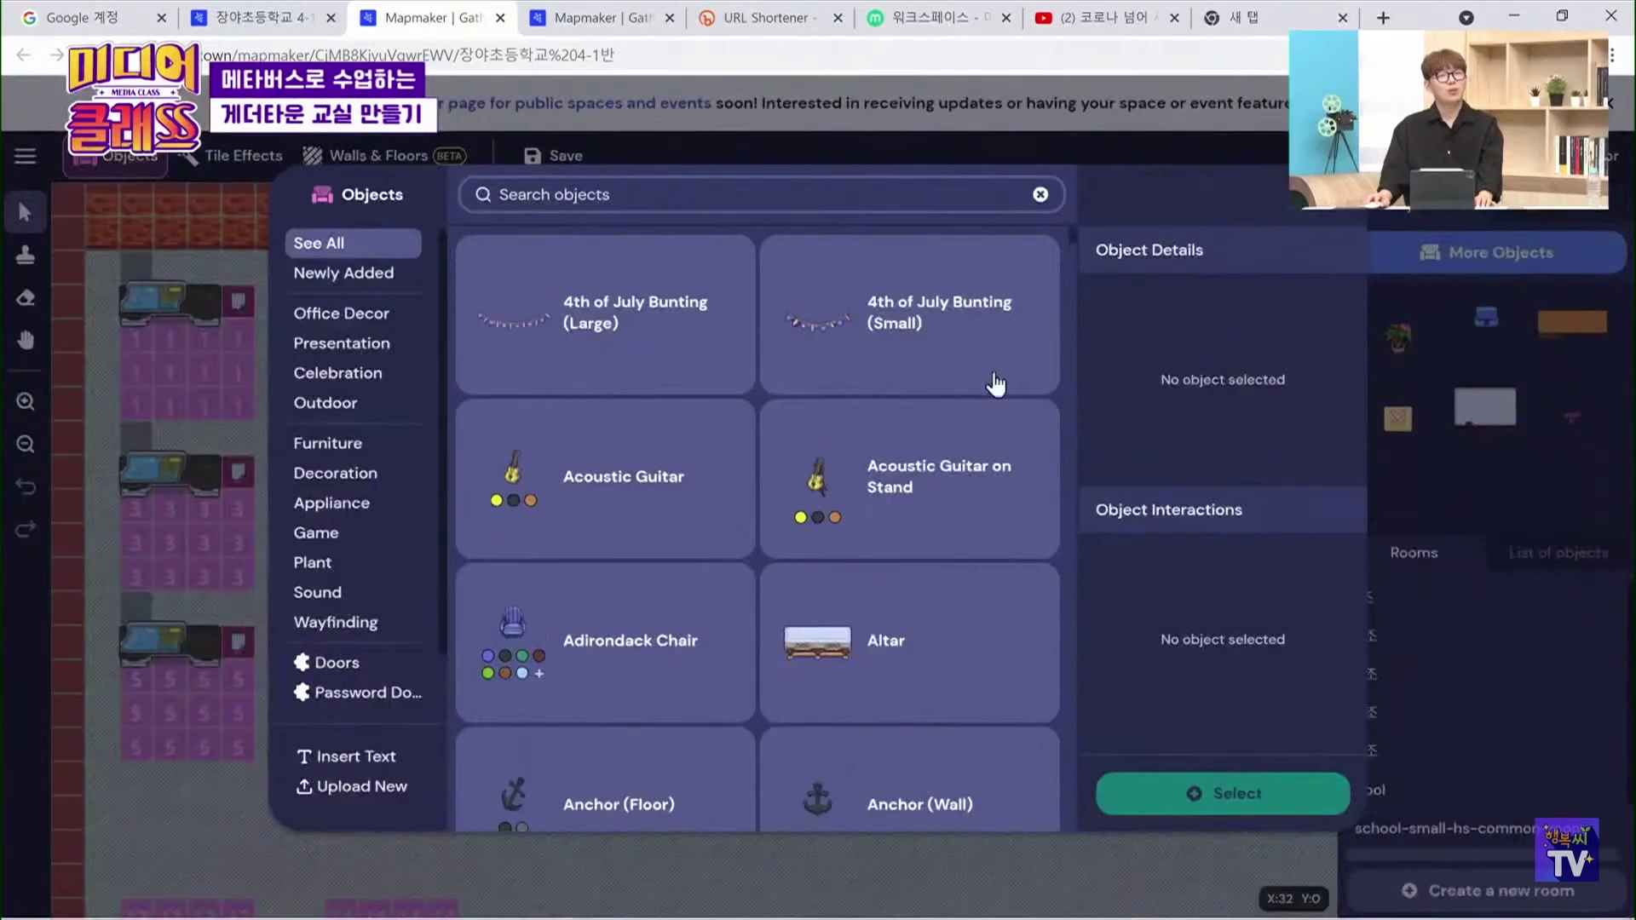
scroll(341, 652, down, 1)
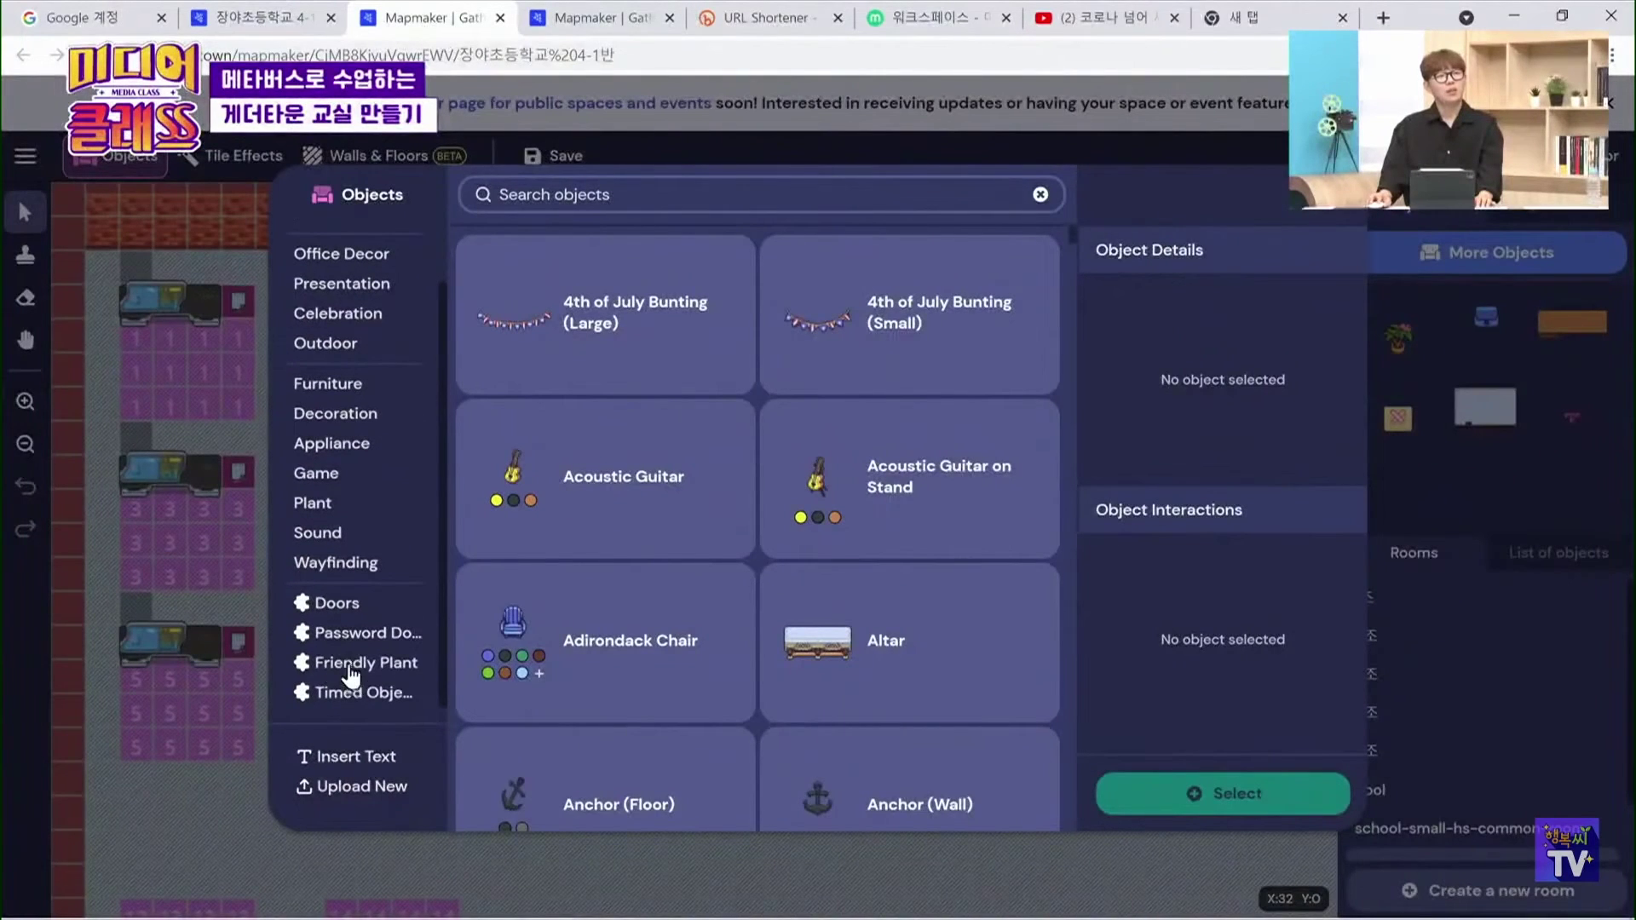
click(353, 641)
click(358, 665)
click(369, 693)
click(368, 639)
click(332, 606)
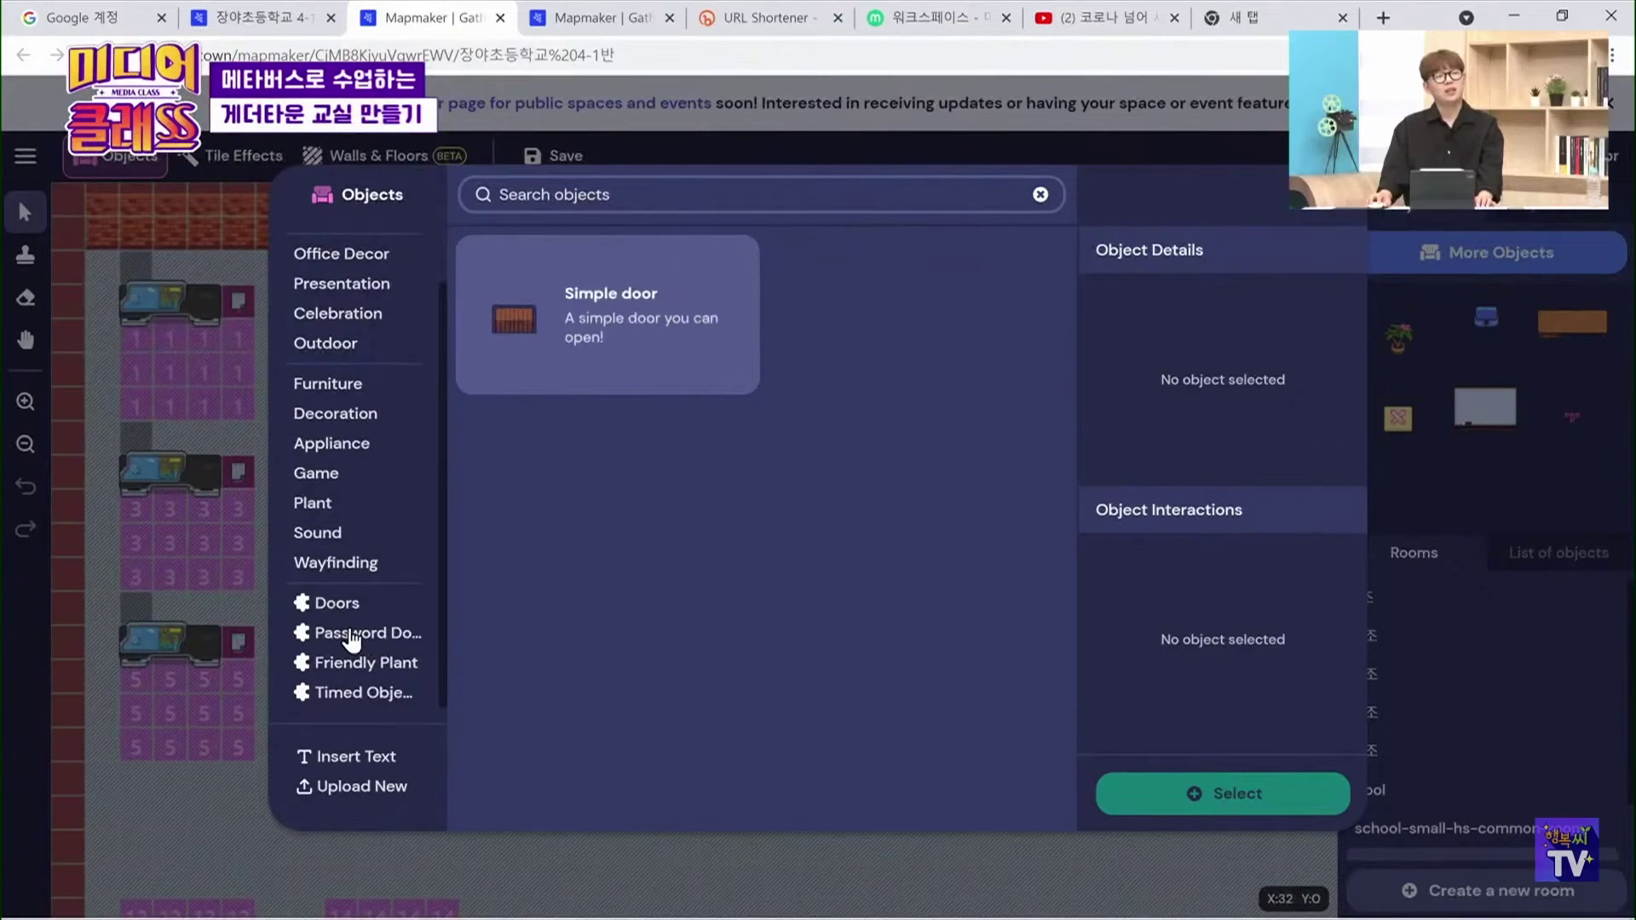
Place a Password door object on the floor just below the music room's upper entrance and save the map
click(352, 637)
click(530, 316)
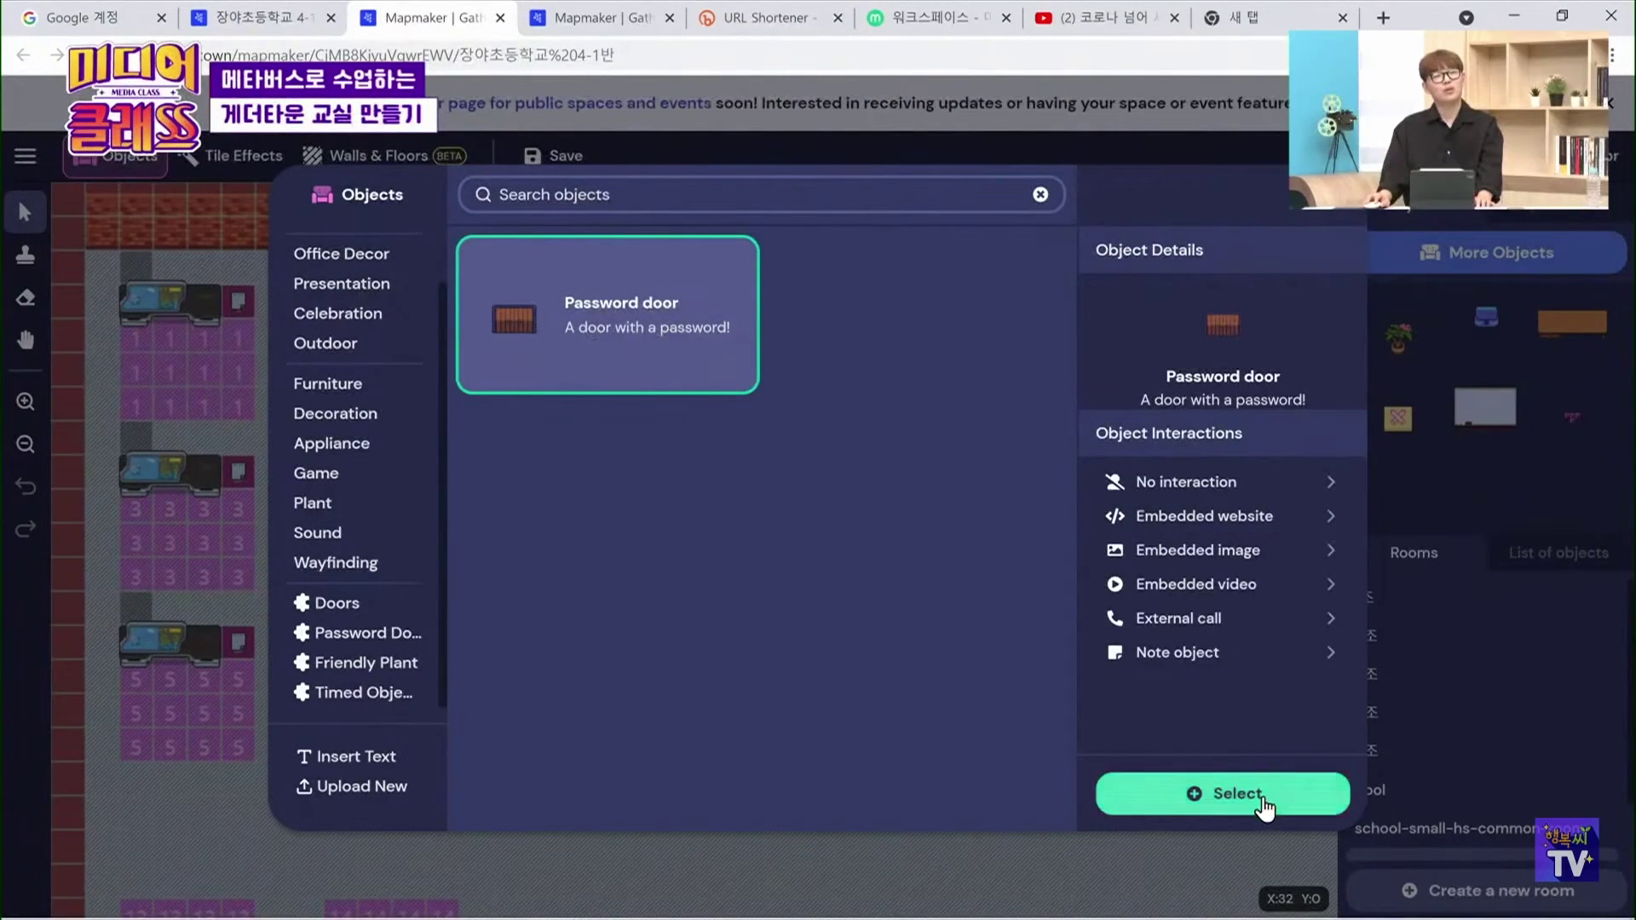
click(1264, 795)
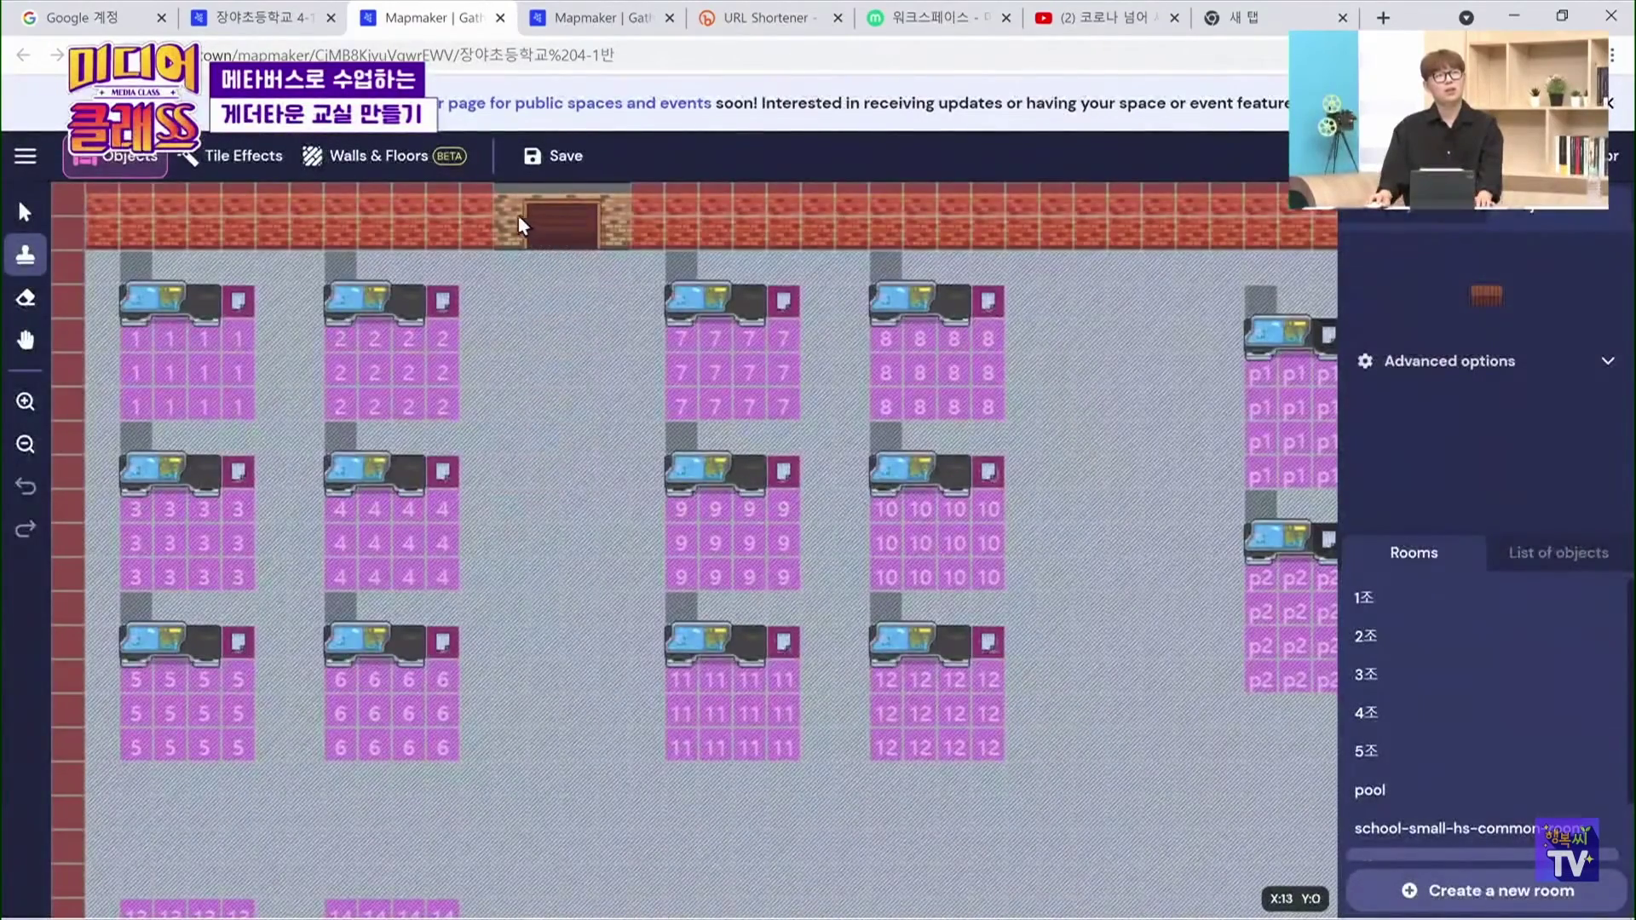
click(522, 271)
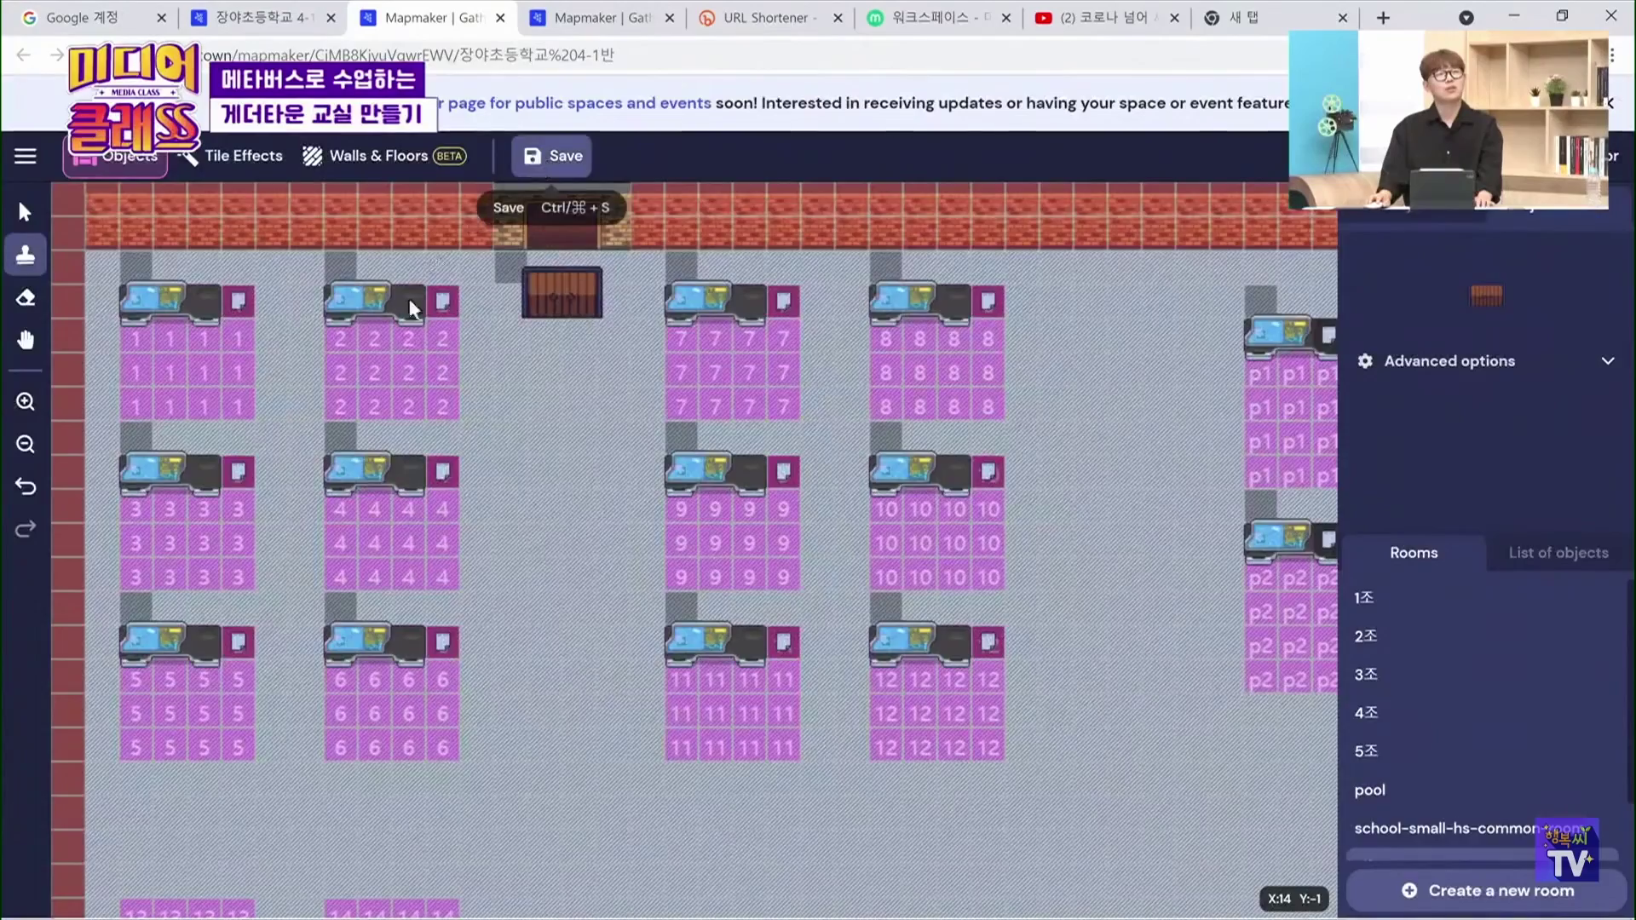
click(544, 156)
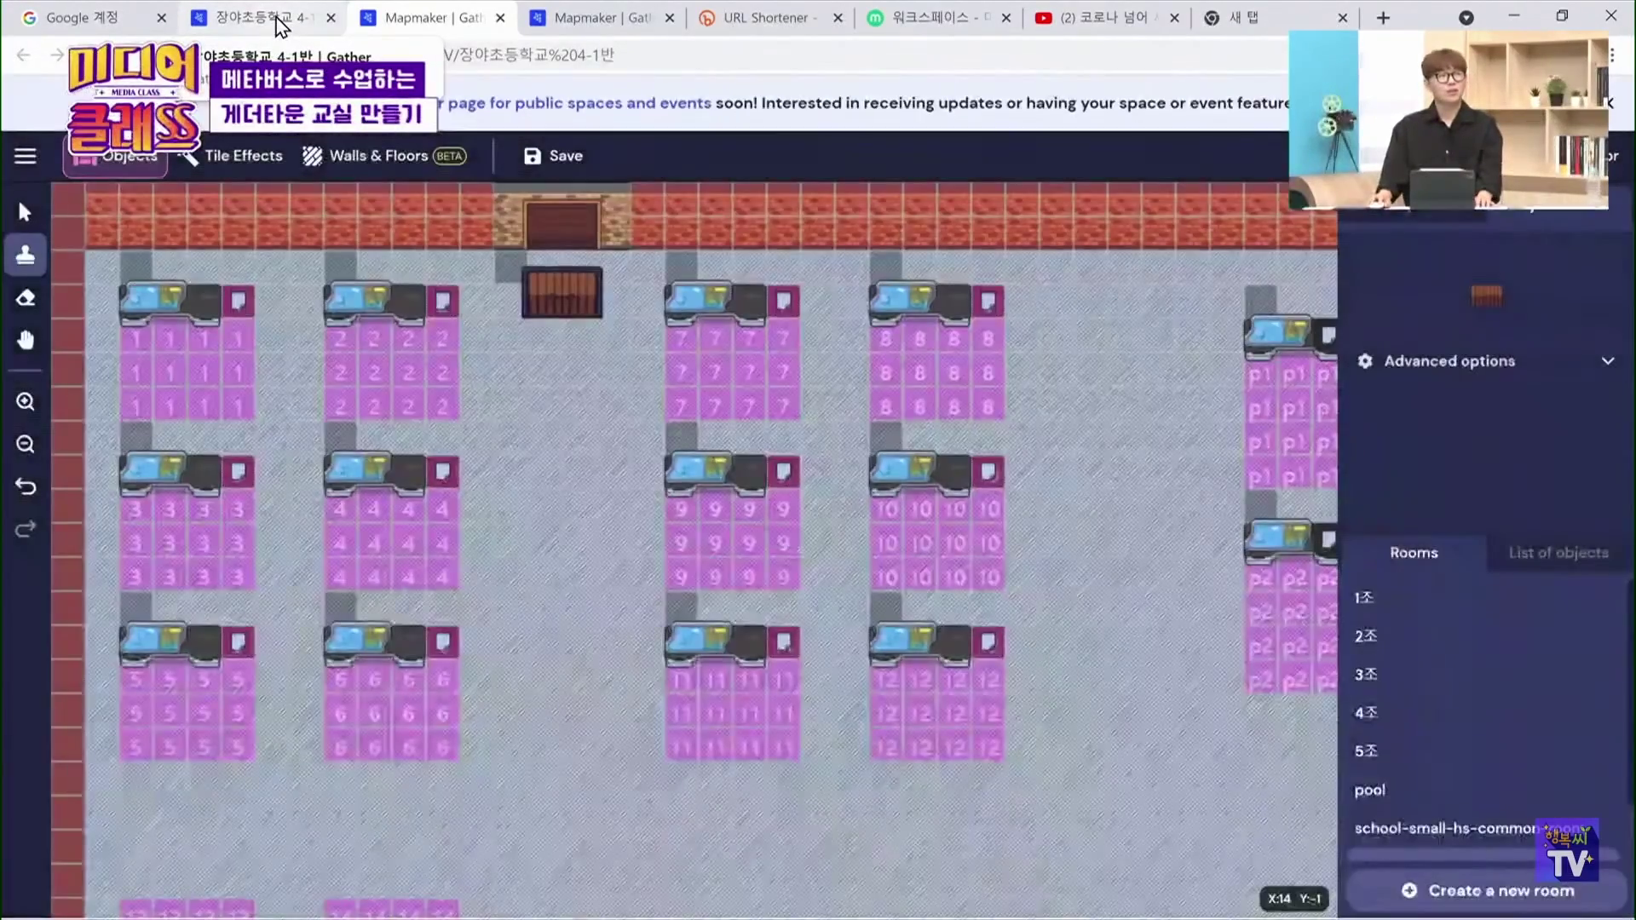
Switch to the 장야초등학교 4-1반 space, walk the avatar up to the music room's password door and open its password prompt
click(286, 20)
key(Up)
key(Left)
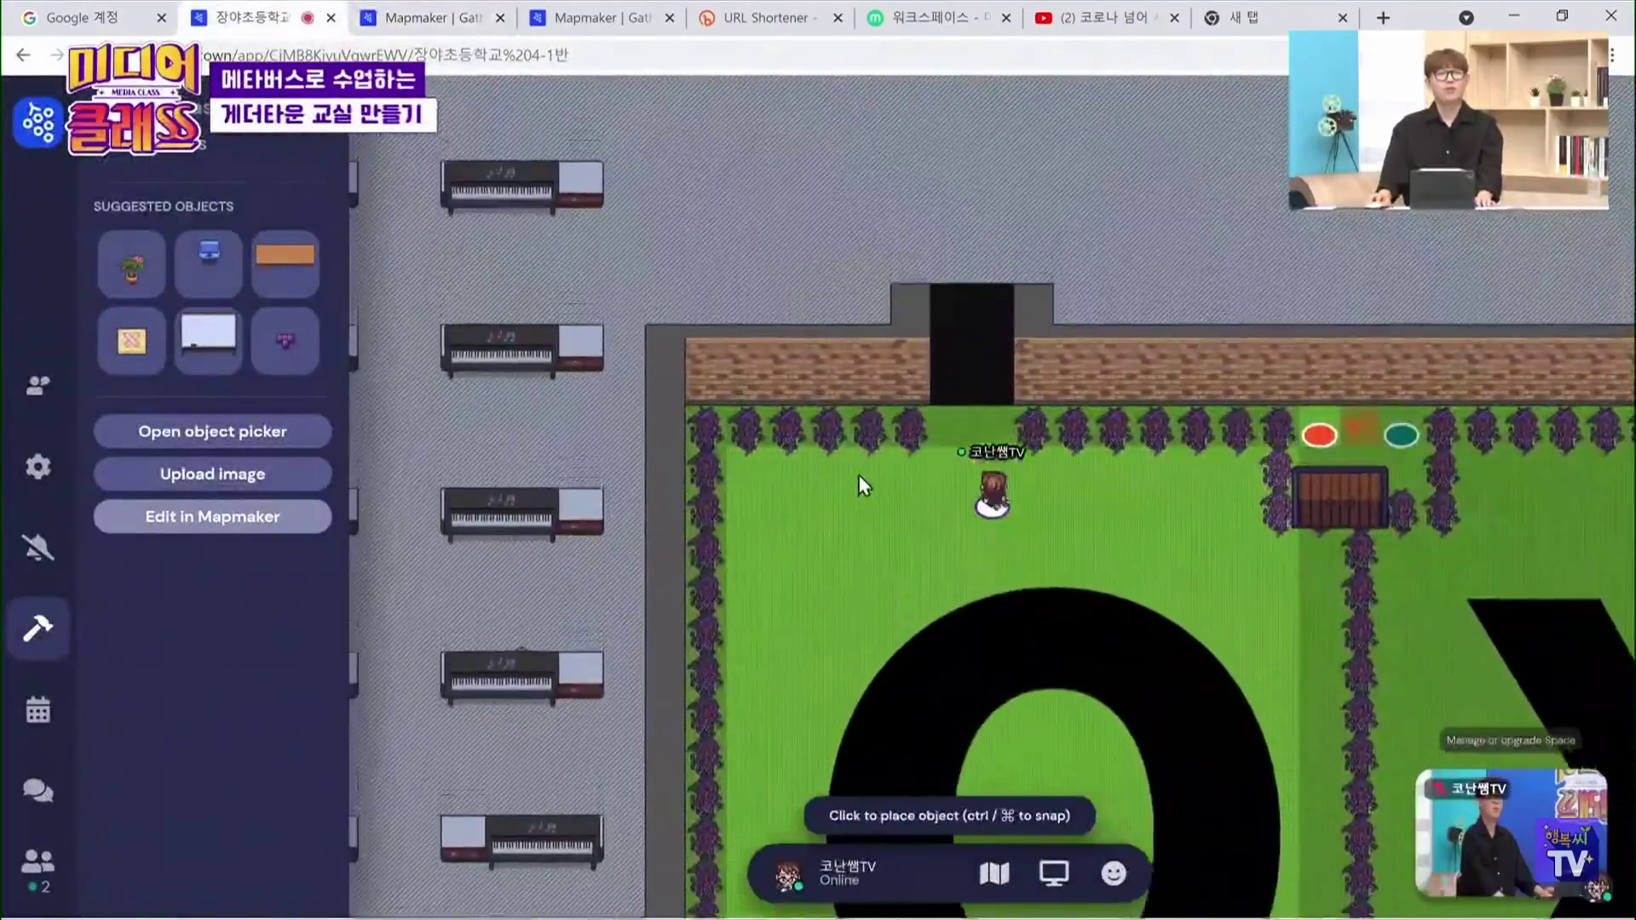
key(Up)
key(Left)
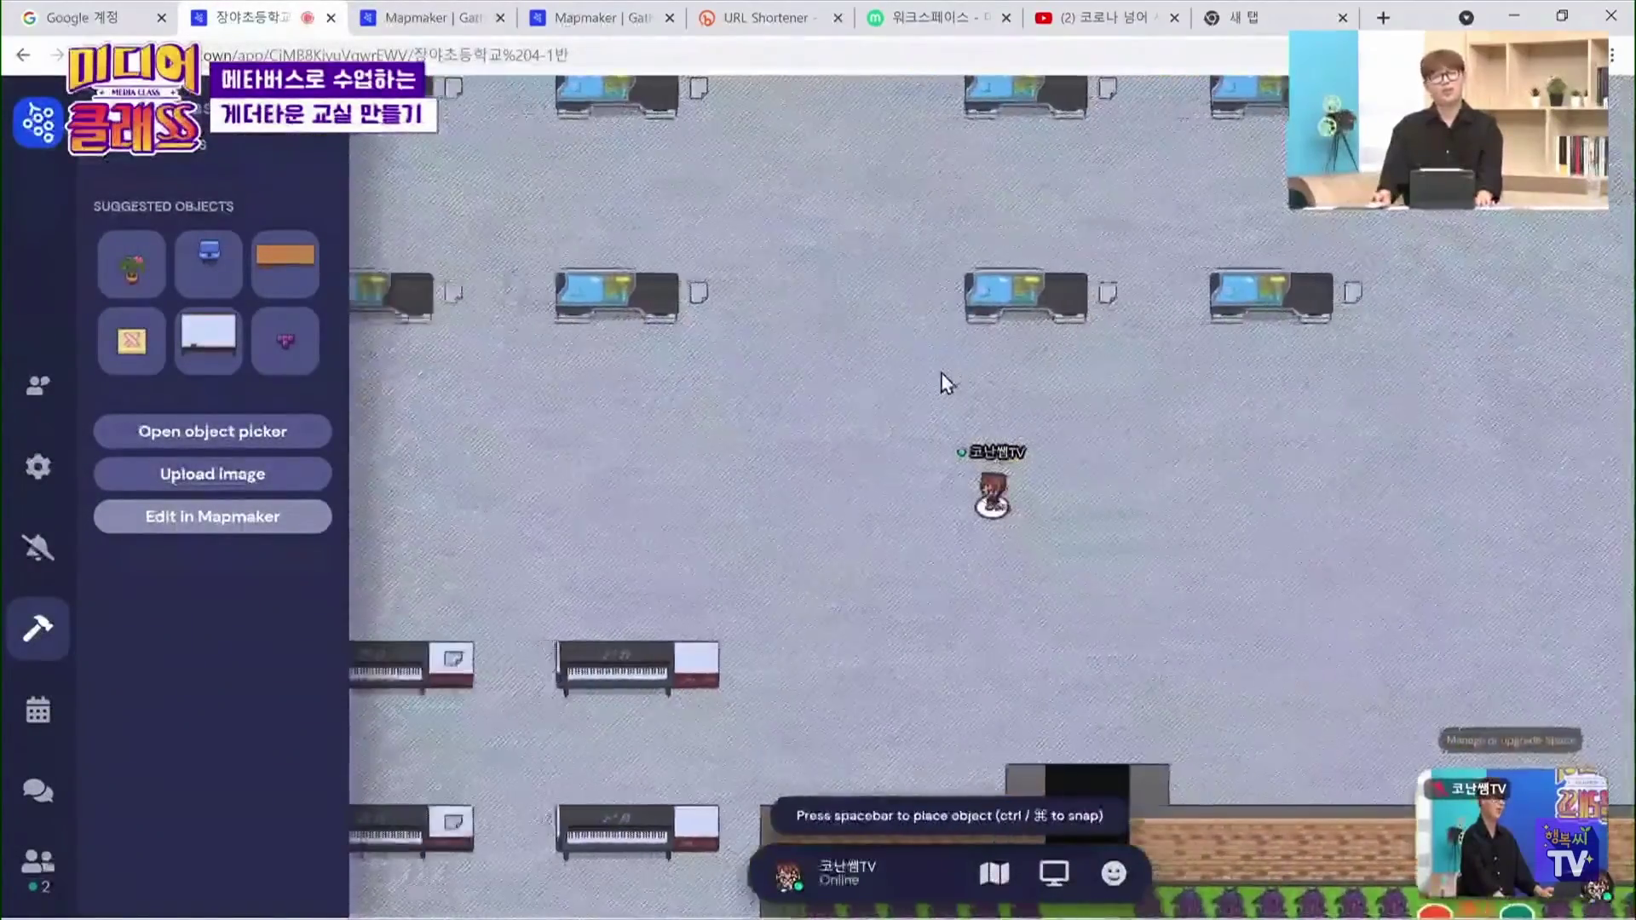
key(Left)
key(Up)
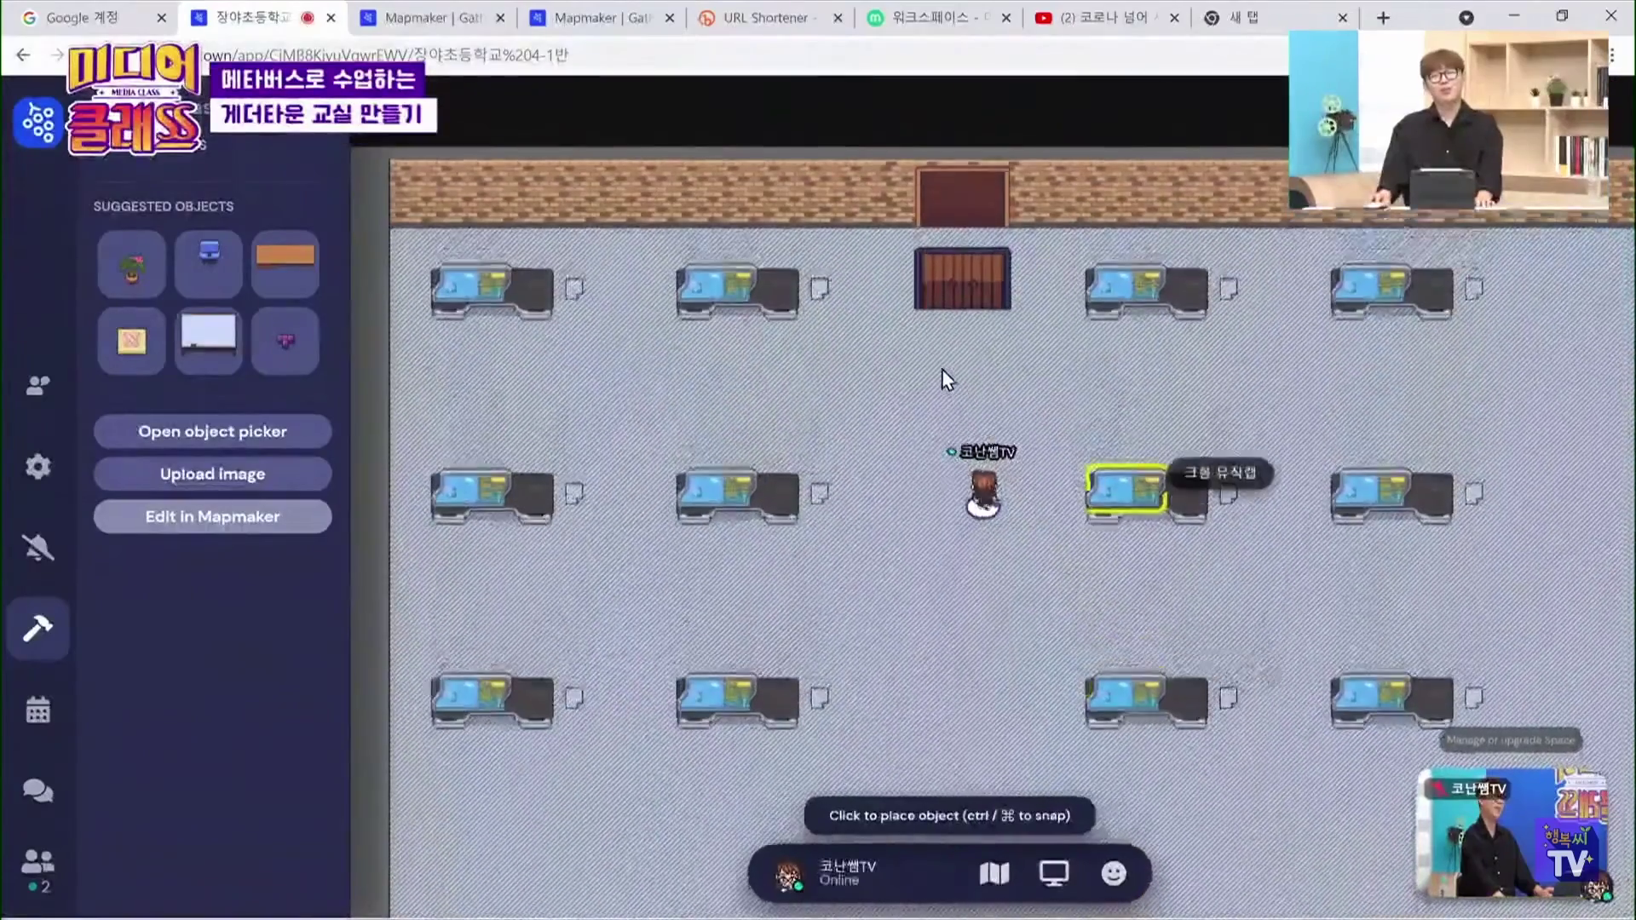
key(Up)
key(Down)
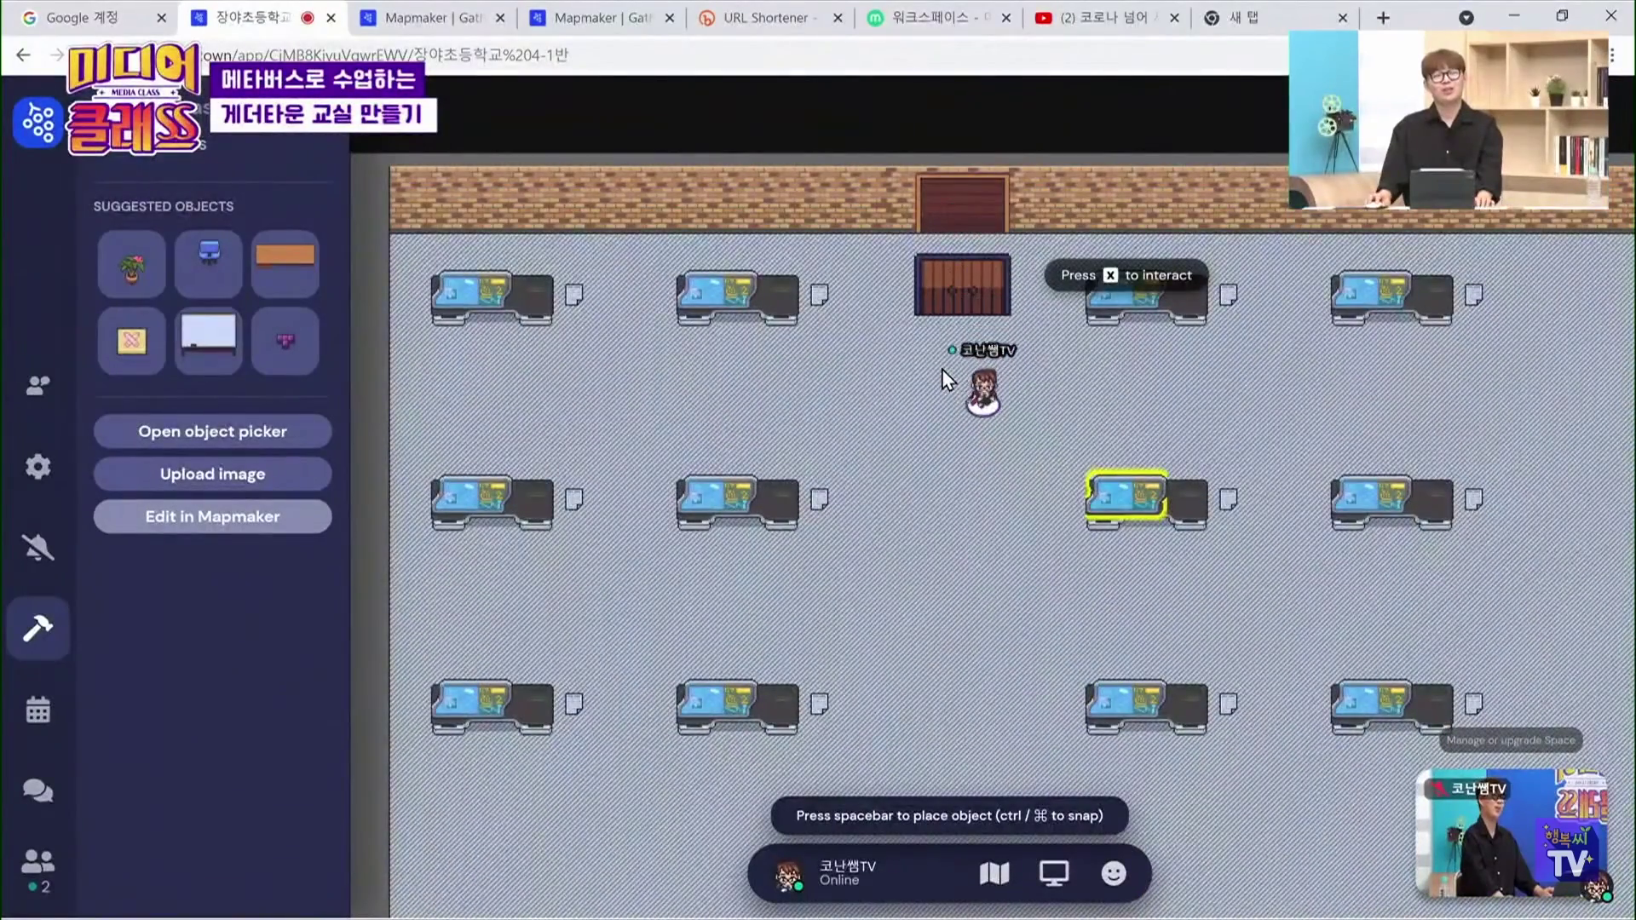
key(Down)
key(Up)
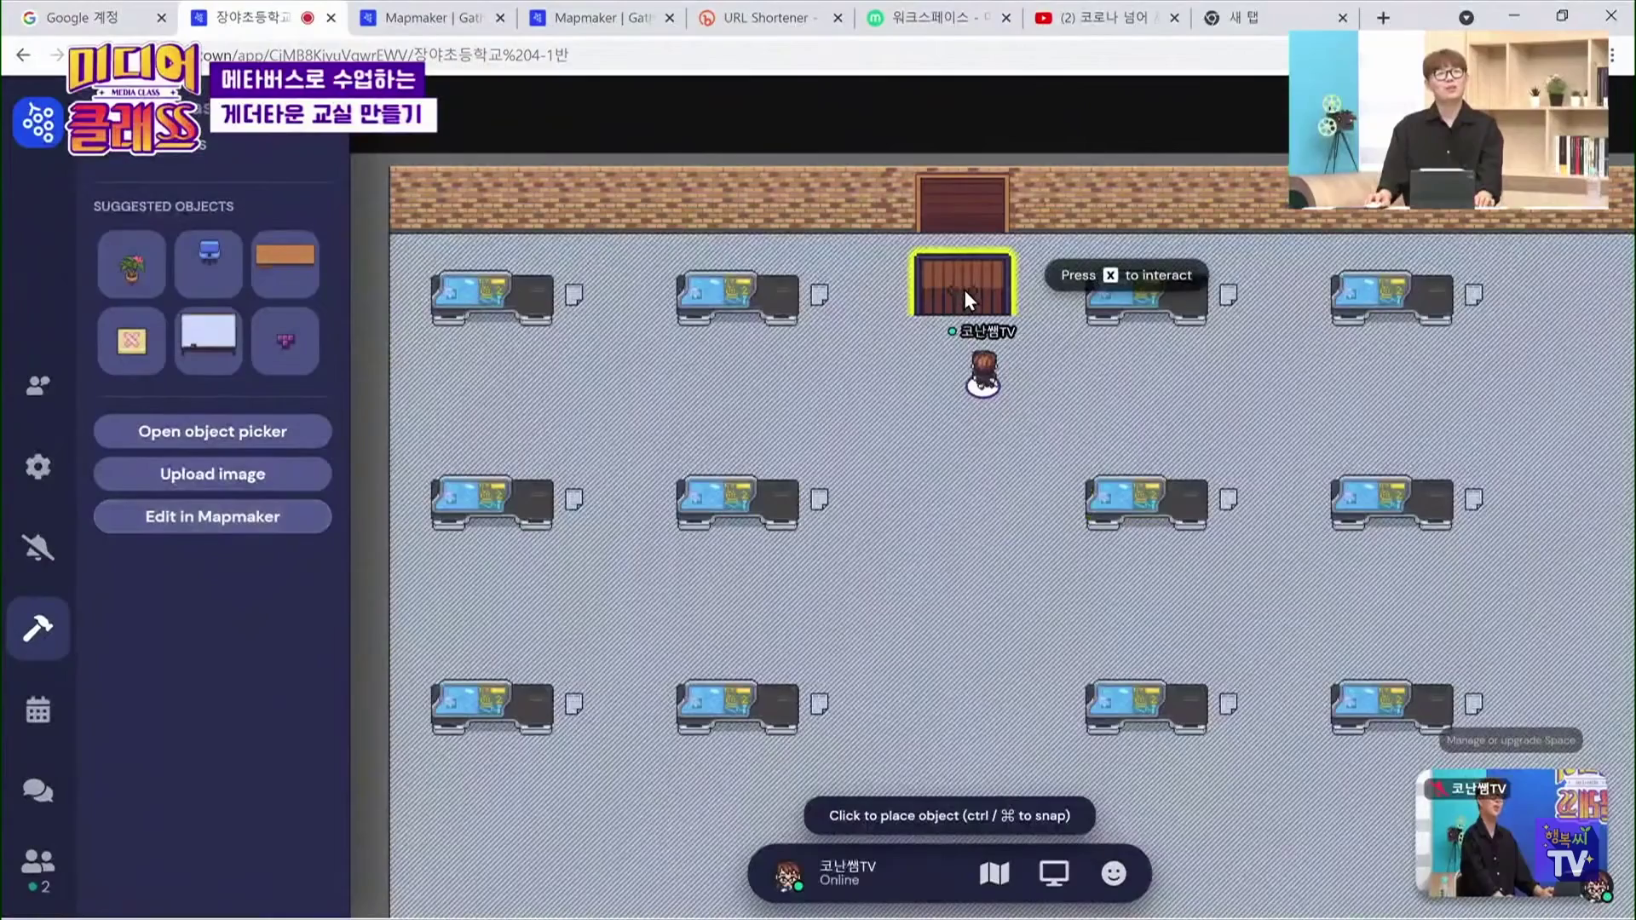
key(x)
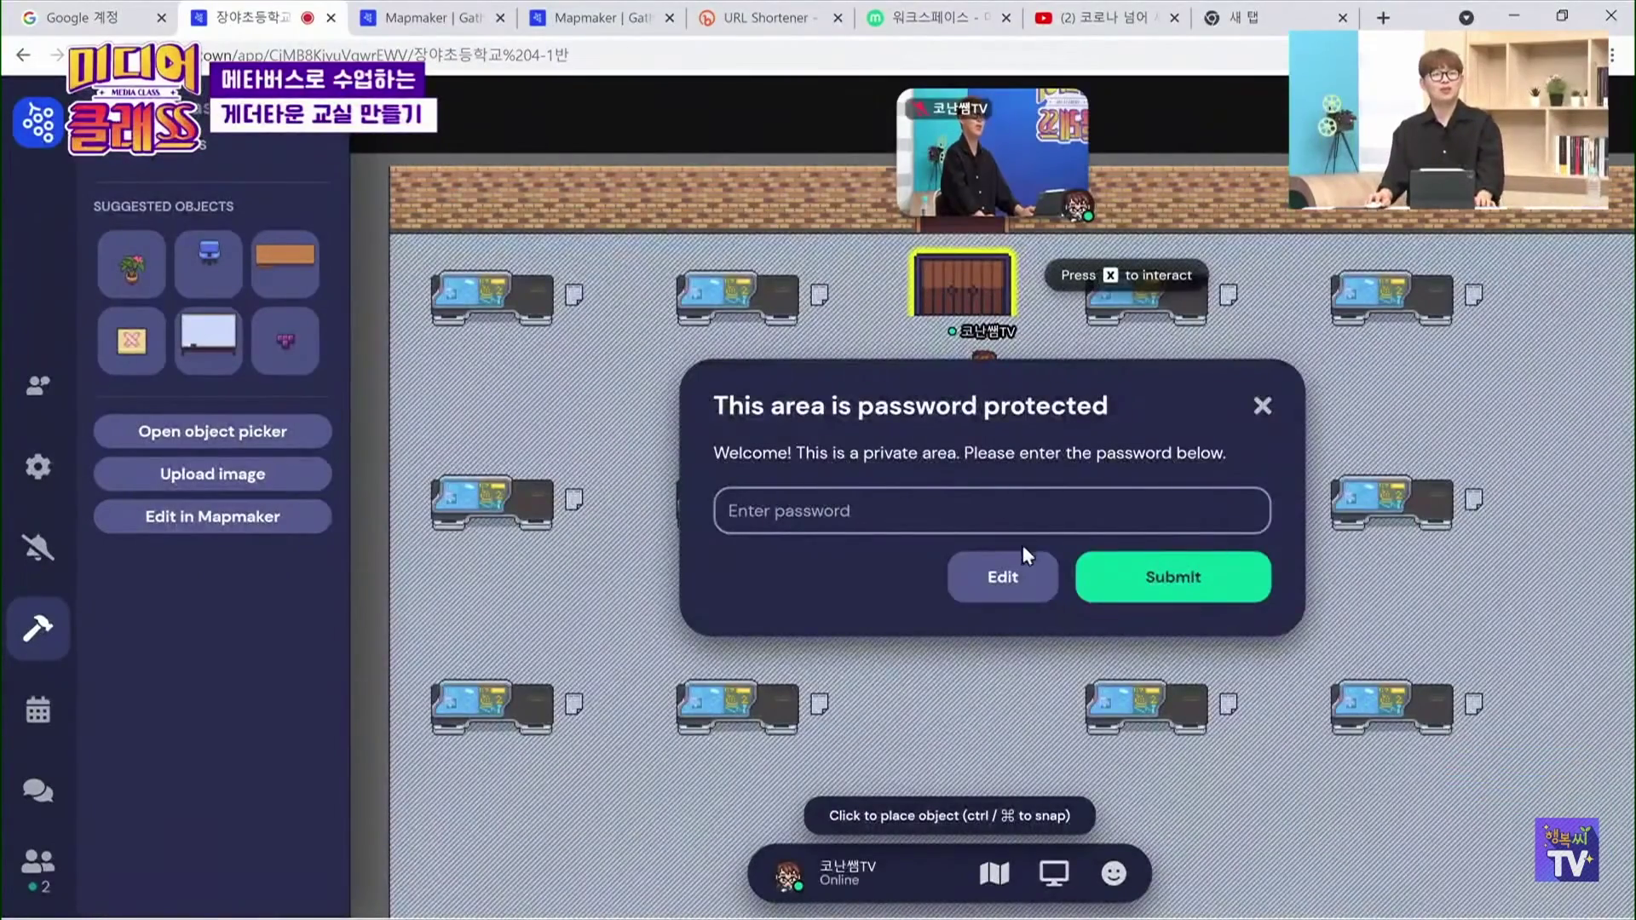
Edit the music room door's settings: set the header to 제목, the paragraph to 설명 and a new door password, and save
click(1027, 576)
click(968, 464)
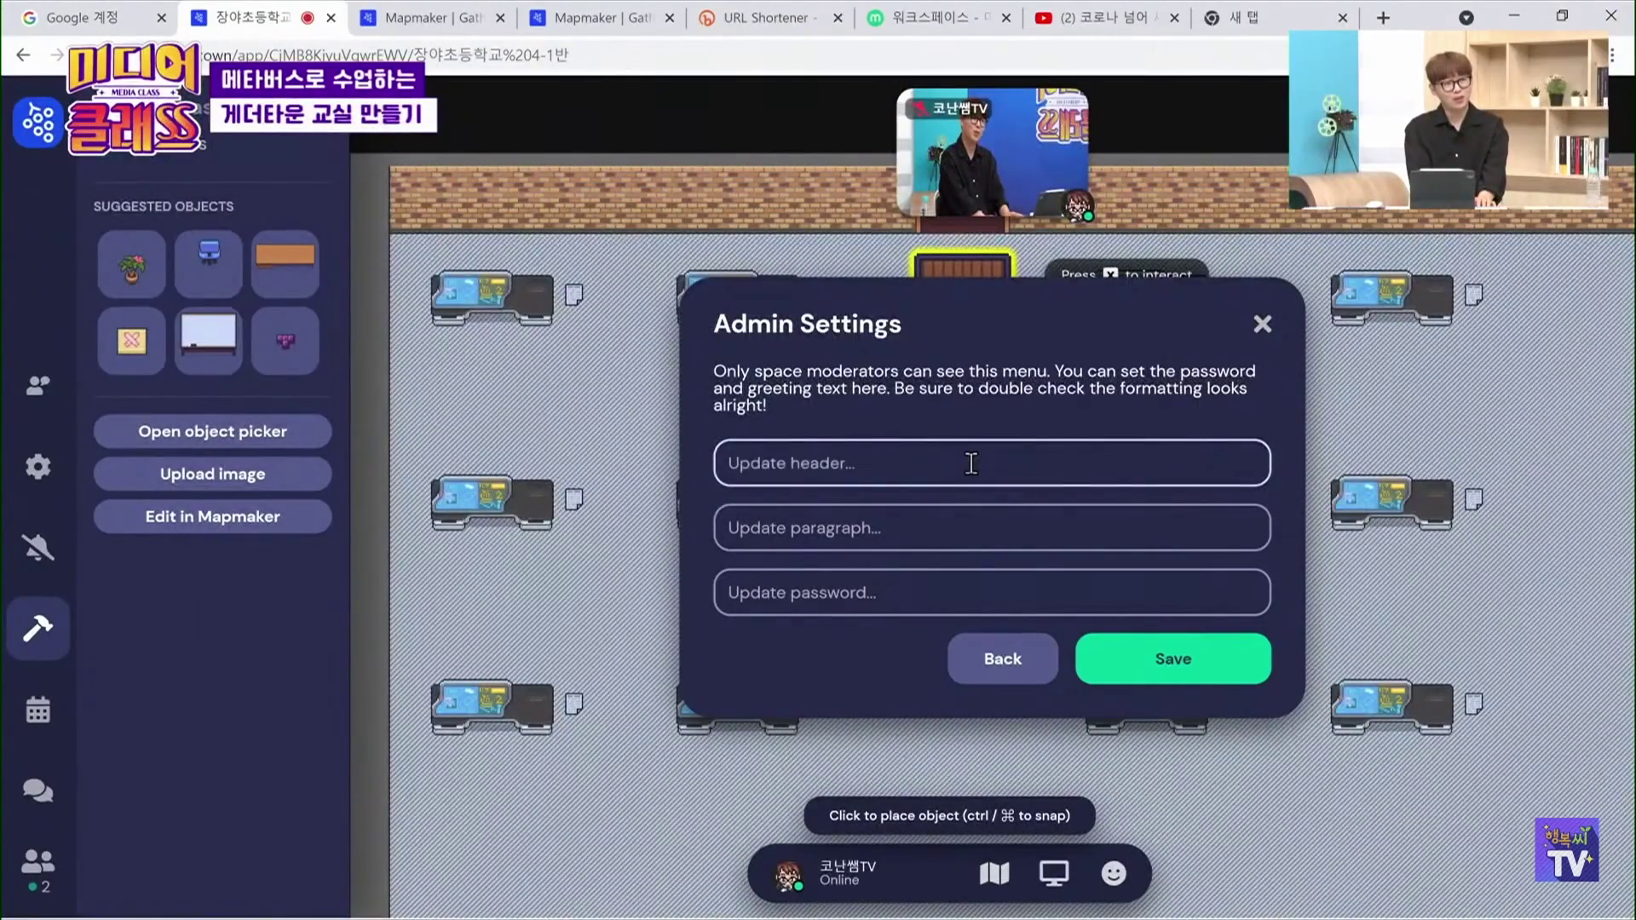
text(제목)
key(Tab)
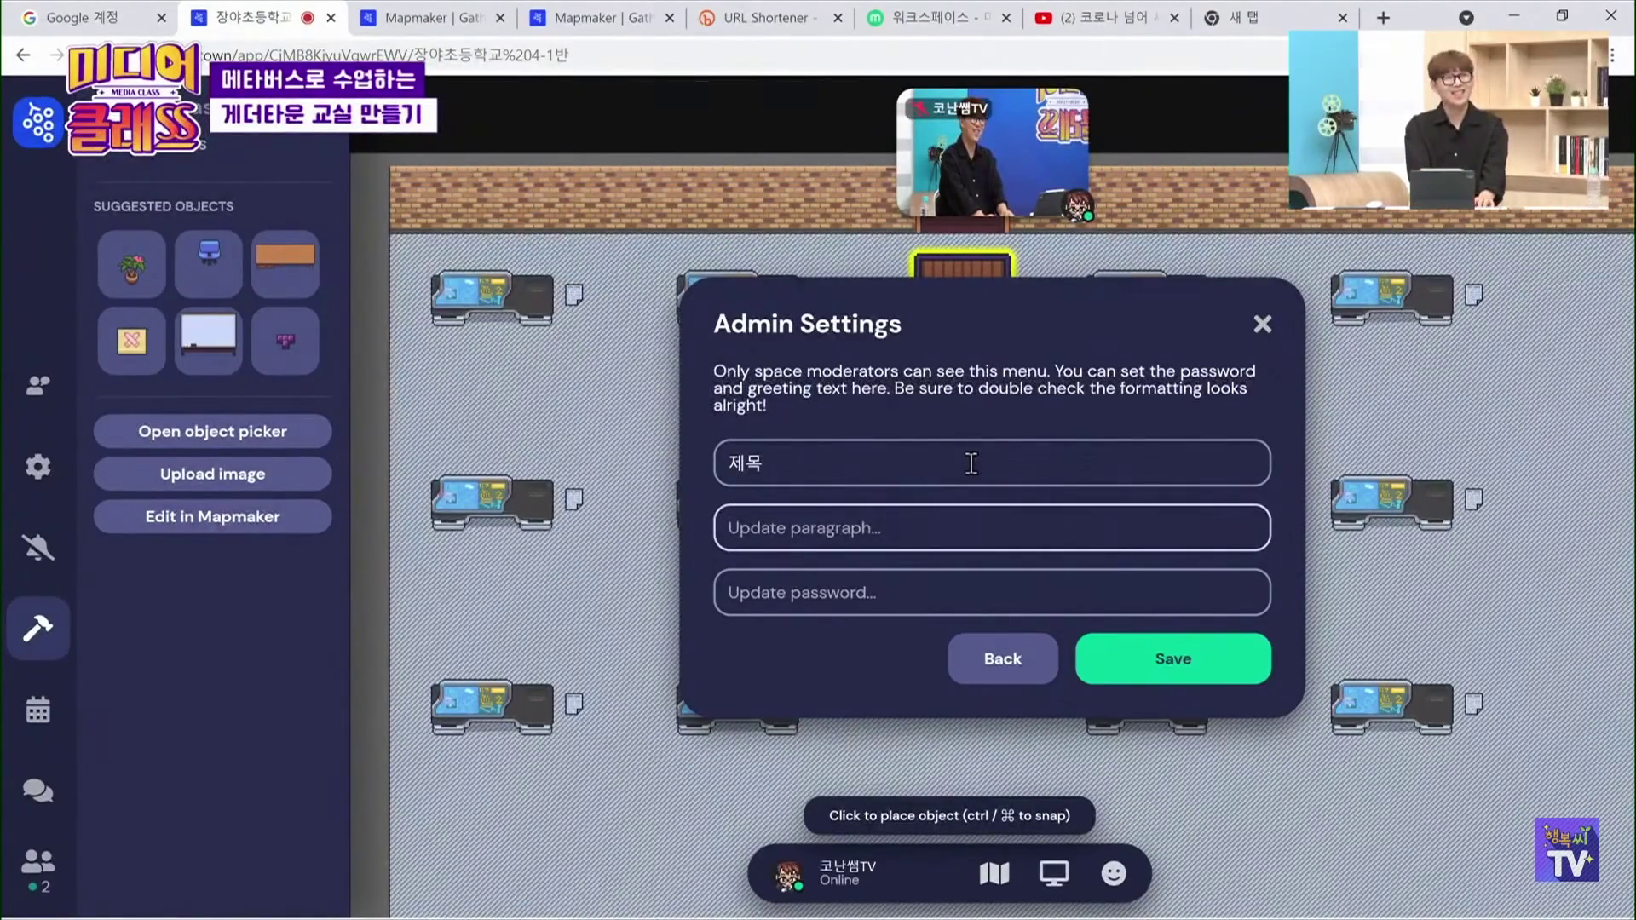
text(ㅇ)
key(Tab)
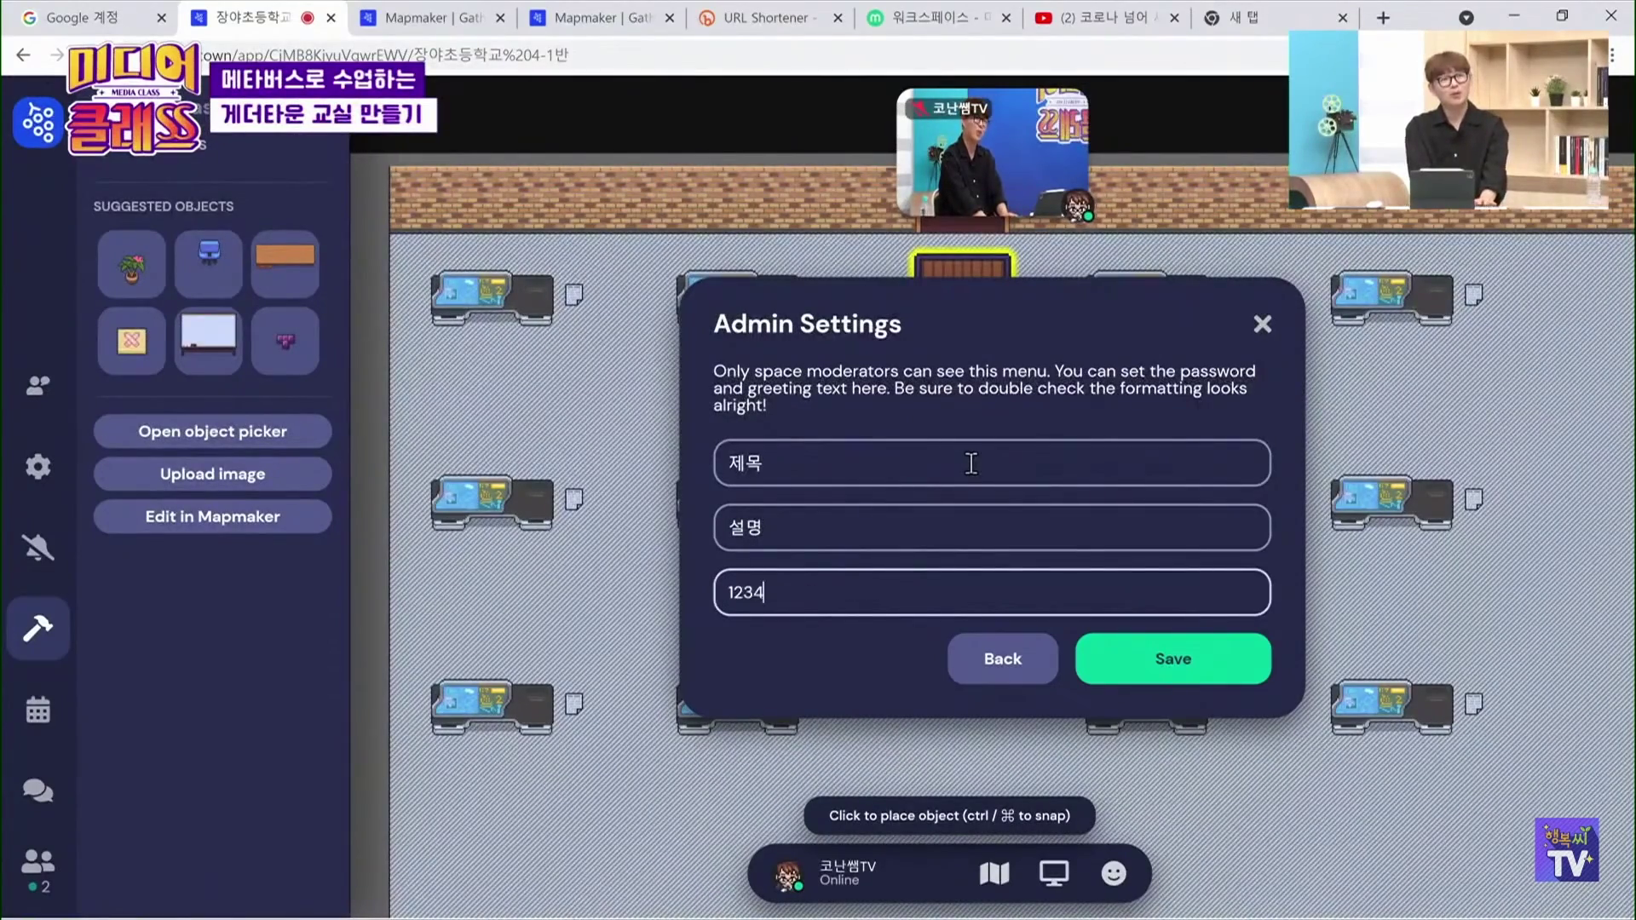
click(1125, 660)
Walk away from the music room door and back, reopen its password prompt to check the saved settings, and close it
key(Down)
key(Down)
key(Down)
key(Down)
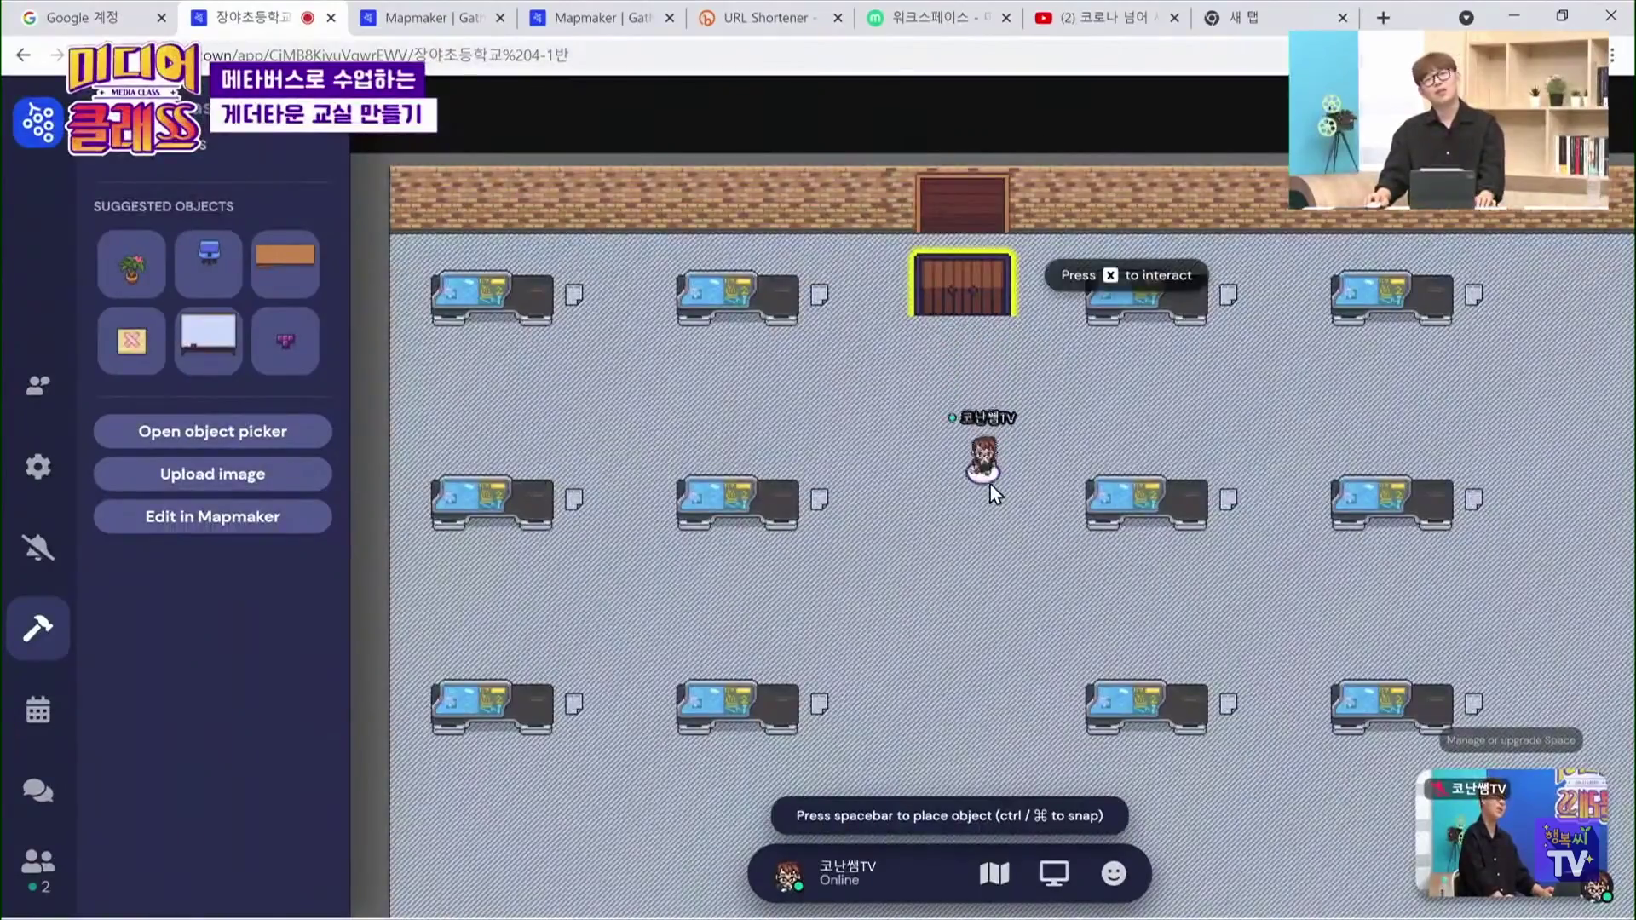
key(Up)
key(Up)
key(Up)
key(Up)
key(Up)
key(Up)
key(Up)
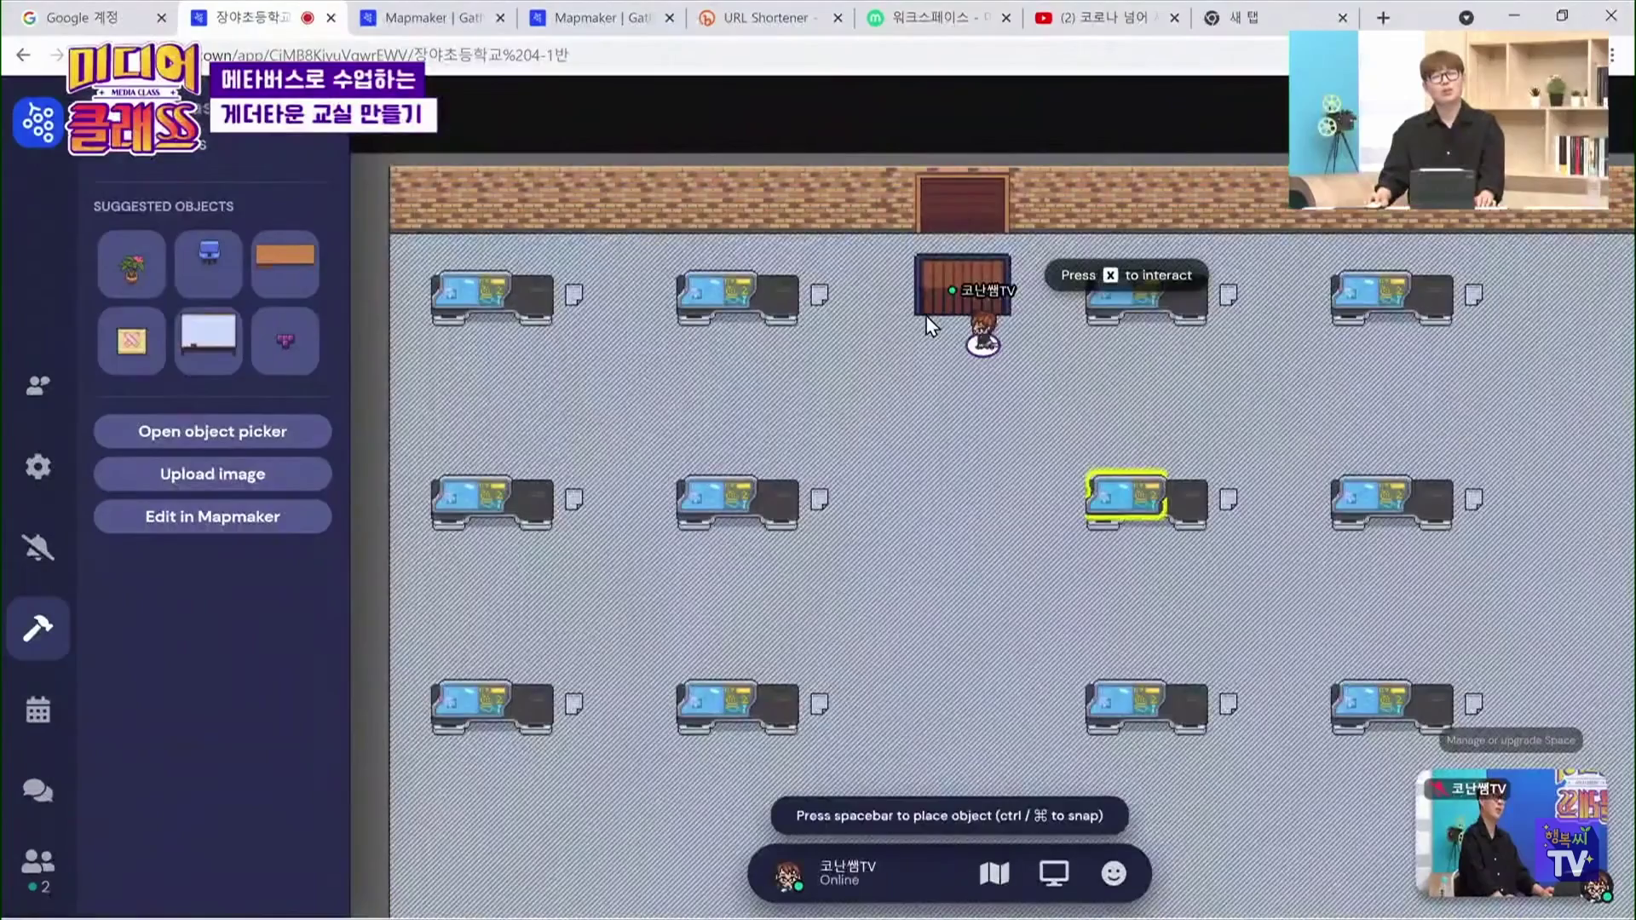
key(Down)
key(x)
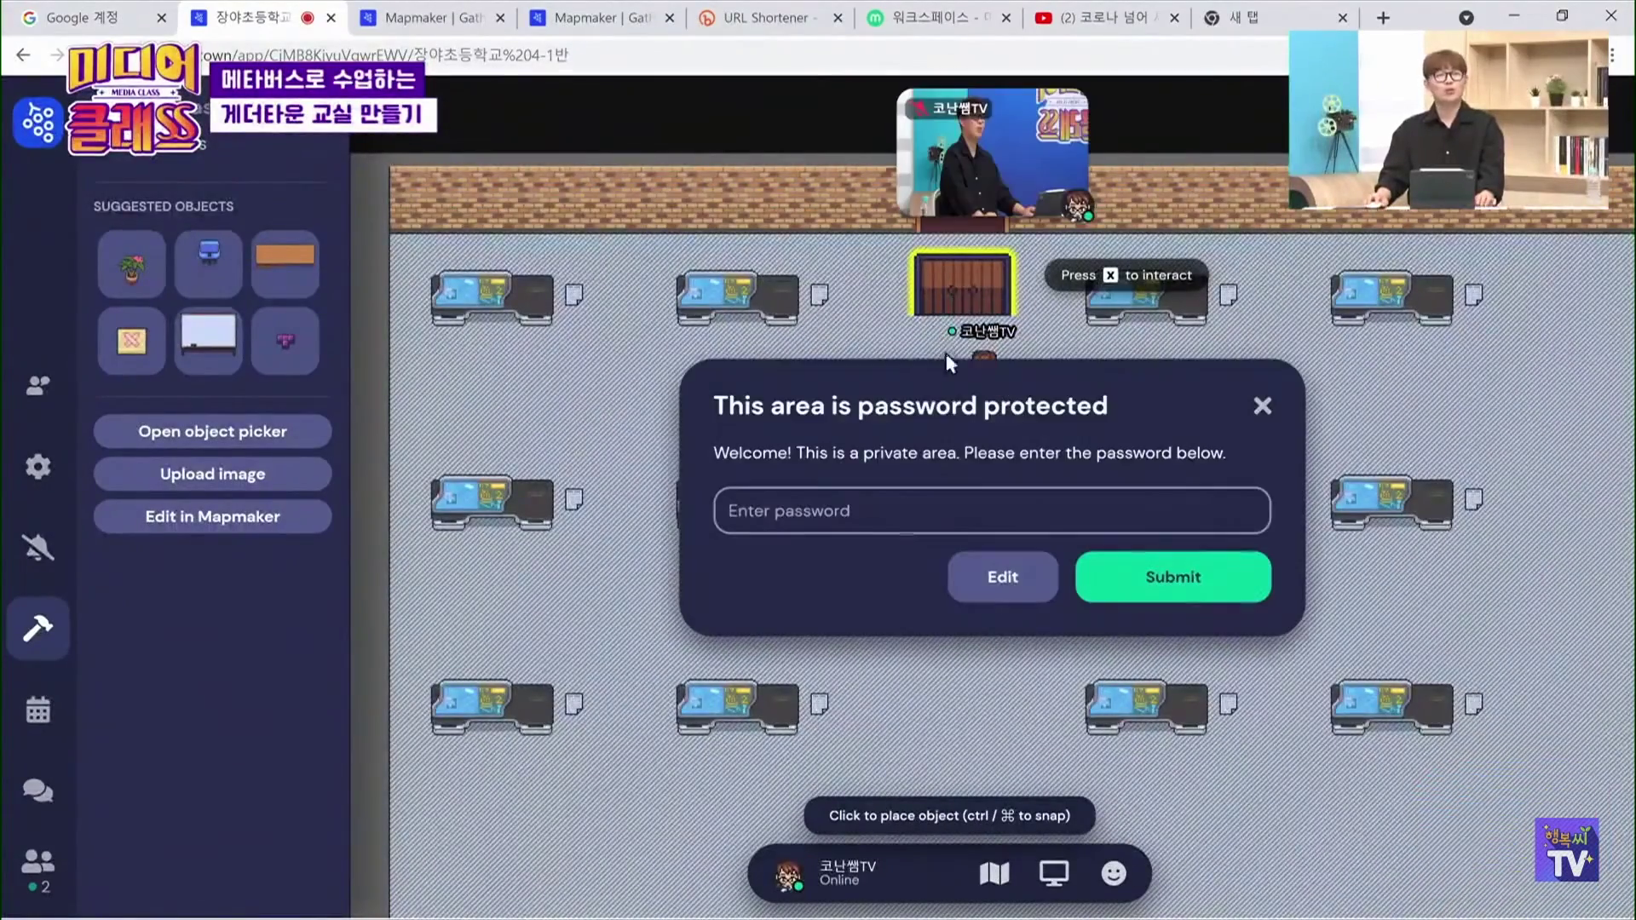
click(1260, 413)
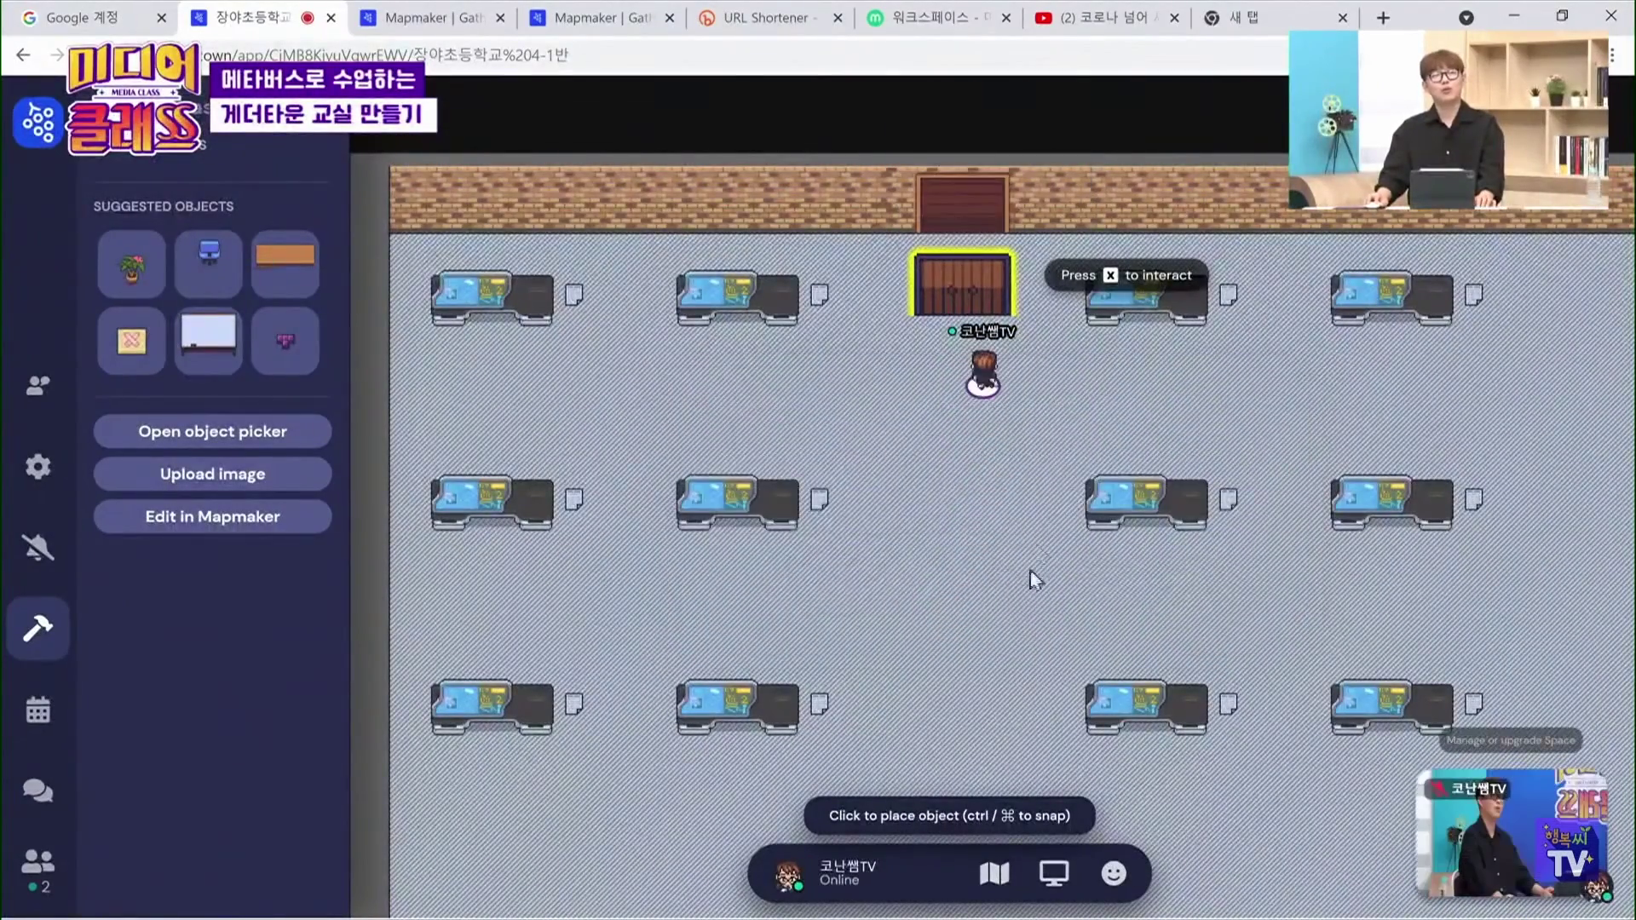
Walk the avatar down through the music room to the passage that leads into the OX quiz field
key(Down)
key(Down)
key(Down)
key(Down)
key(Down)
key(Down)
key(Down)
key(Down)
key(Down)
key(Down)
key(Down)
key(Down)
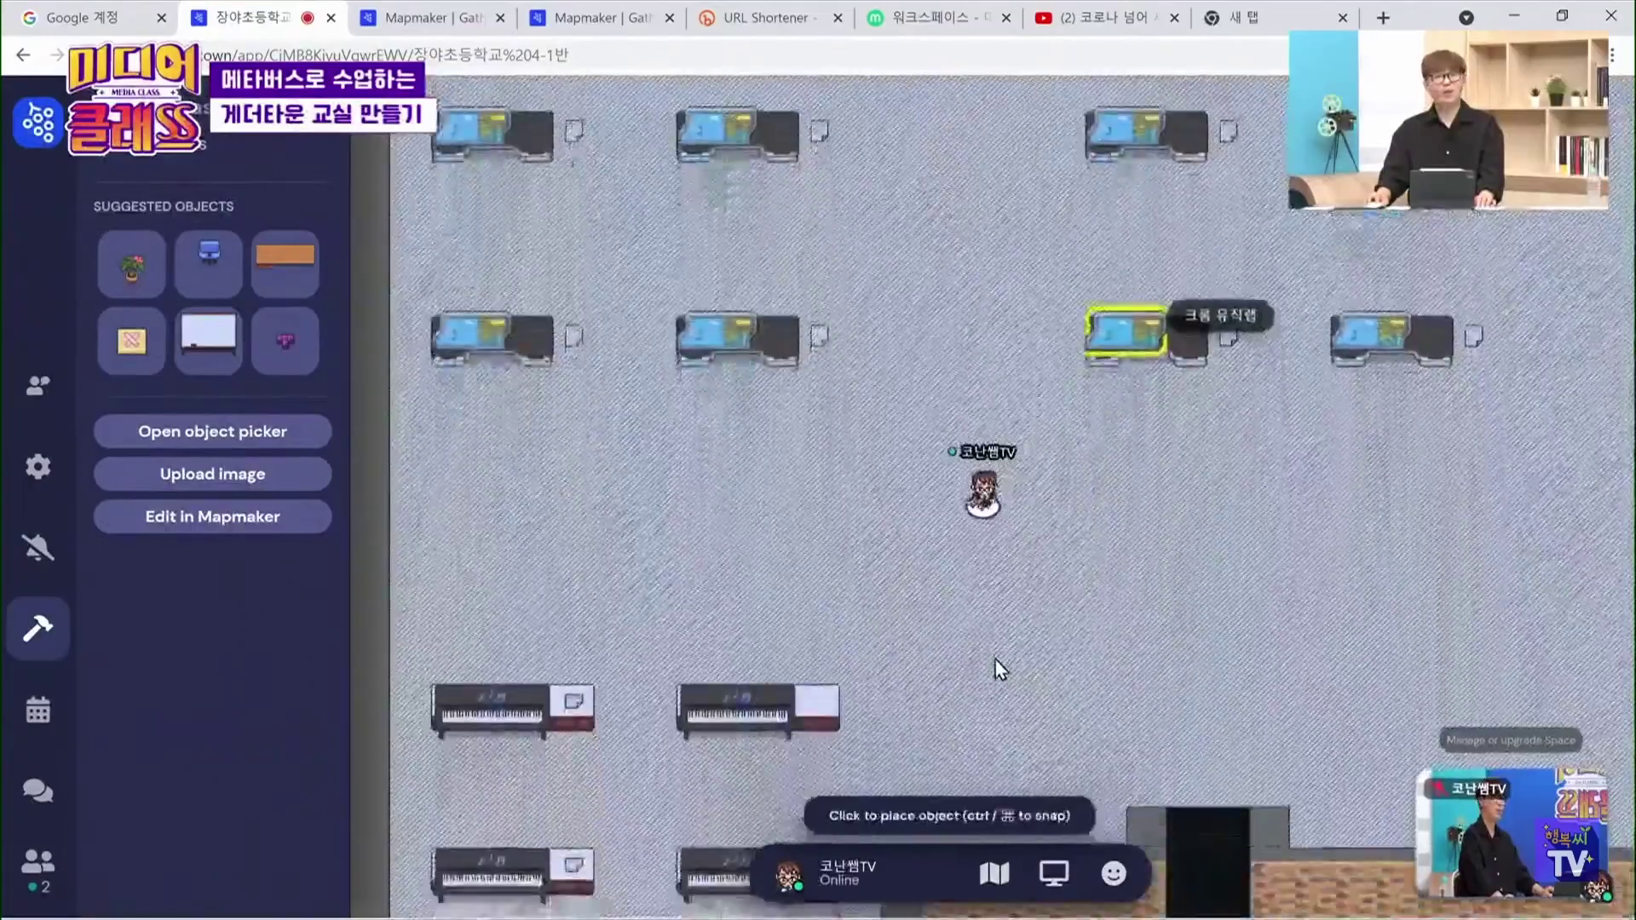
key(Left)
key(Down)
key(Down)
key(Down)
key(Down)
key(Down)
key(Down)
key(Down)
key(Down)
key(Down)
key(Down)
key(Down)
key(Down)
key(Down)
key(Down)
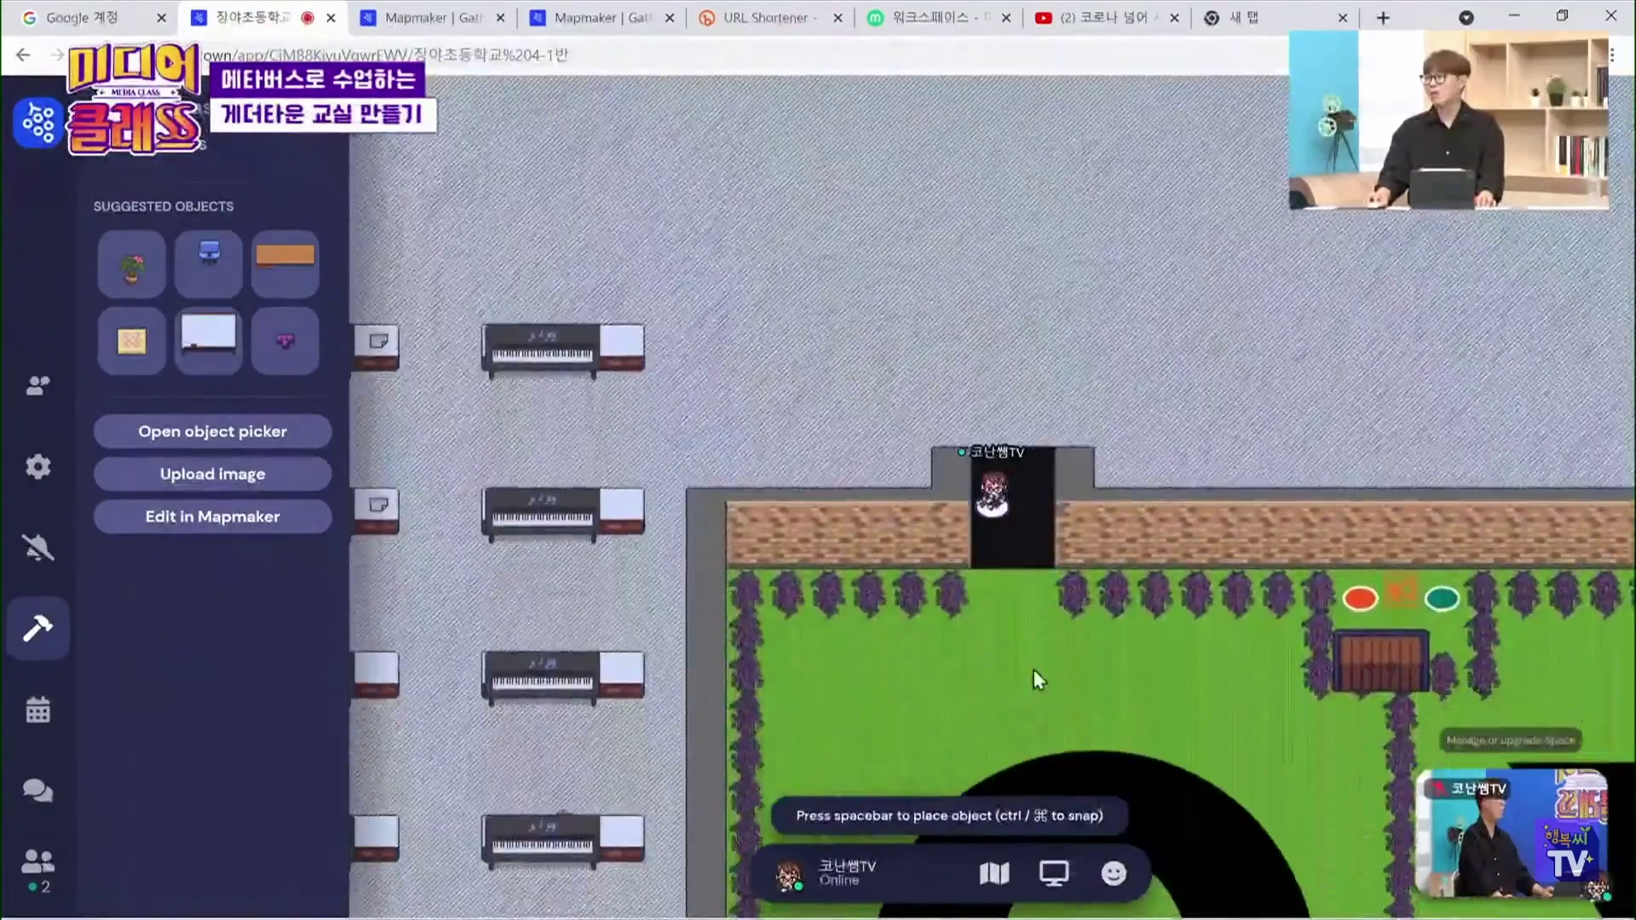
Walk across the OX quiz field to the password door between the O and X areas and open its prompt
key(Right)
key(Right)
key(Right)
key(Right)
key(Right)
key(Right)
key(Right)
key(Right)
key(Right)
key(Right)
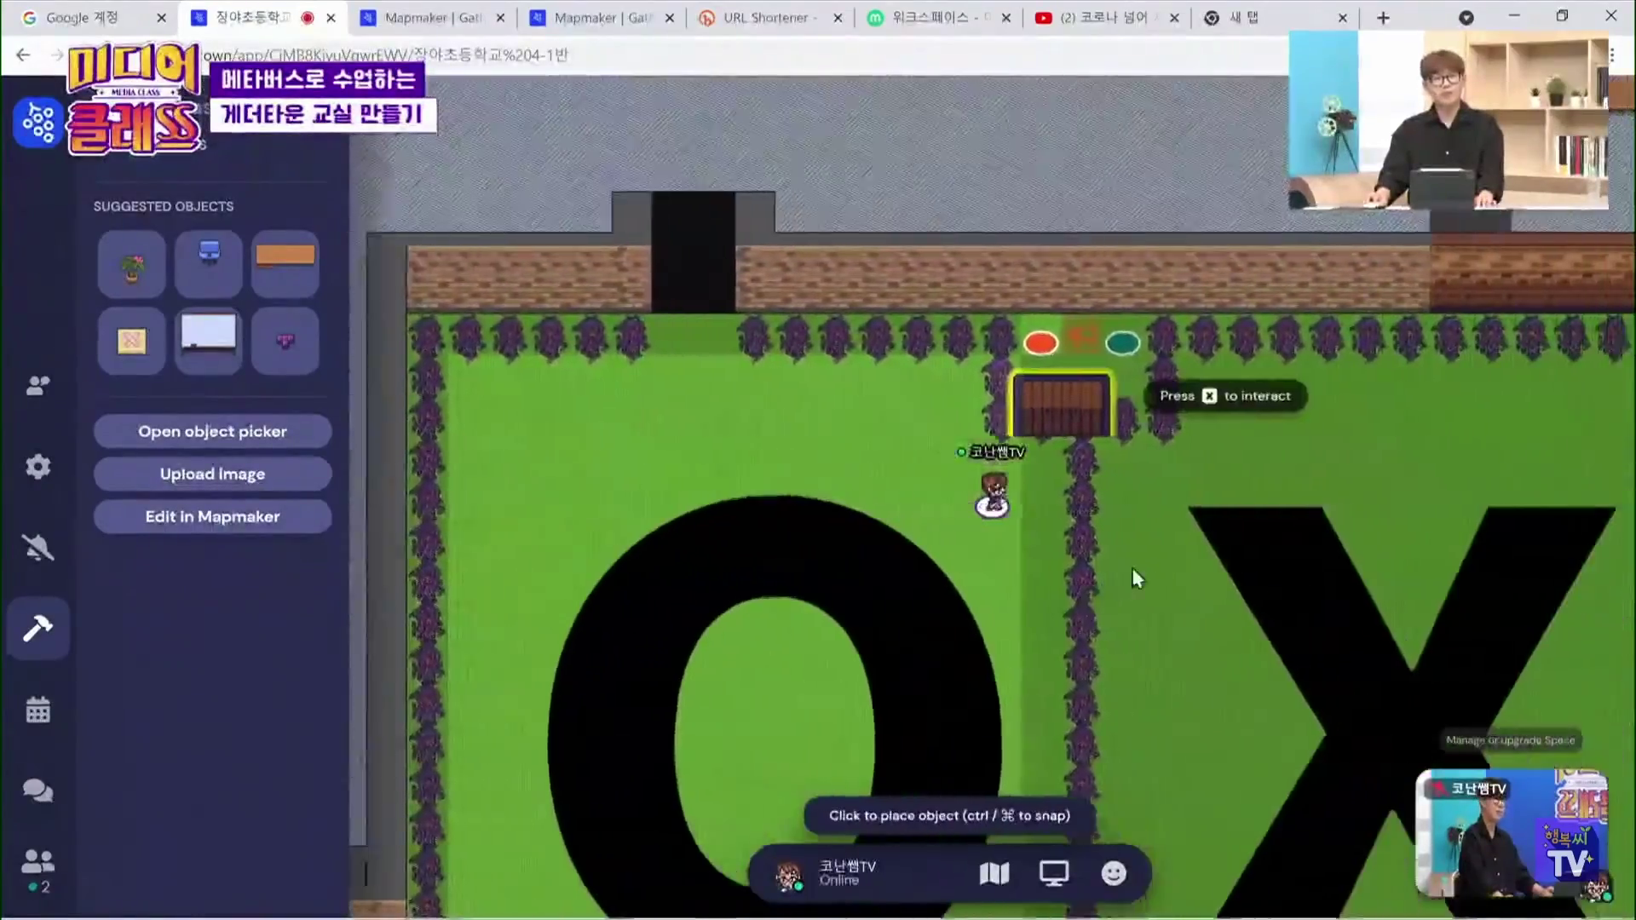
key(Up)
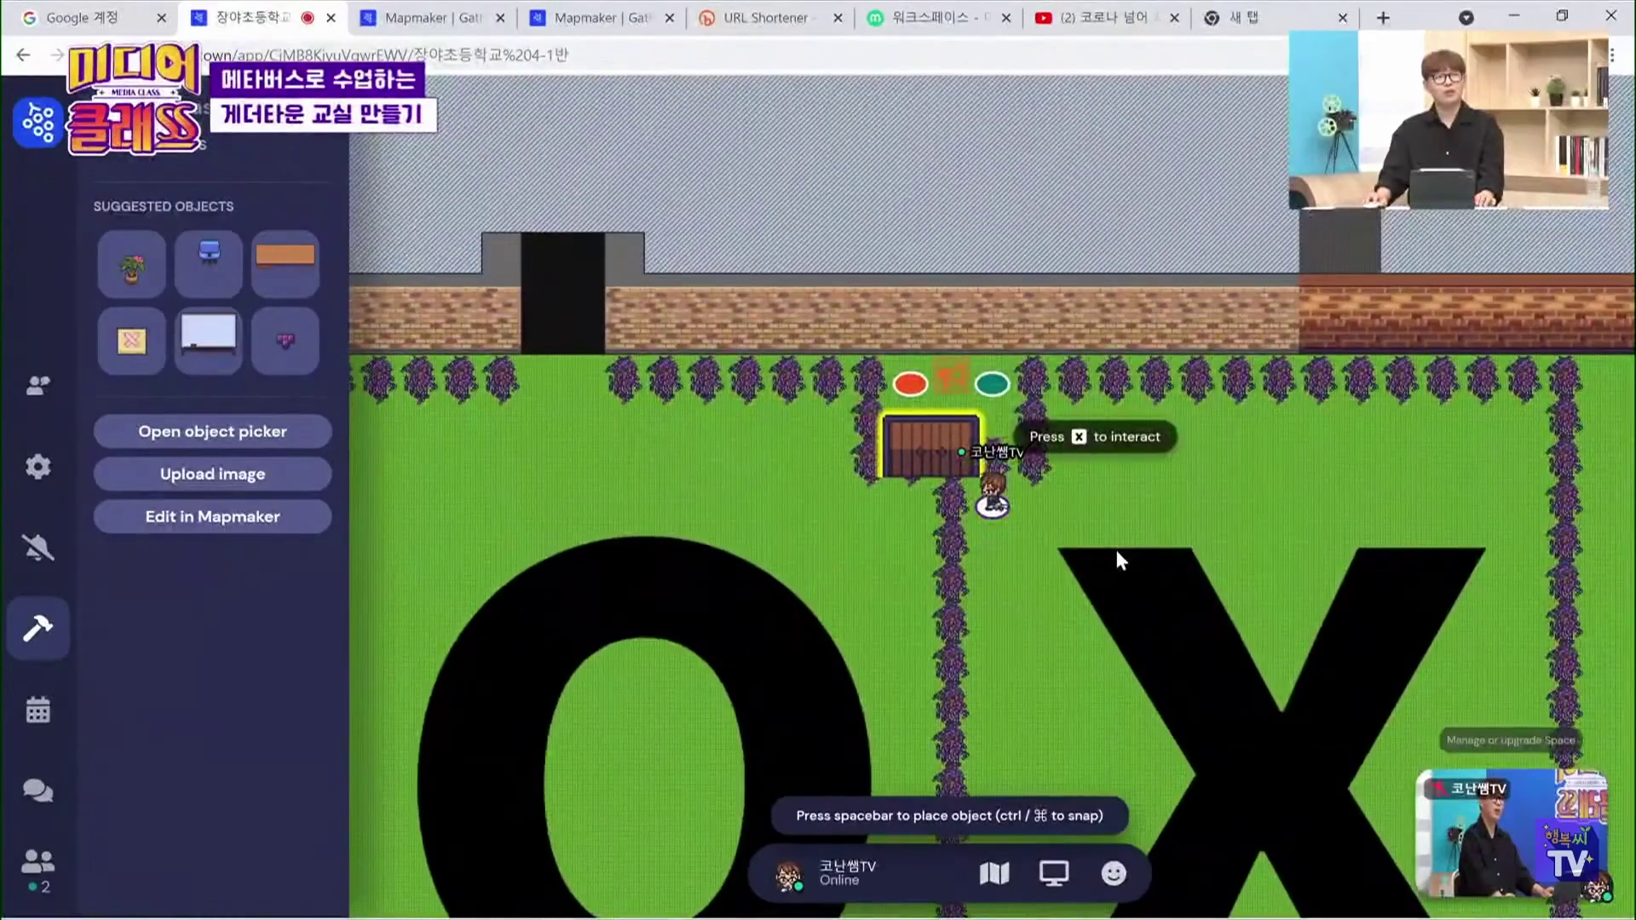
key(x)
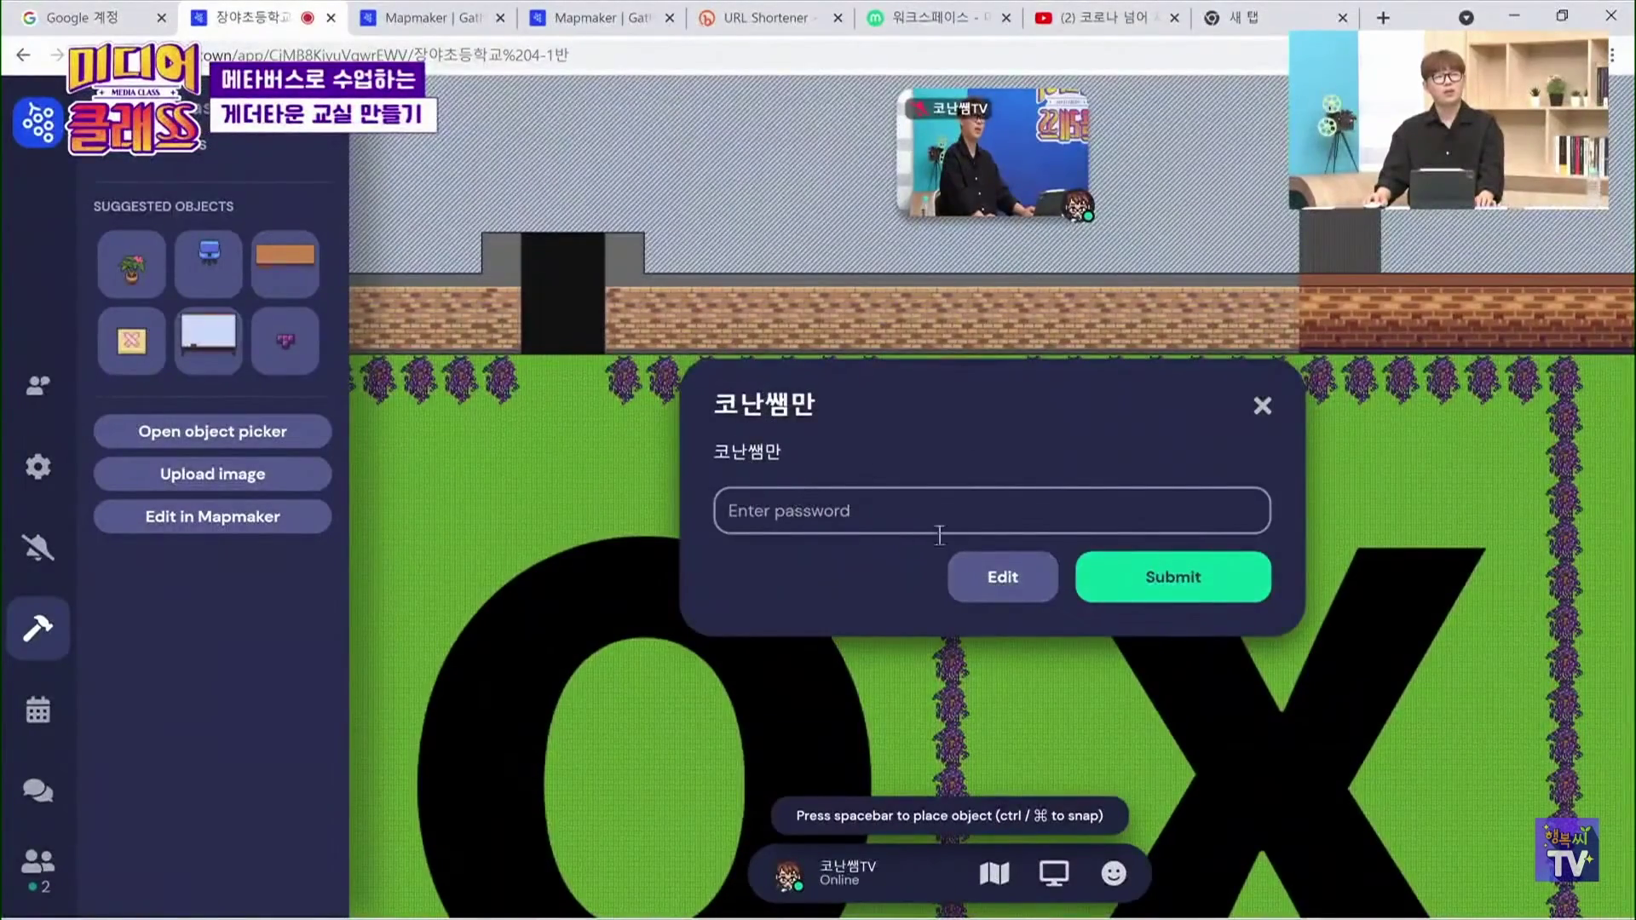
Save 제목 as the OX field door's header, 설명 as its paragraph and a new door password, then check its prompt again
click(984, 582)
click(891, 476)
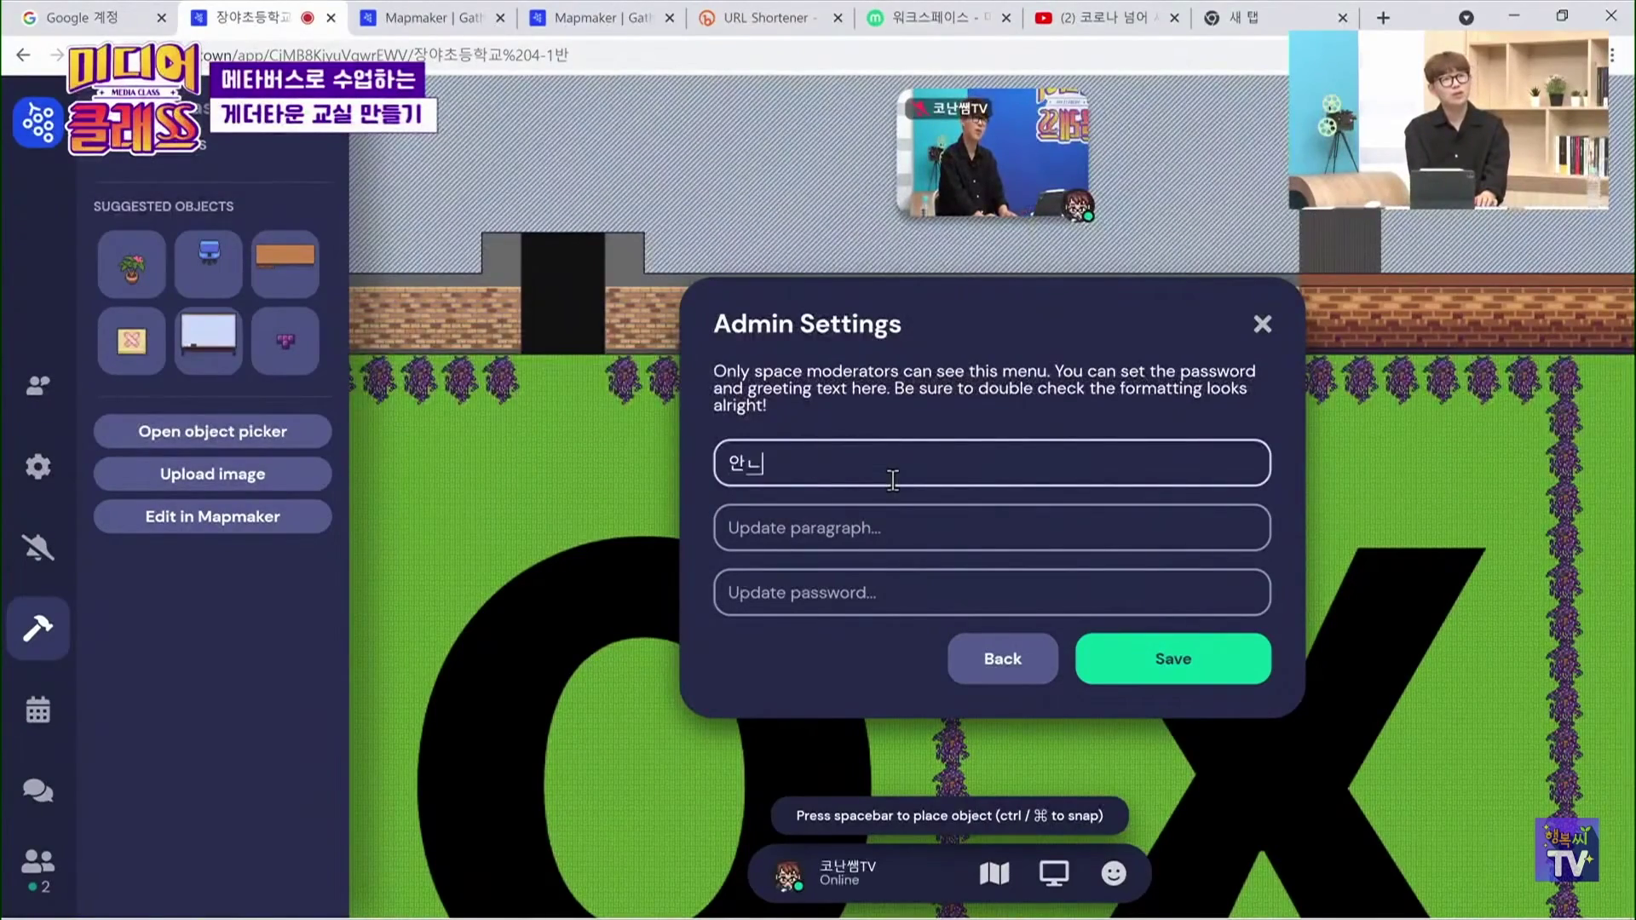
text(제목)
key(Tab)
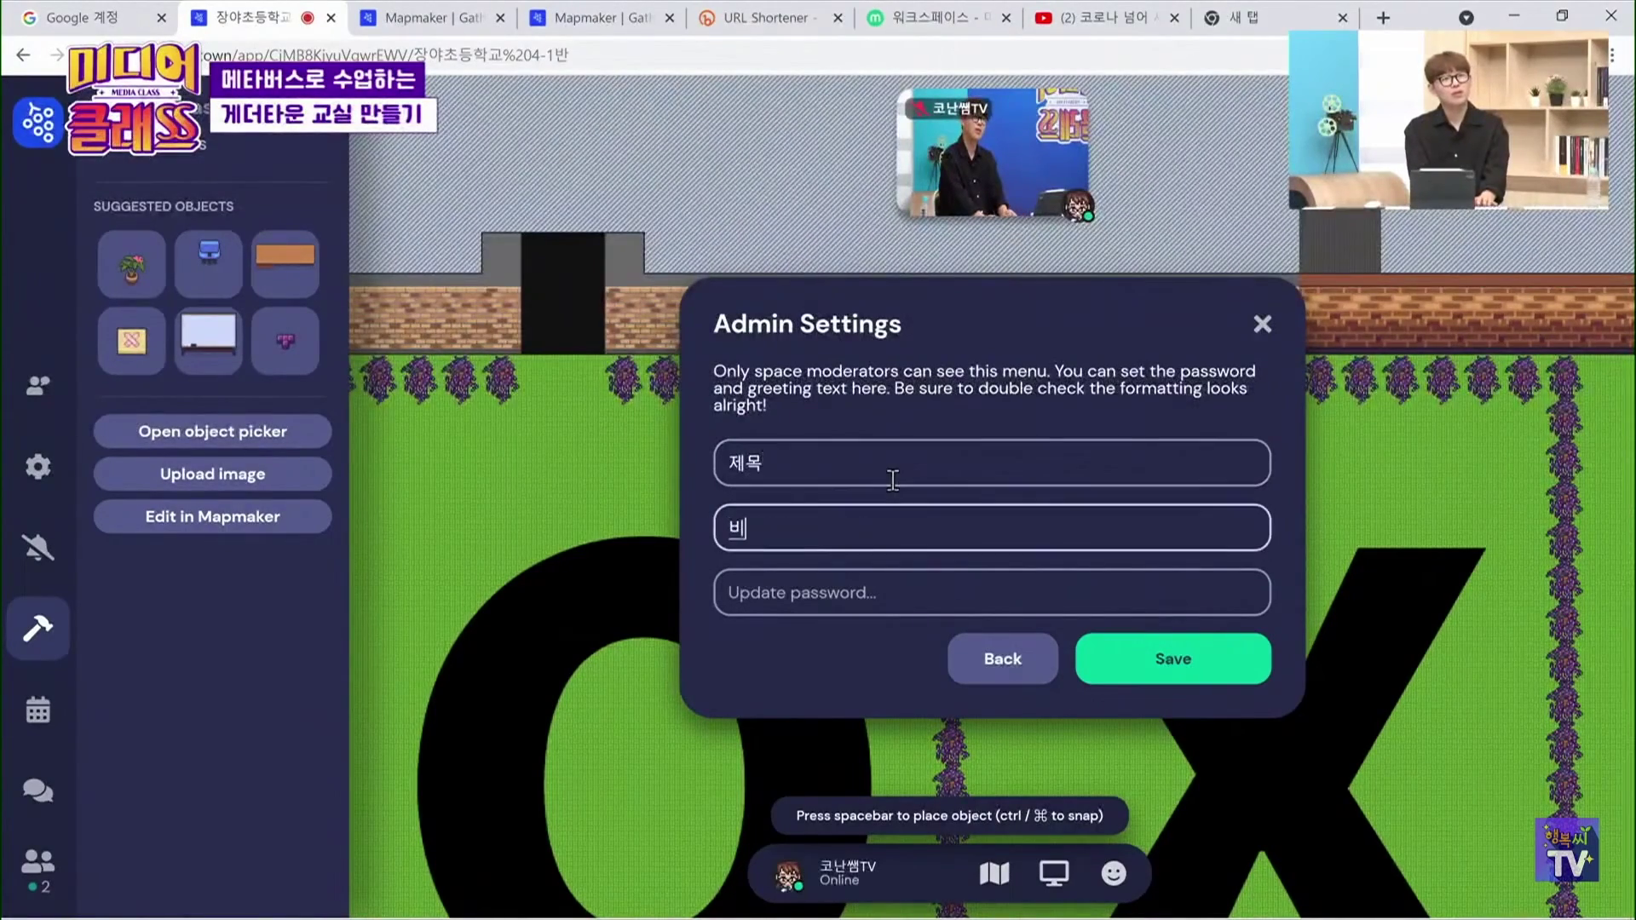
text(설명)
key(Tab)
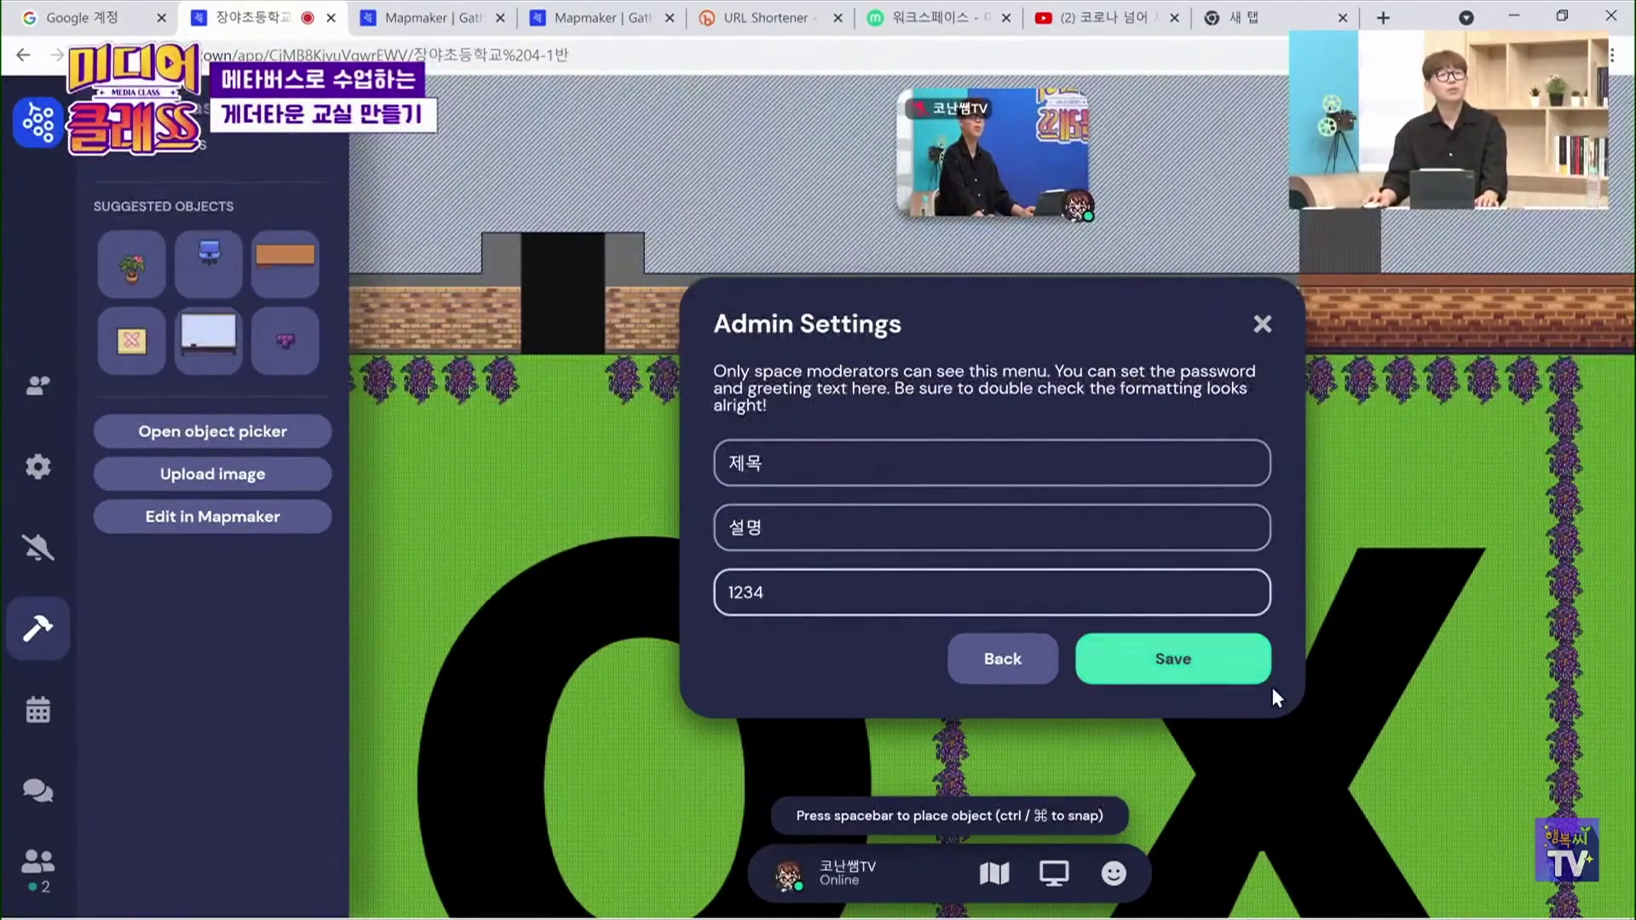
click(1240, 663)
key(x)
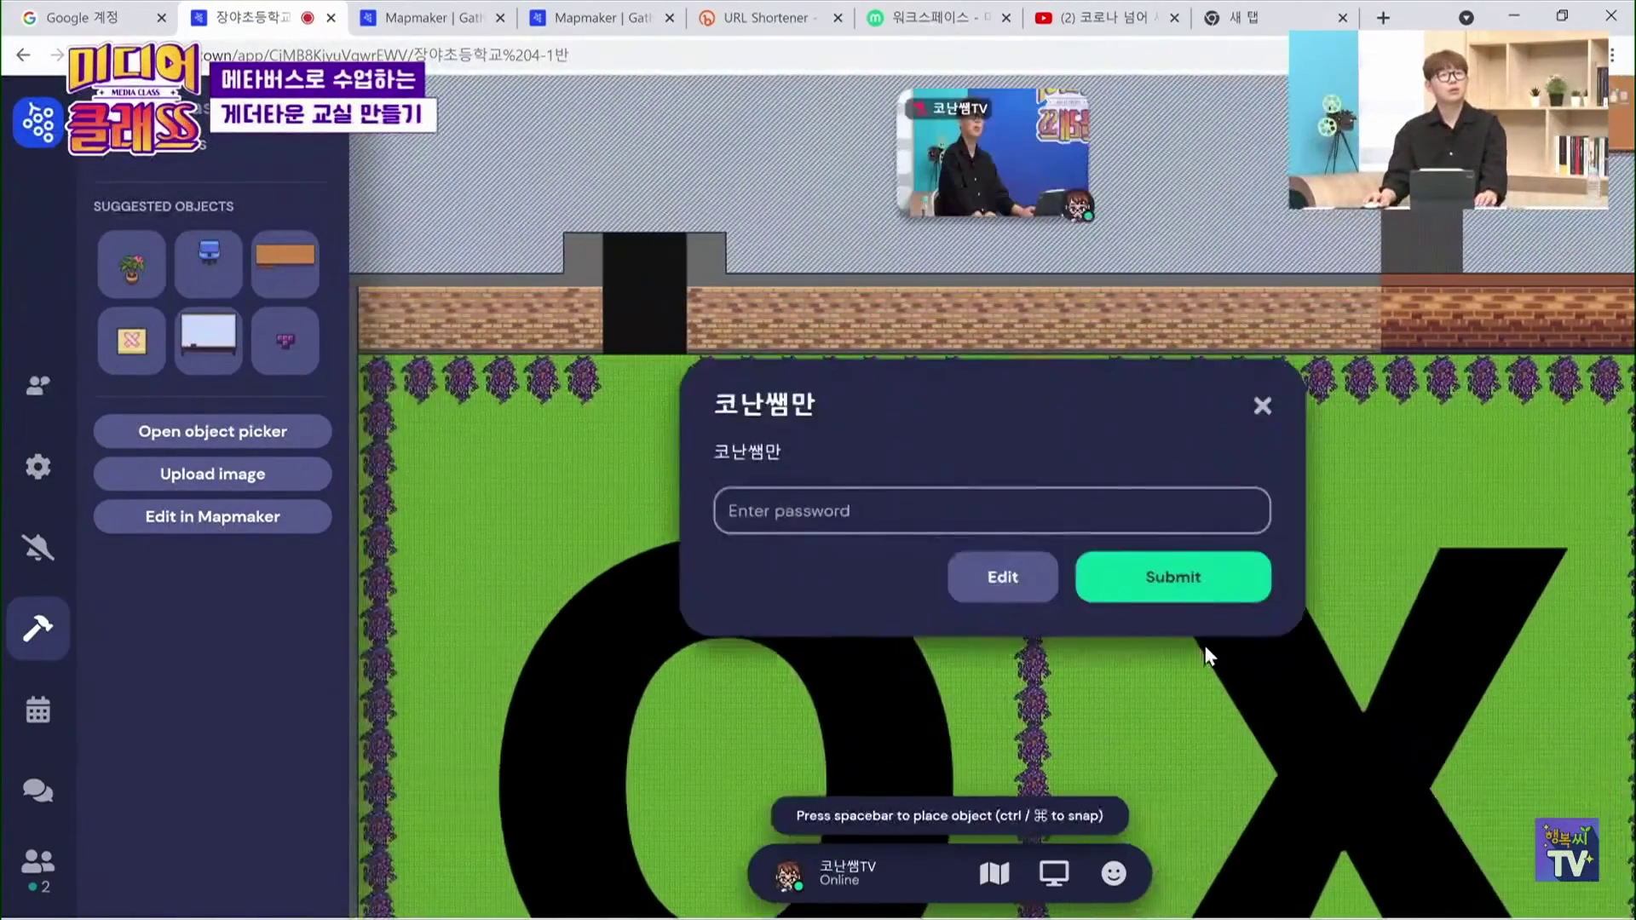
click(1261, 406)
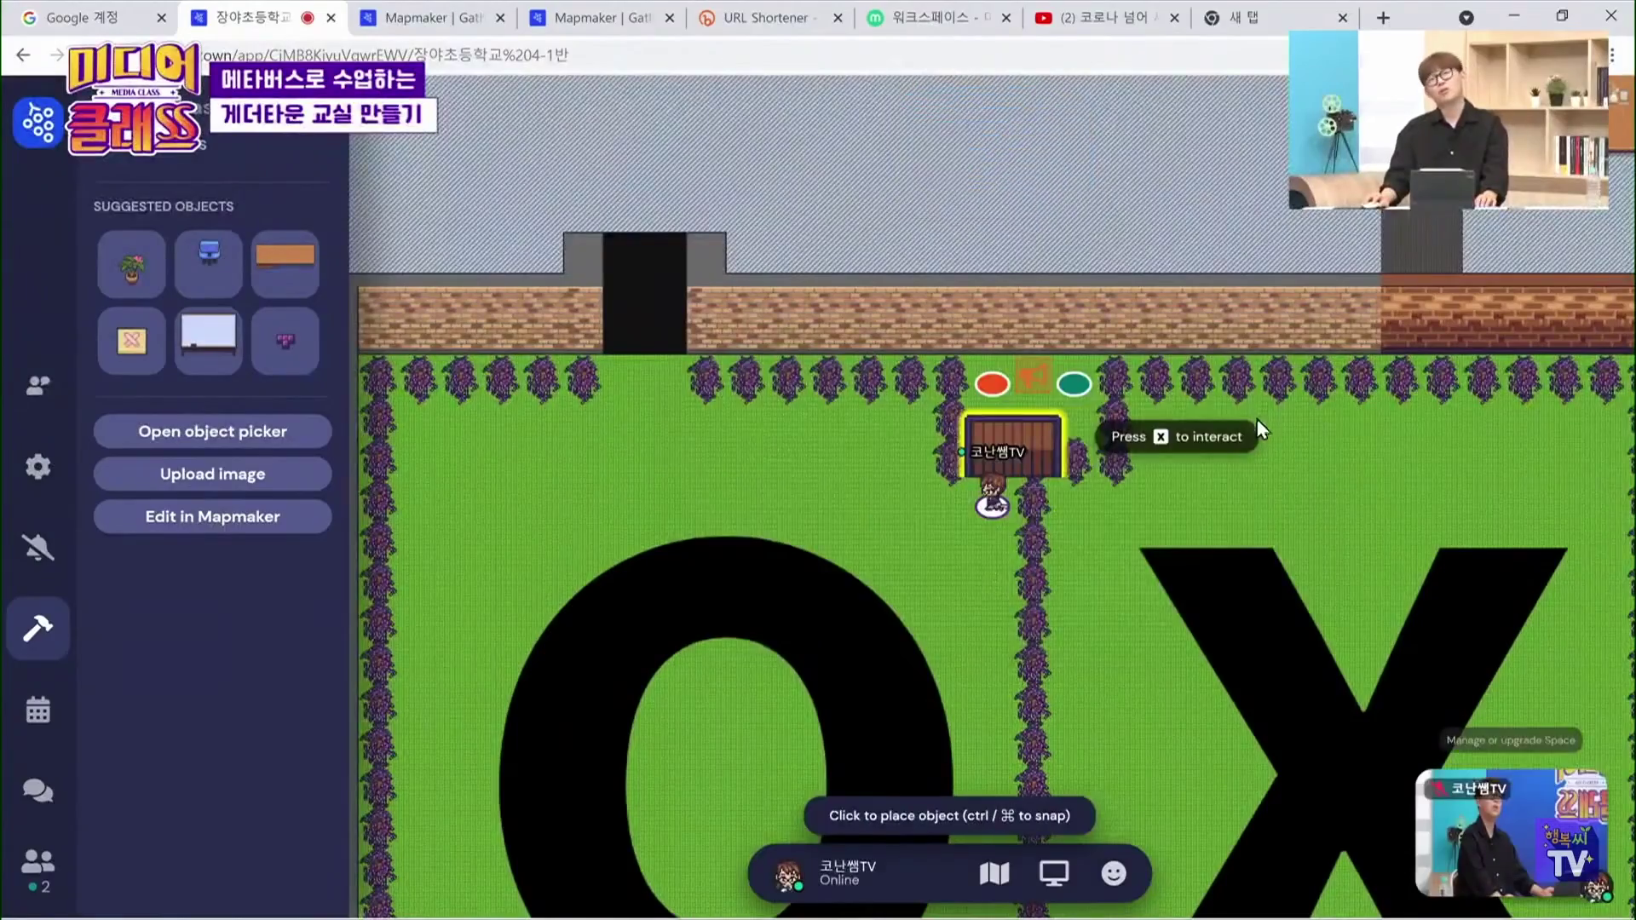
Walk the avatar from the OX field door back through the passage into the music room
key(Left)
key(Left)
key(Left)
key(Left)
key(Left)
key(Left)
key(Left)
key(Left)
key(Left)
key(Up)
key(Up)
key(Up)
key(Up)
key(Up)
key(Up)
key(Up)
key(Up)
key(Up)
key(Up)
key(Up)
key(Up)
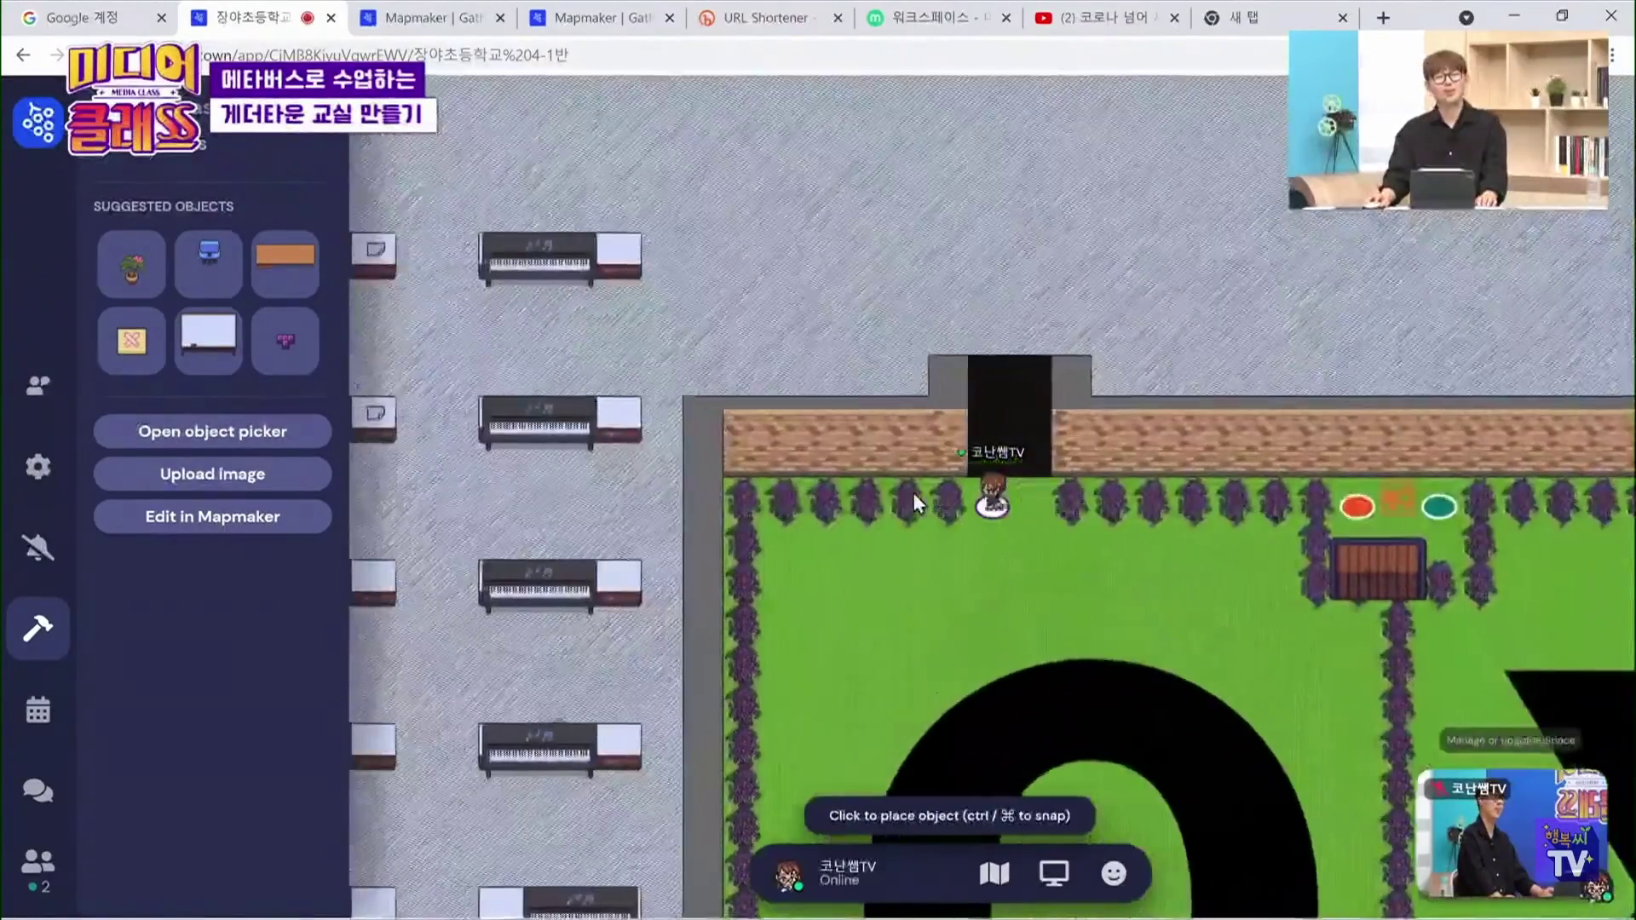
key(Up)
key(Up)
key(Up)
key(Up)
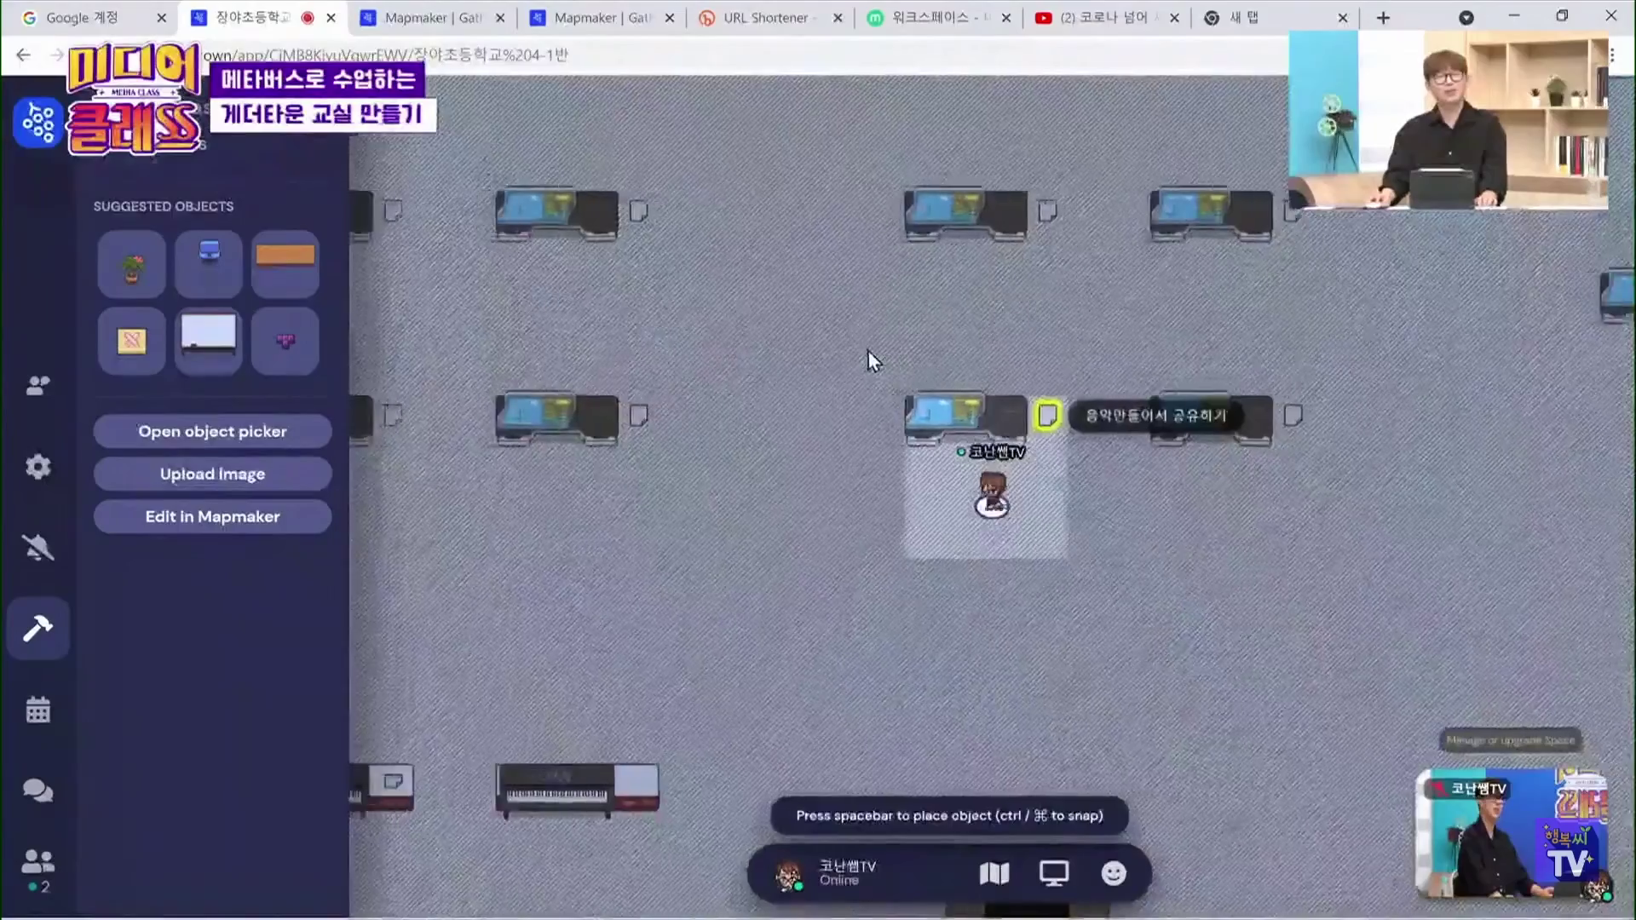
Walk the avatar between the music room desks up to the password door below the upper entrance
key(Left)
key(Left)
key(Left)
key(Left)
key(Left)
key(Left)
key(Left)
key(Left)
key(Left)
key(Up)
key(Up)
key(Up)
key(Up)
key(Up)
key(Up)
key(Up)
key(Up)
key(Up)
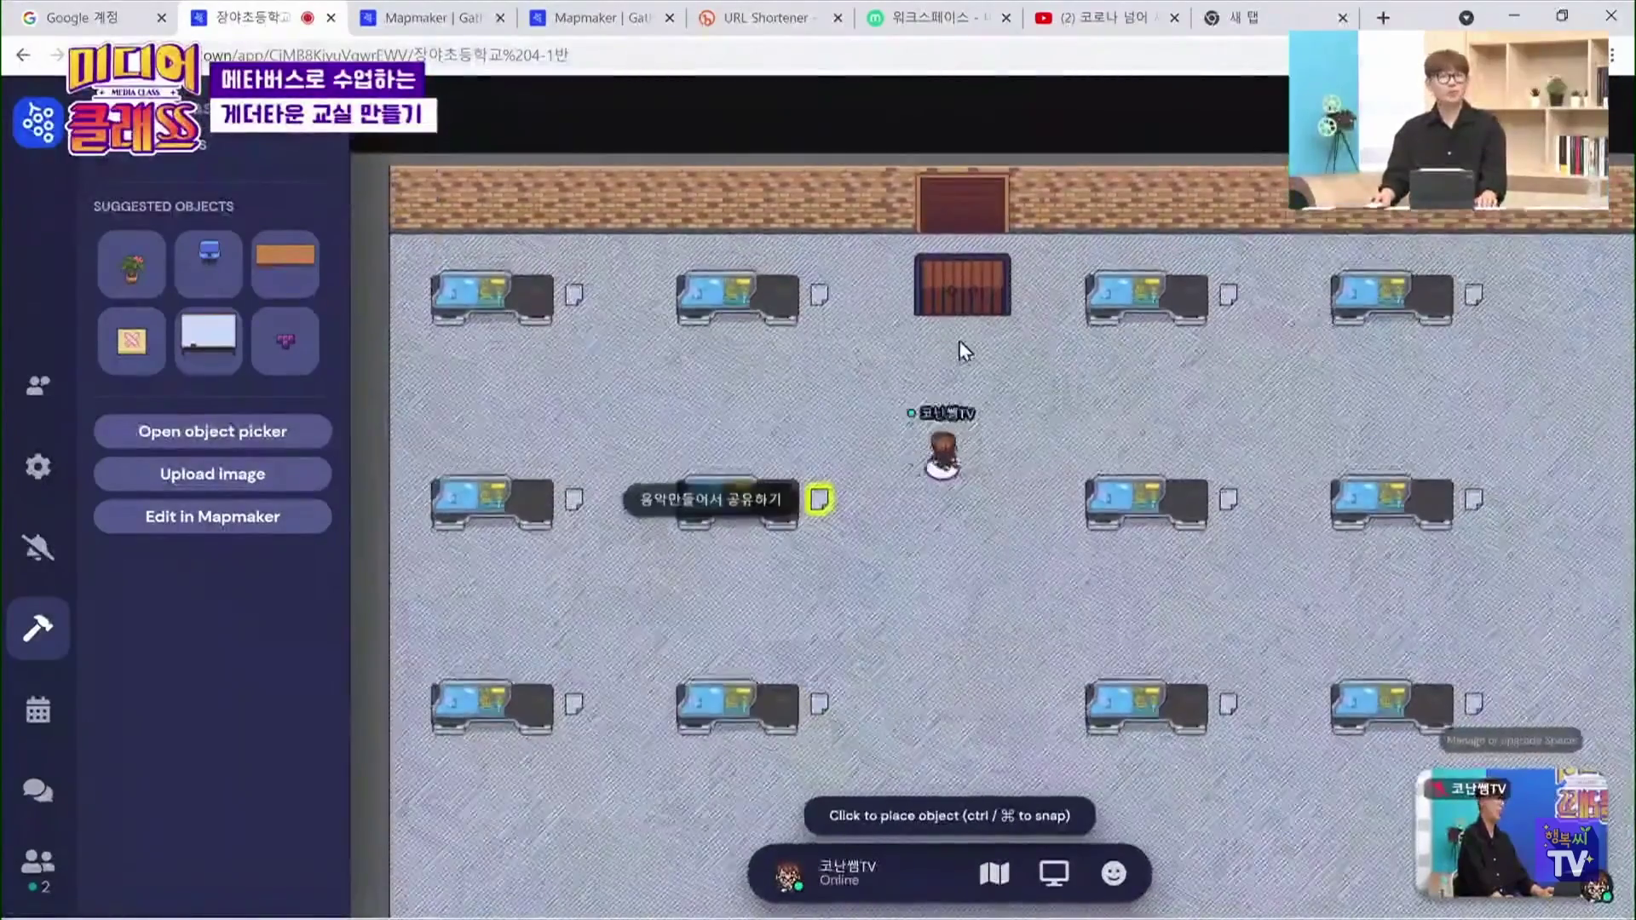
key(Up)
key(Up)
key(Up)
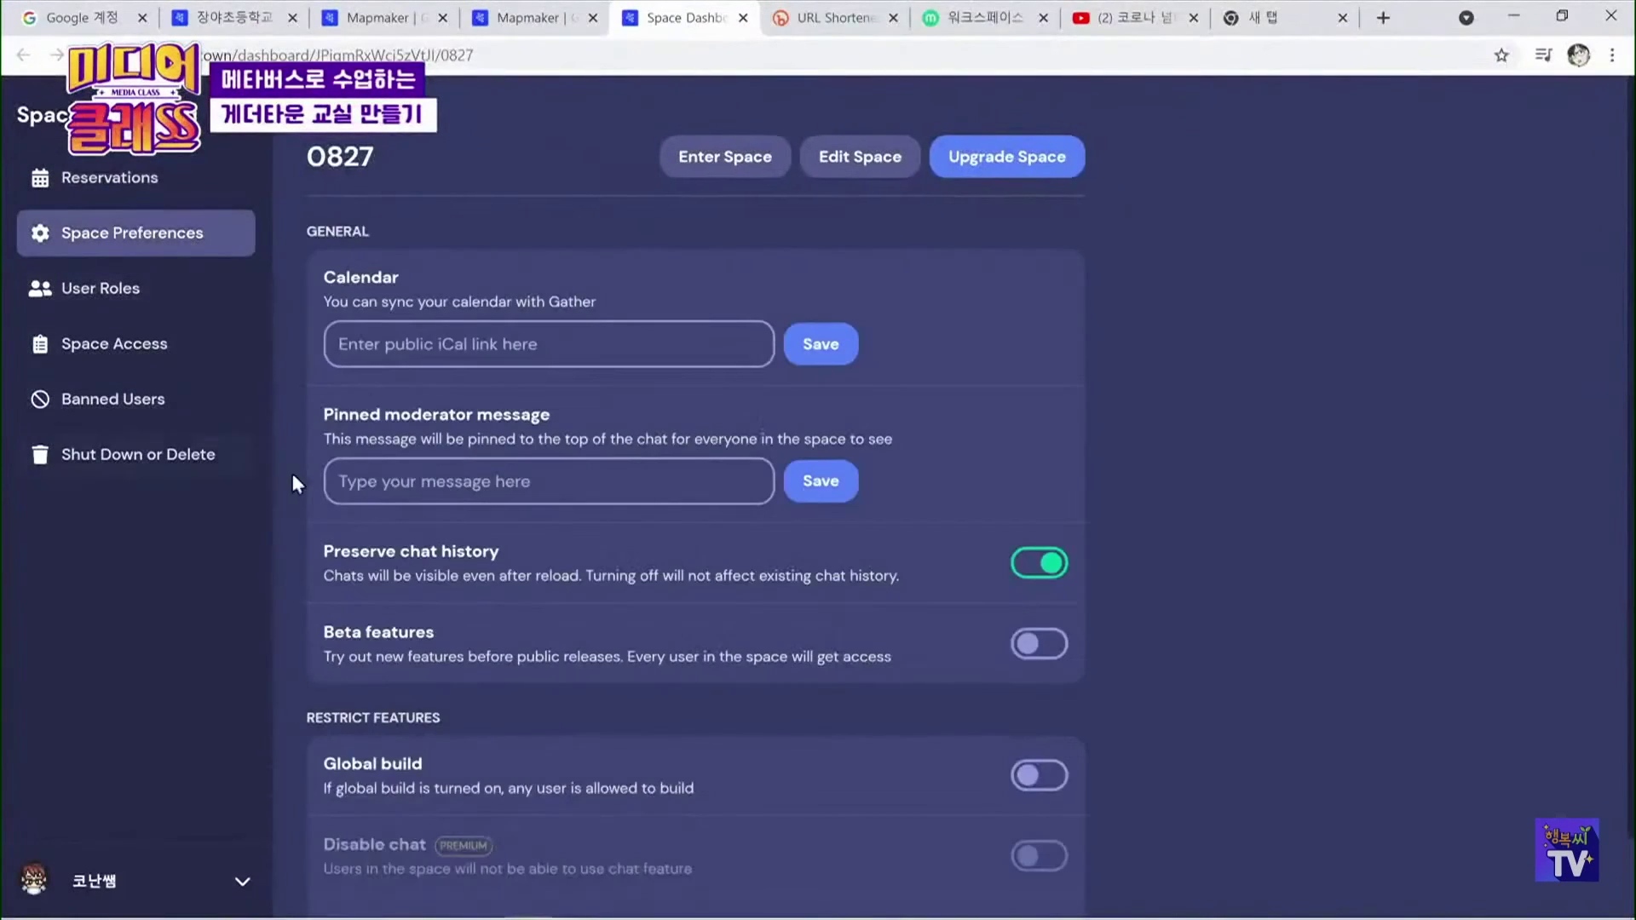
Enable Beta features for the 0827 space and review its user roles and reservation options
scroll(443, 523, down, 1)
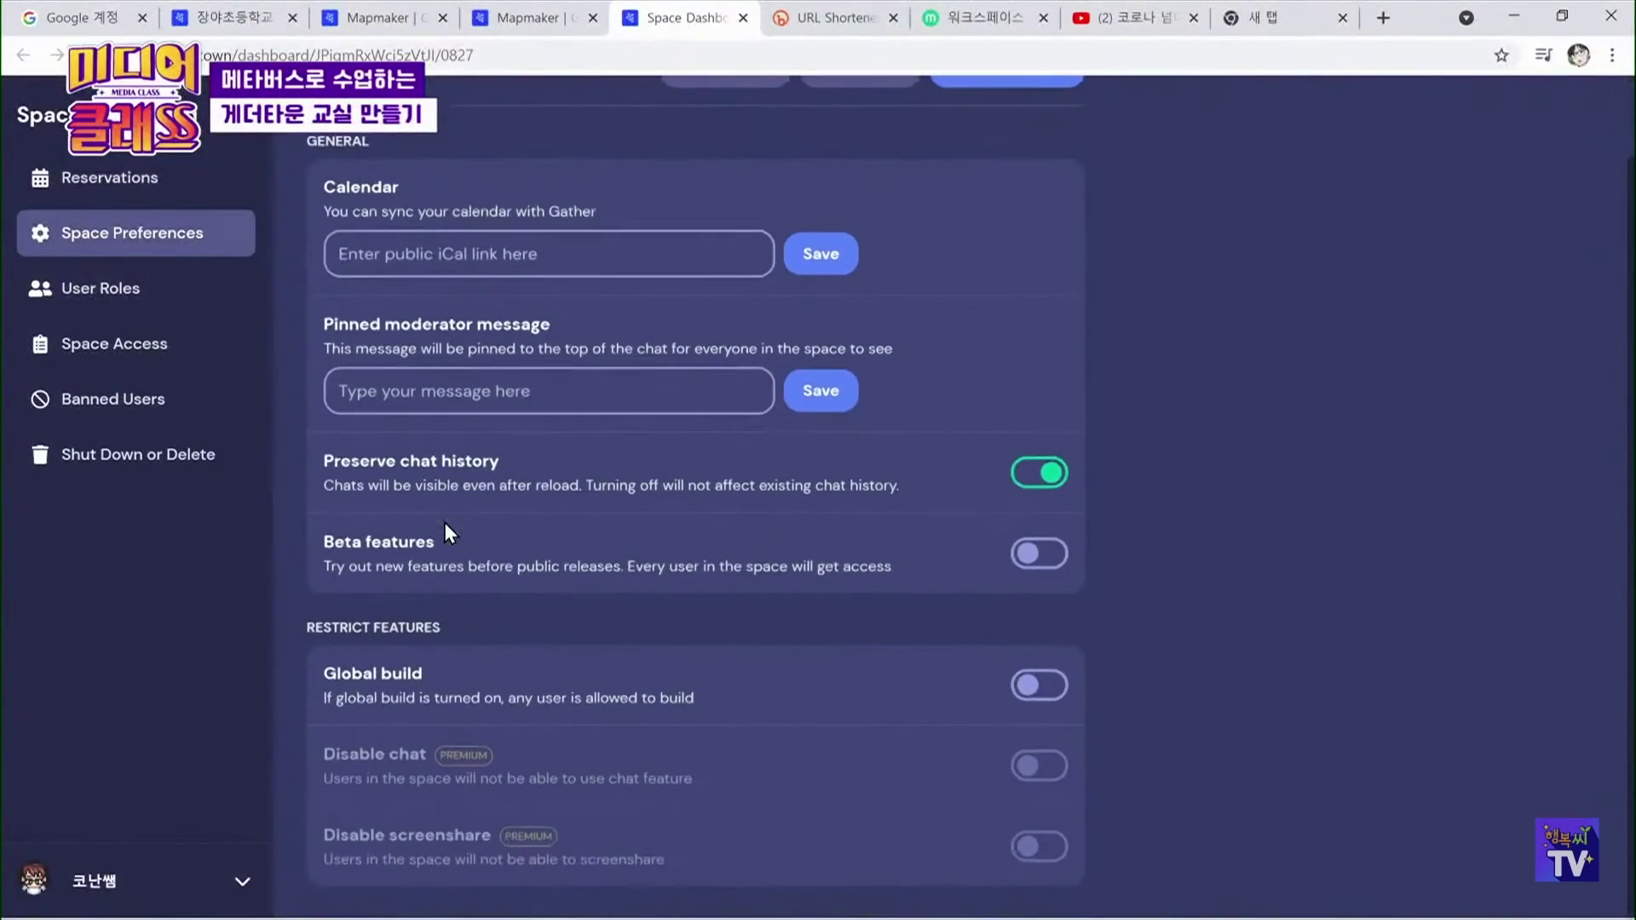
click(1057, 562)
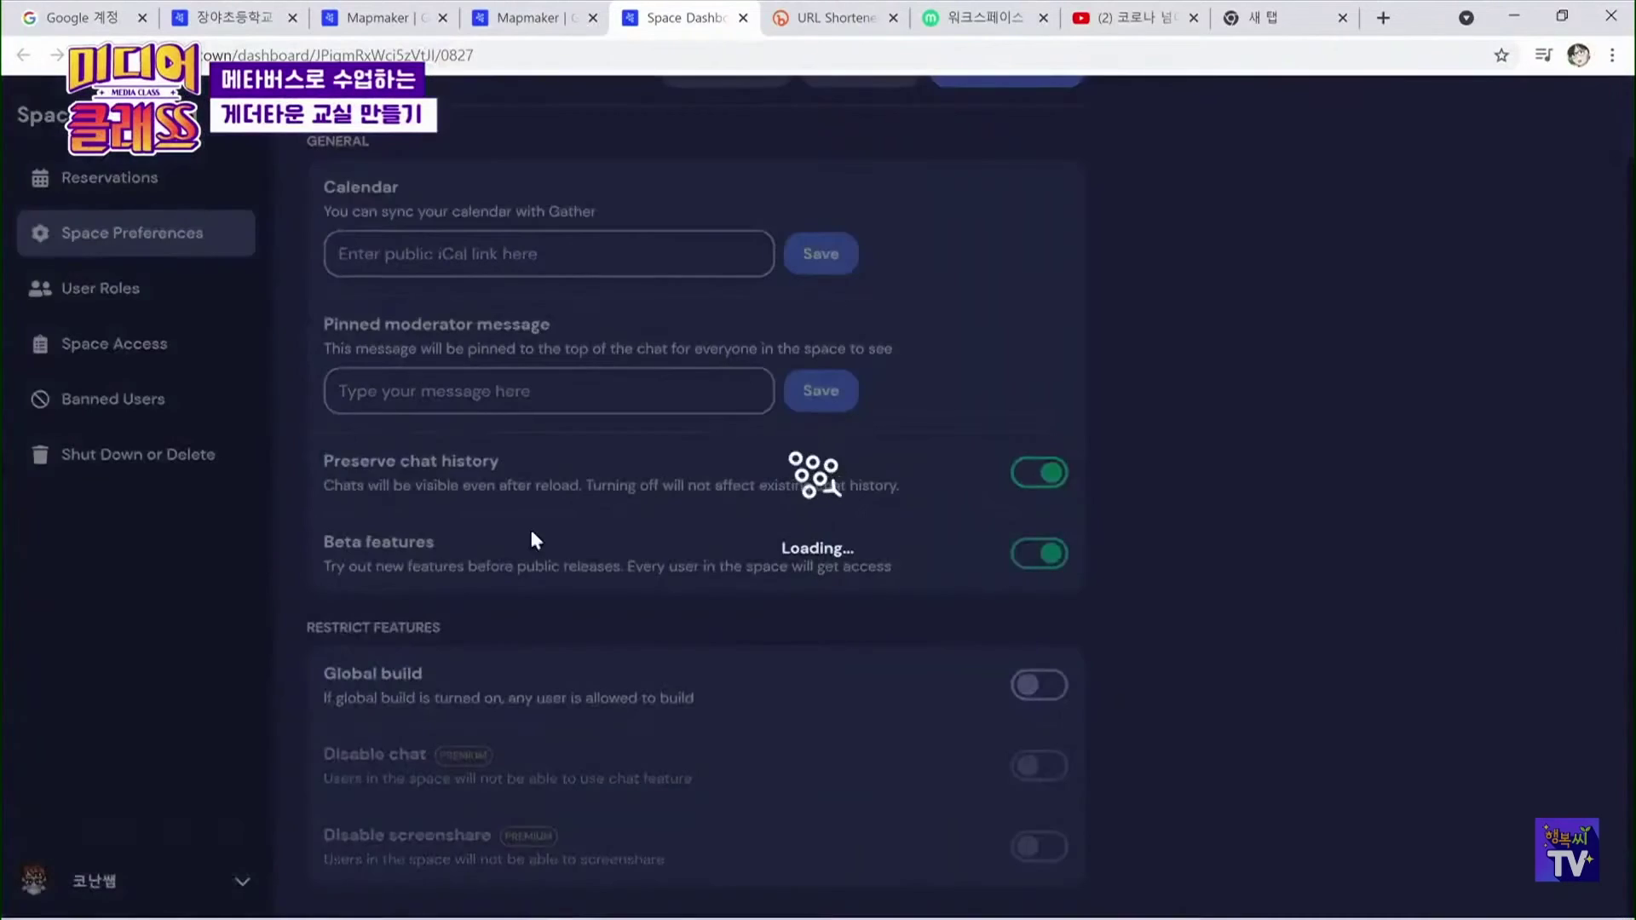
click(161, 288)
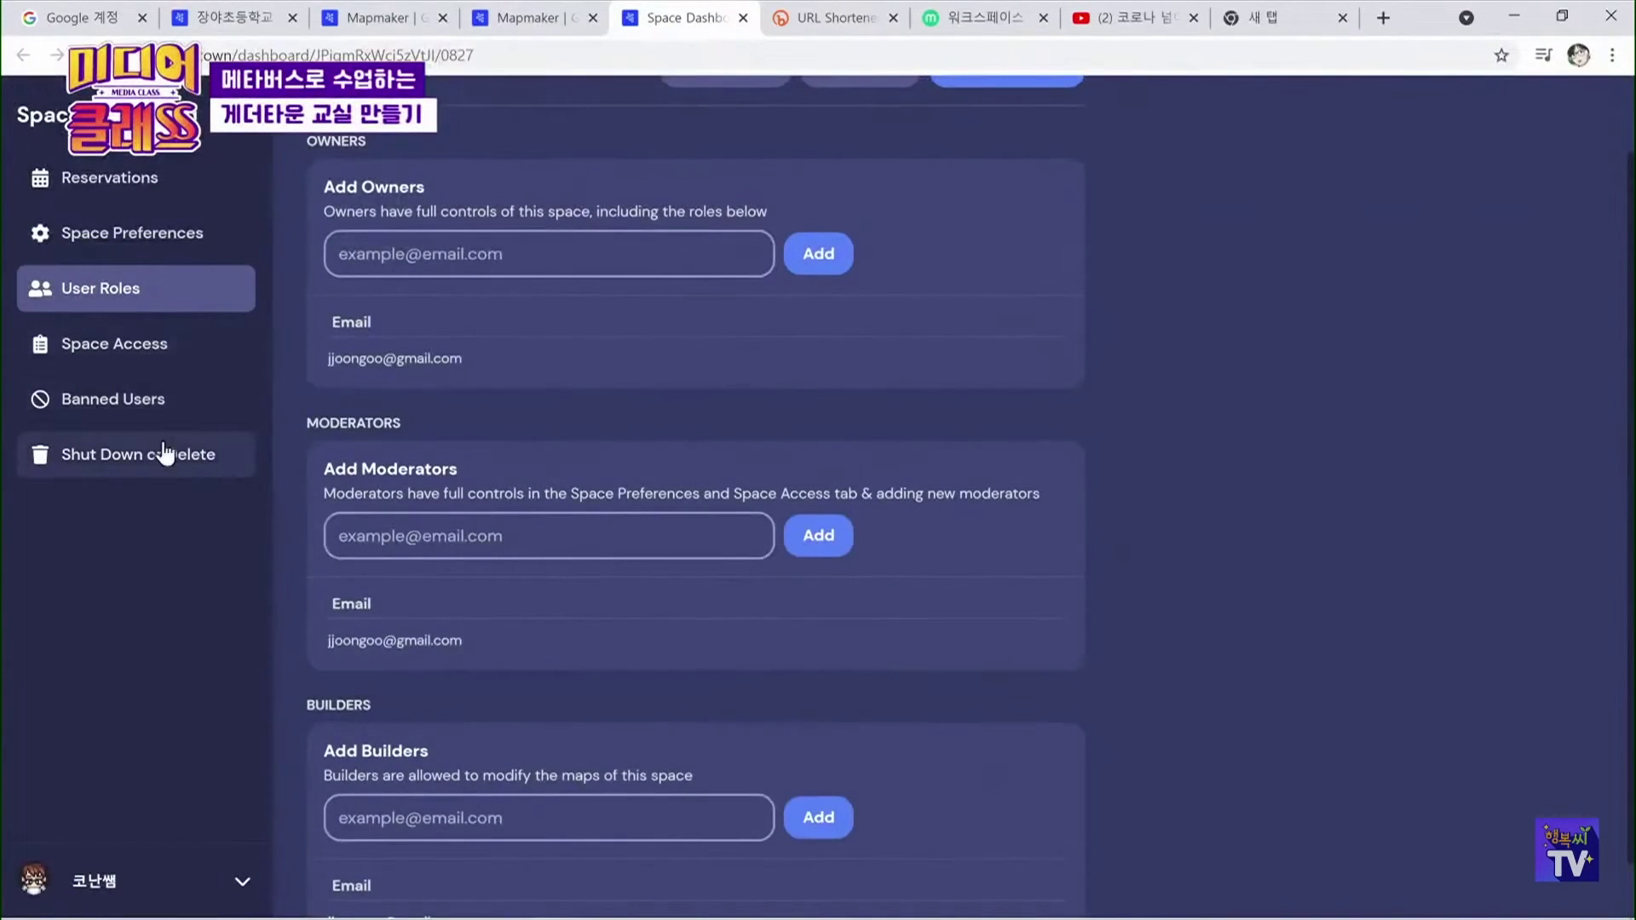
scroll(564, 465, up, 1)
scroll(564, 465, down, 2)
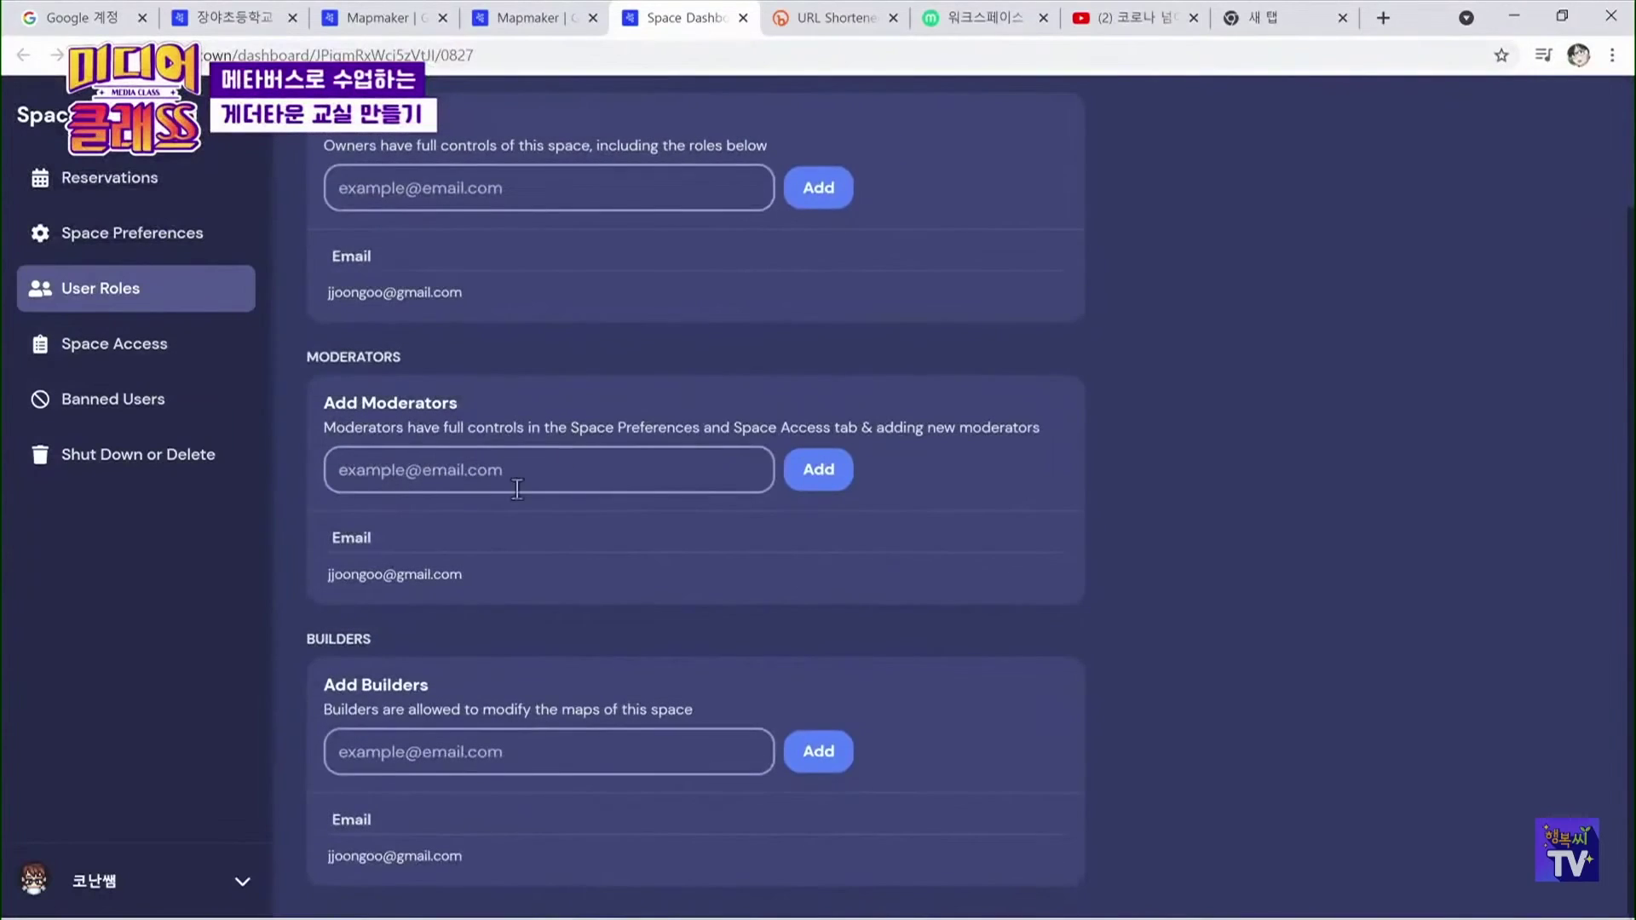
click(149, 181)
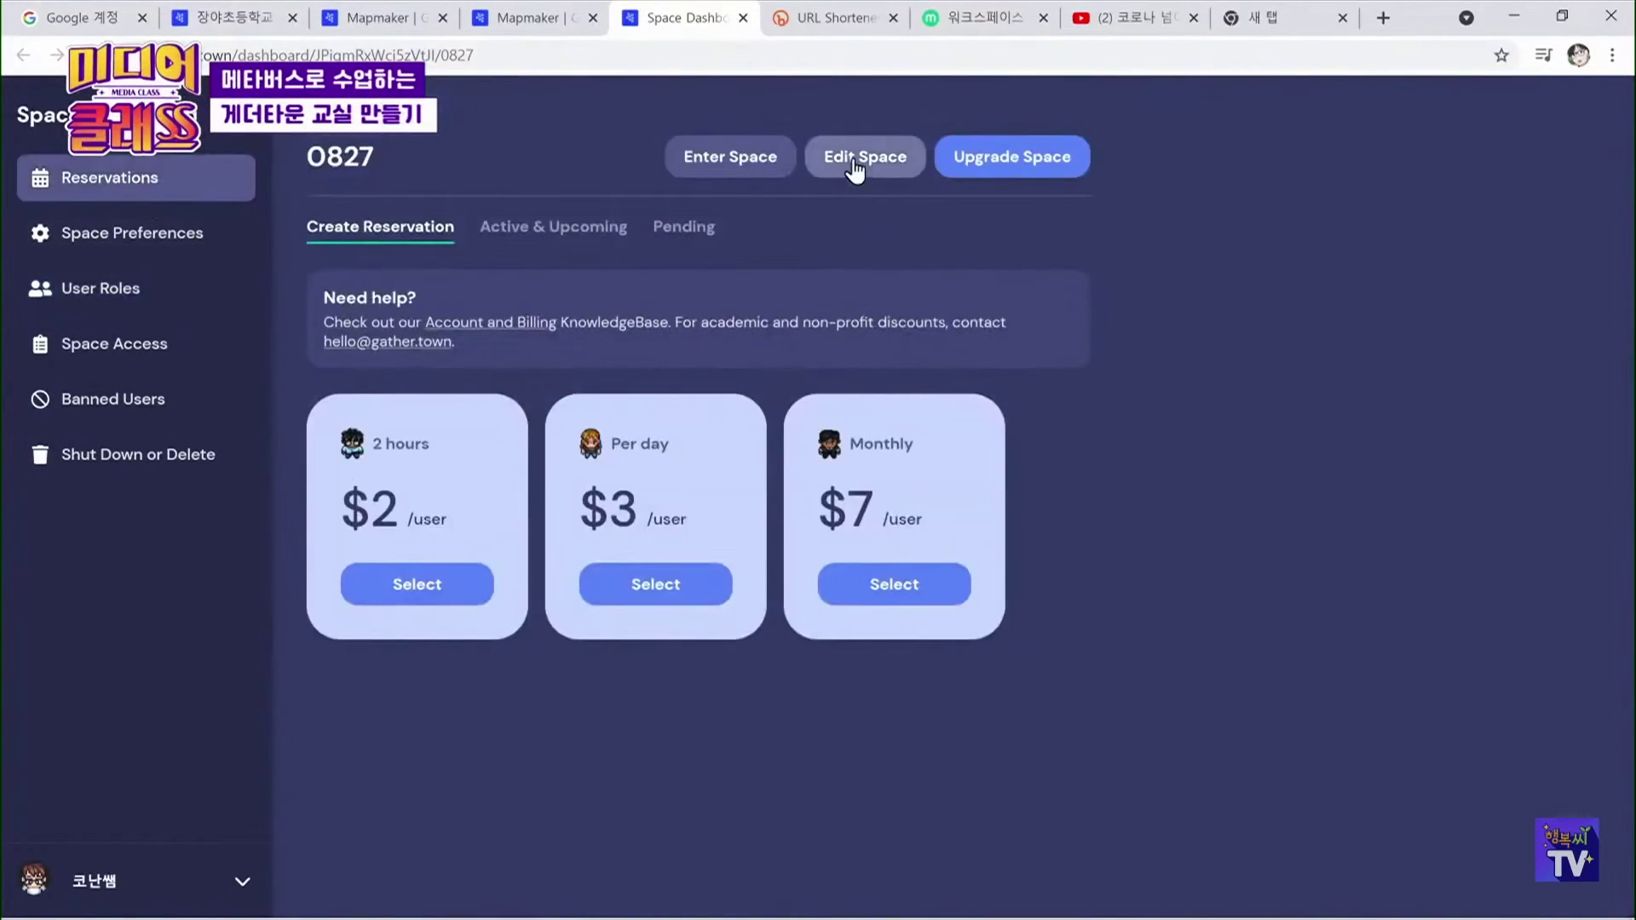
Open the 0827 space in the Mapmaker and check its main menu for the Extension Settings entry
click(855, 170)
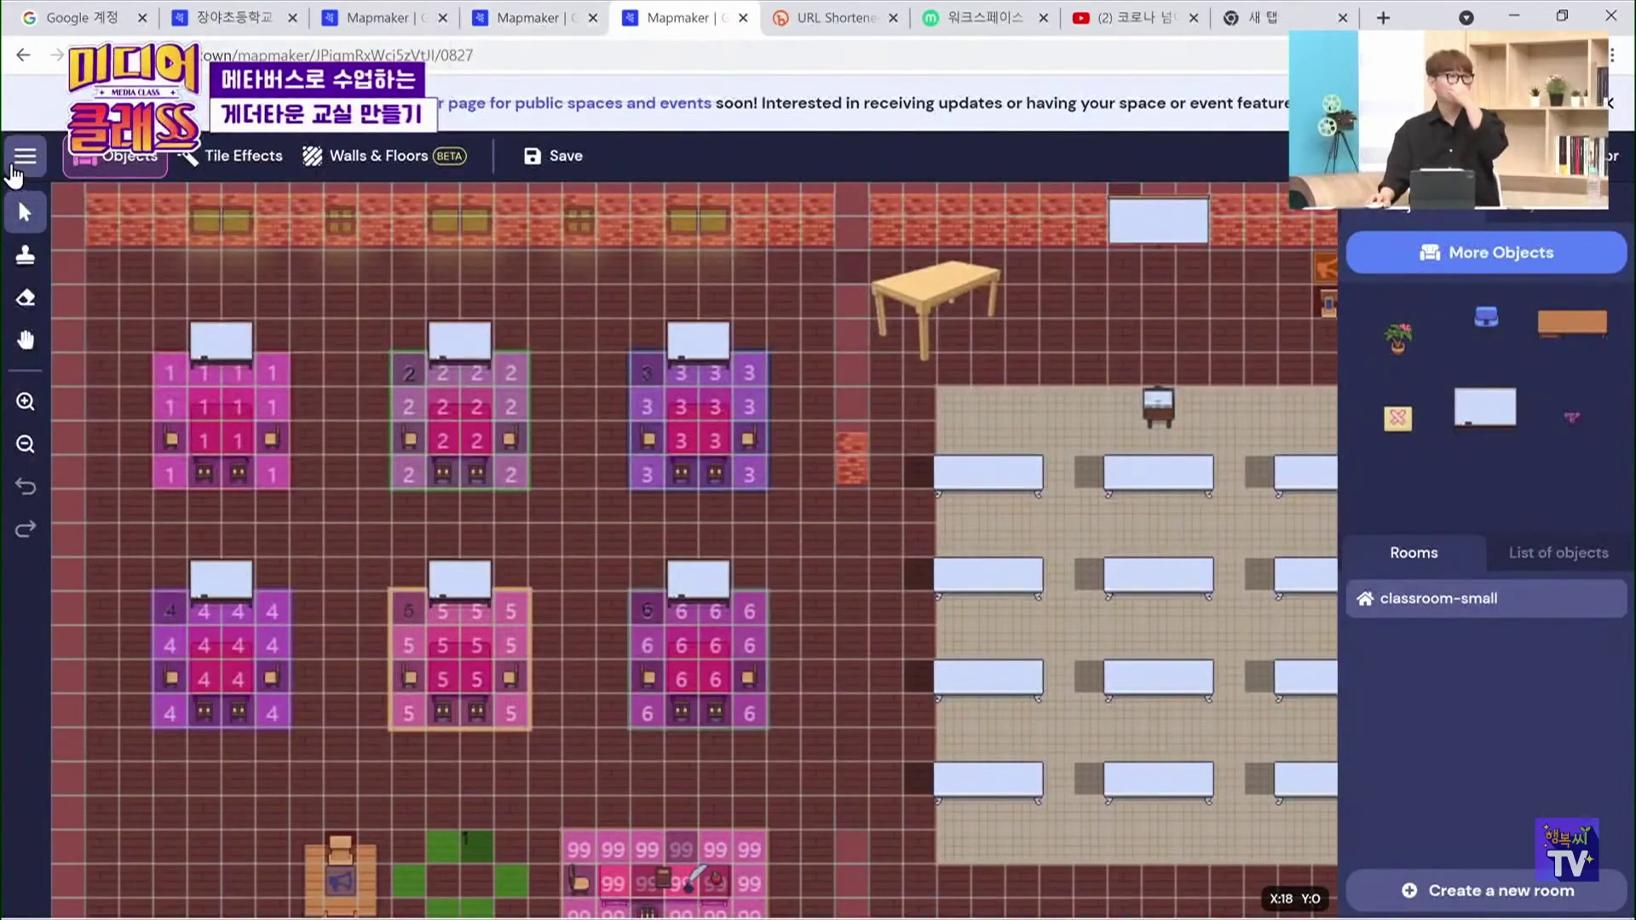
click(25, 157)
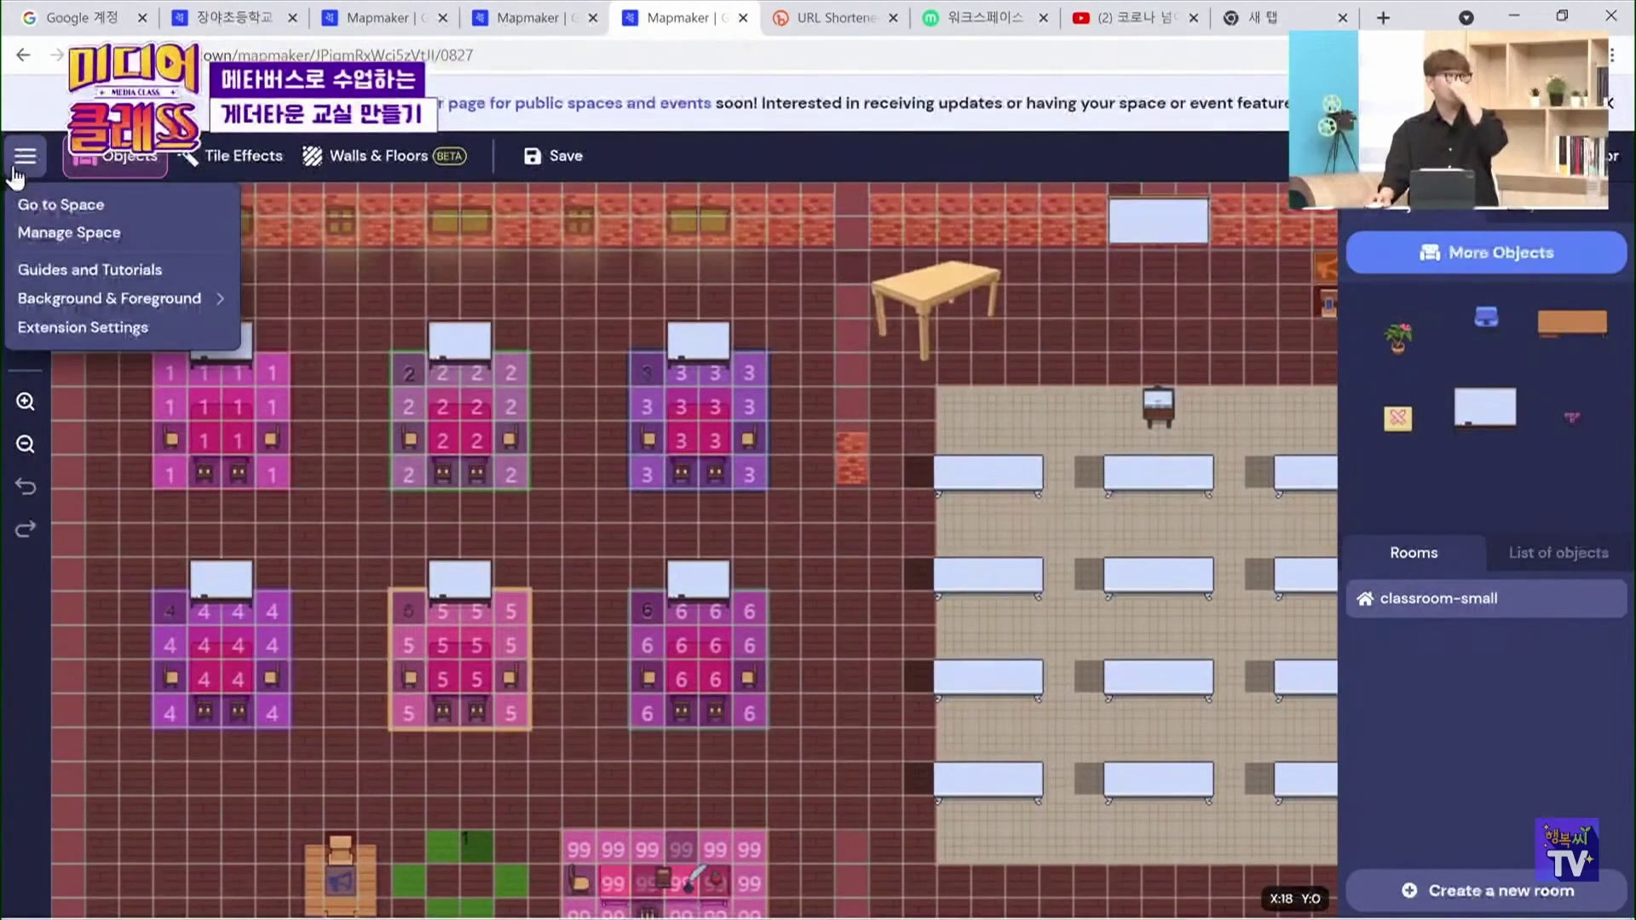
click(535, 18)
click(678, 26)
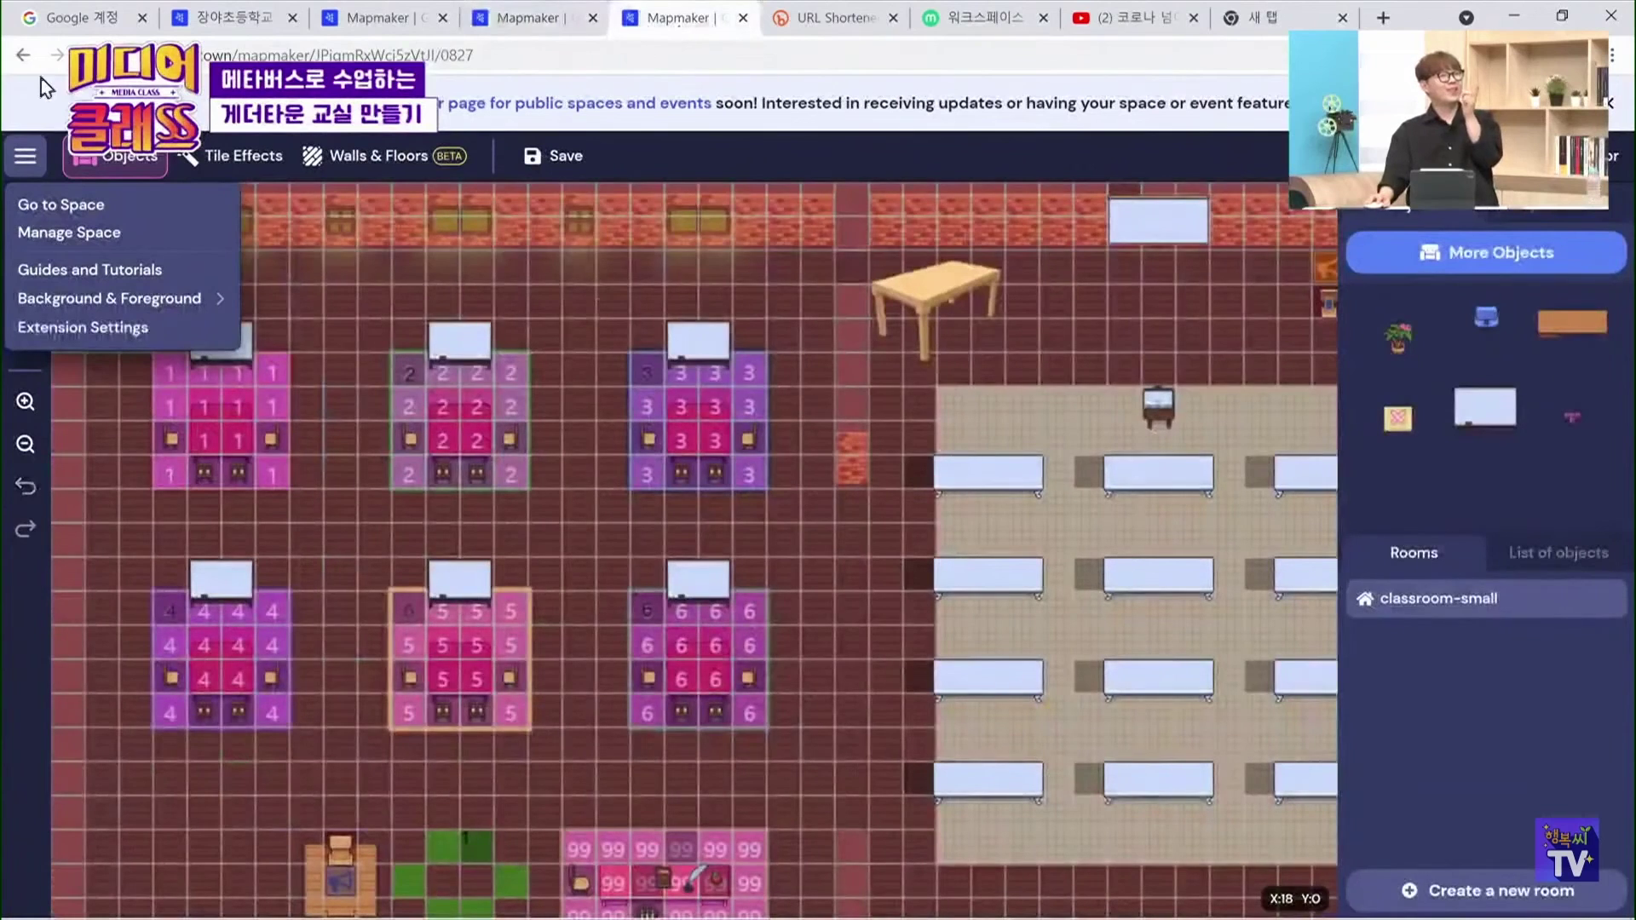
Return to the 0827 space dashboard and check the Beta features option in its space preferences
click(23, 56)
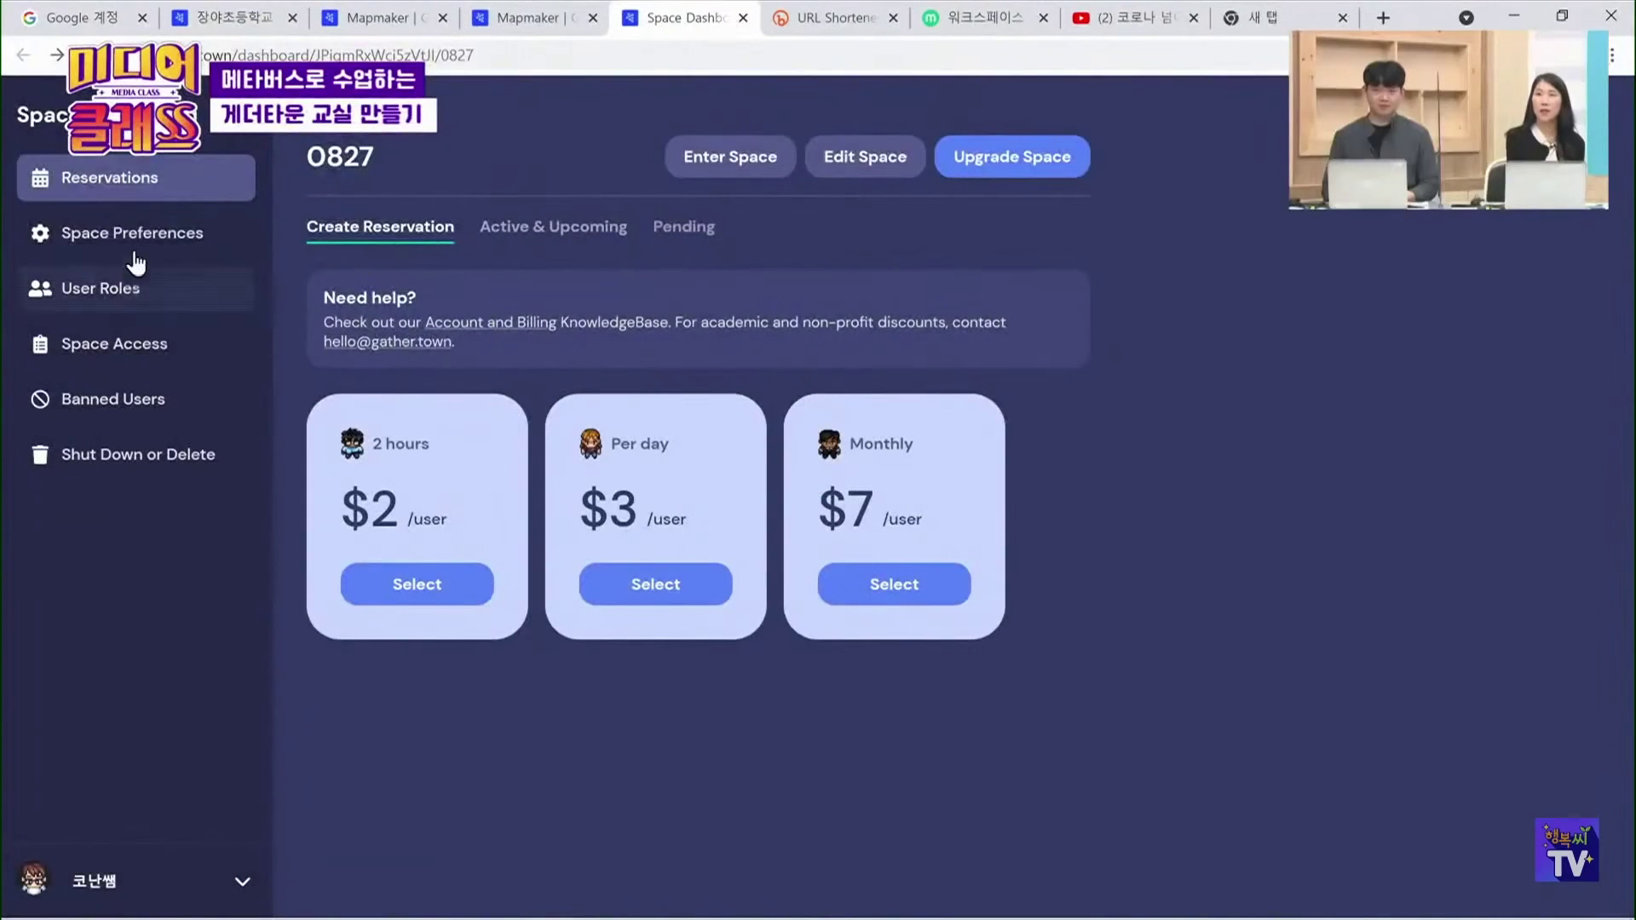
click(135, 252)
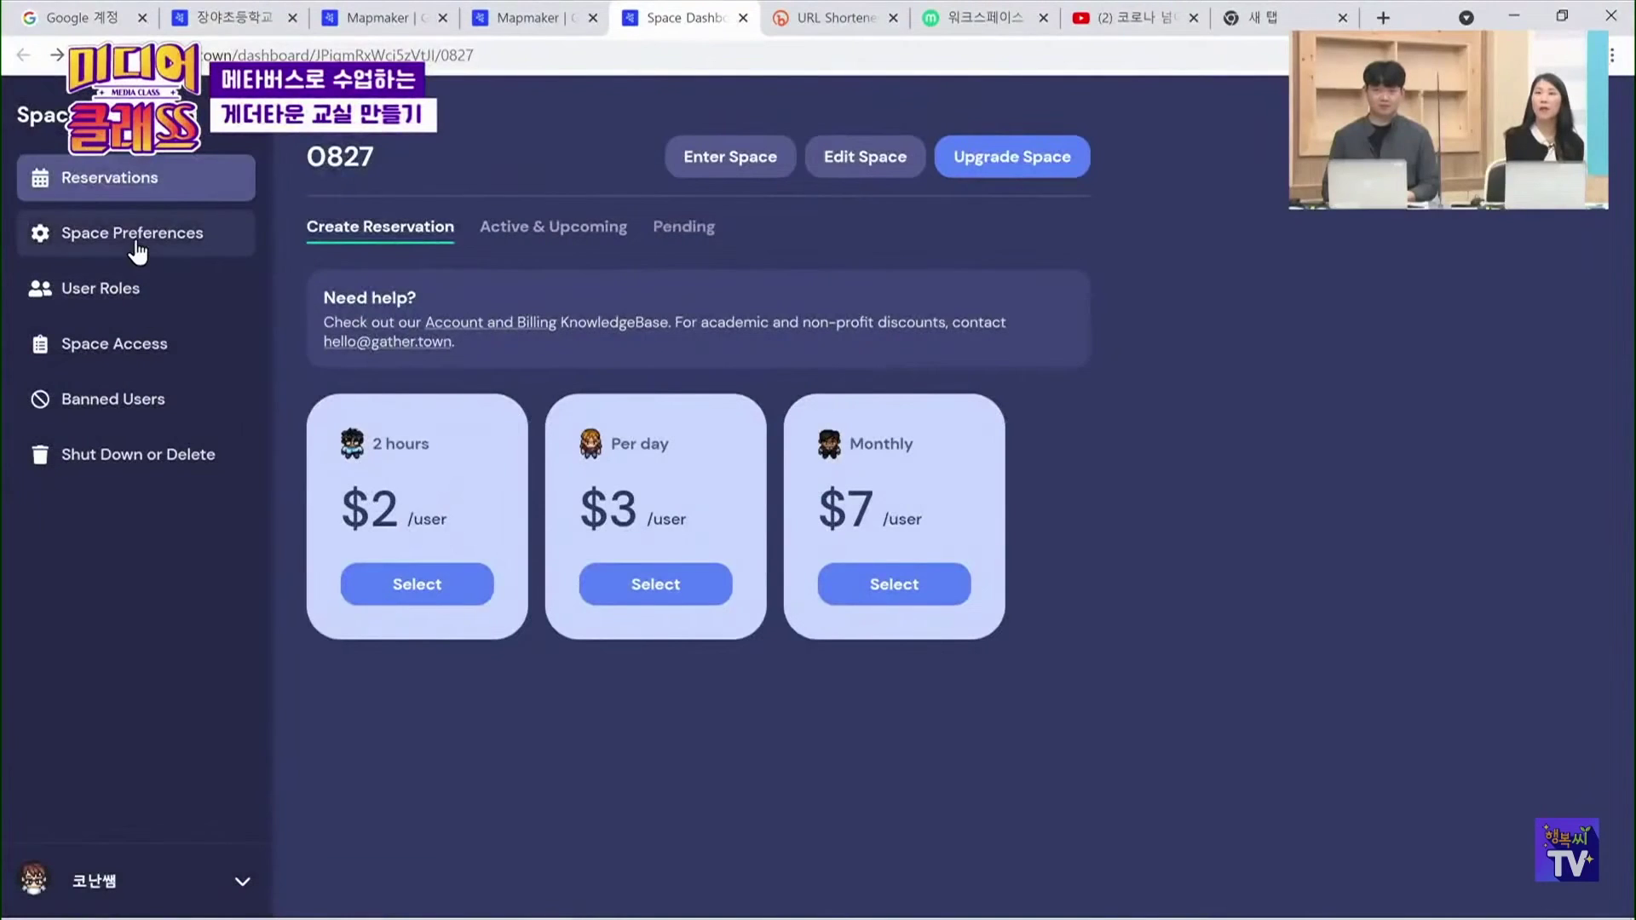
scroll(574, 540, down, 1)
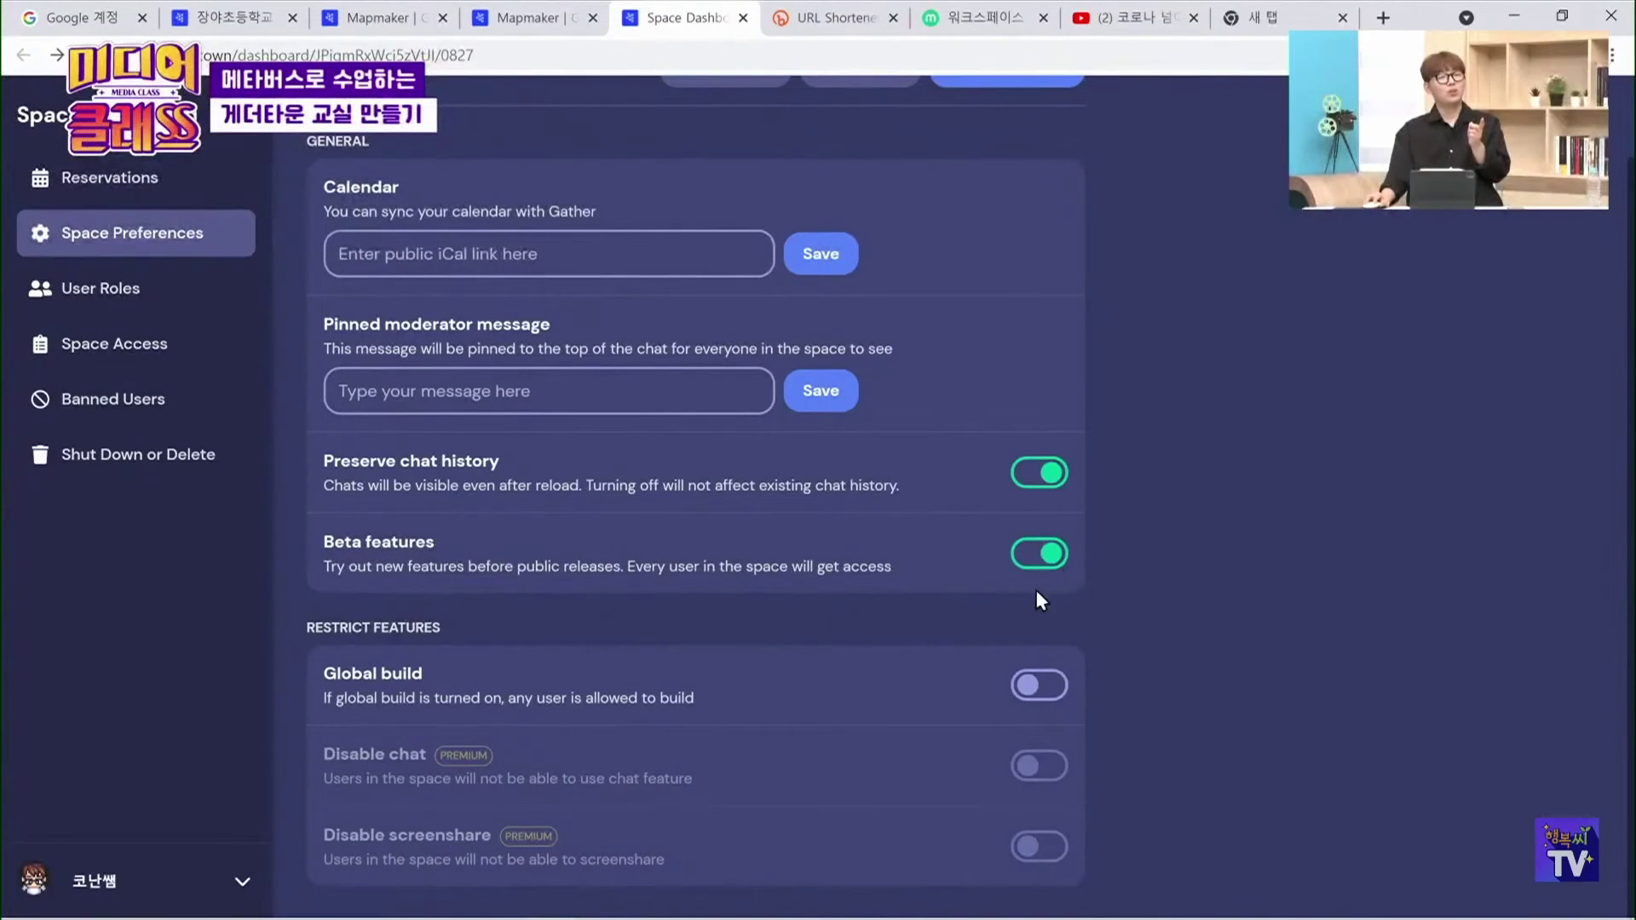
Compare the main menu of the earlier 0827 Mapmaker tab with the space's preferences
click(528, 23)
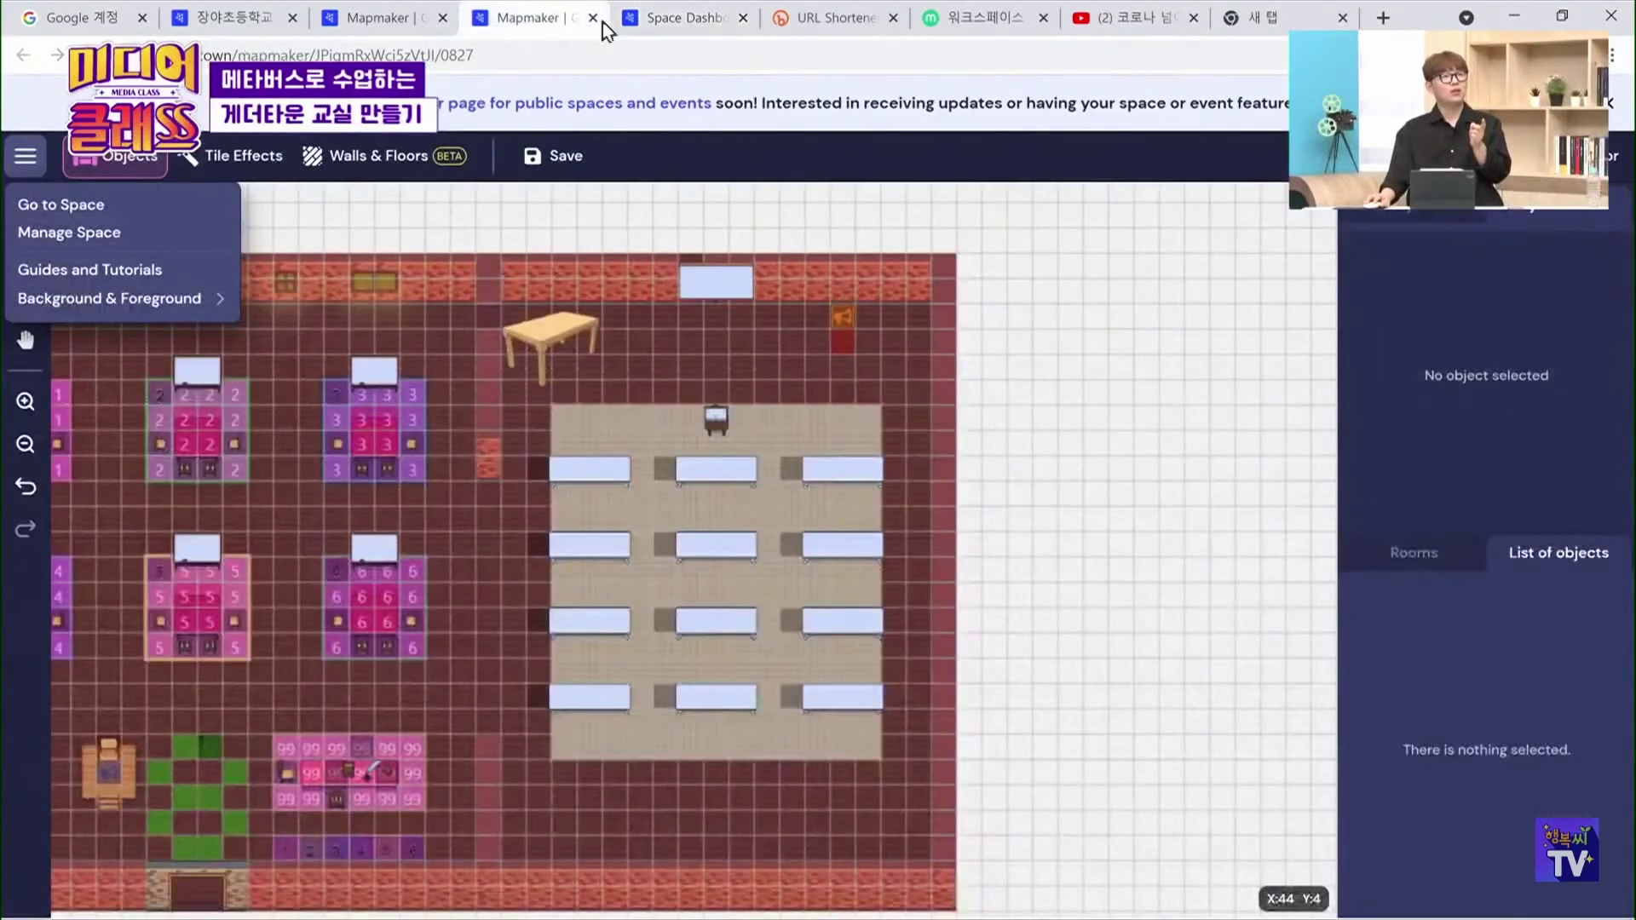
click(652, 27)
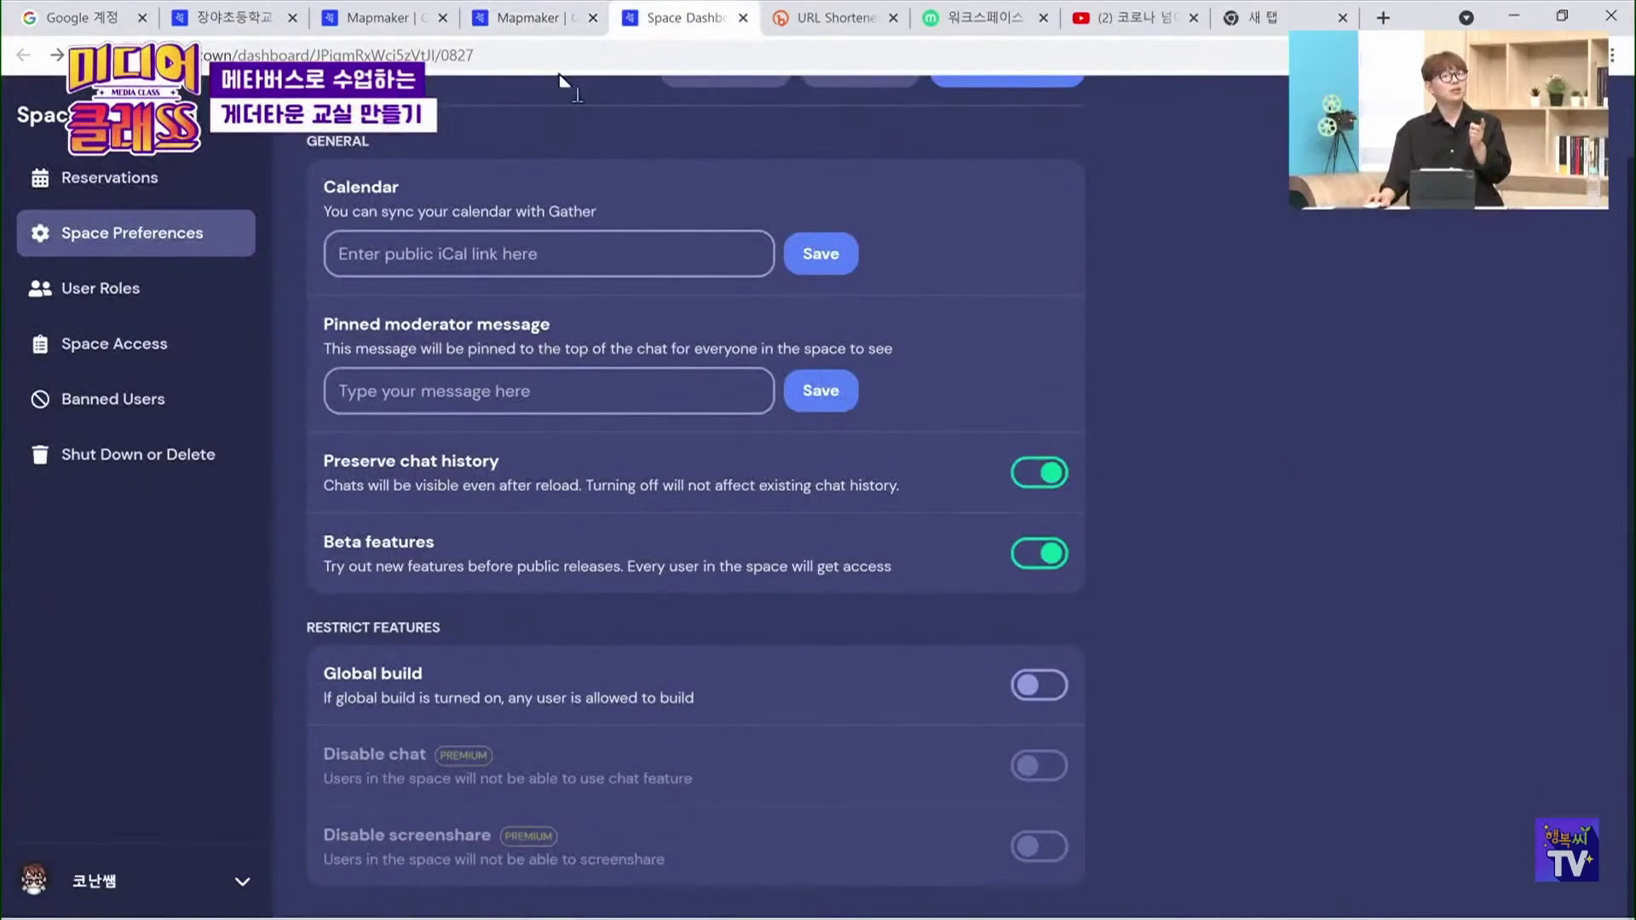
click(539, 18)
mouse_move(138, 326)
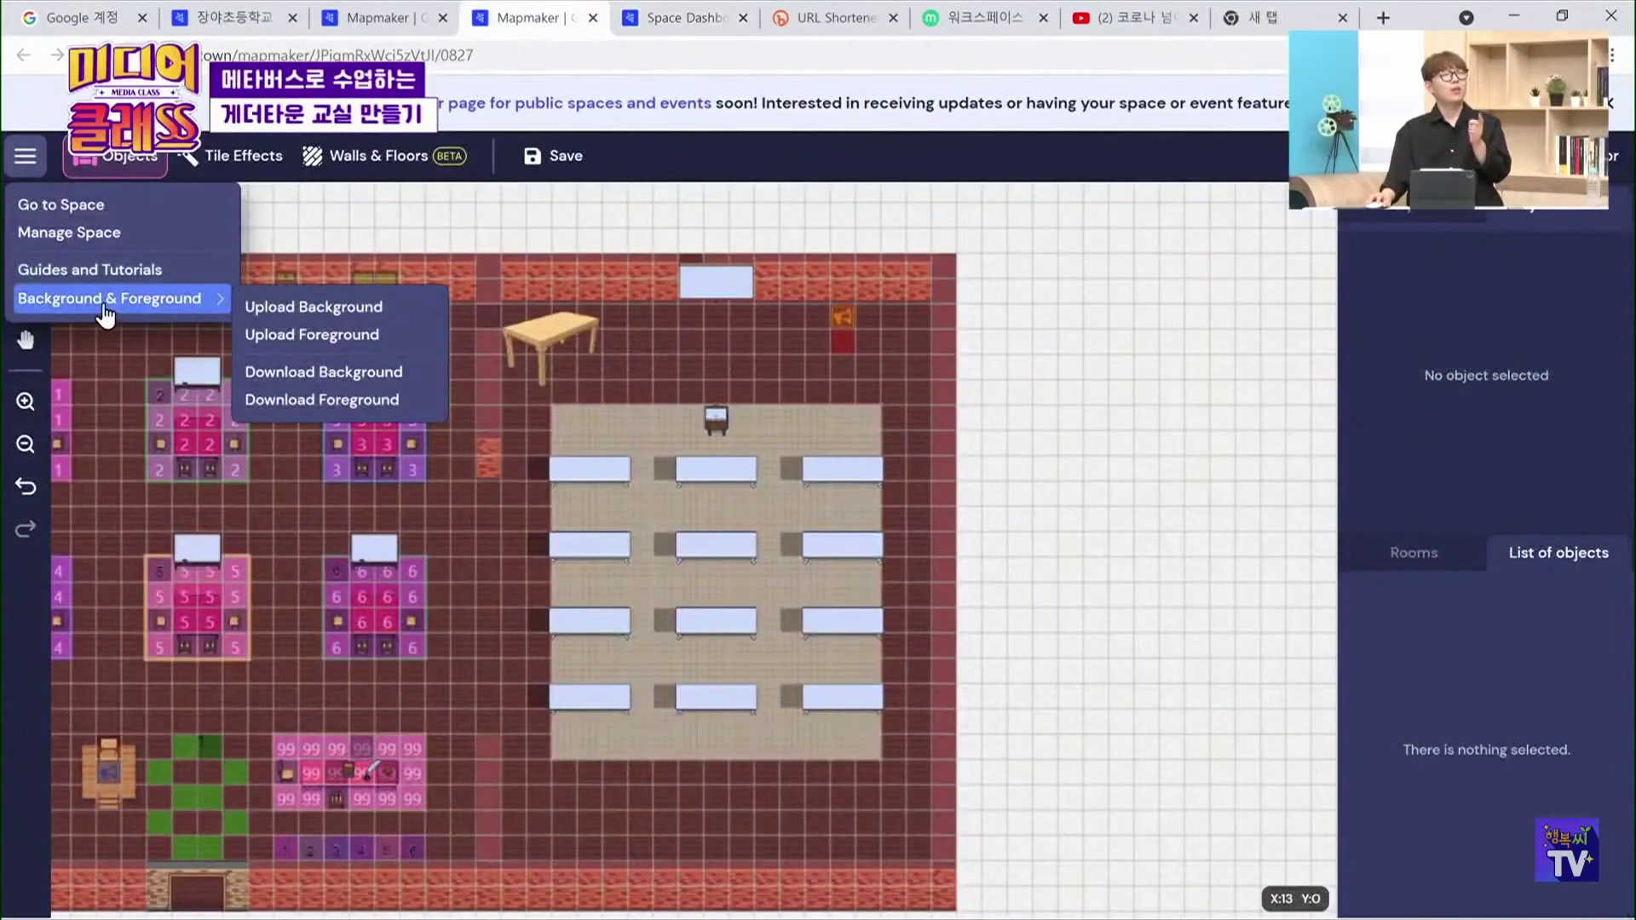
click(26, 158)
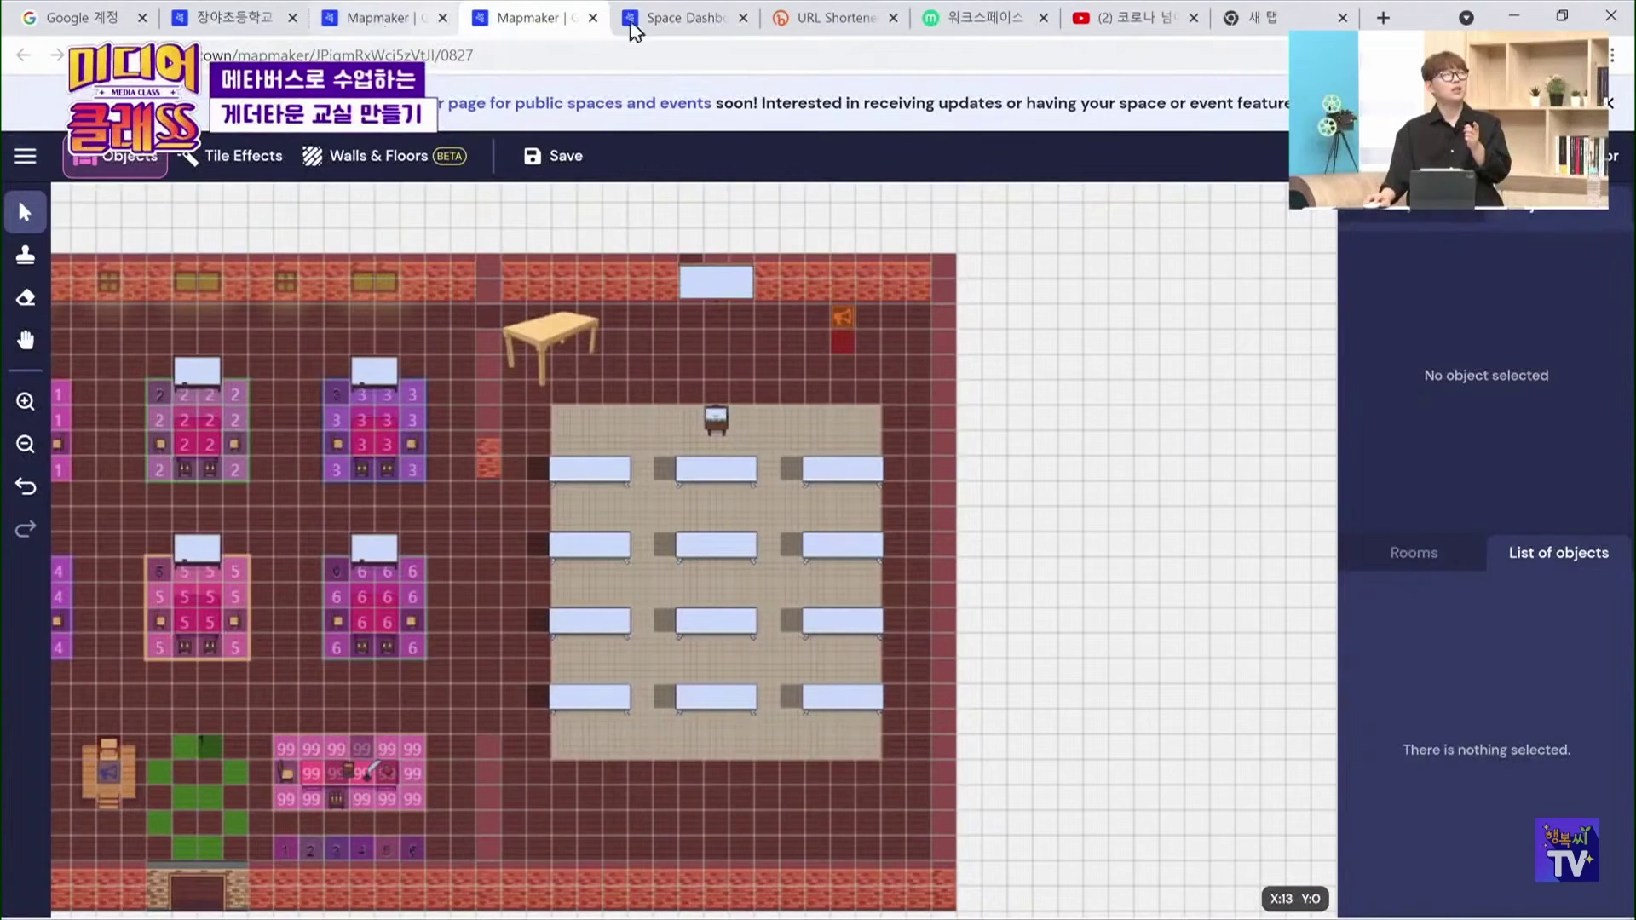
Close the earlier Mapmaker tab without saving and reopen the 0827 space for editing from its dashboard
click(593, 18)
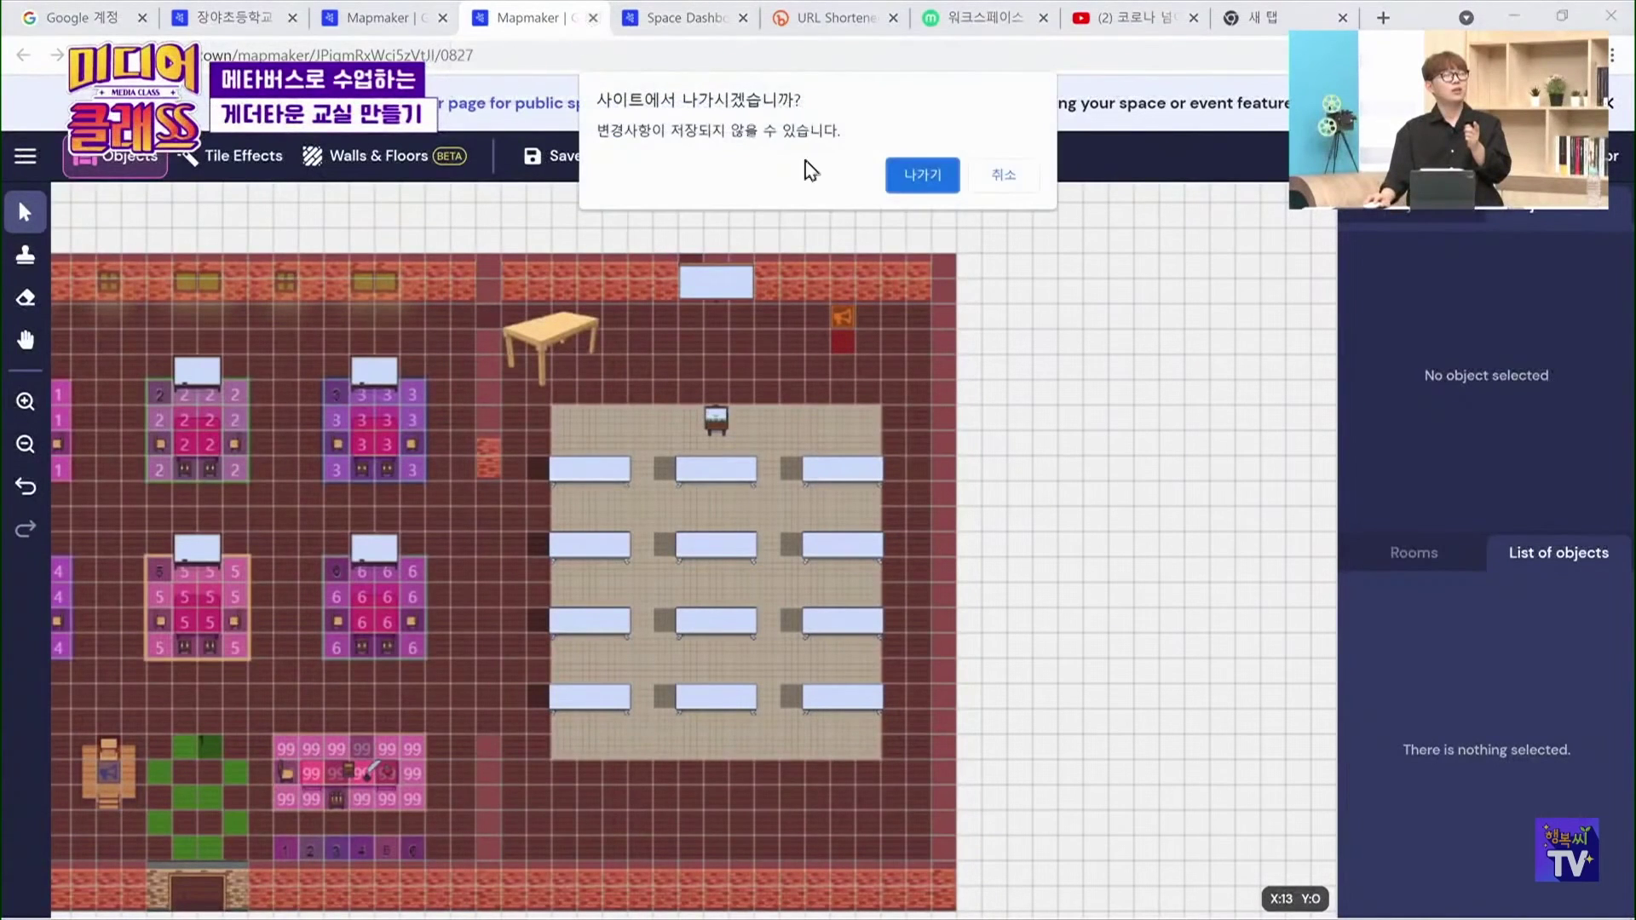
click(919, 175)
scroll(734, 213, up, 1)
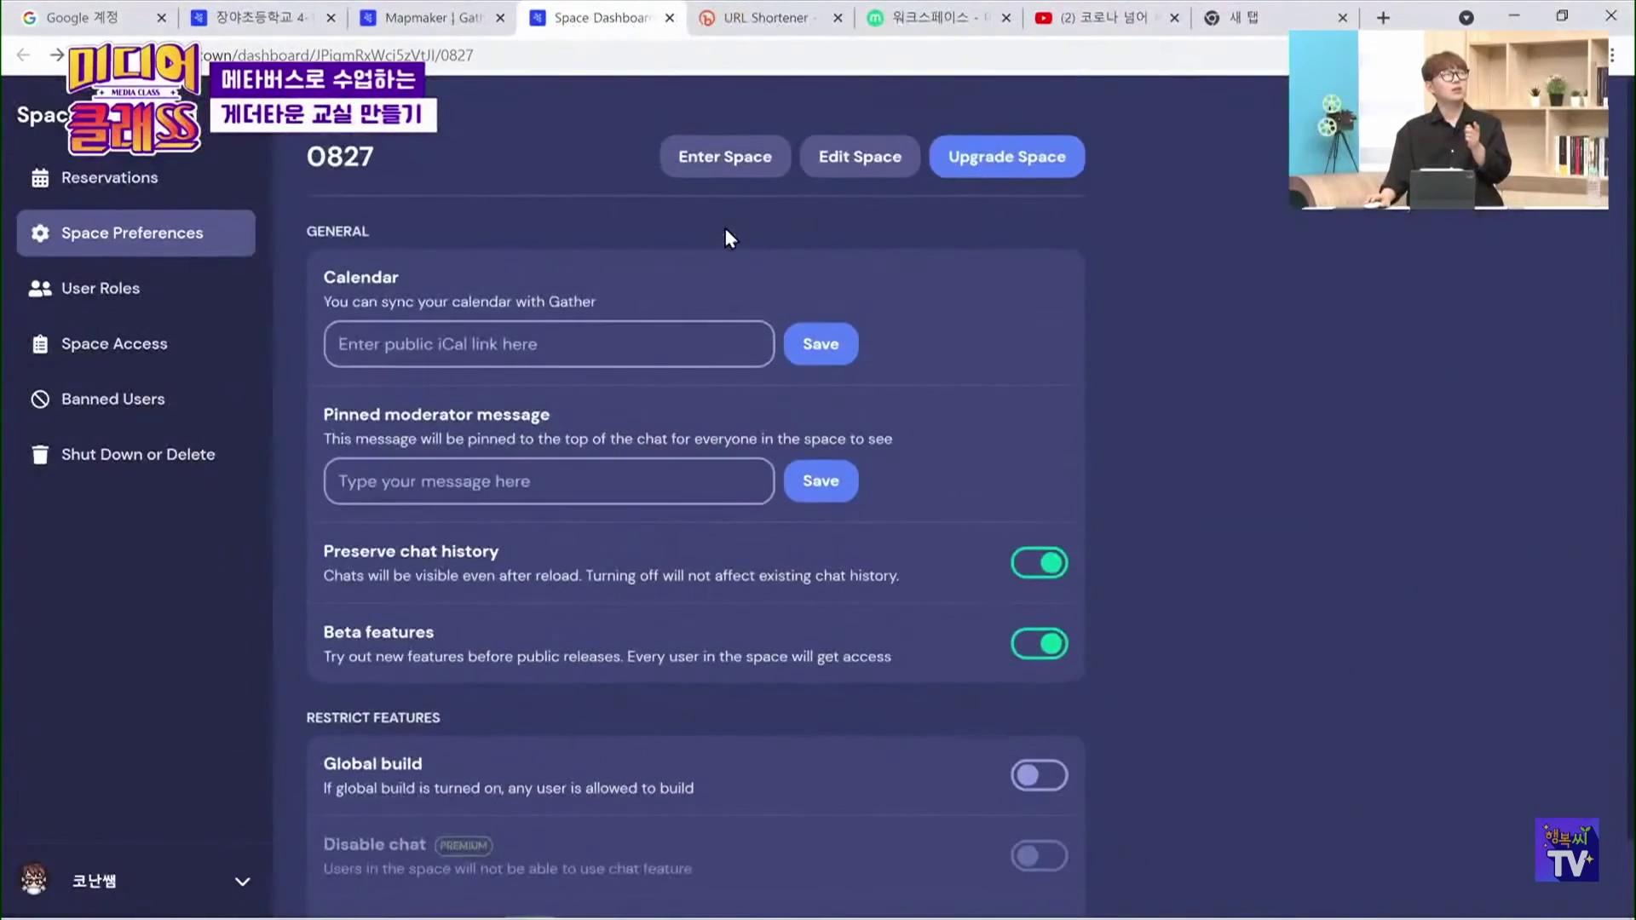
click(861, 168)
Activate the Doors, Password Doors, Friendly Plant and Timed Objects extensions in Extension Settings and apply the changes
click(34, 162)
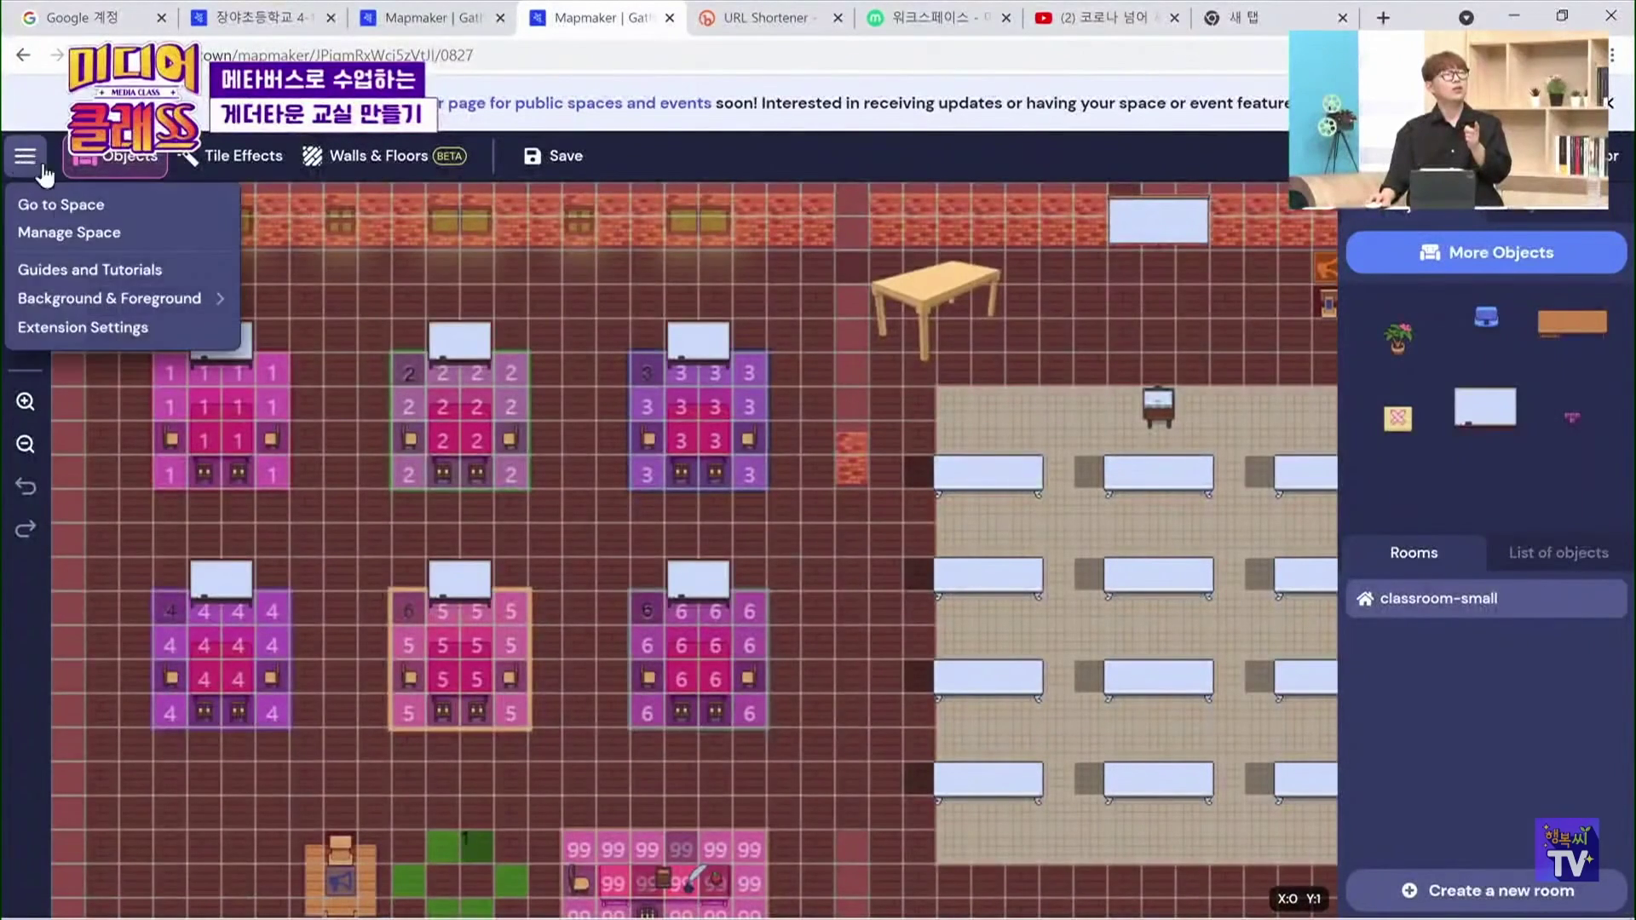
click(75, 329)
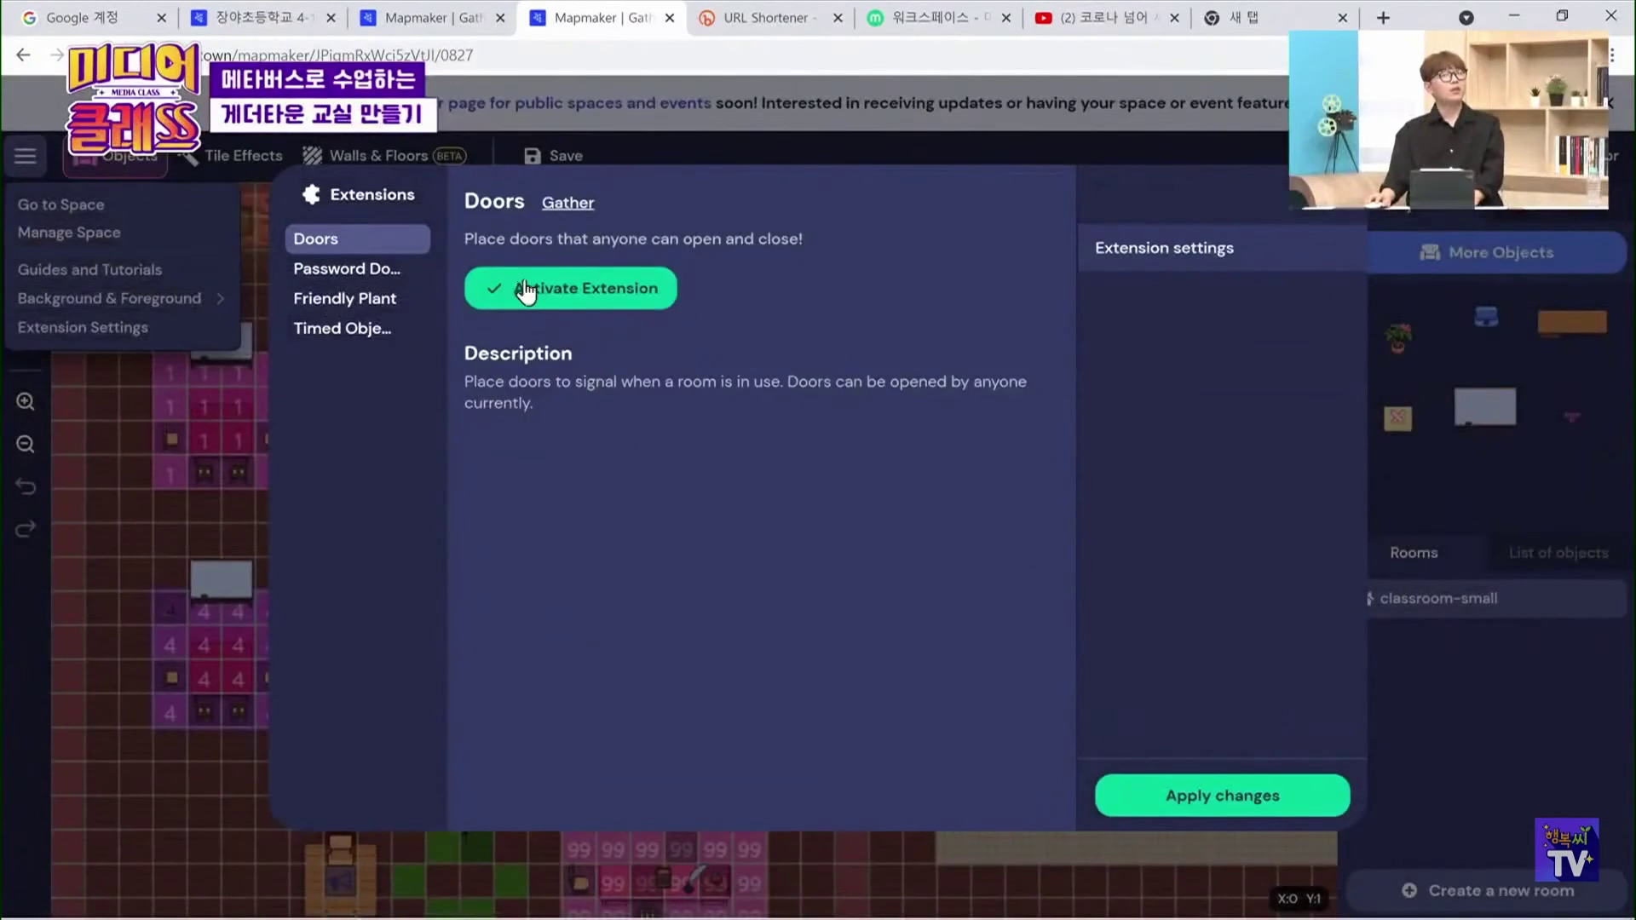
click(527, 291)
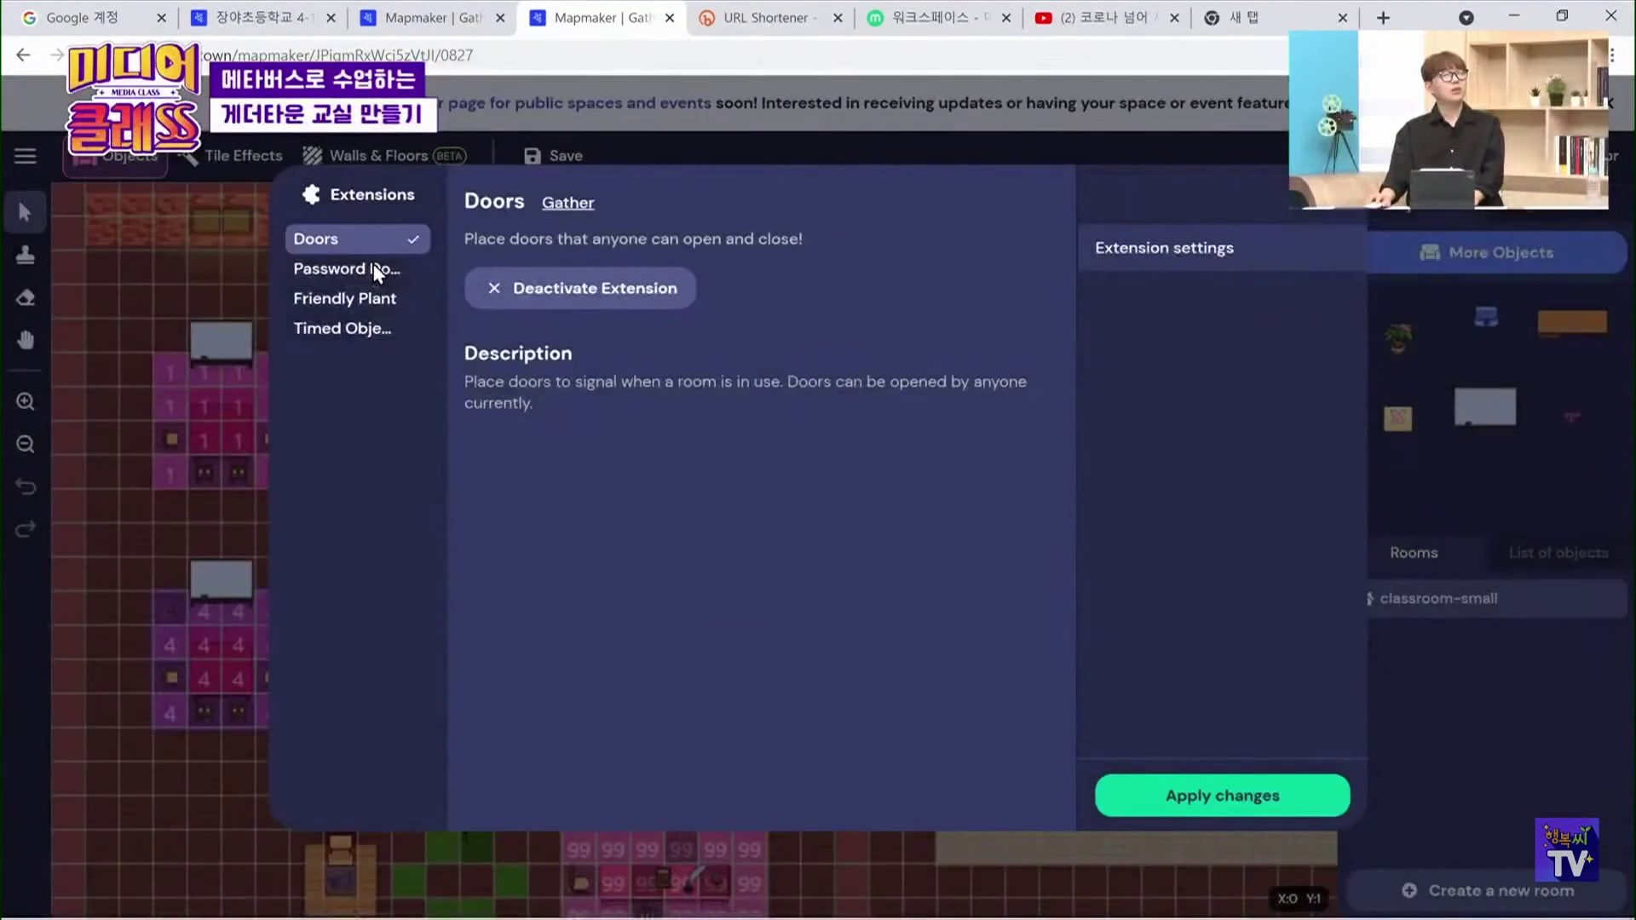
click(372, 268)
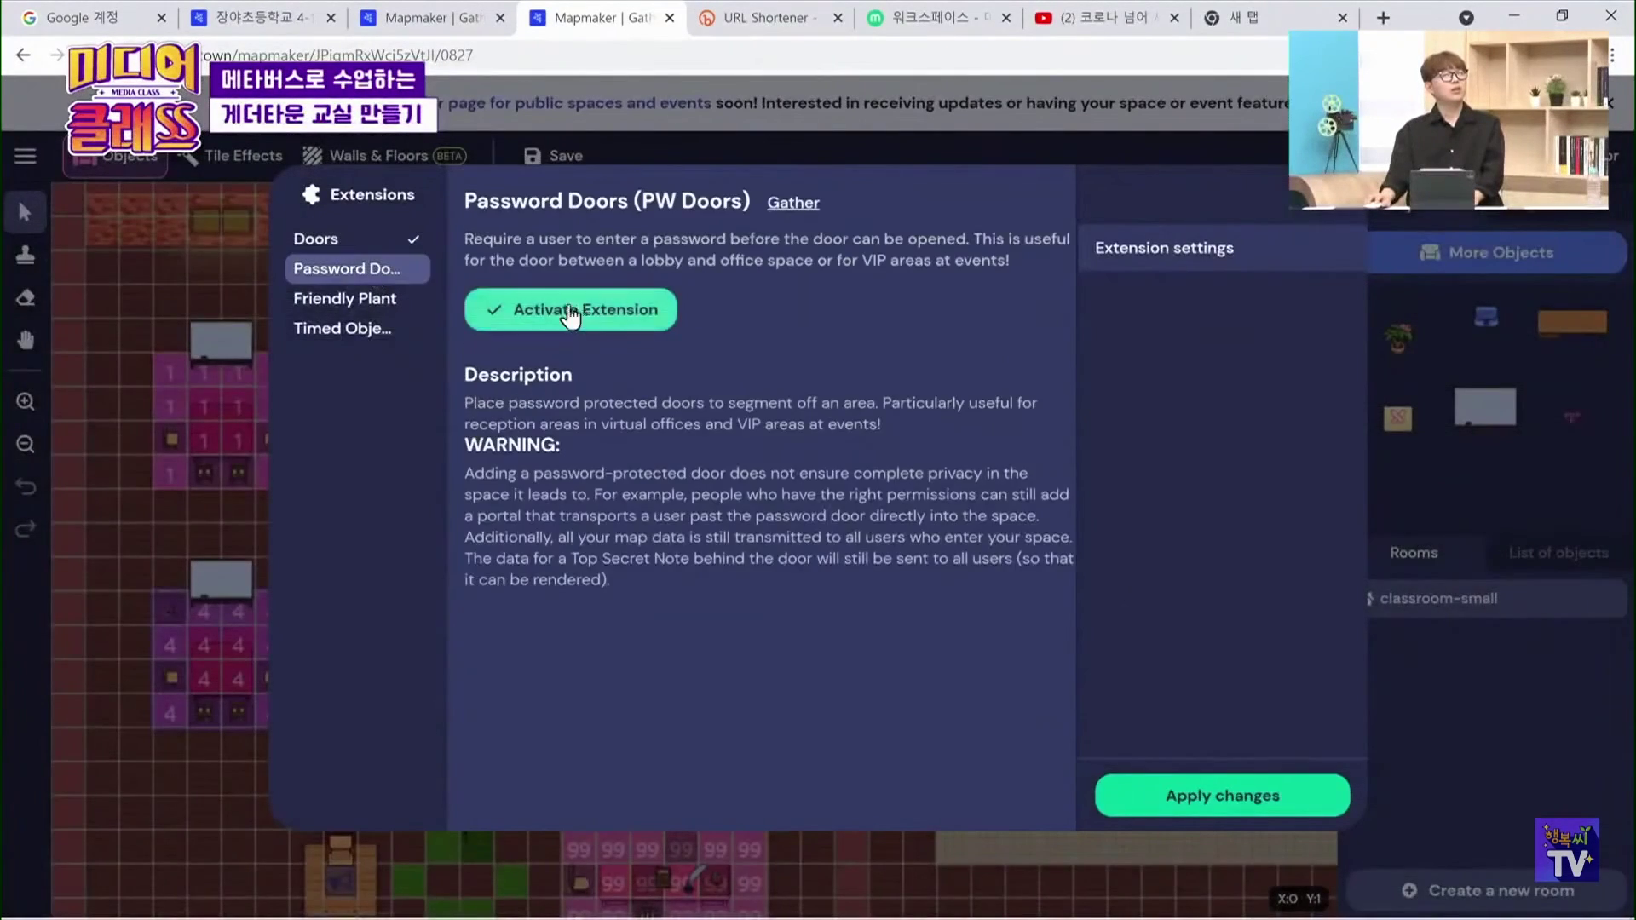
click(570, 317)
click(388, 298)
click(571, 294)
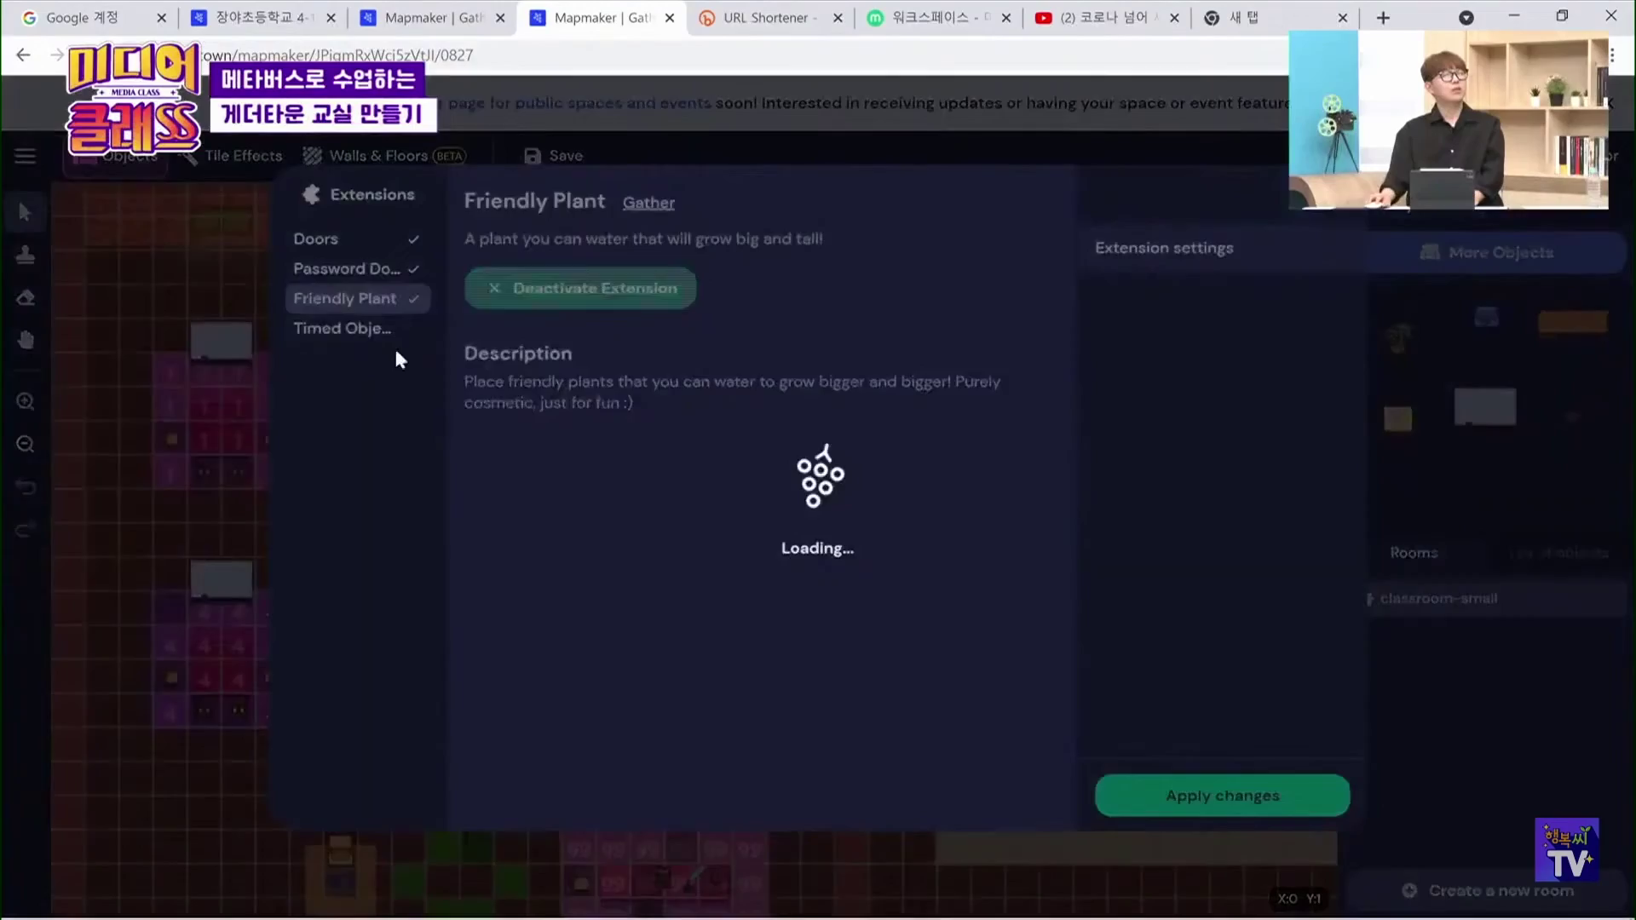
click(381, 329)
click(580, 288)
click(1155, 797)
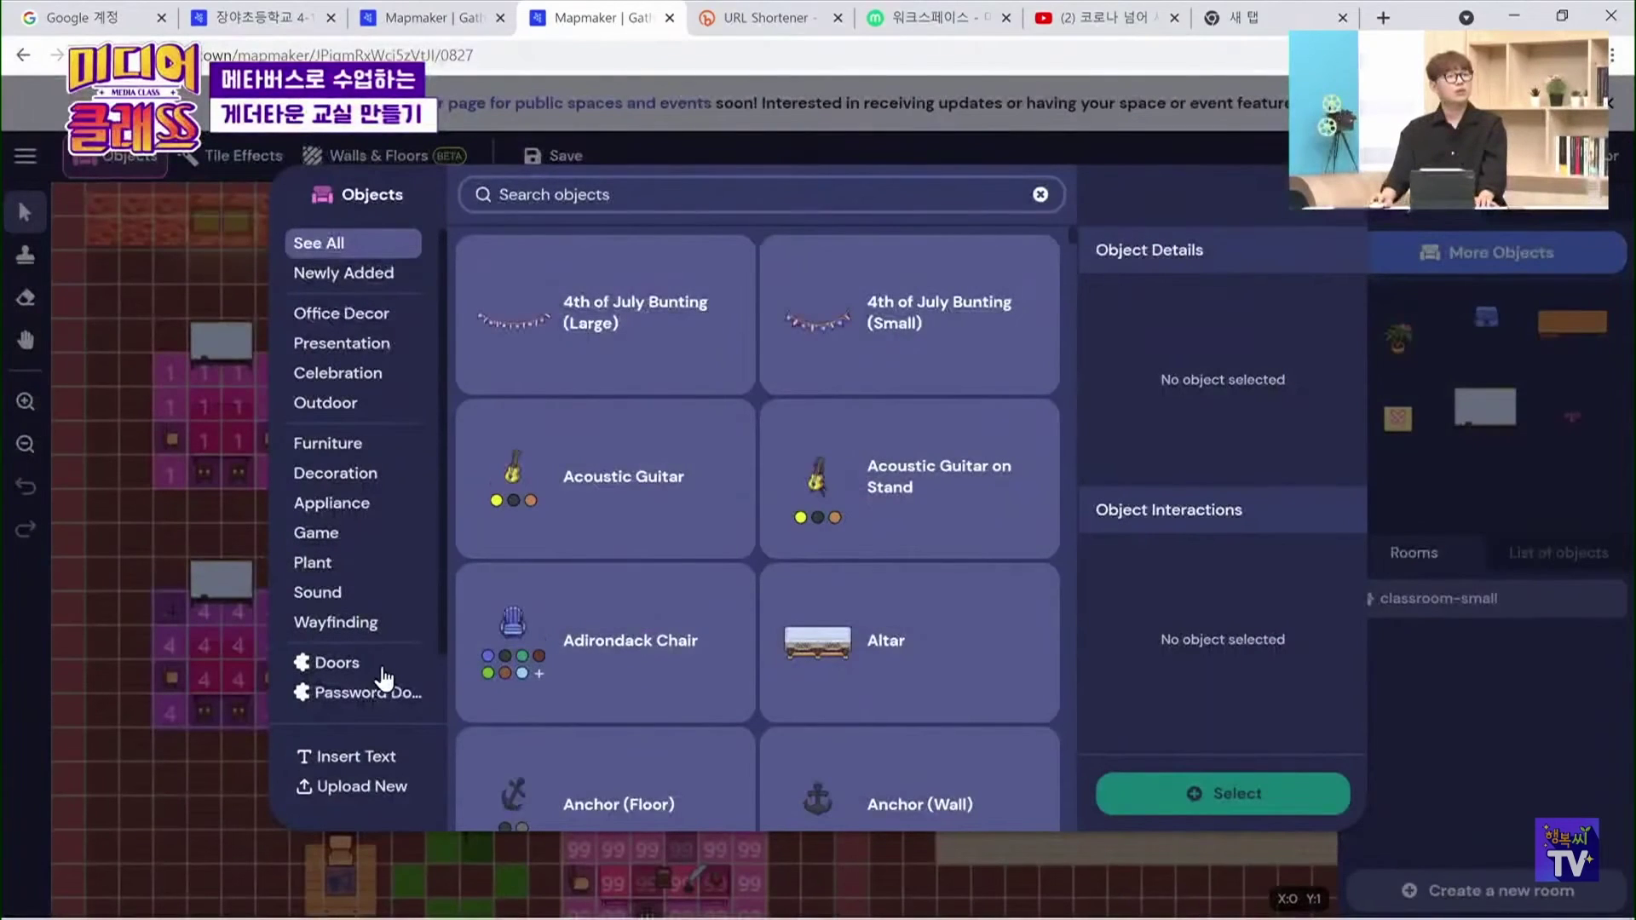
Place a Password door object in the lower wall's entrance opening of the classroom-small room and save the map
click(388, 670)
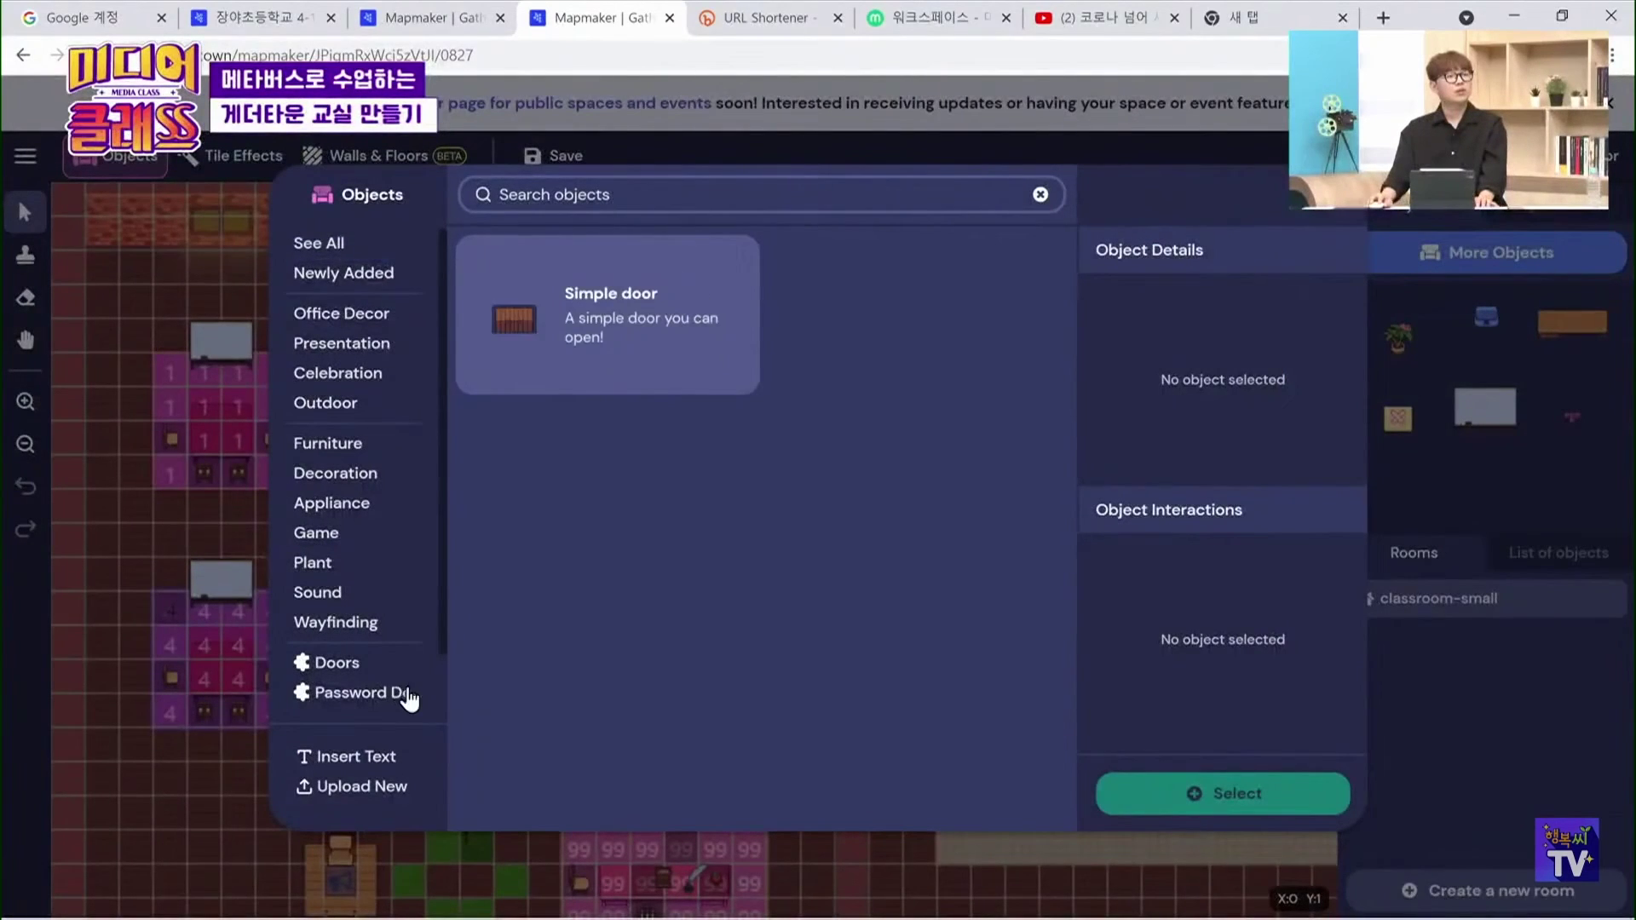
click(362, 692)
click(618, 351)
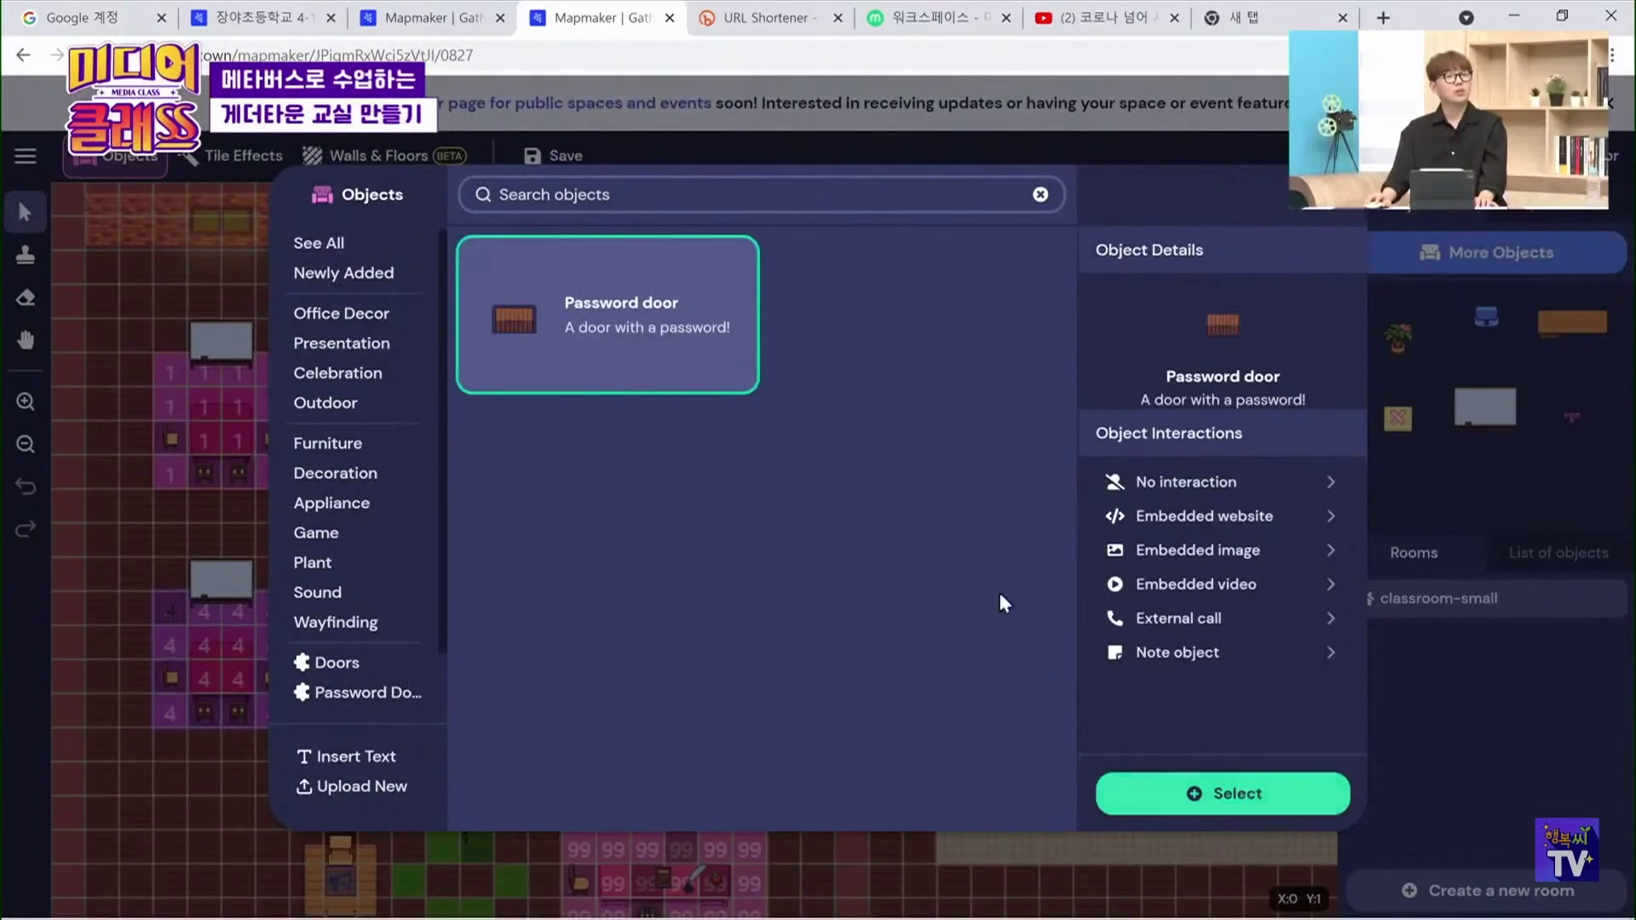
click(1223, 793)
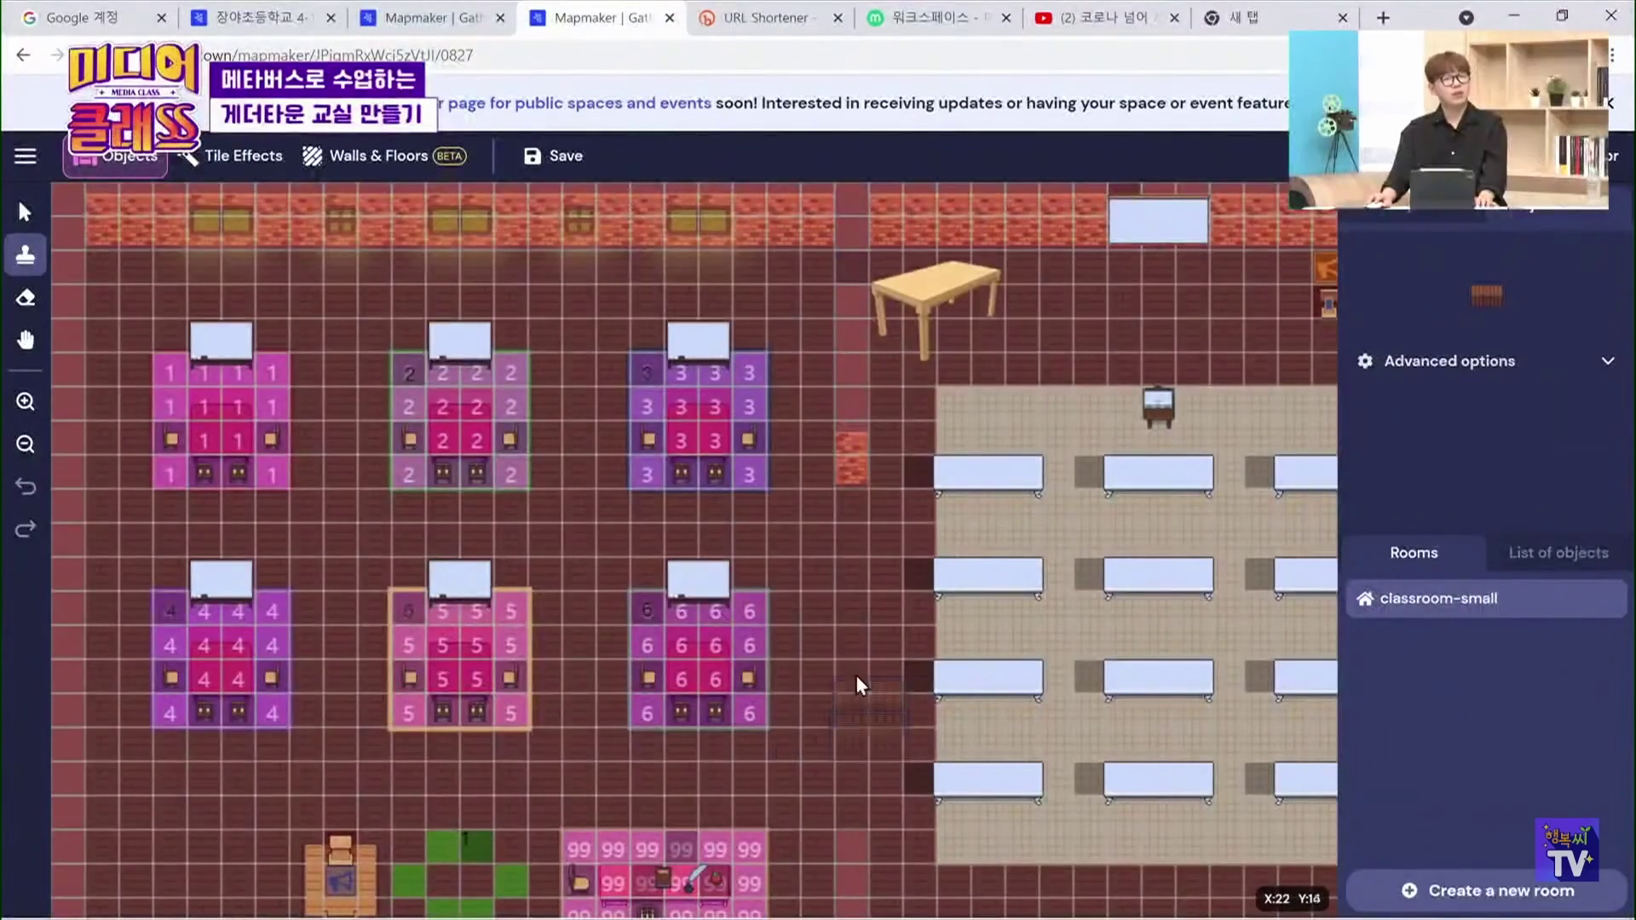
key(h)
scroll(834, 658, down, 5)
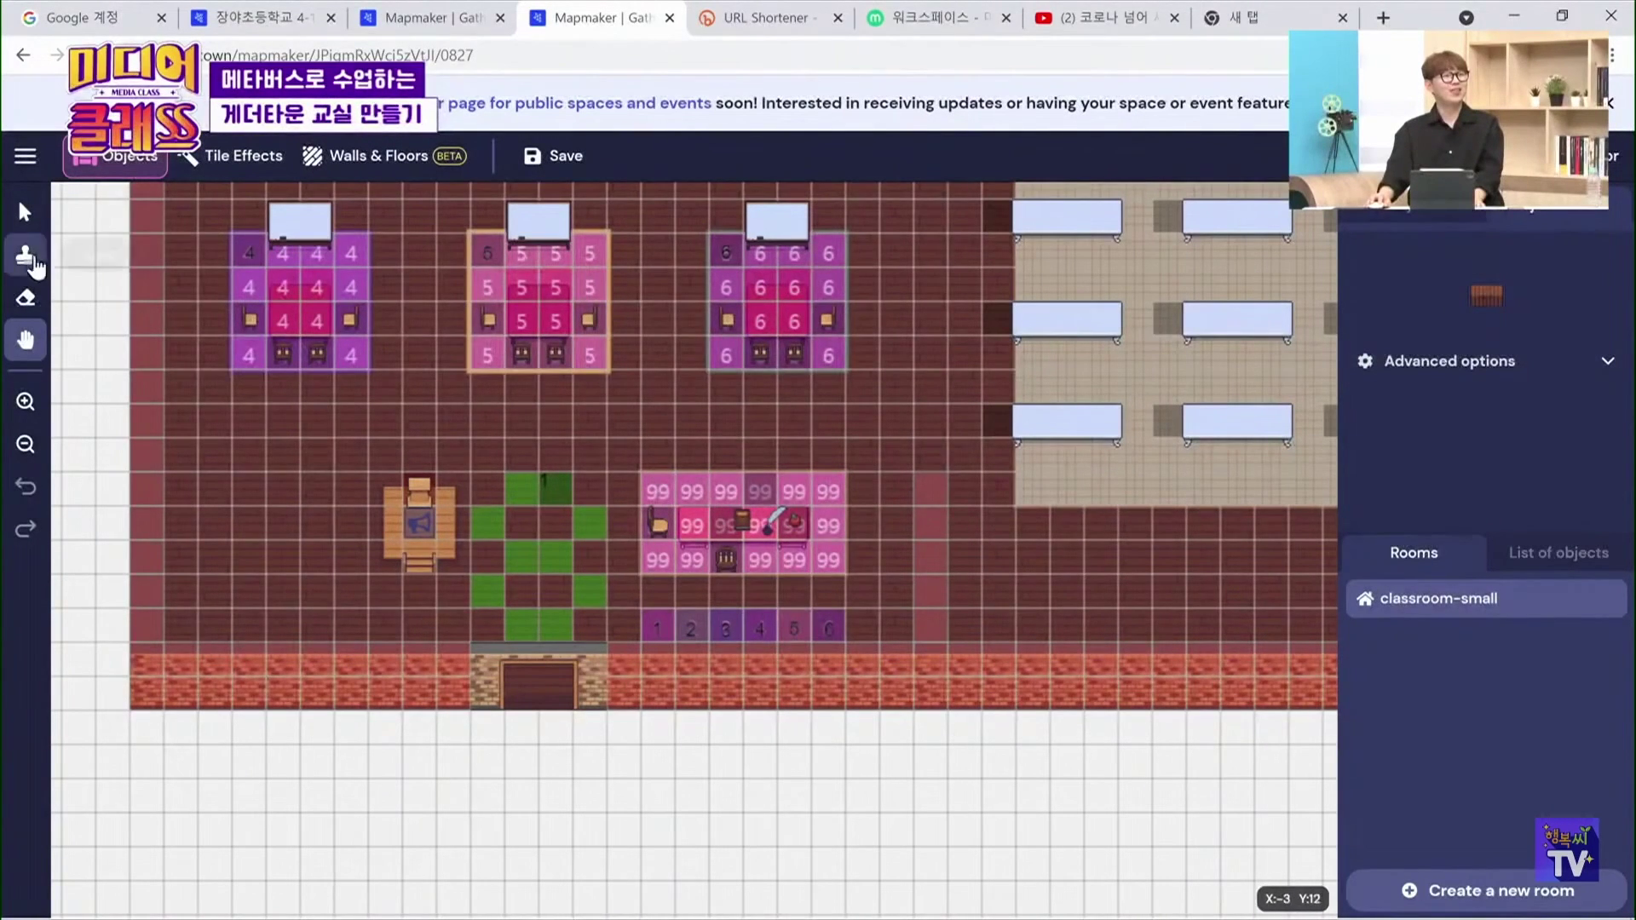
click(32, 260)
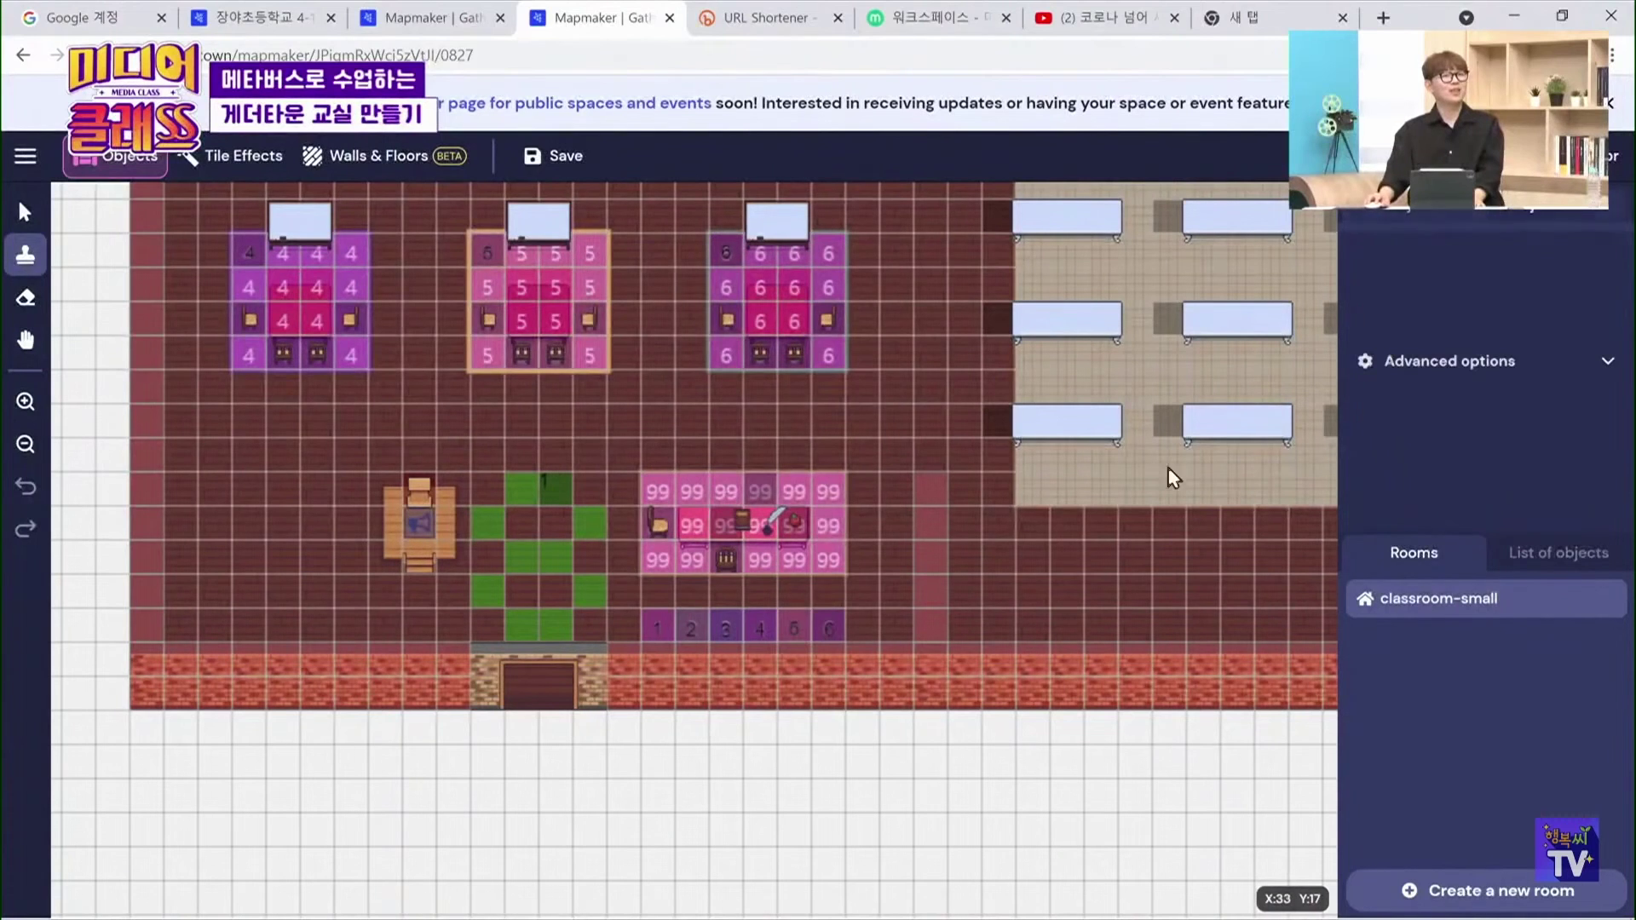
click(494, 644)
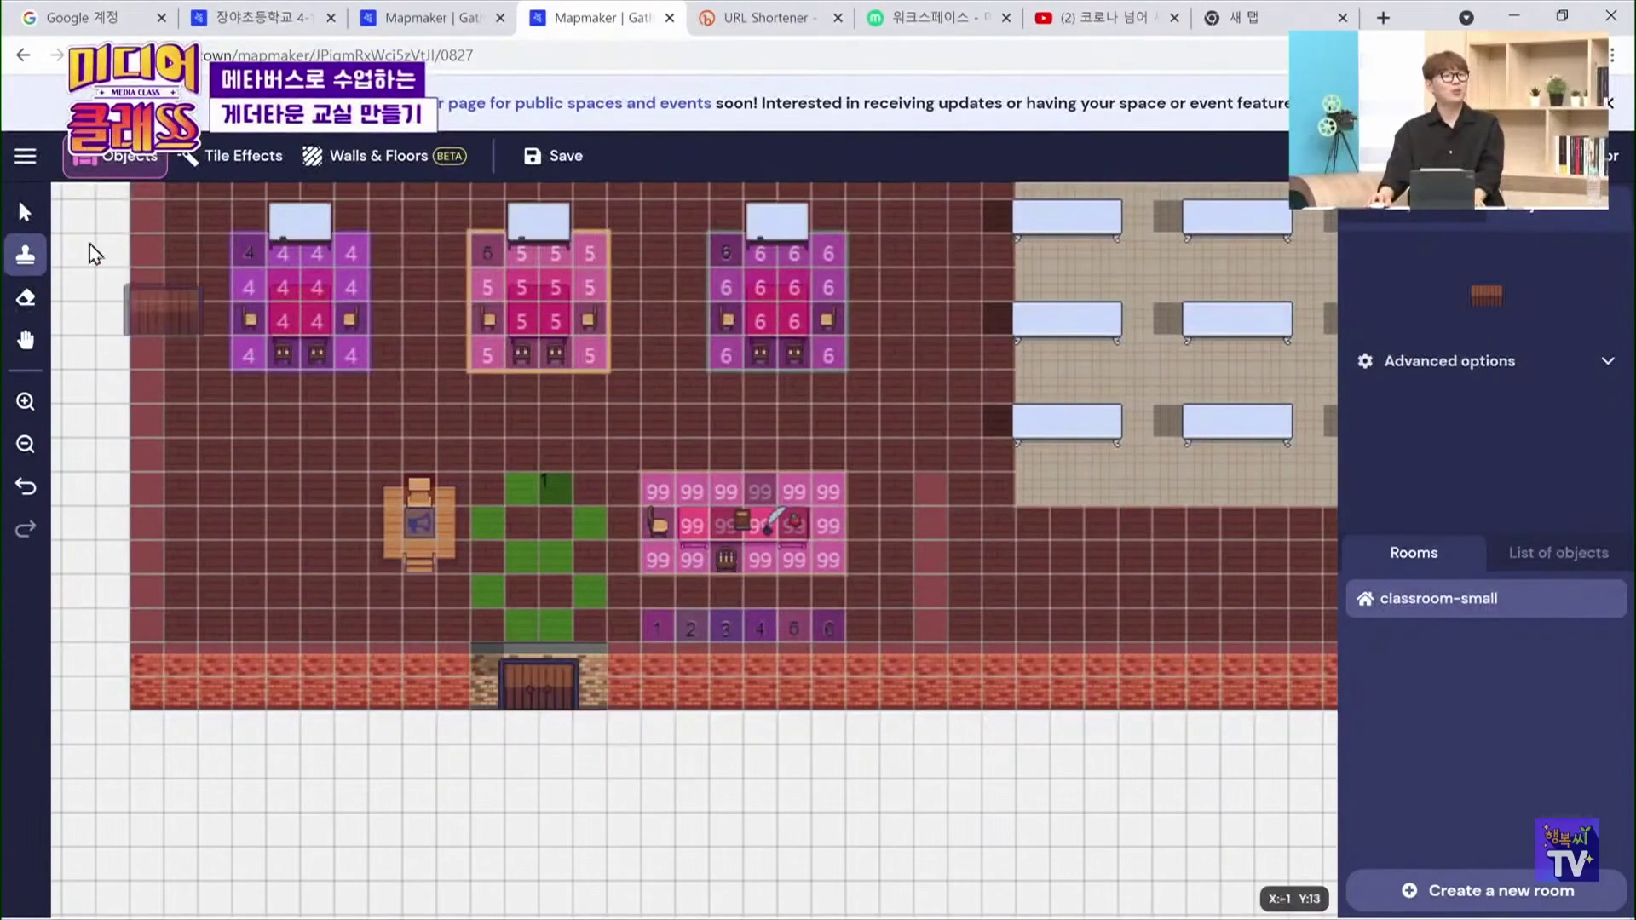
click(25, 211)
click(554, 156)
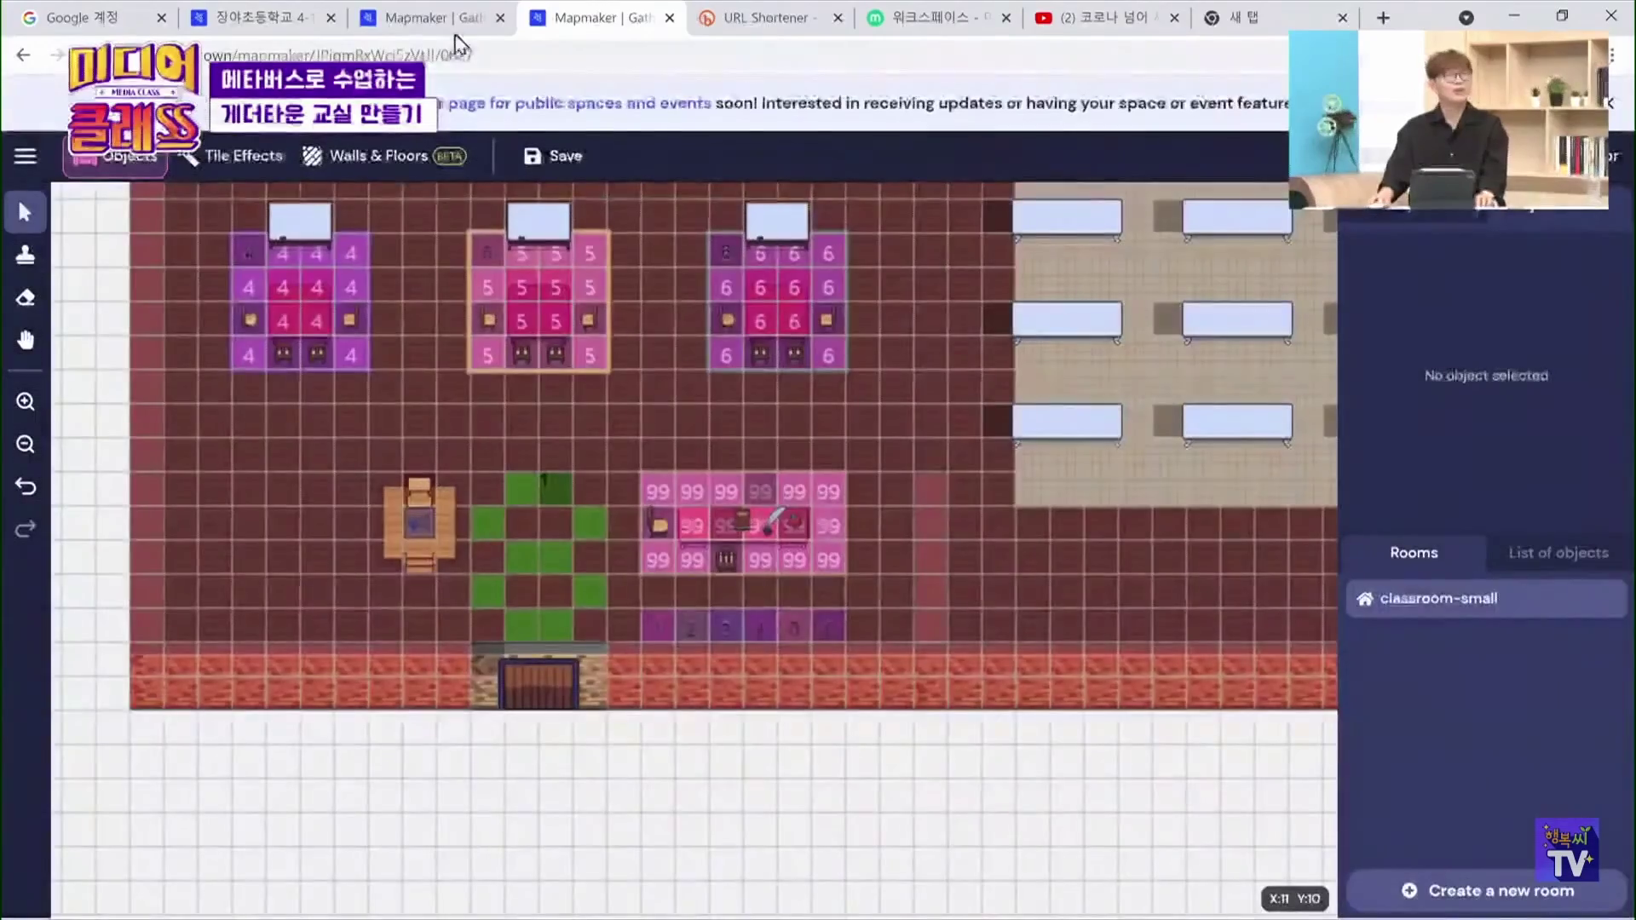
Open the 0827 space from the Mapmaker, clear the leftover Gather tabs and join the gathering
click(449, 24)
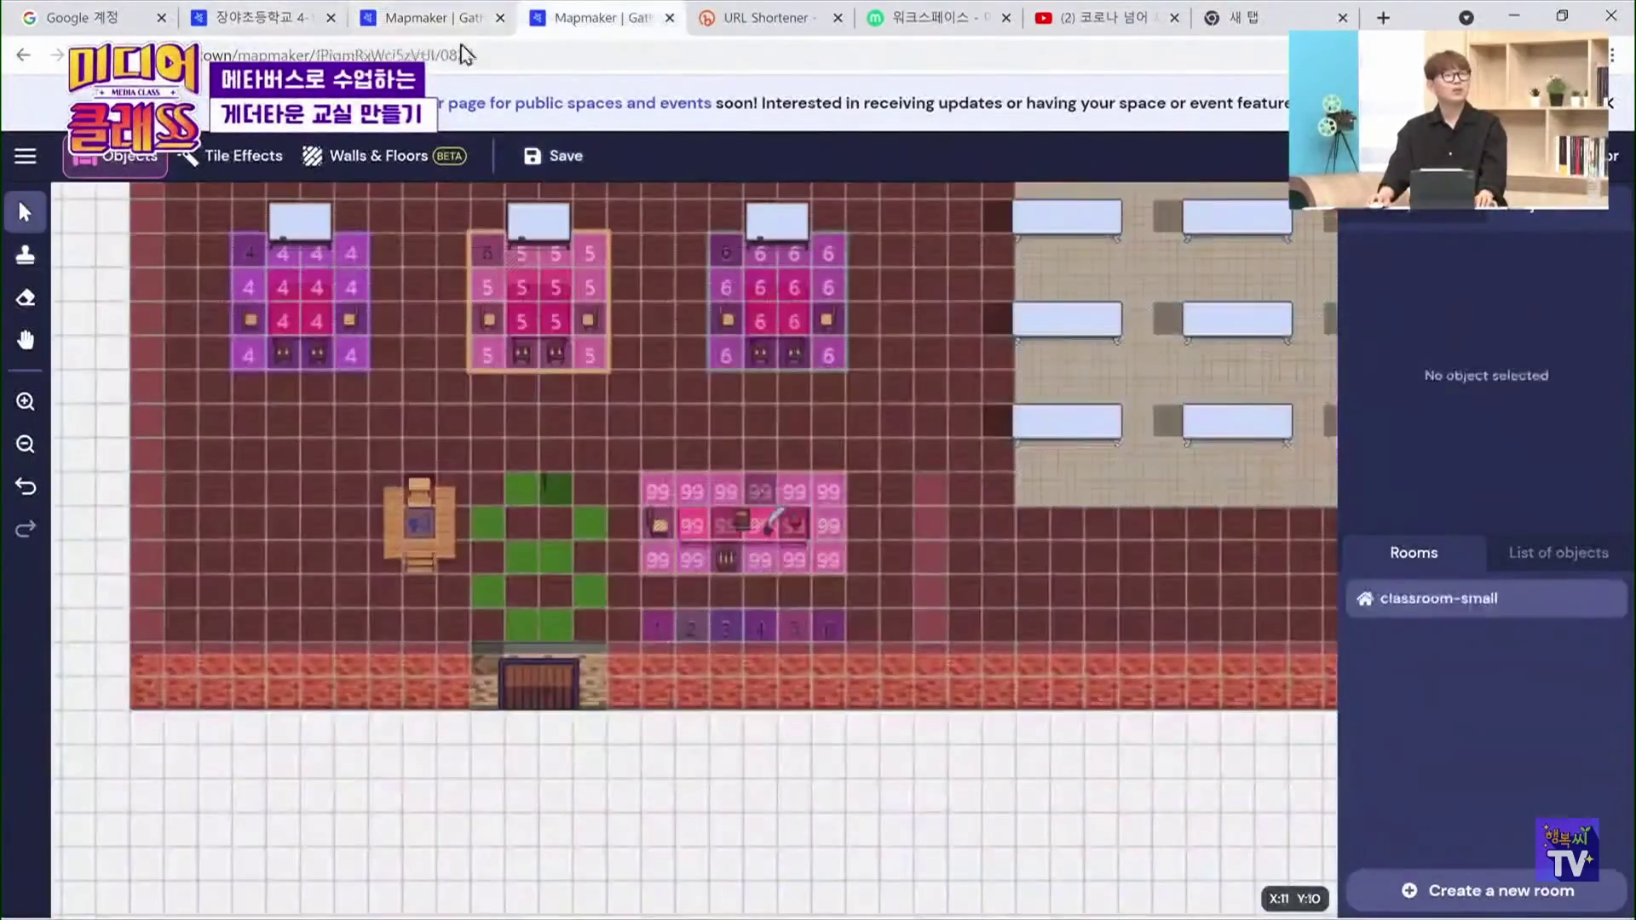
click(596, 18)
click(40, 163)
click(62, 205)
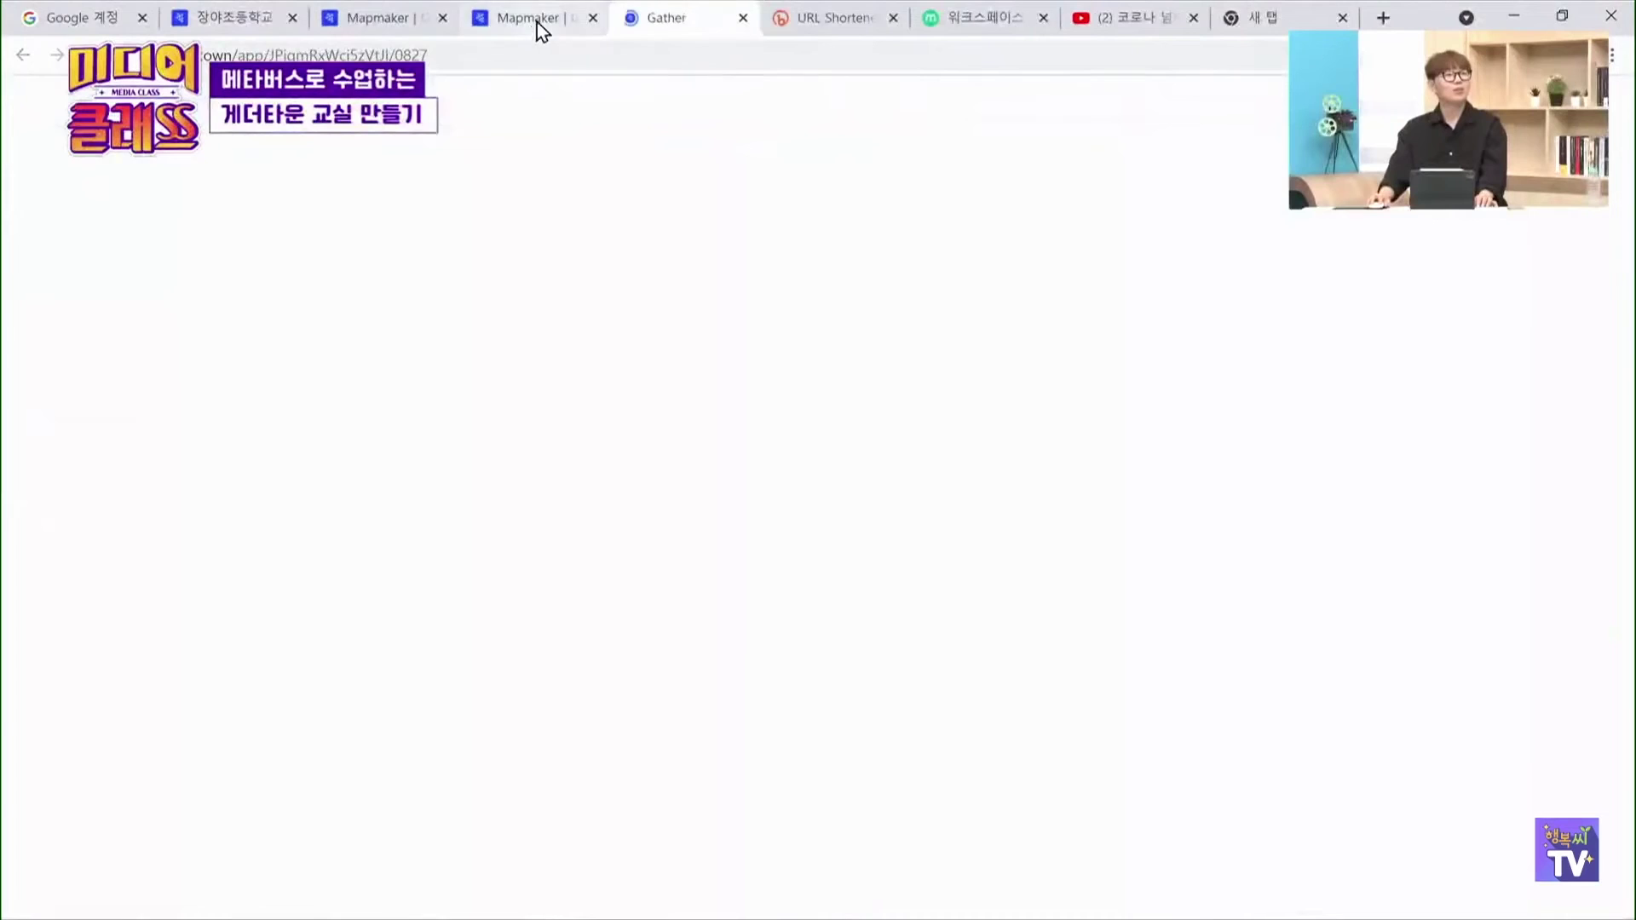
click(443, 17)
click(292, 18)
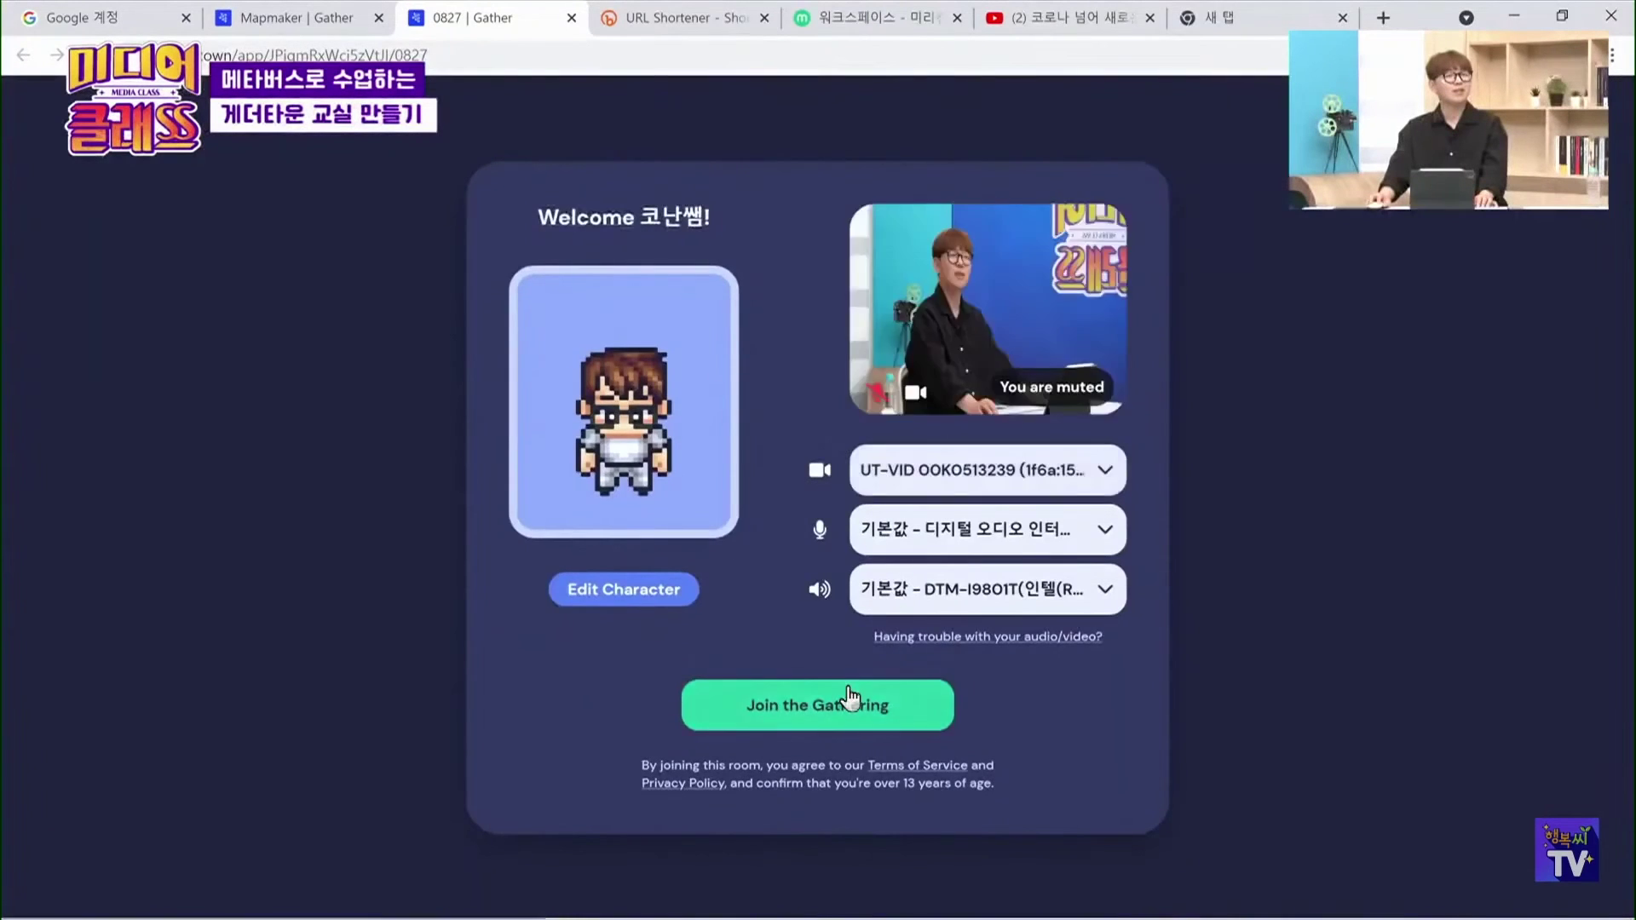
click(846, 699)
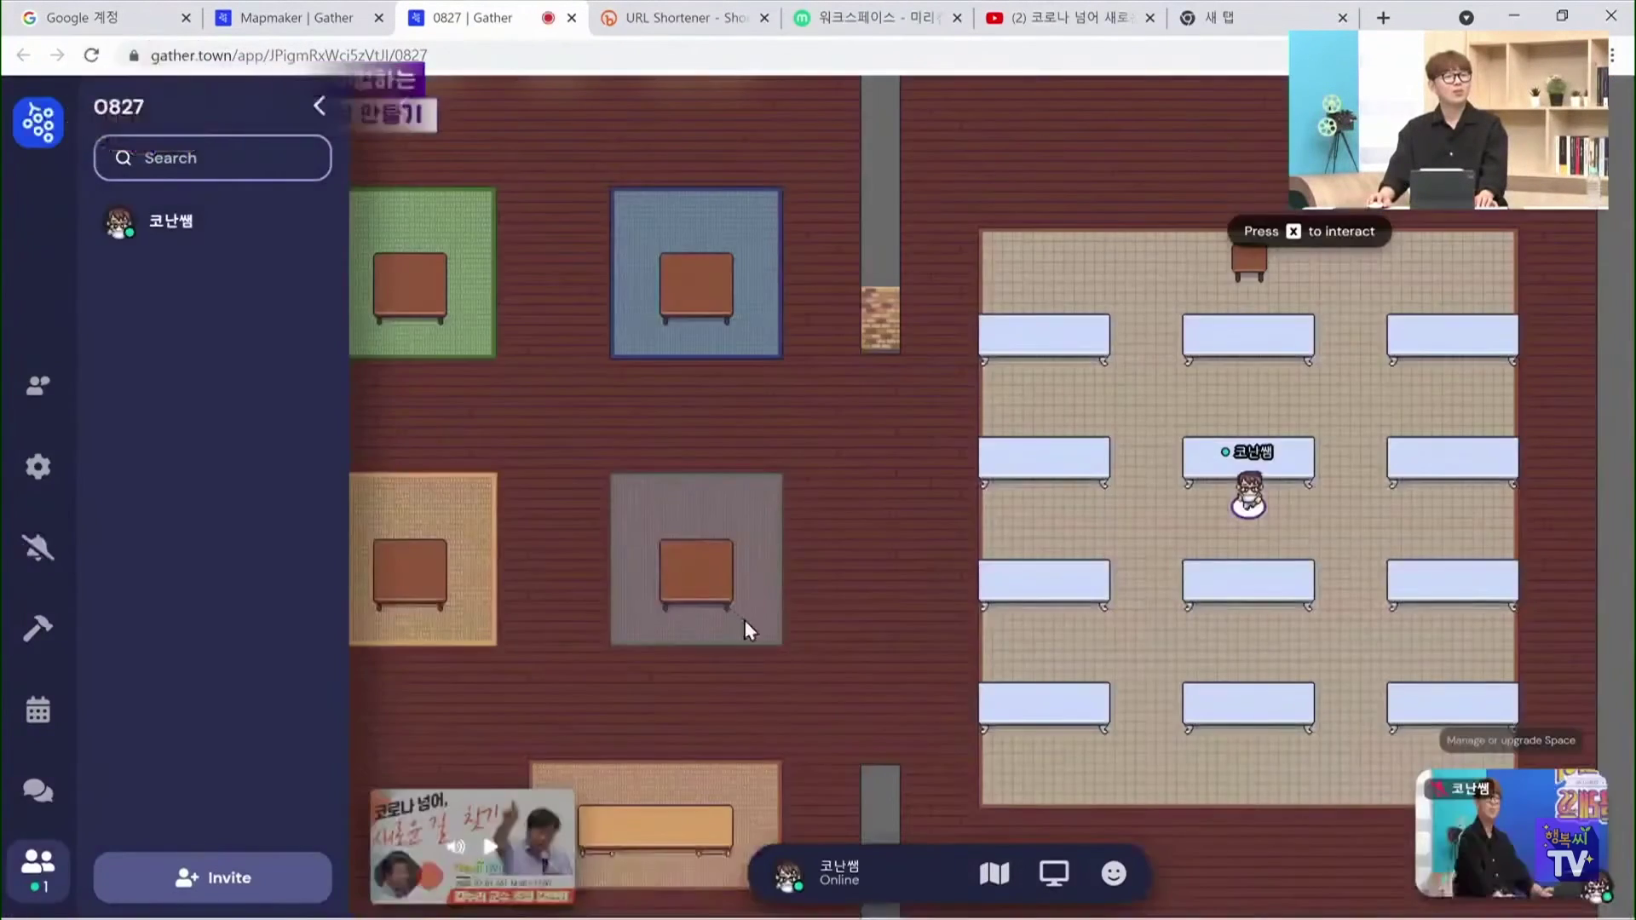
Walk the avatar from the lecture desks past area 6 to the password door in the lower wall
click(806, 601)
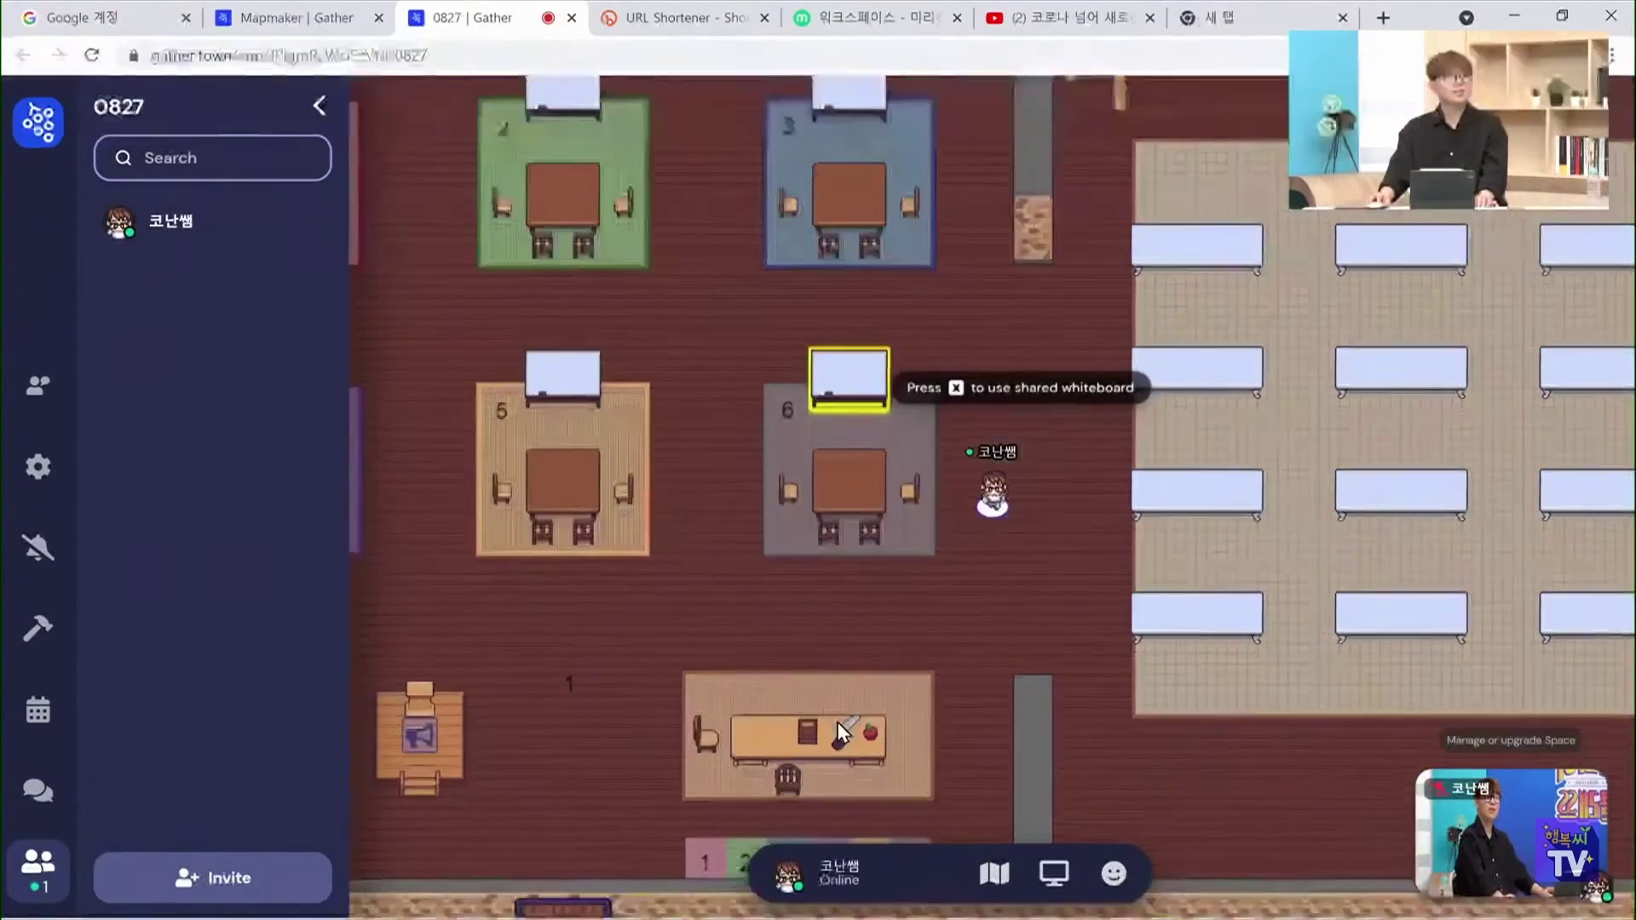
click(839, 721)
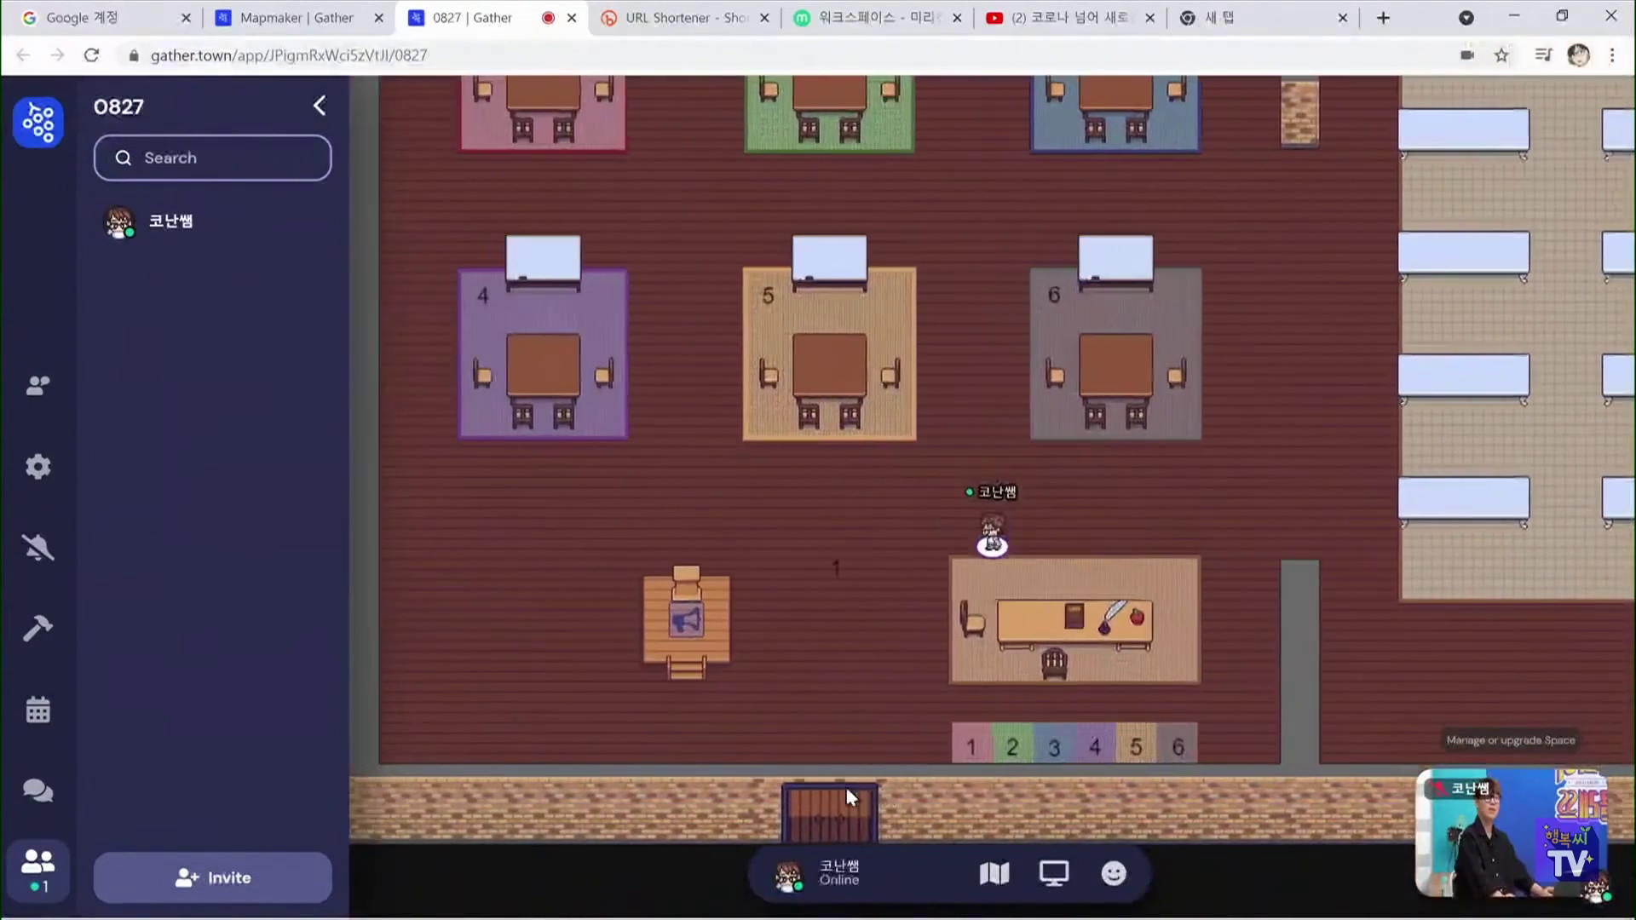
click(884, 818)
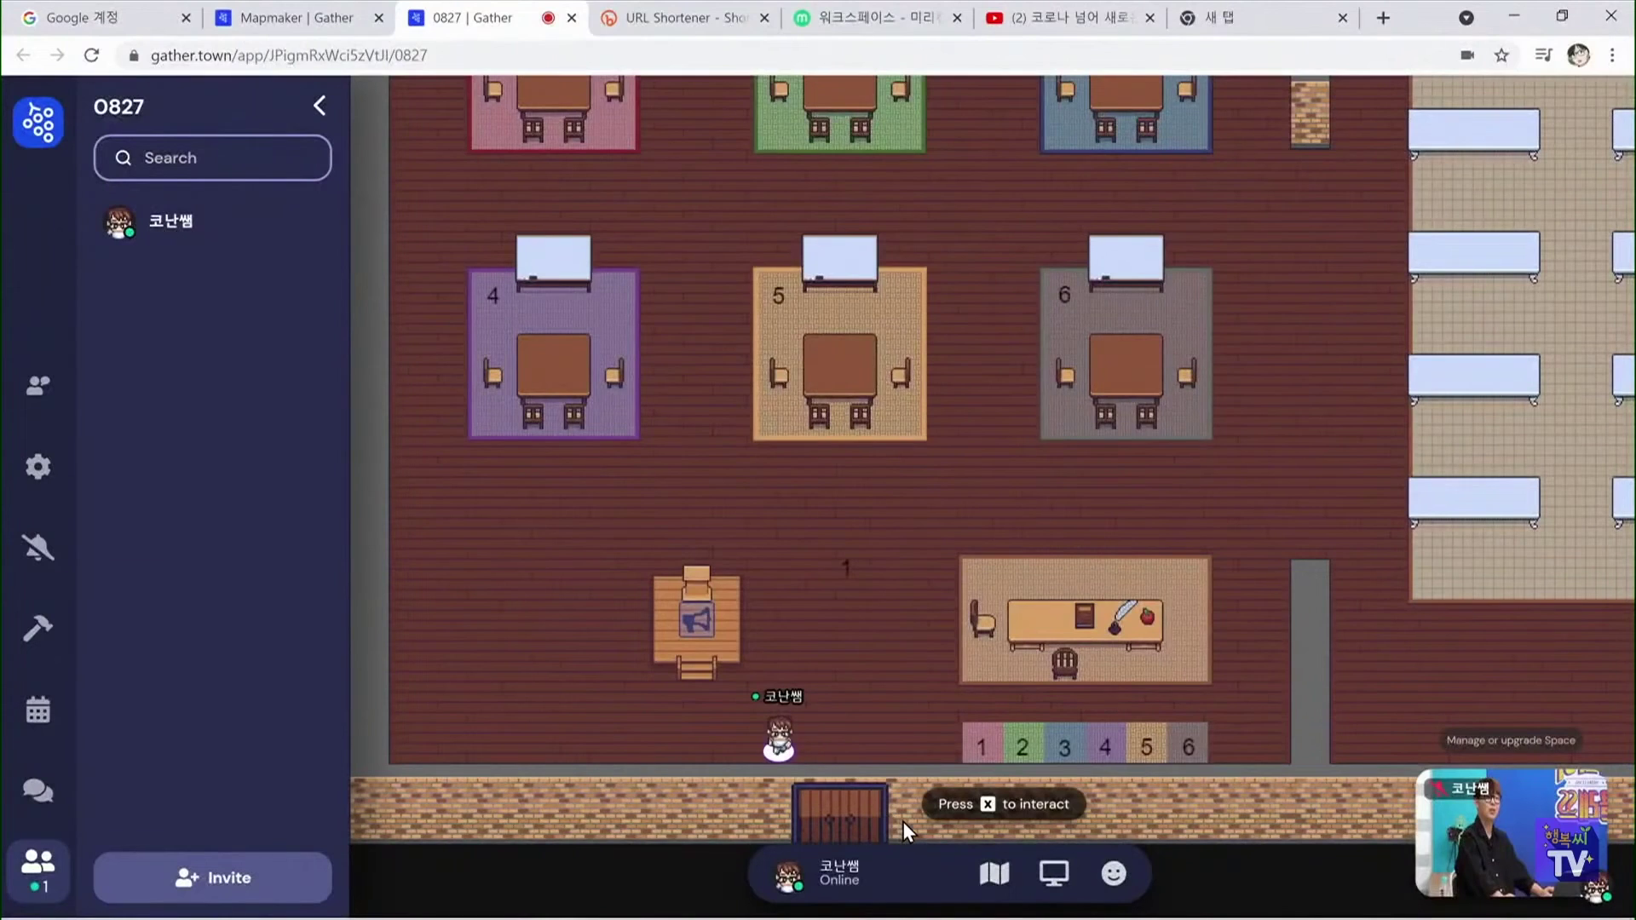
Configure the password door's admin settings with the title 제목, the description 설명 and a door password, and save them
key(x)
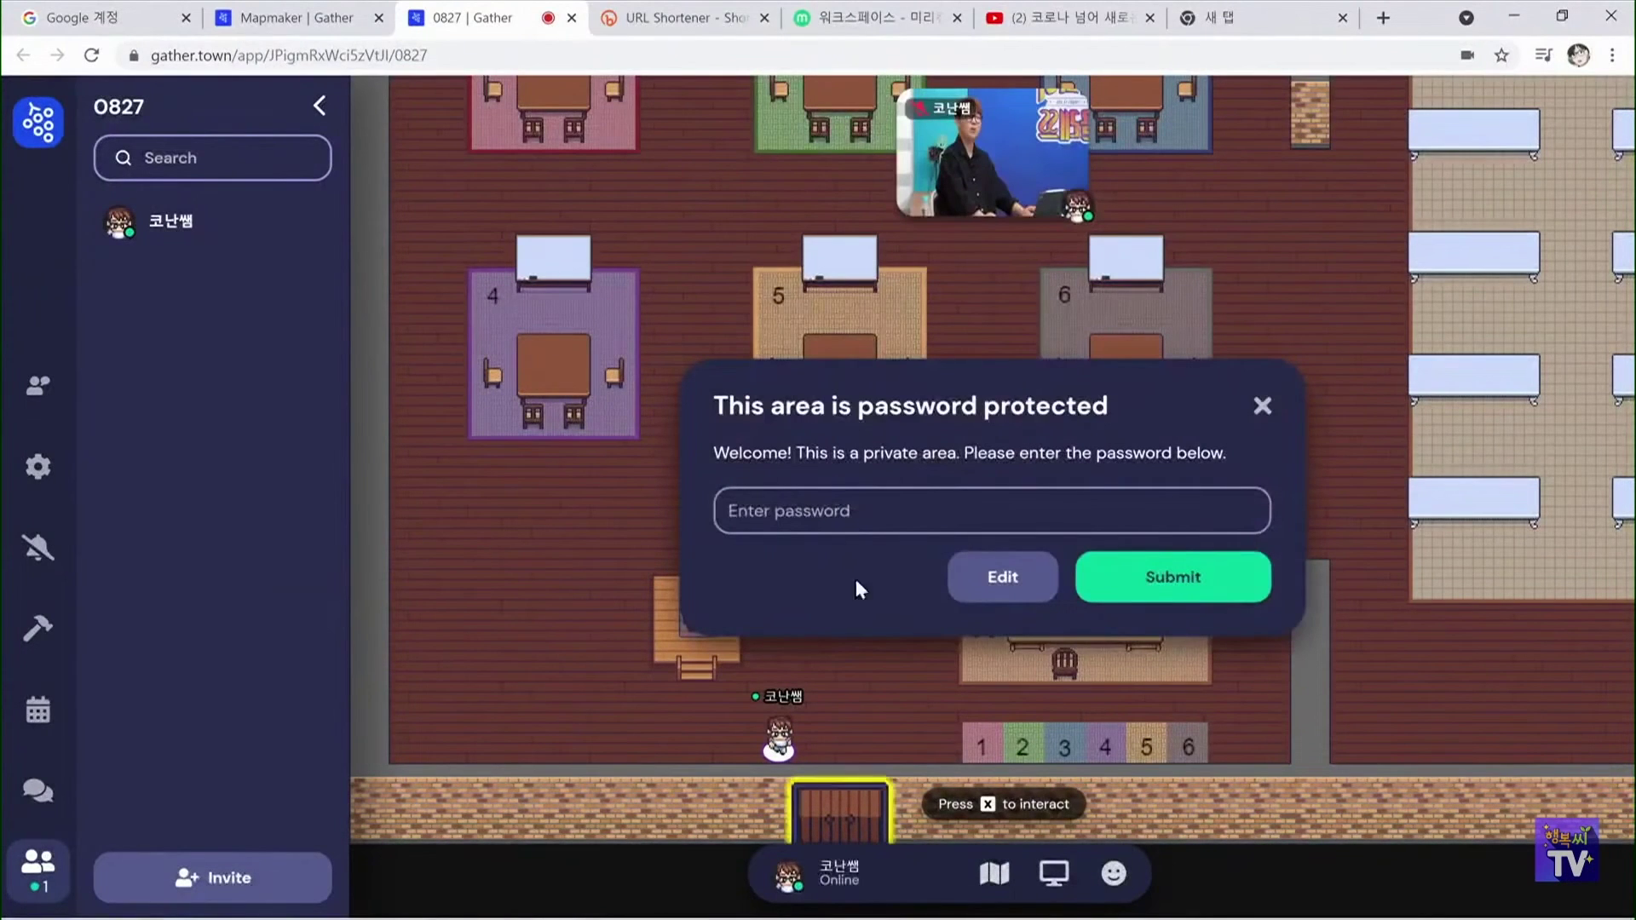
click(998, 578)
click(869, 465)
text(제목)
key(Tab)
text(ㅅㅓㄹㅁㅕㅇ)
key(Tab)
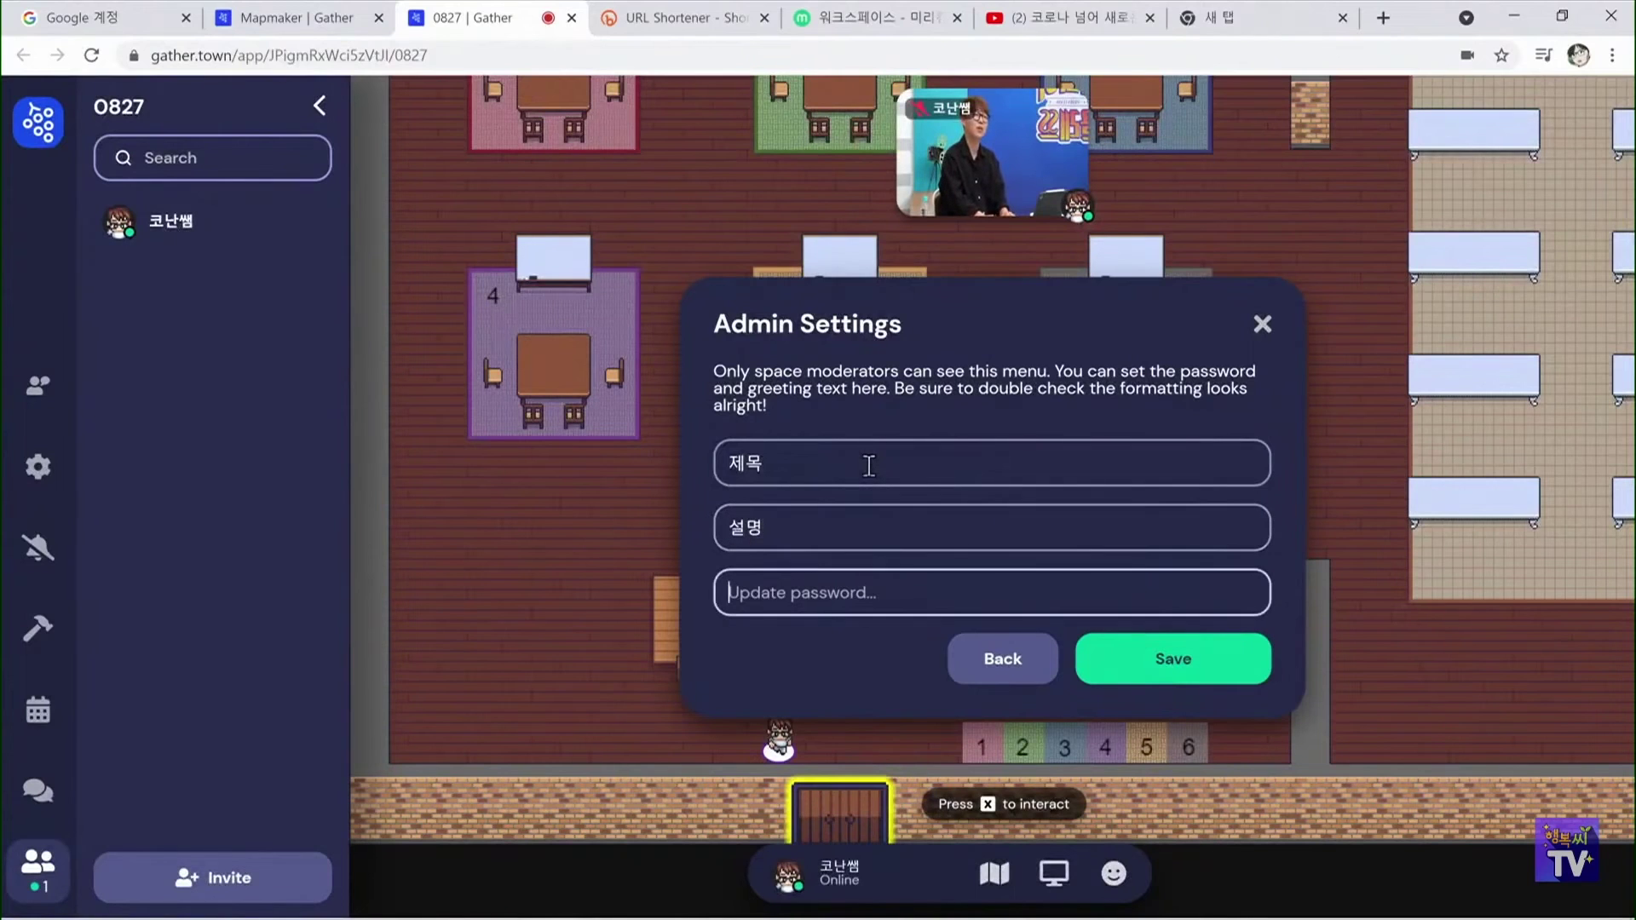
text(ㅇ)
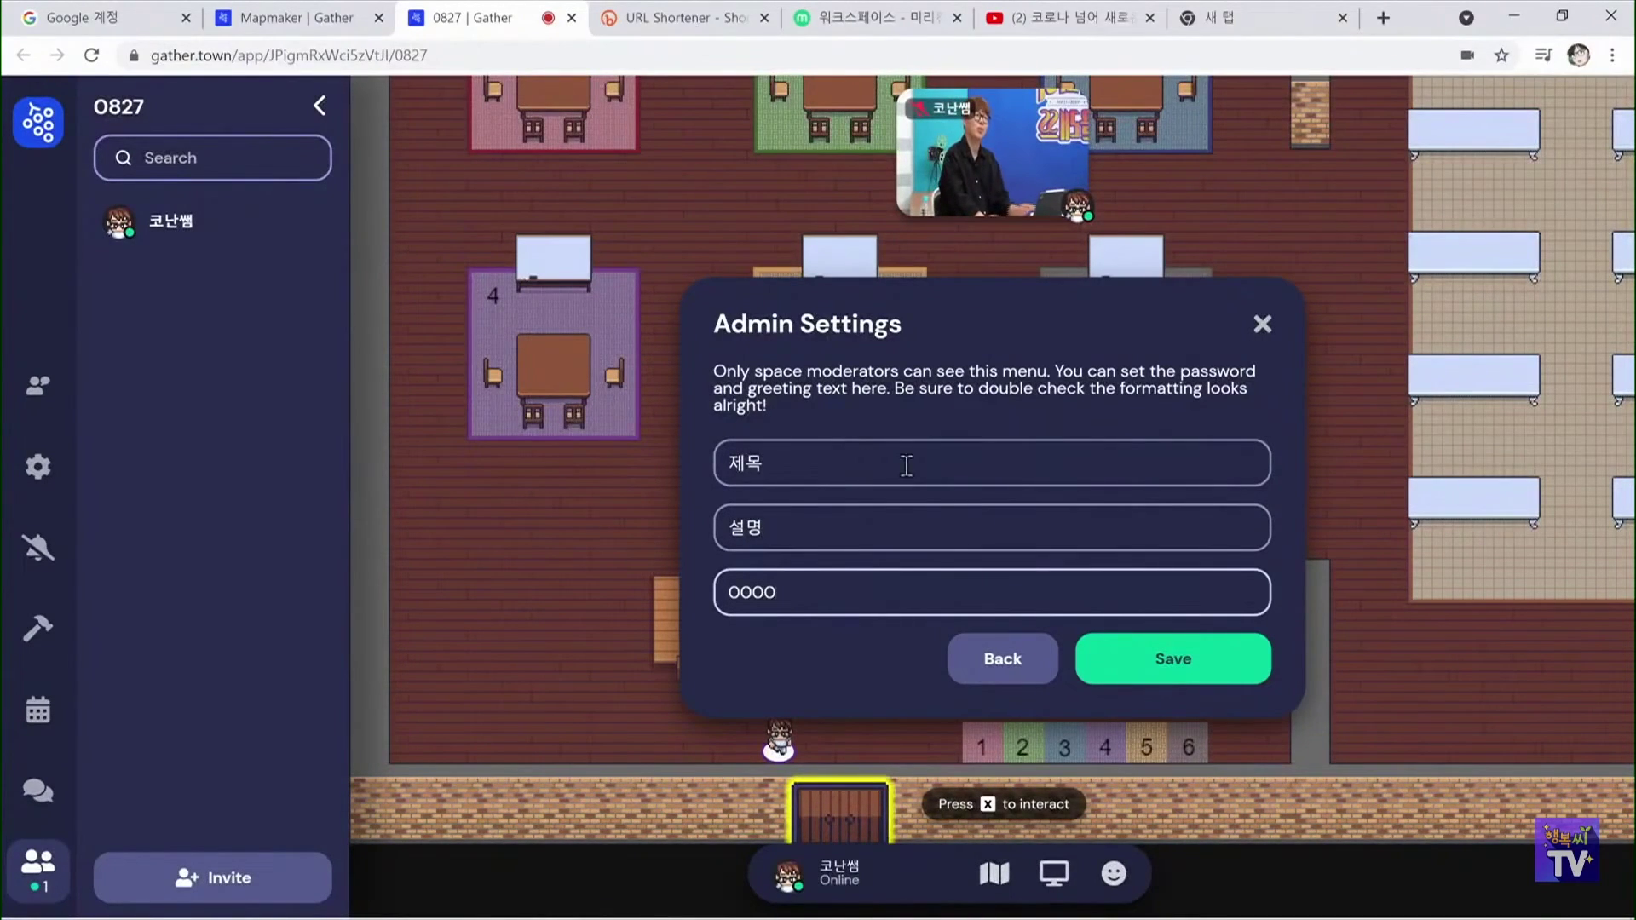
click(1113, 662)
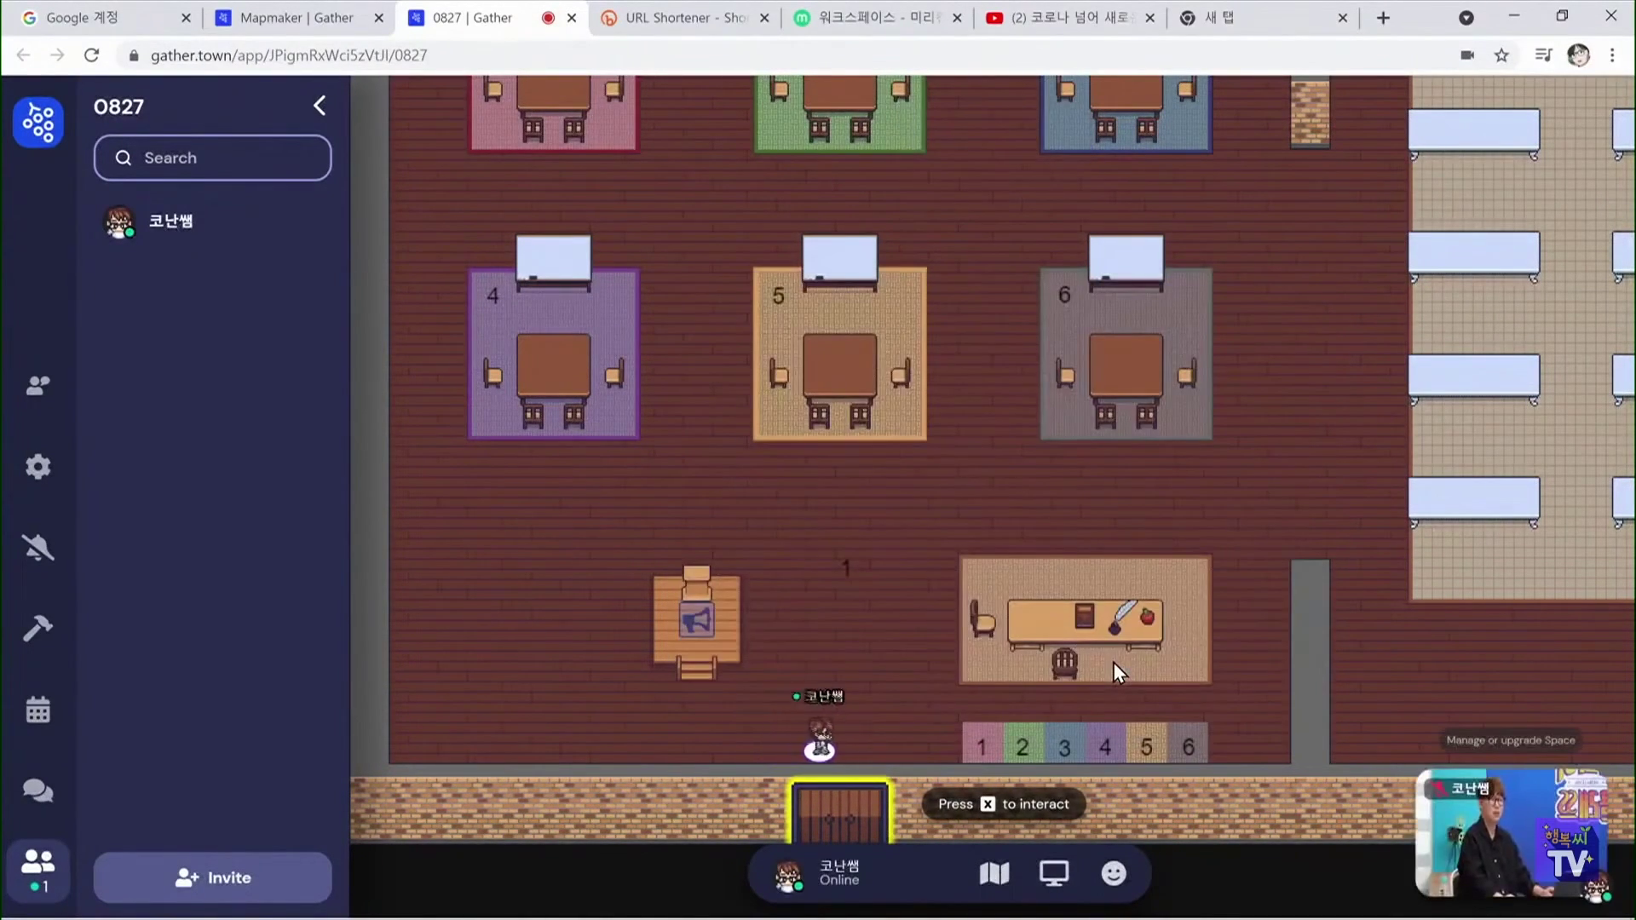
Bring up the door's password prompt, dismiss it and walk the avatar back up beside the podium
key(Down)
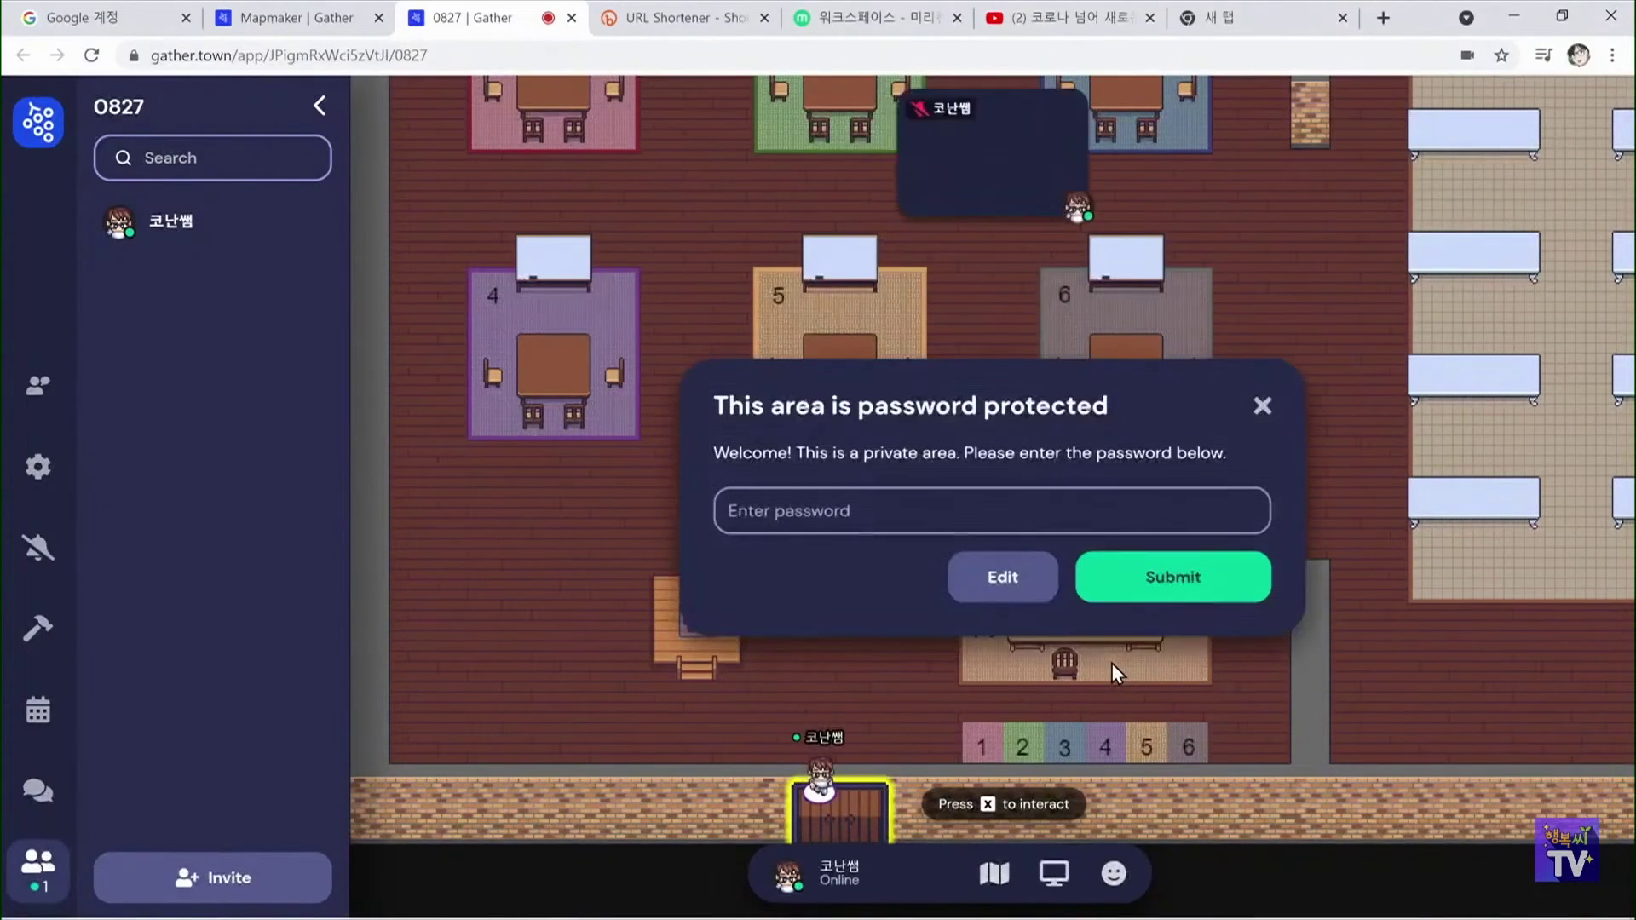
click(1263, 410)
key(Up)
key(Up)
key(Up)
key(Up)
key(Up)
key(Up)
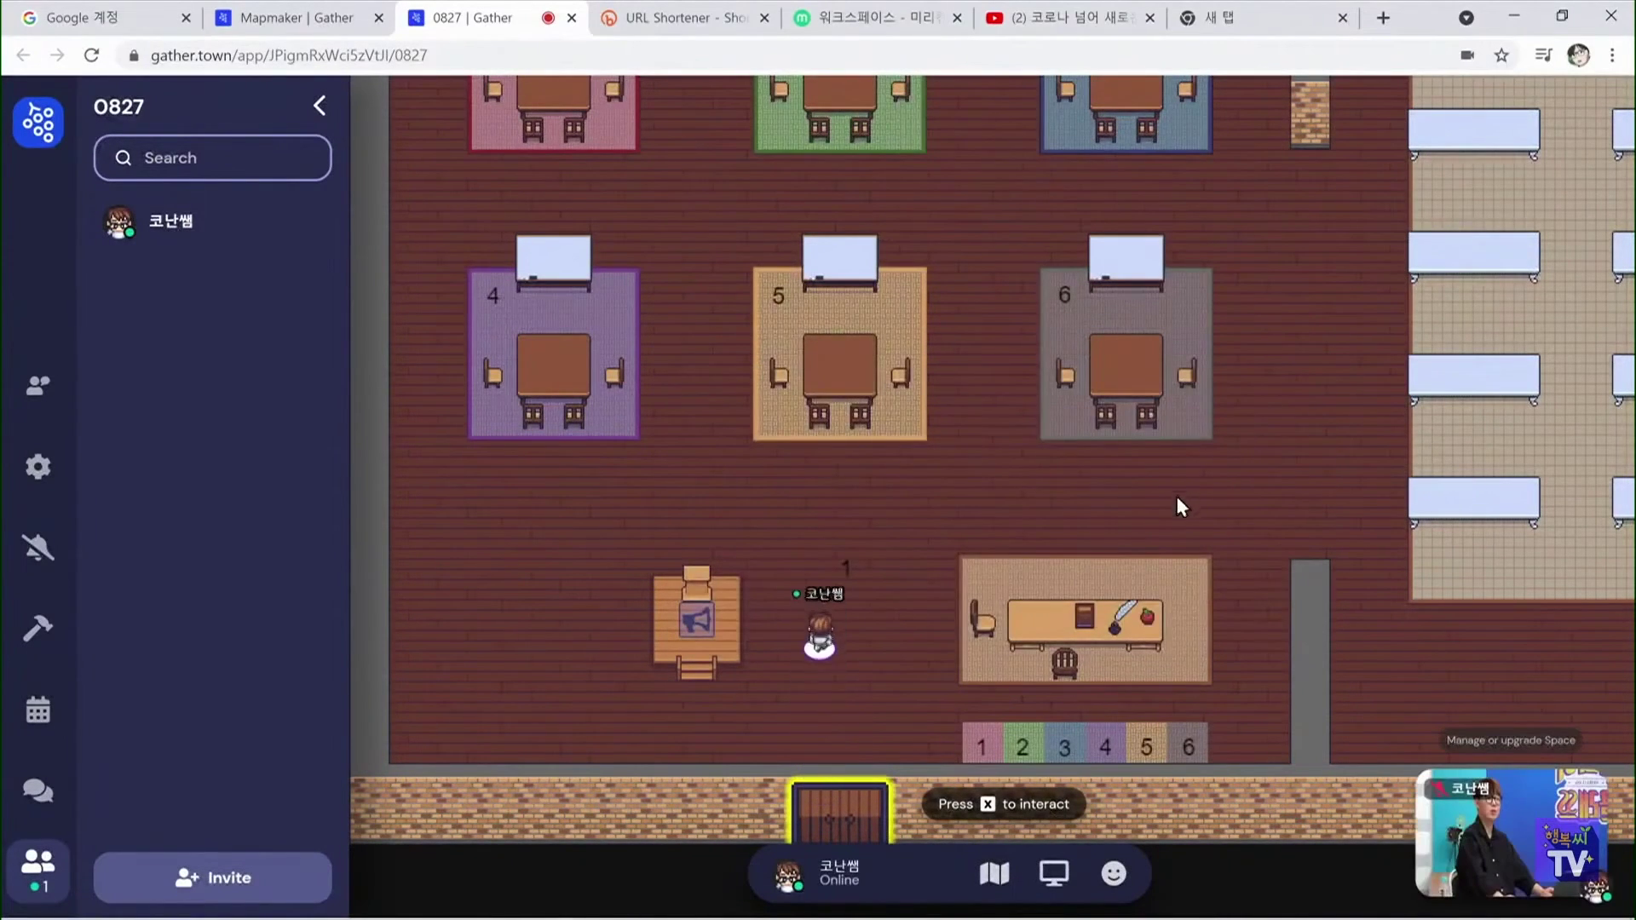
Move the avatar away from the password door and return to the 0827 Mapmaker, dismissing its open menu
key(Right)
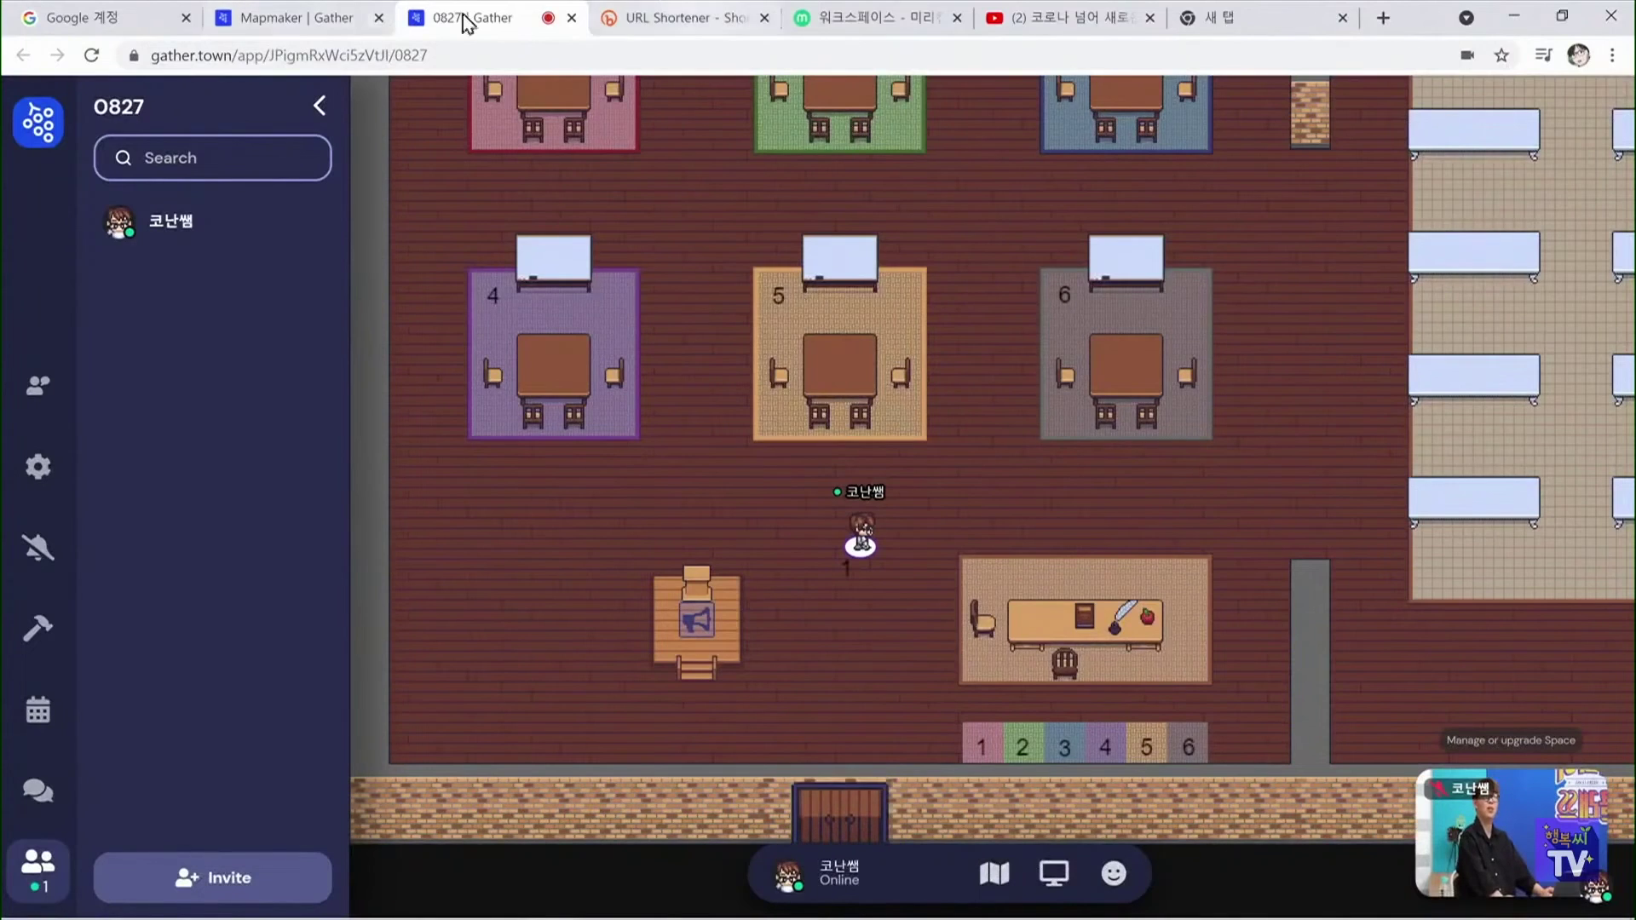
click(281, 17)
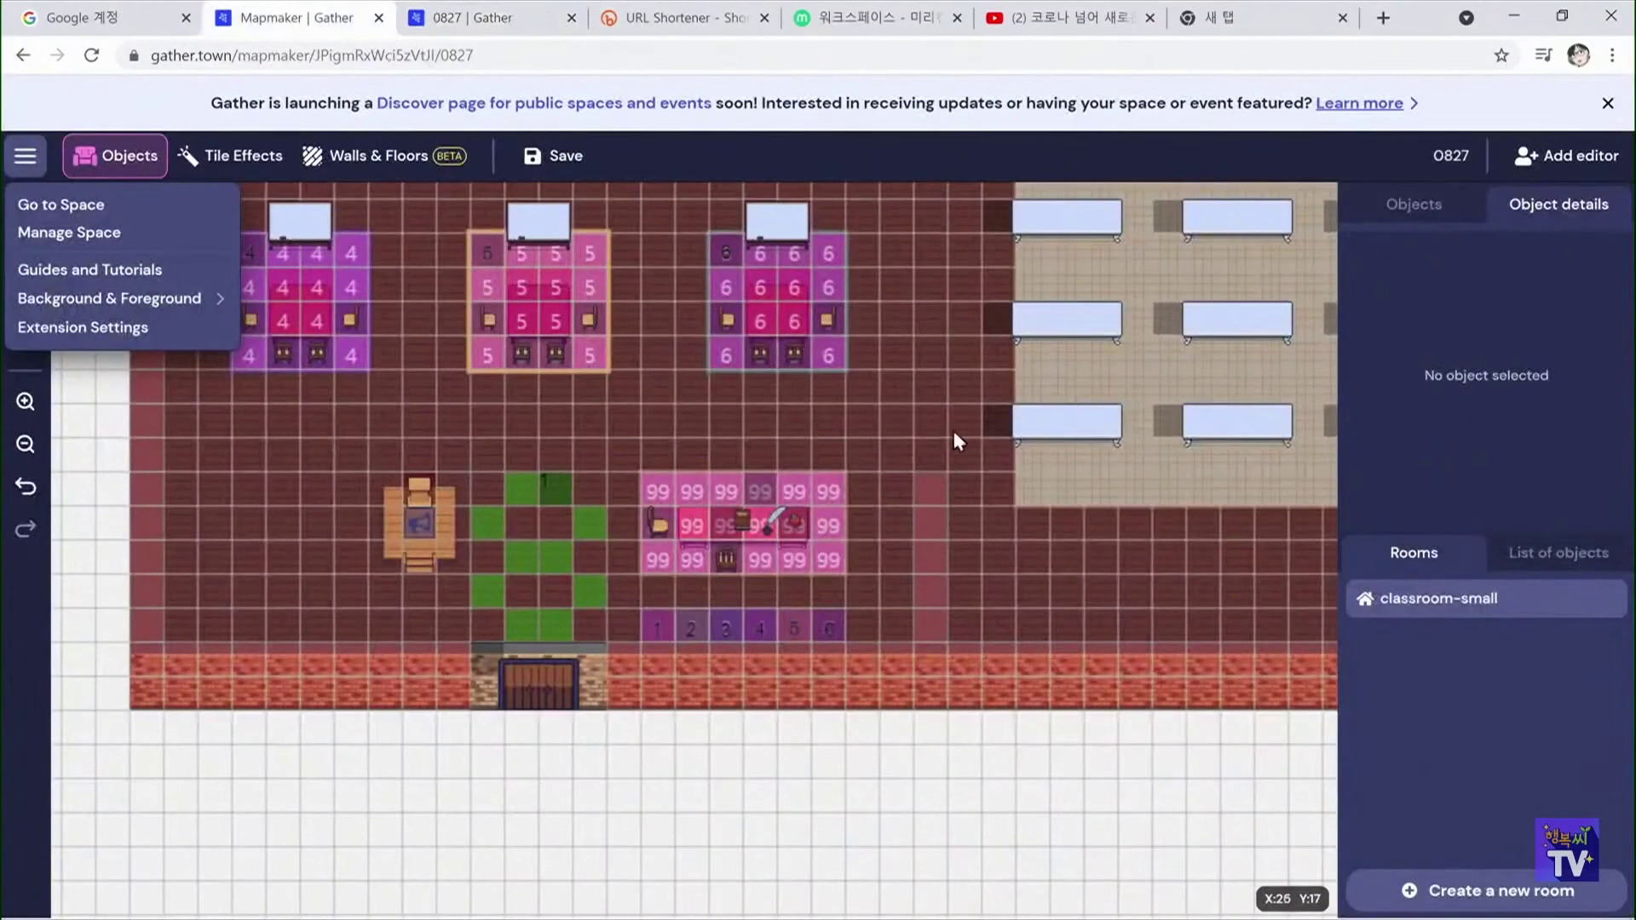
click(310, 452)
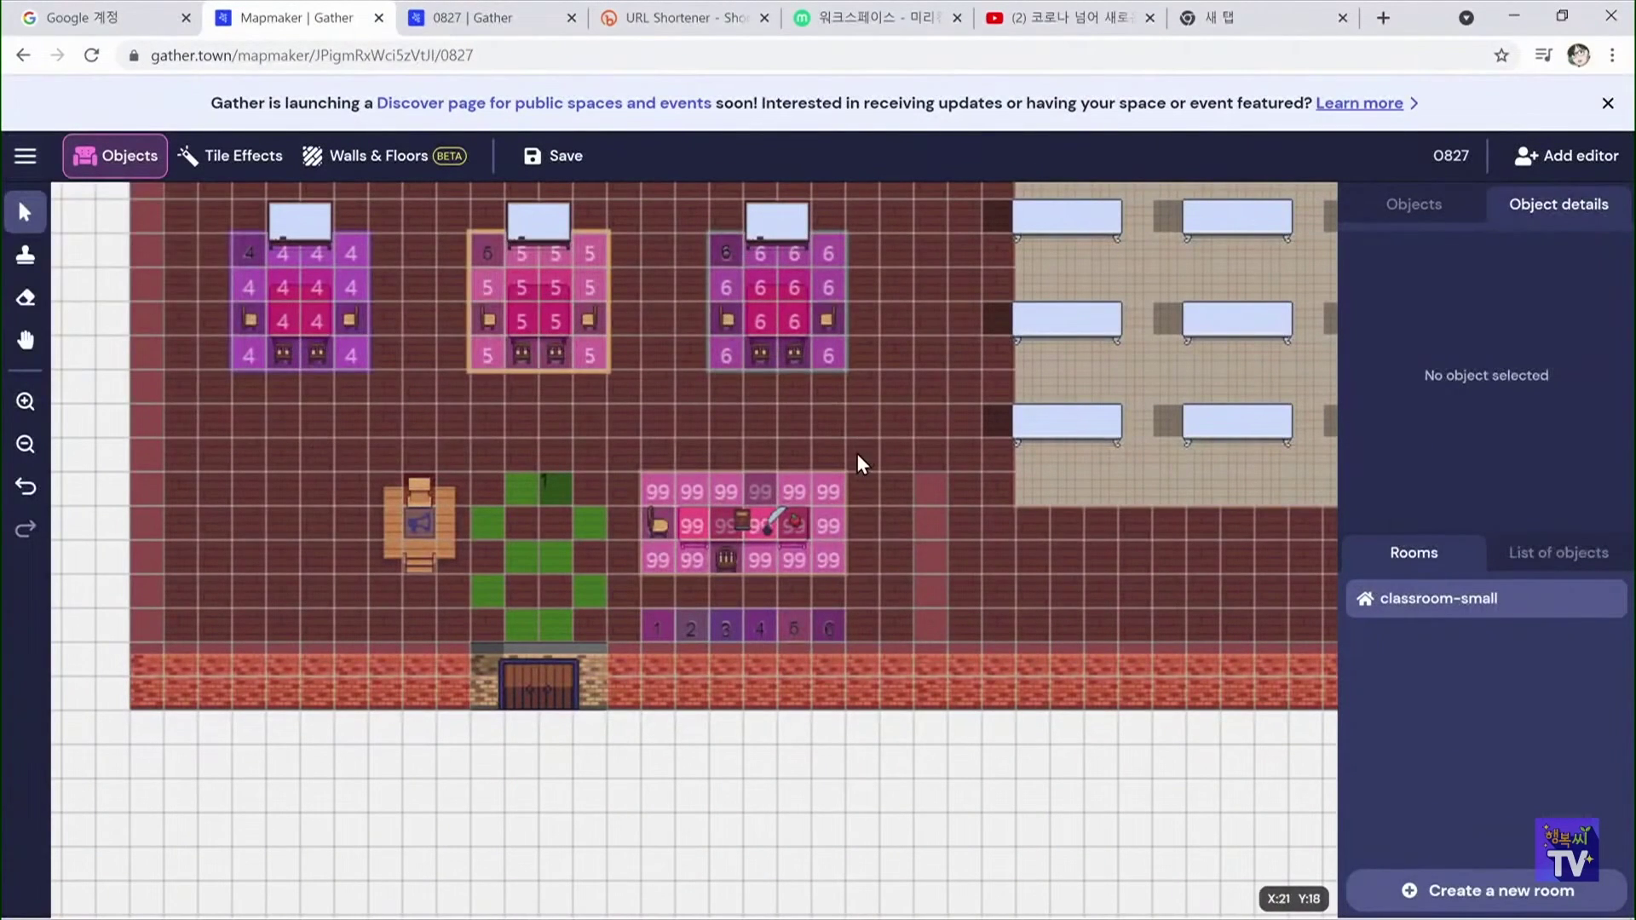
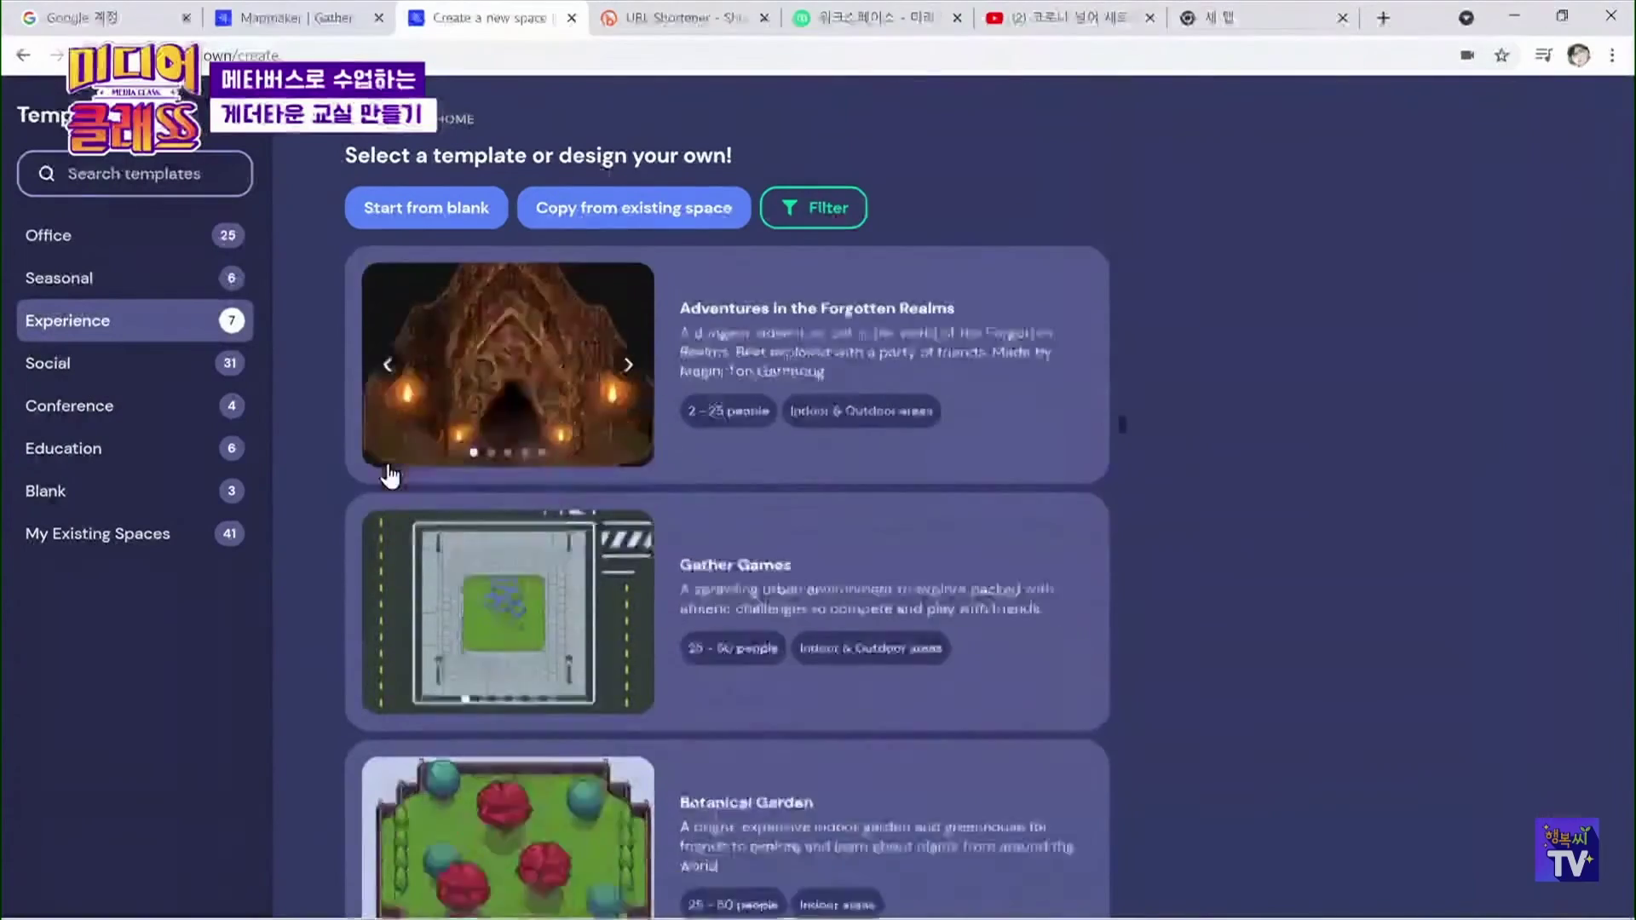
View the Gather Games template among the Experience templates for new spaces and return to the Mapmaker
scroll(541, 541, up, 3)
click(641, 556)
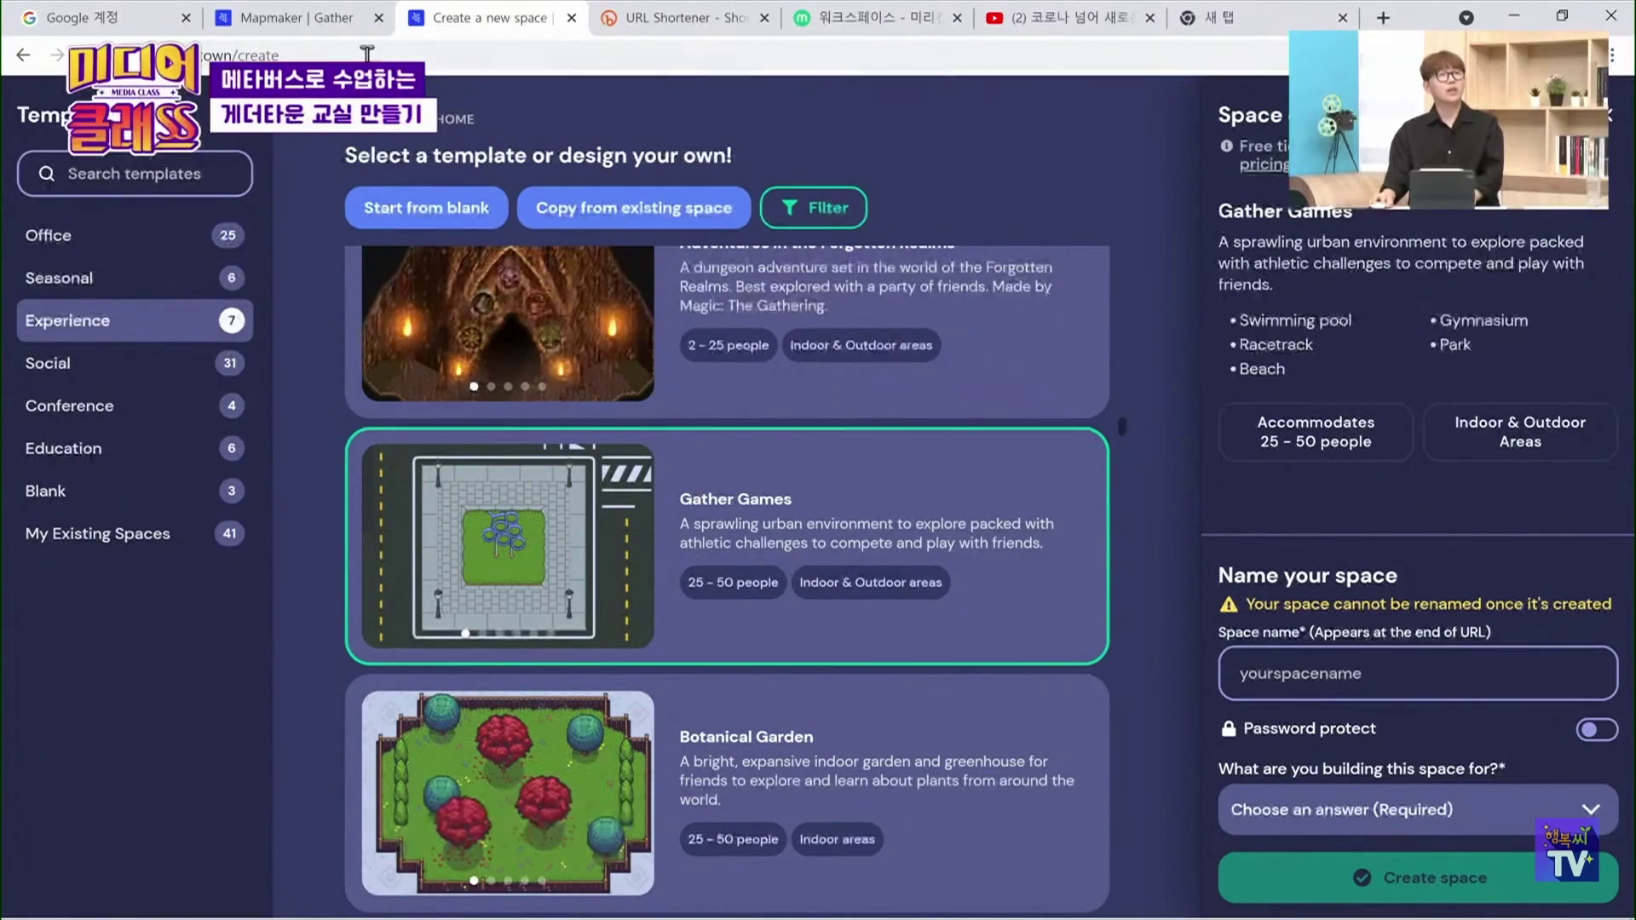
click(345, 19)
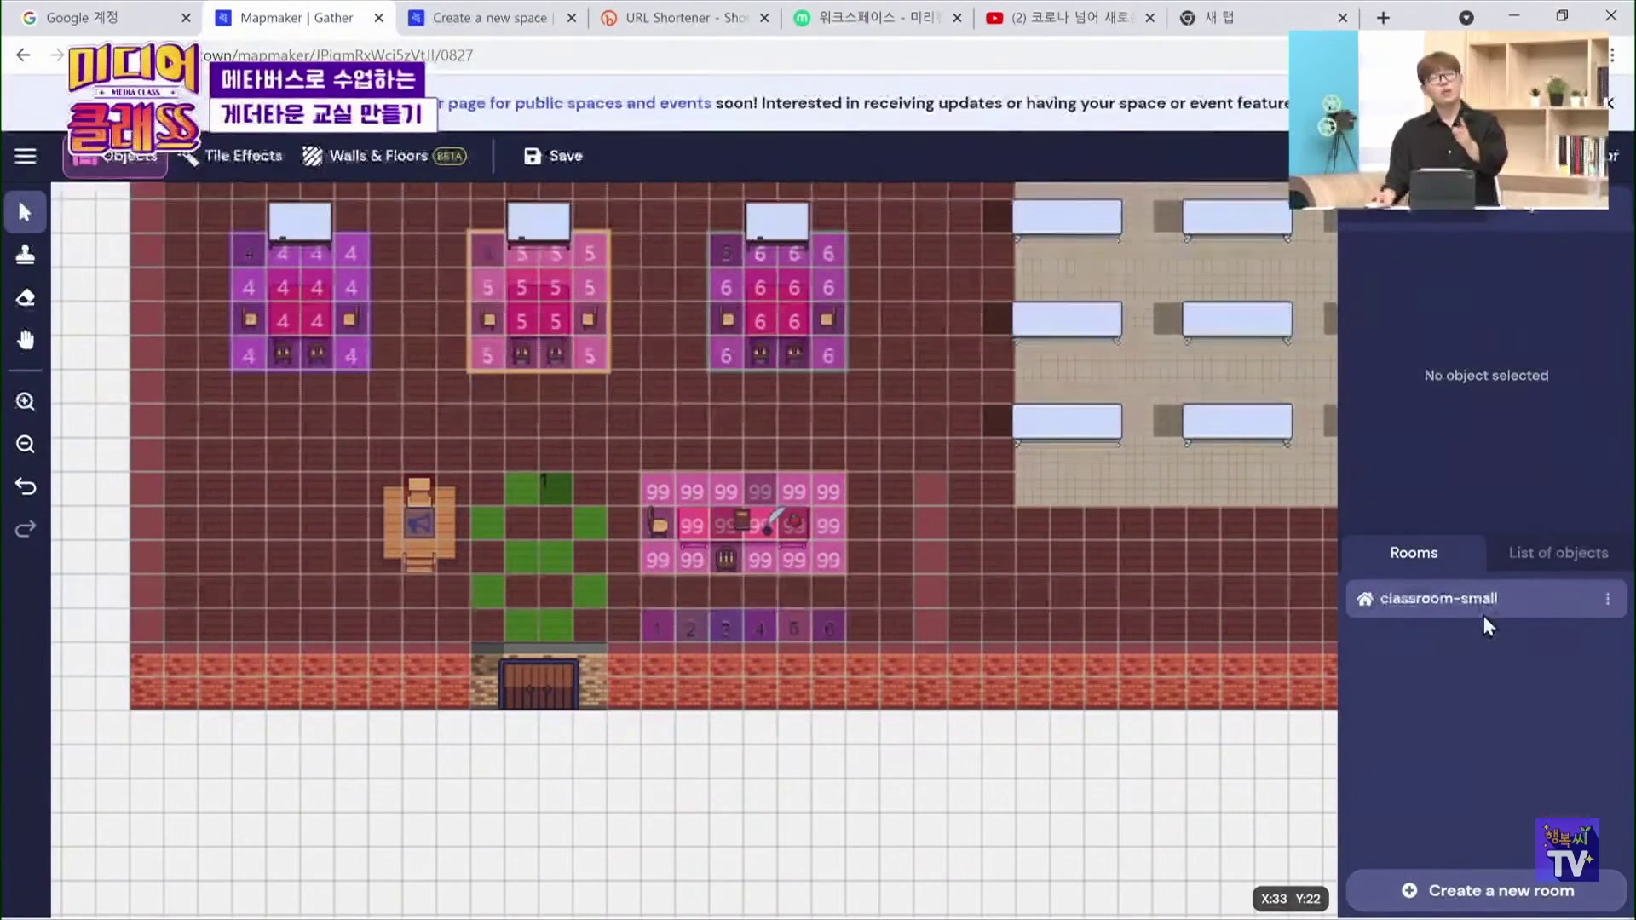
Start a new room named 운동장 in the 0827 space
click(1479, 882)
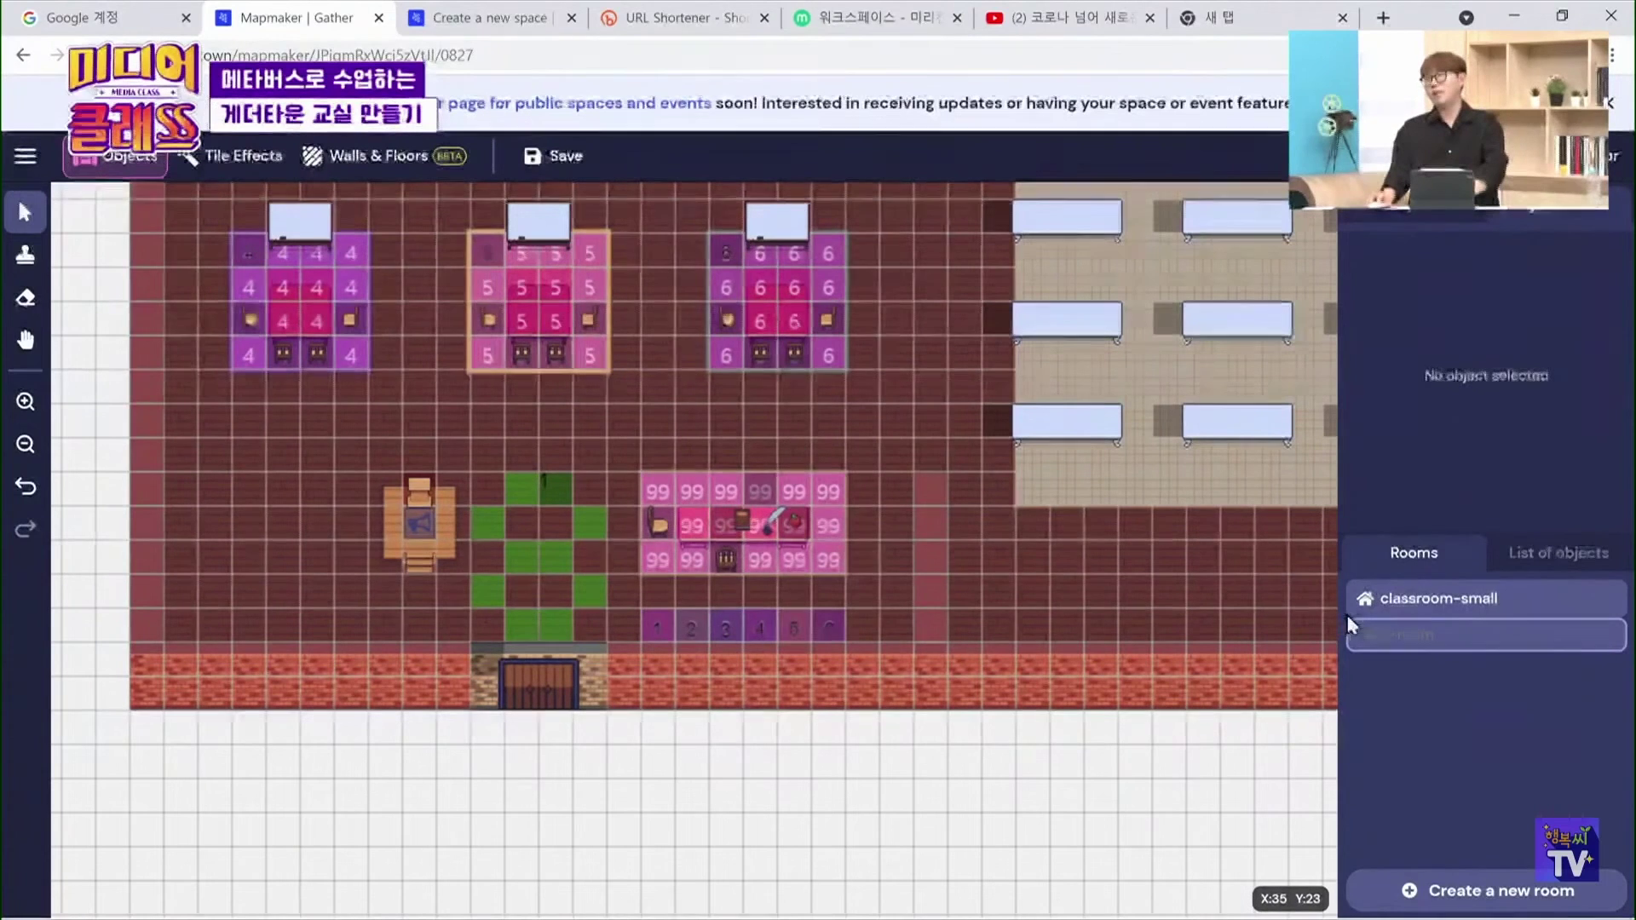
text(운동)
key(Return)
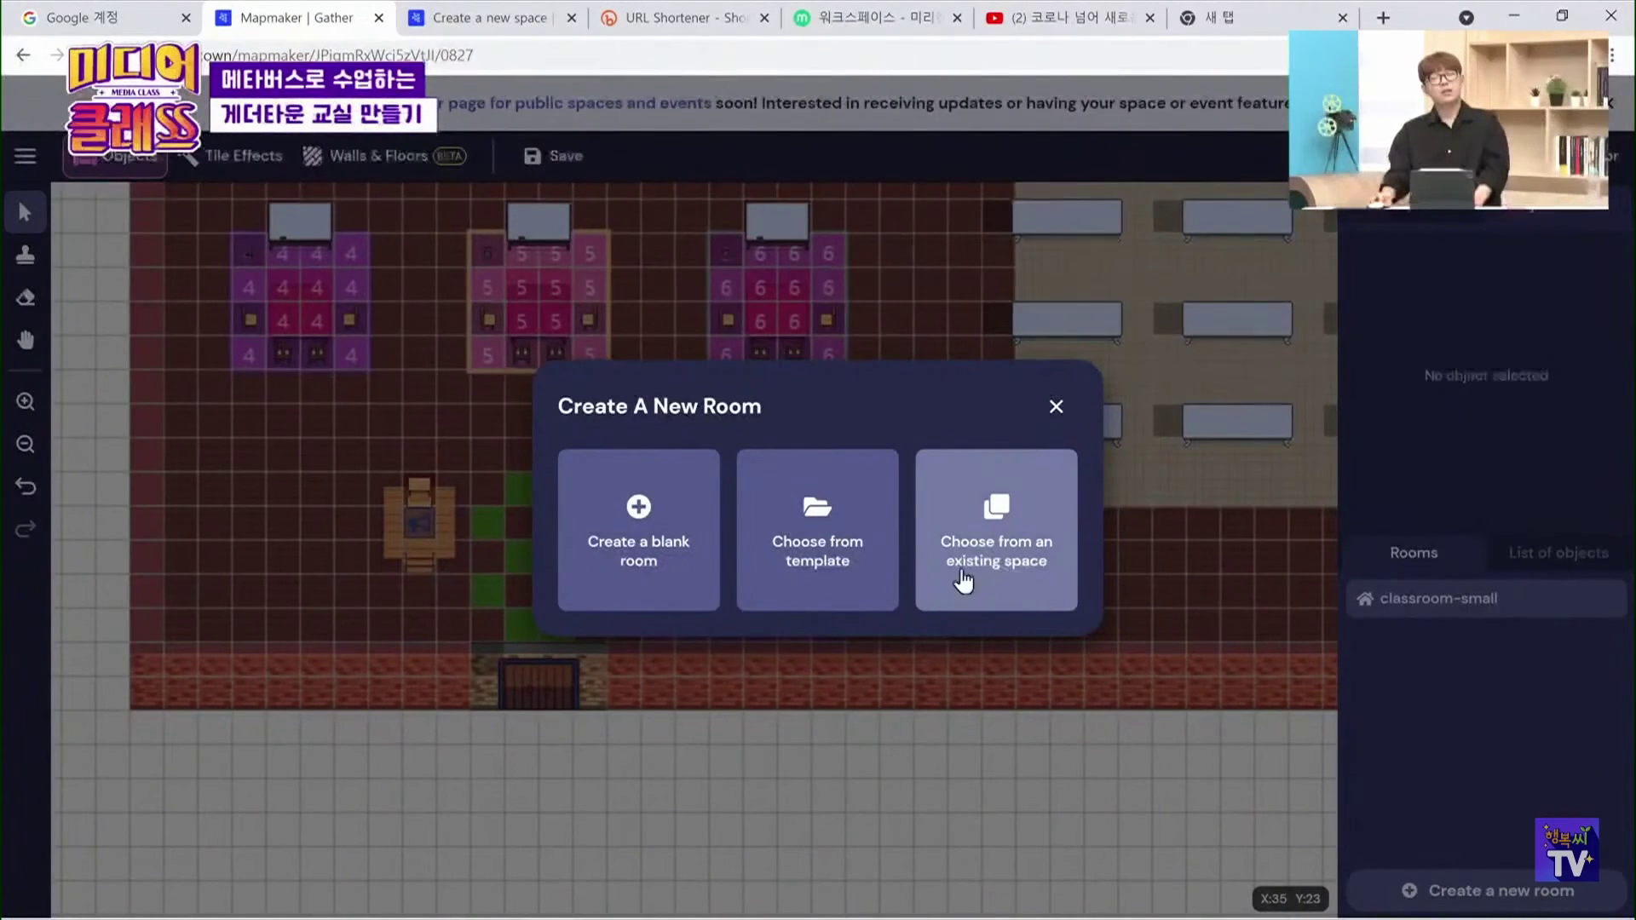
Look through the existing spaces offered as a source for the new room and return to the creation options
click(1006, 583)
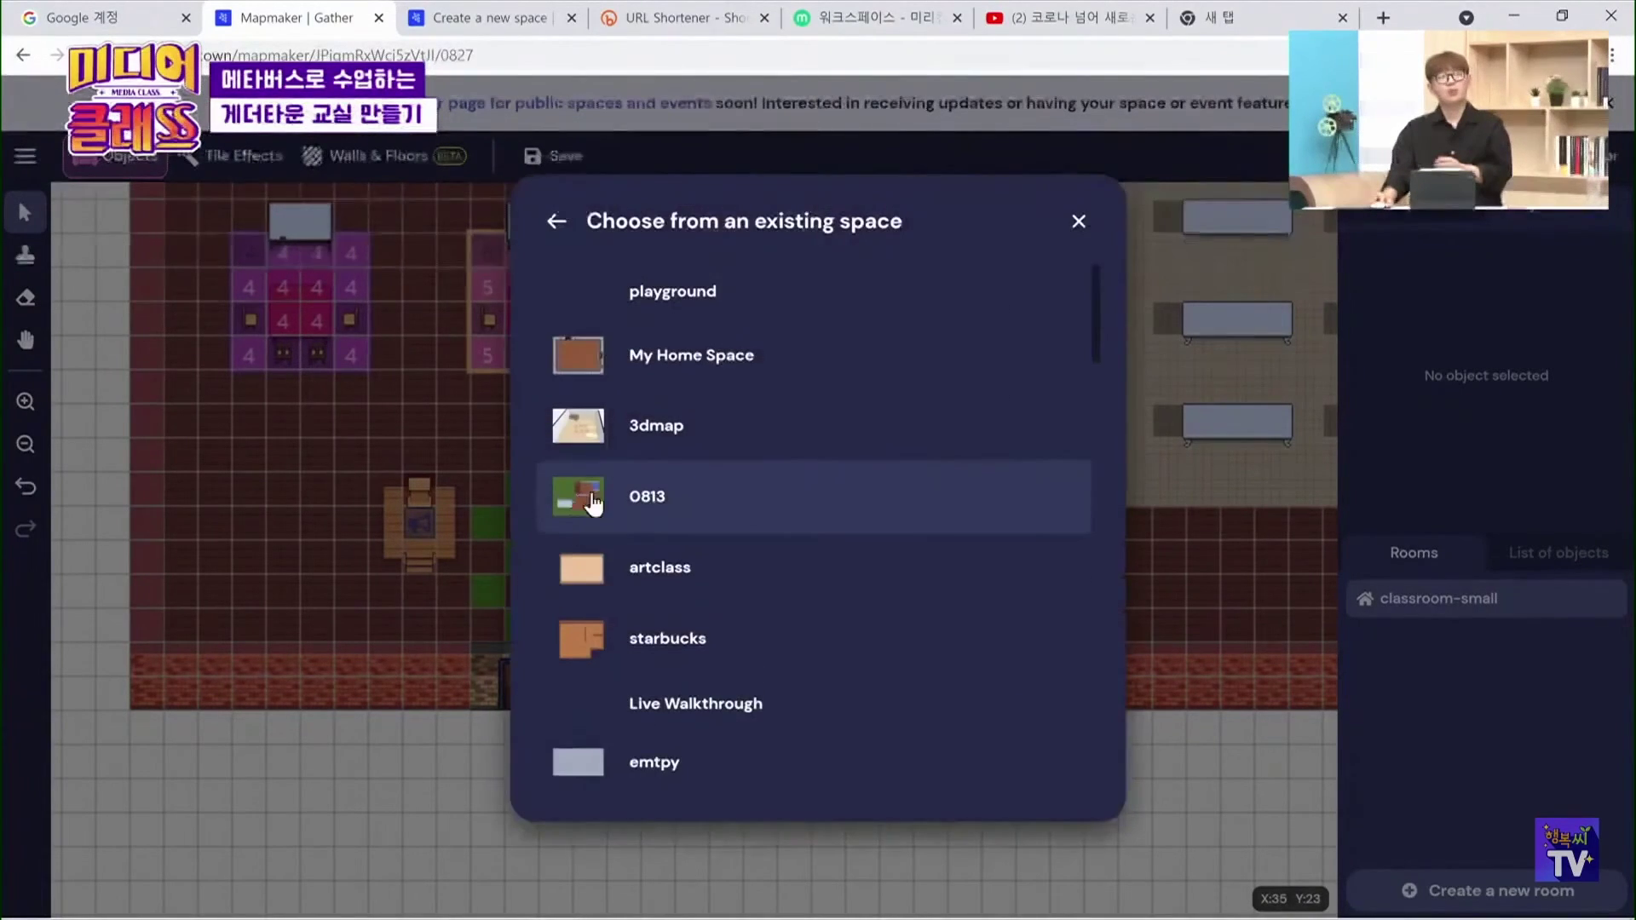
scroll(704, 479, down, 9)
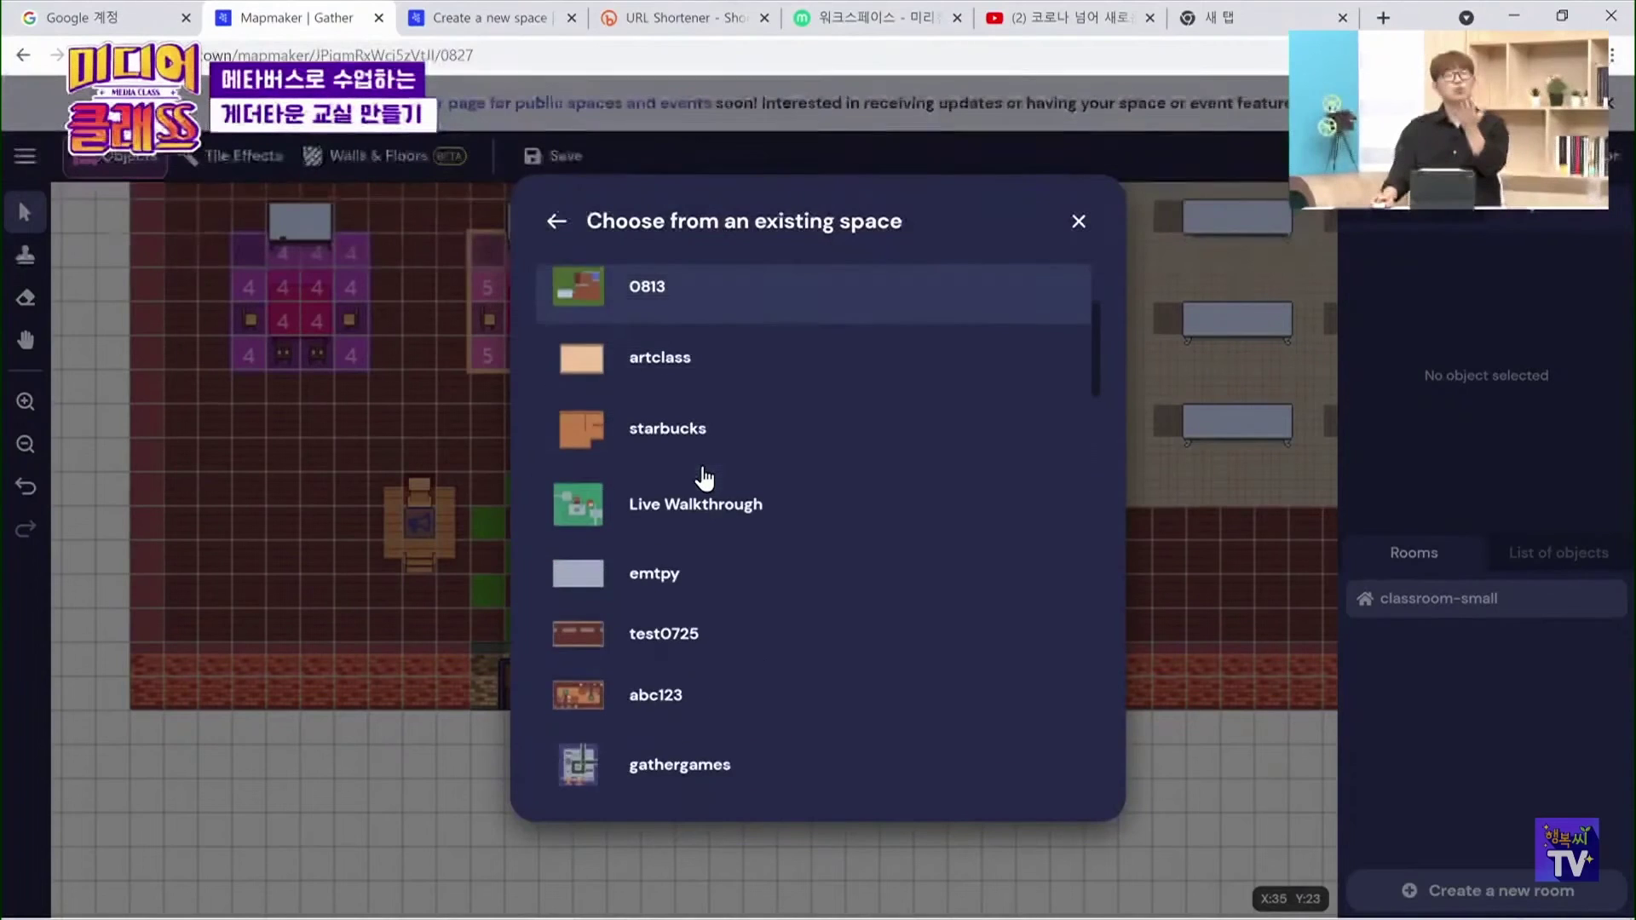
scroll(704, 479, down, 10)
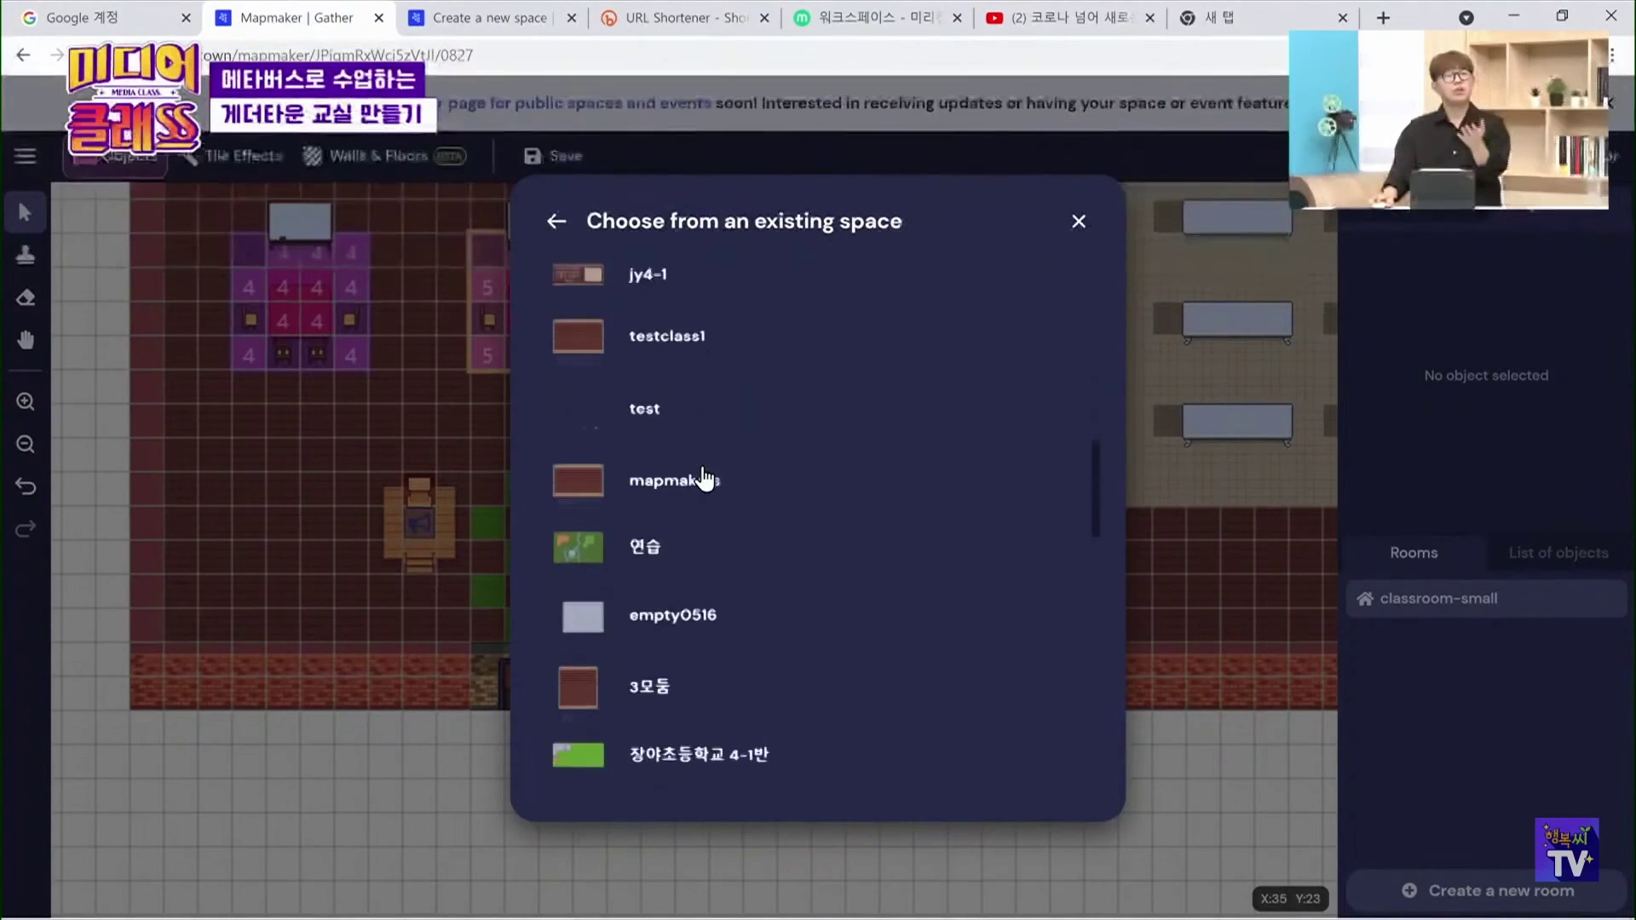
scroll(706, 479, down, 10)
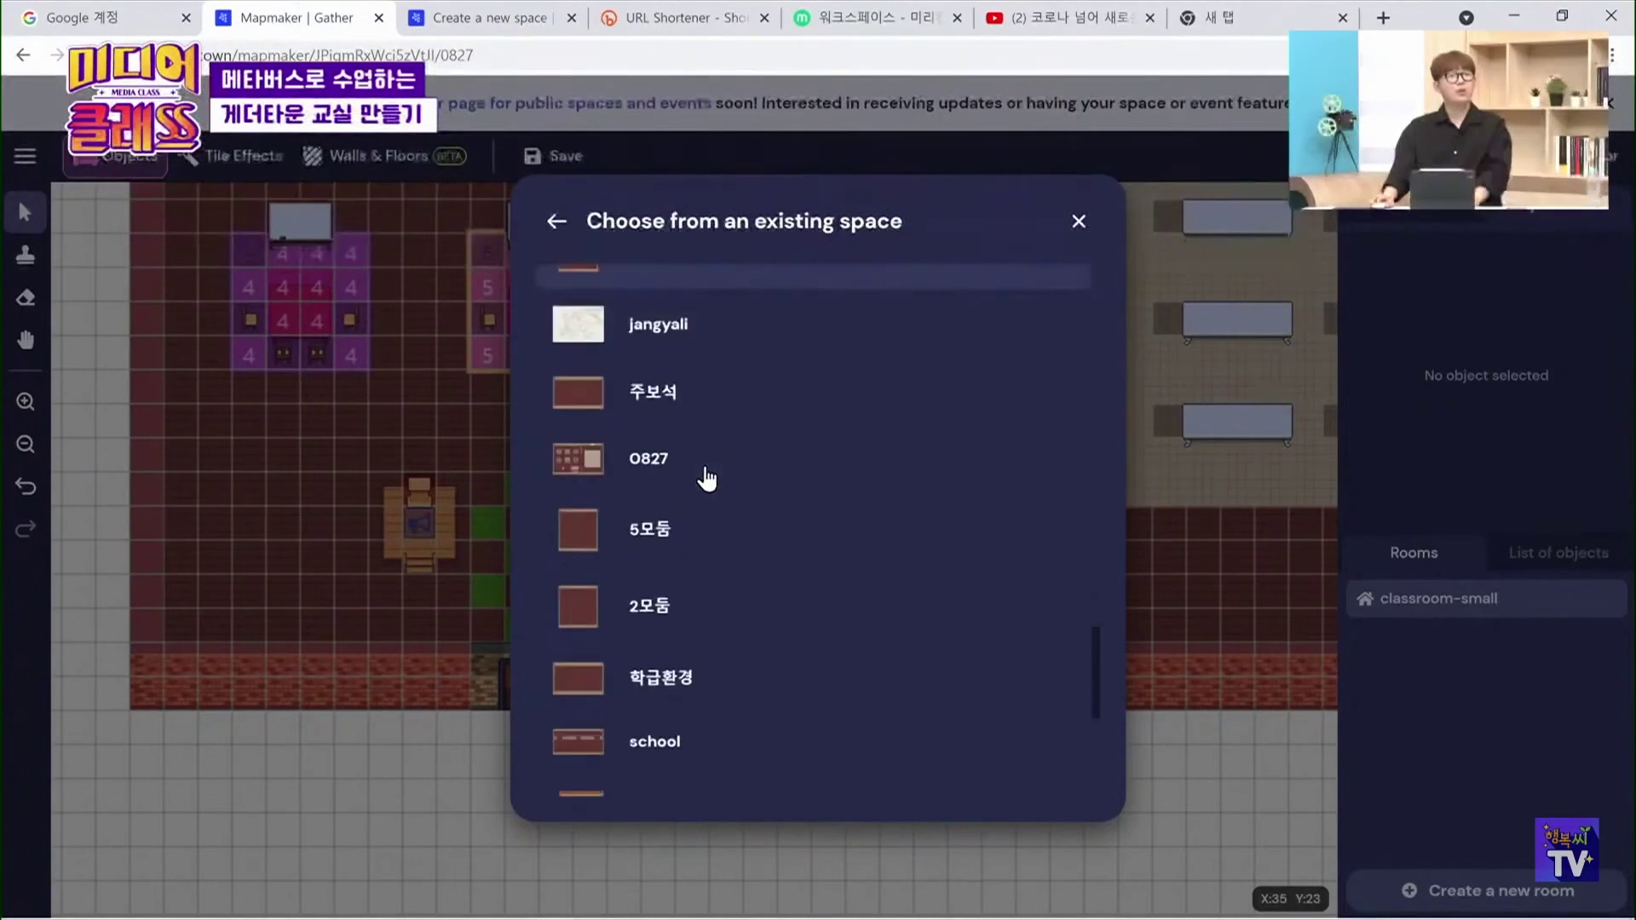
scroll(750, 529, up, 3)
scroll(767, 548, down, 3)
scroll(669, 760, up, 6)
scroll(687, 730, up, 15)
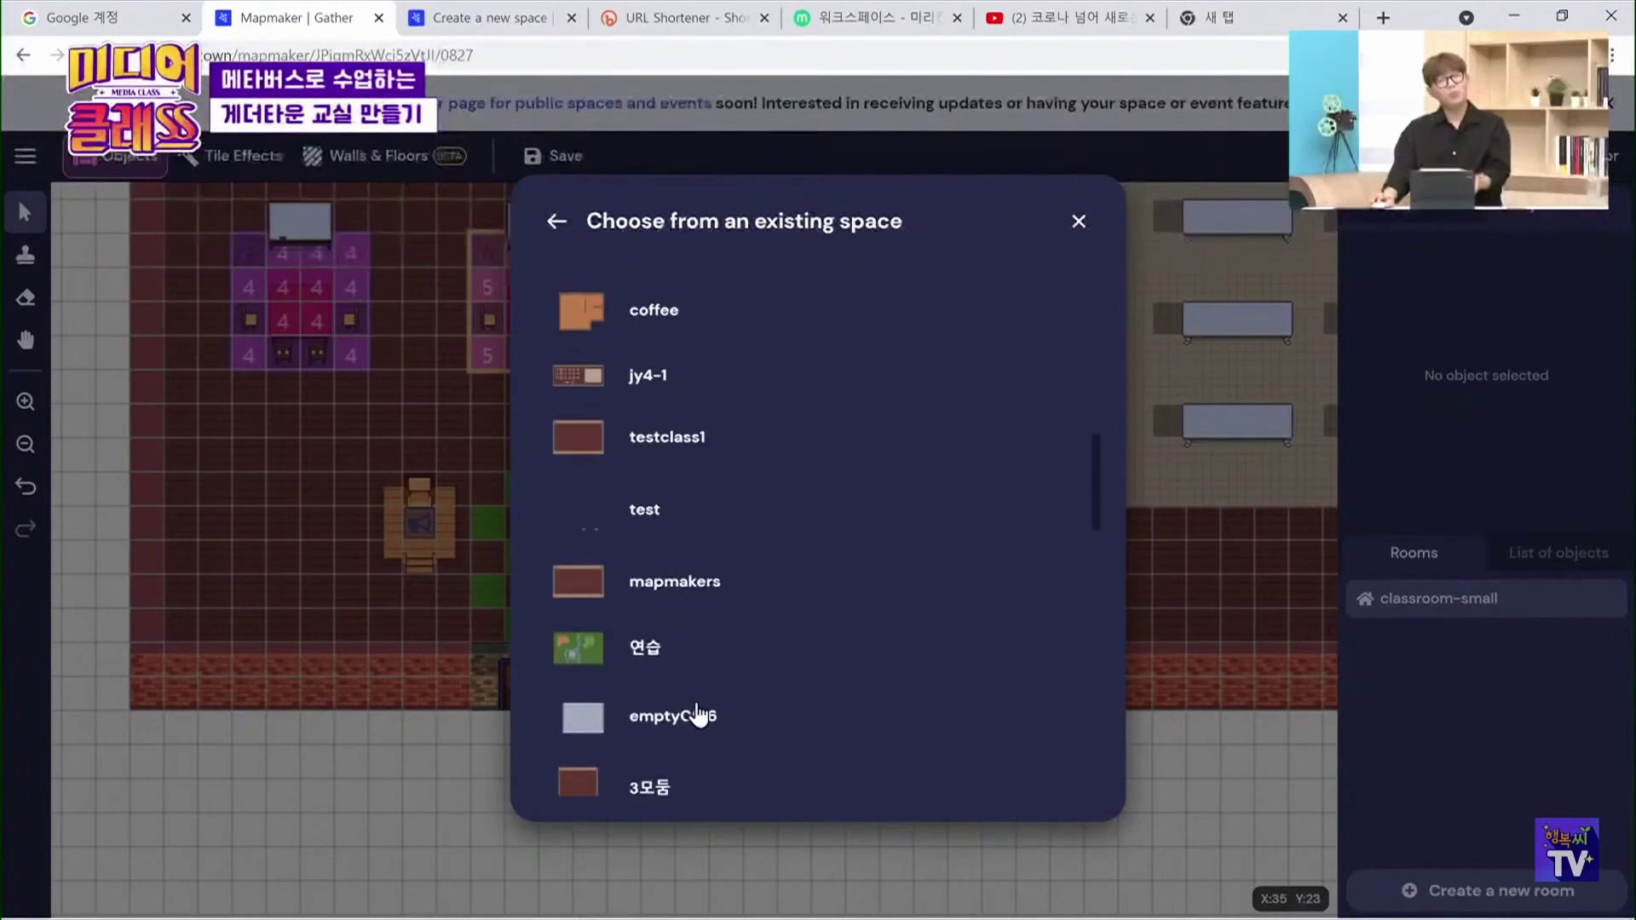
click(559, 224)
Create the 운동장 room from the games-track template
click(857, 569)
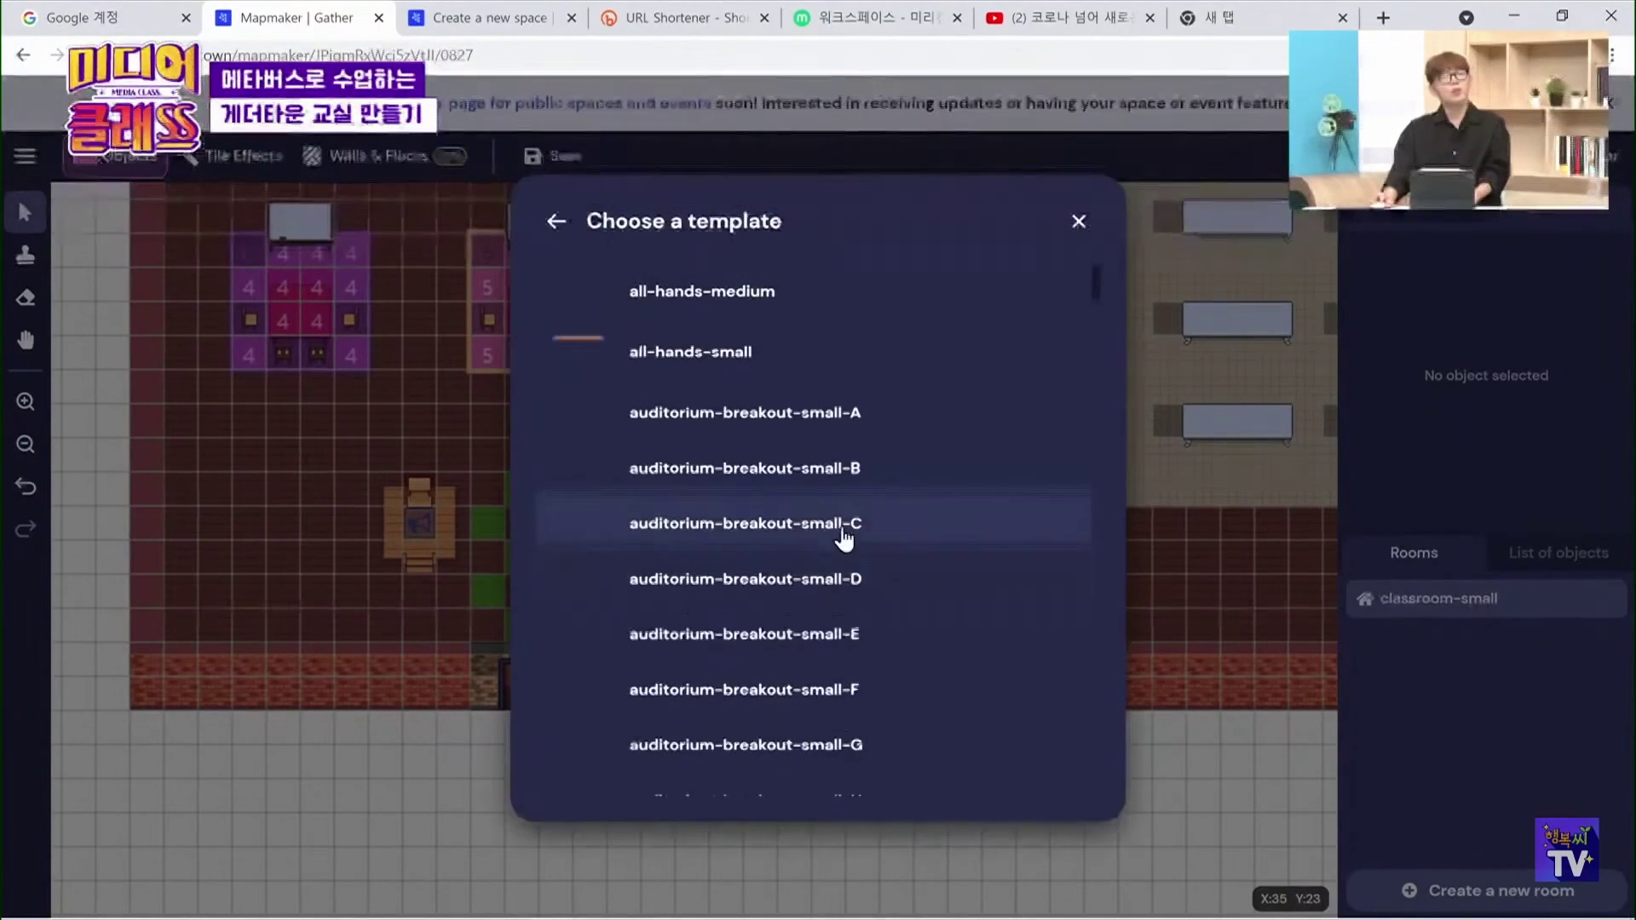
scroll(724, 503, down, 5)
scroll(726, 498, down, 20)
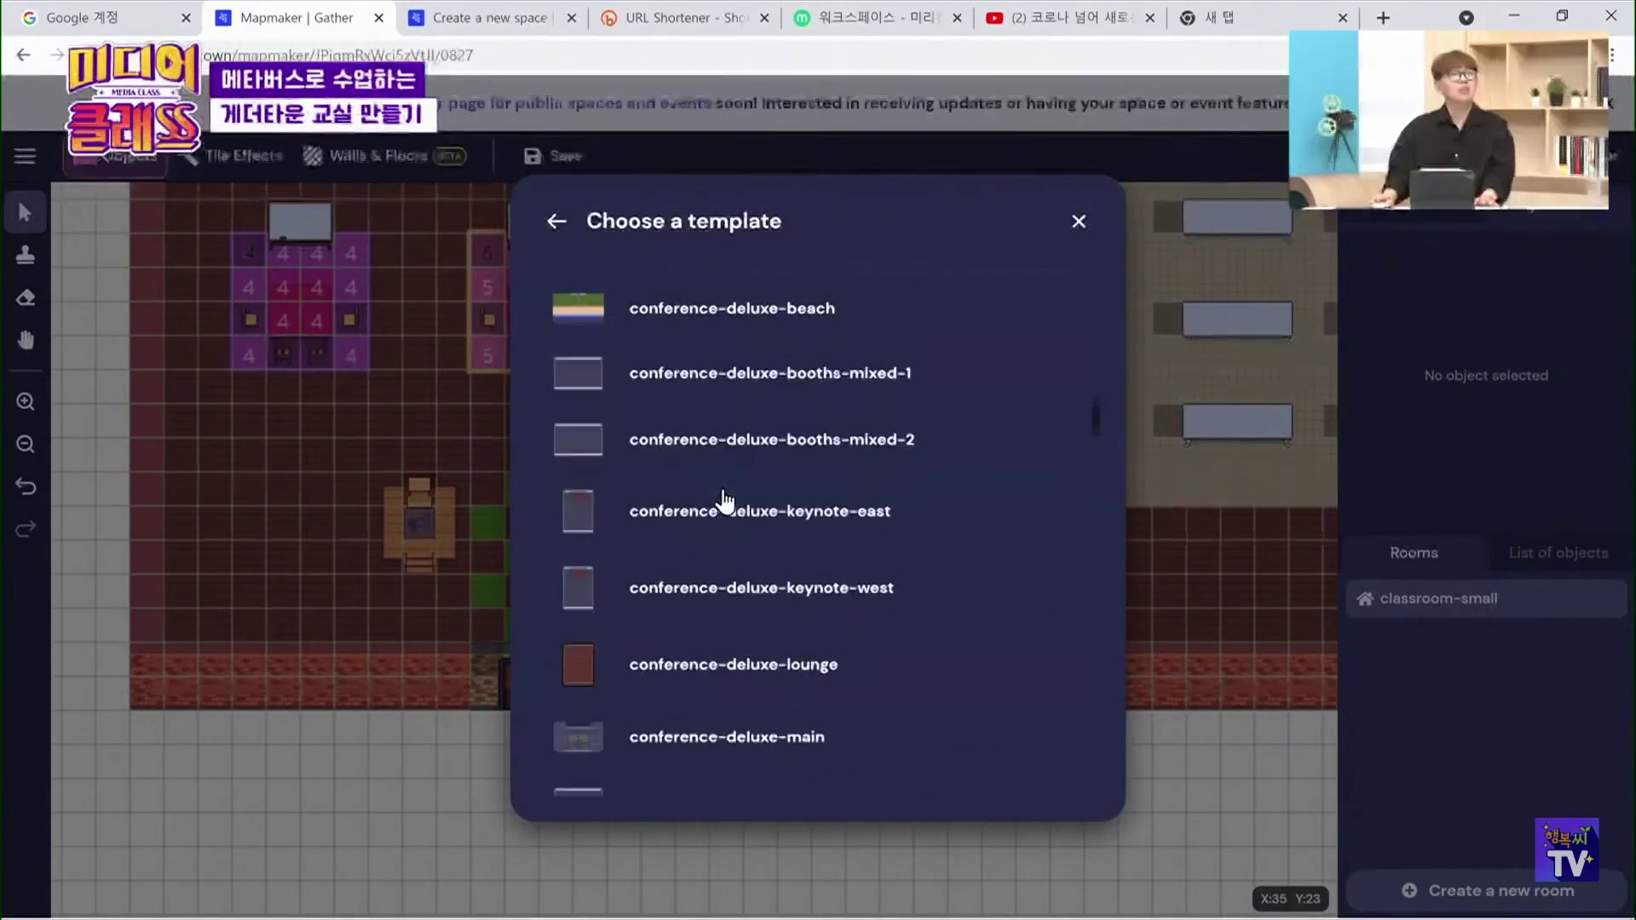
scroll(725, 505, down, 10)
scroll(726, 511, up, 5)
scroll(728, 521, down, 5)
scroll(730, 526, up, 2)
scroll(730, 525, down, 10)
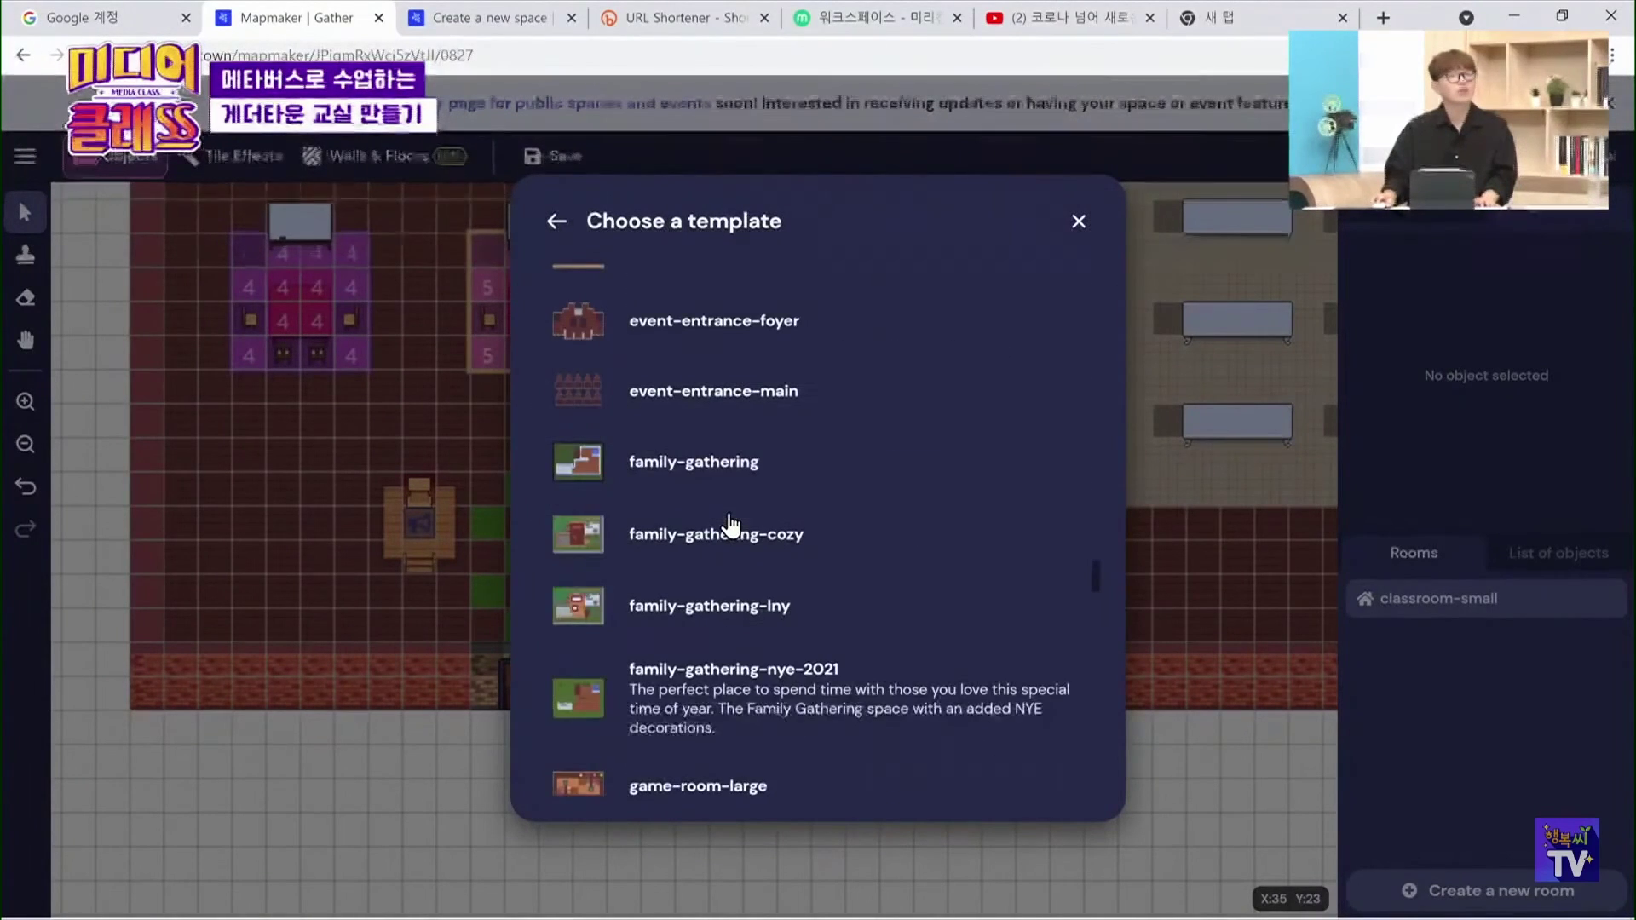
scroll(730, 520, down, 3)
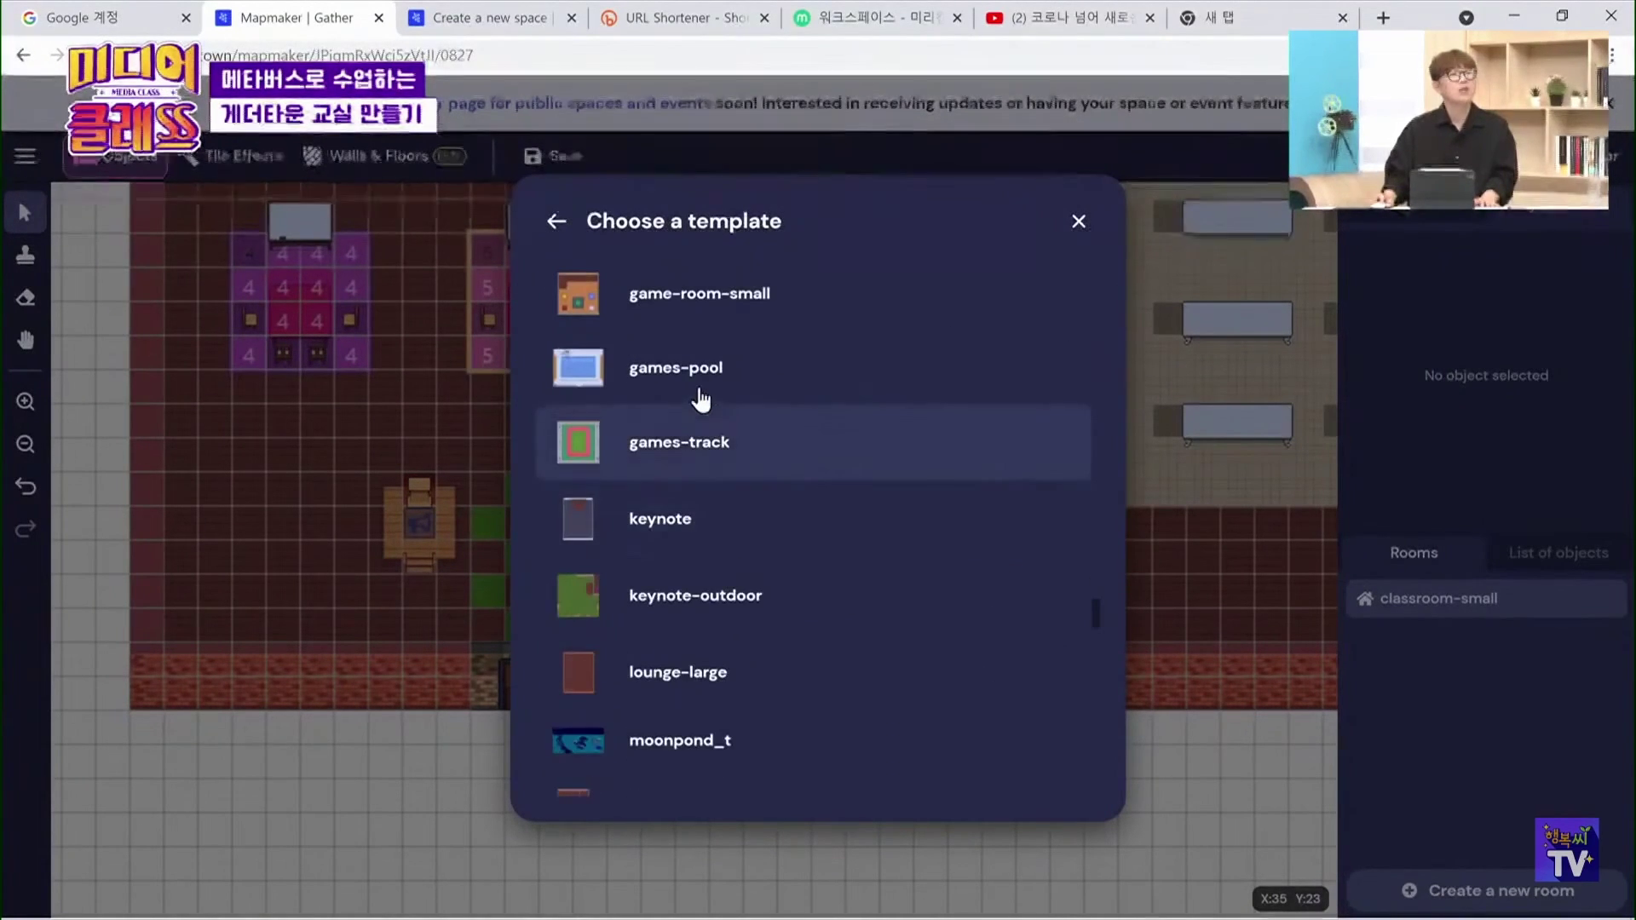
click(687, 443)
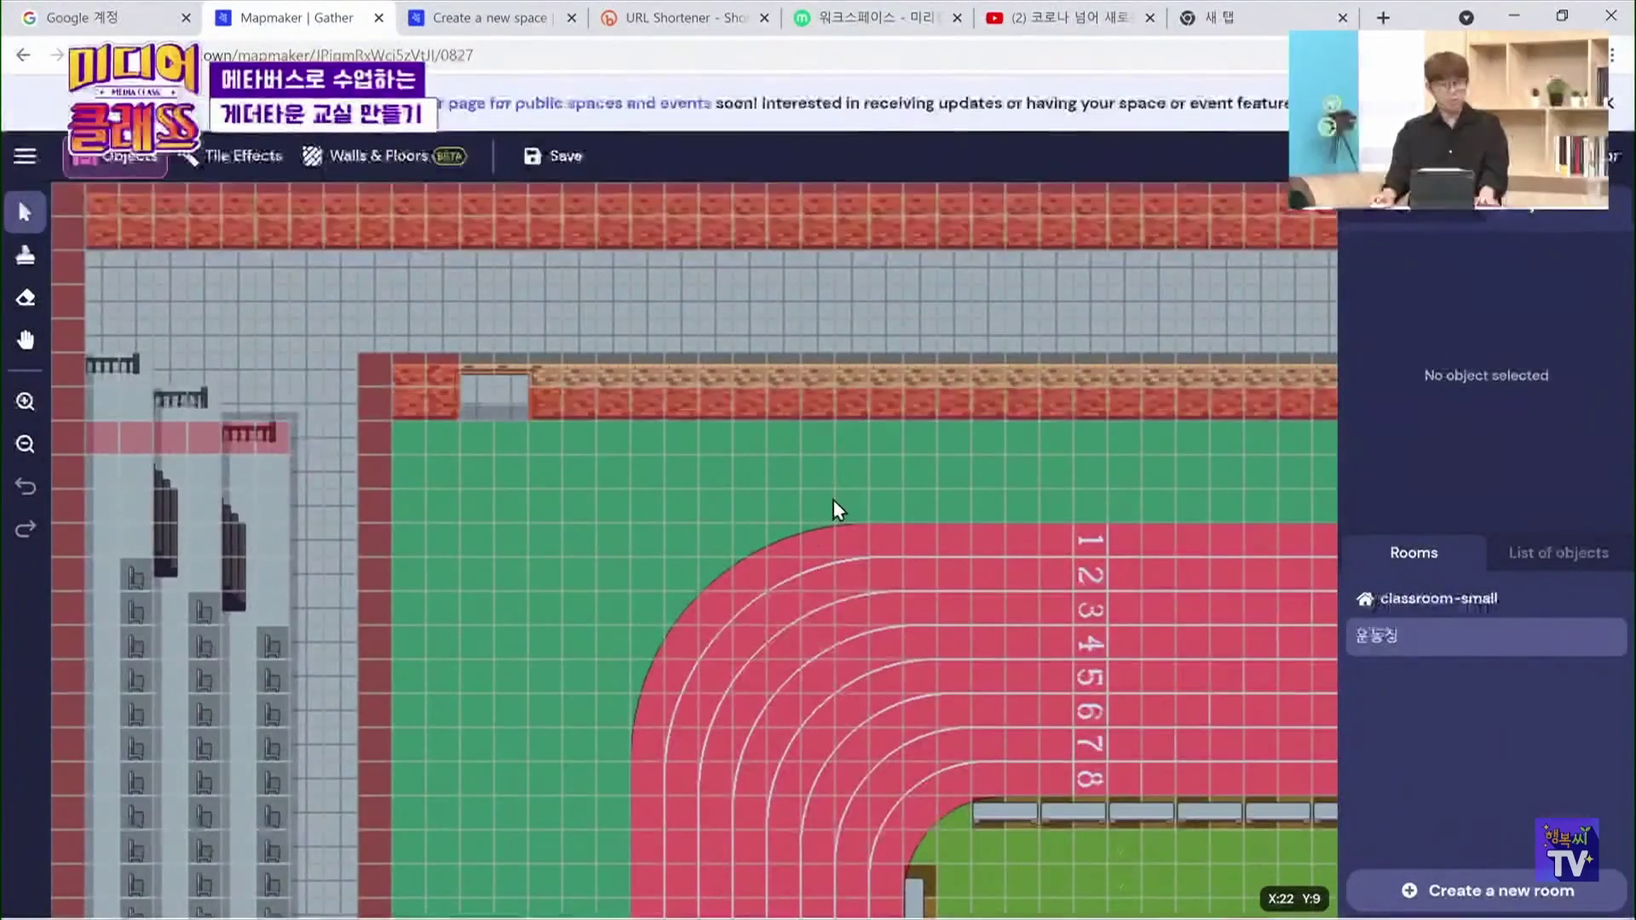
Look over the full layout of the 운동장 running track and reopen the classroom-small room
scroll(832, 489, down, 3)
scroll(832, 491, down, 2)
key(h)
drag(942, 661, 699, 413)
scroll(738, 470, down, 3)
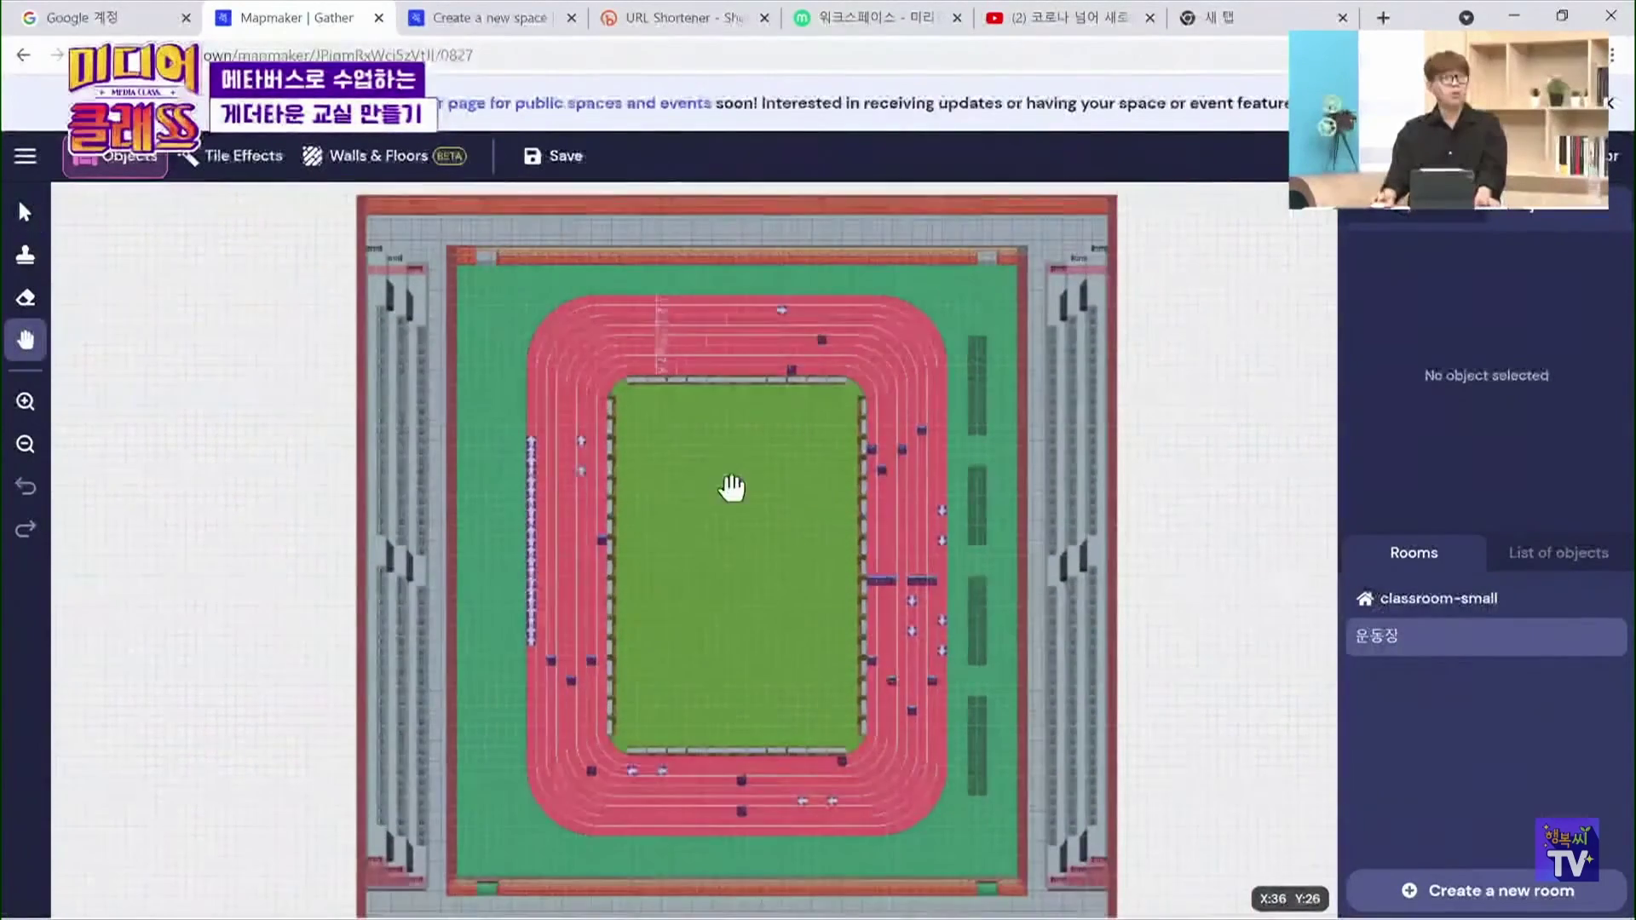
click(1382, 607)
key(v)
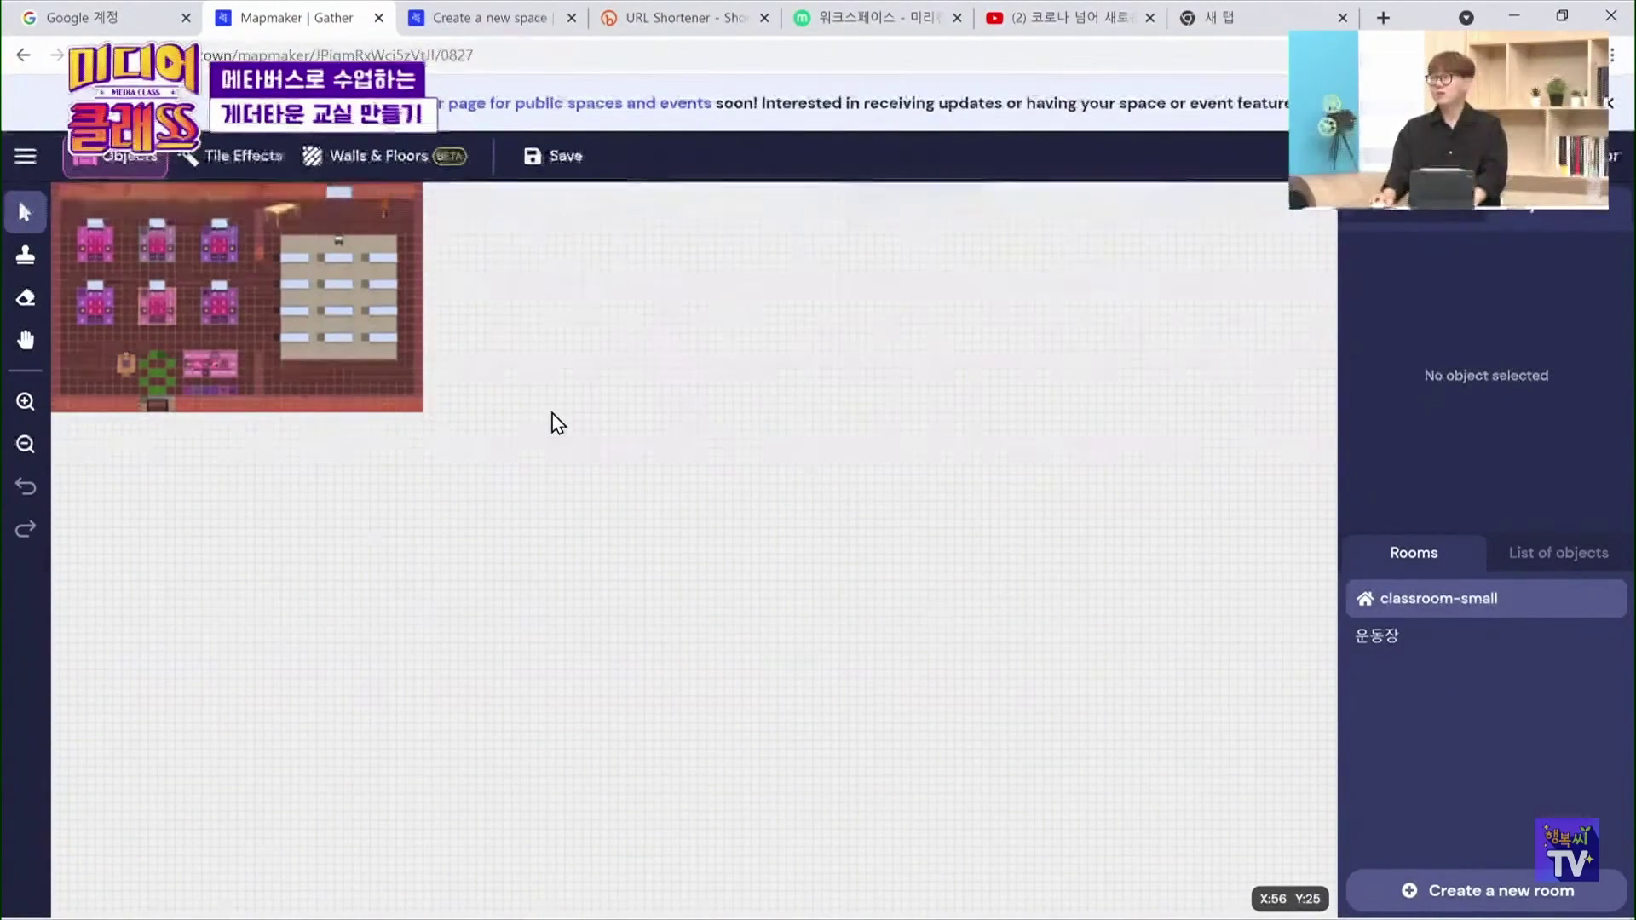
Place a Portal tile effect on the left half of the classroom's lower-wall door as a room portal to 운동장
click(271, 158)
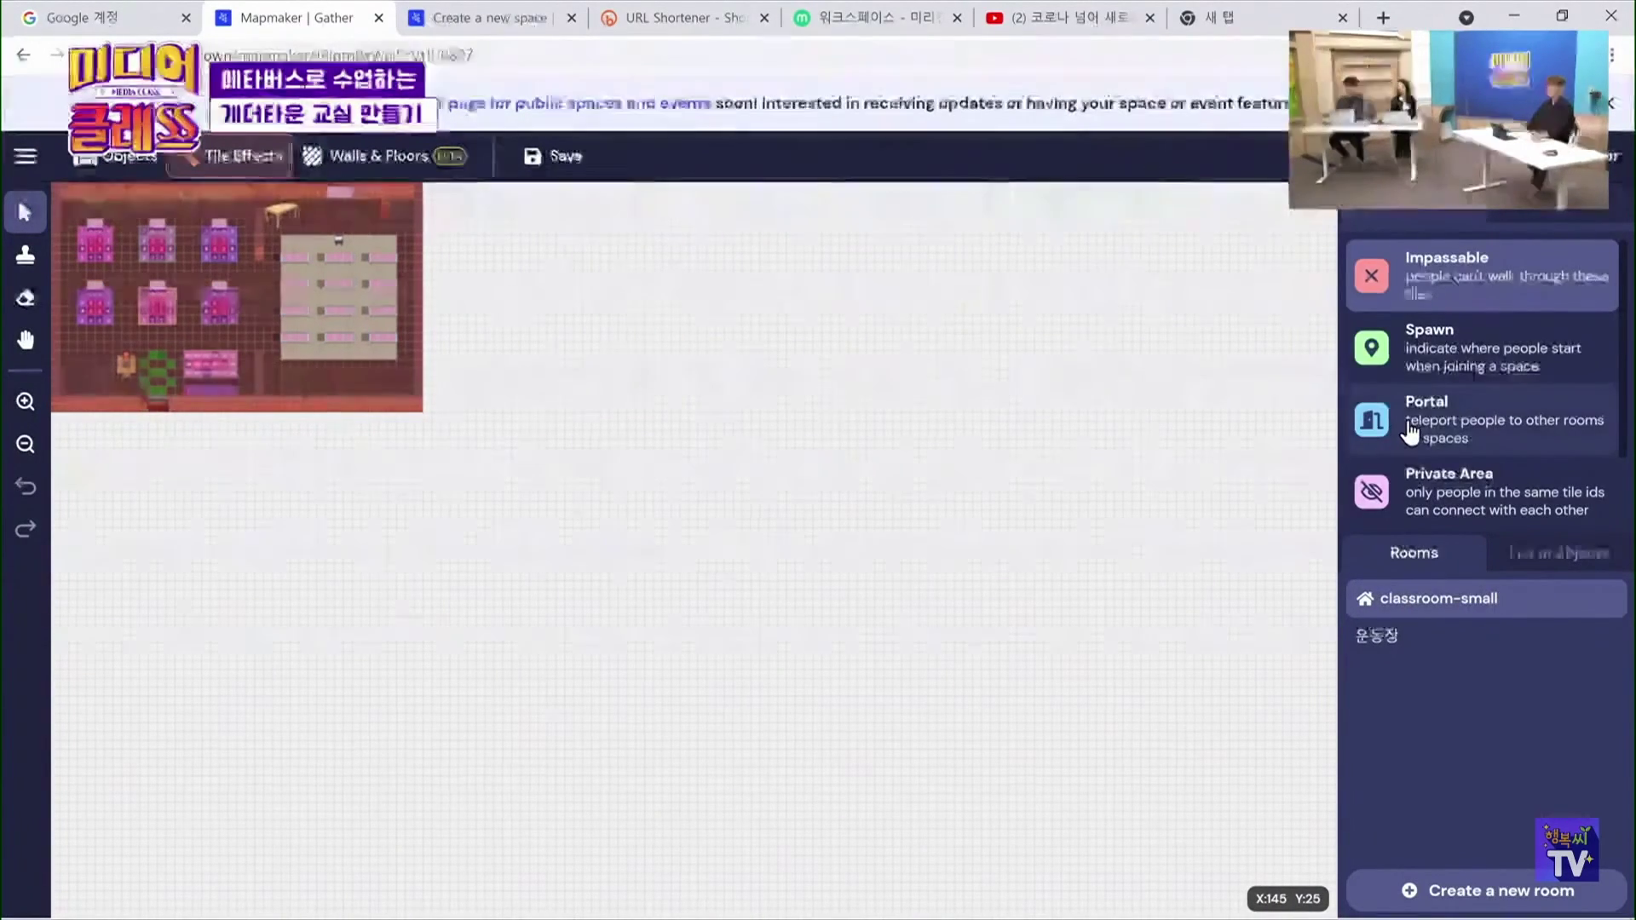
click(1402, 392)
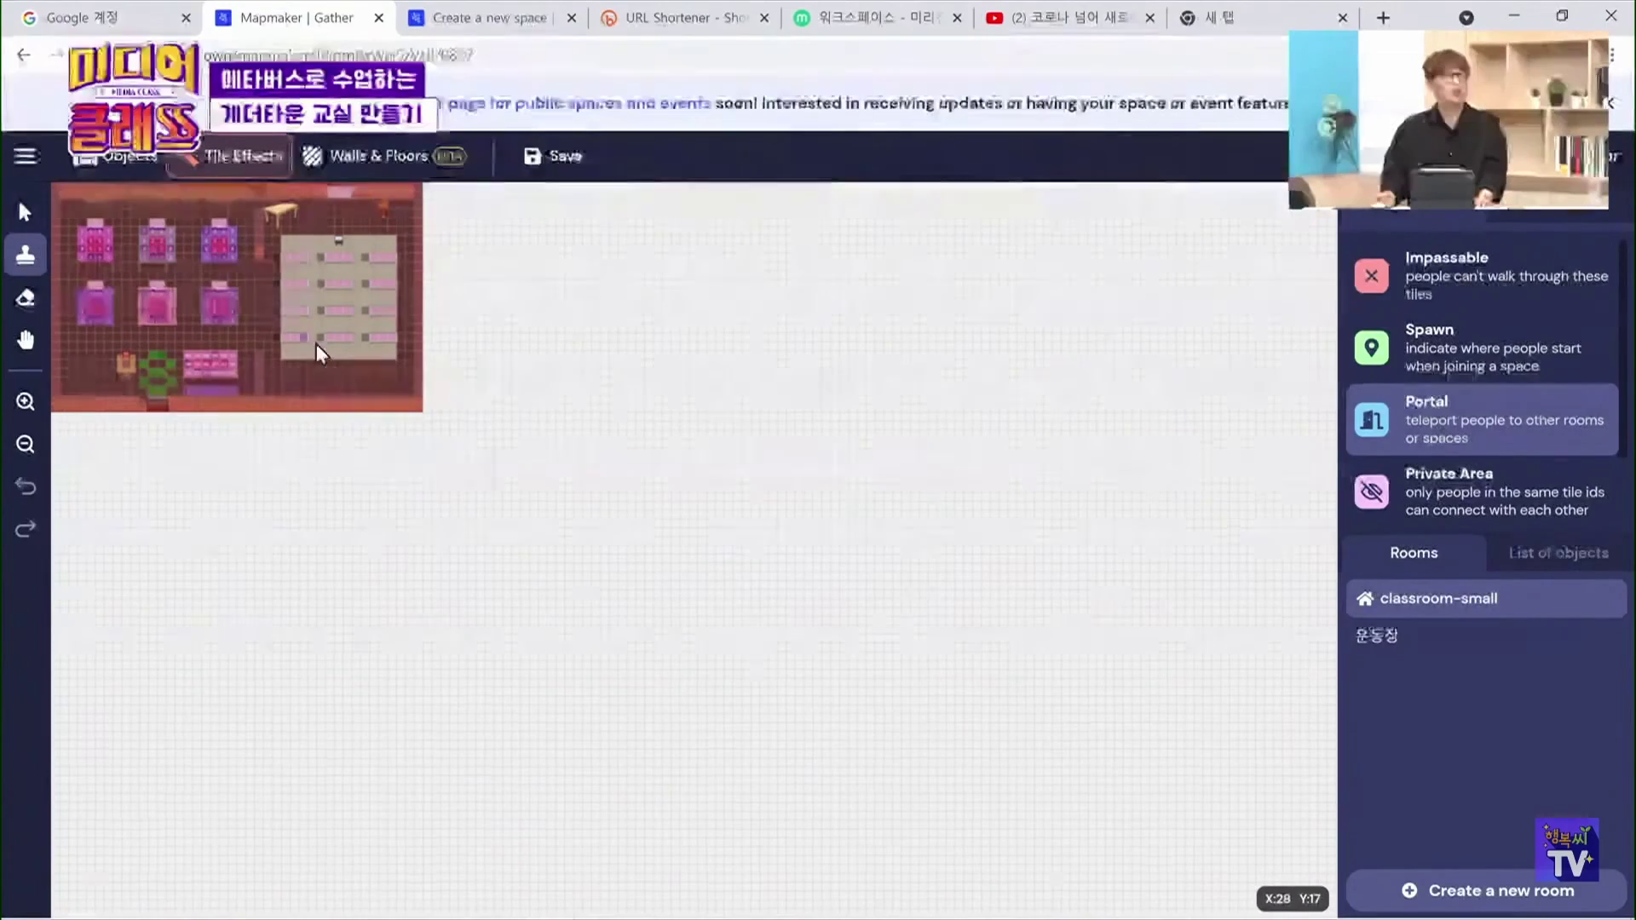
scroll(283, 440, up, 2)
scroll(283, 443, up, 3)
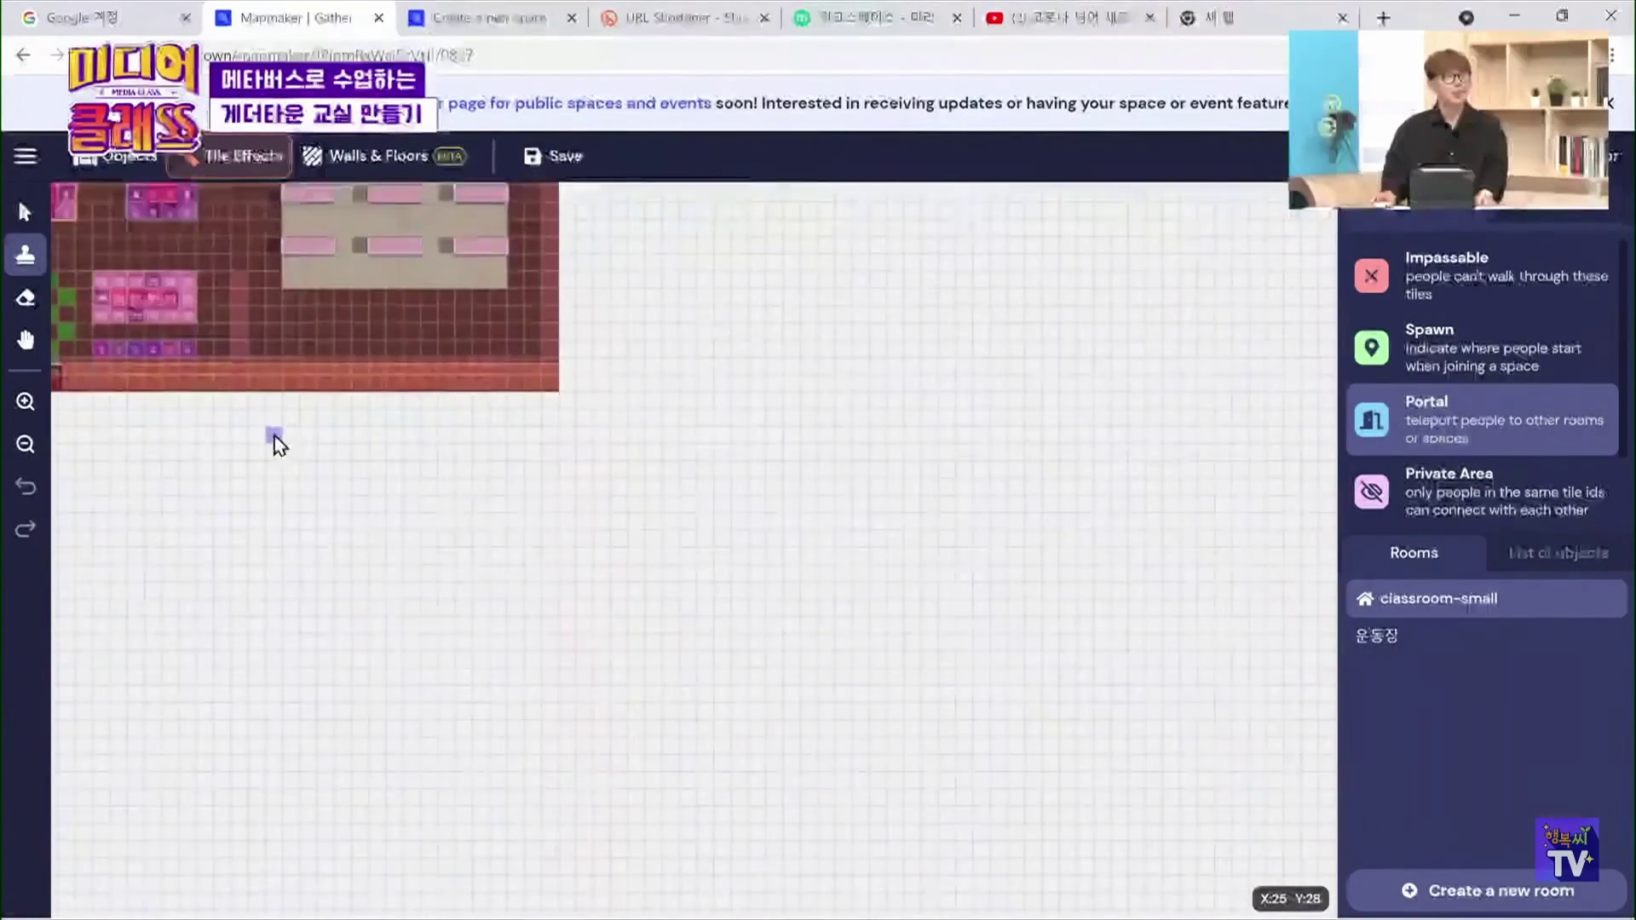
key(h)
drag(435, 497, 911, 807)
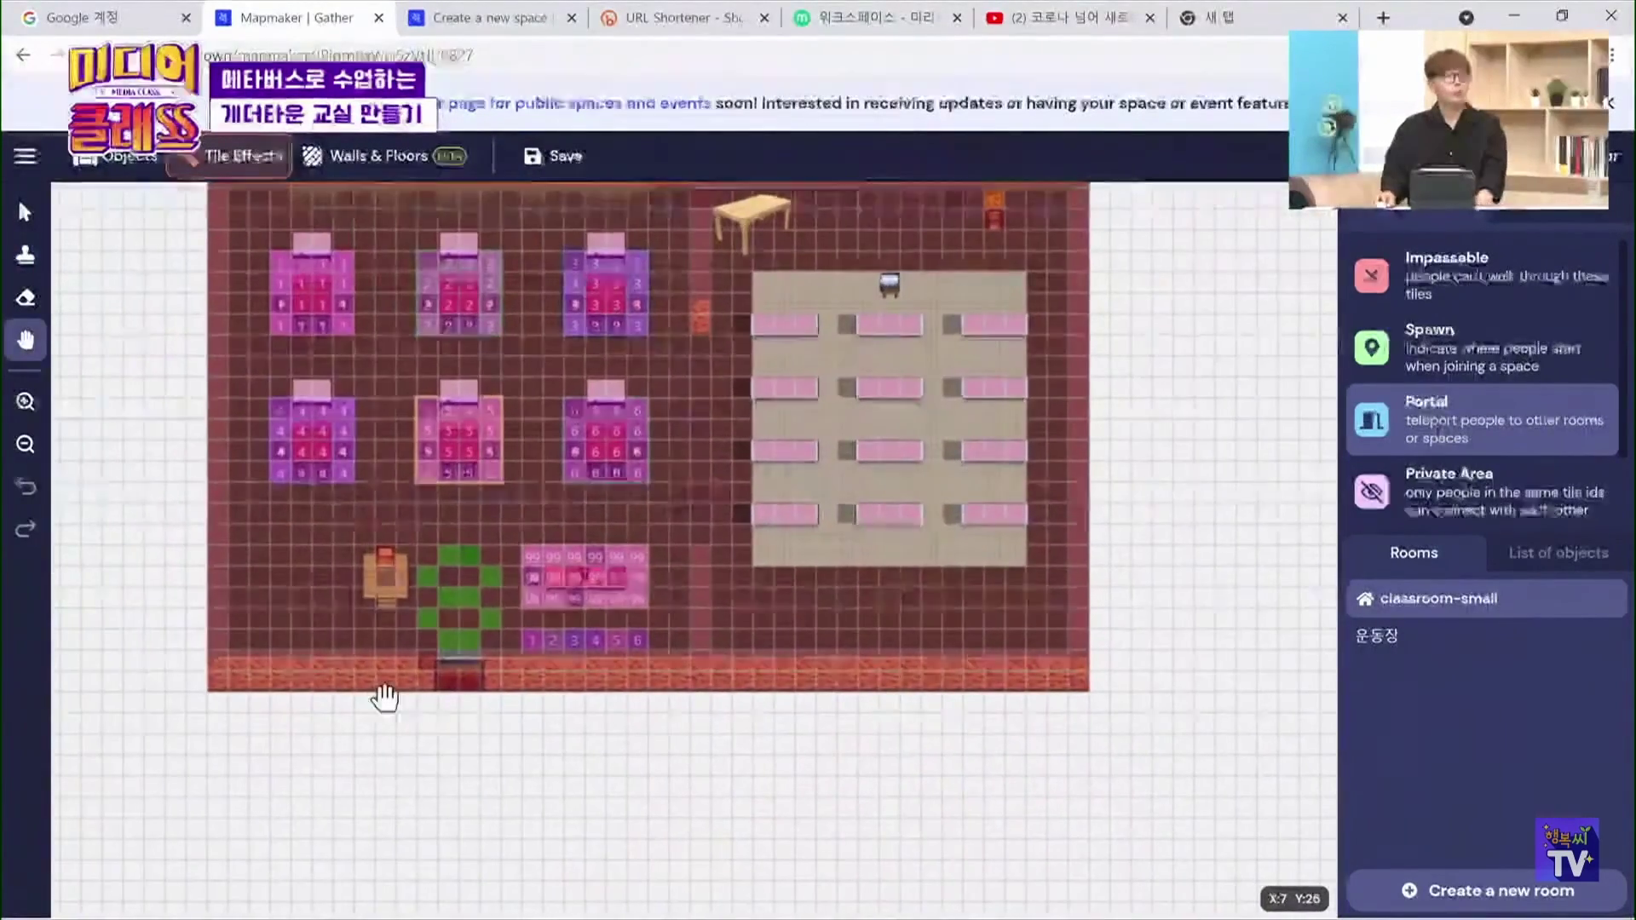
click(24, 254)
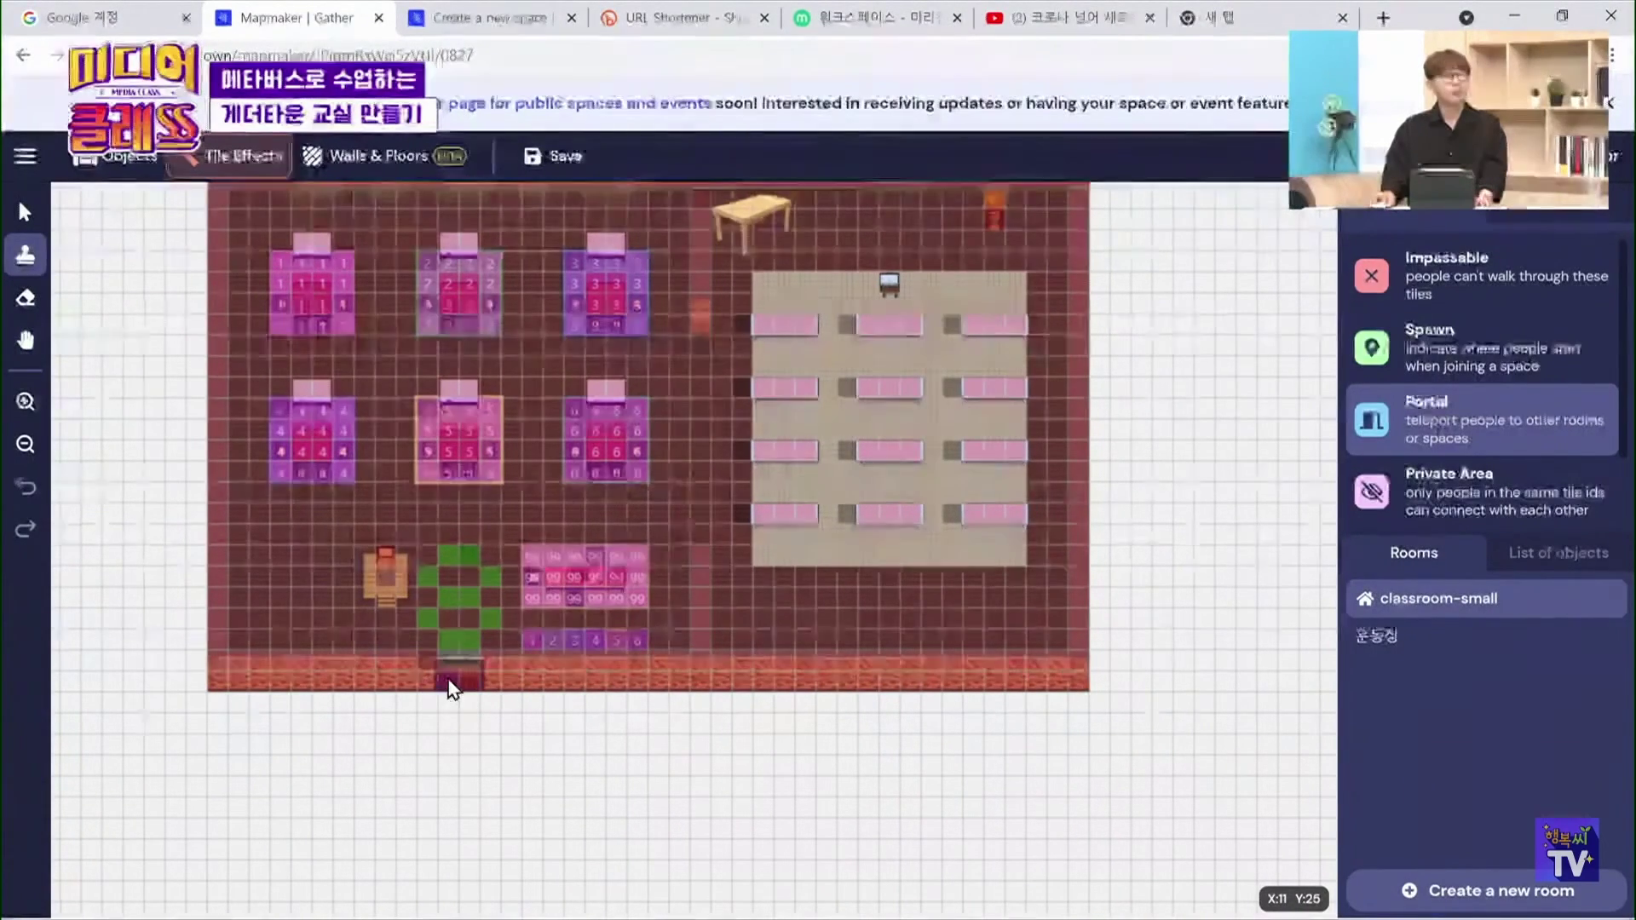
scroll(450, 666, up, 5)
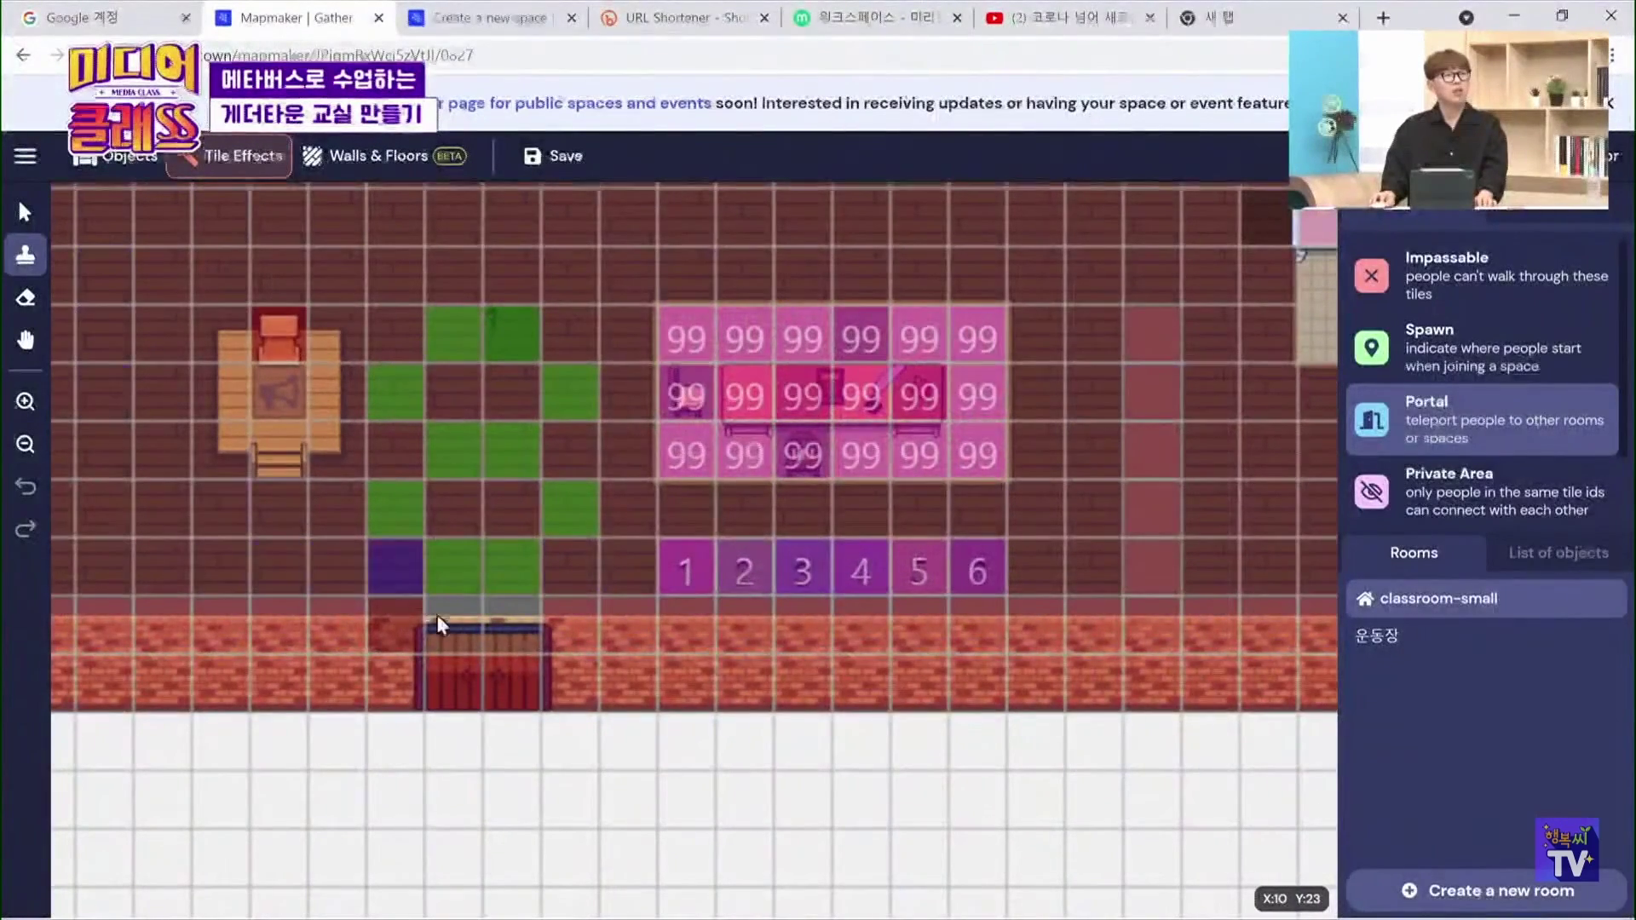
click(464, 627)
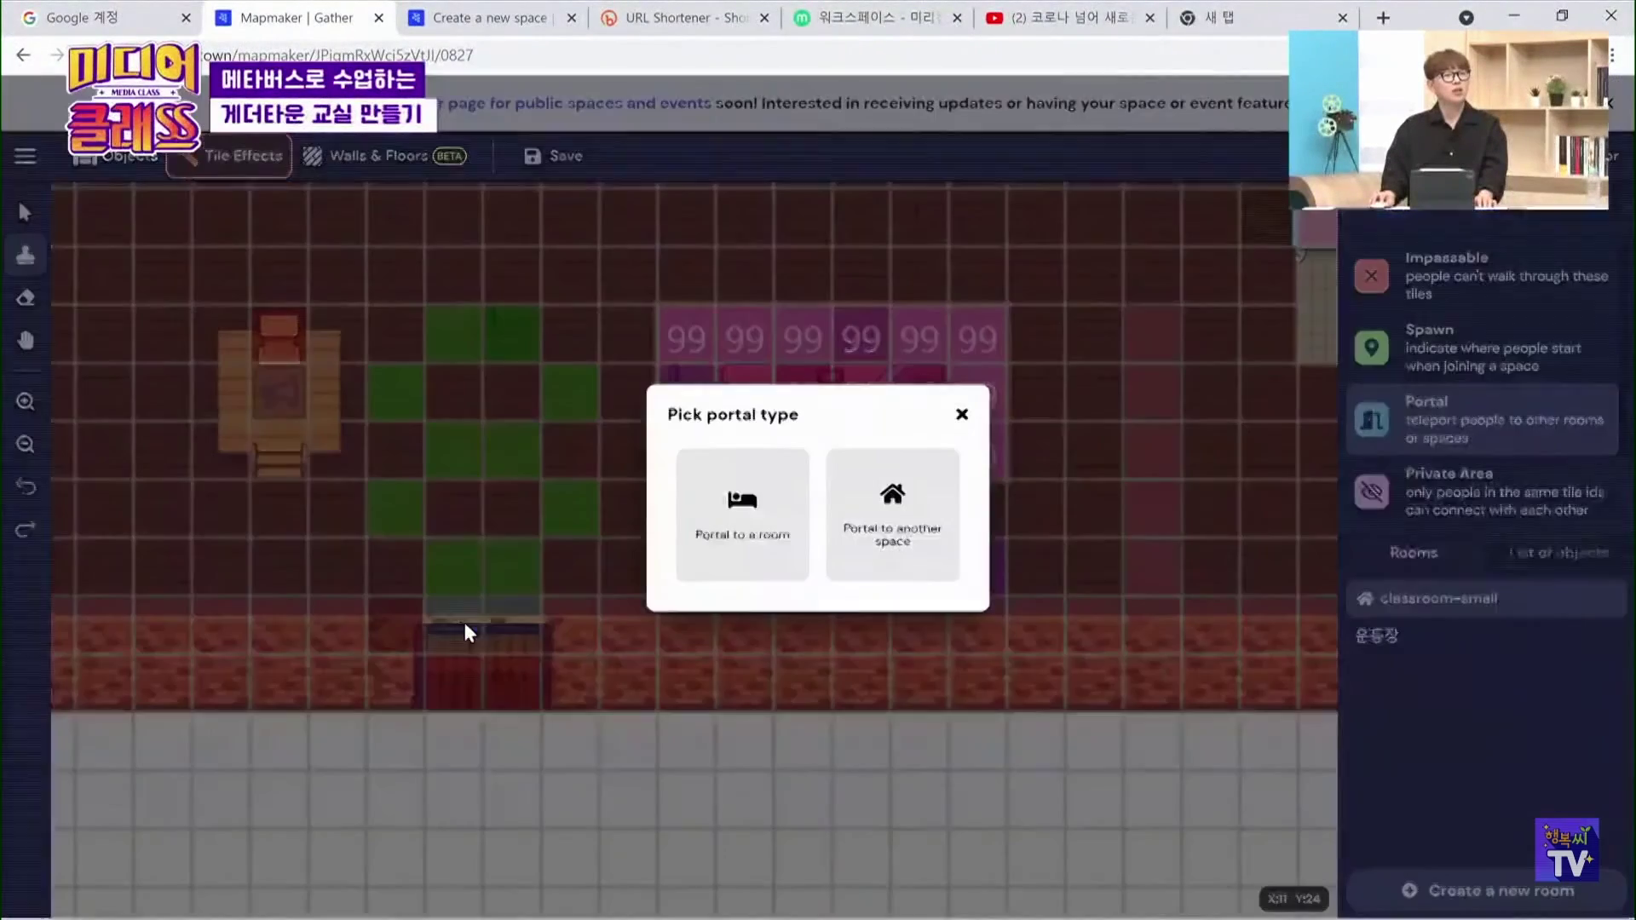
click(743, 502)
click(784, 509)
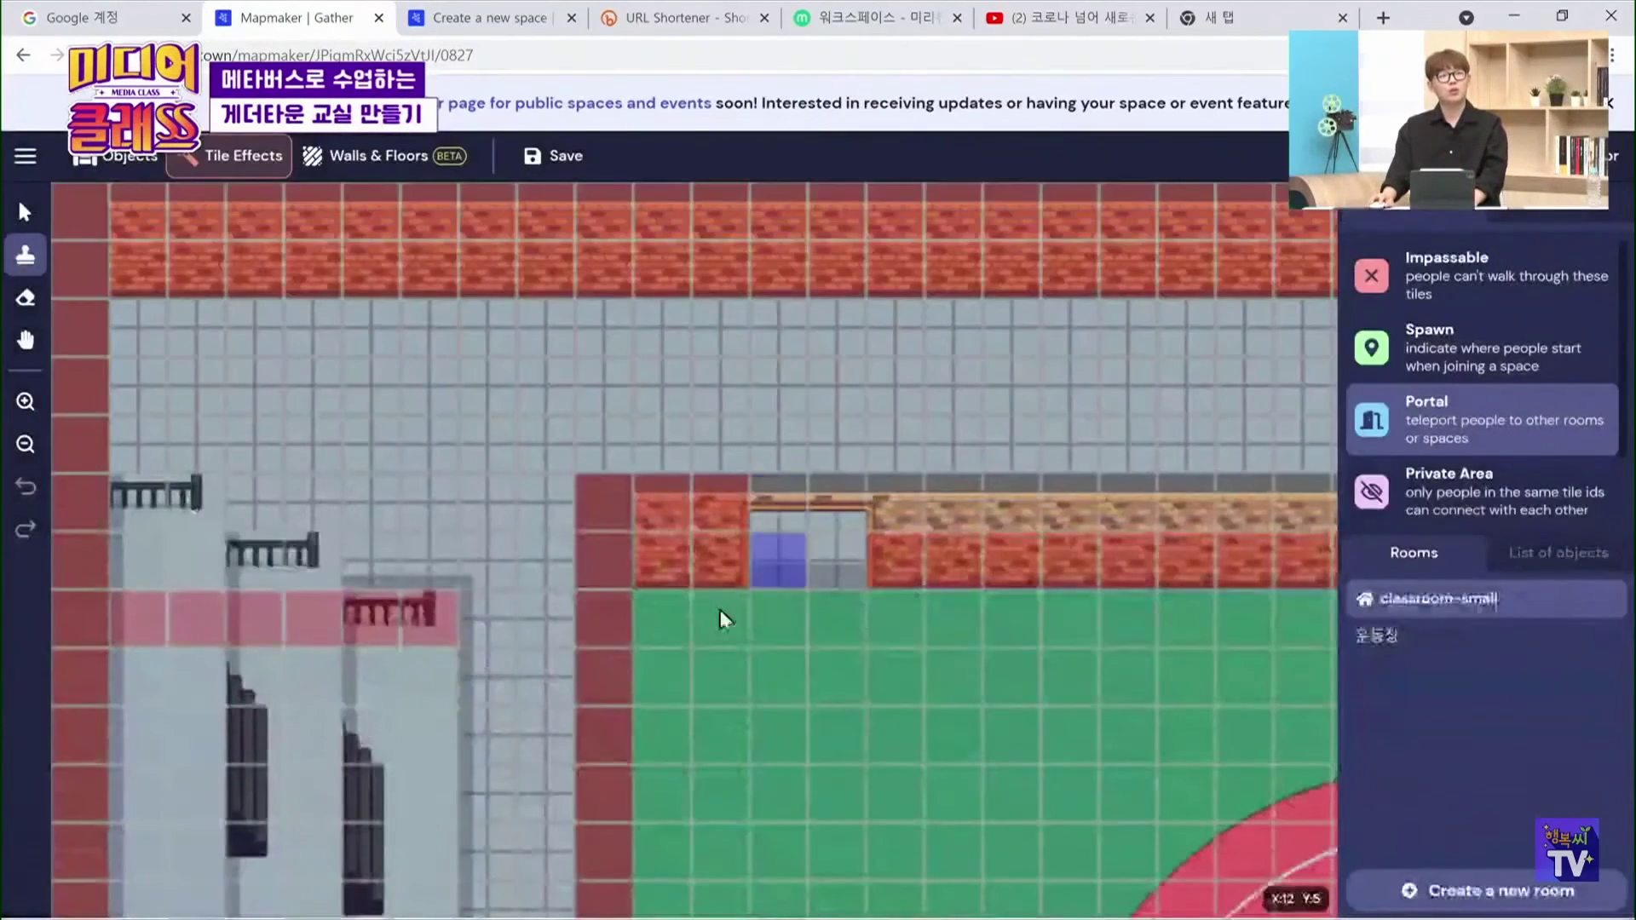
Set the portal's arrival point in 운동장 near the spawn tiles at the lower-left entrance
scroll(795, 581, down, 5)
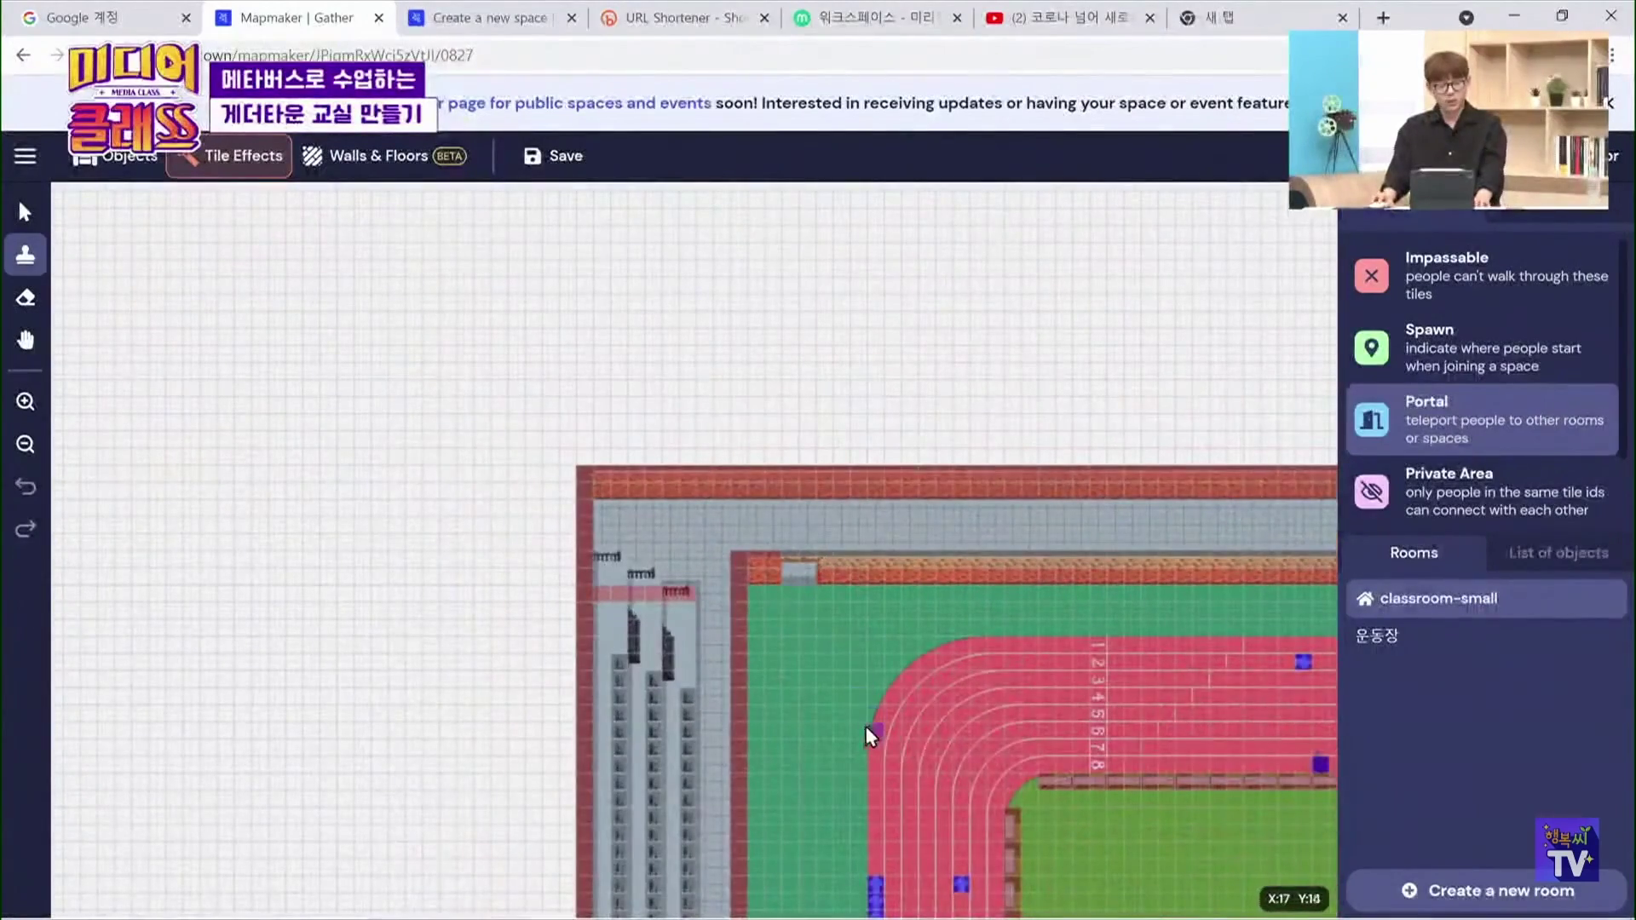
scroll(835, 677, down, 5)
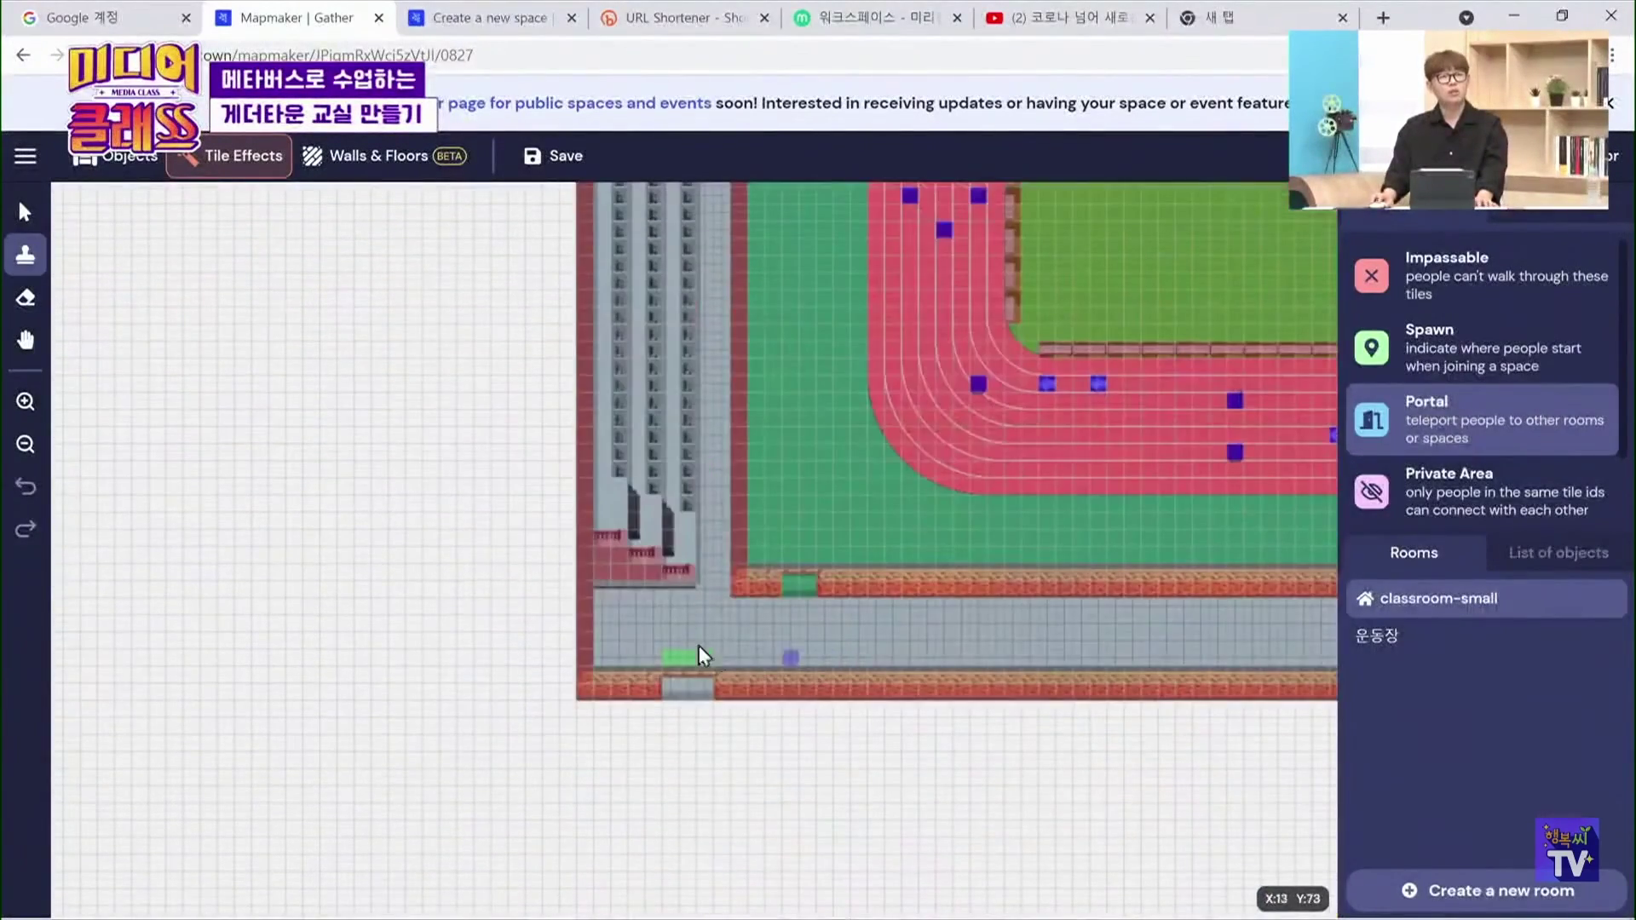
click(670, 626)
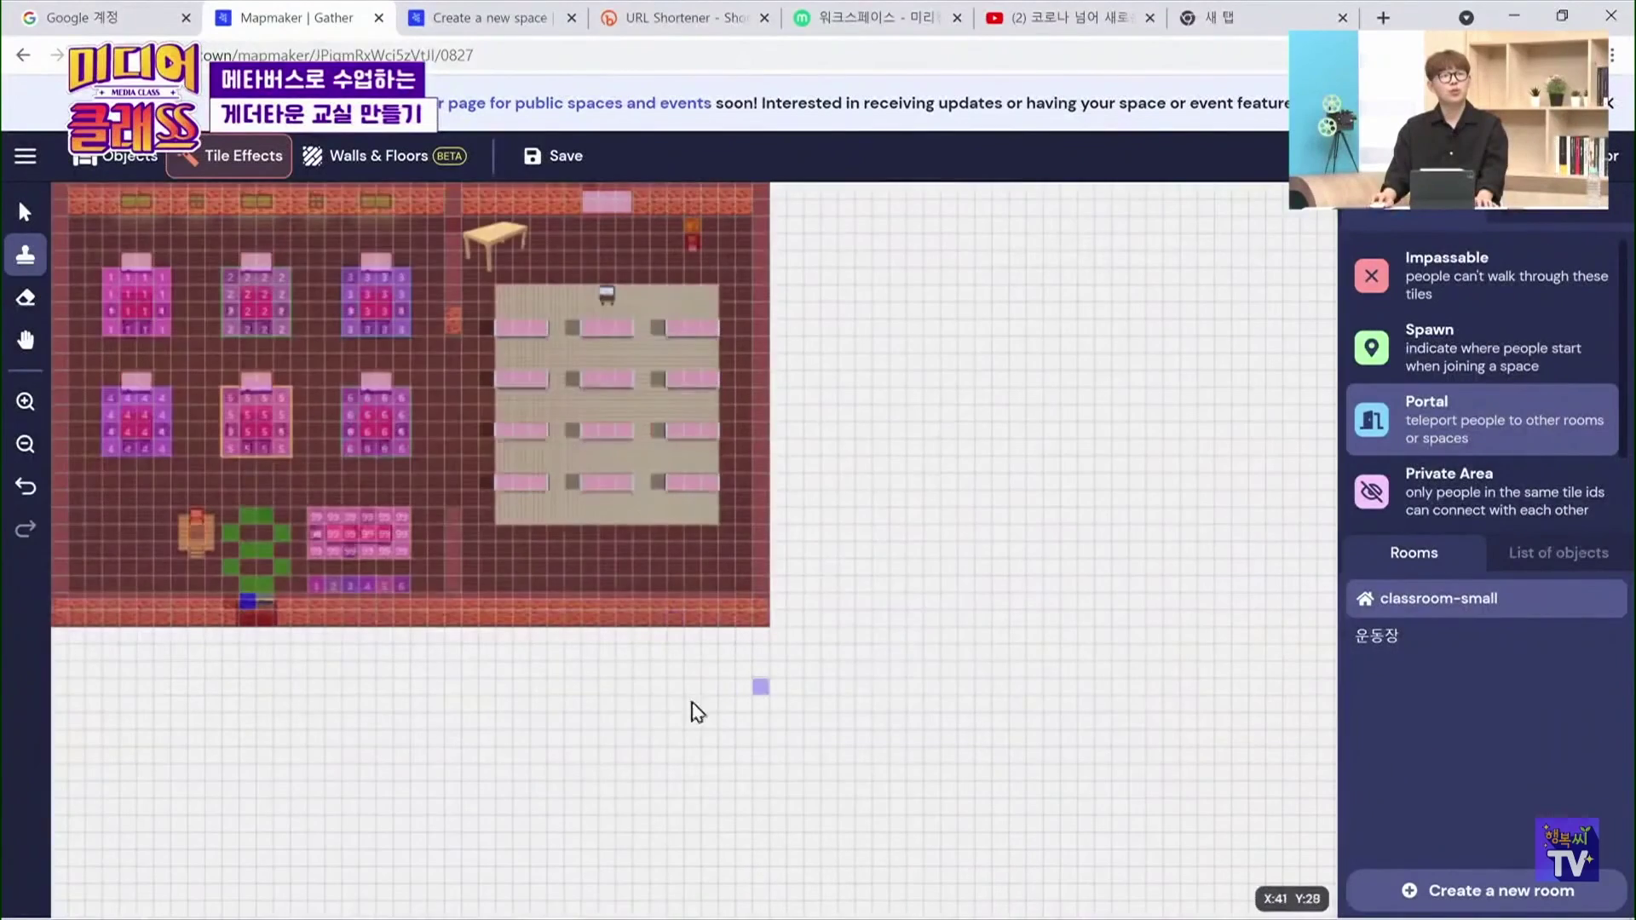
Add a second room portal on the right half of the classroom door, arriving near 운동장's lower-left spawn tiles
click(263, 600)
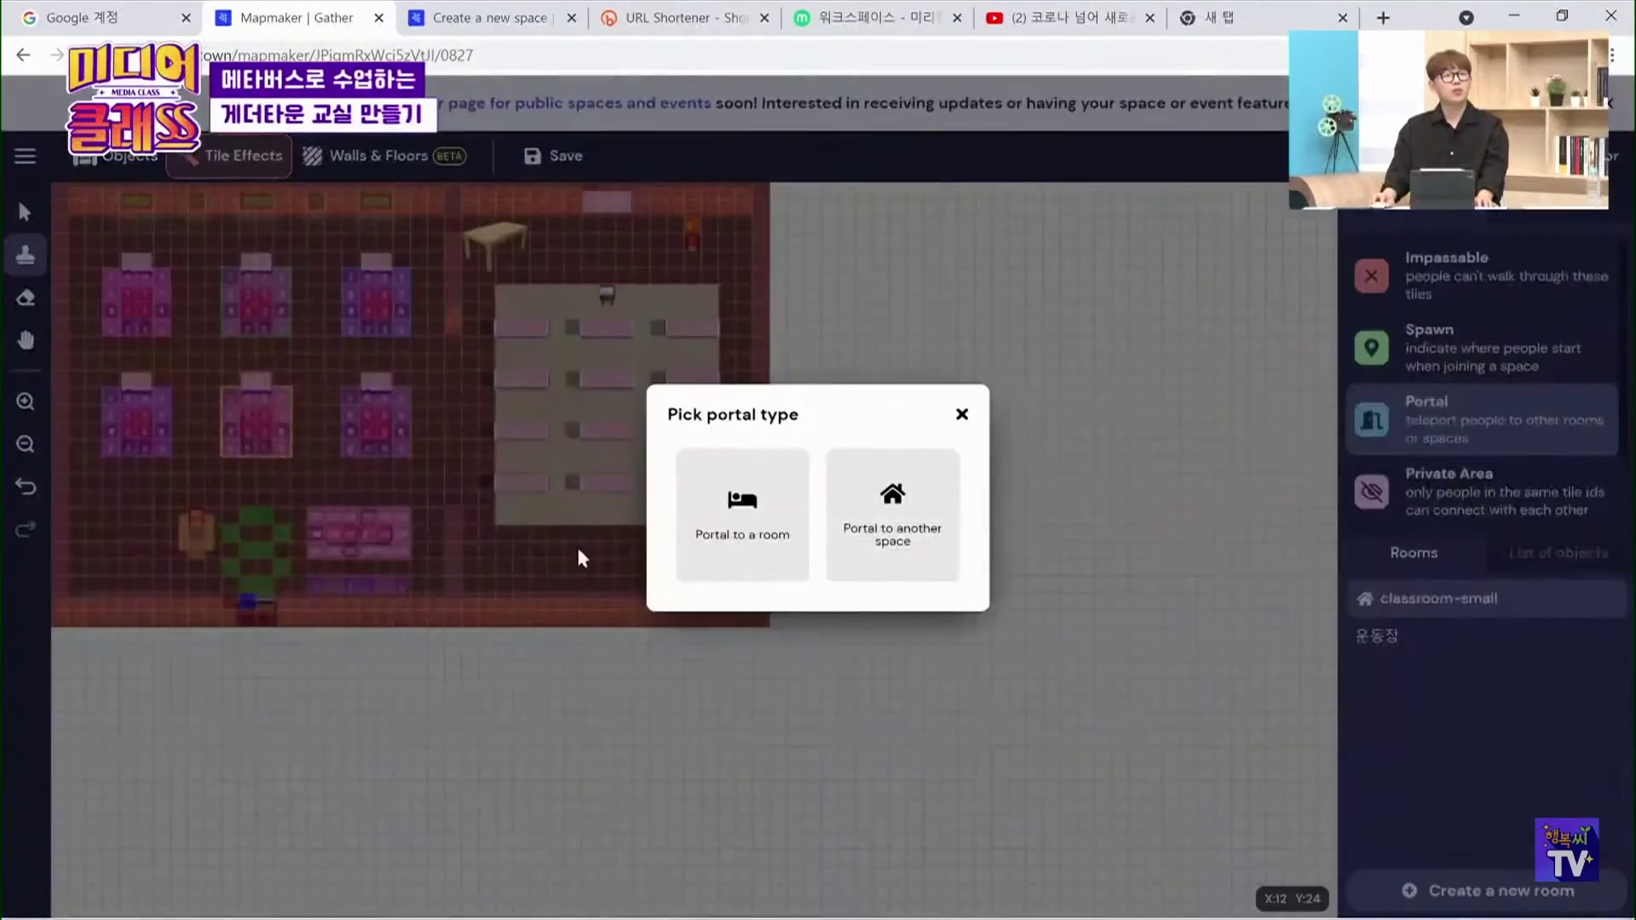
click(731, 528)
click(751, 519)
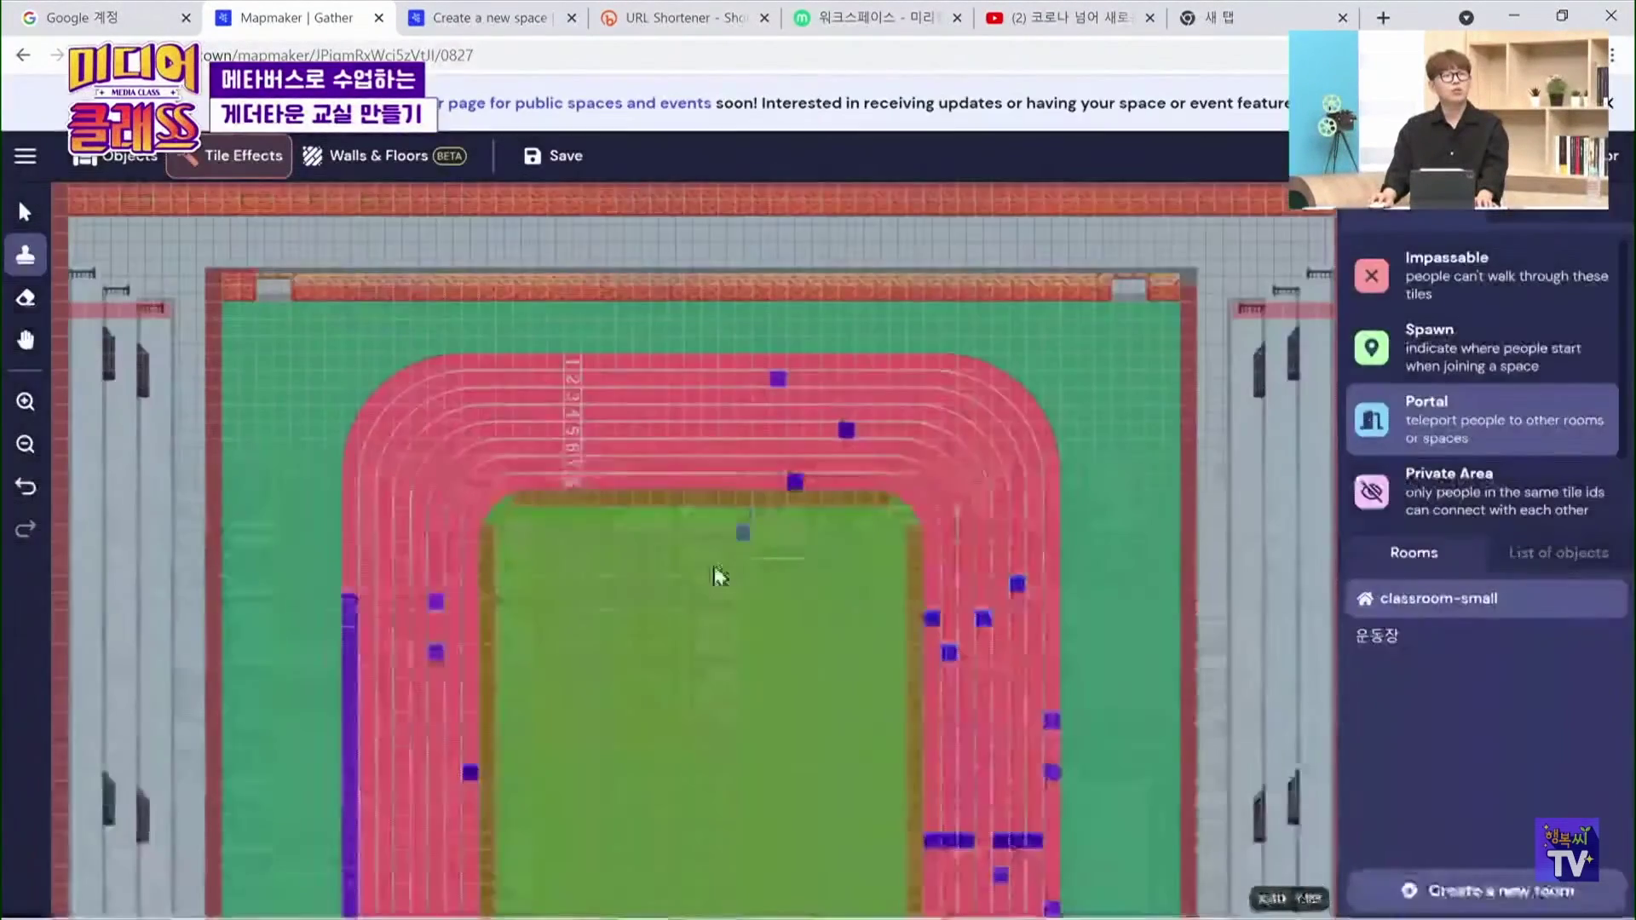
scroll(364, 617, up, 3)
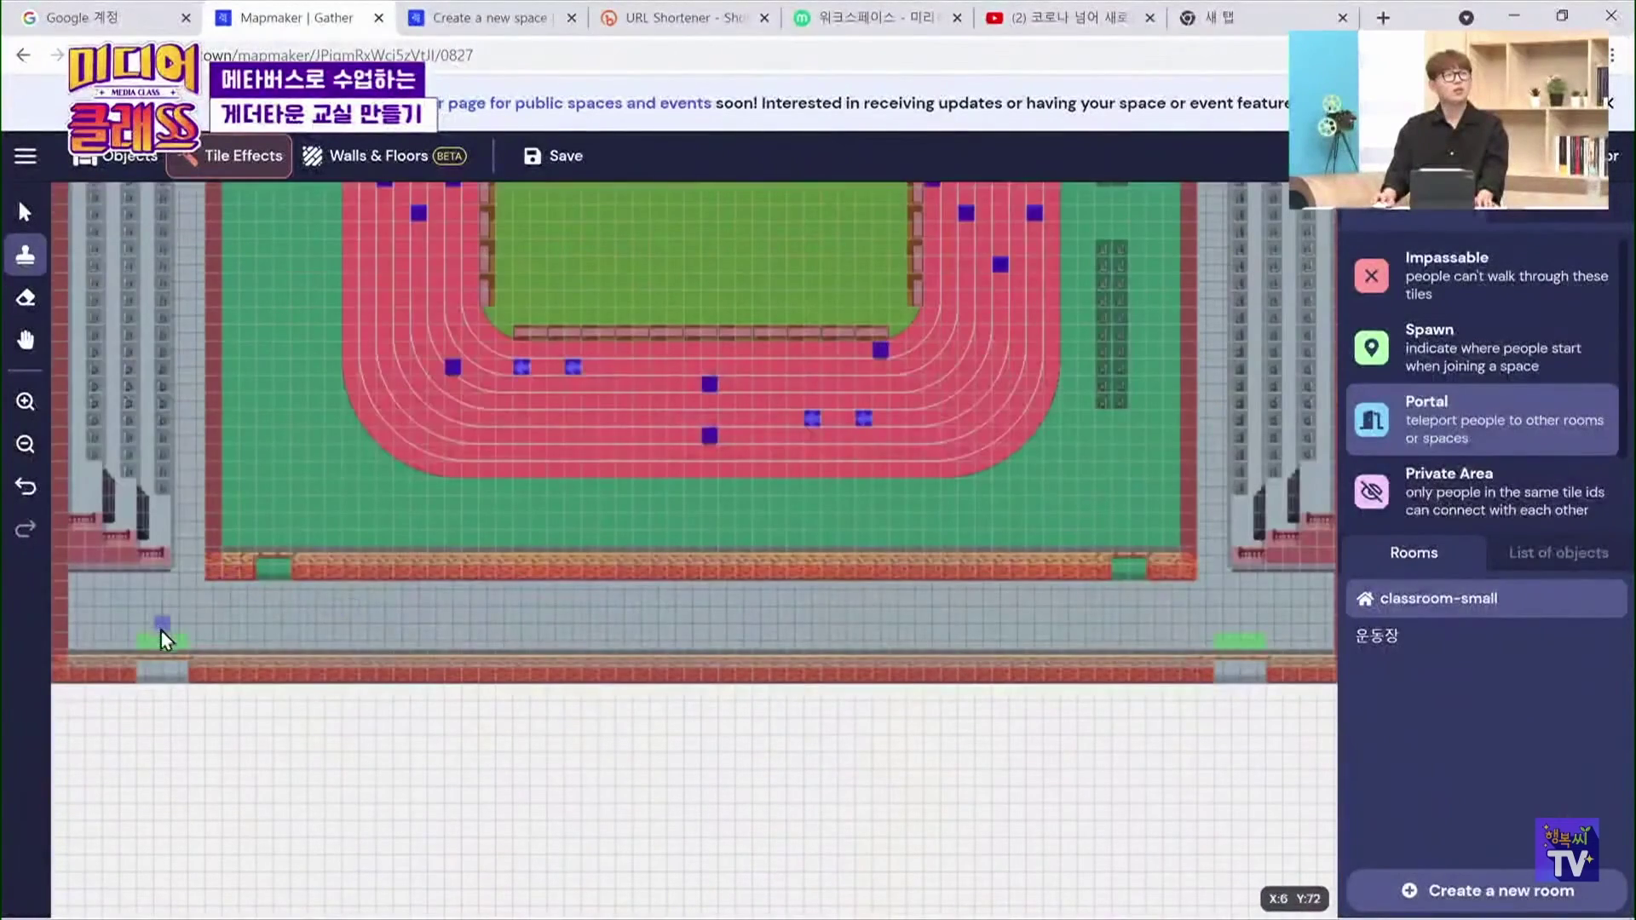
click(181, 633)
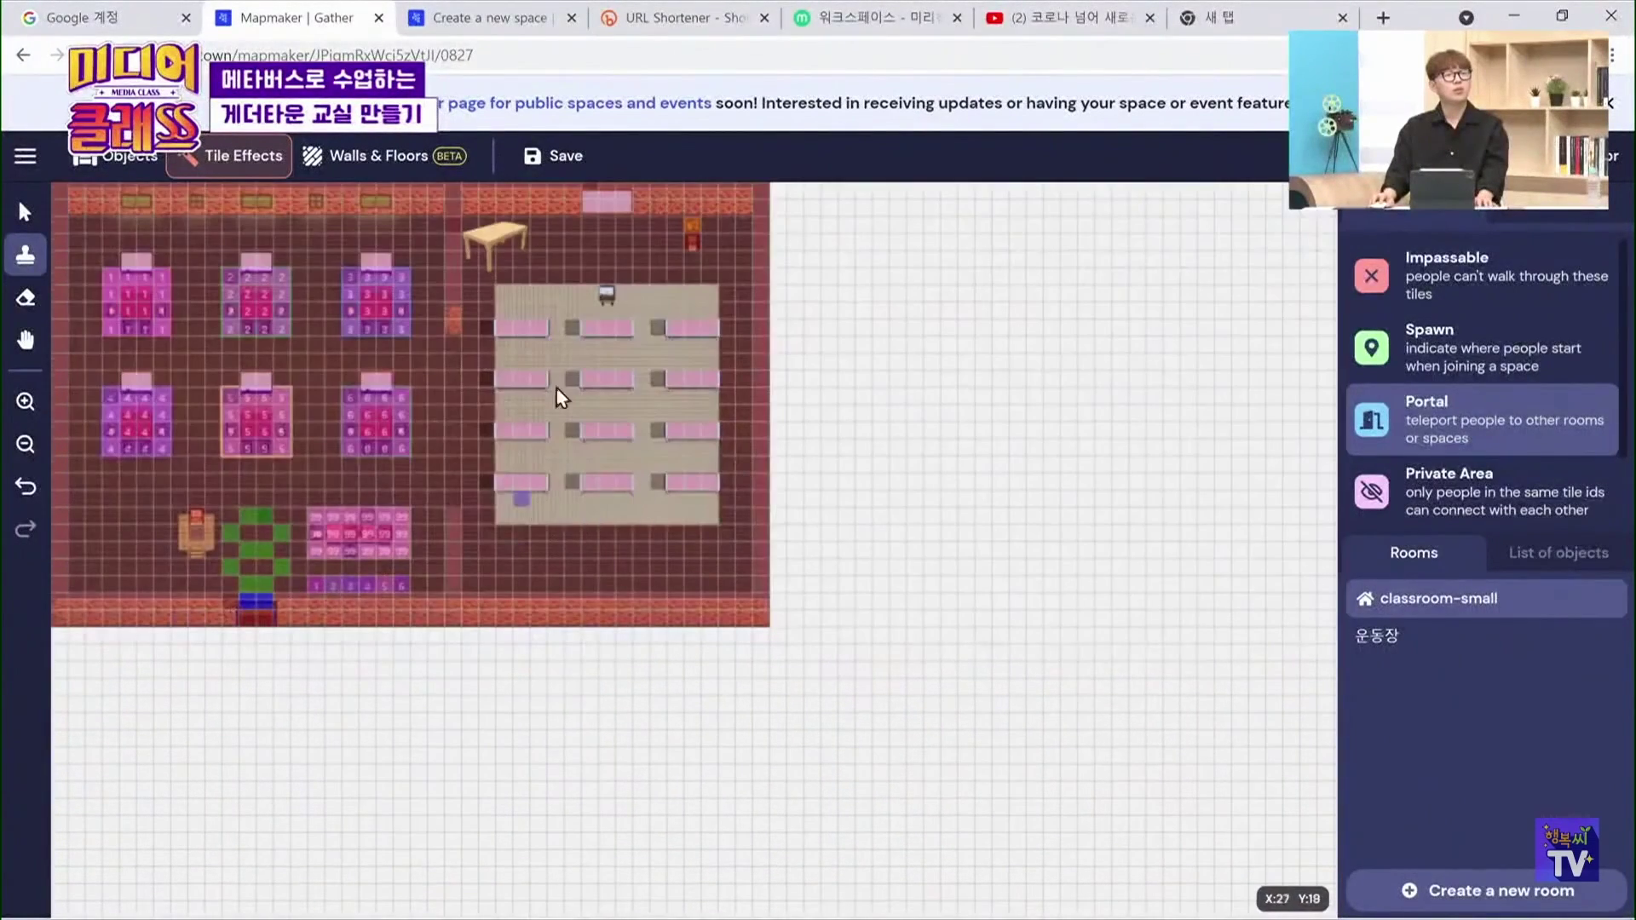
Save the classroom map with its new door portals and leave the new-space template page in the other browser tab
click(563, 156)
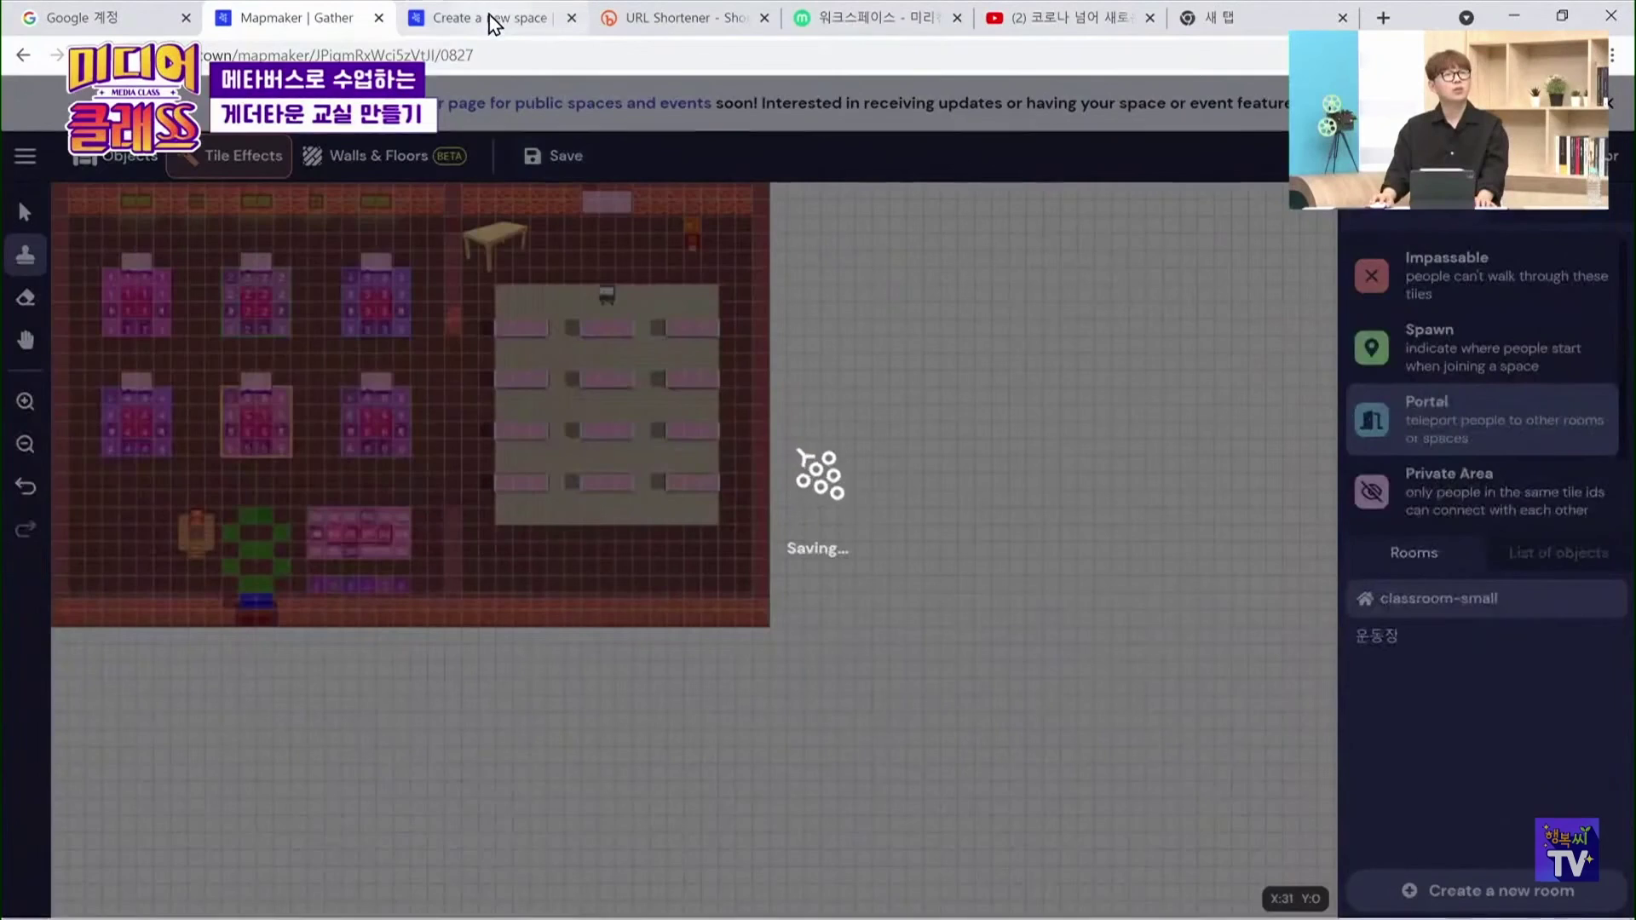
click(493, 20)
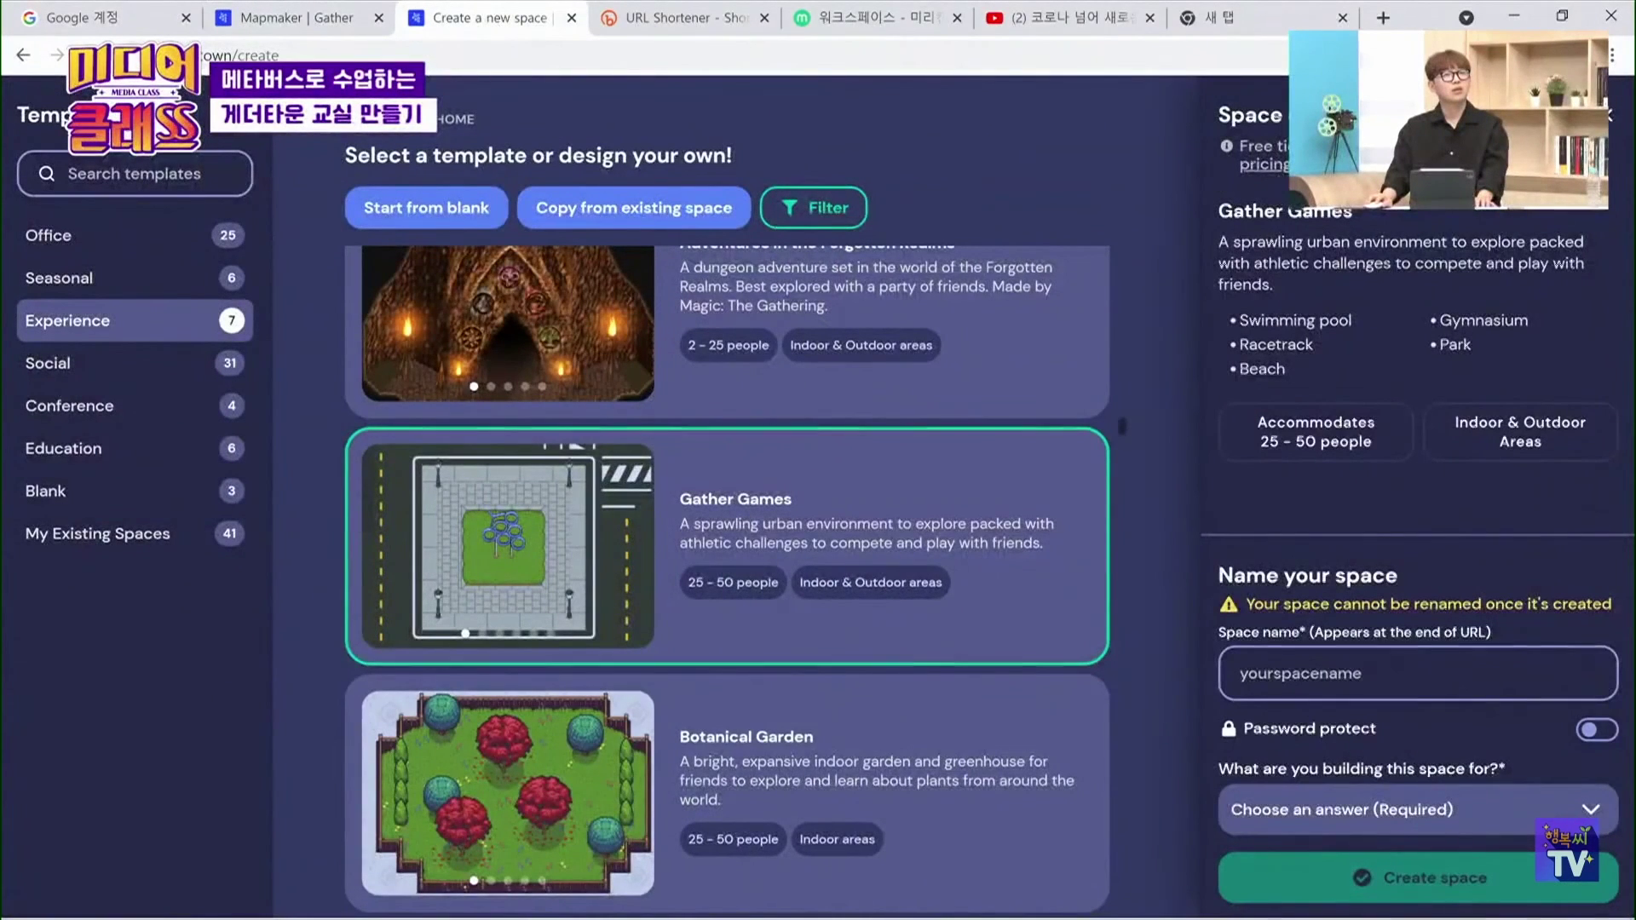
click(1608, 118)
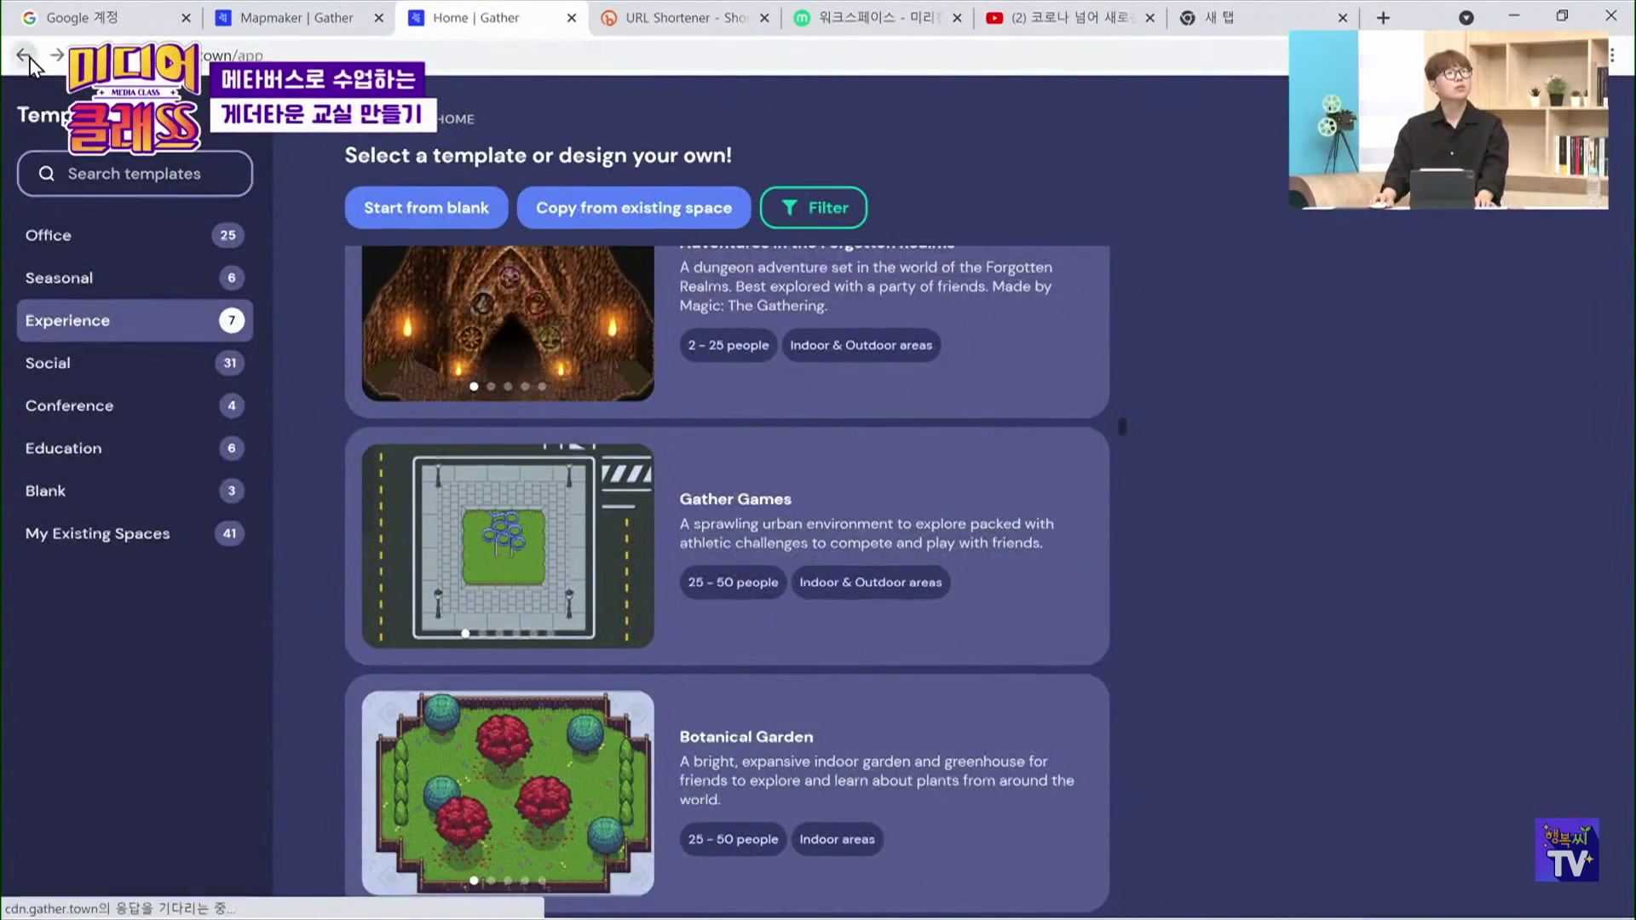
click(33, 61)
Open the 0827 space from the Mapmaker, close the spare Gather home page and join the gathering
click(313, 25)
click(25, 156)
click(53, 203)
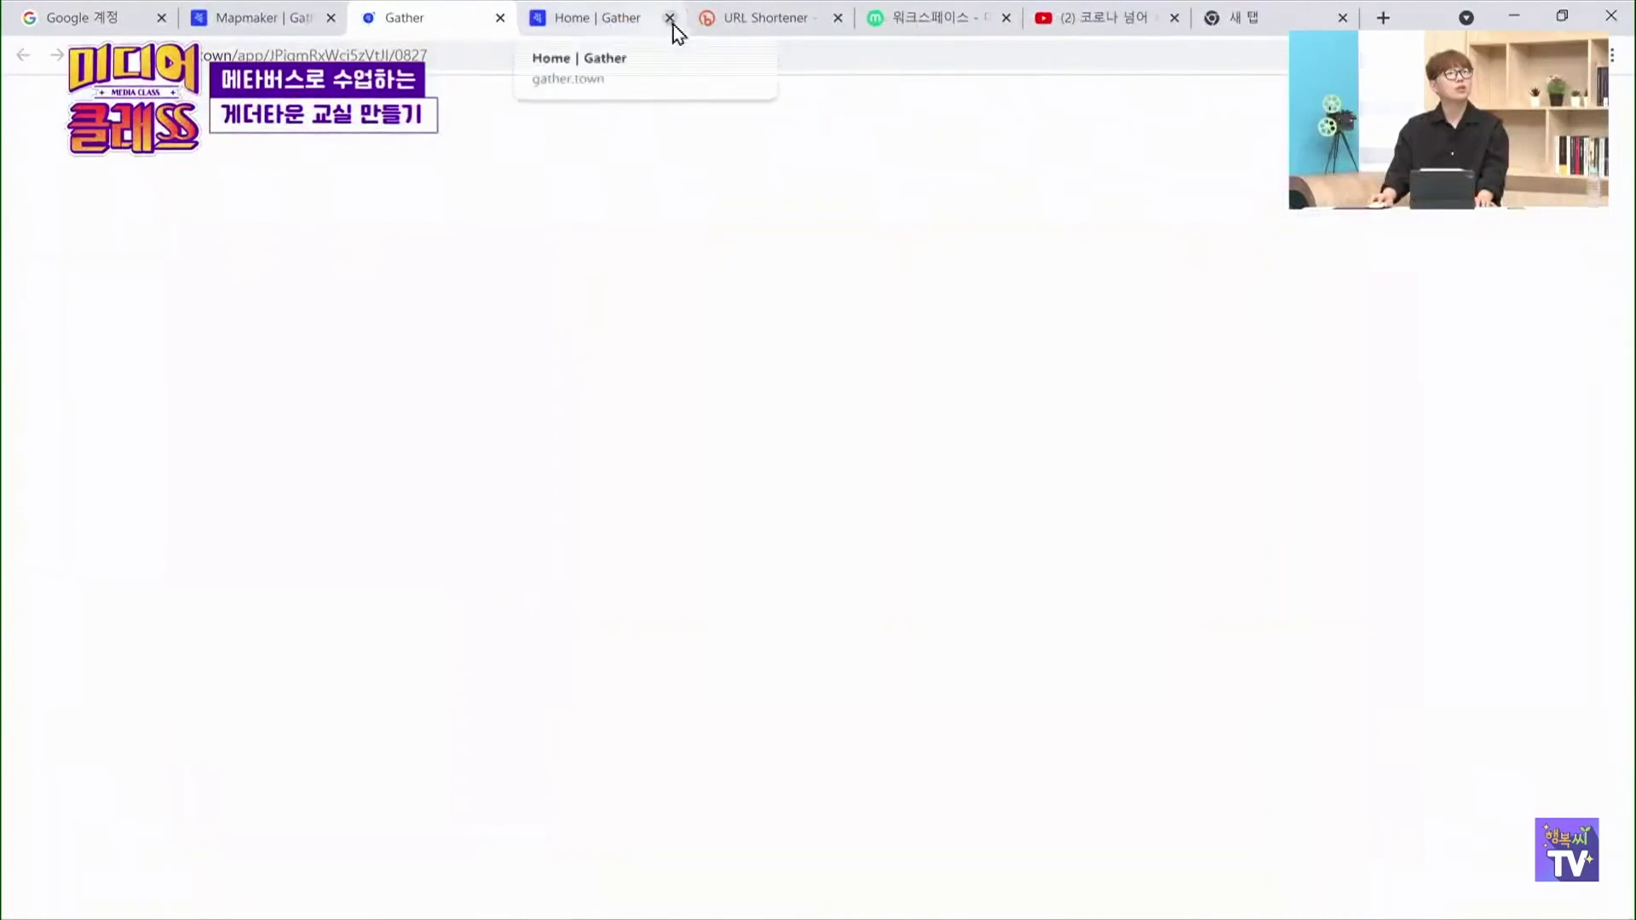
click(669, 19)
click(299, 22)
click(443, 26)
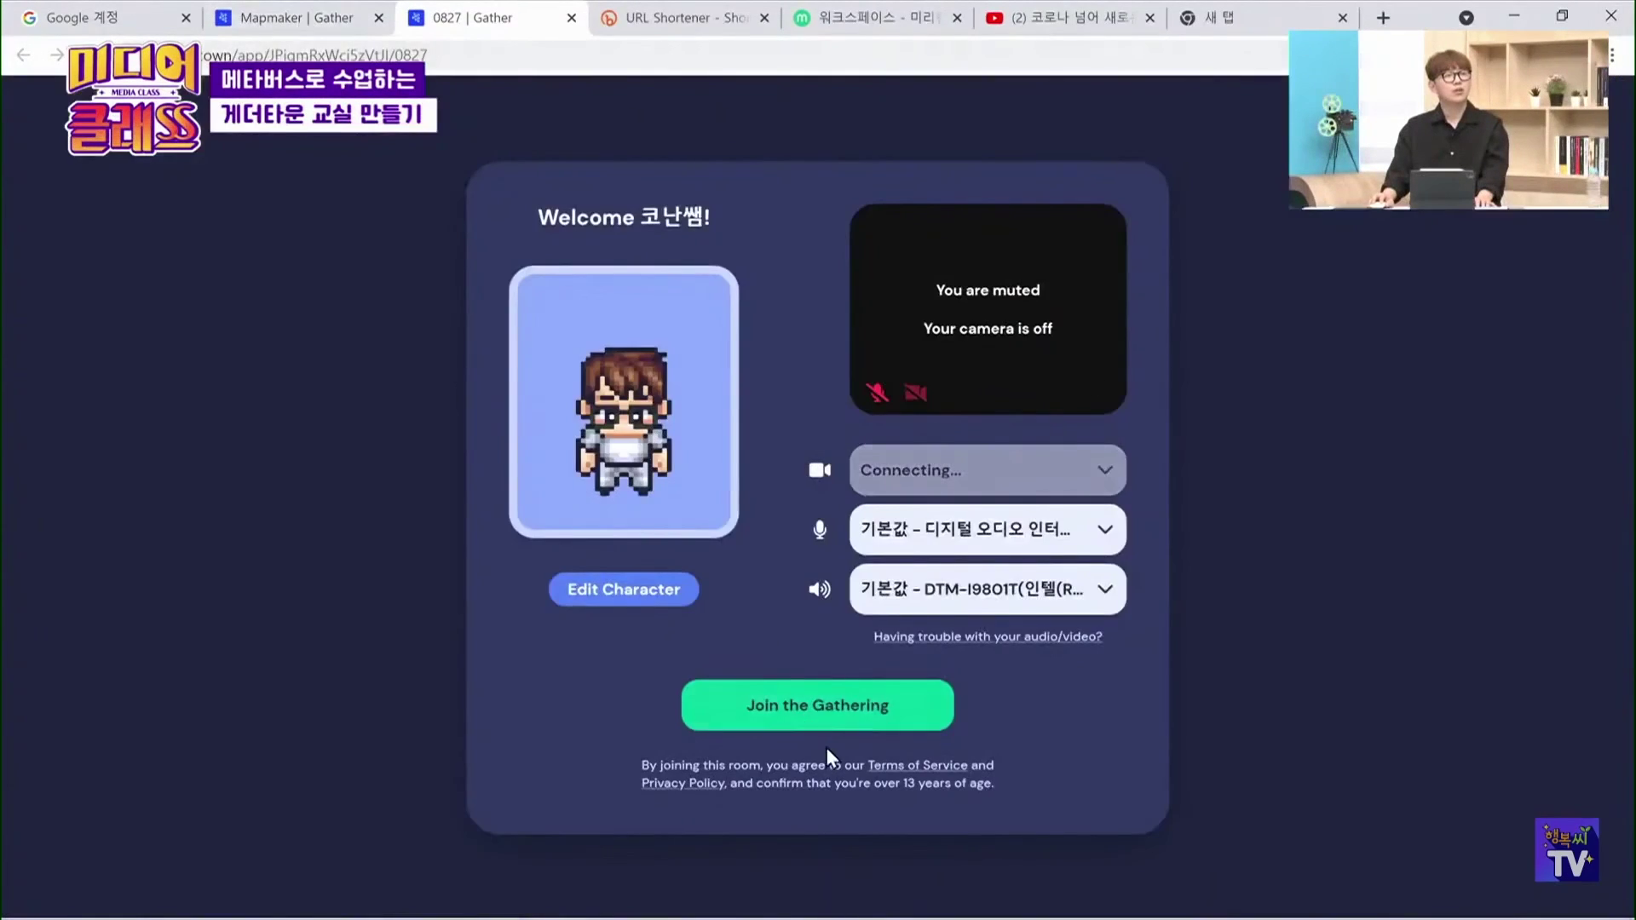
click(831, 718)
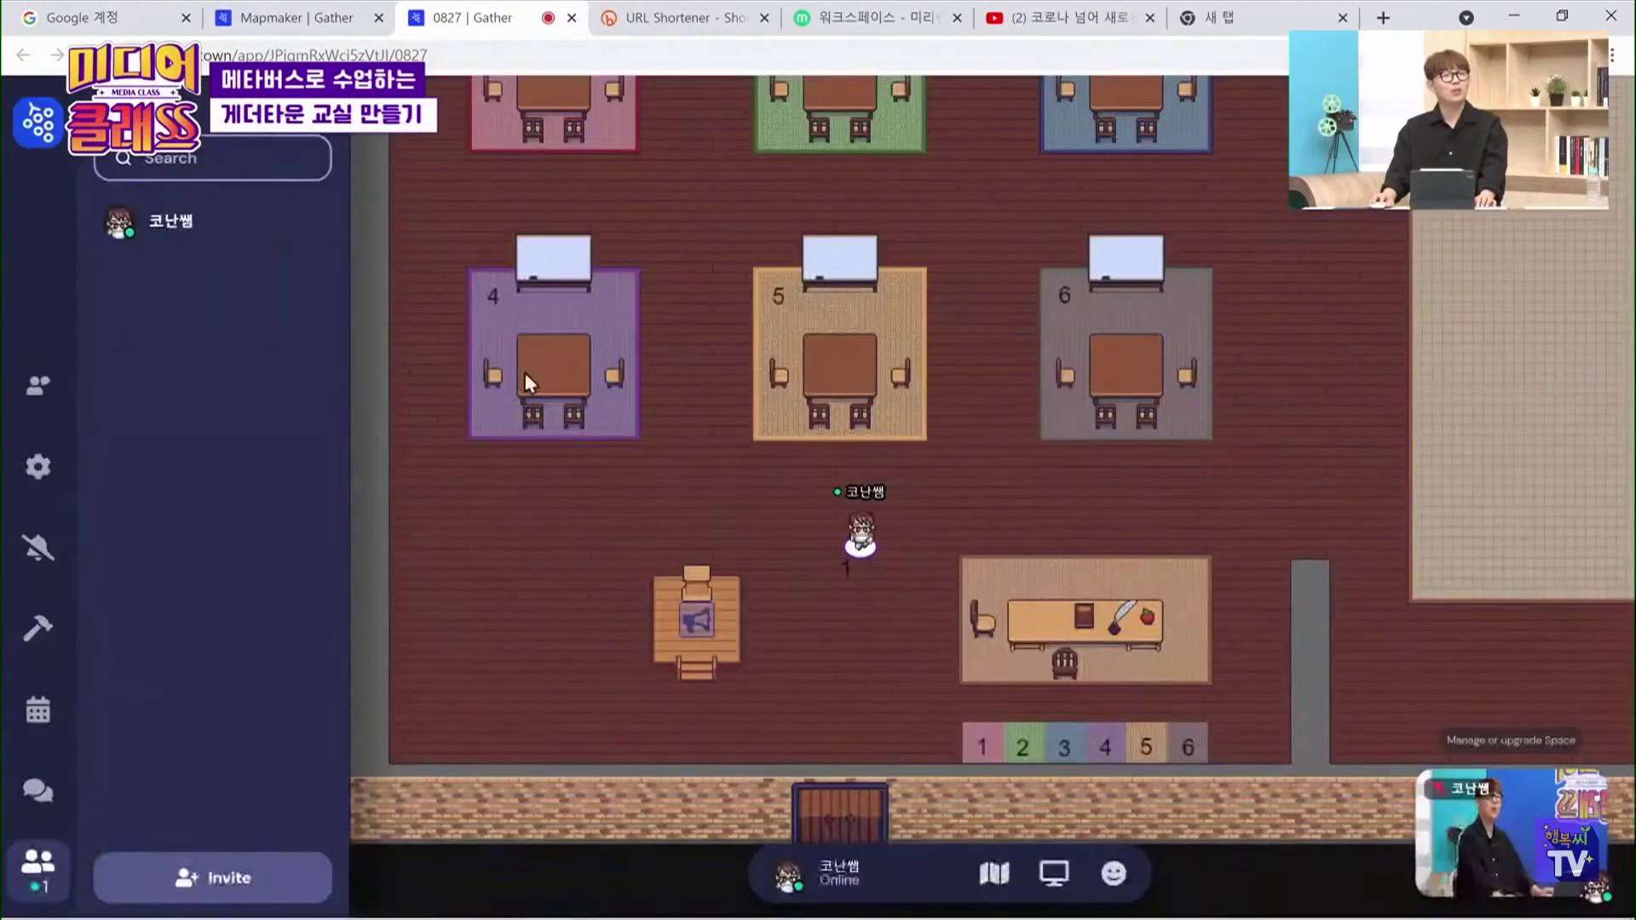
Walk the avatar through the classroom's lower door into 운동장 and try to return through the lower-left entrance
key(Down)
key(Down)
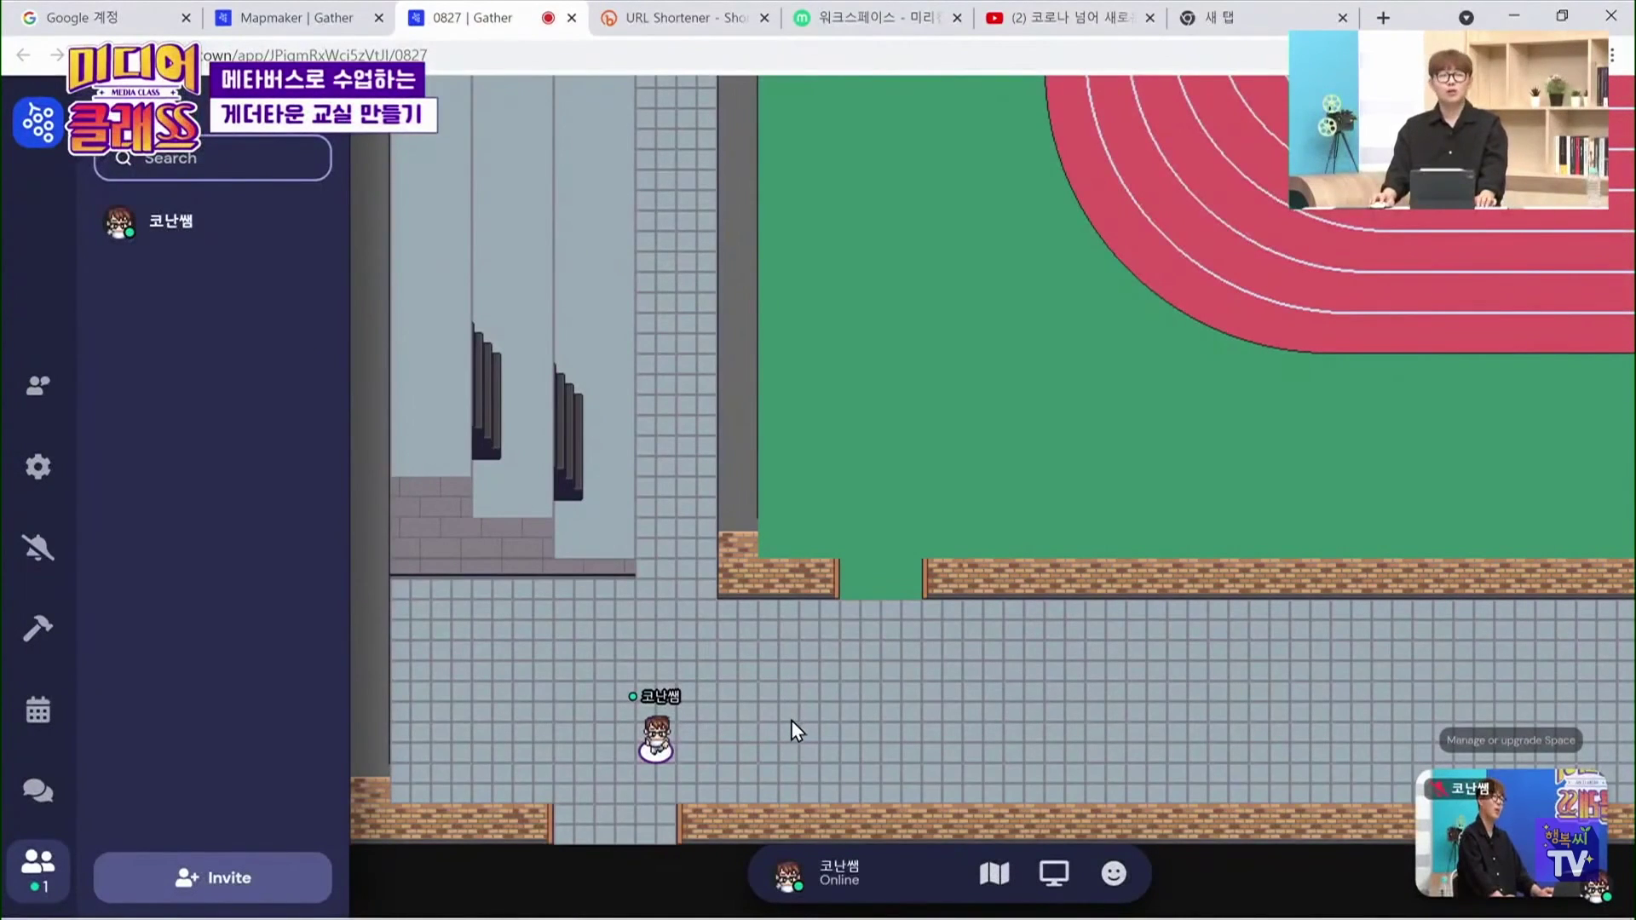
key(Down)
key(Up)
key(Up)
key(Down)
key(Down)
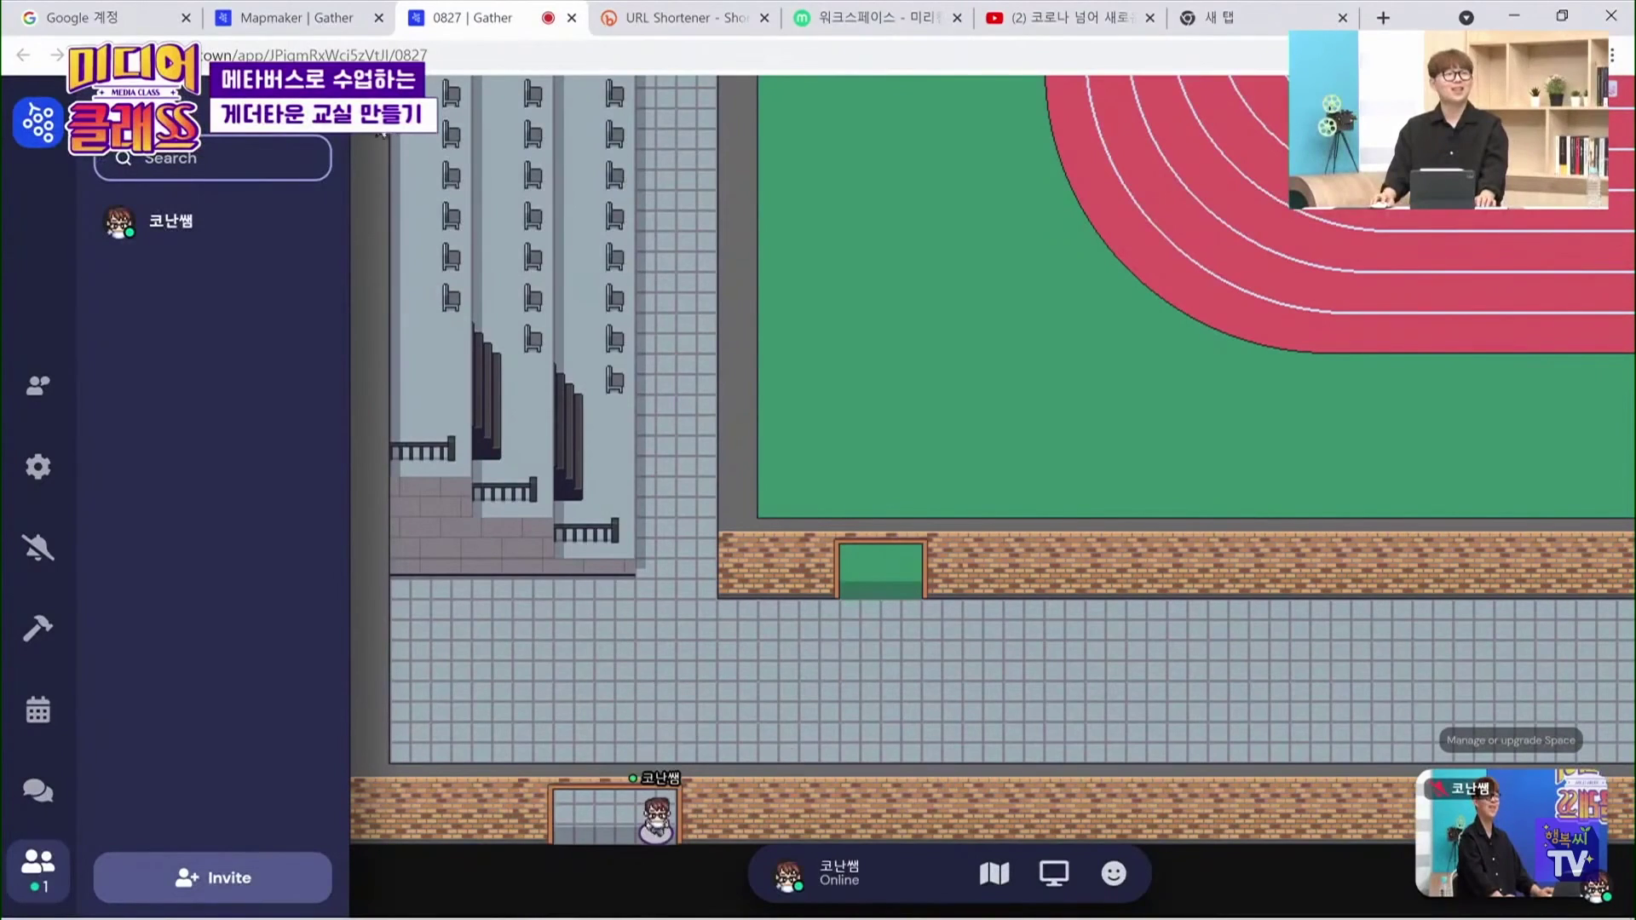
In 운동장, place a room portal to classroom-small on the left half of the lower-left entrance, arriving at the spawn tiles above the classroom door
click(329, 29)
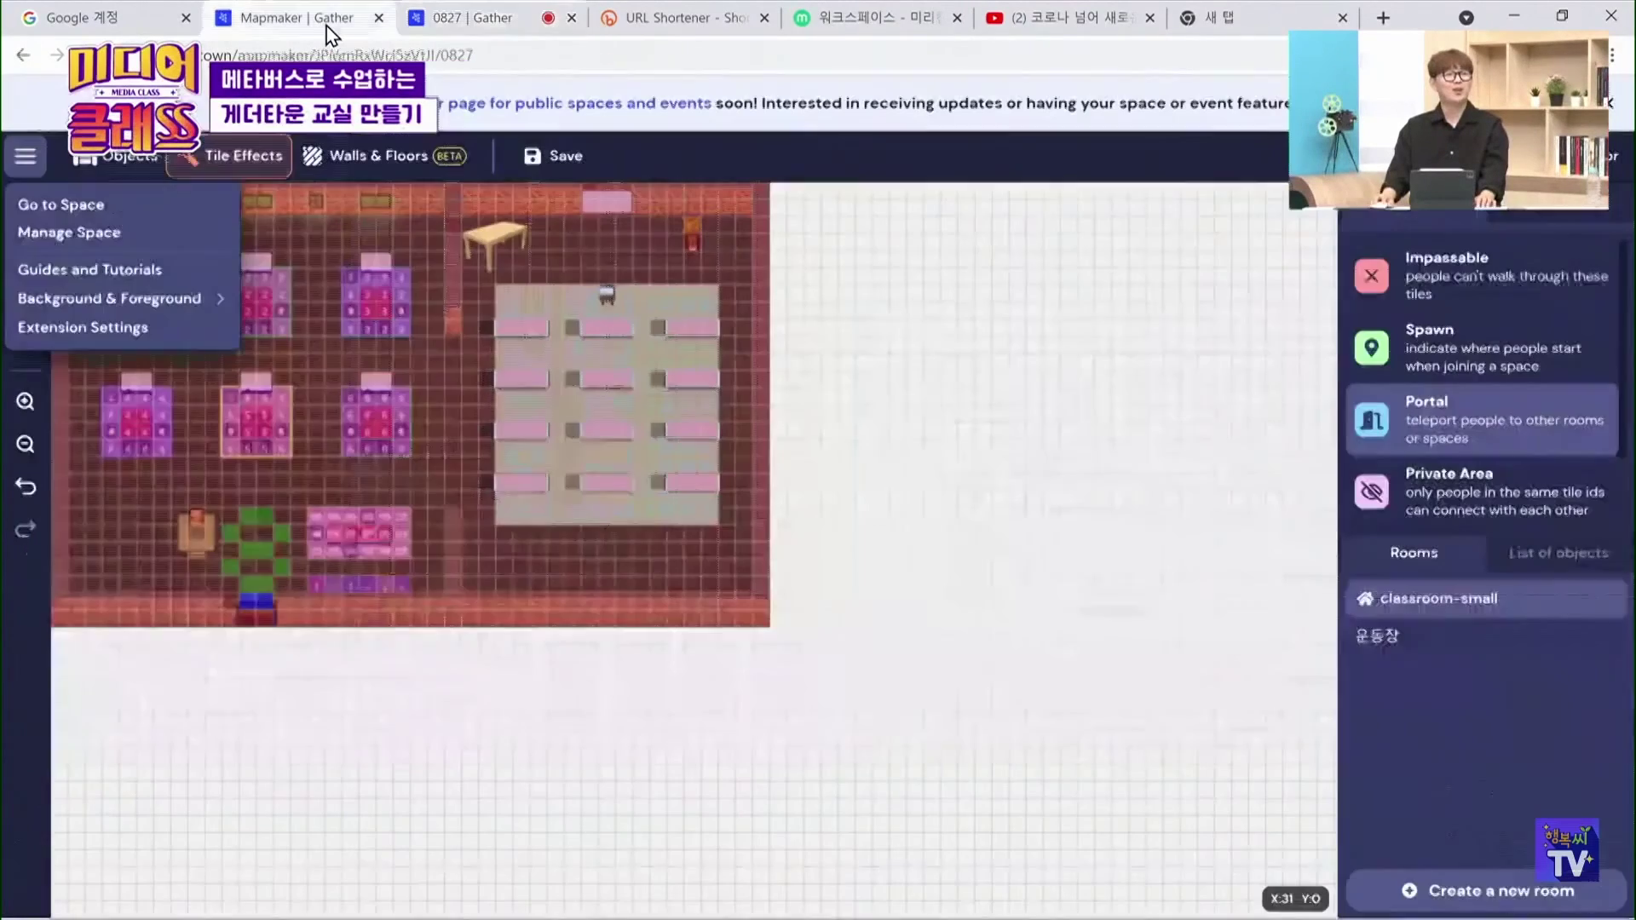
click(1480, 643)
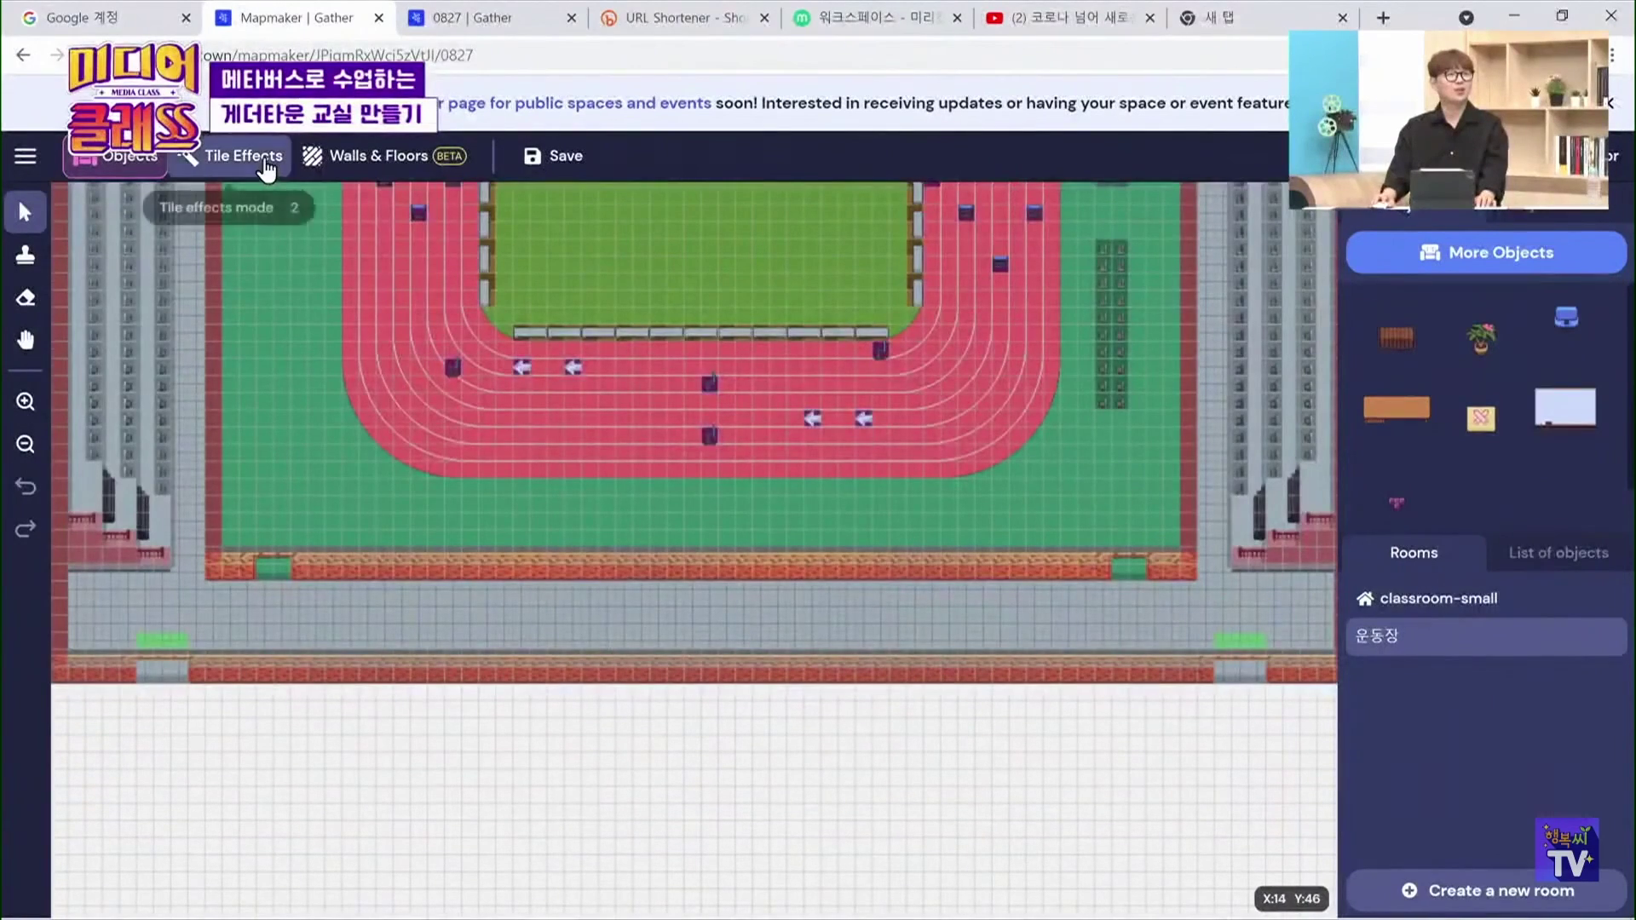
click(264, 161)
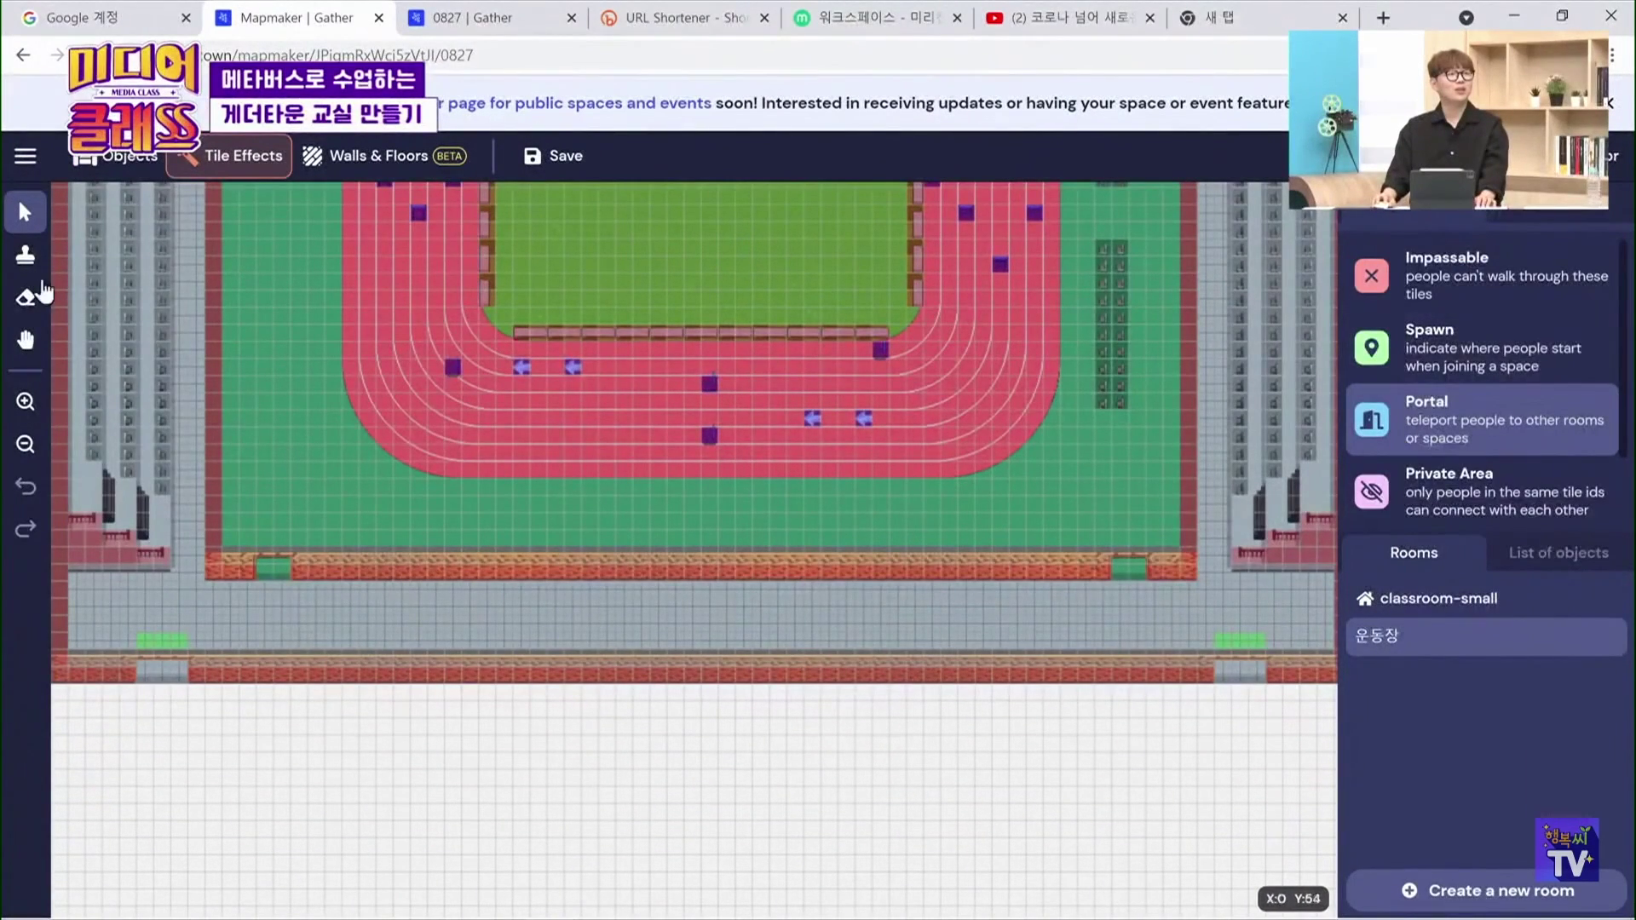
click(25, 254)
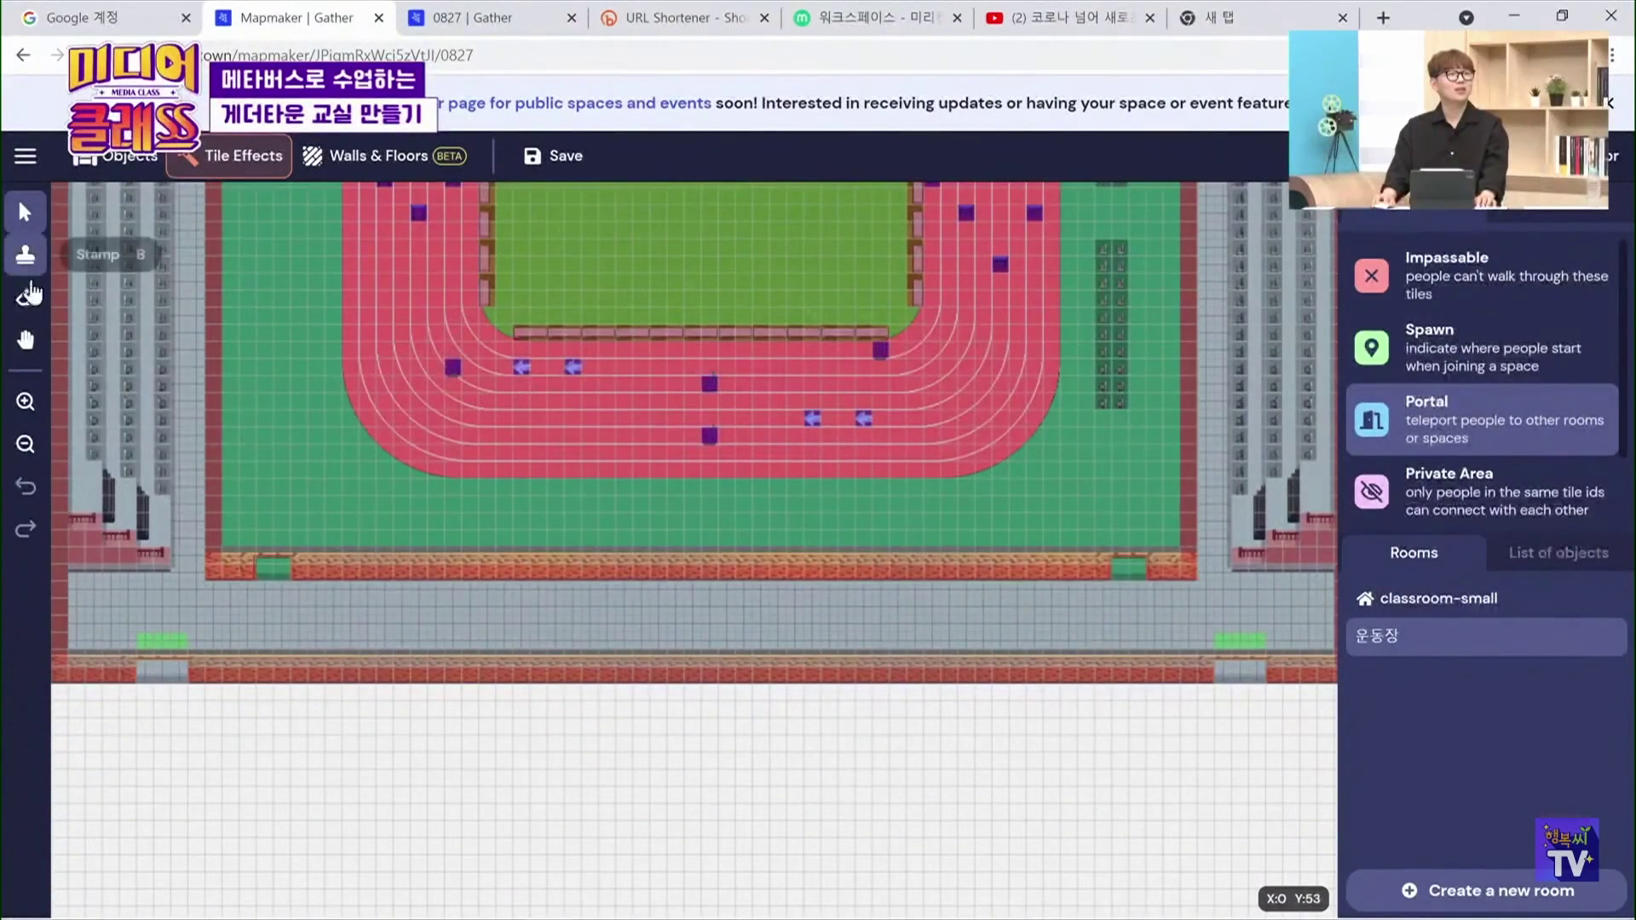
click(155, 671)
click(759, 532)
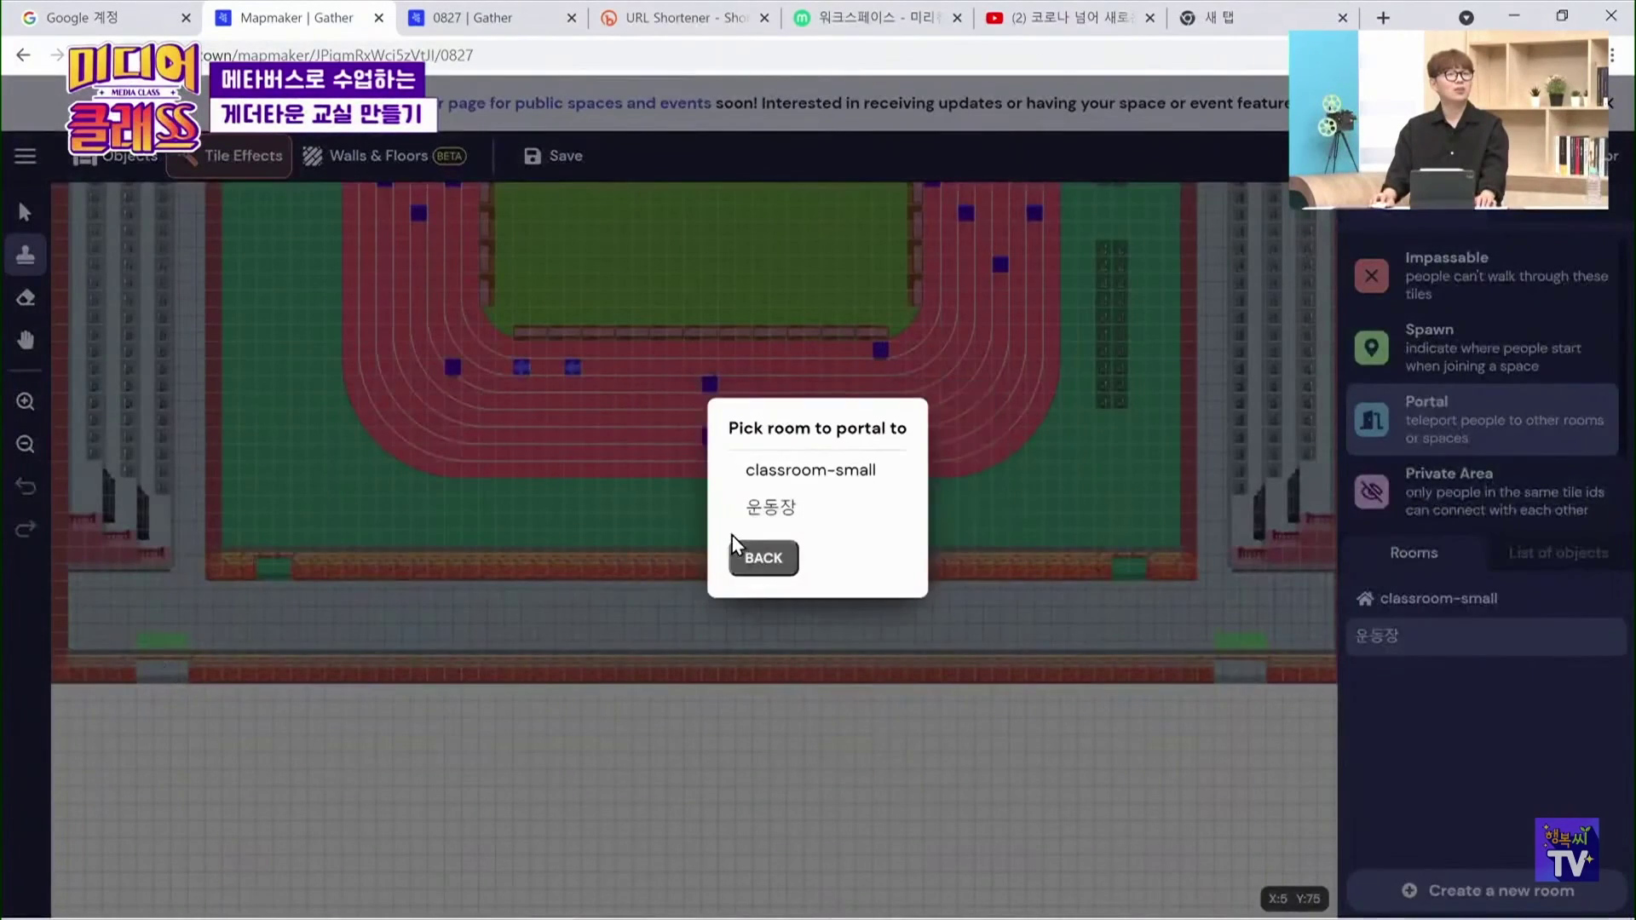
click(810, 470)
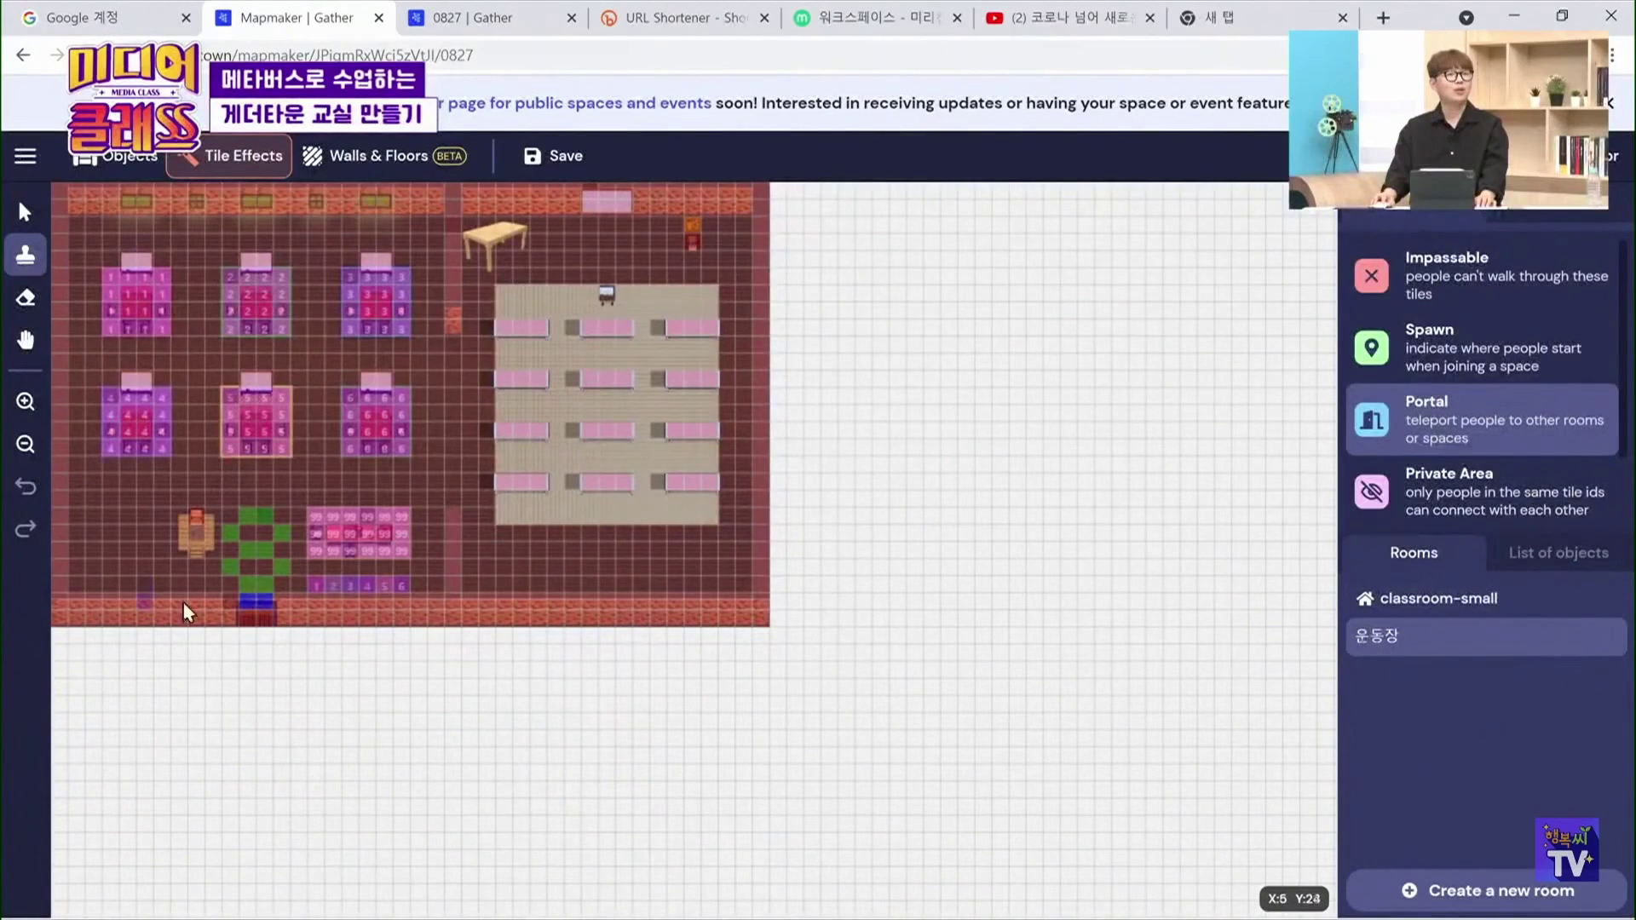
click(254, 569)
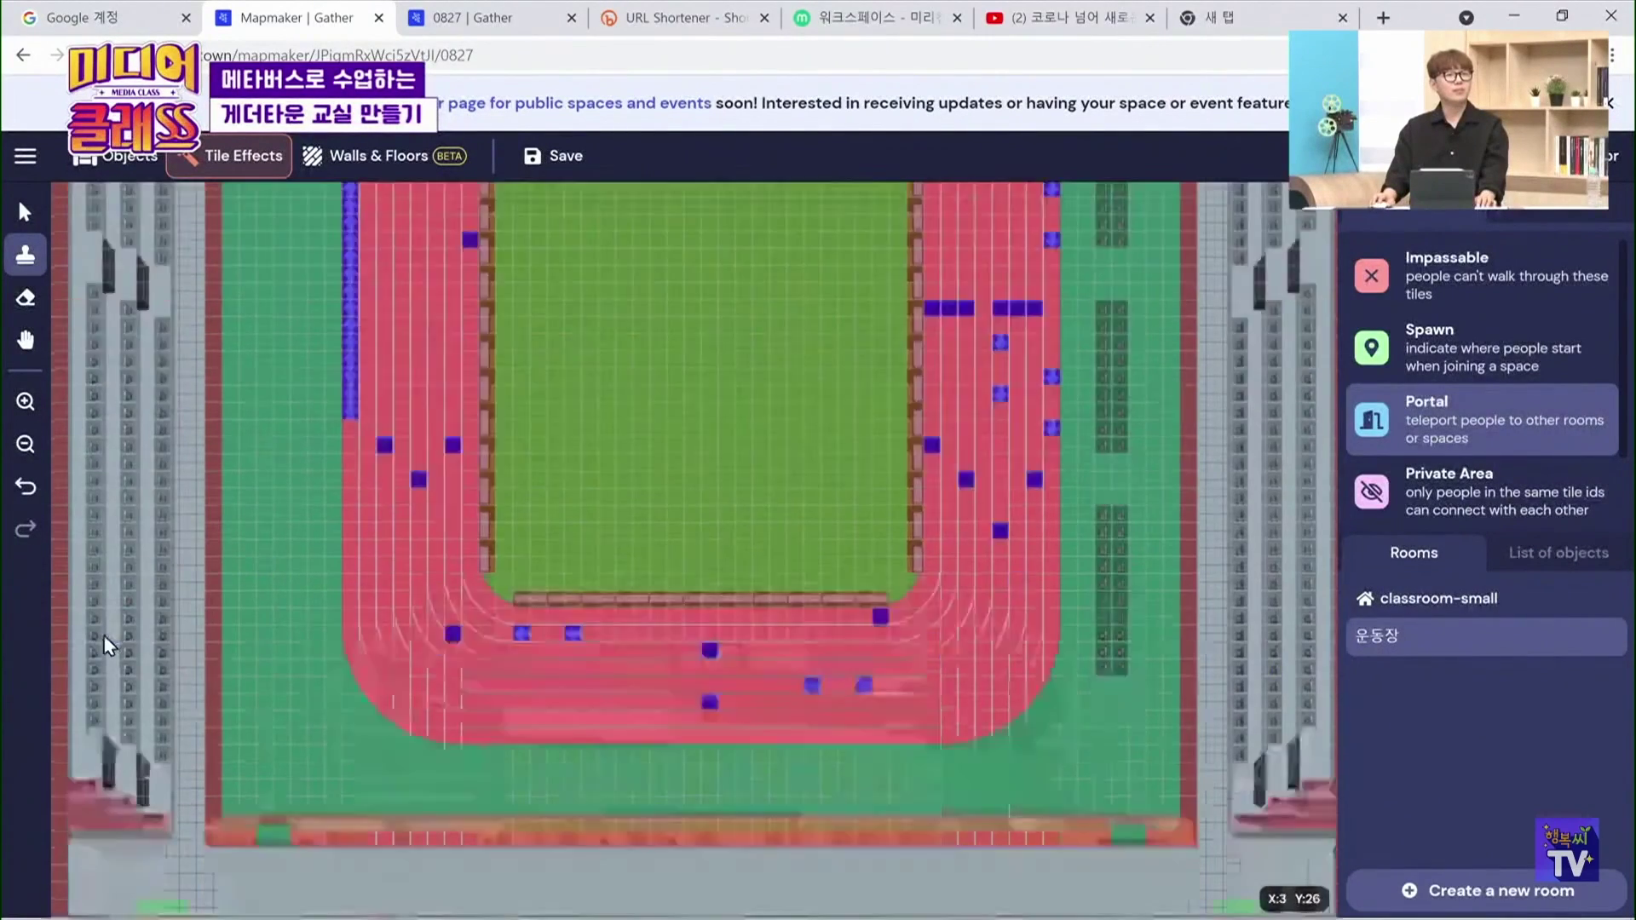
Add a second room portal to classroom-small on the right half of 운동장's lower-left entrance, arriving just above the classroom door
scroll(106, 645, down, 5)
click(170, 413)
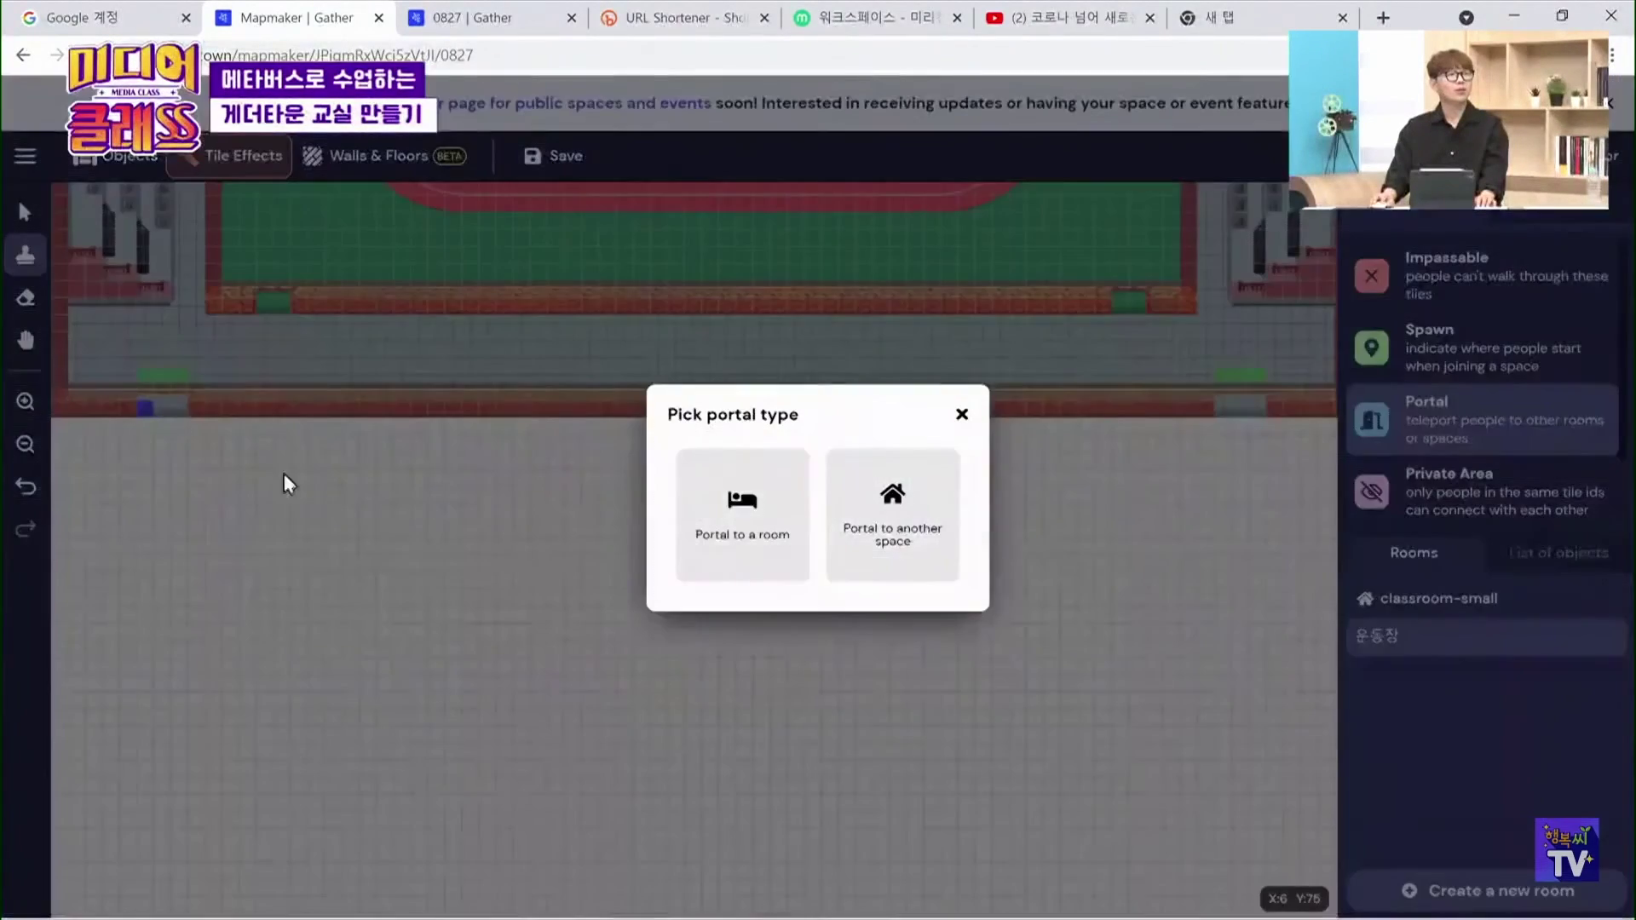
click(700, 526)
click(767, 473)
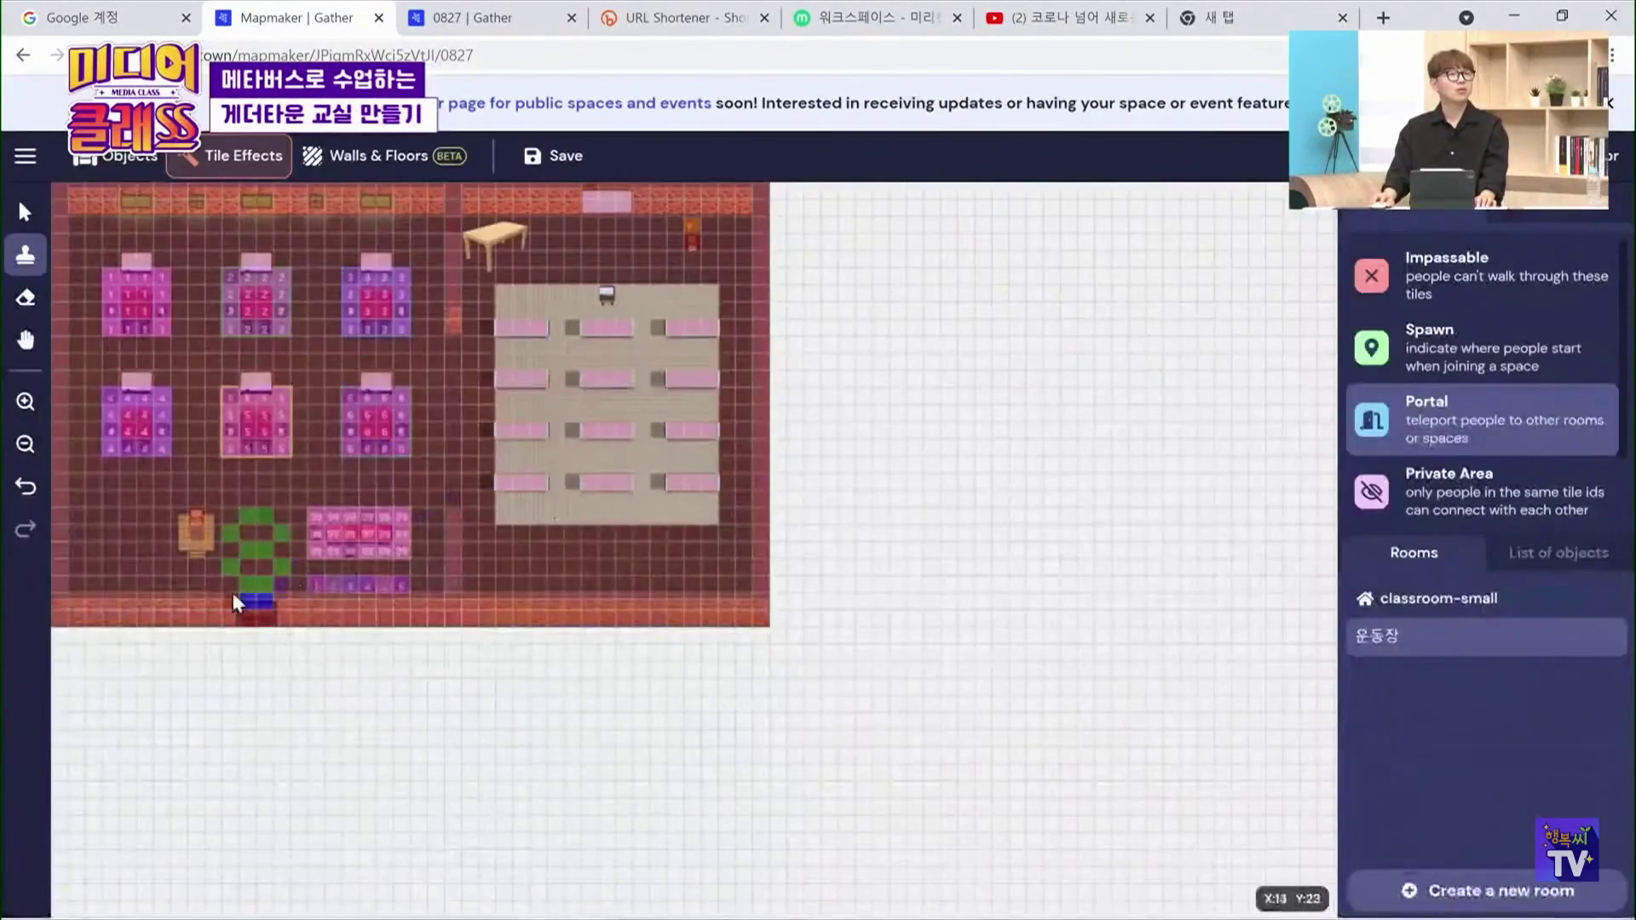
click(269, 588)
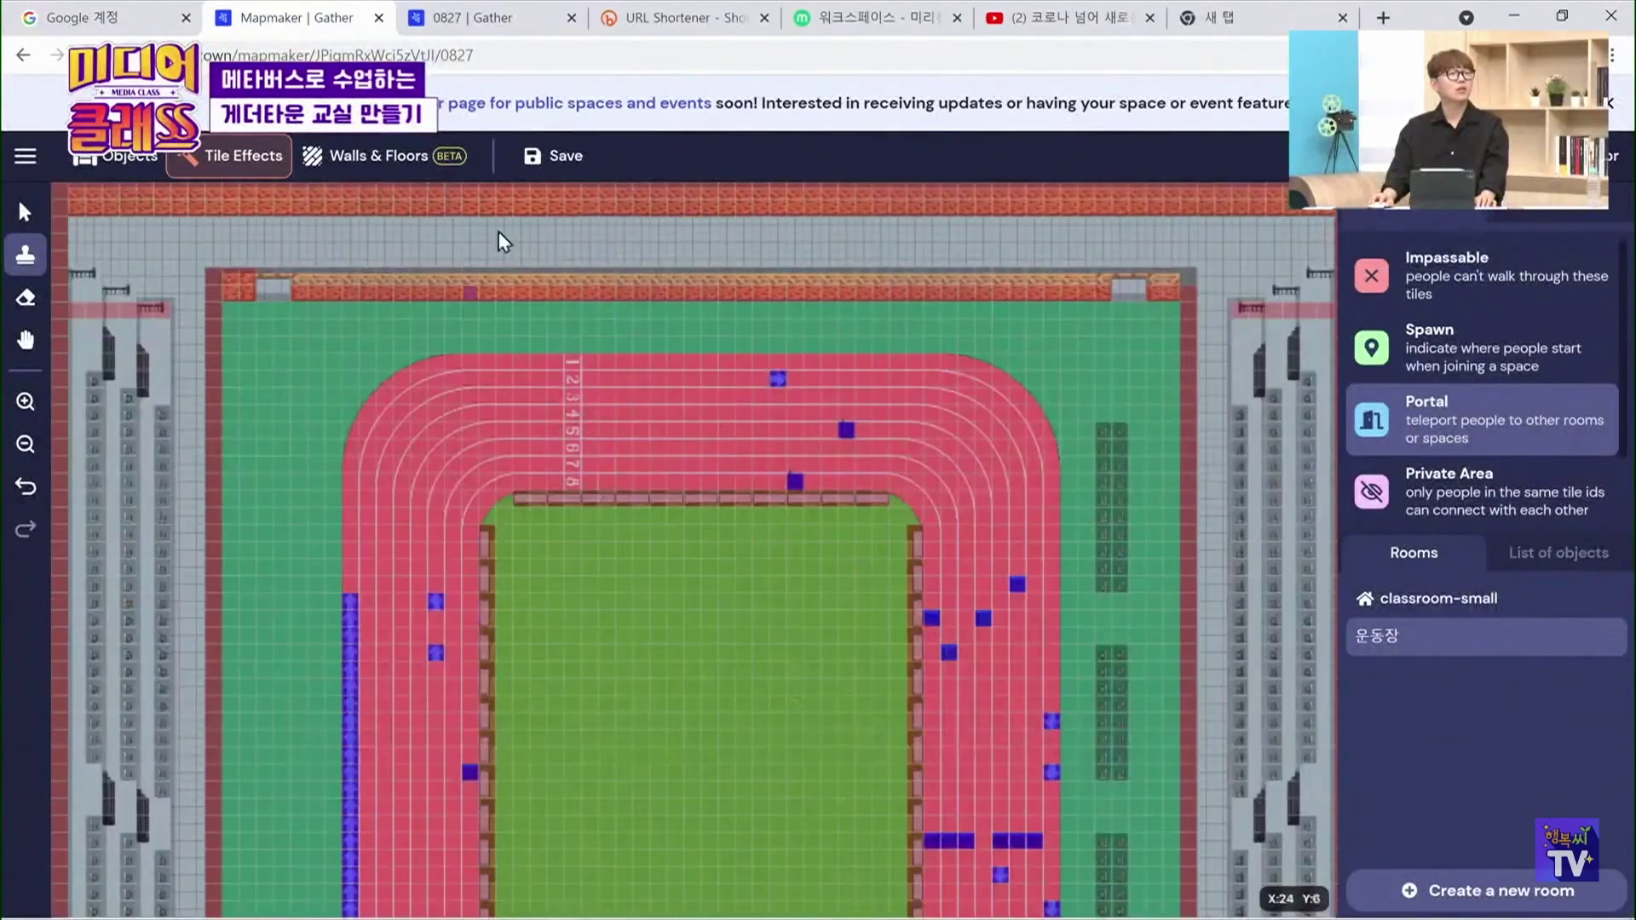
Save the 운동장 map and, in the live space, walk the avatar through the lower-left entrance back to the classroom
click(551, 164)
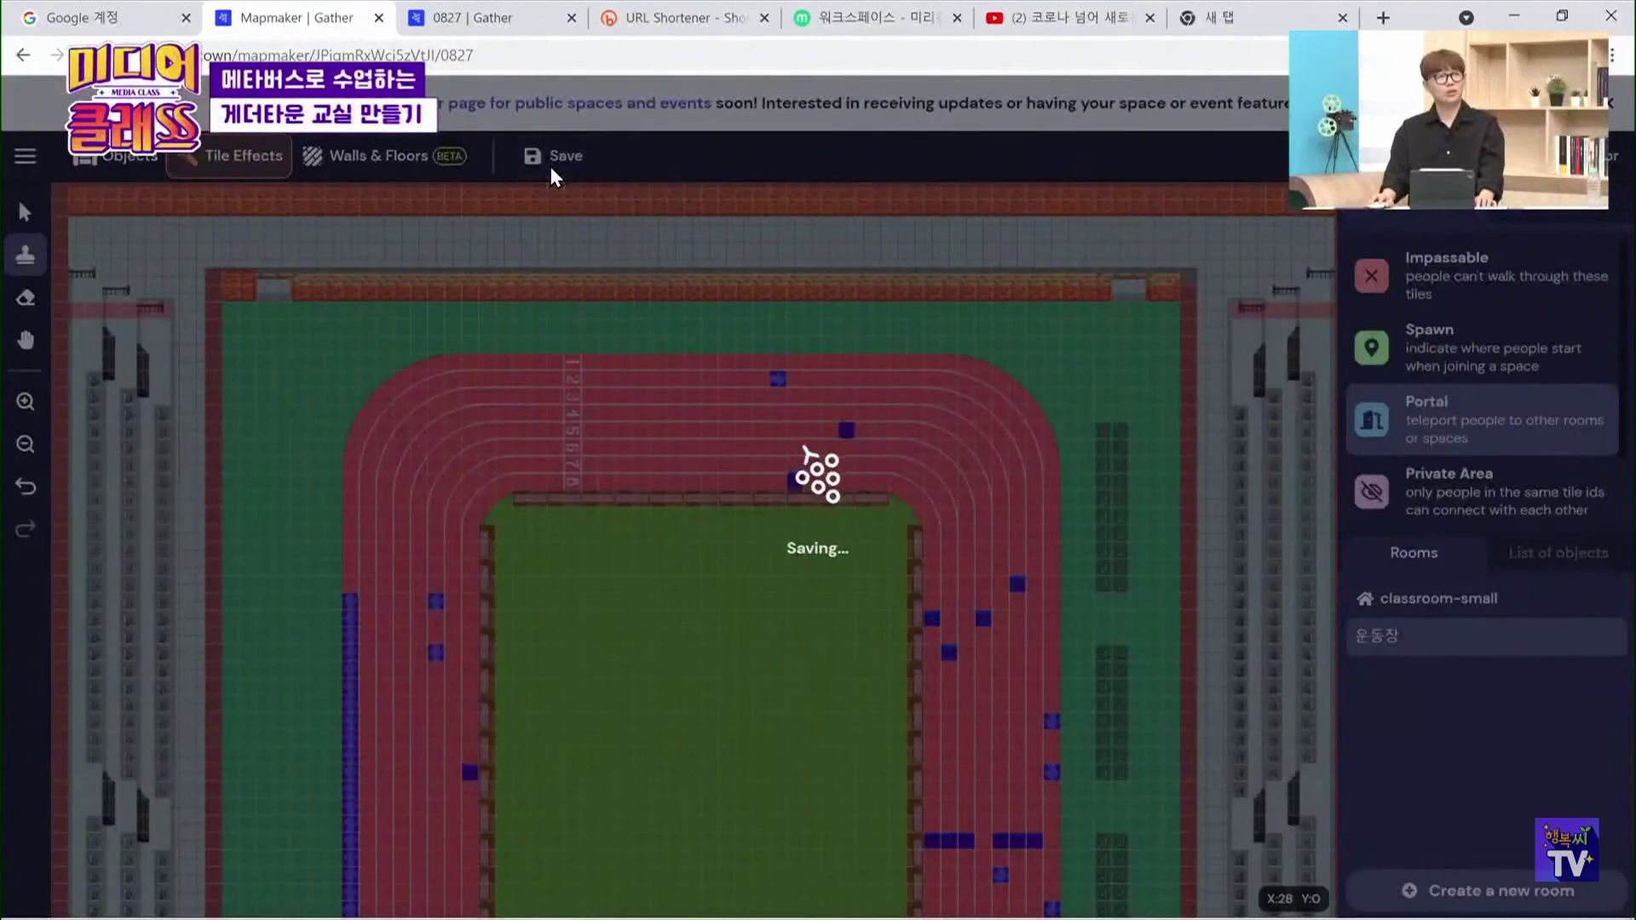
click(494, 23)
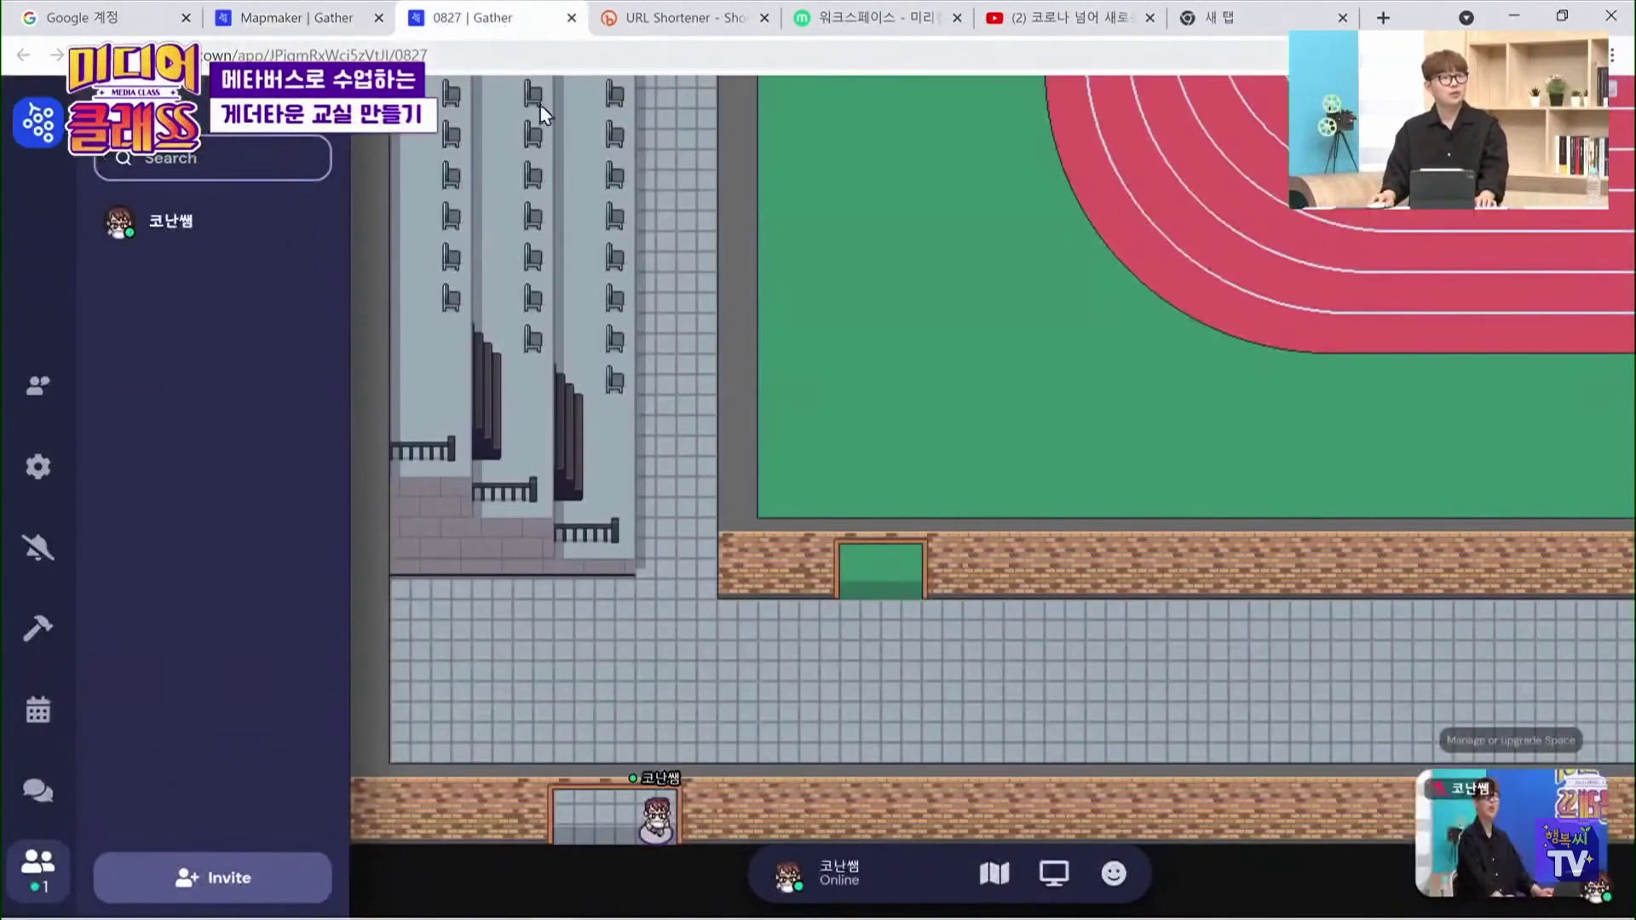
key(Up)
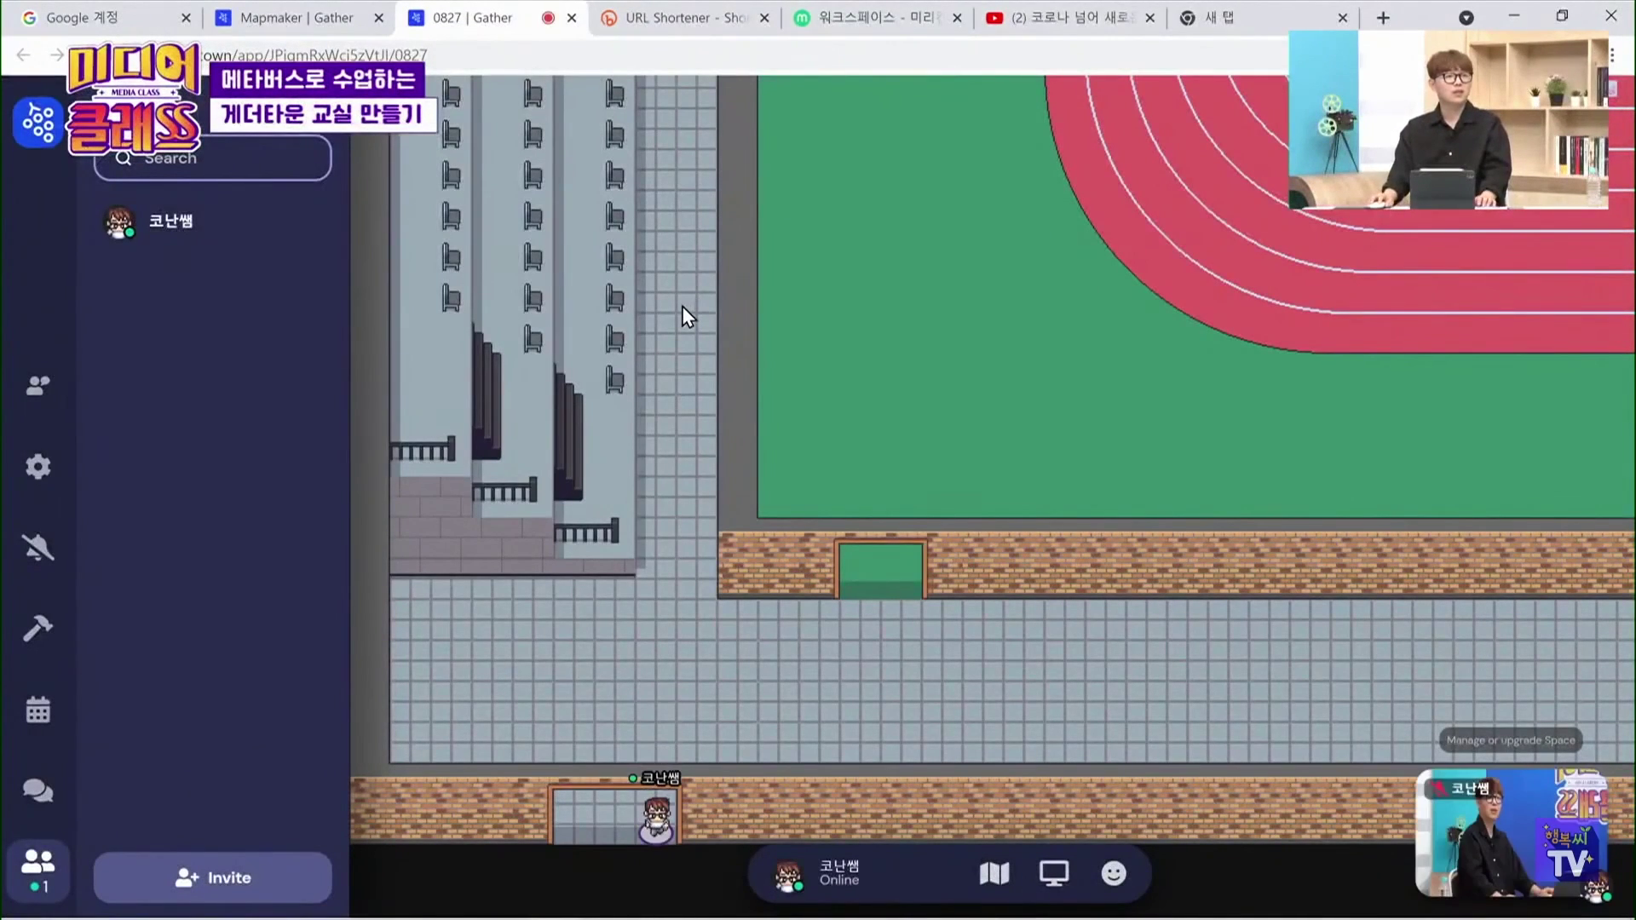
key(Down)
key(Up)
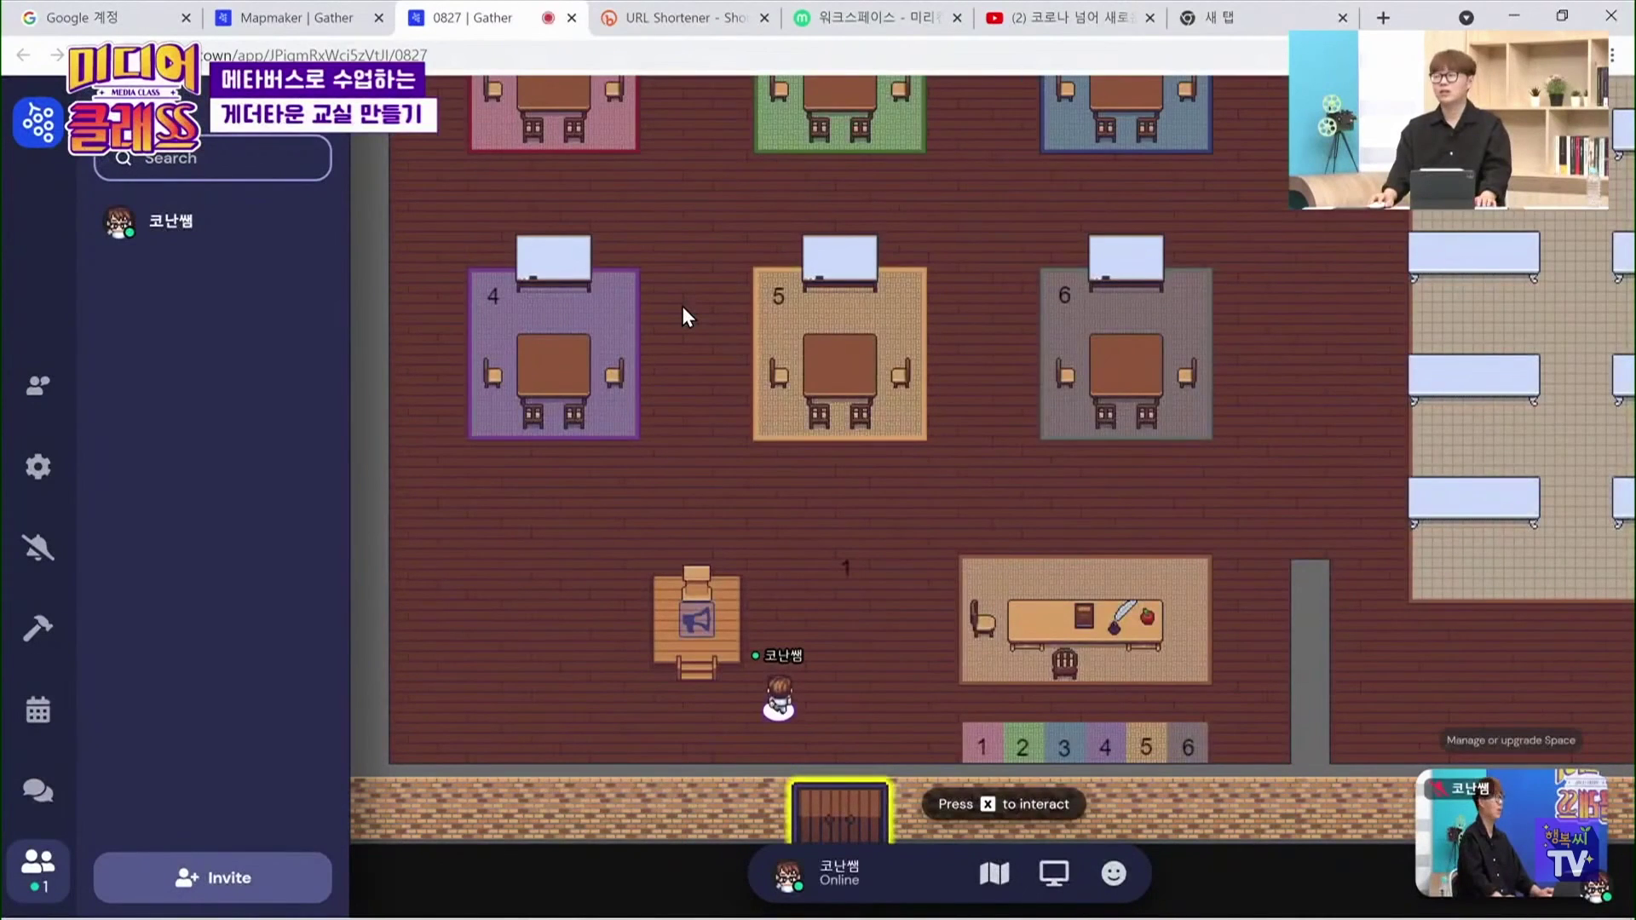
Test the portals in both directions by walking the avatar between the classroom door and 운동장's lower-left entrance
key(Right)
key(Down)
key(Down)
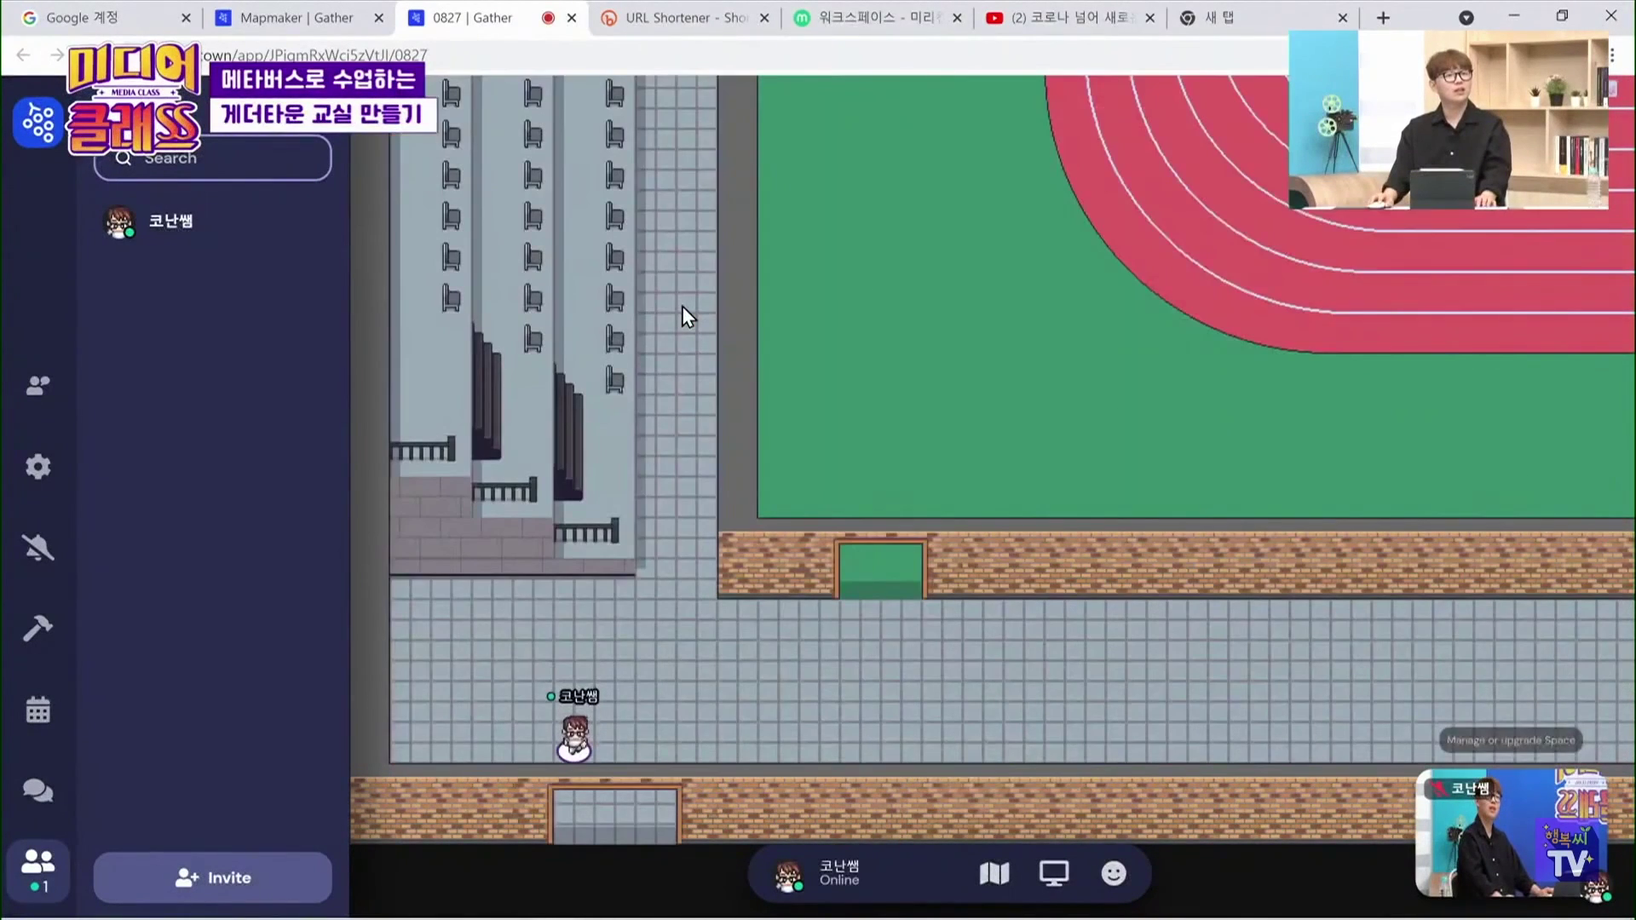
key(Down)
key(Up)
key(Up)
key(Down)
key(Down)
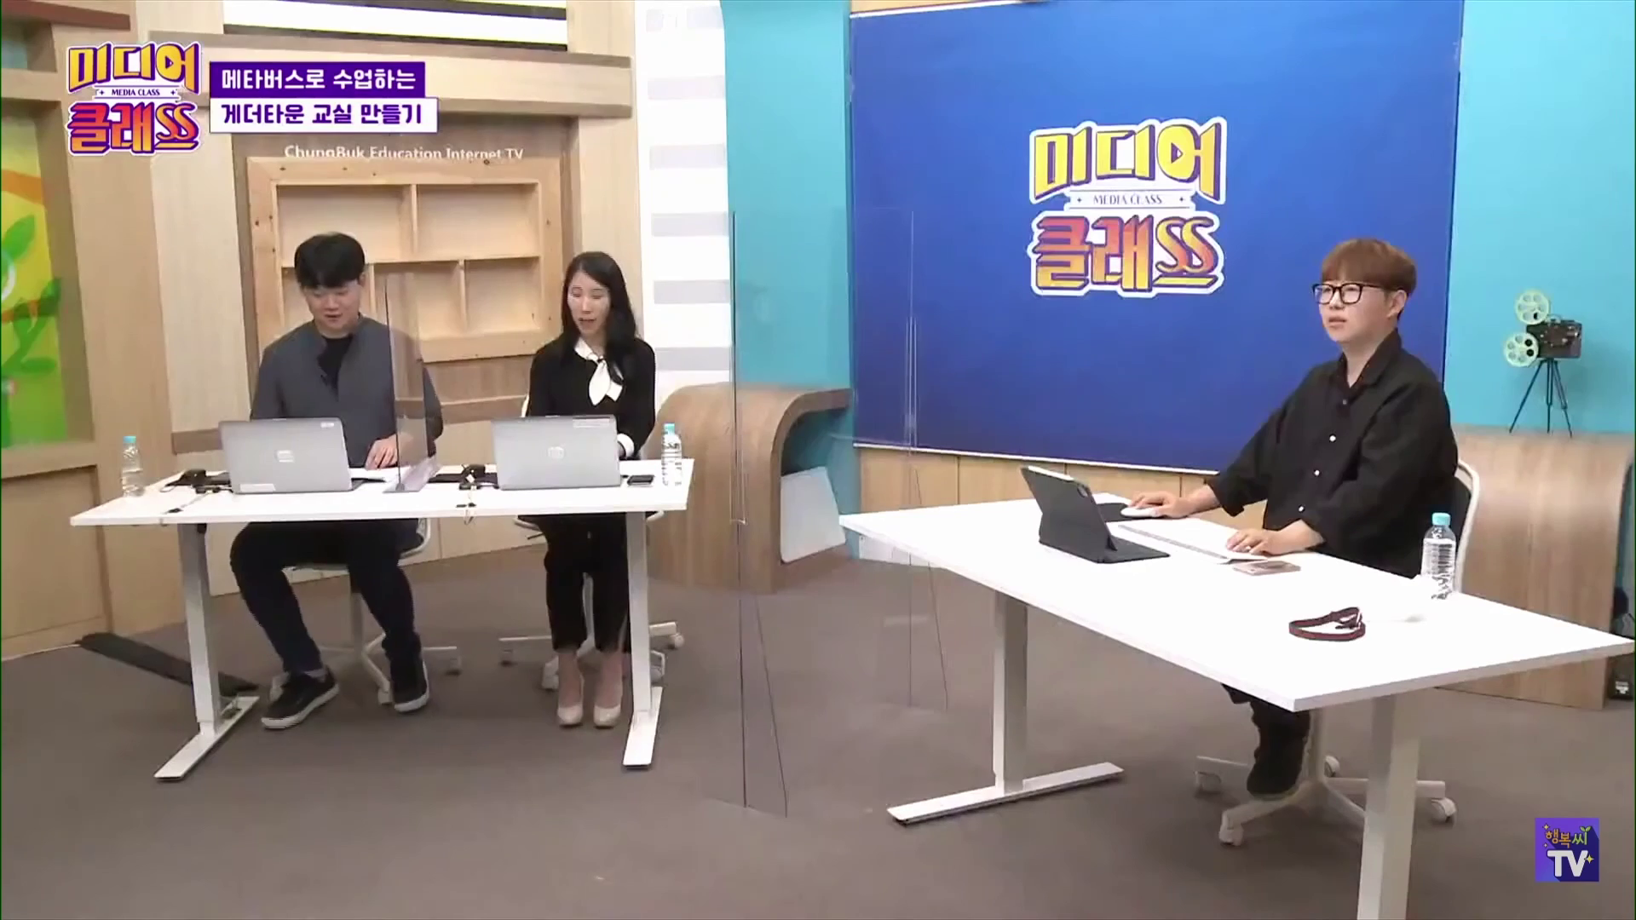